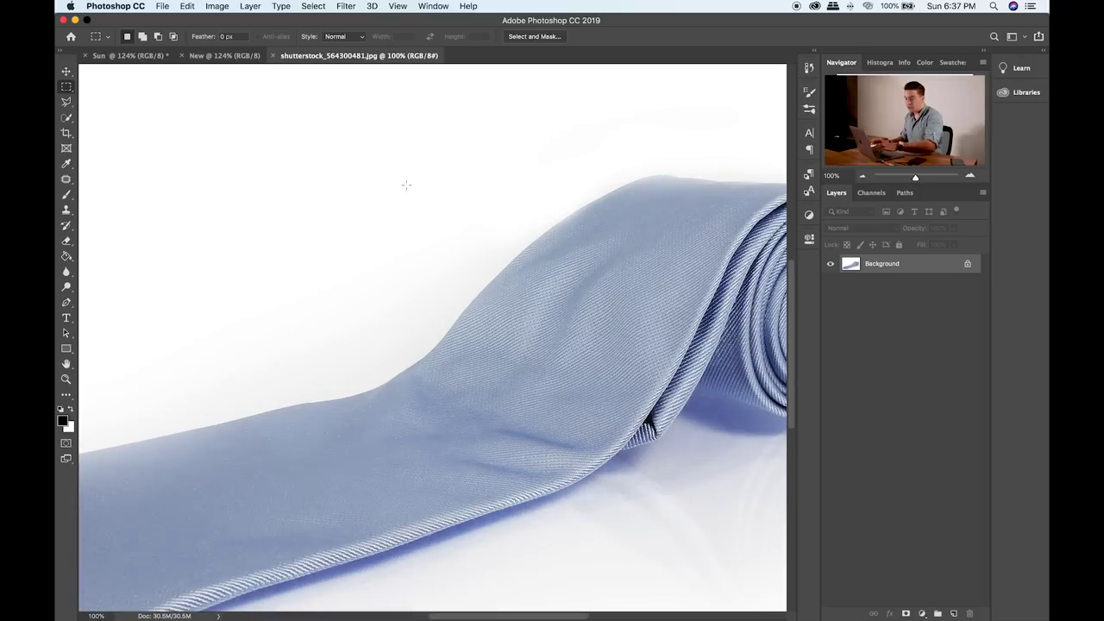
- Trace a Pen path around the rolled end of the tie and onto its upper edge
drag(486, 365, 463, 308)
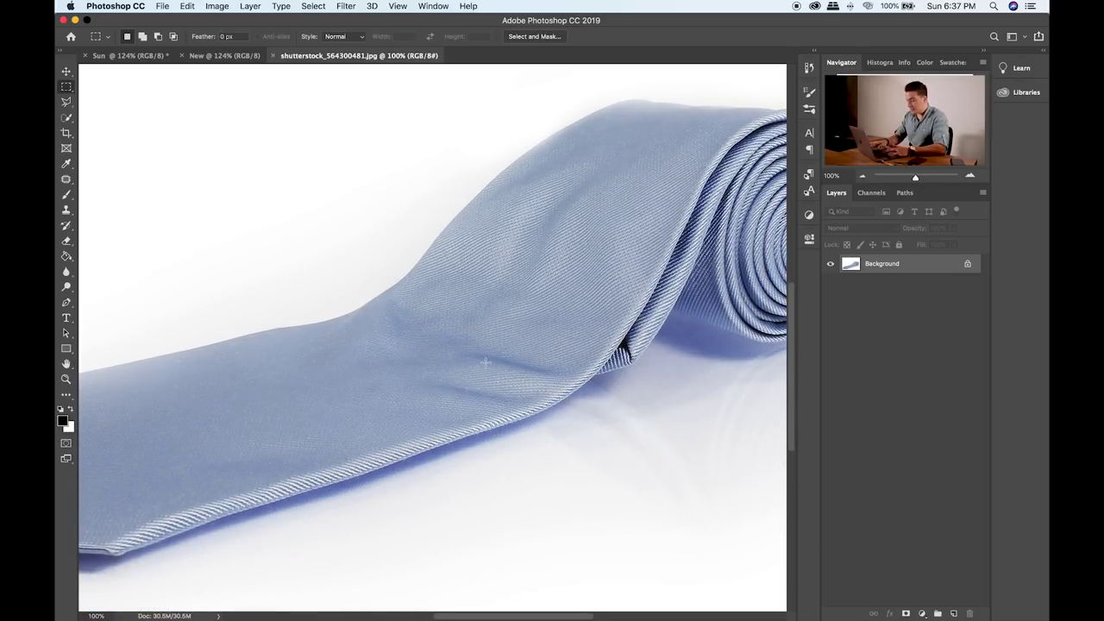
key(super+0)
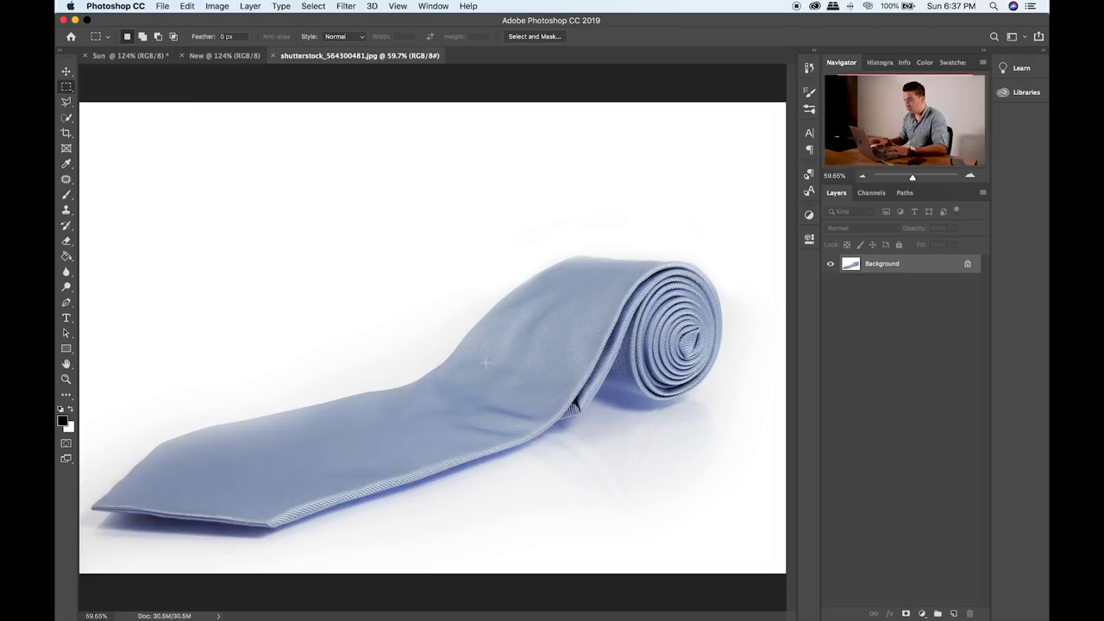
drag(588, 365, 704, 151)
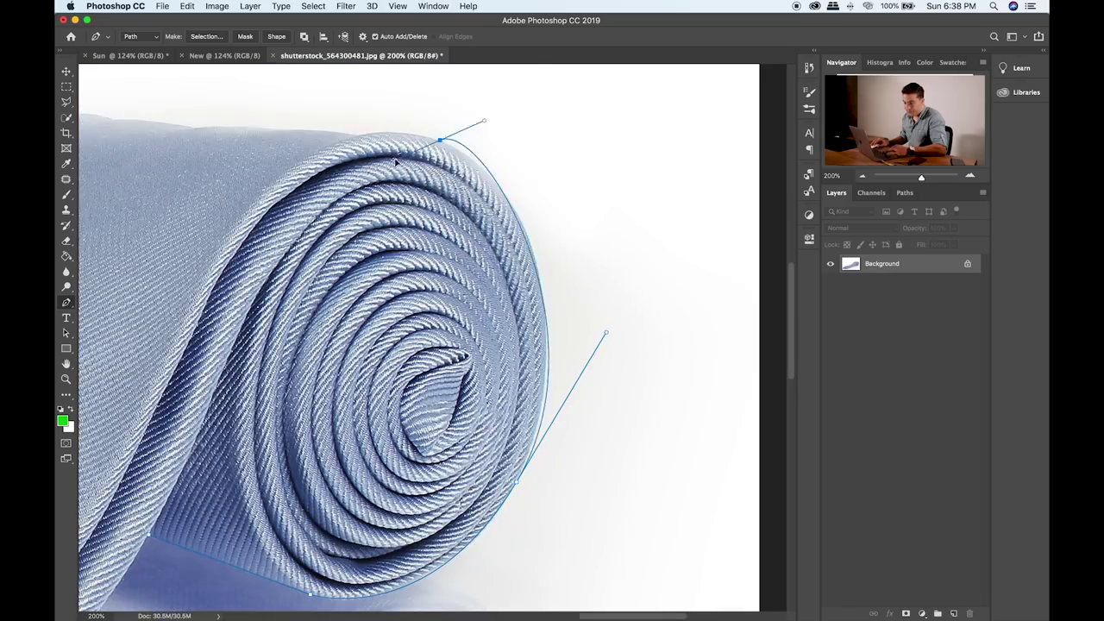
drag(480, 124, 584, 197)
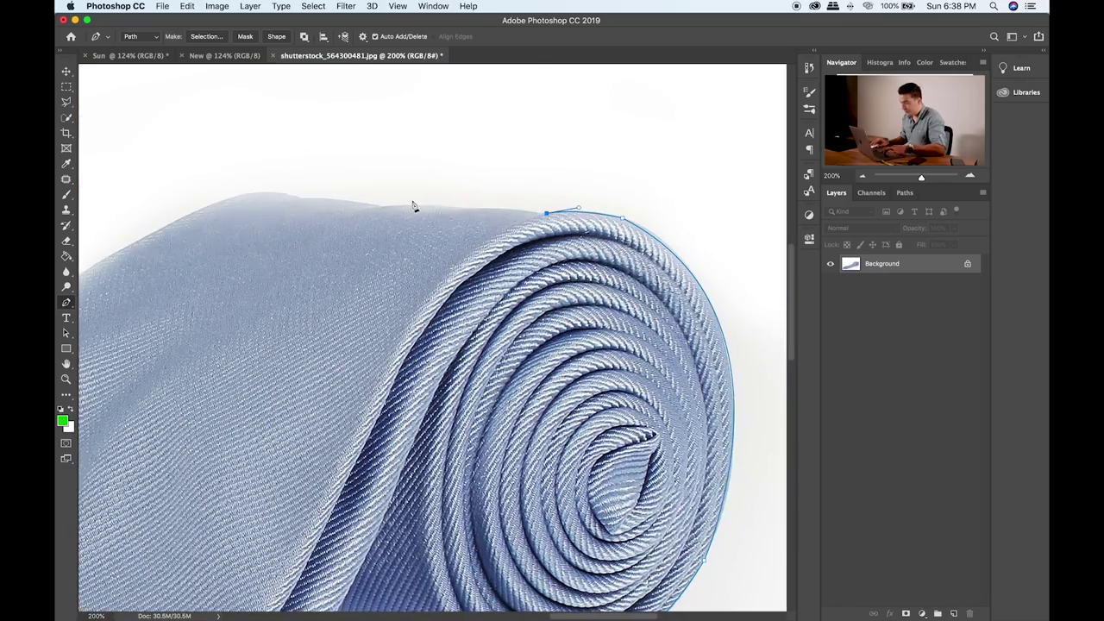
drag(422, 218, 362, 222)
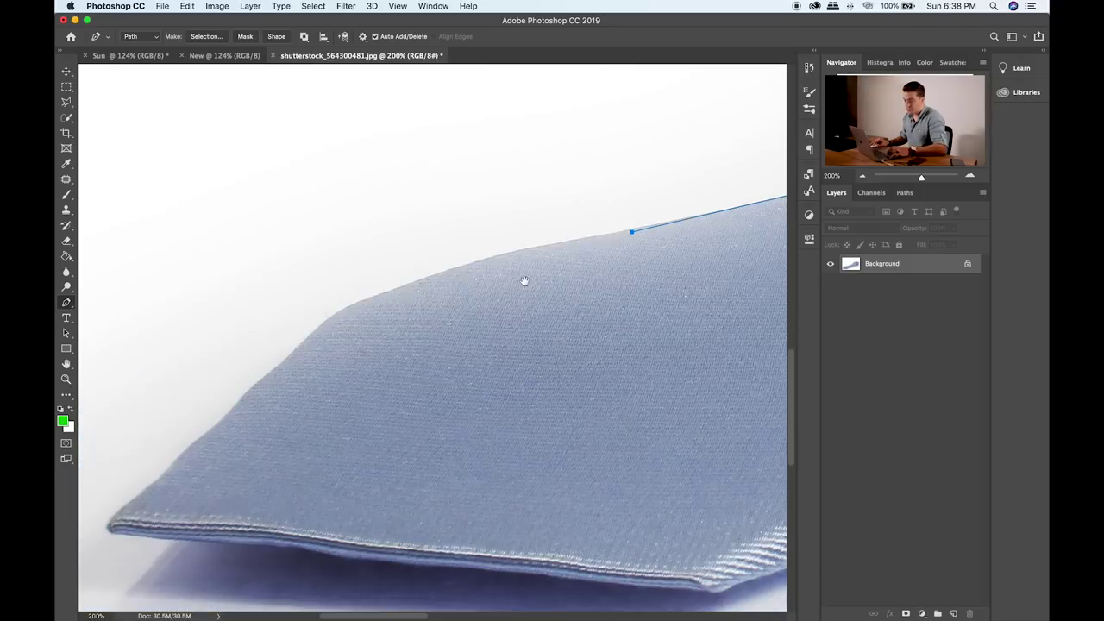
- Extend the path around the tie's pointed end, following the slanted upper edge, the tip and the bottom hem
drag(360, 304, 292, 342)
alt+click(360, 304)
click(272, 379)
click(228, 418)
click(111, 523)
drag(212, 532, 244, 285)
drag(695, 344, 294, 290)
click(294, 290)
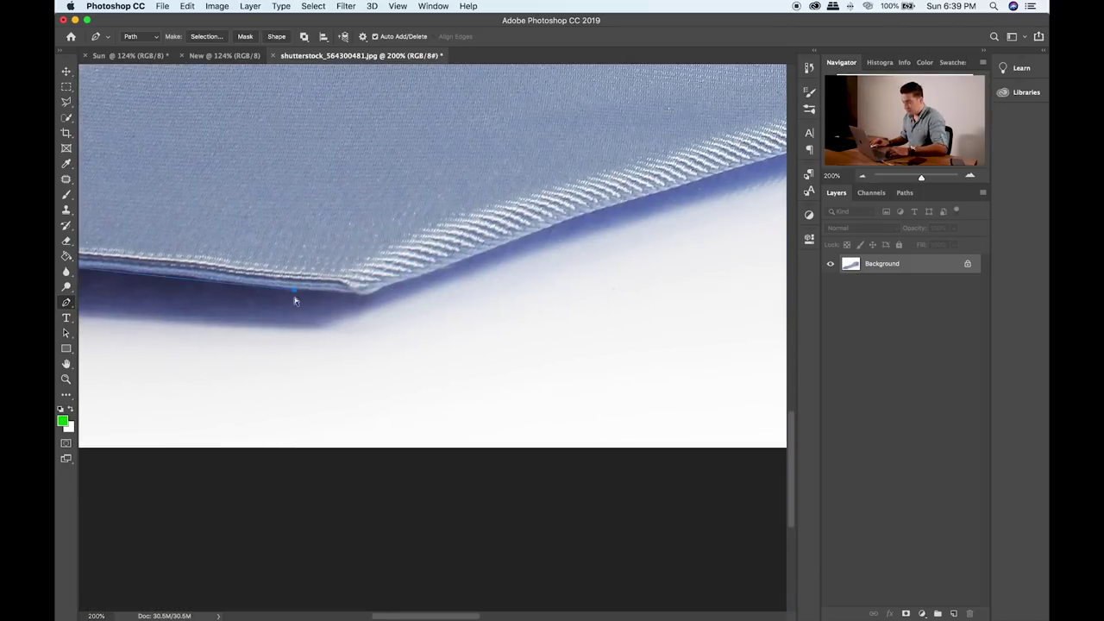
- Trace the lower edge past the small fold under the roll and close the path at its starting point
scroll(345, 302, up, 5)
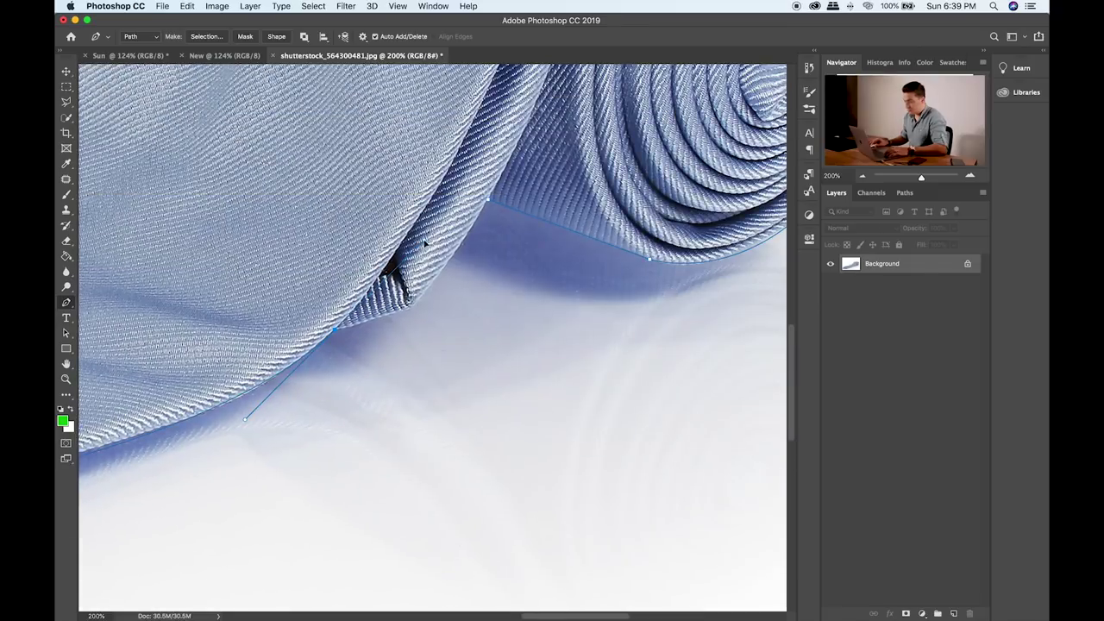
click(410, 311)
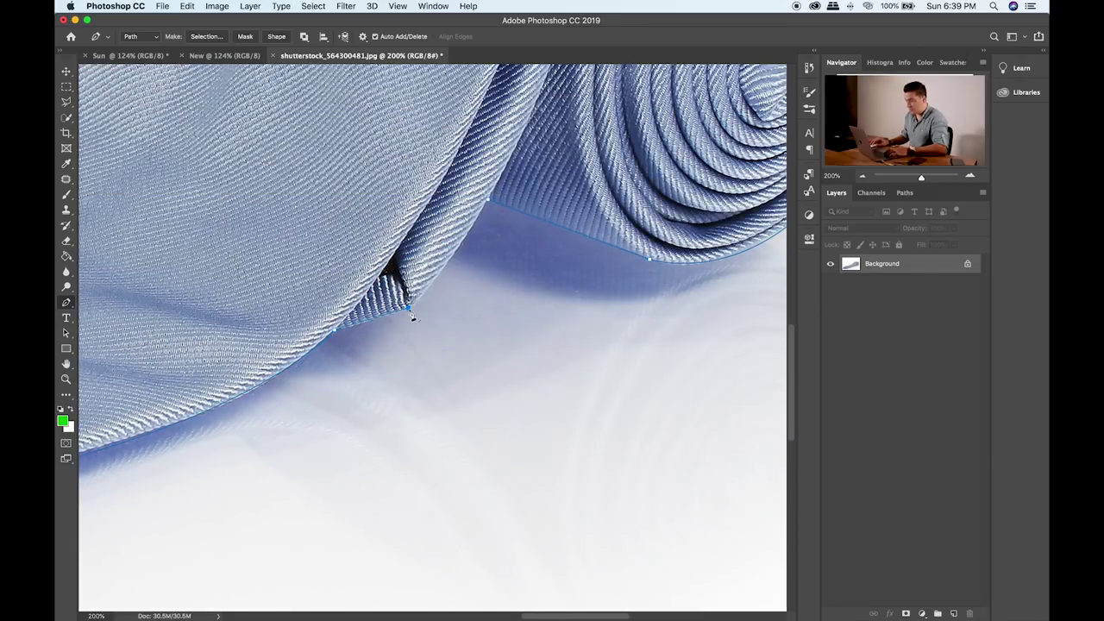
scroll(452, 267, up, 3)
drag(470, 224, 495, 166)
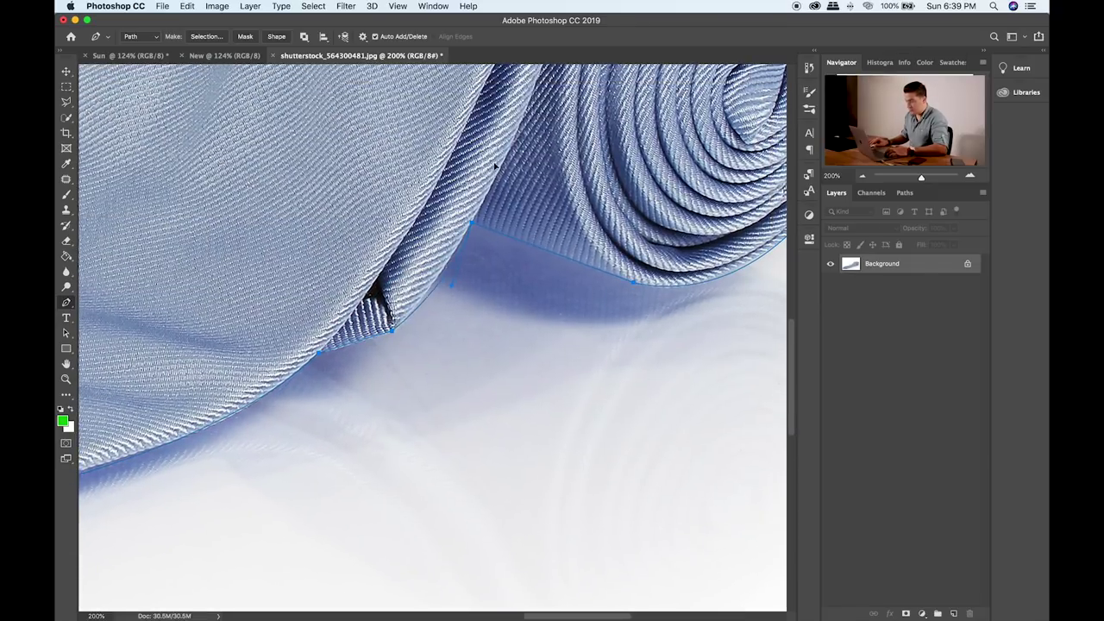
- Convert the closed path around the tie into a selection
key(super+0)
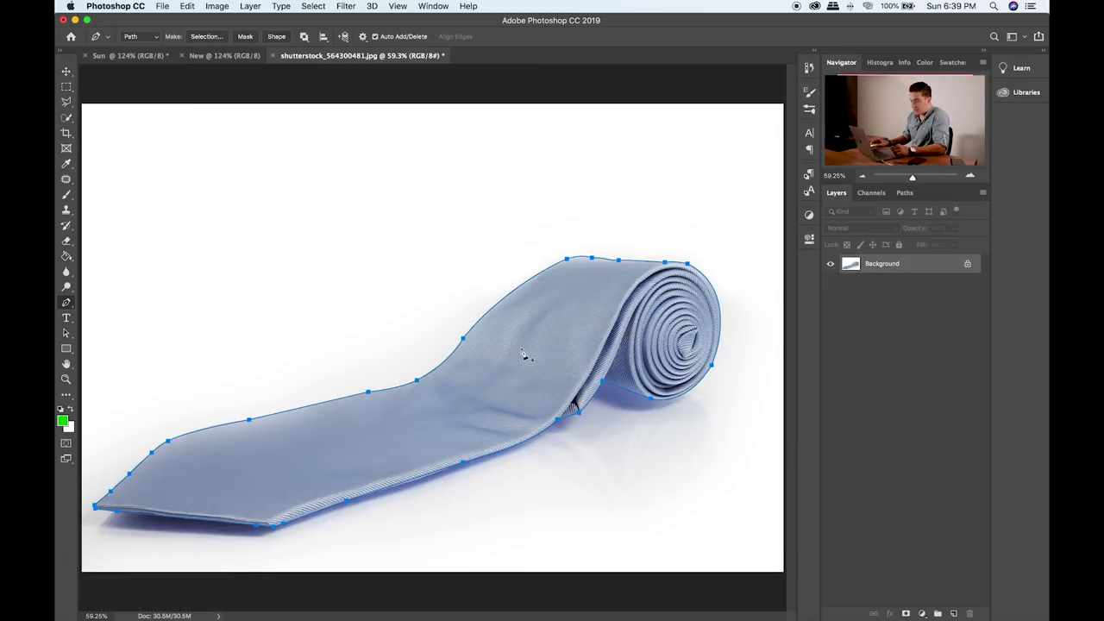
right_click(563, 351)
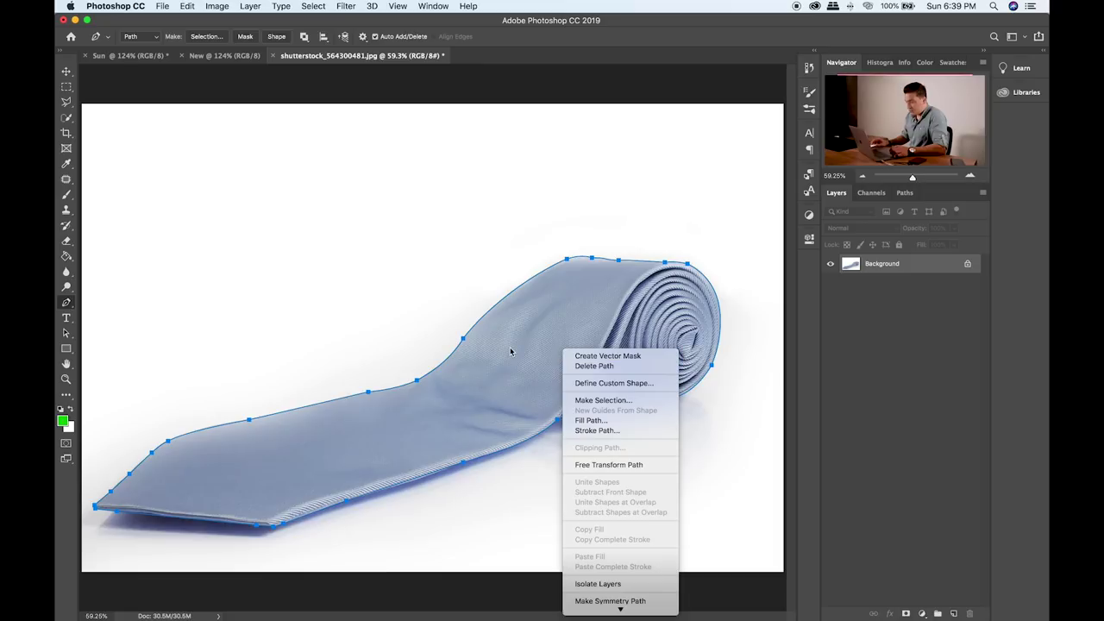
click(634, 401)
click(617, 249)
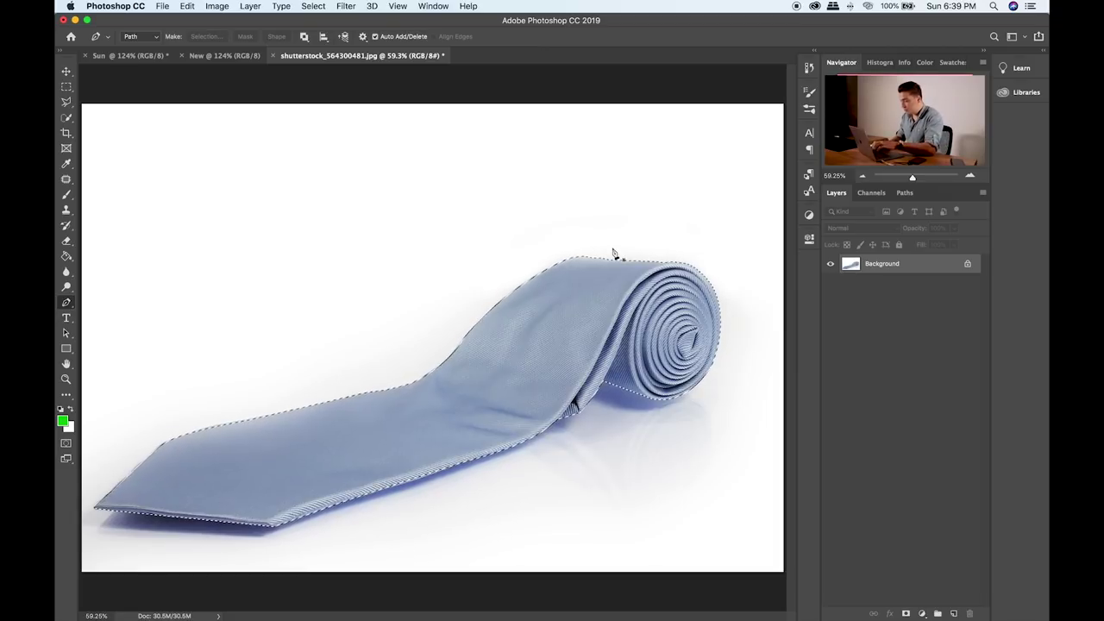
key(super+shift+i)
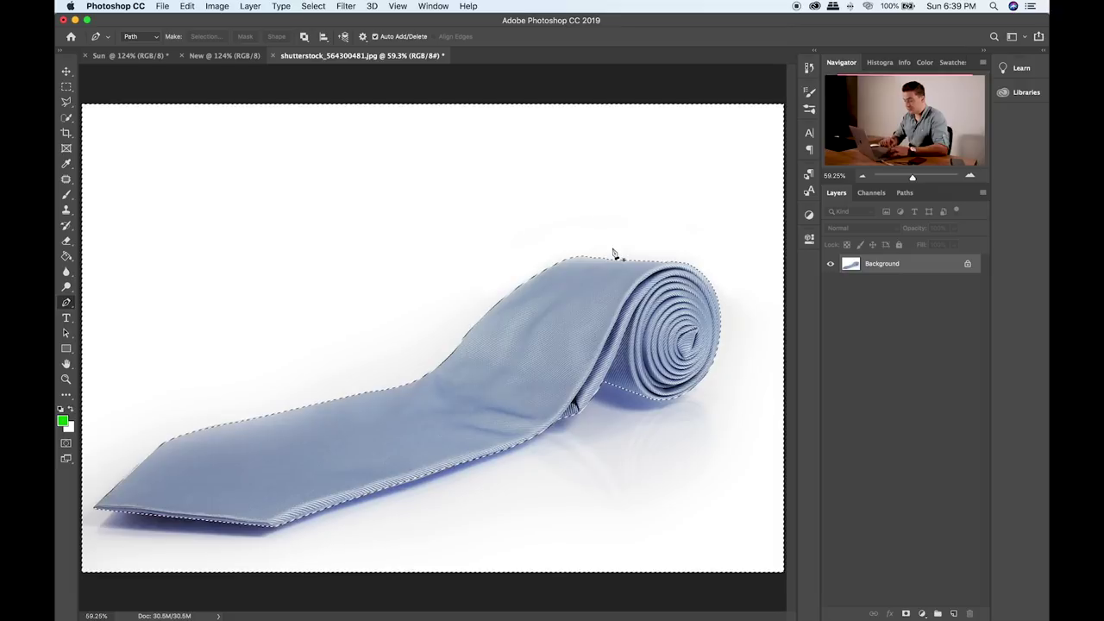
key(super+j)
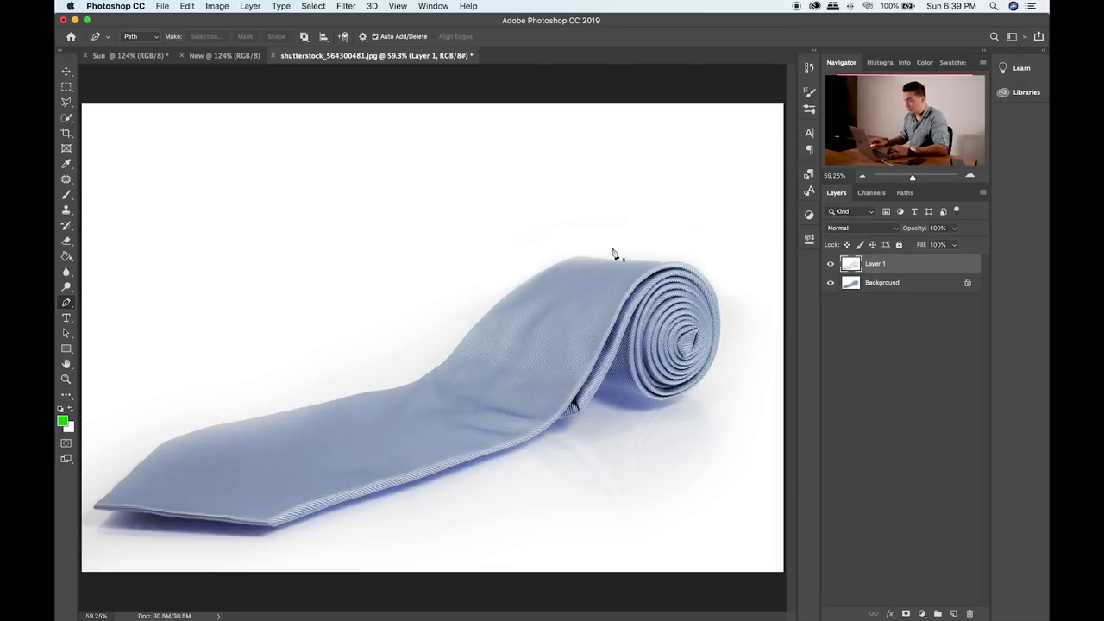
click(829, 283)
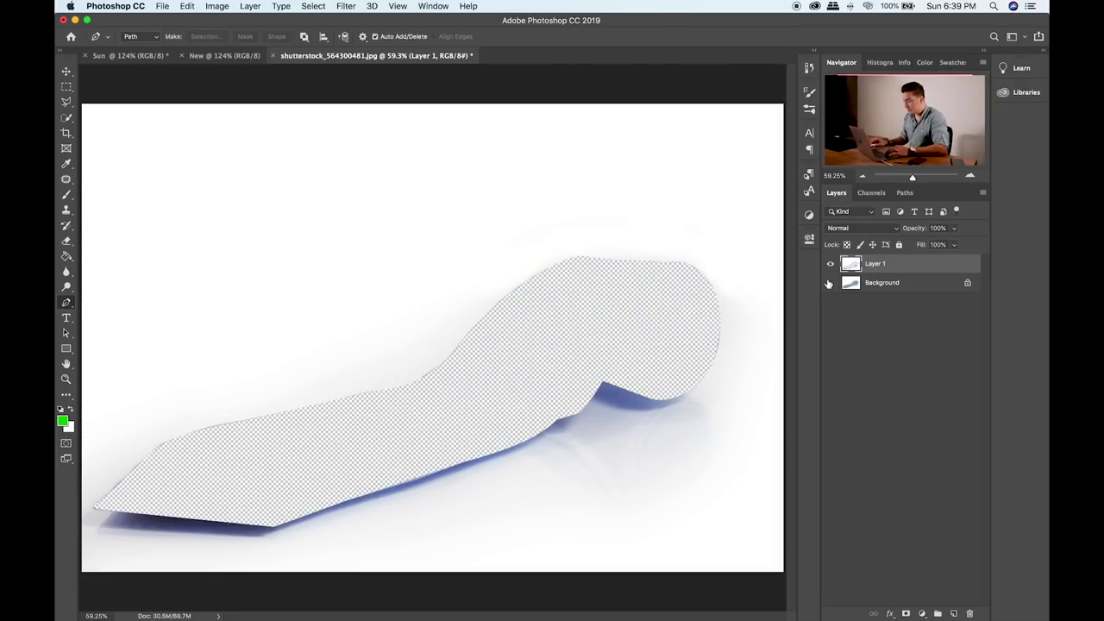
click(830, 283)
click(830, 282)
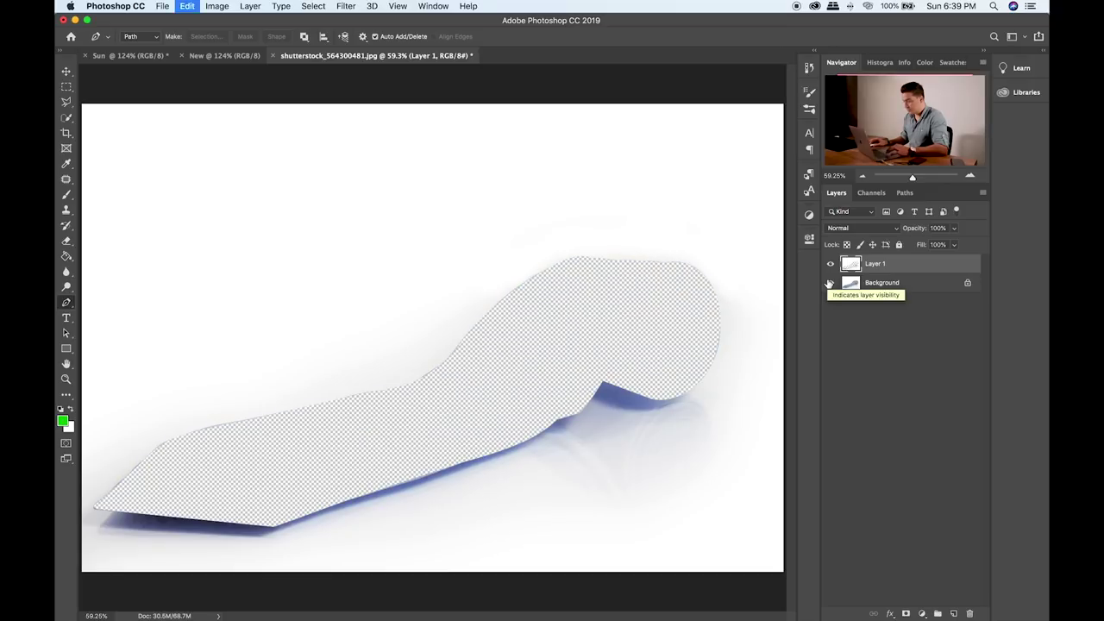
click(830, 283)
key(super+z)
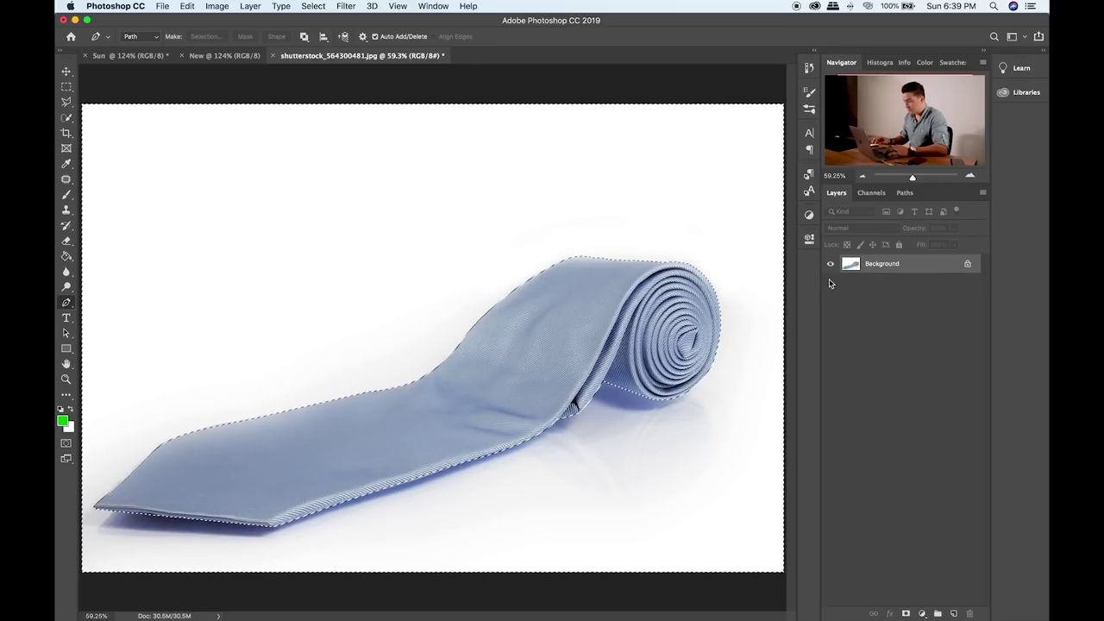
key(super+j)
key(super+z)
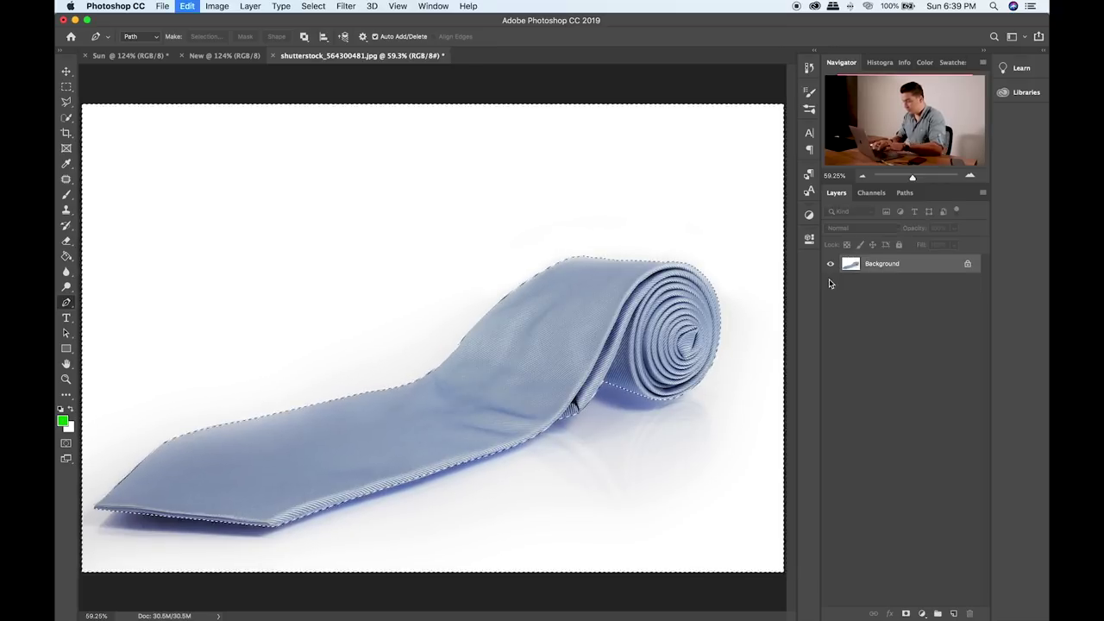
- Copy the selected tie to a new layer and check the cutout by toggling the Background's visibility
key(super+j)
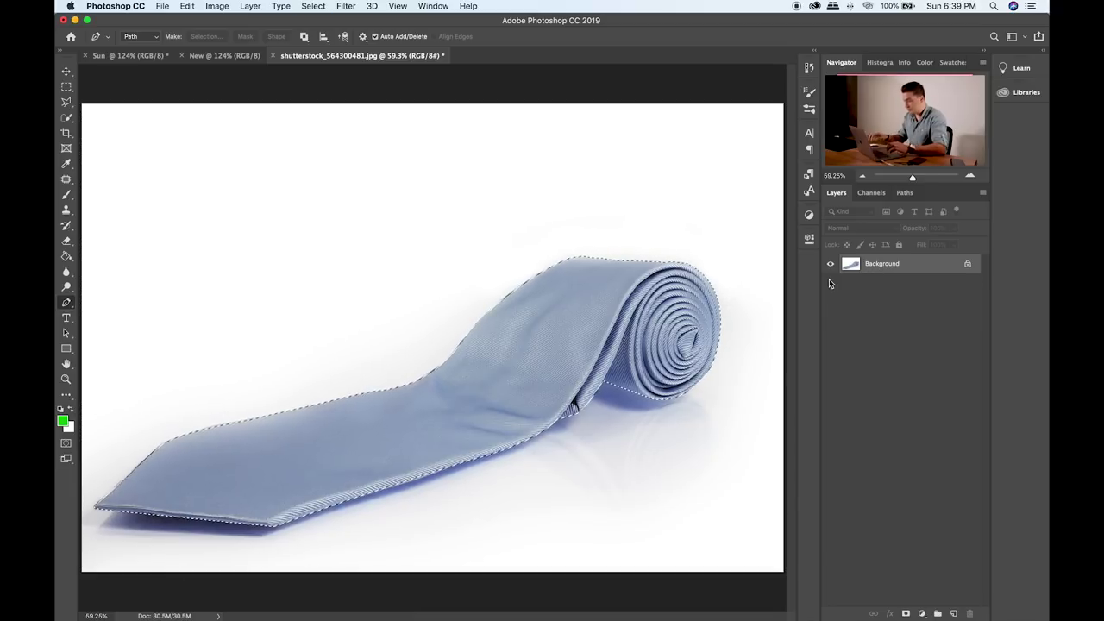
click(830, 282)
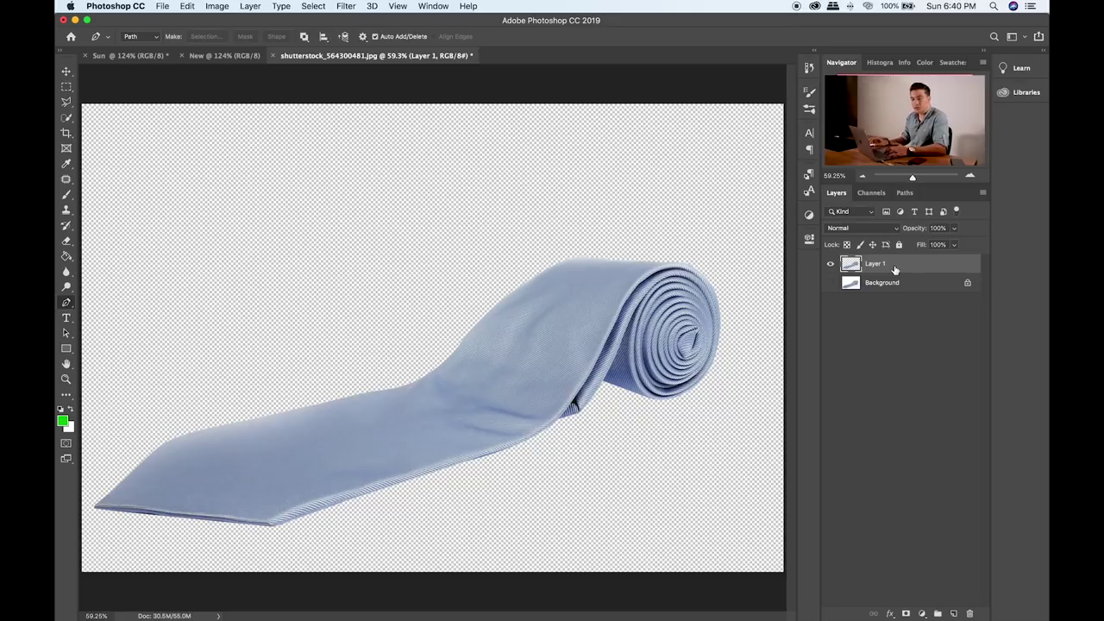
click(830, 282)
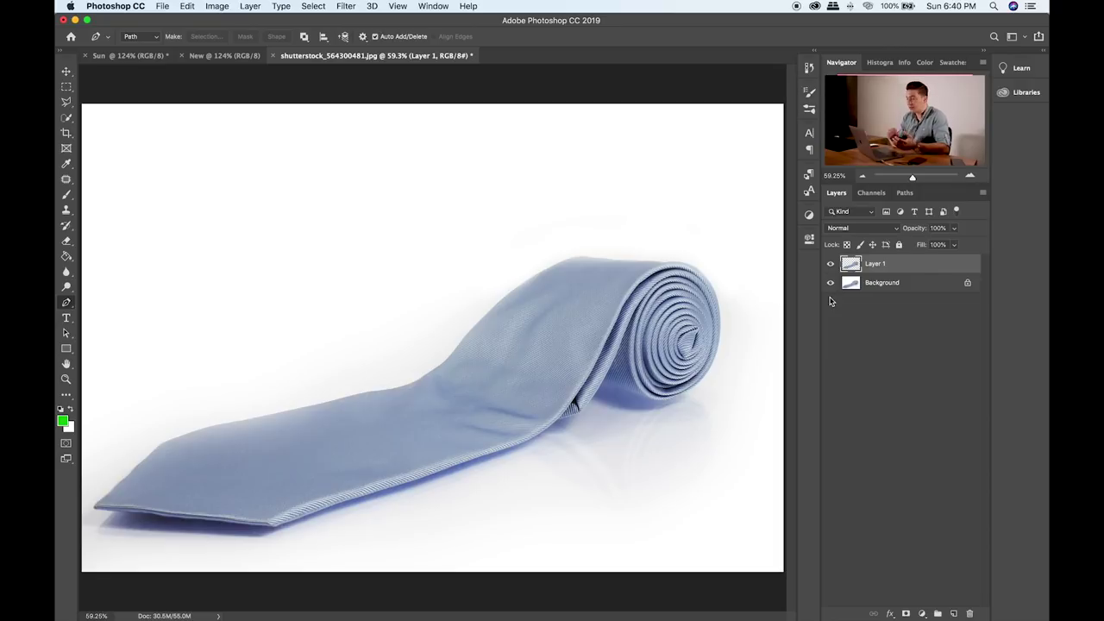
click(830, 282)
click(830, 282)
- Load the selection from Layer 1's tie, invert it and copy that surrounding area of the Background to a new layer
click(882, 292)
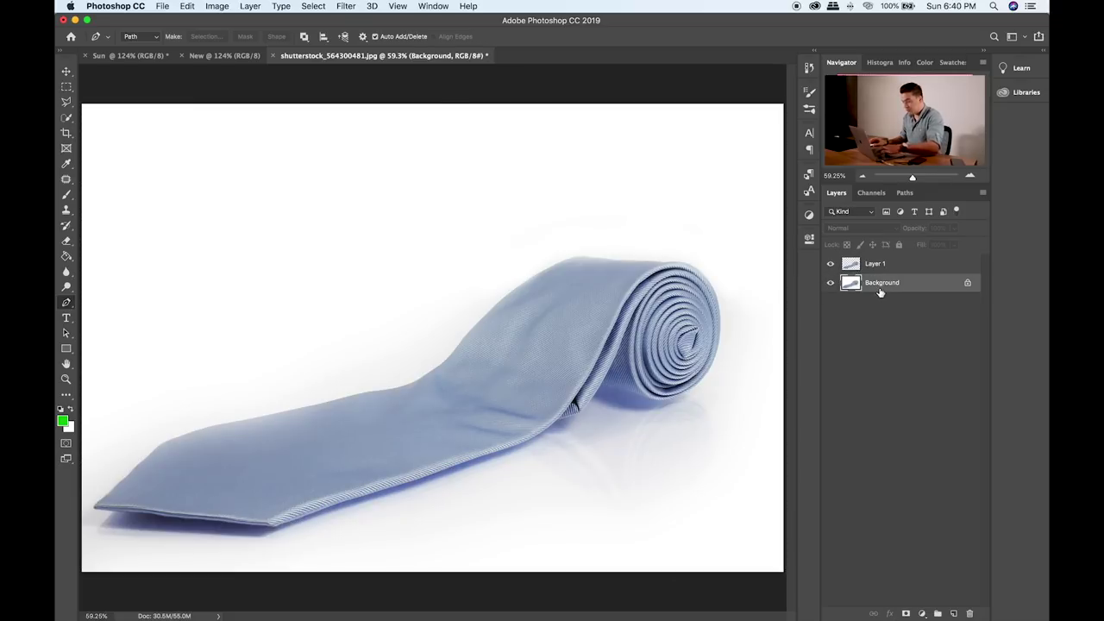
key(super+j)
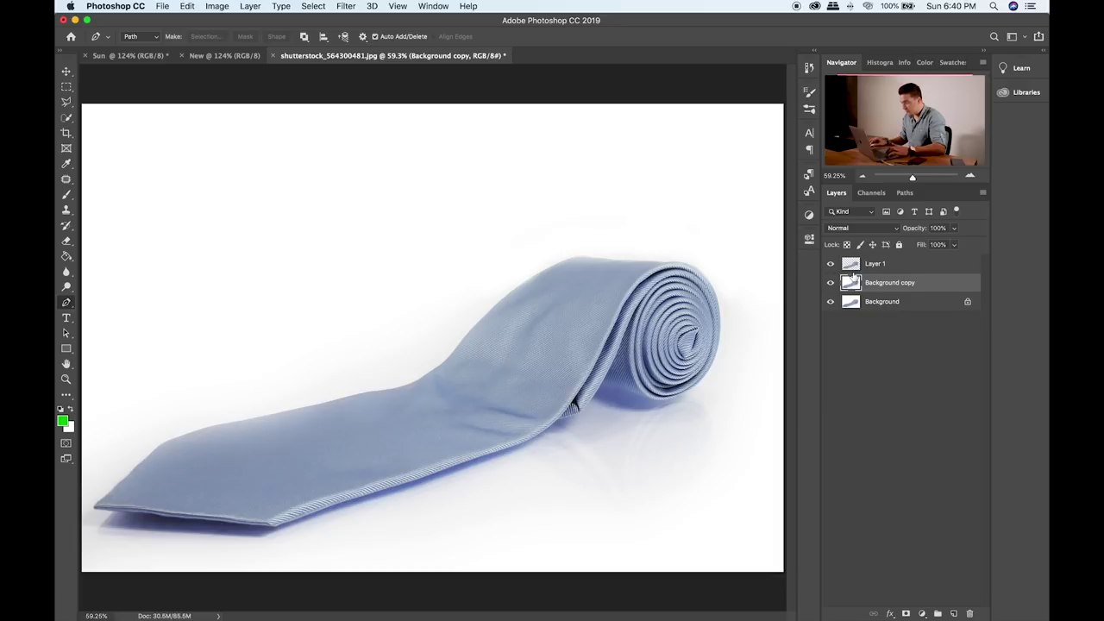
key(super+z)
super+click(852, 266)
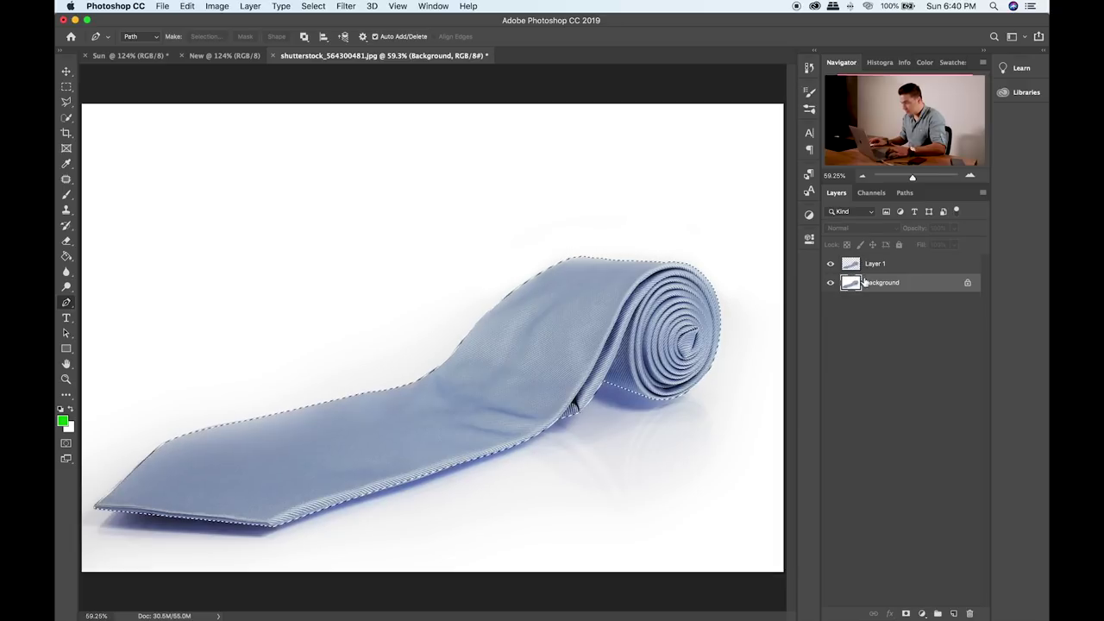
key(super+j)
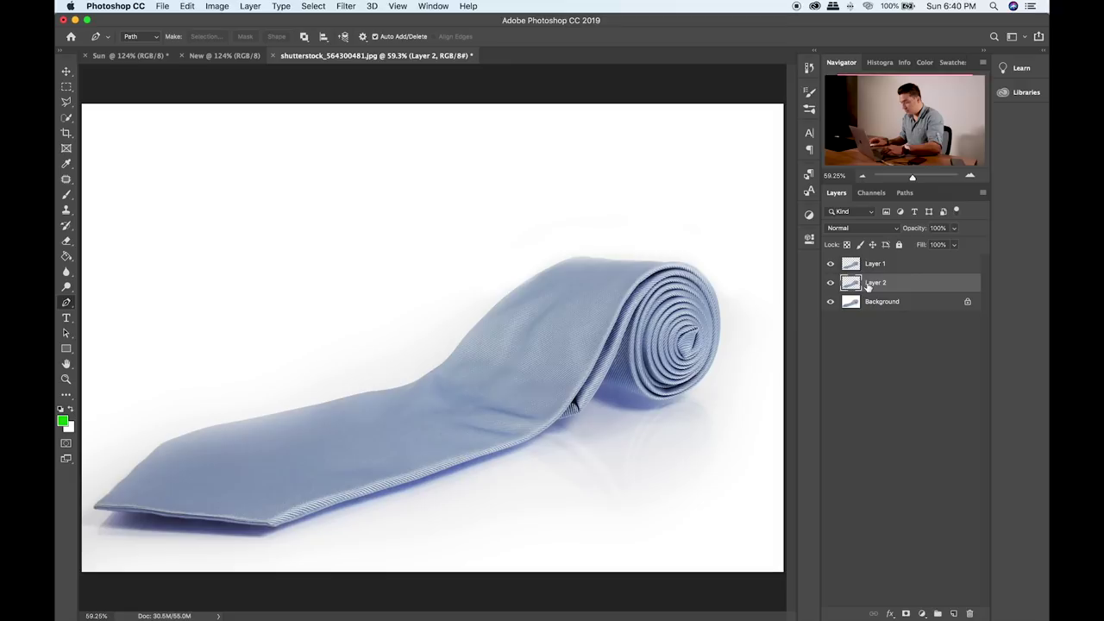
key(super+z)
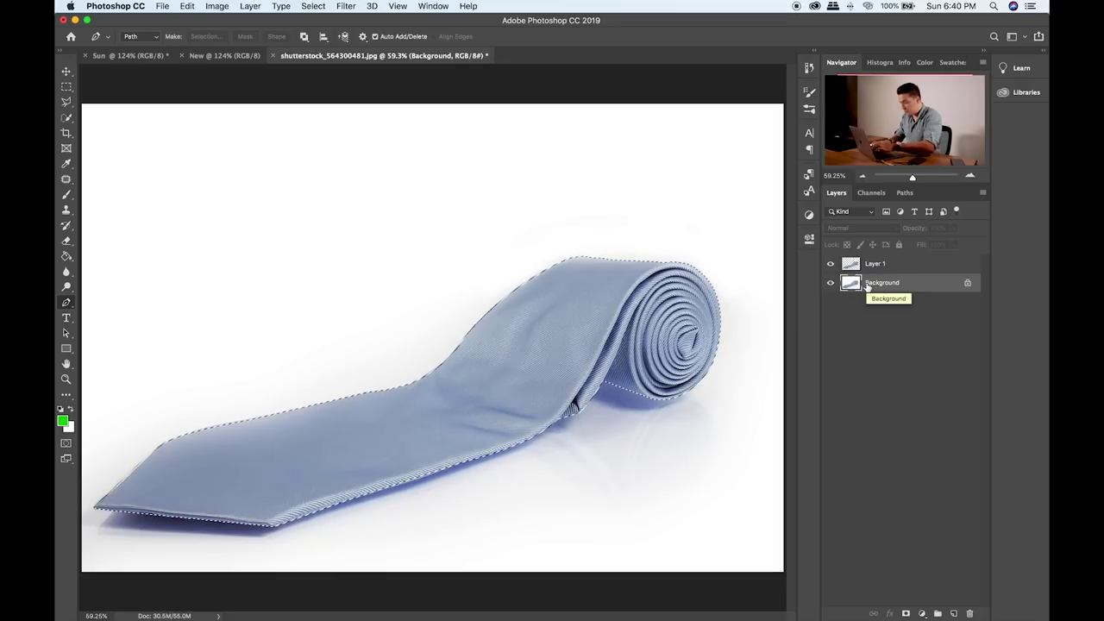
key(super+shift+i)
key(super+j)
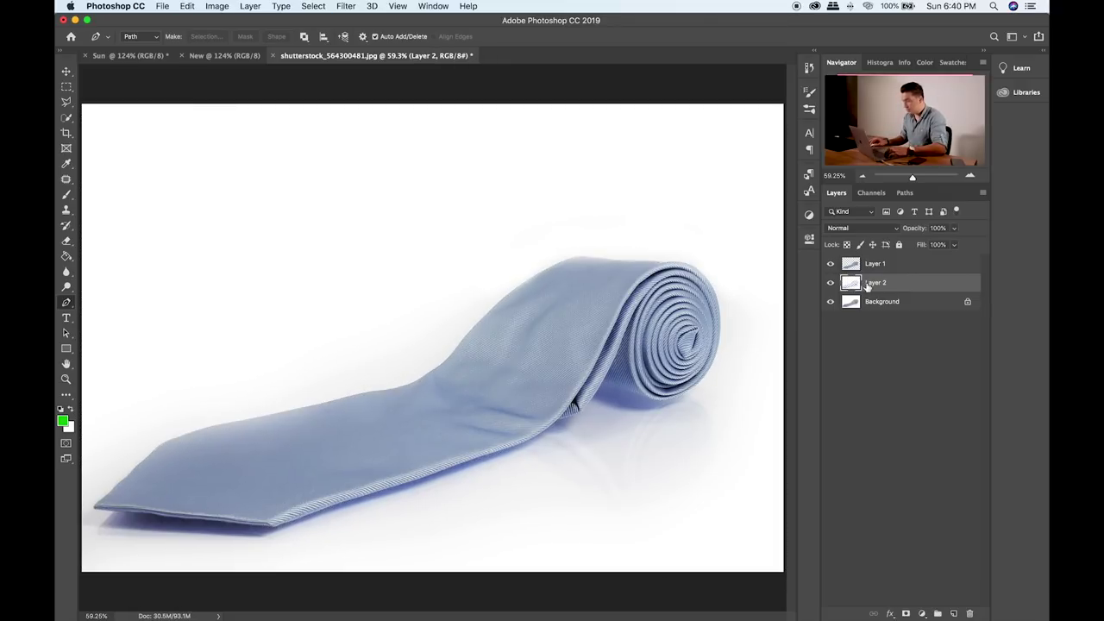
- Hide the Background layer and check the tie and shadow cutouts by toggling Layer 1 and Layer 2
click(830, 301)
click(830, 264)
click(830, 264)
click(829, 282)
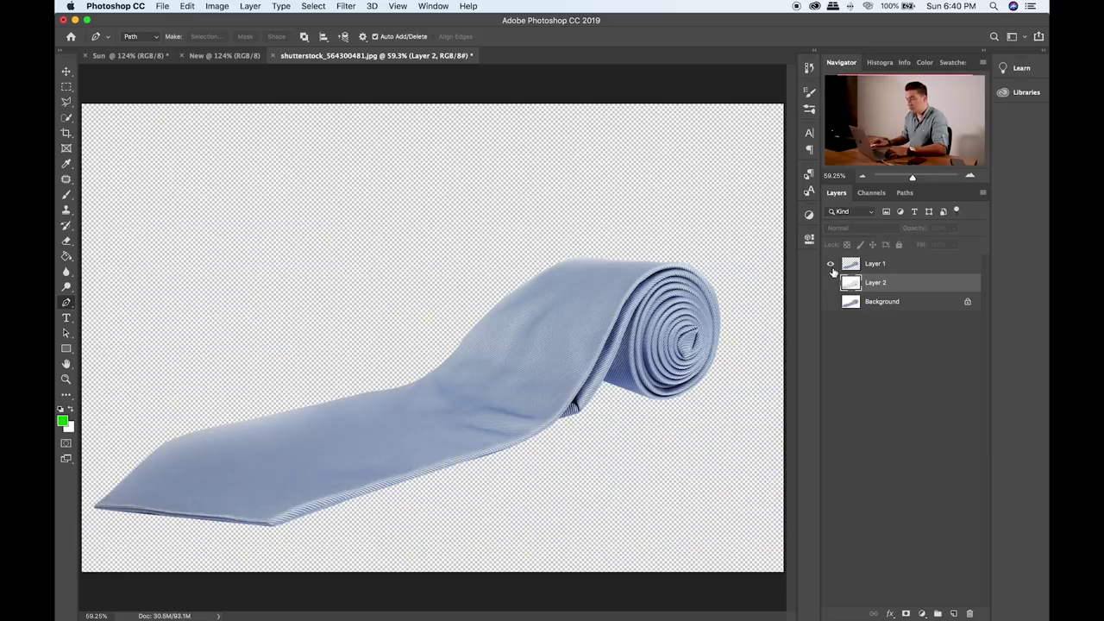
click(831, 266)
click(830, 282)
click(830, 264)
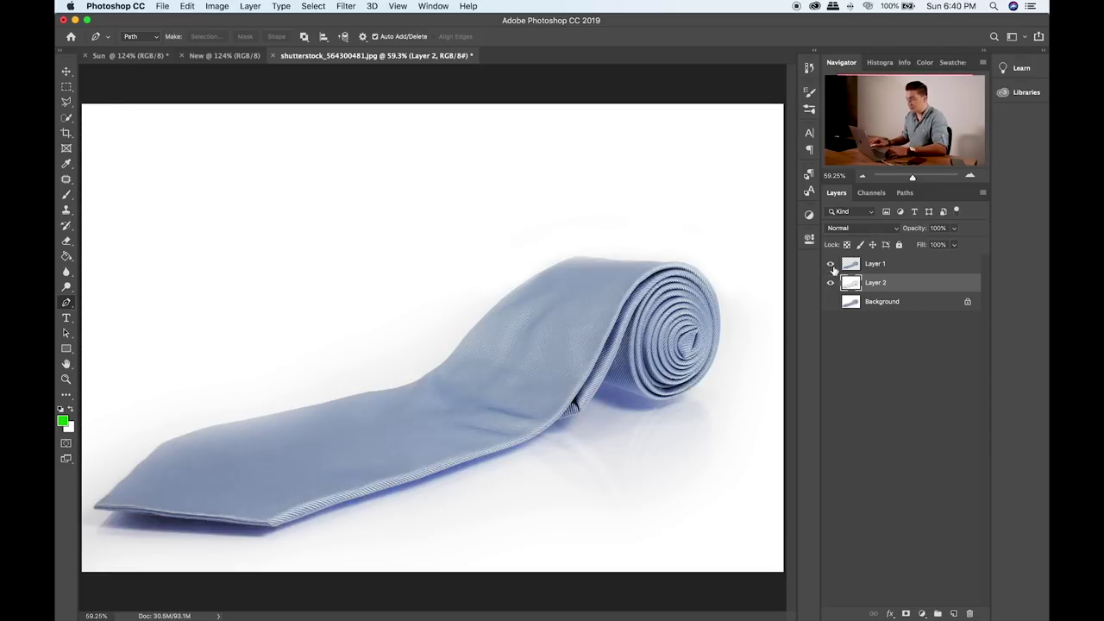
- Convert Layer 1 and Layer 2 each to a Smart Object
click(884, 268)
right_click(935, 274)
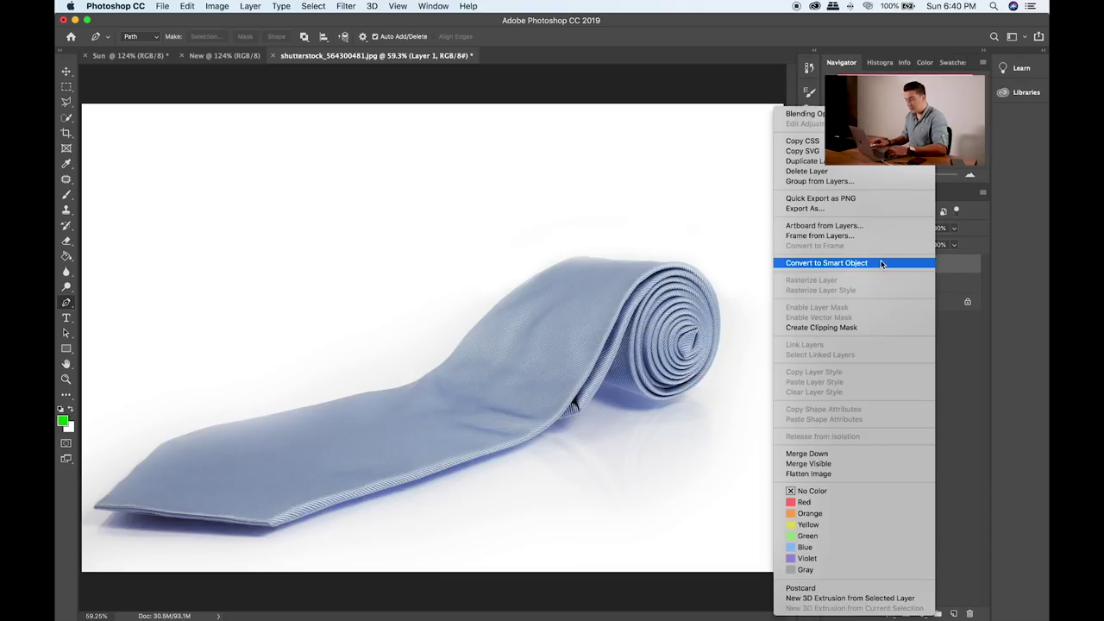
click(880, 263)
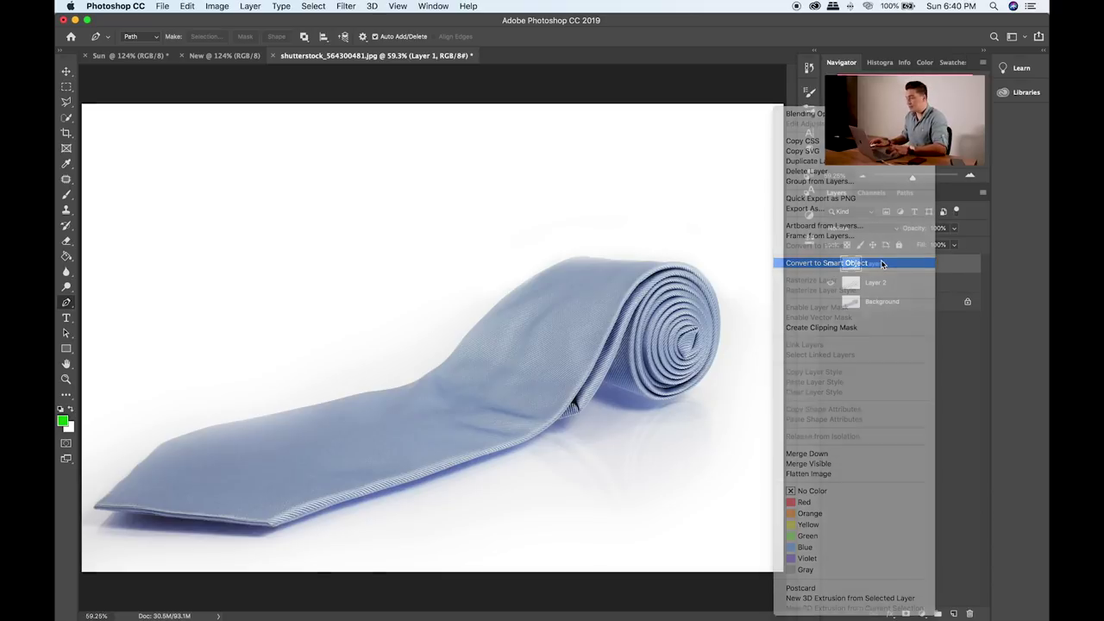
click(913, 283)
right_click(913, 283)
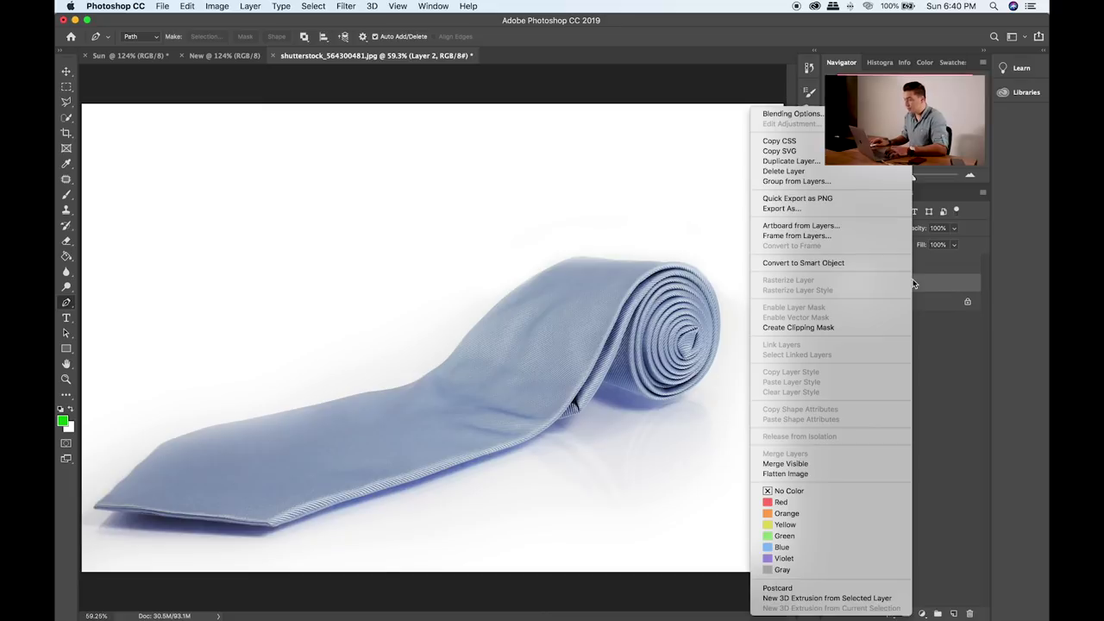
click(815, 262)
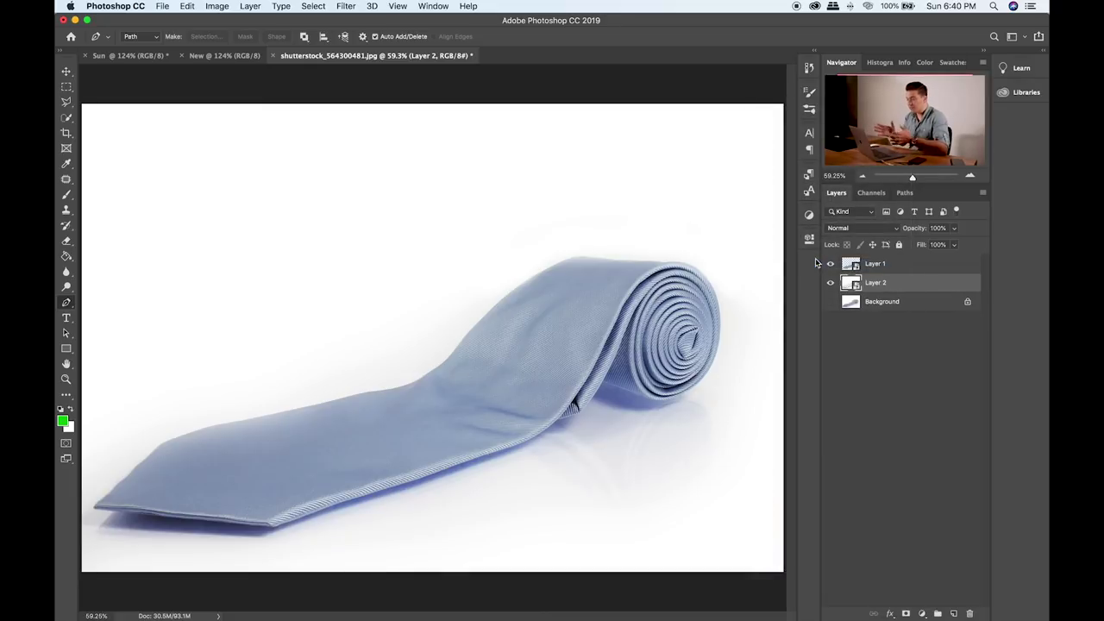
- Select both Smart Object layers and copy them with the Move tool into the New document
shift+click(910, 264)
key(v)
drag(443, 239, 217, 55)
drag(409, 310, 411, 315)
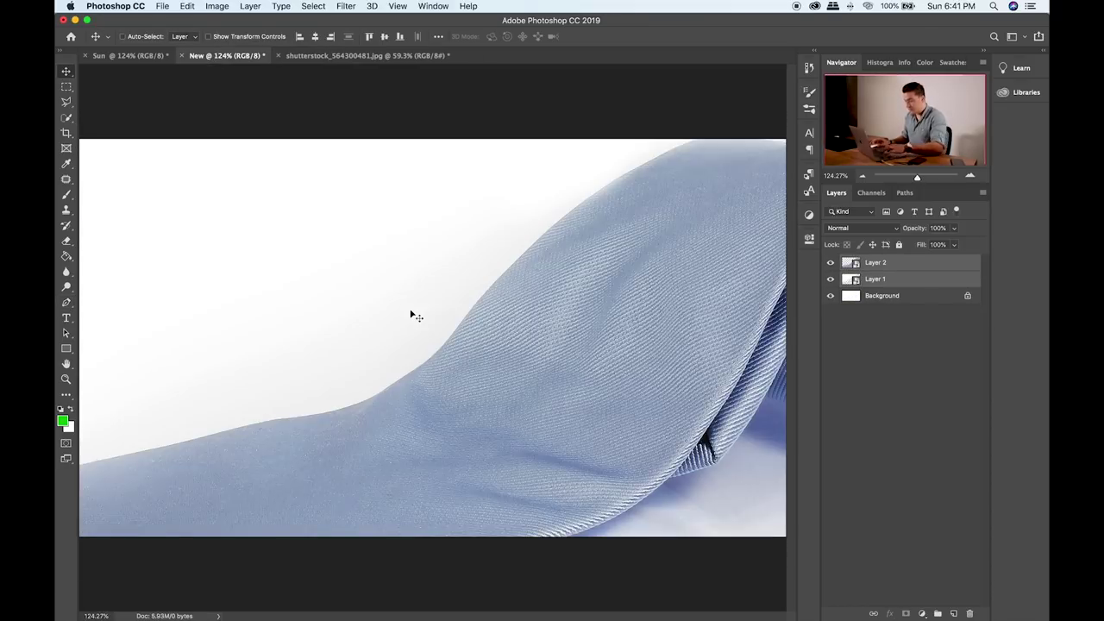
- Scale both Smart Object layers down together proportionally and center the tie image within the canvas
key(super+t)
key(super+0)
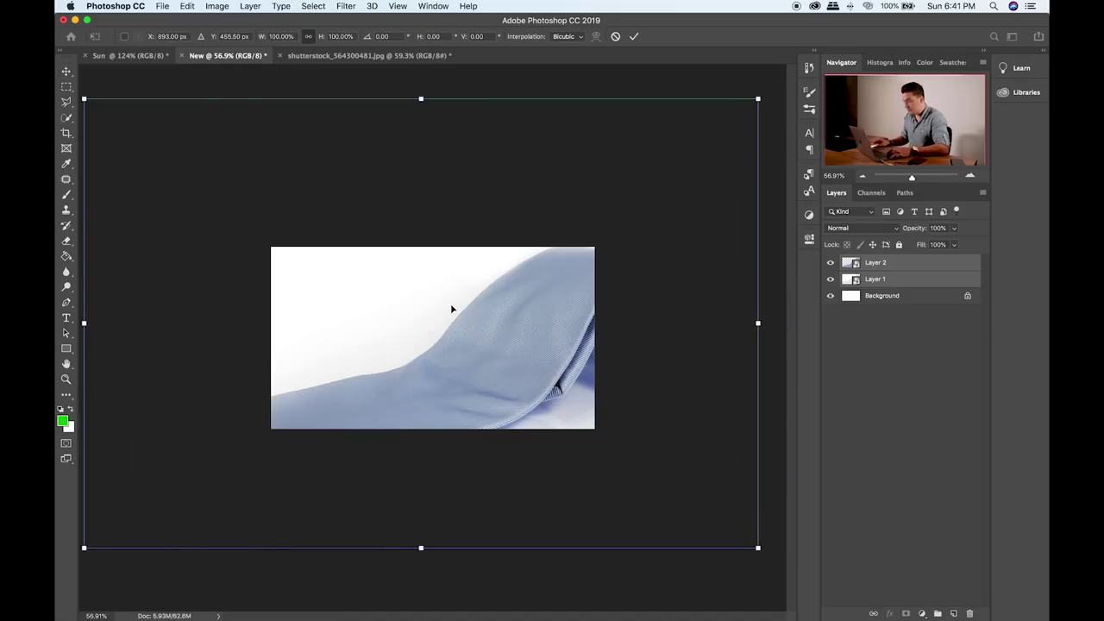
drag(758, 547, 317, 253)
drag(255, 219, 463, 360)
key(Return)
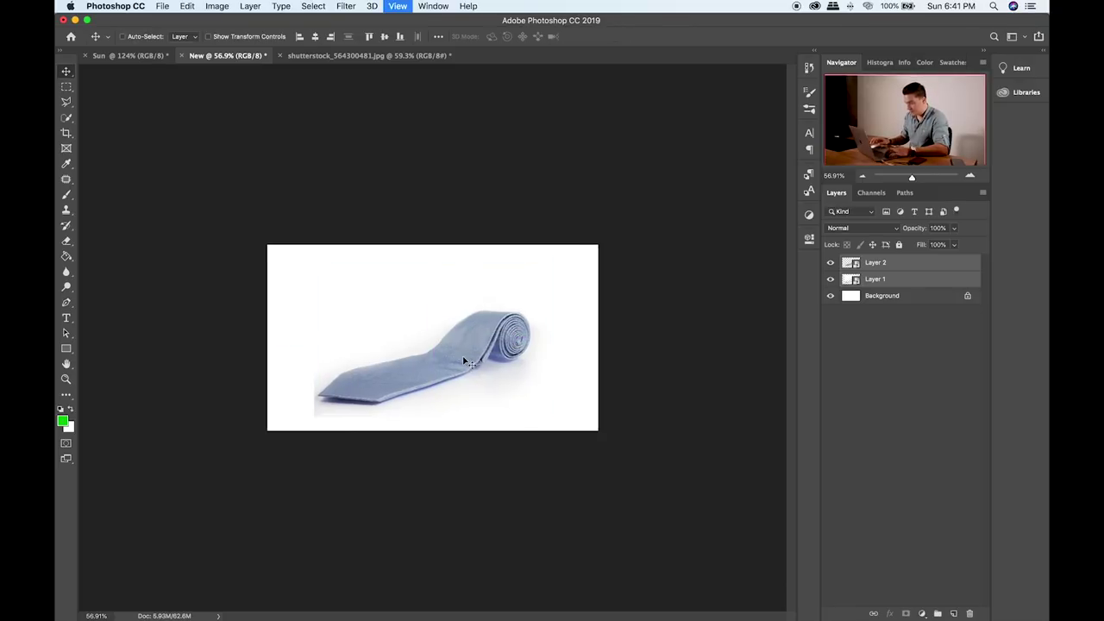
key(super+0)
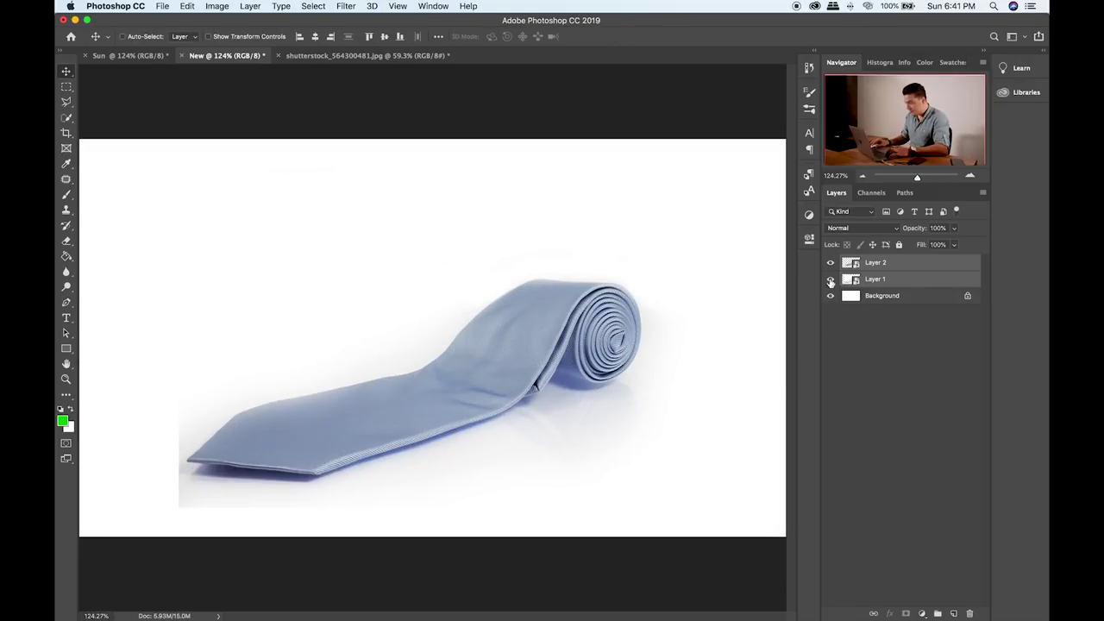
- Check the tie and shadow cutouts by toggling Layer 1 and Layer 2, and leave both layers hidden
click(832, 279)
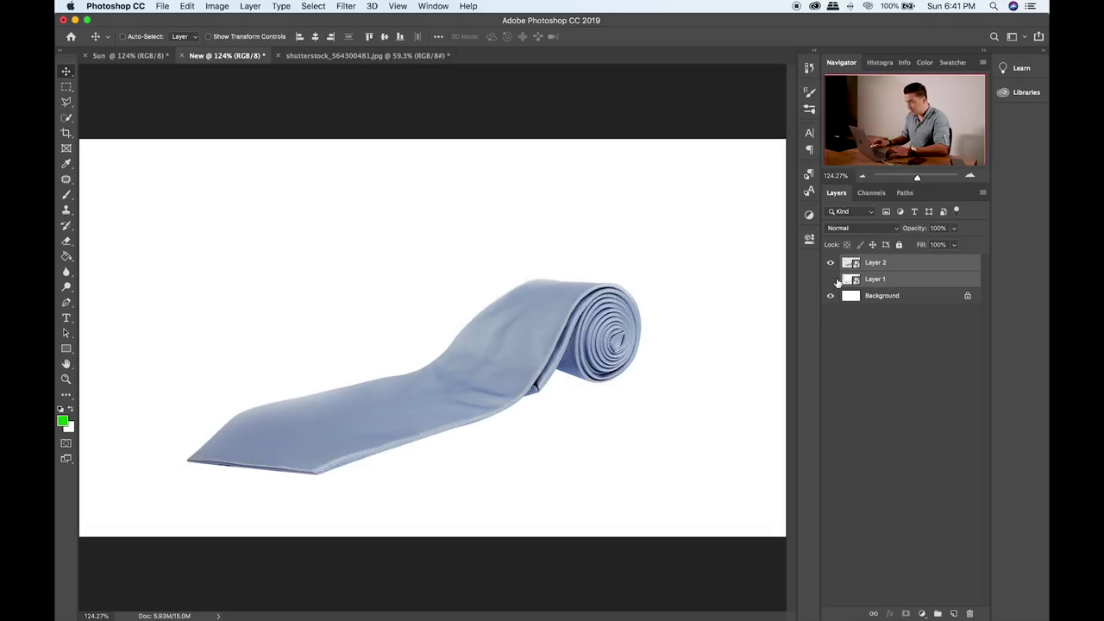
click(832, 277)
click(831, 263)
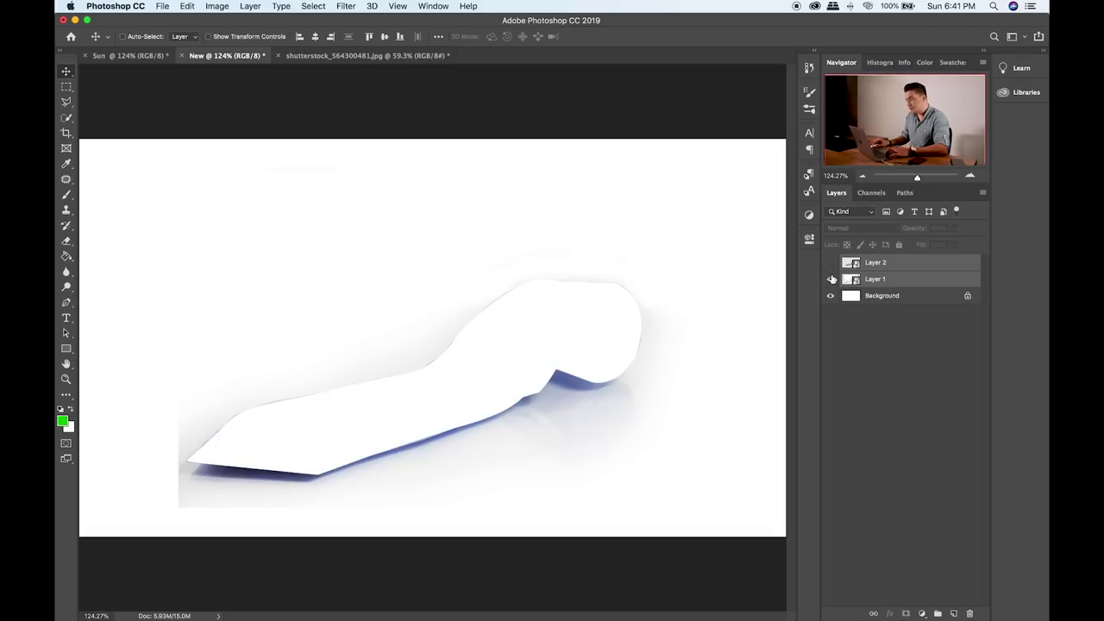
click(831, 278)
click(831, 262)
click(831, 278)
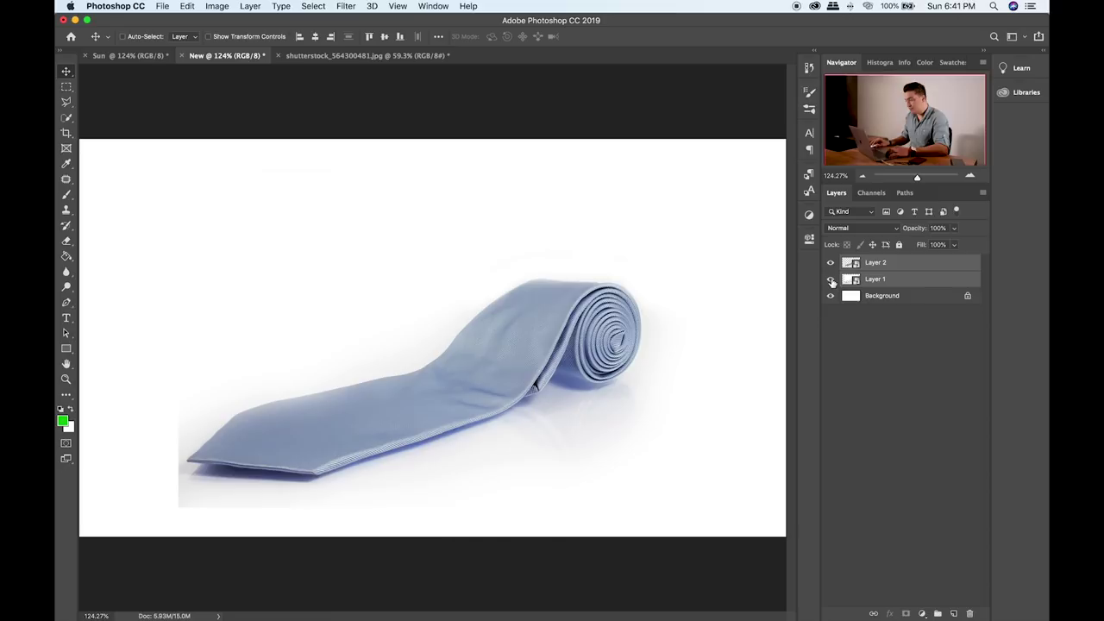
drag(832, 281, 831, 262)
- Fill the Background layer with light blue #49a8d4 using the Paint Bucket
click(873, 296)
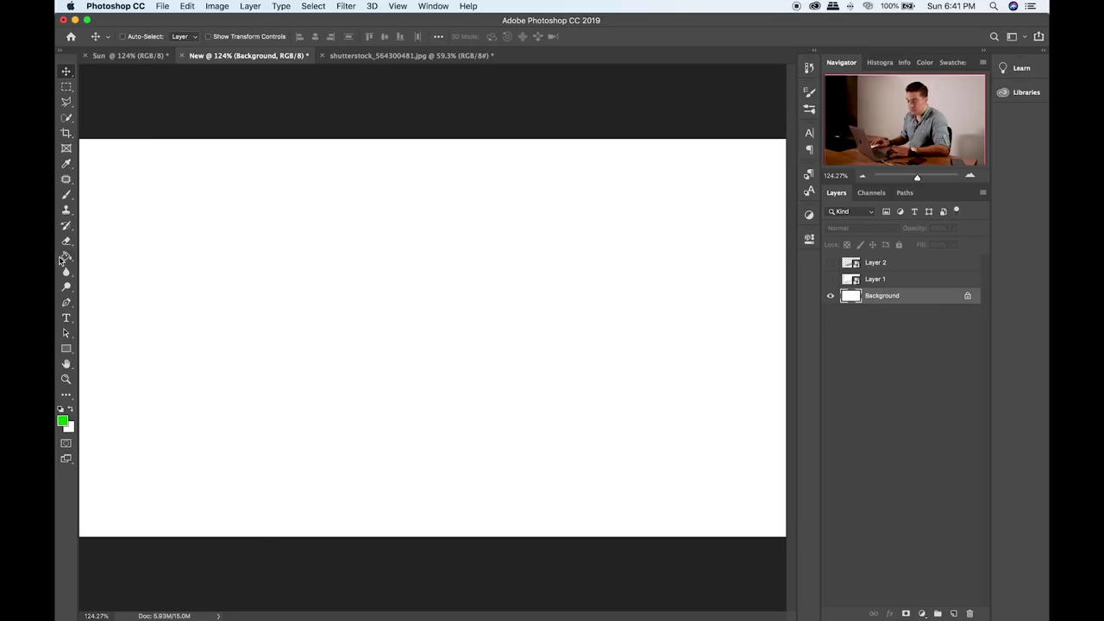
click(64, 257)
click(64, 426)
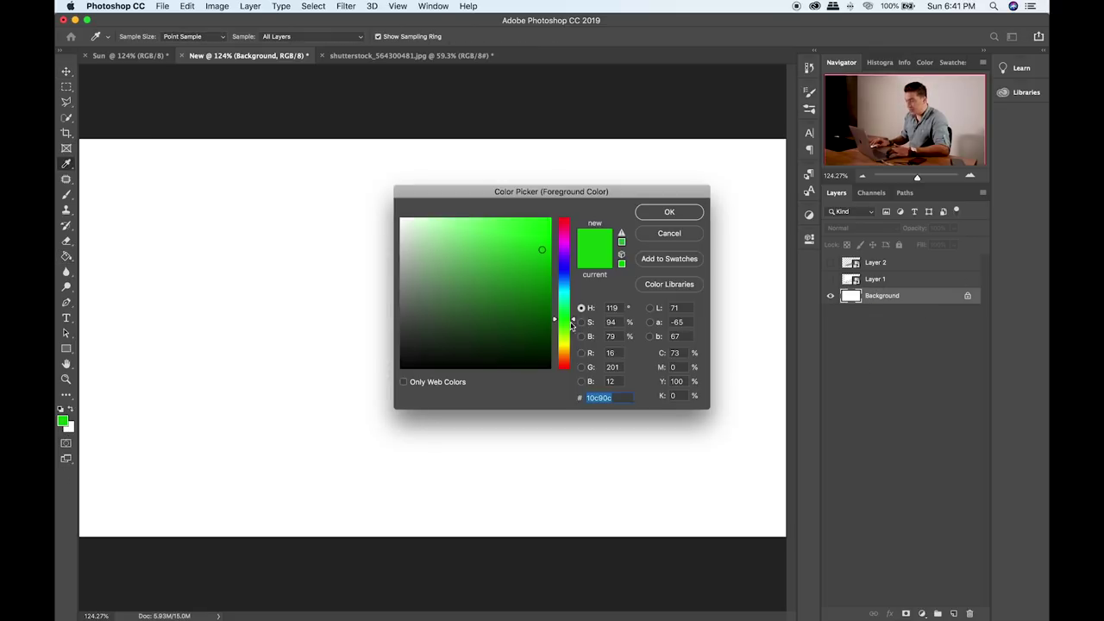
mouse_move(564, 299)
mouse_down()
mouse_move(524, 241)
mouse_move(498, 243)
mouse_up()
click(670, 212)
click(66, 256)
click(369, 353)
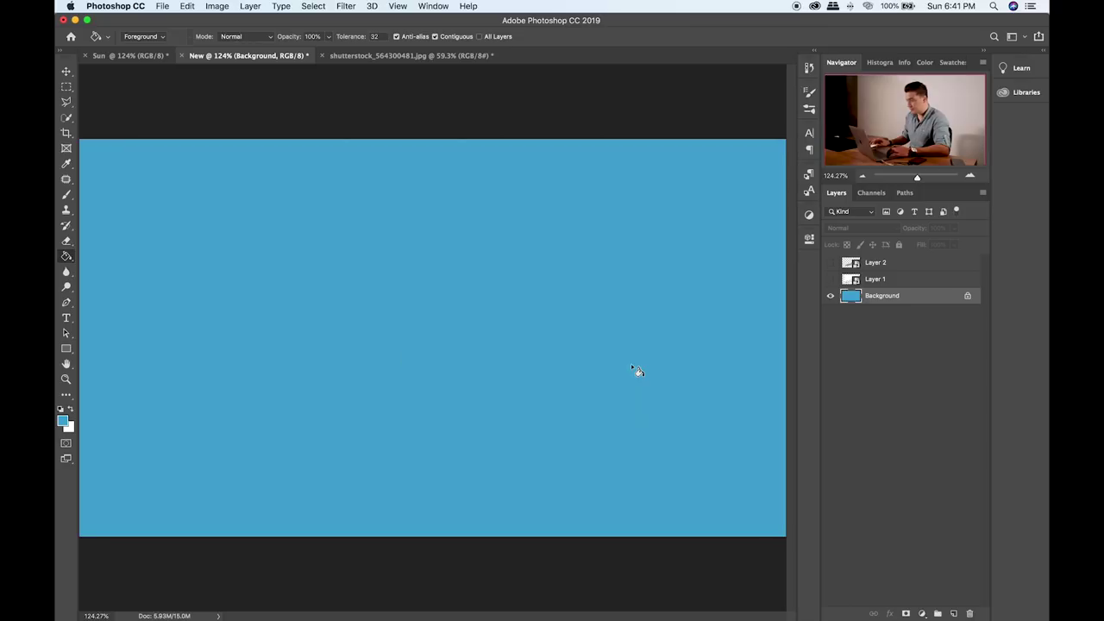
- Add a new layer above the Background and fill it with darker blue #37728d
click(953, 613)
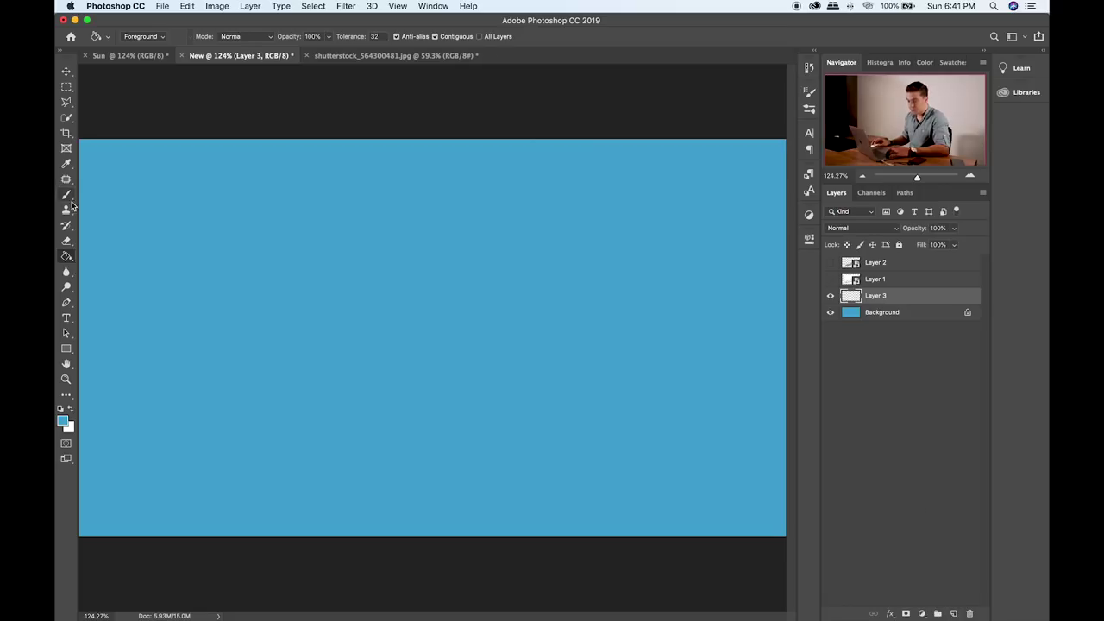
click(62, 420)
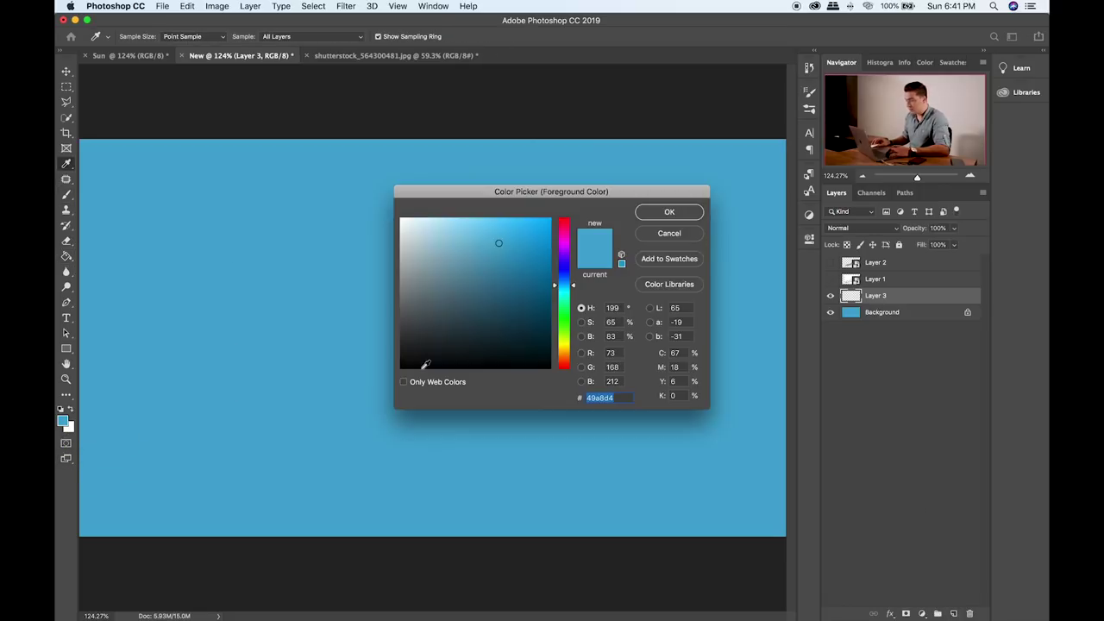
drag(495, 272, 492, 284)
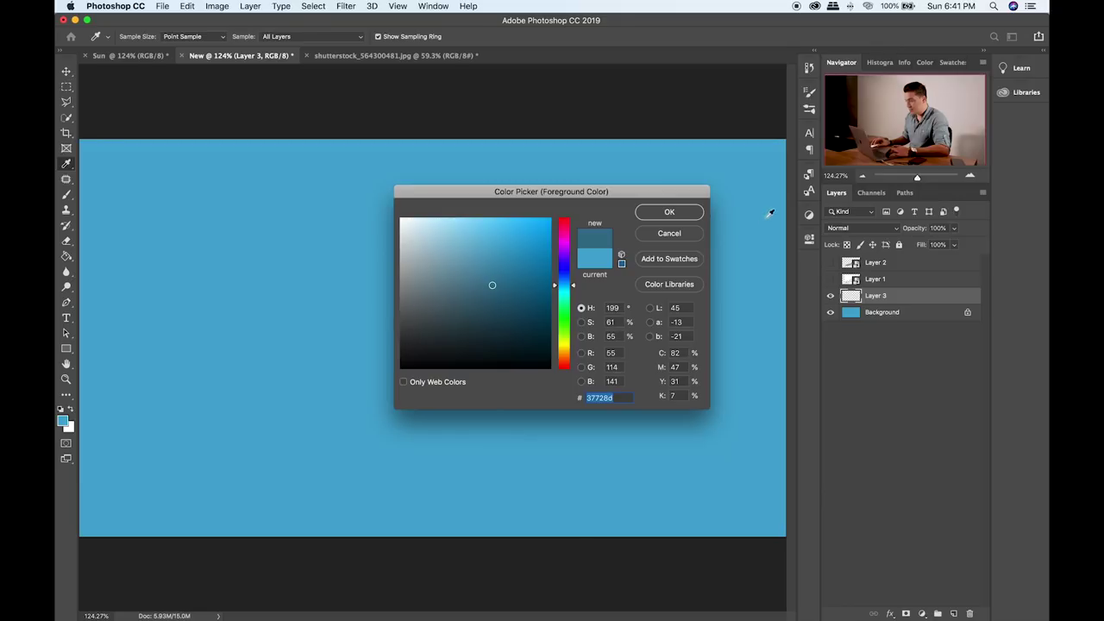
click(669, 213)
key(g)
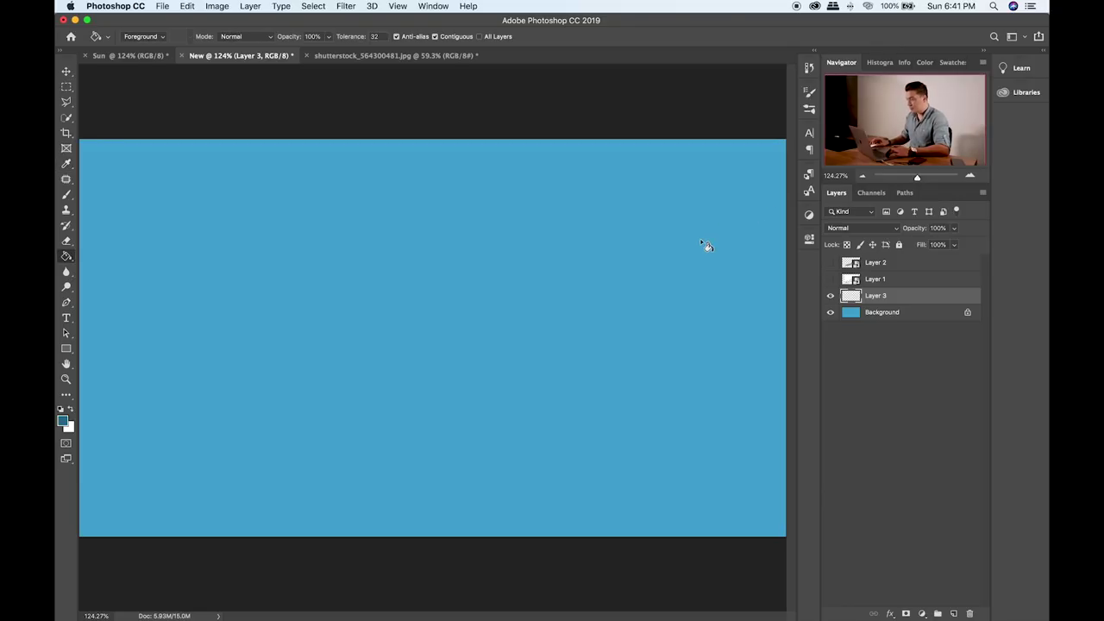
click(569, 300)
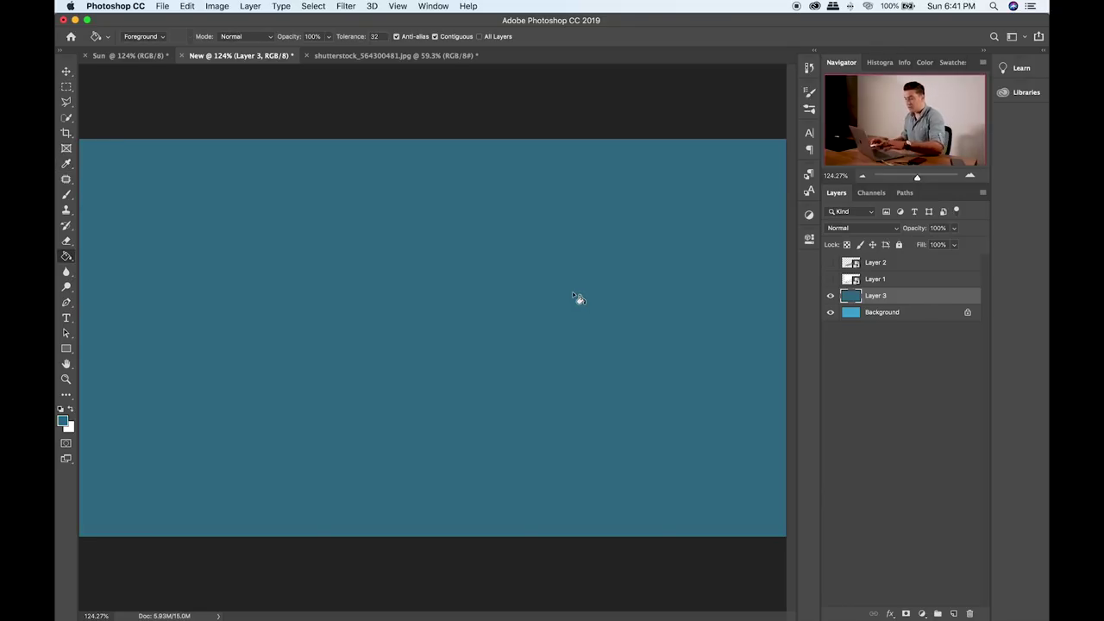
- Erase the center of the dark blue layer with a soft 1200 px Eraser at 20% opacity to form a vignette
key(e)
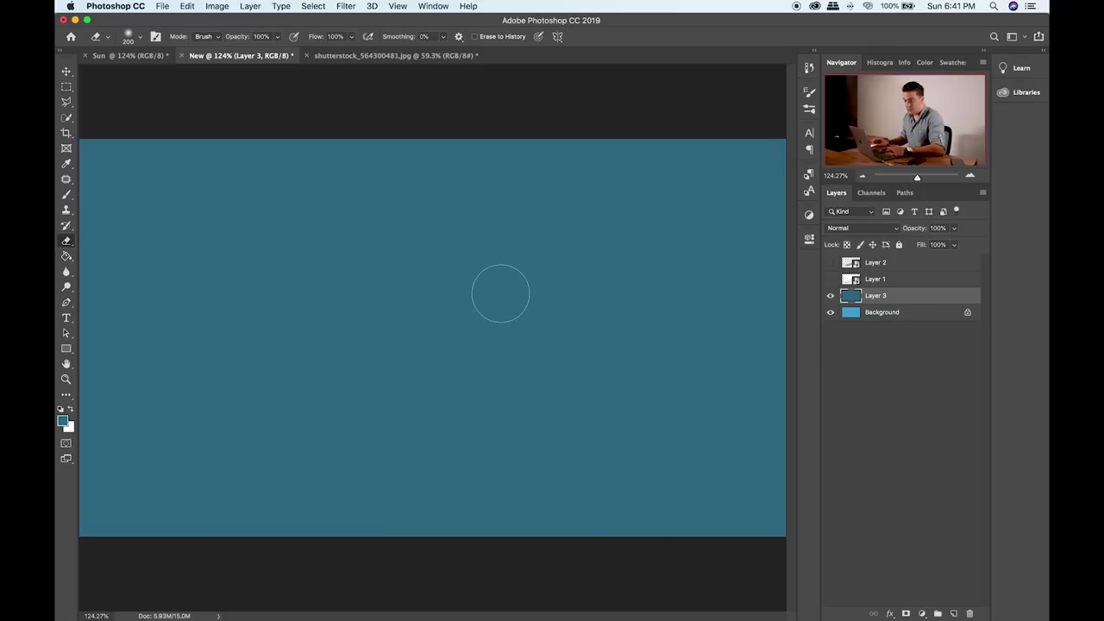
key(bracketright)
key(bracketright)
key(bracketright)
key(bracketright)
key(bracketright)
key(bracketright)
key(bracketright)
key(bracketright)
key(bracketright)
key(bracketright)
key(bracketright)
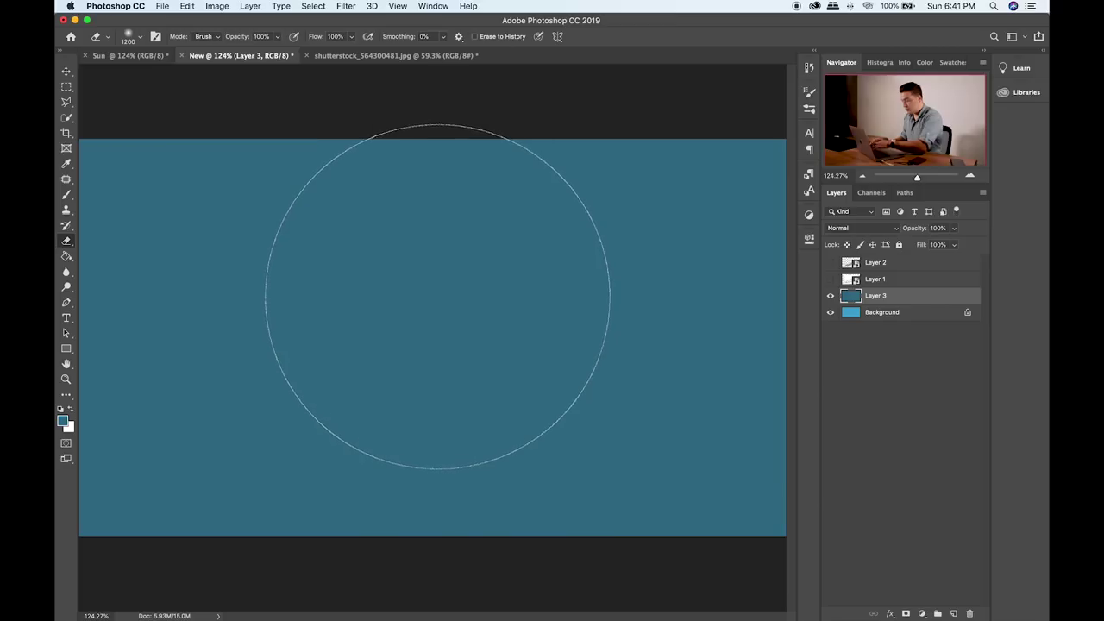
key(bracketright)
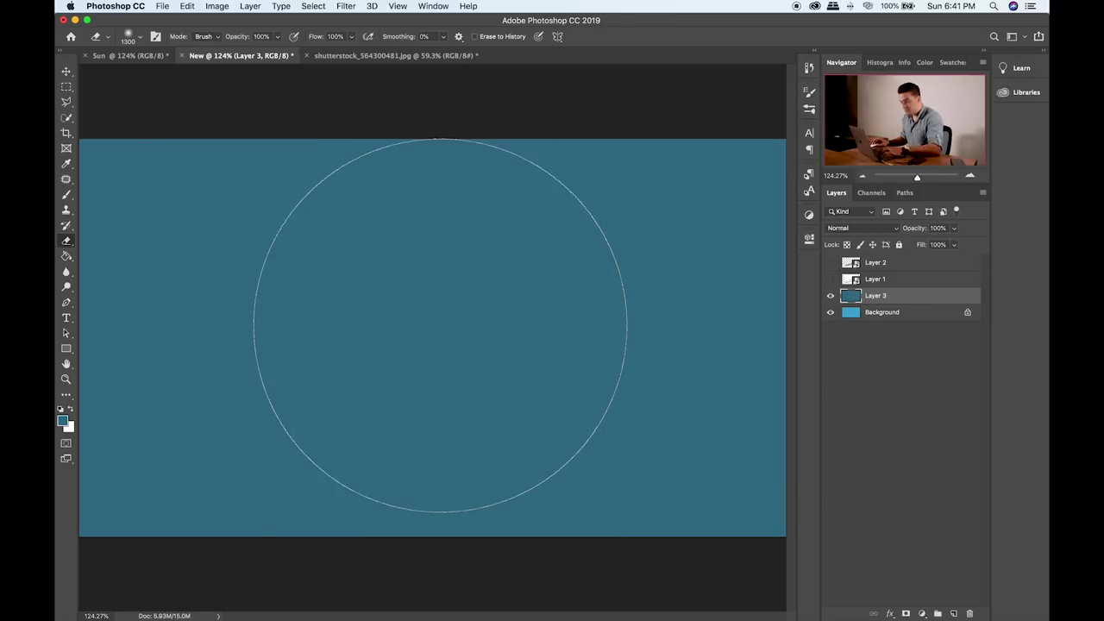
key(2)
key(3)
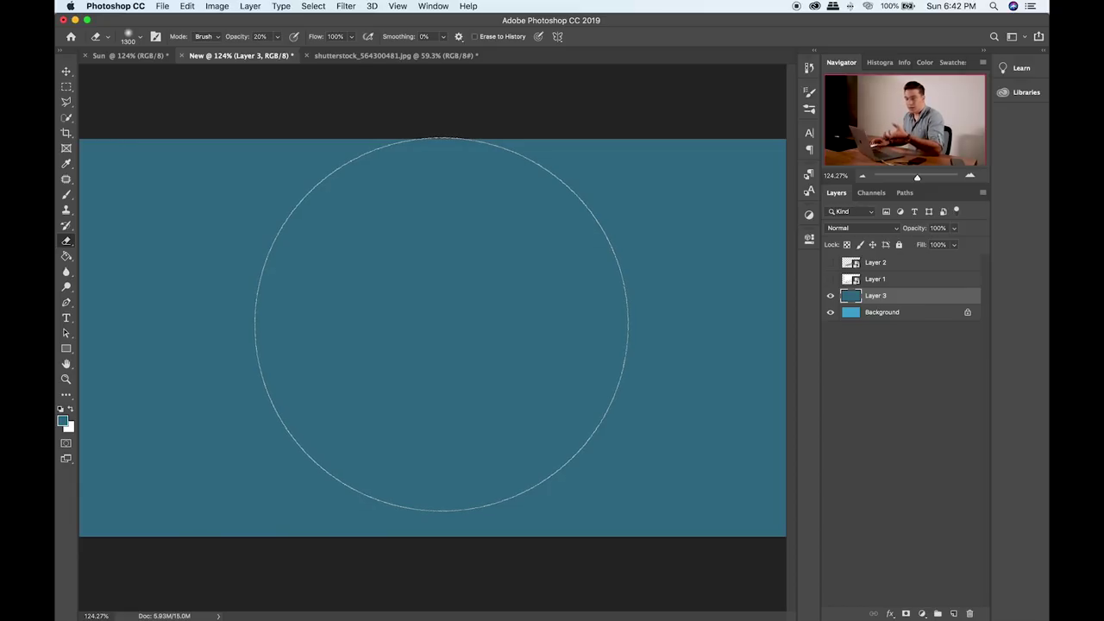
key(bracketleft)
key(bracketleft)
key(bracketright)
click(448, 332)
click(411, 337)
click(395, 332)
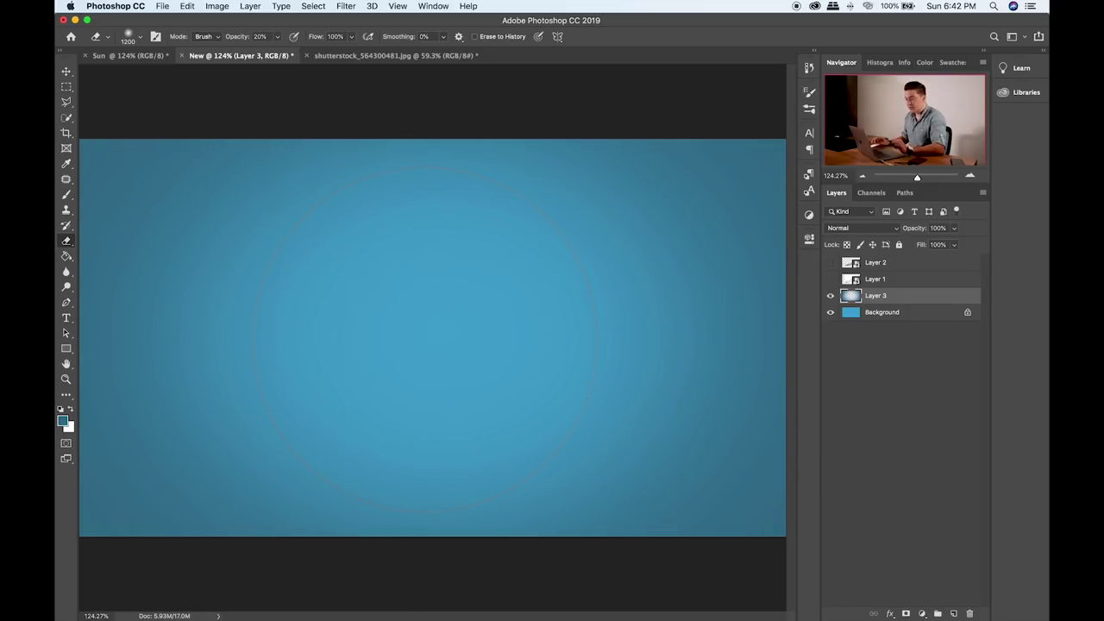
- Toggle Layer 3 to check the vignette, and make Layer 1 and Layer 2 visible
click(830, 295)
click(829, 296)
click(884, 314)
click(897, 296)
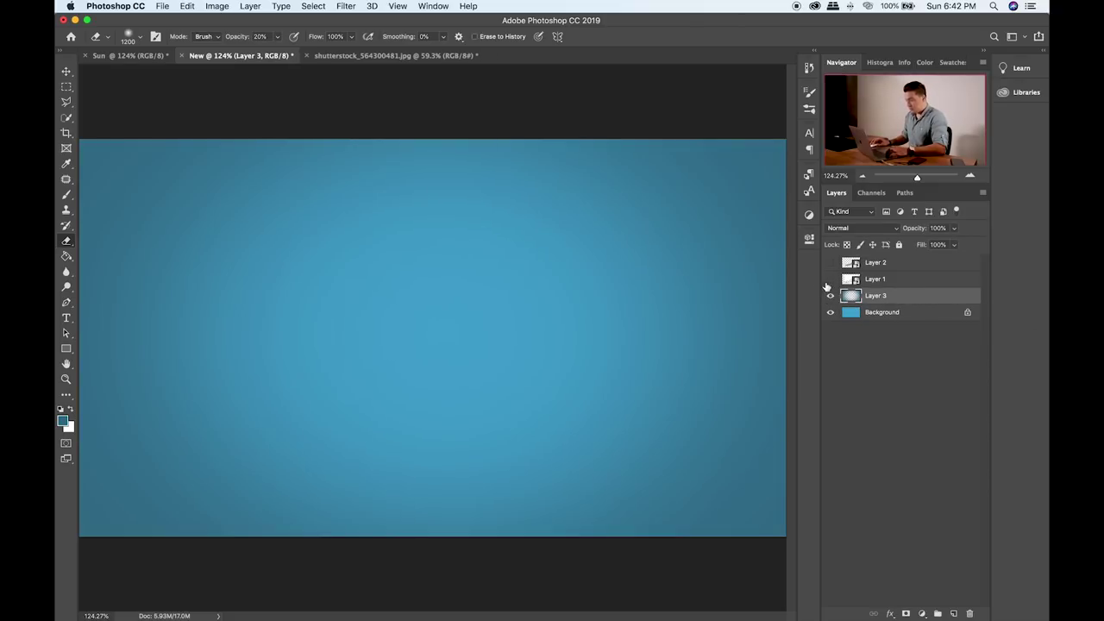
click(829, 279)
click(830, 262)
- Set the blend mode of Layer 1, the tie's white surroundings, to Multiply, comparing it with Darken
click(907, 267)
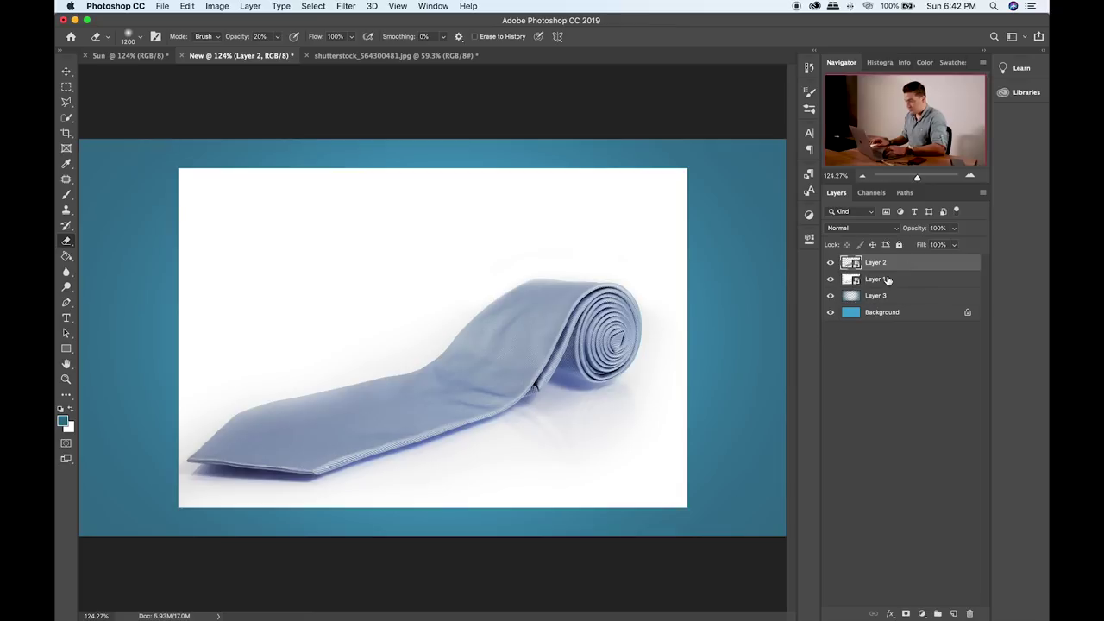
click(888, 280)
key(v)
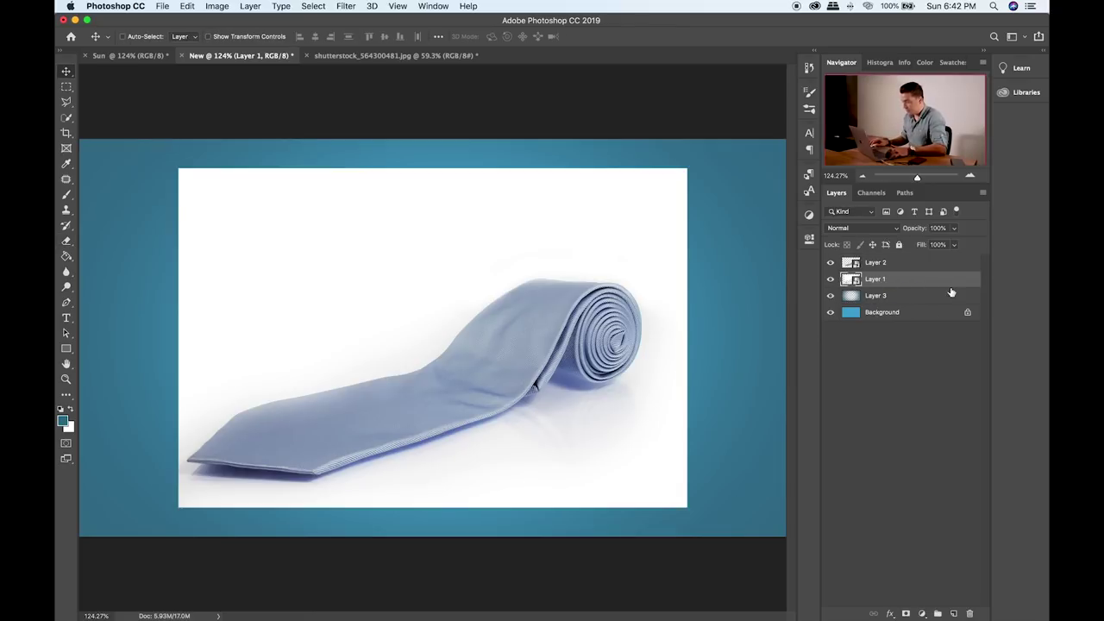
click(888, 268)
click(917, 281)
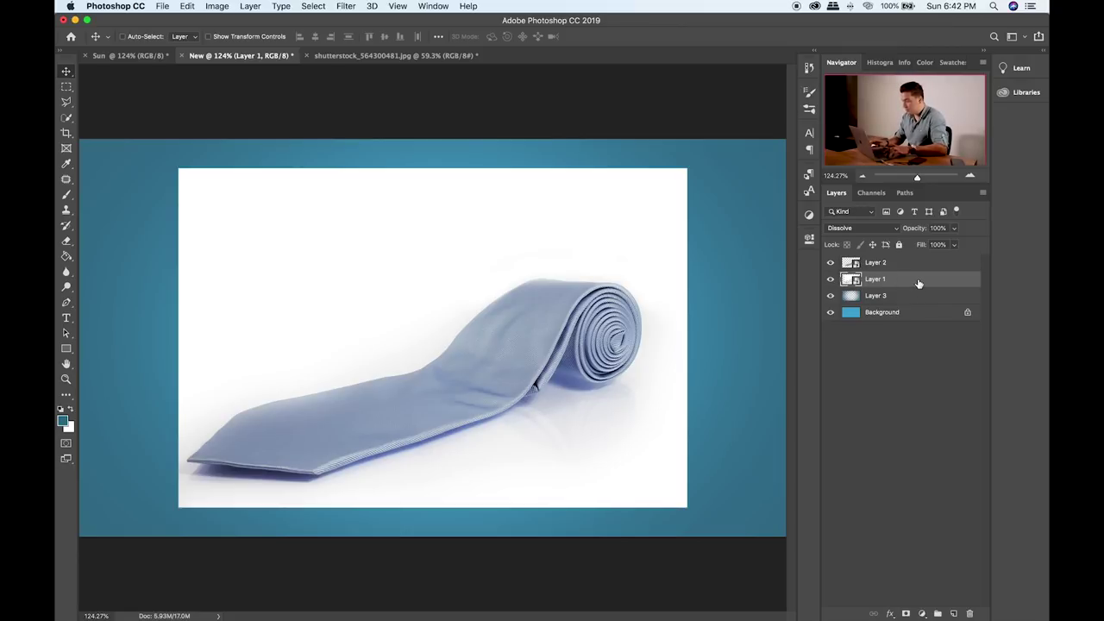
key(shift+plus)
key(shift+plus)
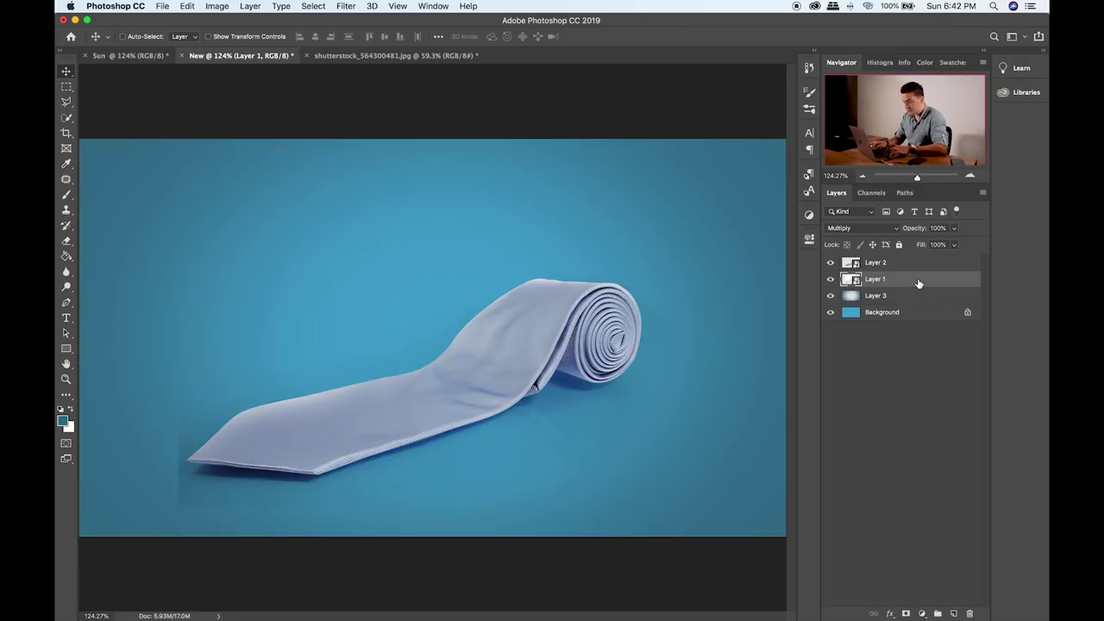
key(shift+minus)
key(shift+plus)
key(shift+minus)
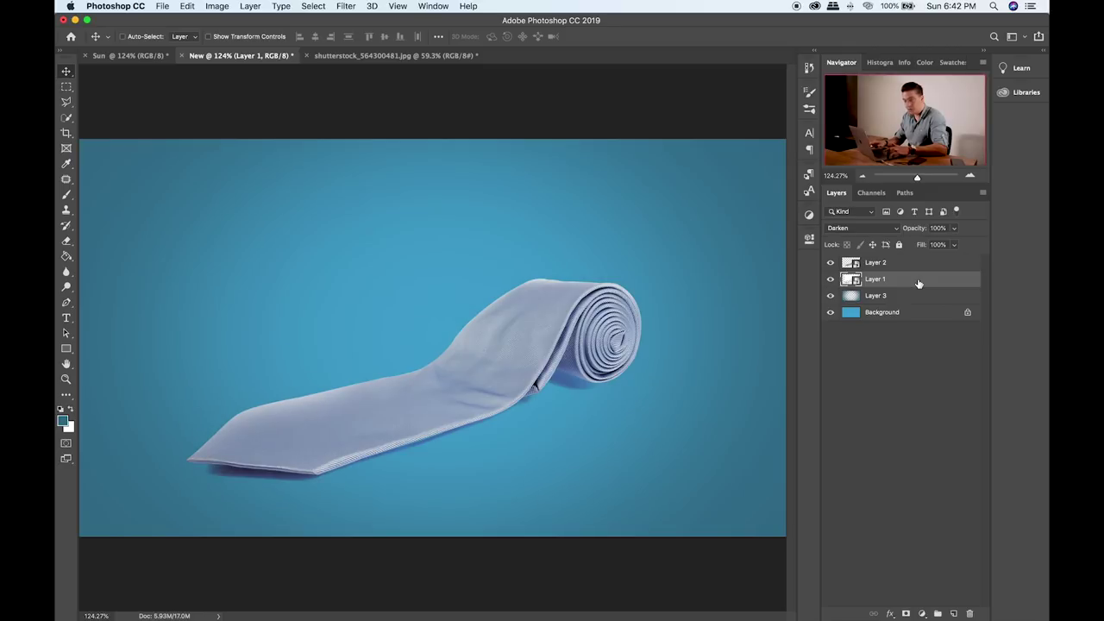
key(shift+plus)
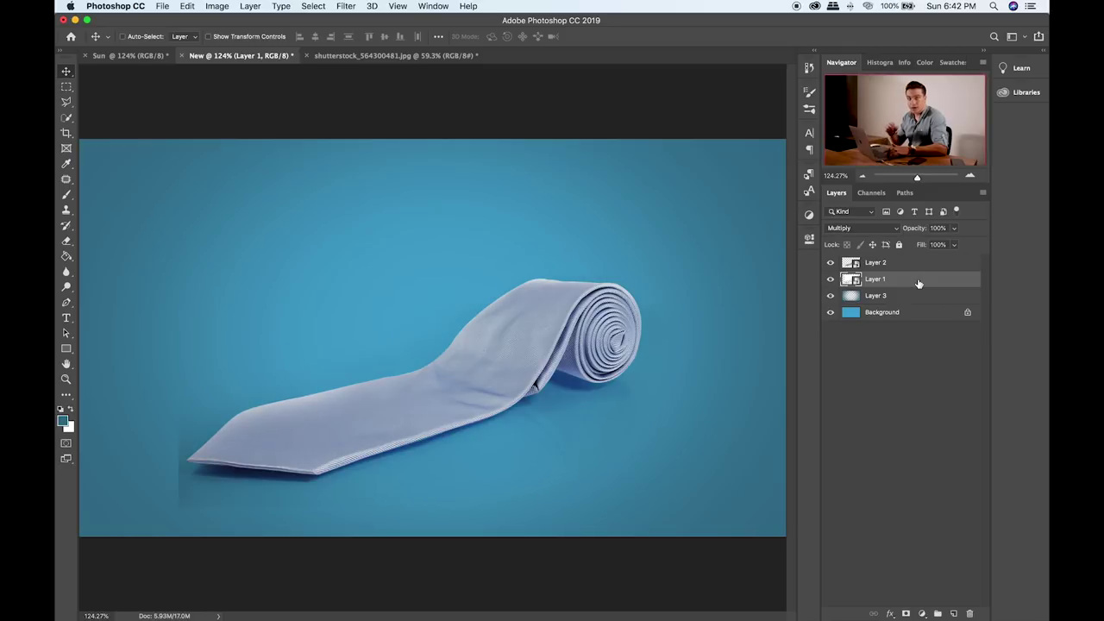
- Cycle through the other blend modes on Layer 1 for comparison and return it to Multiply
key(shift+plus)
key(shift+plus)
key(shift+plus)
key(shift+plus)
key(shift+plus)
key(shift+plus)
key(shift+plus)
key(shift+plus)
key(shift+plus)
key(shift+plus)
key(shift+plus)
key(shift+plus)
key(shift+plus)
key(shift+plus)
key(shift+plus)
key(shift+plus)
key(shift+plus)
key(shift+plus)
key(shift+plus)
key(shift+plus)
key(shift+plus)
key(shift+plus)
key(shift+plus)
key(shift+plus)
key(shift+plus)
key(shift+plus)
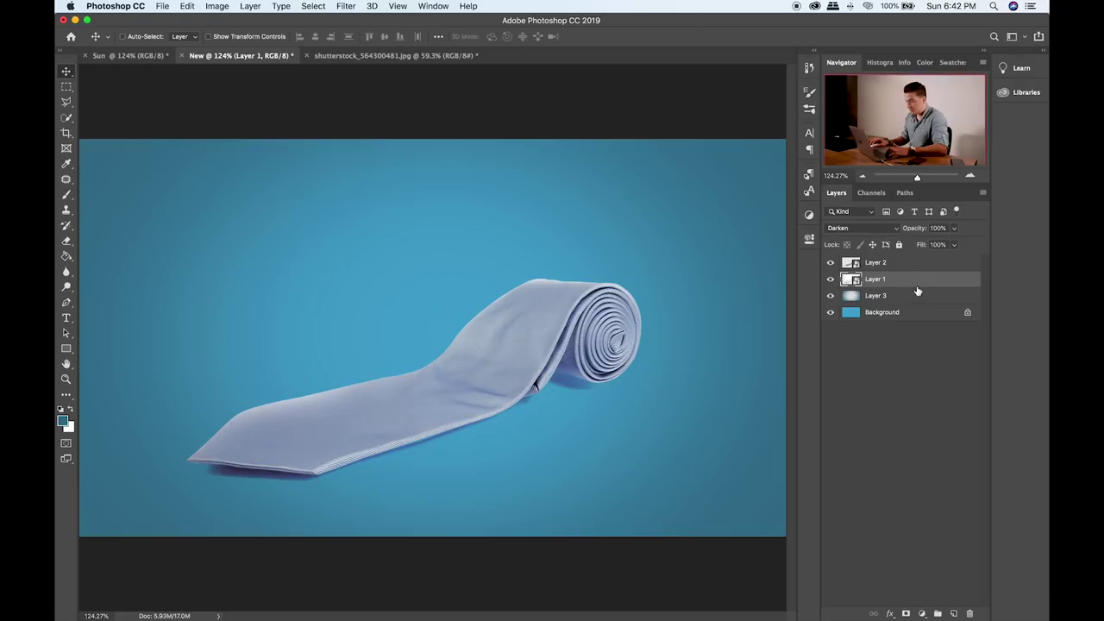
key(shift+plus)
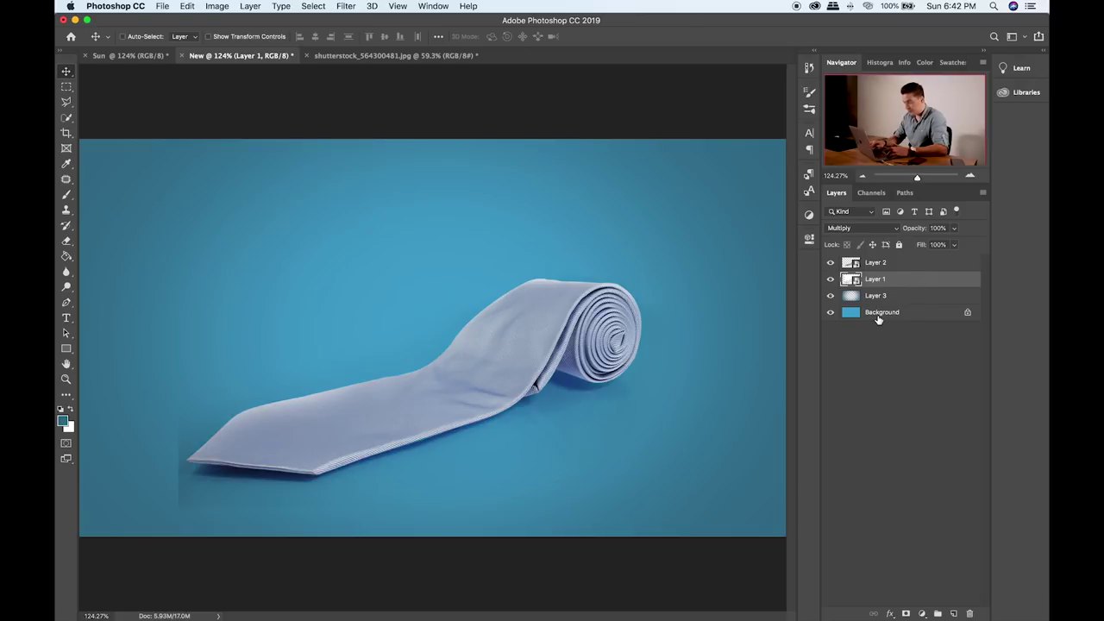
key(shift+plus)
key(shift+plus)
key(shift+plus)
key(shift+plus)
key(shift+plus)
key(shift+plus)
key(shift+plus)
key(shift+plus)
key(shift+plus)
key(shift+plus)
key(shift+minus)
key(shift+plus)
key(shift+minus)
key(shift+minus)
key(shift+minus)
key(shift+minus)
key(shift+minus)
key(shift+minus)
key(shift+minus)
key(shift+minus)
key(shift+minus)
key(shift+minus)
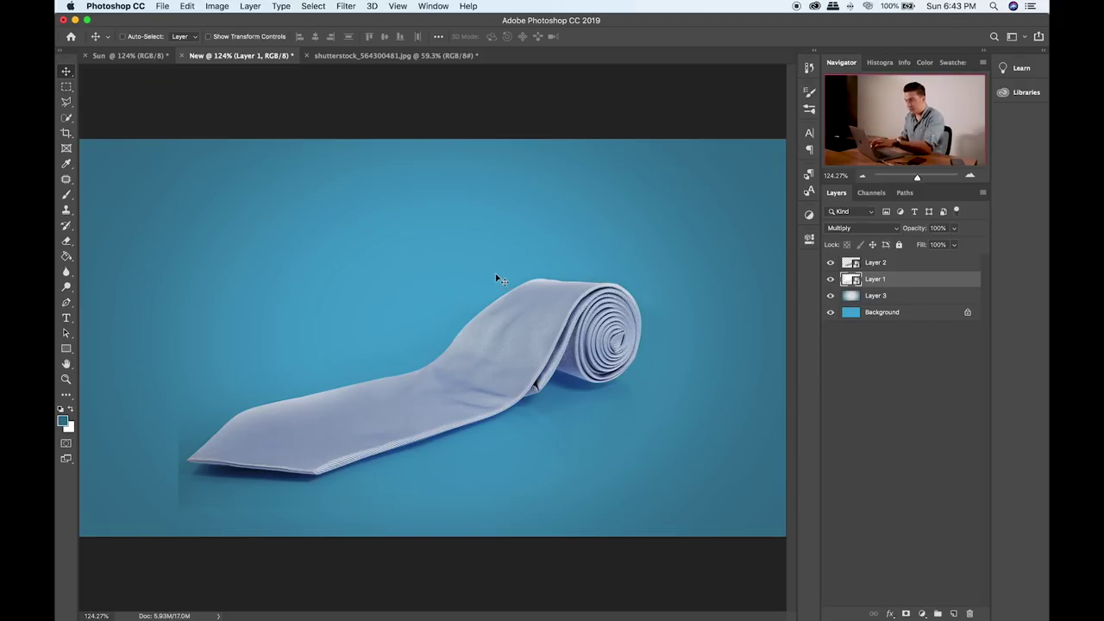
- Examine the hard shadow edge beside the tie's tip up close and add a layer mask to Layer 1
click(67, 86)
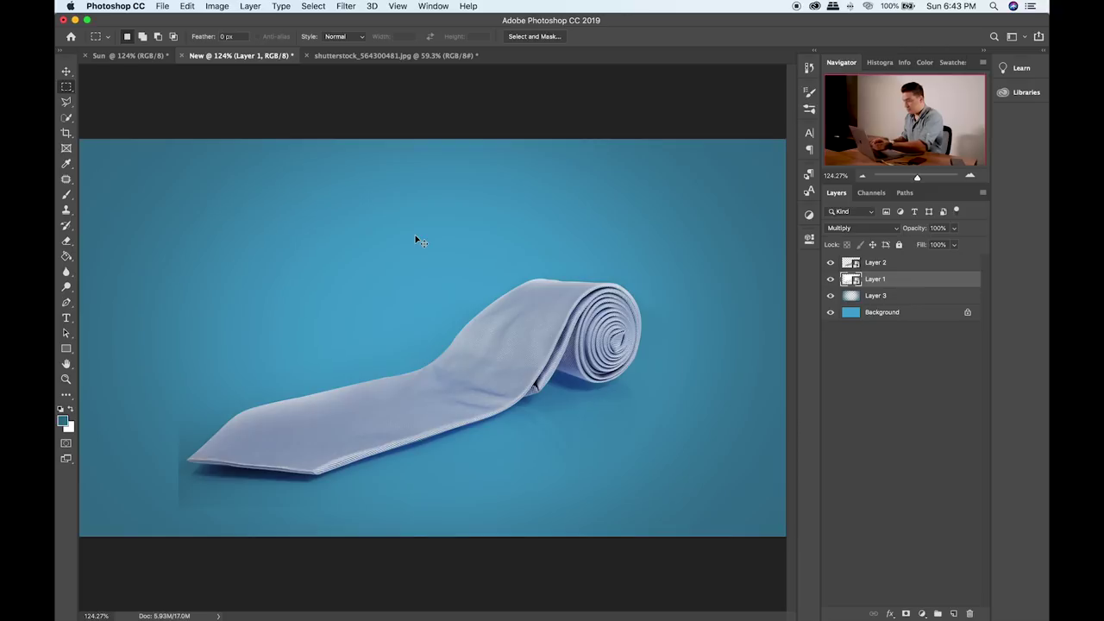
scroll(417, 239, up, 5)
drag(382, 362, 528, 225)
drag(293, 291, 387, 274)
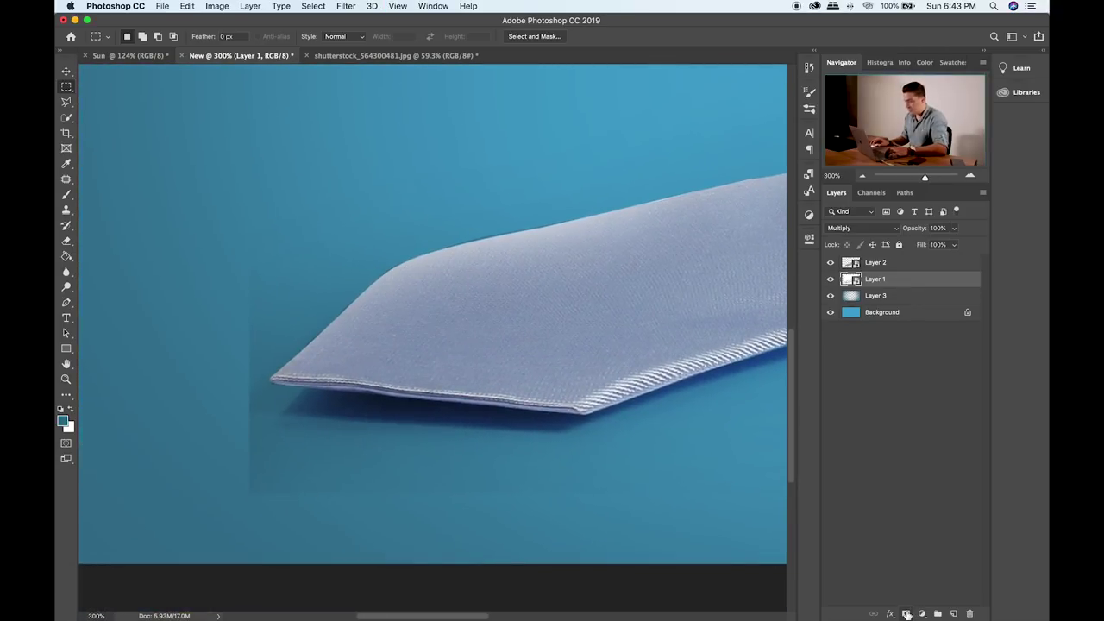
click(906, 613)
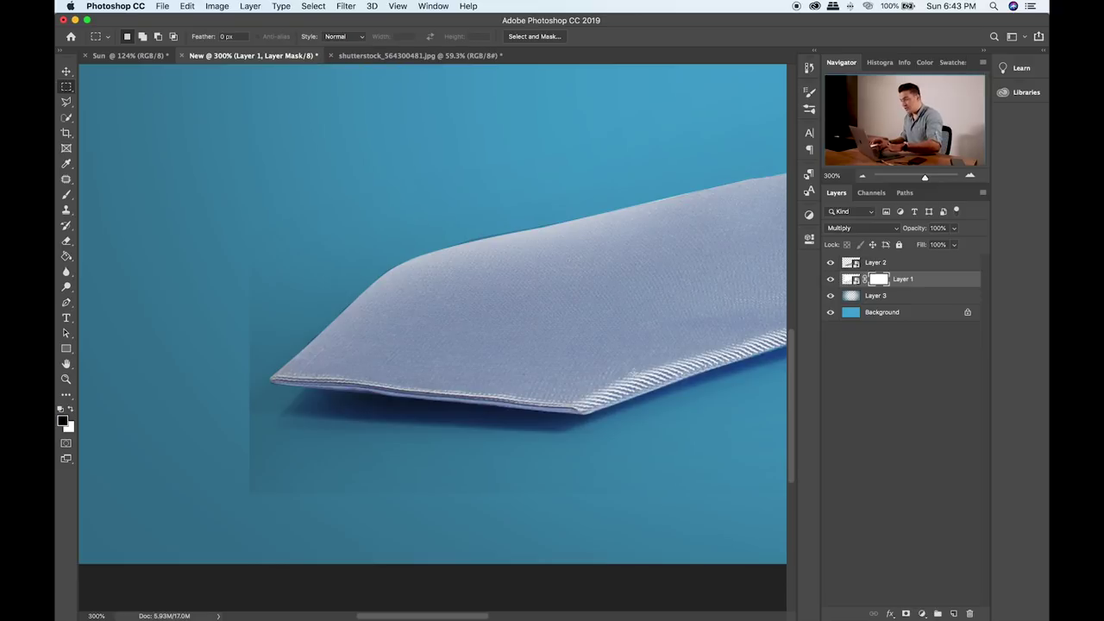
- Paint black on Layer 1's mask with a soft 250 px brush at 32% opacity over the hard edge beside the tie's tip
key(b)
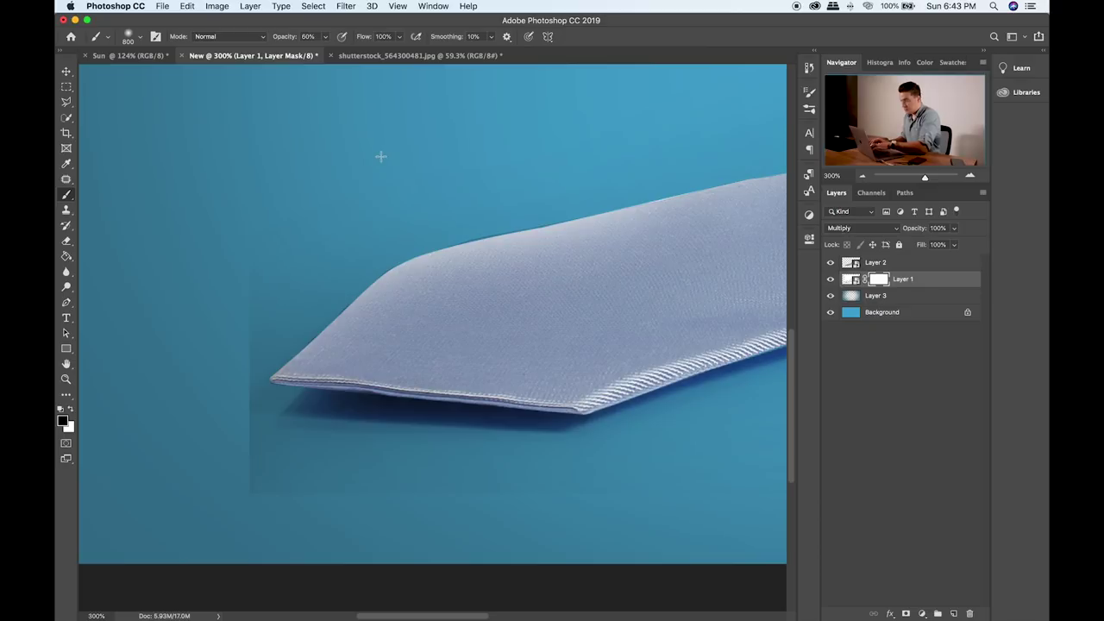
key(bracketleft)
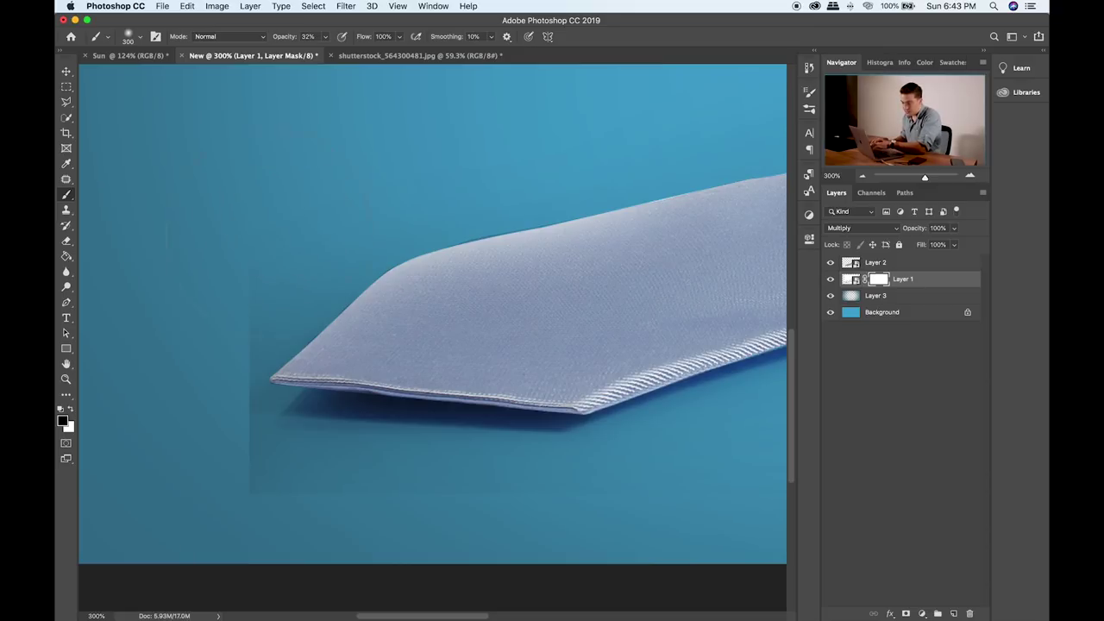
key(bracketleft)
drag(199, 398, 218, 481)
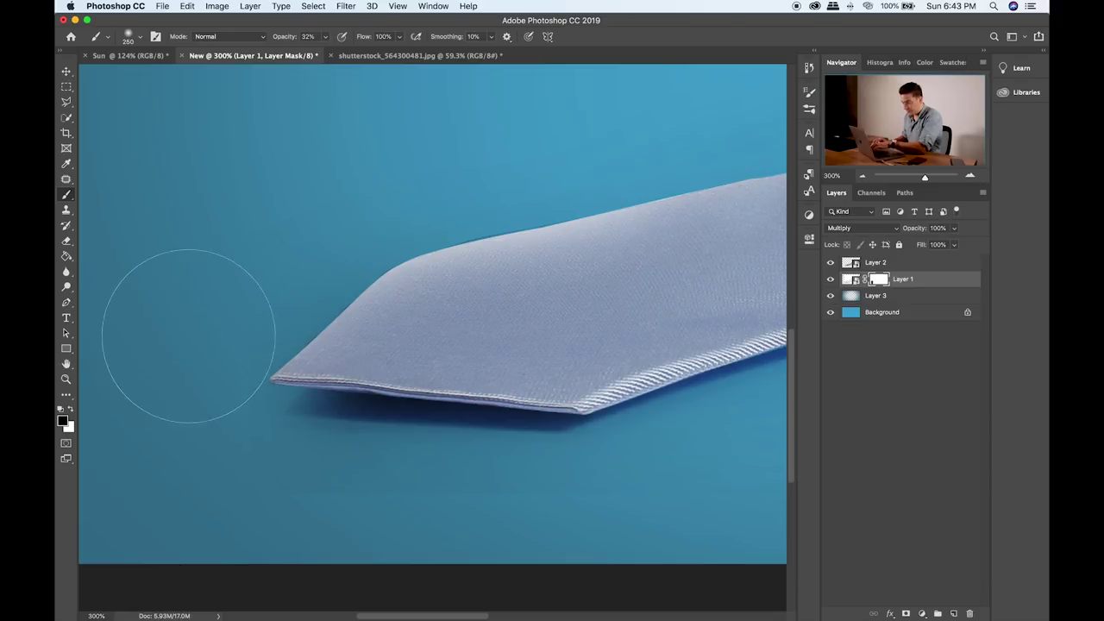
- Paint black on Layer 1's mask with a 175 px brush at 32% opacity over the leftover tones below the tie, from tip to roll
key(bracketleft)
key(bracketleft)
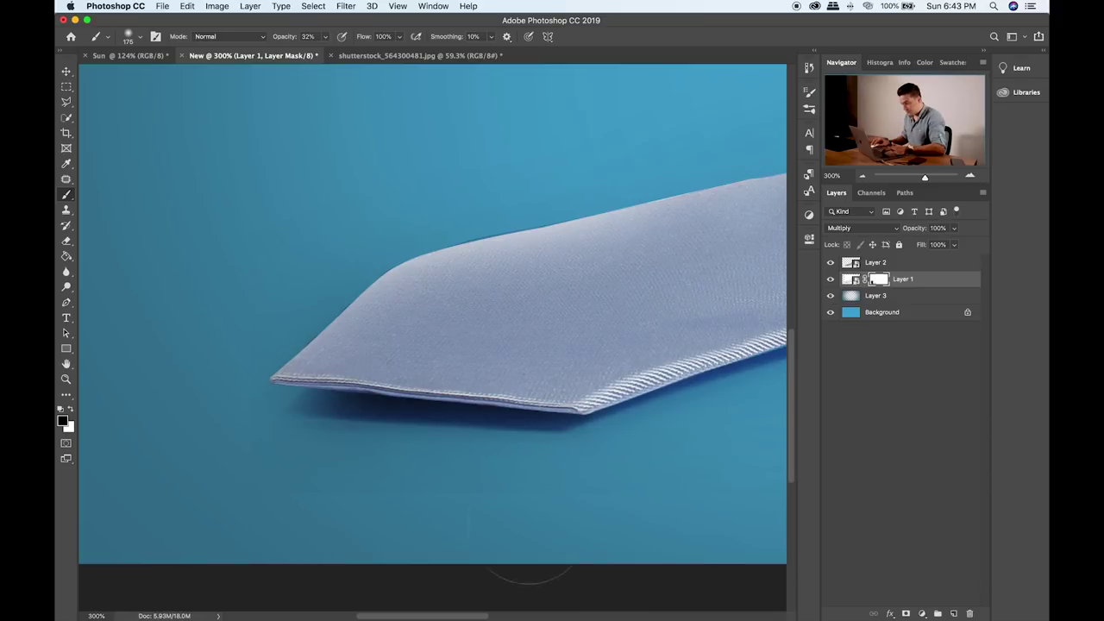
drag(517, 501, 454, 385)
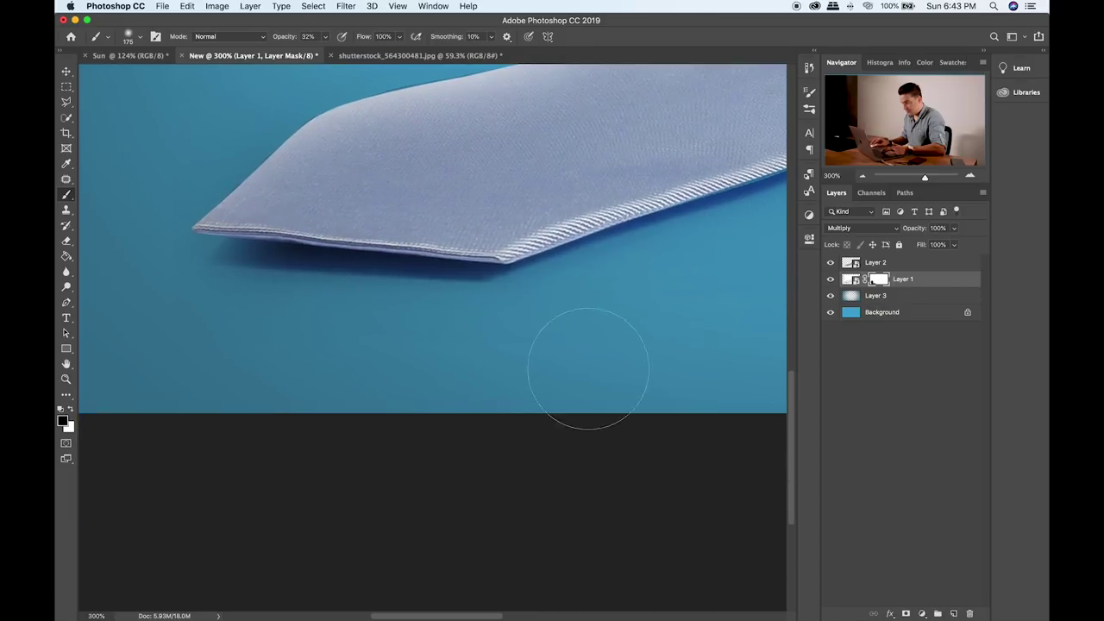
drag(555, 354, 427, 369)
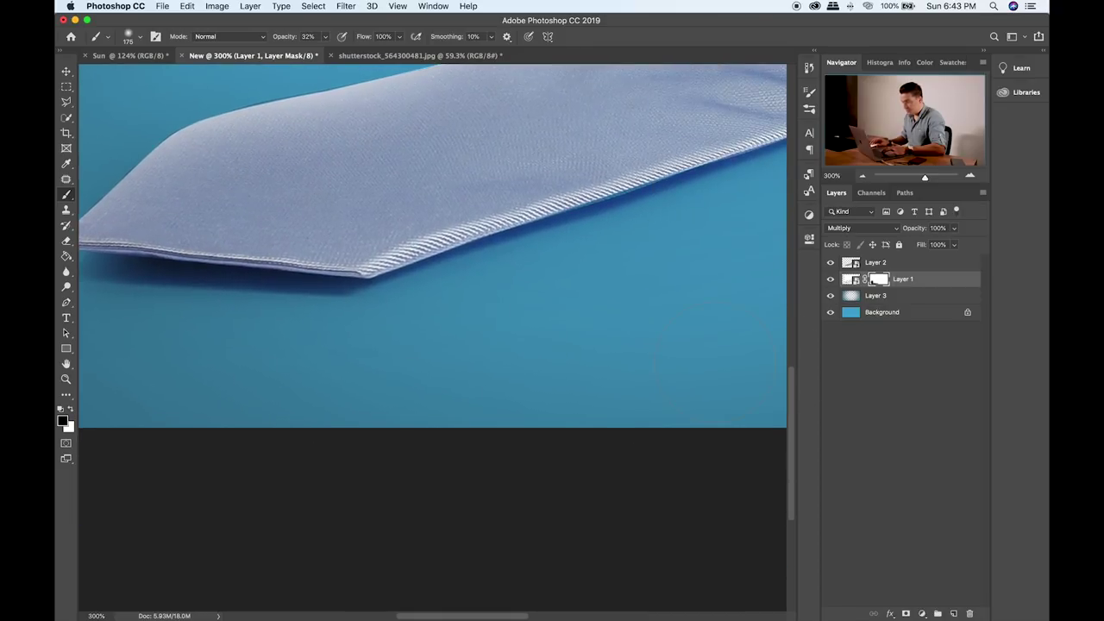
drag(666, 344, 437, 359)
drag(559, 309, 353, 339)
drag(578, 339, 432, 348)
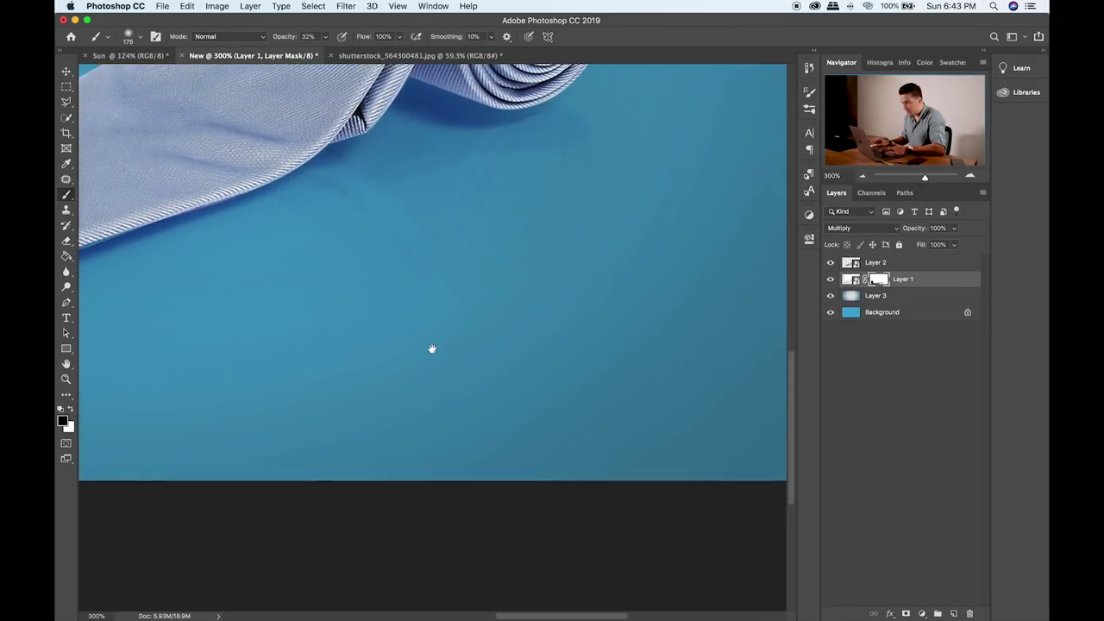
drag(574, 217, 457, 388)
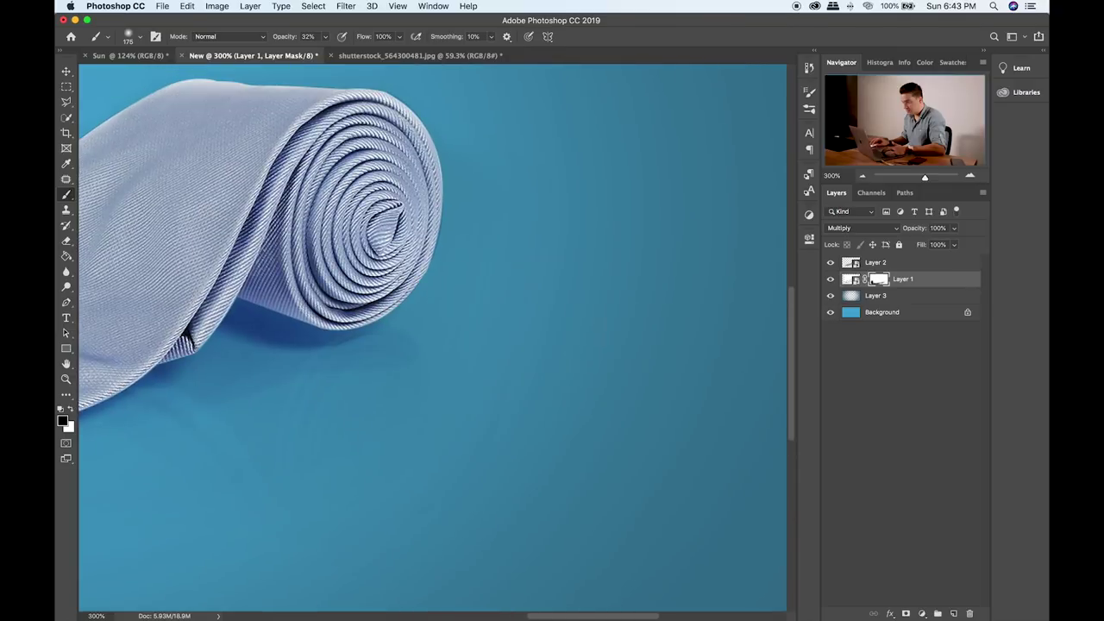
scroll(405, 348, down, 10)
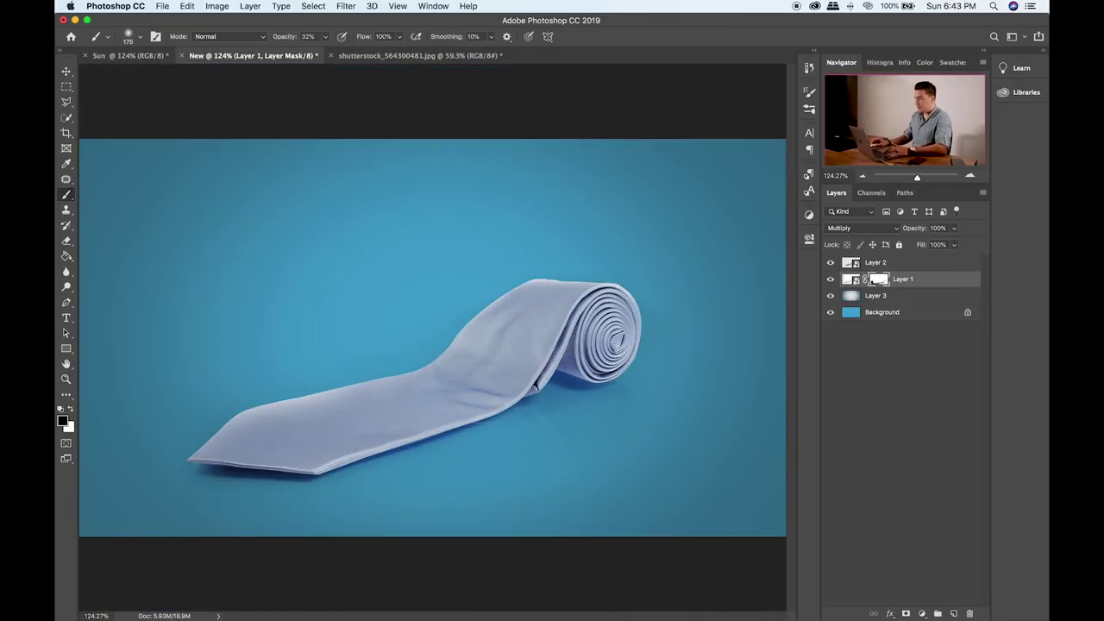
- Apply the Liquify filter to Layer 2 with a 300 px brush, nudging the tie's upper edge inward at the bend before the roll
click(883, 263)
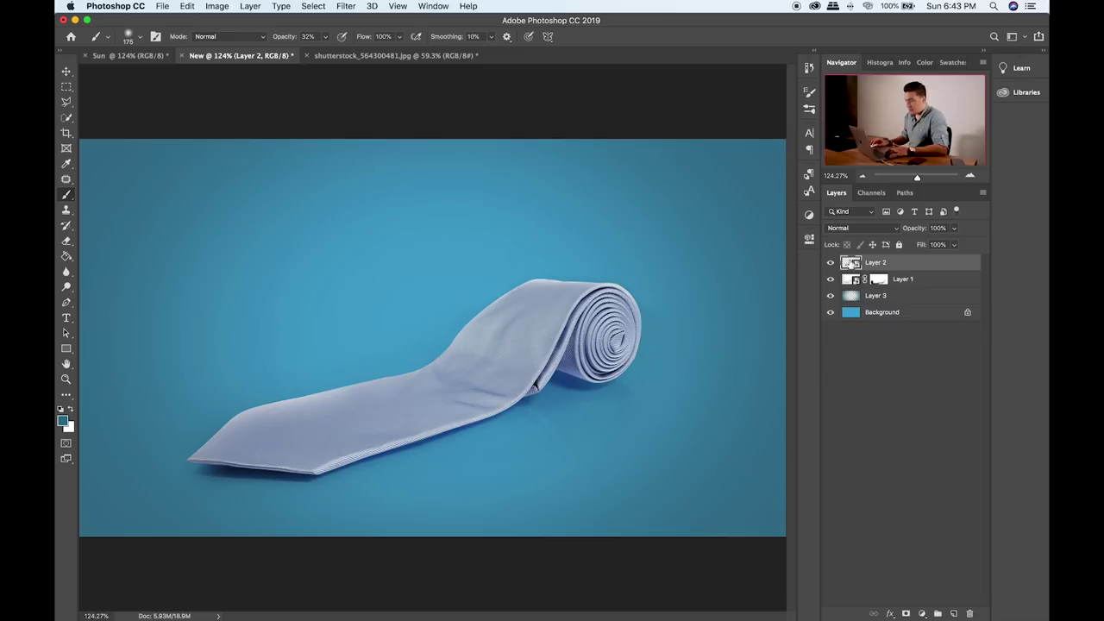
click(66, 87)
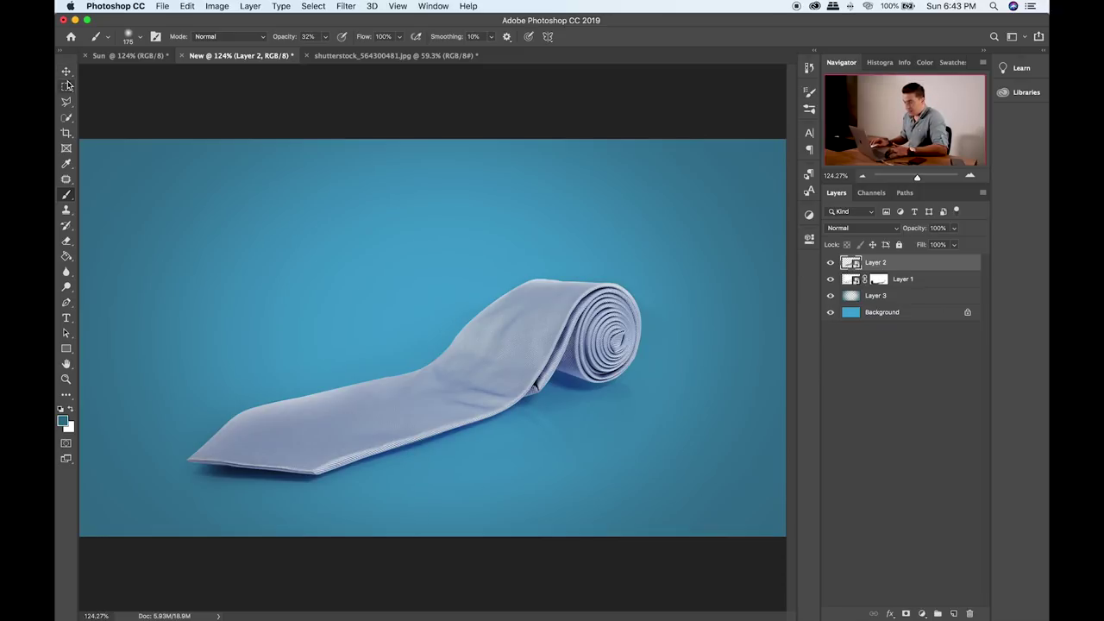
drag(498, 290, 426, 376)
click(430, 201)
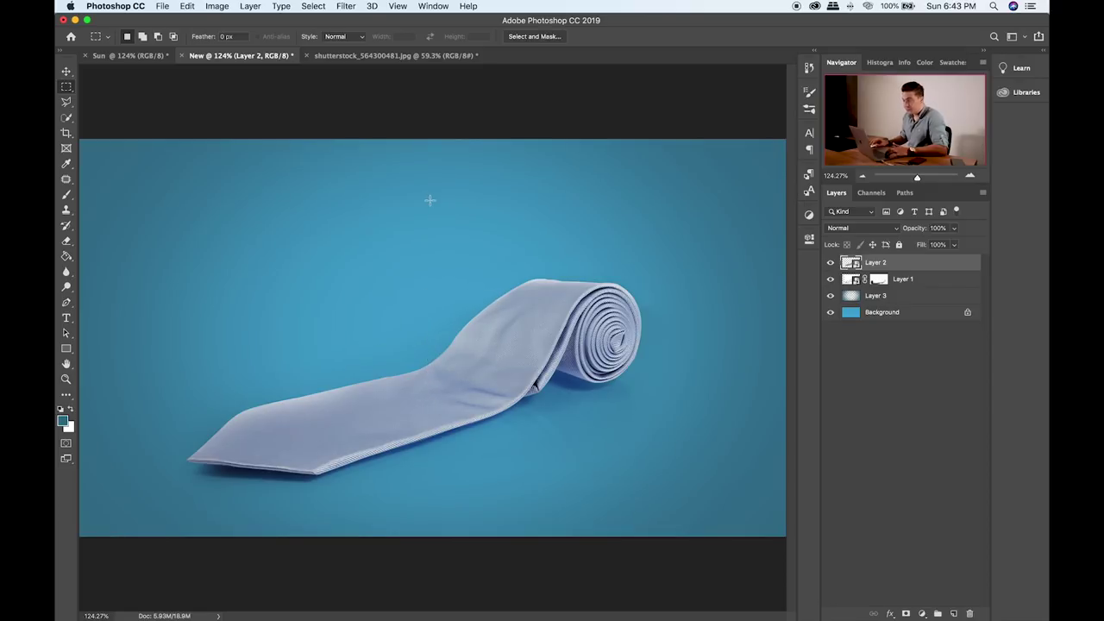
click(349, 8)
click(371, 102)
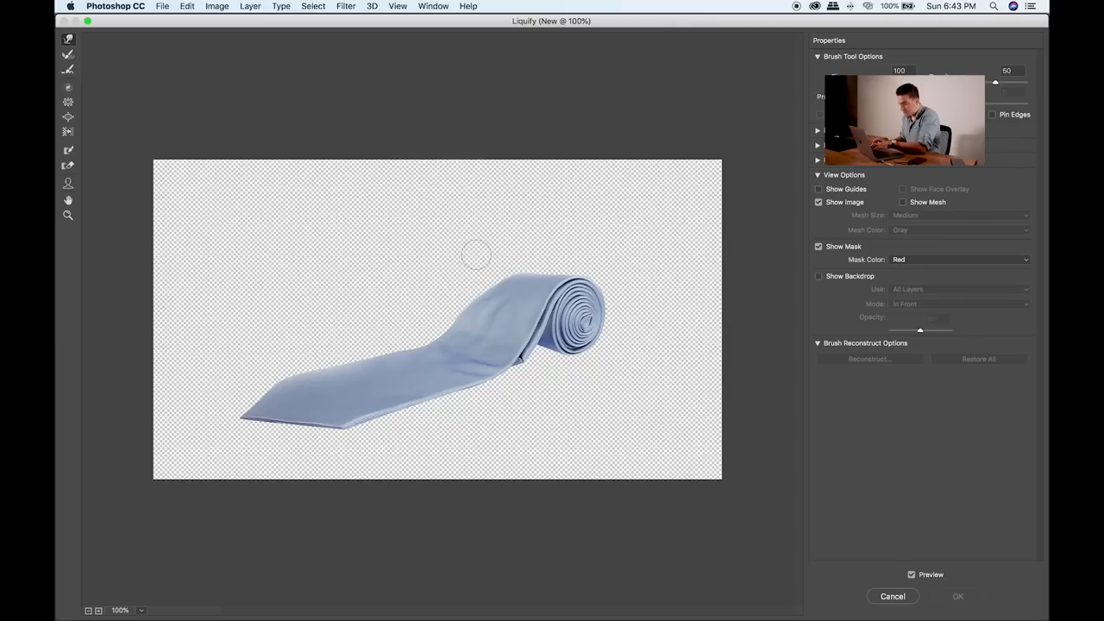
key(bracketright)
key(bracketright)
key(bracketright)
key(bracketright)
key(bracketright)
key(bracketright)
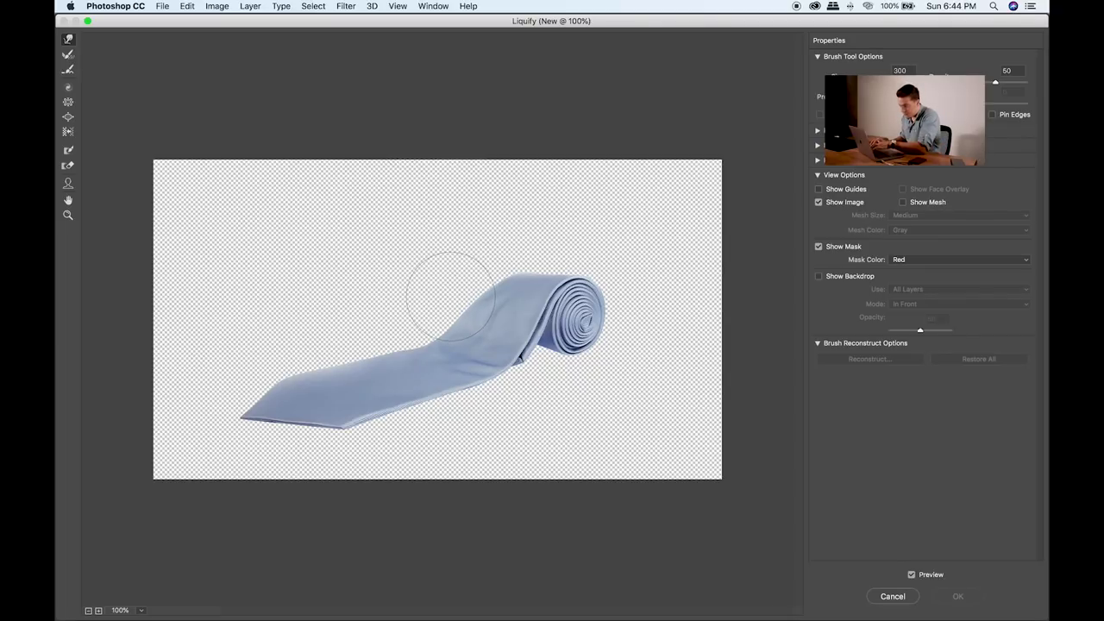
mouse_move(439, 286)
mouse_down()
mouse_move(443, 278)
mouse_move(446, 299)
mouse_up()
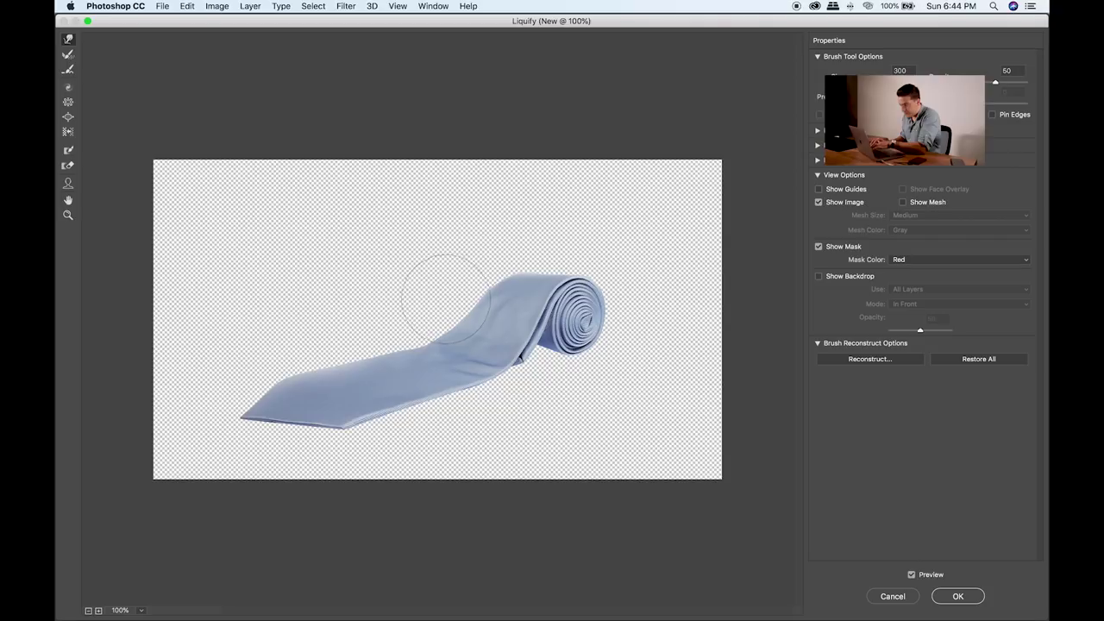
click(957, 596)
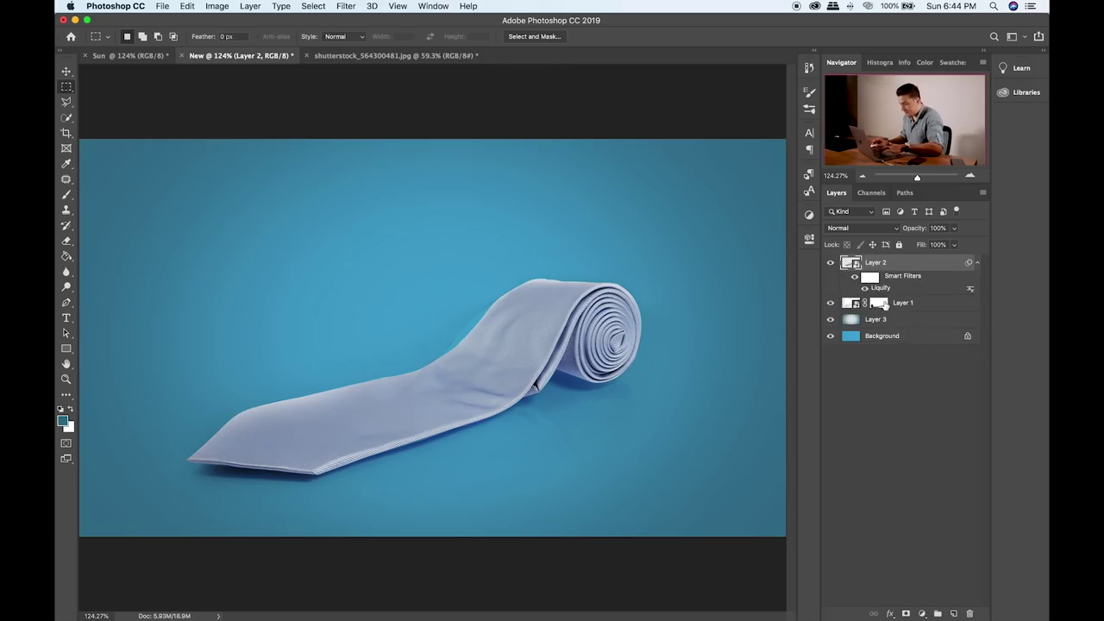
- Paint black on Layer 1's mask with a 300 px brush over the dark remnant along the tie's upper edge at the bend
click(885, 306)
key(b)
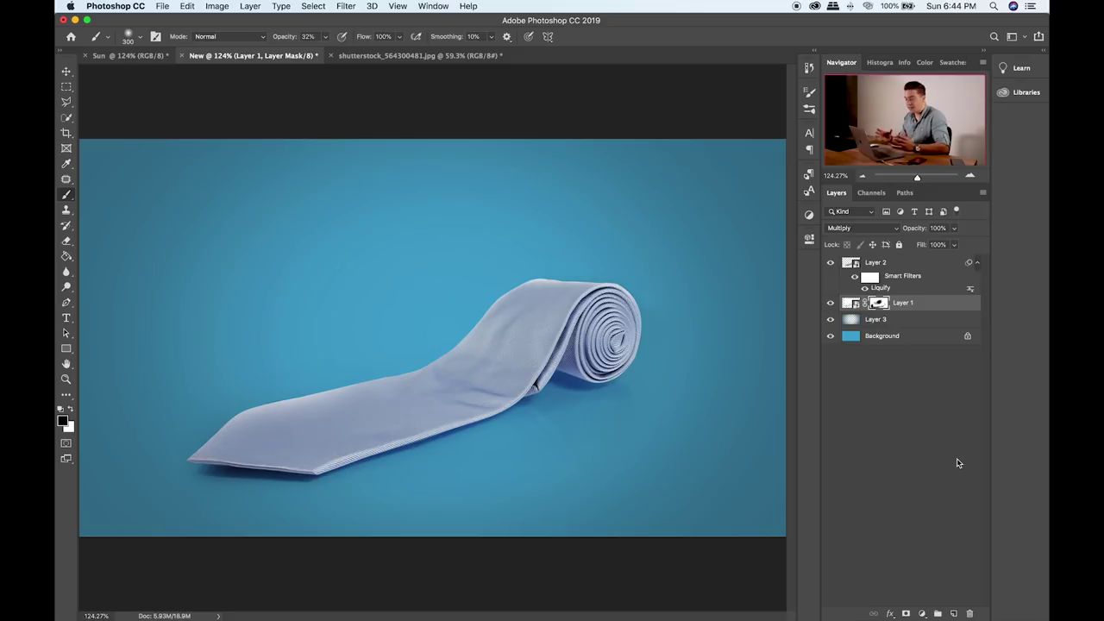
- Apply Hue/Saturation to Layer 2 with Hue +10, Saturation -15 and Lightness -6
click(879, 265)
key(super+u)
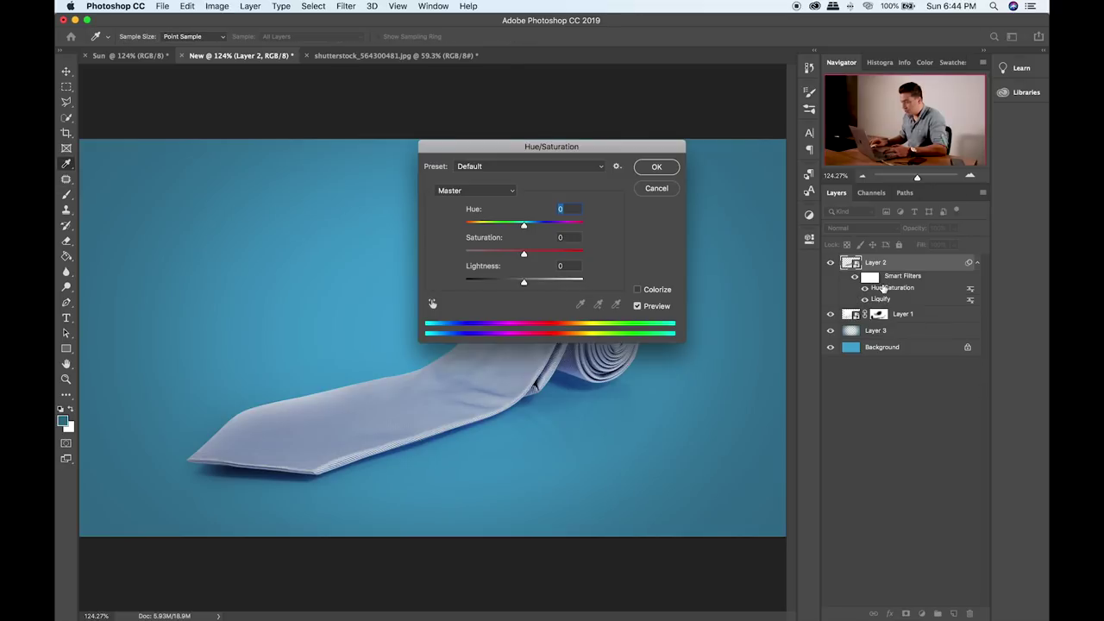
drag(491, 141, 720, 72)
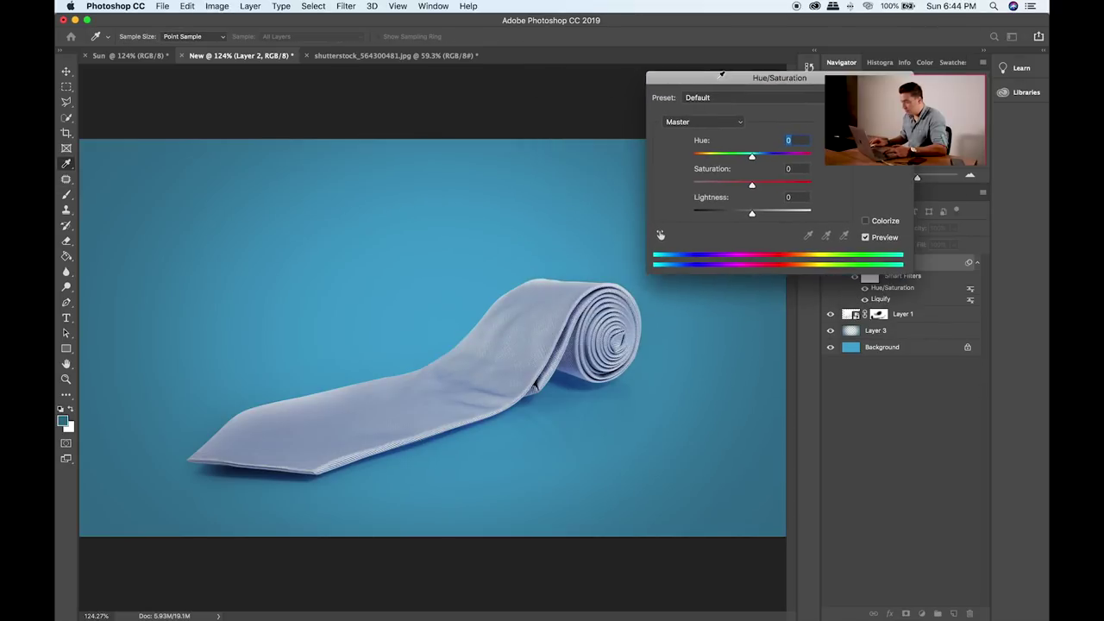
mouse_move(751, 183)
mouse_down()
mouse_move(762, 158)
mouse_move(744, 159)
mouse_move(758, 163)
mouse_up()
drag(753, 213, 749, 216)
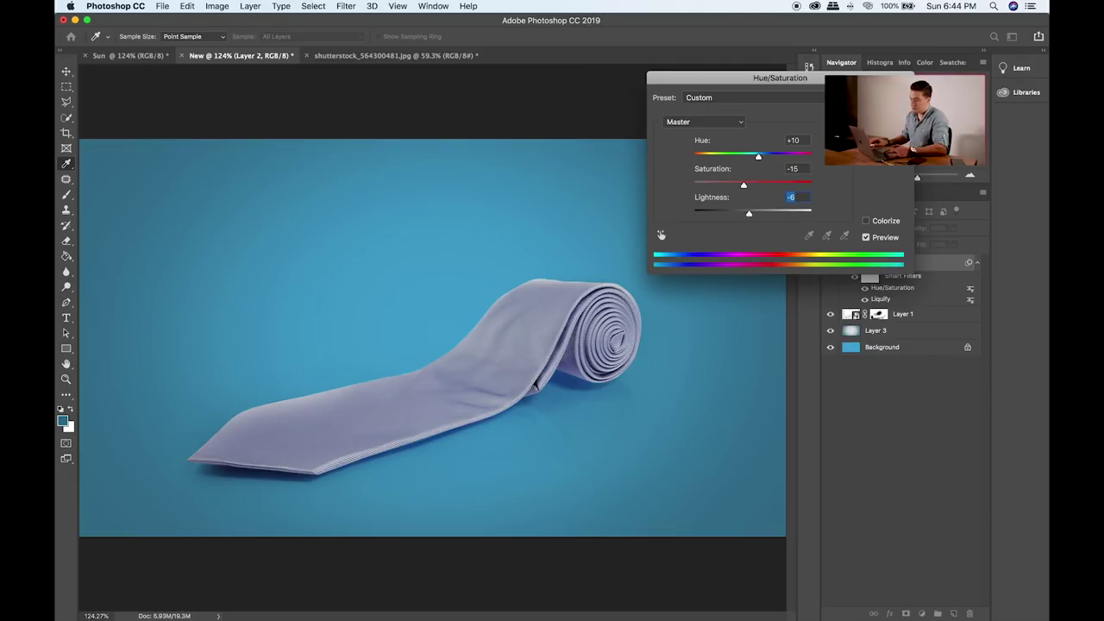
key(Return)
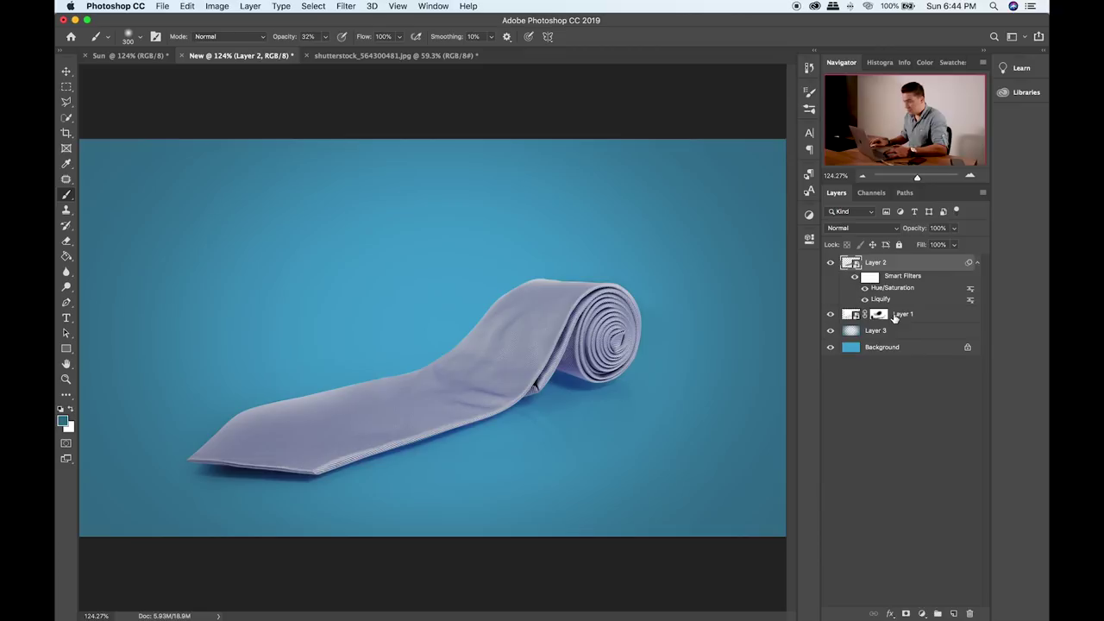
- Add a new layer above Layer 1 and dab a soft black (000000) spot on it with a 400 px brush above the tie
click(895, 317)
click(954, 612)
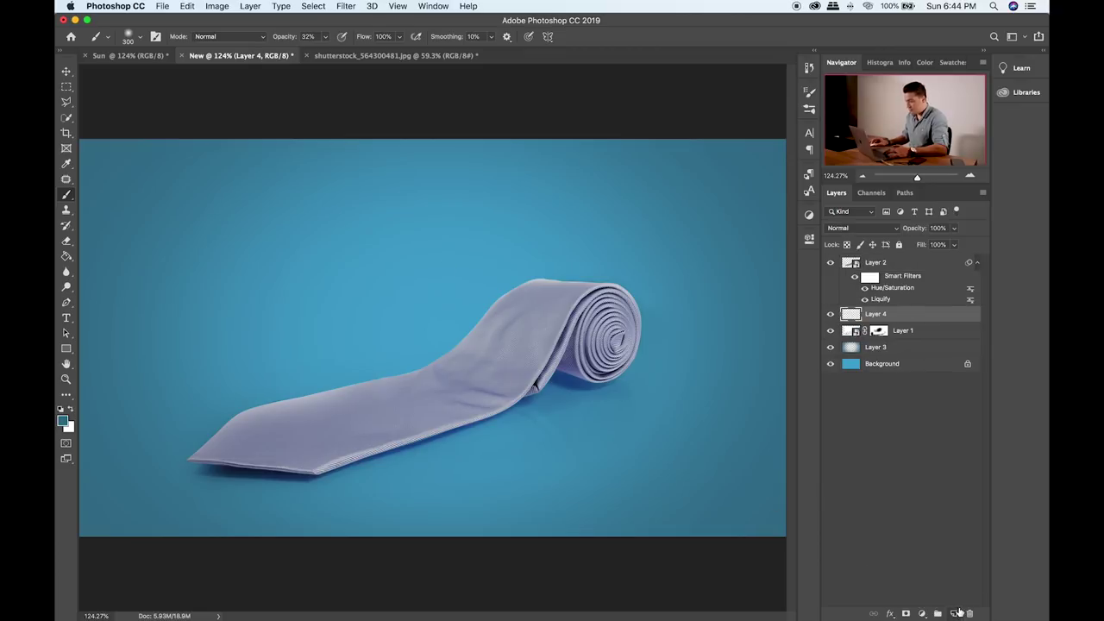
click(63, 421)
drag(505, 327, 399, 371)
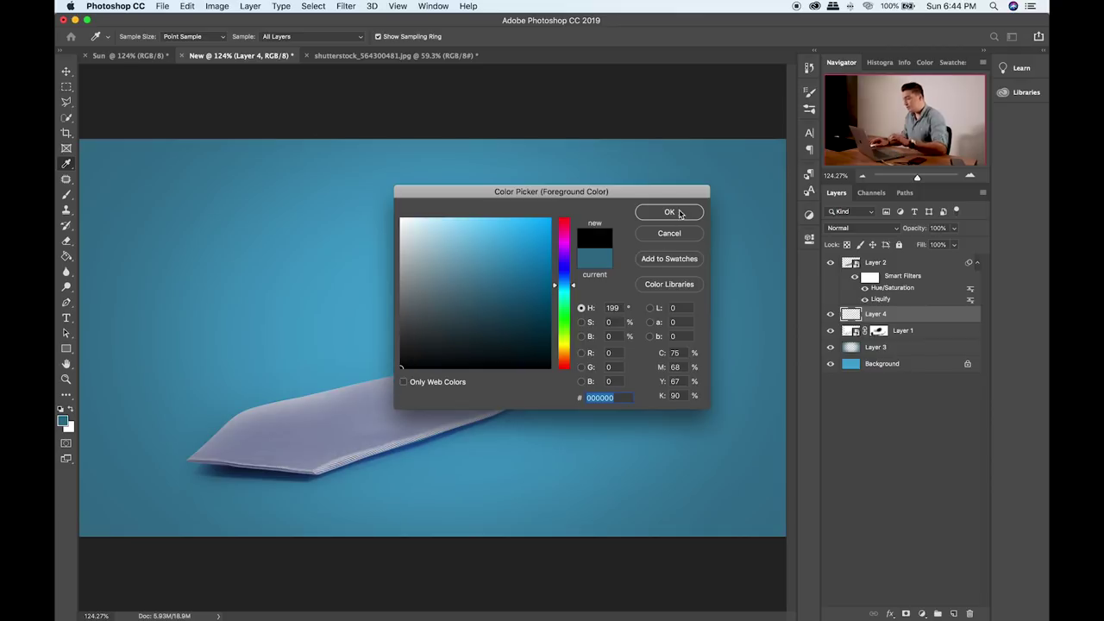
click(669, 212)
key(b)
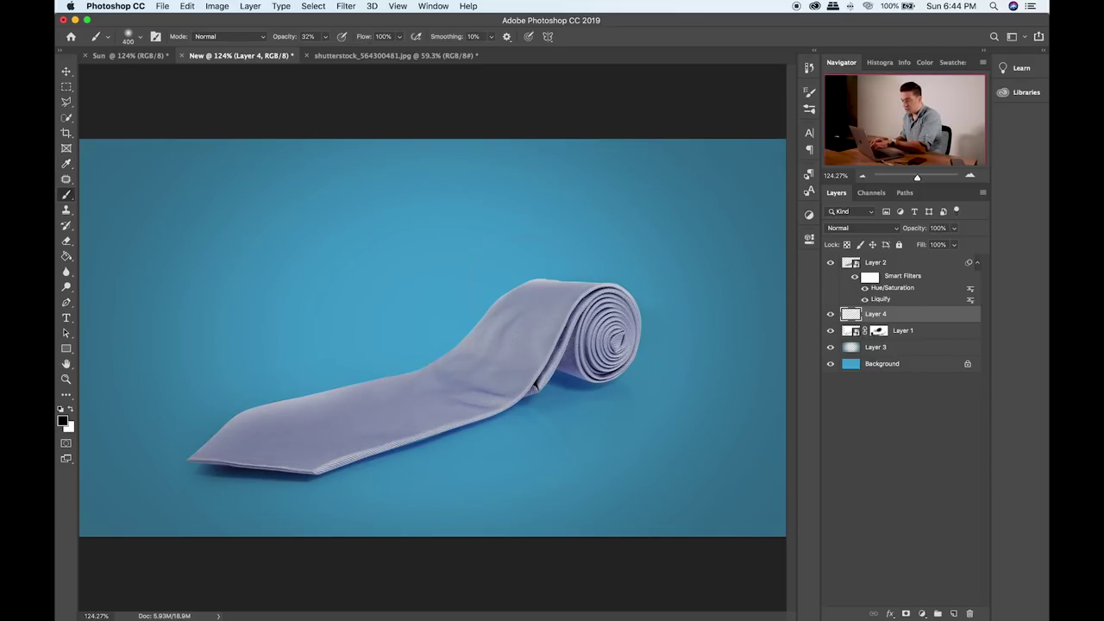
click(425, 303)
click(426, 303)
click(425, 303)
- Flatten the black spot on Layer 4 to 19.61% height with Free Transform and move it beneath the tie's roll as a shadow
key(ctrl+t)
drag(425, 249, 423, 337)
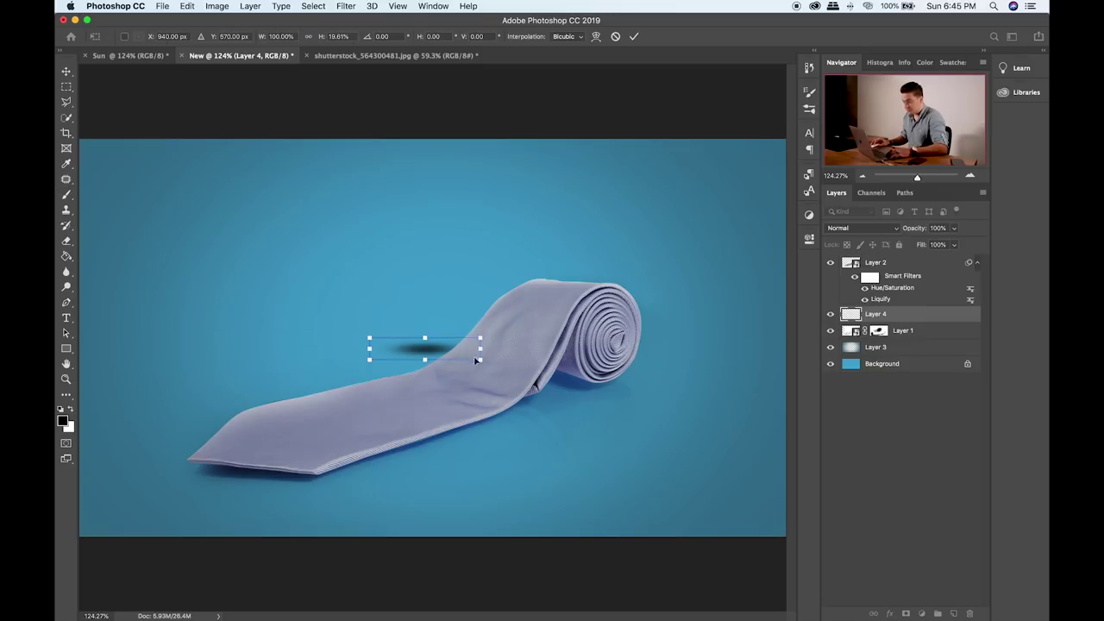
drag(480, 360, 725, 407)
key(Return)
key(b)
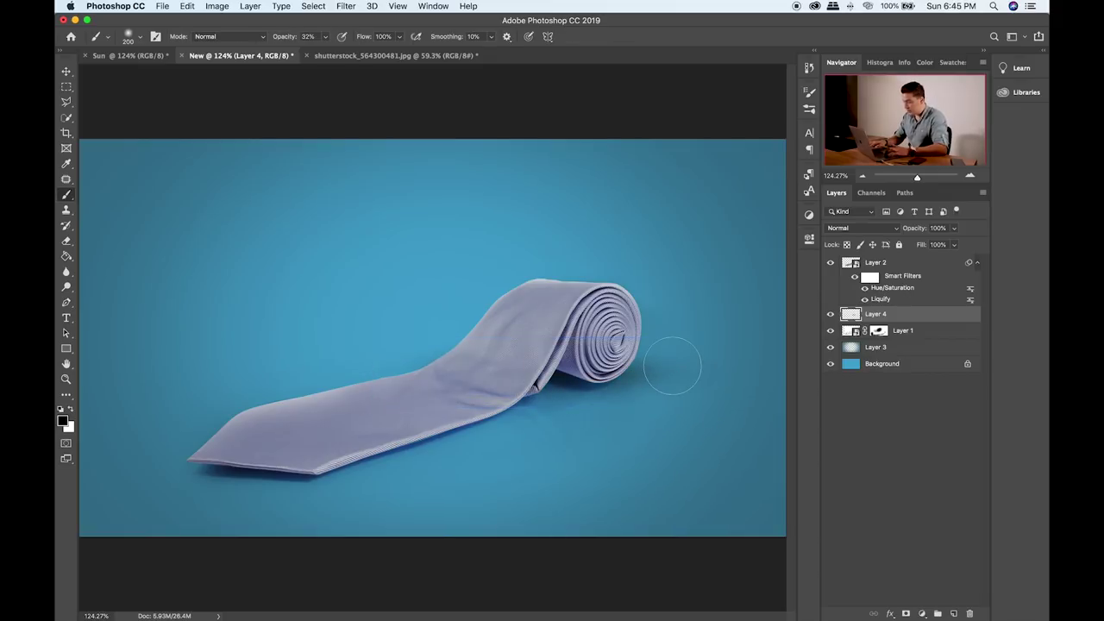
- Cycle through the blend modes of Layer 4, the roll's painted shadow, and set it to Overlay
key(ctrl+plus)
key(ctrl+plus)
key(ctrl+plus)
drag(671, 365, 489, 317)
key(v)
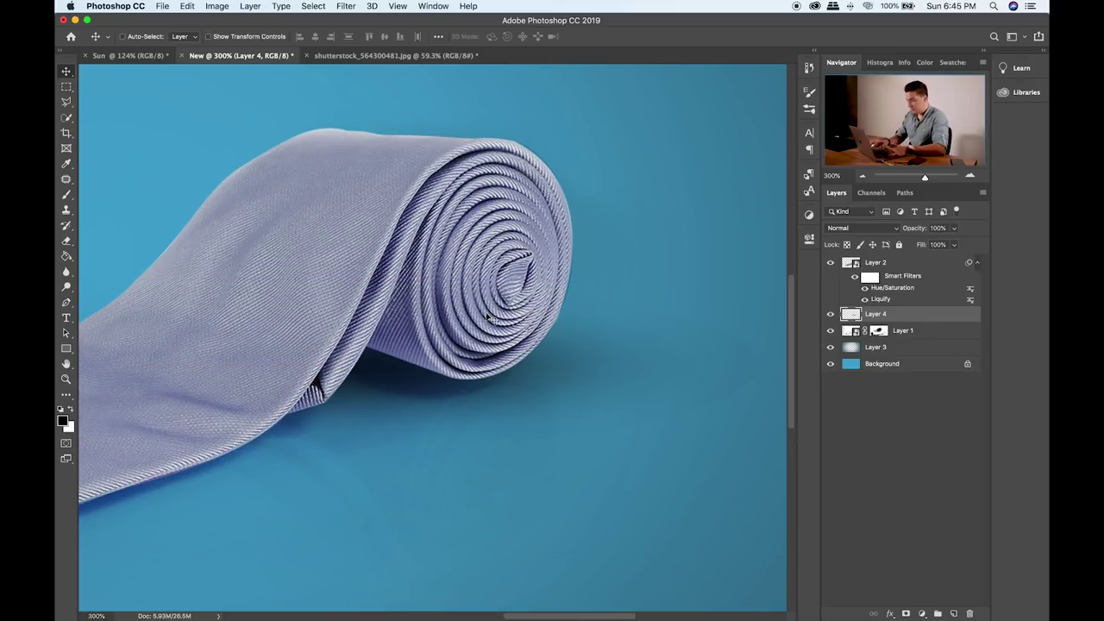
key(shift+plus)
key(shift+plus)
key(shift+plus)
key(shift+plus)
key(shift+plus)
key(shift+plus)
key(shift+plus)
key(shift+plus)
key(shift+plus)
key(shift+plus)
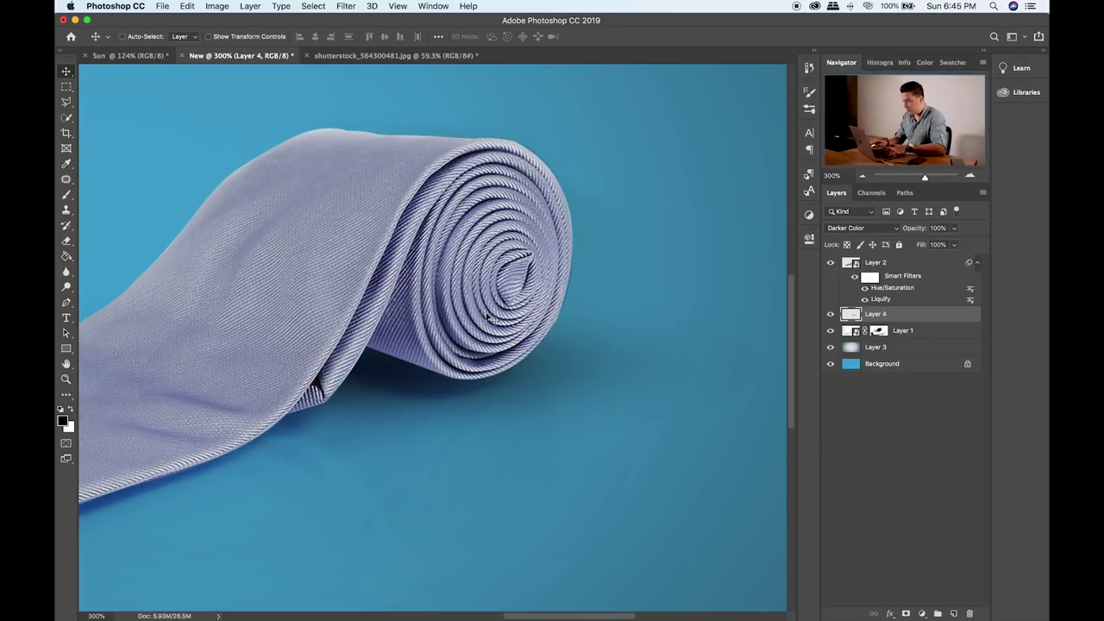
key(shift+plus)
key(shift+plus)
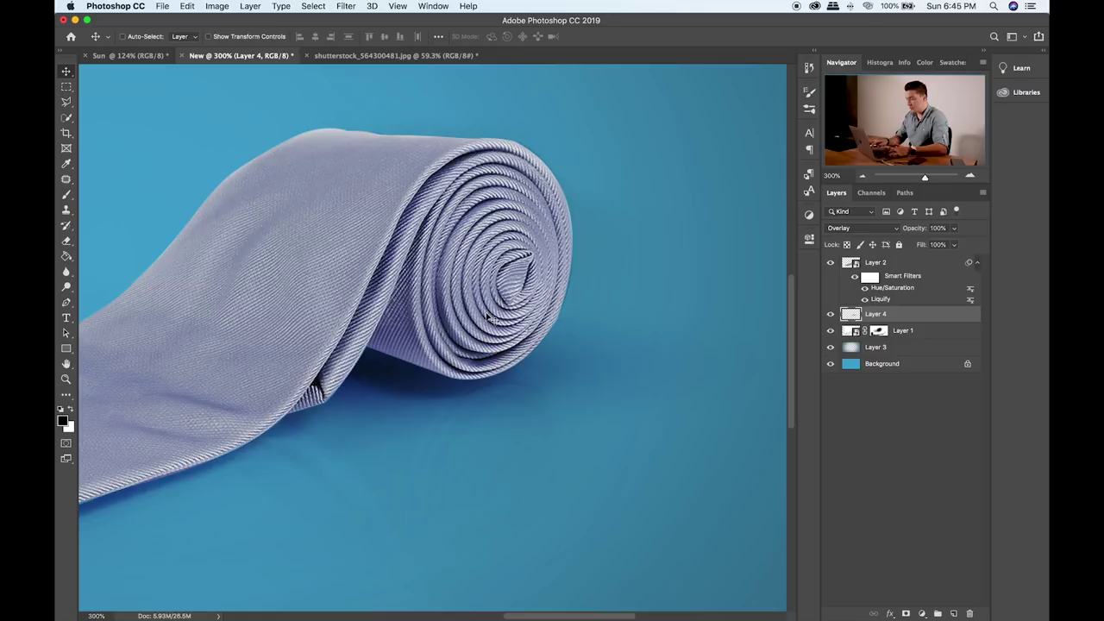
key(super+0)
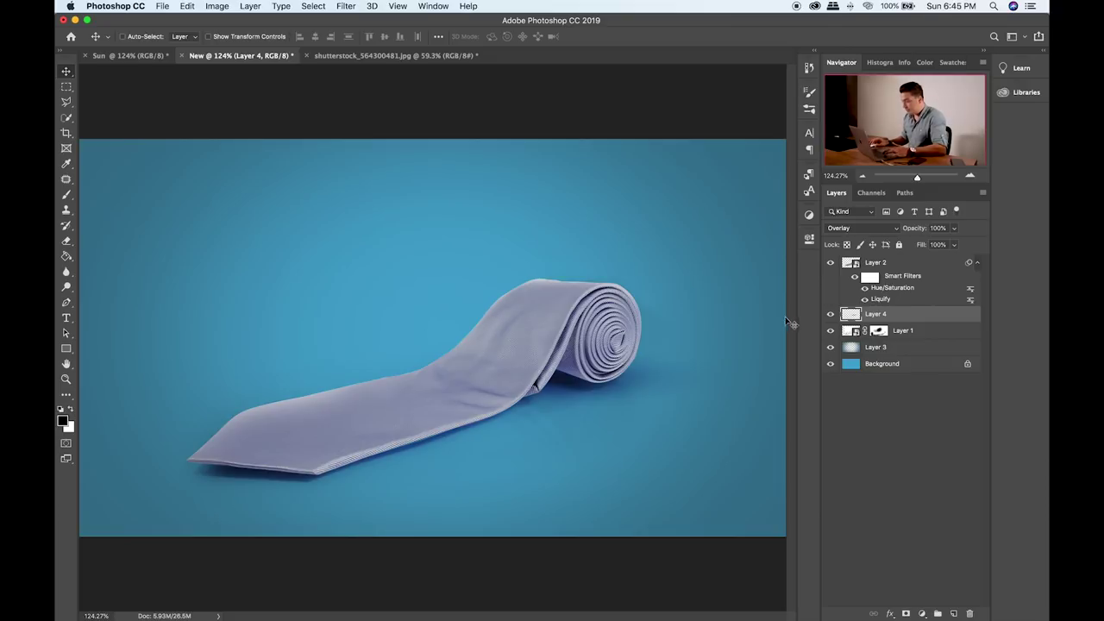
- With Layer 2 selected, trace a Pen path along the inner line of the tie's lower edge, from the fold near the roll to the pointed tip
key(super+plus)
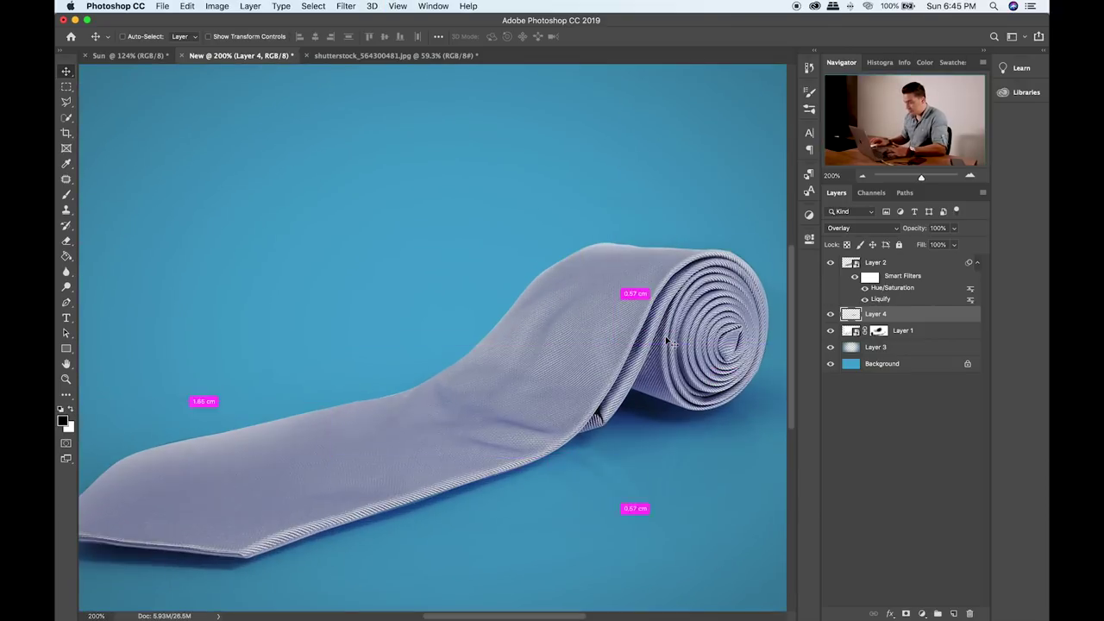
drag(533, 316, 542, 215)
drag(284, 297, 344, 284)
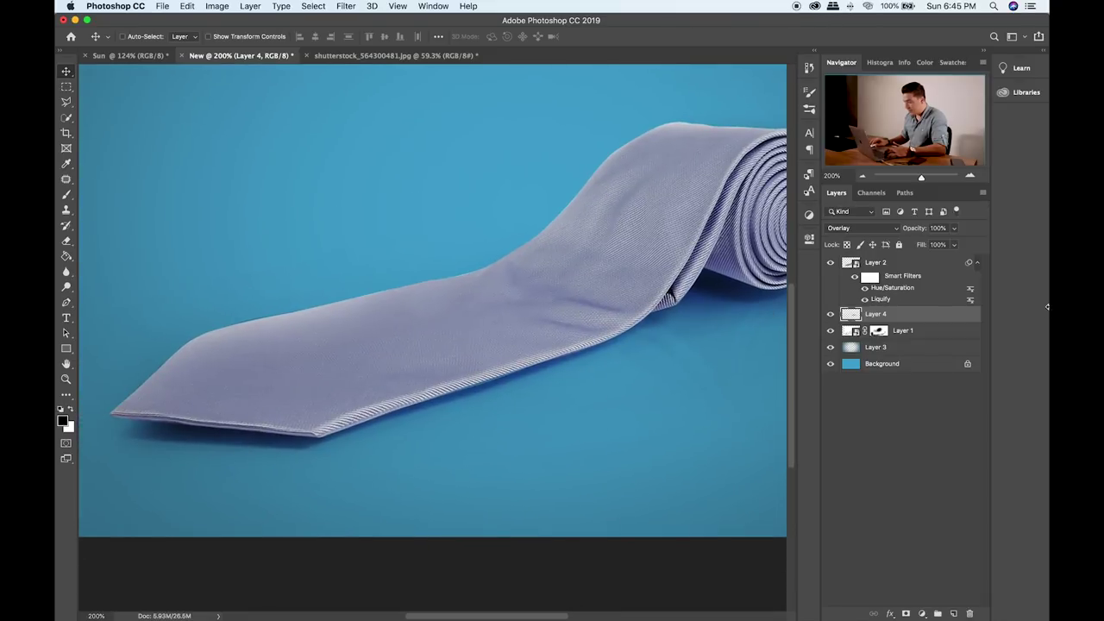
click(935, 273)
scroll(504, 269, down, 3)
scroll(504, 269, left, 2)
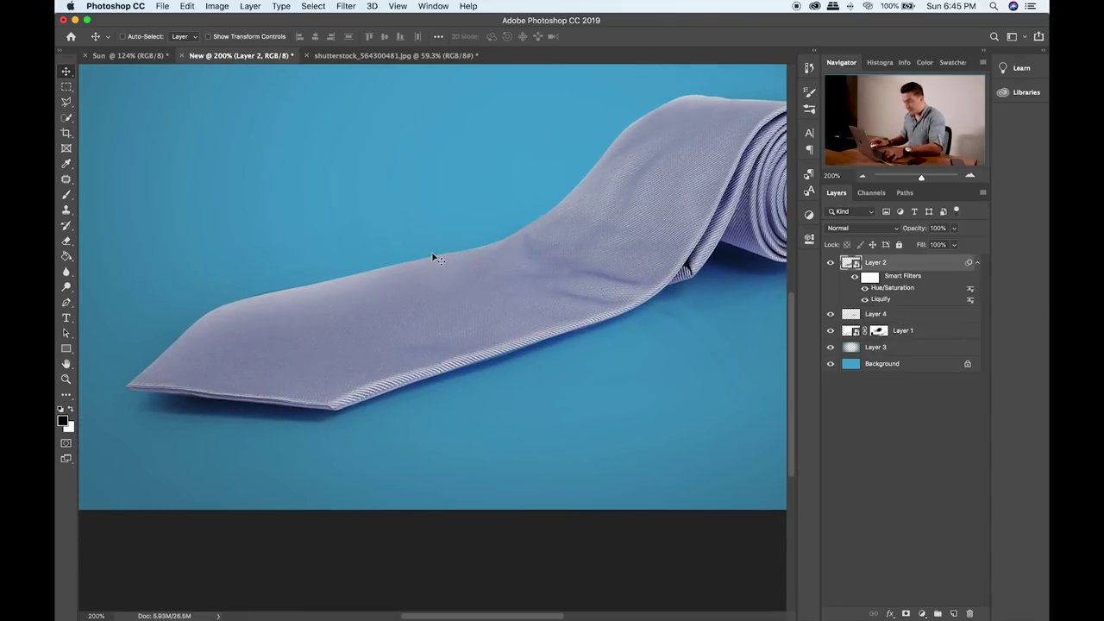
click(67, 103)
scroll(555, 318, down, 3)
scroll(556, 318, left, 2)
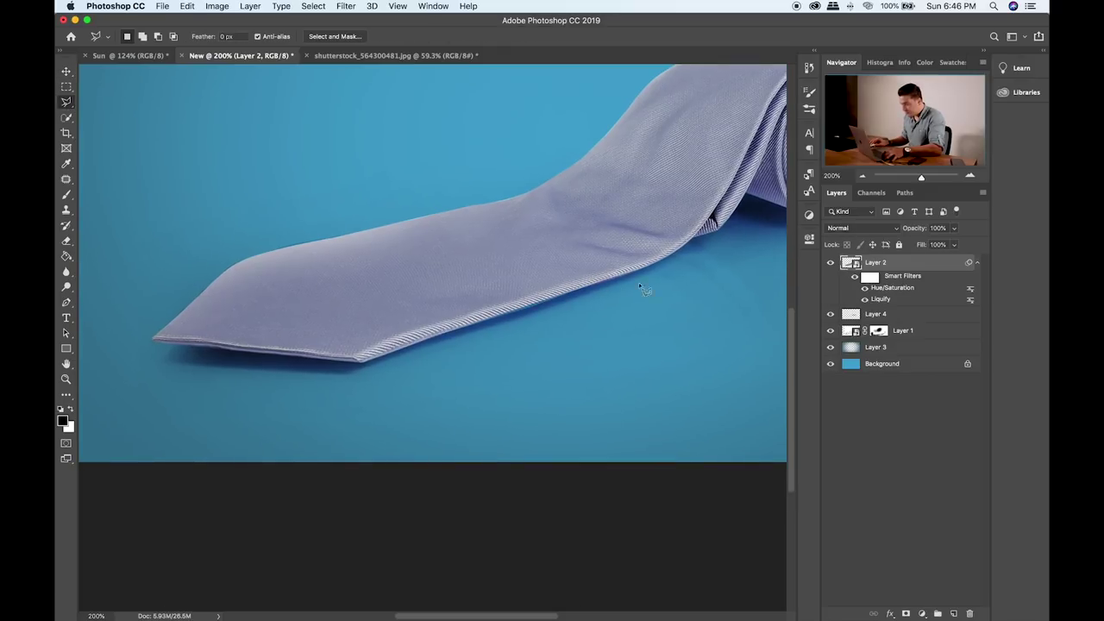
click(66, 302)
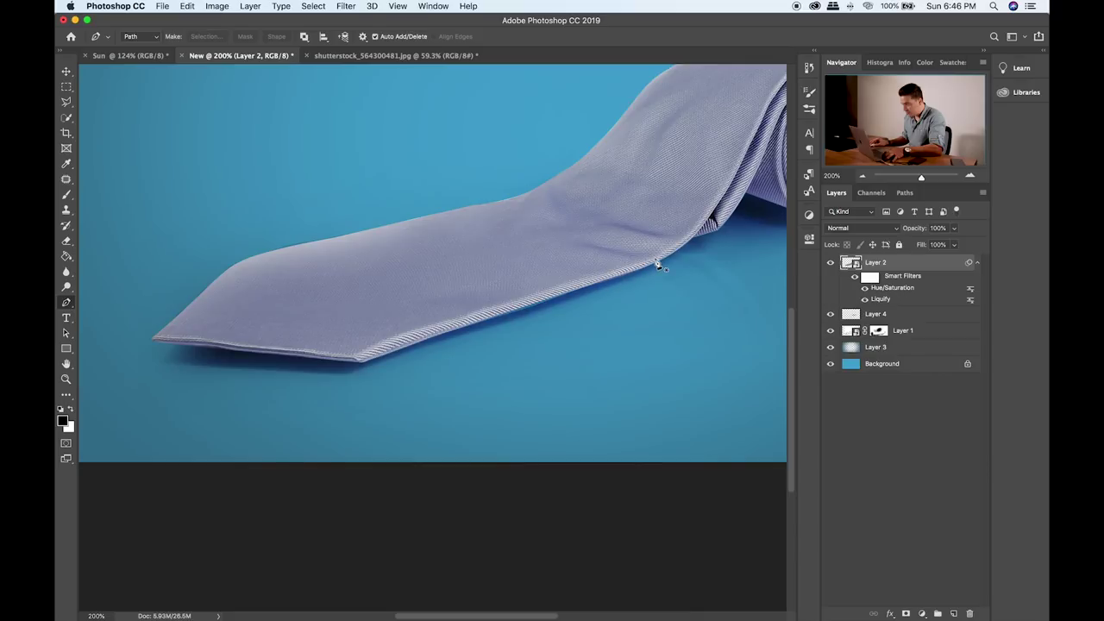
click(695, 230)
drag(613, 274, 566, 289)
click(387, 341)
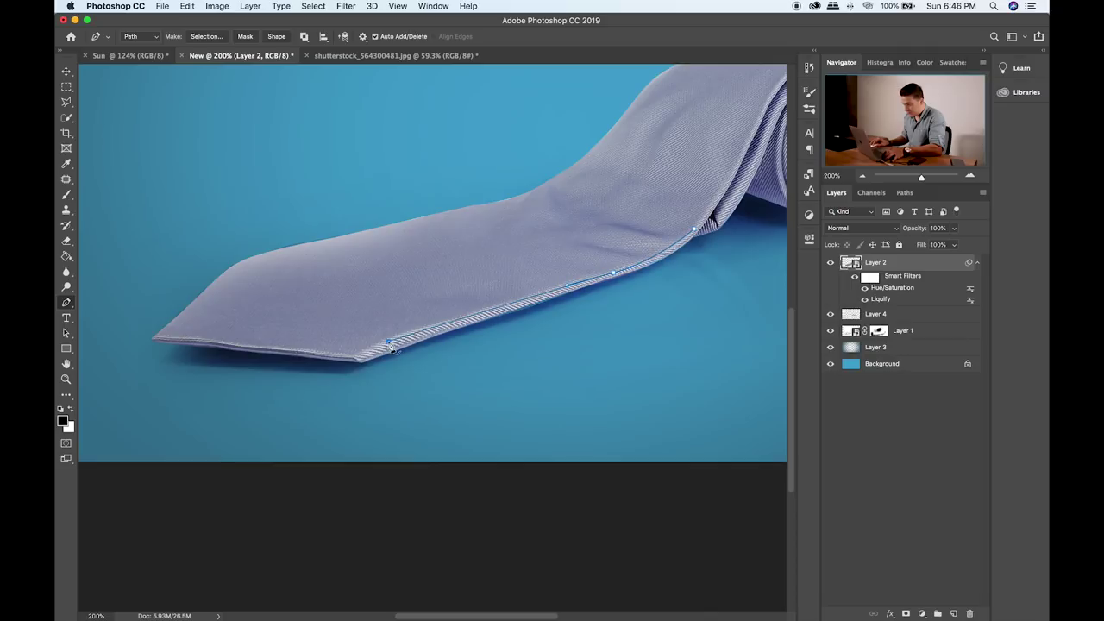
click(360, 356)
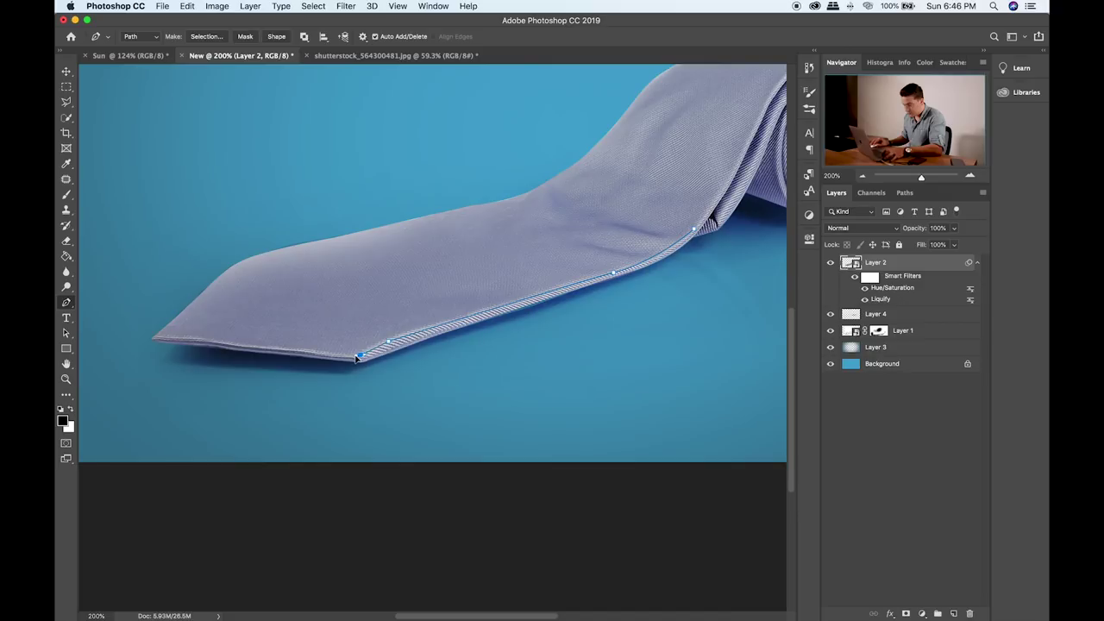
click(157, 337)
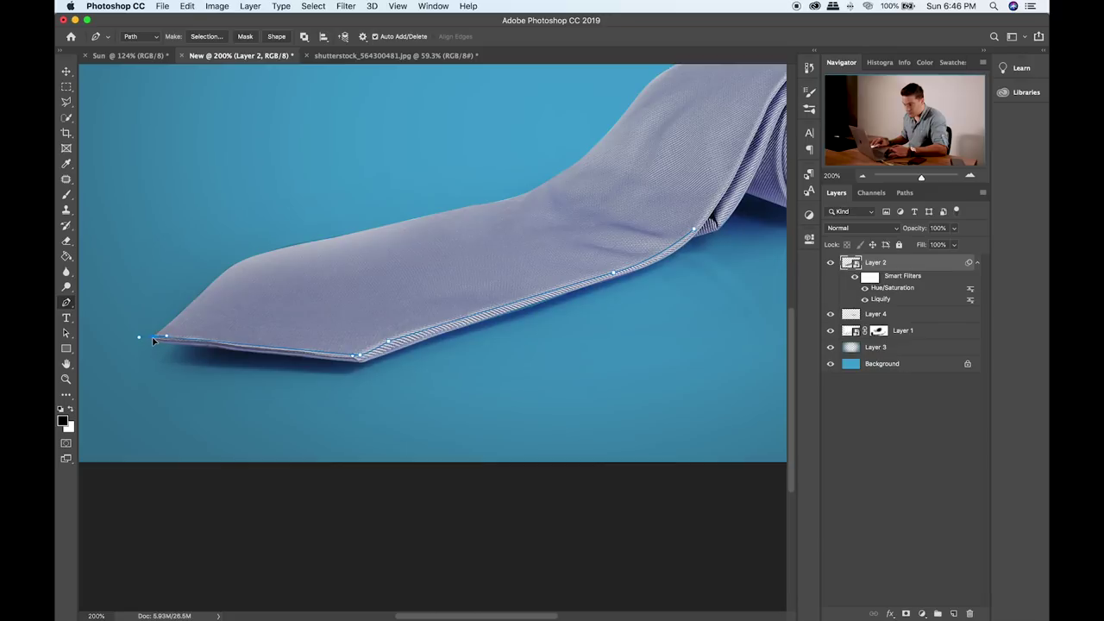
- Continue the path just outside the tie's upper edge and close it with a downward curve across the fabric to the starting point
click(154, 328)
click(207, 269)
drag(326, 228, 327, 229)
drag(473, 206, 485, 200)
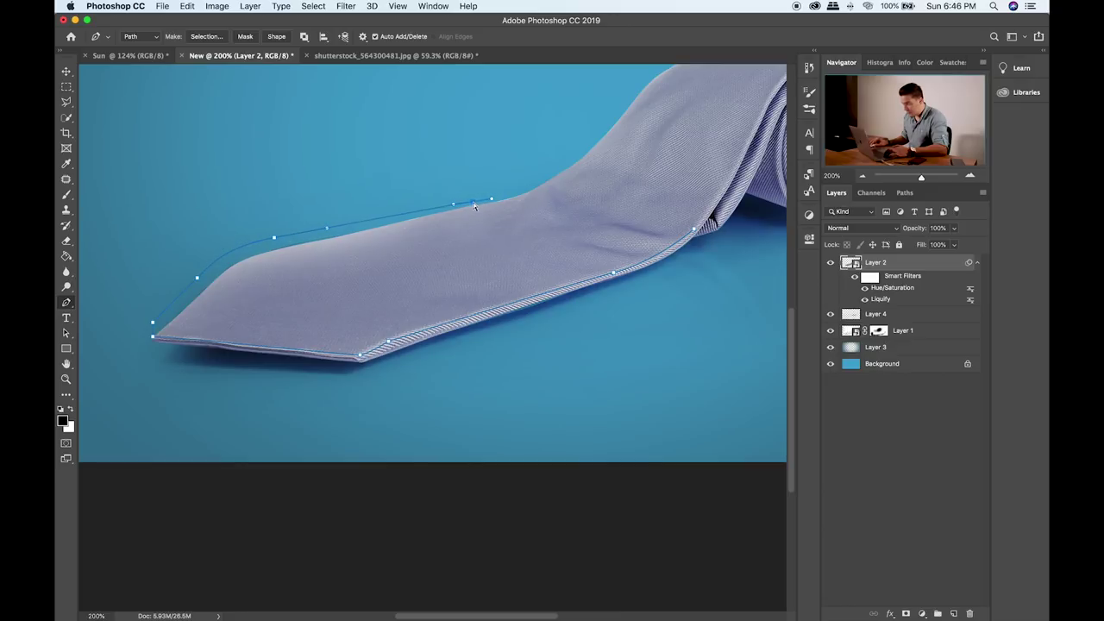
alt+click(493, 200)
click(523, 198)
mouse_move(586, 243)
mouse_down()
mouse_move(633, 245)
mouse_move(588, 238)
mouse_up()
drag(695, 231, 740, 218)
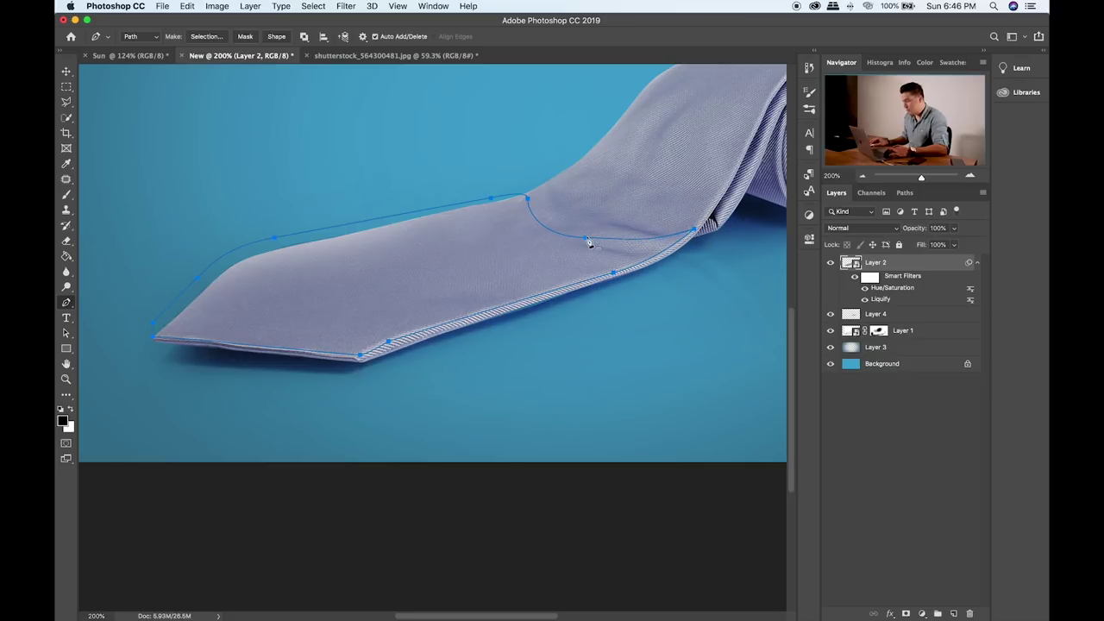
- Convert the path to a selection, fill it with black on a new layer above Layer 2, and deselect
right_click(429, 275)
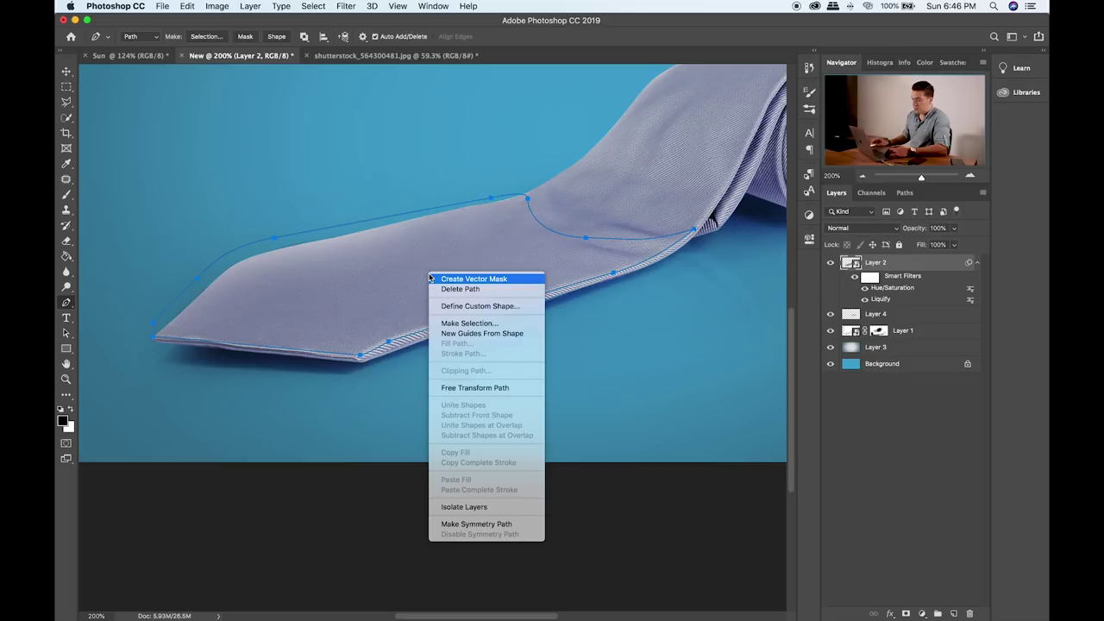
click(468, 322)
click(617, 248)
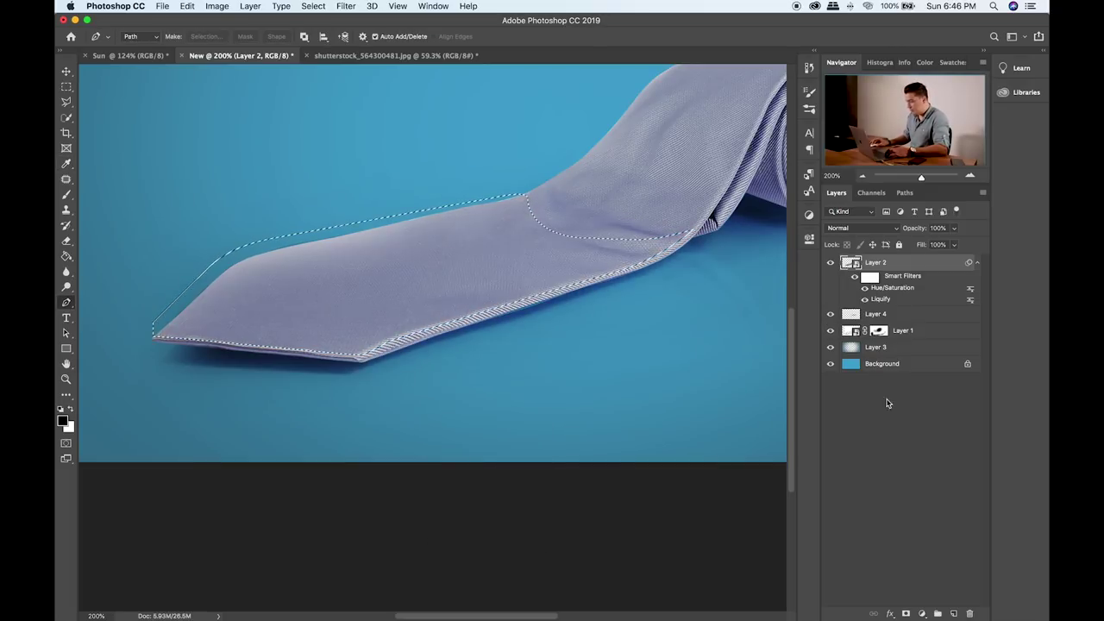
click(952, 613)
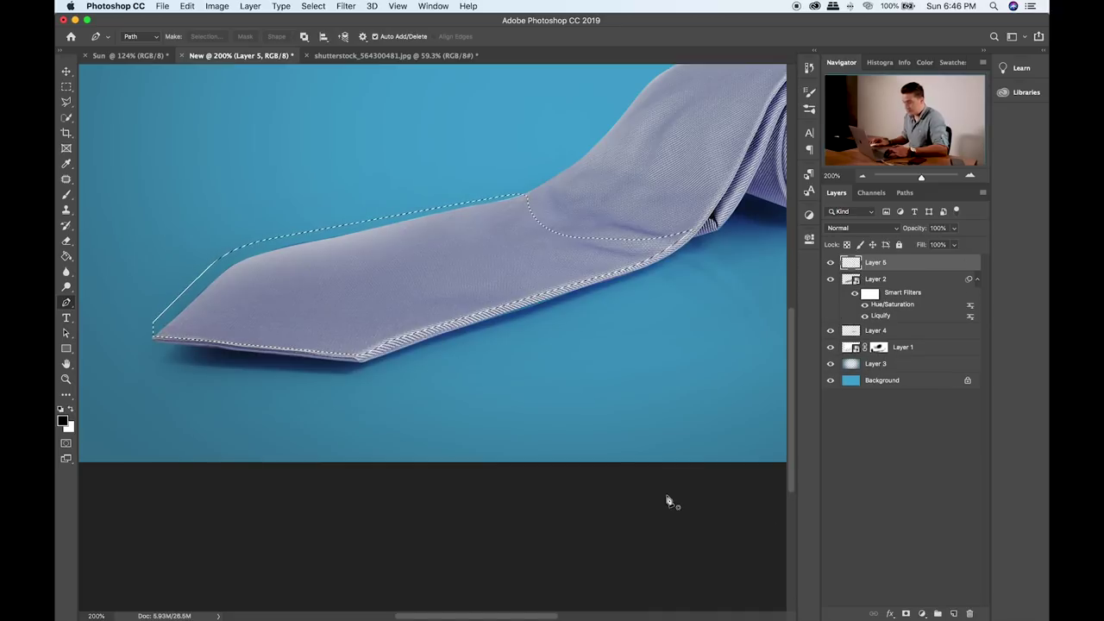
click(65, 256)
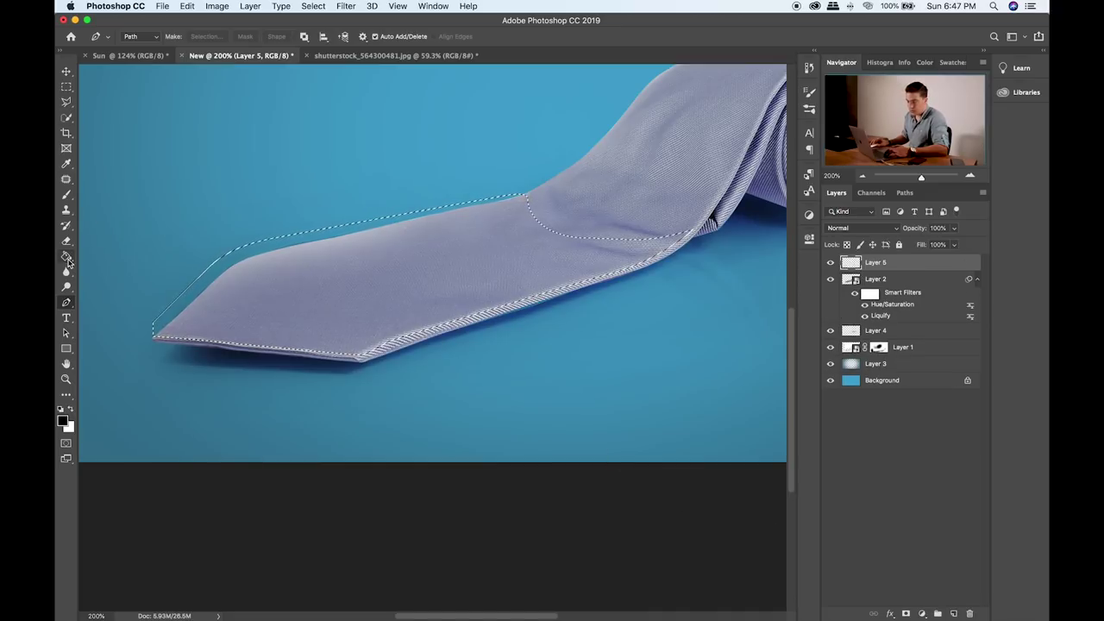
click(360, 272)
click(65, 87)
click(146, 167)
drag(587, 356, 556, 328)
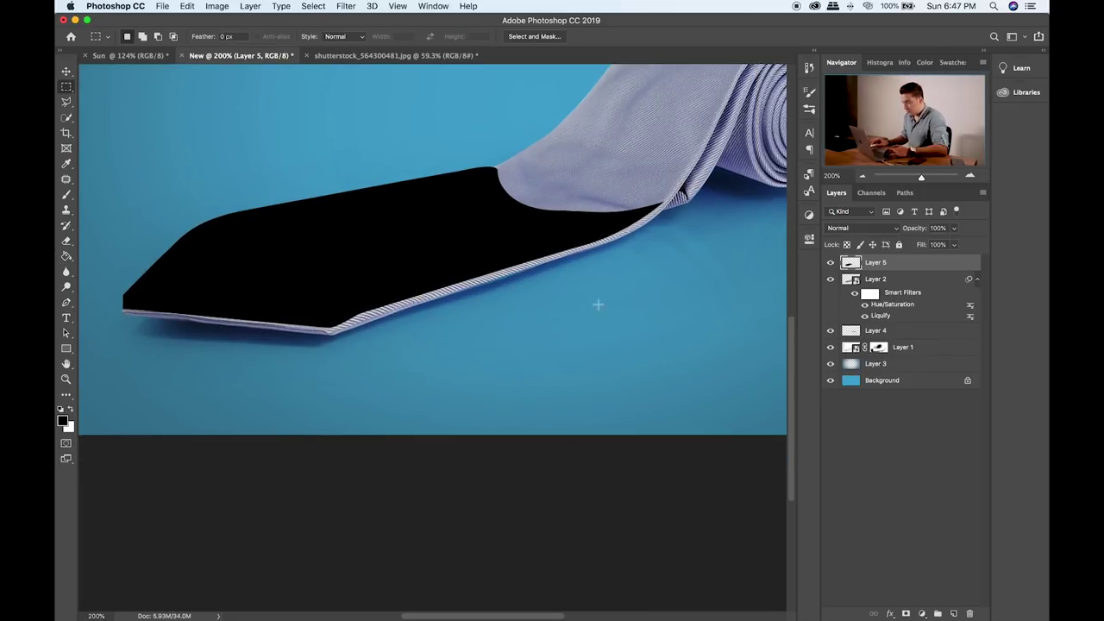
- Draw a Pen path just inside the black shape's long lower edge, from the fold toward the front corner
click(66, 301)
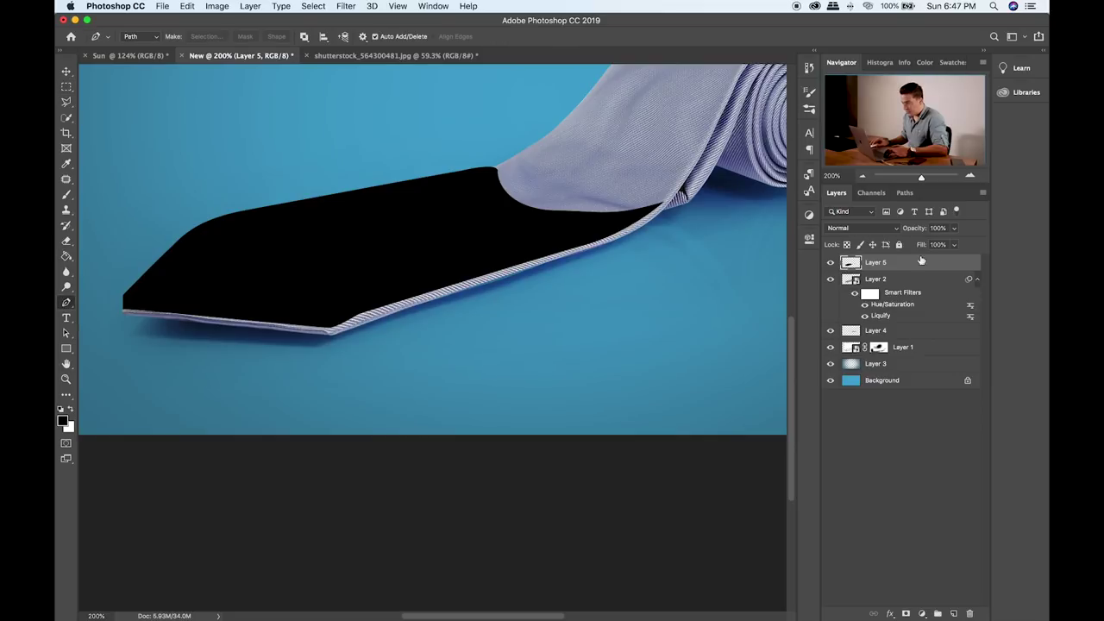
click(633, 211)
drag(371, 294, 240, 337)
key(ctrl+z)
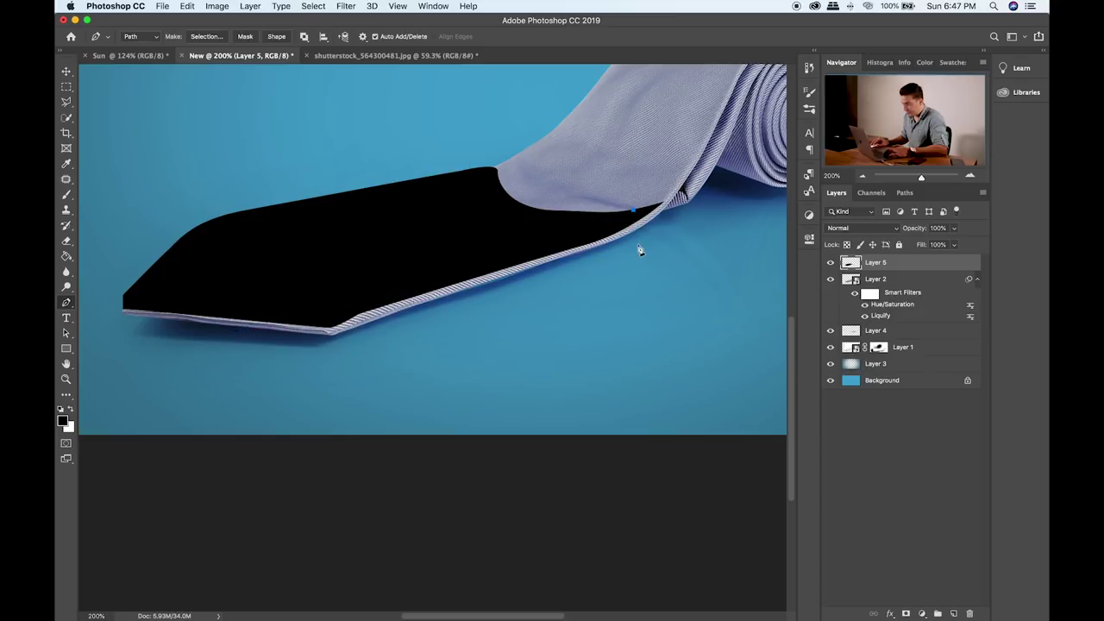
mouse_move(588, 227)
mouse_down()
mouse_move(569, 235)
mouse_move(588, 231)
mouse_up()
click(633, 212)
drag(522, 250, 510, 255)
drag(384, 291, 325, 315)
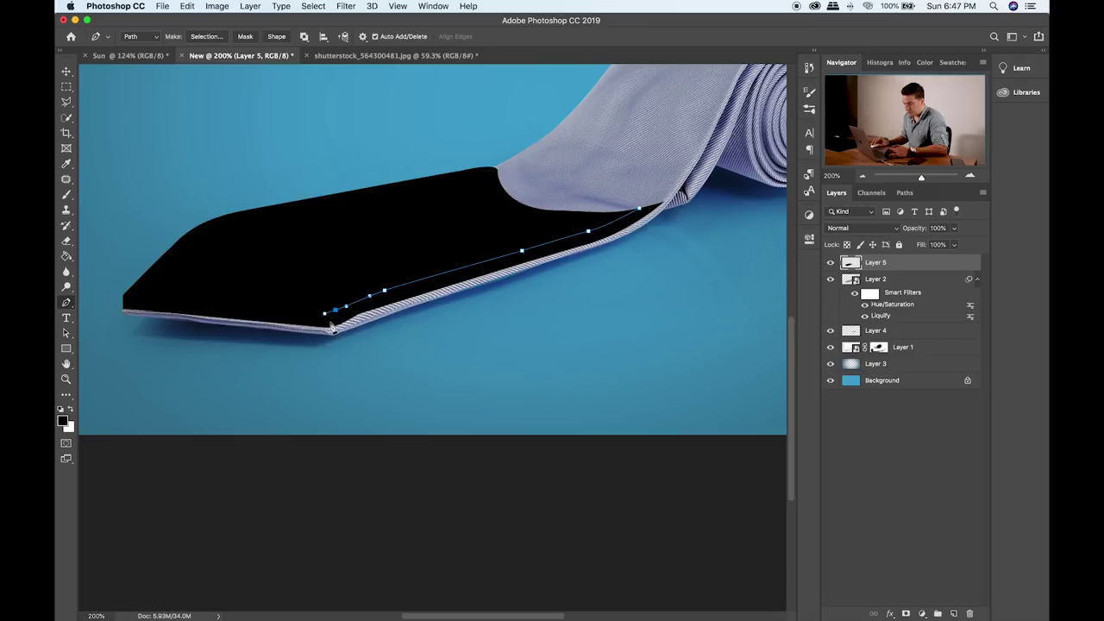
- Bring the path down to the front corner and back along the tie's edge toward the fold to outline a thin strip
drag(335, 312, 331, 311)
drag(366, 319, 371, 312)
drag(636, 224, 667, 201)
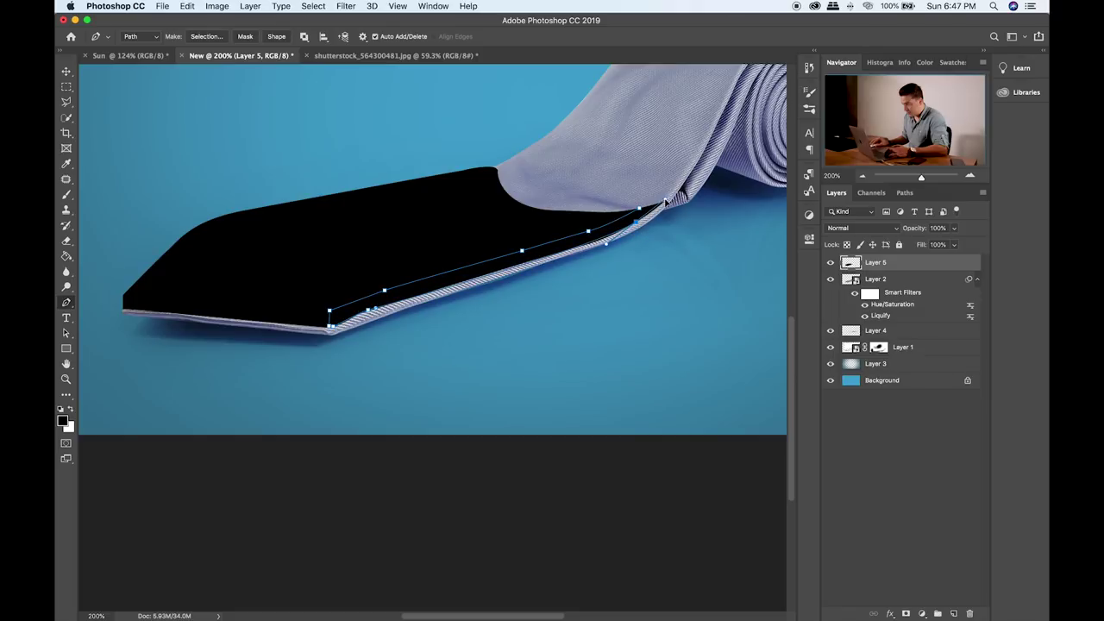
alt+click(638, 224)
- Convert the thin strip's path into a selection
right_click(479, 275)
click(518, 320)
click(617, 249)
- Fill the long side strip with white on Layer 5 and deselect
key(g)
click(69, 407)
click(407, 317)
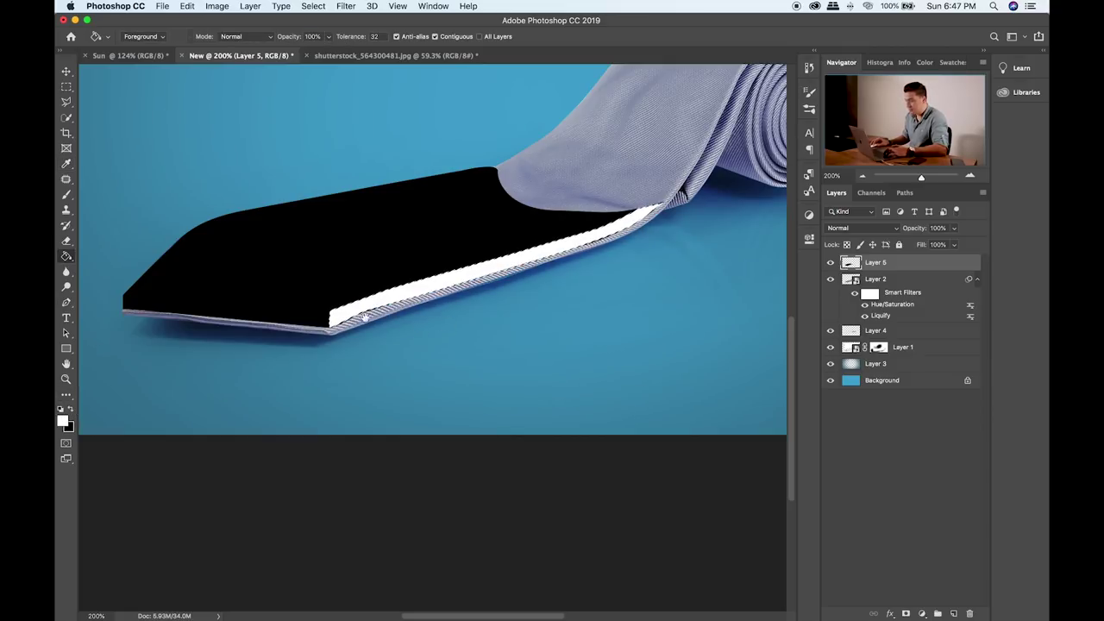
drag(364, 318, 436, 318)
key(m)
key(super+d)
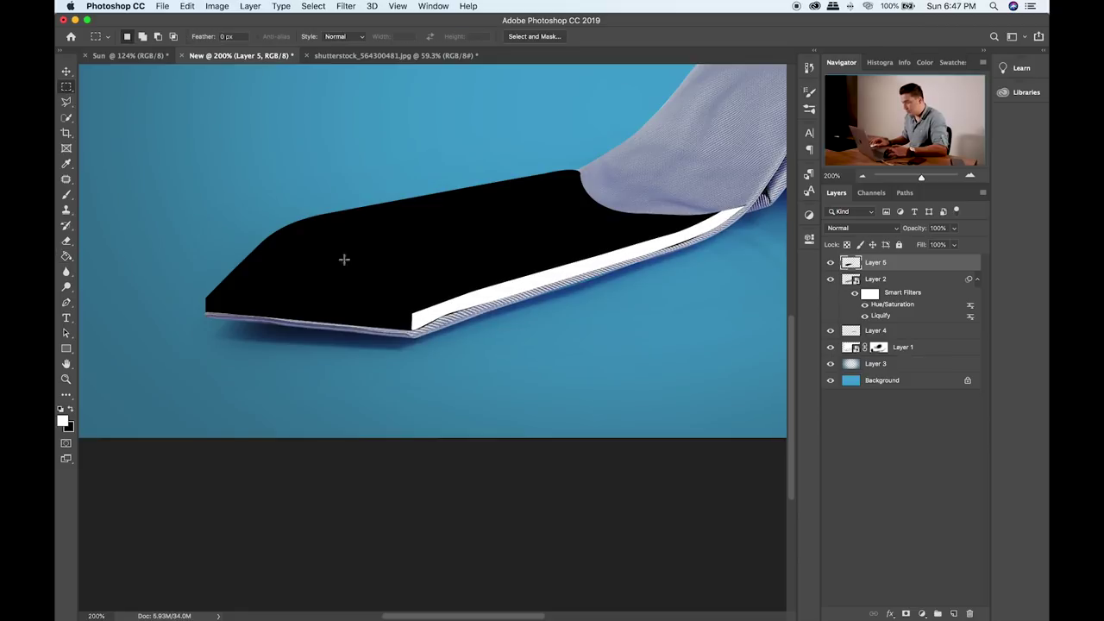
- Outline a thin straight-sided strip with the Pen tool along the black shape's front edge, between the front corner and the tip
drag(339, 263, 374, 217)
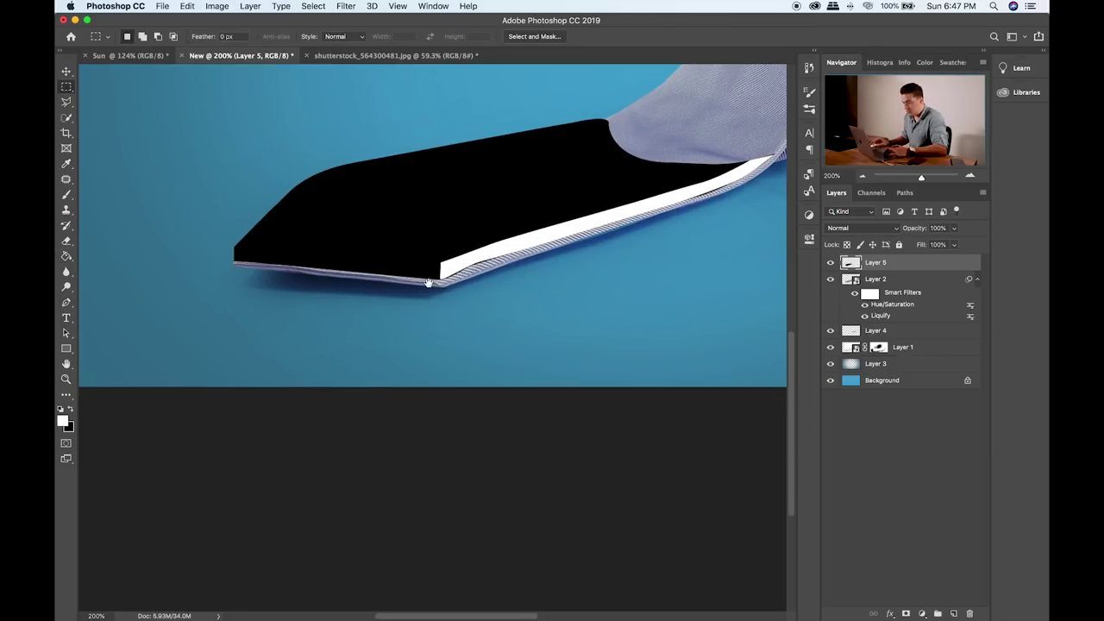
drag(429, 283, 447, 280)
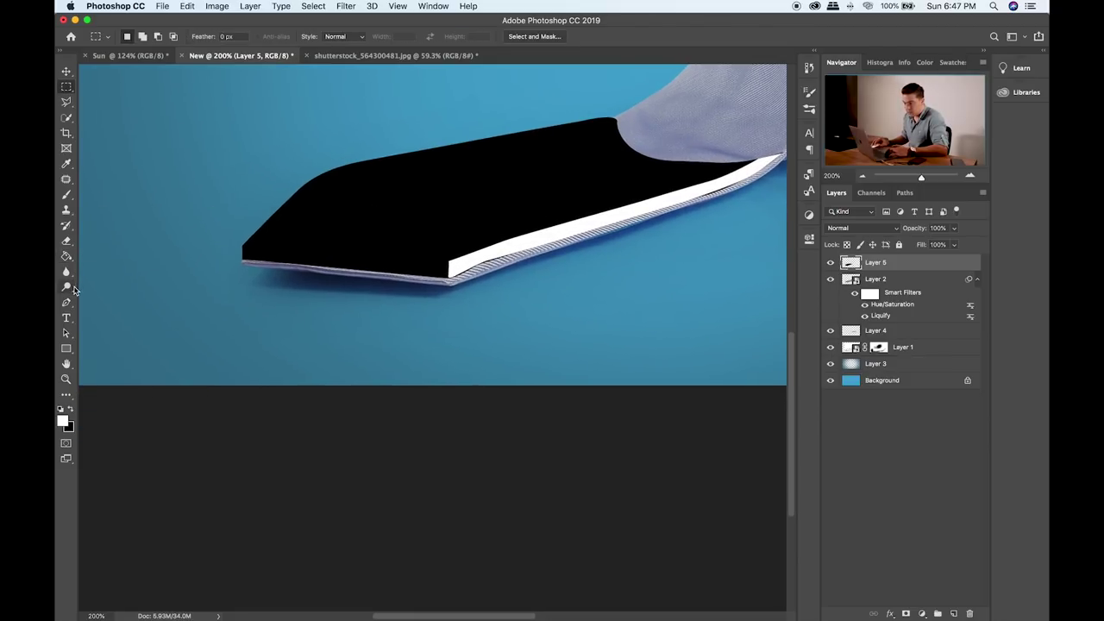
click(66, 301)
click(448, 263)
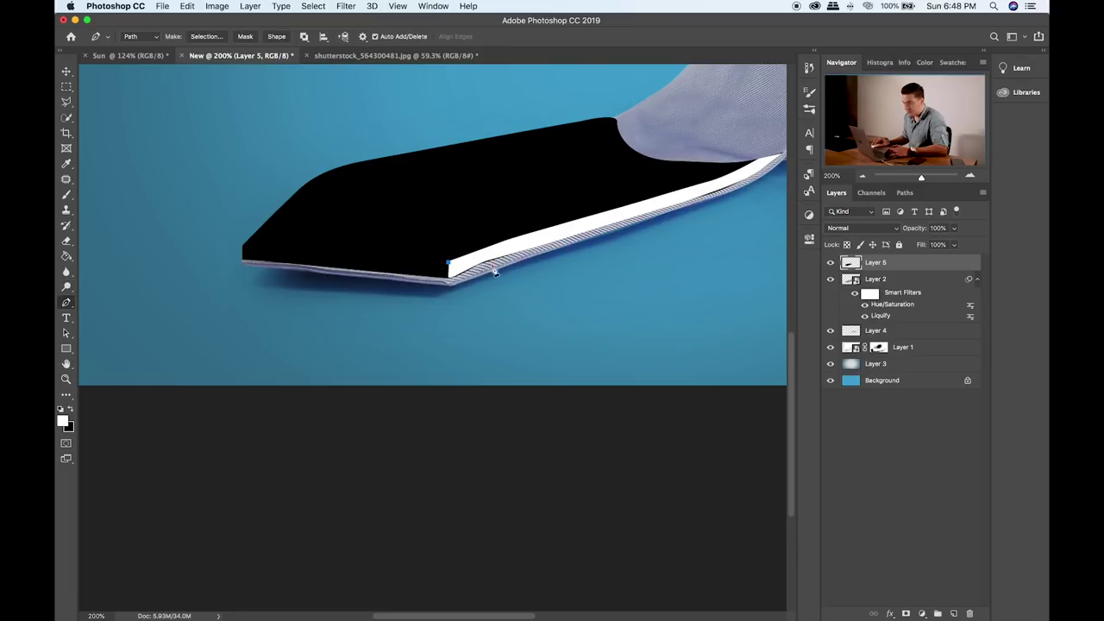
click(243, 248)
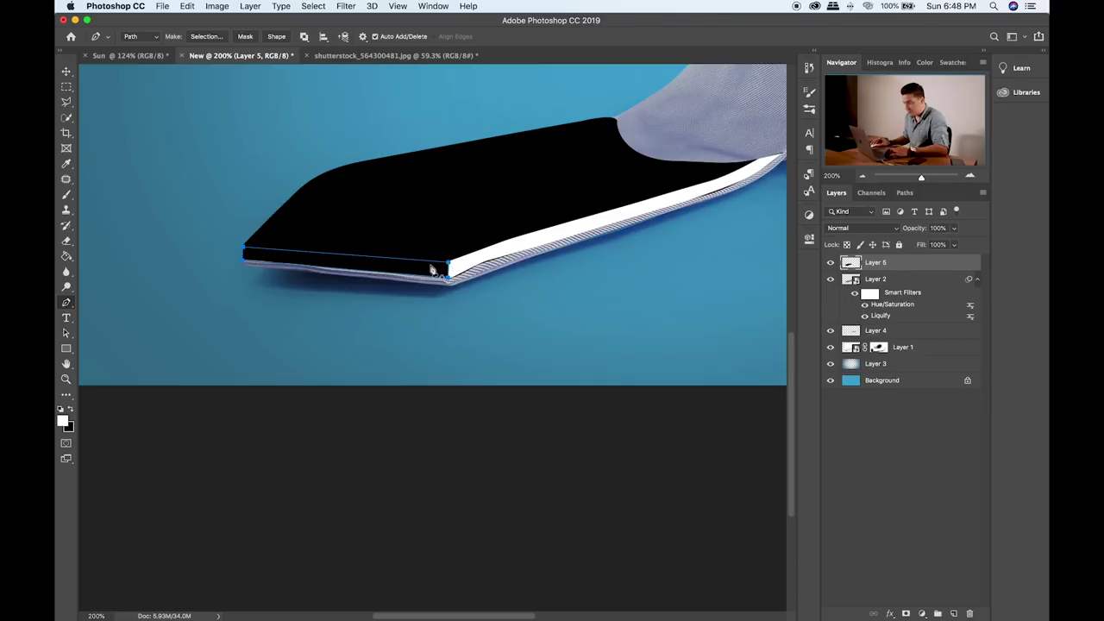
- Convert the front strip's path to a selection with feather radius 0 and fill it with white on Layer 5
right_click(429, 261)
click(580, 211)
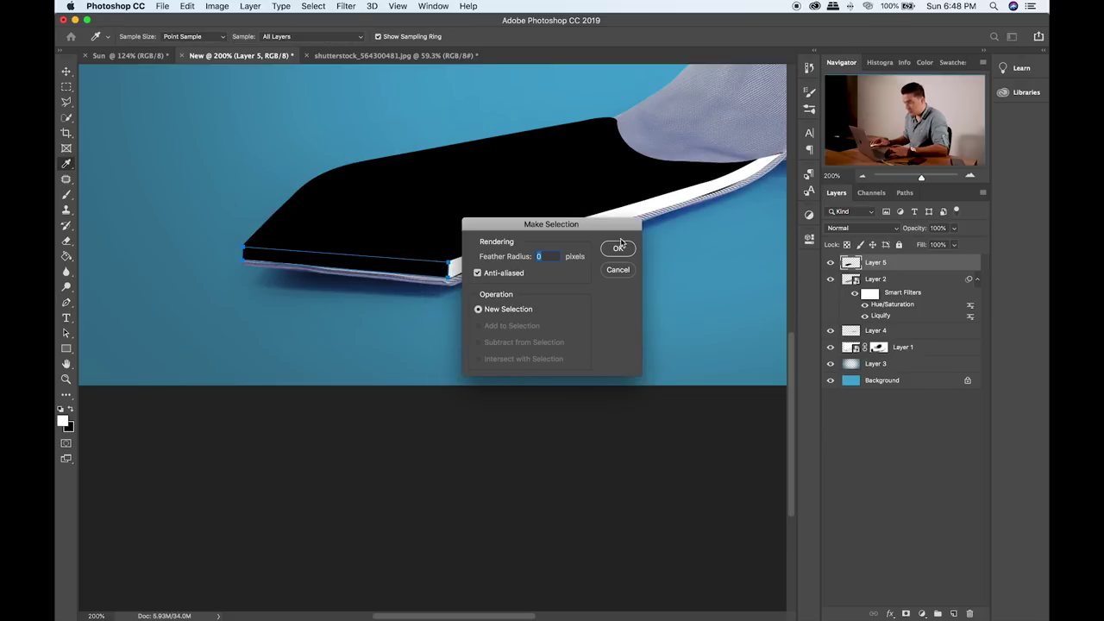
click(618, 246)
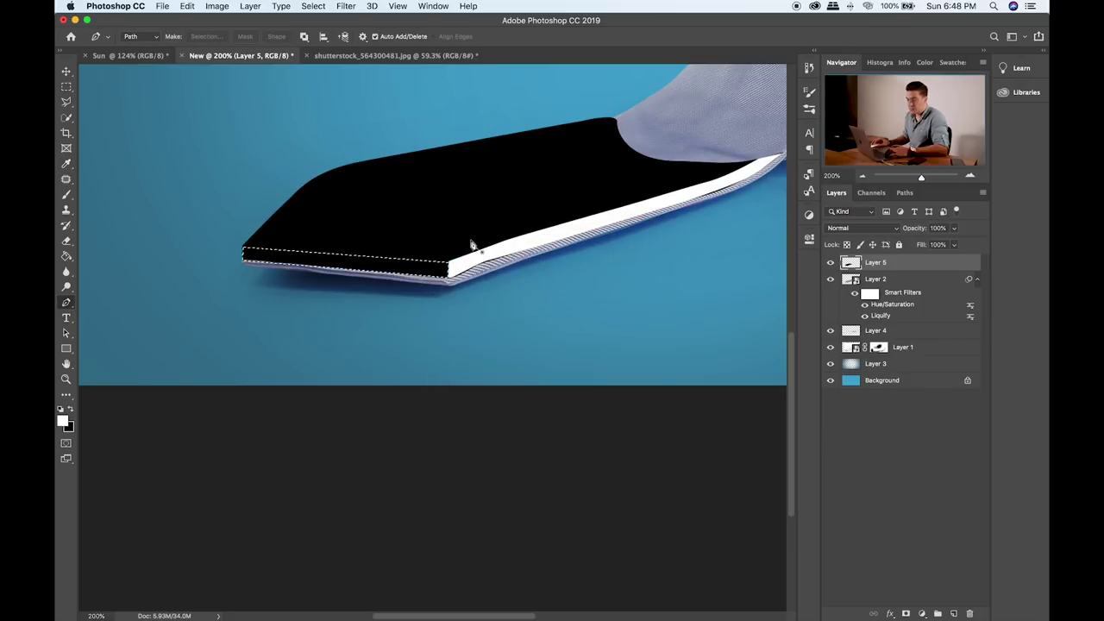
click(67, 256)
click(387, 263)
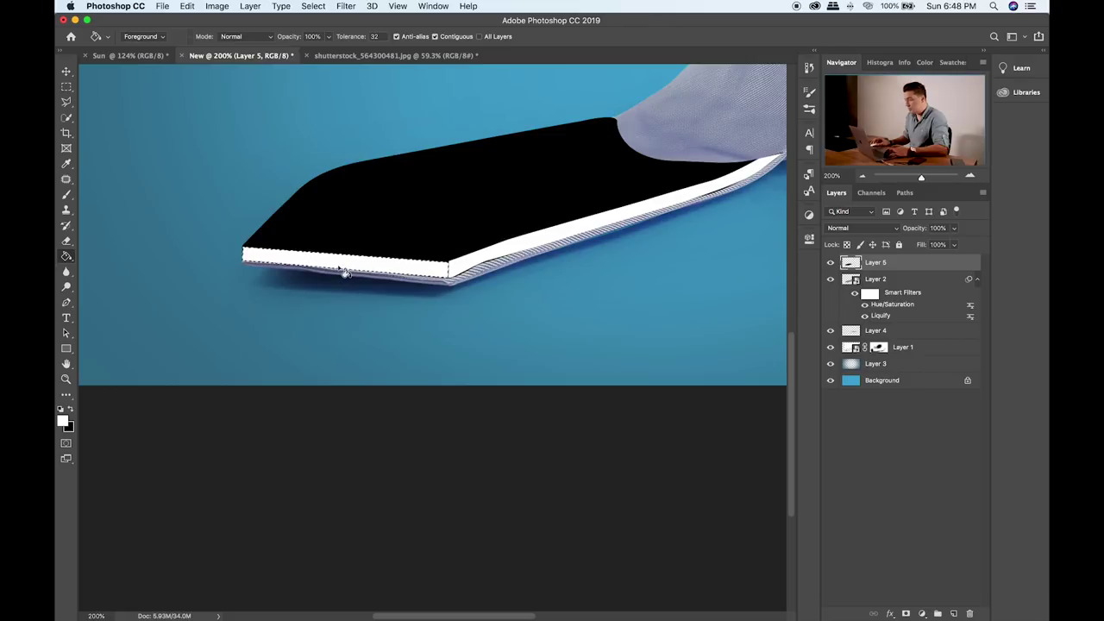
- Toggle the visibility of Layer 5 and Layer 2 to compare the painted shape with the tie underneath
click(831, 262)
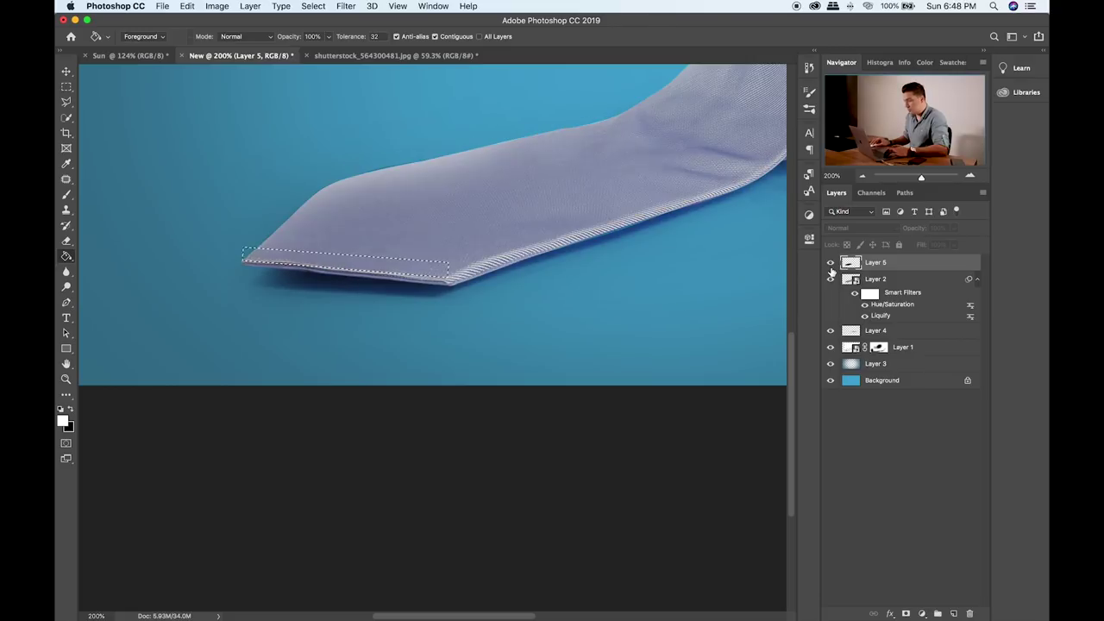
click(830, 262)
click(830, 279)
click(830, 279)
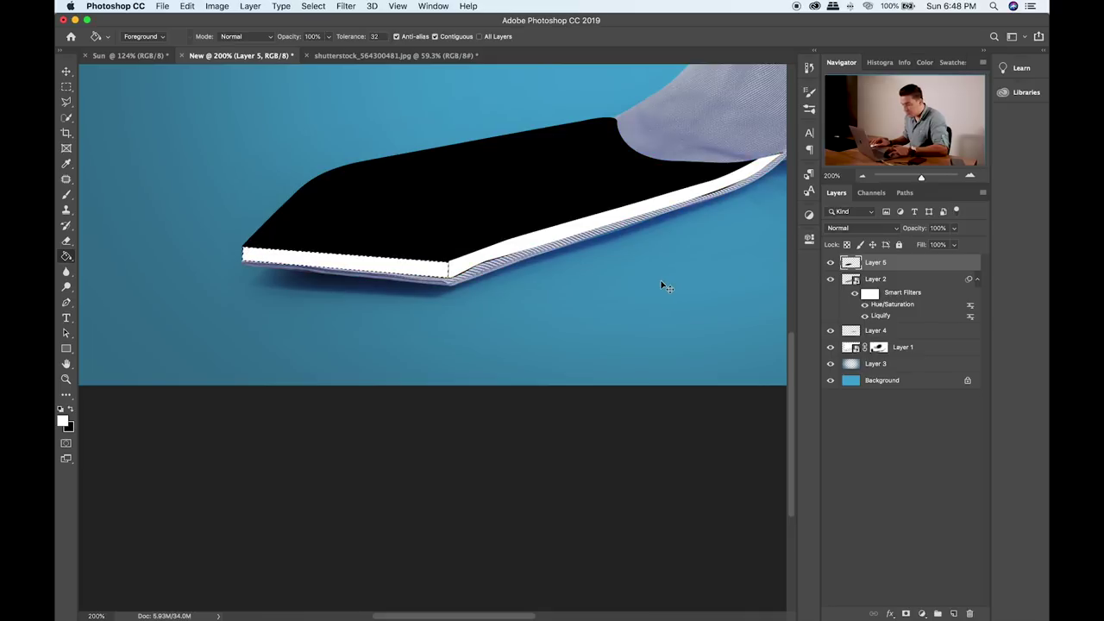
key(super+comma)
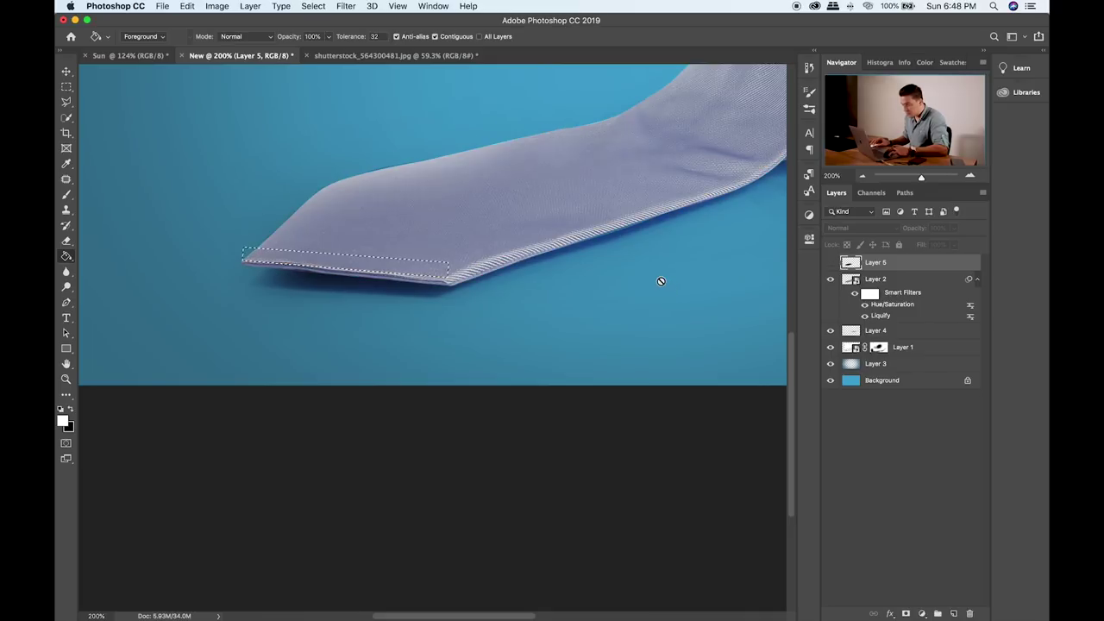
key(super+comma)
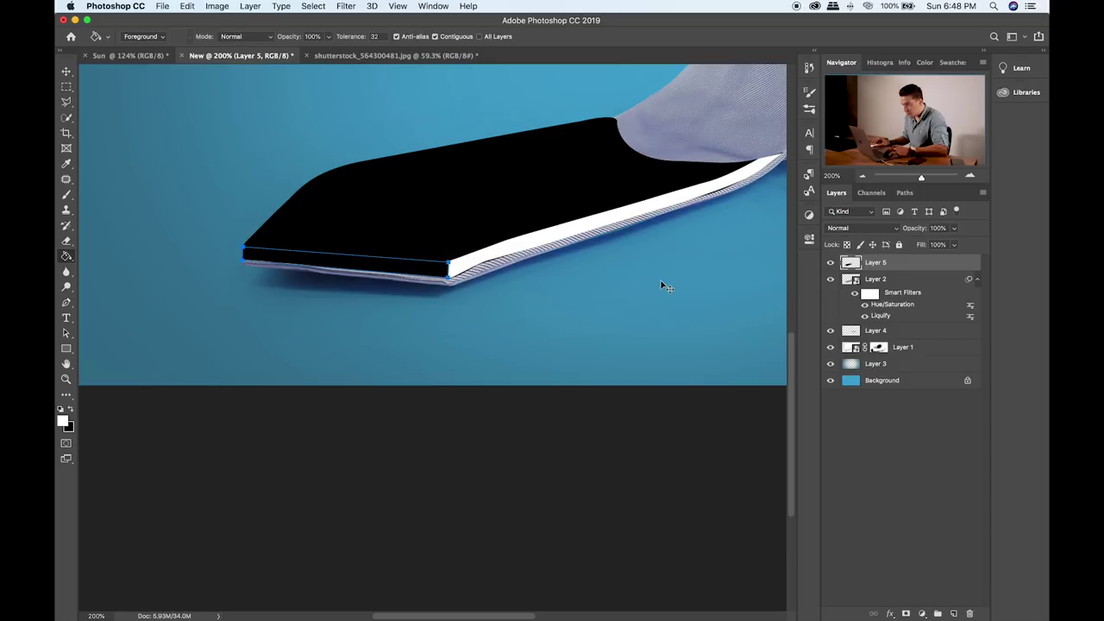
- Undo the white fills back to the long side strip's selection and fill it with white on a new layer above Layer 5
key(super+z)
key(super+z)
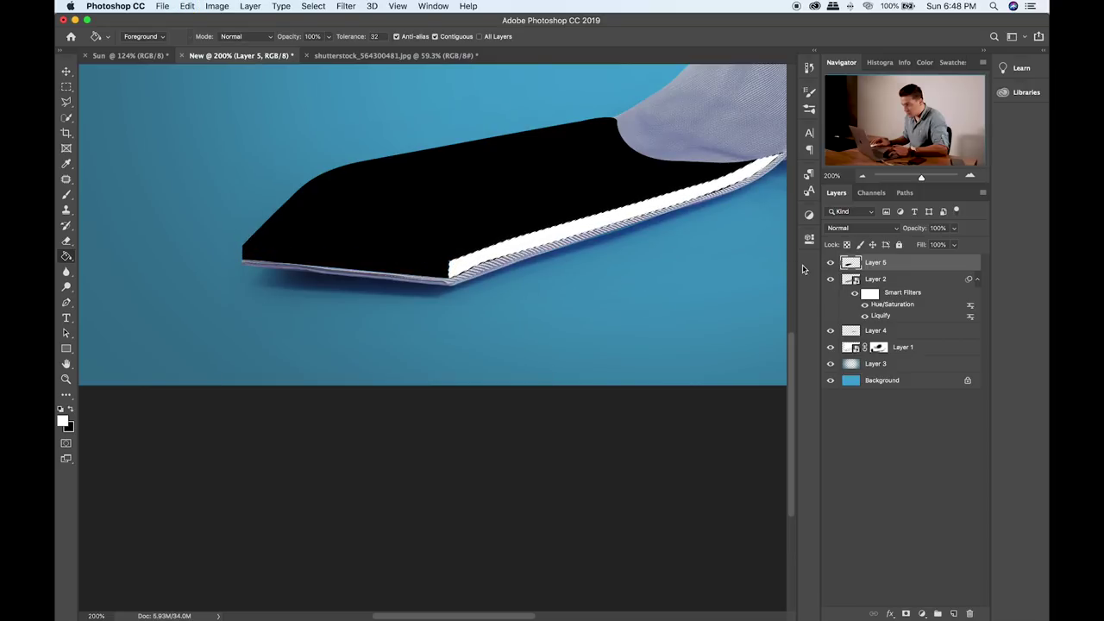
key(super+z)
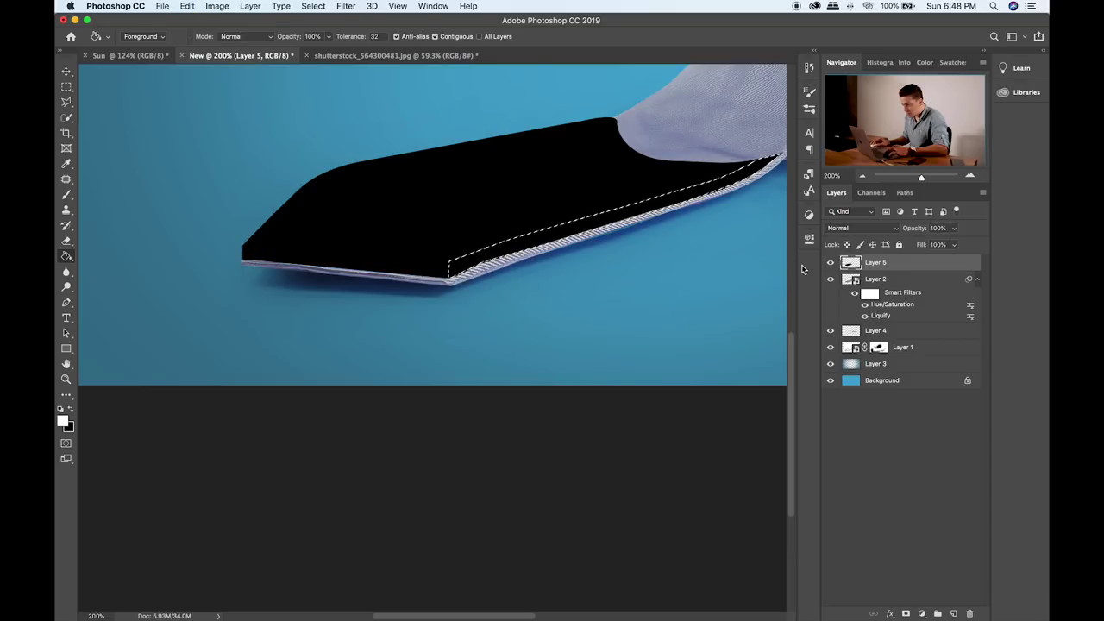
click(953, 613)
click(582, 235)
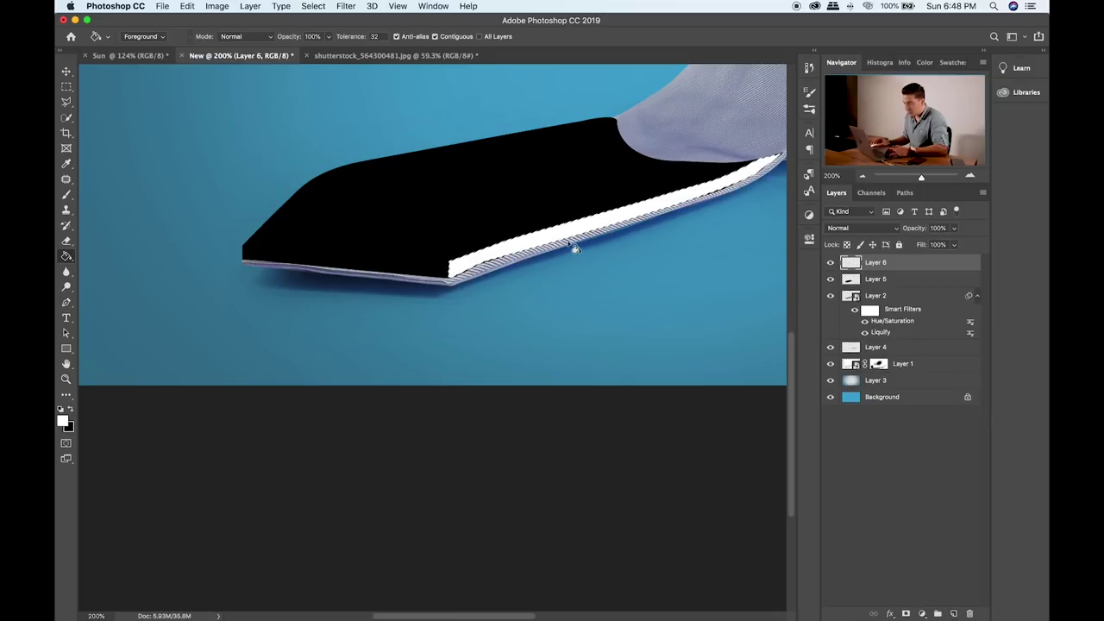
- Deselect the filled side strip and outline the thin strip along the black shape's front edge with the Pen tool
click(66, 87)
key(super+d)
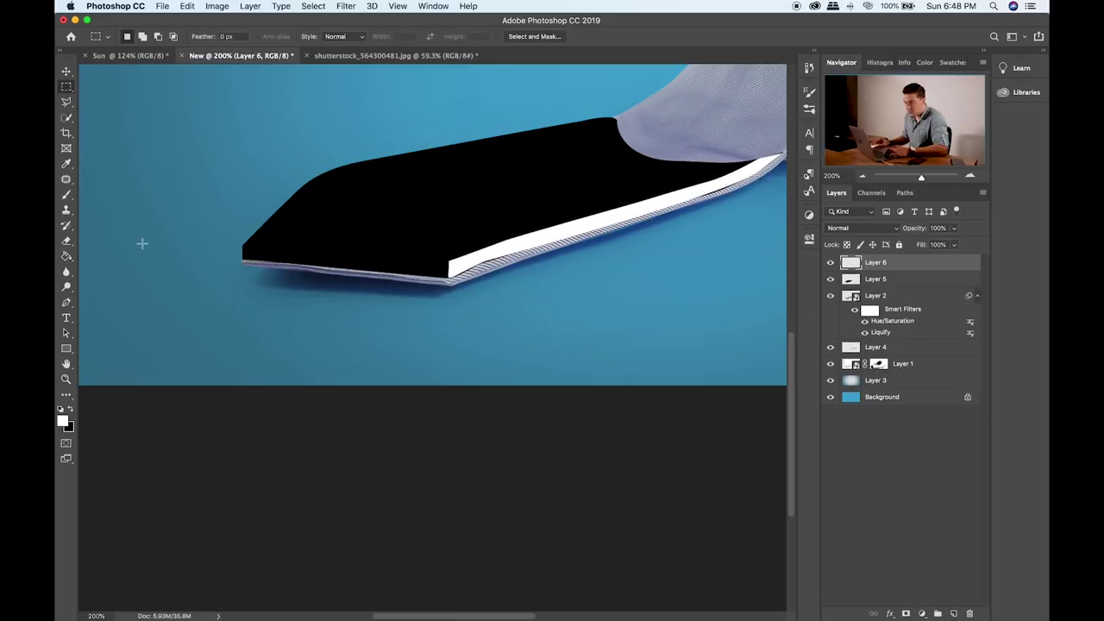
click(66, 302)
click(449, 261)
click(244, 252)
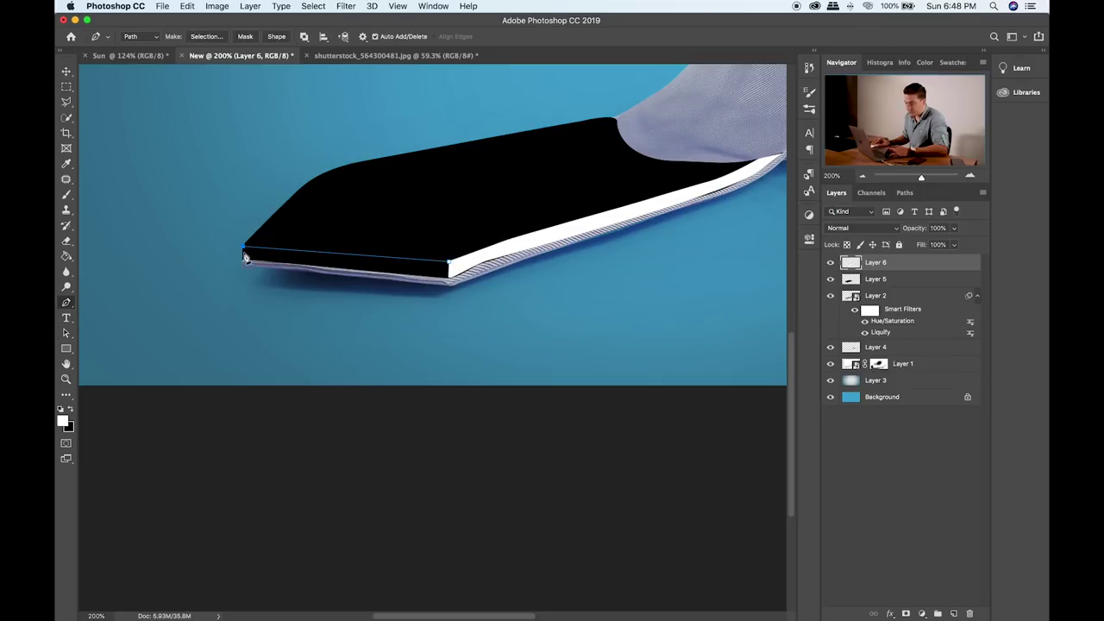
- Convert the front strip's path to a selection with feather radius 0, fill it with white on Layer 6, and deselect
right_click(440, 272)
click(470, 317)
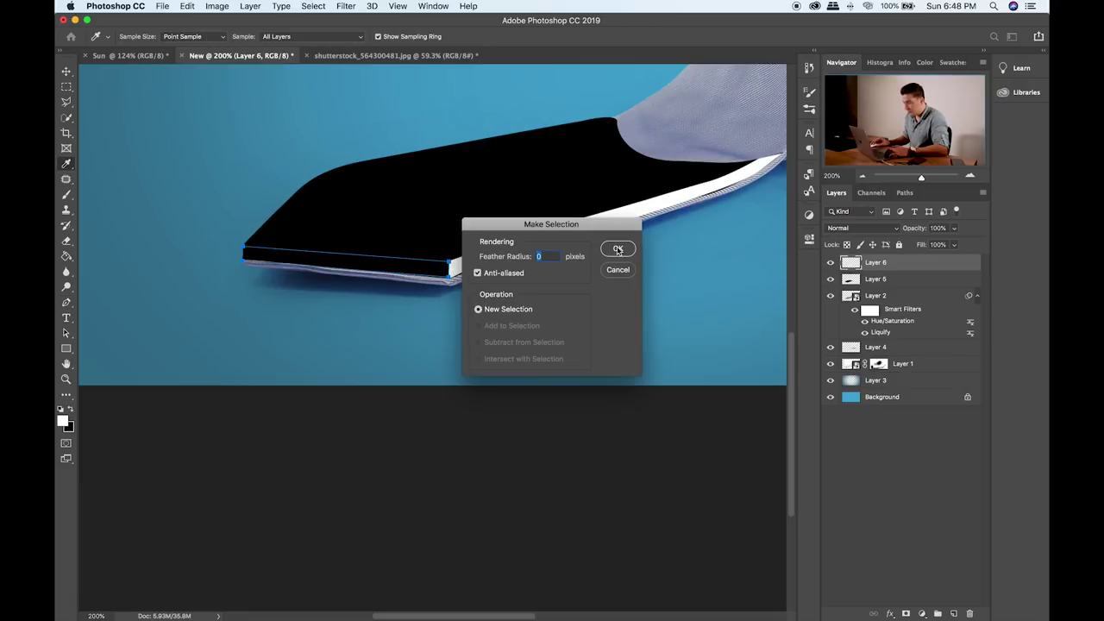
click(618, 250)
click(830, 262)
click(830, 262)
key(g)
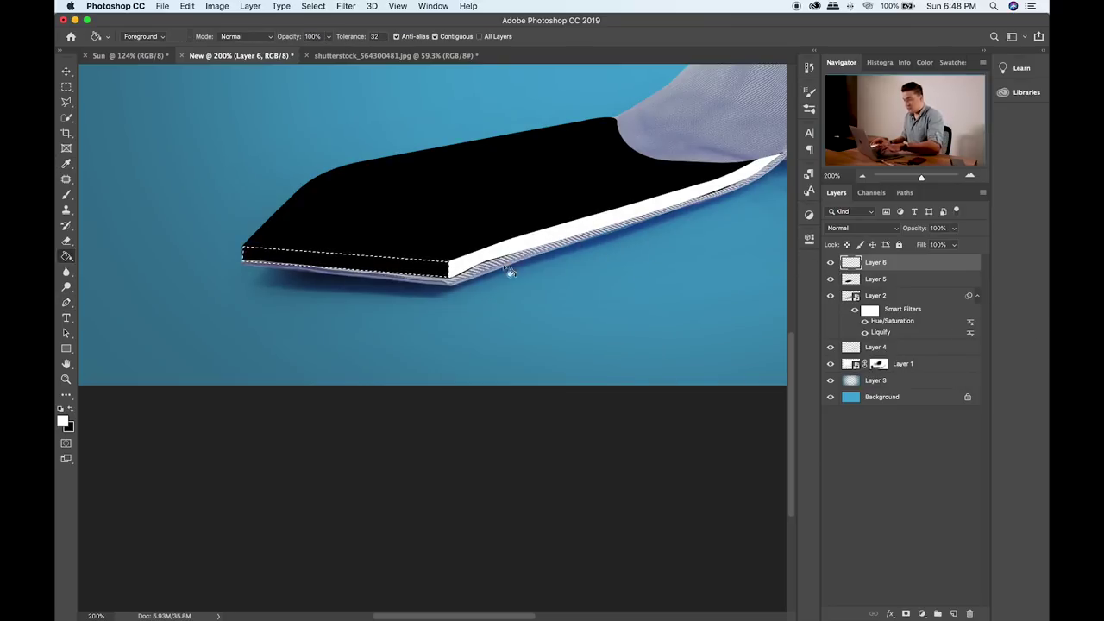
click(418, 264)
click(66, 86)
click(266, 141)
- Toggle the visibility of Layer 6 and Layer 5 to check the white edge strips and the black top surface separately
drag(597, 224, 509, 285)
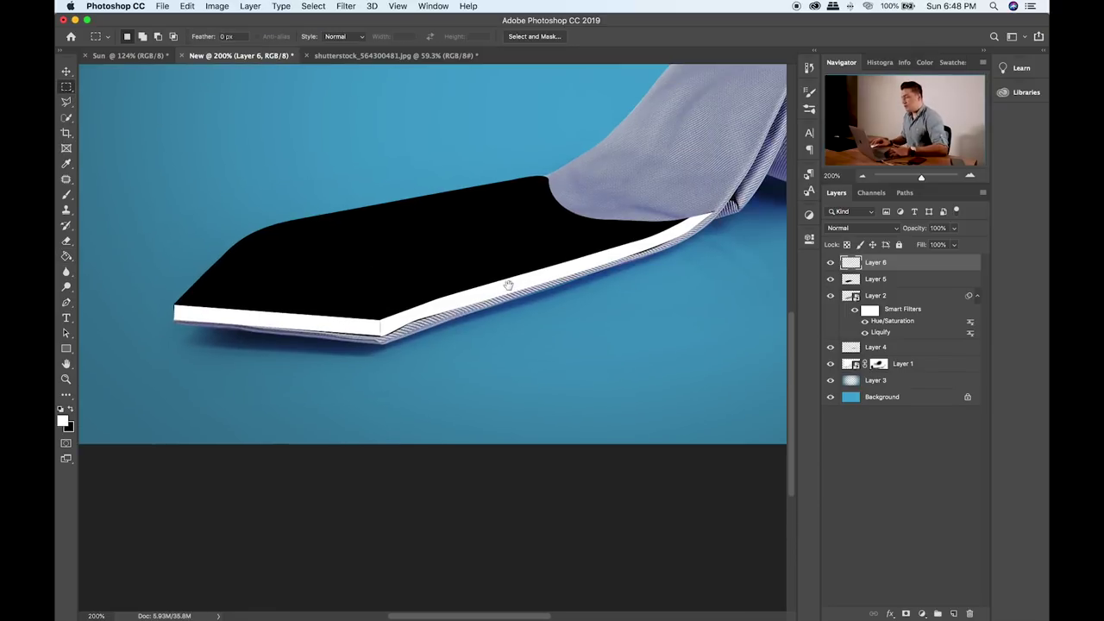
drag(562, 254, 552, 274)
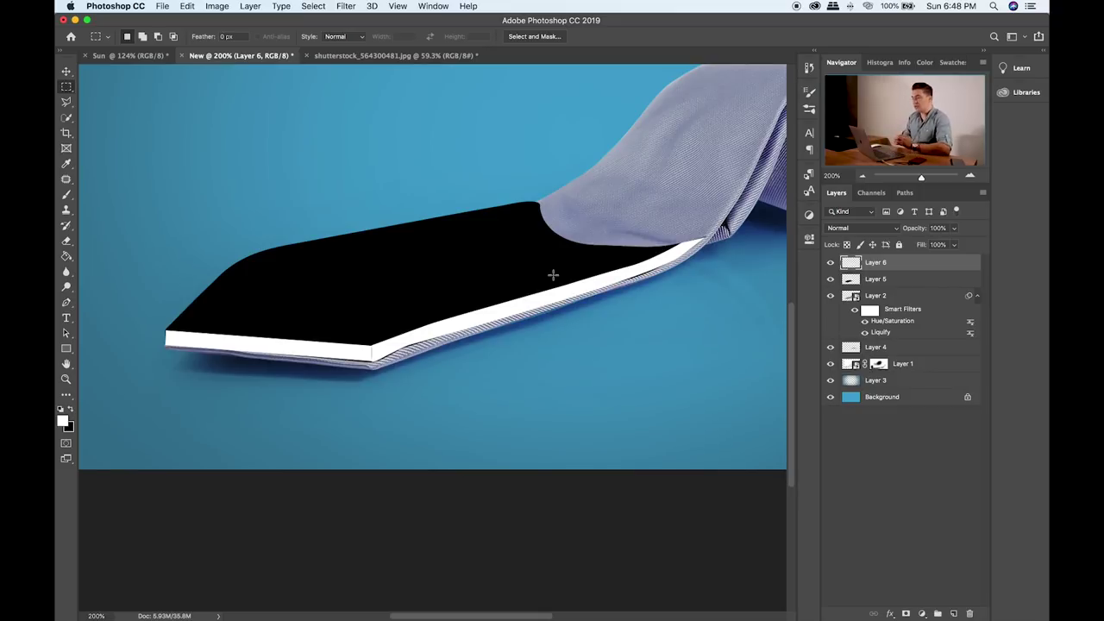
click(829, 263)
click(830, 262)
click(830, 279)
click(829, 278)
drag(697, 283, 676, 289)
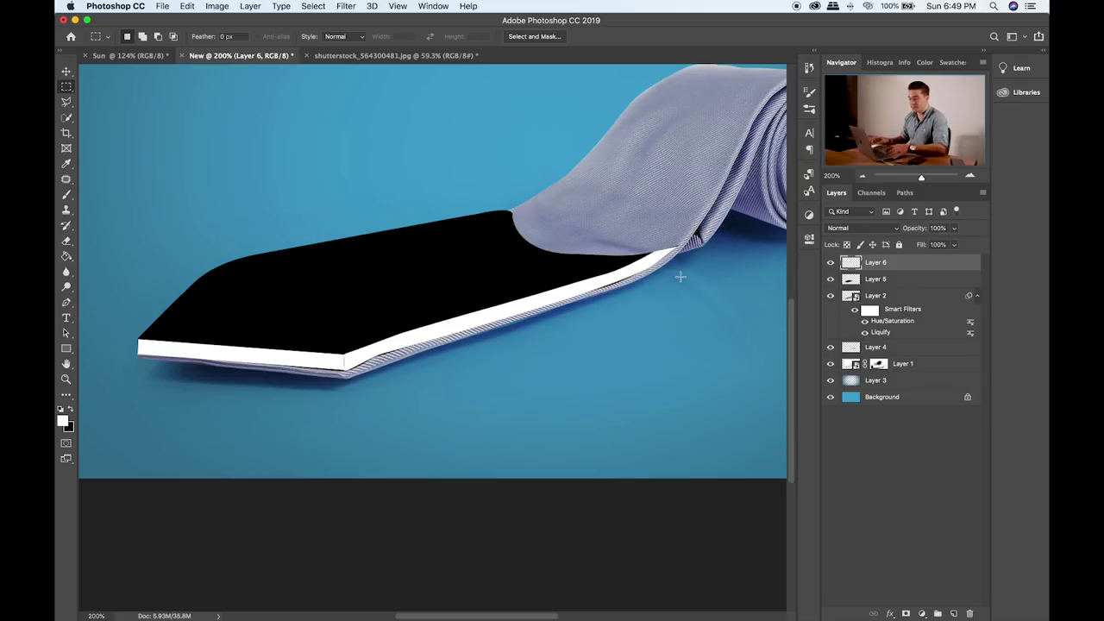
- Place the soil cross-section image shutterstock_474553096.jpg from the Items folder into the tie composition
key(super+Tab)
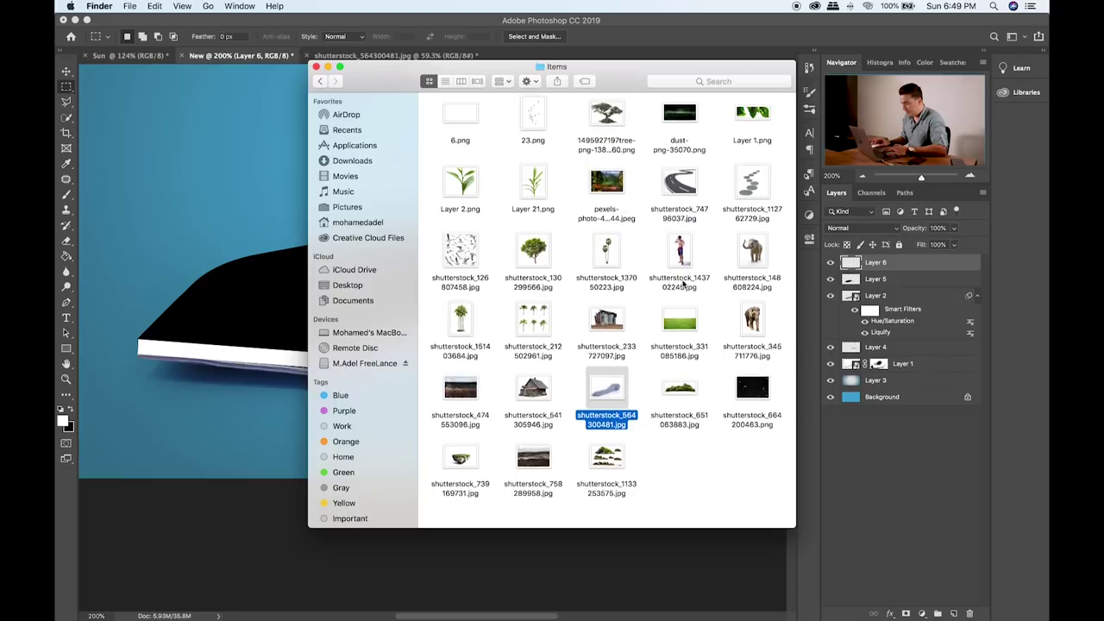
click(678, 395)
drag(470, 396, 186, 211)
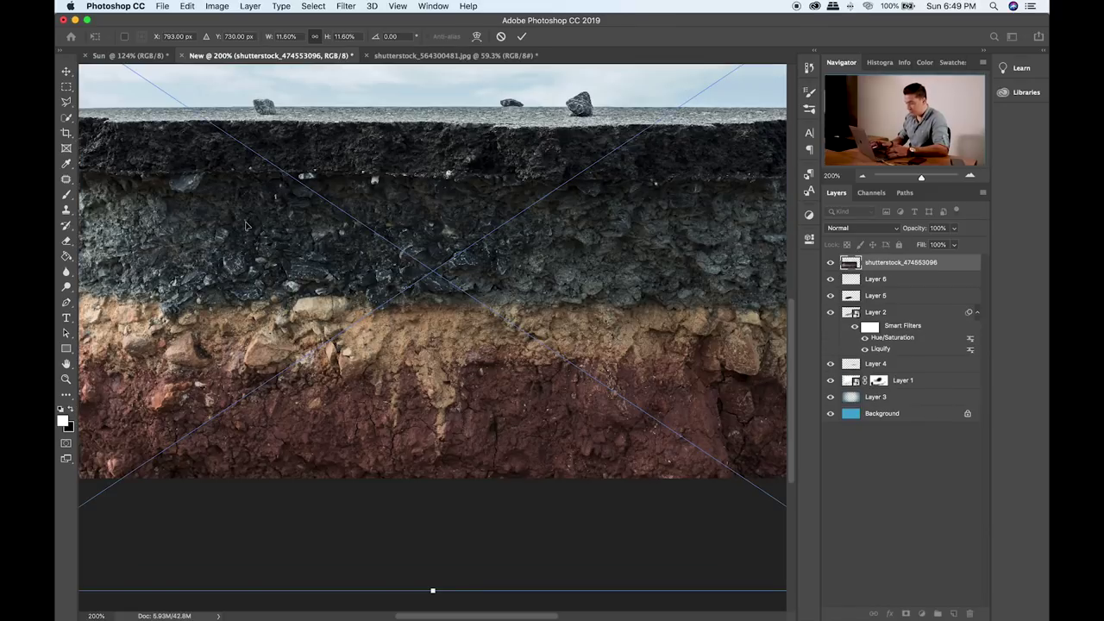
key(Return)
key(super+0)
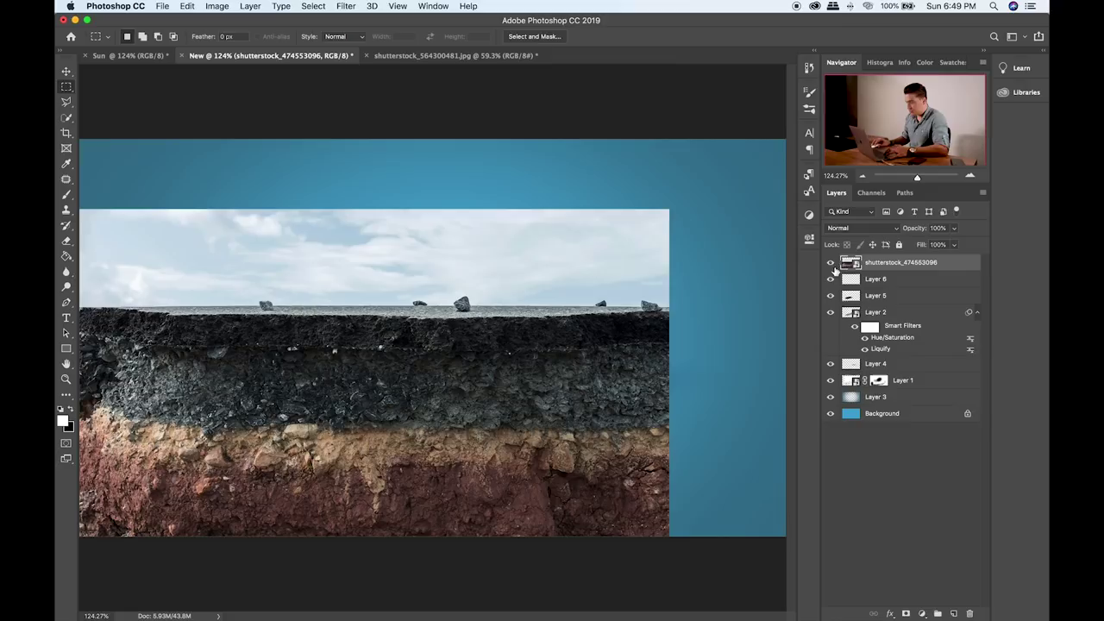
- Scale the placed soil image down to about 3.43% and move it over the tie's front end
key(super+t)
drag(670, 207, 337, 403)
drag(314, 496, 537, 416)
drag(575, 340, 520, 374)
drag(511, 484, 324, 488)
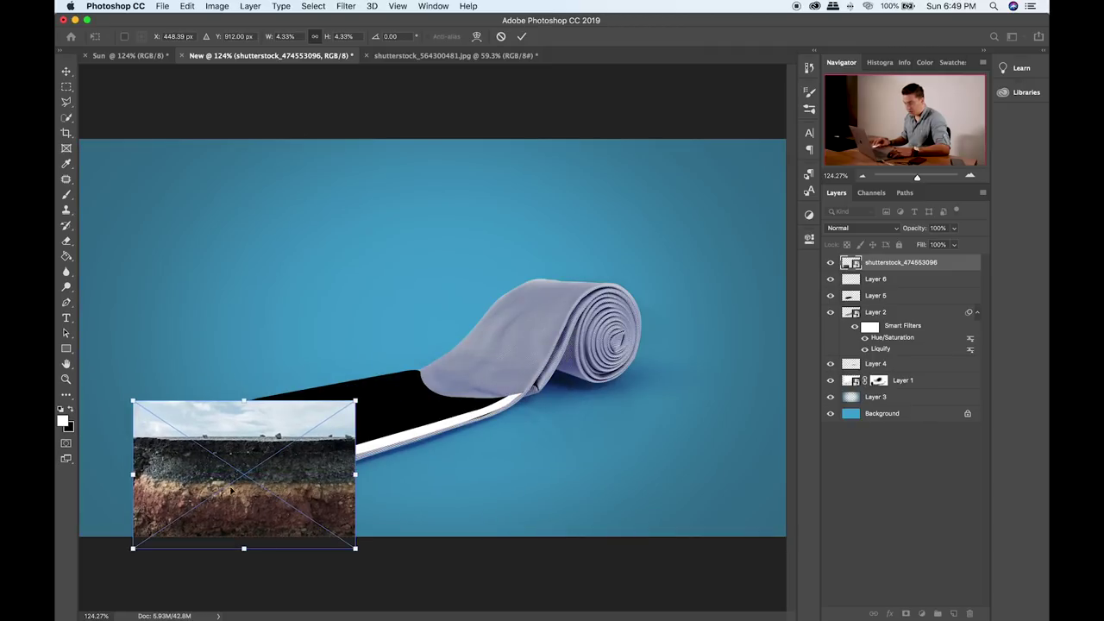
drag(356, 402, 308, 430)
drag(286, 482, 321, 450)
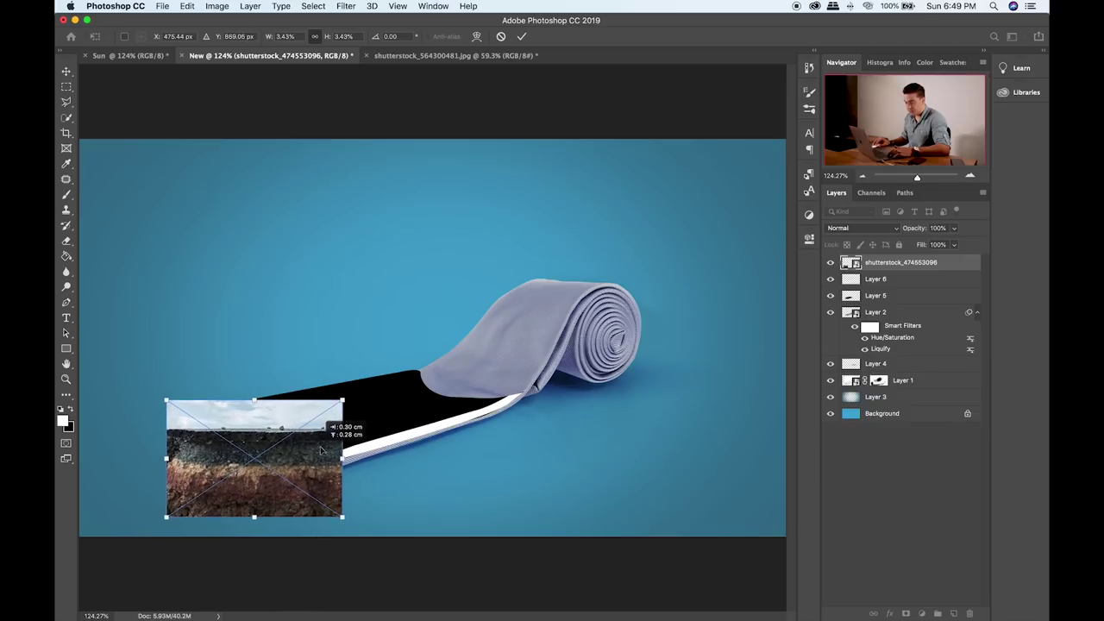
key(Return)
- Check what Layer 6 contains by toggling its visibility, and clip the soil image to it
key(super+plus)
drag(356, 416, 422, 384)
click(830, 279)
click(829, 280)
alt+click(892, 269)
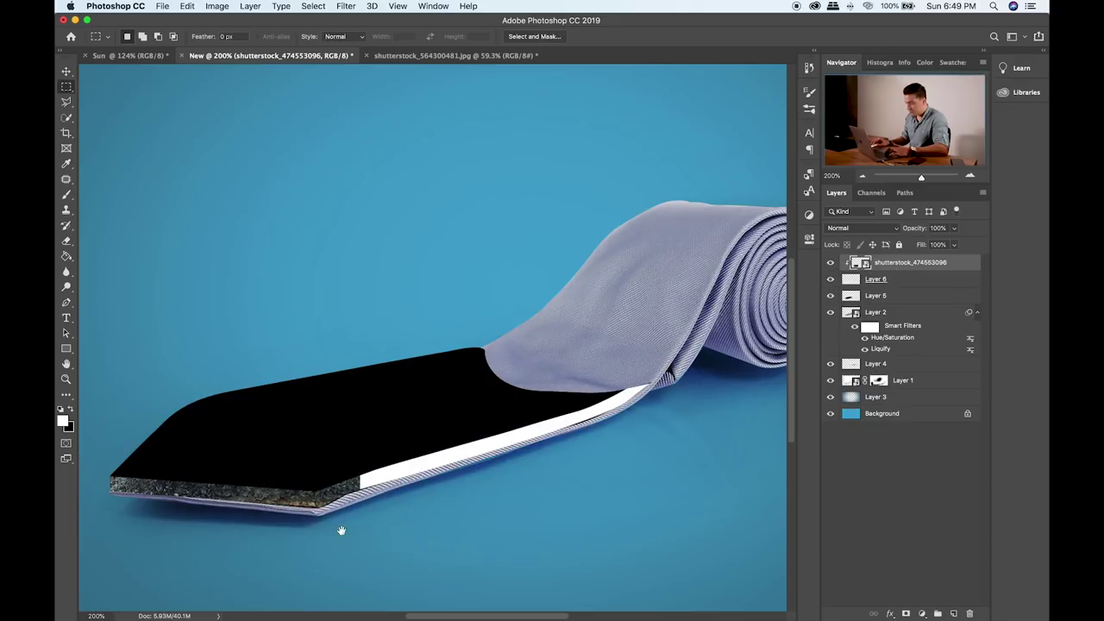
- Scale the clipped soil image to about 2.67%, rotate it about 3.4°, and fit its soil layer over the front strip
drag(339, 530, 431, 468)
key(super+t)
drag(447, 337, 369, 402)
drag(313, 497, 364, 457)
drag(390, 495, 359, 456)
drag(394, 502, 437, 483)
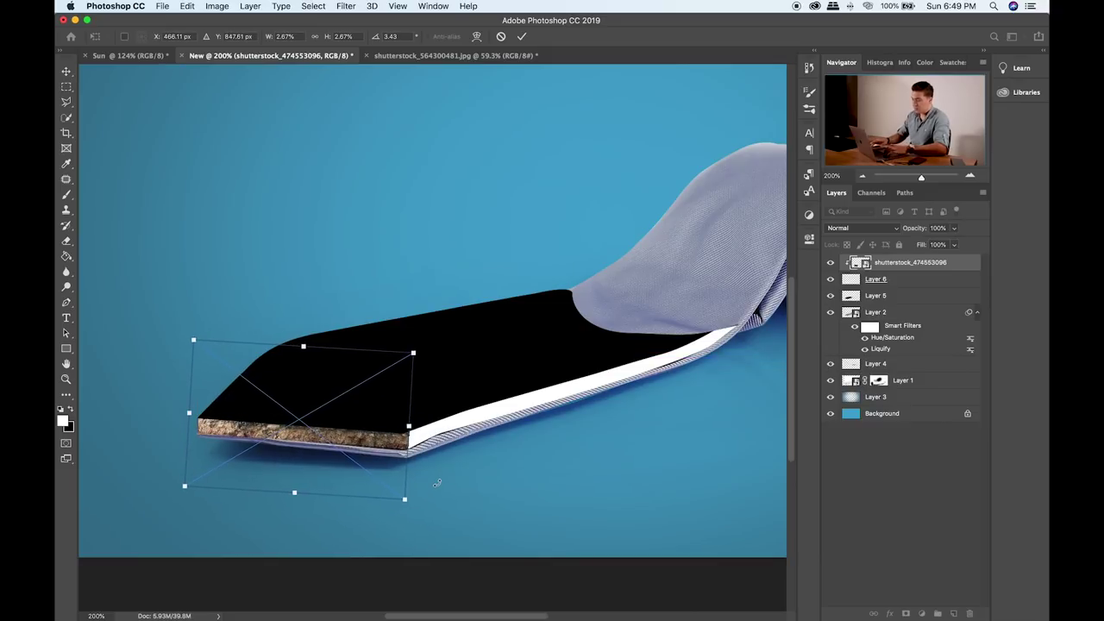
key(Return)
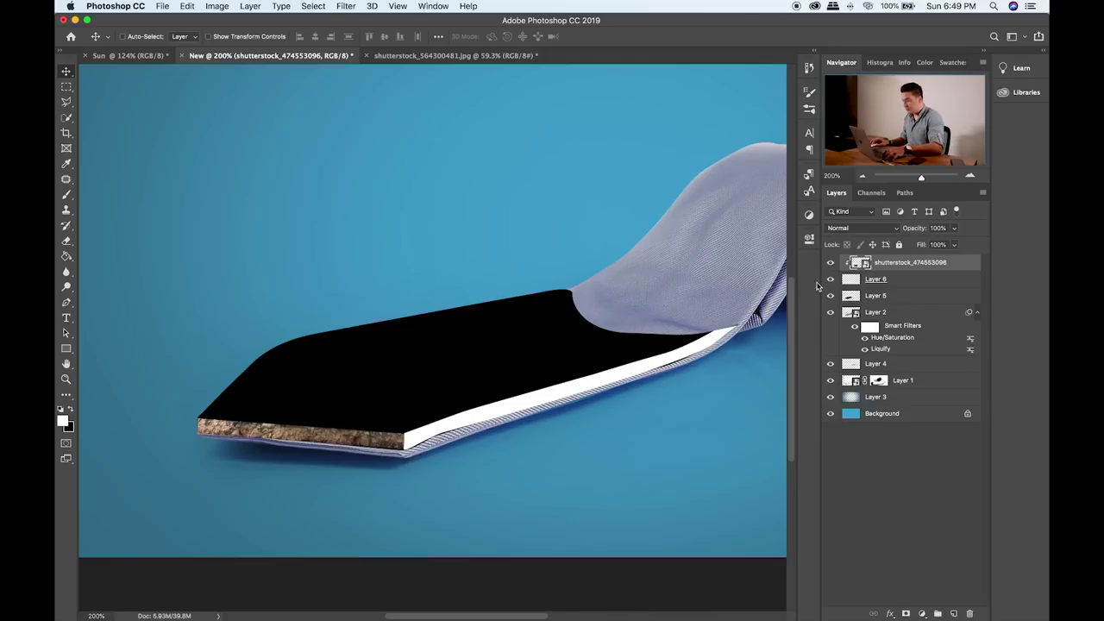
- Place shutterstock_474553096.jpg a second time, scale it to about 4.81%, and move it over the tie's long side
key(super+Tab)
drag(482, 394, 308, 238)
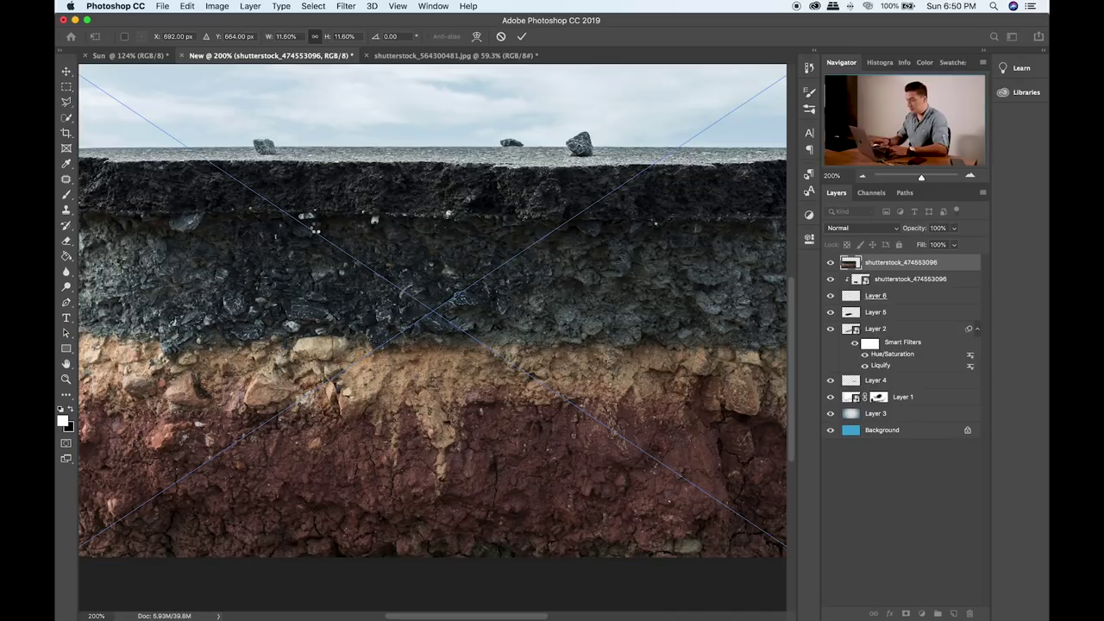
key(super+0)
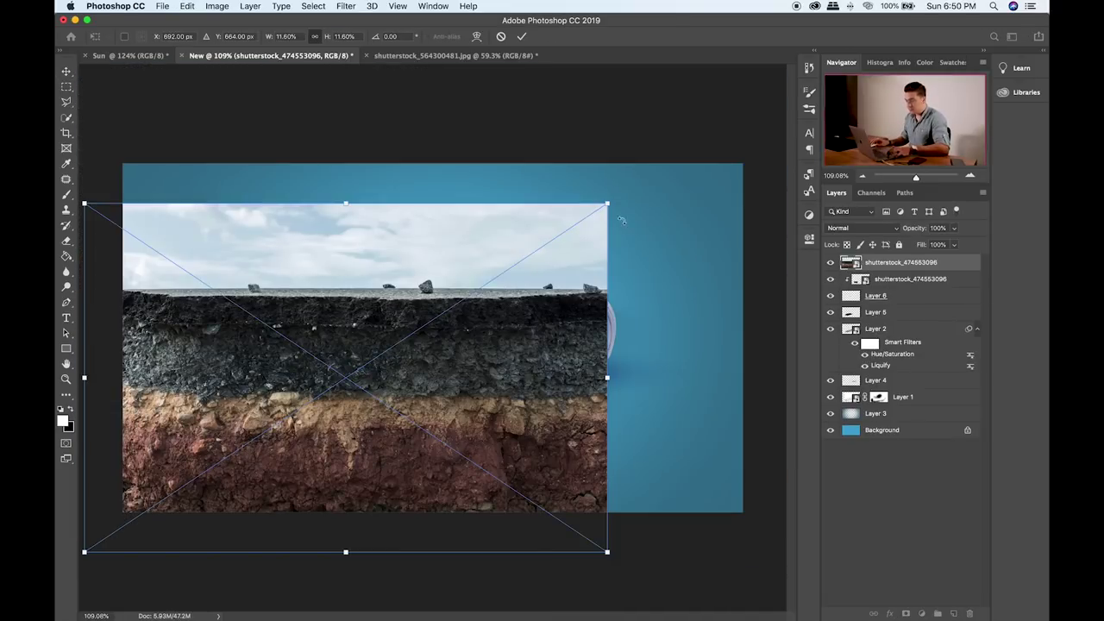
drag(607, 205, 303, 406)
drag(269, 464, 516, 394)
key(Return)
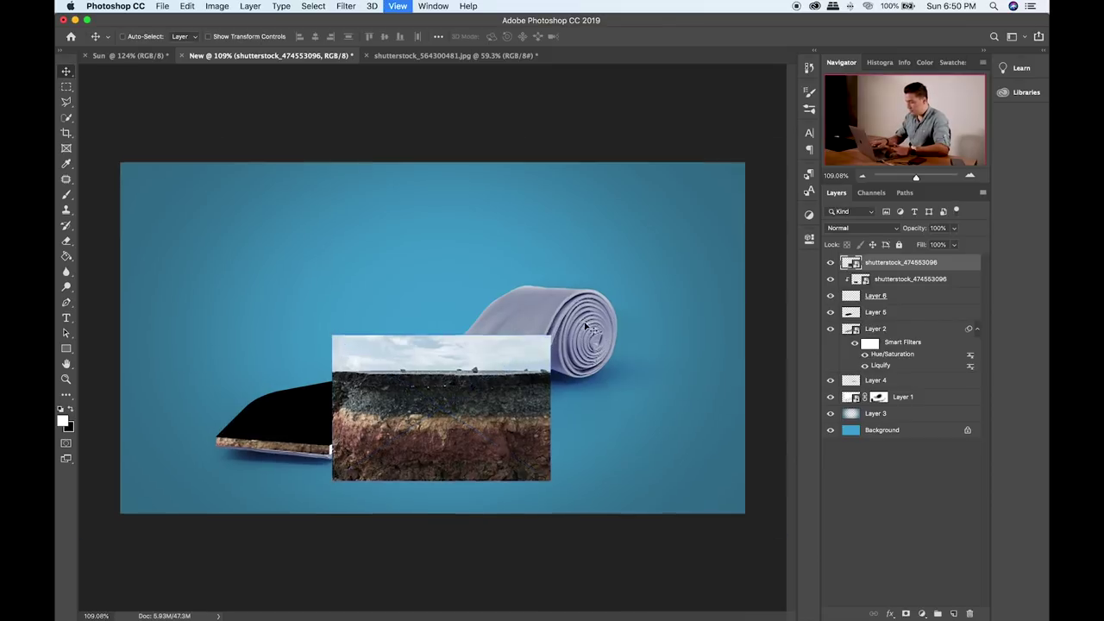
- Distort the second soil image so it narrows toward the roll and slopes with the tie's long side edge
key(super+plus)
scroll(583, 224, down, 5)
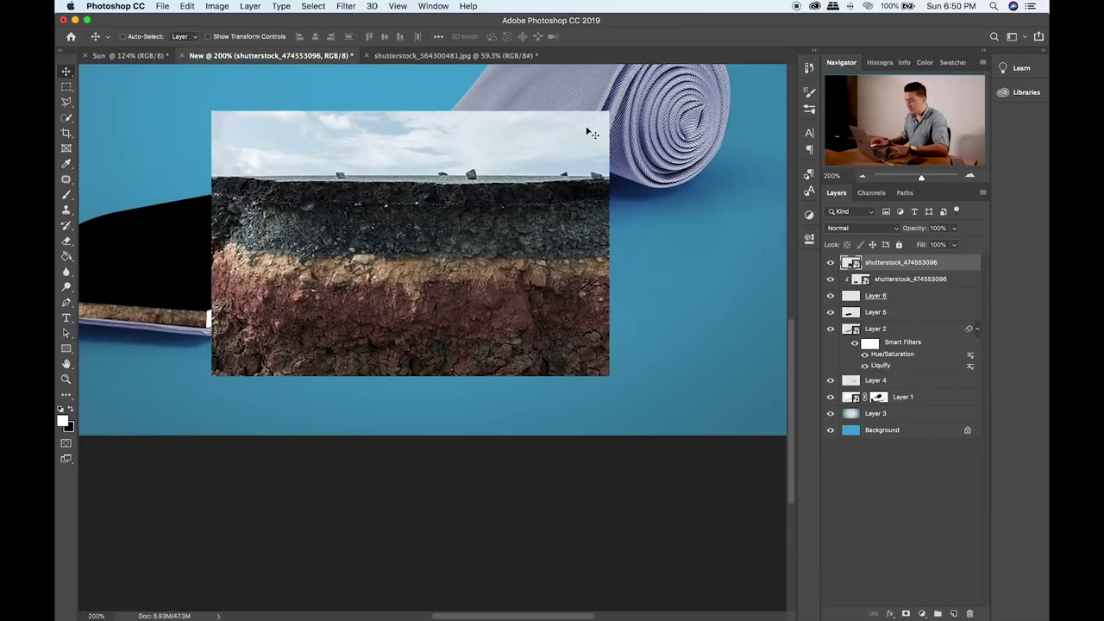
key(super+t)
drag(609, 114, 609, 138)
drag(612, 375, 607, 333)
drag(610, 241, 606, 192)
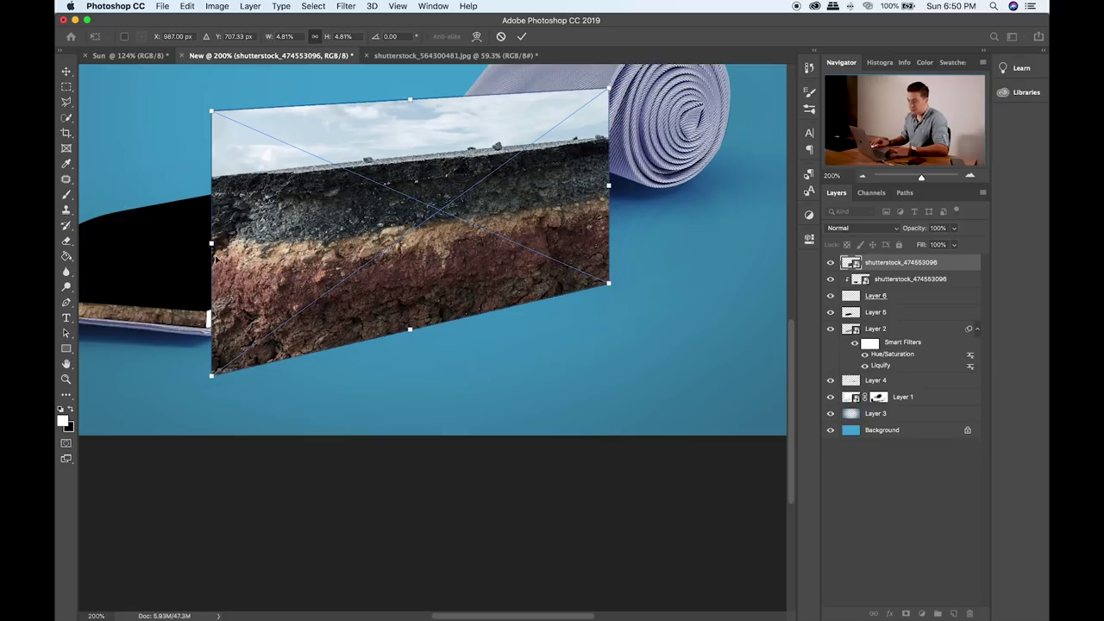
drag(212, 245, 211, 317)
key(Return)
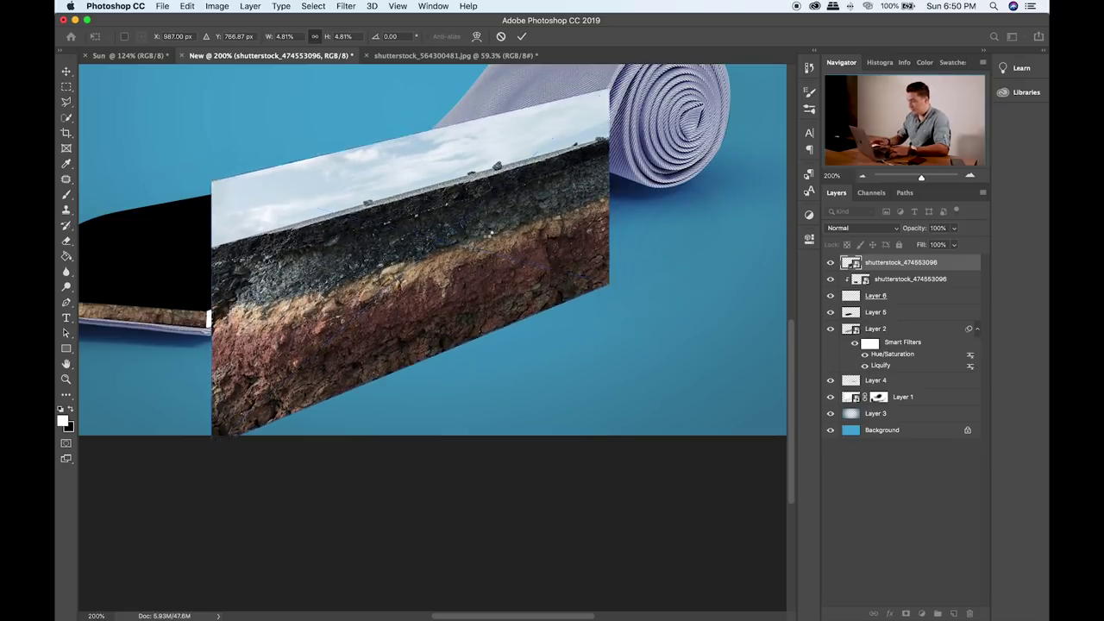
- Clip the second soil image to Layer 6 and reposition it so the soil texture covers the long side strip
alt+click(923, 271)
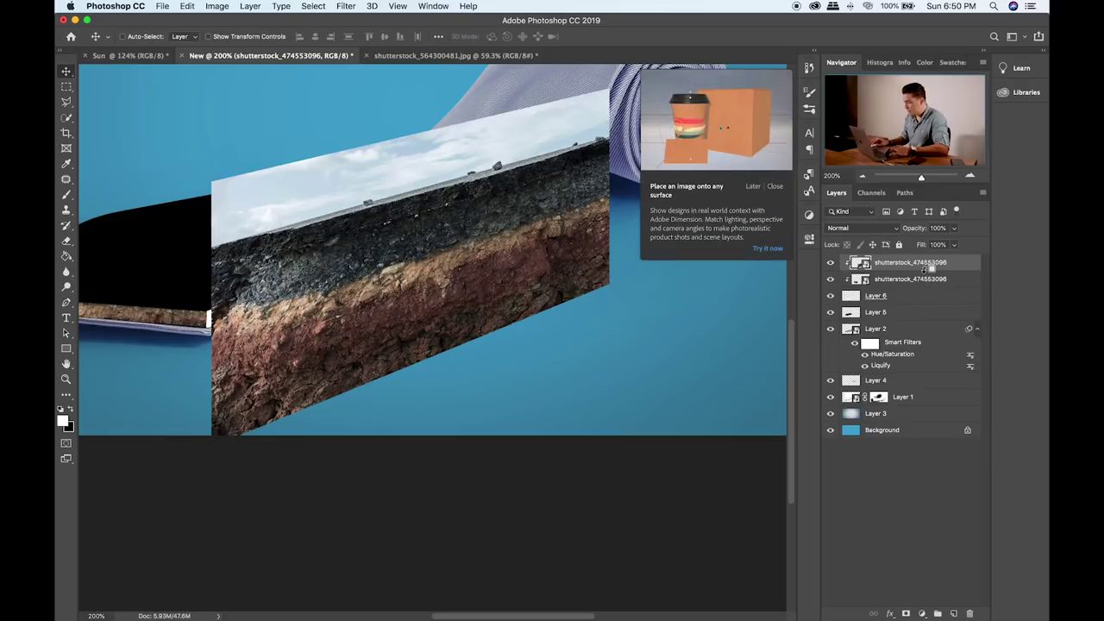
key(ctrl+t)
drag(519, 247, 494, 244)
key(Return)
key(super+plus)
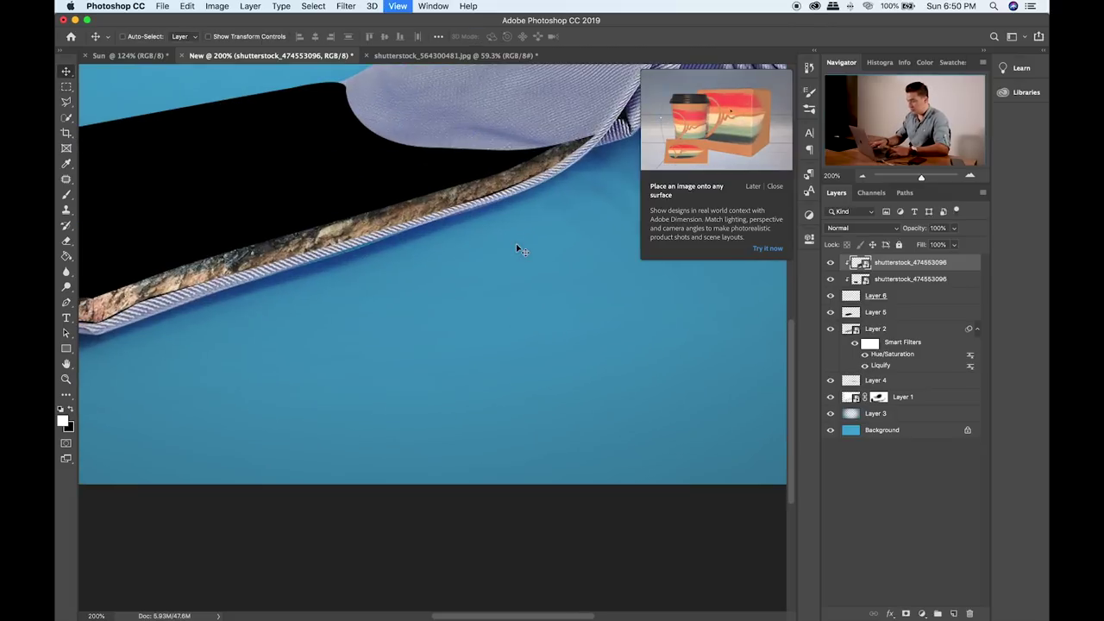
drag(420, 306, 535, 351)
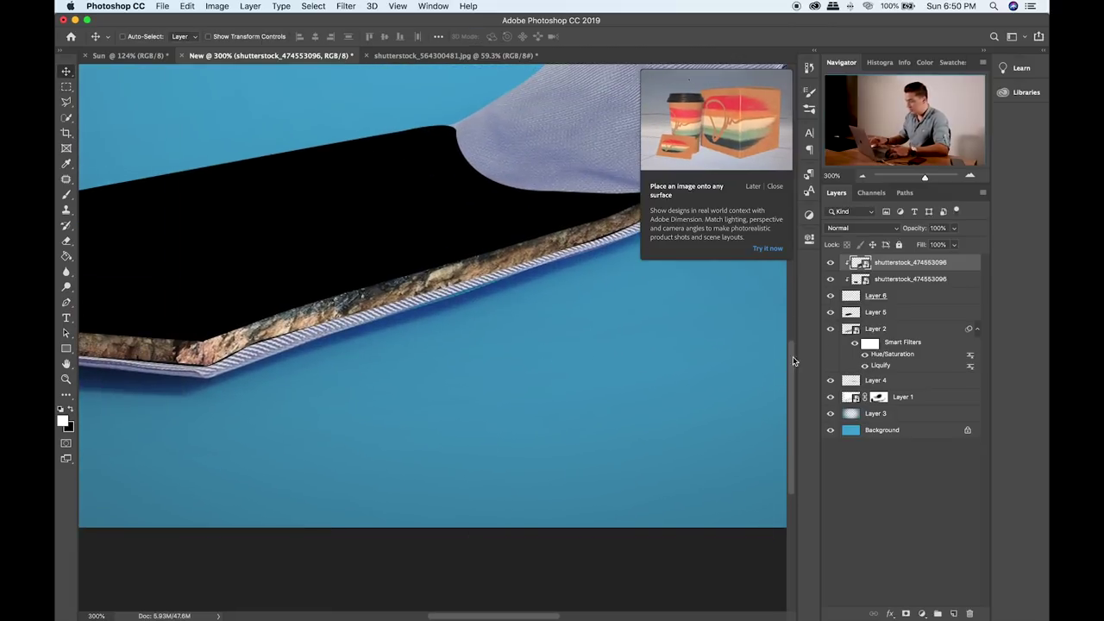
- Toggle Layer 5 and Layer 6 to inspect the soil-textured edges against the tie, and dismiss the feature tip
click(830, 312)
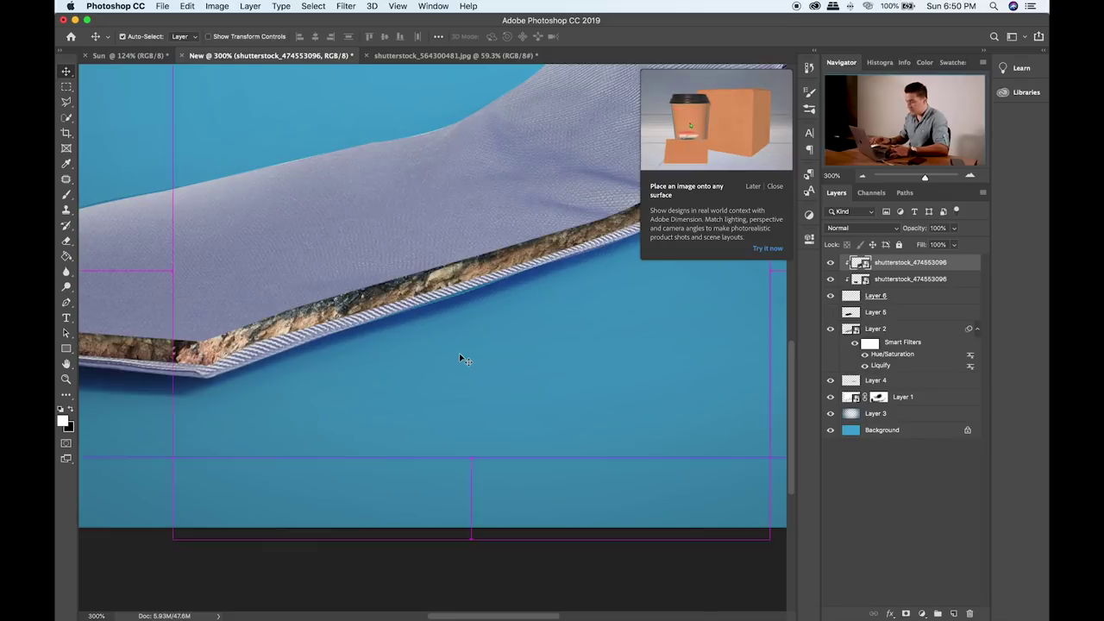
key(ctrl+minus)
scroll(429, 352, left, 2)
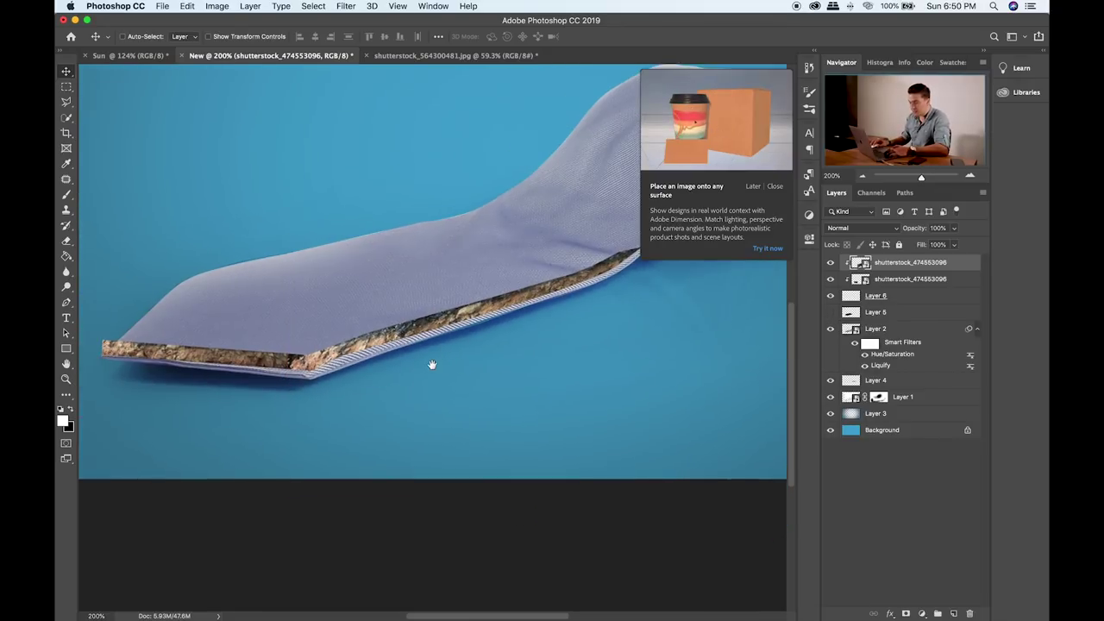
click(829, 296)
click(830, 295)
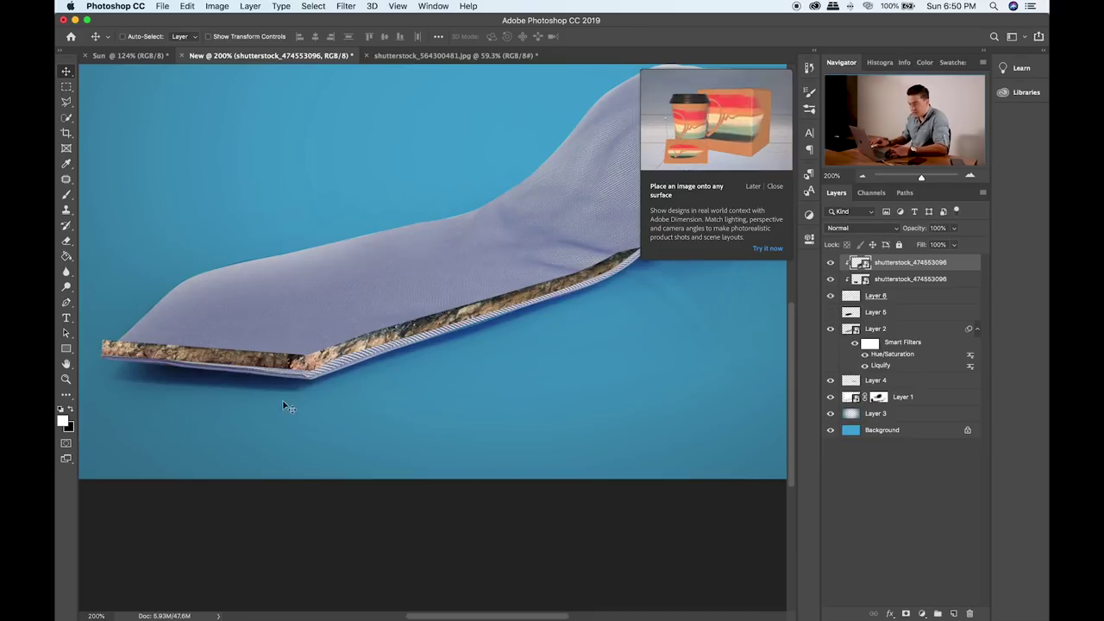
click(829, 312)
scroll(758, 103, left, 3)
scroll(759, 103, up, 1)
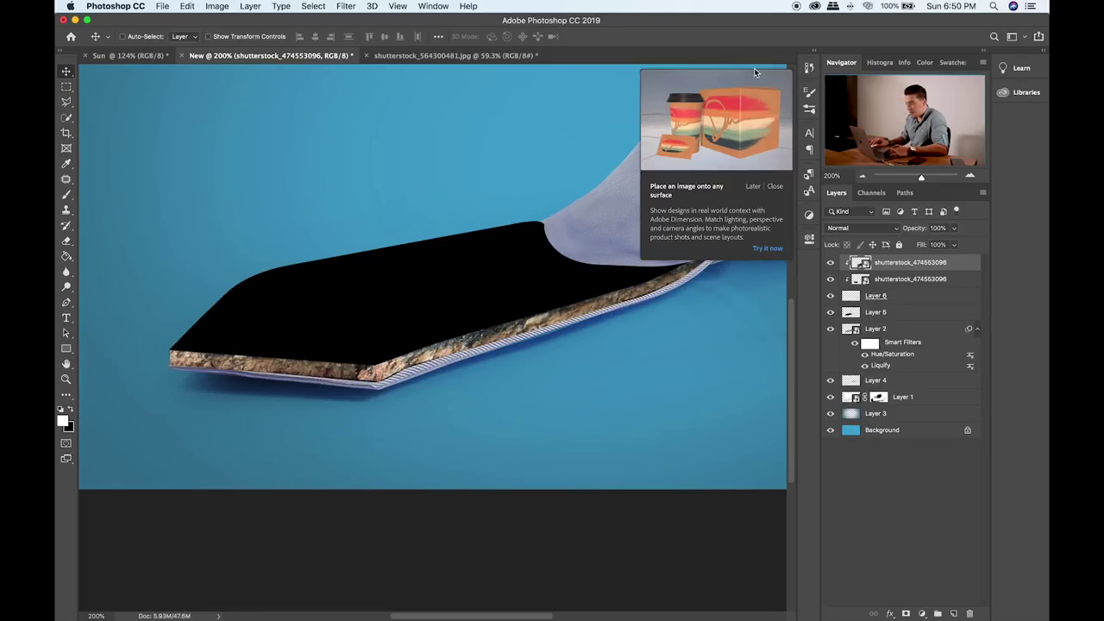
click(774, 186)
scroll(614, 332, up, 2)
scroll(614, 332, left, 1)
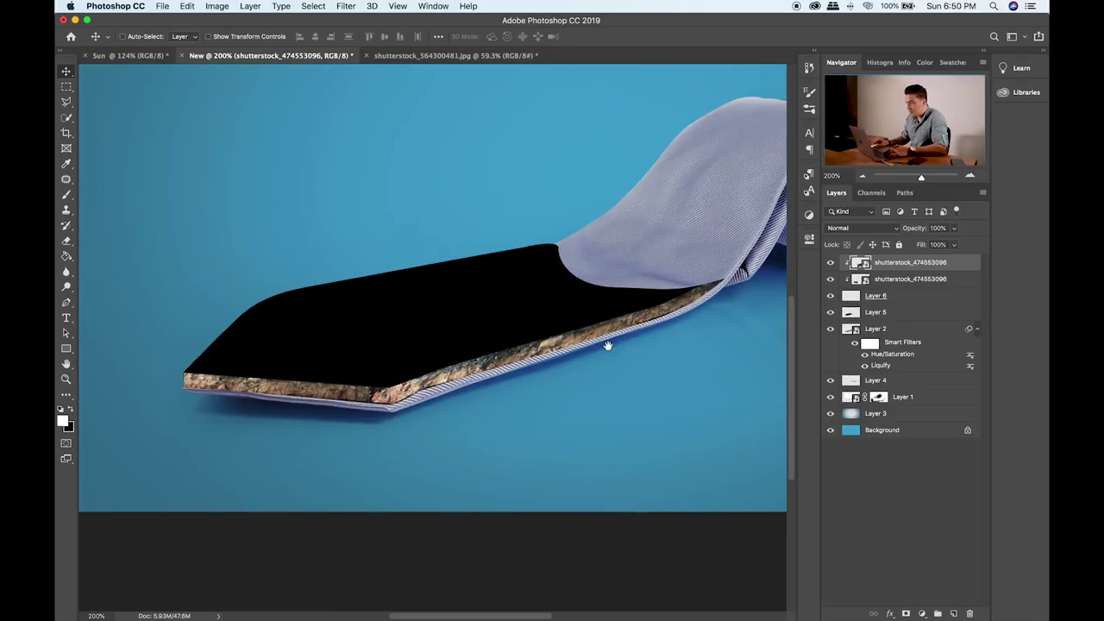
scroll(607, 345, up, 1)
scroll(607, 345, left, 1)
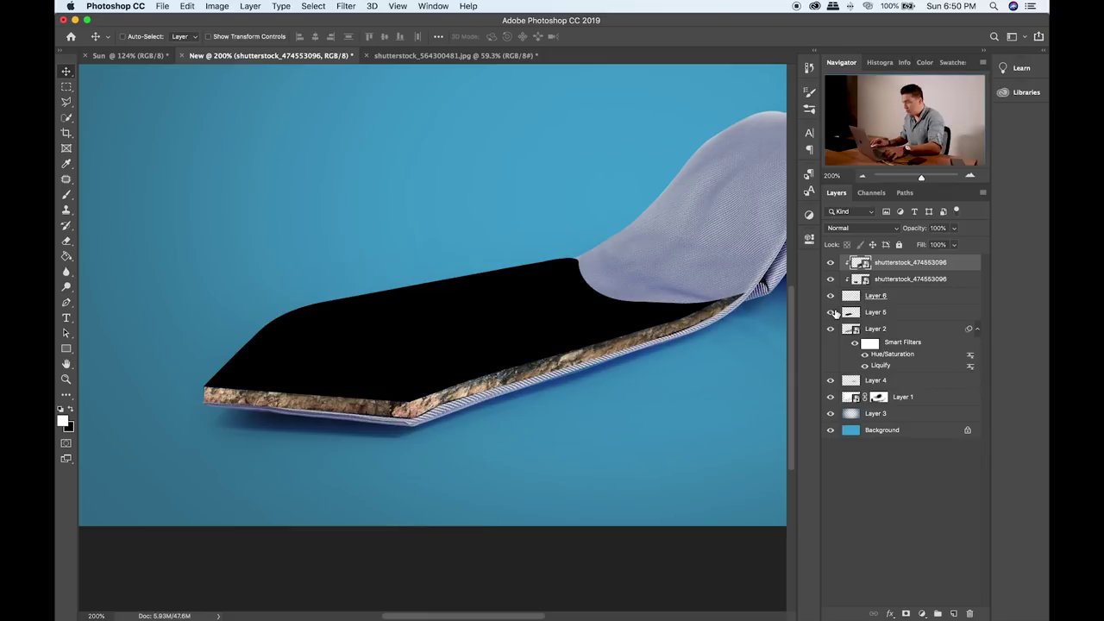
- Try placing the floating island image shutterstock_739169731.jpg in the tie composition, and undo the placement
key(super+Tab)
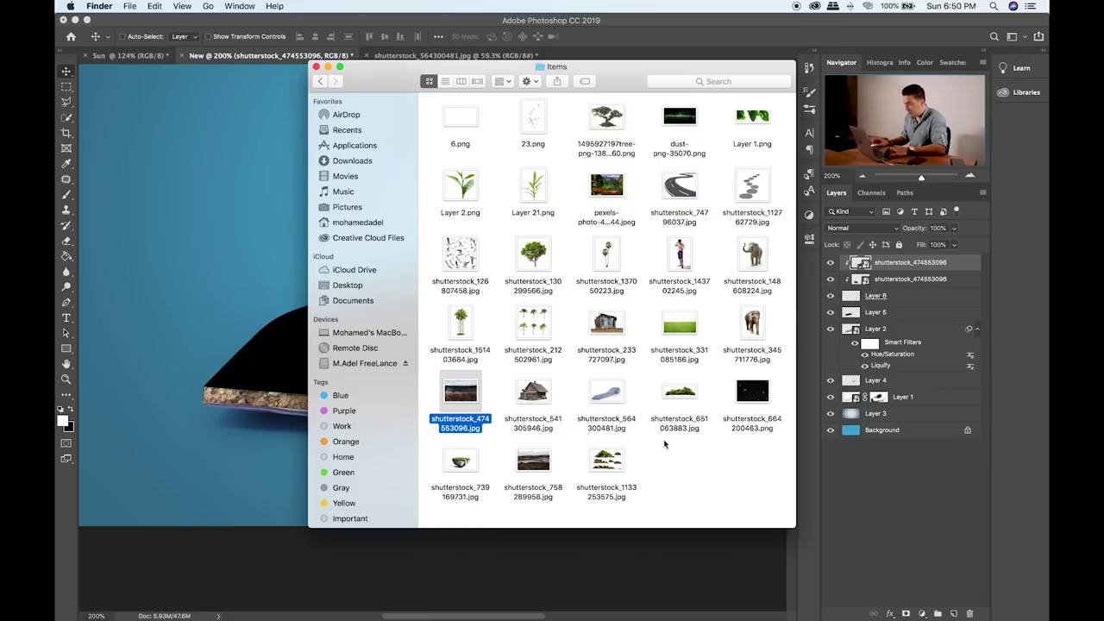
click(460, 464)
drag(460, 463, 249, 290)
key(Return)
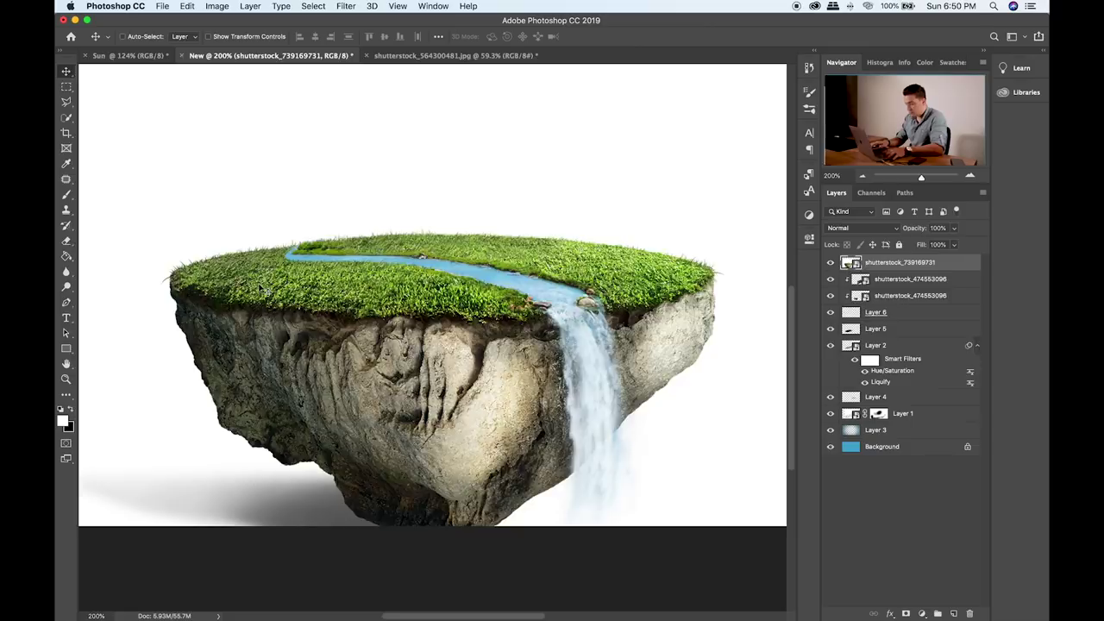
key(super+z)
- Open shutterstock_739169731.jpg from the Items folder as its own document and fit it to the view
key(super+Tab)
drag(466, 459, 522, 130)
key(ctrl+Up)
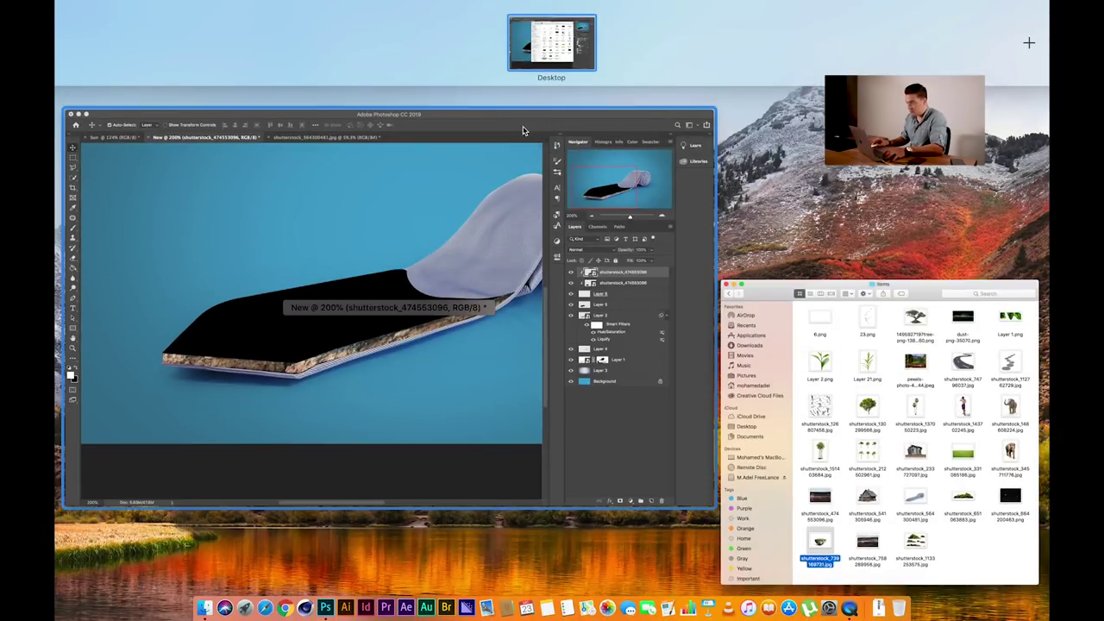
click(522, 130)
key(super+Tab)
drag(478, 442, 656, 37)
drag(457, 490, 565, 60)
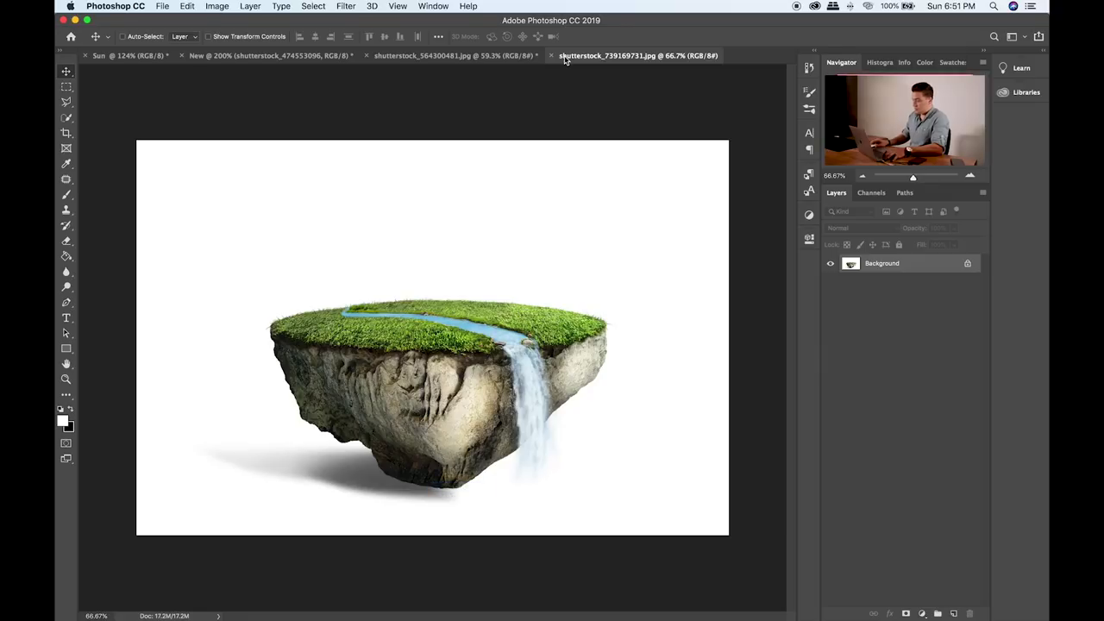
key(super+0)
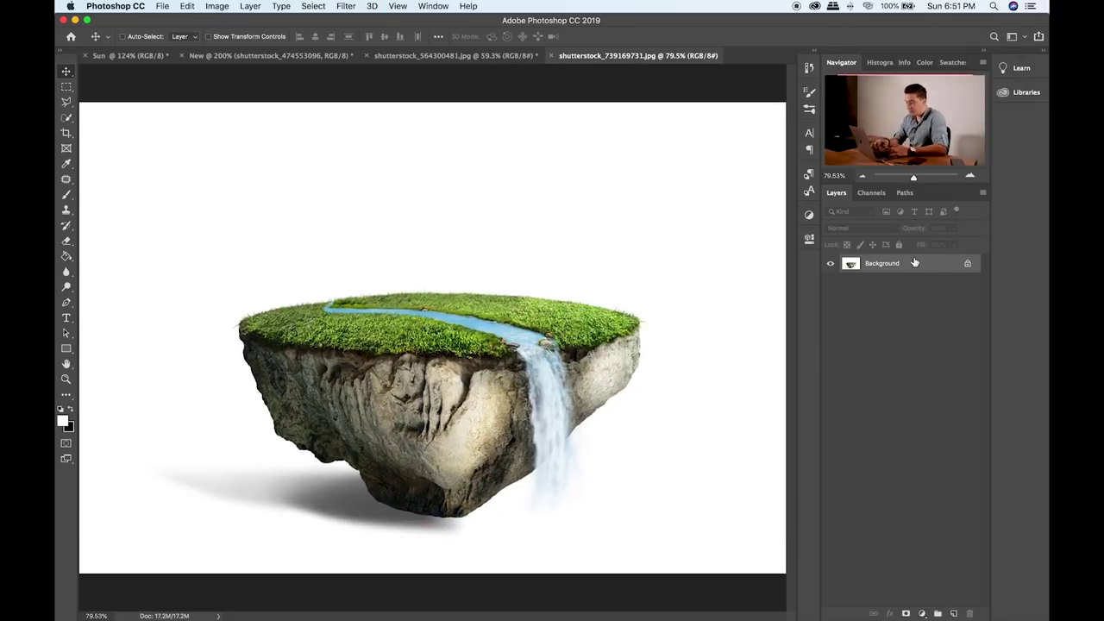
- Duplicate the Background layer, desaturate the copy, and darken its shadows using Levels with a black input of 48
key(super+j)
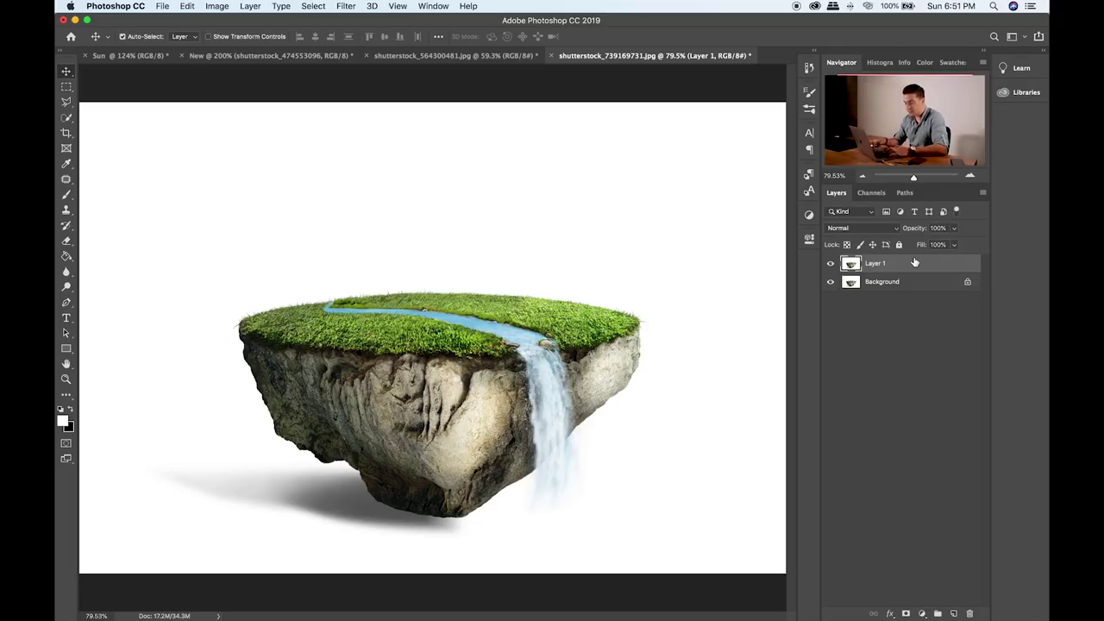
key(super+shift+u)
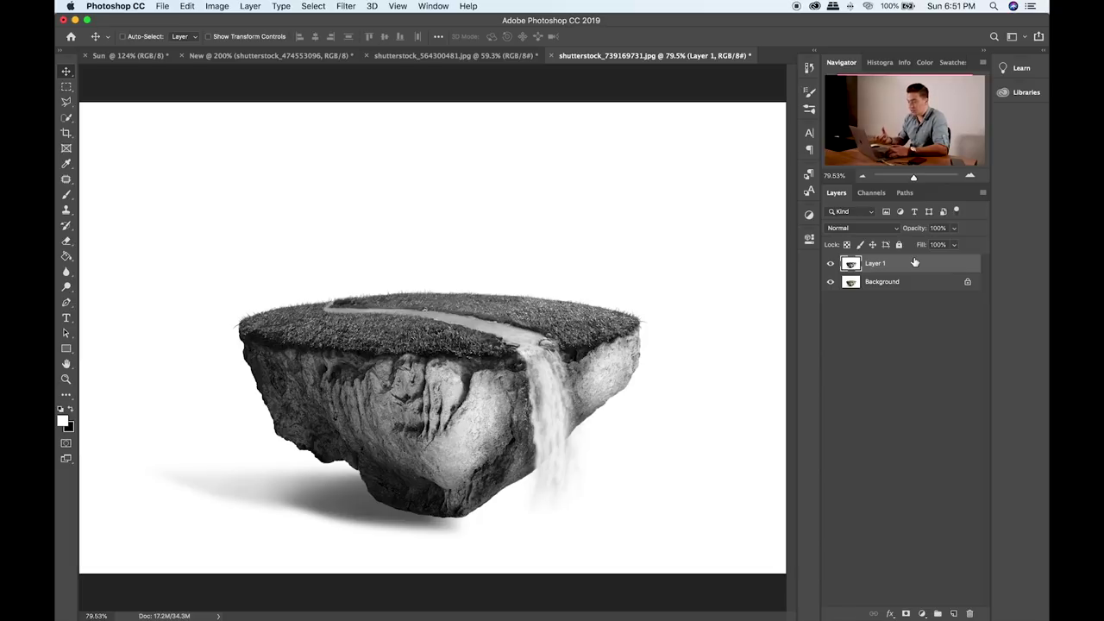
key(super+l)
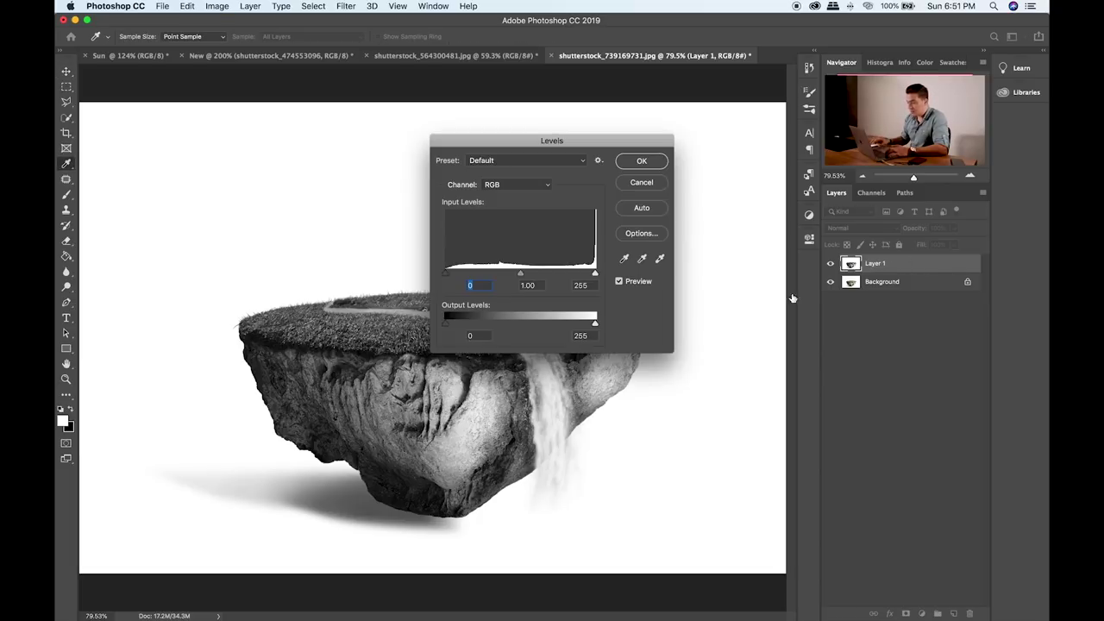
drag(445, 274, 464, 278)
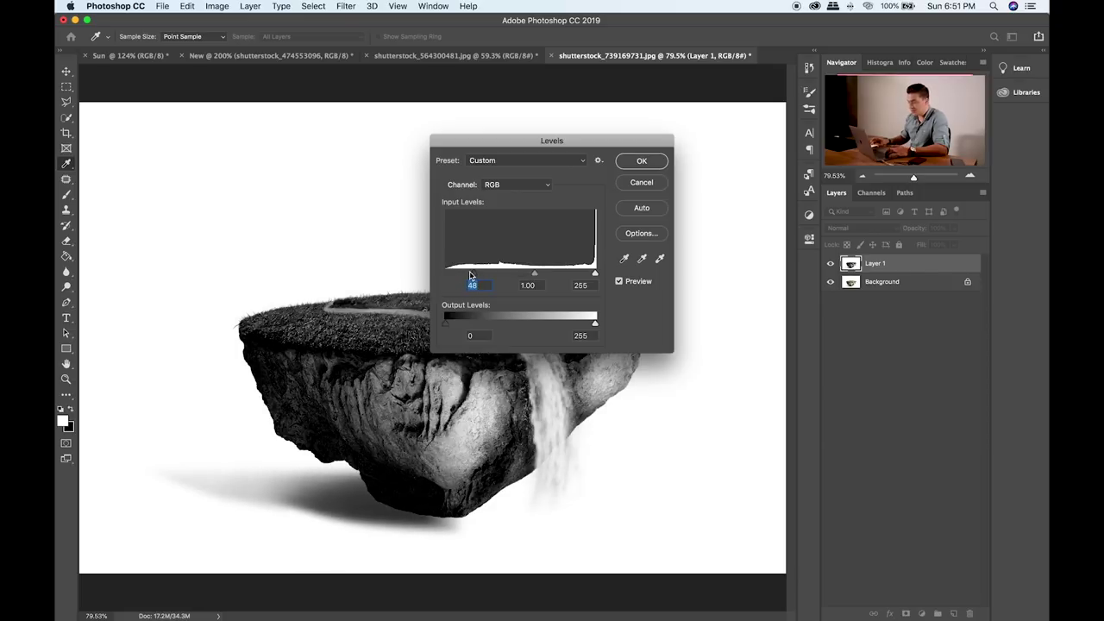
click(649, 164)
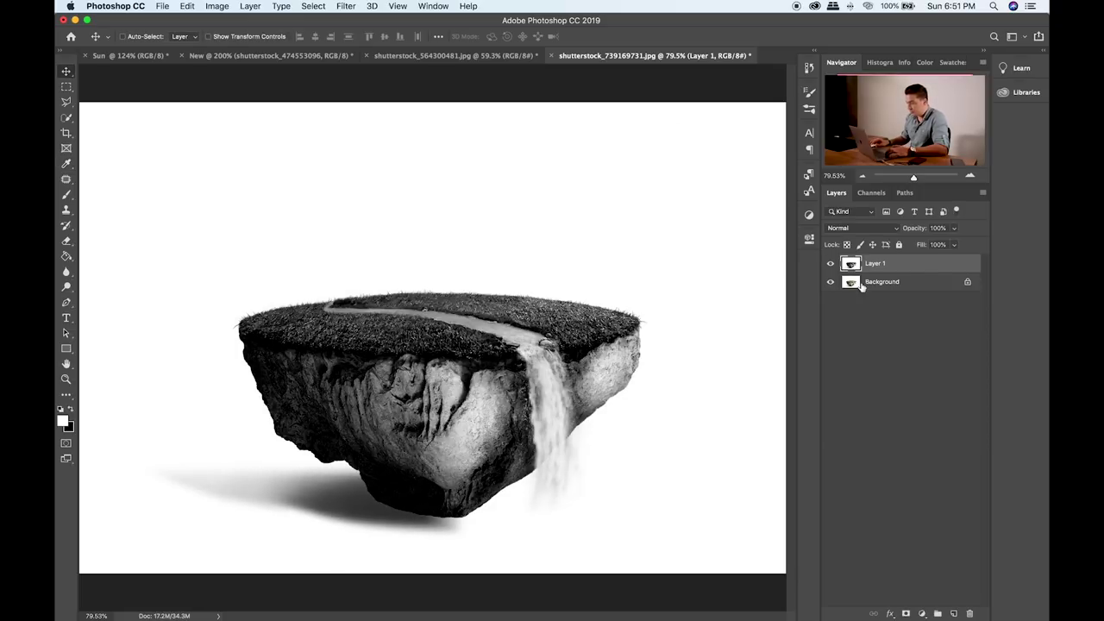
- Select the white backdrop of Layer 1 using Color Range on sampled colors with a fuzziness of 100
click(311, 7)
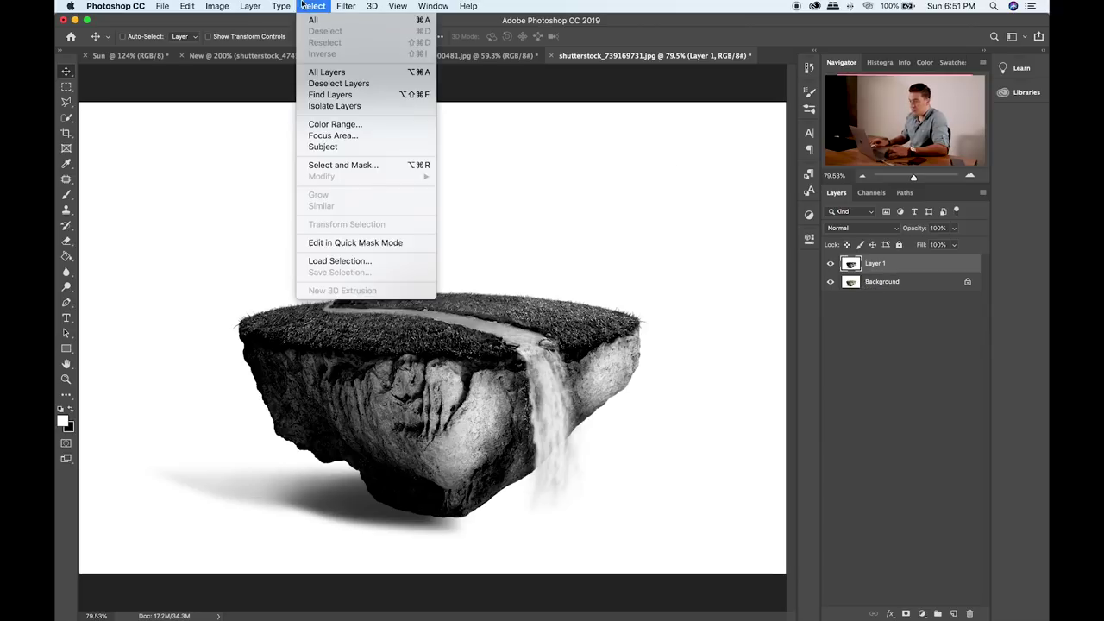
click(332, 124)
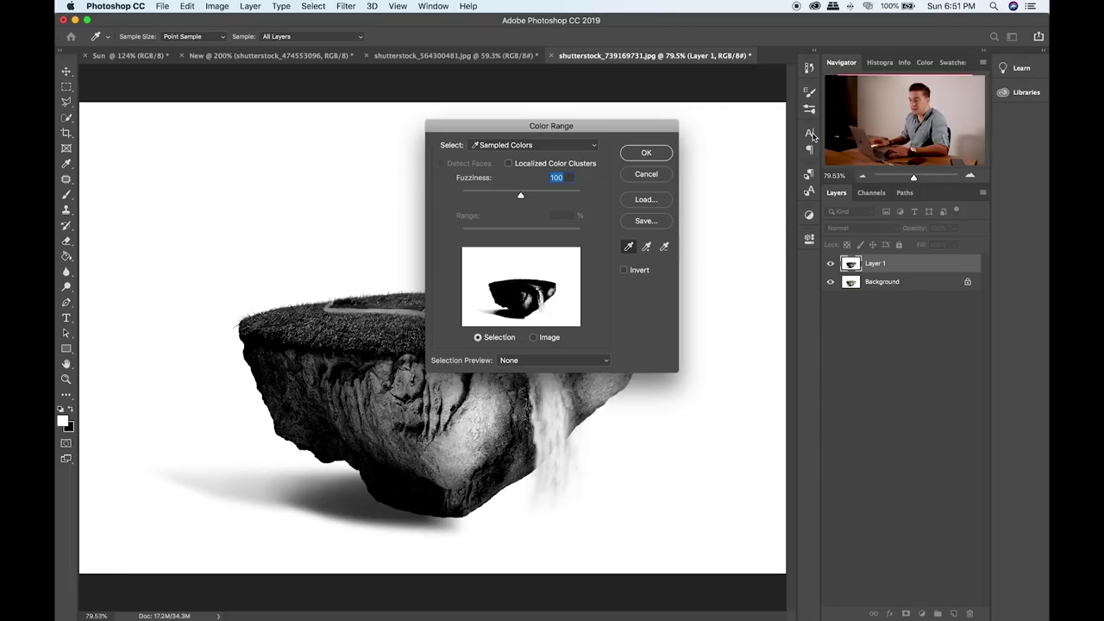
click(645, 155)
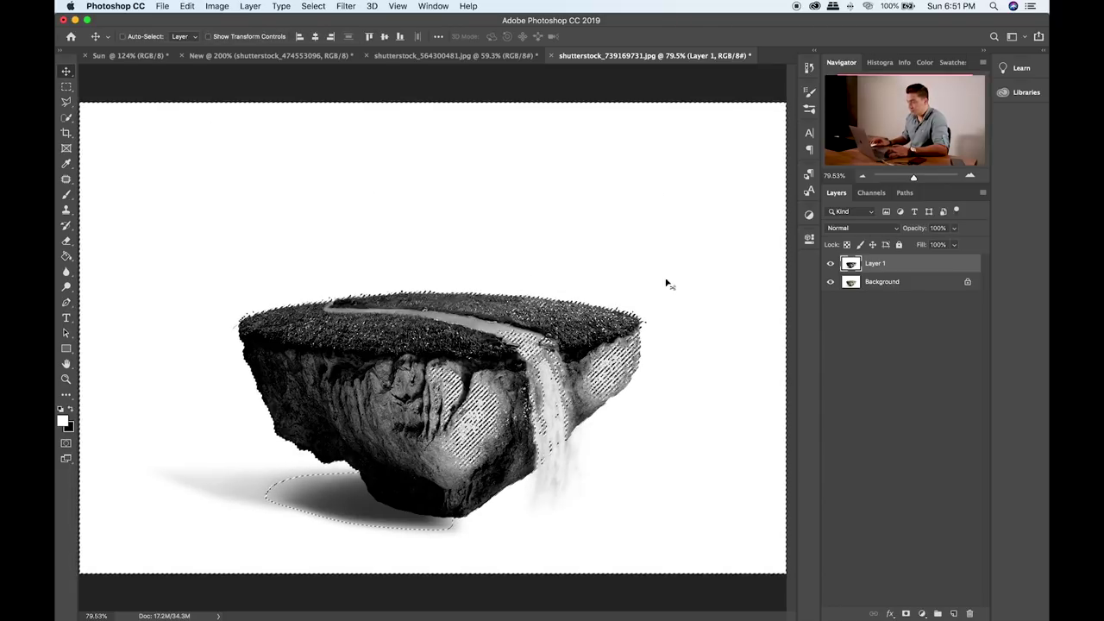
key(super+plus)
drag(574, 320, 616, 289)
key(super+minus)
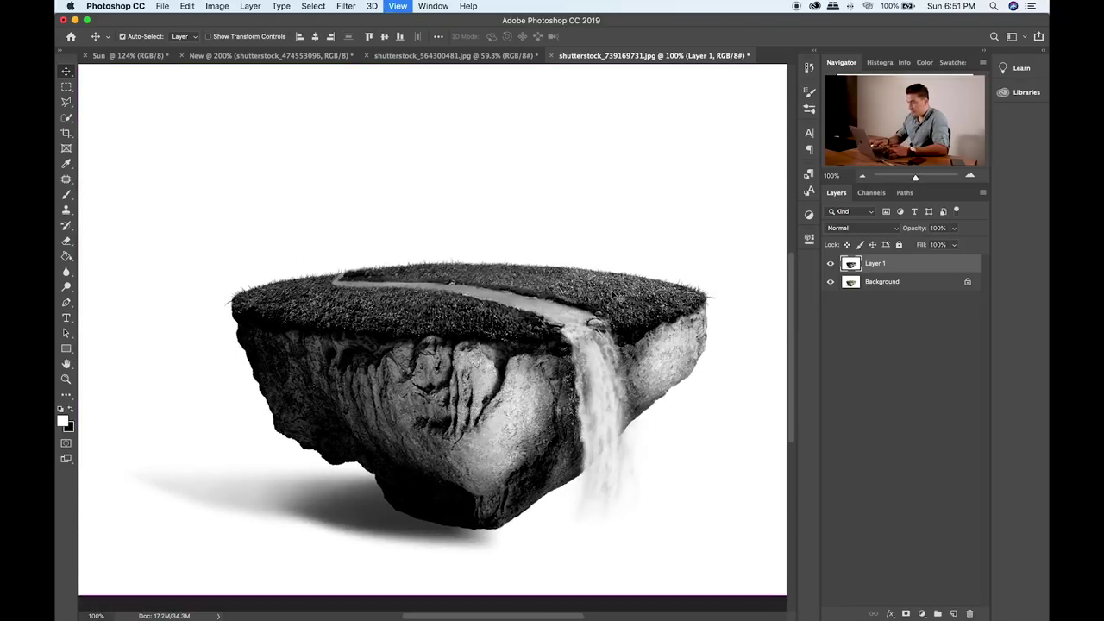
- Subtract the bright rock and waterfall patches inside the island from the selection using the Quick Selection tool at size 80
click(66, 117)
key(bracketright)
key(bracketright)
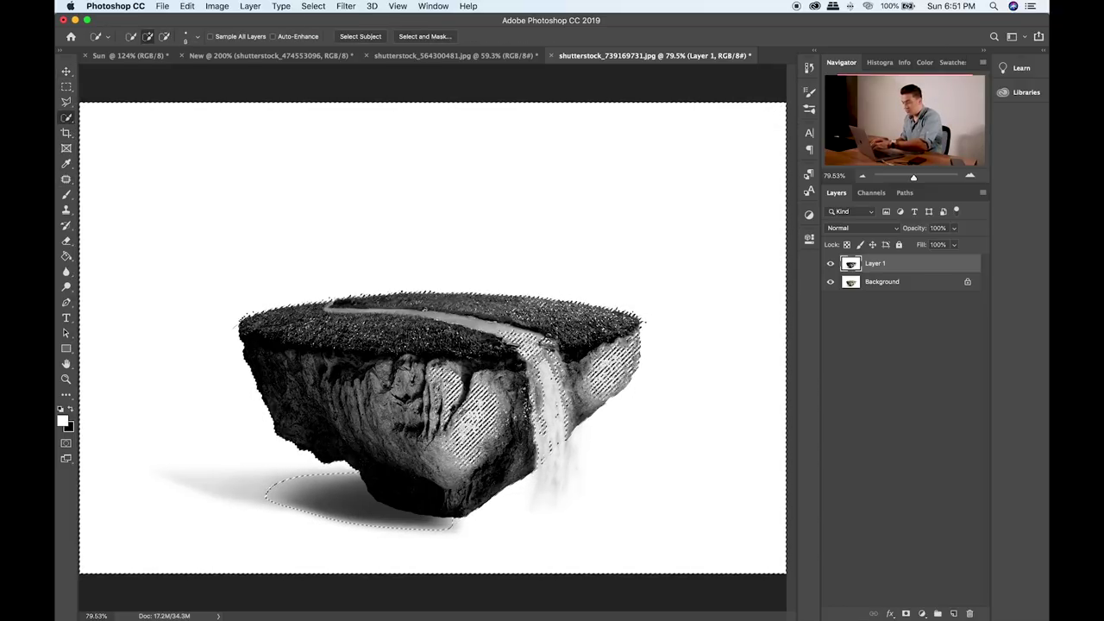
key(bracketright)
key(bracketright)
key(bracketright)
key(bracketright)
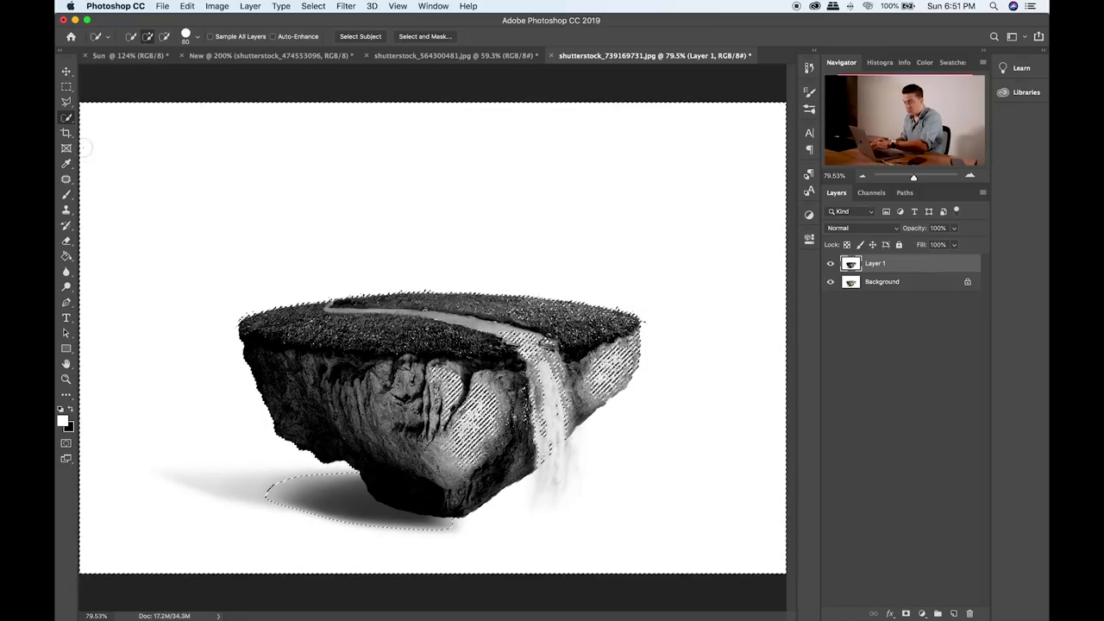
right_click(67, 118)
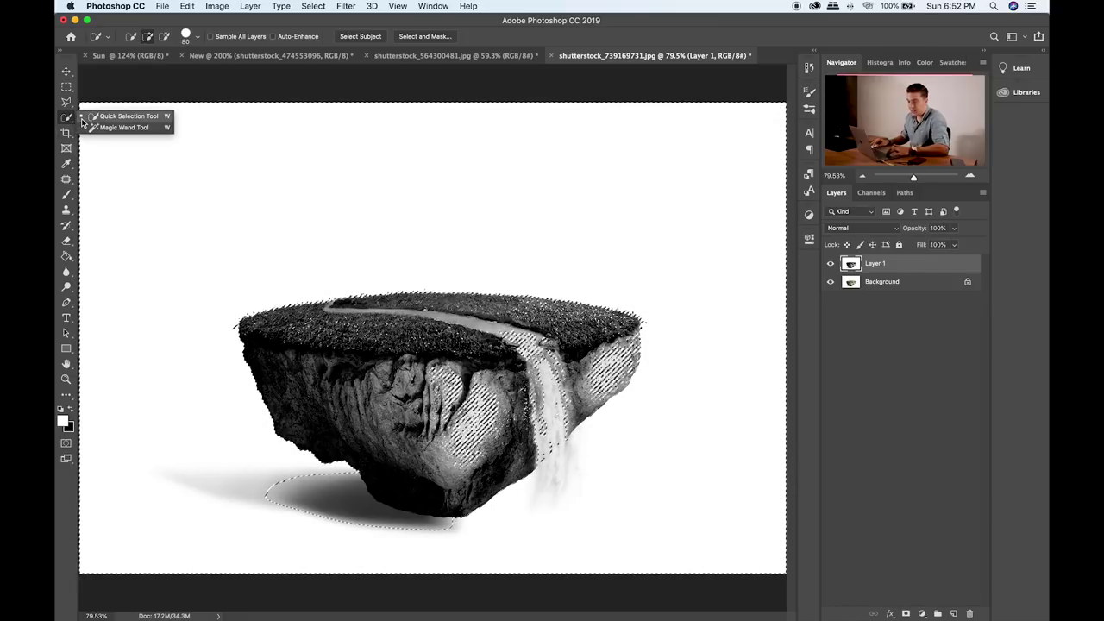
click(90, 117)
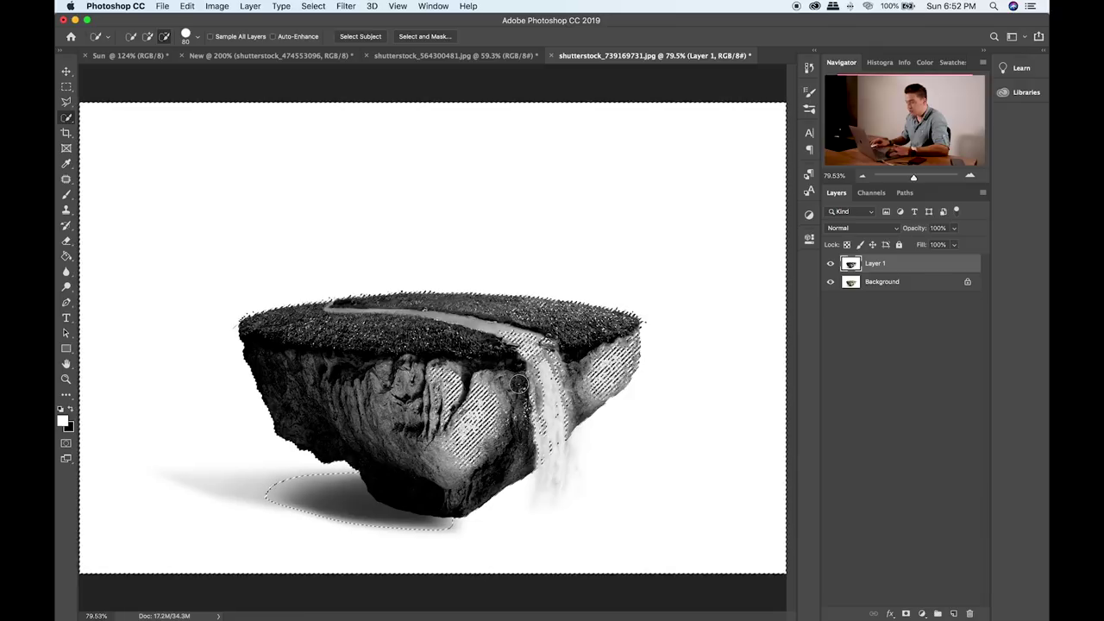
click(477, 379)
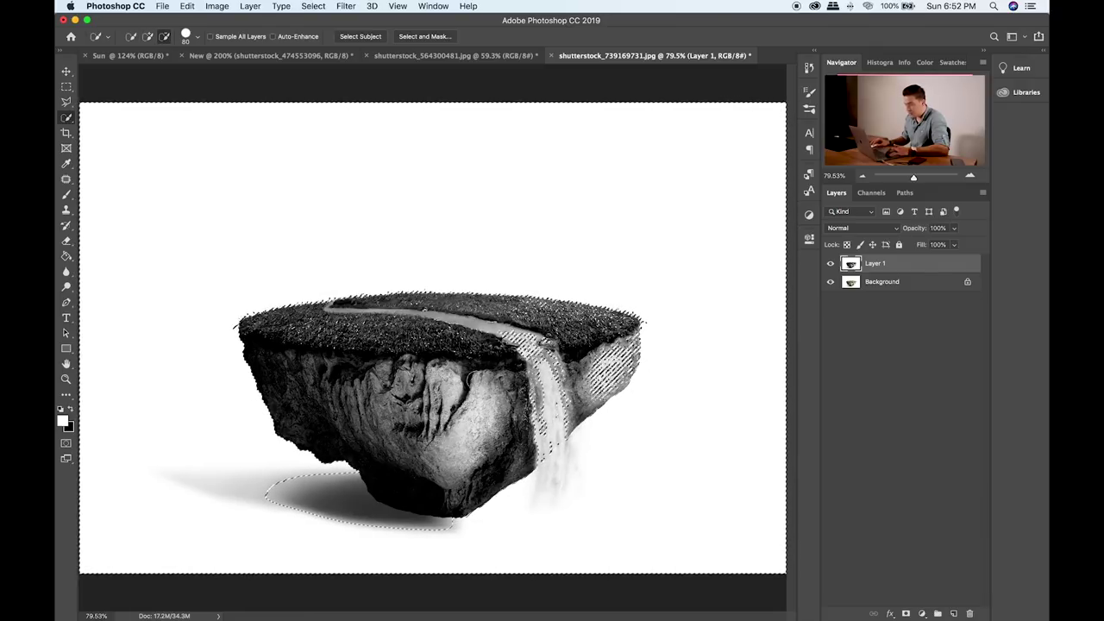
click(521, 360)
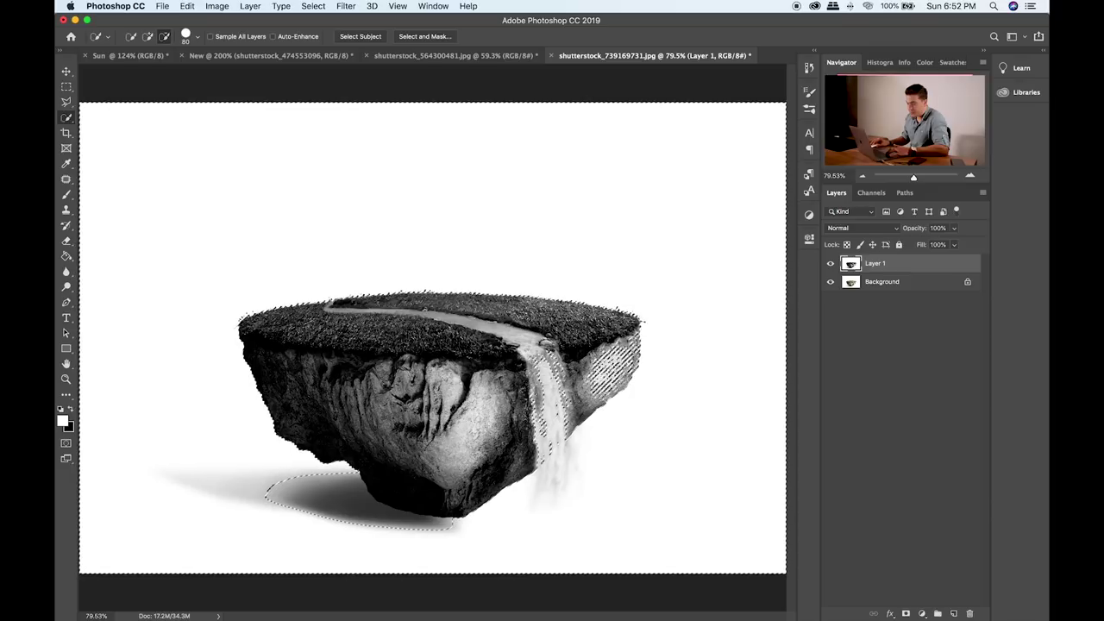
mouse_move(579, 369)
mouse_down()
mouse_move(528, 397)
mouse_move(540, 440)
mouse_move(521, 435)
mouse_move(524, 453)
mouse_up()
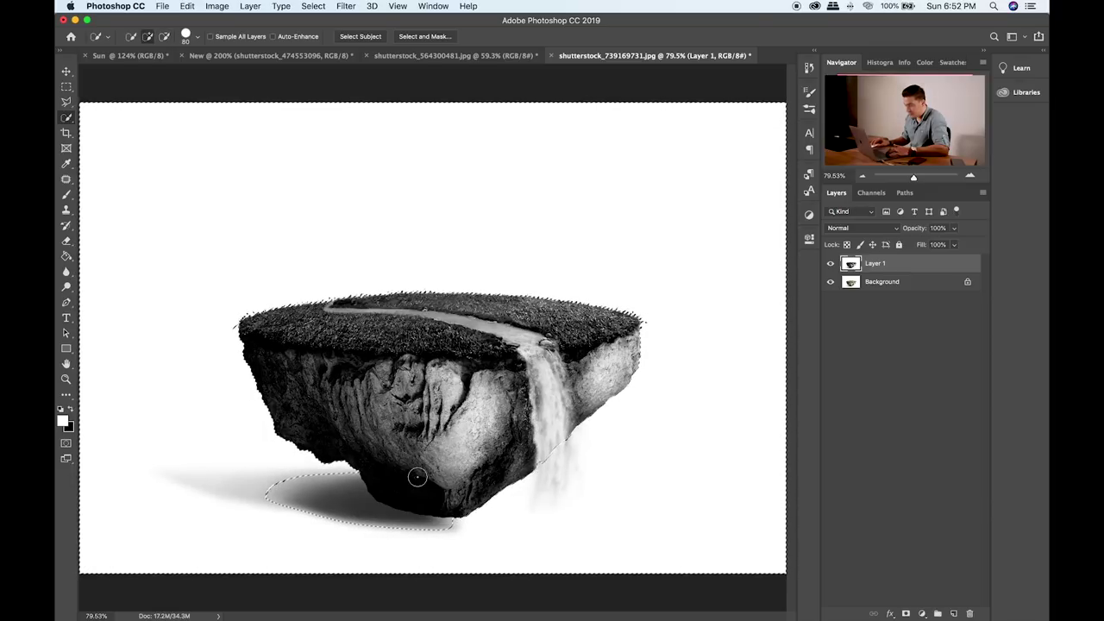
- Add the dark ground shadow beneath the island to the backdrop selection, following the rock's lower edge
key(super+plus)
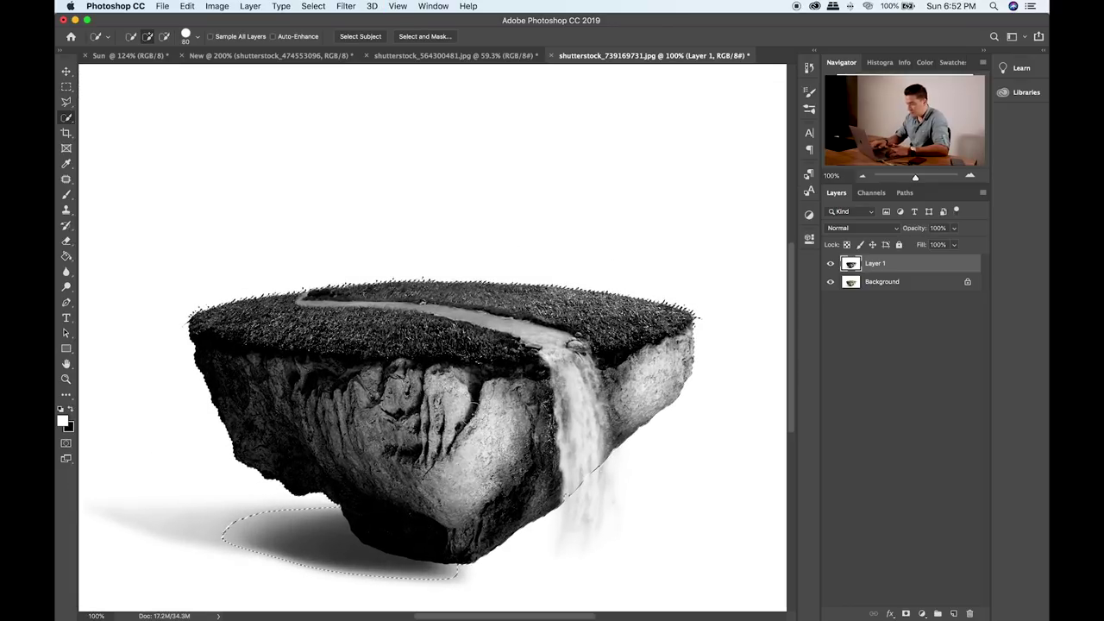
drag(495, 380, 526, 267)
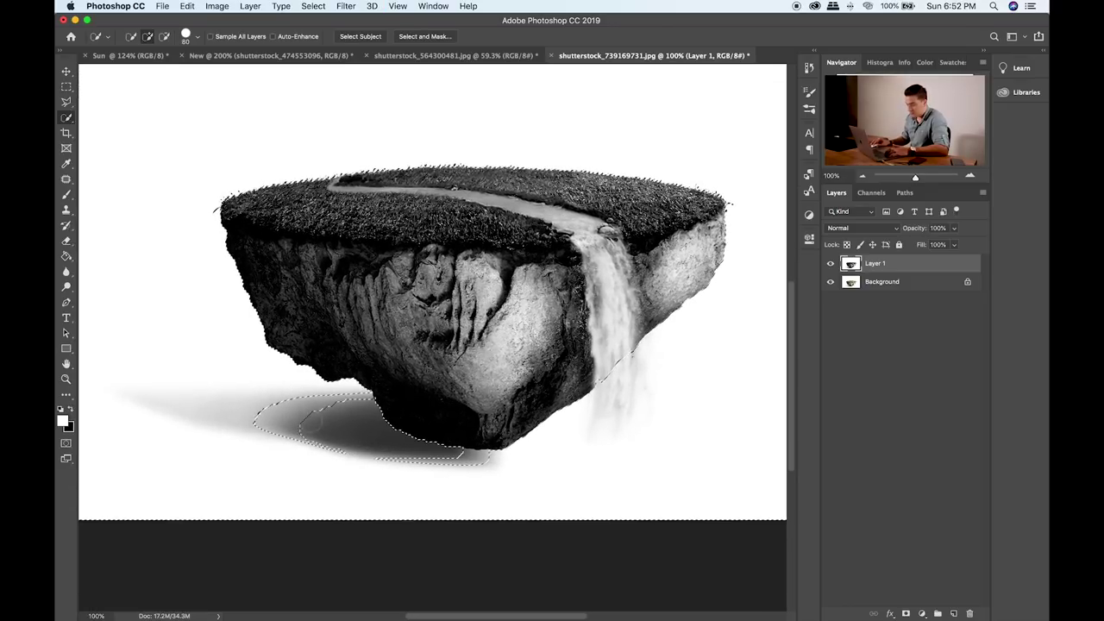
alt+click(360, 446)
drag(360, 448, 456, 478)
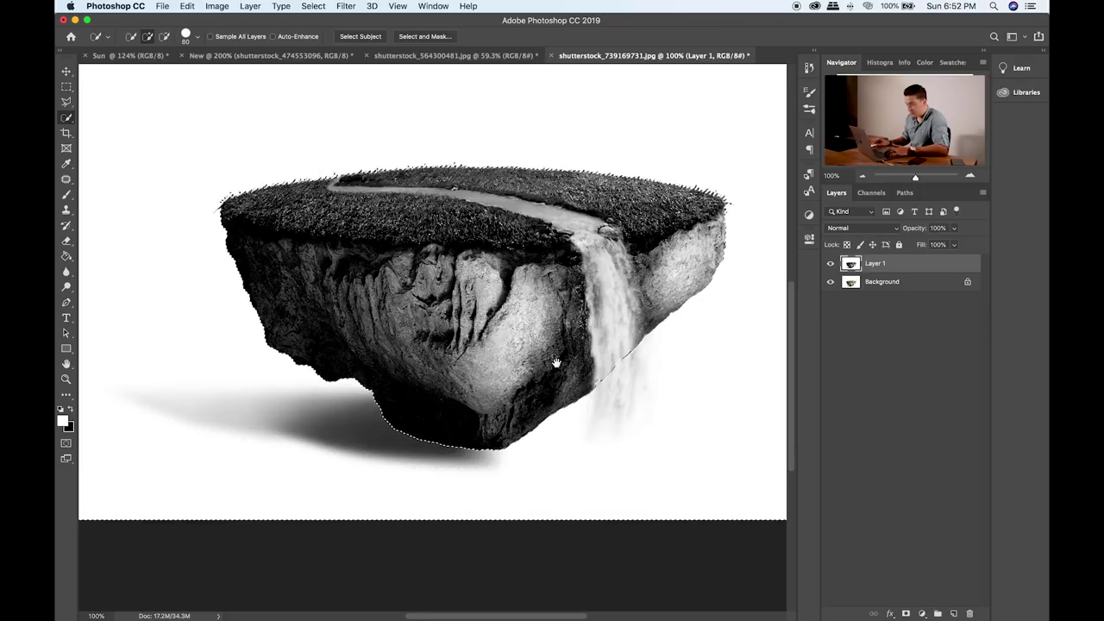
drag(584, 360, 504, 350)
scroll(349, 220, up, 2)
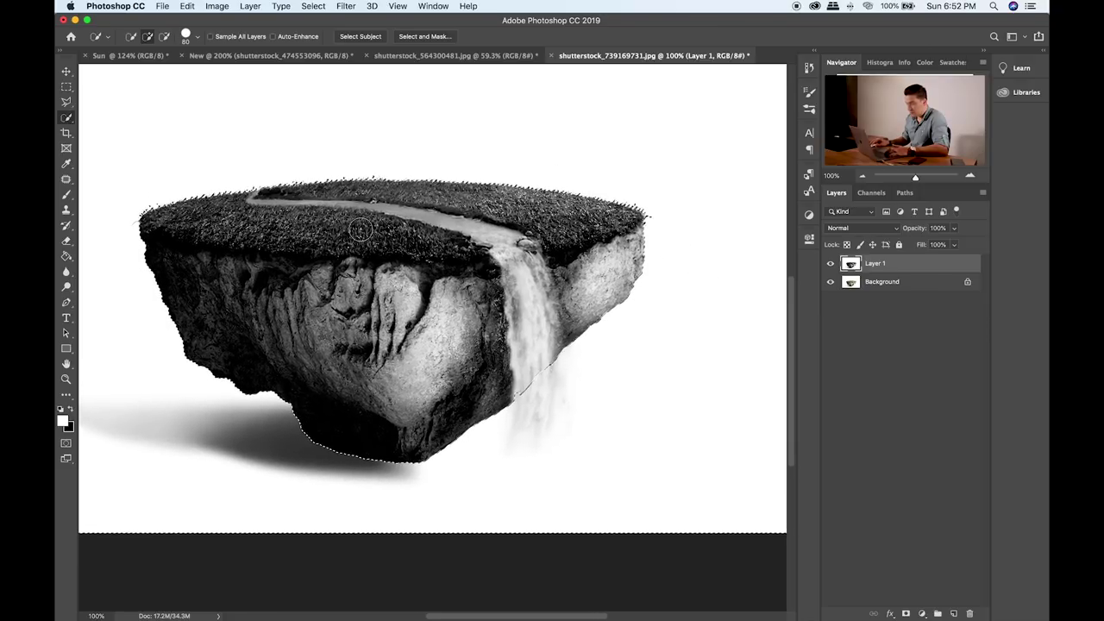
key(super+0)
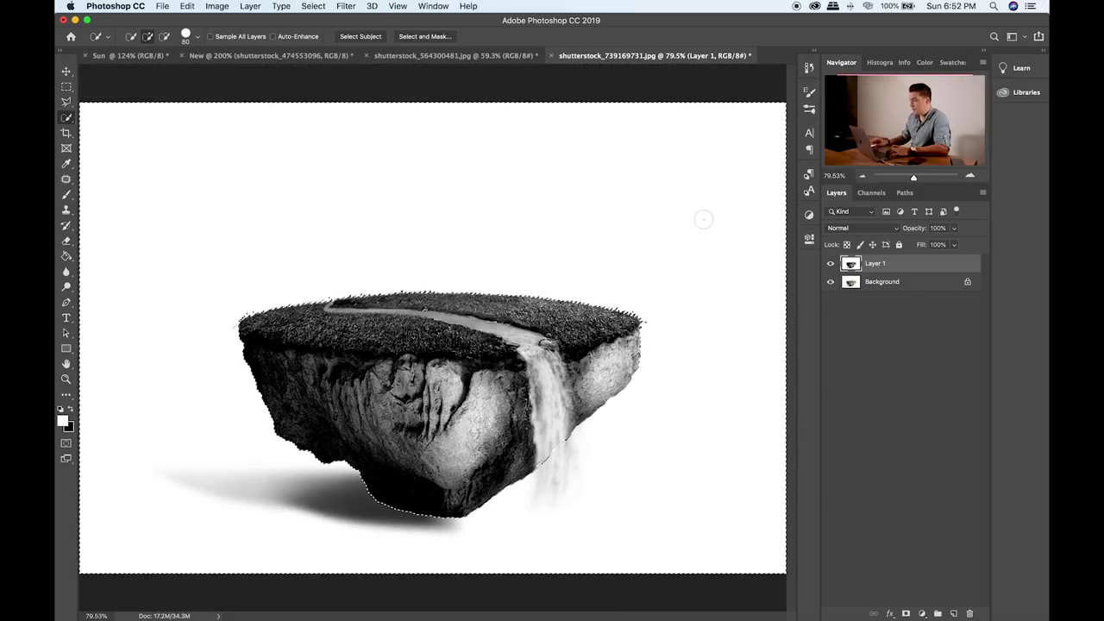
- Invert the selection, copy the colour island from the Background to a new layer, and hide Layer 1 and the Background
click(893, 283)
key(super+shift+d)
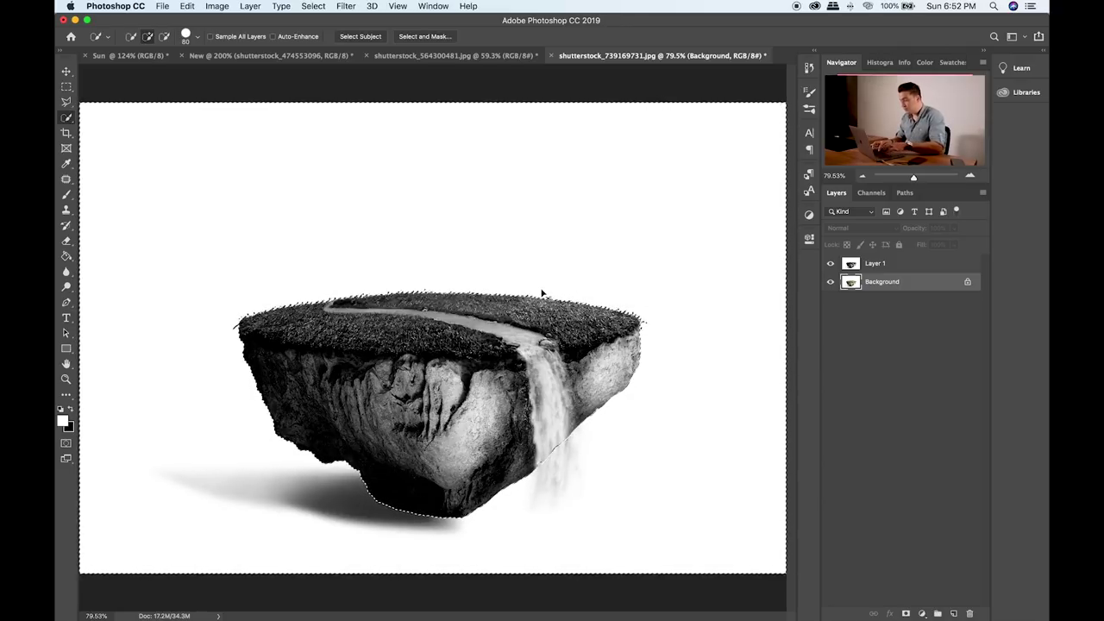
key(super+shift+i)
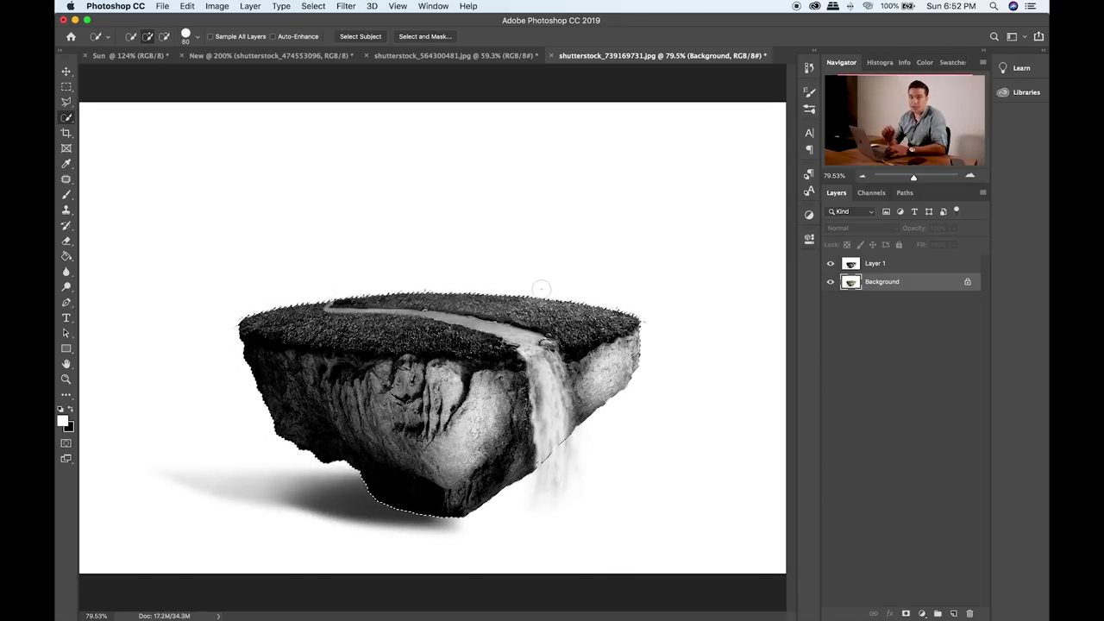
key(super+j)
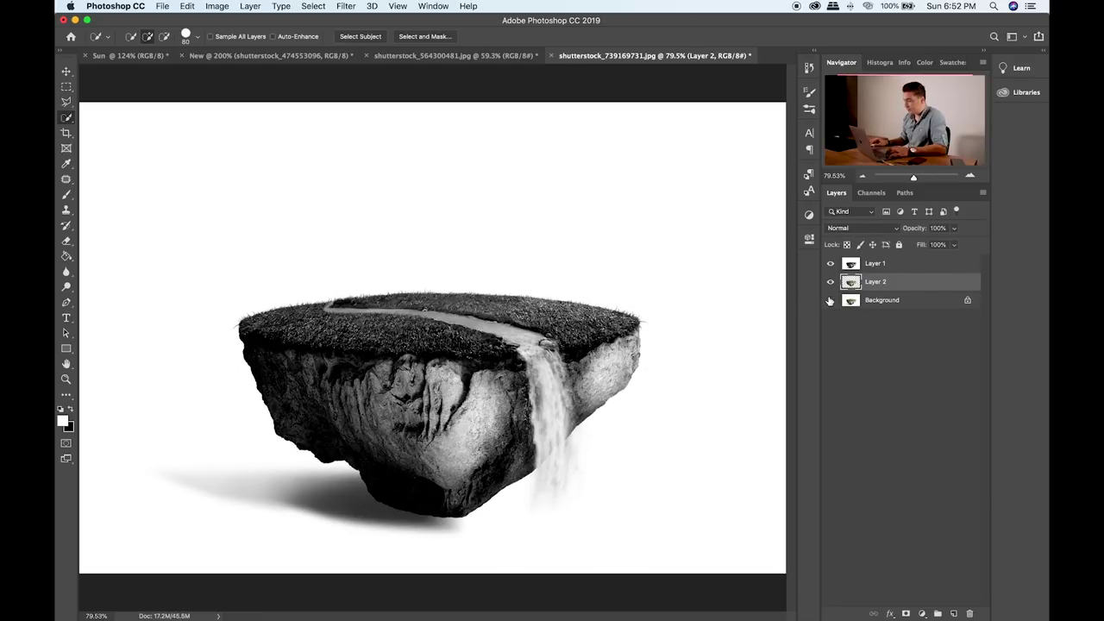
click(830, 300)
click(830, 263)
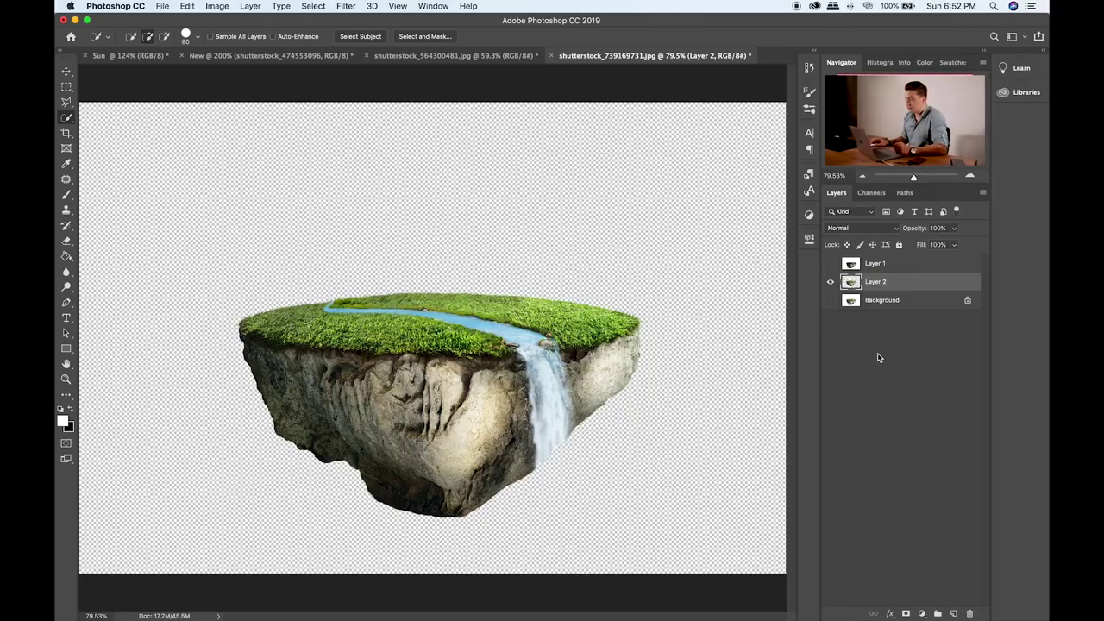
- Convert the cut-out island on Layer 2 to a smart object
click(66, 88)
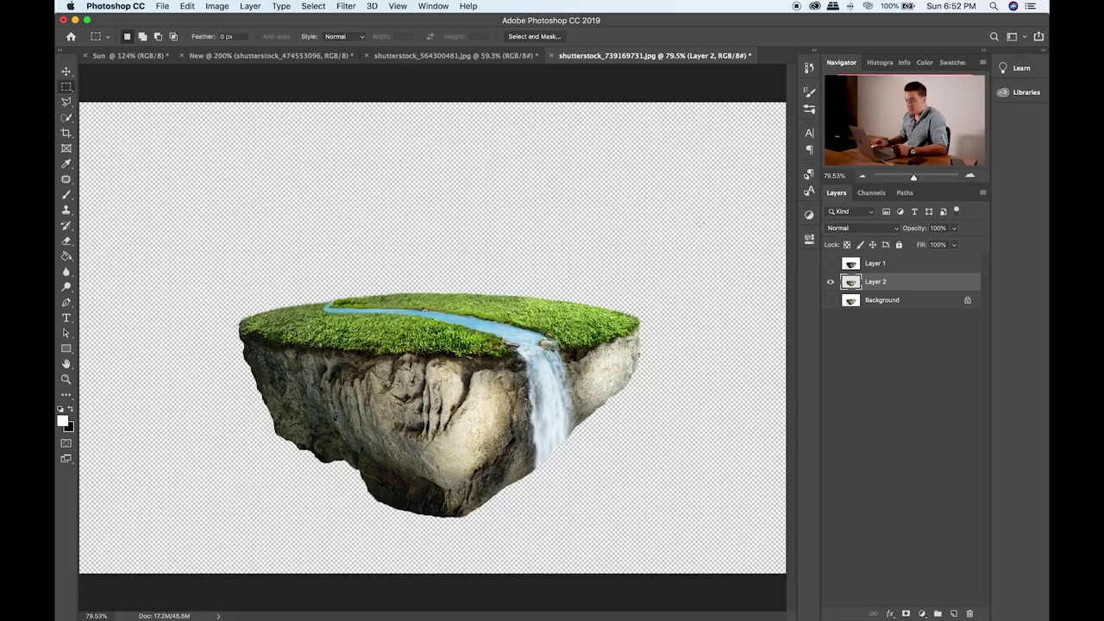
right_click(930, 283)
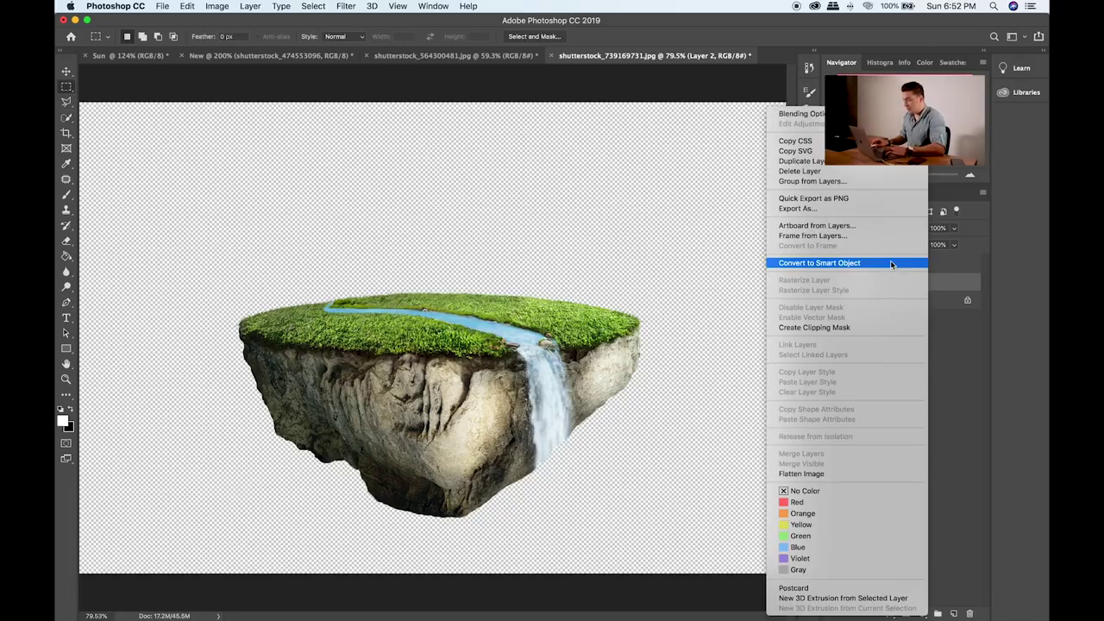
click(891, 263)
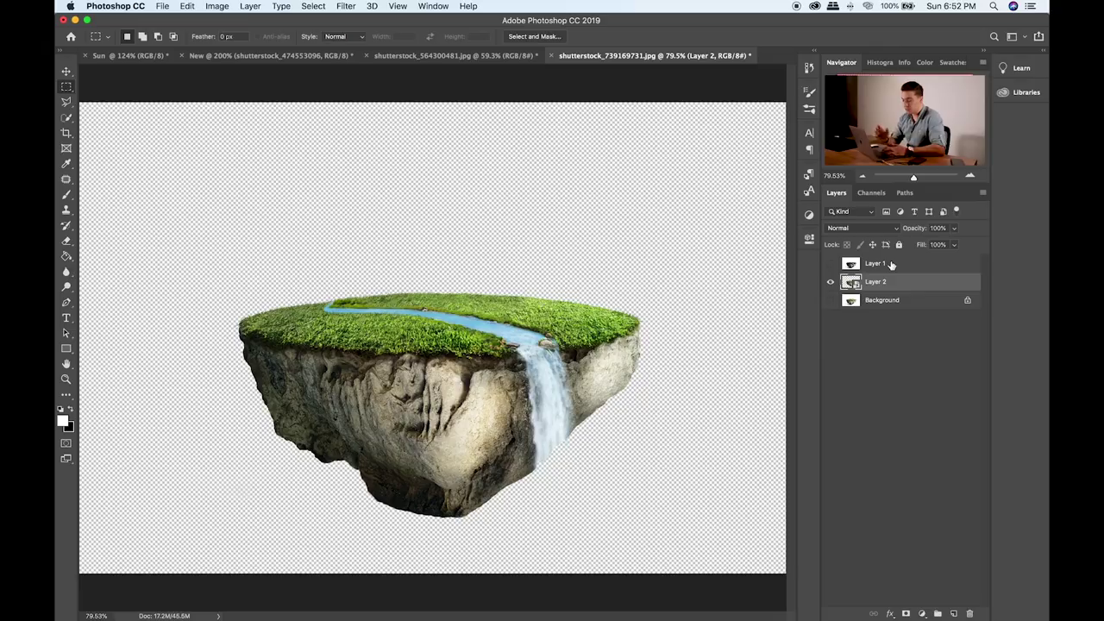
- Bring the cut-out island into the New tie composition and scale it down to about 20%
key(v)
drag(662, 291, 543, 368)
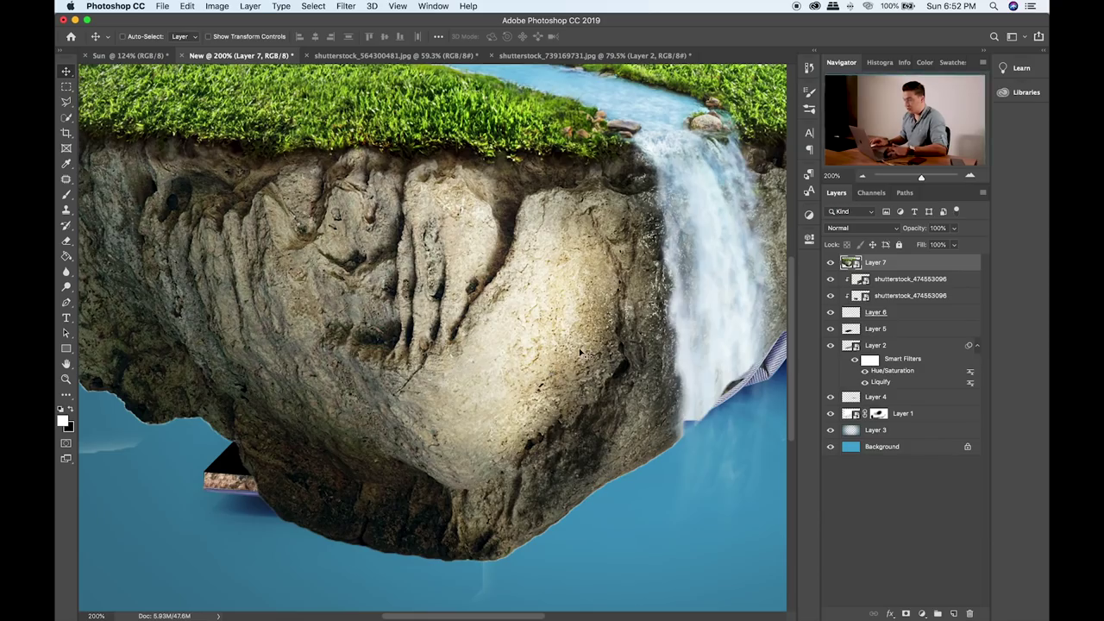
key(ctrl+t)
key(ctrl+0)
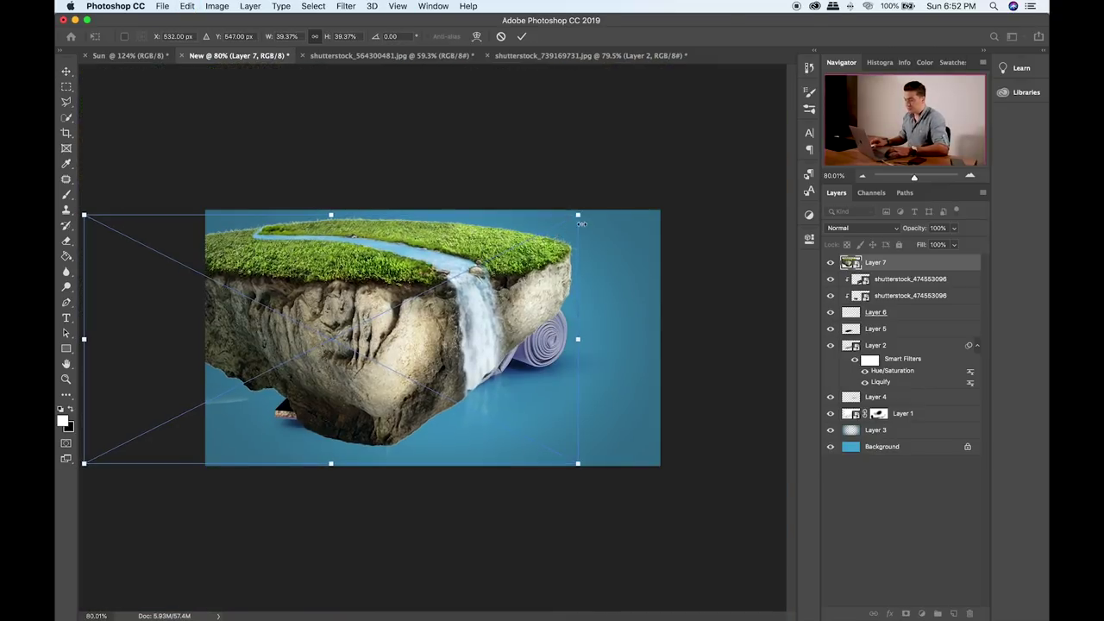
drag(578, 214, 687, 35)
key(Return)
- Move the island's Layer 7 below Layer 6 and clip it to Layer 5 on the tie's top surface
key(ctrl+1)
key(super+plus)
drag(910, 259, 905, 321)
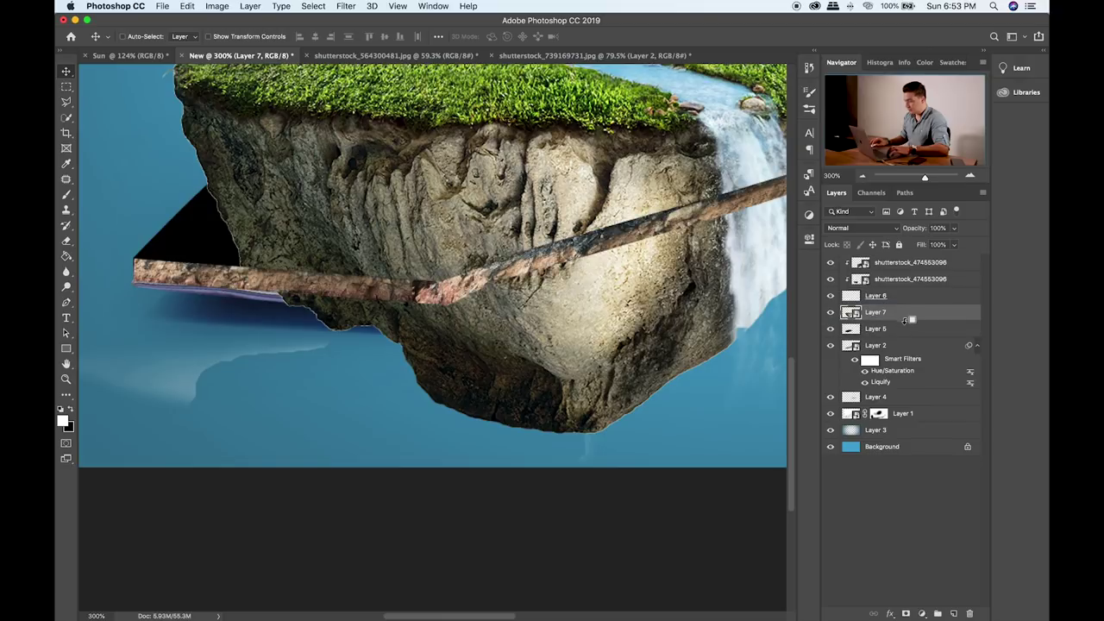
drag(611, 205, 557, 317)
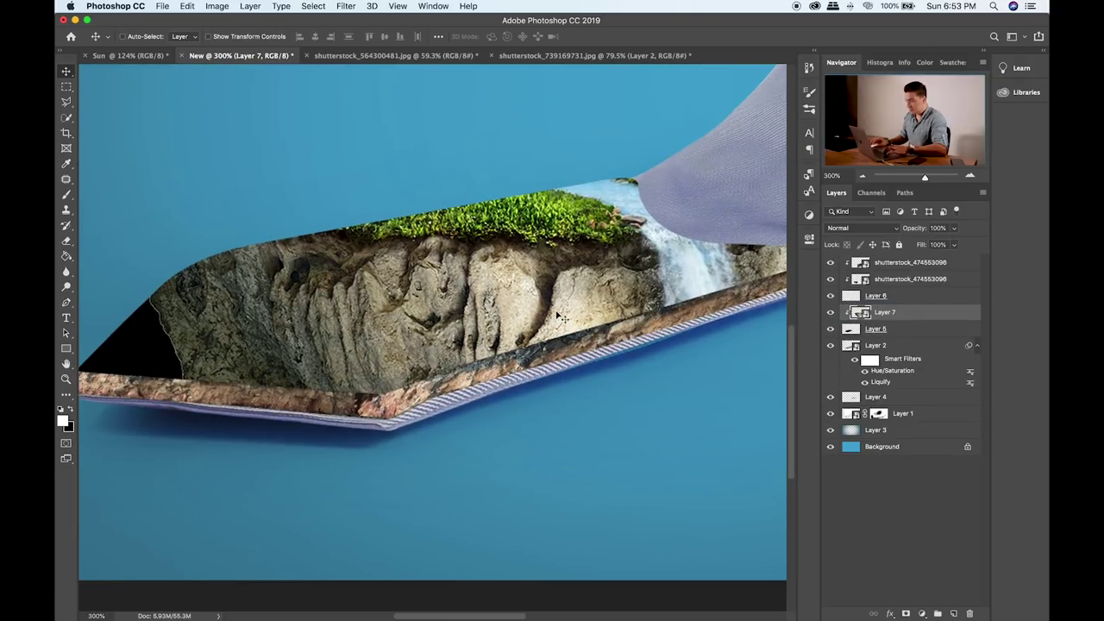
- Scale and reposition the Layer 7 island so its grass and stream fill the tip of the tie
key(super+minus)
key(ctrl+minus)
key(ctrl+t)
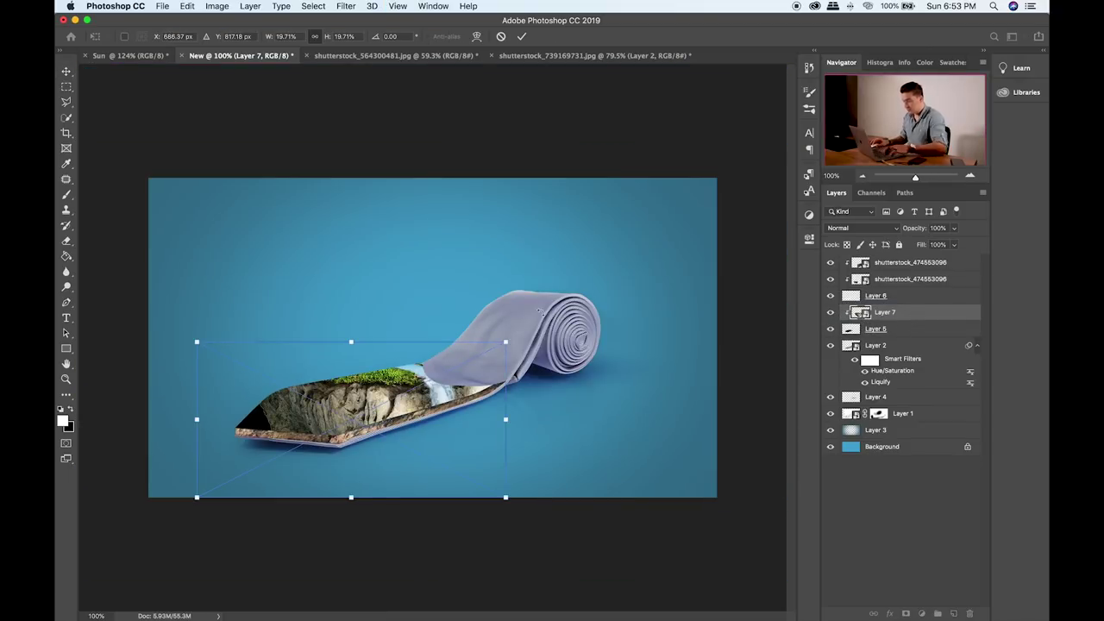
drag(505, 340, 430, 380)
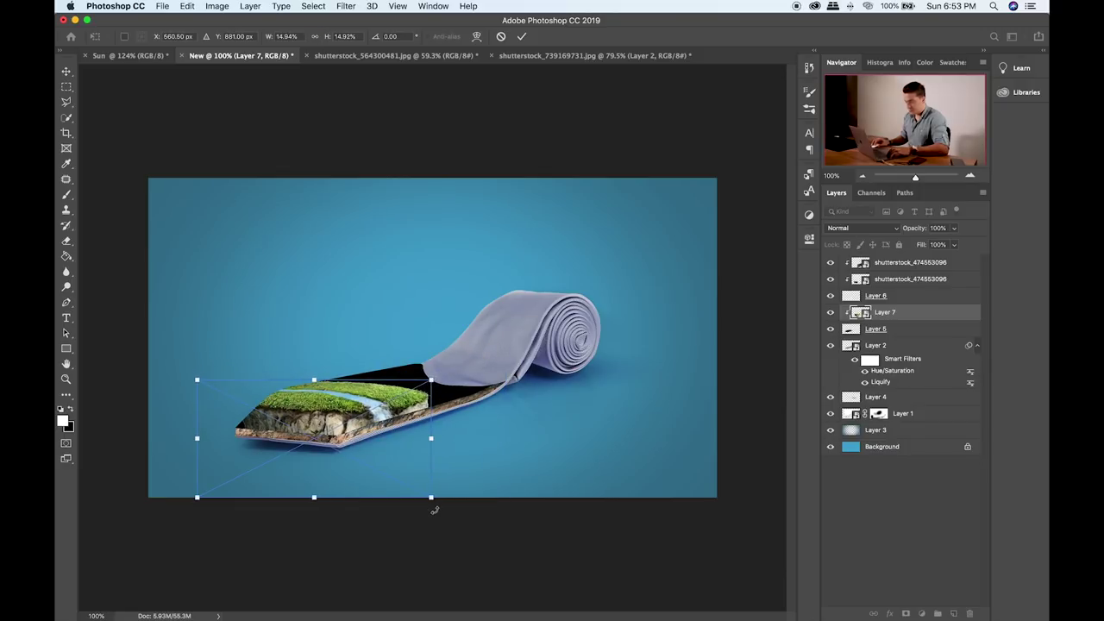
drag(432, 498, 517, 537)
drag(408, 445, 376, 458)
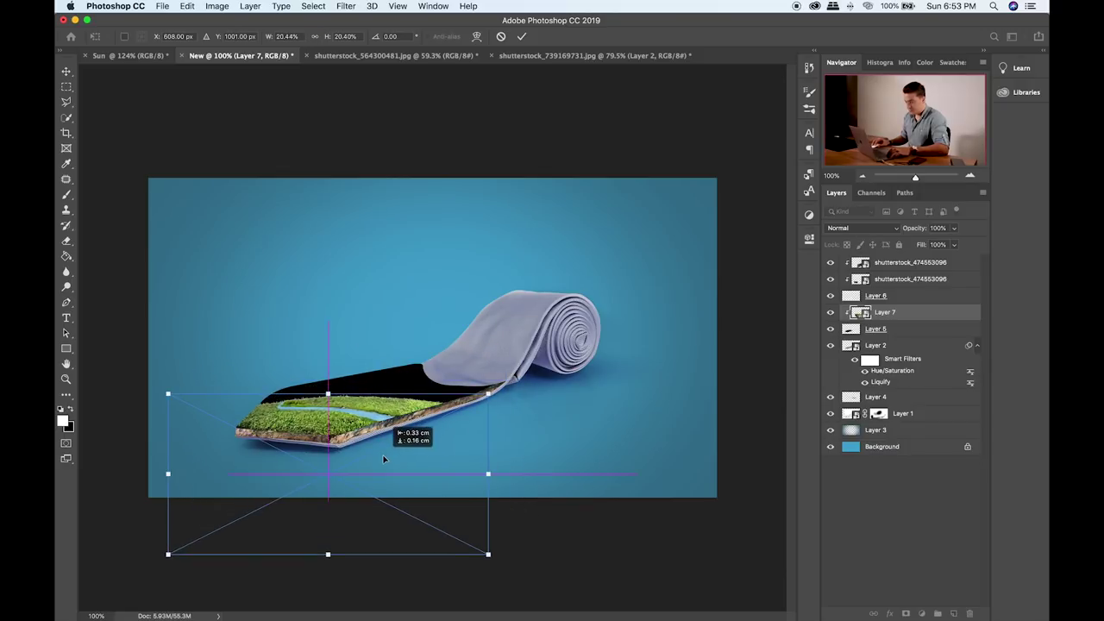
drag(501, 368, 505, 360)
drag(455, 417, 441, 411)
key(Return)
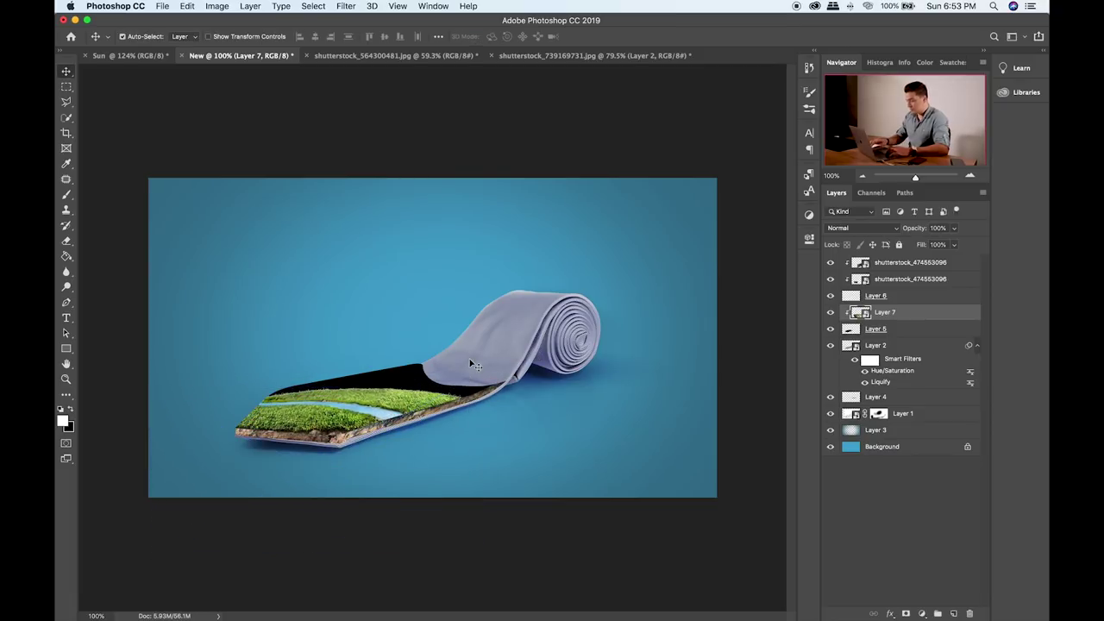
- Rotate the Layer 7 island to about -1.85° and adjust its placement on the tie's tip
key(super+plus)
drag(468, 365, 610, 219)
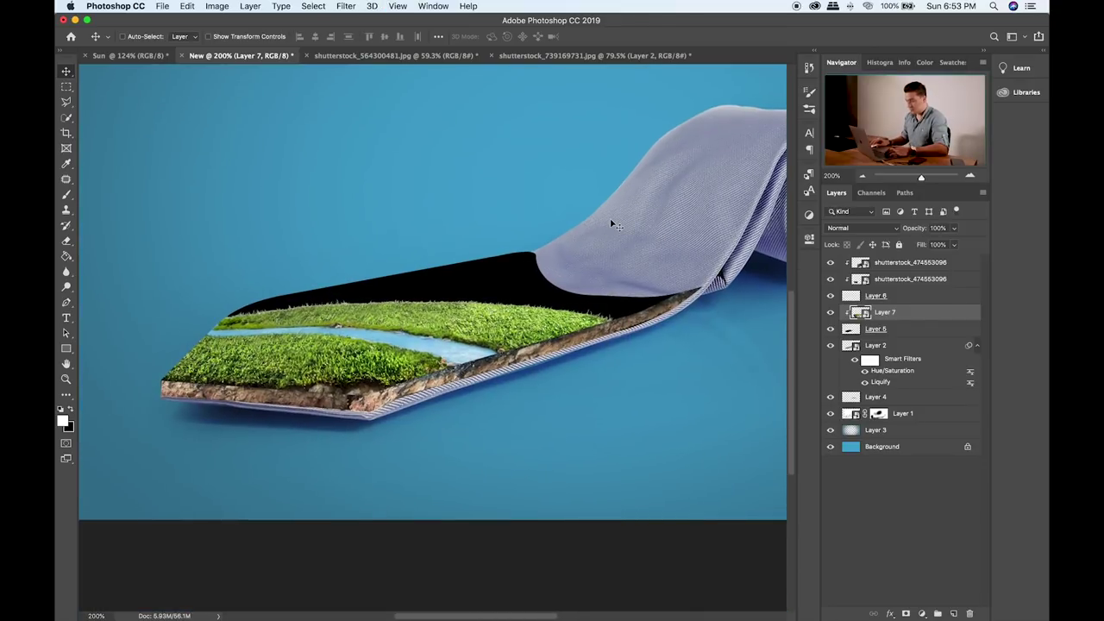
key(super+t)
drag(626, 283, 644, 274)
drag(575, 332, 566, 336)
drag(638, 260, 659, 245)
drag(525, 393, 524, 397)
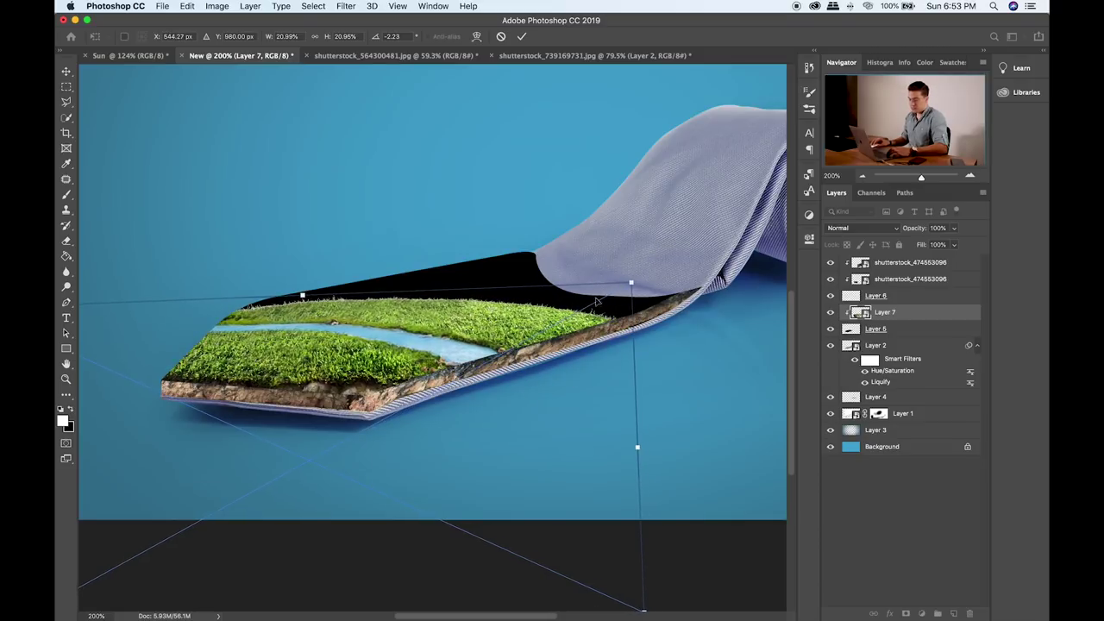
drag(638, 274, 639, 274)
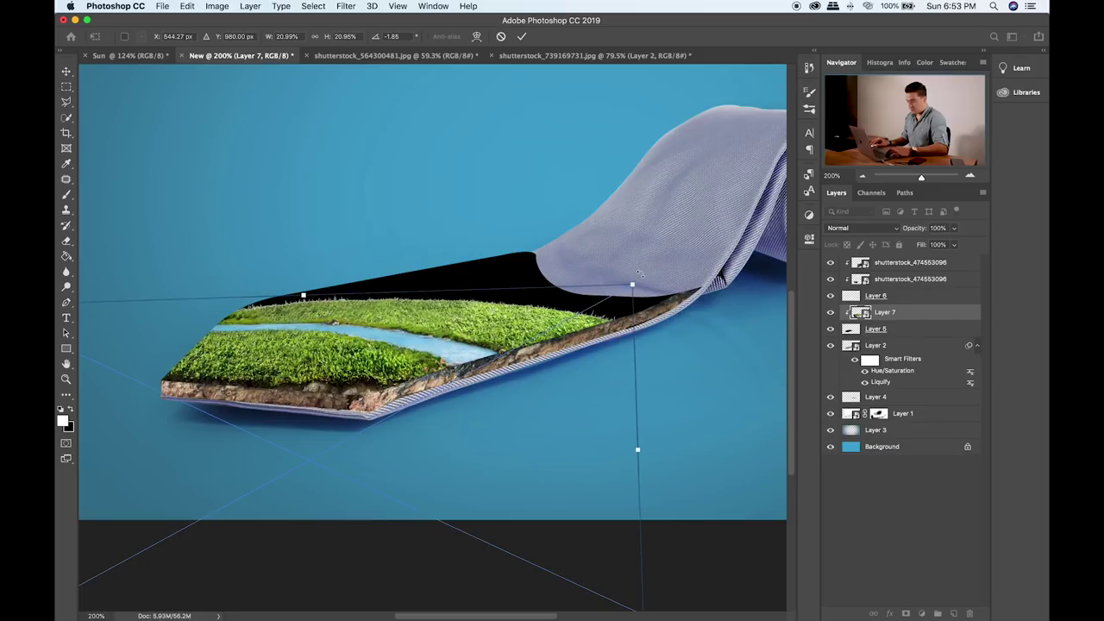
key(Return)
- Inspect the tie's top surface with Layer 5 and Layer 7 hidden and shown
key(super+plus)
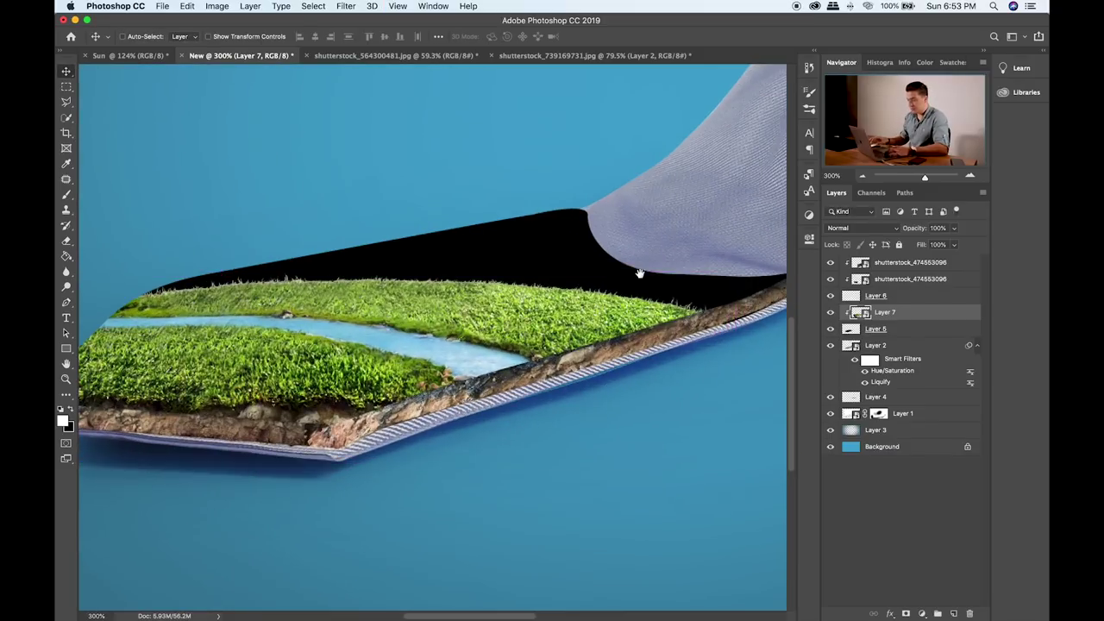
drag(576, 286, 621, 285)
click(830, 330)
click(829, 330)
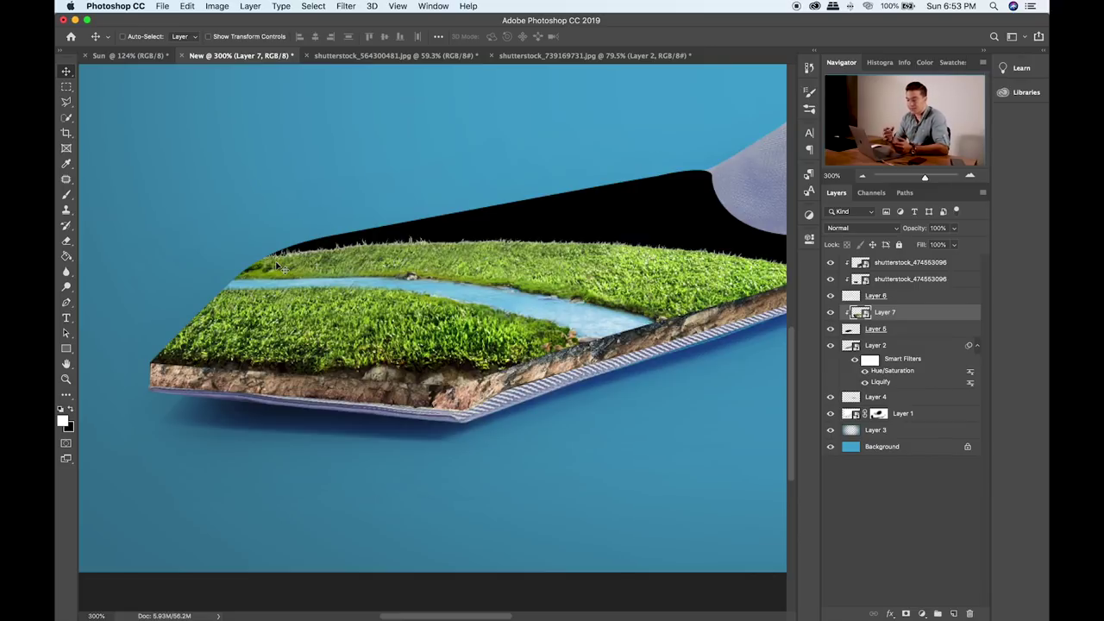
click(829, 312)
click(829, 312)
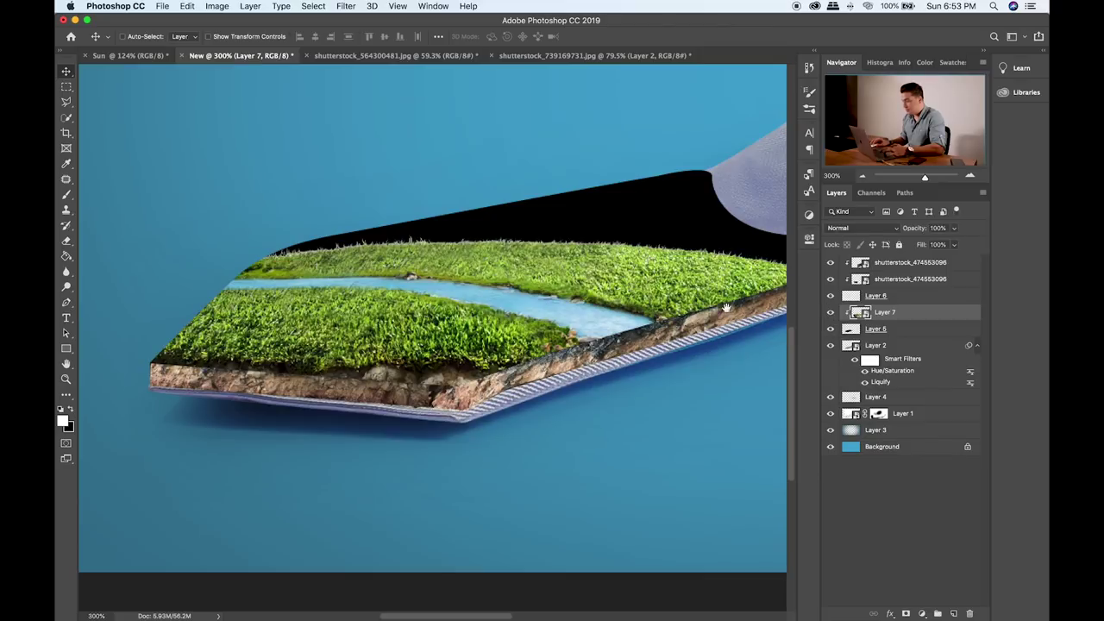
- Fine-tune the Layer 7 island's rotation and shift it slightly towards the tie's tip
drag(727, 308, 646, 291)
key(super+t)
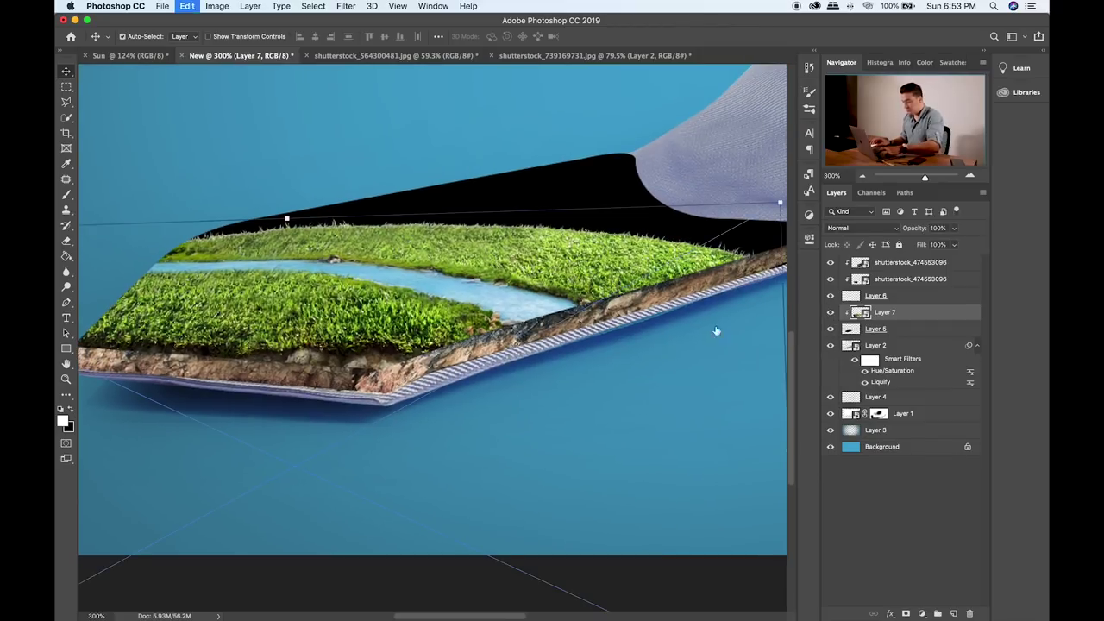
drag(772, 182, 777, 190)
drag(617, 343, 591, 349)
drag(720, 188, 722, 191)
drag(623, 313, 614, 313)
key(Return)
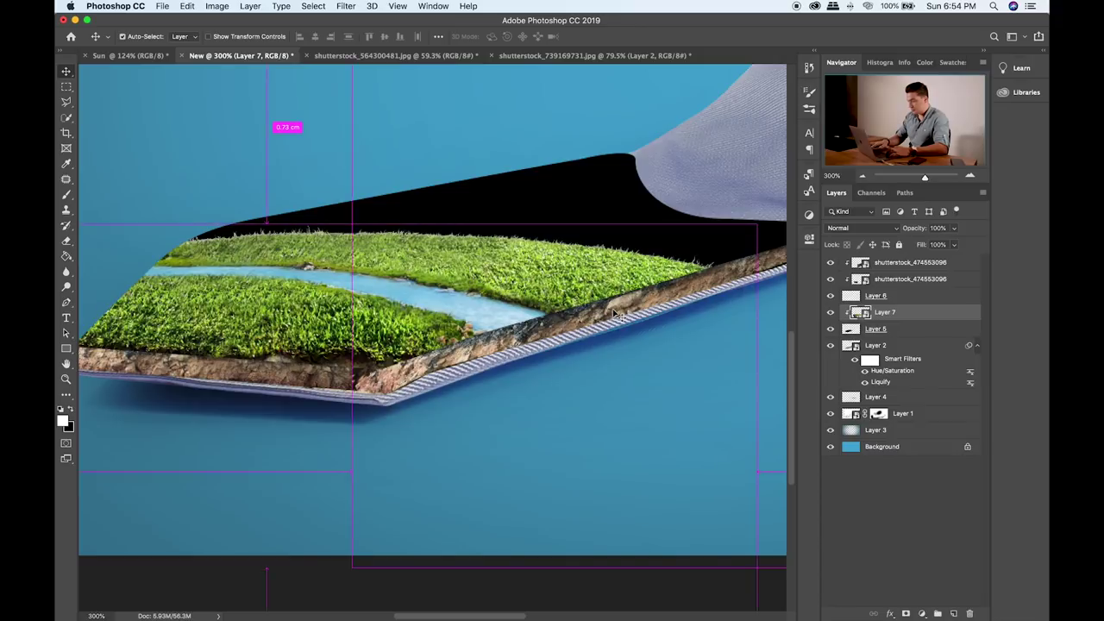
- Place the grass field image shutterstock_331085186.jpg from the Items folder above Layer 7 and clip it to the tie's top surface
key(super+minus)
key(super+Tab)
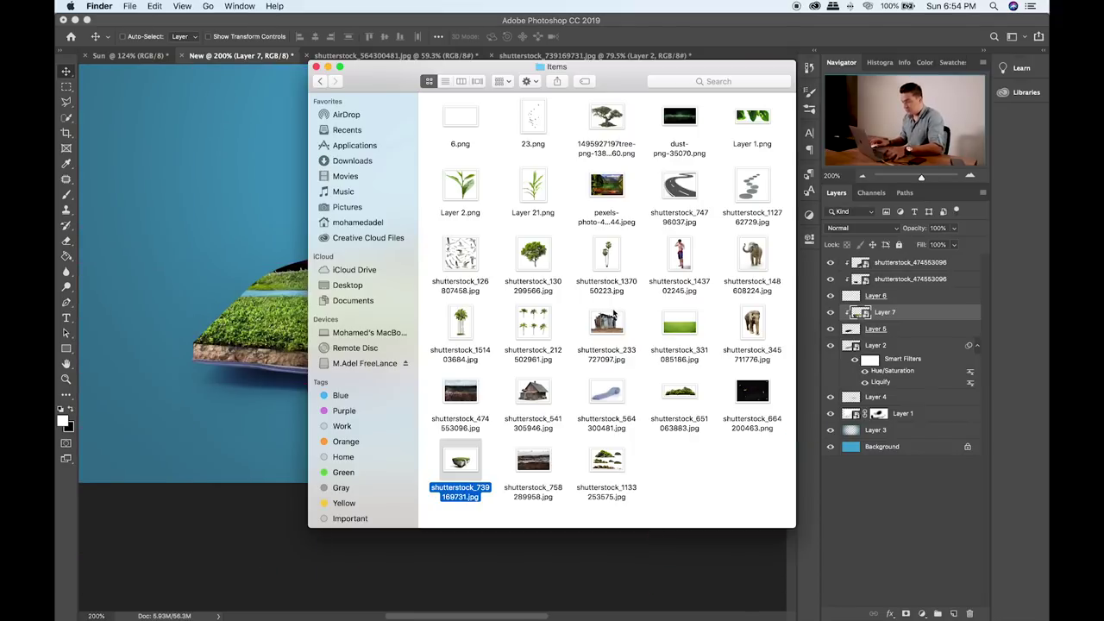
drag(681, 325, 185, 274)
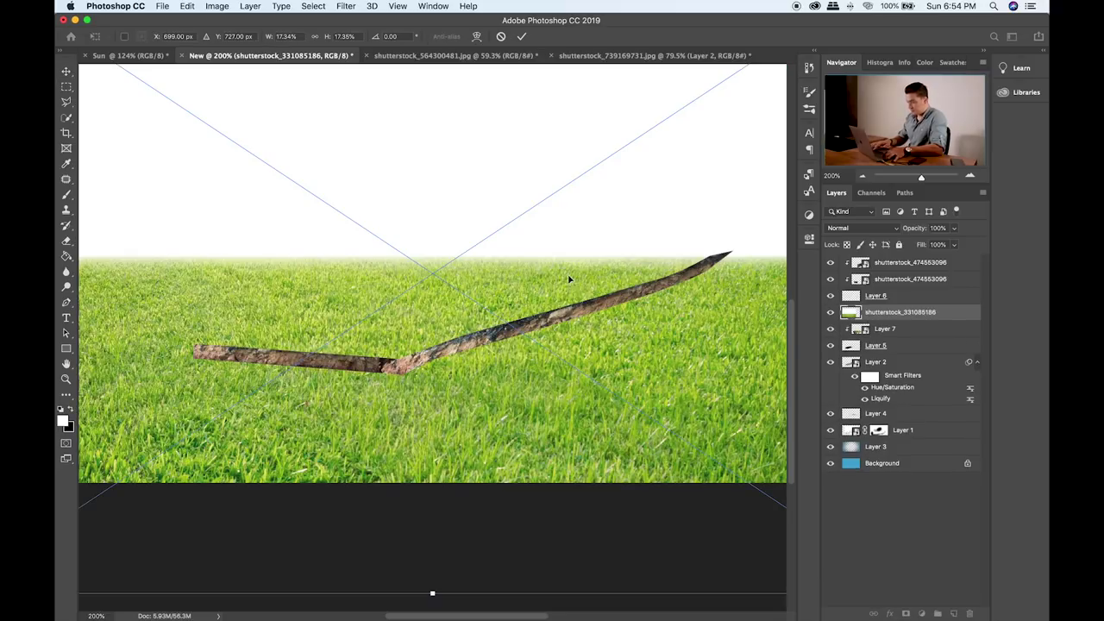
key(Return)
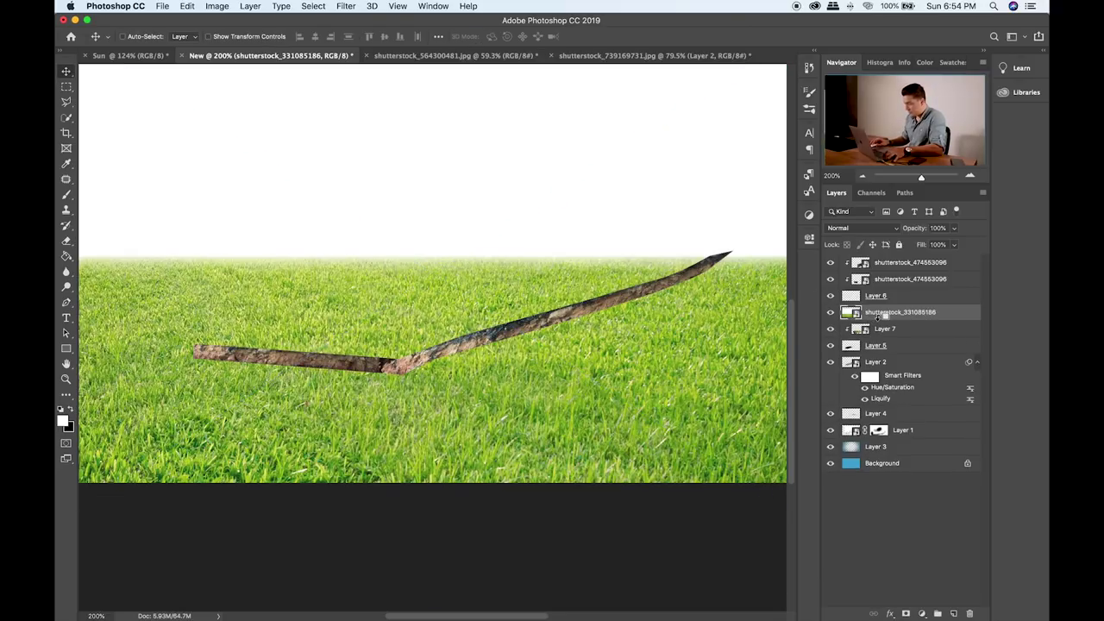
alt+click(877, 318)
- Scale down the shutterstock_331085186 grass and position it over the upper part of the tie's top surface
drag(513, 337, 683, 176)
key(super+minus)
key(super+minus)
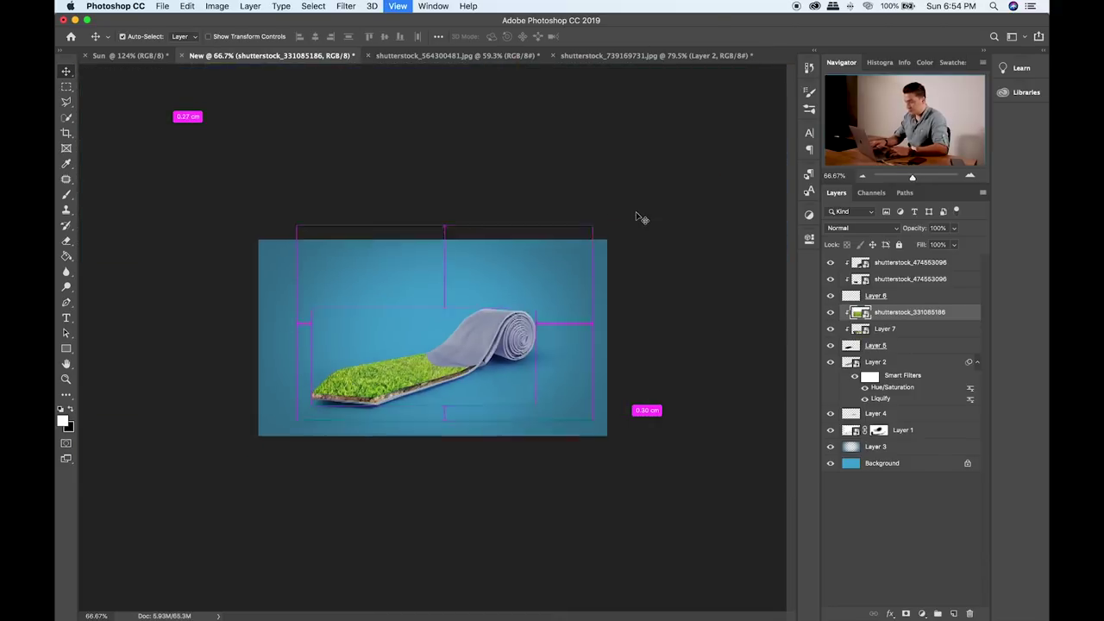
key(super+minus)
key(super+t)
drag(562, 246, 427, 335)
drag(402, 380, 456, 361)
key(Return)
- Move the shutterstock_331085186 grass layer below Layer 7 and shift it to fill the black area near the roll
key(super+plus)
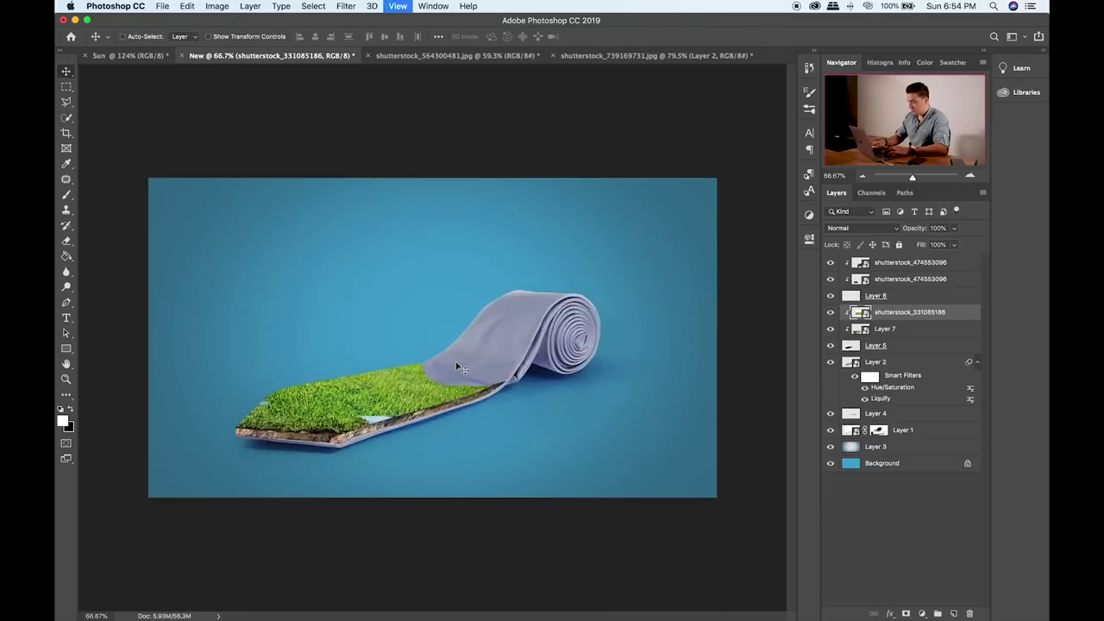
key(super+plus)
key(super+plus)
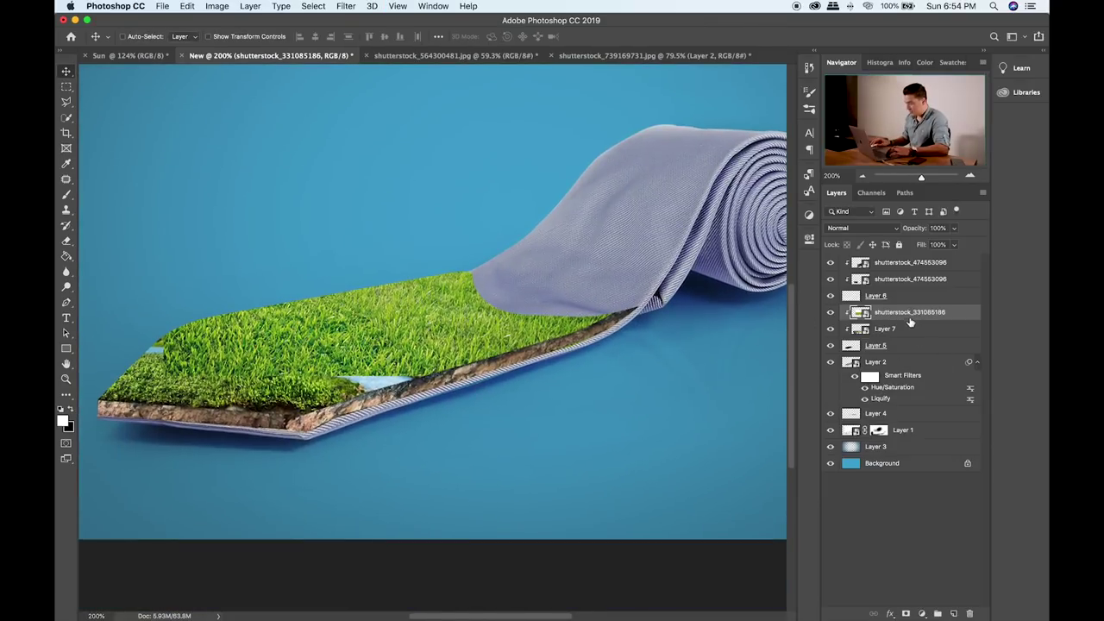
drag(907, 317, 907, 336)
drag(426, 318, 452, 308)
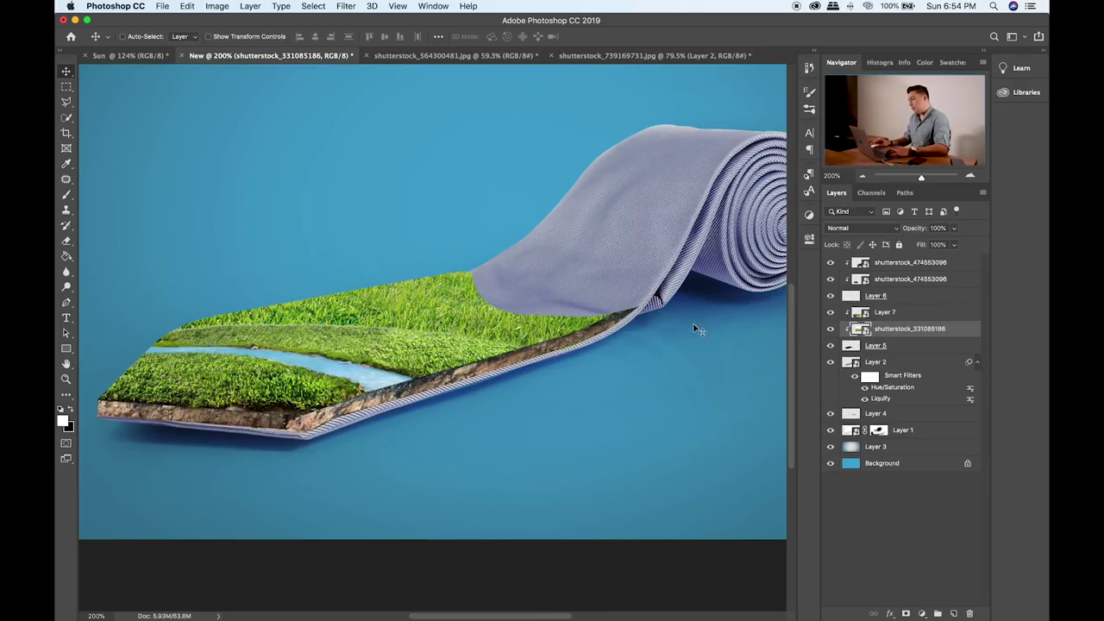
- Compare the tie with Layer 5 and the shutterstock_331085186 grass layer hidden and shown
click(857, 348)
click(830, 344)
click(831, 345)
click(830, 328)
click(830, 328)
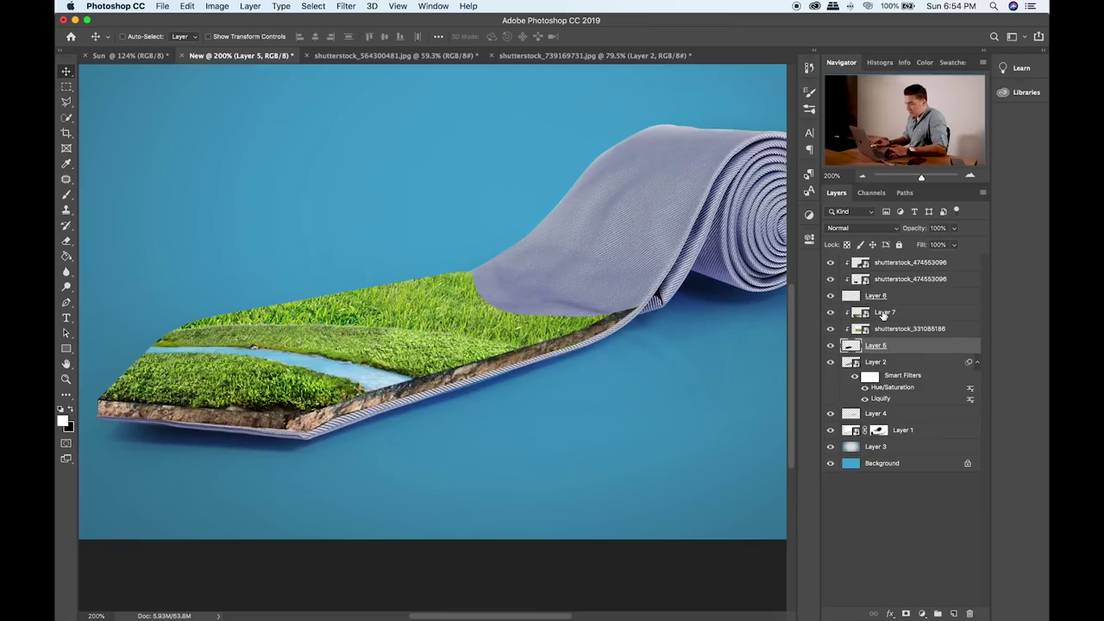
- Add a mask to Layer 7 and paint black at 32% opacity to blend the island's back edge into the grass
click(885, 314)
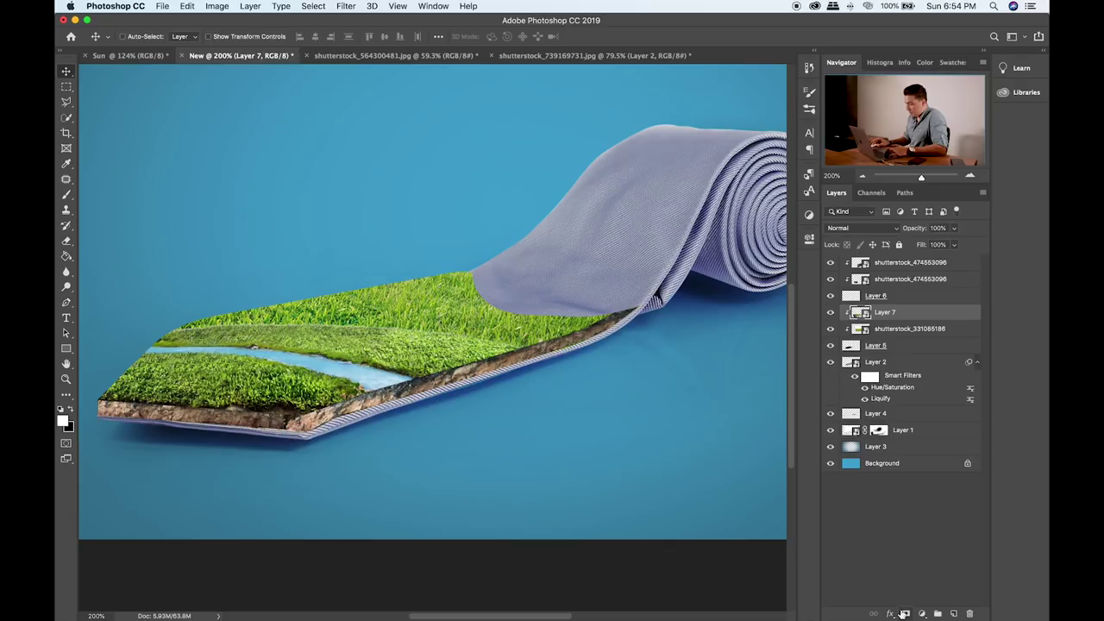
click(905, 613)
key(b)
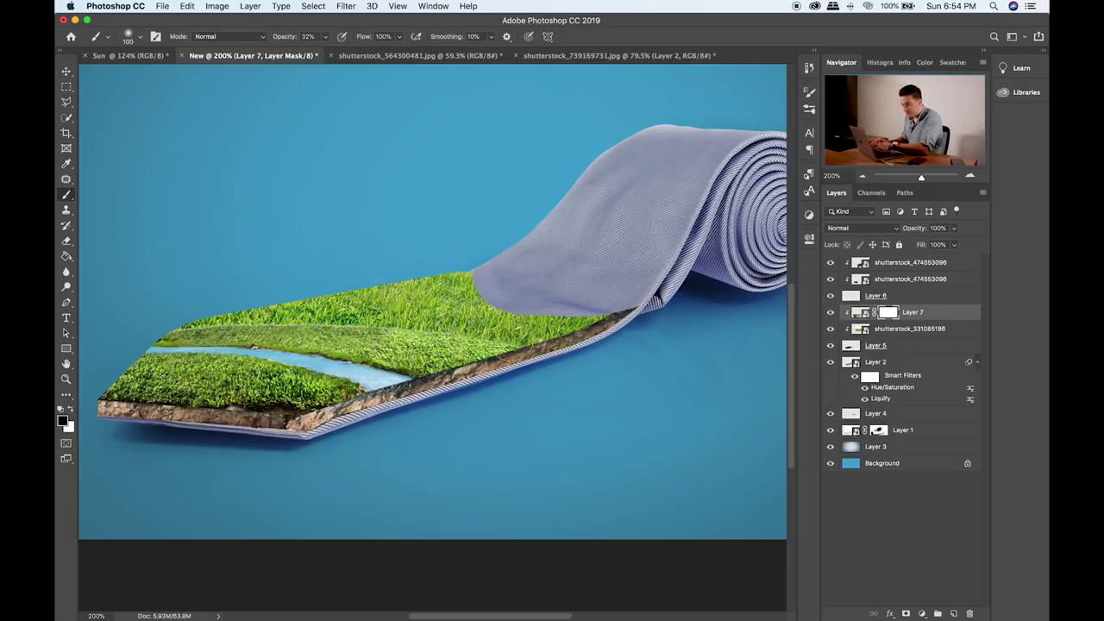
drag(430, 338, 384, 332)
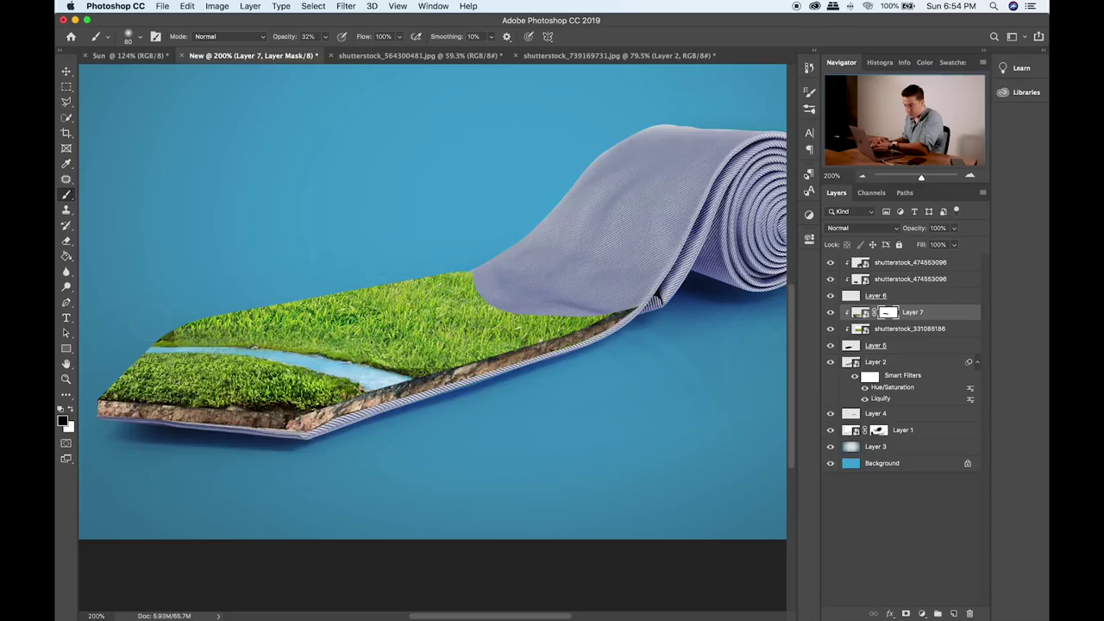
- Try shifting the masked Layer 7 island slightly on the tie, and undo the move
key(super+2)
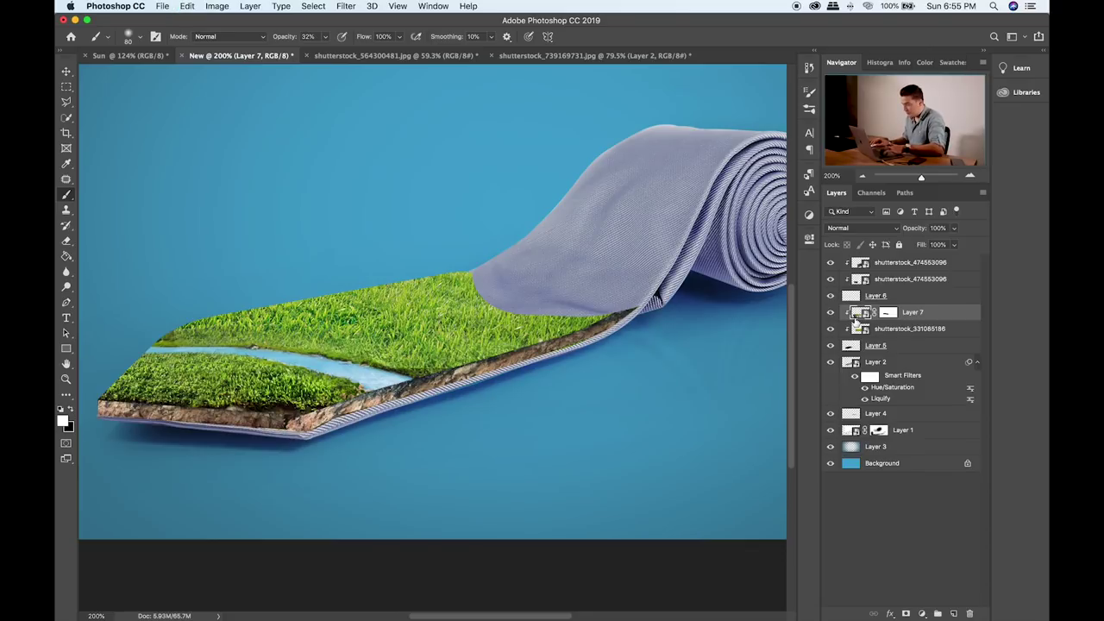
click(888, 313)
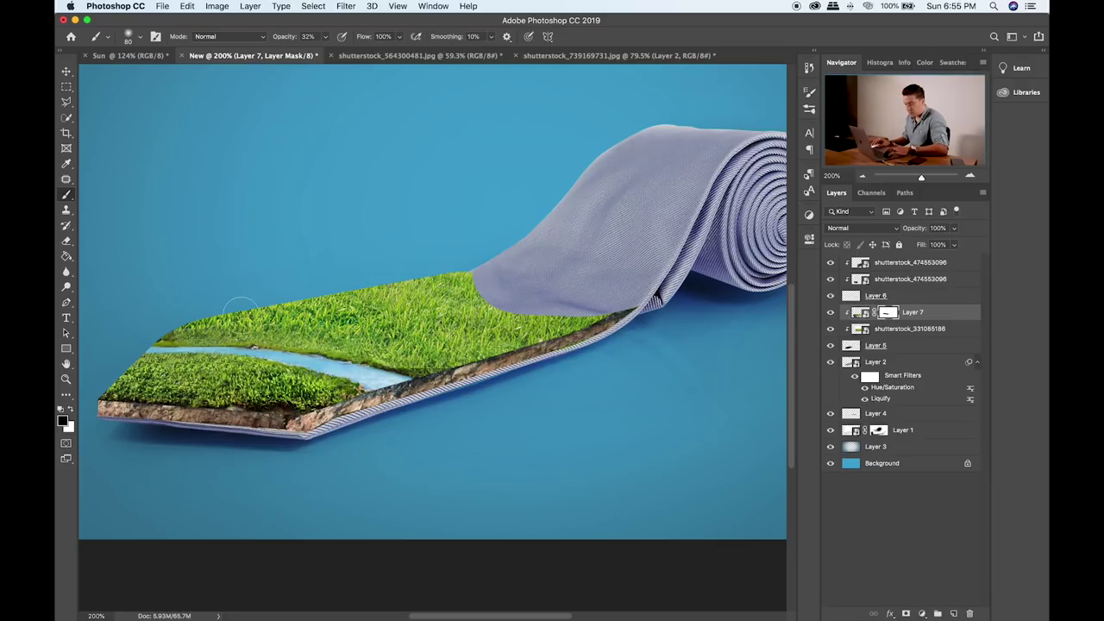
key(v)
drag(335, 322, 343, 323)
key(super+z)
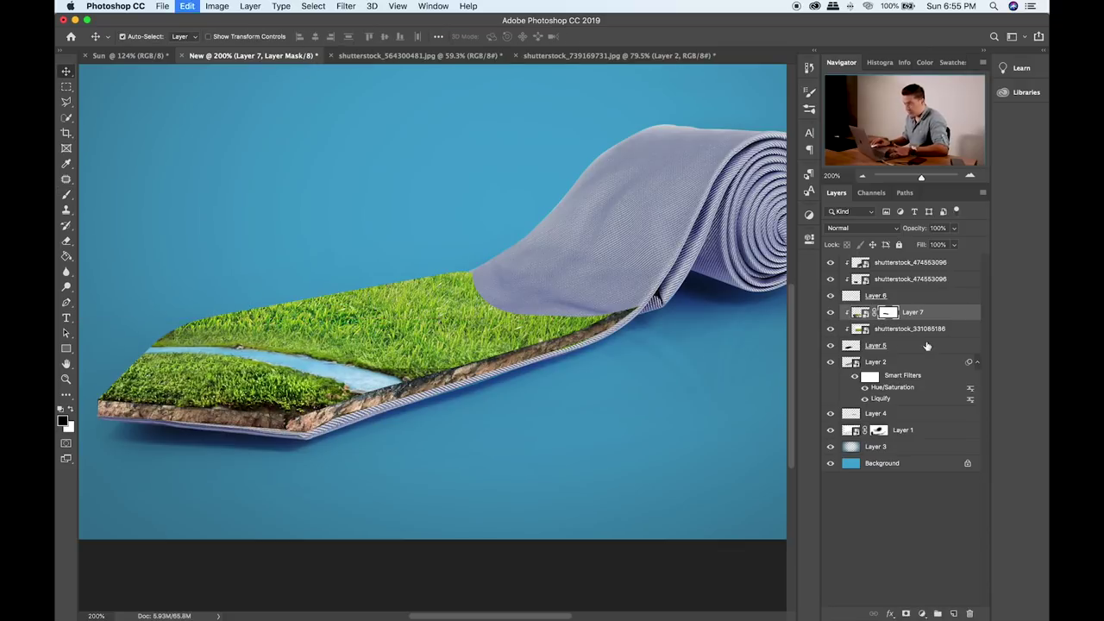
- Nudge the shutterstock_331085186 grass, check its coverage by hiding and showing it, and reselect Layer 7's mask with the Brush tool
click(914, 331)
drag(443, 332, 442, 332)
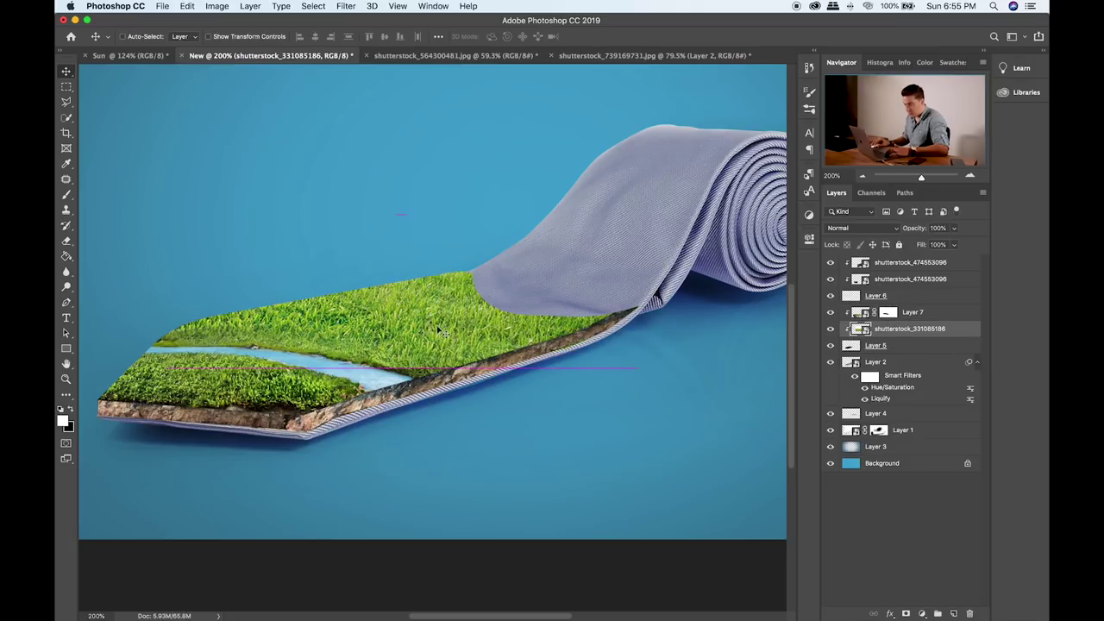
click(831, 326)
click(831, 327)
click(884, 314)
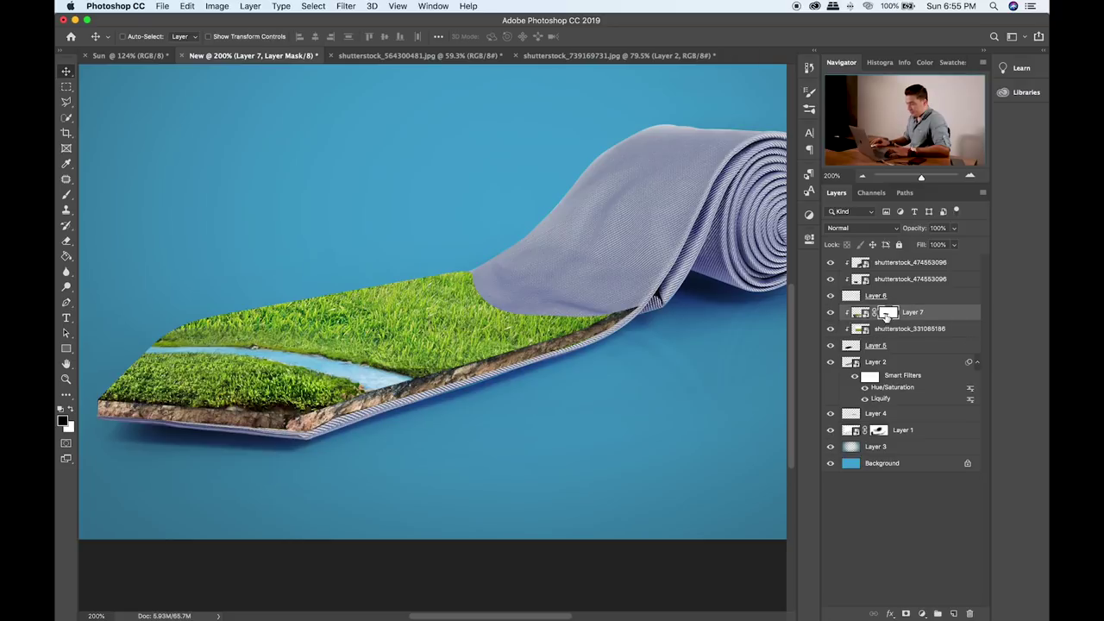
key(b)
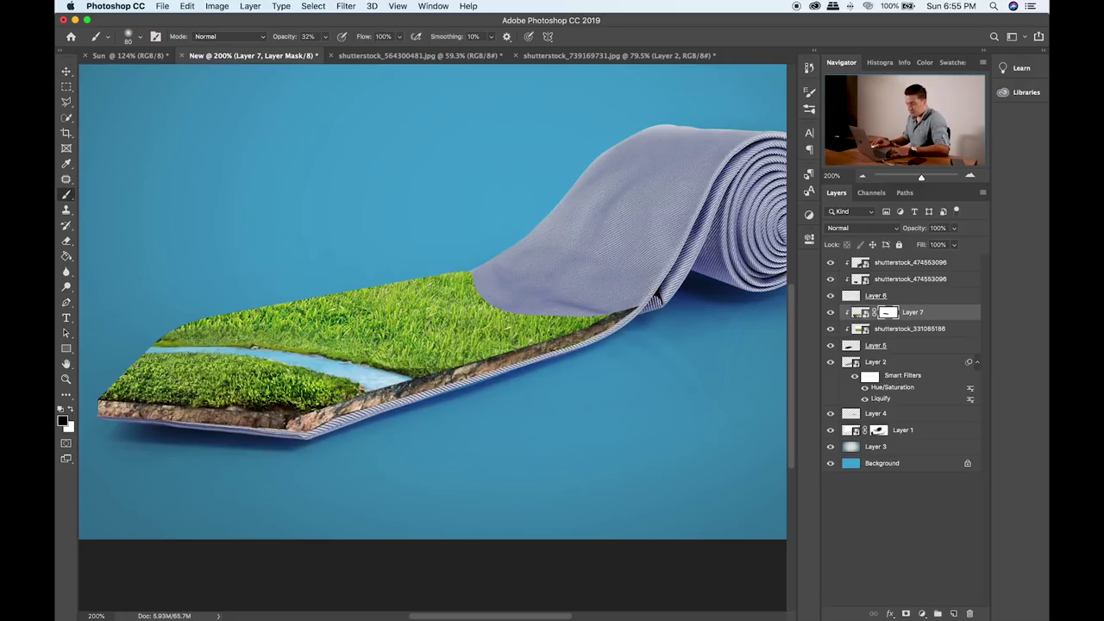
scroll(534, 345, down, 2)
scroll(534, 345, left, 2)
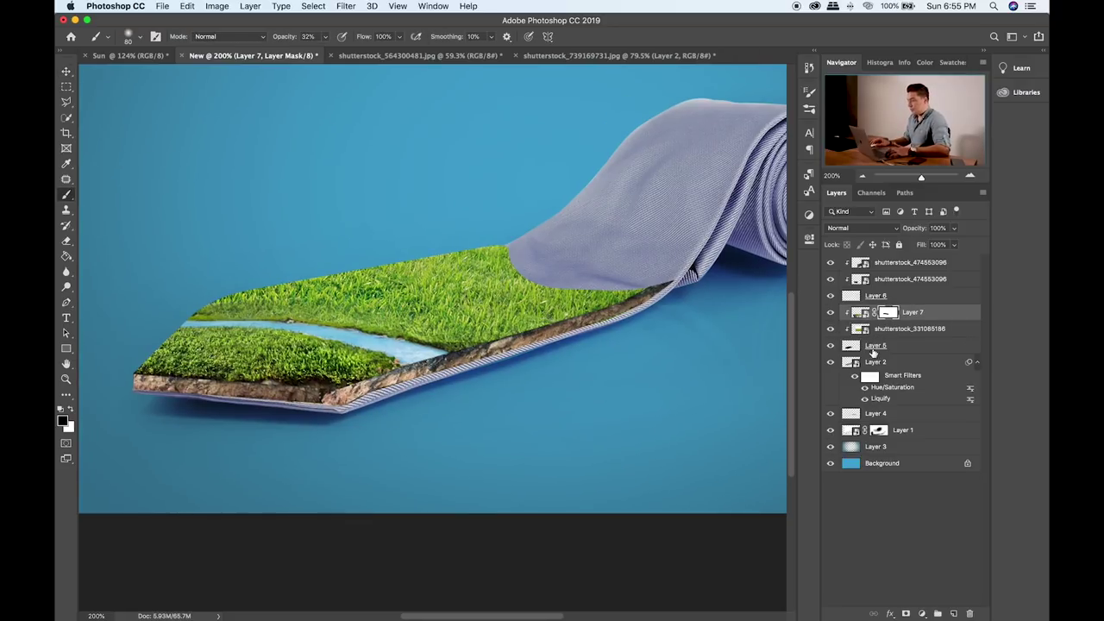
- Add a new empty layer above Layer 2 and clip it to the tie on Layer 2
click(876, 365)
click(831, 362)
click(830, 362)
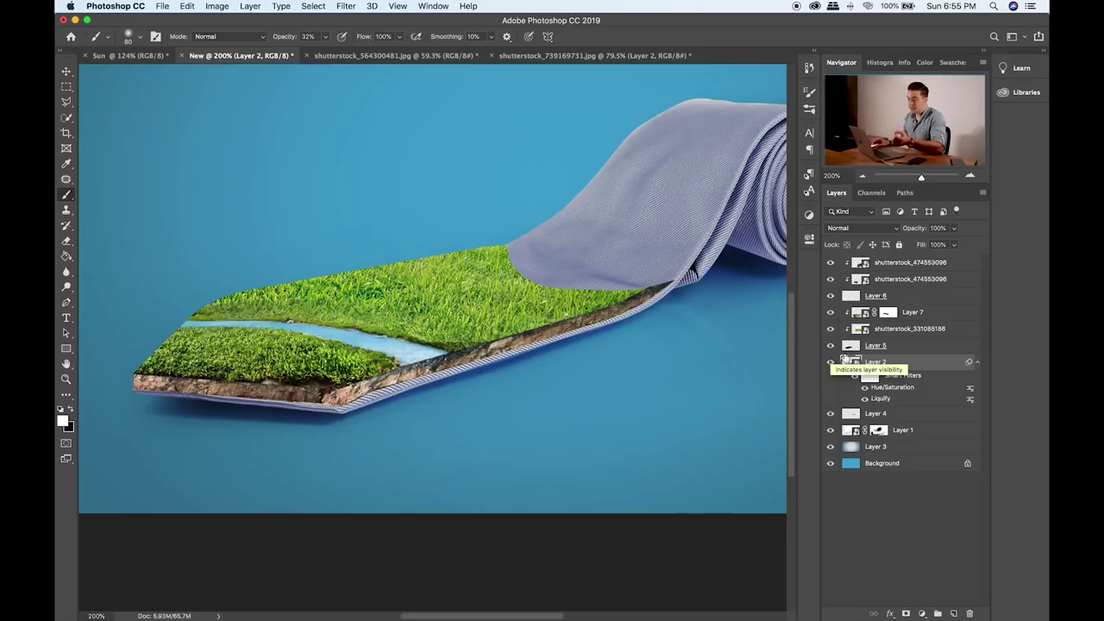
scroll(661, 353, down, 2)
scroll(660, 353, right, 2)
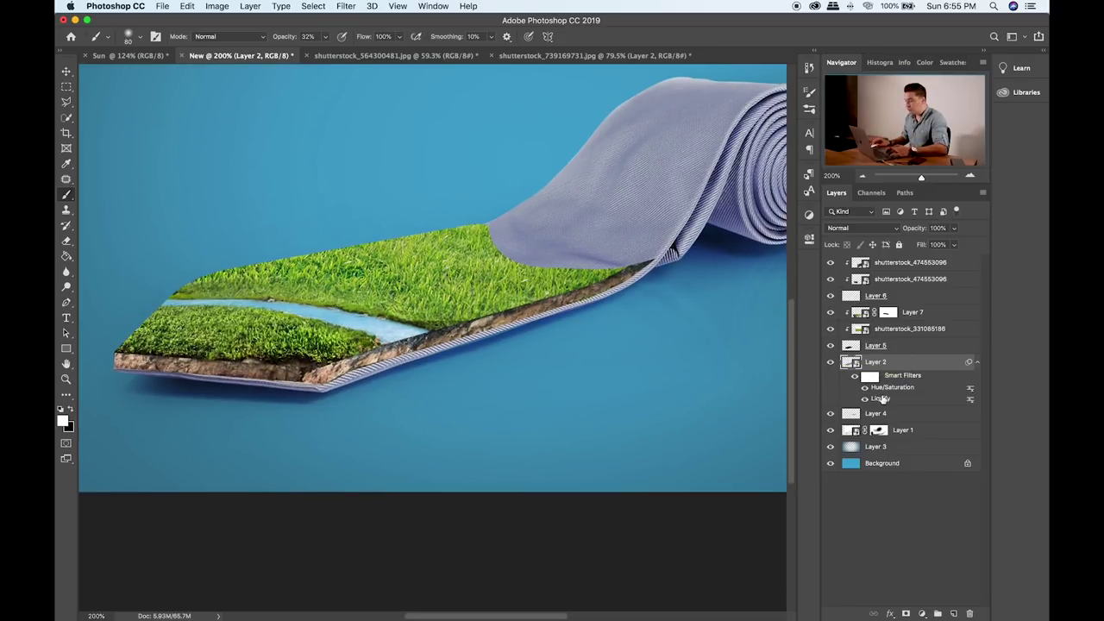
click(953, 611)
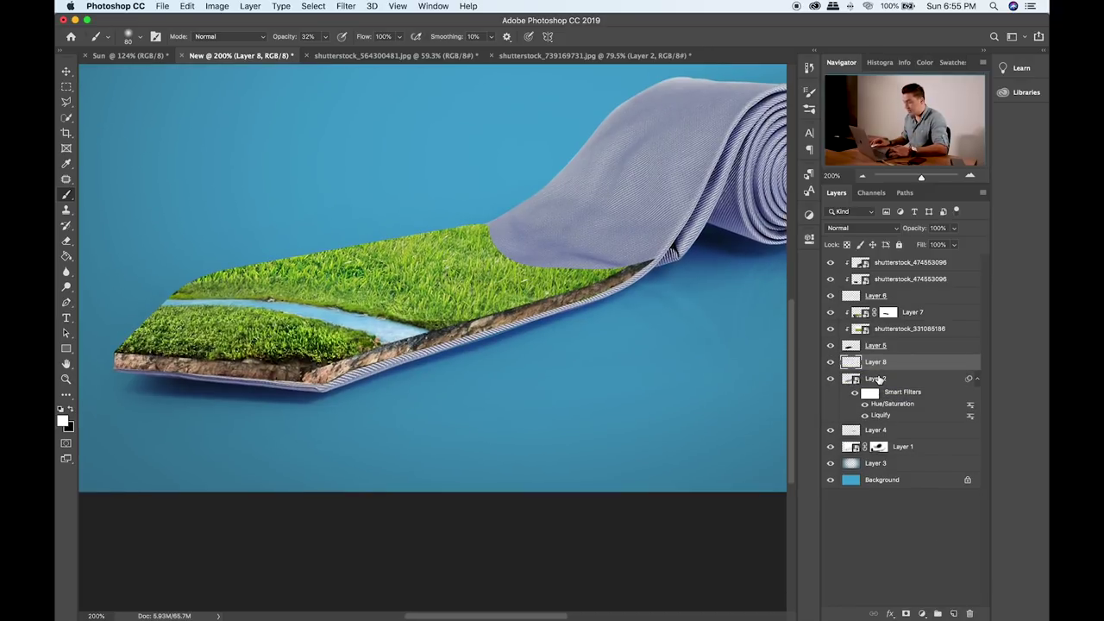
alt+click(881, 372)
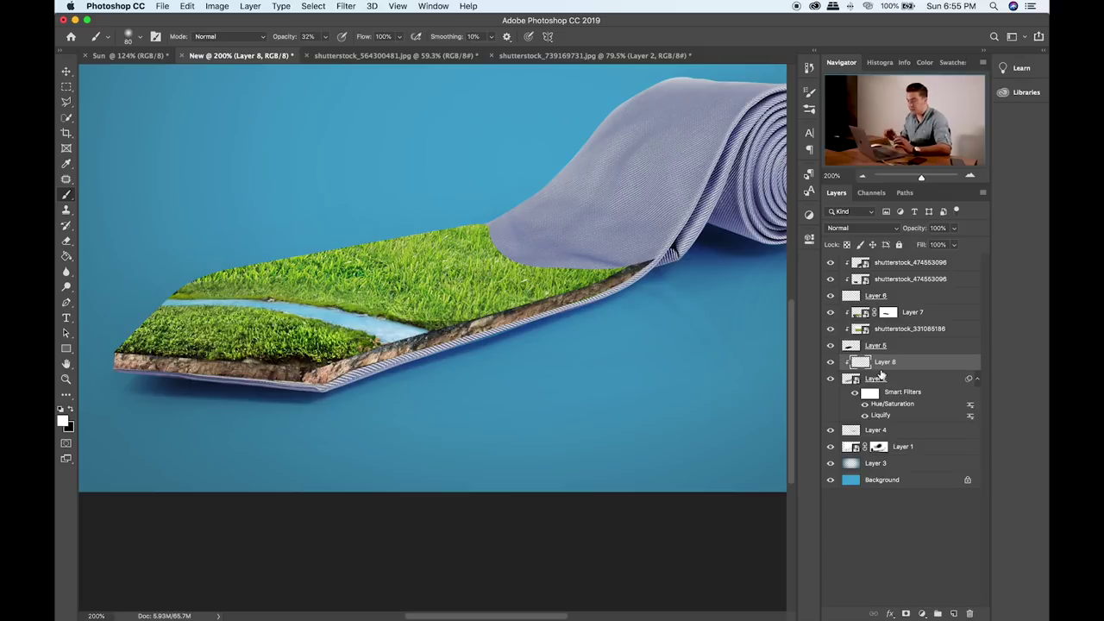
- Paint black shading on Layer 8 along the tie fabric under the soil edges, using a size 25 brush at 60% opacity
click(70, 409)
click(452, 343)
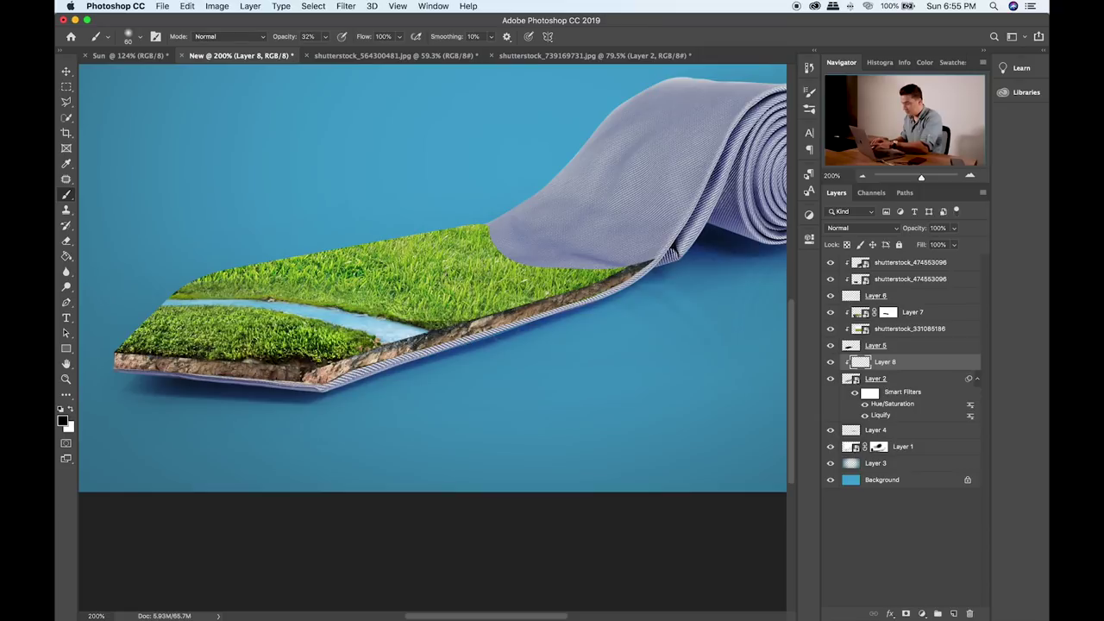
key(bracketleft)
key(bracketleft)
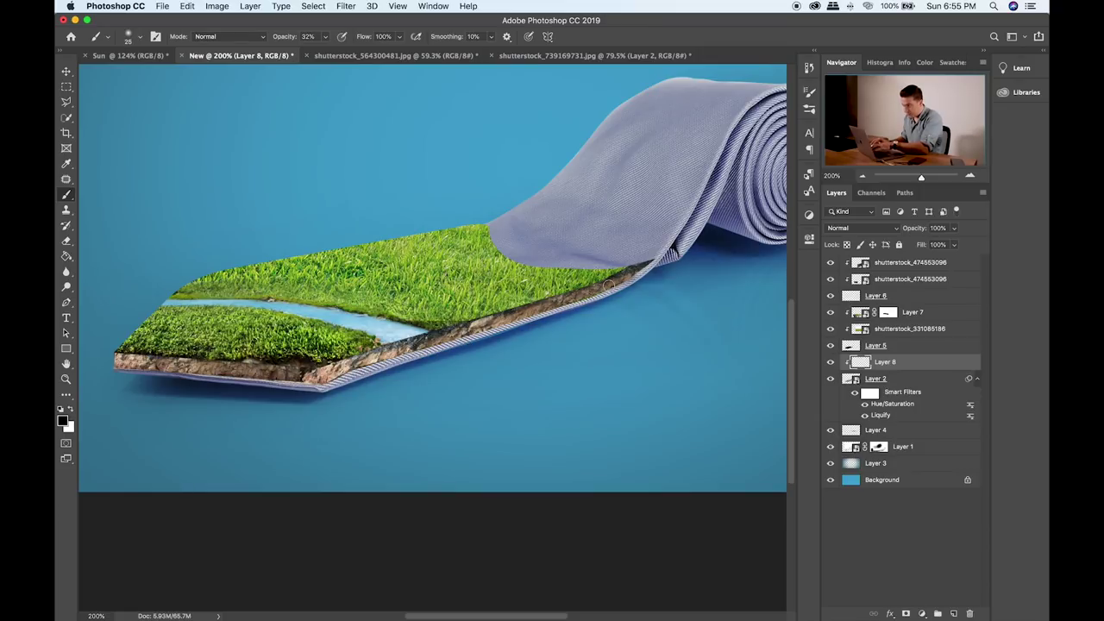
key(6)
mouse_move(517, 312)
mouse_down()
mouse_move(618, 282)
mouse_move(466, 333)
mouse_move(542, 307)
mouse_up()
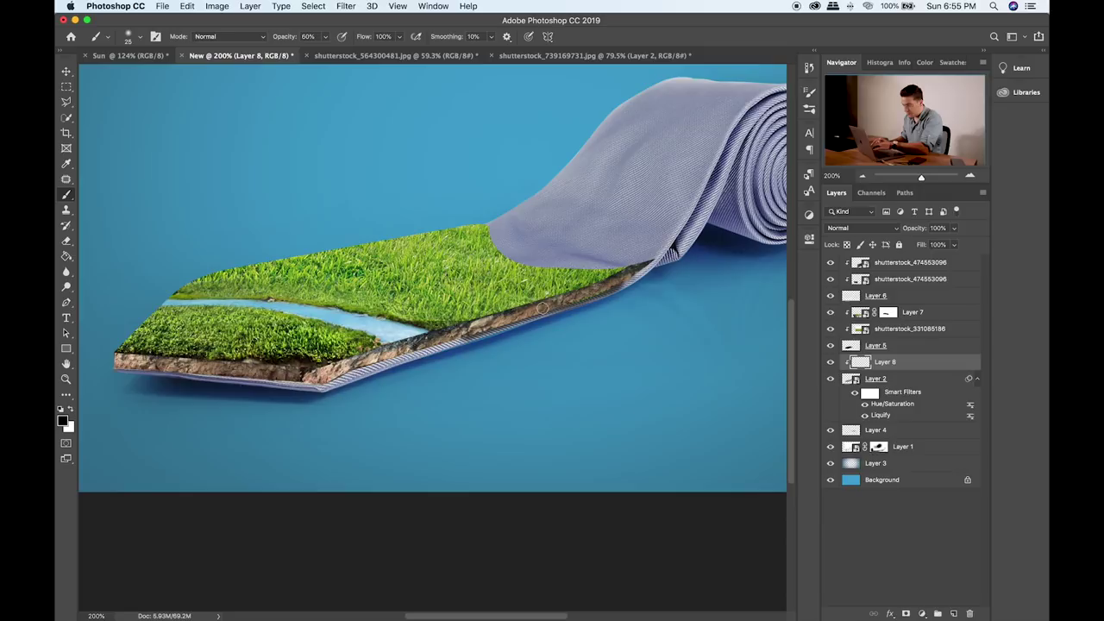
drag(462, 334, 338, 380)
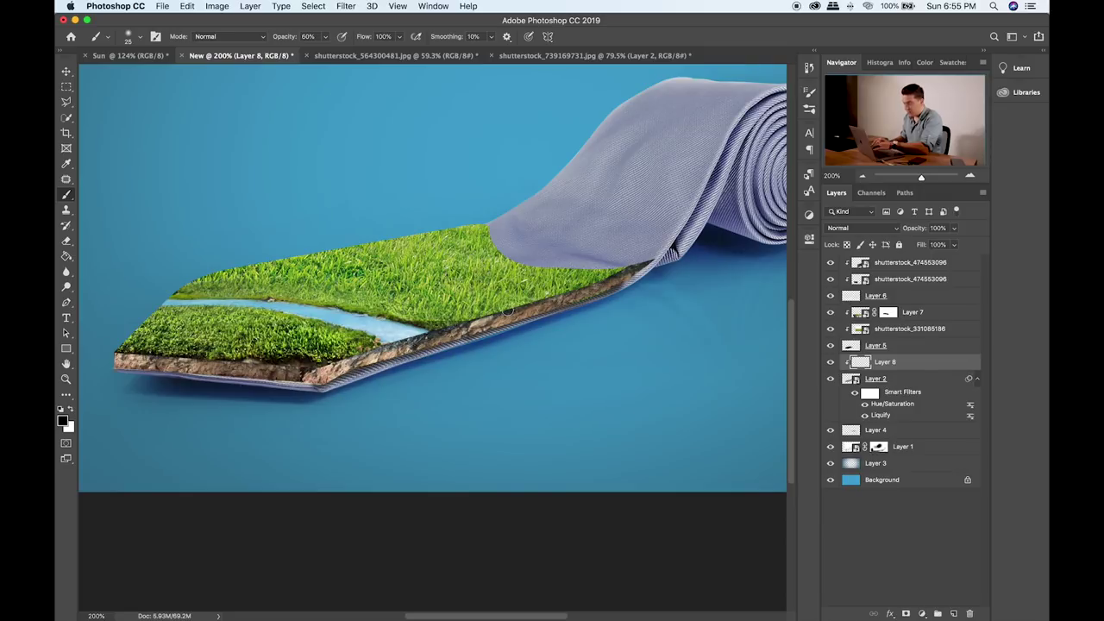
drag(319, 385, 177, 369)
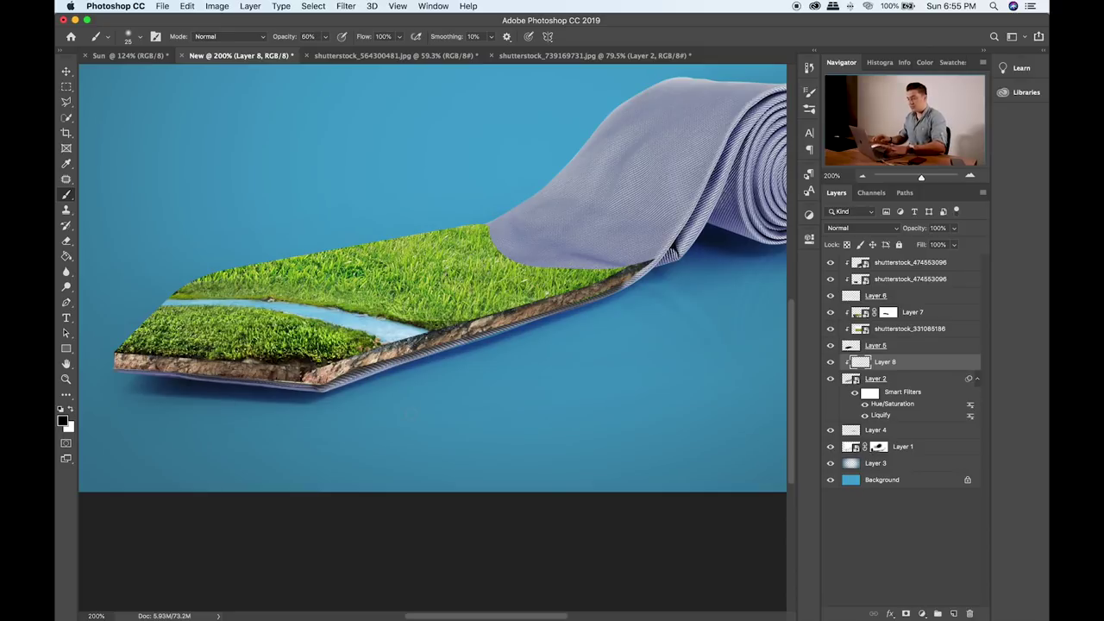
- Set Layer 8's blend mode to Overlay
key(v)
key(shift+plus)
key(shift+plus)
key(shift+plus)
key(shift+plus)
key(shift+plus)
key(shift+plus)
key(shift+plus)
key(shift+plus)
key(shift+plus)
key(shift+plus)
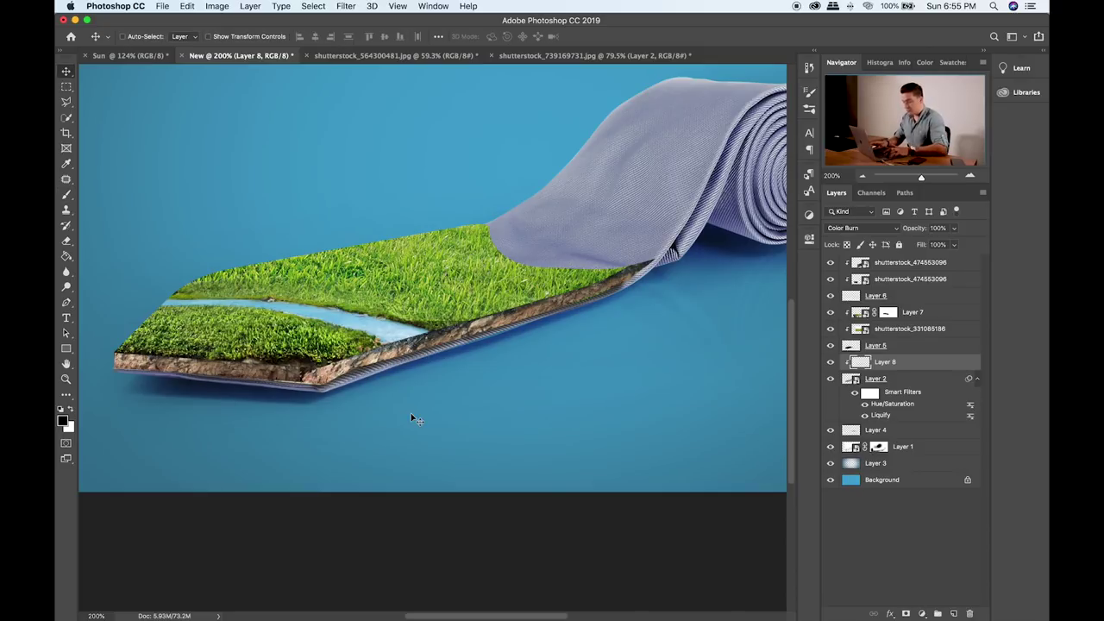
key(shift+plus)
key(shift+plus)
key(shift+plus)
key(shift+minus)
- Duplicate Layer 8 and clip the copy to the tie to intensify the shading
key(super)
key(super+j)
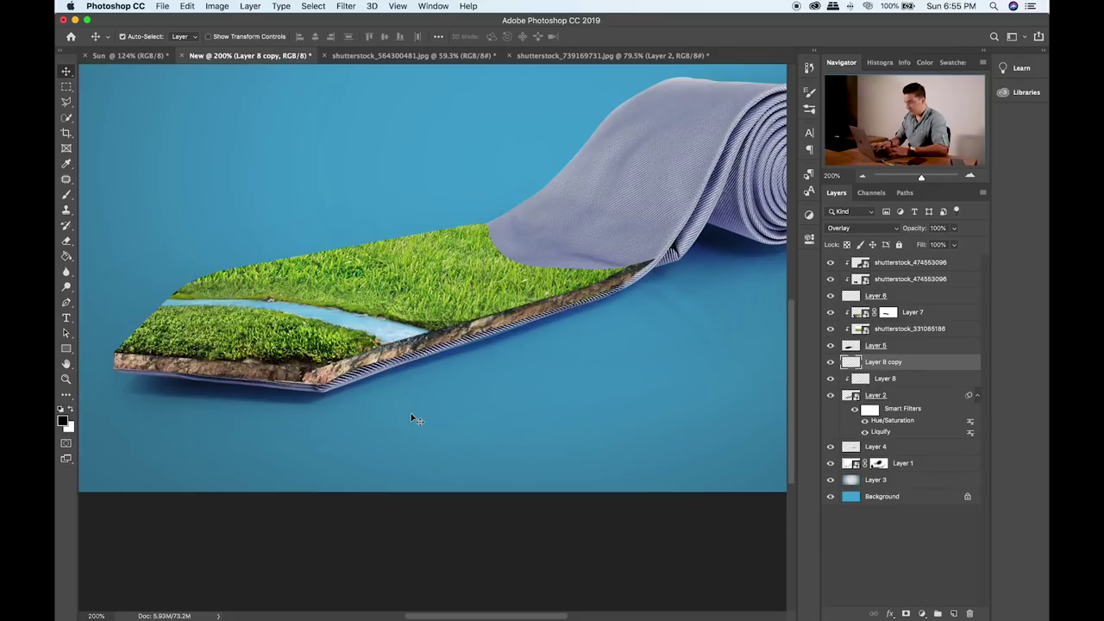
key(super+alt+g)
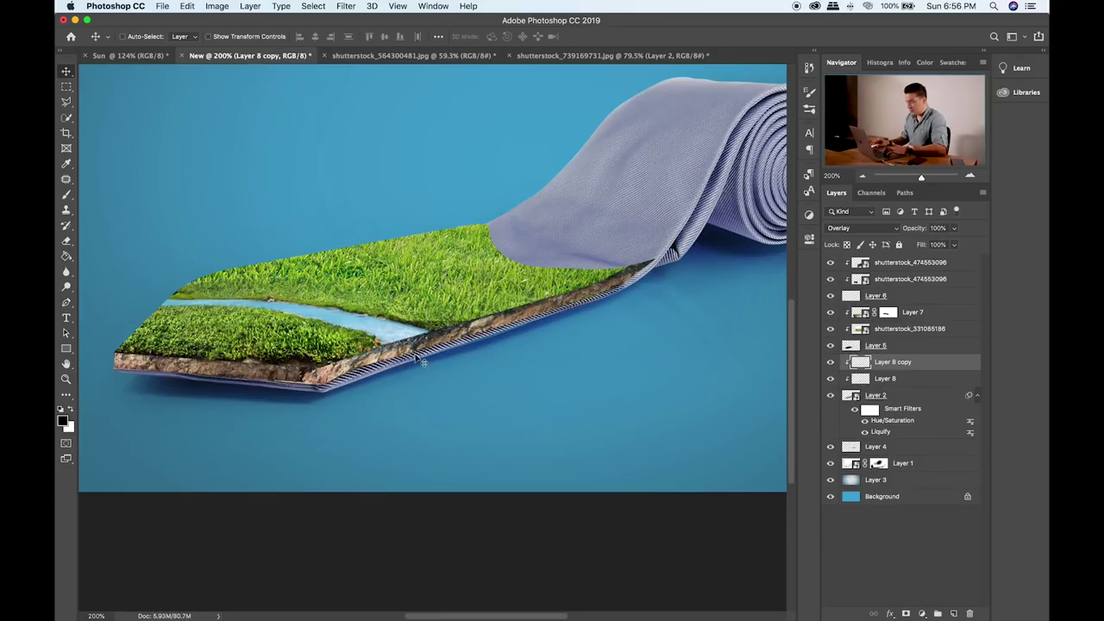
- Roughen the soil's lower edge at the tie's front end on Layer 6 with a size 30 Smudge tool at 50% strength
click(830, 296)
click(830, 296)
click(863, 300)
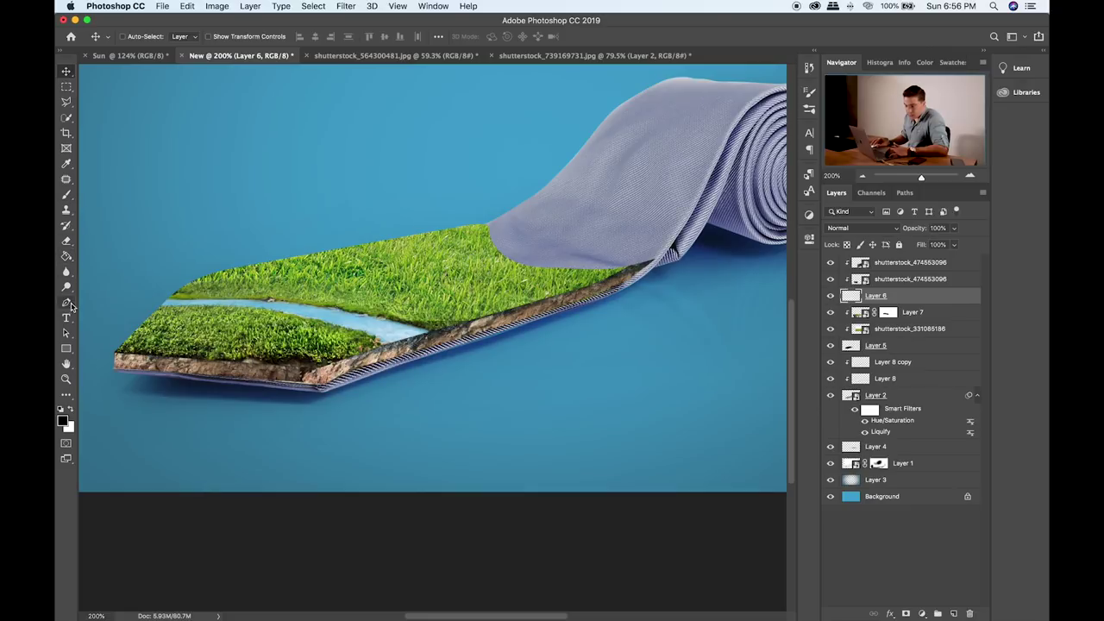
click(67, 256)
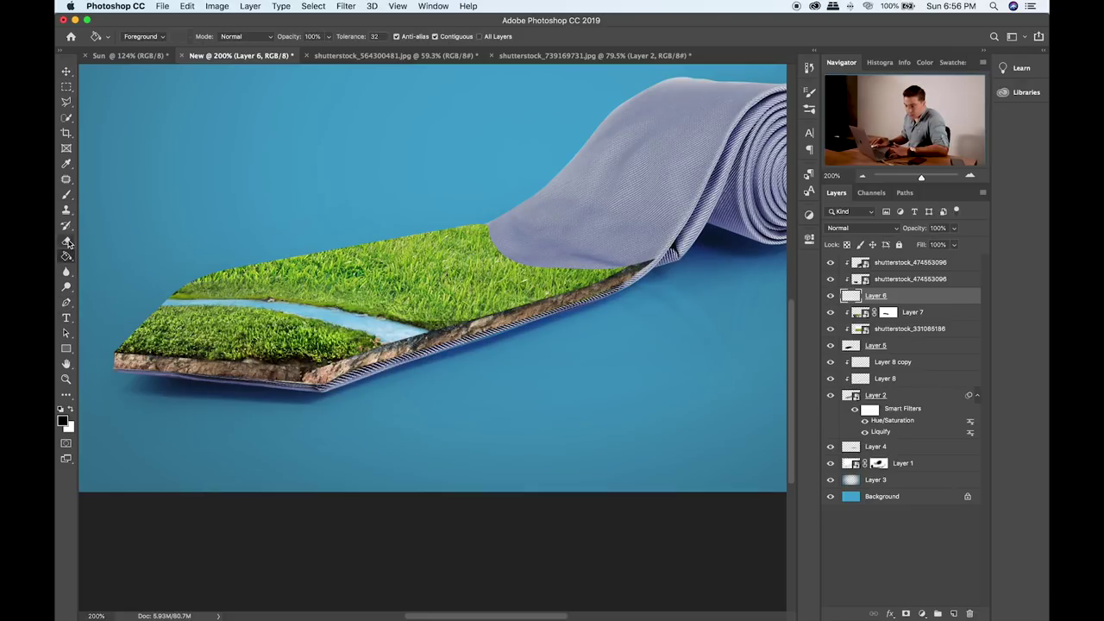
click(67, 286)
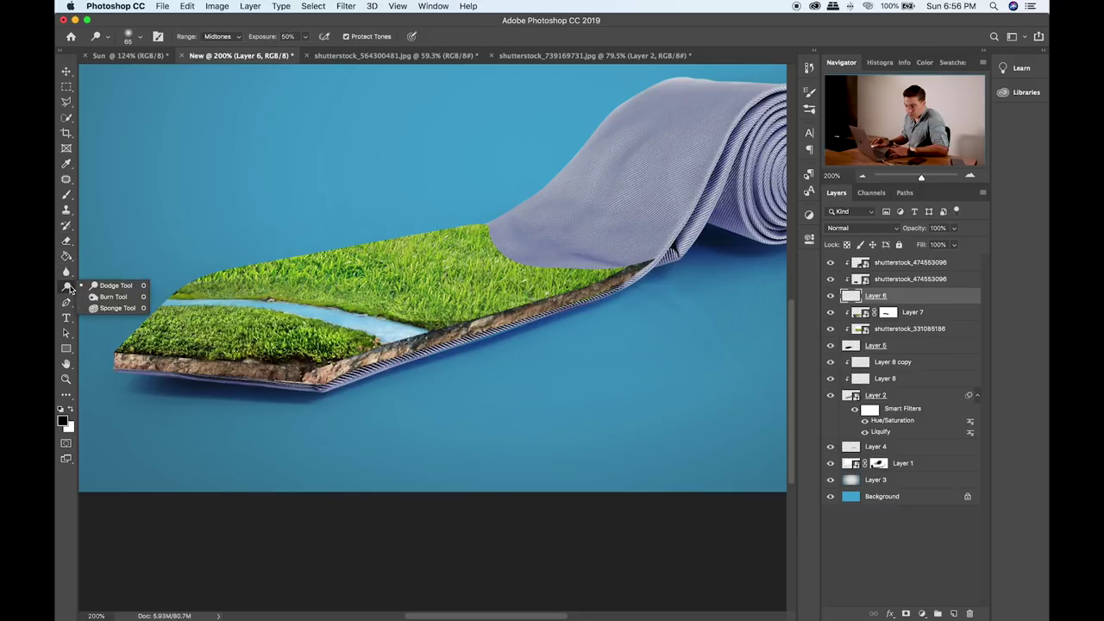
click(66, 271)
click(113, 294)
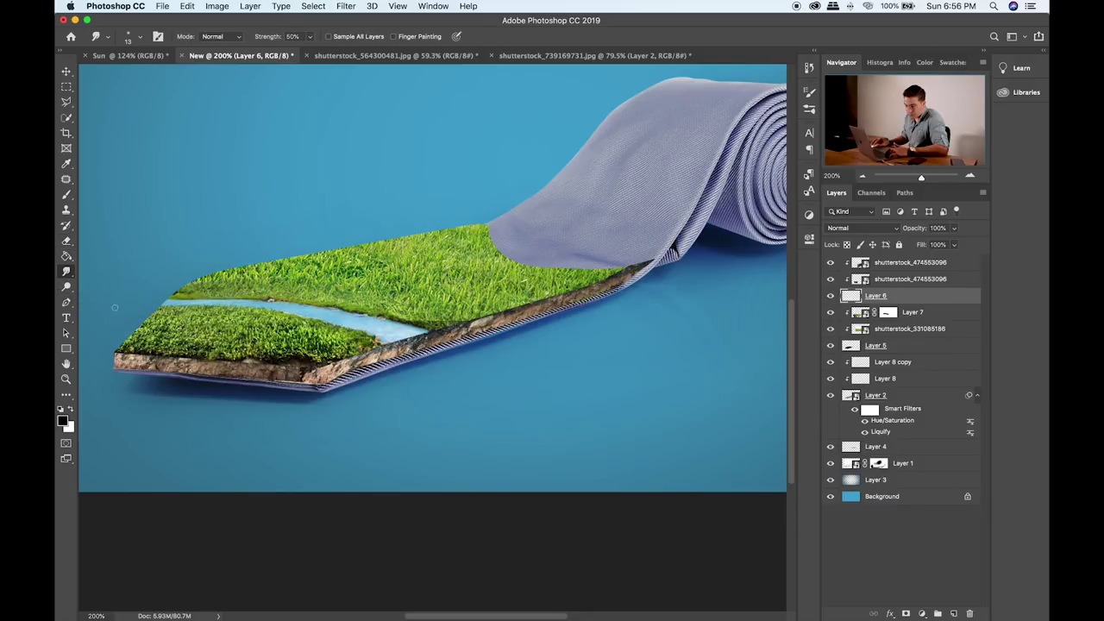
key(])
key(])
key(])
key(])
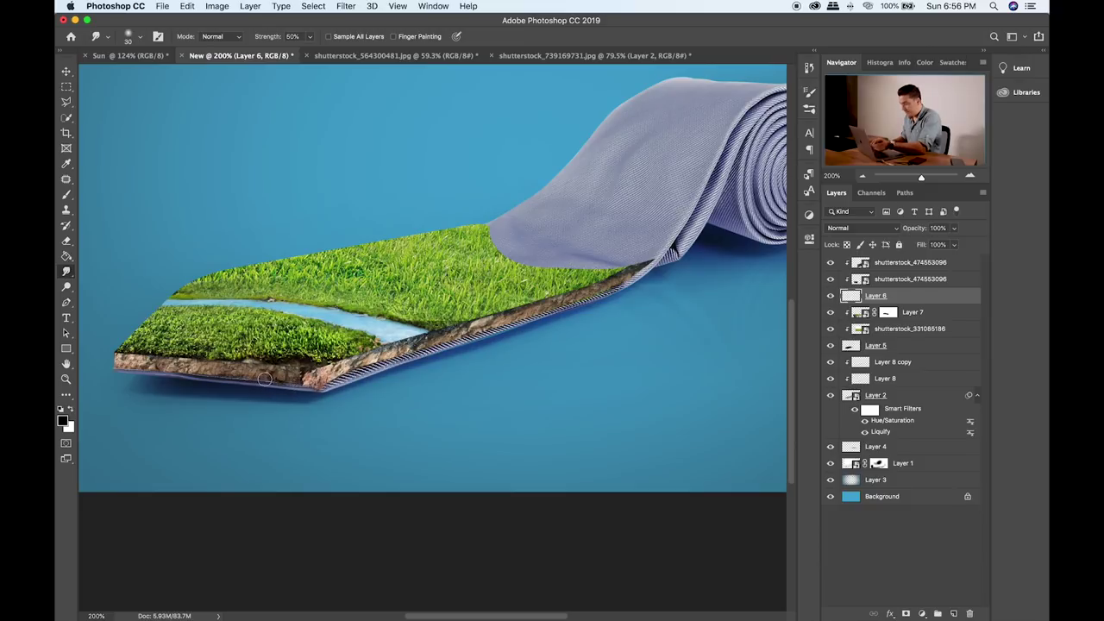
key(super+plus)
drag(264, 382, 493, 327)
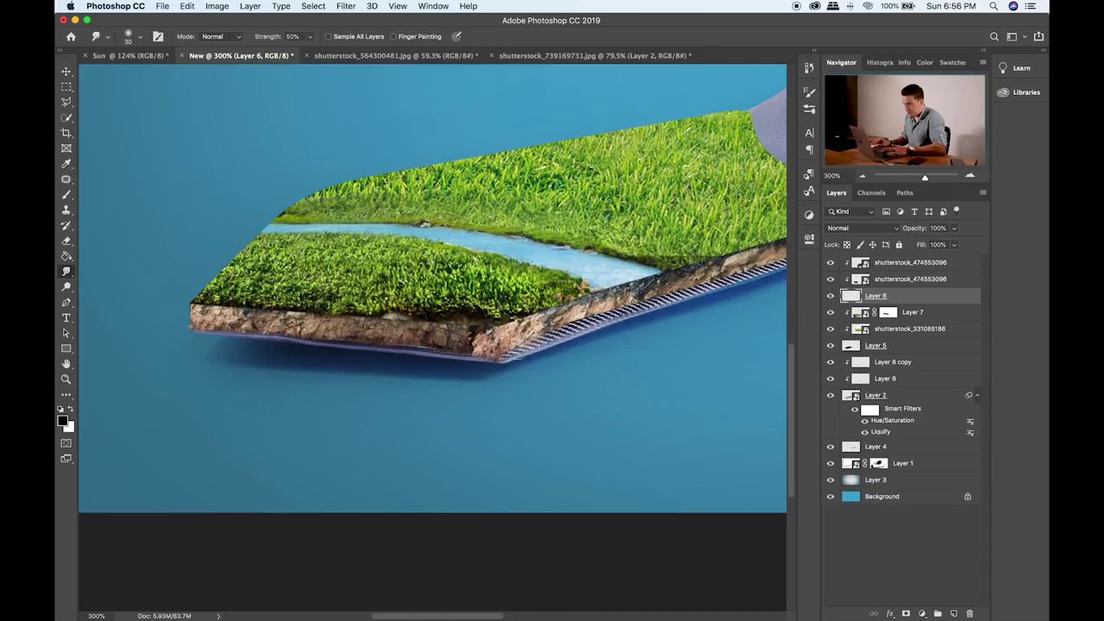
- Smudge the soil's lower edge along the tie's long side up to the fold on Layer 6
drag(594, 341, 485, 336)
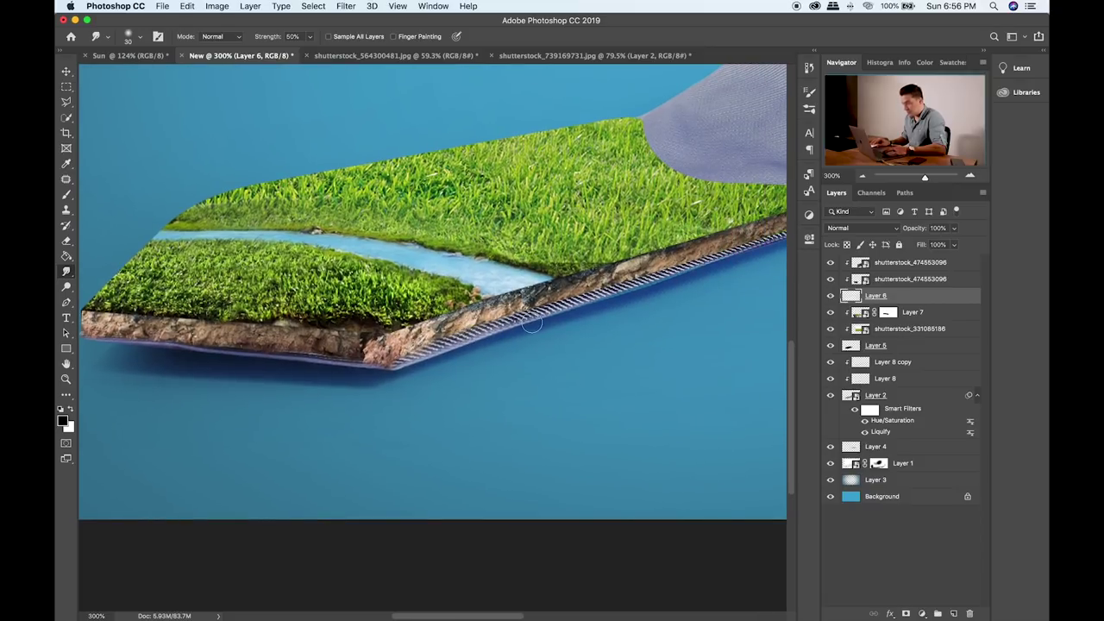
scroll(483, 336, right, 8)
scroll(482, 337, up, 3)
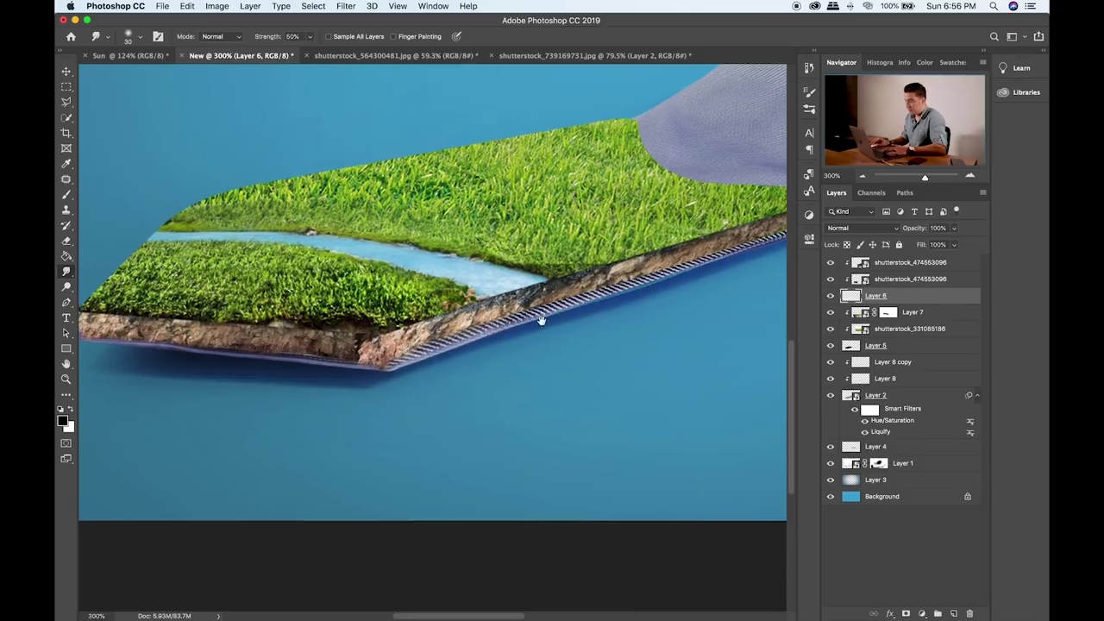
drag(654, 246, 673, 238)
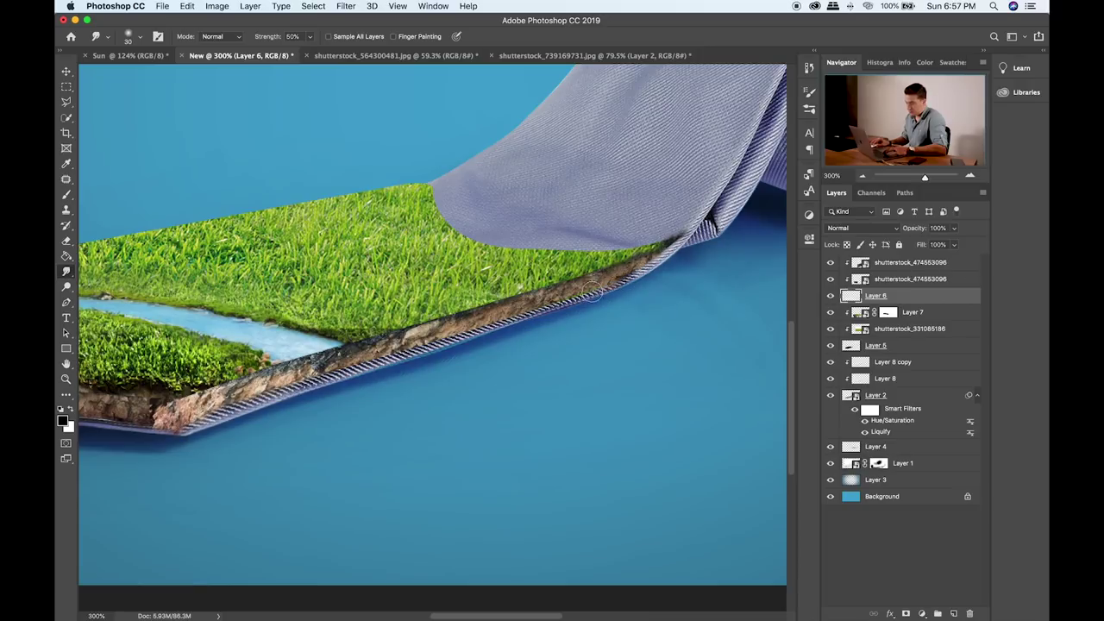
drag(445, 318, 497, 325)
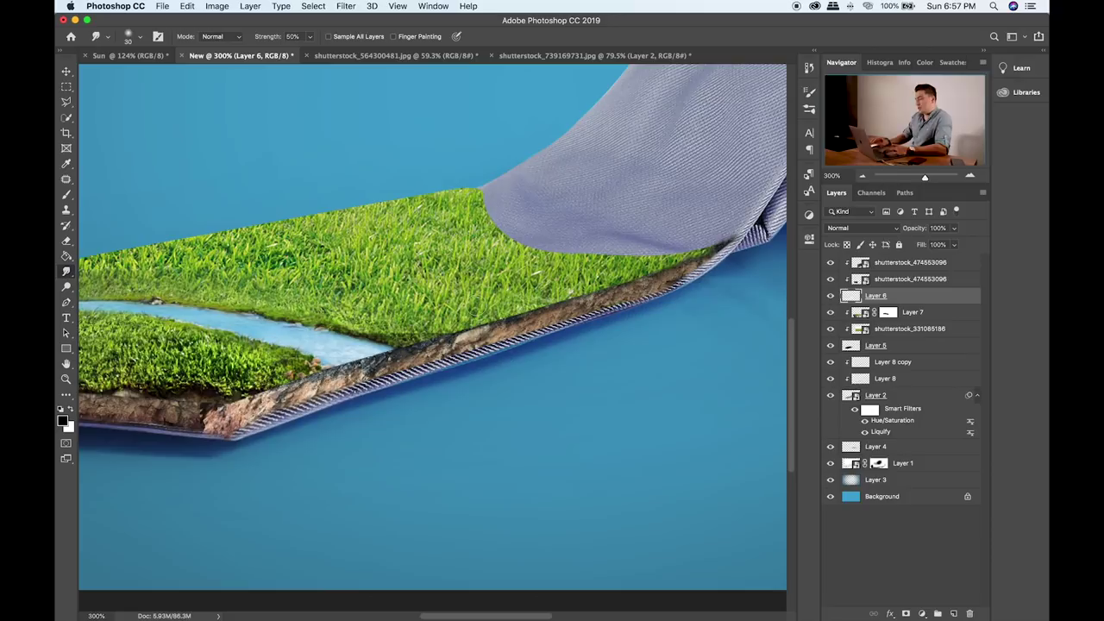
key(super+1)
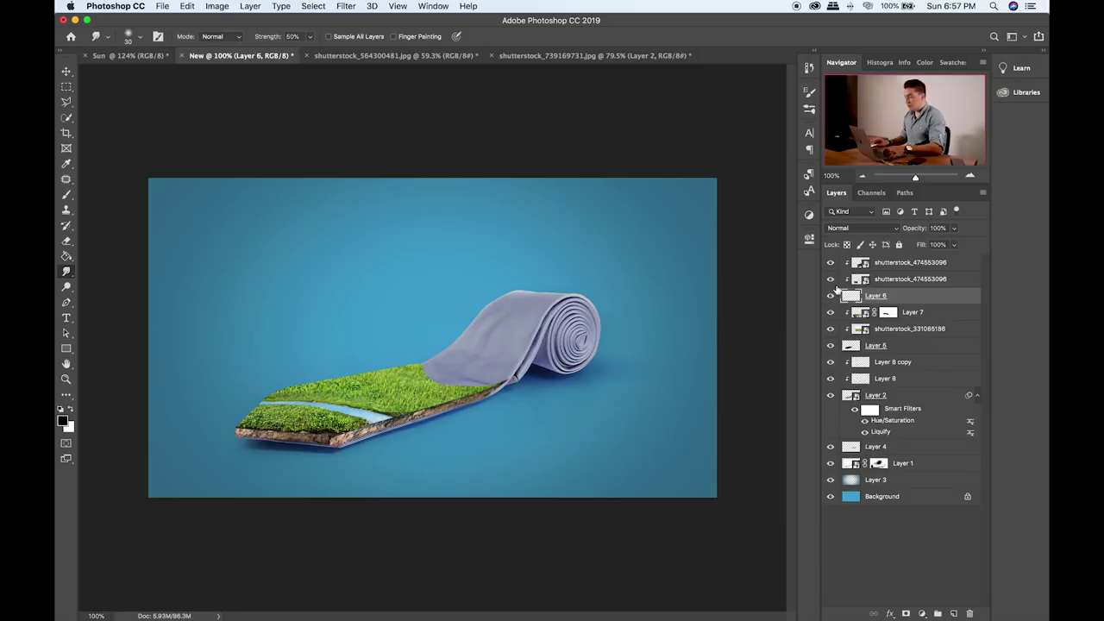
- Check the tie, landscape and shading layers by hiding and showing them, and group Layer 5 through the top shutterstock_474553096 layer
click(892, 395)
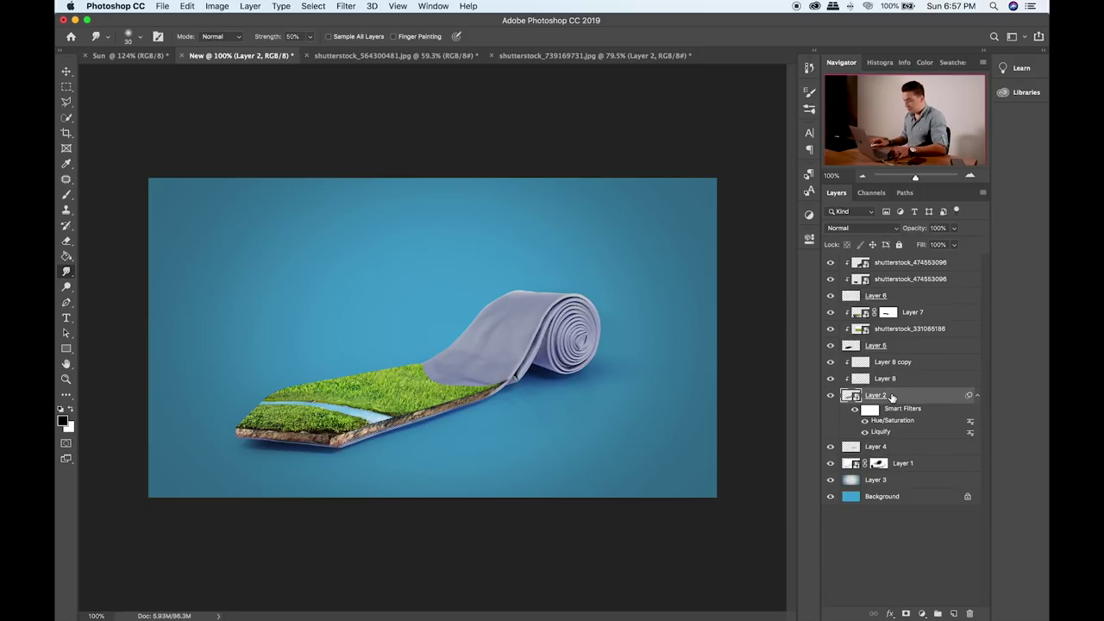
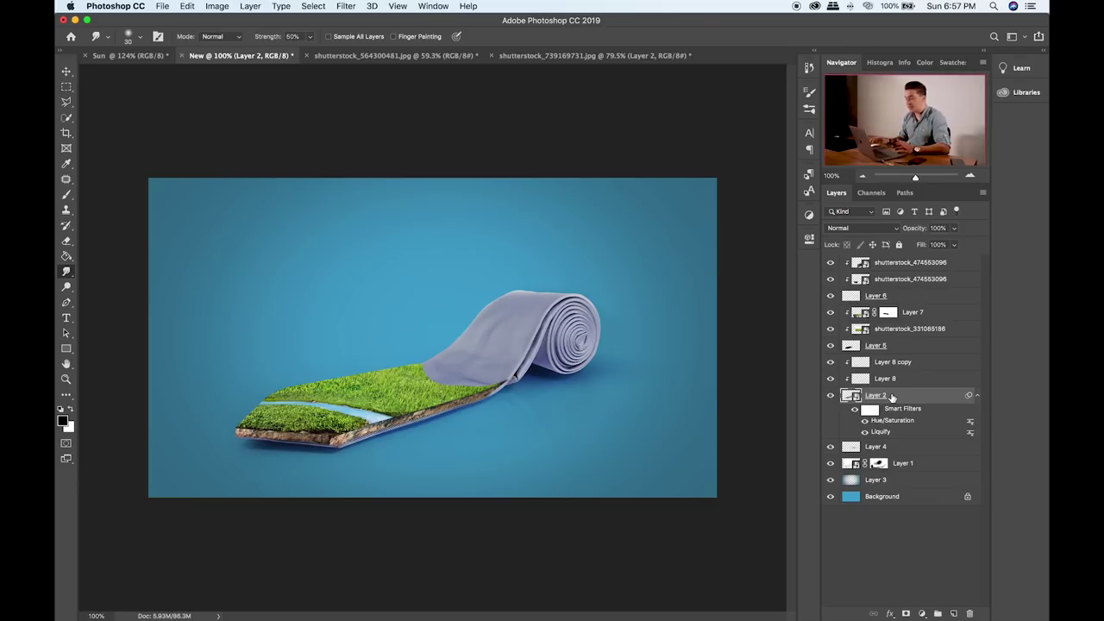
click(830, 395)
click(831, 395)
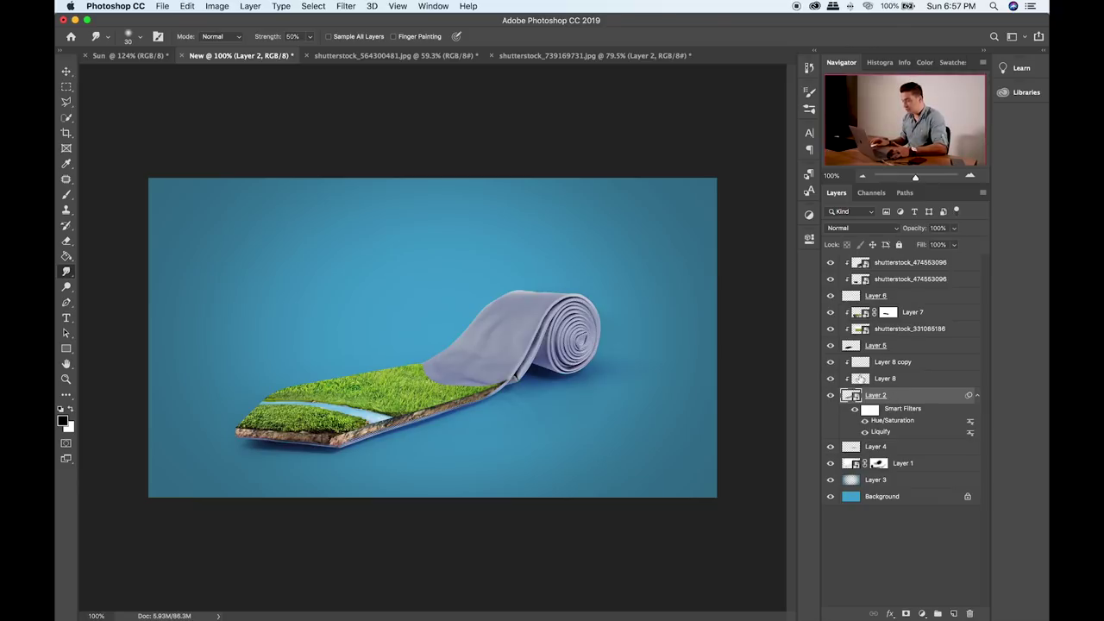
click(854, 345)
click(830, 346)
click(831, 346)
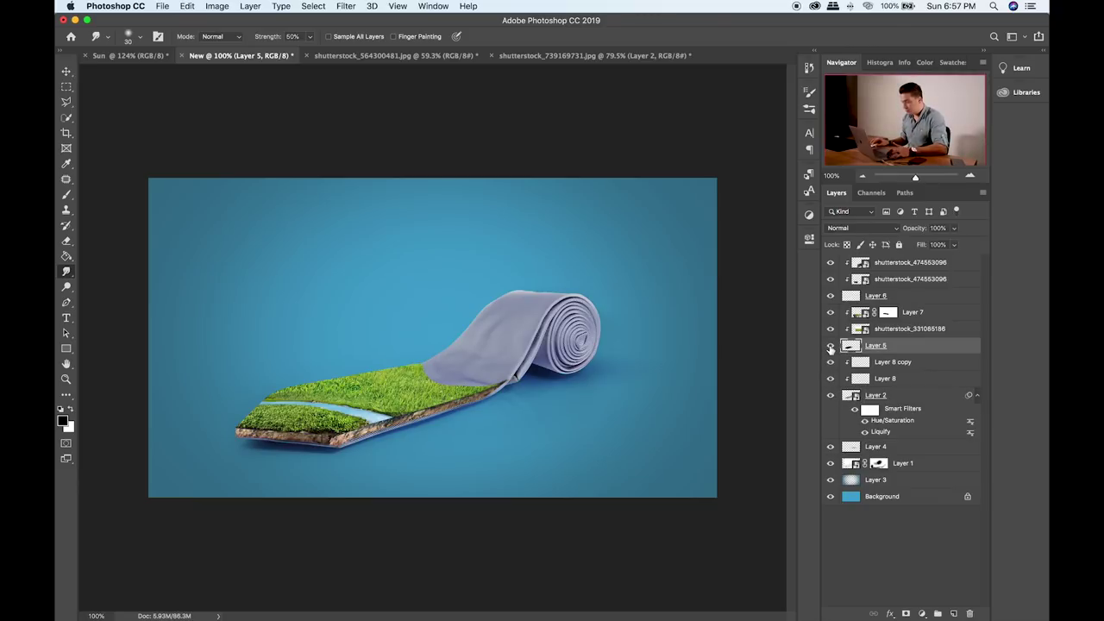
click(830, 378)
click(830, 377)
click(831, 362)
click(831, 362)
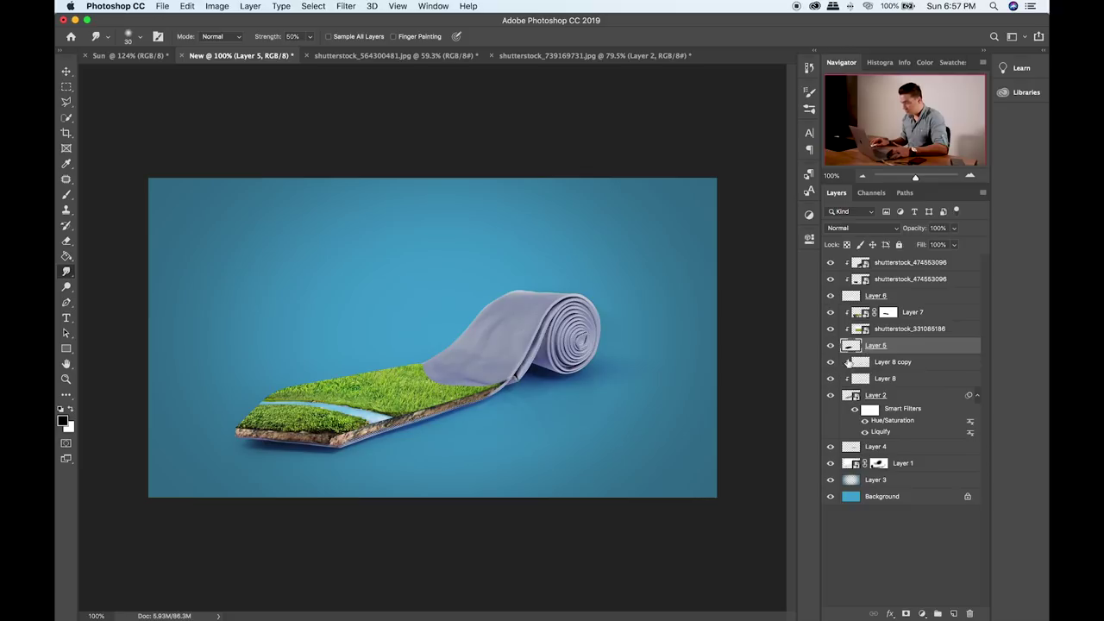
shift+click(934, 264)
key(super+g)
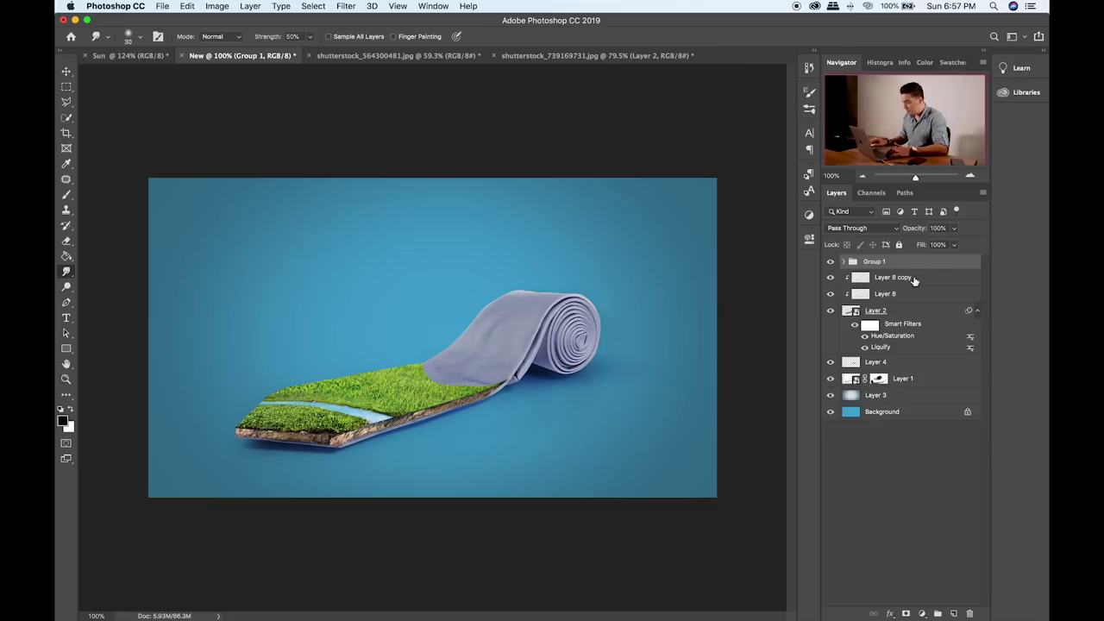
- Check Layer 4 and Layer 1 by hiding and showing them, and group Layer 1 through Layer 8 copy
click(914, 279)
click(830, 362)
click(830, 362)
click(831, 379)
click(831, 378)
click(914, 381)
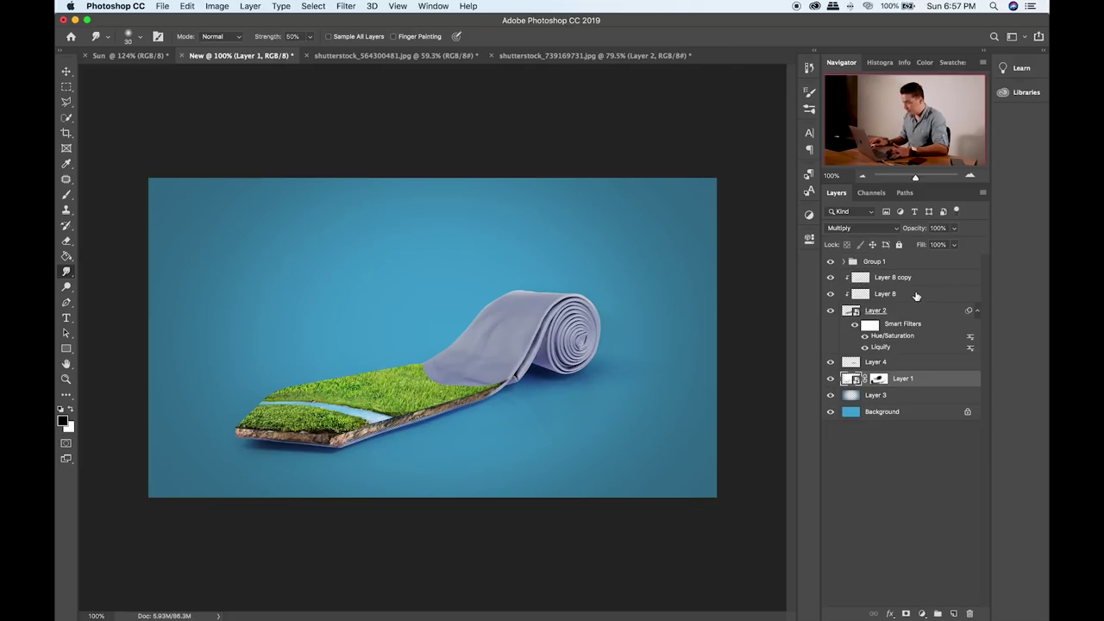
shift+click(916, 295)
shift+click(924, 280)
key(super+g)
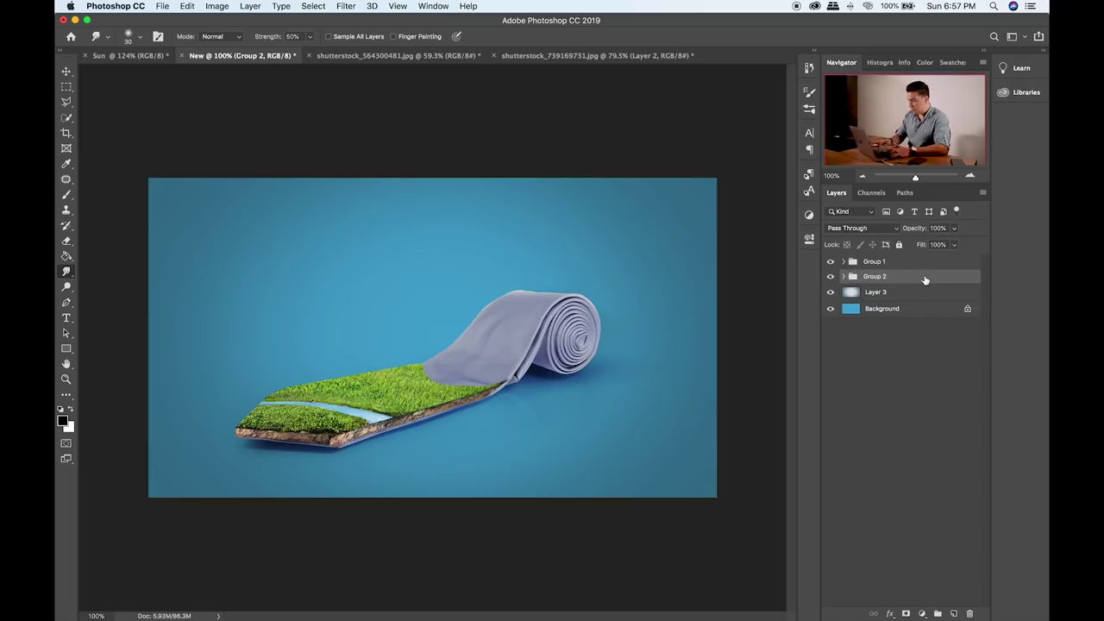
- Select Group 1, switch to Finder and open the house image shutterstock_541305946.jpg from the Items folder as a separate Photoshop document
click(66, 87)
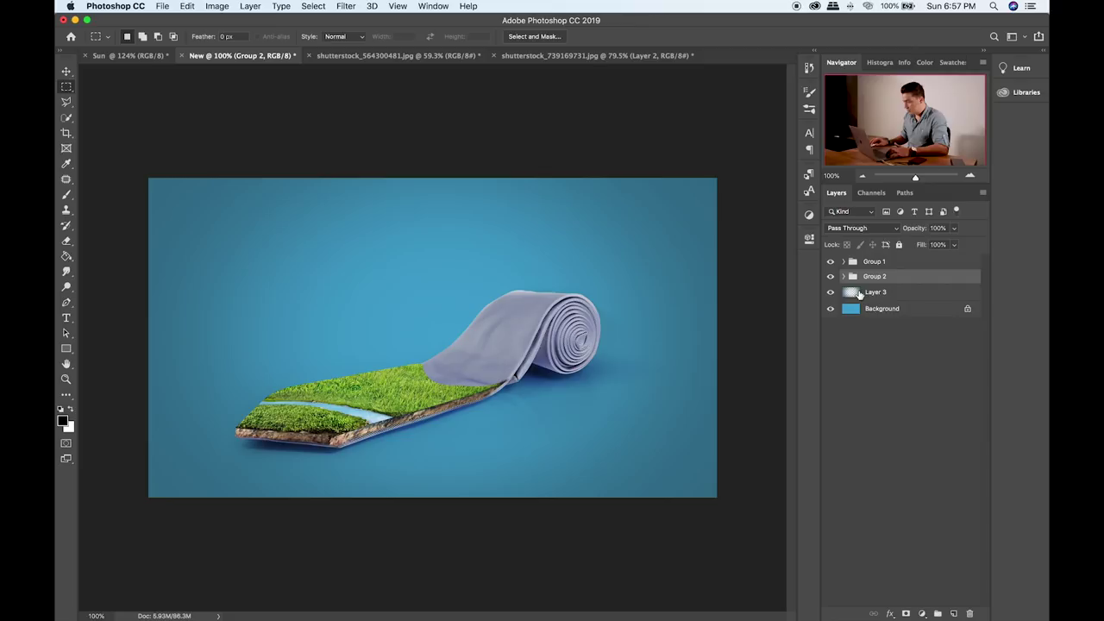
click(843, 262)
click(922, 279)
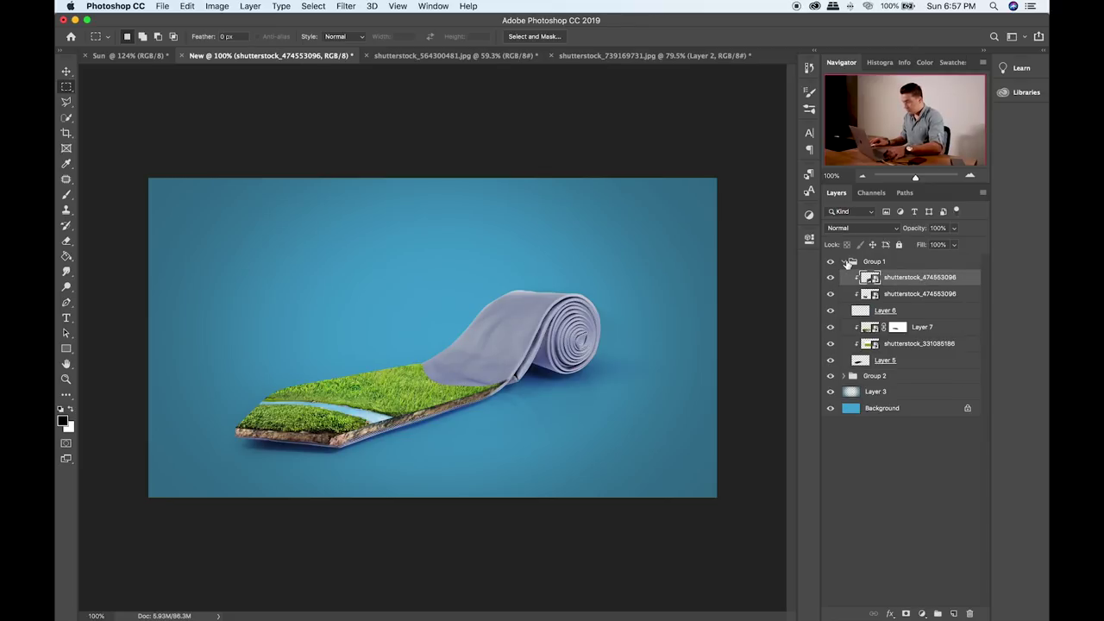
click(844, 263)
key(super+Tab)
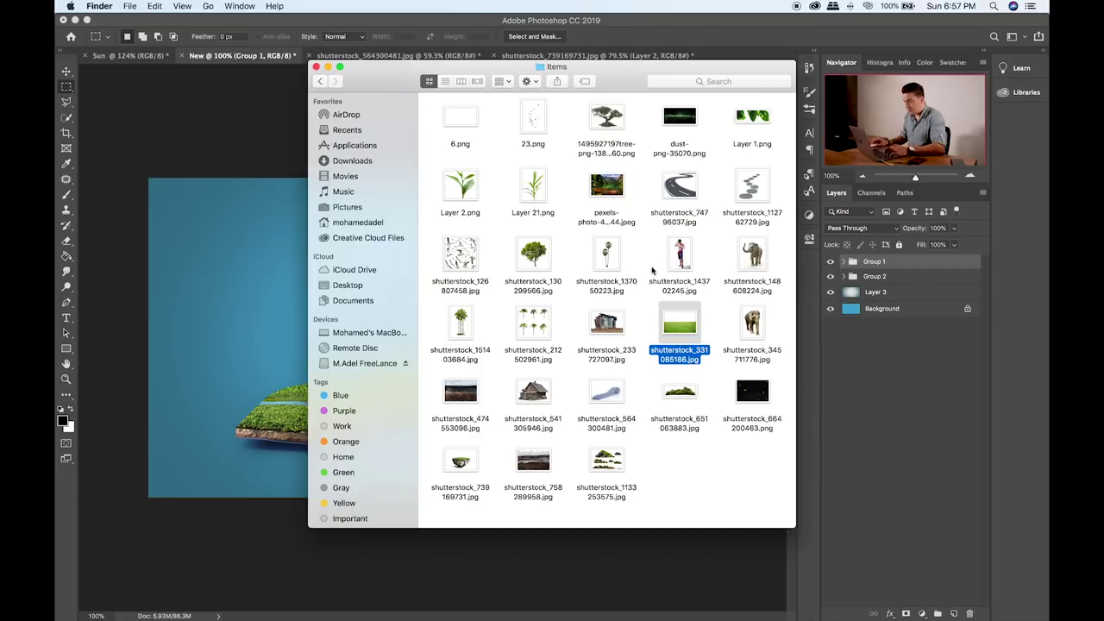
click(546, 400)
drag(544, 395, 739, 49)
drag(545, 387, 728, 53)
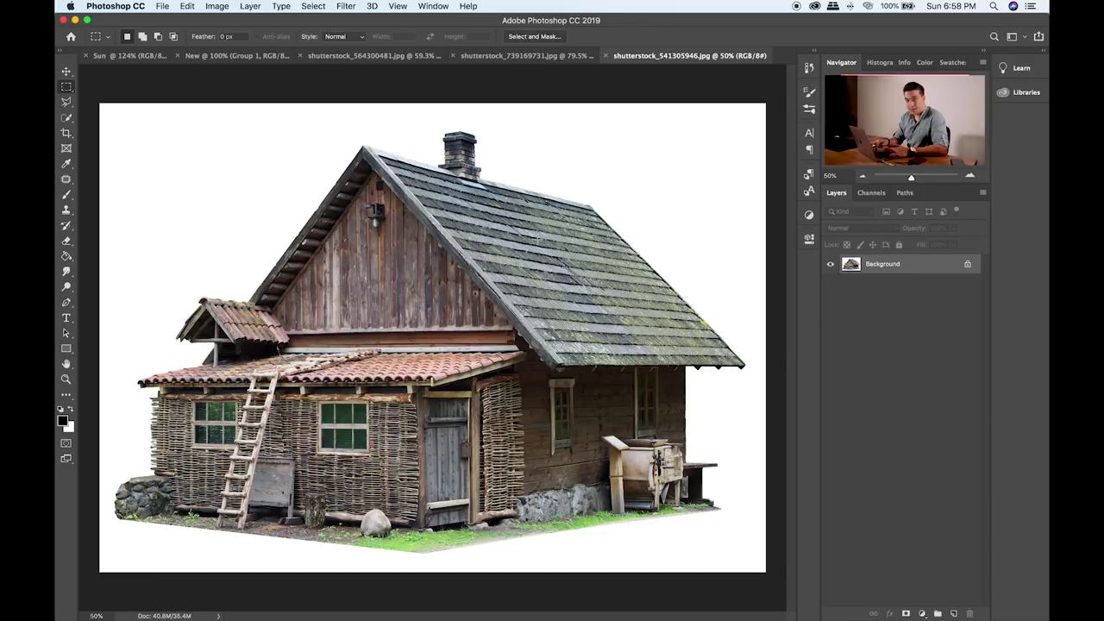
- Duplicate the Background layer, desaturate the copy and darken it with Levels using a black input of 137
key(super+j)
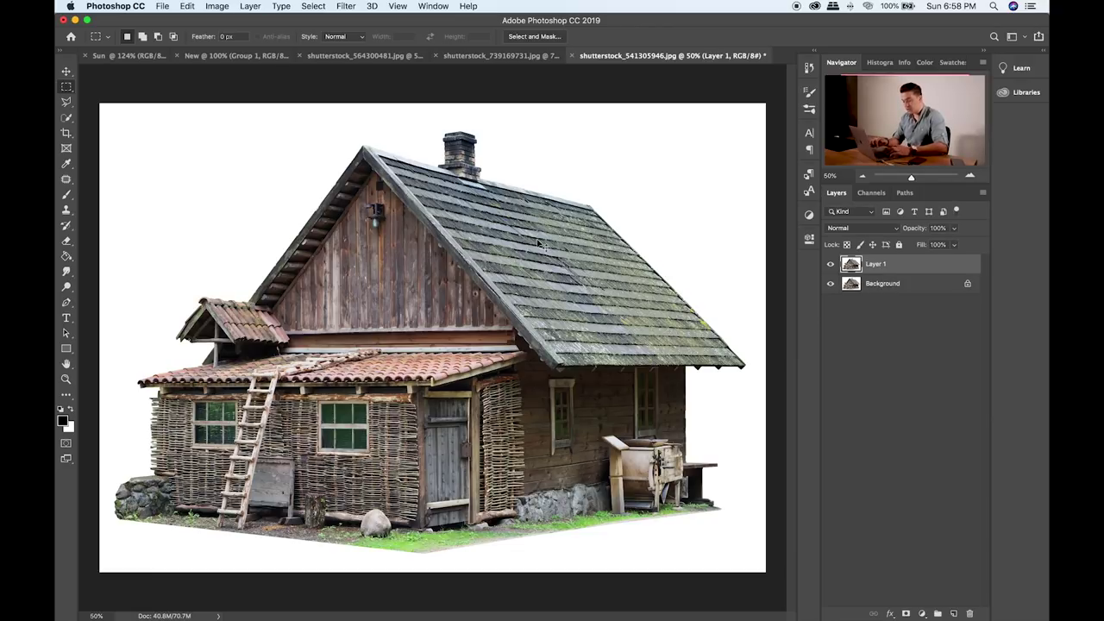
key(shift+super+u)
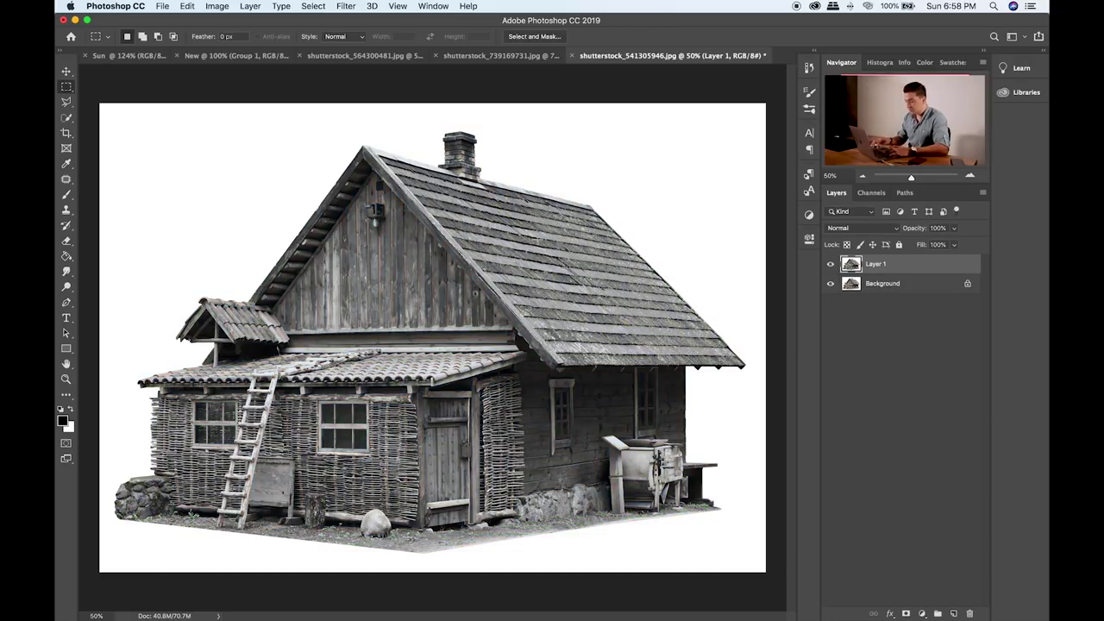
key(super+l)
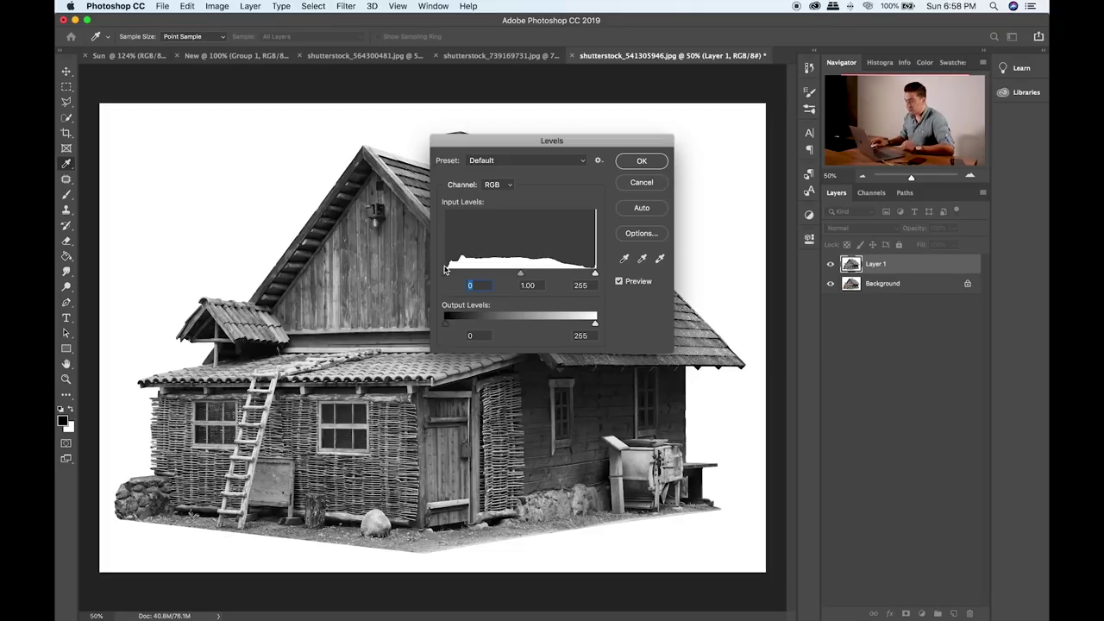
drag(446, 273, 525, 279)
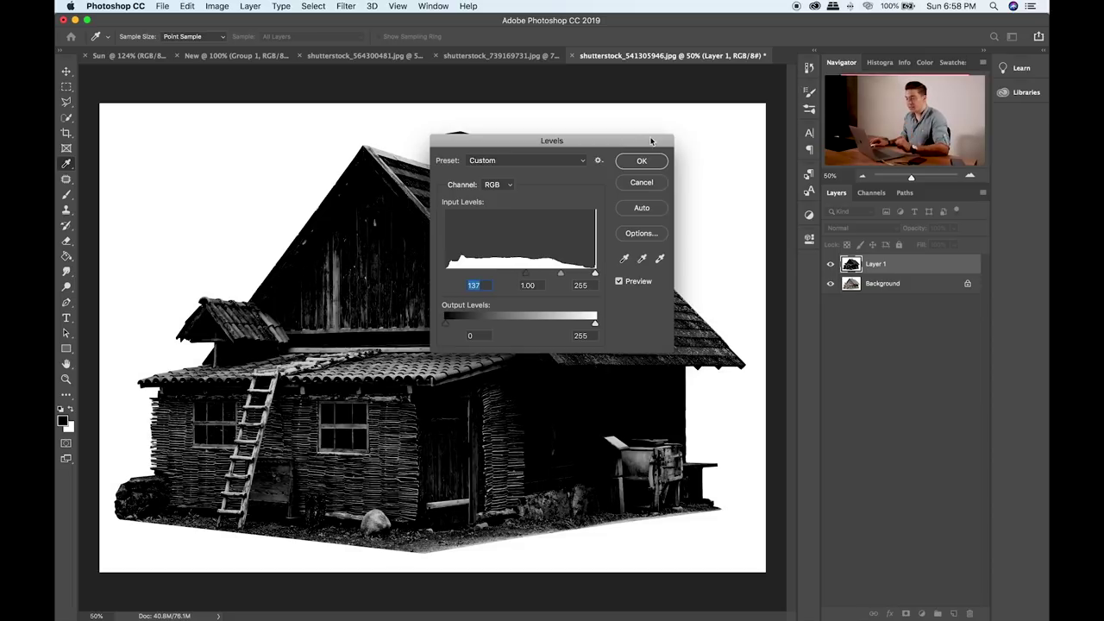
click(641, 162)
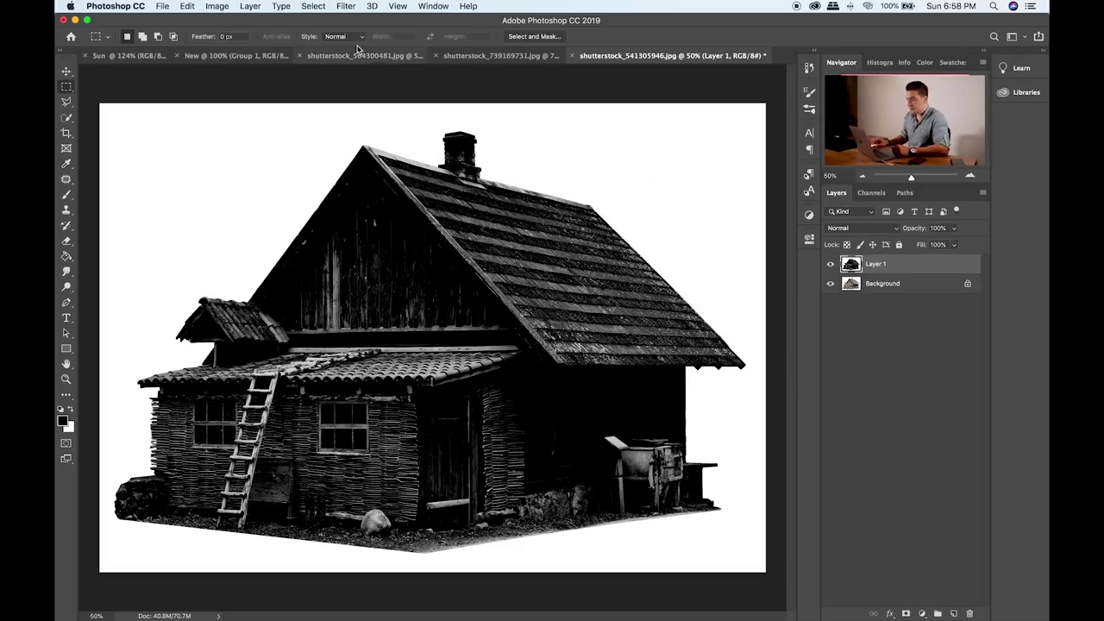
- Select the white backdrop around the house with Color Range, using Sampled Colors at fuzziness 100
click(313, 6)
click(377, 128)
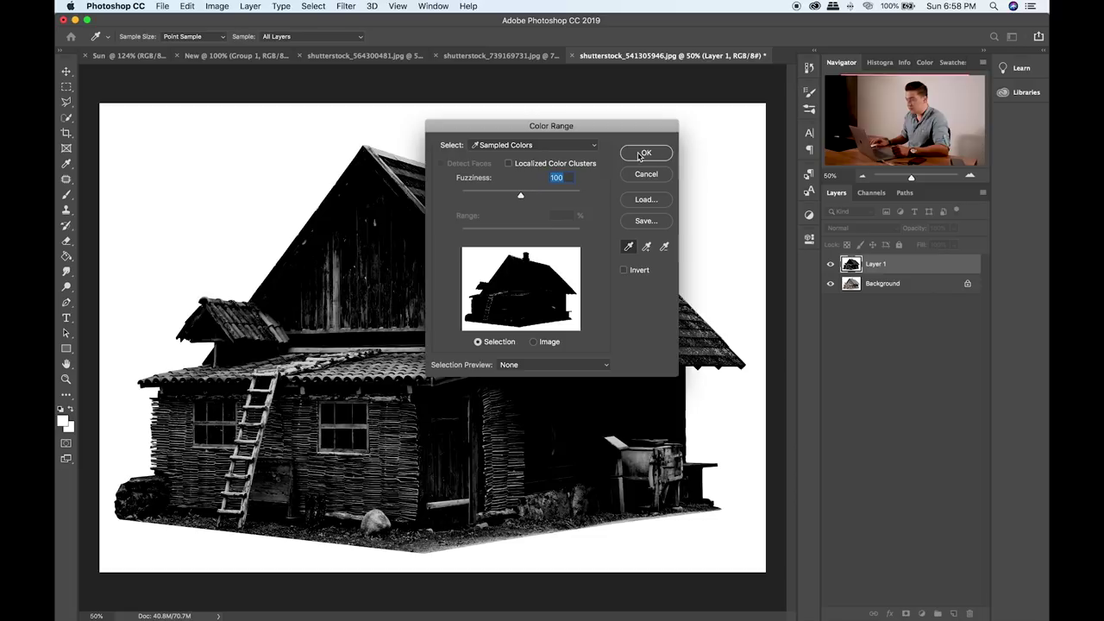
click(641, 155)
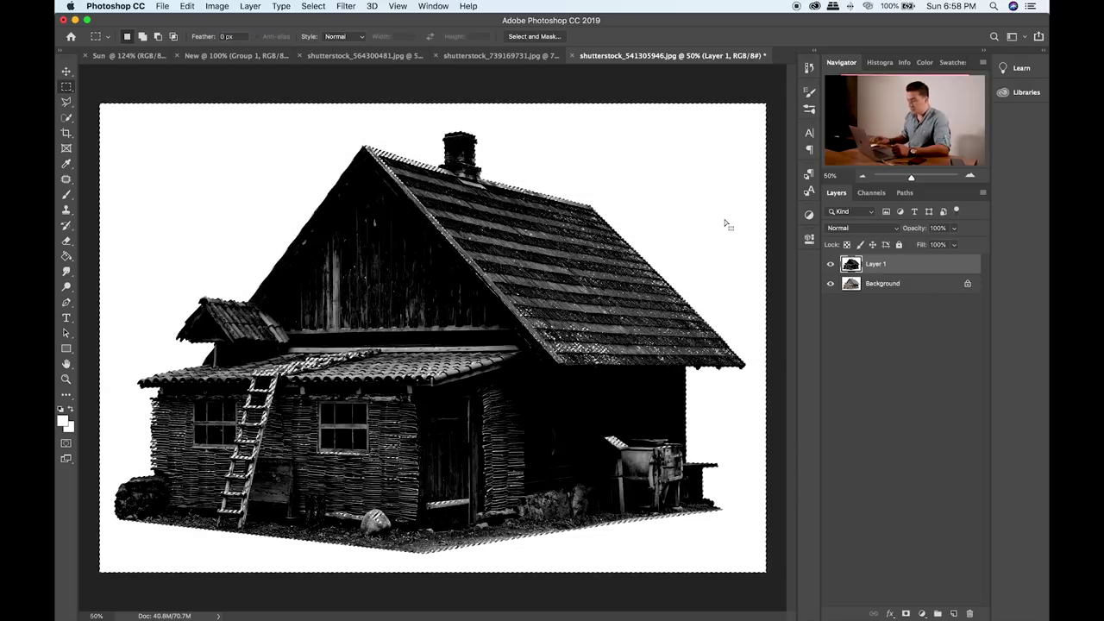
- Subtract the stray areas inside the house from the selection with the Quick Selection tool at size 250
click(67, 117)
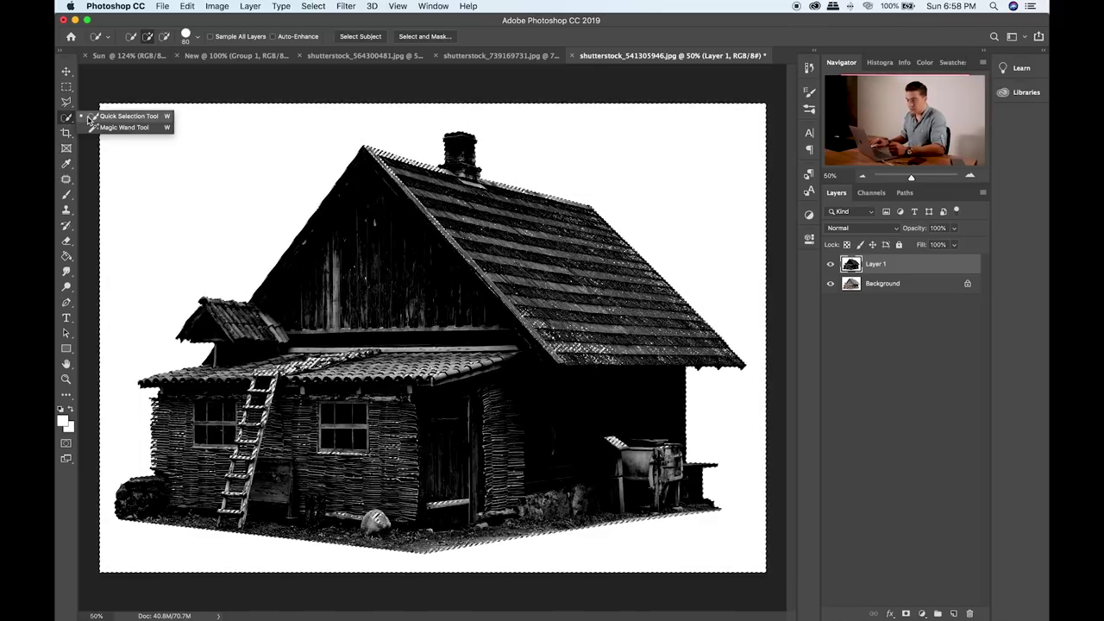
click(89, 117)
key(bracketright)
key(bracketright)
key(bracketright)
key(bracketright)
key(bracketright)
key(bracketright)
key(bracketright)
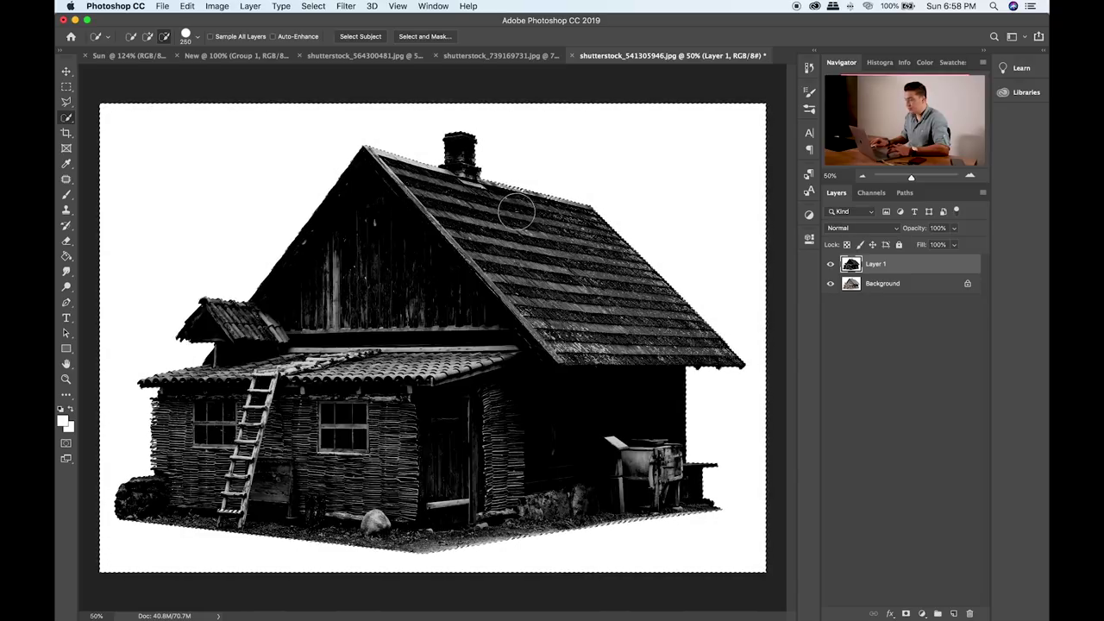
key(alt)
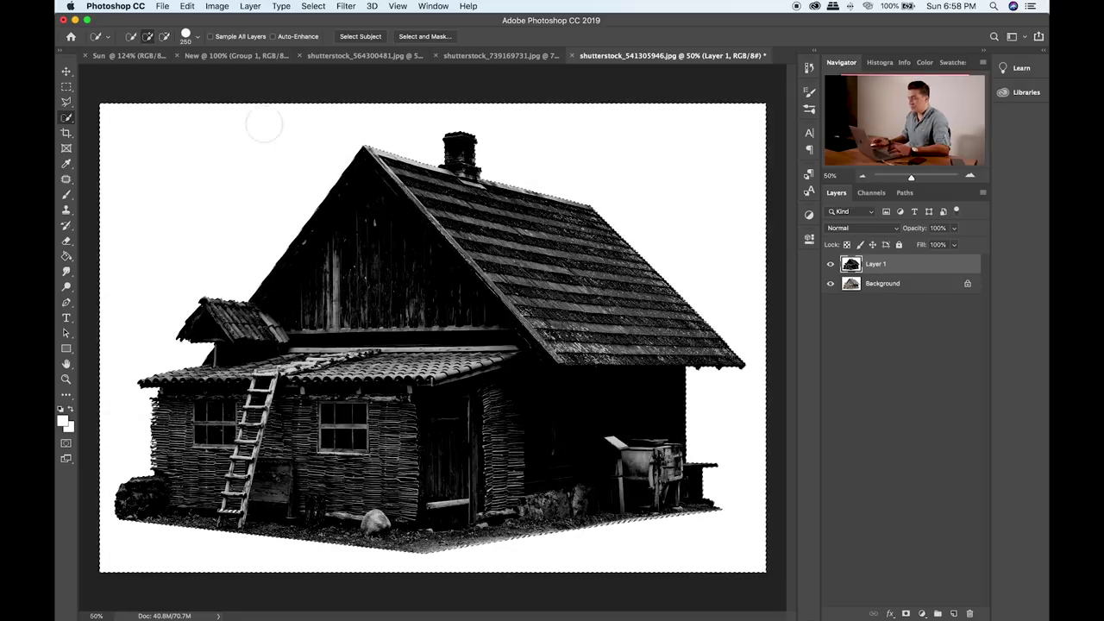
- Invert the selection, copy the house from Background onto its own layer, and hide Layer 1 and Background
click(67, 87)
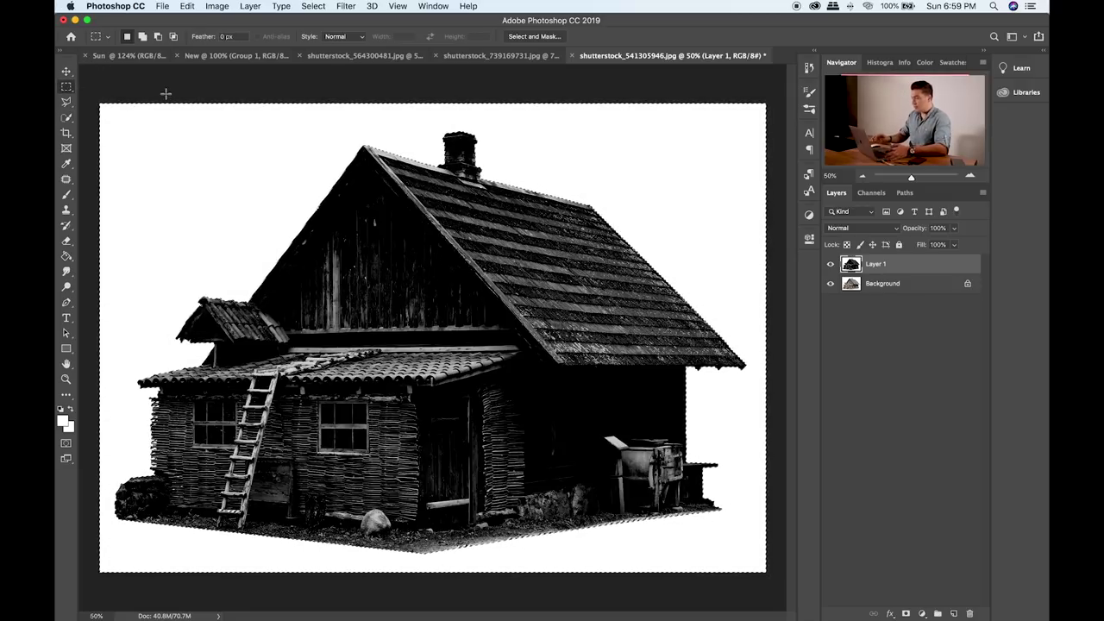
click(938, 286)
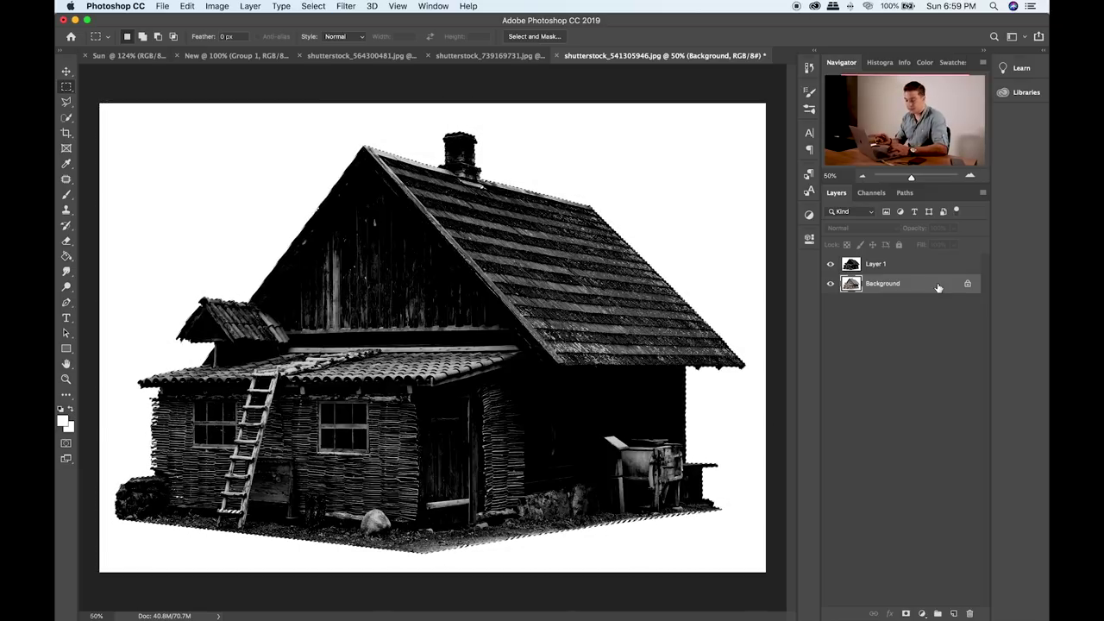
key(super+j)
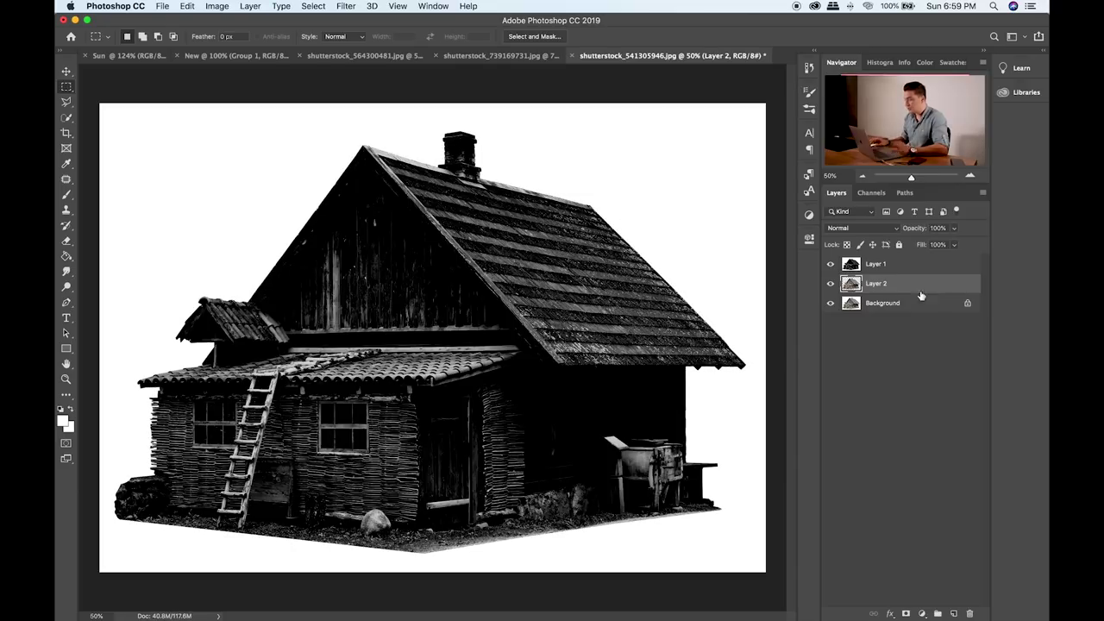
click(831, 263)
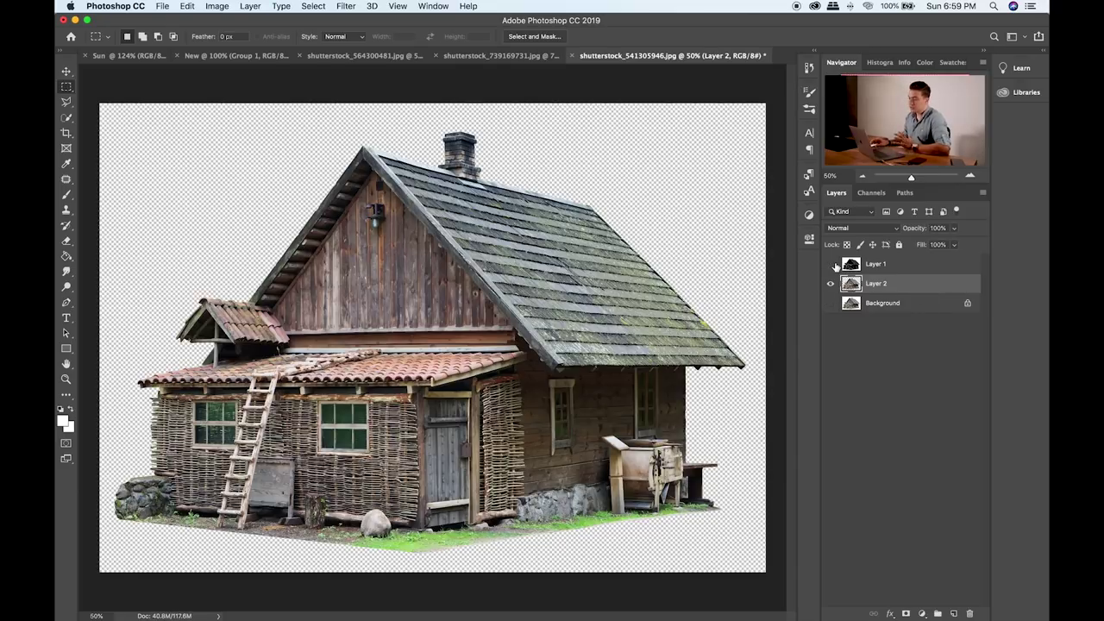
- Convert the cut-out house on Layer 2 to a smart object and bring it into the New document
right_click(933, 290)
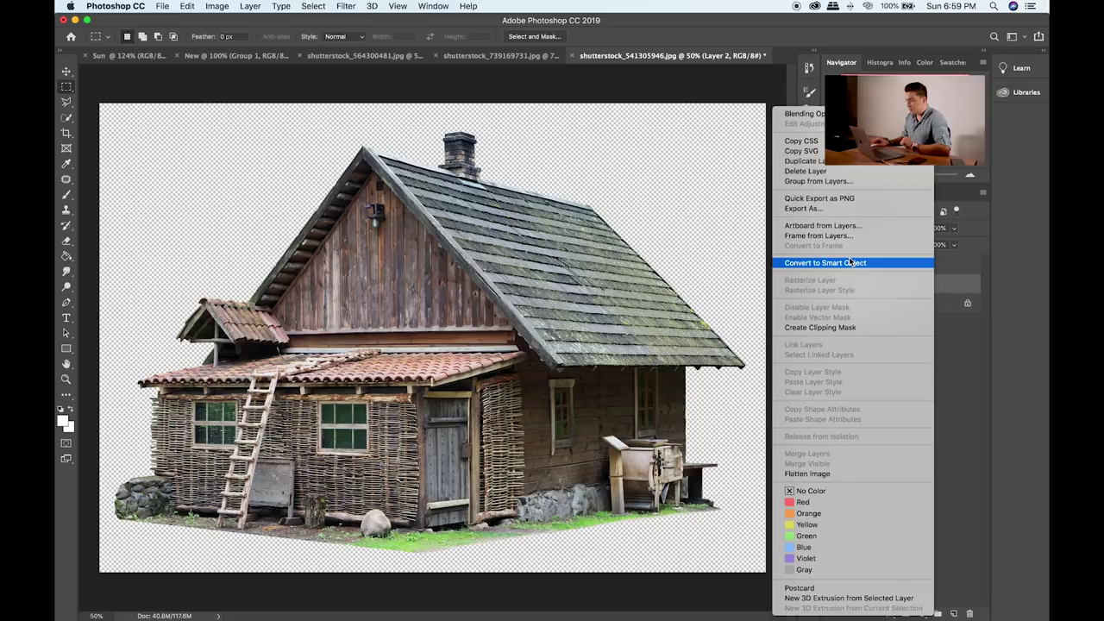
click(850, 262)
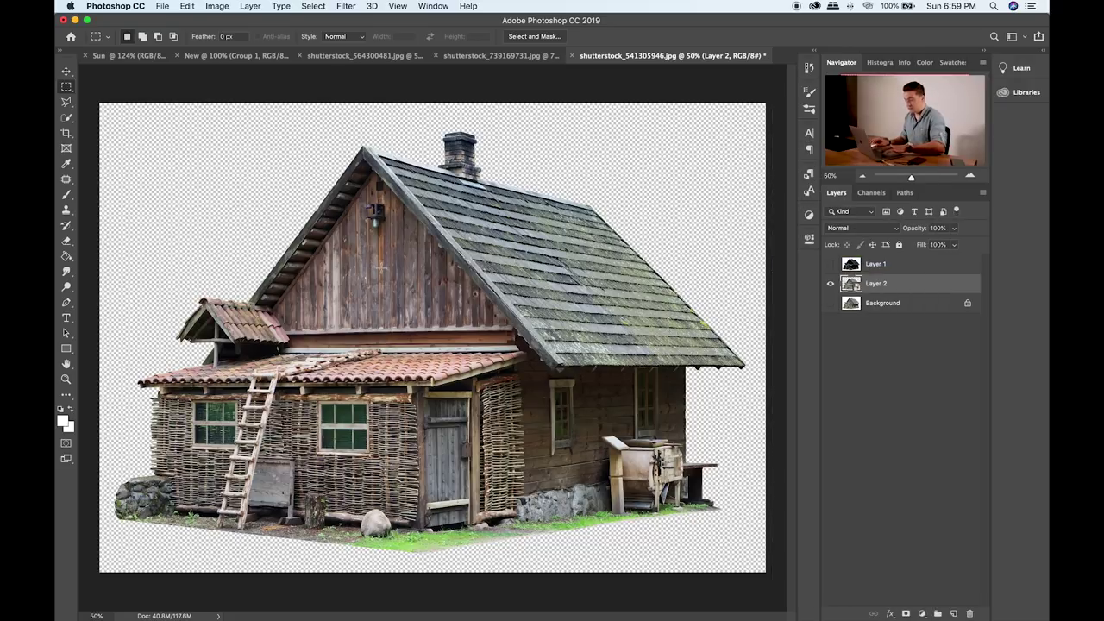
key(v)
drag(487, 294, 237, 57)
drag(420, 290, 449, 327)
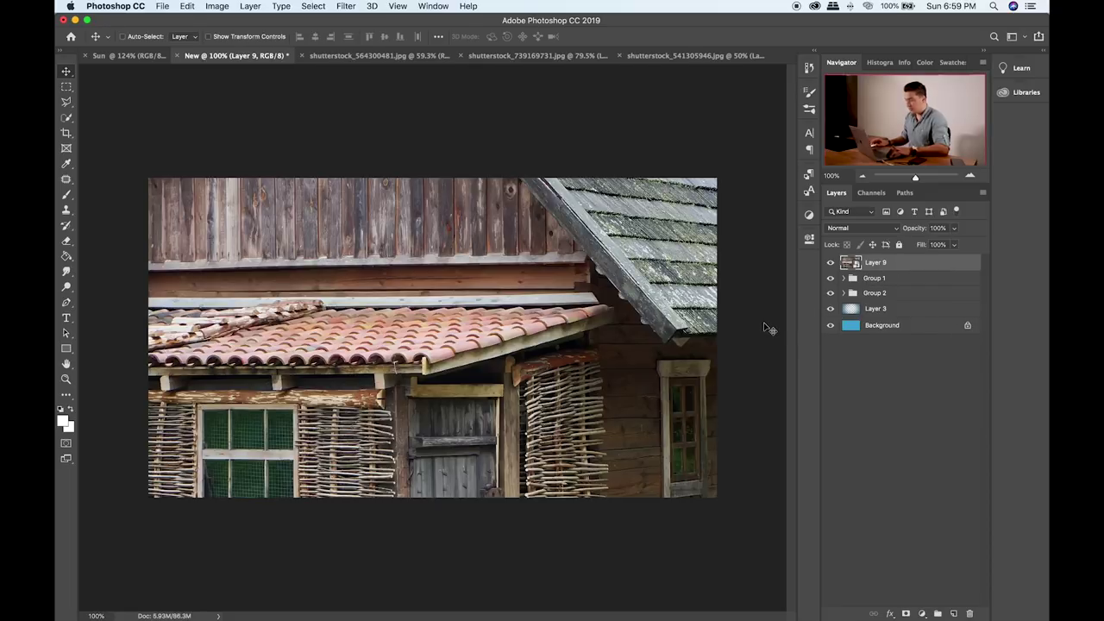
key(super+t)
key(super+0)
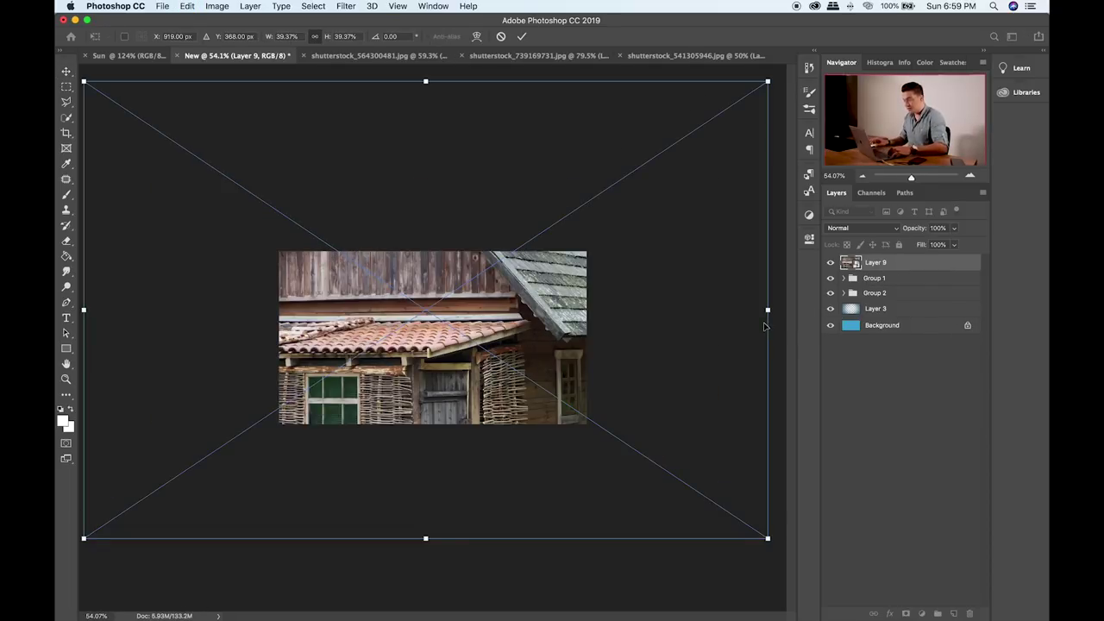
drag(768, 539, 564, 426)
key(Escape)
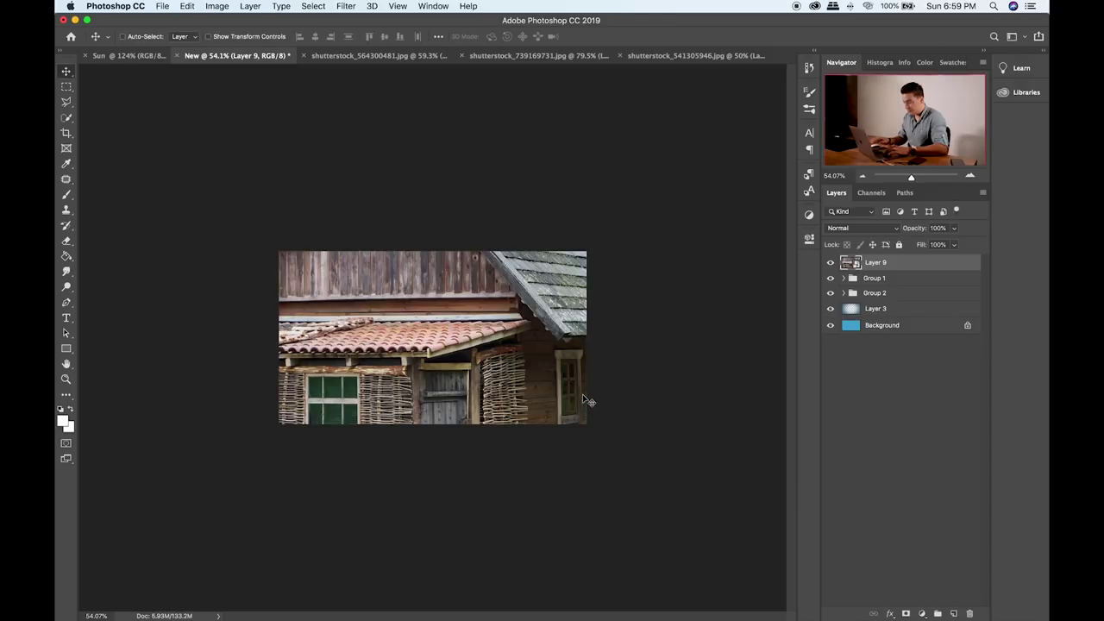
- Scale the house down to 3.45% and place it on the grass behind the stream
key(ctrl+t)
drag(759, 76, 429, 326)
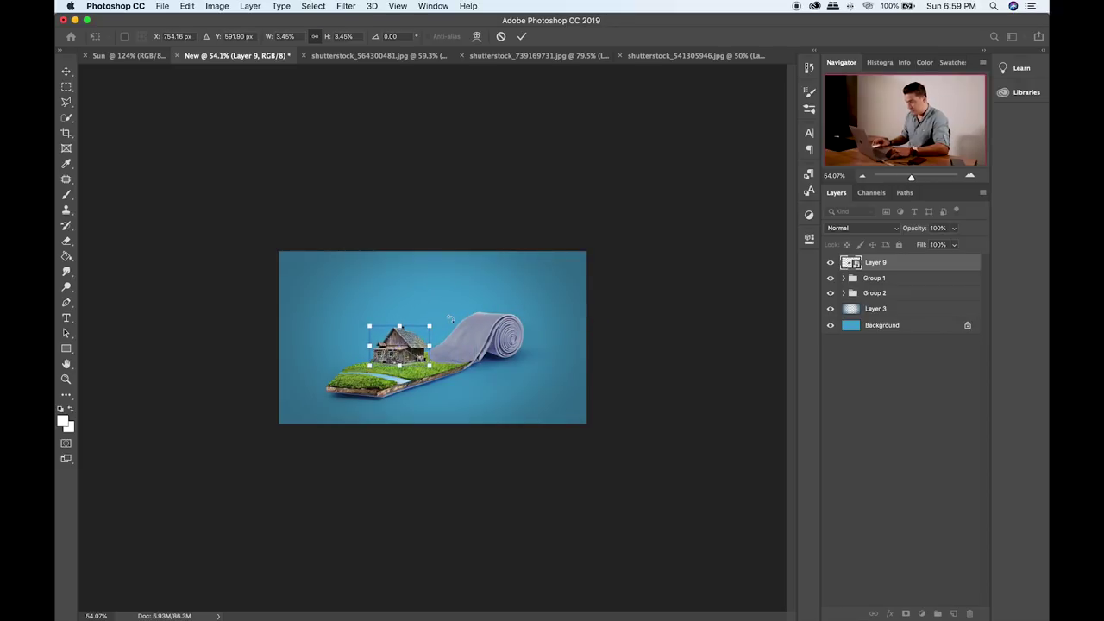
key(Return)
scroll(457, 304, up, 6)
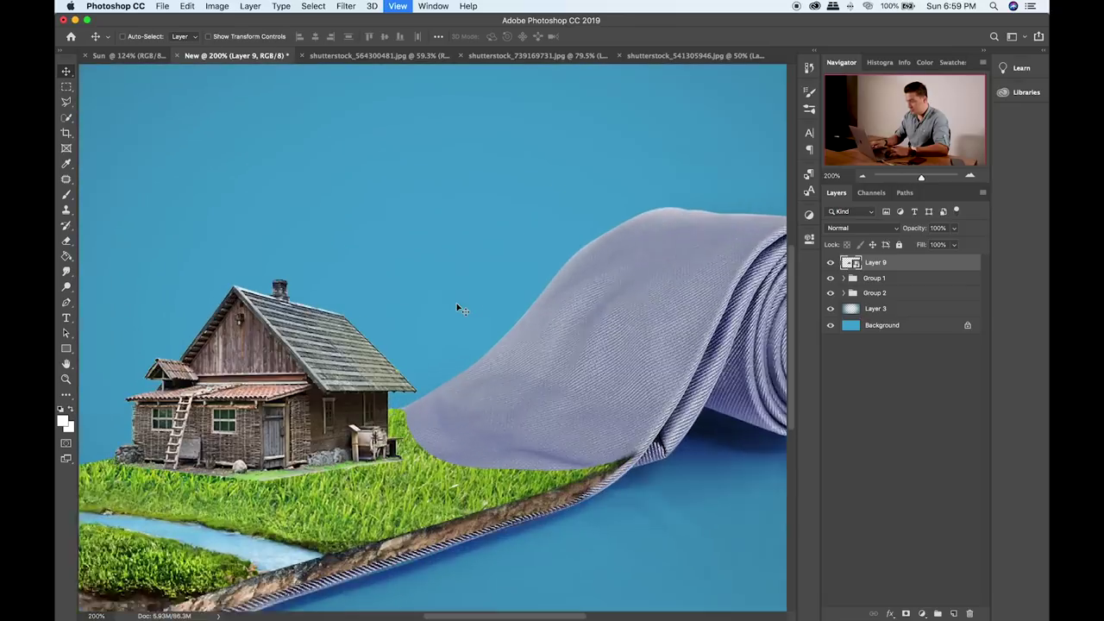
scroll(545, 260, down, 5)
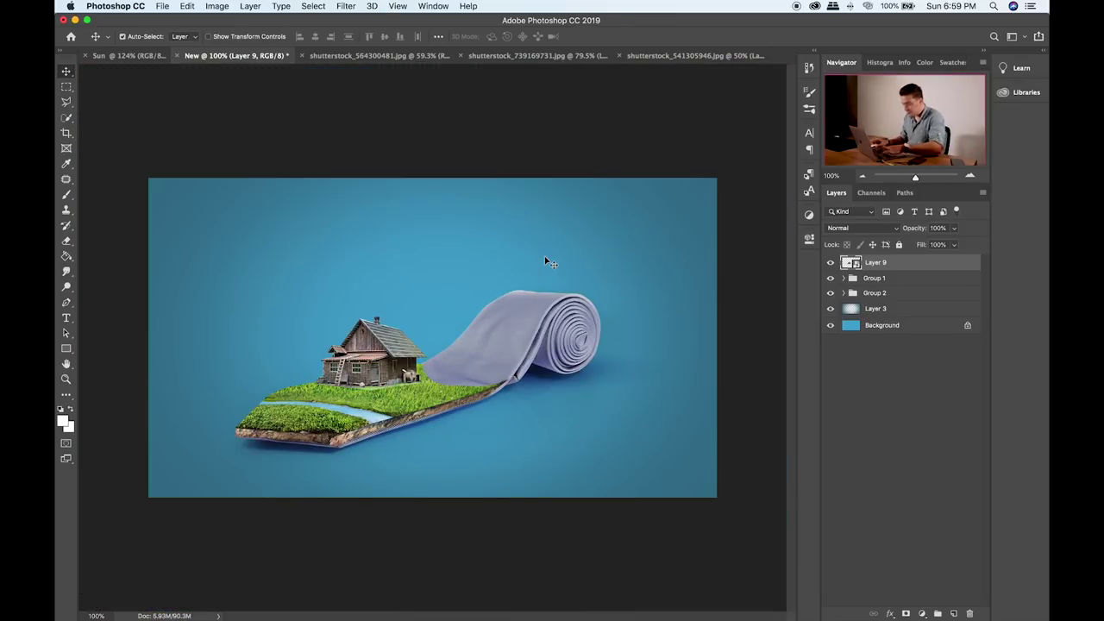
- Shrink the house slightly and move it to the back of the grass, where the bare tie fabric begins
key(super+t)
drag(426, 317, 577, 212)
key(Return)
scroll(397, 325, up, 2)
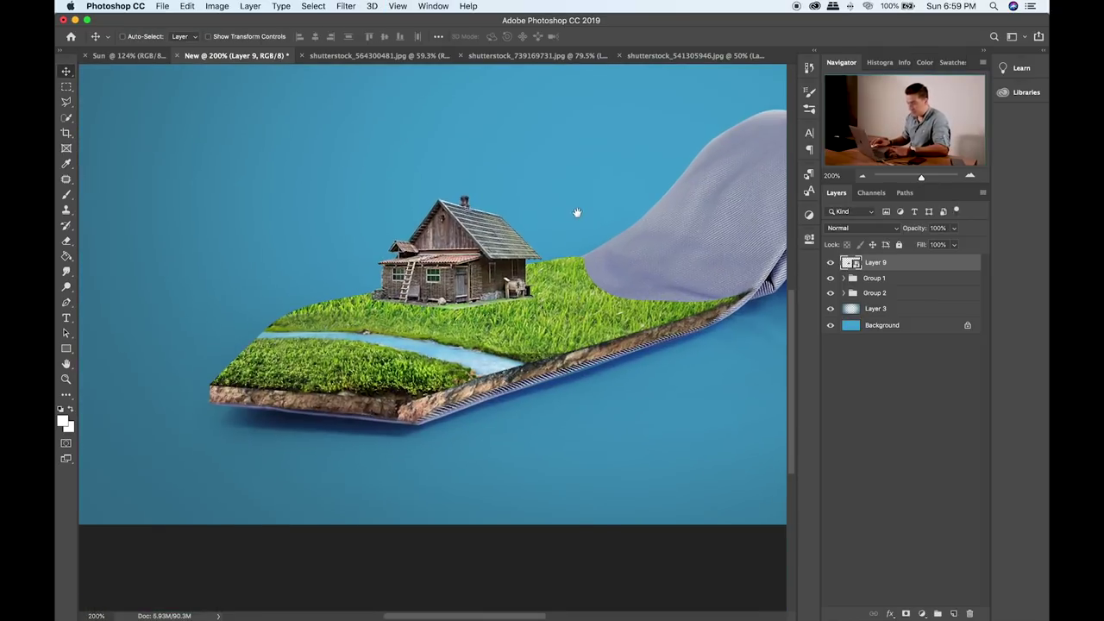
drag(451, 273, 548, 267)
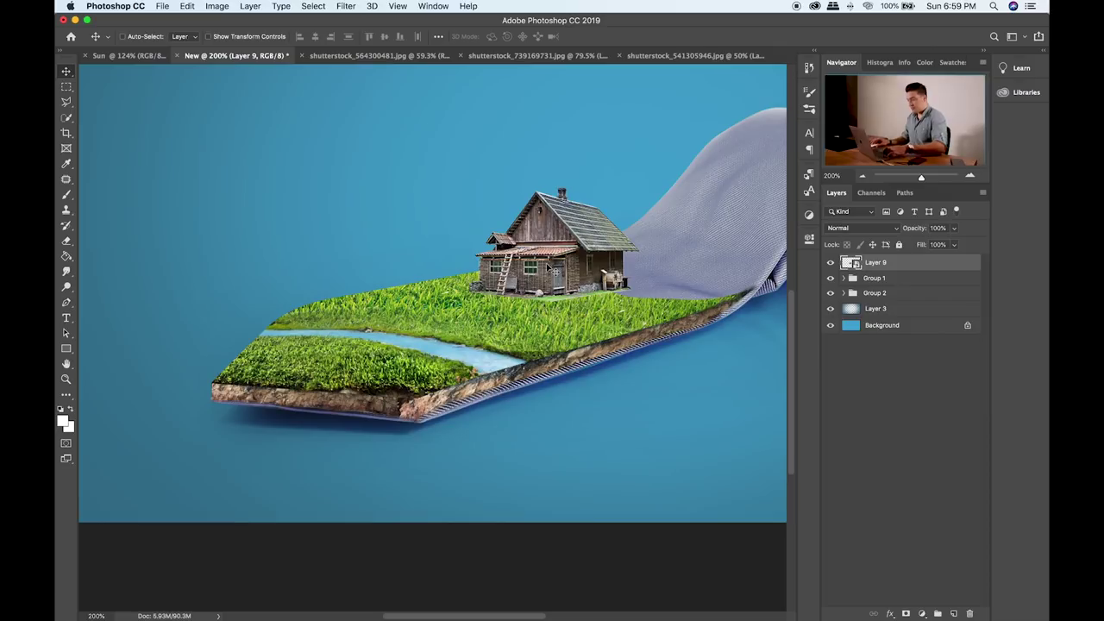
key(ctrl+t)
mouse_move(658, 172)
mouse_down()
mouse_move(657, 157)
mouse_move(659, 171)
mouse_up()
key(Return)
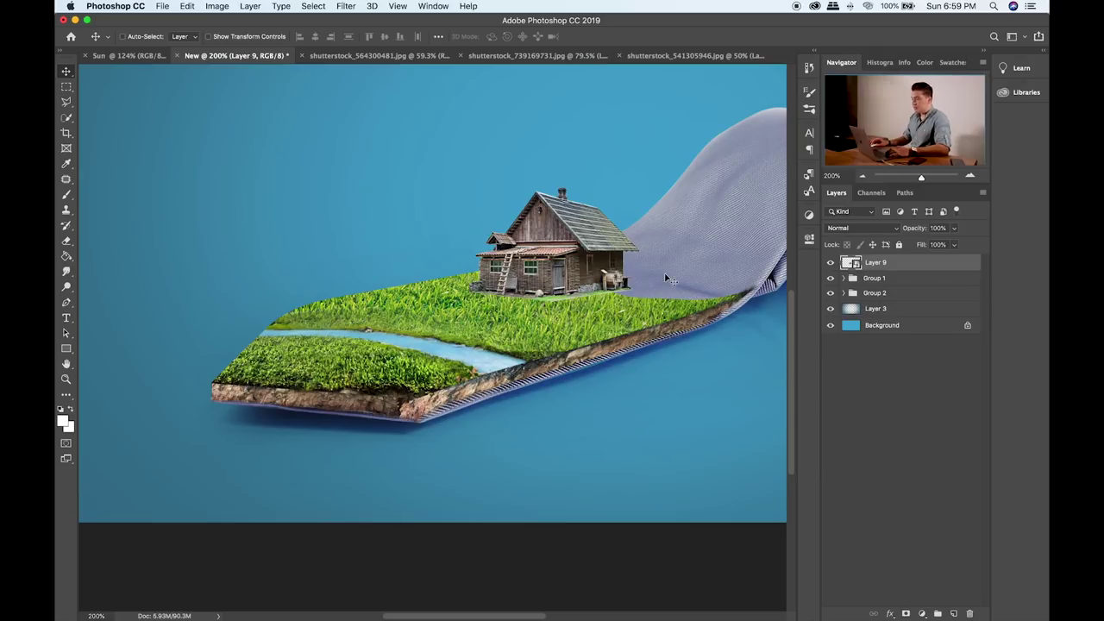
- On a new layer above the house, paint three straight white perspective lines along the tie's near edge, far edge and middle, using brush size 9
scroll(673, 283, right, 3)
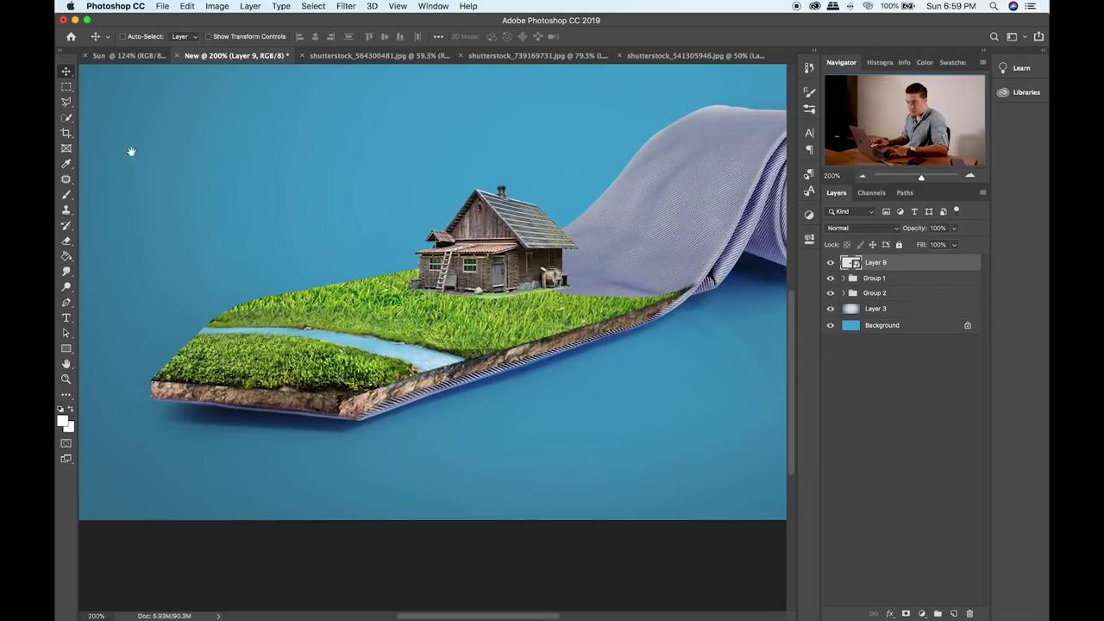
scroll(128, 148, right, 3)
scroll(128, 148, down, 1)
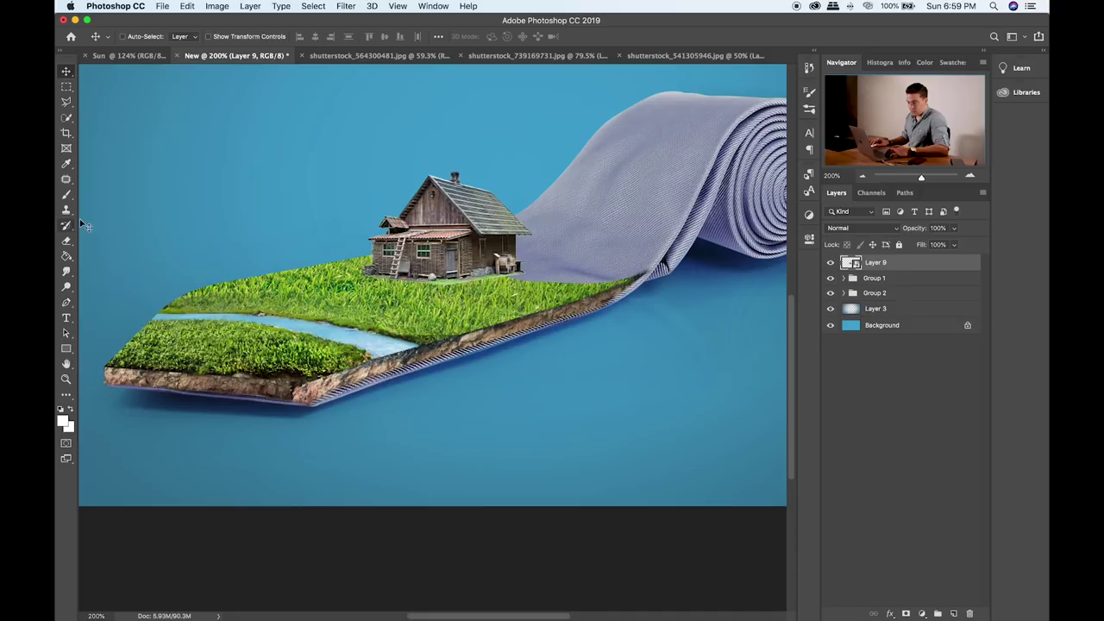
click(952, 613)
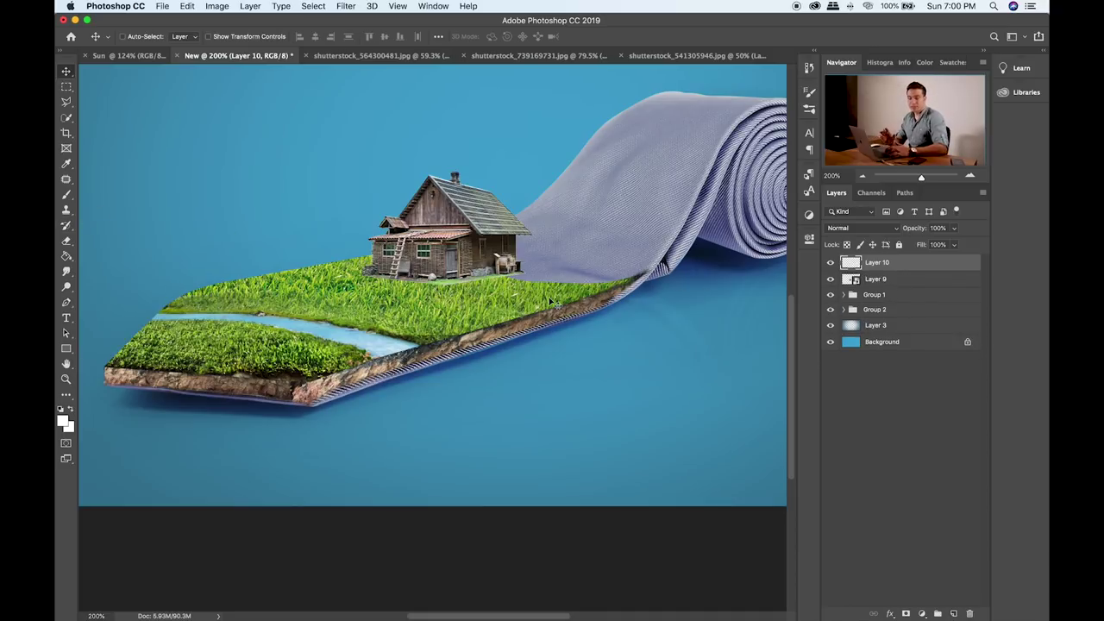
click(68, 197)
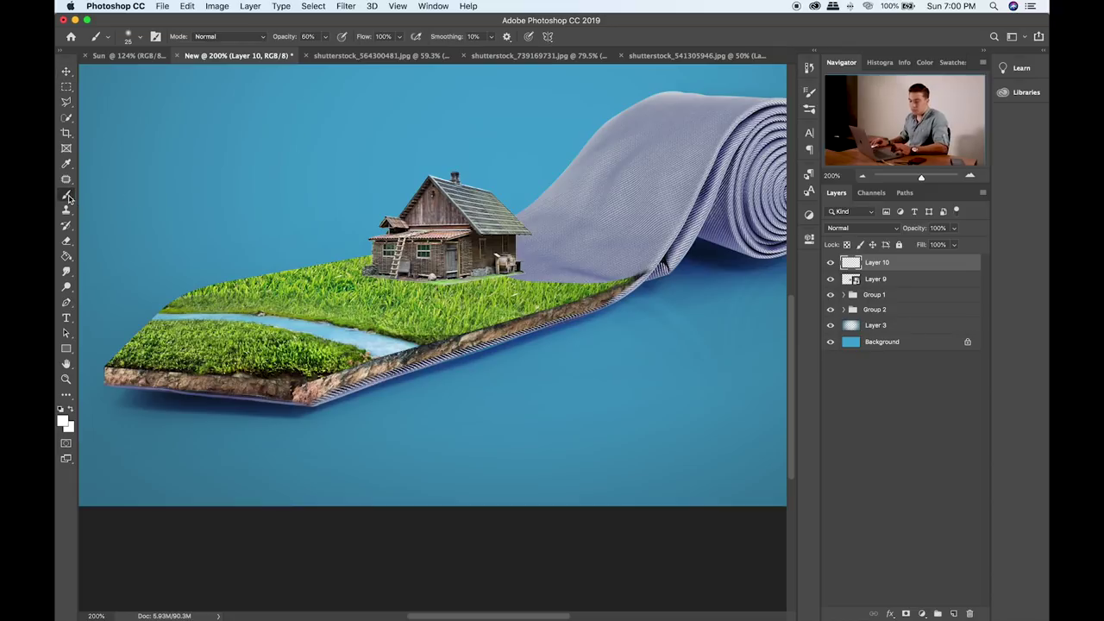
key(bracketleft)
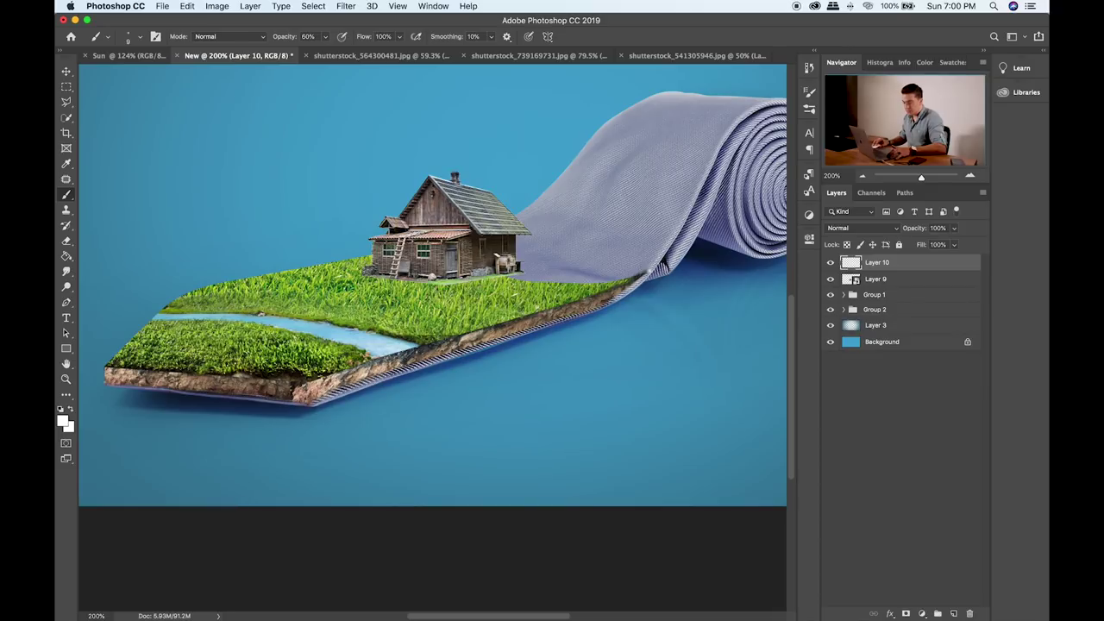
shift+click(153, 426)
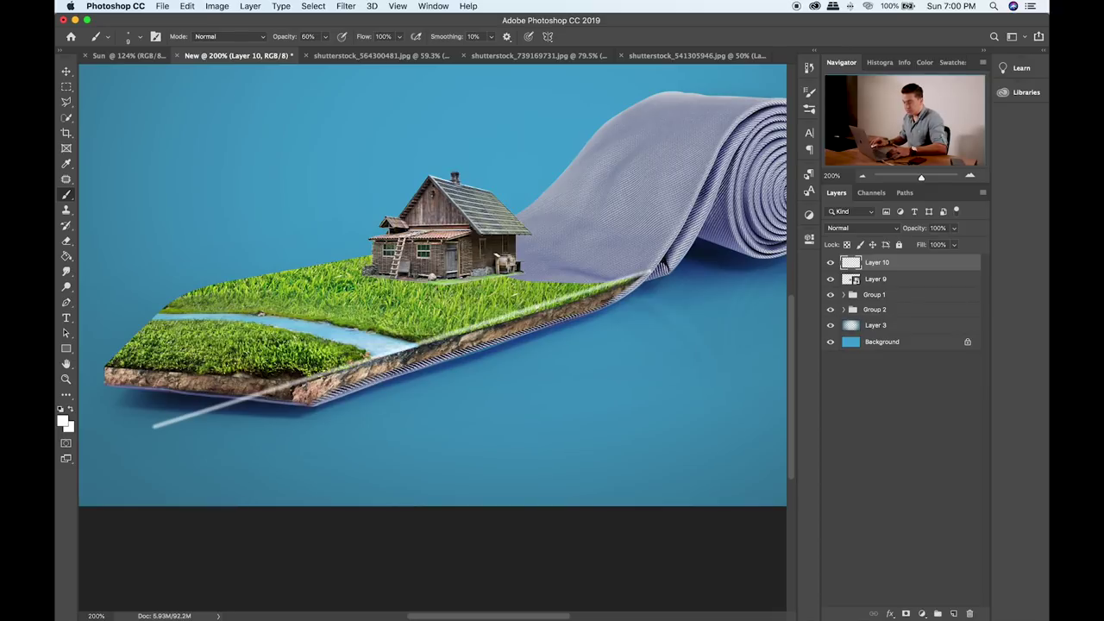
drag(510, 222, 122, 307)
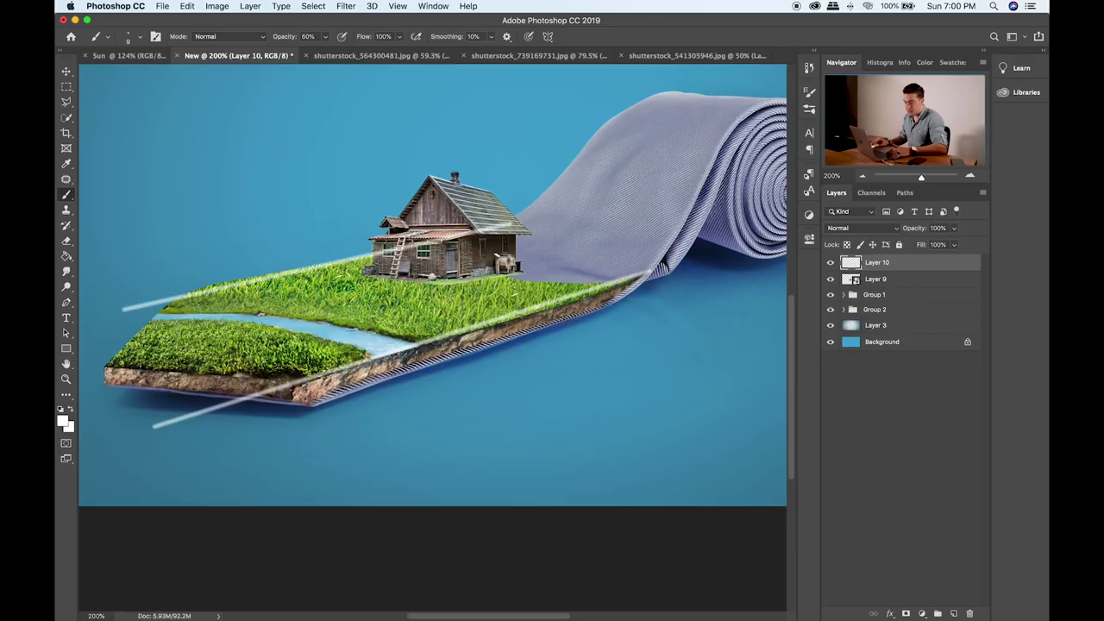
scroll(541, 268, down, 1)
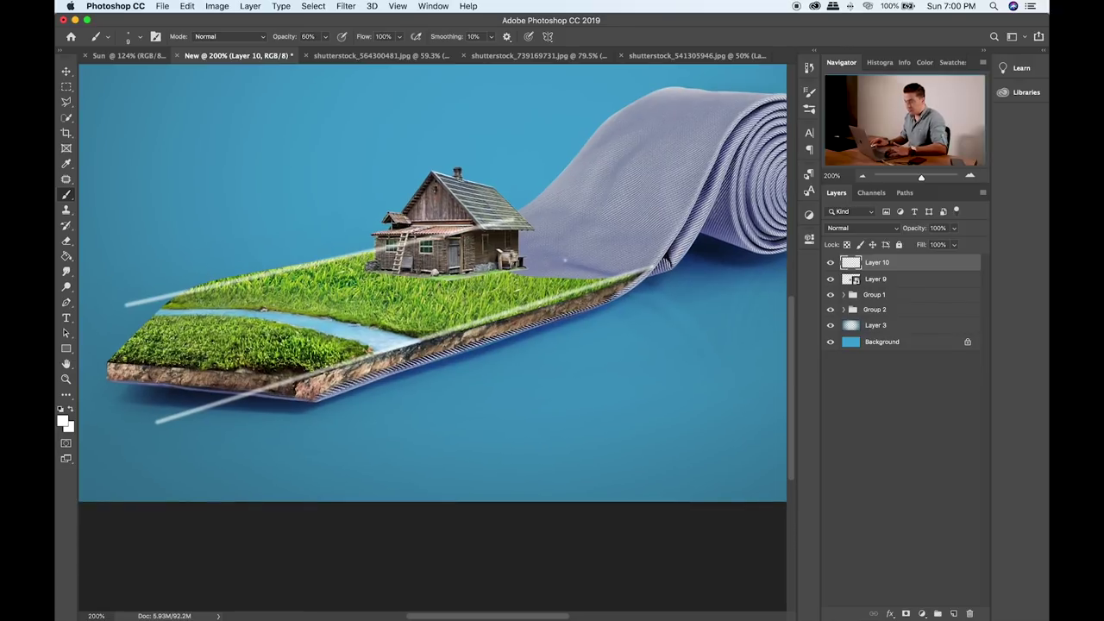
drag(565, 258, 143, 380)
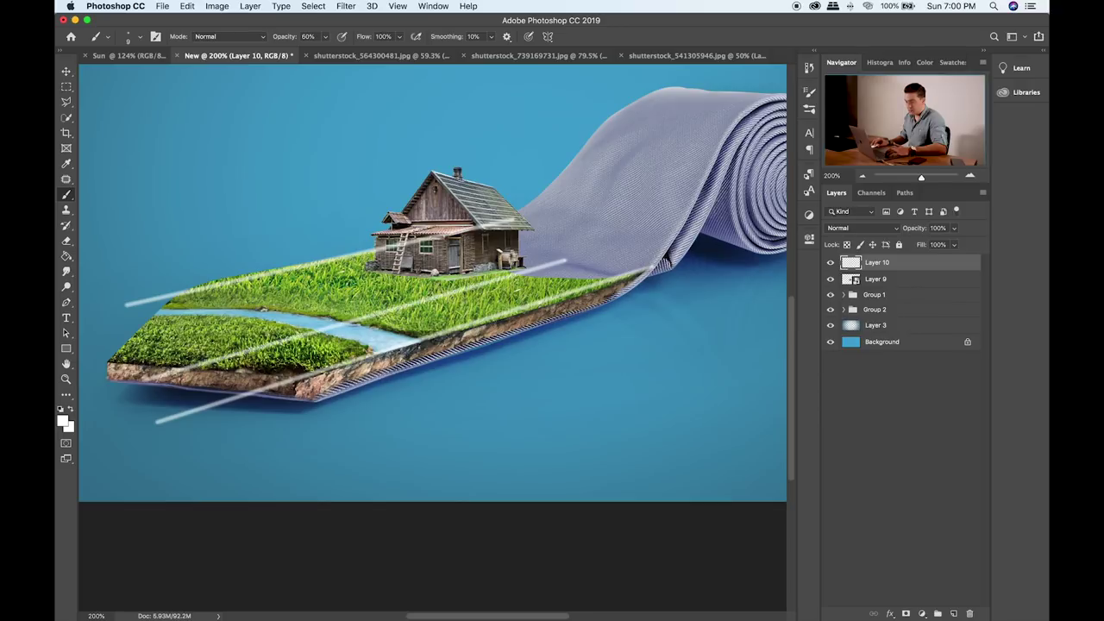
scroll(539, 297, left, 2)
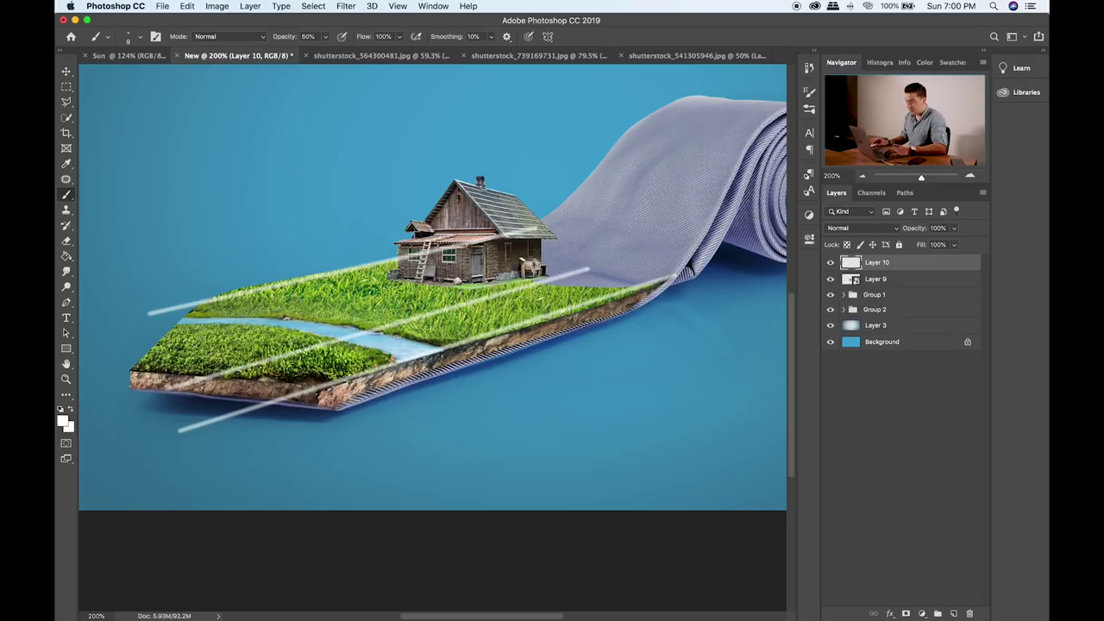
- Paint a crosswise perspective line over the grass in front of the house, and distort the house on Layer 9 to match the perspective lines
drag(317, 275, 544, 316)
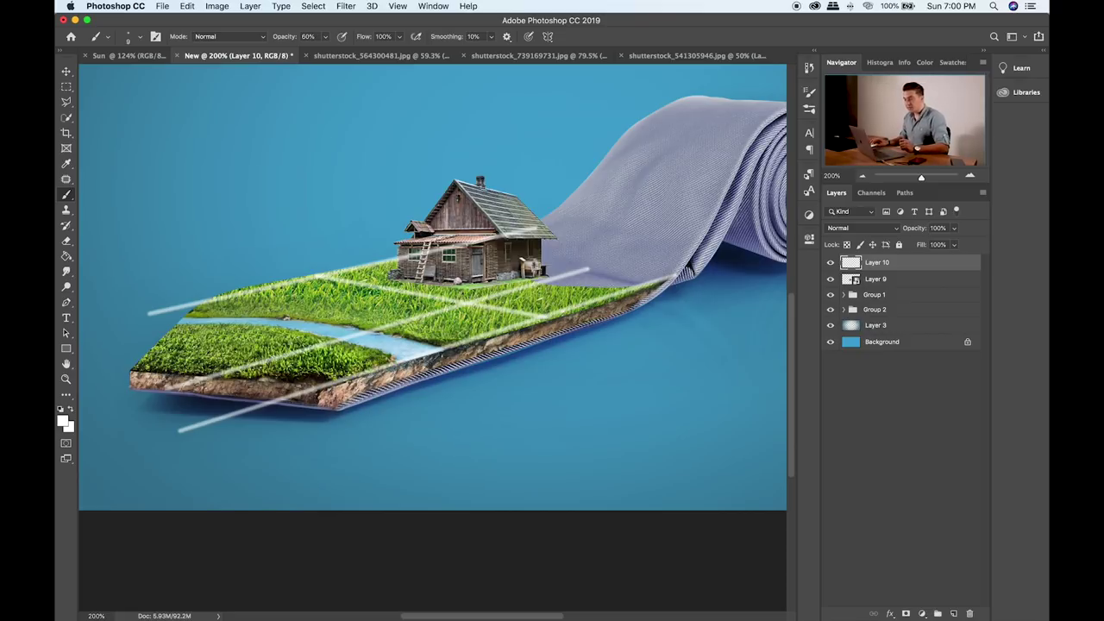
click(880, 280)
key(ctrl+t)
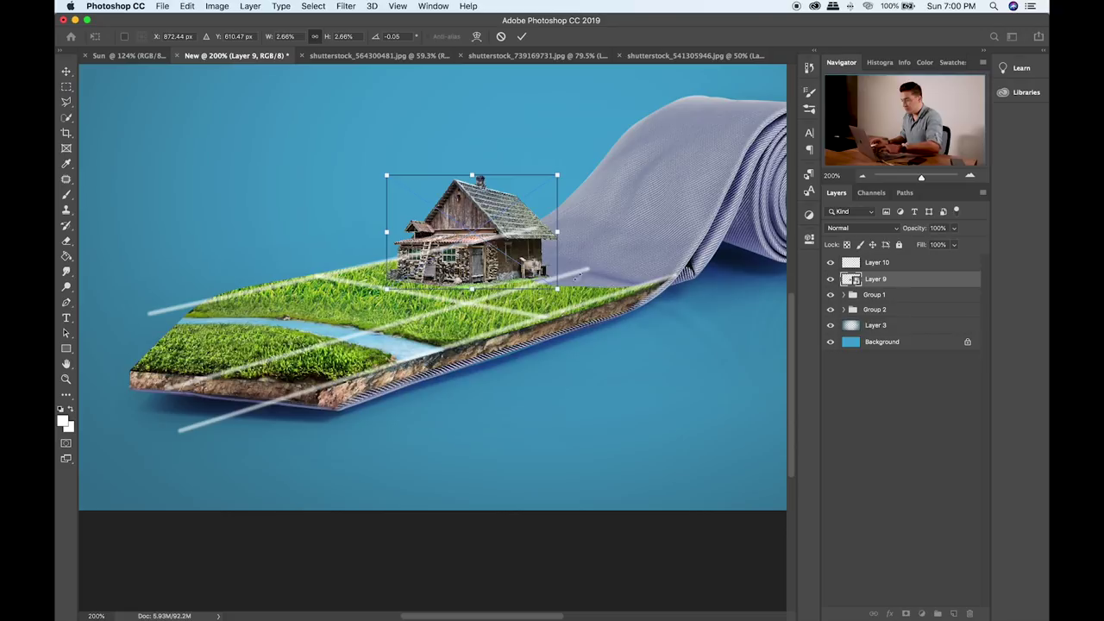
drag(562, 292, 556, 297)
drag(558, 176, 541, 175)
drag(385, 177, 385, 185)
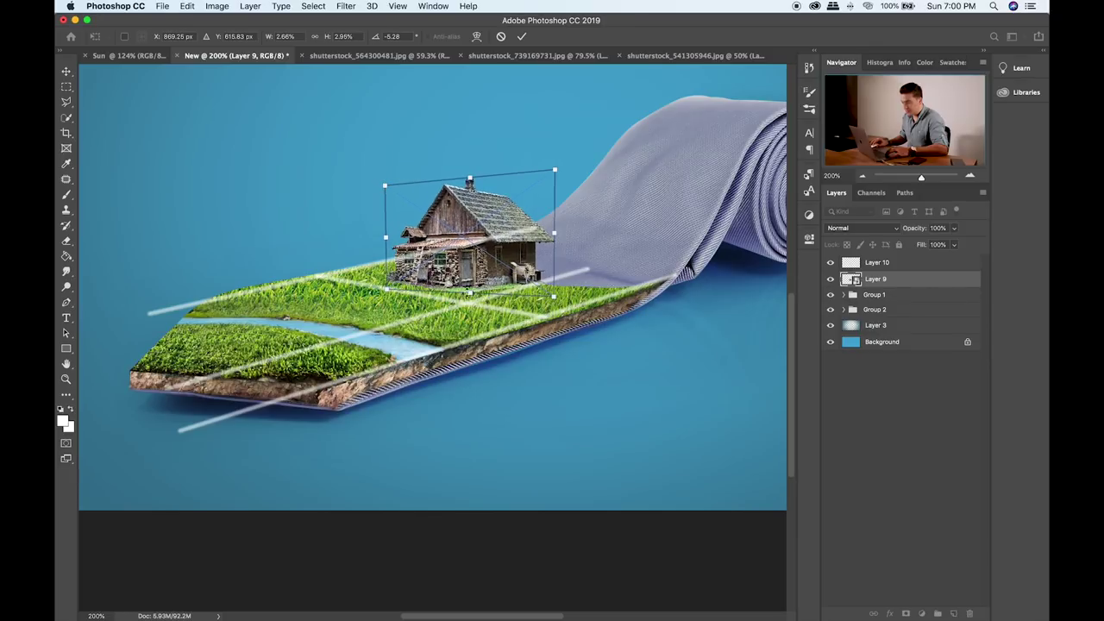
drag(385, 292, 384, 284)
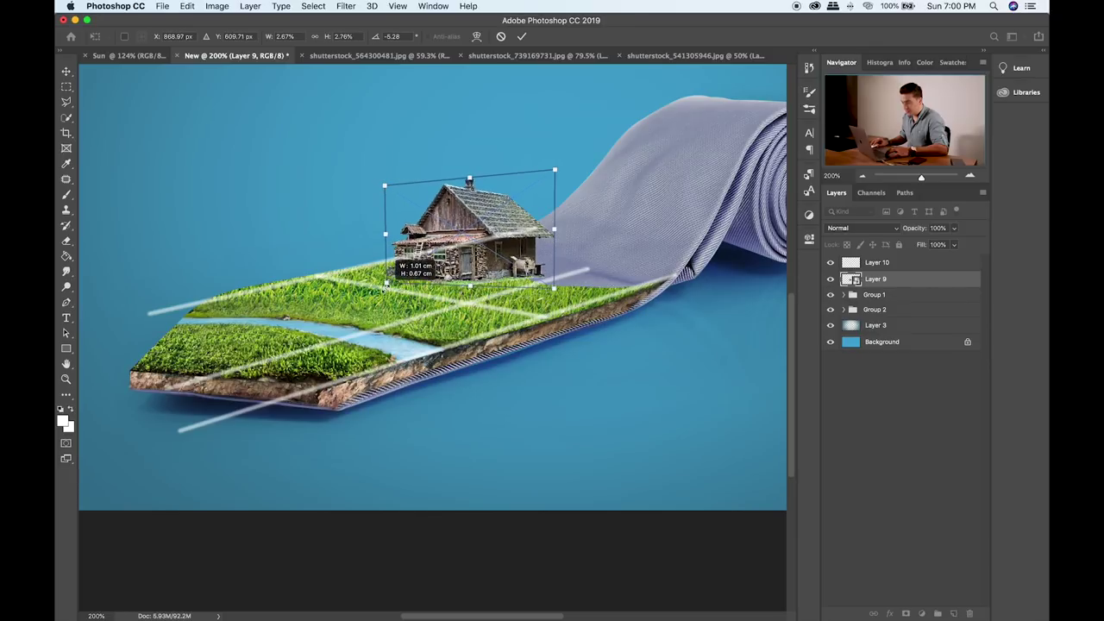
key(Return)
key(b)
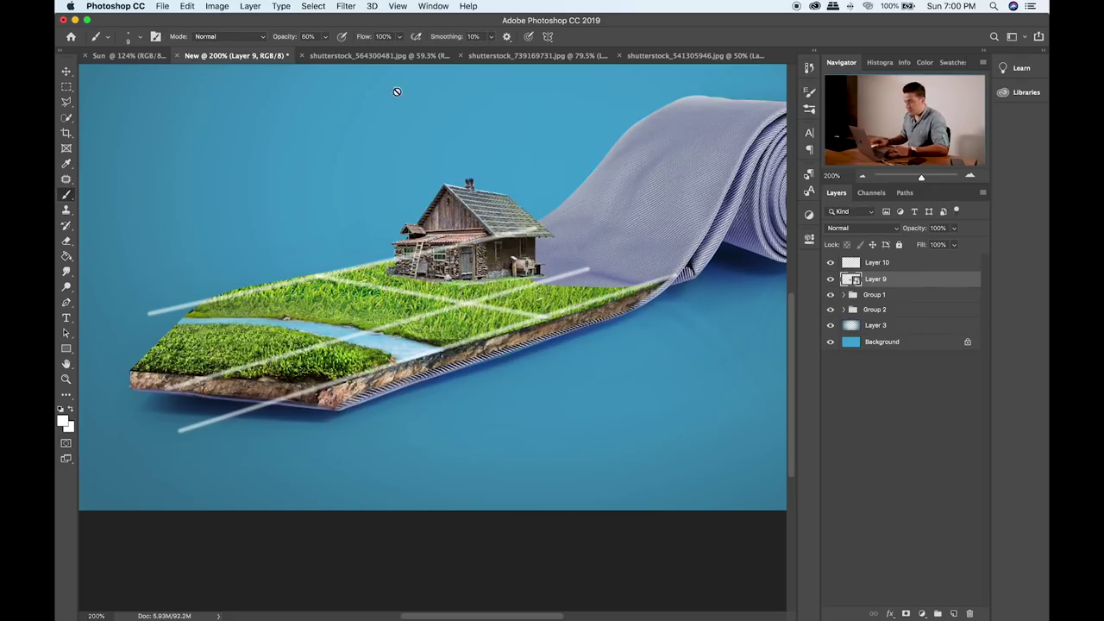
- Warp the house on Layer 9, pulling its front base down and adjusting its lower corners toward the perspective lines
click(189, 6)
mouse_move(253, 283)
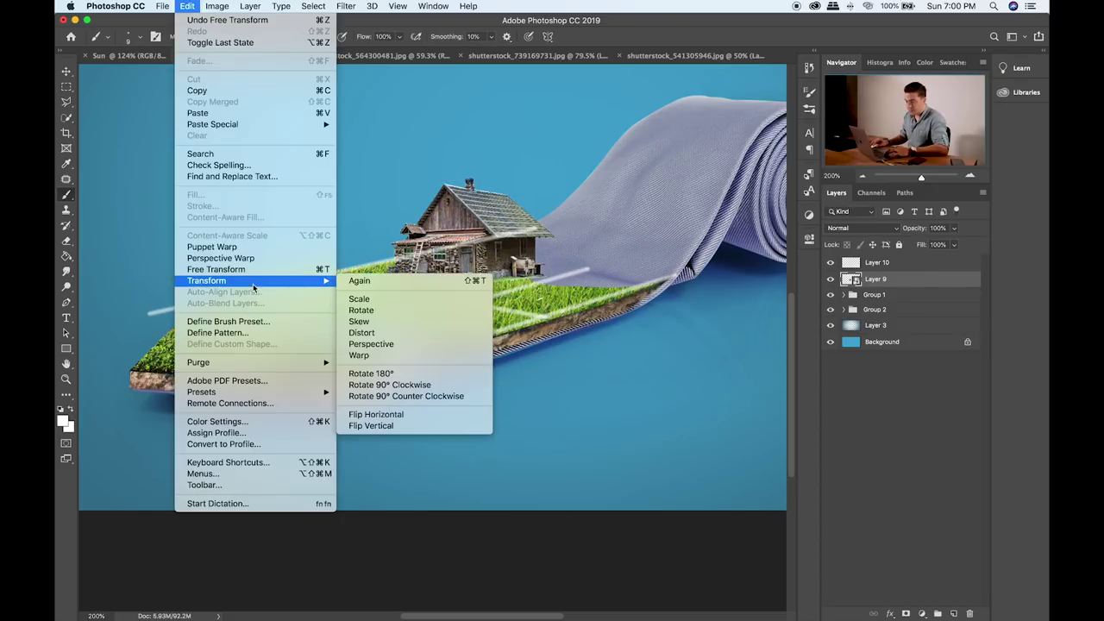
click(399, 355)
drag(463, 269, 463, 281)
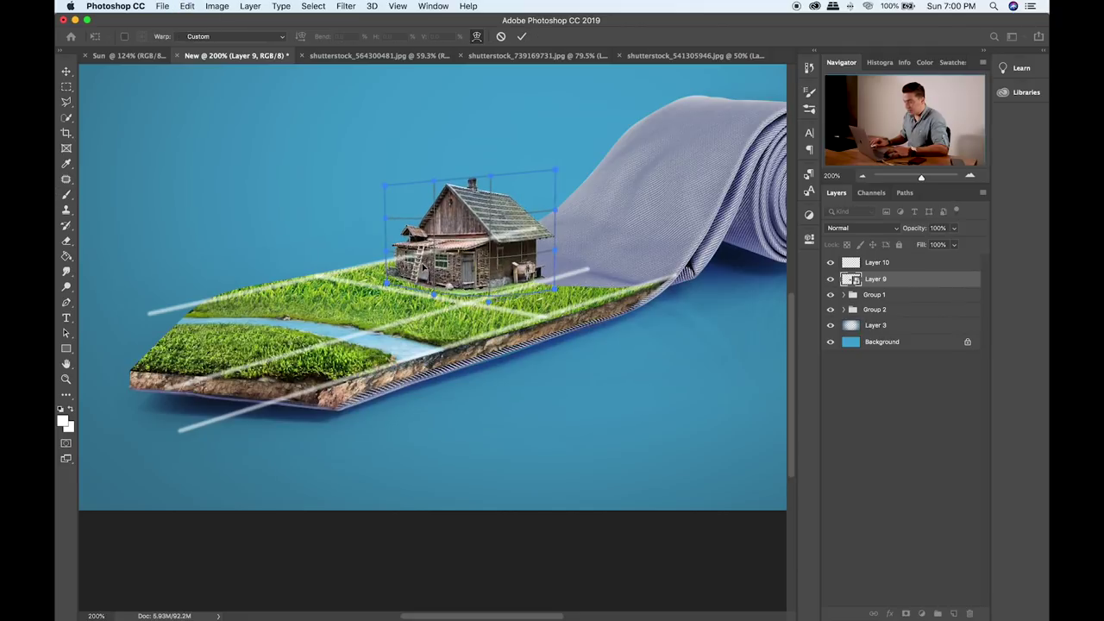
drag(391, 281, 389, 287)
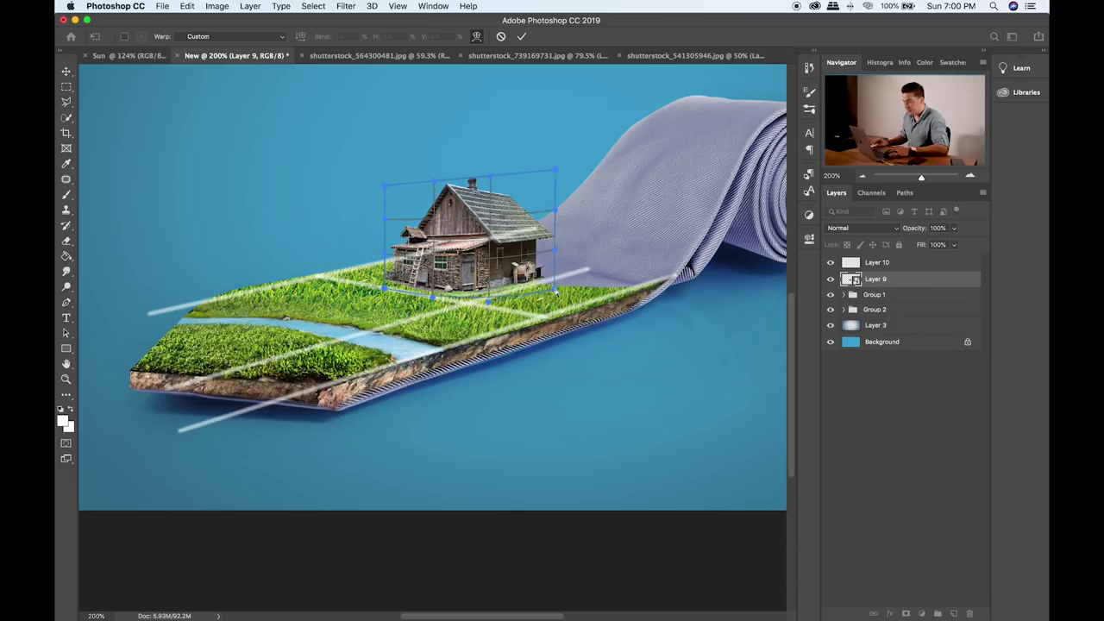
drag(548, 283, 549, 280)
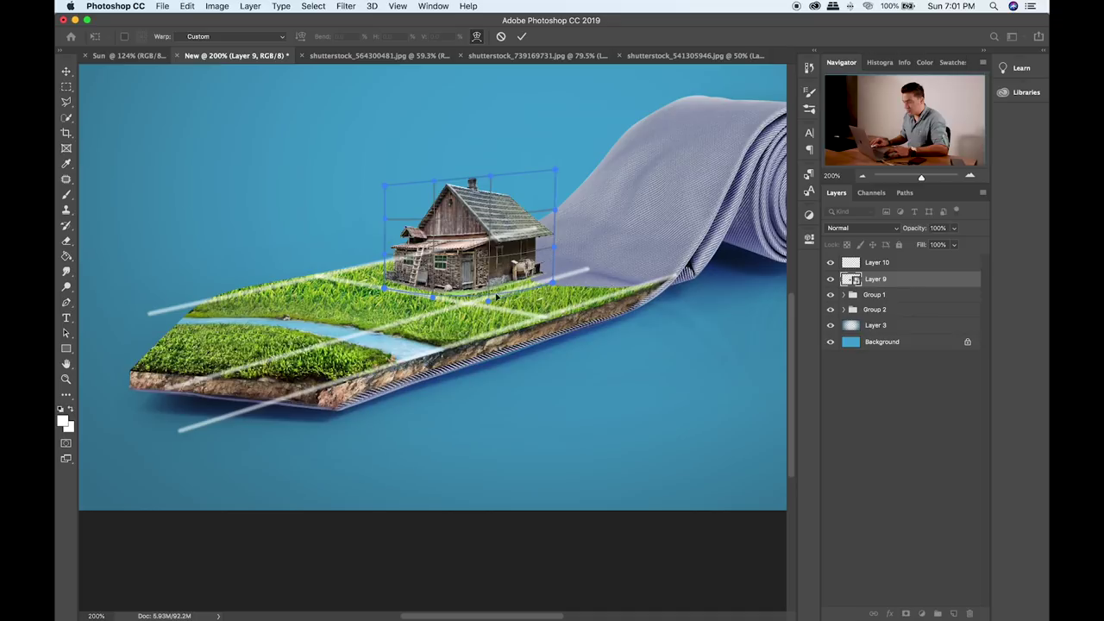
- Refine the warp of the house's roof, walls and base, apply it, and hide the perspective lines on Layer 10
drag(485, 293, 488, 302)
drag(526, 189, 522, 184)
drag(436, 185, 439, 192)
drag(418, 241, 413, 239)
drag(515, 223, 514, 228)
drag(540, 278, 537, 281)
drag(455, 292, 454, 288)
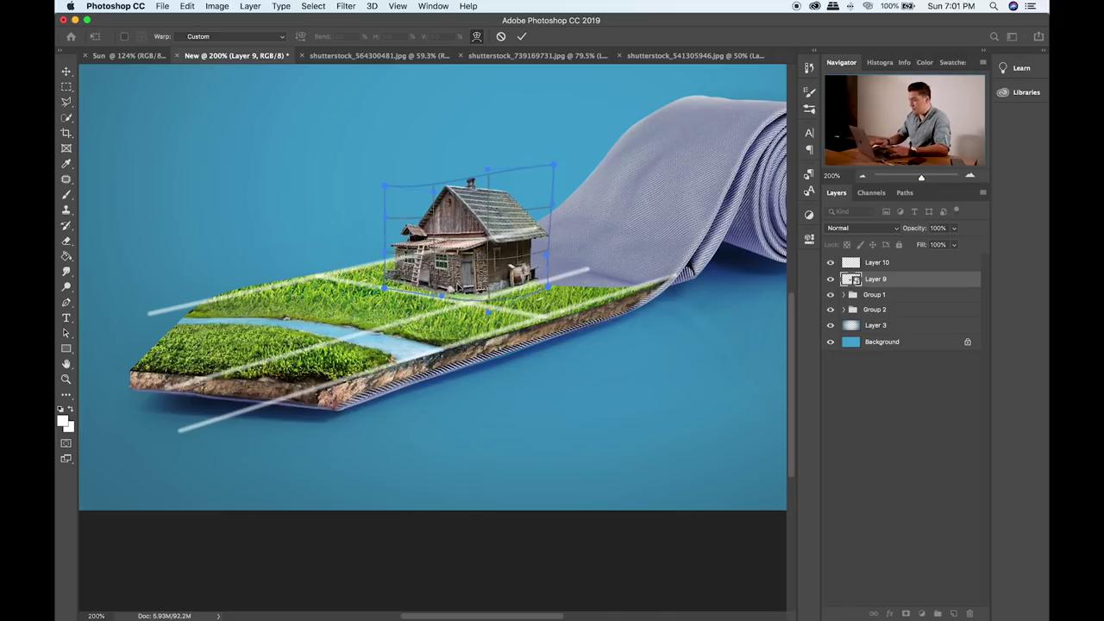
key(Return)
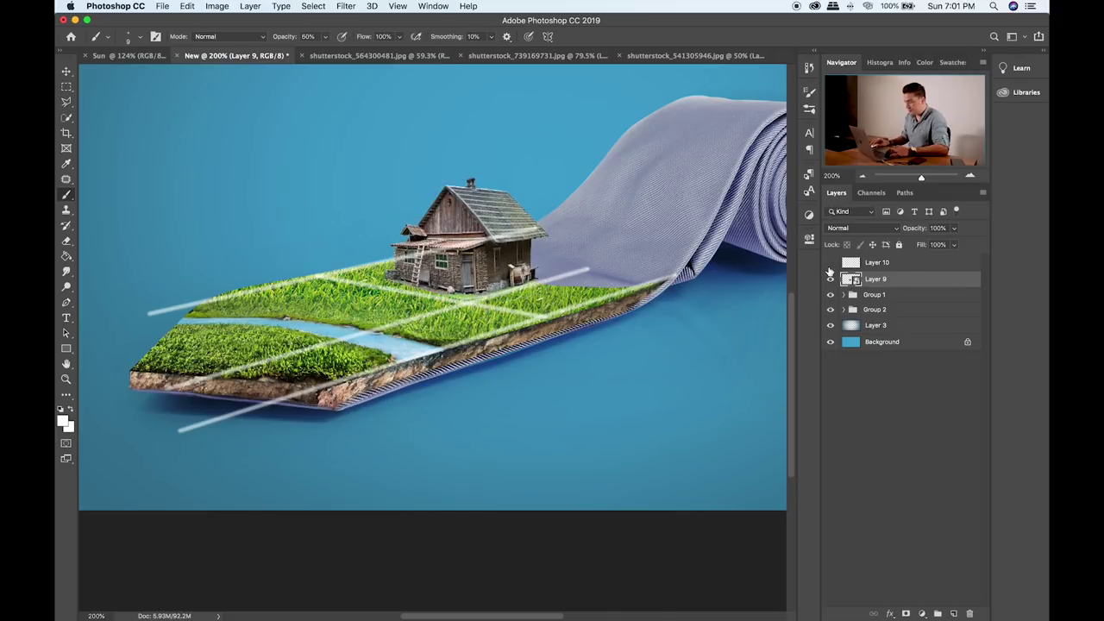
click(829, 263)
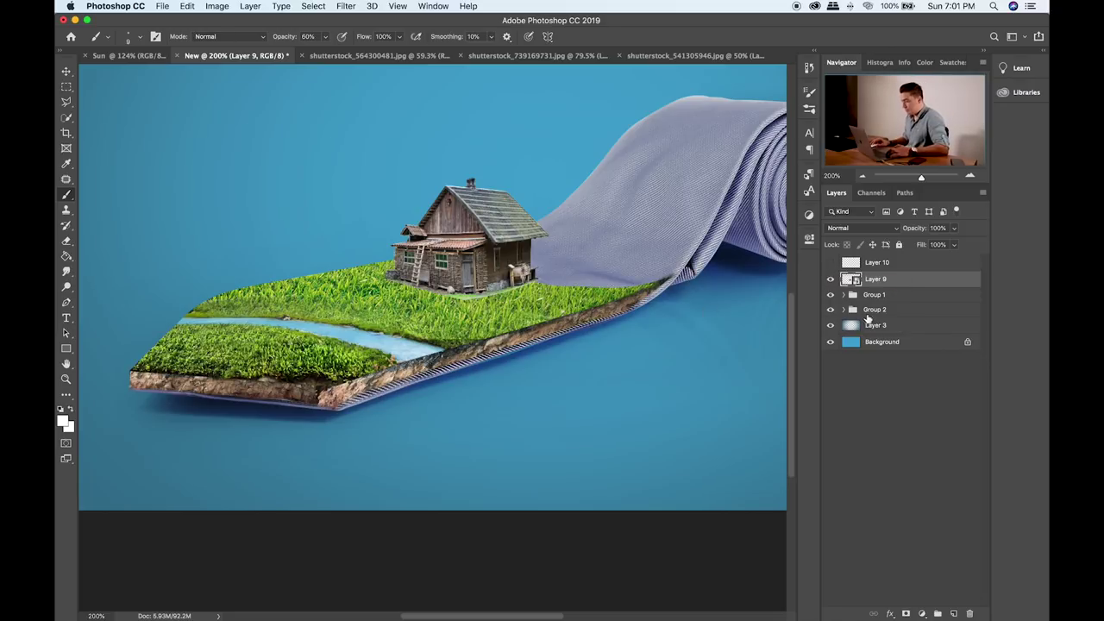
- Add a layer mask to Layer 9 and blend the house's base into the grass with a black brush of size 25 at 20% opacity
click(905, 613)
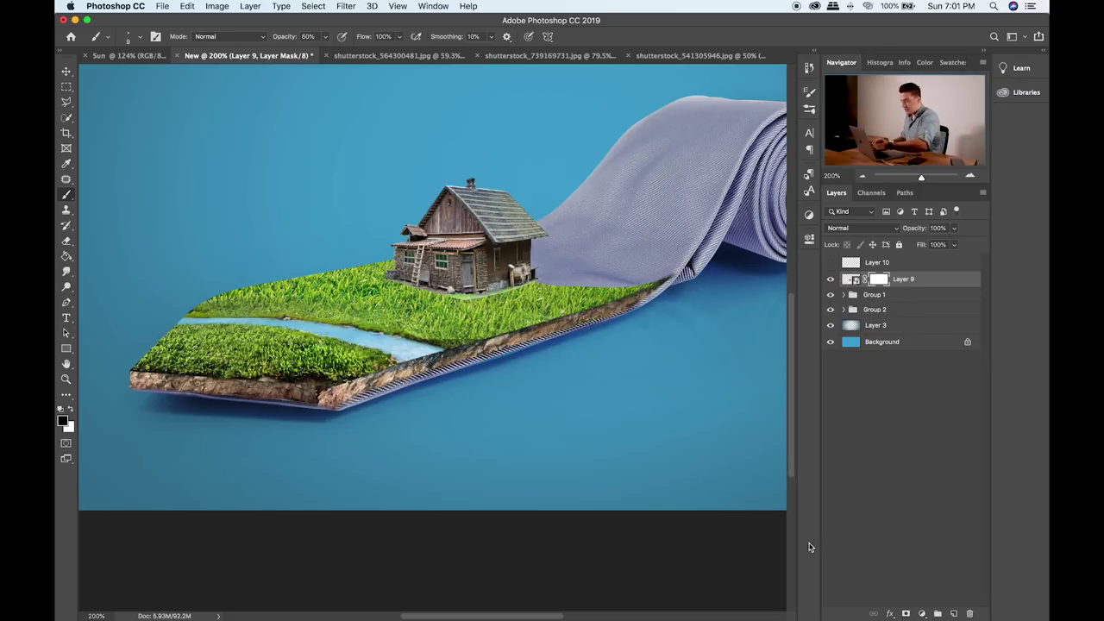
key(super+equal)
drag(514, 322, 501, 331)
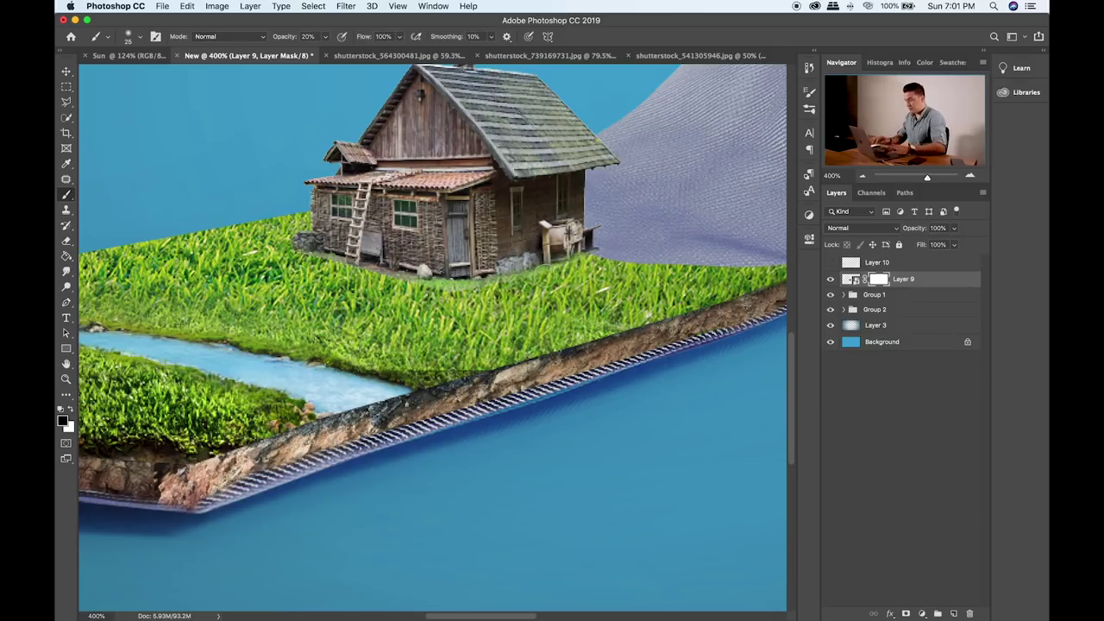
key(super+minus)
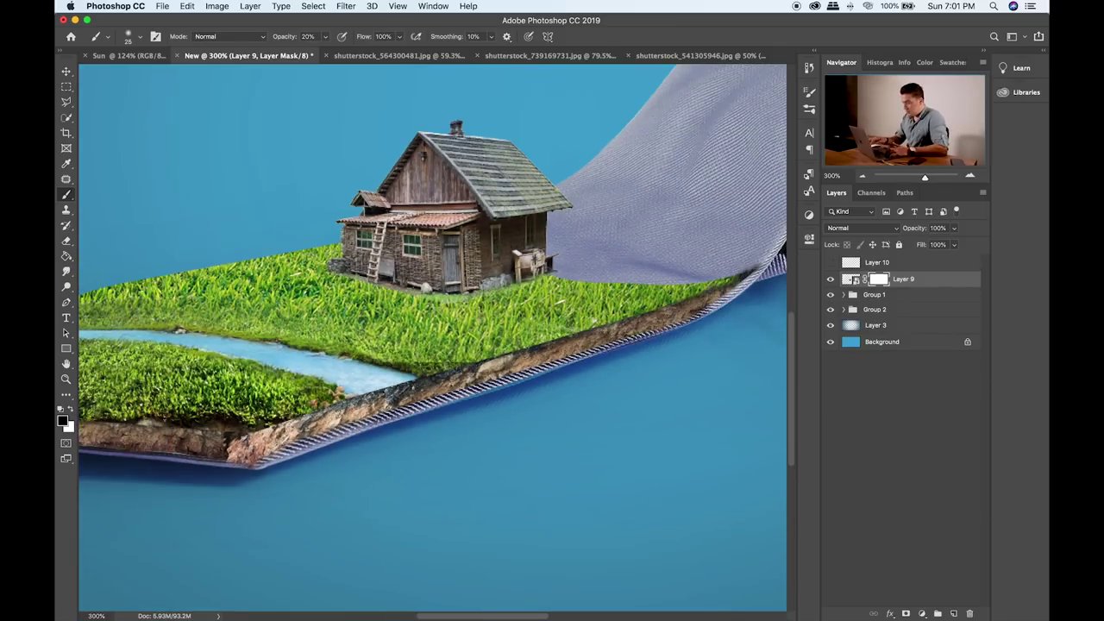
key(super+minus)
key(super+minus)
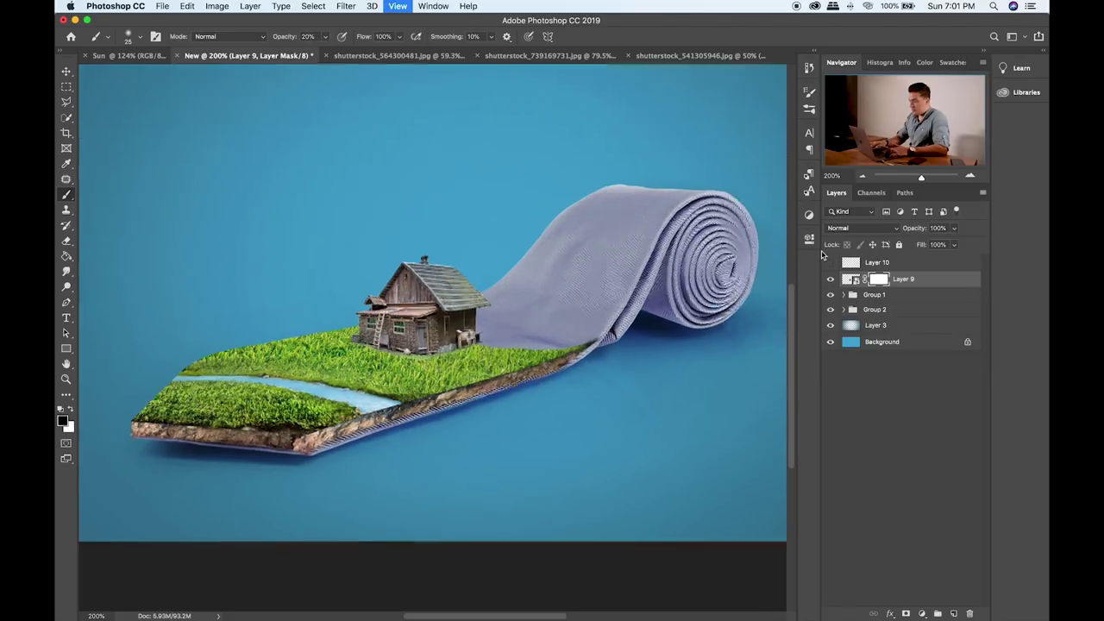
key(super+plus)
key(super+plus)
drag(480, 427, 628, 243)
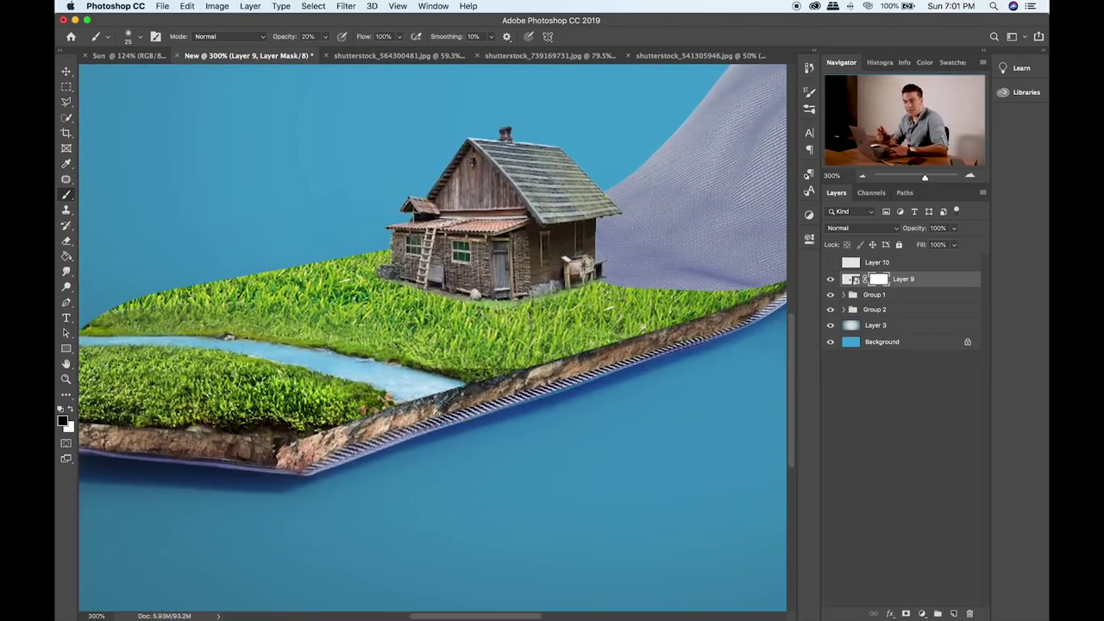
- Clip a new layer to the house and paint sampled grass green over its lower walls with brush size 125 at 100% opacity
key(super+0)
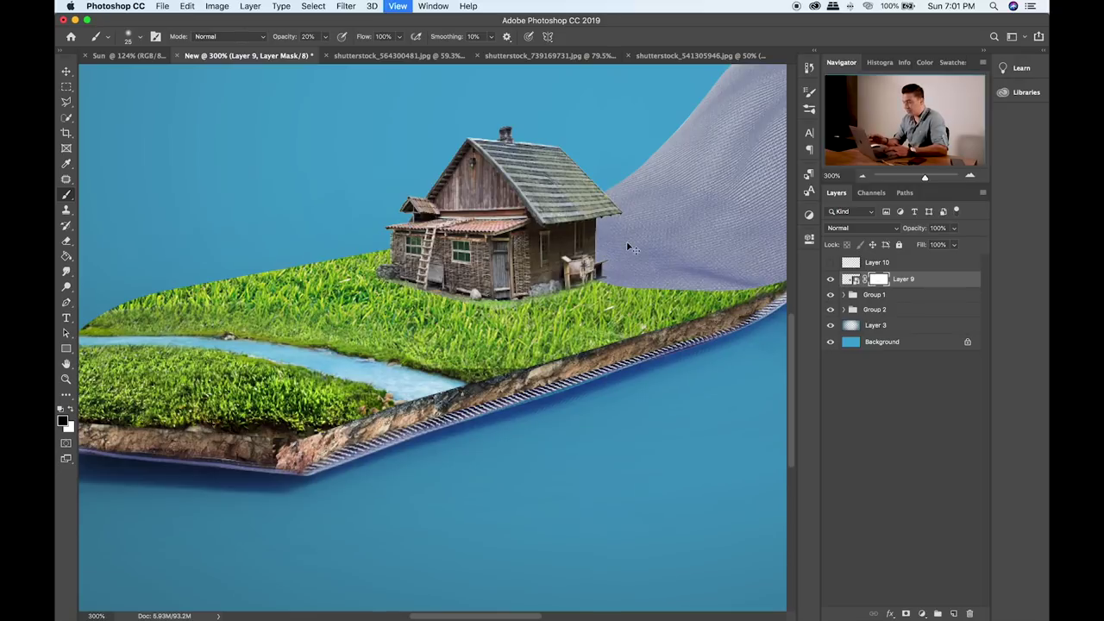
click(952, 612)
key(x)
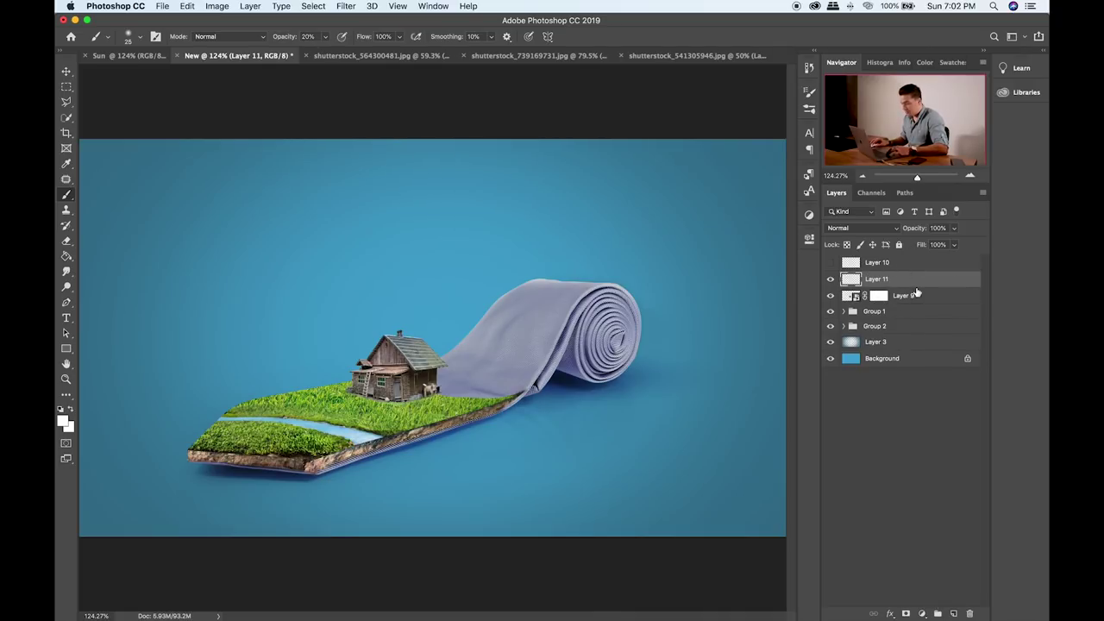
alt+click(919, 288)
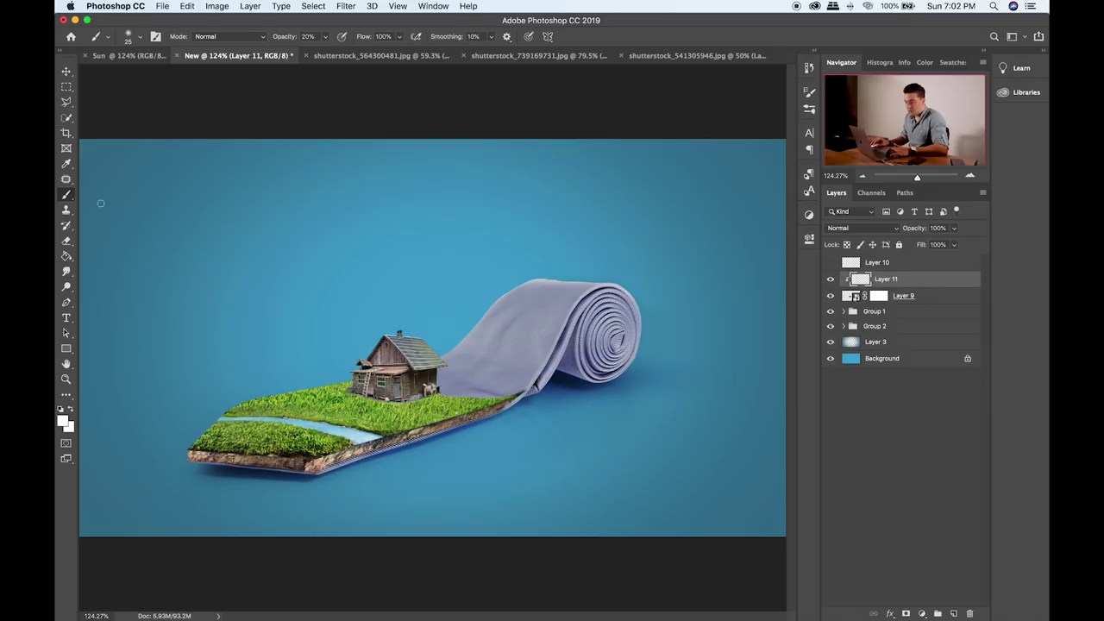
alt+click(193, 194)
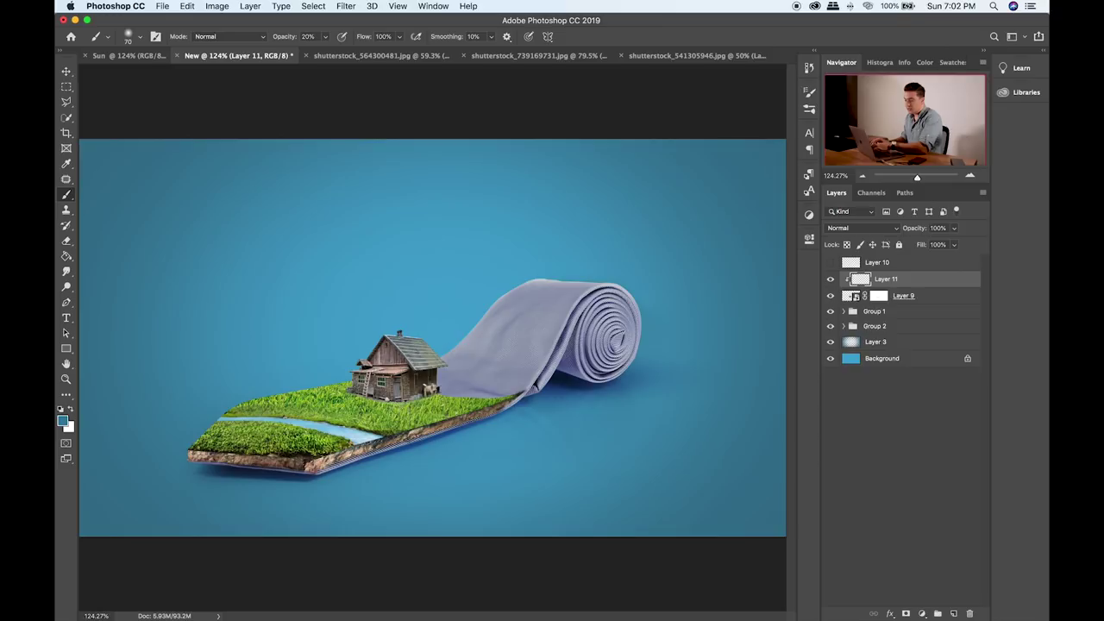
alt+click(395, 403)
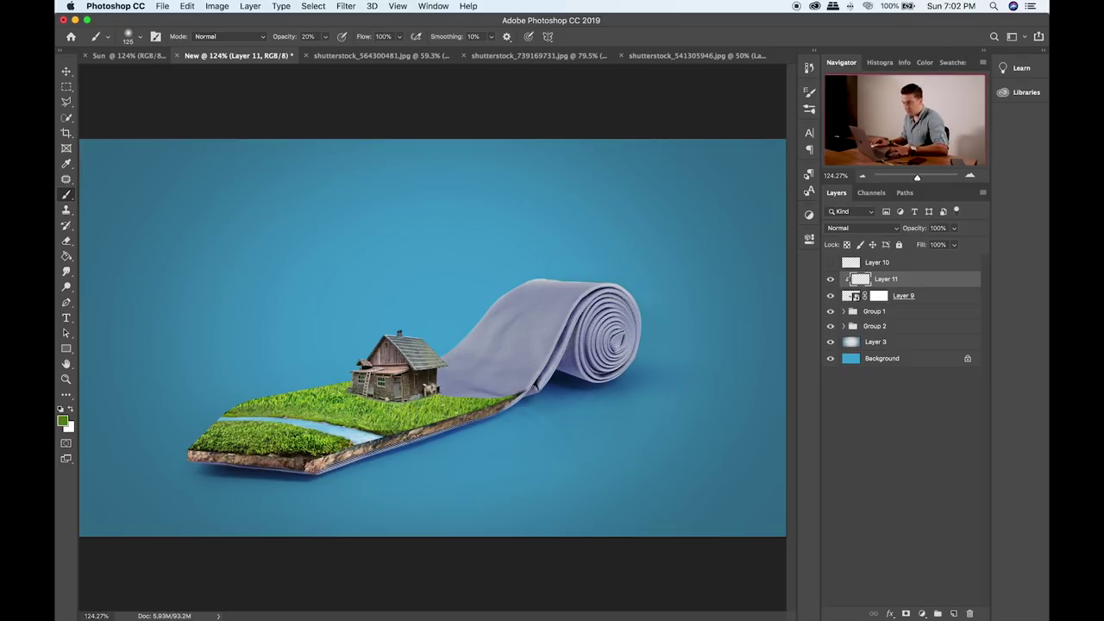
mouse_move(411, 405)
mouse_down()
mouse_move(357, 399)
mouse_move(432, 398)
mouse_up()
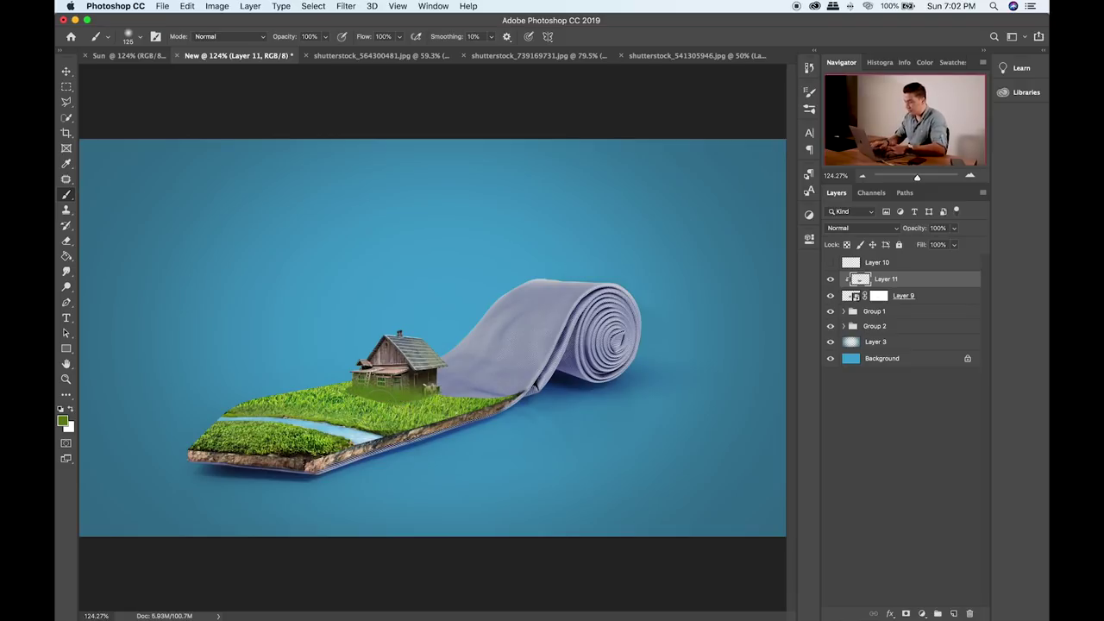
- Try several blend modes on the green paint of Layer 11 and settle on Overlay
key(v)
key(shift+plus)
key(shift+plus)
key(shift+plus)
key(shift+plus)
key(shift+plus)
key(shift+plus)
key(shift+plus)
key(shift+plus)
key(shift+plus)
key(shift+plus)
key(shift+plus)
key(shift+plus)
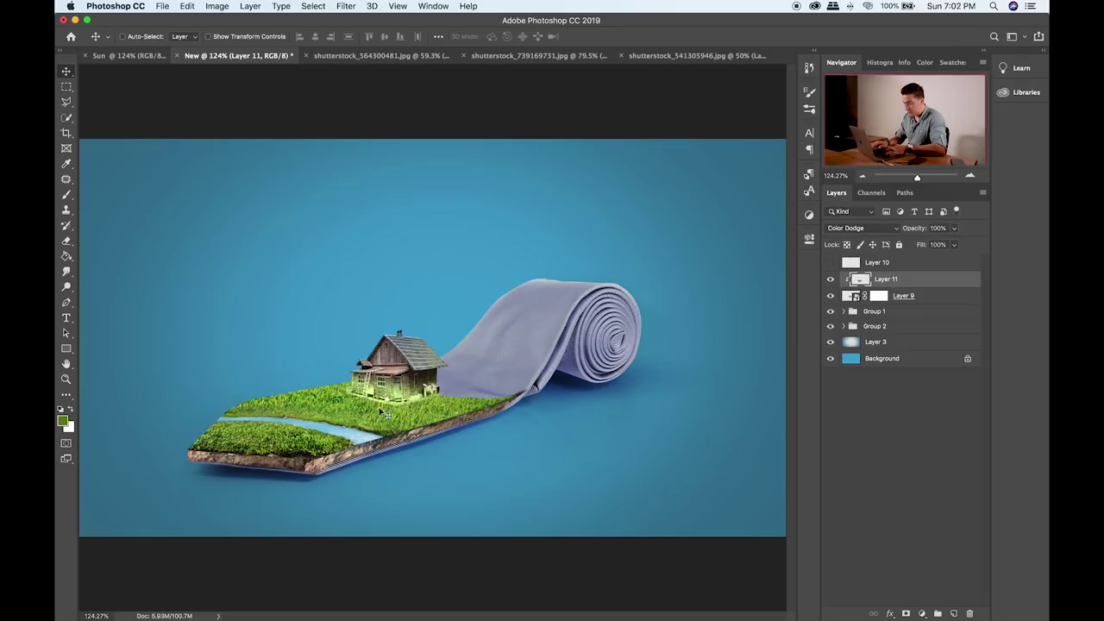
scroll(385, 415, up, 5)
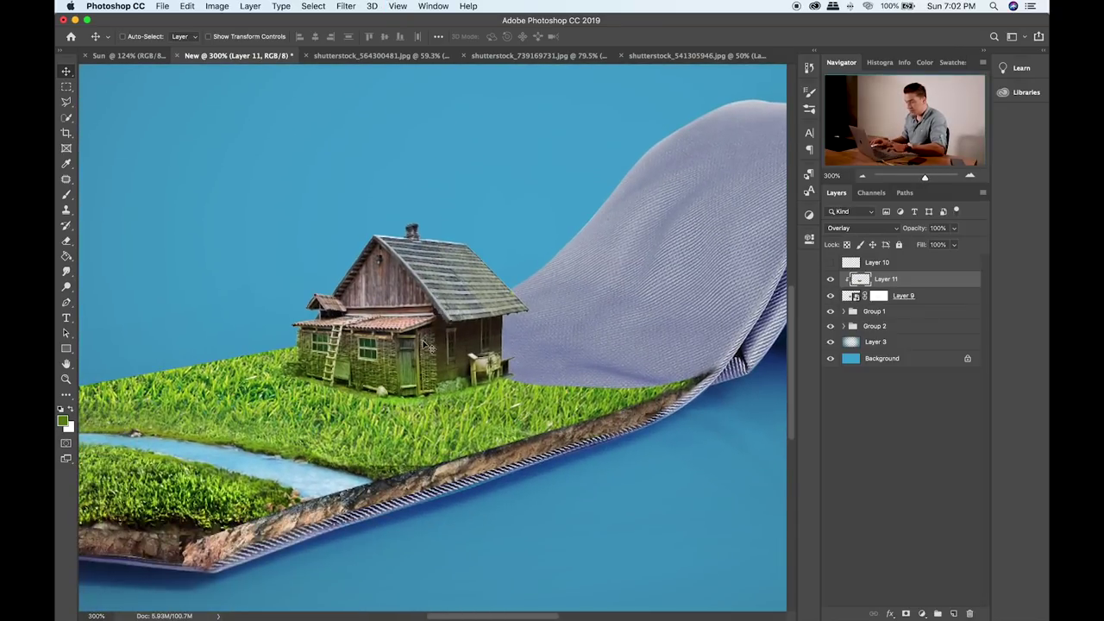
mouse_move(428, 364)
mouse_down()
mouse_move(422, 393)
mouse_move(425, 382)
mouse_up()
scroll(427, 384, left, 3)
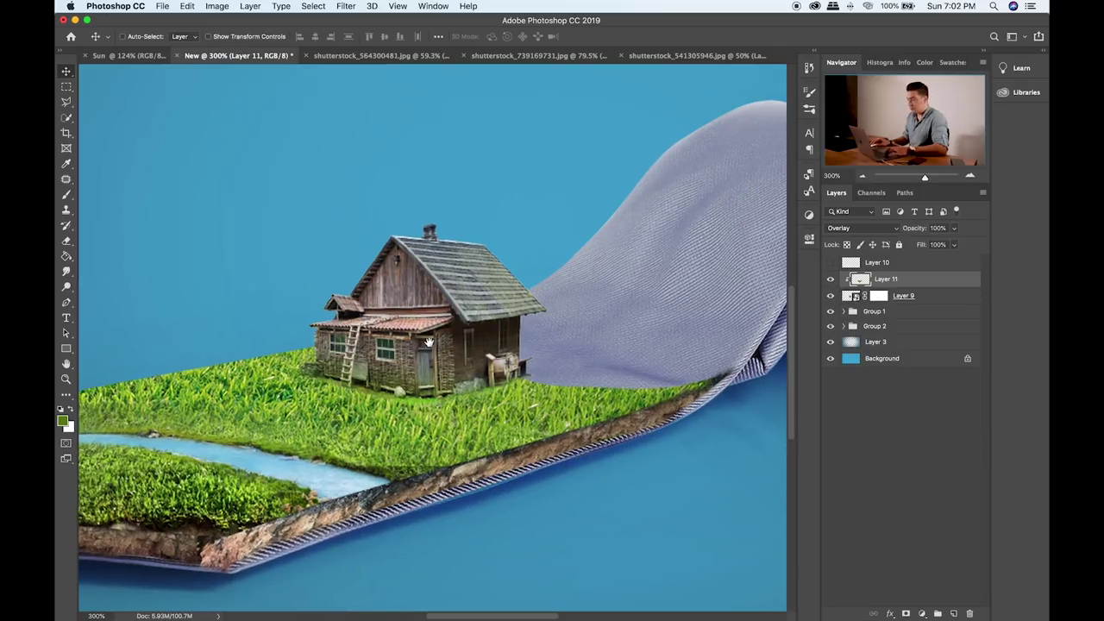
- Apply a Hue/Saturation smart filter to the house on Layer 9 with the hue at +29
click(953, 298)
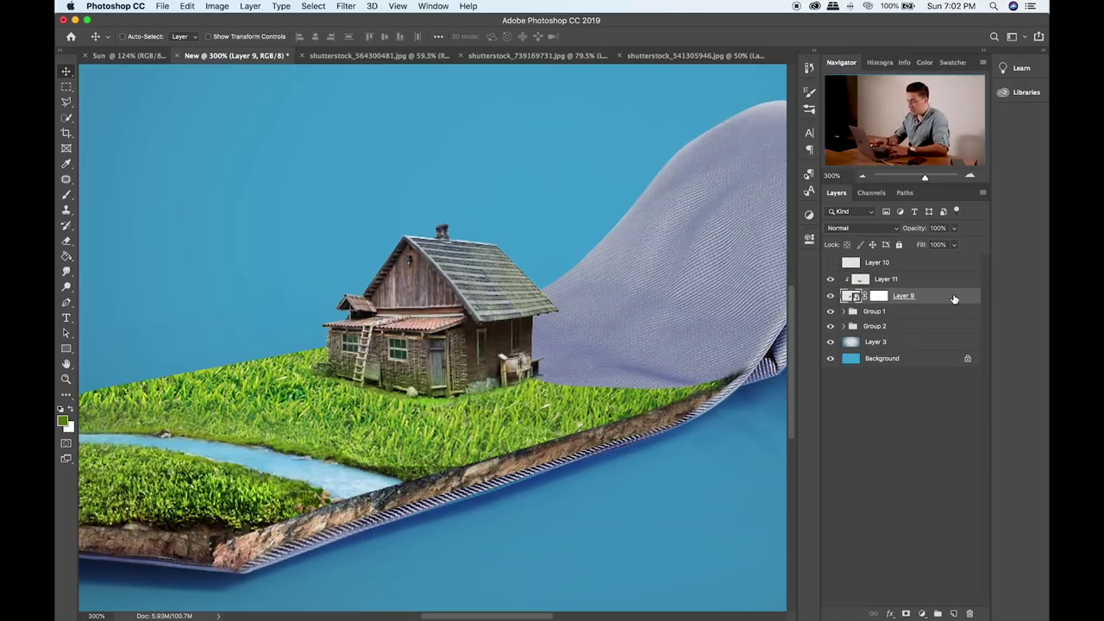
key(ctrl+u)
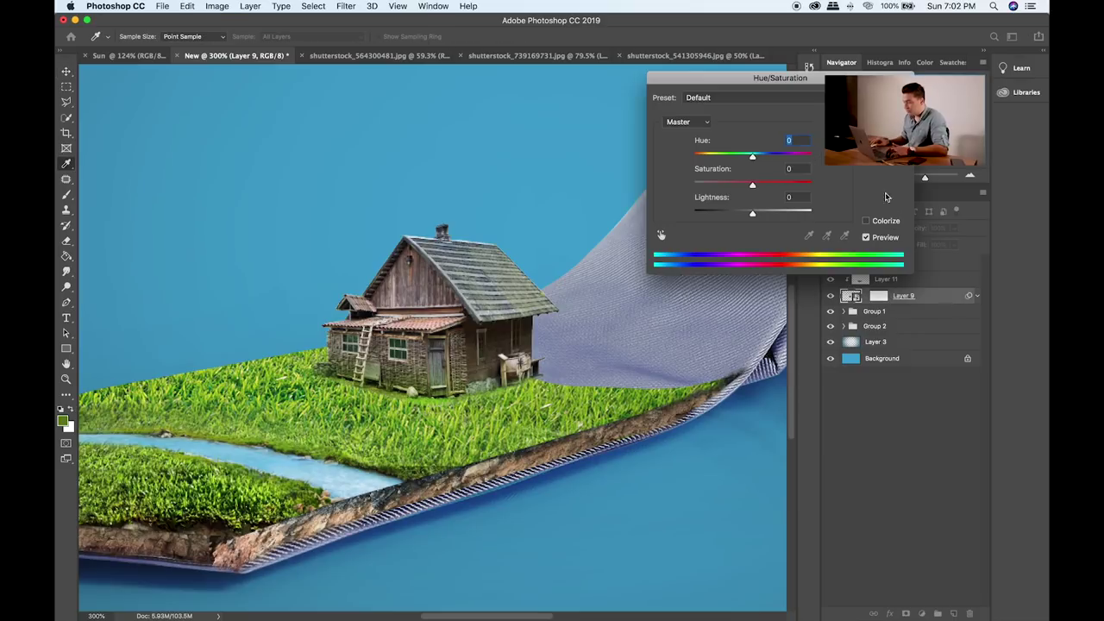
drag(746, 158, 769, 161)
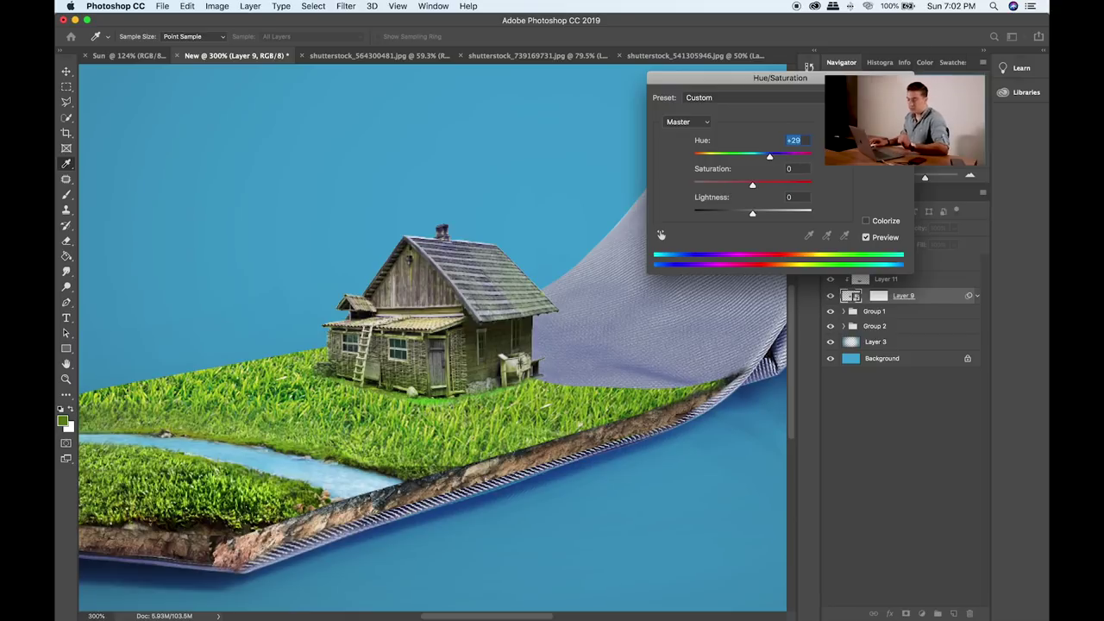
key(Return)
key(super+0)
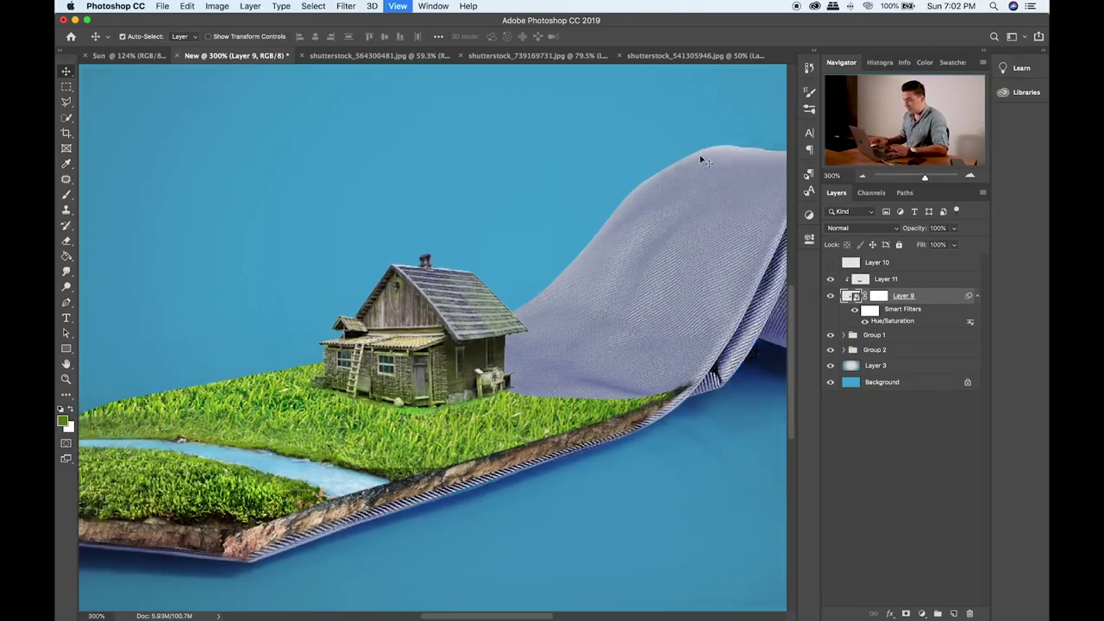
- Set the lightness in the house's Hue/Saturation smart filter to +5
double_click(883, 325)
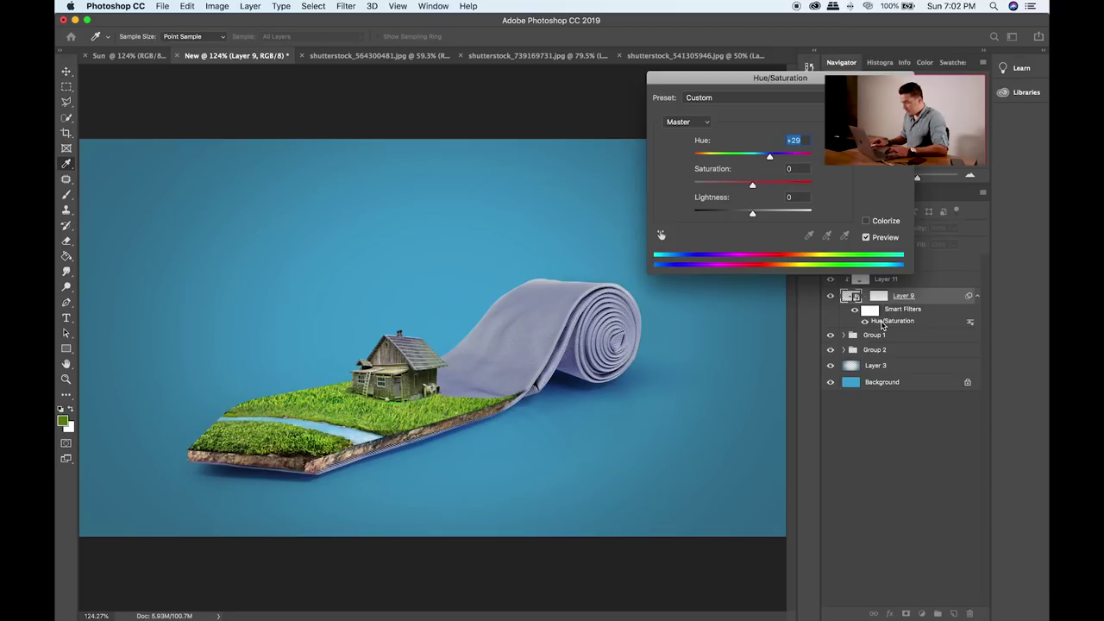
drag(752, 217, 755, 218)
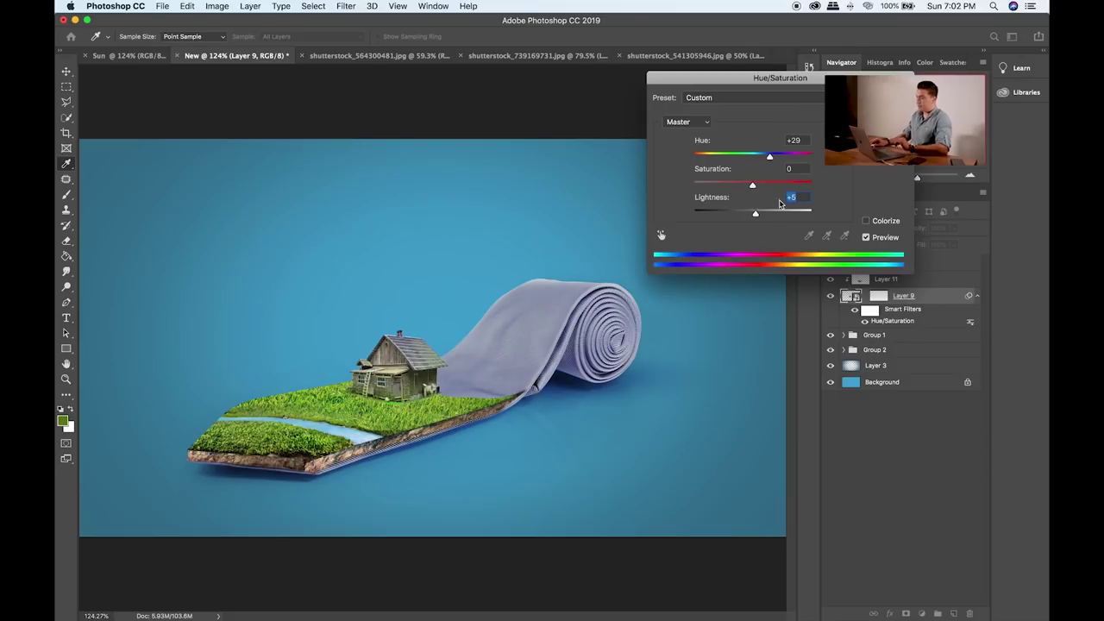
click(877, 97)
key(super+plus)
key(super+plus)
drag(480, 304, 543, 213)
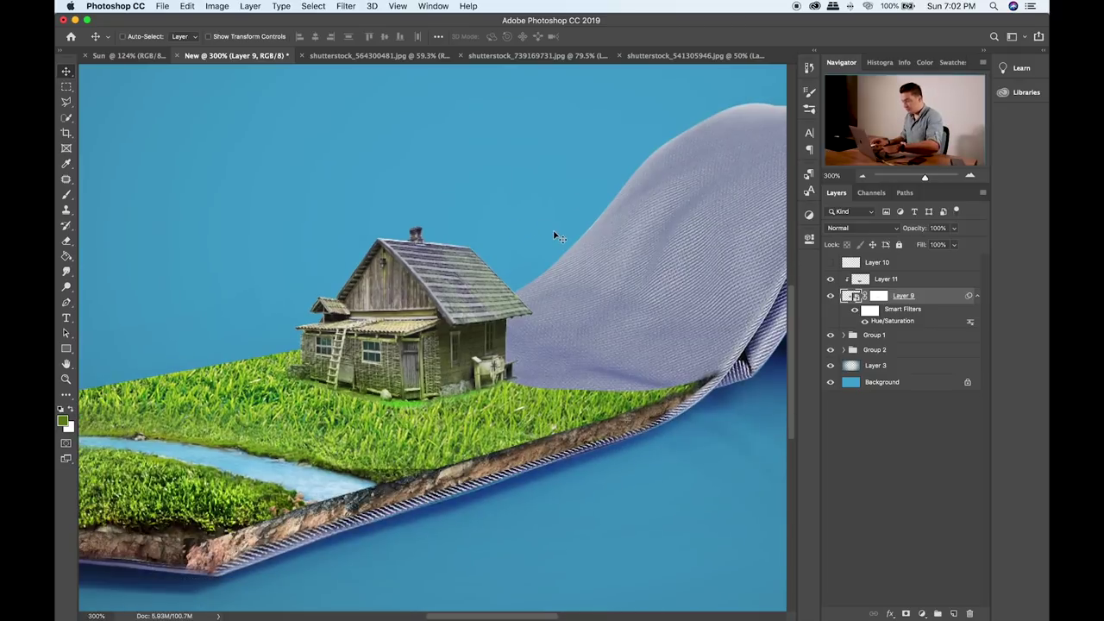
- Scale the house and its green paint layer together to about 89.2% and reposition them on the grass
shift+click(888, 281)
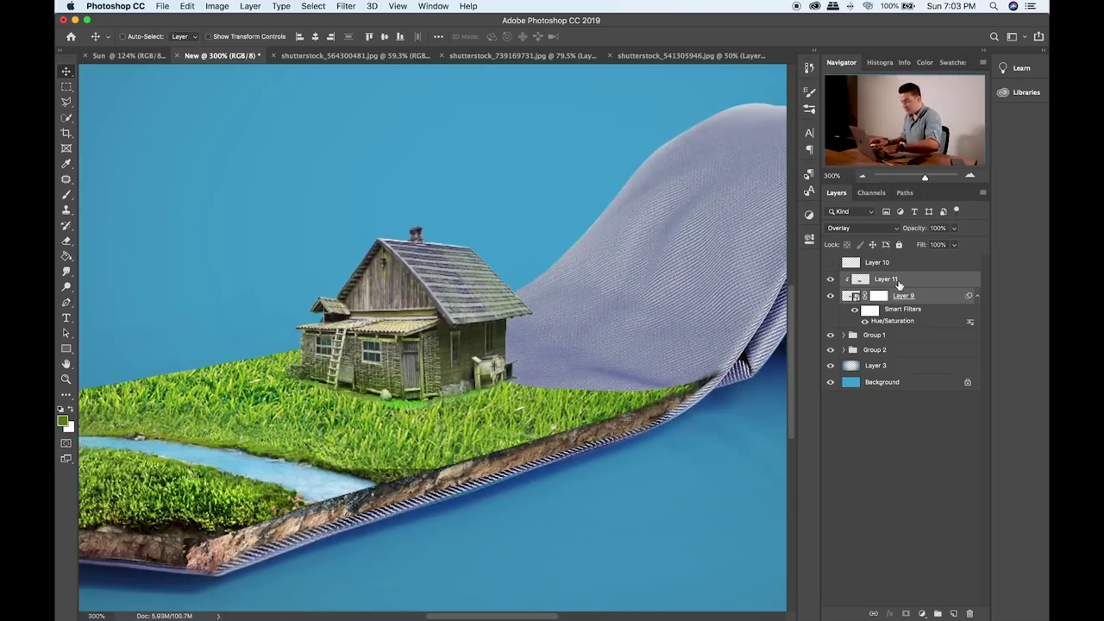
key(super+t)
click(634, 242)
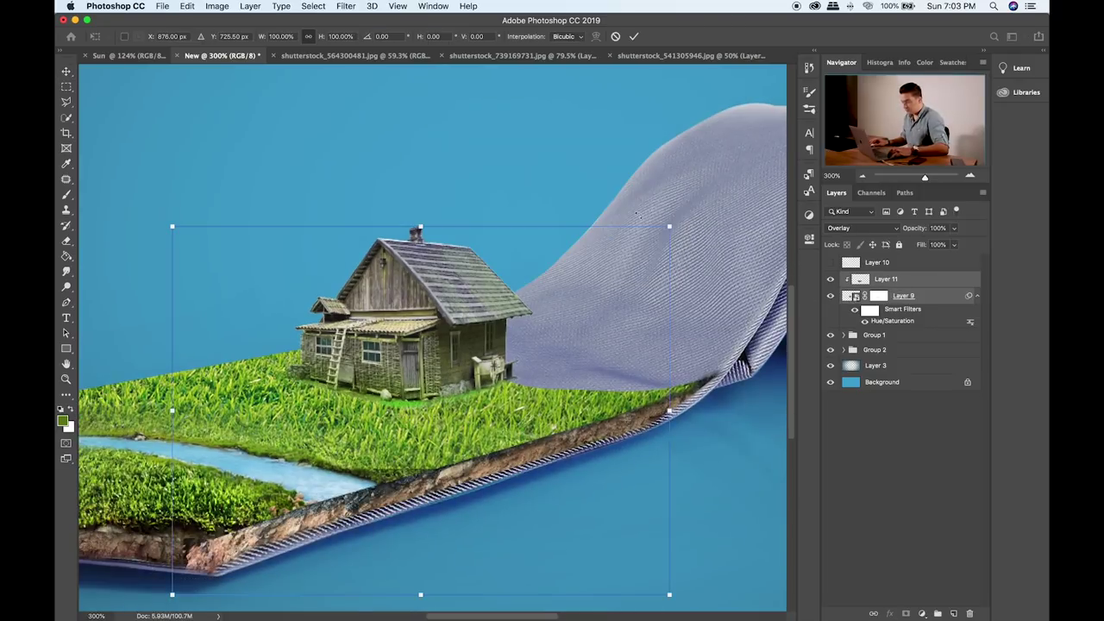
drag(669, 227, 615, 265)
drag(513, 379, 530, 357)
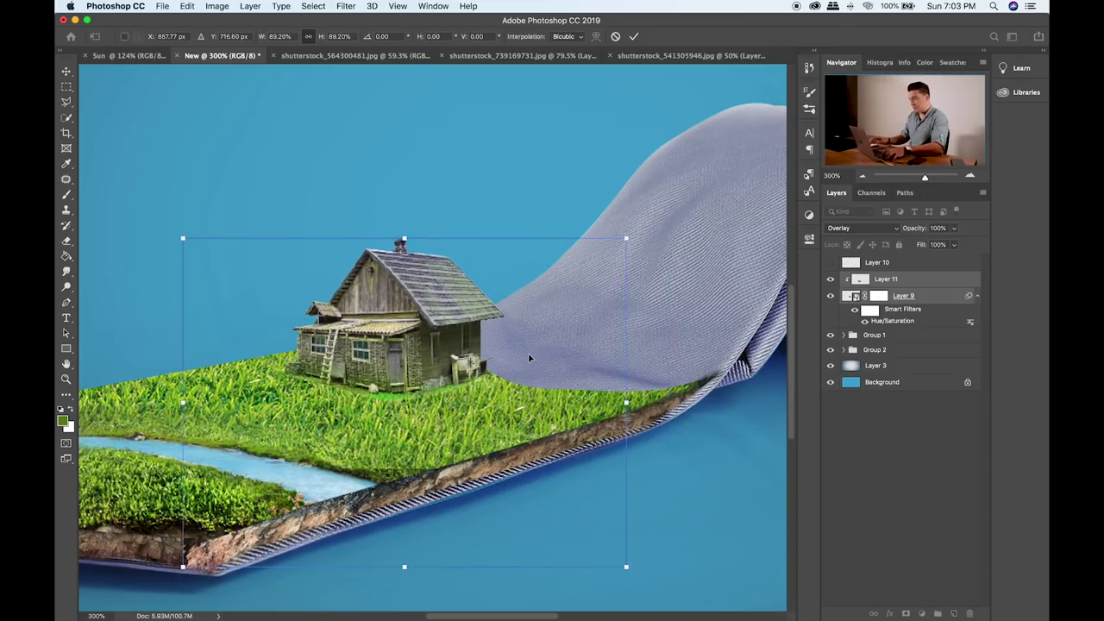
key(Return)
- Open the tree photo shutterstock_130299566.jpg from the Items folder in Photoshop and duplicate its background layer
key(super+Tab)
click(547, 247)
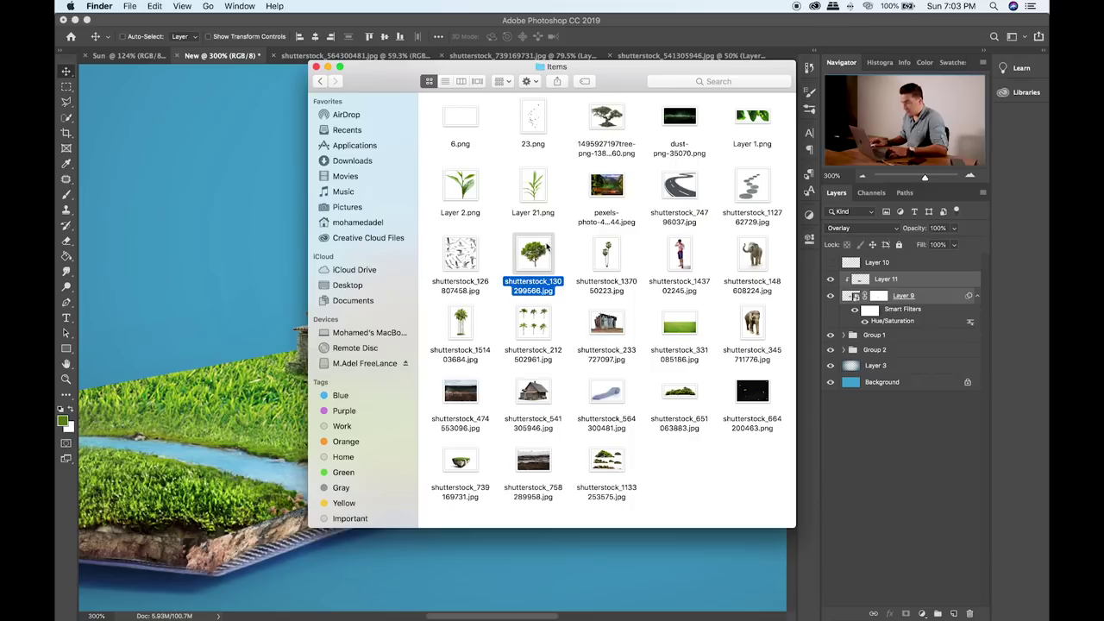
drag(548, 249, 788, 54)
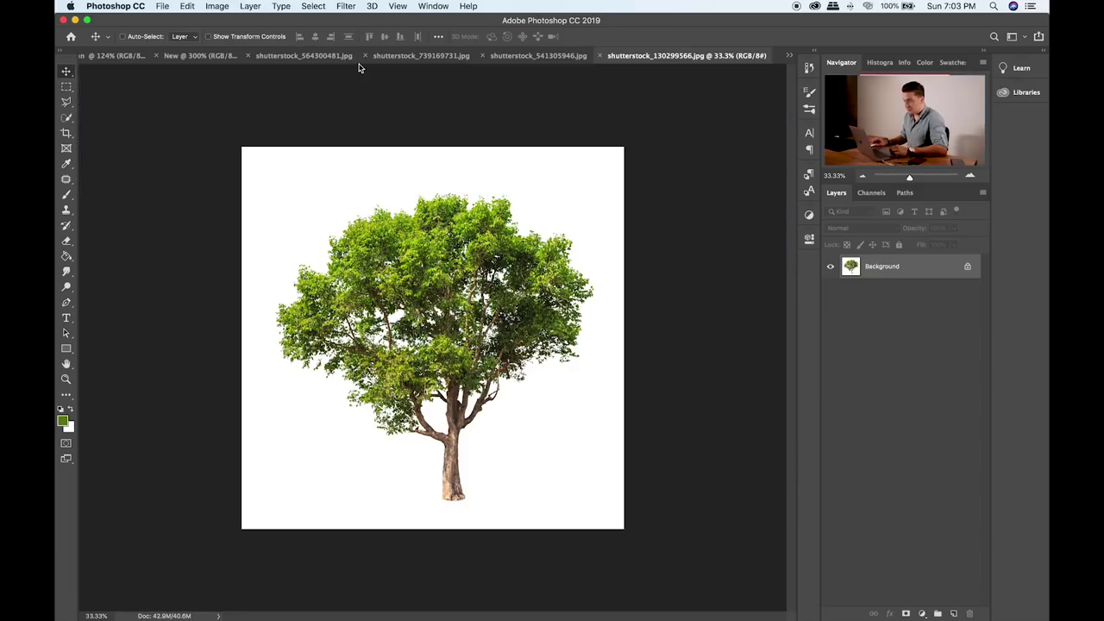
key(super+j)
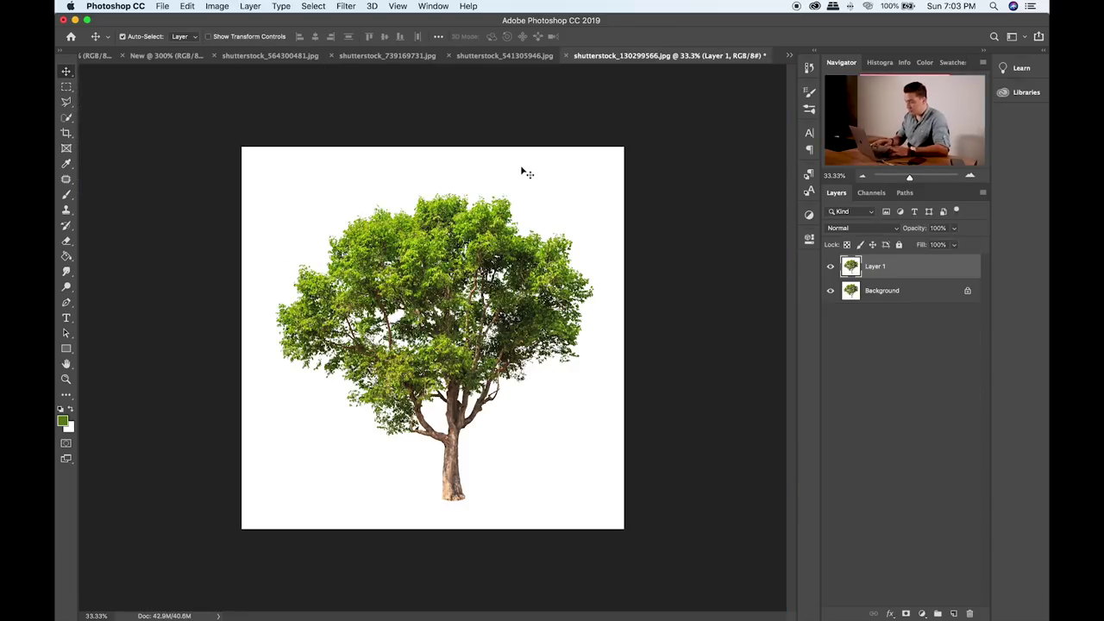
- Desaturate the duplicated tree layer and use Levels to raise its black input until the foliage is almost black
key(super+shift+u)
key(super+l)
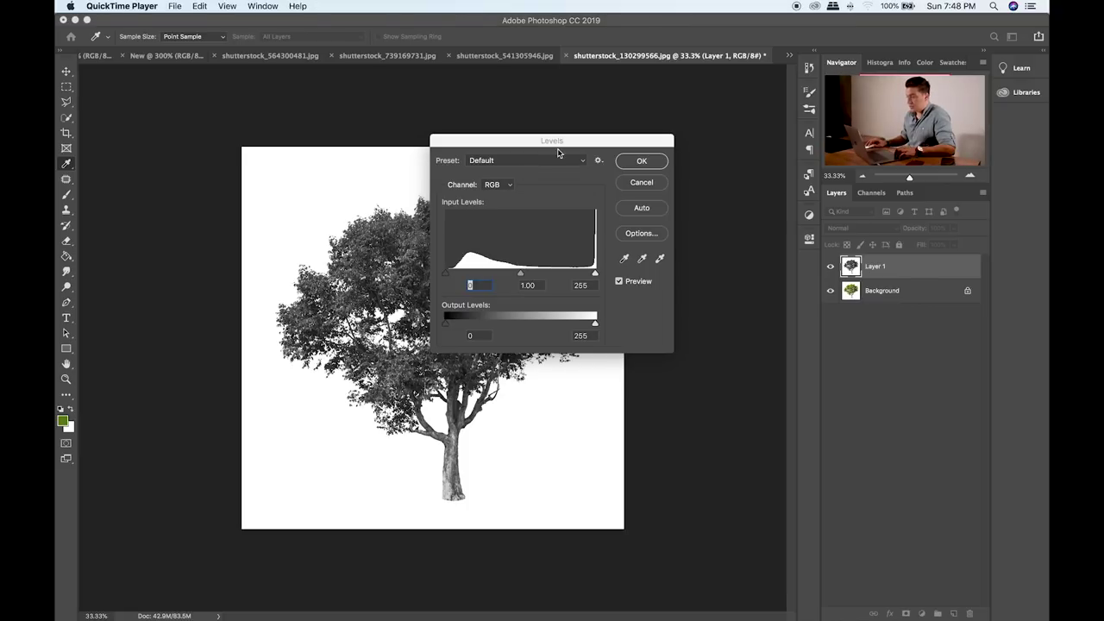
click(554, 148)
drag(577, 139, 590, 138)
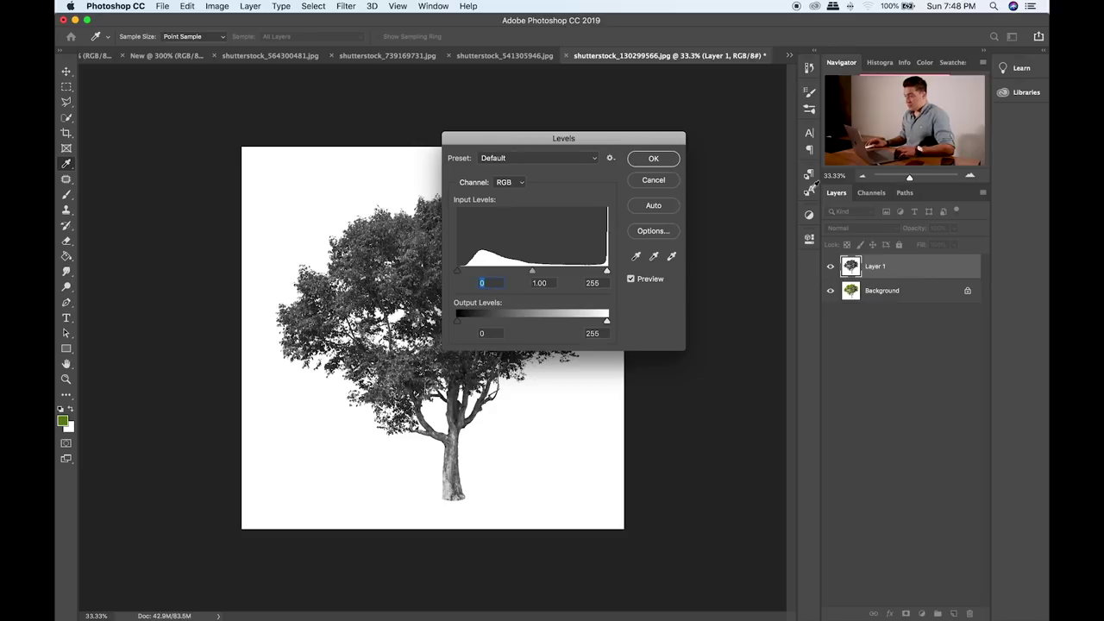
drag(457, 274, 513, 283)
click(652, 162)
key(v)
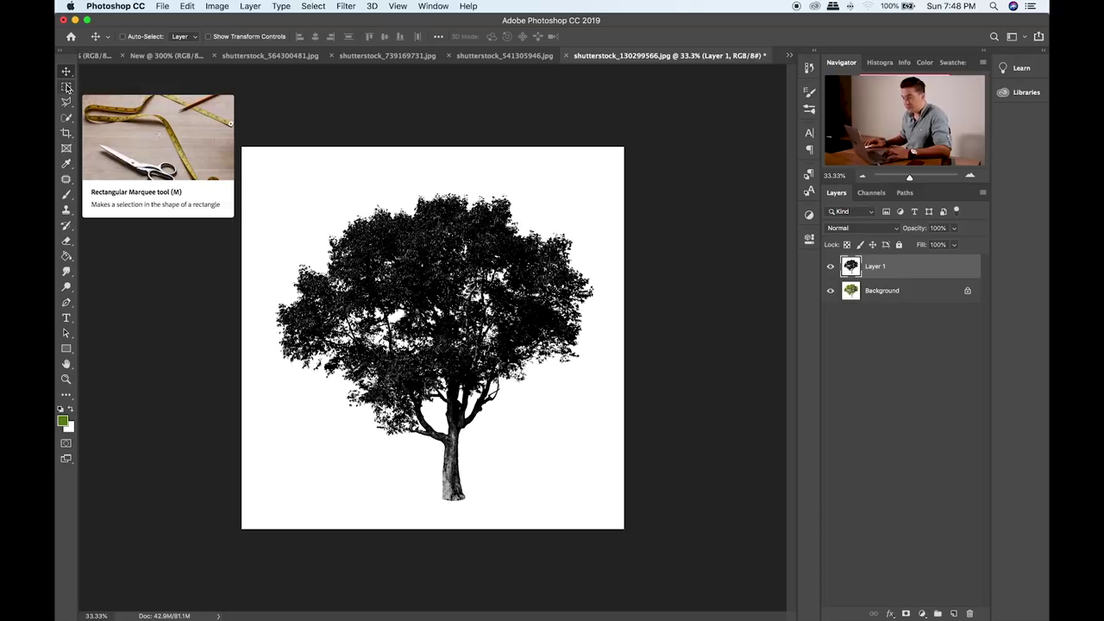
- Select the white backdrop of the tree photo with Color Range and invert the selection to the tree
click(66, 87)
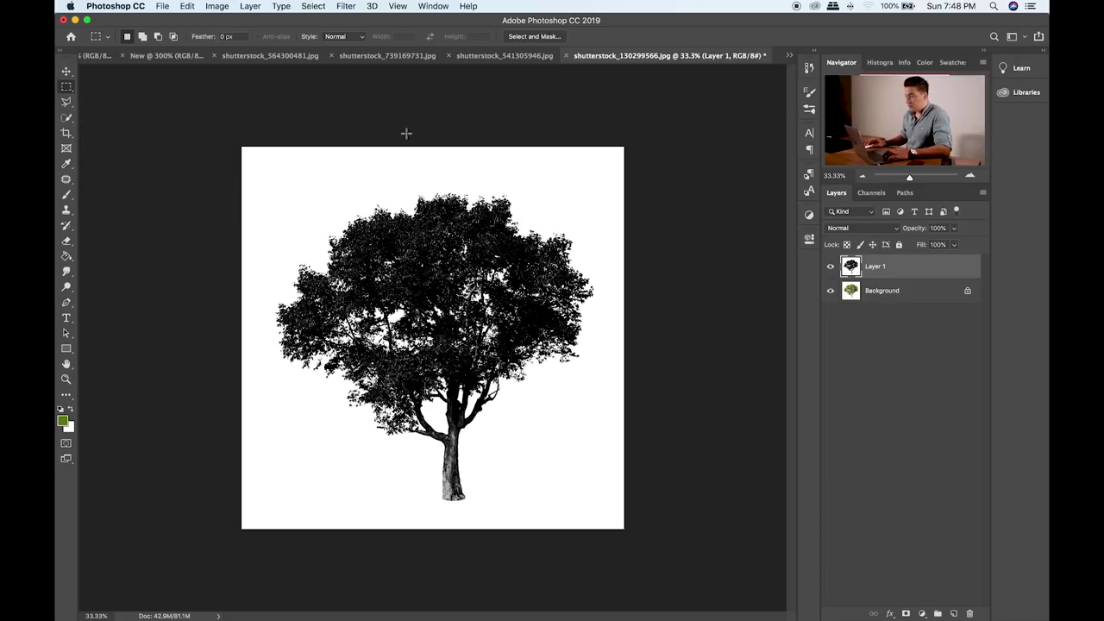
click(346, 7)
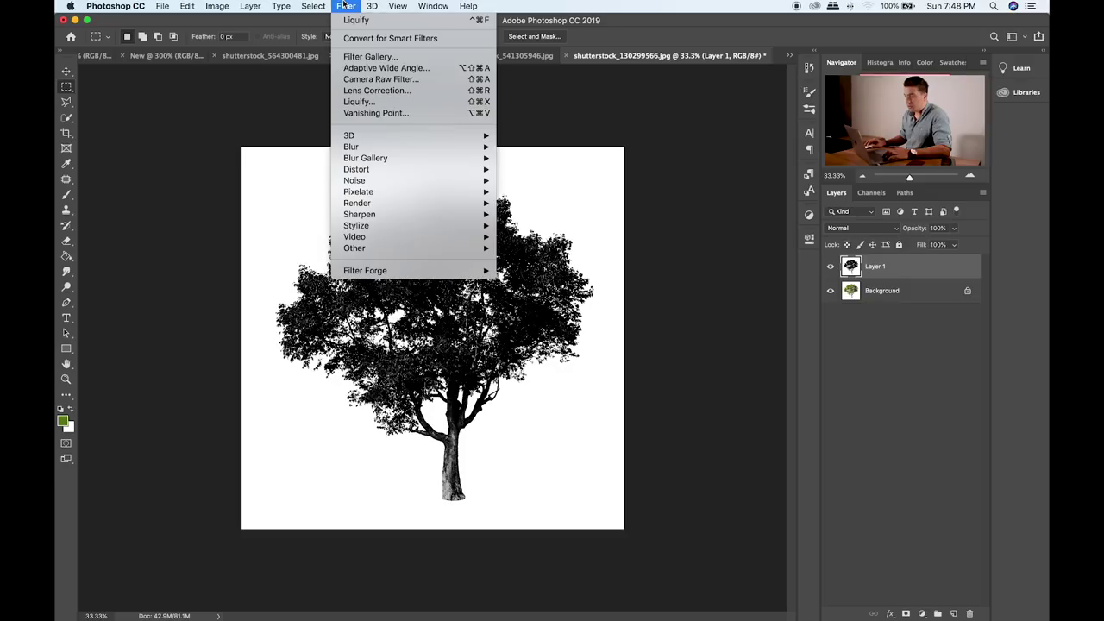
mouse_move(319, 7)
click(335, 124)
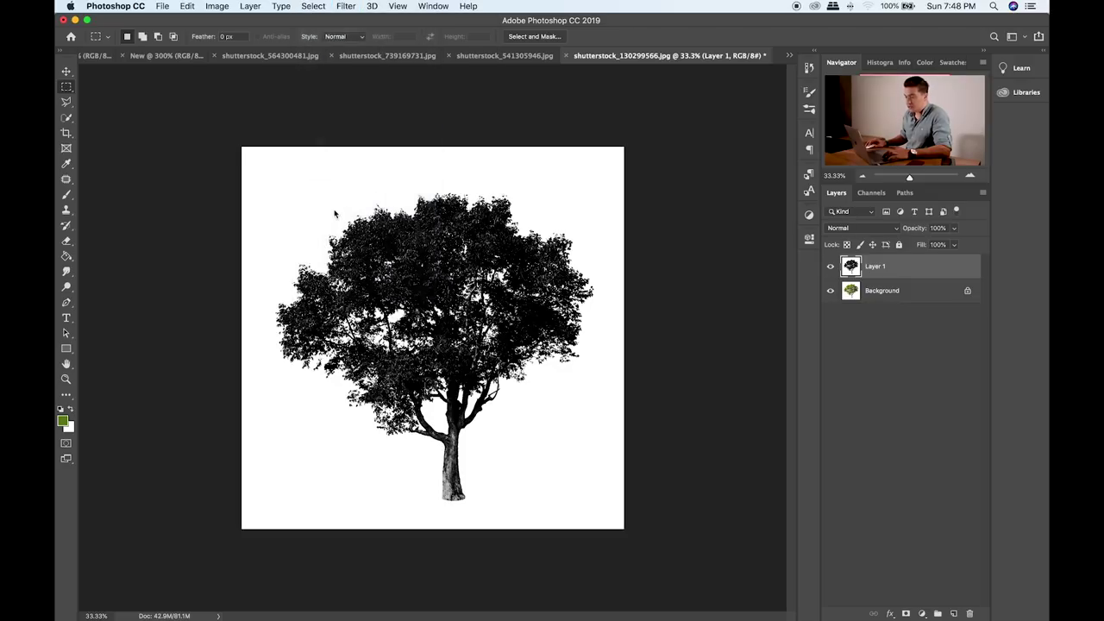
click(652, 158)
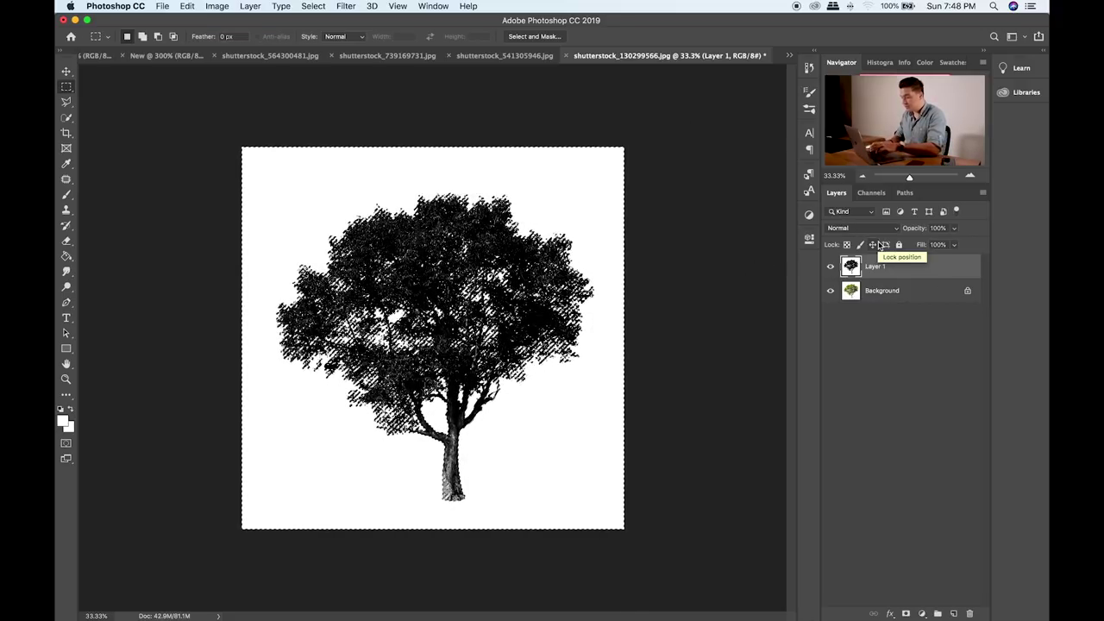
key(shift+super+i)
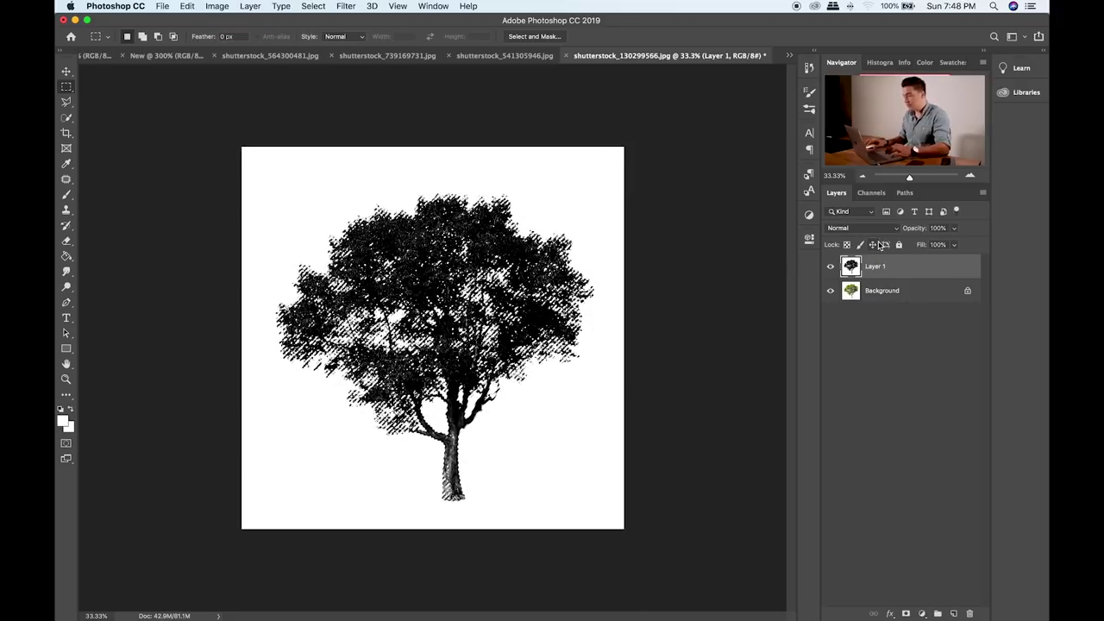
- Copy the selected tree from the Background to a new layer and hide the other two layers
click(918, 296)
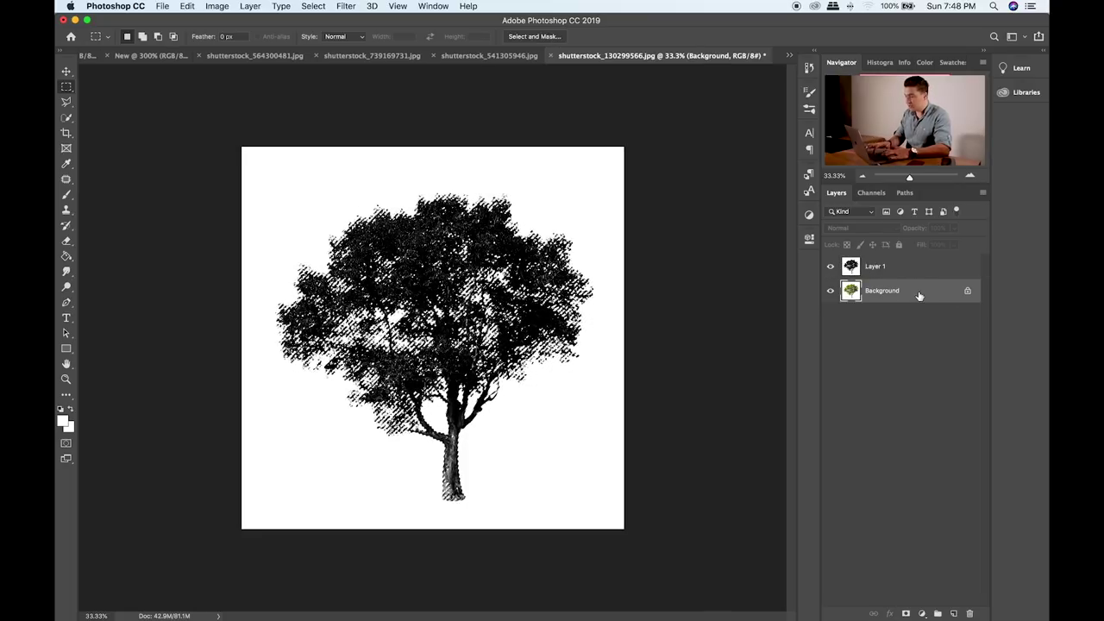
key(ctrl+j)
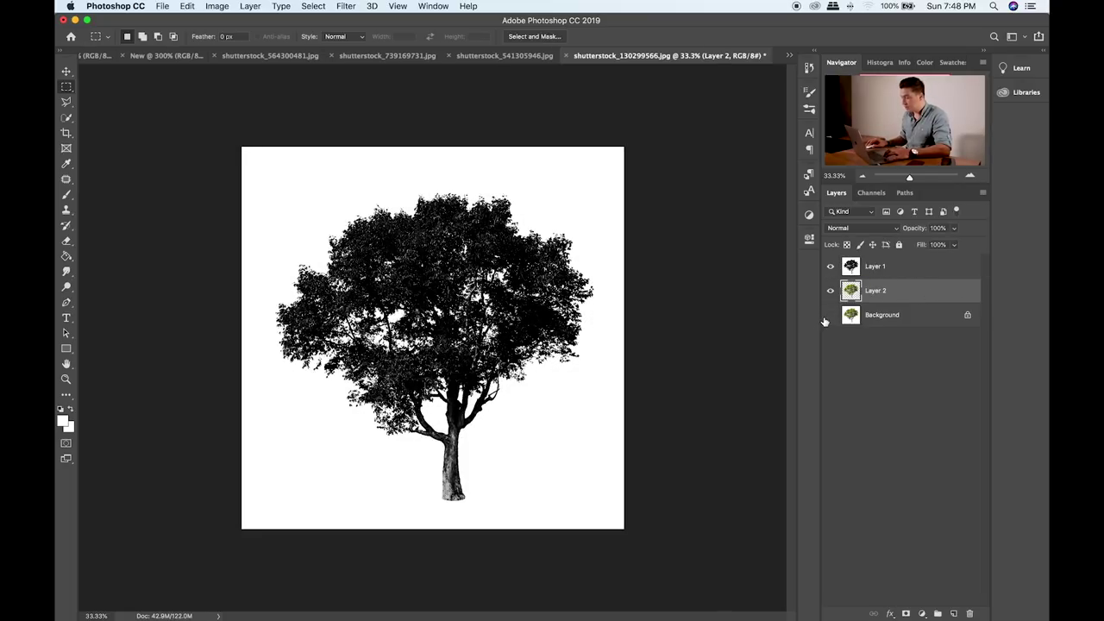
click(830, 267)
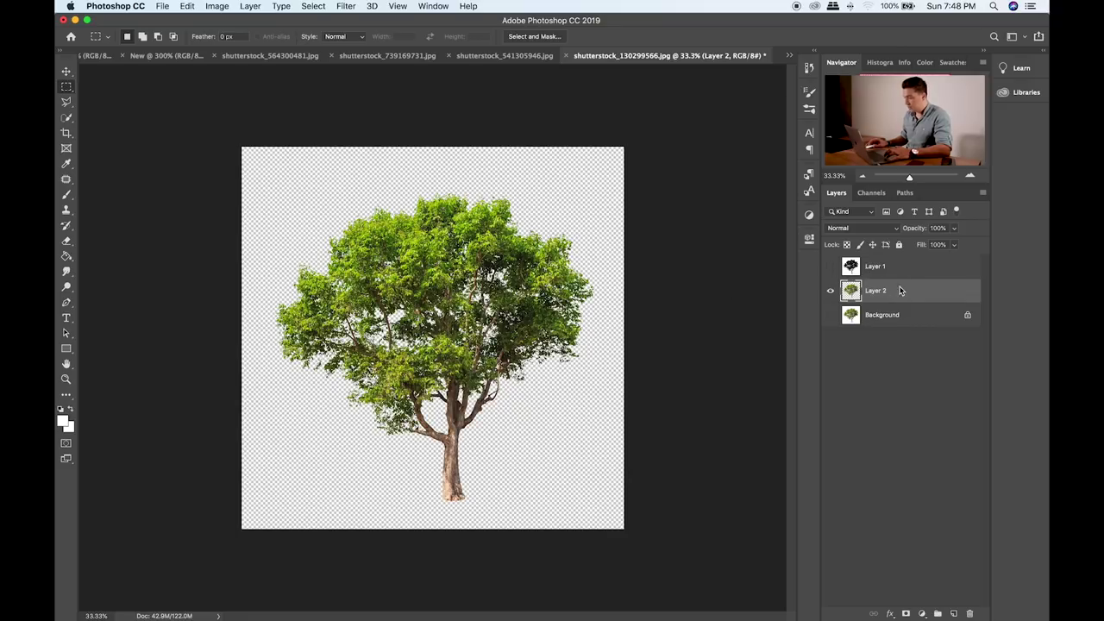
- Convert the cut-out tree to a smart object and bring it into the New document
right_click(899, 291)
click(848, 262)
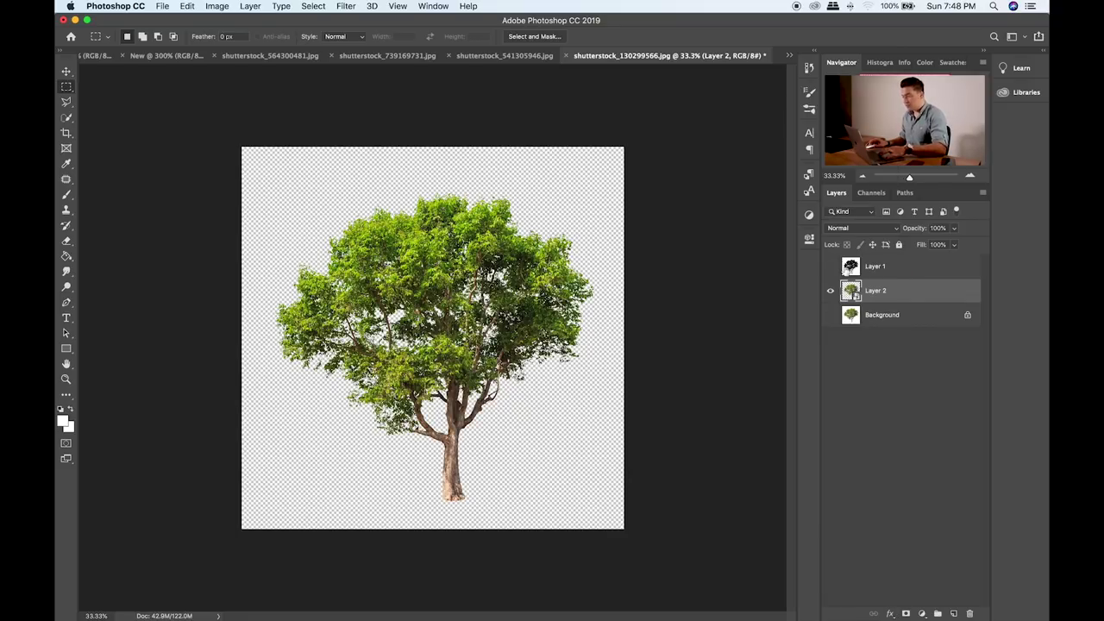
key(v)
drag(446, 291, 338, 224)
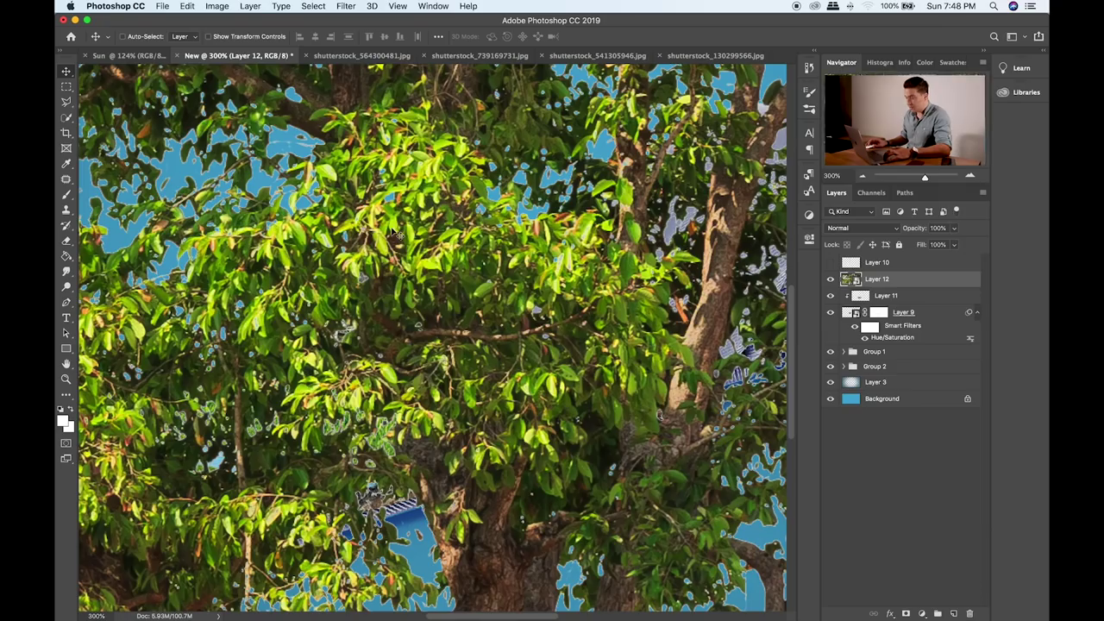
- Scale the imported tree to 5.84% and stand it on the grass beside the house
key(super+1)
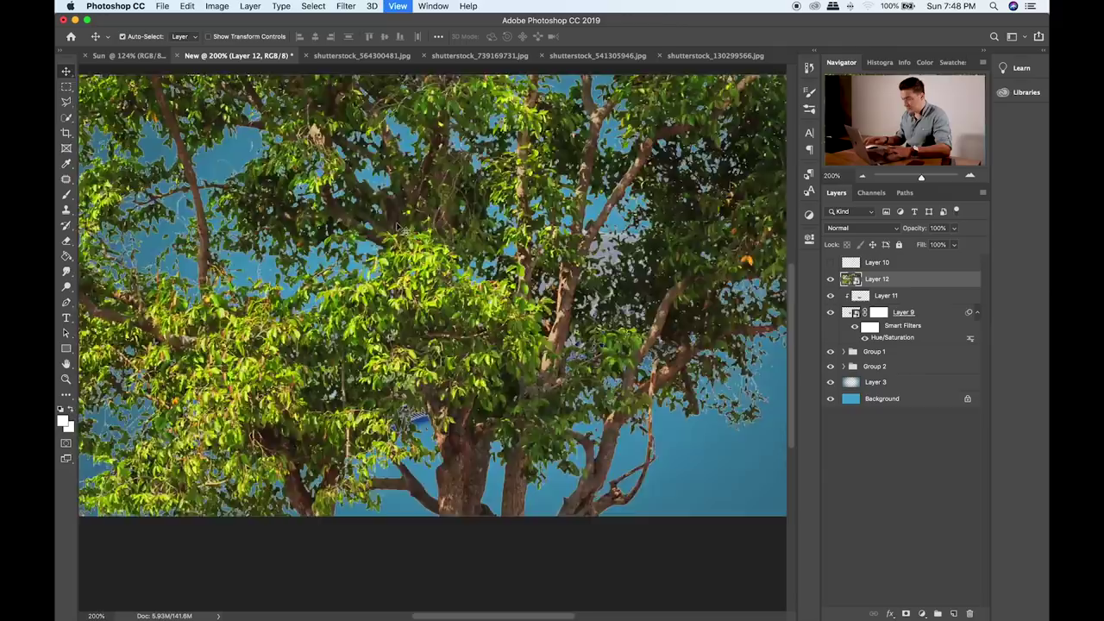
key(super+t)
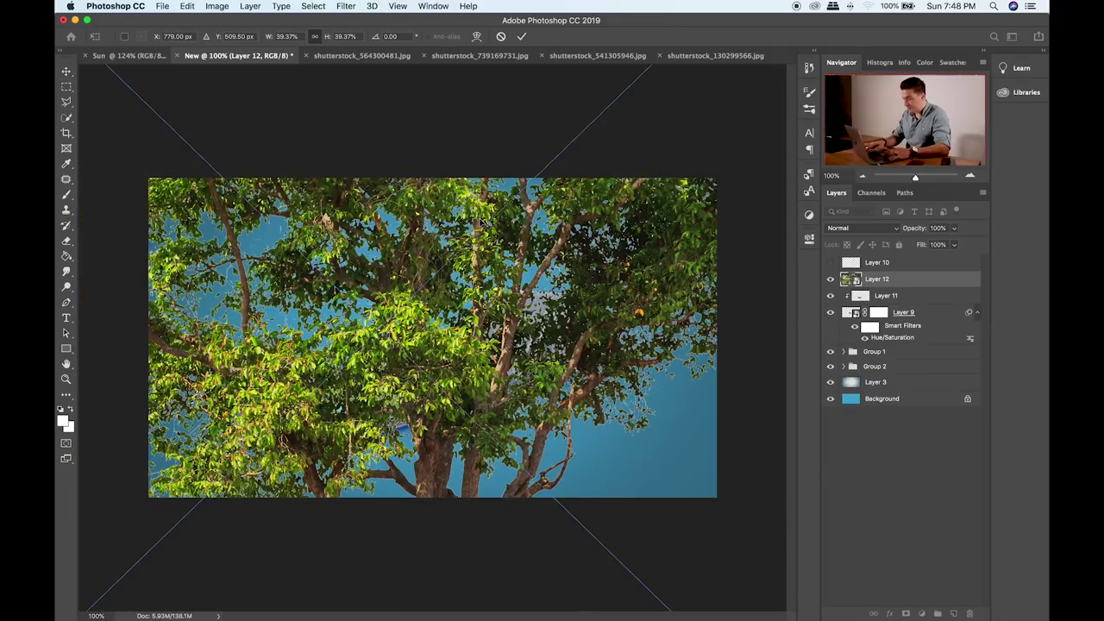
key(super+minus)
key(super+minus)
key(super+minus)
drag(572, 182, 427, 320)
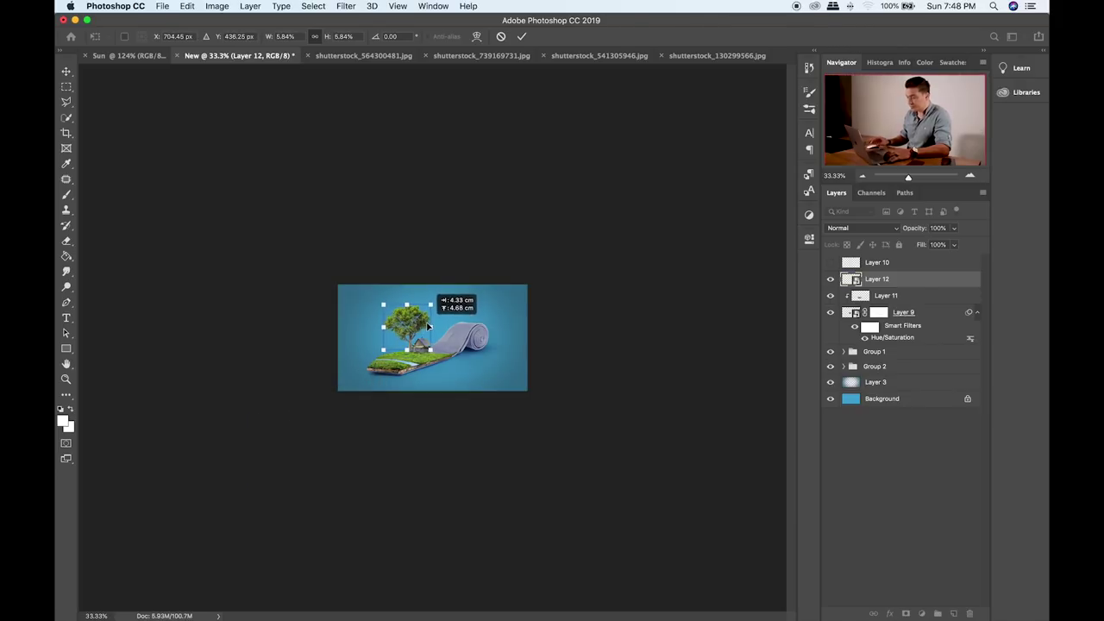
key(Return)
- Scale the tree further to about 2.55% and move it to the grass beside the house's ladder side
key(super+plus)
key(super+plus)
key(super+plus)
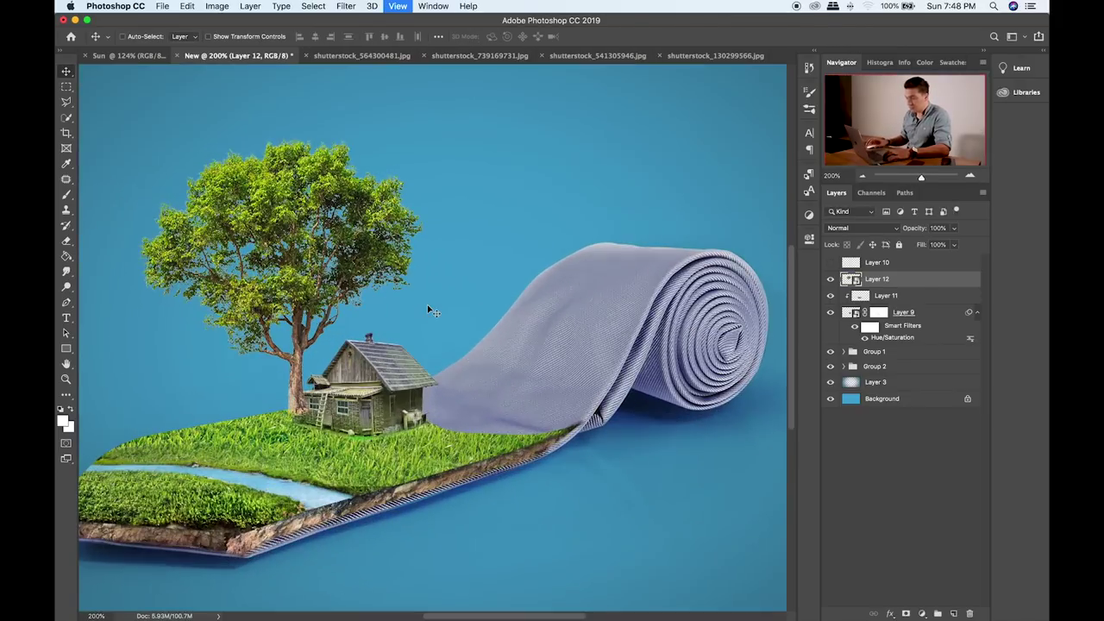
key(super+t)
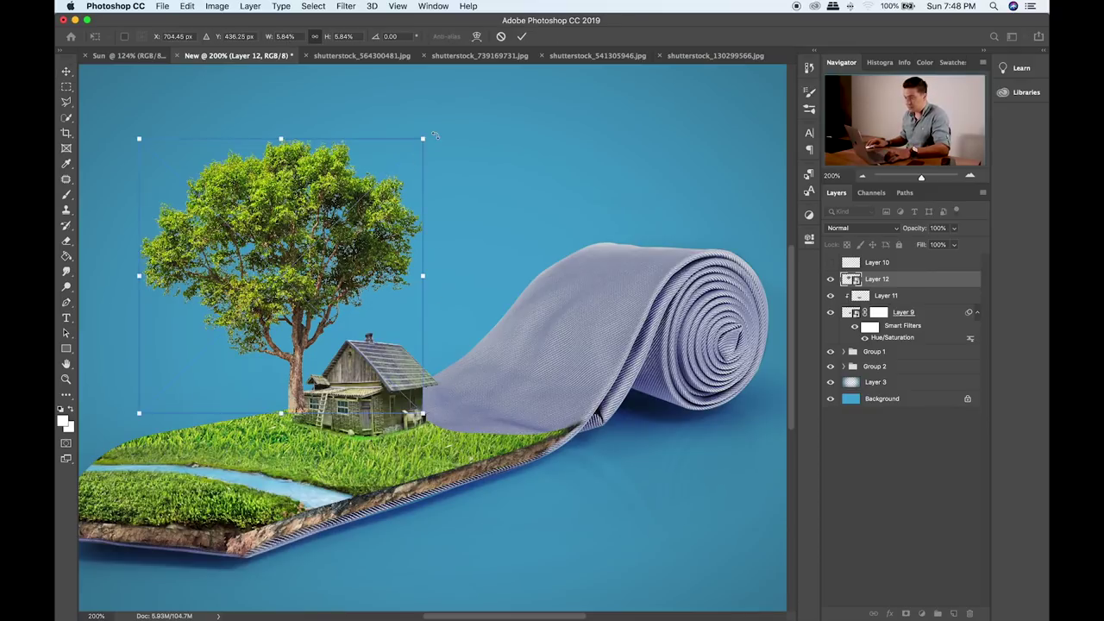
drag(425, 136, 263, 292)
drag(248, 332, 333, 339)
key(Return)
- Move the tree's Layer 12 below the house layers and nudge the tree partly behind the house
key(super+minus)
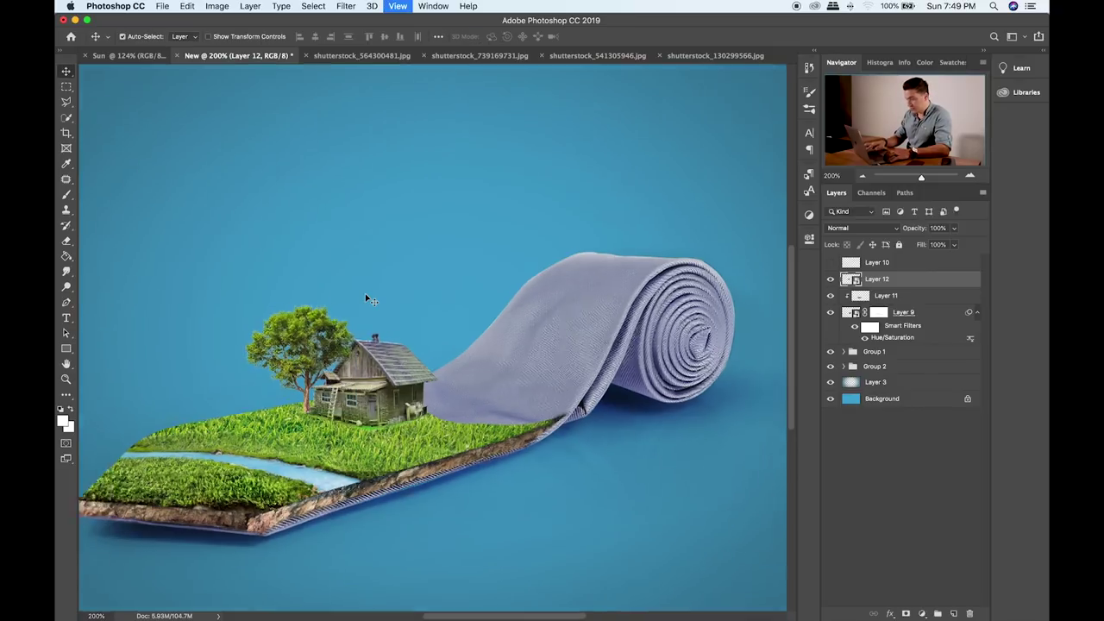
key(super+plus)
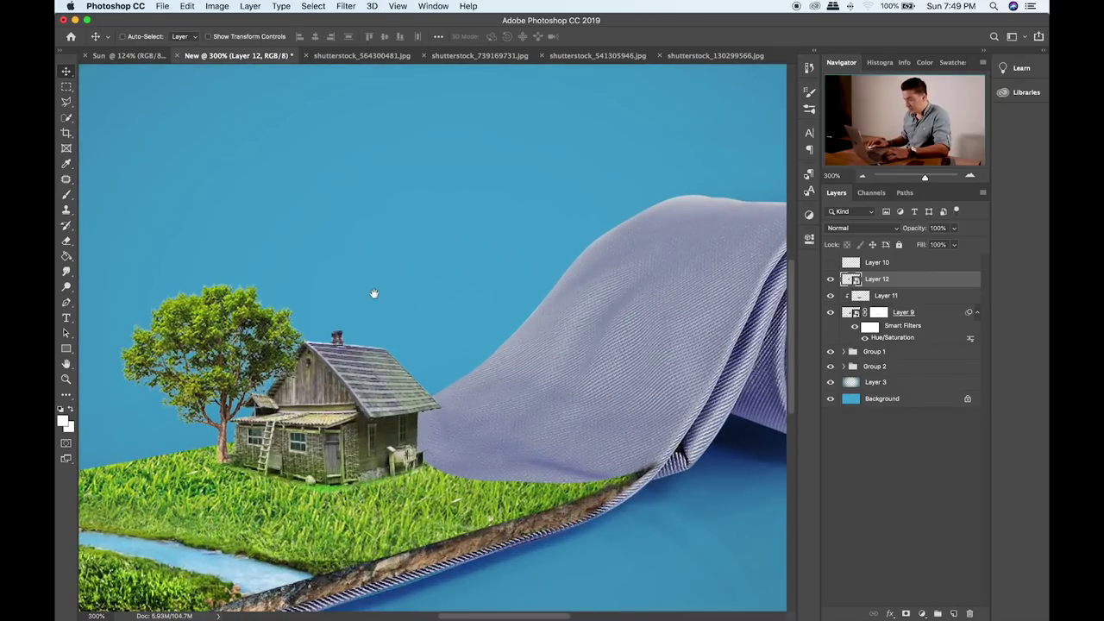
key(super+plus)
drag(931, 281, 873, 333)
drag(459, 343, 473, 341)
- Shrink the tree a little more and shift it so its trunk meets the grass just behind the house
key(super+t)
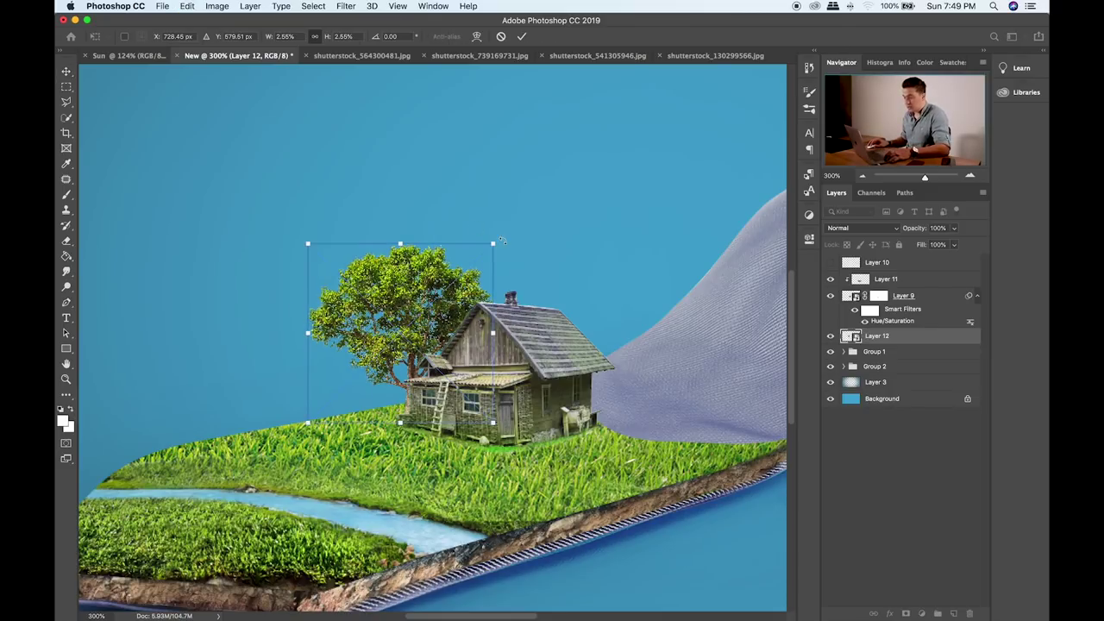
drag(493, 243, 443, 291)
drag(411, 354, 437, 348)
key(Return)
key(super+minus)
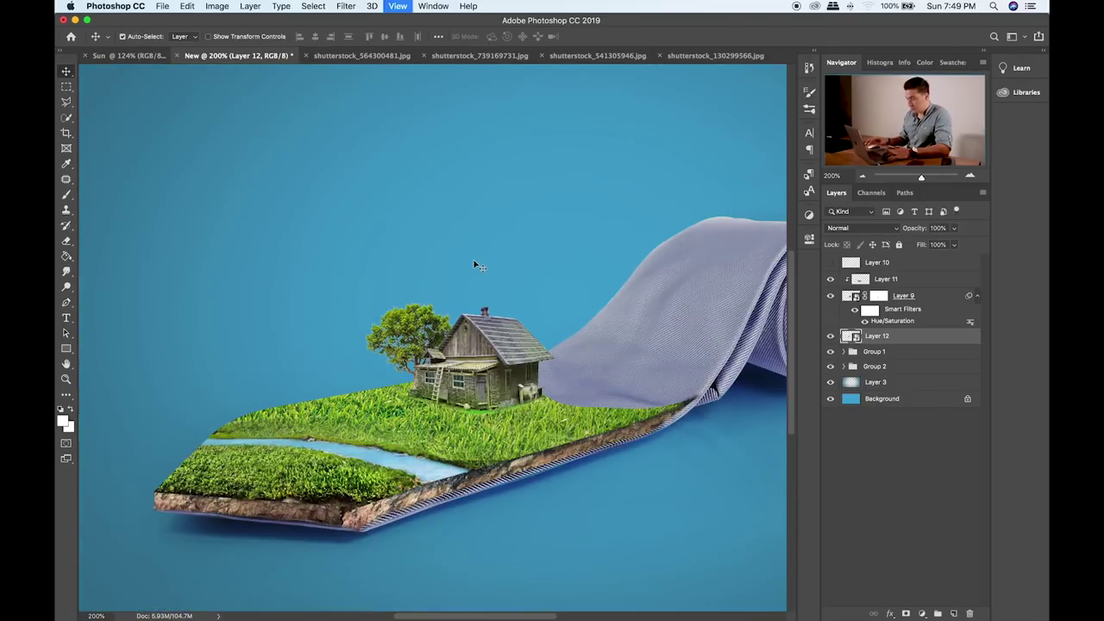
- Group the house layer with its clipped paint layer and name the group house
drag(479, 266, 495, 249)
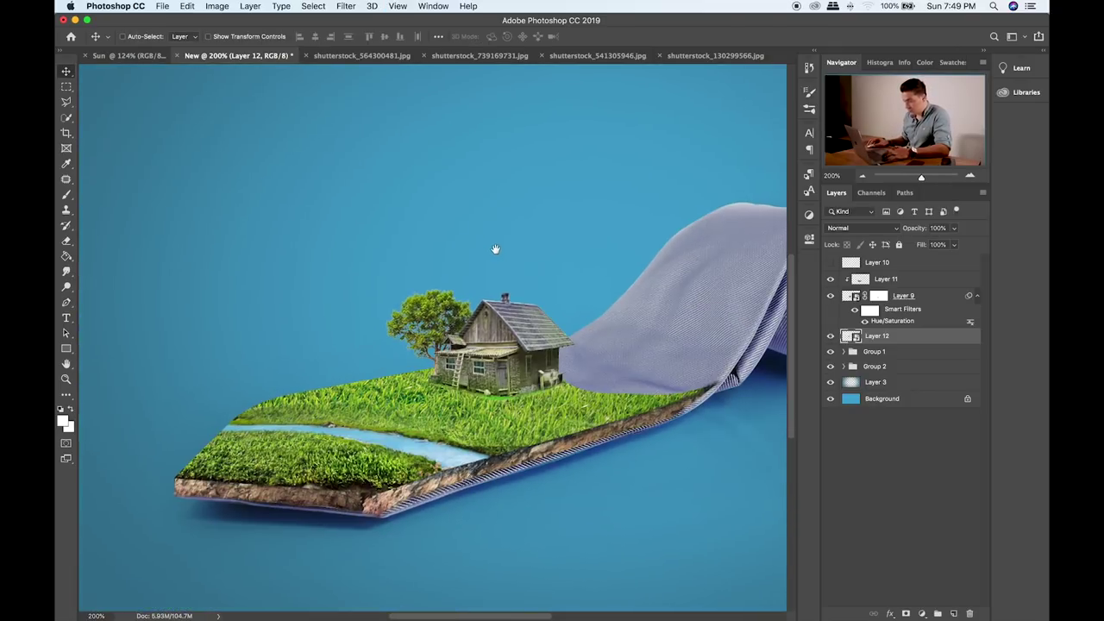
click(921, 298)
click(927, 285)
key(super+g)
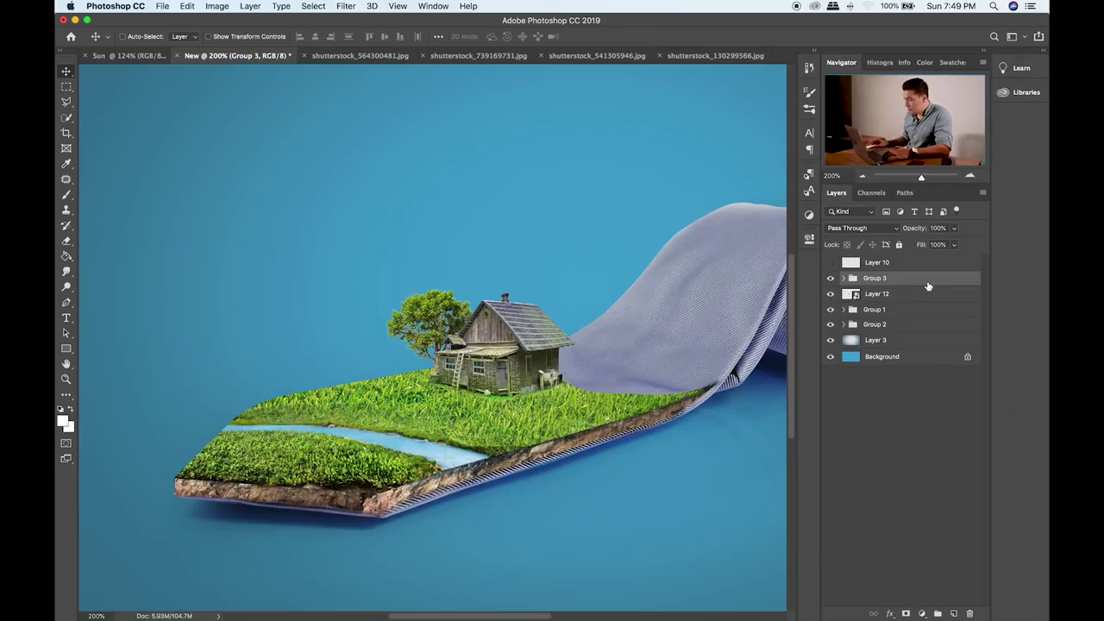
double_click(886, 279)
text(house)
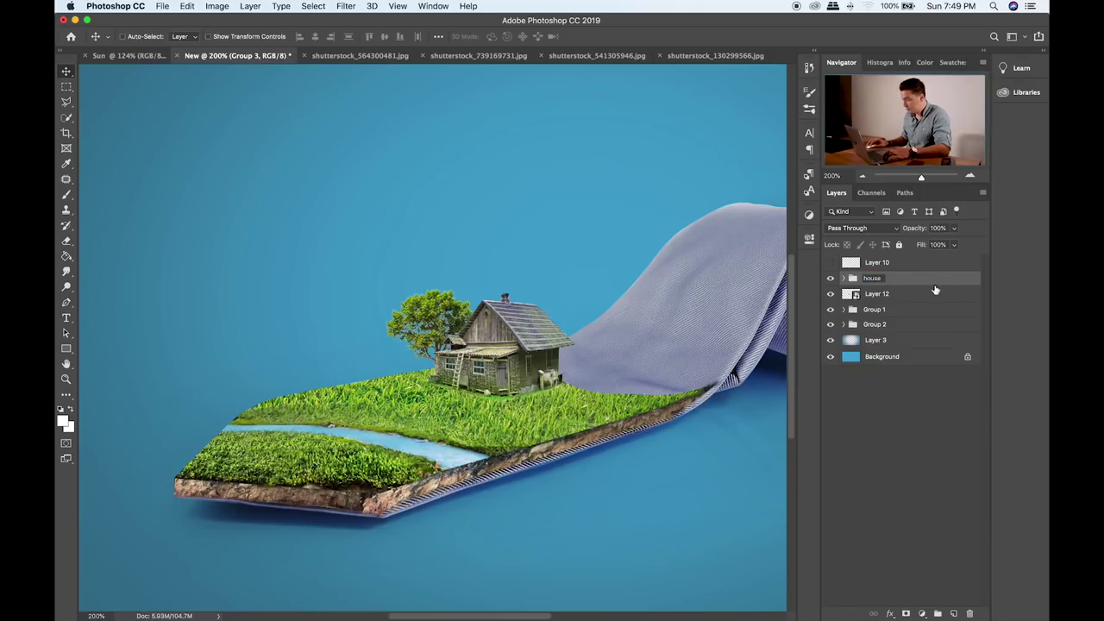
key(Return)
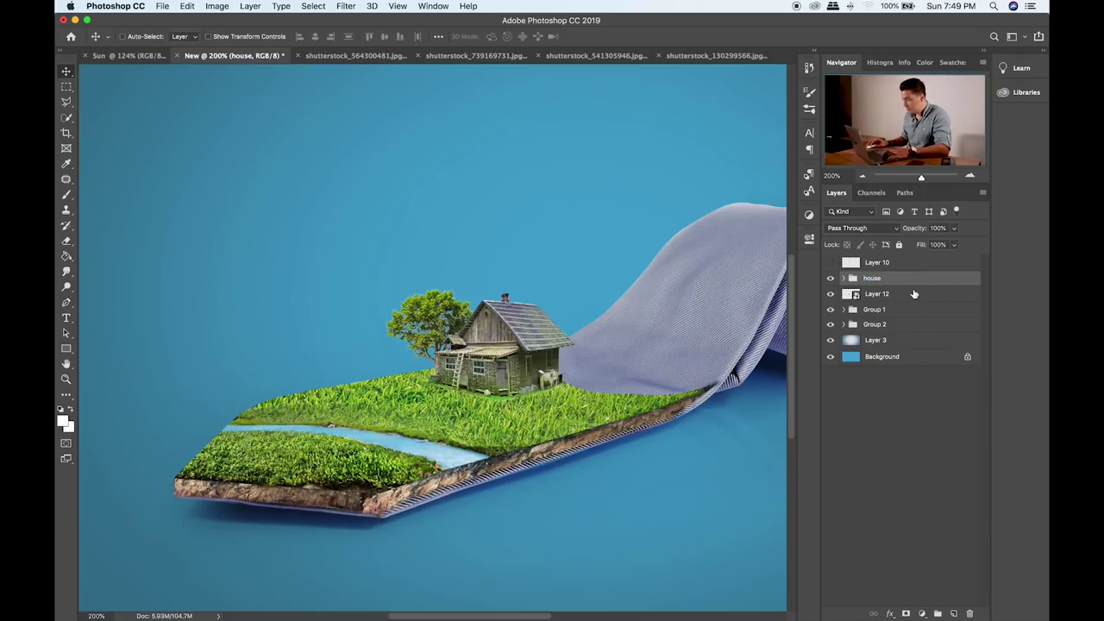
- Put the tree's Layer 12 into its own group and name the group Tree
click(880, 294)
key(super+g)
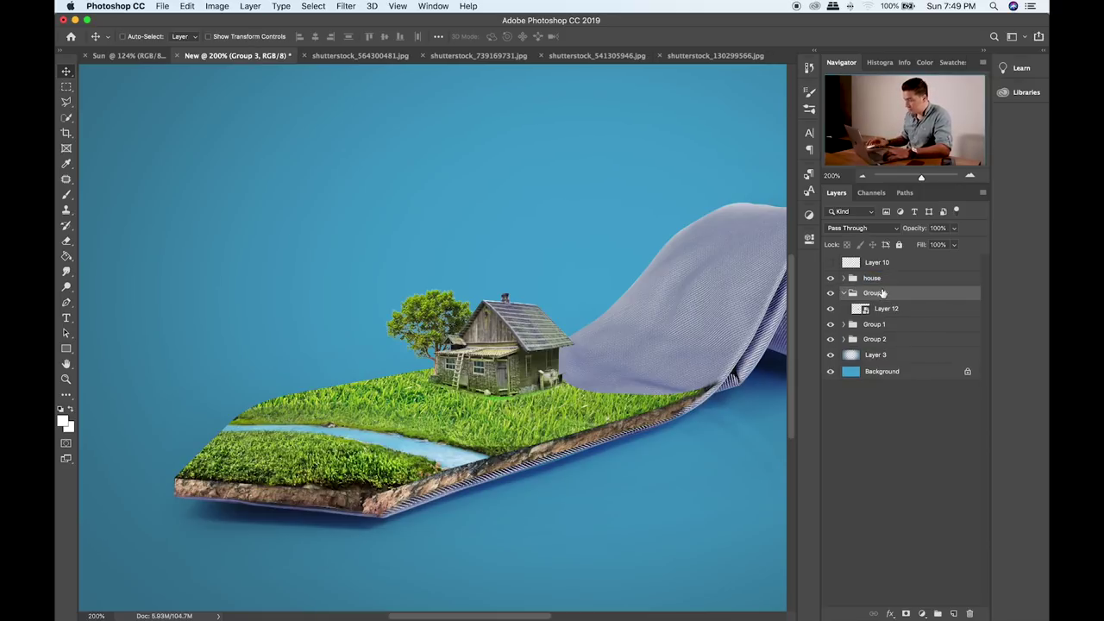
double_click(875, 293)
text(t)
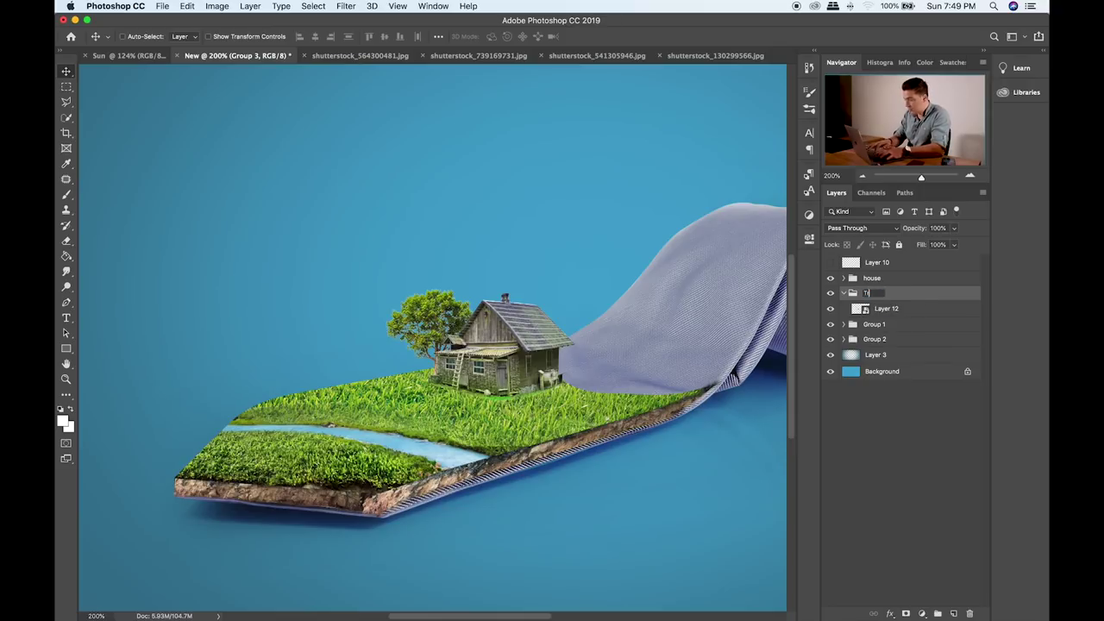
key(Return)
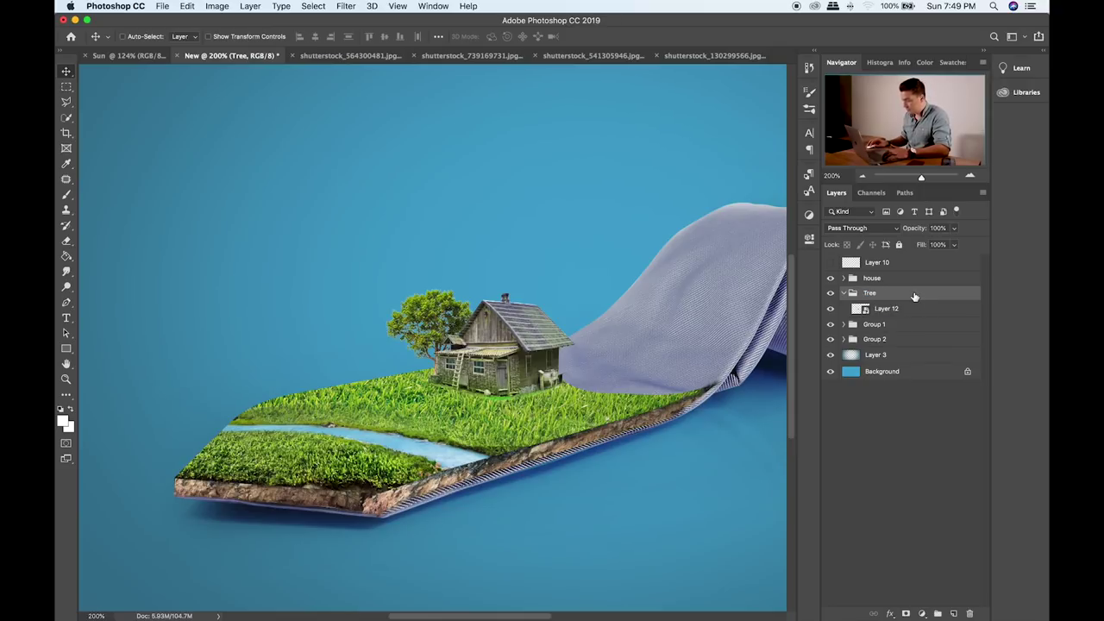
- Clip a new empty layer to the tree and ready the Brush tool with black as its colour
key(super+shift+alt+n)
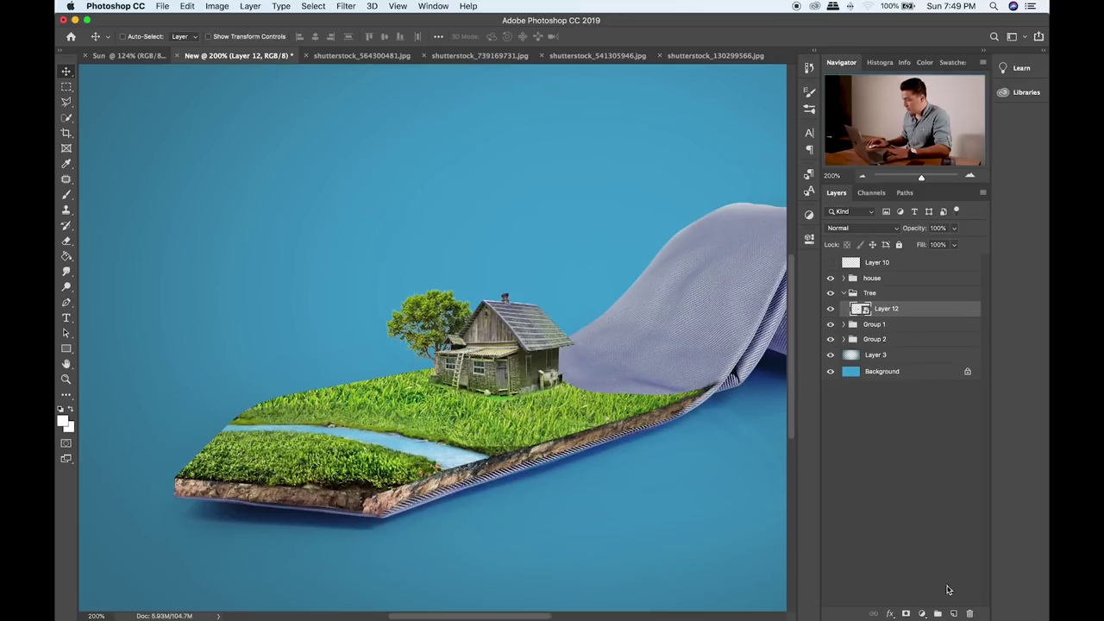
alt+click(917, 318)
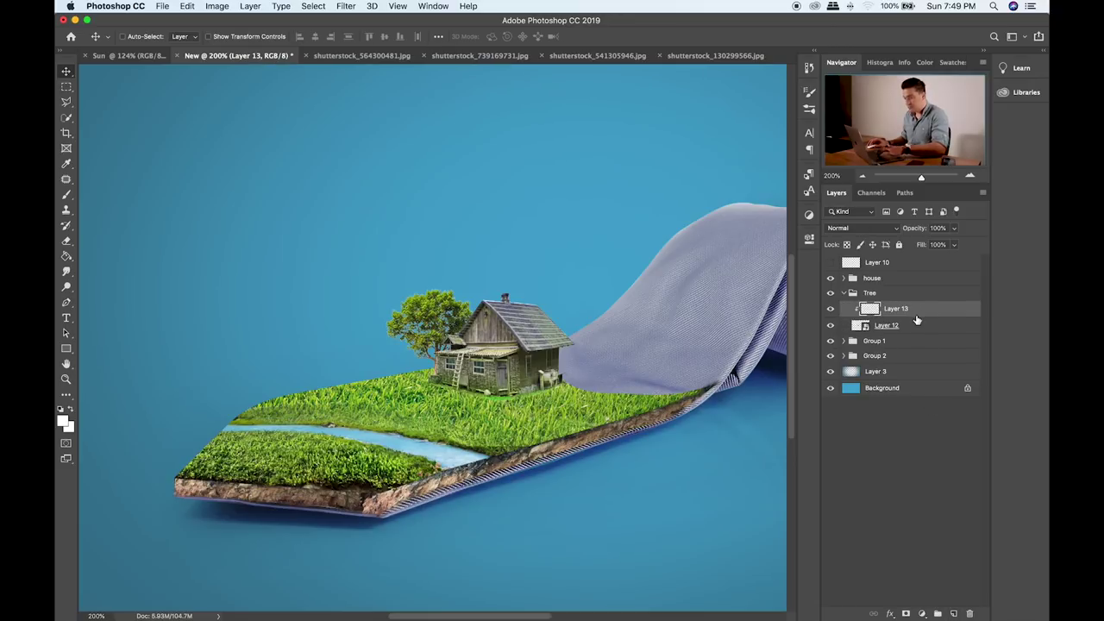
key(b)
click(63, 420)
click(400, 366)
click(670, 211)
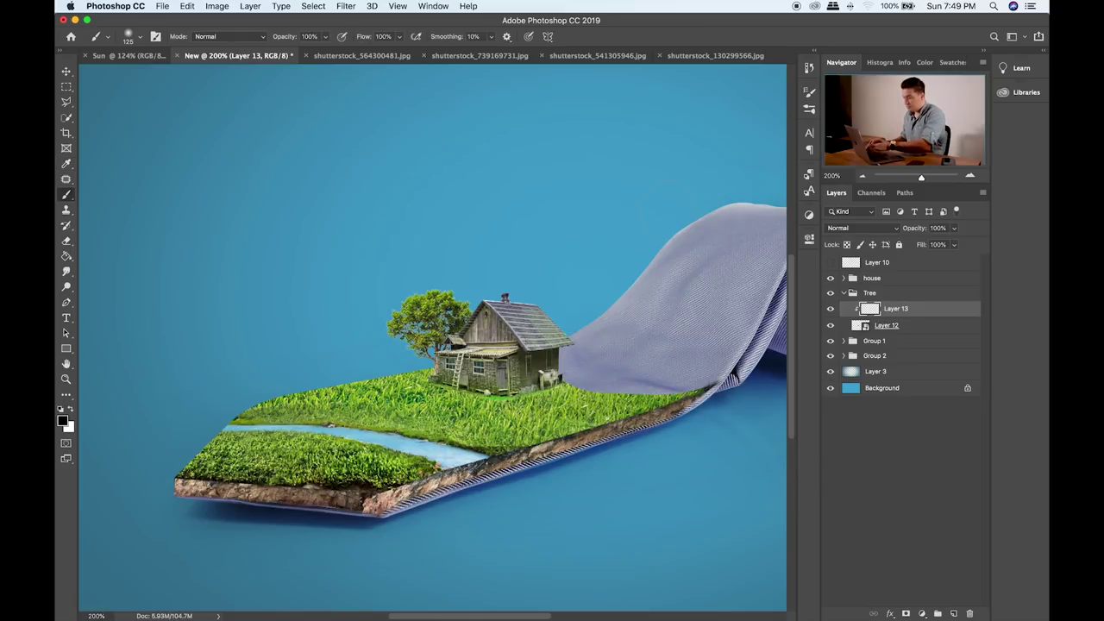
- Paint black shading on the tree beside the house on clipped Layer 13 with a 100 px brush, and blend it as Soft Light
key([)
drag(472, 326, 443, 354)
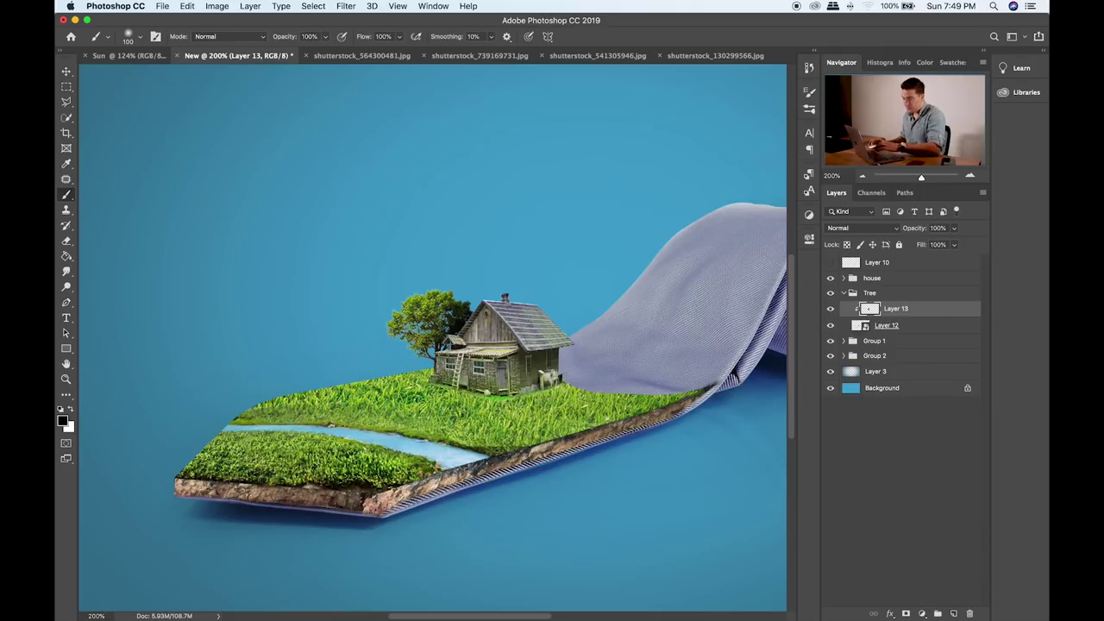
key(v)
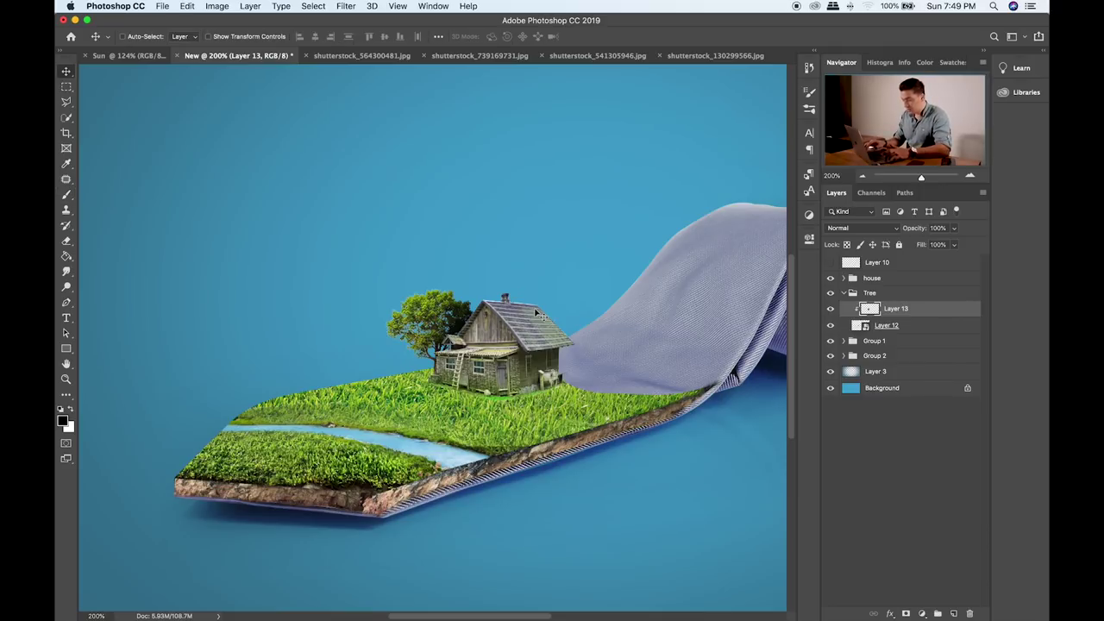
key(shift+plus)
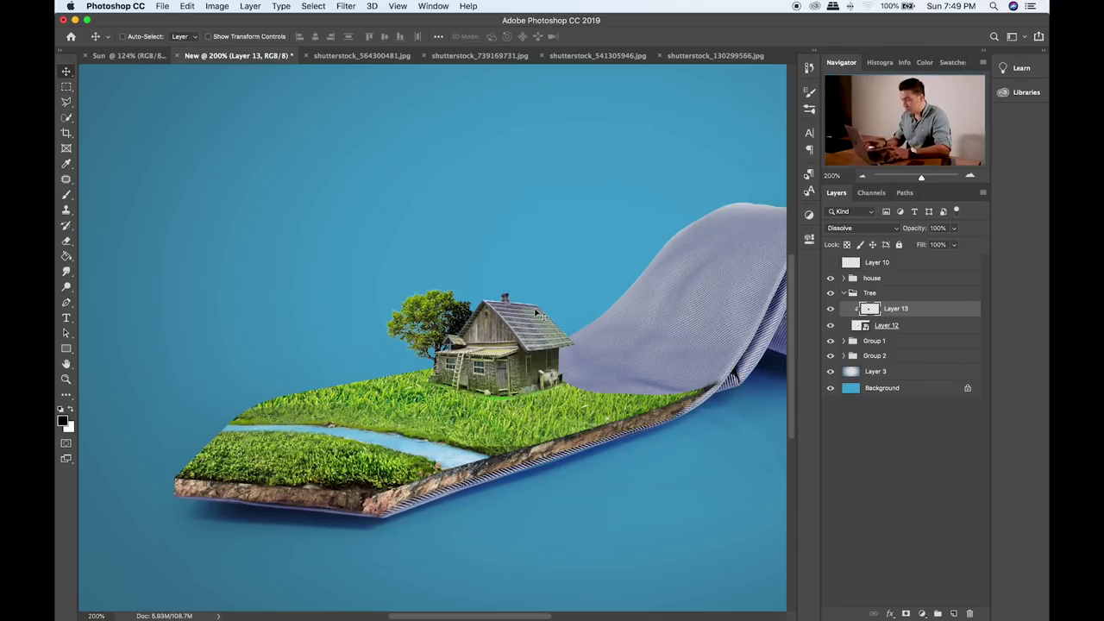
key(shift+plus)
key(shift+plus)
key(shift+plus)
key(shift+plus)
key(shift+plus)
key(shift+plus)
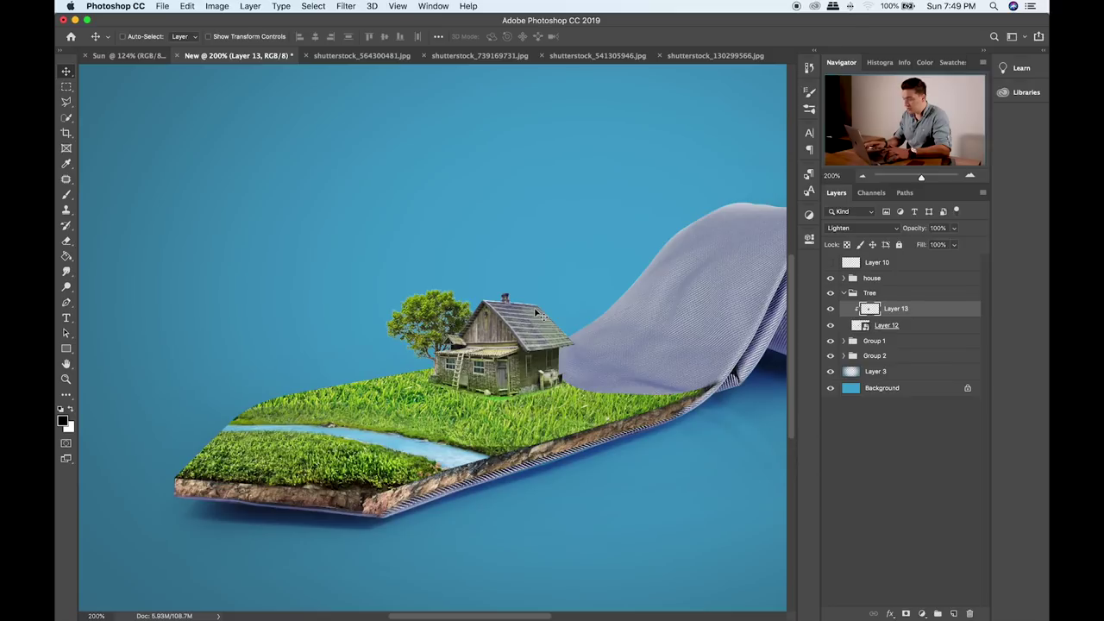
key(shift+plus)
key(shift+plus)
key(shift+plus)
key(shift+plus)
key(shift+plus)
key(shift+plus)
key(shift+plus)
key(shift+minus)
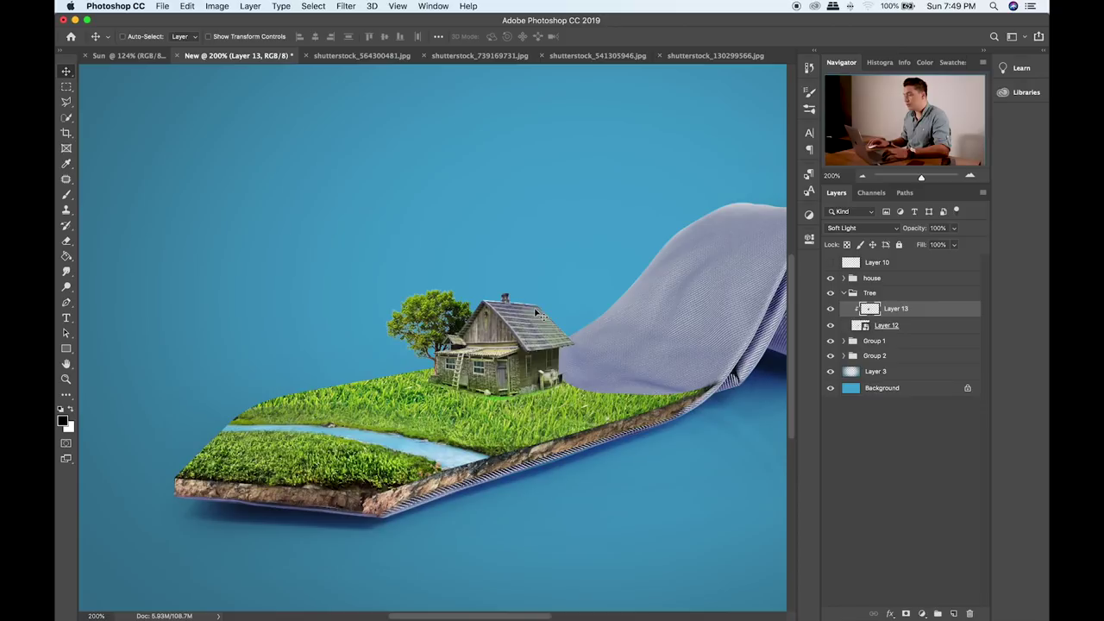
- Compare the tree with and without its shading, and shift the collapsed Tree group slightly toward the house
click(831, 309)
click(831, 309)
click(843, 293)
click(831, 293)
click(831, 293)
drag(433, 359, 426, 353)
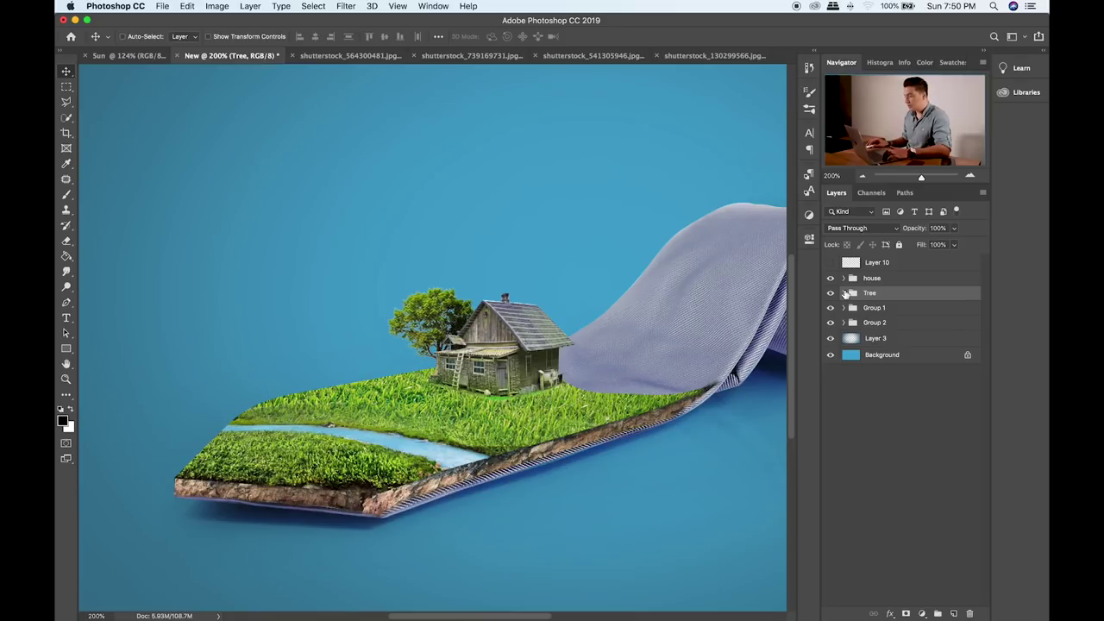
- Lower the opacity of the shading on Layer 13 inside the Tree group, and collapse the group
click(842, 293)
click(916, 308)
click(953, 228)
drag(952, 244, 931, 245)
click(919, 282)
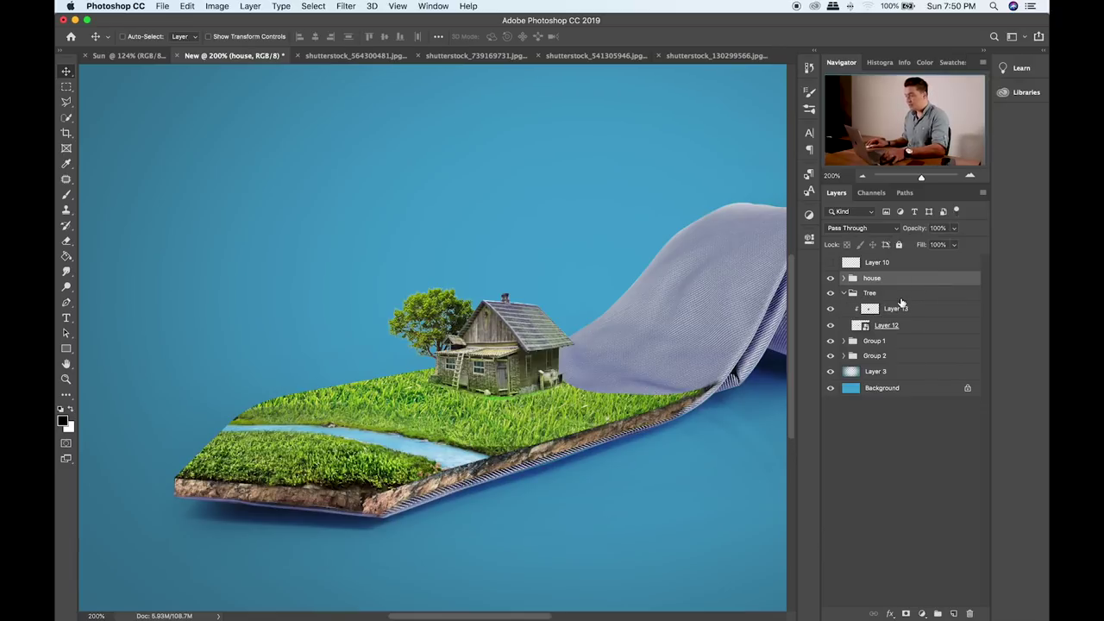
click(901, 297)
click(842, 293)
- Switch to Finder, select the elephant image shutterstock_148608224.jpg in the Items folder, and return to Photoshop
key(super+Tab)
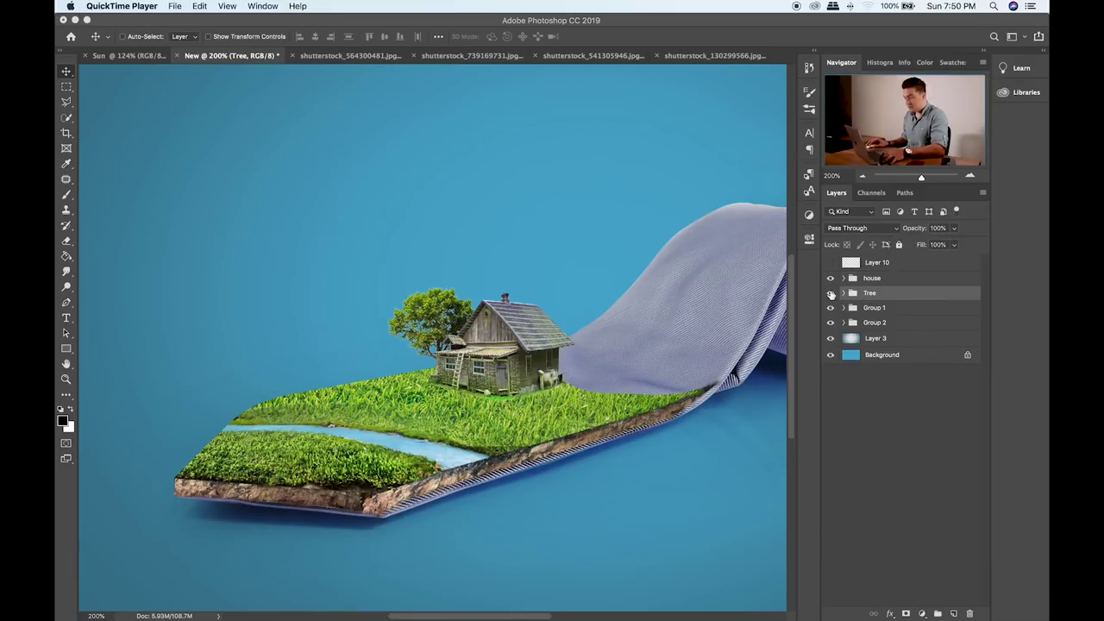
key(super+Tab)
key(super+Tab)
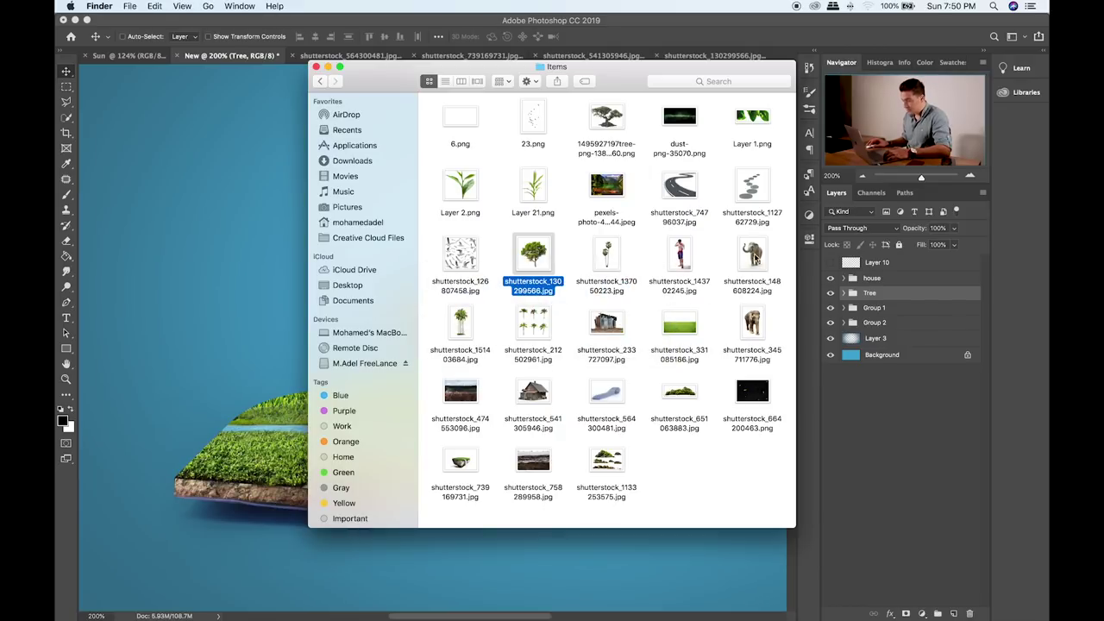
click(752, 259)
click(717, 26)
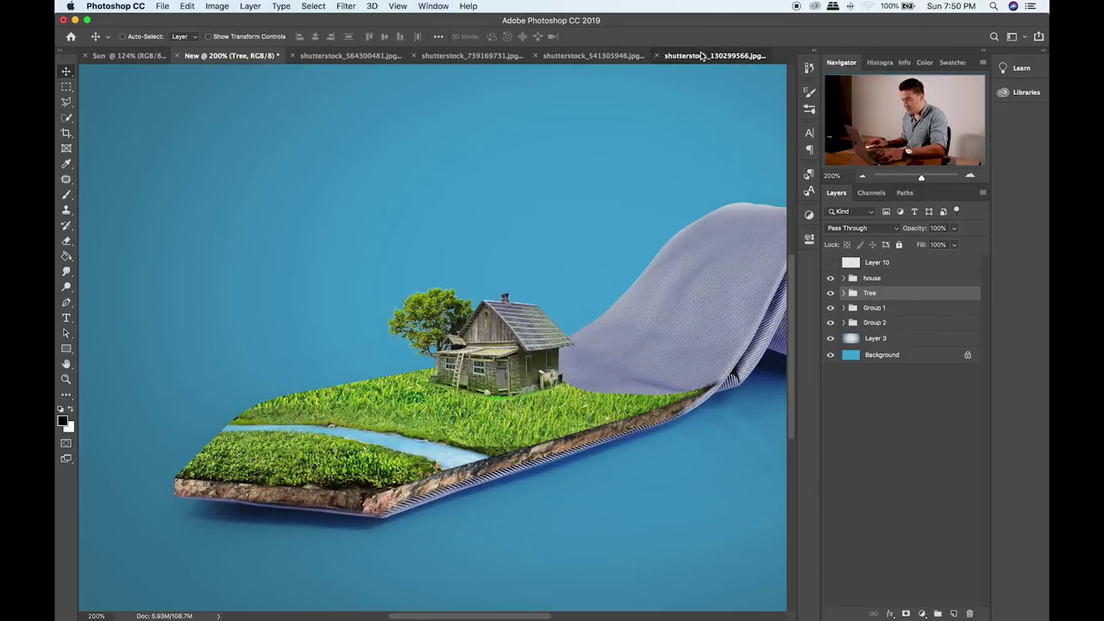
- Close the four source images of the tree, house, floating island and necktie without saving their changes
click(700, 55)
key(super+w)
click(522, 216)
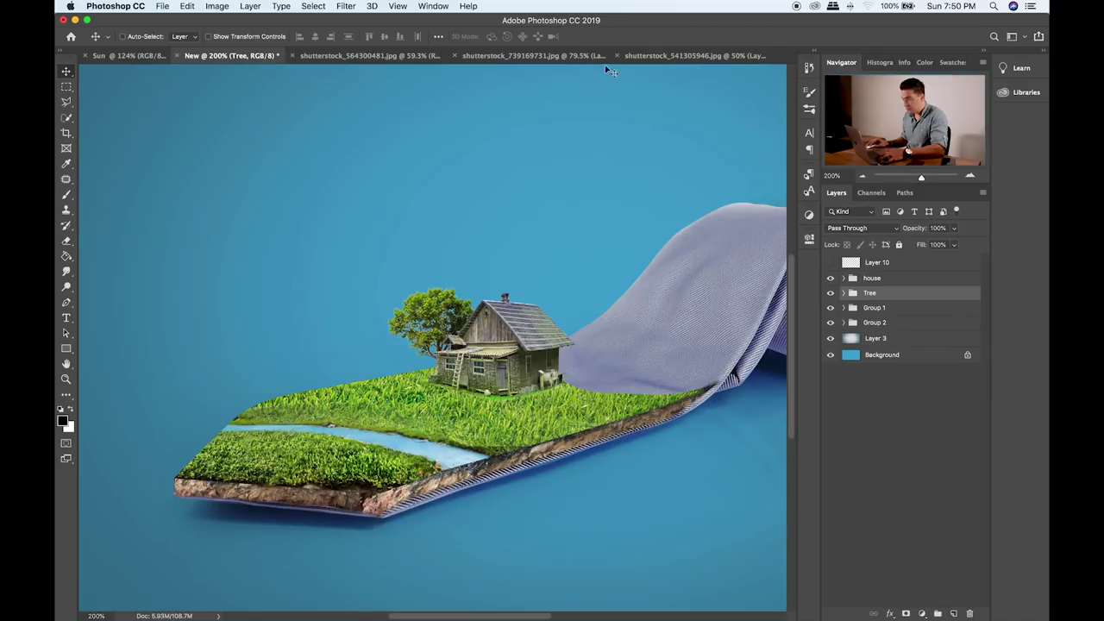
click(623, 57)
key(super+w)
click(503, 220)
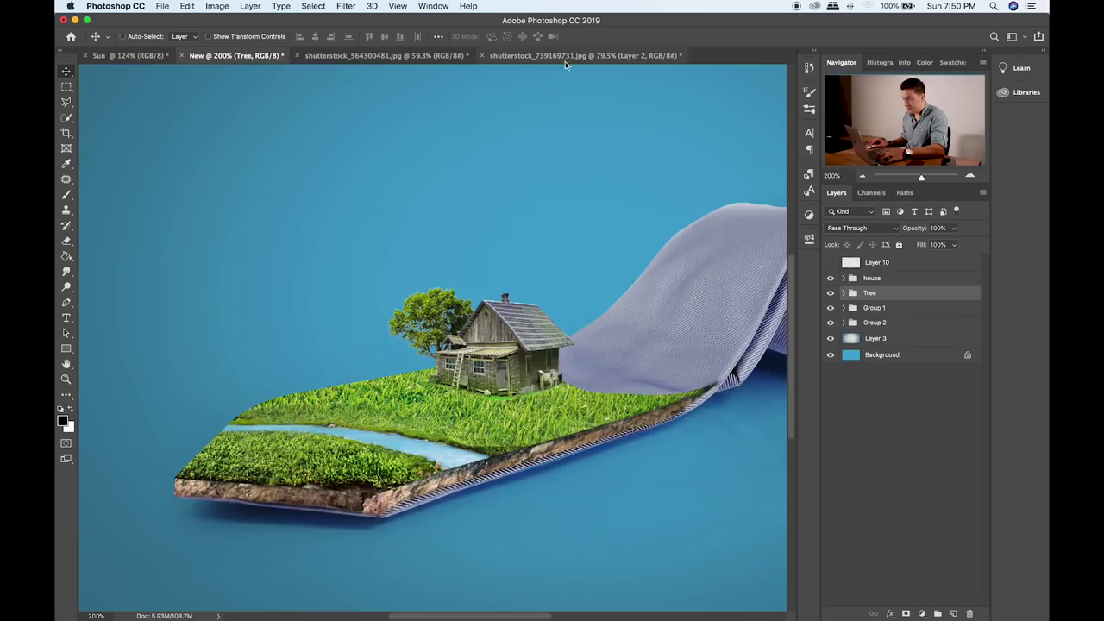
click(569, 55)
key(super+w)
click(511, 213)
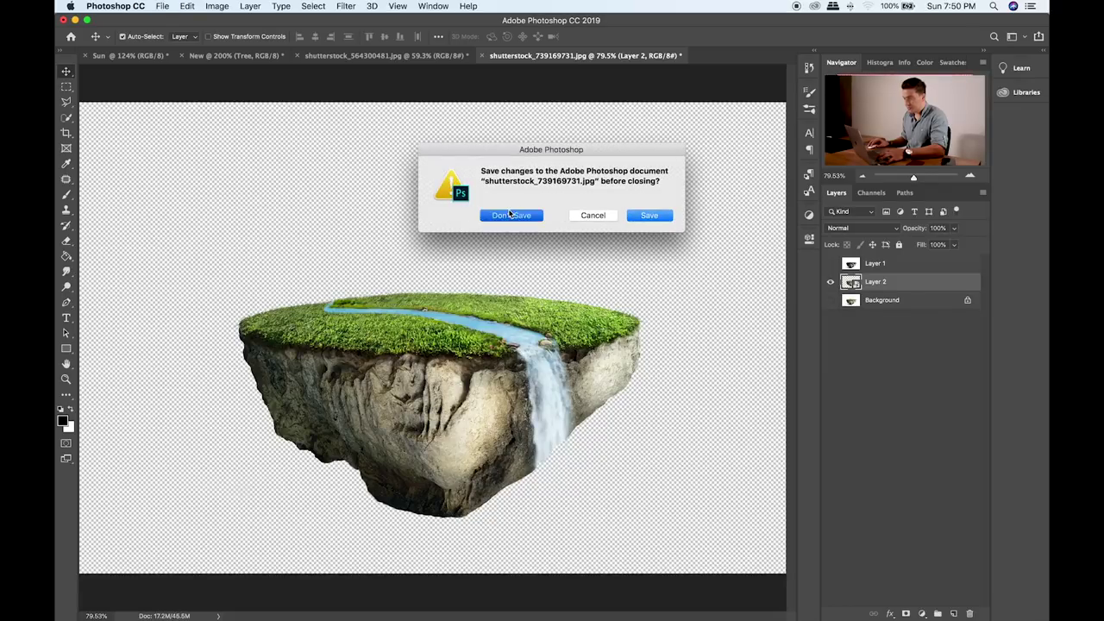
click(386, 55)
key(super+w)
click(512, 216)
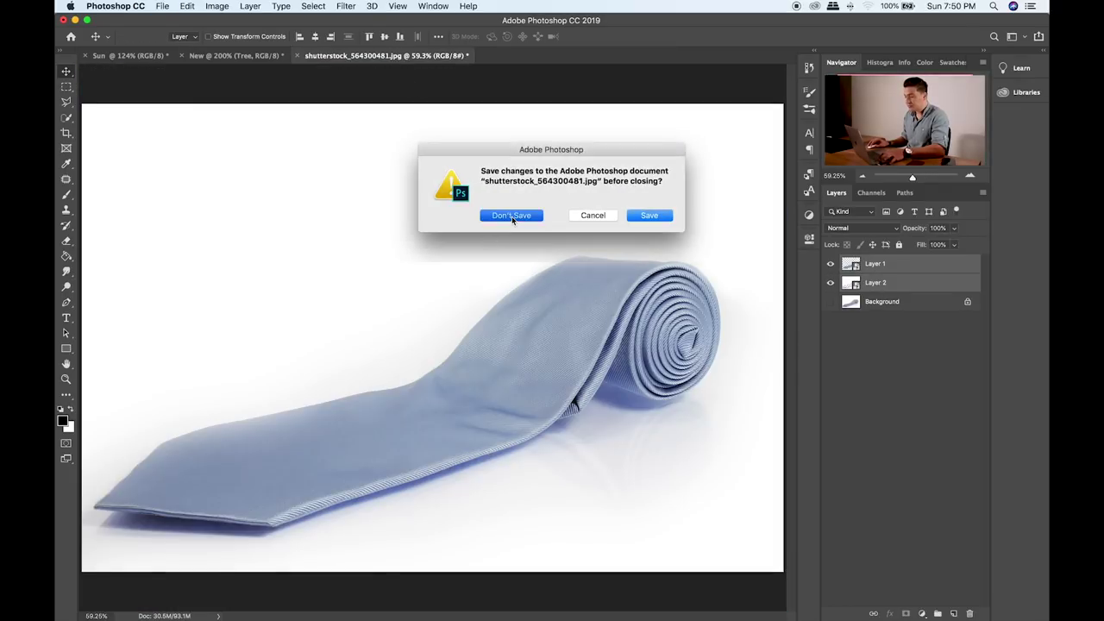
- Open shutterstock_148608224.jpg from Finder as a new Photoshop document and duplicate its Background layer
key(super+Tab)
drag(727, 251, 485, 53)
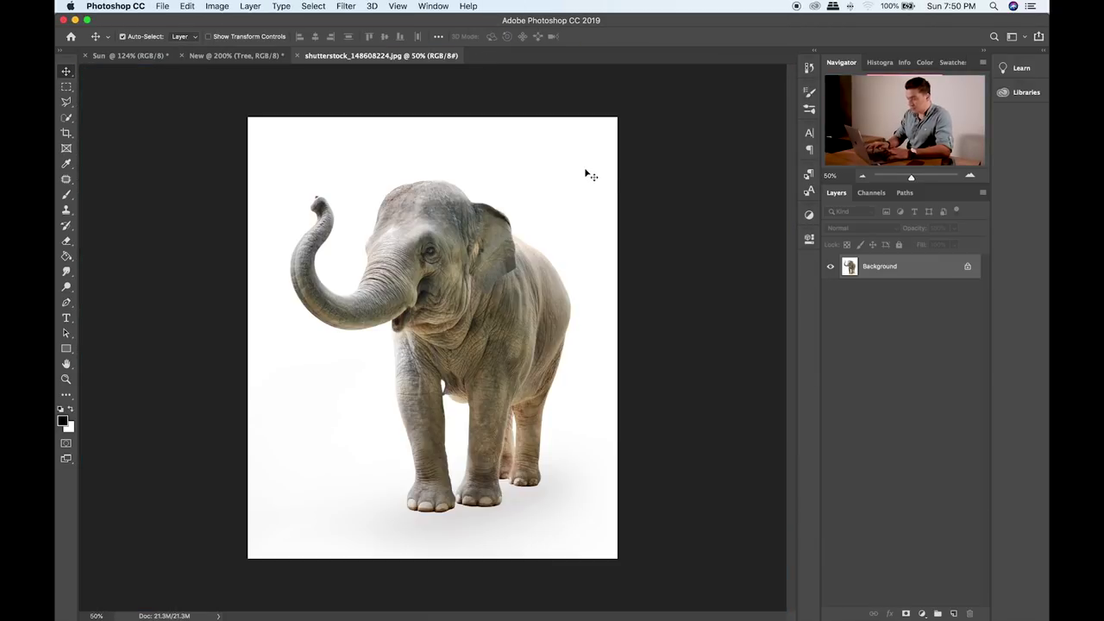
key(super+j)
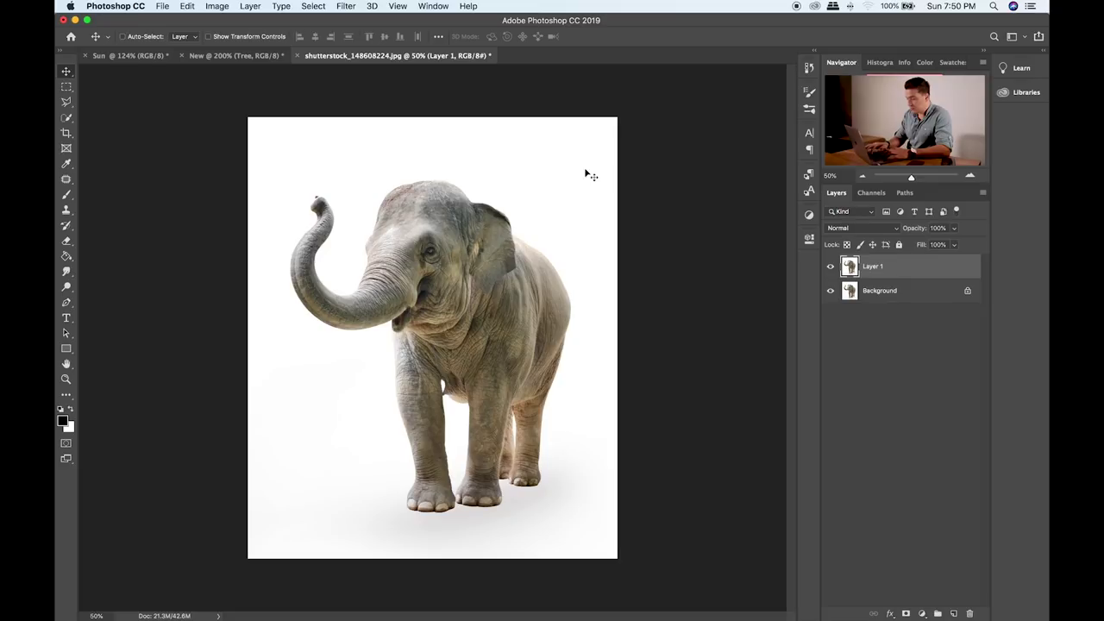
- Desaturate the duplicated elephant layer and darken it with Levels, setting the black input level to 127
key(shift+super+u)
key(super+l)
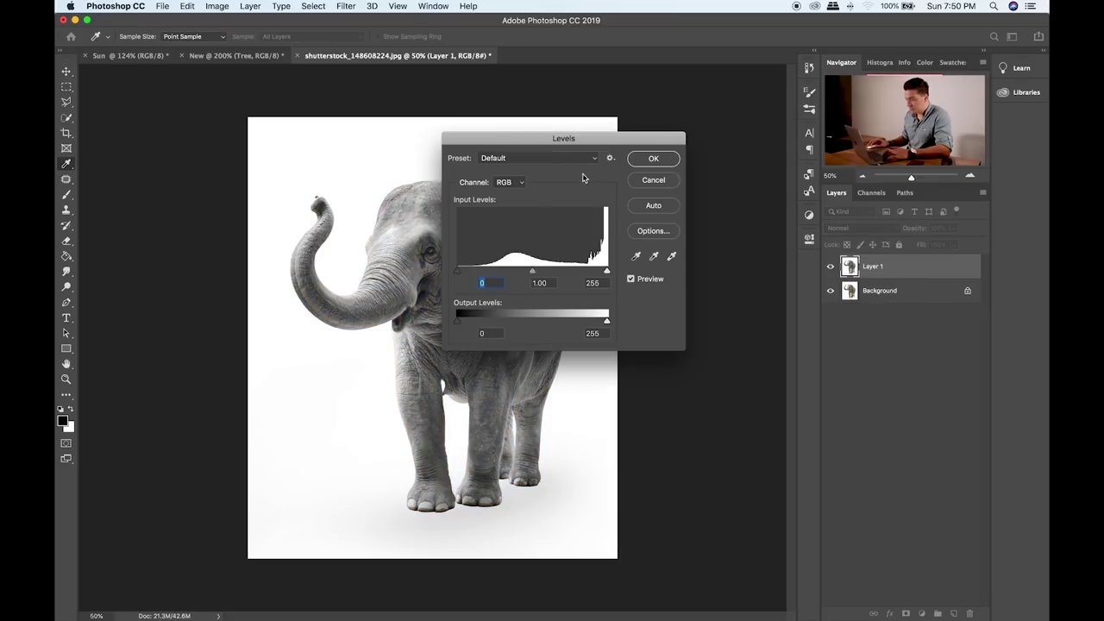
drag(457, 270, 533, 272)
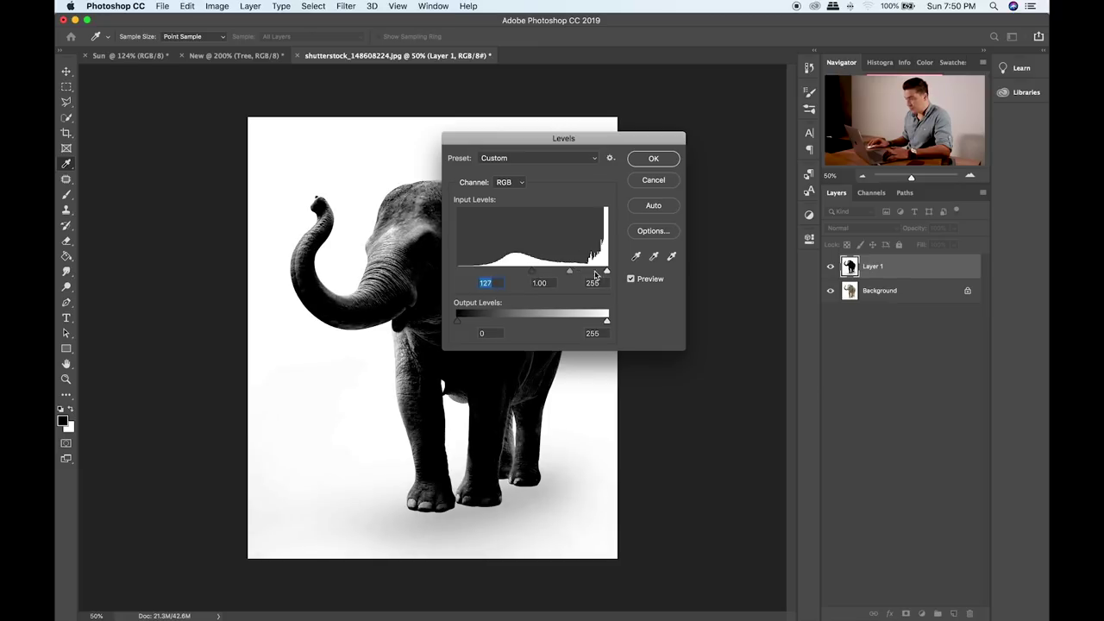
drag(574, 274, 571, 273)
click(653, 181)
key(v)
- Select the white backdrop around the elephant using Color Range with sampled colors and a fuzziness of 100
click(313, 6)
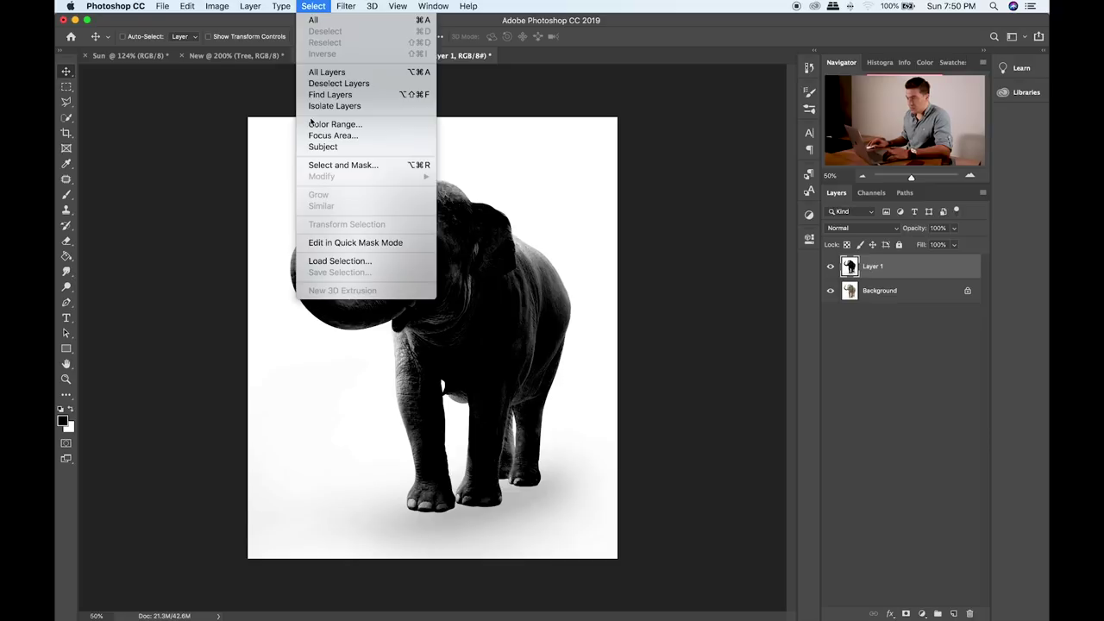
click(327, 125)
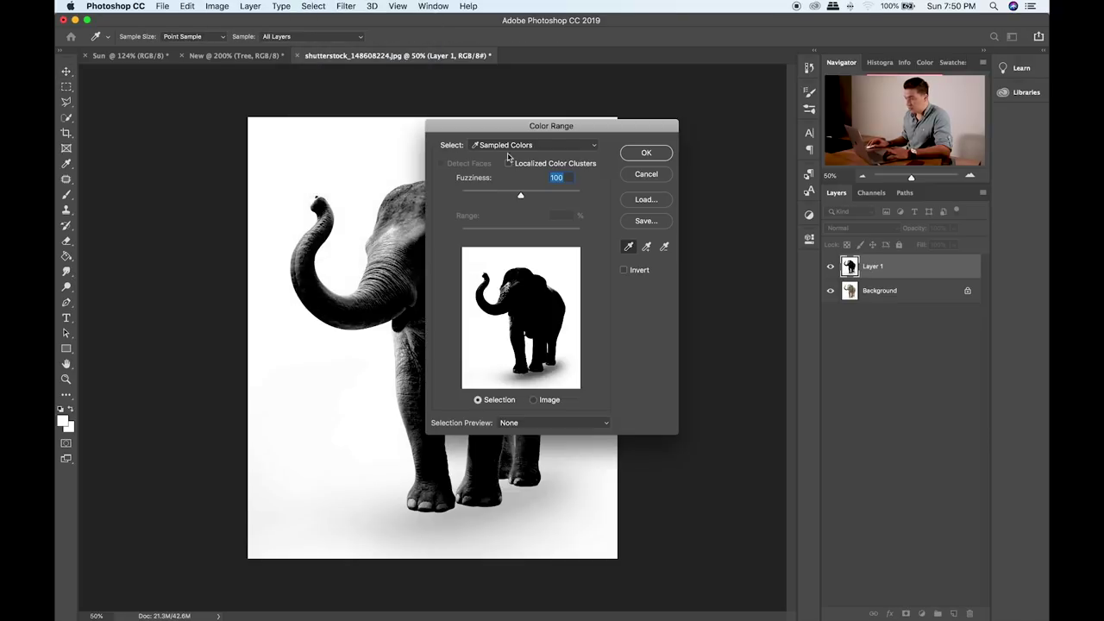
click(645, 154)
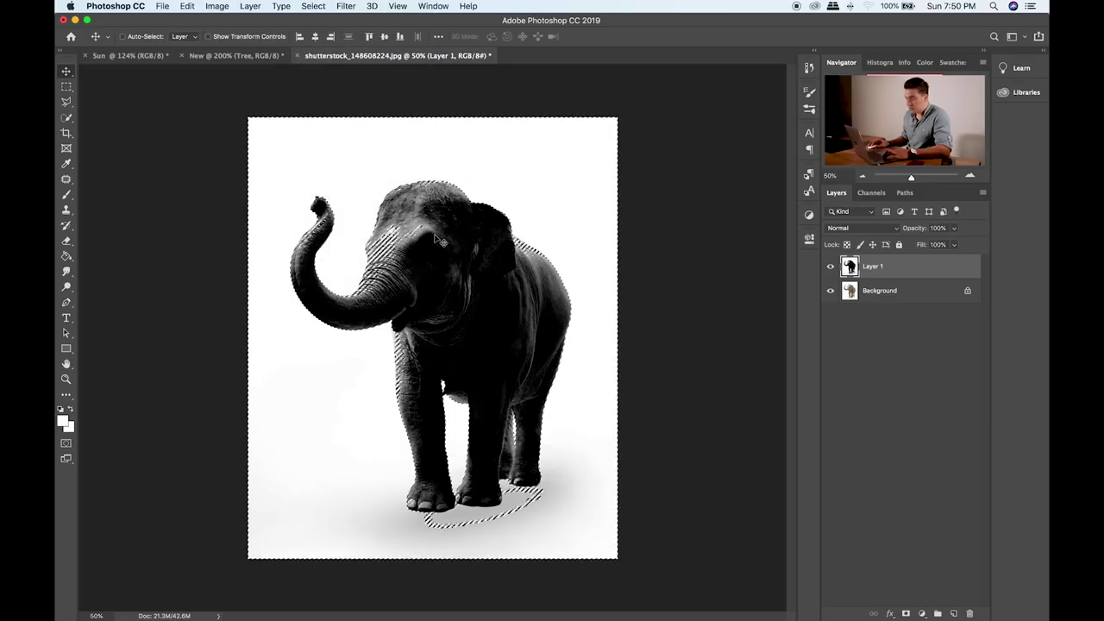
- With a 125 px Quick Selection brush, subtract the elephant's body highlights from the selection and add the ground shadow beneath its feet
click(66, 117)
key([)
key([)
key([)
key([)
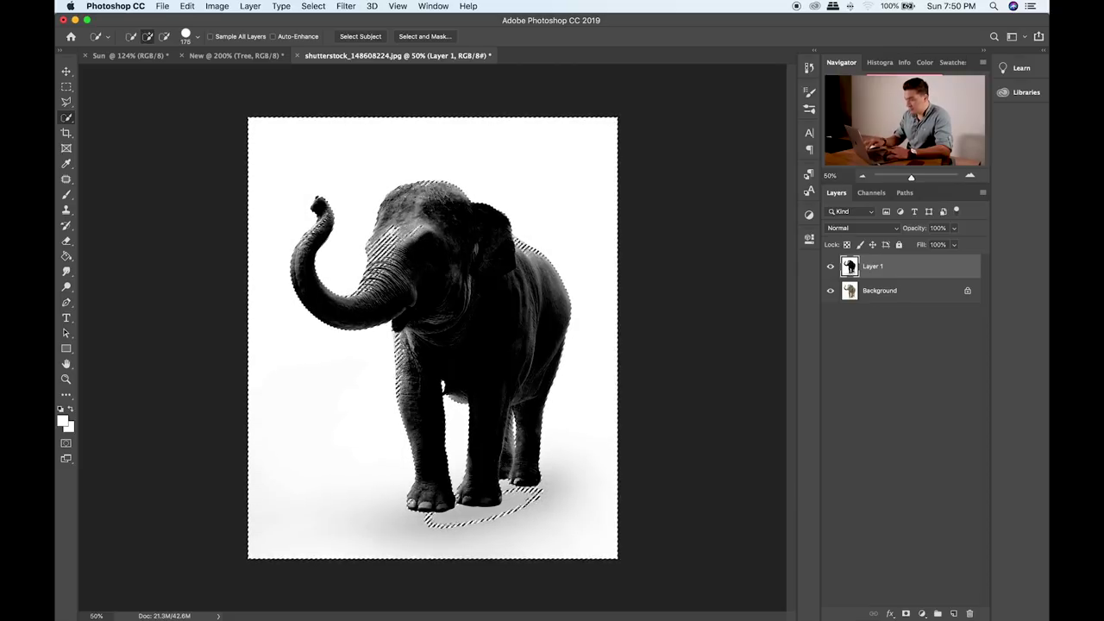
key(alt)
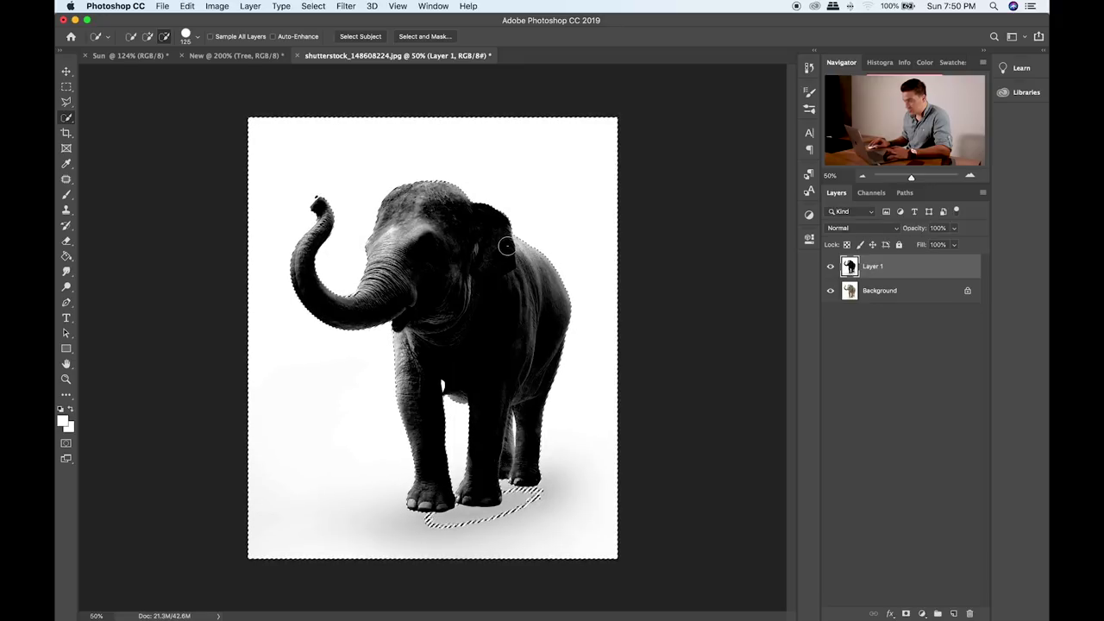
key(alt)
drag(520, 505, 512, 504)
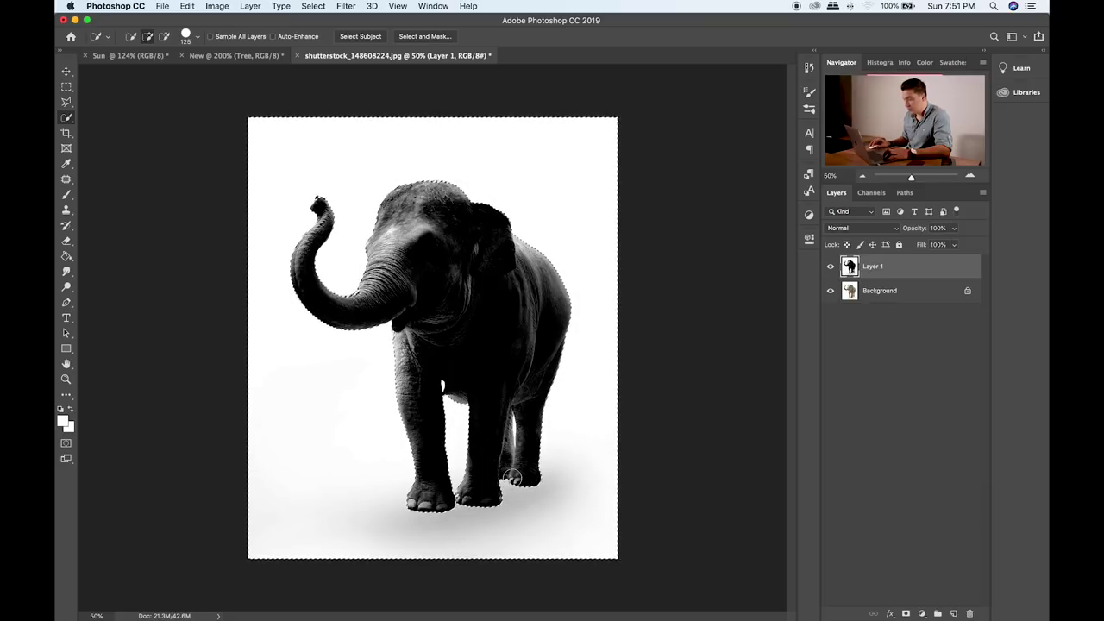
- Add the enclosed white gaps between the elephant's legs to the selection with the Magic Wand
key(super+plus)
key(super+plus)
key(super+plus)
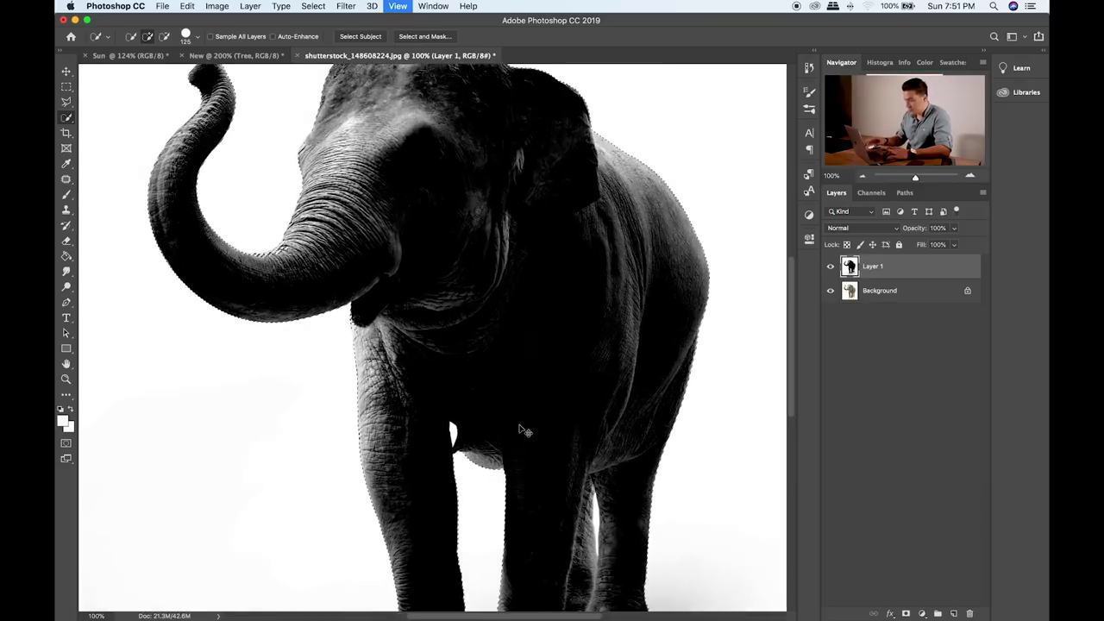
key(space)
drag(517, 423, 492, 238)
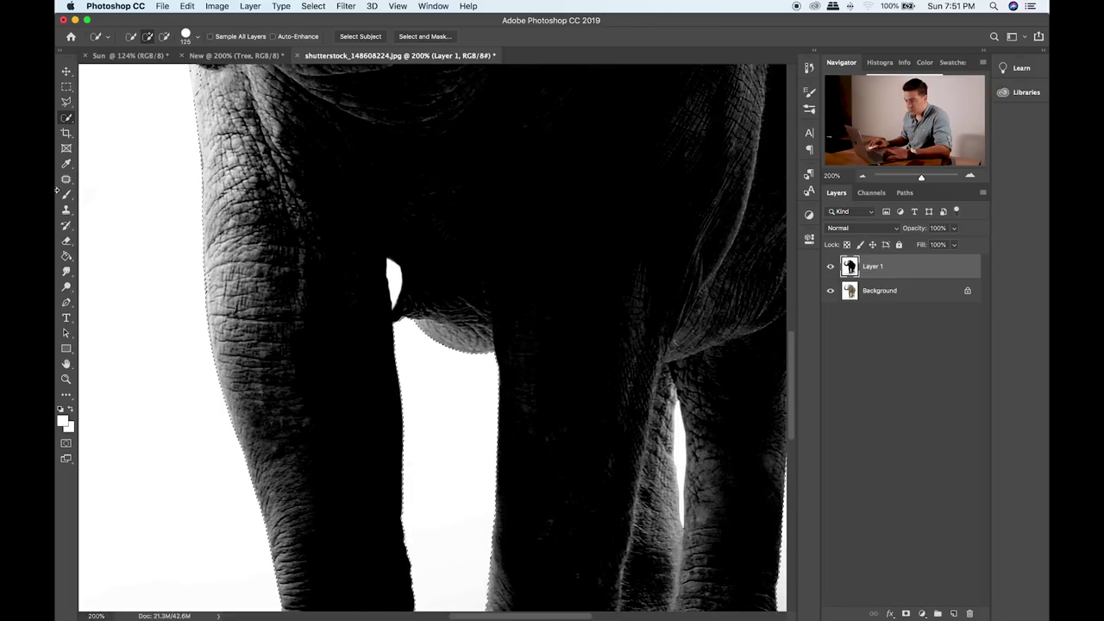
key(alt)
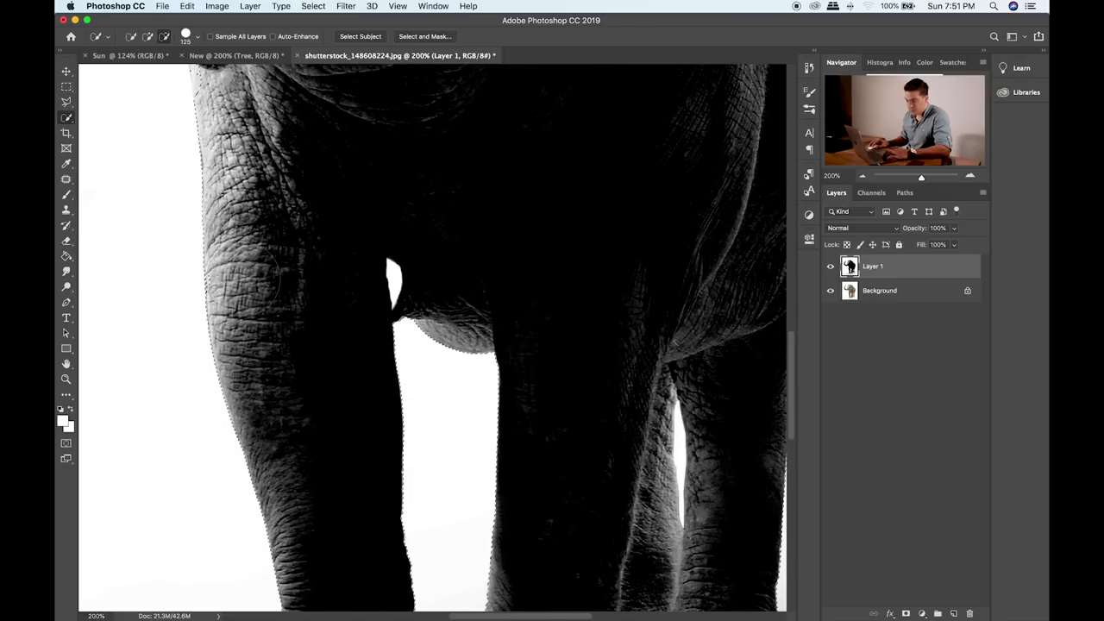
drag(65, 117, 88, 128)
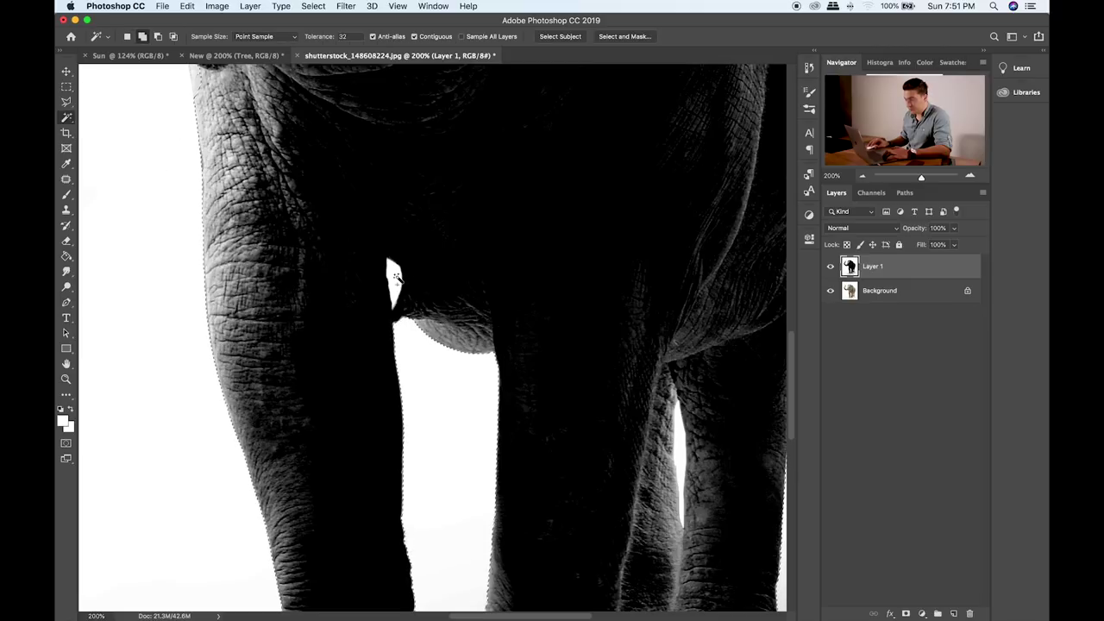
scroll(534, 327, right, 8)
scroll(535, 327, down, 2)
alt+click(340, 347)
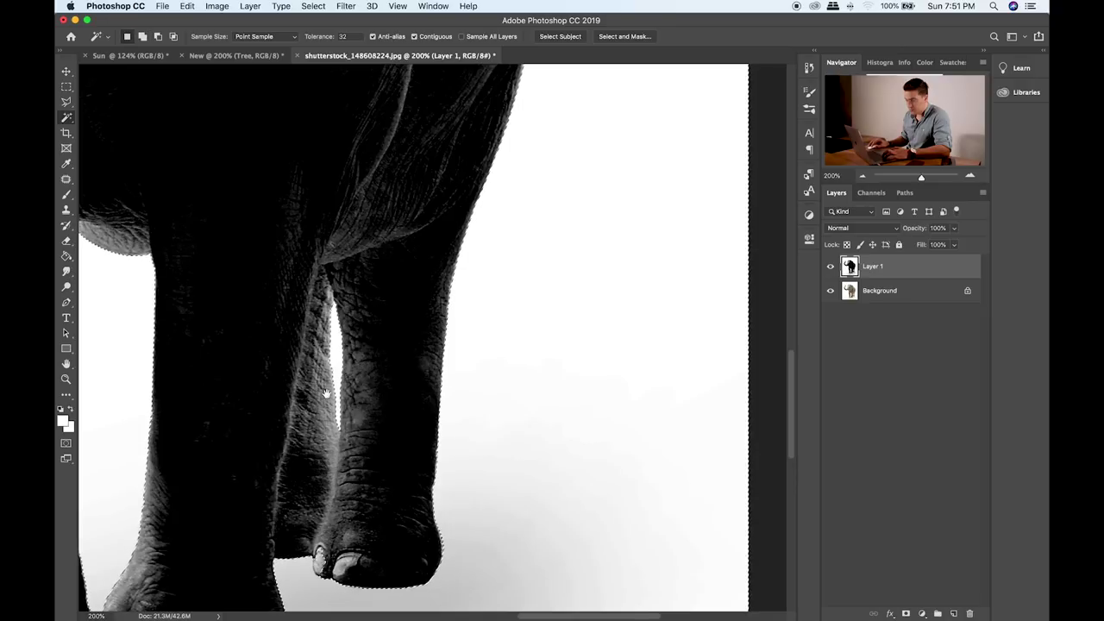
- Subtract the selected toenail areas of the elephant's feet from the selection using a 60 px Quick Selection brush
scroll(361, 370, left, 3)
scroll(362, 370, down, 2)
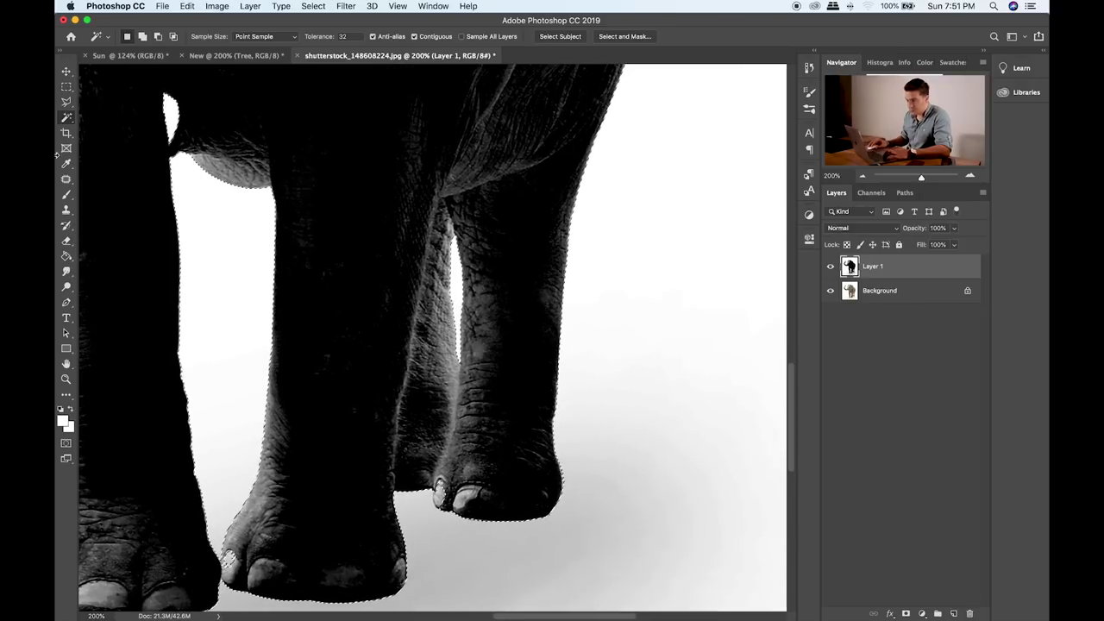
right_click(75, 123)
click(125, 116)
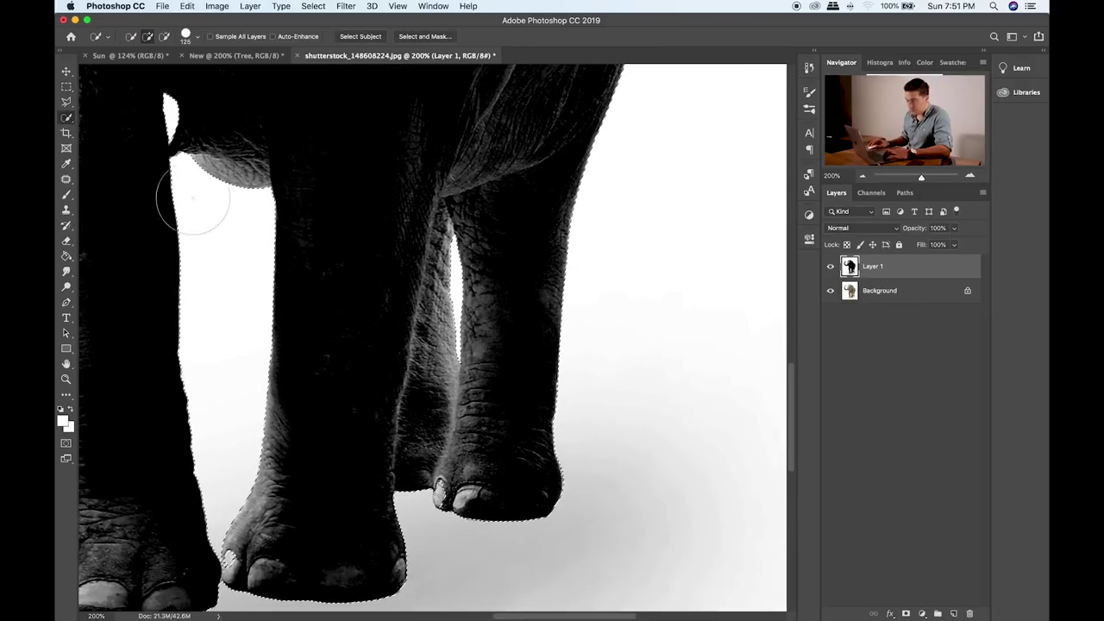
key([)
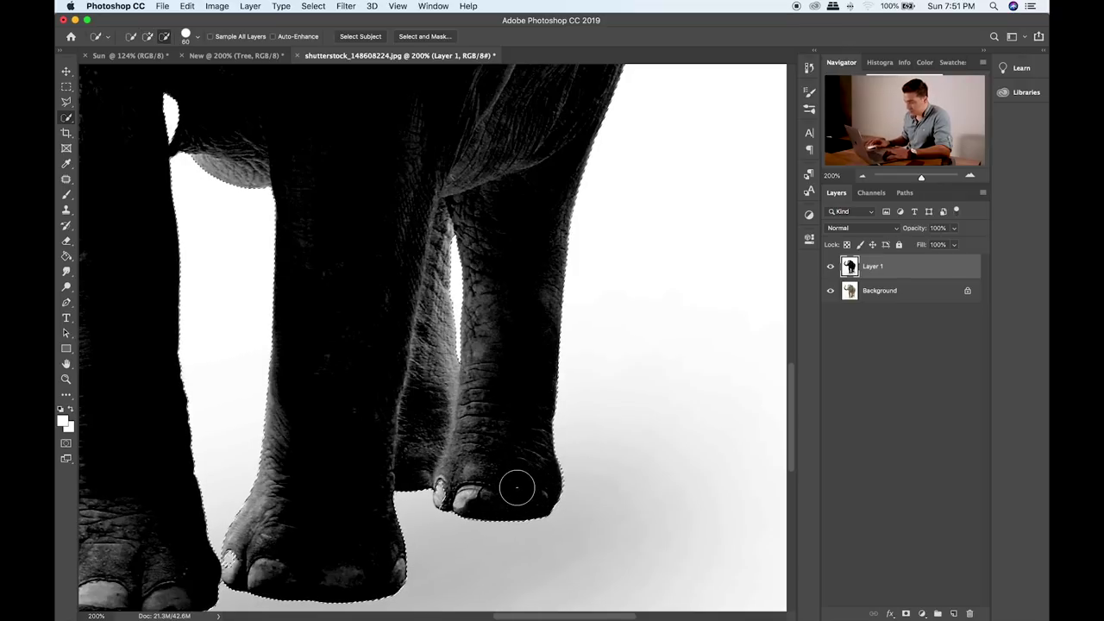
key(alt)
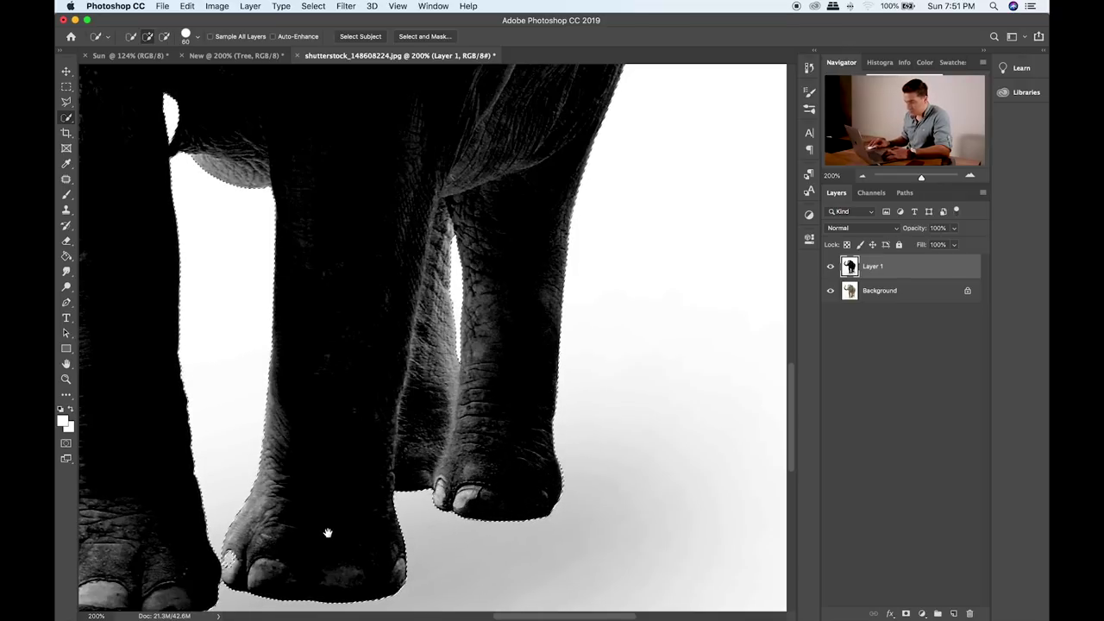
drag(330, 529, 576, 353)
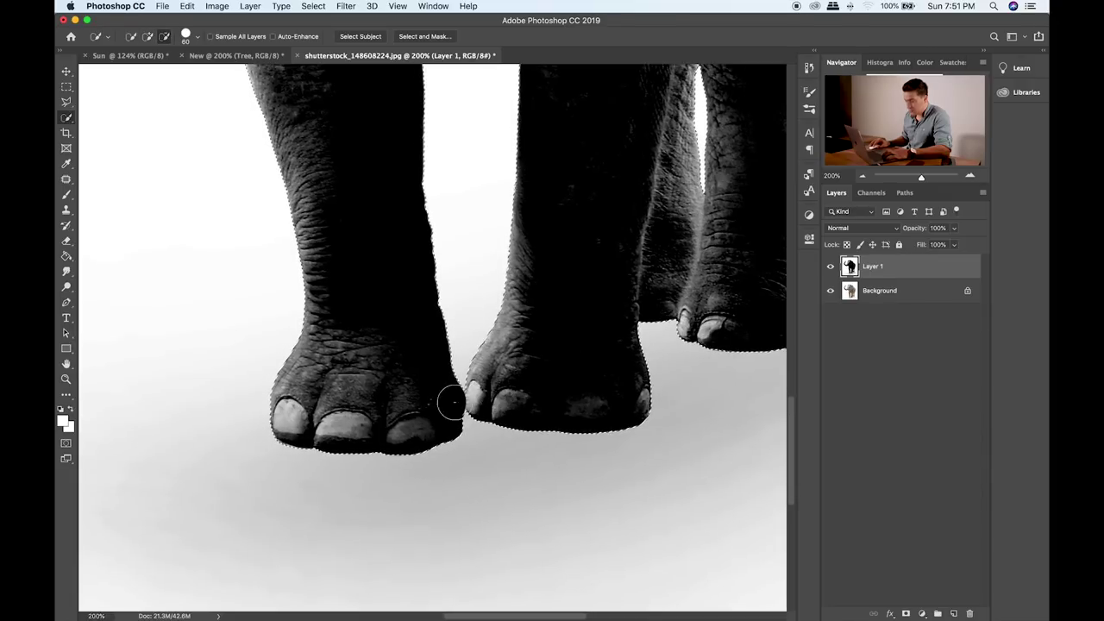
key(super+0)
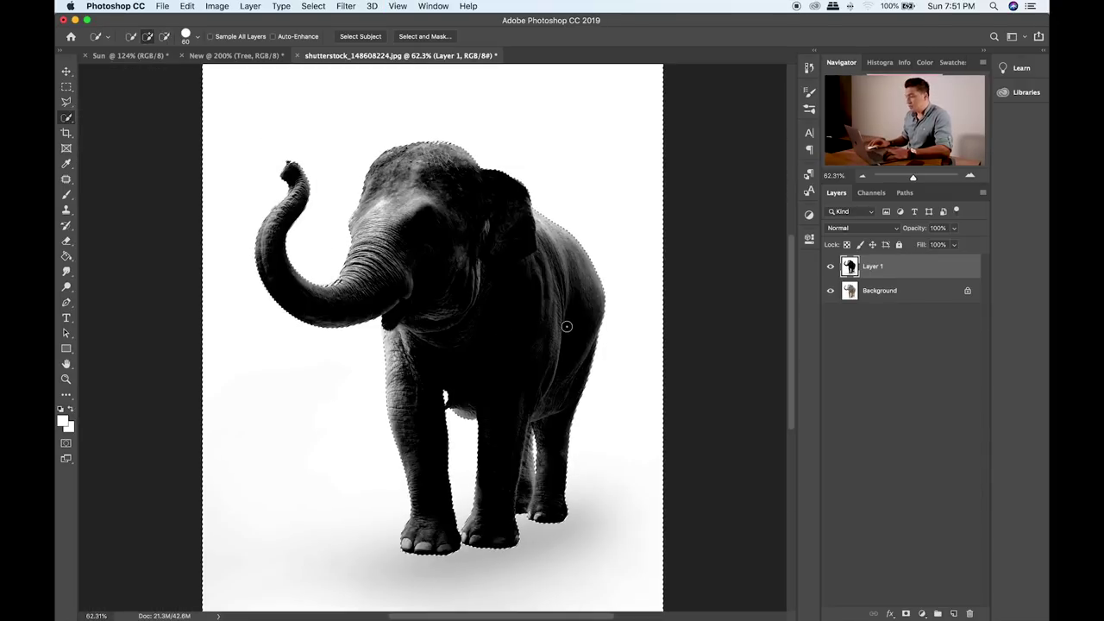
- Copy the selected elephant from the Background layer to a new layer and hide the Background and Layer 1
click(862, 291)
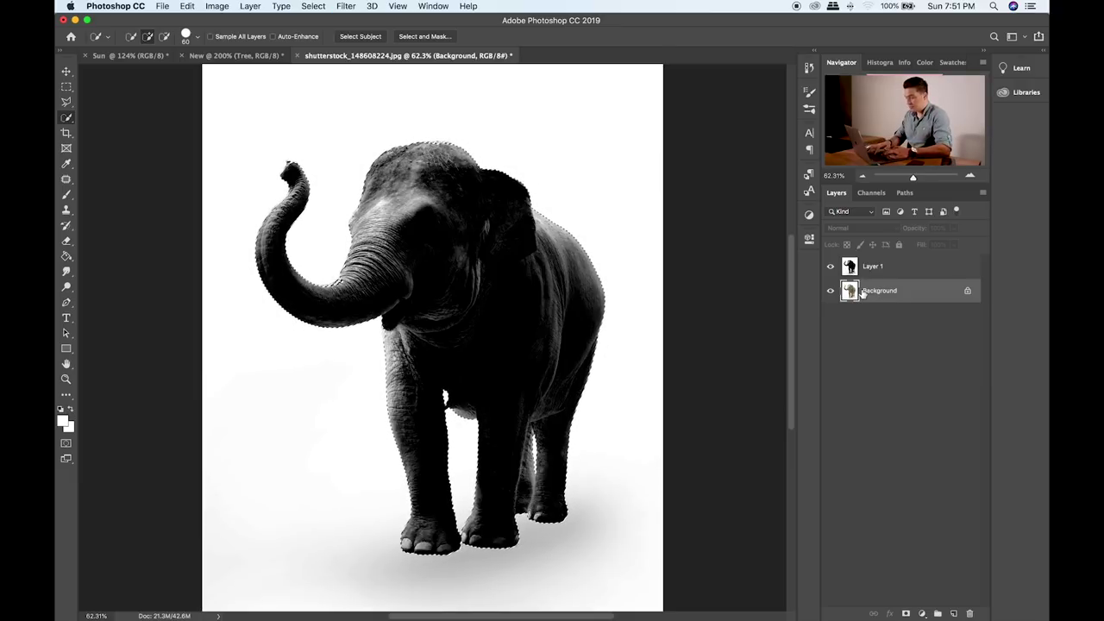
key(super+j)
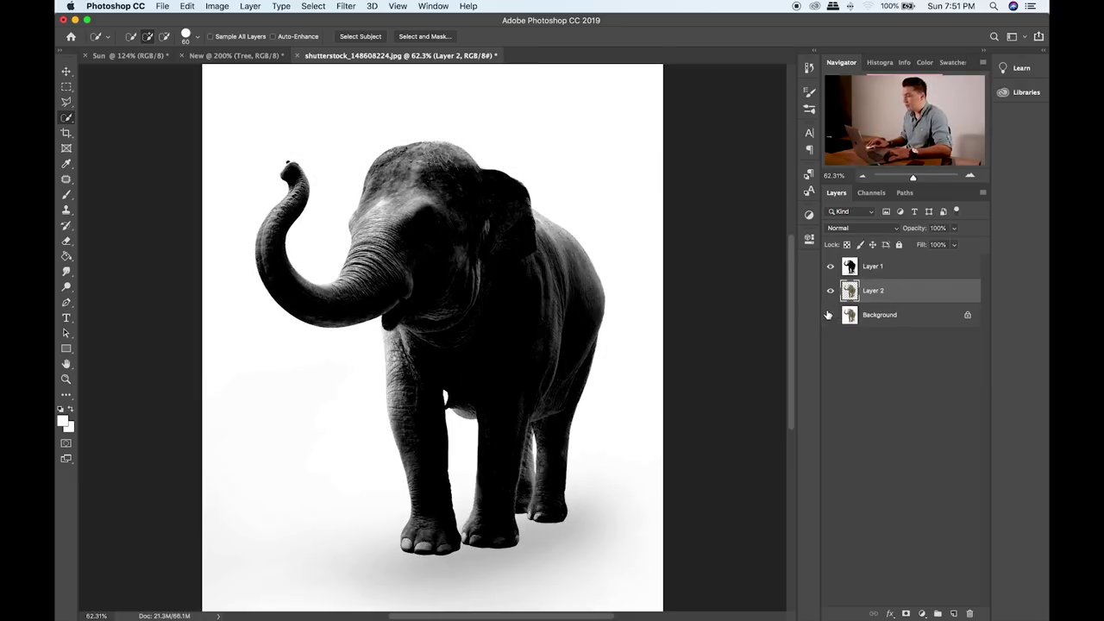
click(831, 315)
click(830, 266)
- Convert the elephant cutout to a smart object and bring it into the New document with the necktie scene
right_click(909, 299)
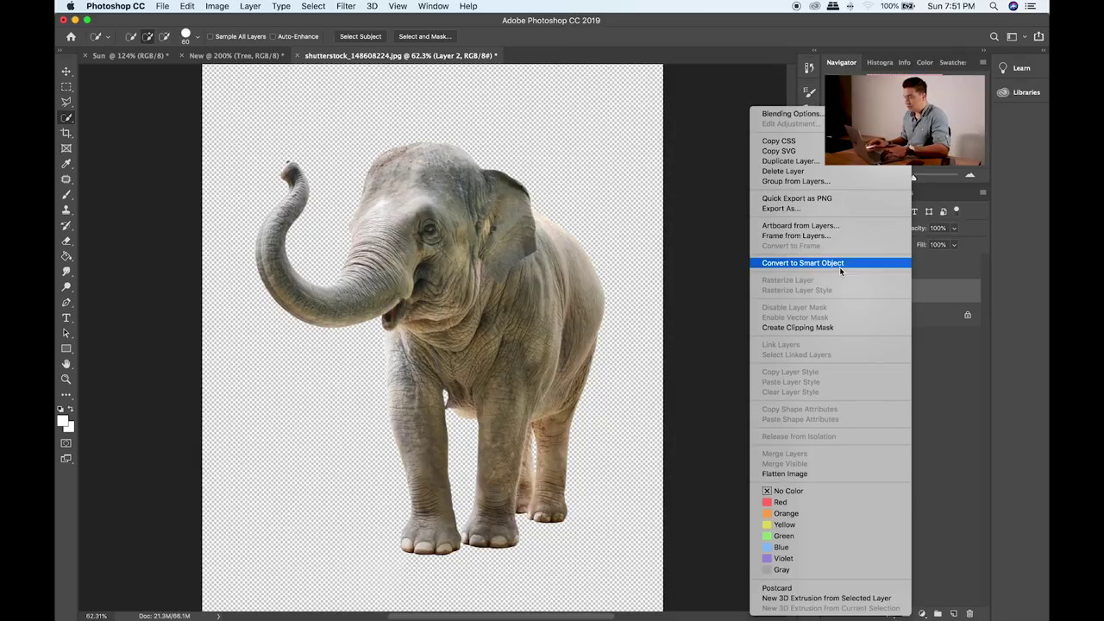
click(839, 263)
key(v)
drag(545, 311, 420, 215)
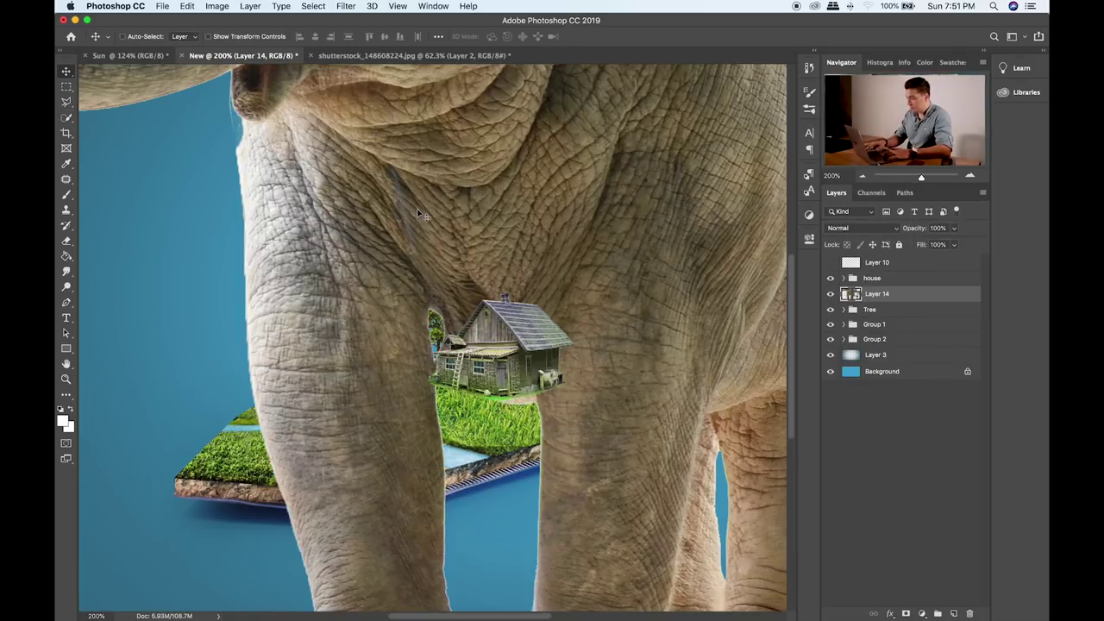
- Reorder the elephant layer so it sits above the house group and directly below Layer 10
key(ctrl+minus)
key(ctrl+minus)
key(ctrl+bracketright)
key(ctrl+bracketright)
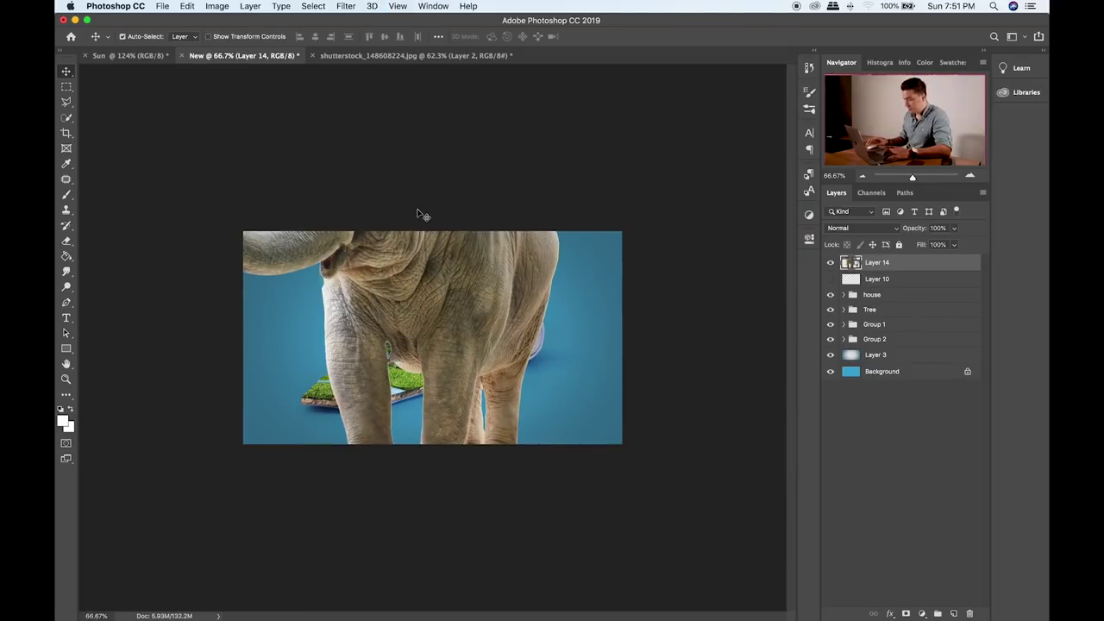
key(ctrl+bracketleft)
- Scale the oversized elephant down so that it fits on the grassy part of the necktie
key(ctrl+t)
key(ctrl+0)
drag(624, 586, 437, 348)
key(Return)
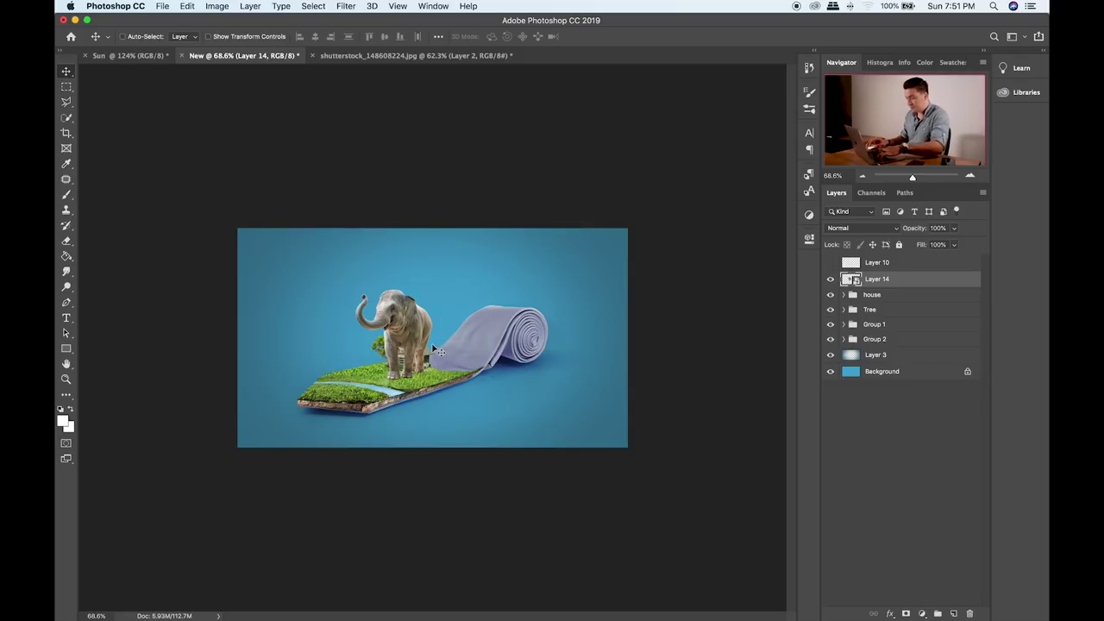
- Shrink the elephant to roughly the height of the house and place it on the grass in front of the house
key(super+t)
drag(444, 293, 676, 214)
key(Return)
key(super+plus)
key(super+plus)
key(super+plus)
drag(445, 342, 671, 325)
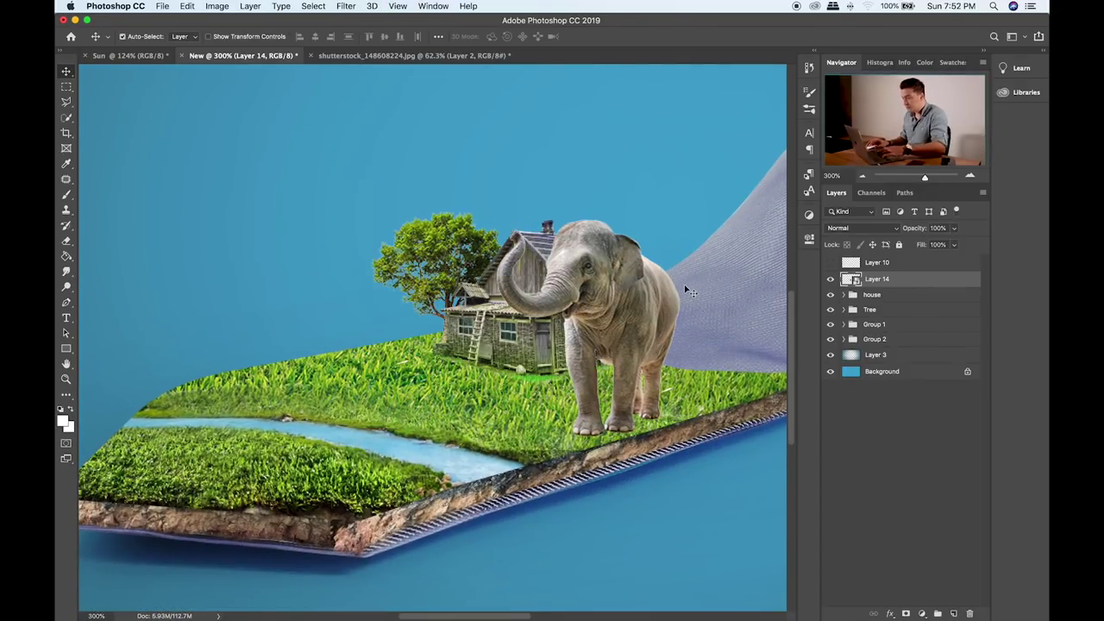
- Scale the elephant down to about 2.7% and reposition it on the grass in front of the house
key(super+t)
drag(708, 216, 649, 275)
drag(581, 390, 590, 369)
drag(652, 269, 629, 294)
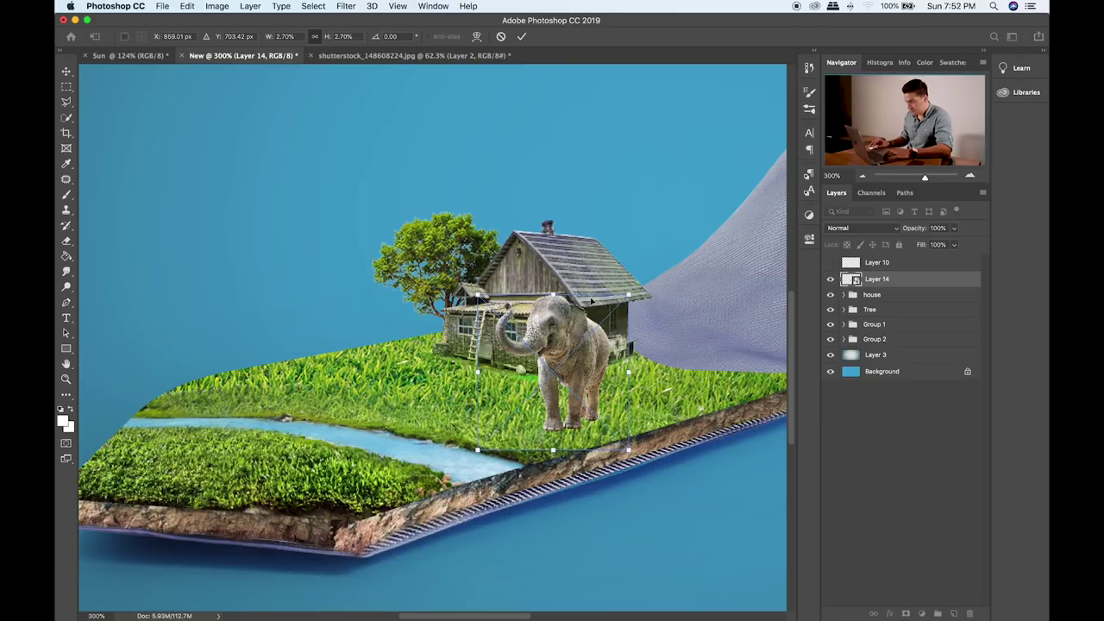
drag(556, 295, 583, 313)
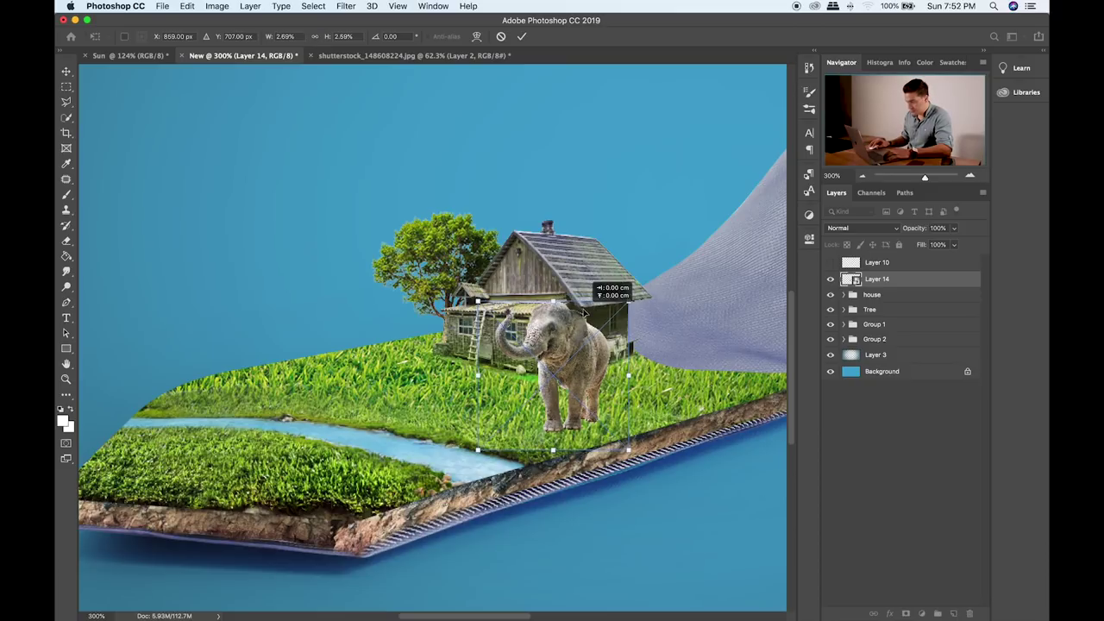
key(Return)
key(super+minus)
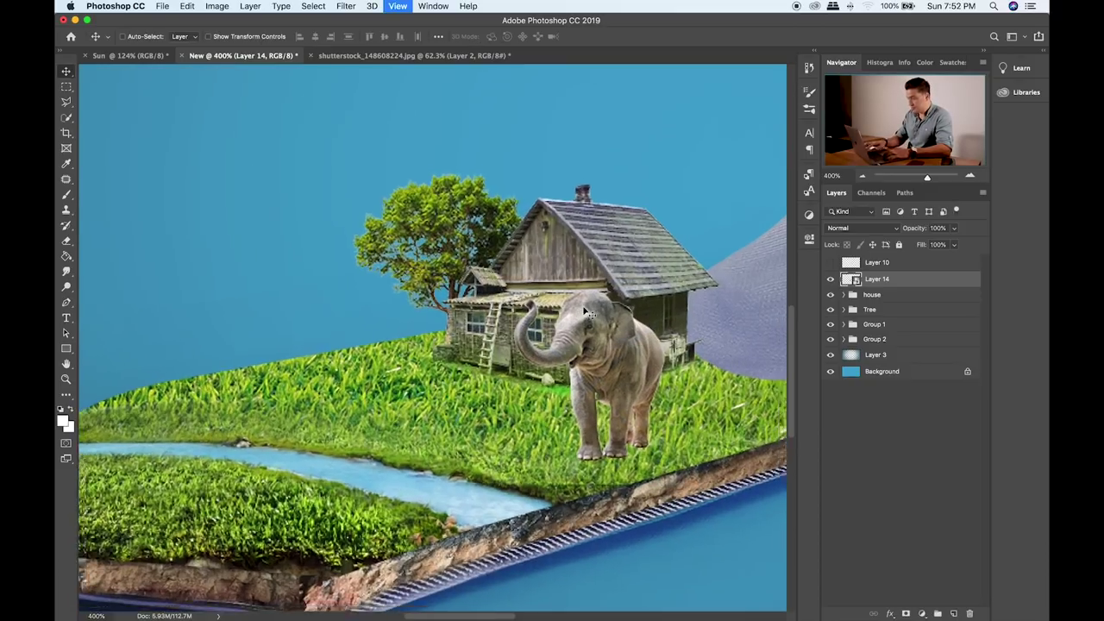
- Enlarge the elephant slightly and fine-tune its position in front of the house
mouse_move(572, 370)
mouse_down()
mouse_move(567, 359)
mouse_move(576, 366)
mouse_up()
key(super+t)
drag(562, 308, 583, 292)
key(Return)
drag(585, 344, 585, 343)
key(super+plus)
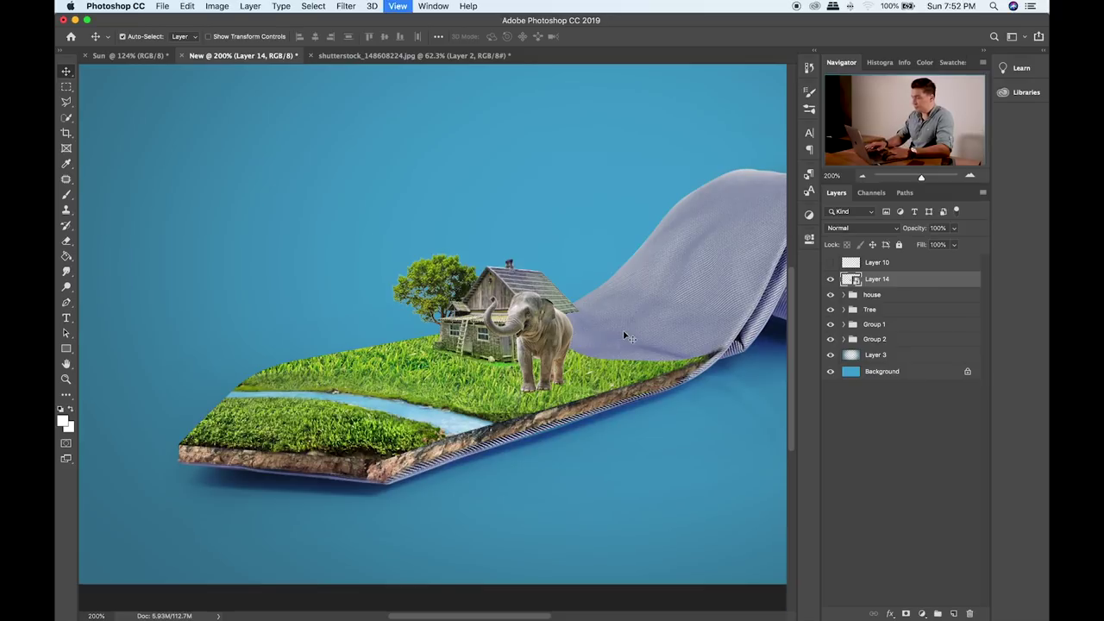
drag(519, 364, 414, 181)
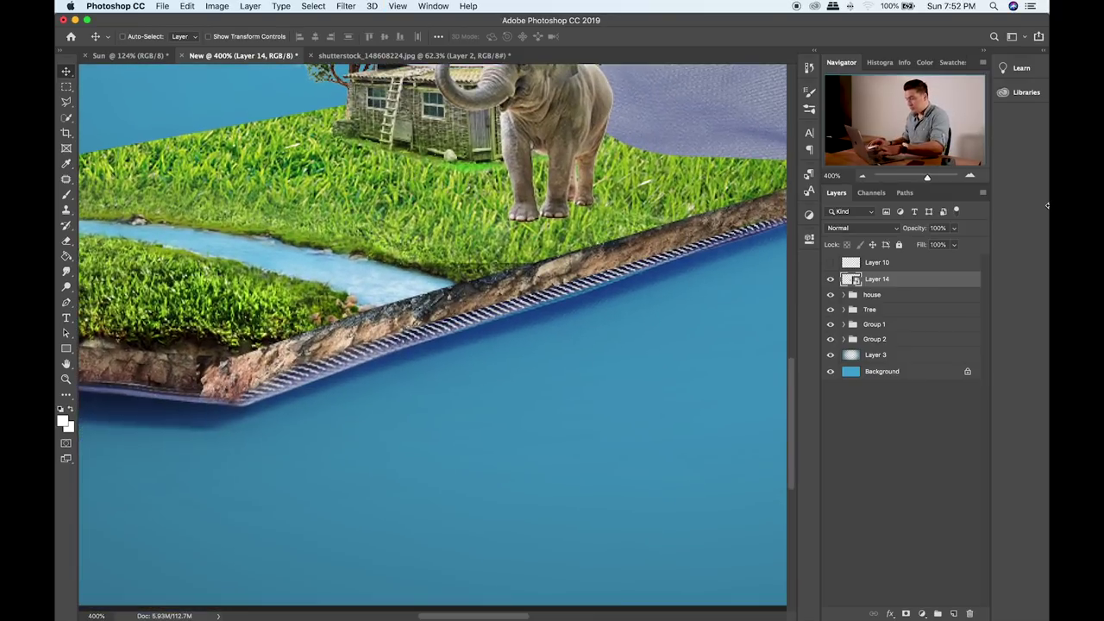
- Put the elephant layer in a new group named Ele
key(super+g)
double_click(875, 278)
text(ELE)
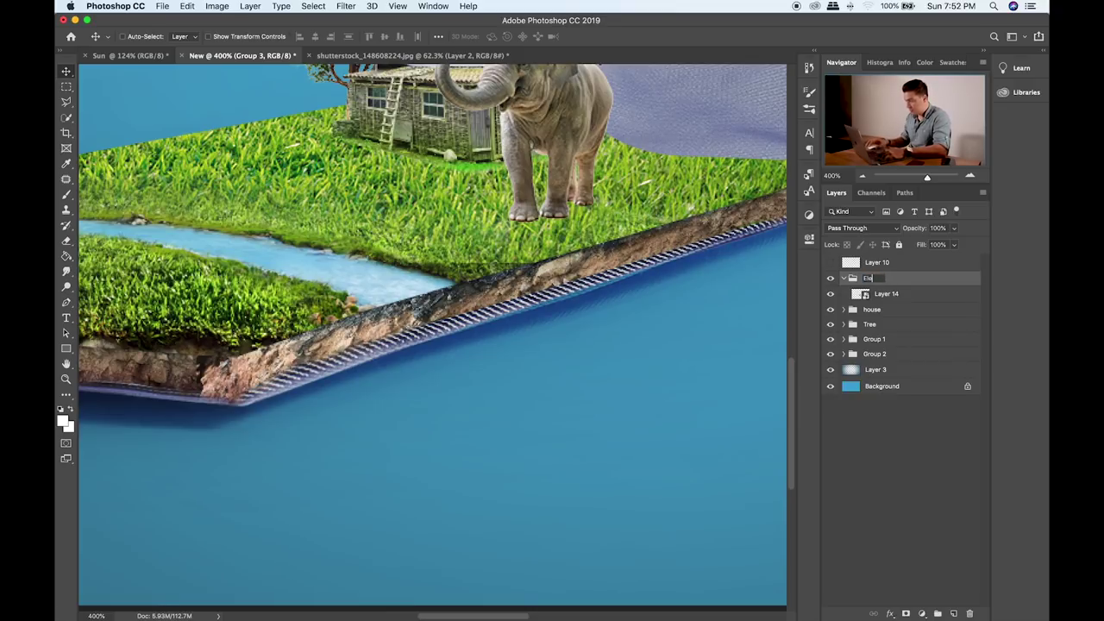
- Add a new layer above the elephant in the Ele group, clip it to the elephant, and activate the Brush
click(894, 294)
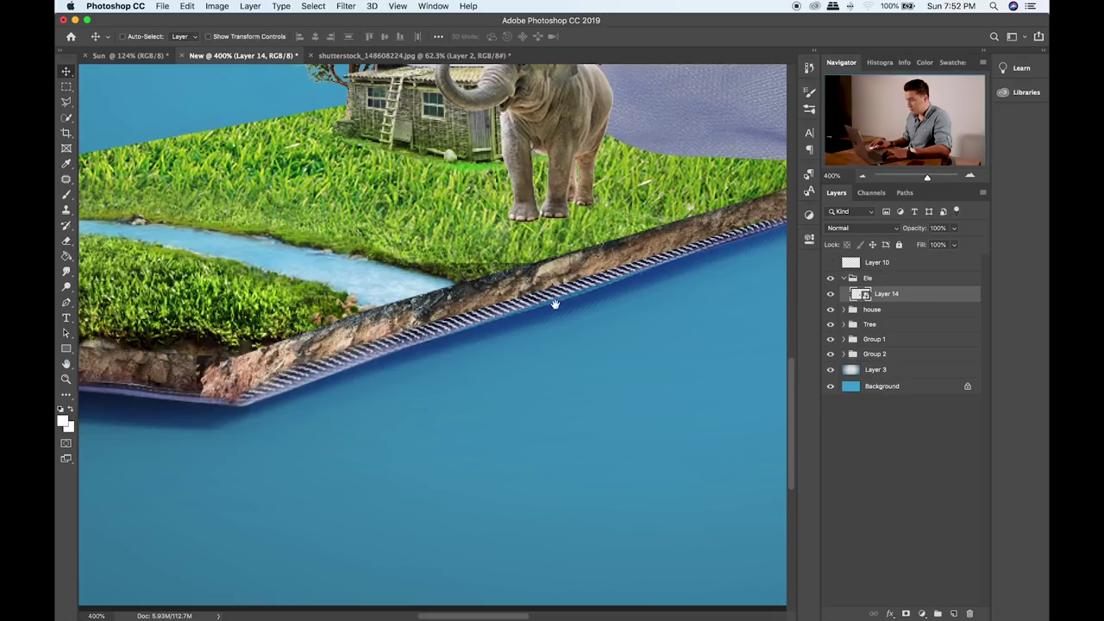
scroll(586, 345, right, 5)
click(954, 613)
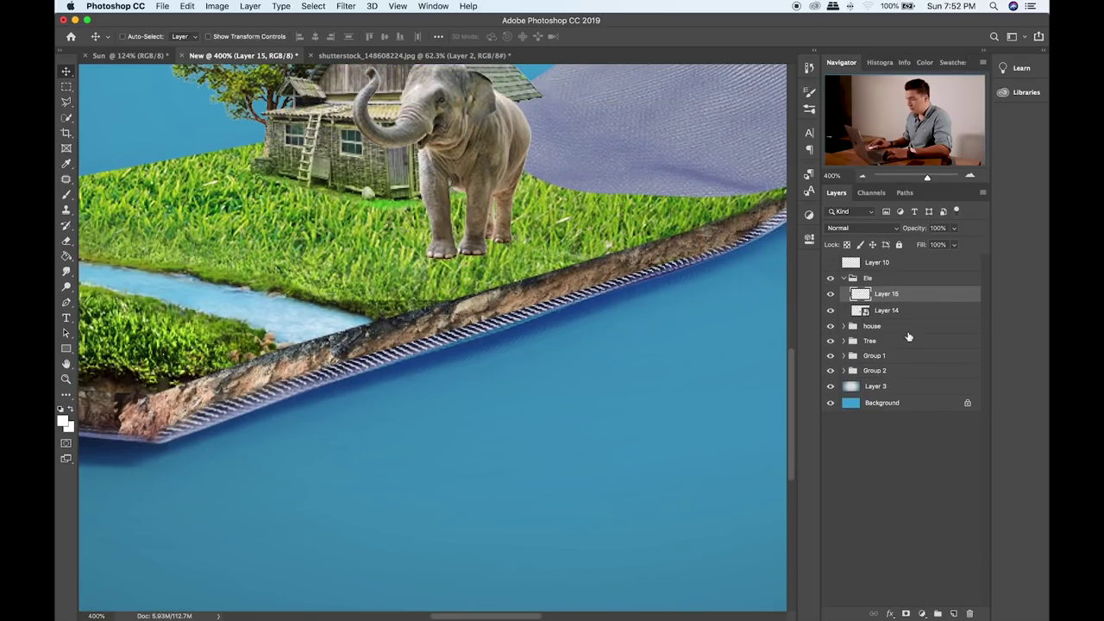
alt+click(907, 298)
key(b)
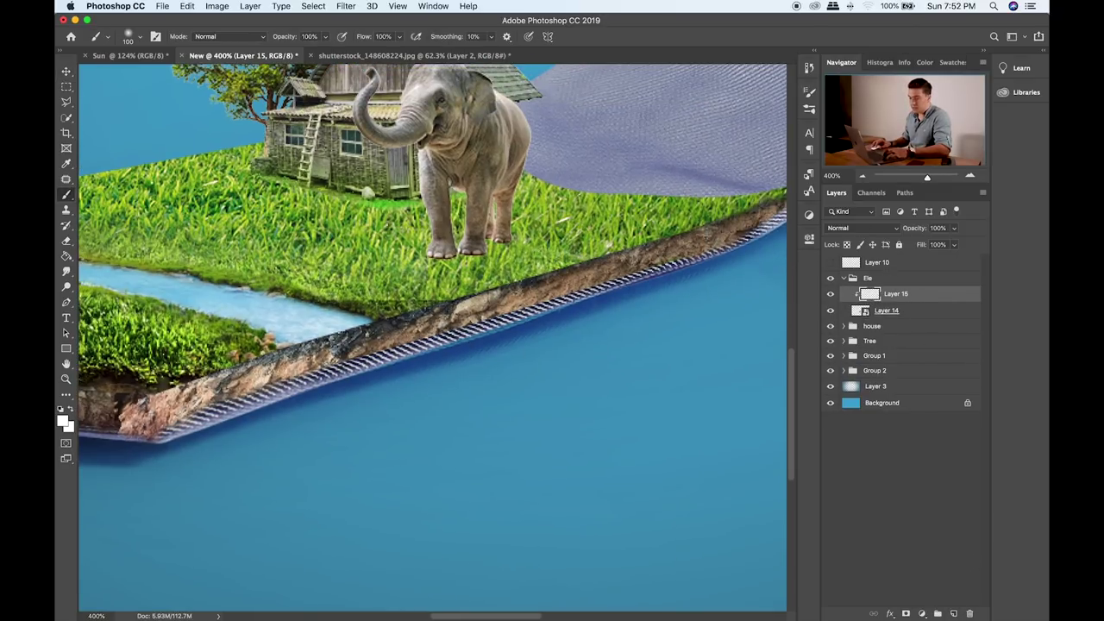
- Sample a green from the grass and paint it over the elephant's feet with a 60 px brush
alt+click(366, 243)
key([)
key([)
key([)
key([)
drag(498, 238, 445, 251)
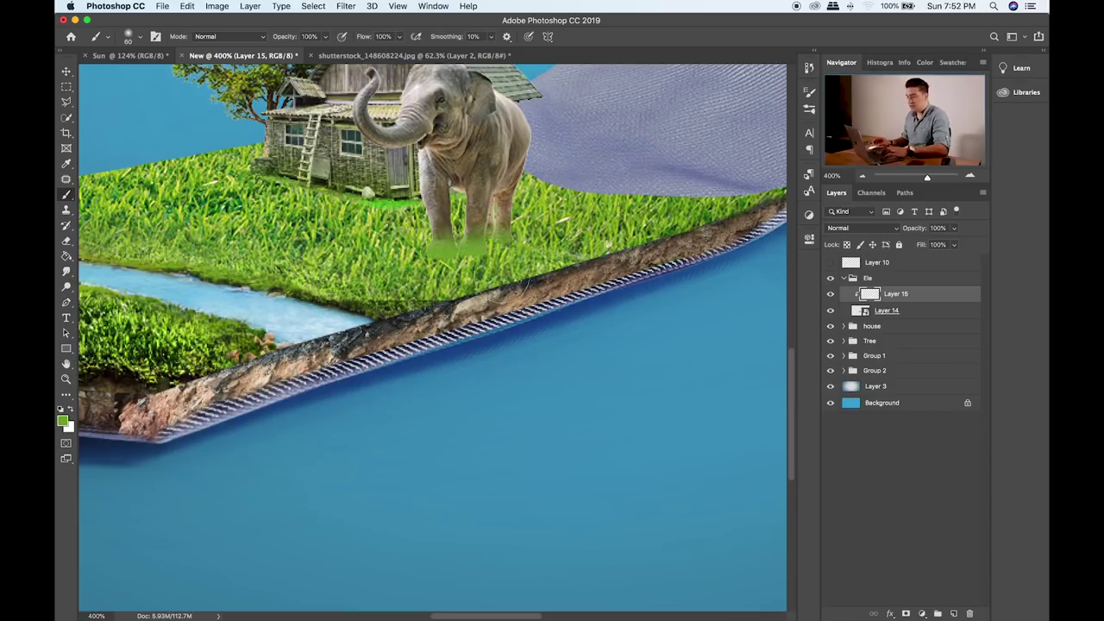
- Set the blending mode of the green paint layer to Soft Light
key(v)
key(shift+plus)
key(shift+plus)
key(shift+plus)
key(shift+plus)
key(shift+plus)
key(shift+plus)
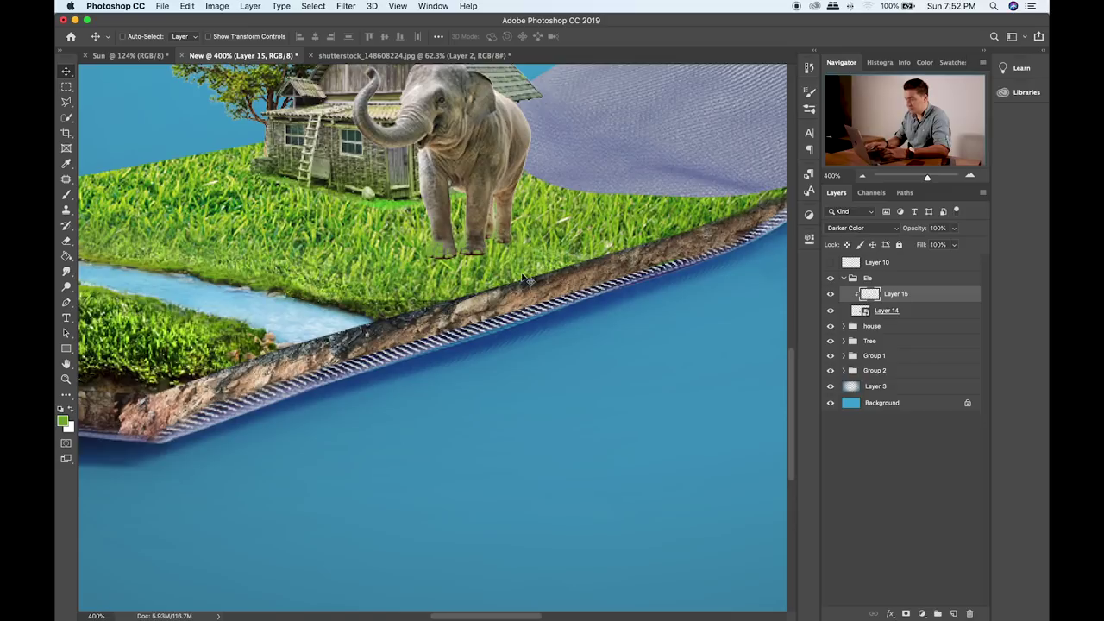
key(shift+plus)
key(shift+plus)
key(shift+plus)
key(shift+plus)
key(shift+plus)
key(shift+plus)
key(shift+plus)
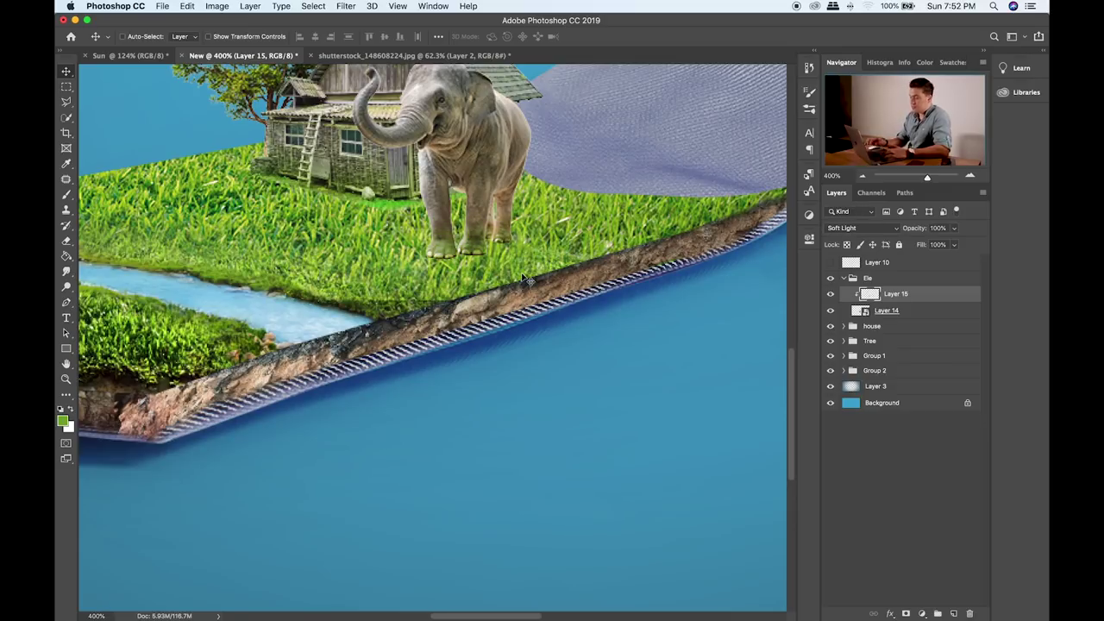
- Add a layer mask to the elephant layer and ready a black brush for painting on it
click(936, 310)
drag(602, 323, 635, 371)
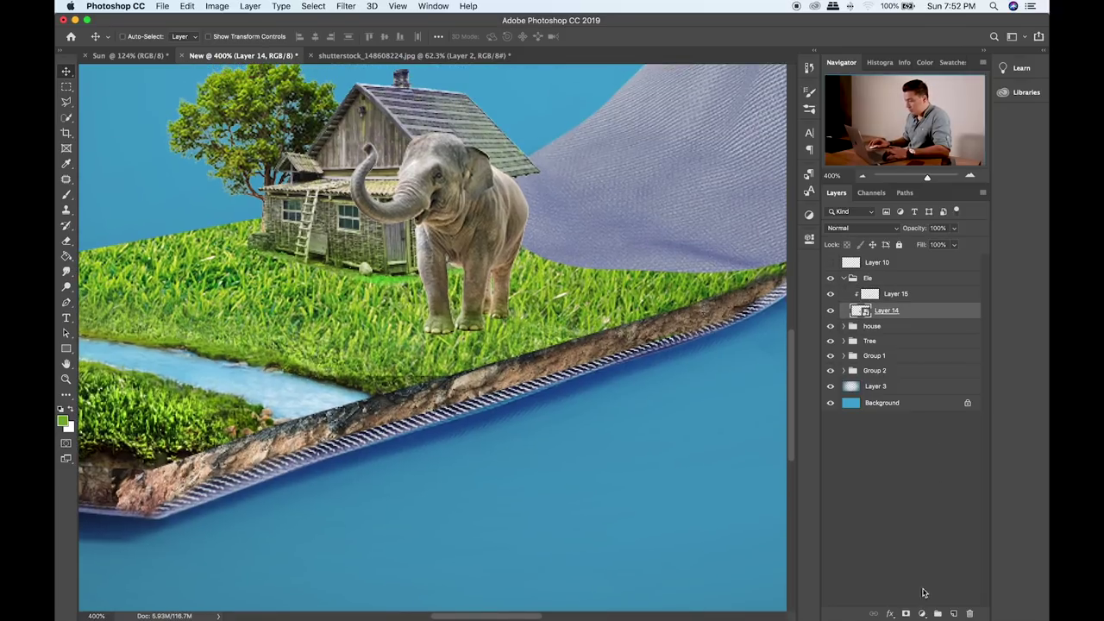
click(906, 613)
key(b)
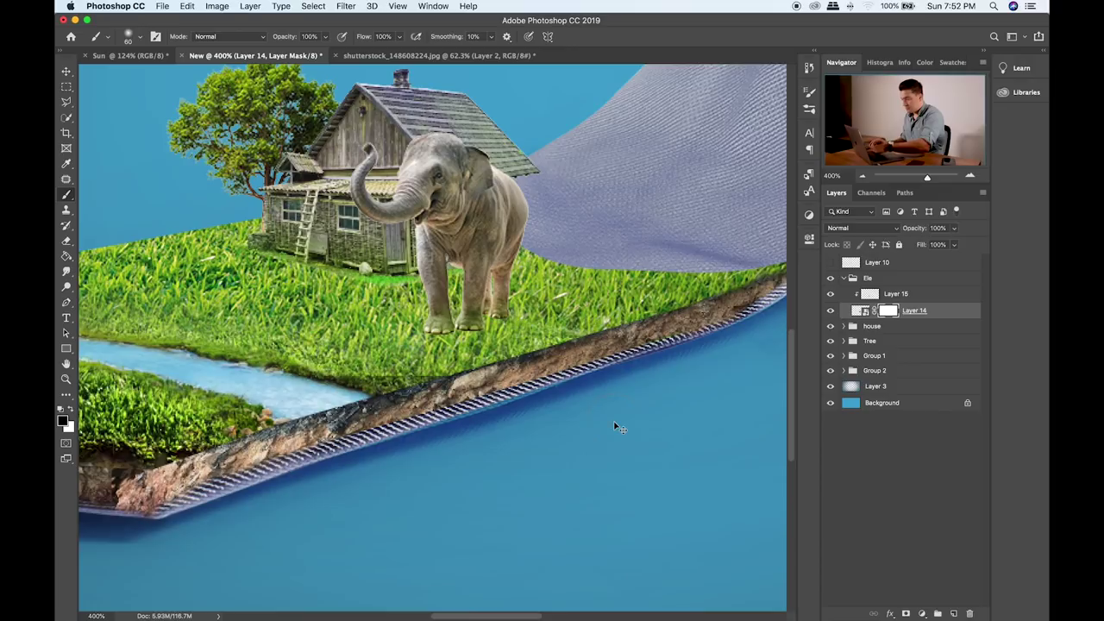
- Paint grass-blade shapes on the mask along the bottoms of the elephant's feet with a 1 px black brush
key(super+plus)
key(super+plus)
key(super+plus)
key(super+plus)
key(bracketleft)
key(bracketleft)
key(bracketleft)
key(bracketleft)
key(bracketleft)
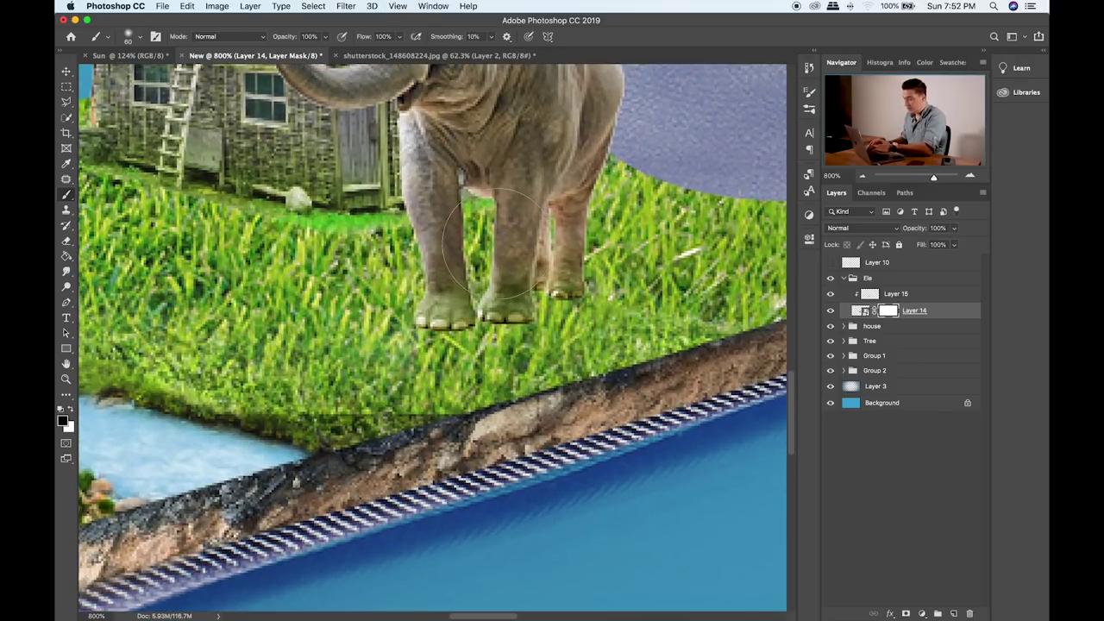
key(bracketleft)
key(bracketleft)
key(bracketleft)
key(bracketleft)
key(bracketleft)
key(bracketleft)
key(bracketleft)
key(bracketleft)
key(bracketleft)
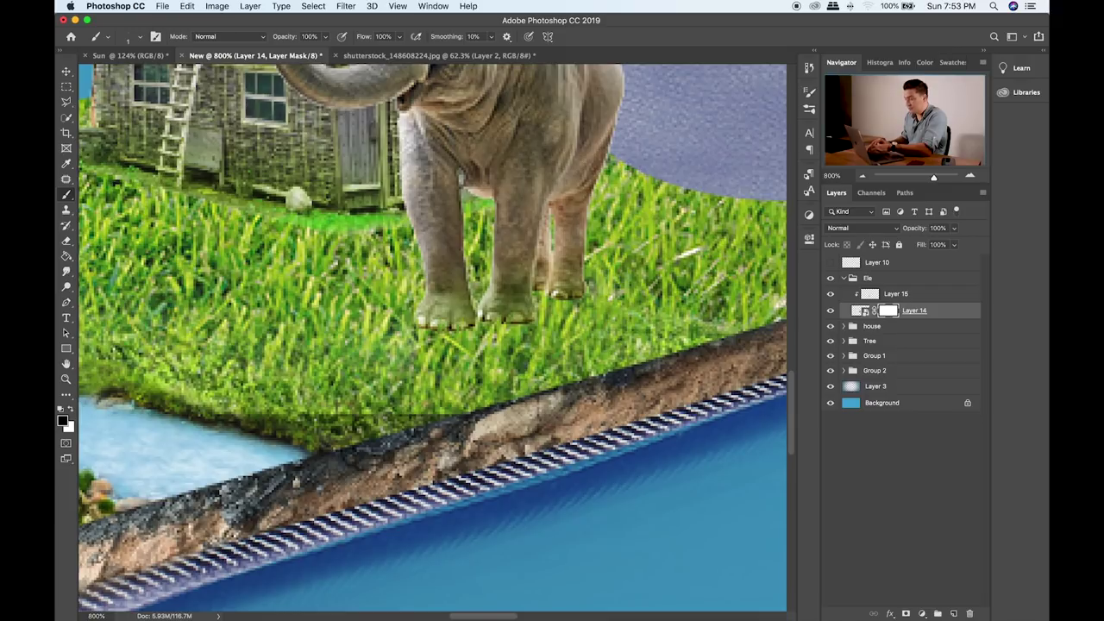
click(421, 320)
click(470, 321)
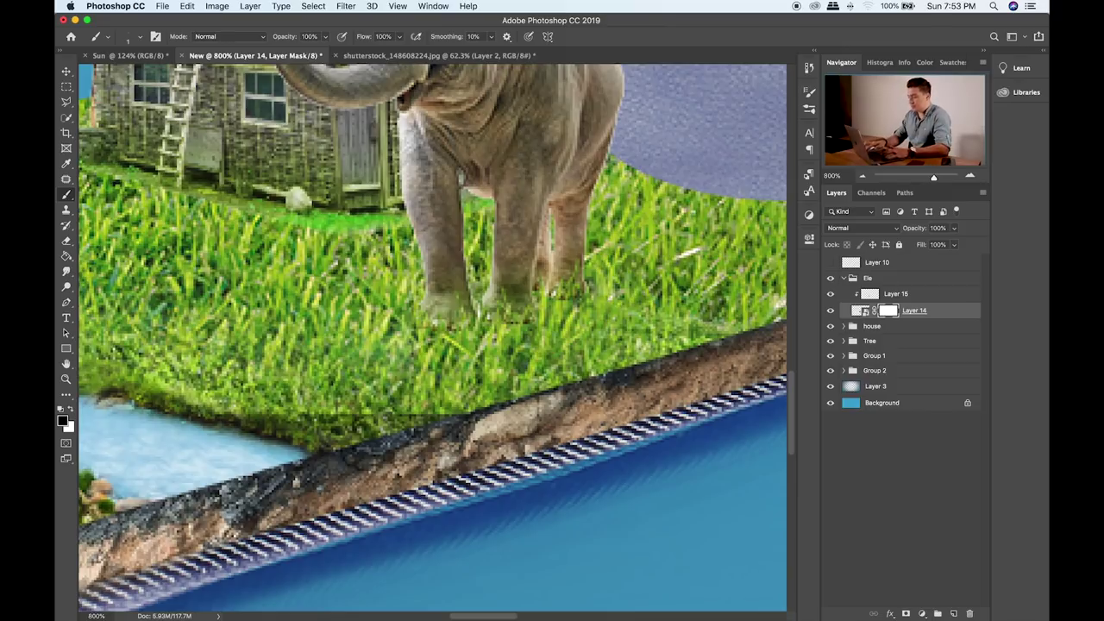
- Examine how the elephant's feet blend into the grass, both close up and in the whole composition
scroll(446, 332, down, 5)
key(super+minus)
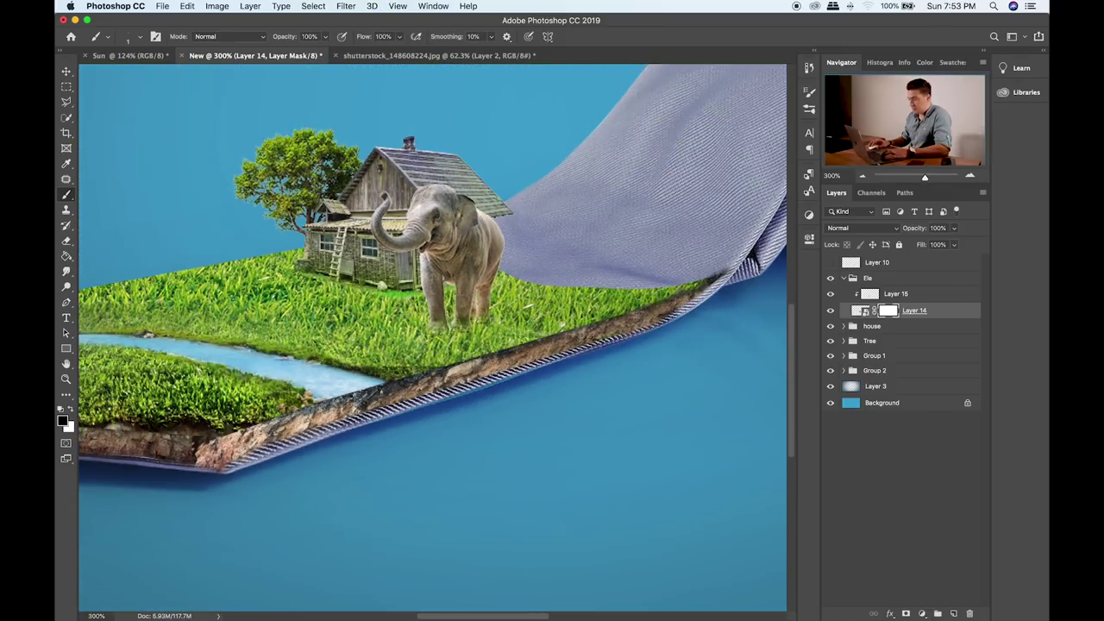
drag(509, 289, 513, 342)
key(super+minus)
key(super+1)
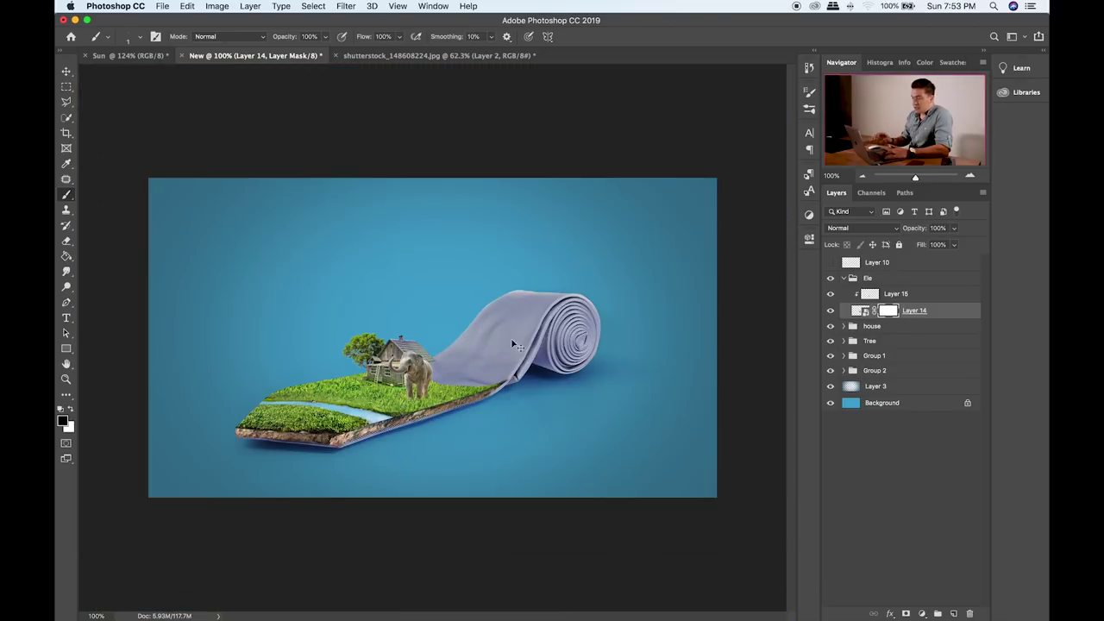
key(super+plus)
key(super+plus)
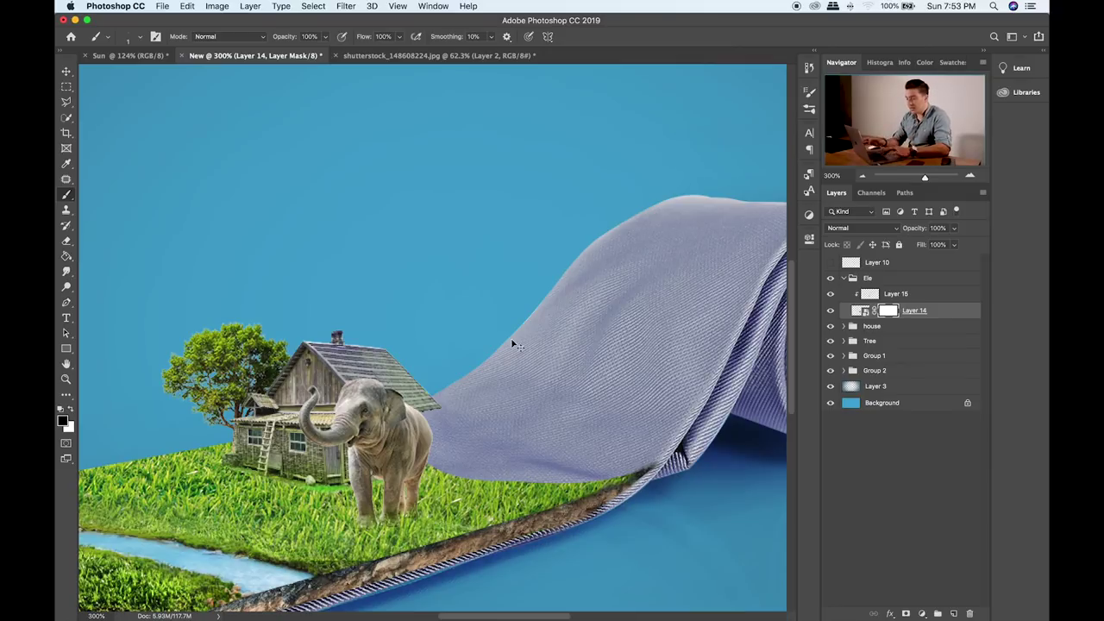
key(super+0)
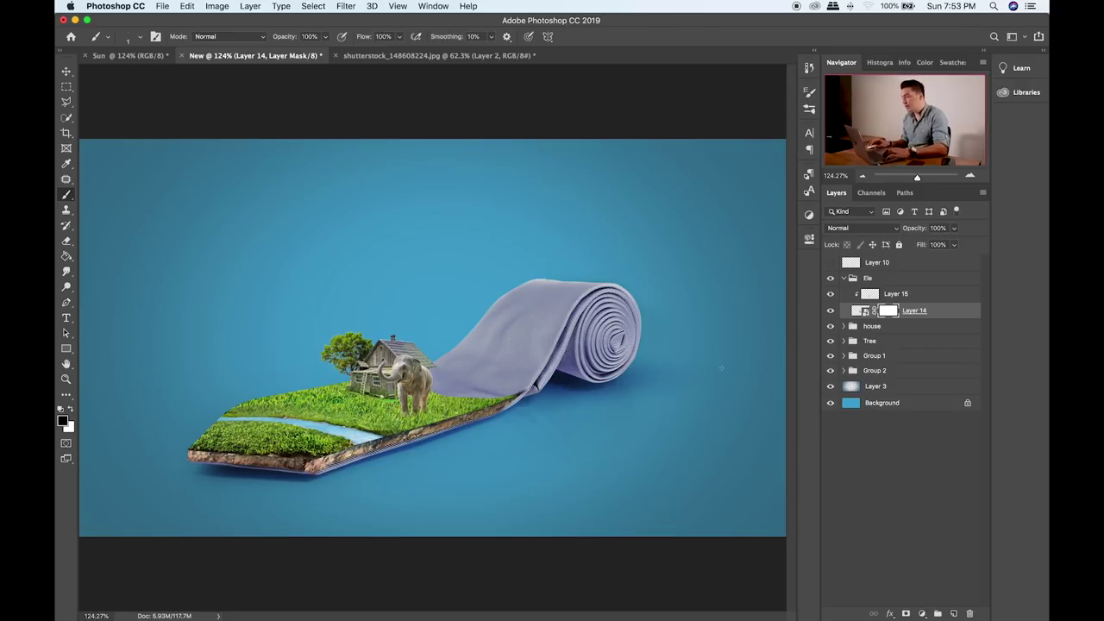
- Add a new layer clipped to the elephant, directly beneath the green paint layer, and set the foreground color to black
click(929, 294)
click(941, 315)
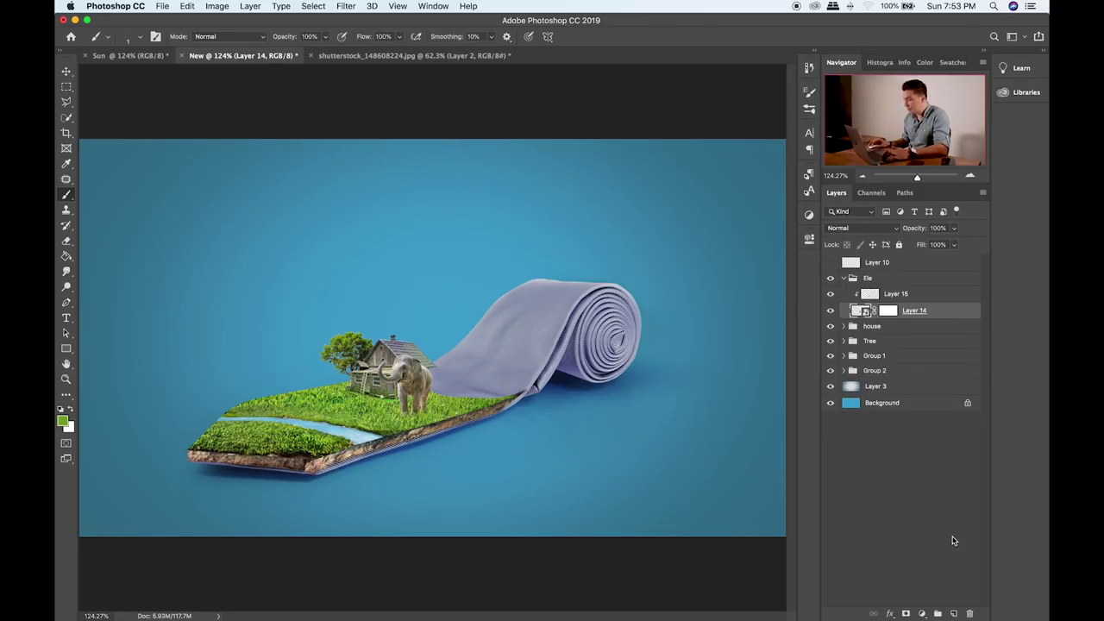
click(953, 613)
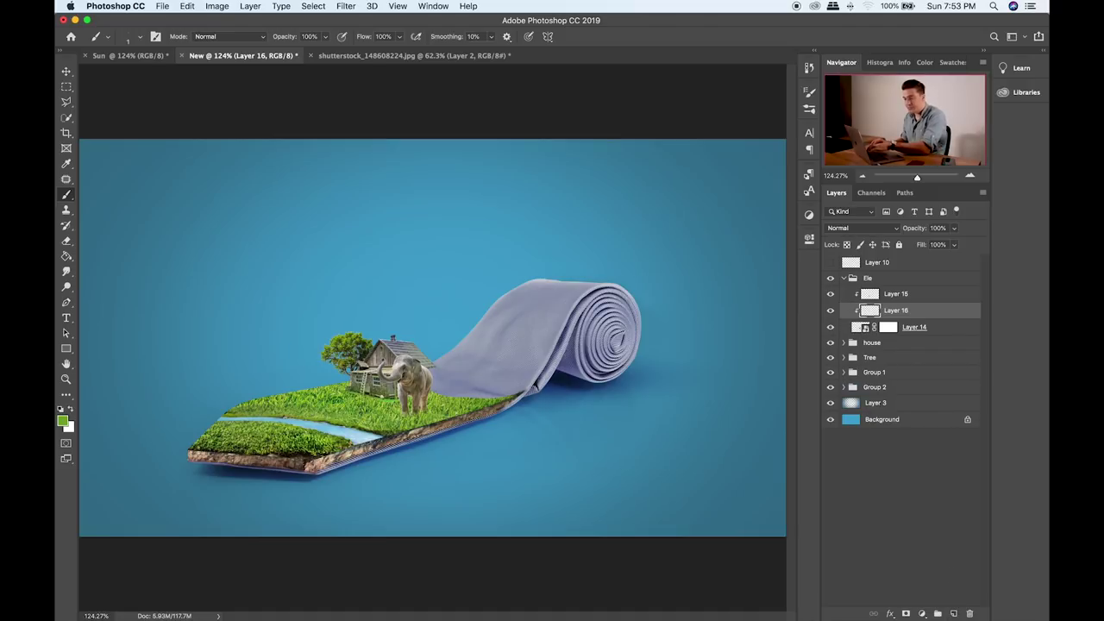
click(62, 421)
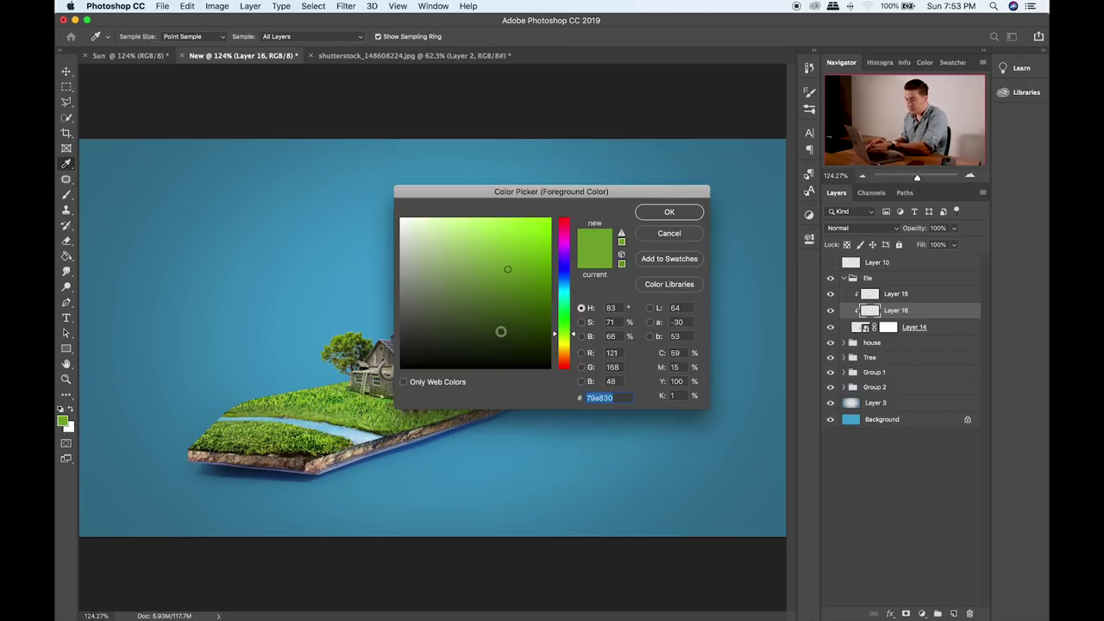
drag(500, 331, 398, 370)
click(659, 213)
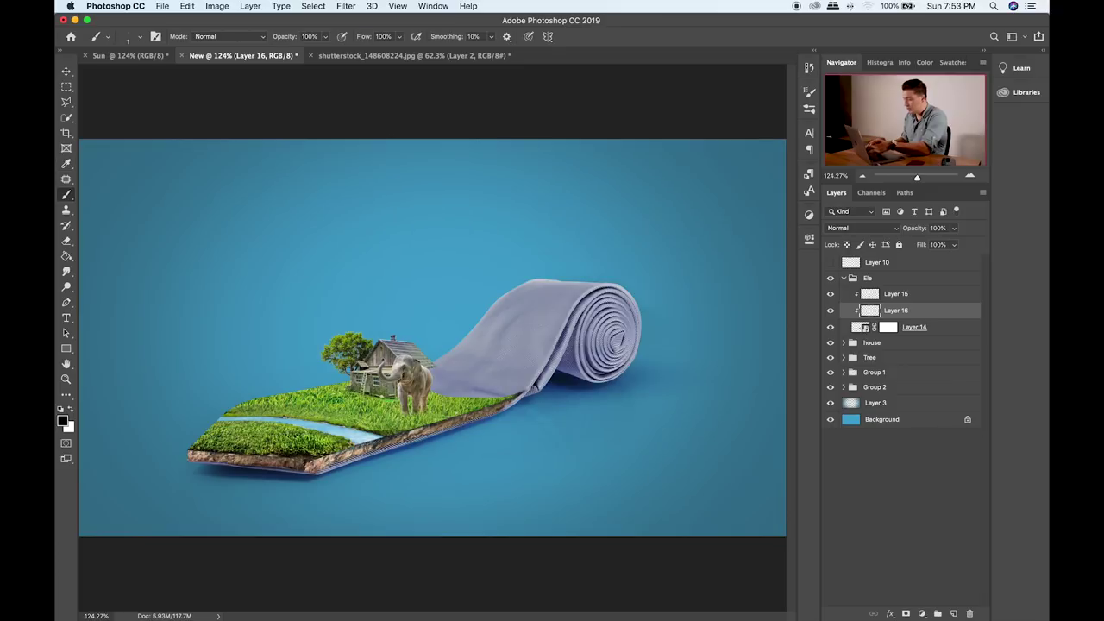
key(super+bracketright)
key(super+bracketright)
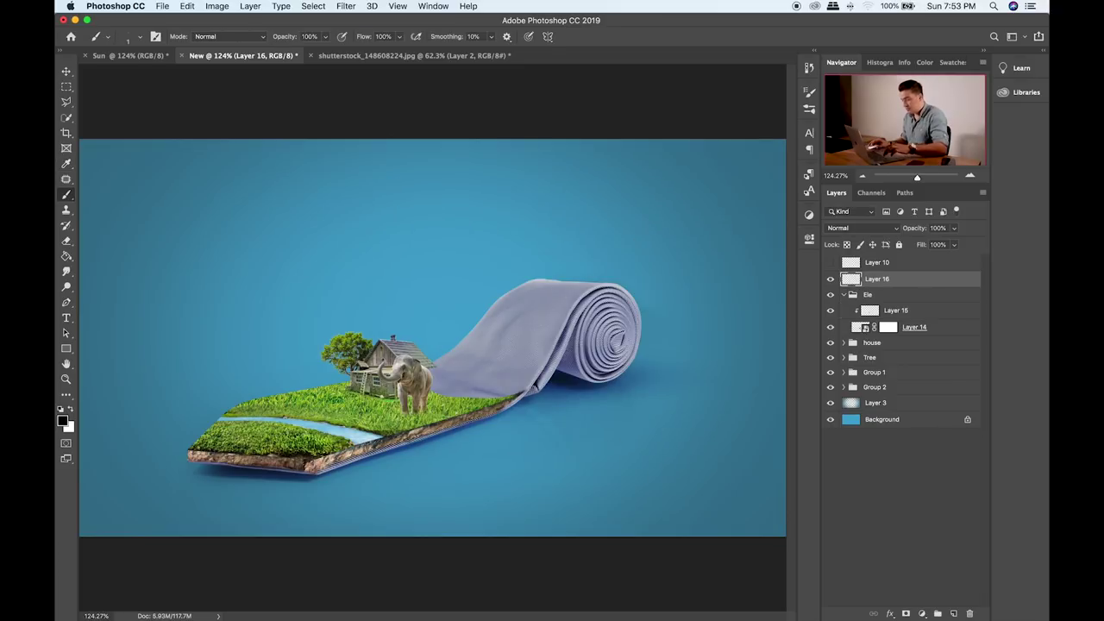
key(super+bracketleft)
key(super+bracketleft)
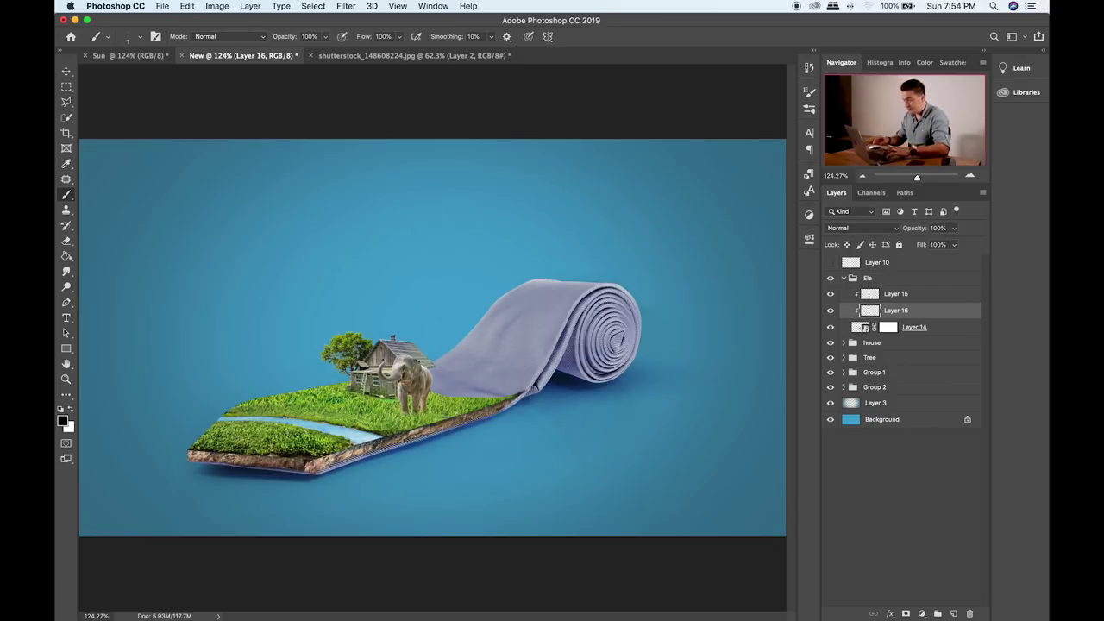
- Paint soft black shading over the elephant's rump and hind legs on the new clipped layer
key(super+plus)
key(super+plus)
drag(546, 325, 601, 212)
click(830, 327)
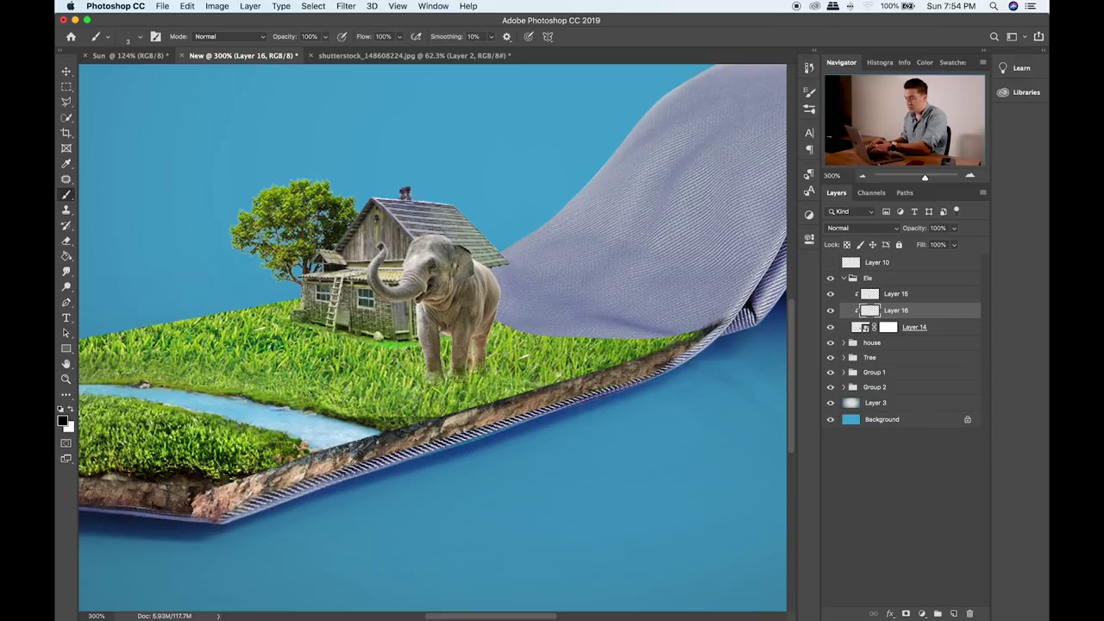
key(bracketright)
key(bracketright)
key(bracketright)
key(bracketright)
key(bracketright)
key(bracketright)
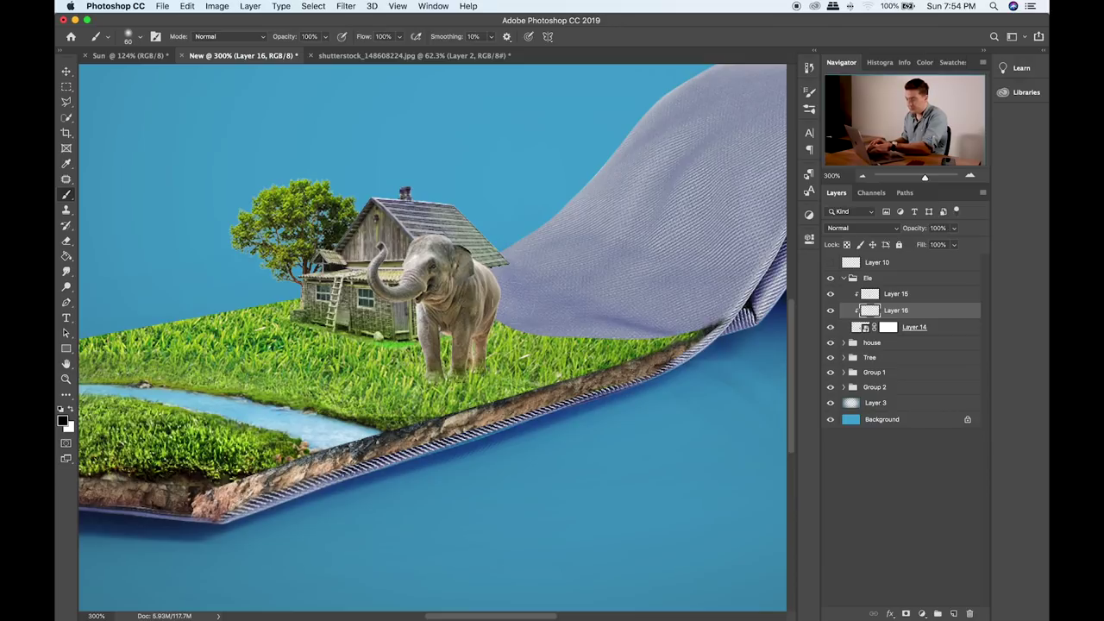
key(bracketleft)
mouse_move(502, 266)
mouse_down()
mouse_move(485, 370)
mouse_move(485, 310)
mouse_move(468, 379)
mouse_up()
key(bracketleft)
key(bracketleft)
key(bracketleft)
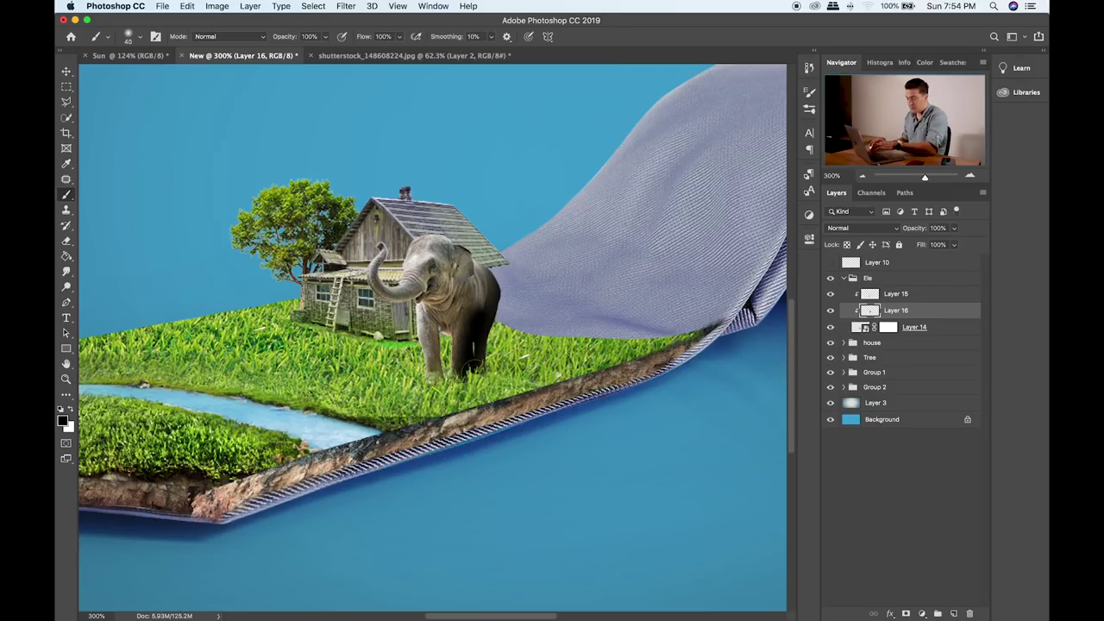
- Set the black shading layer's blend mode to Soft Light
key(v)
key(shift+plus)
key(shift+plus)
key(shift+plus)
key(shift+plus)
key(shift+plus)
key(shift+plus)
key(shift+plus)
key(shift+plus)
key(shift+plus)
key(shift+plus)
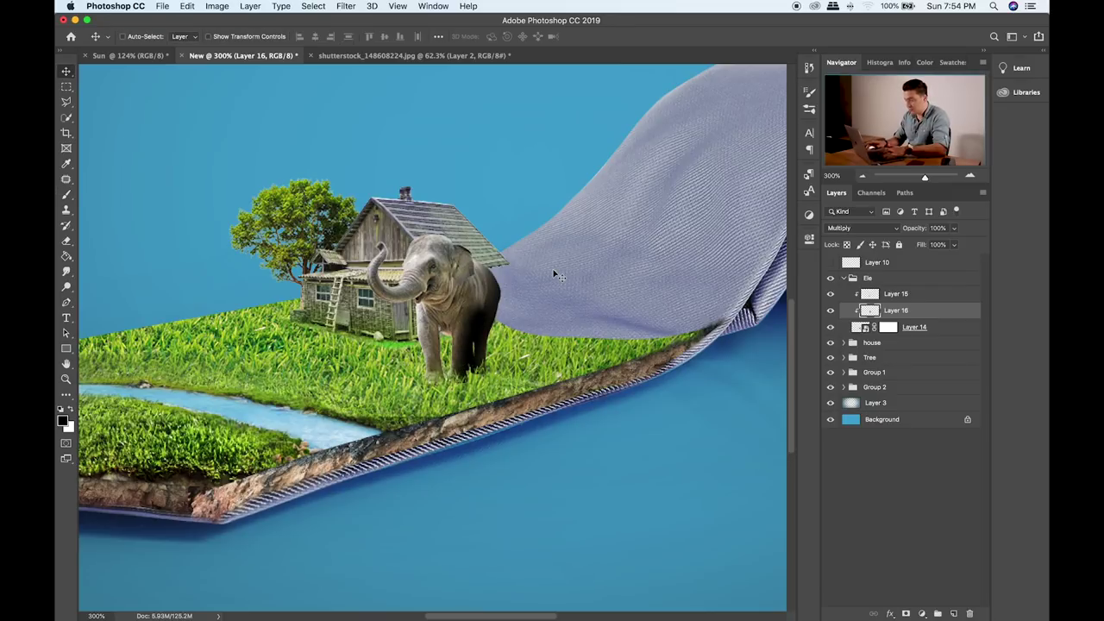
key(shift+plus)
key(shift+plus)
key(shift+plus)
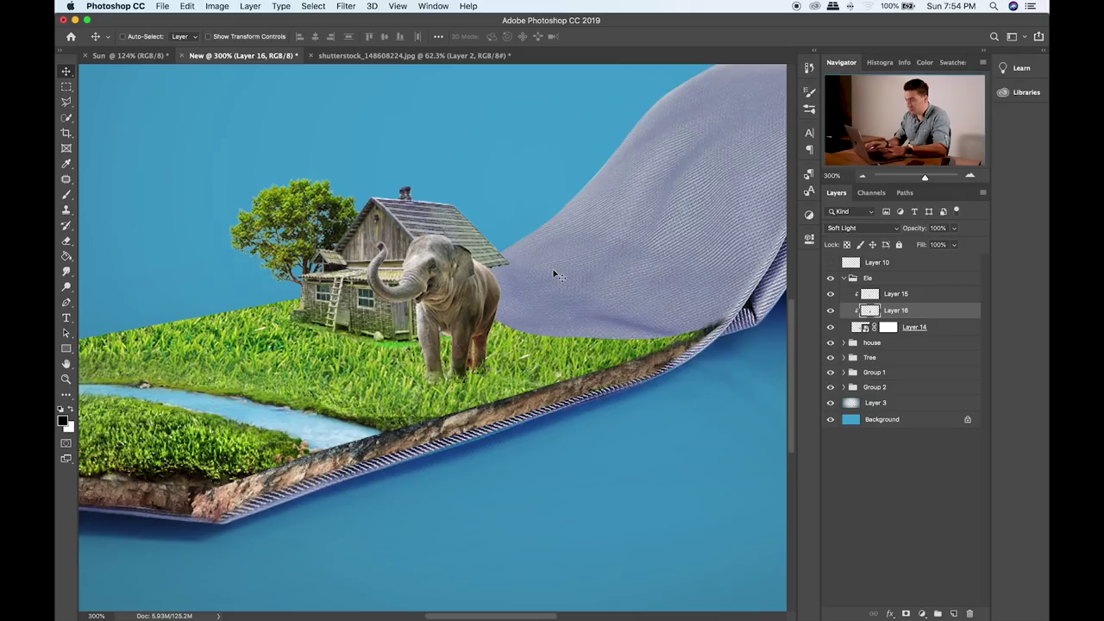
- Fade the shading over the elephant's belly and side with a soft eraser at 20% opacity
key(e)
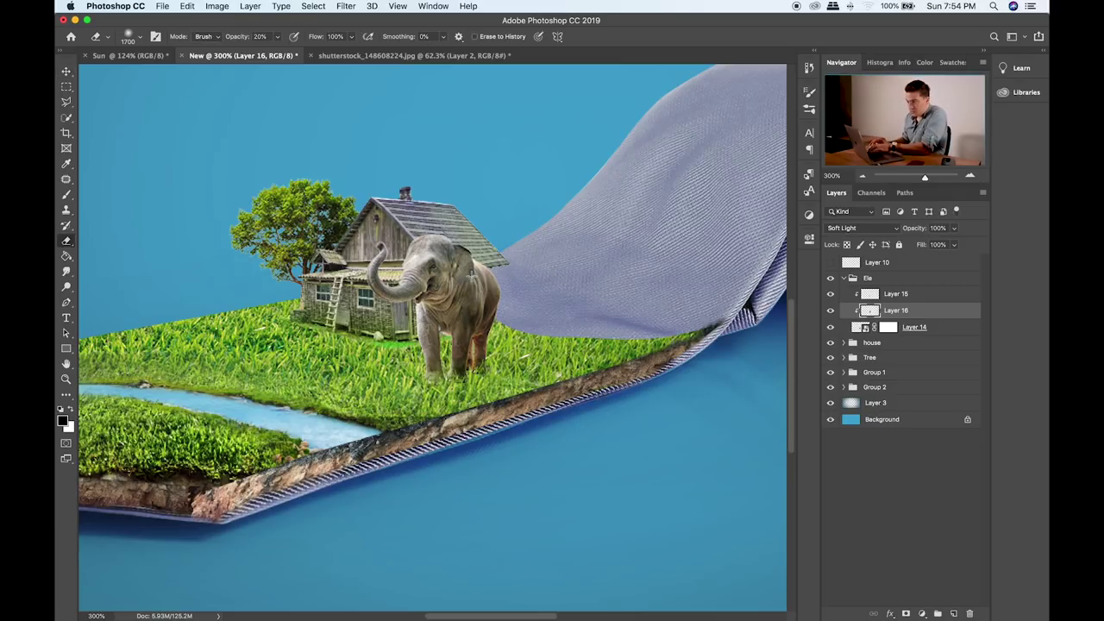
key(bracketleft)
key(bracketleft)
key(bracketleft)
key(bracketleft)
key(bracketleft)
key(bracketleft)
key(bracketleft)
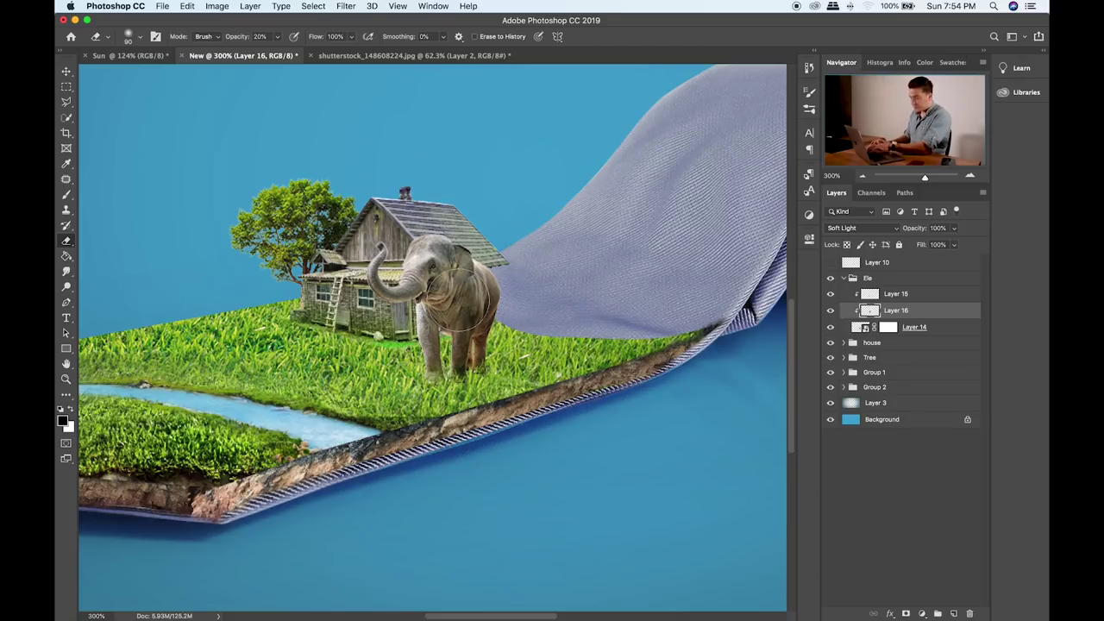
key(bracketleft)
key(bracketleft)
key(bracketleft)
drag(456, 314, 464, 293)
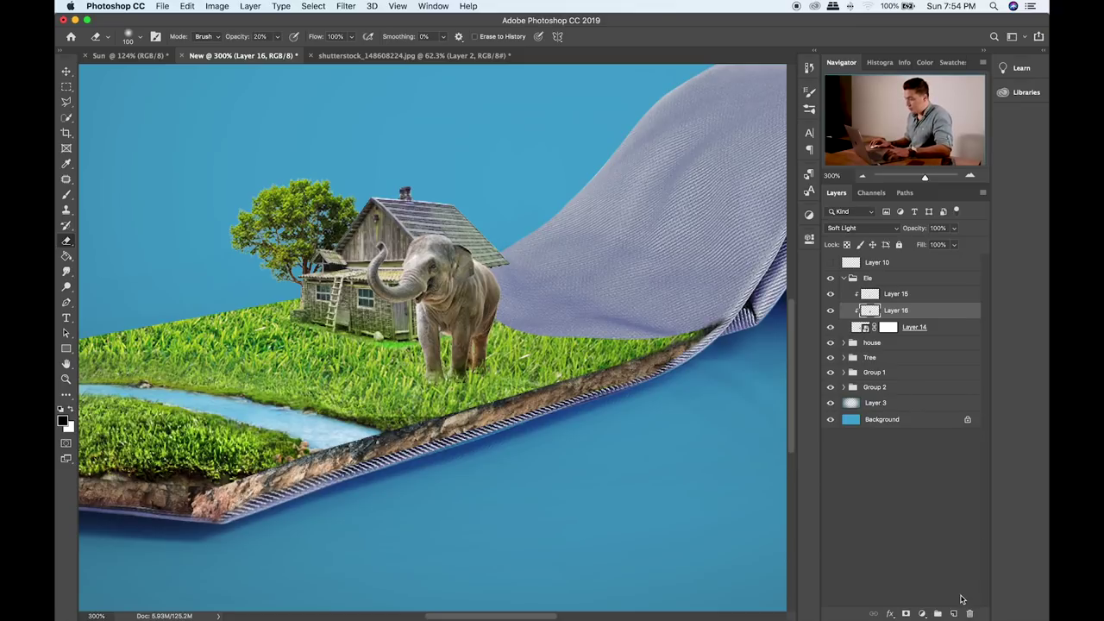
- Add another clipped layer above the shading and paint black along the outer edge of the elephant's rump
click(952, 613)
key(b)
drag(494, 271, 498, 319)
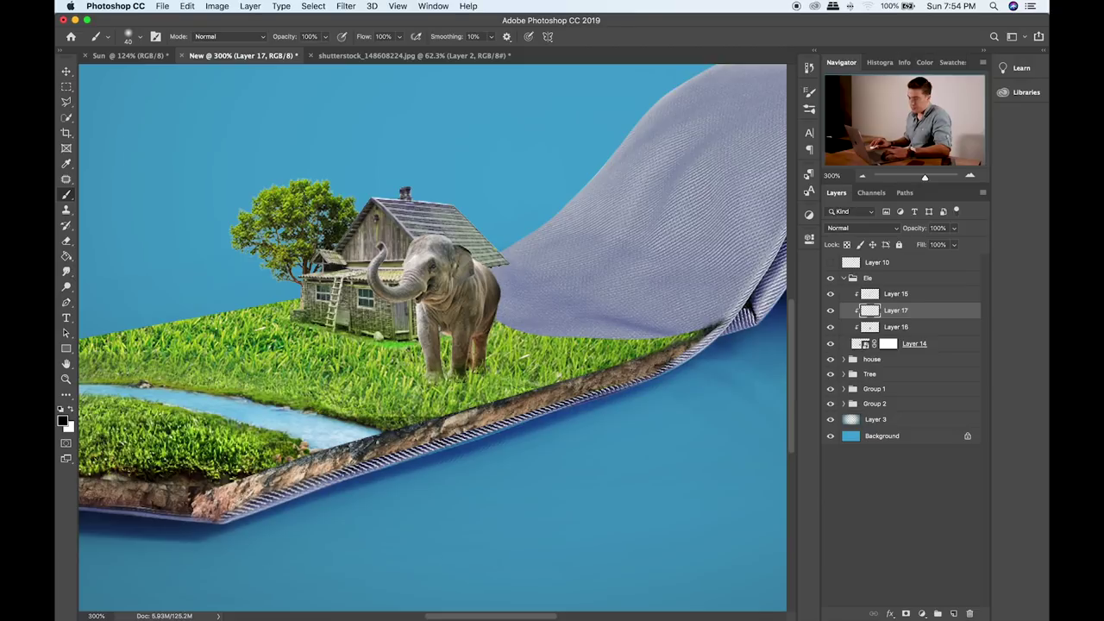
- Set the rump edge shading layer's blend mode to Overlay
key(v)
key(shift+plus)
key(shift+plus)
key(shift+plus)
key(shift+plus)
key(shift+plus)
key(shift+plus)
key(shift+plus)
key(shift+plus)
key(shift+plus)
key(shift+plus)
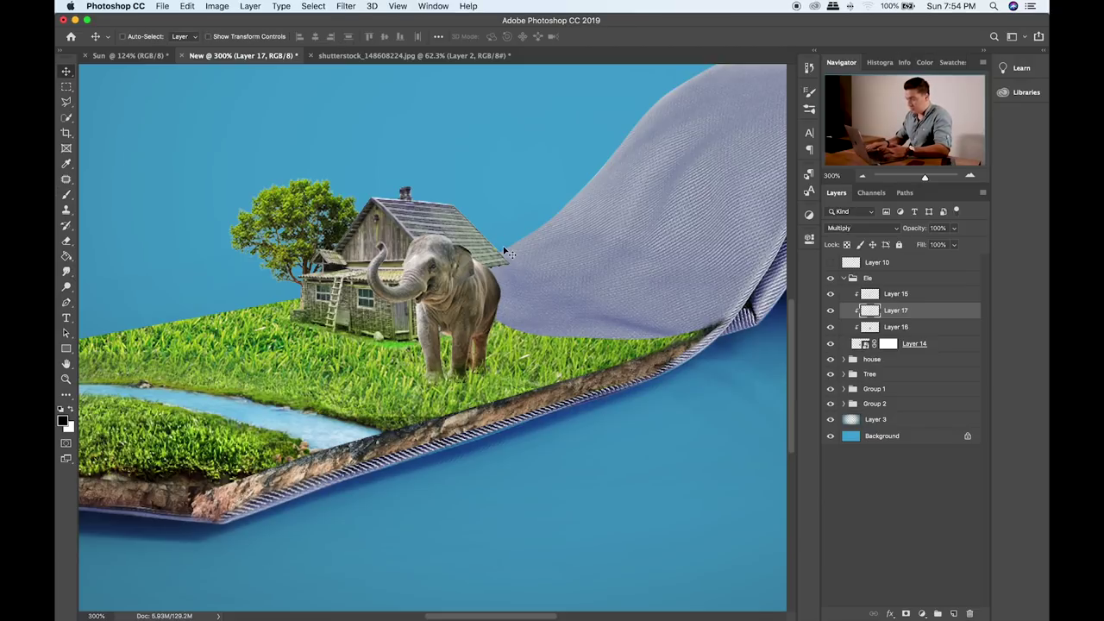
key(shift+plus)
key(shift+plus)
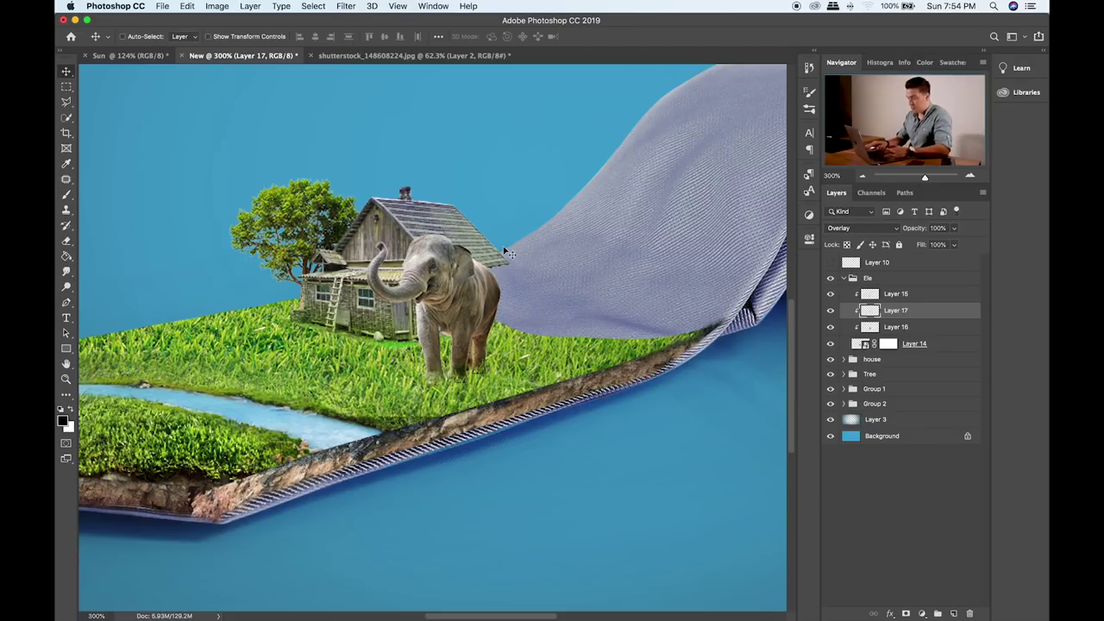
- Add a new layer above the green paint layer and clip it to the elephant, ready for brushing
click(899, 298)
click(952, 613)
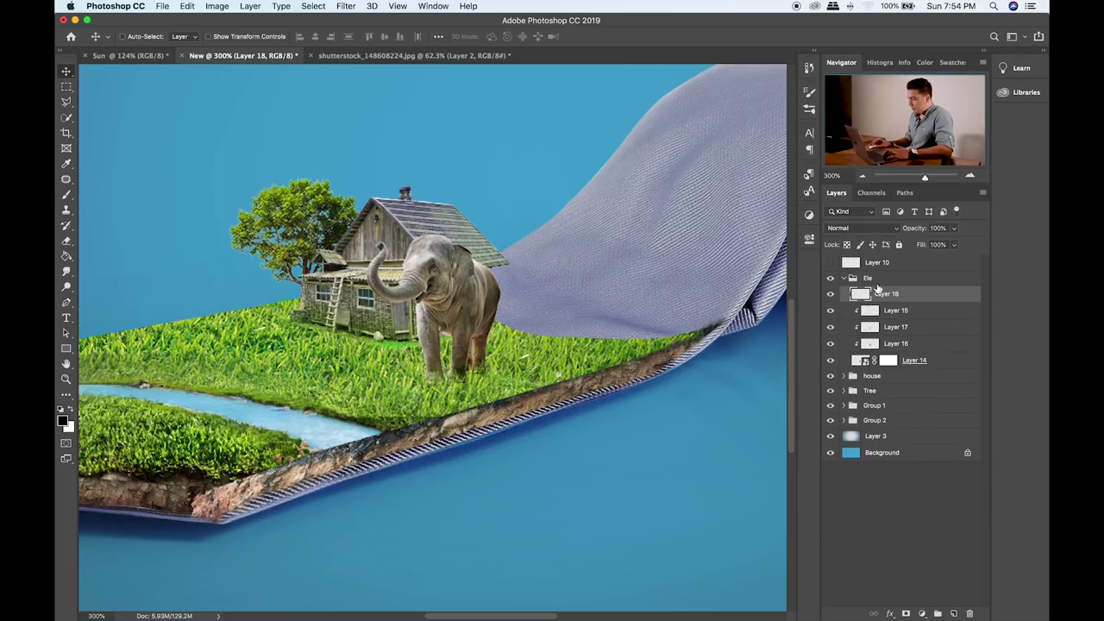
alt+click(884, 302)
key(b)
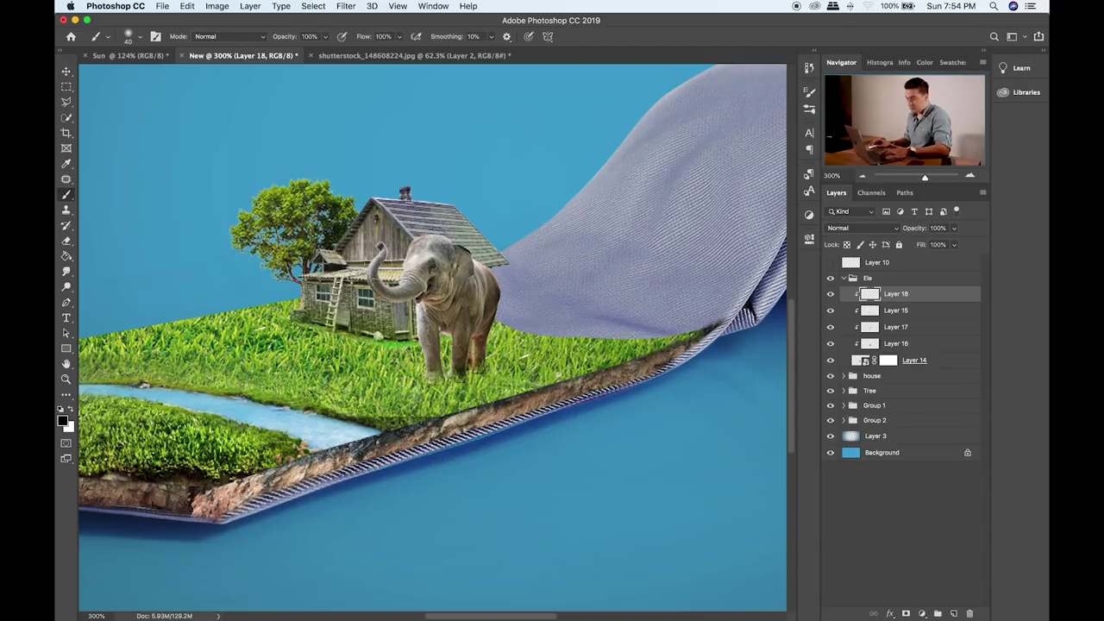
- Set the foreground color to a saturated golden yellow with a hue of 45°
drag(362, 219, 416, 255)
key(super+0)
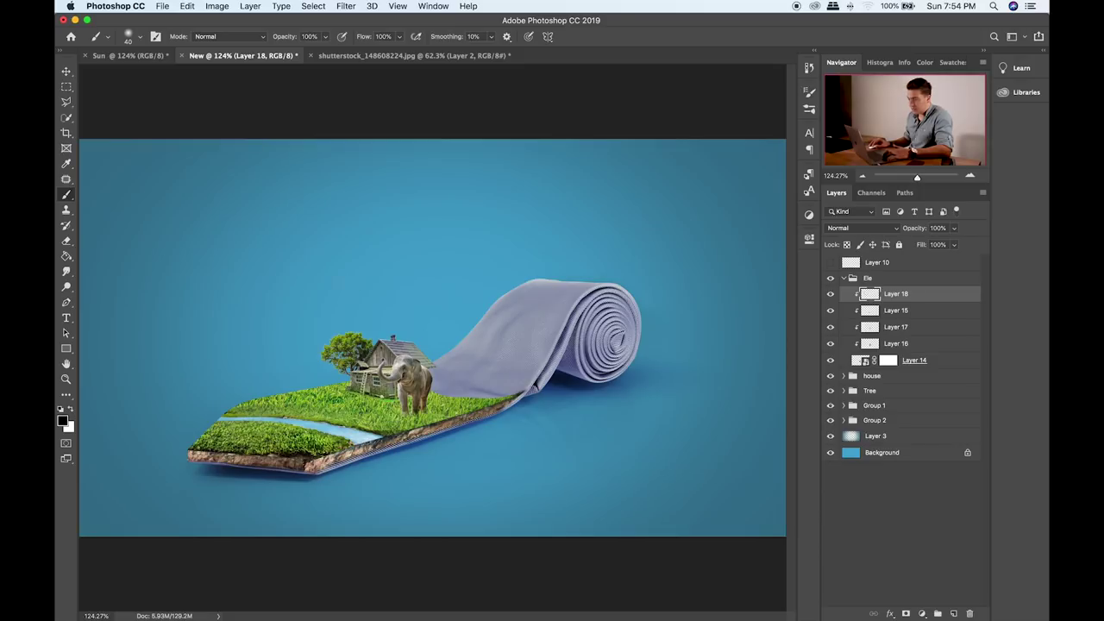
key(super+=)
key(super+=)
key(super+=)
drag(321, 279, 419, 214)
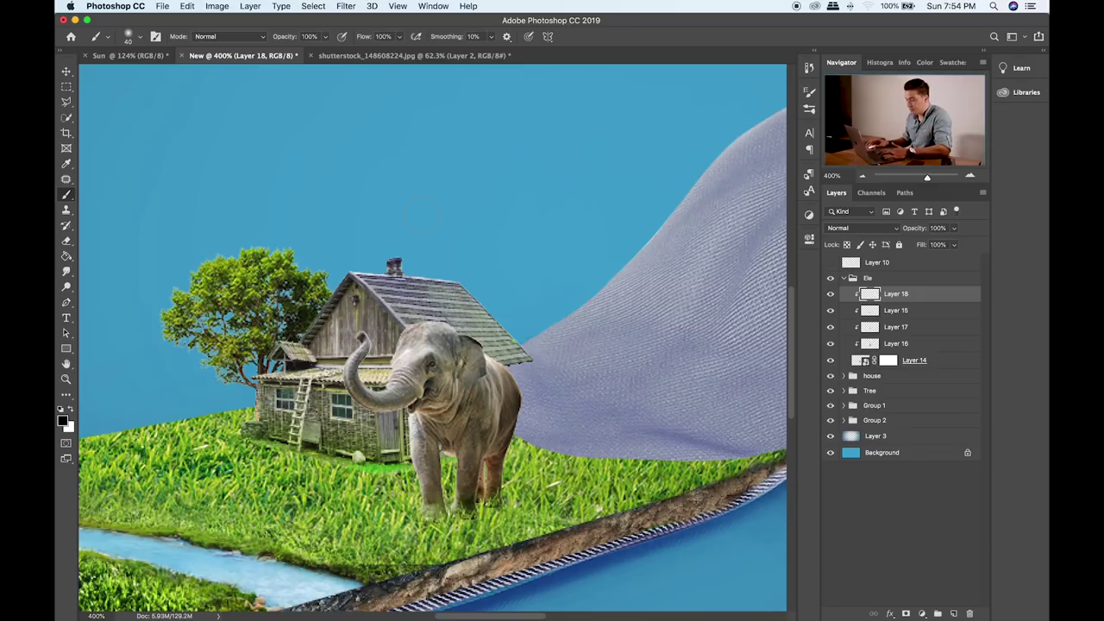
drag(502, 320, 524, 263)
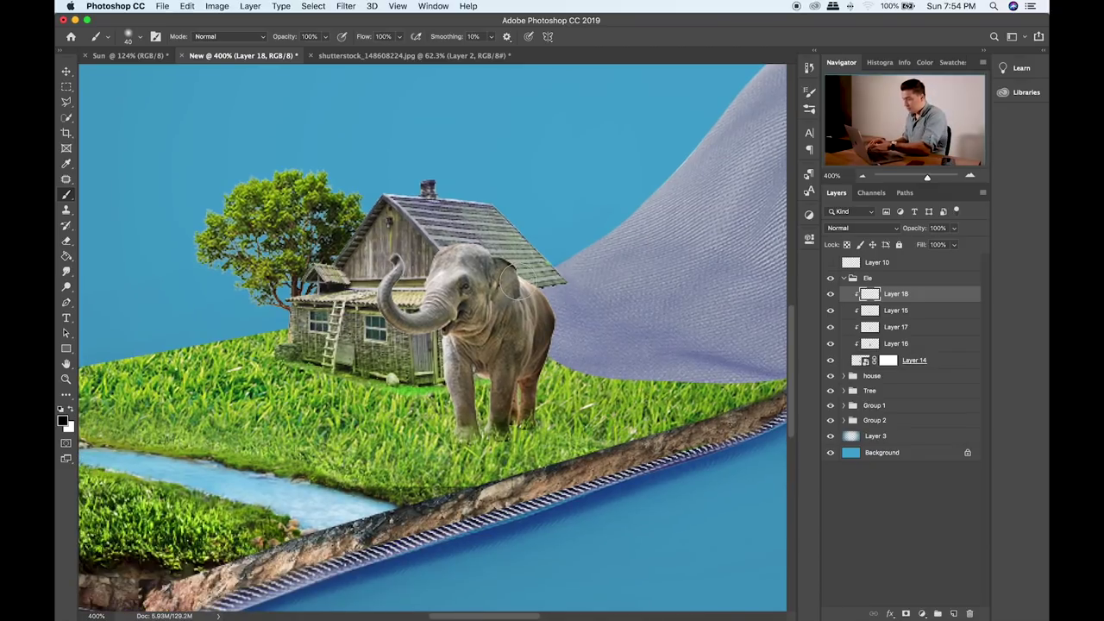
key(bracketright)
key(bracketright)
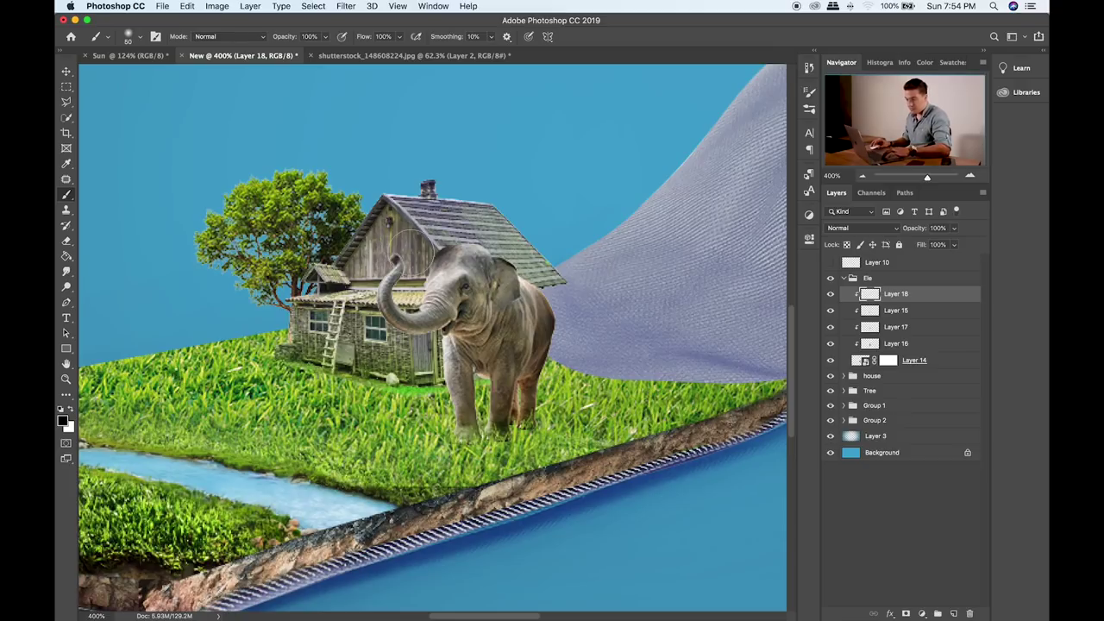
key(x)
click(63, 420)
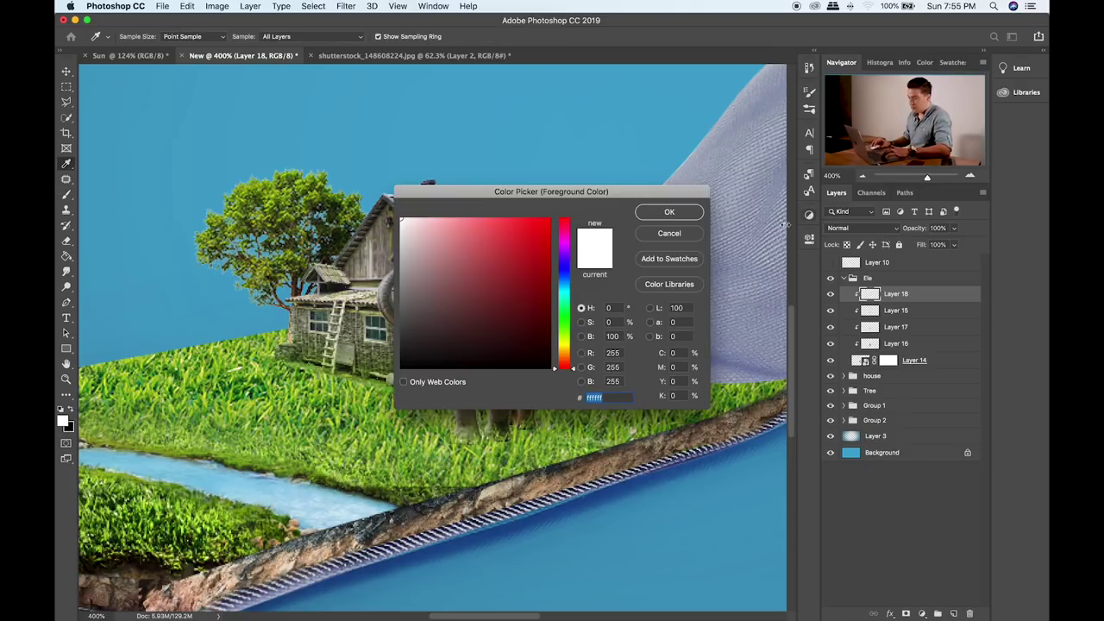
drag(567, 355, 586, 211)
mouse_move(572, 336)
mouse_down()
mouse_move(569, 360)
mouse_move(569, 350)
mouse_up()
drag(529, 276, 563, 213)
click(669, 212)
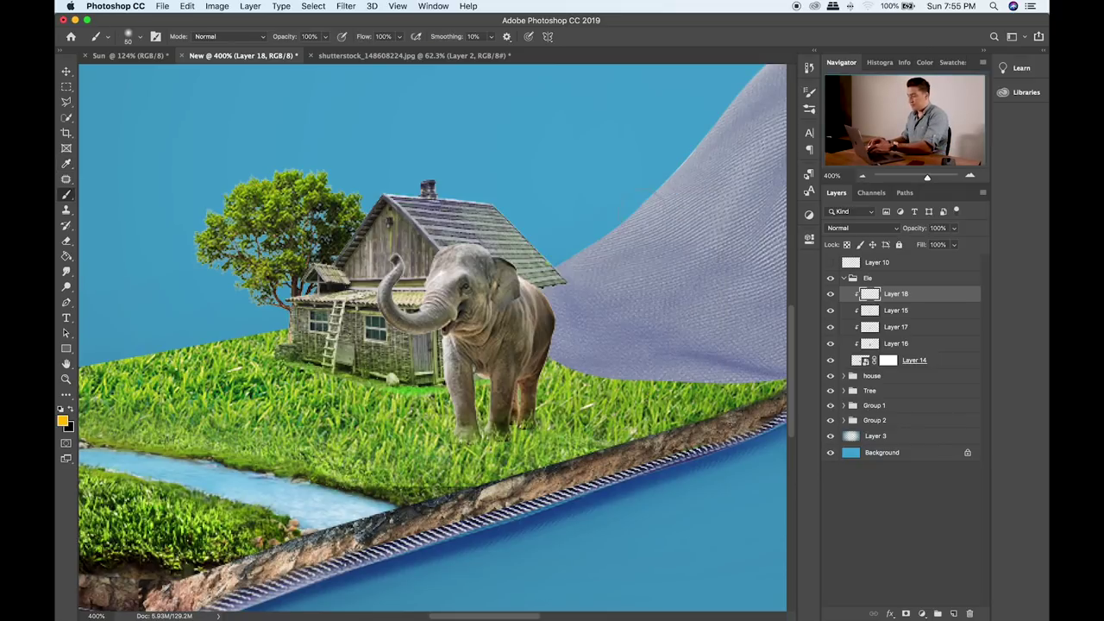
- Paint yellow light along the elephant's head, ear, back and trunk with a 30–40 px brush, softening the trunk with a 20% opacity eraser
key(bracketleft)
key(bracketleft)
mouse_move(428, 243)
mouse_down()
mouse_move(428, 288)
mouse_move(403, 298)
mouse_up()
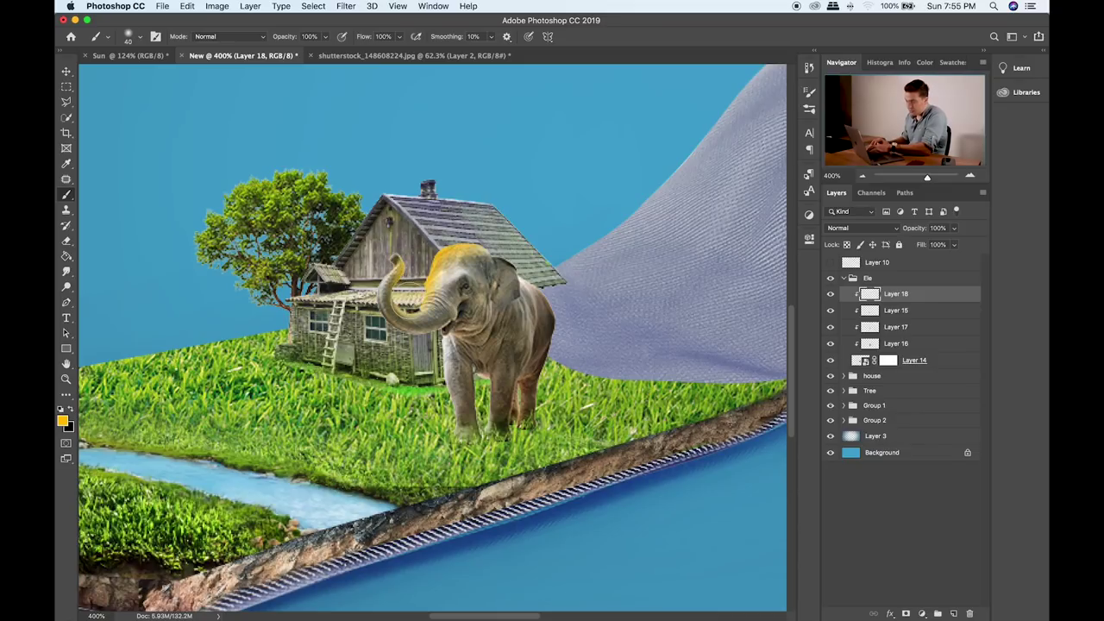
key(bracketleft)
drag(495, 260, 505, 264)
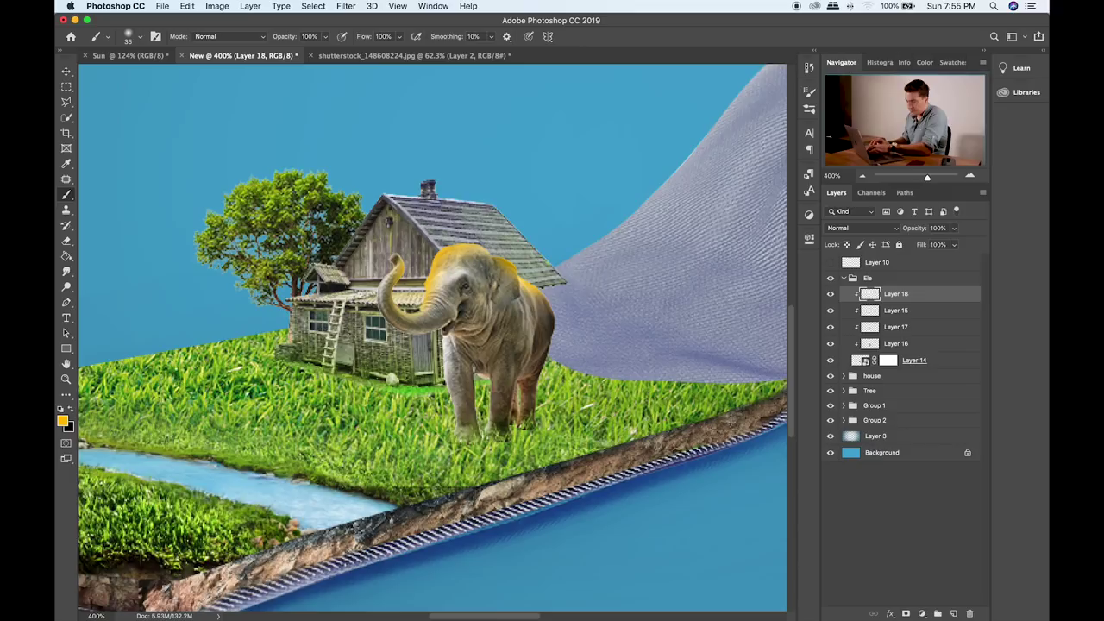
key(bracketleft)
mouse_move(406, 326)
mouse_down()
mouse_move(382, 300)
mouse_move(384, 250)
mouse_up()
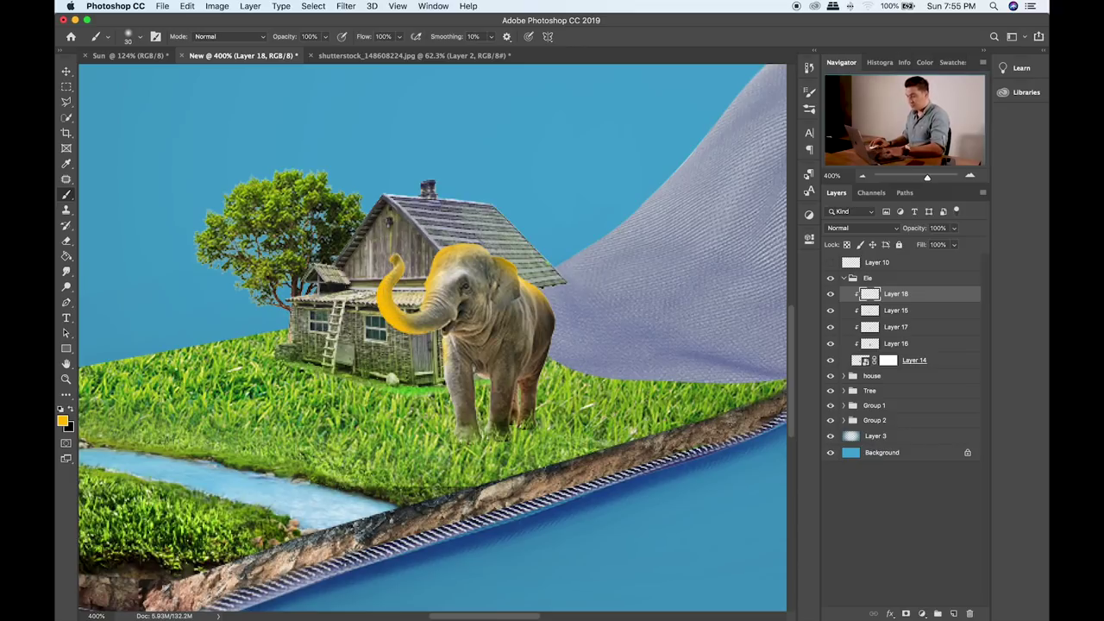
key(e)
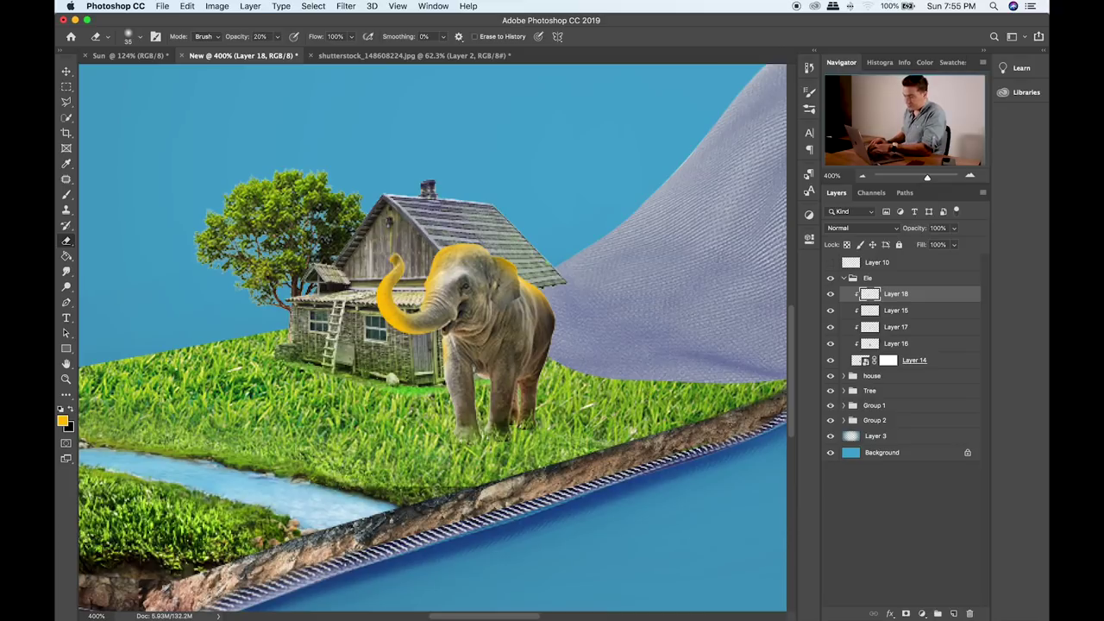
drag(385, 291, 390, 313)
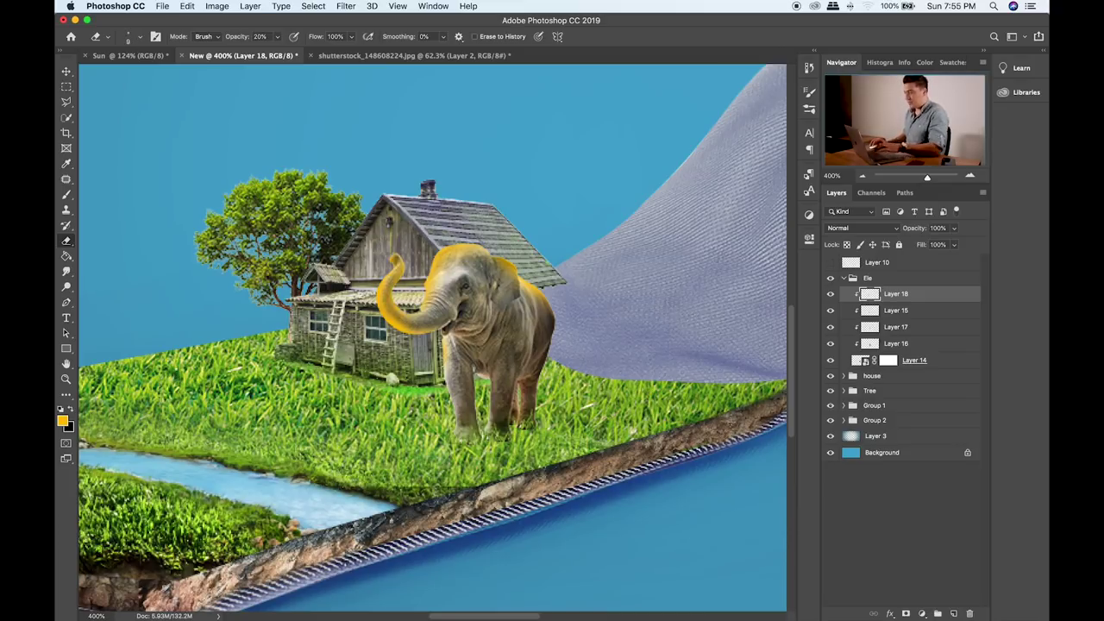
- Set the yellow light layer's blend mode to Soft Light
key(v)
key(shift+plus)
key(shift+plus)
key(shift+plus)
key(shift+plus)
key(shift+plus)
key(shift+plus)
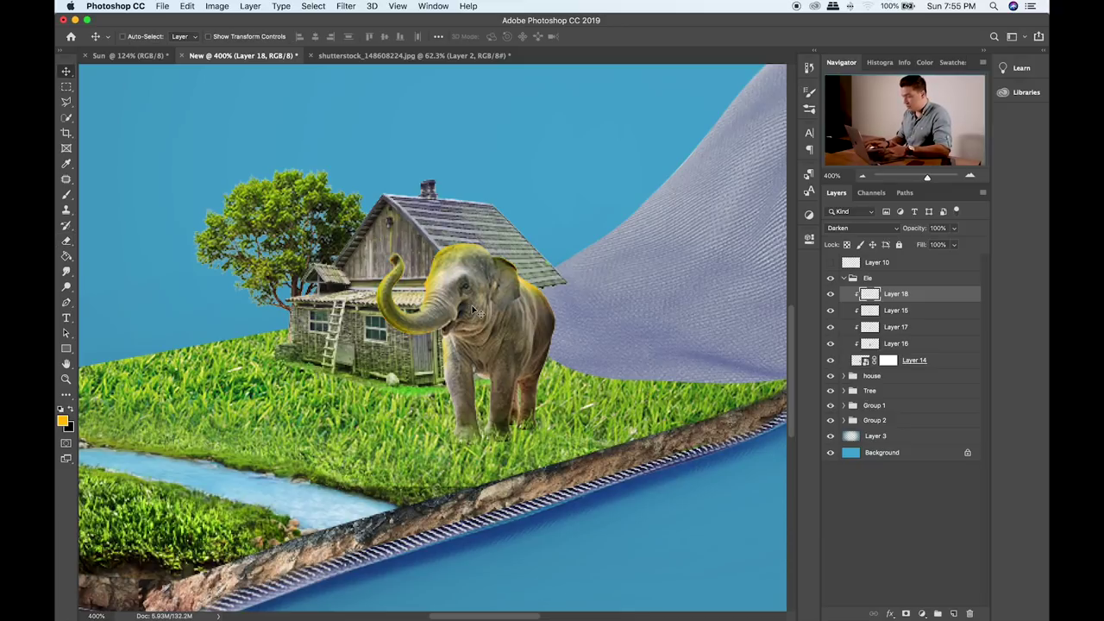
key(shift+plus)
key(shift+plus)
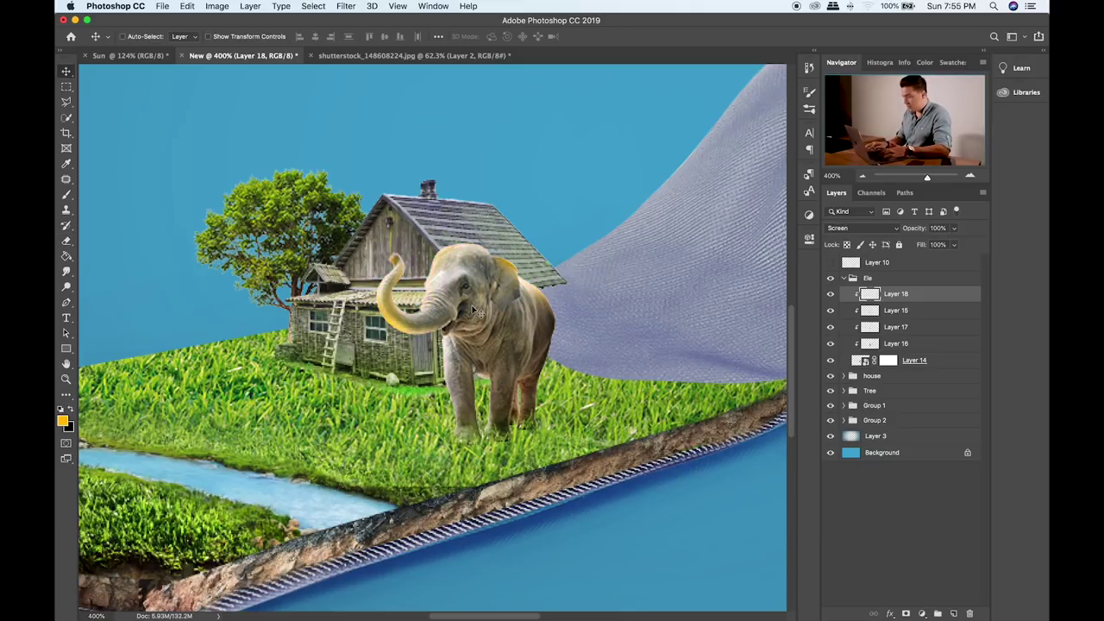
key(shift+plus)
key(shift+plus)
key(shift+plus)
key(shift+plus)
key(shift+plus)
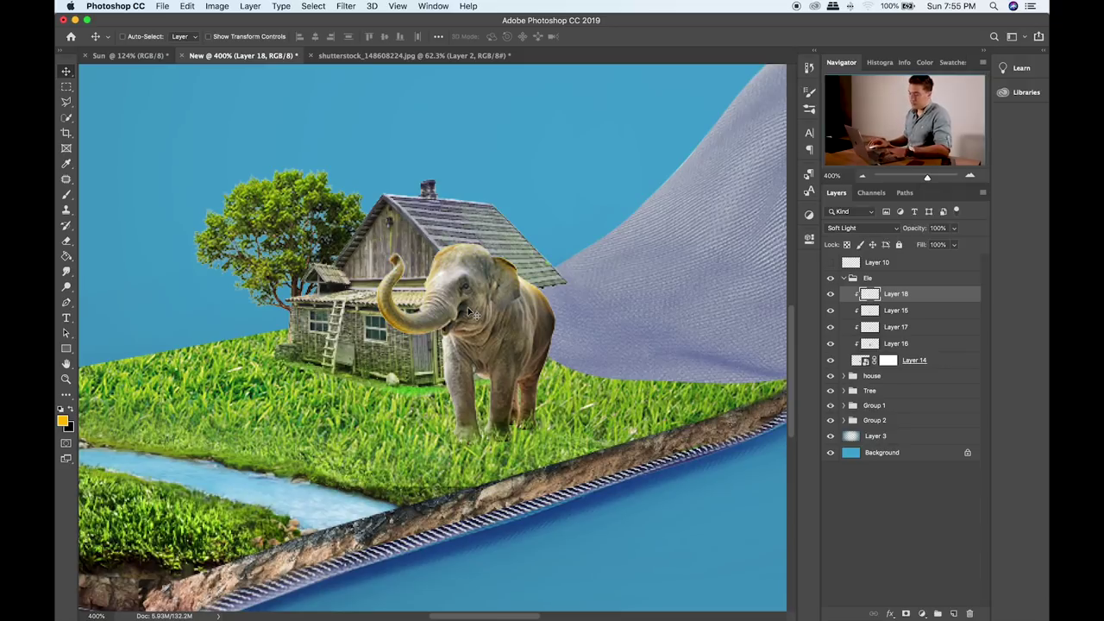
- Soften the yellow light with a 50 px eraser at 20% opacity and reduce the layer's opacity to 68%
key(e)
key(bracketright)
key(bracketright)
key(bracketright)
key(bracketright)
key(bracketright)
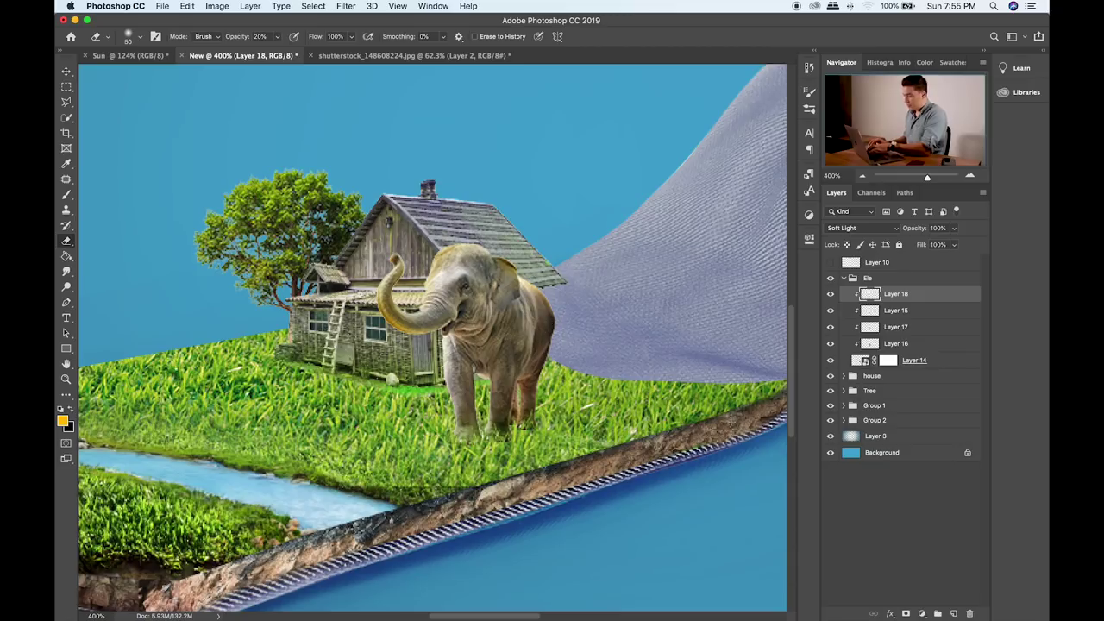
click(953, 227)
click(901, 300)
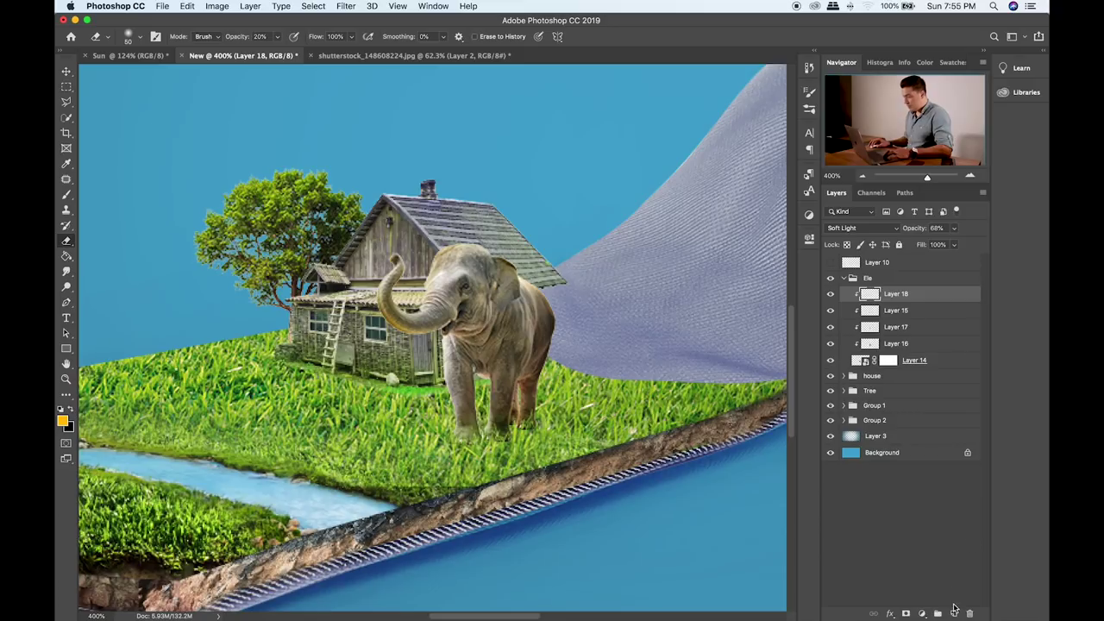
- Add a new clipped layer above the yellow light layer and set the foreground color to white
click(953, 610)
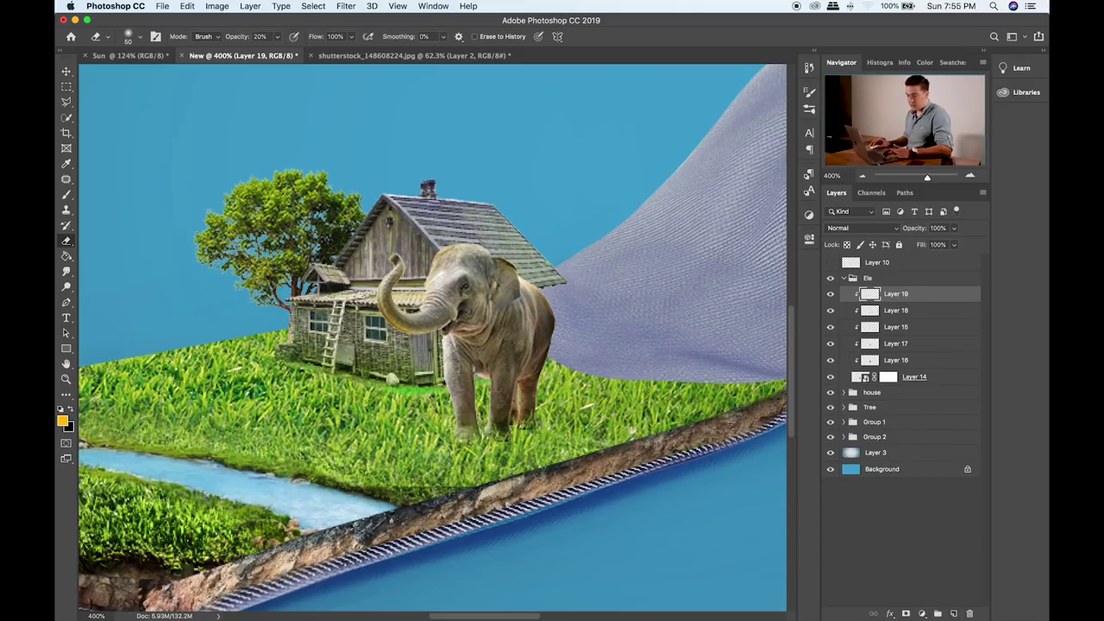
click(64, 420)
drag(429, 256, 367, 196)
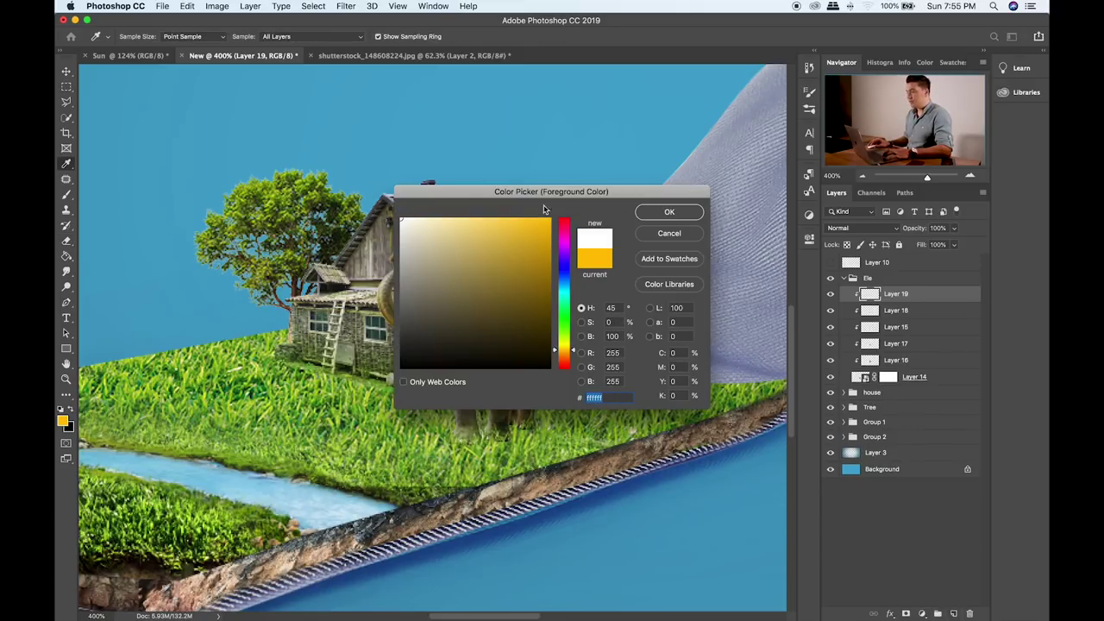
click(669, 214)
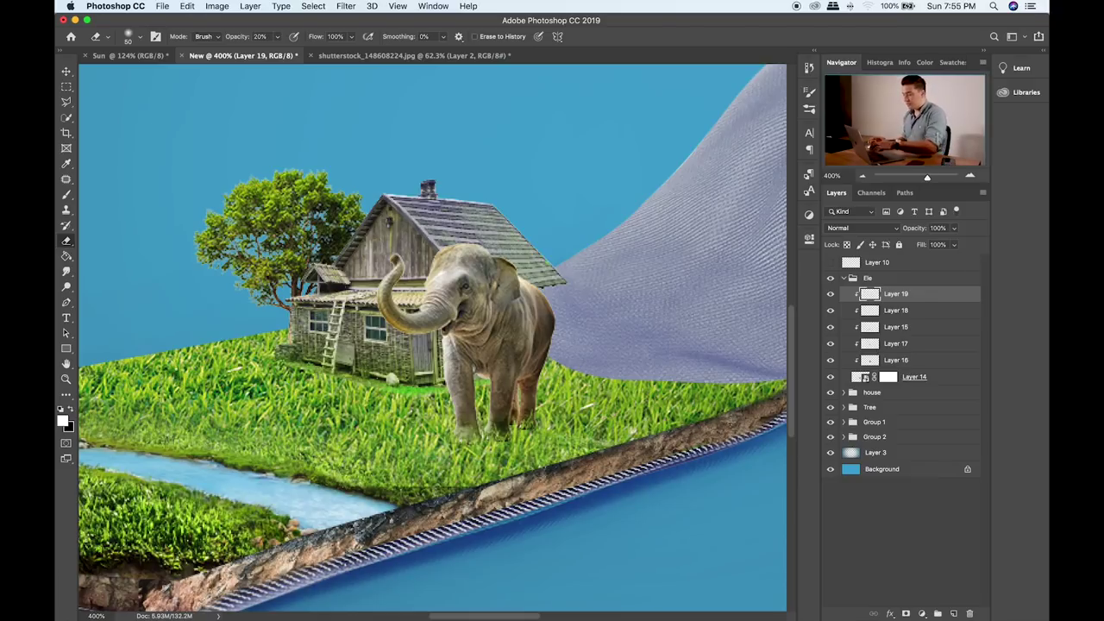
- Paint thin white highlights along the top of the elephant's head and the trunk with a 7 px brush, and choose the Smudge tool at 50% strength
key(super+plus)
key(super+plus)
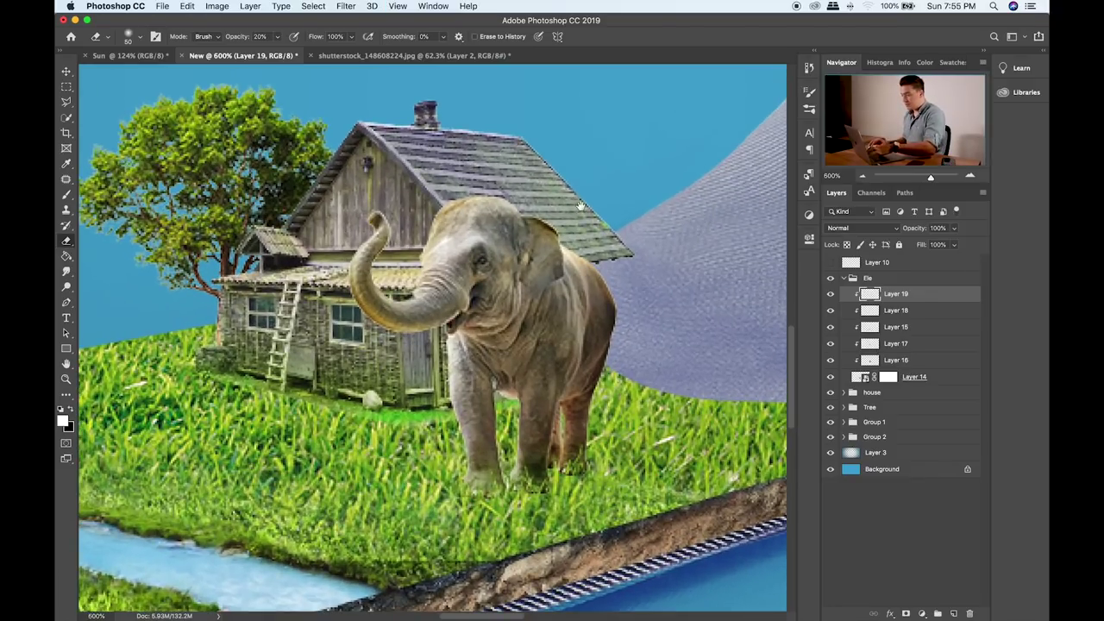
drag(530, 233, 499, 252)
key(super+plus)
key(super+plus)
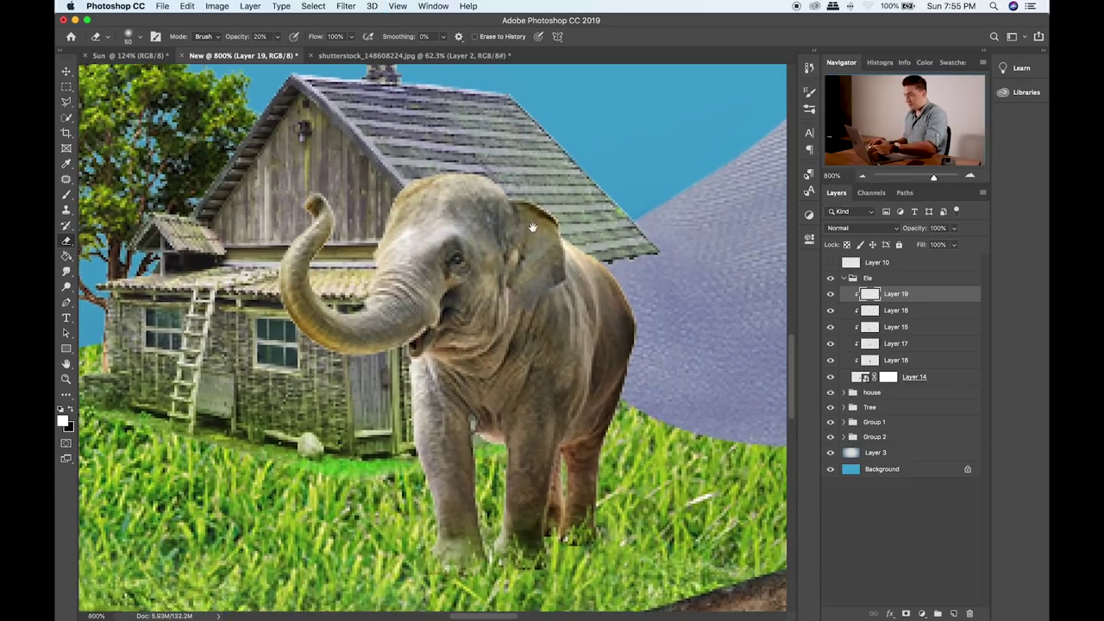
drag(532, 227, 528, 256)
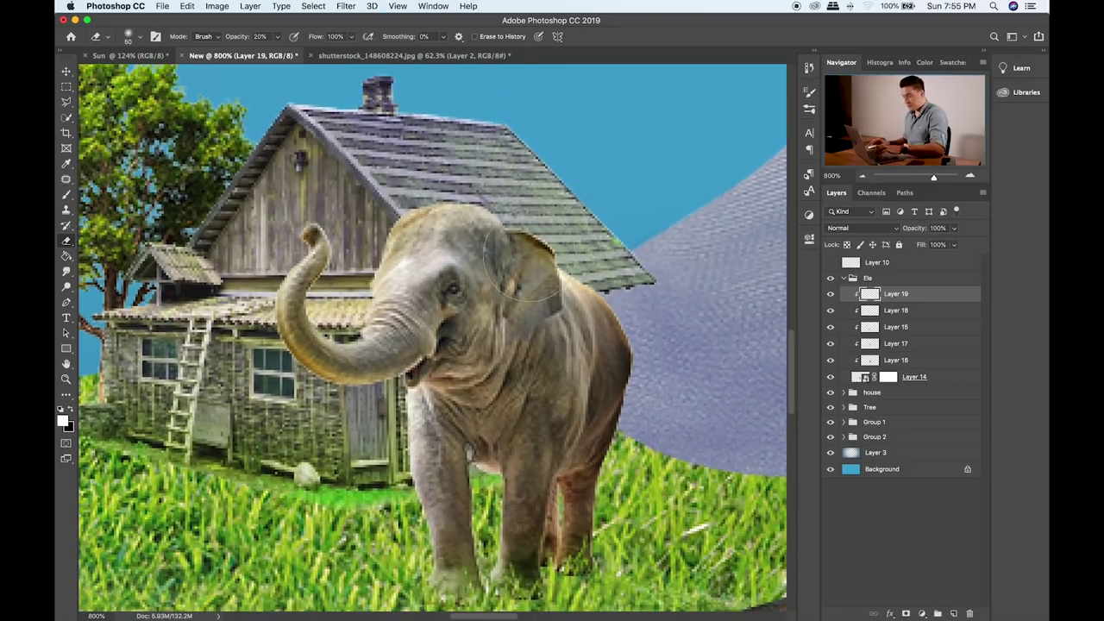
key(b)
key(bracketleft)
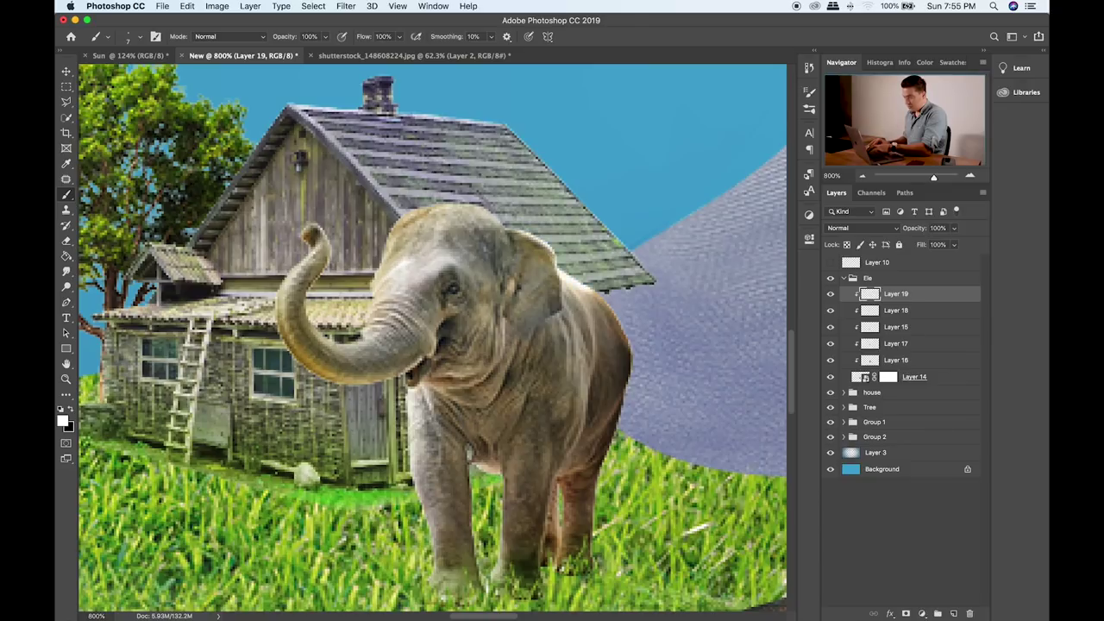
mouse_move(481, 207)
mouse_down()
mouse_move(421, 209)
mouse_move(376, 261)
mouse_up()
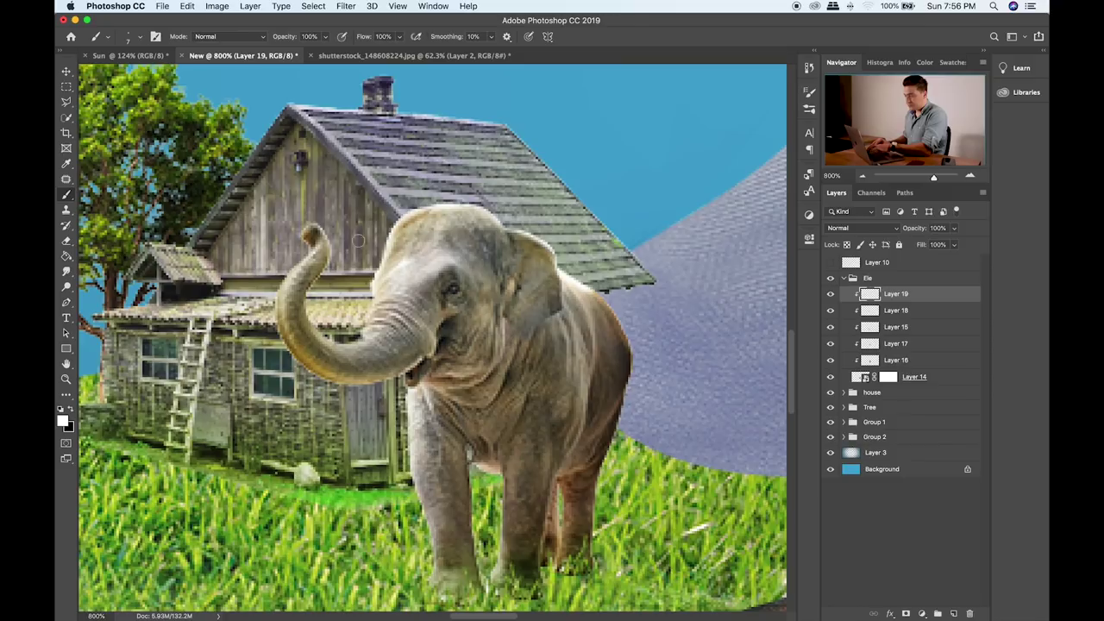
mouse_move(321, 219)
mouse_down()
mouse_move(327, 274)
mouse_move(305, 311)
mouse_up()
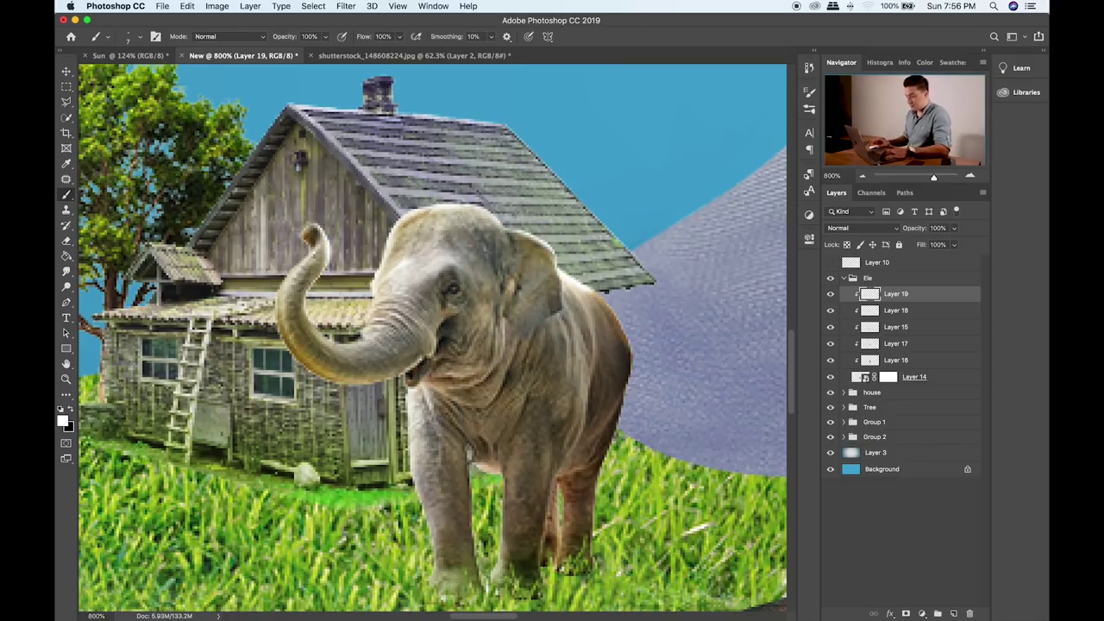
key(e)
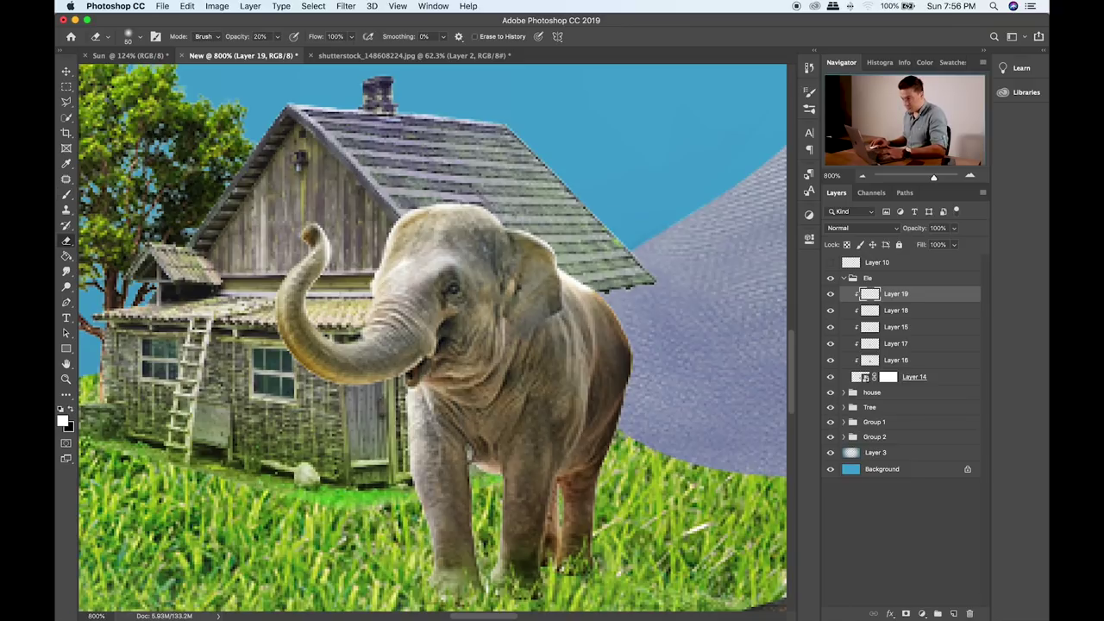
click(68, 273)
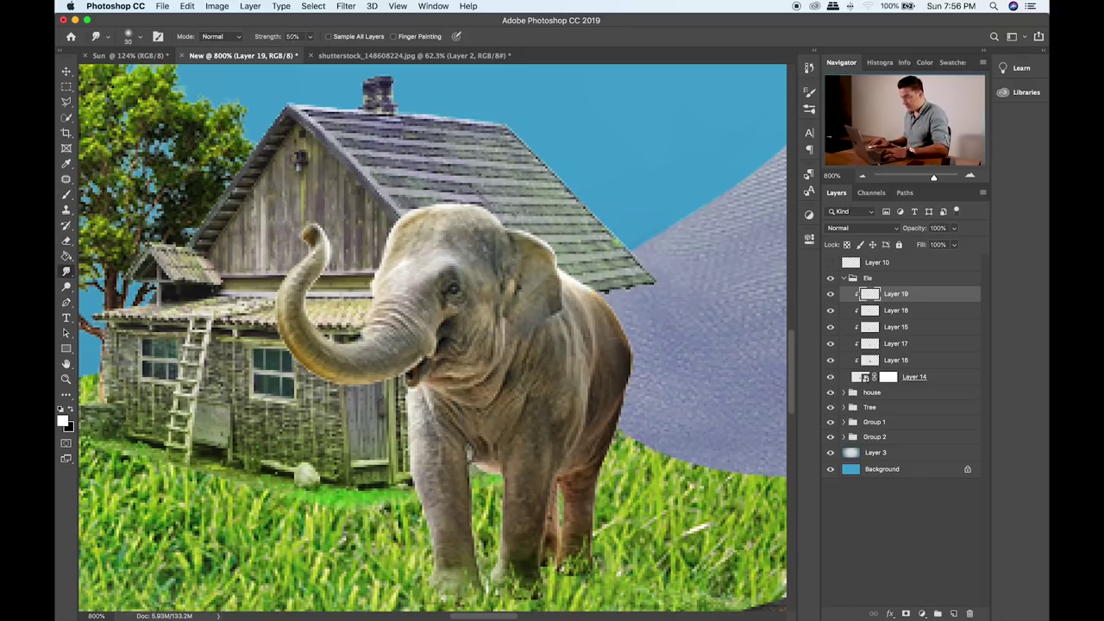
- Distort the elephant on Layer 14 by its corners to about 103.4% width and 109.1% height so its feet follow the sloping grass
scroll(606, 314, down, 4)
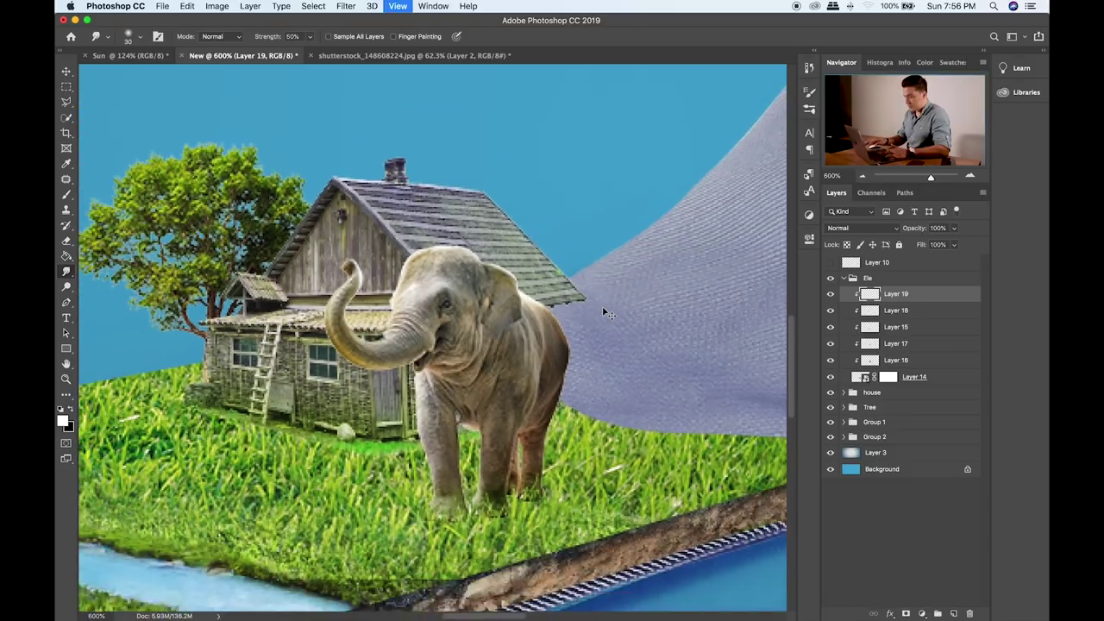
scroll(606, 314, down, 1)
scroll(529, 368, down, 3)
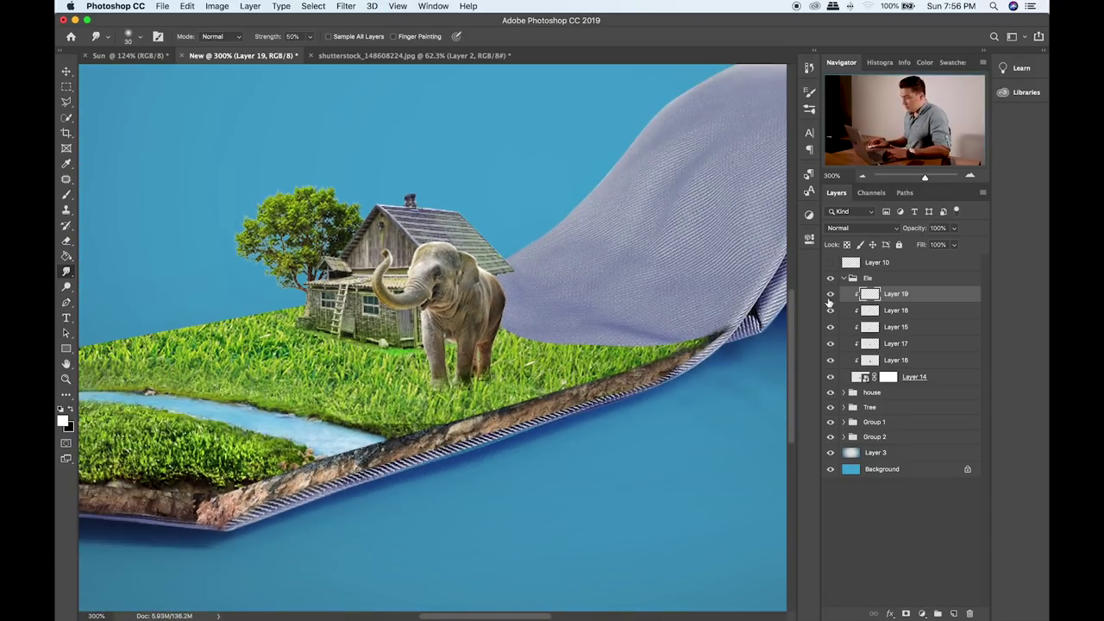
click(915, 378)
key(super+t)
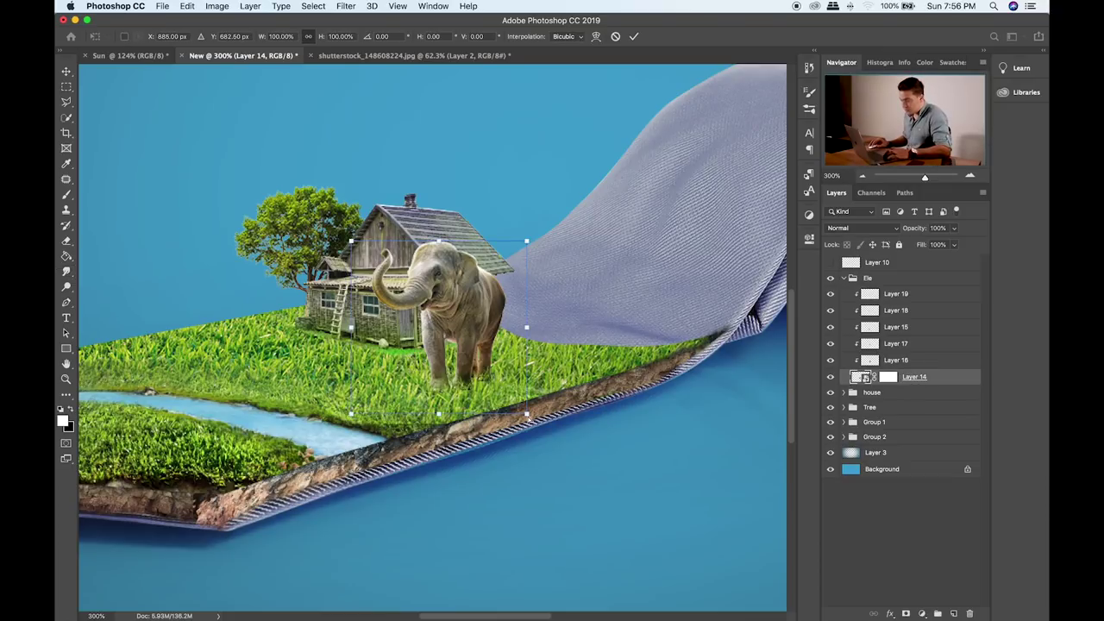
drag(526, 414, 528, 421)
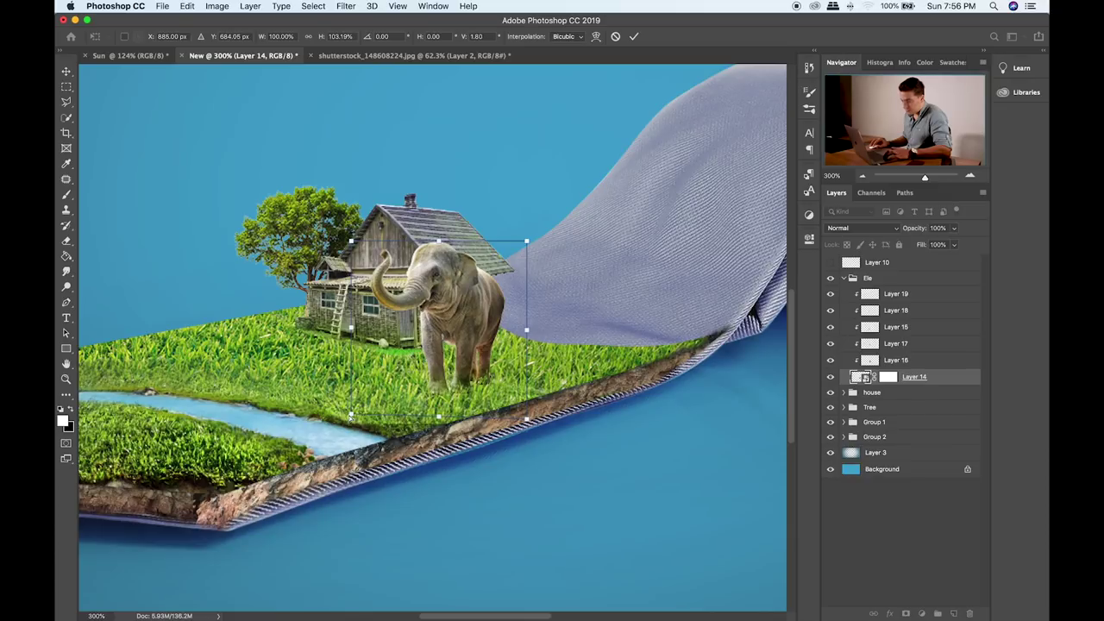
drag(350, 414, 351, 401)
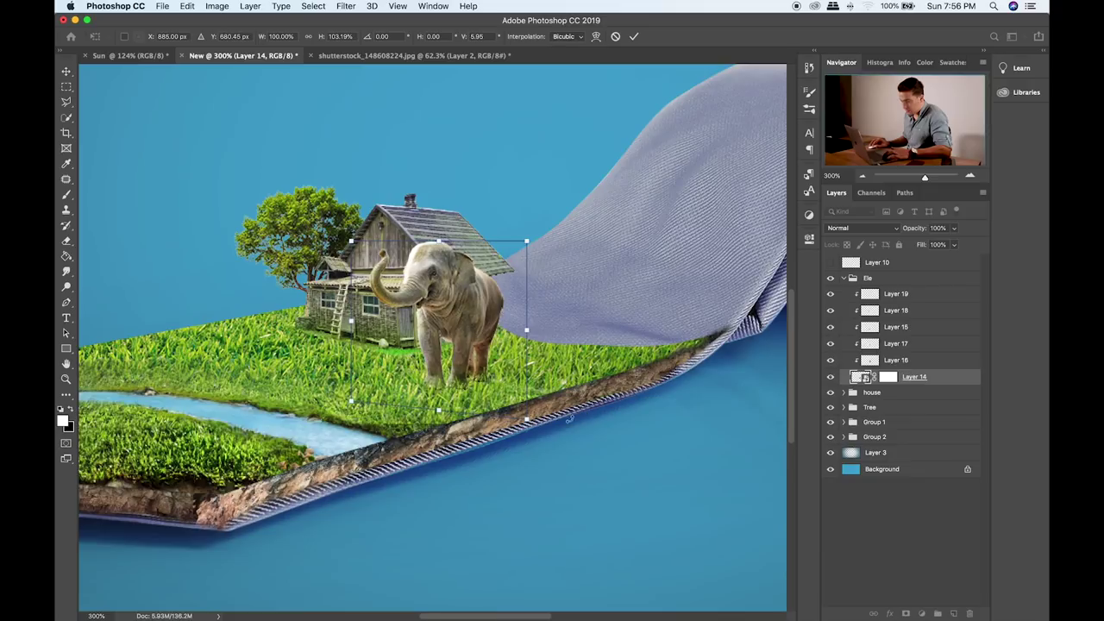
drag(528, 422, 526, 429)
drag(526, 242, 533, 241)
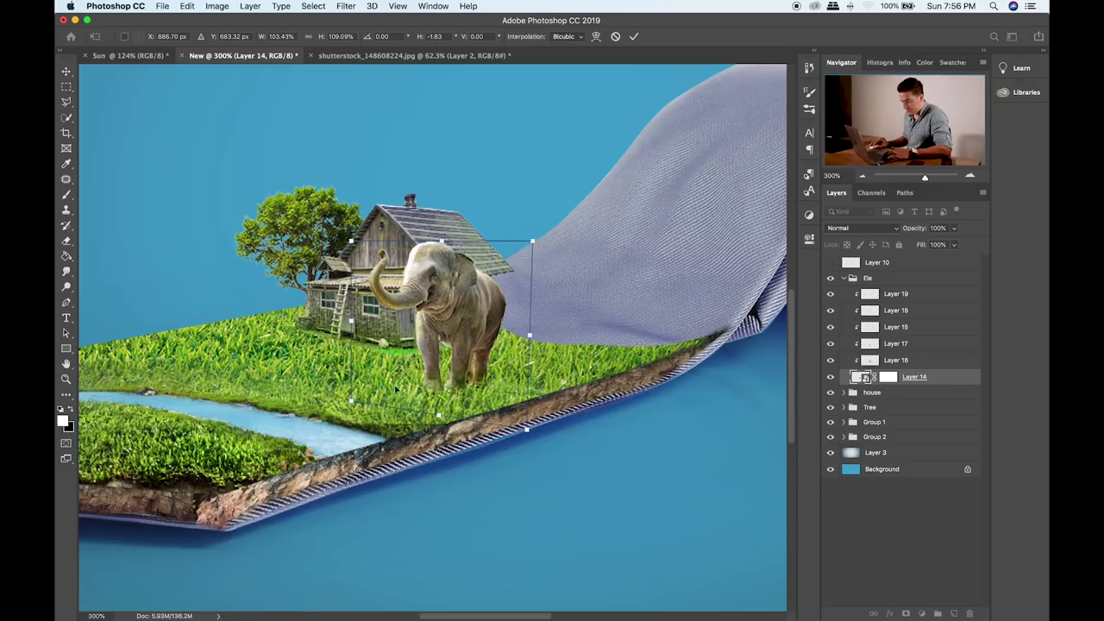
drag(353, 403, 364, 398)
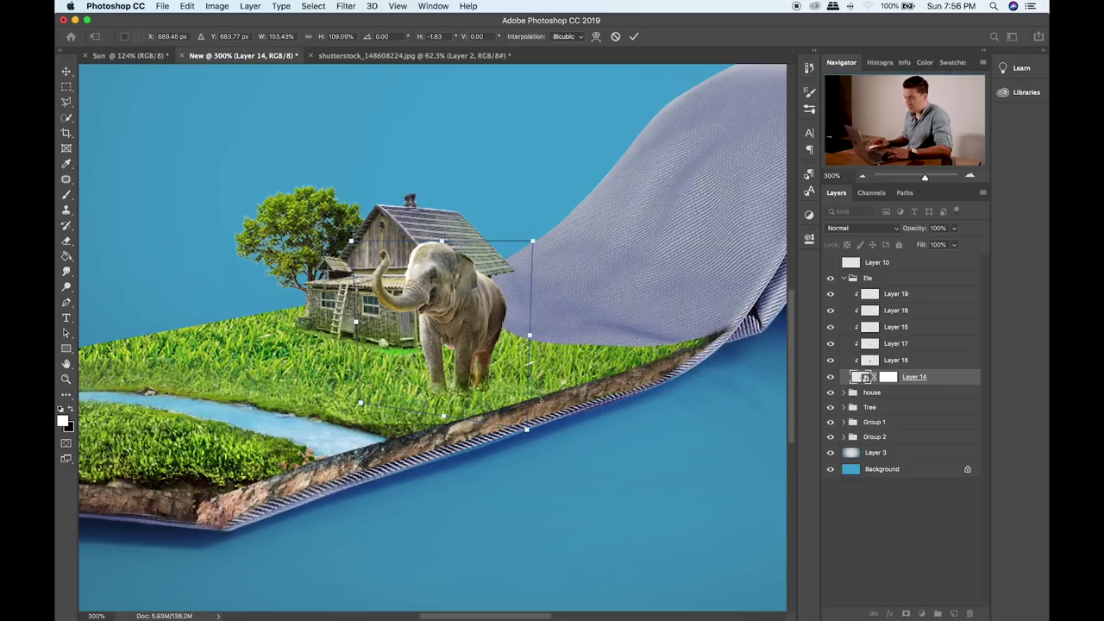
key(Return)
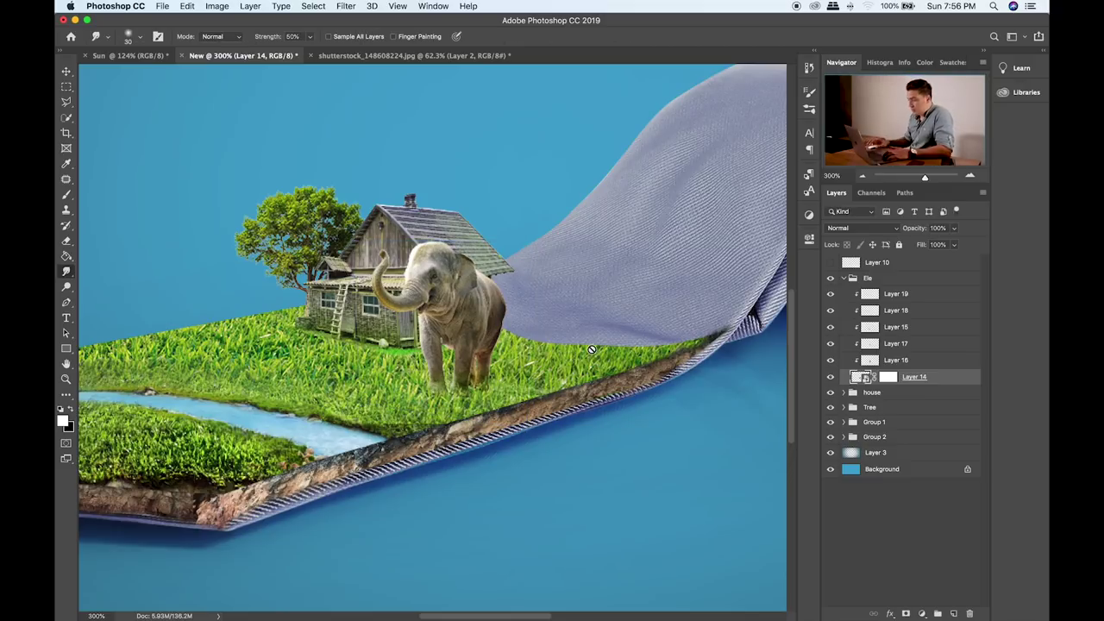
- Duplicate Layer 14 directly beneath the elephant and apply a black Color Overlay to the copy
scroll(505, 335, down, 2)
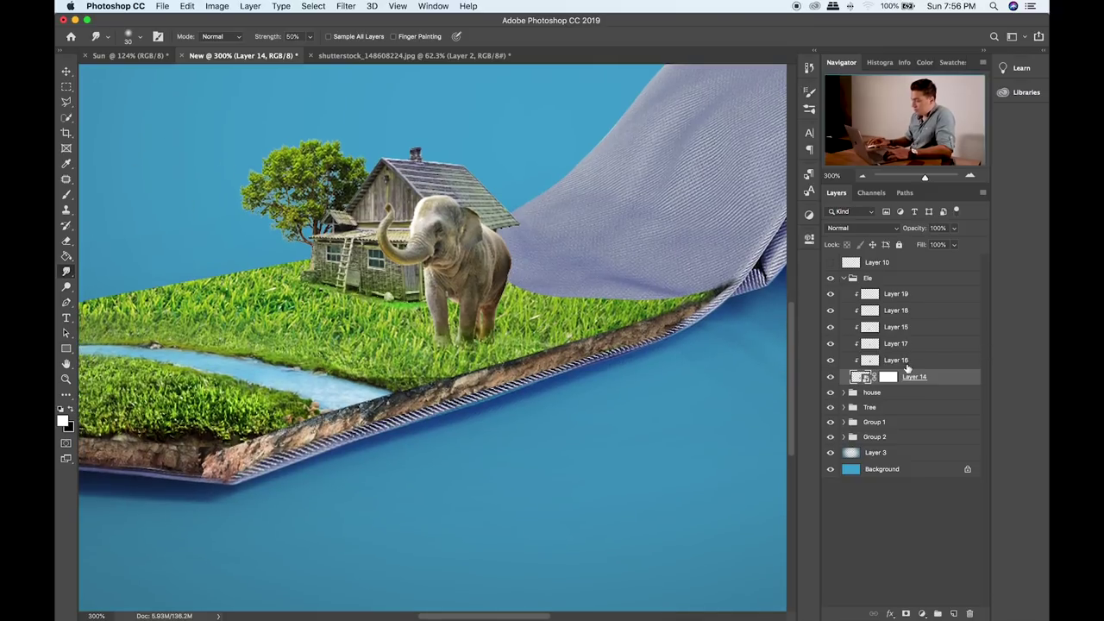
drag(906, 369, 938, 390)
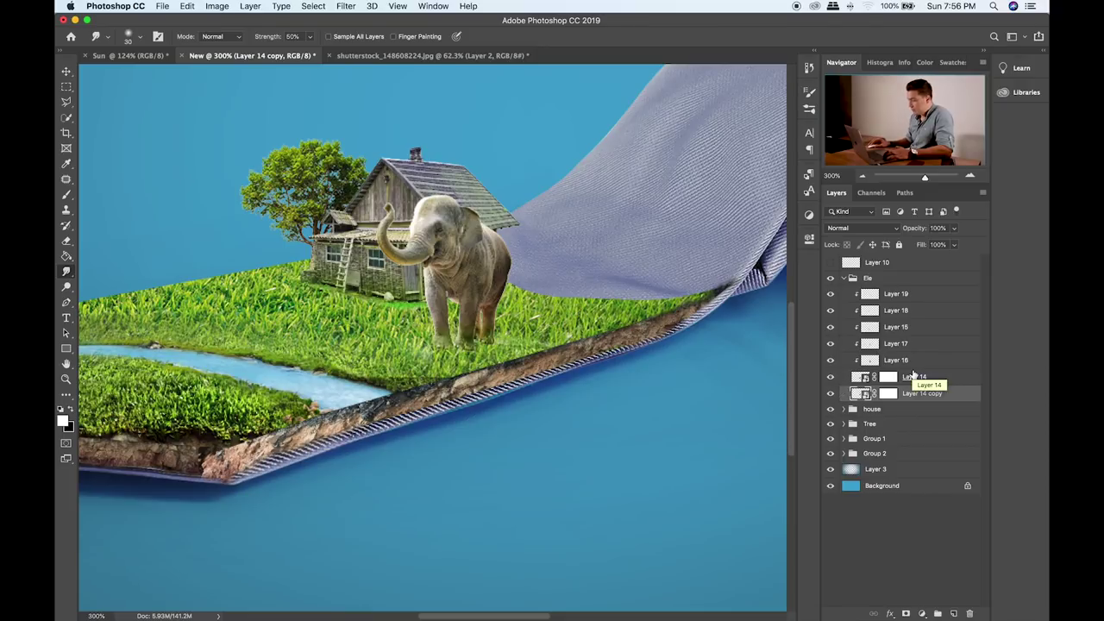
double_click(953, 394)
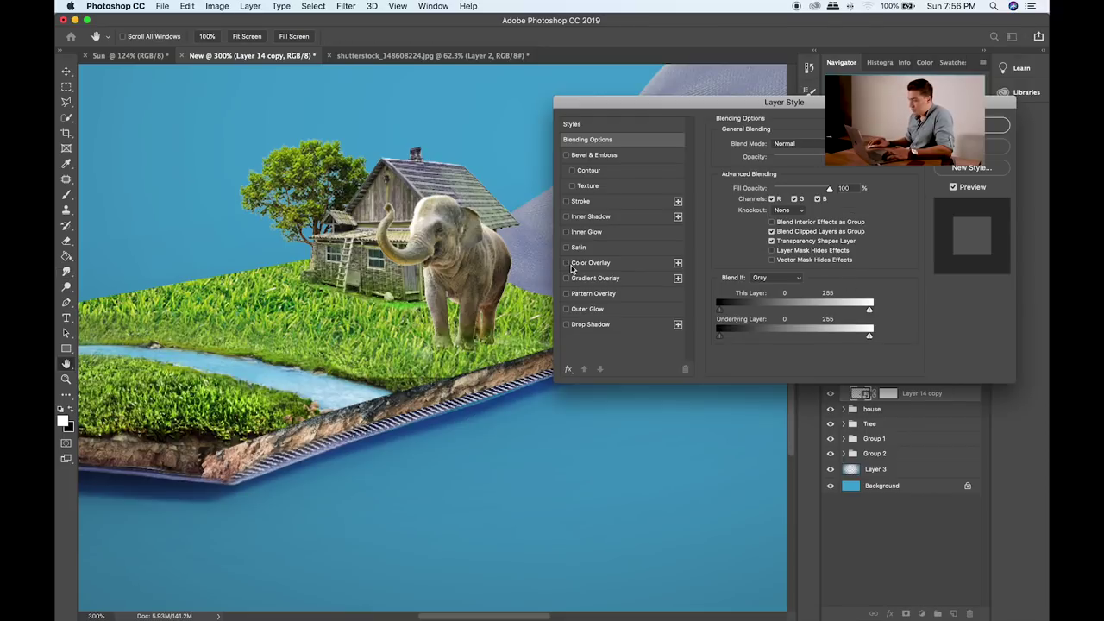
click(567, 263)
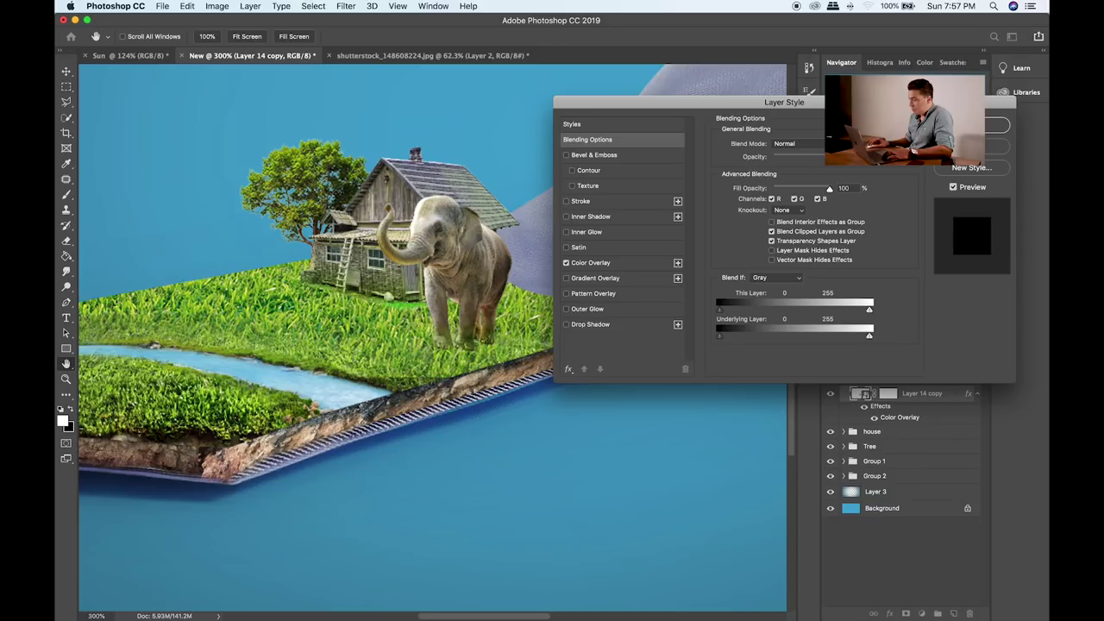
click(626, 265)
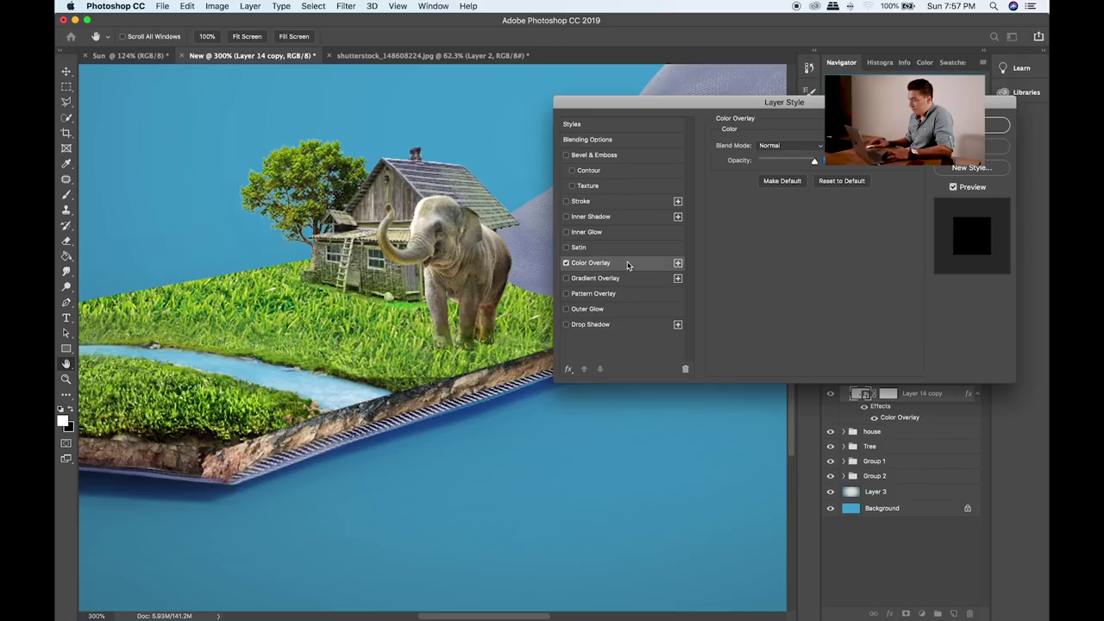
click(991, 126)
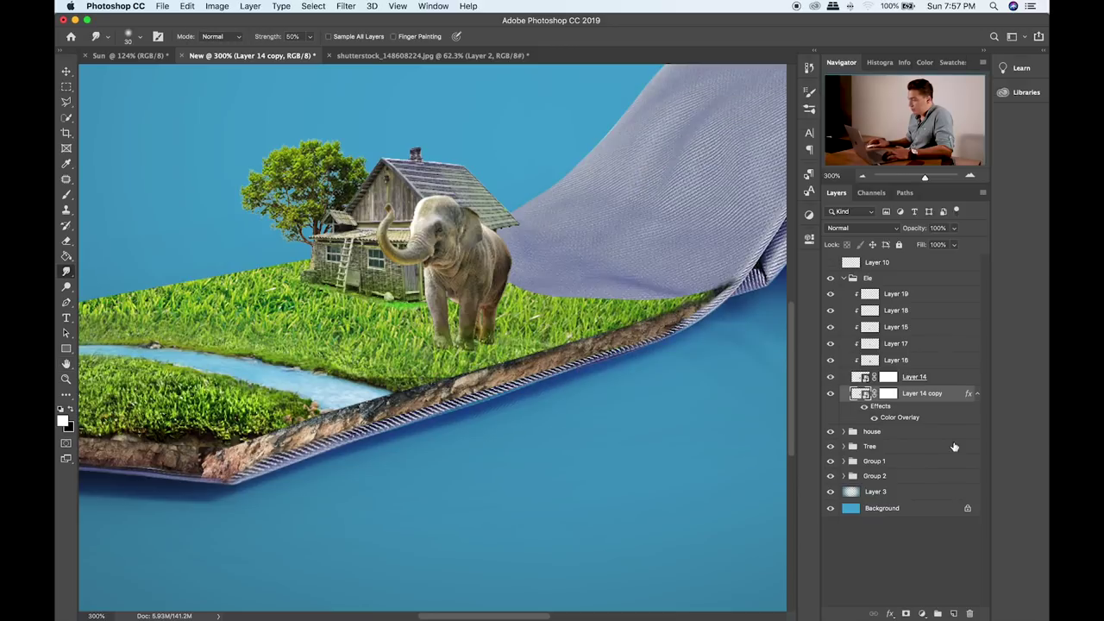
- Convert Layer 14 copy to a Smart Object, flip it vertically below the elephant and skew it sideways like a cast shadow
right_click(957, 396)
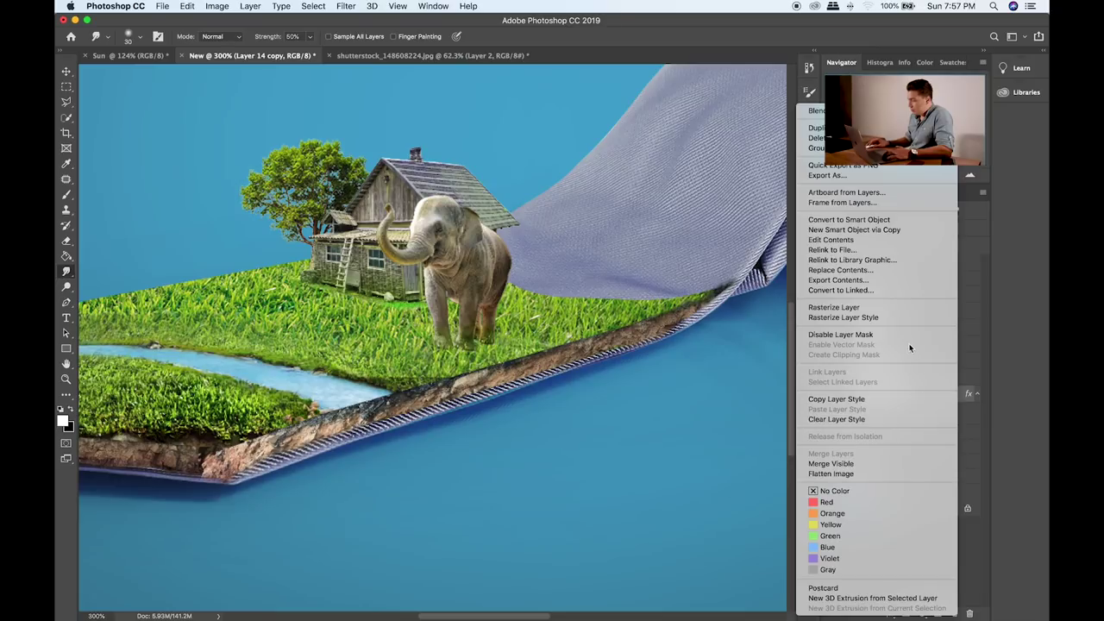
click(897, 219)
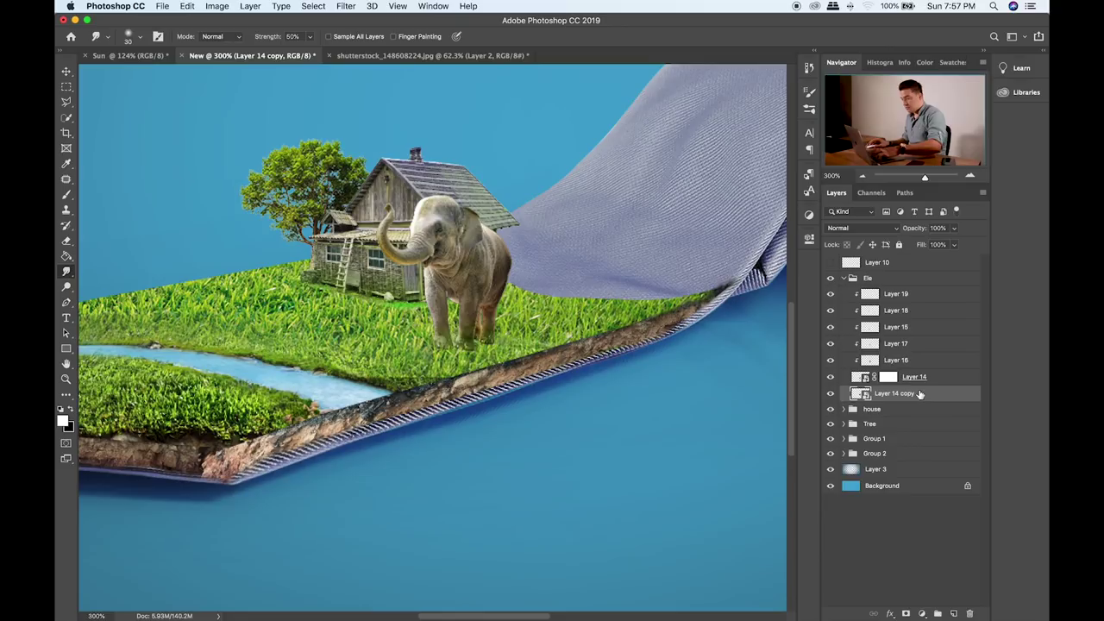
key(super+t)
drag(445, 194, 448, 544)
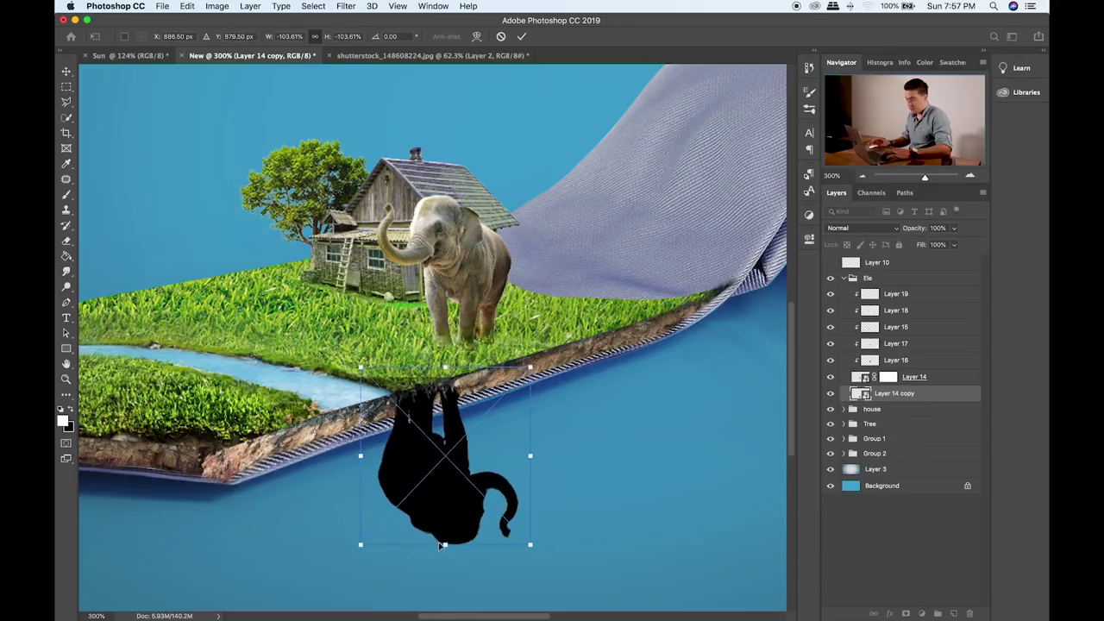
key(super+z)
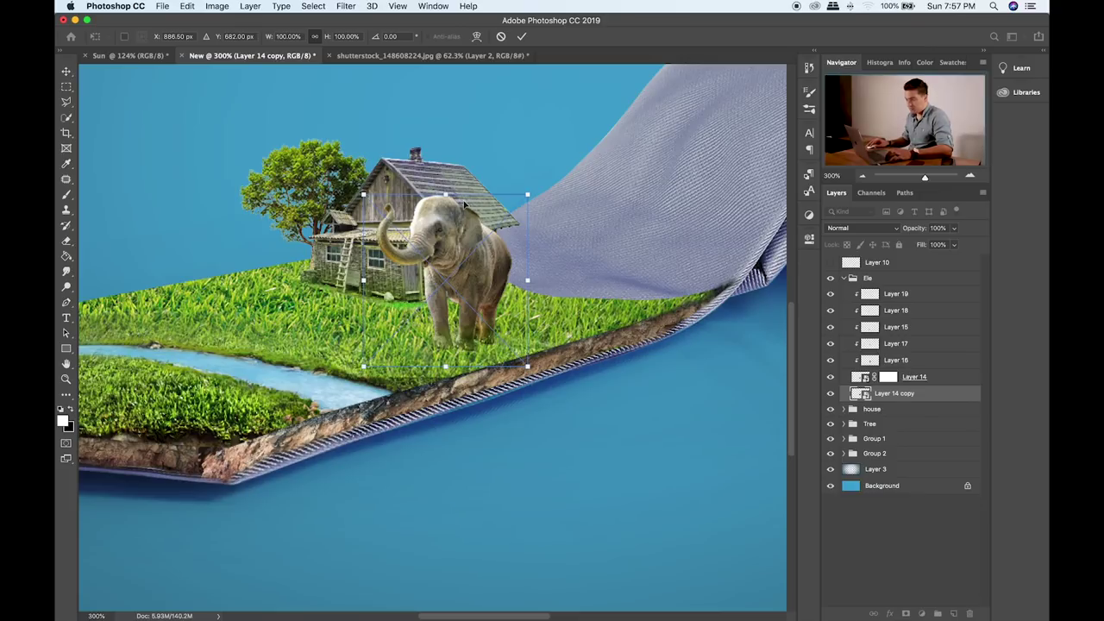
drag(445, 195, 440, 365)
drag(465, 257, 470, 376)
drag(446, 491, 556, 457)
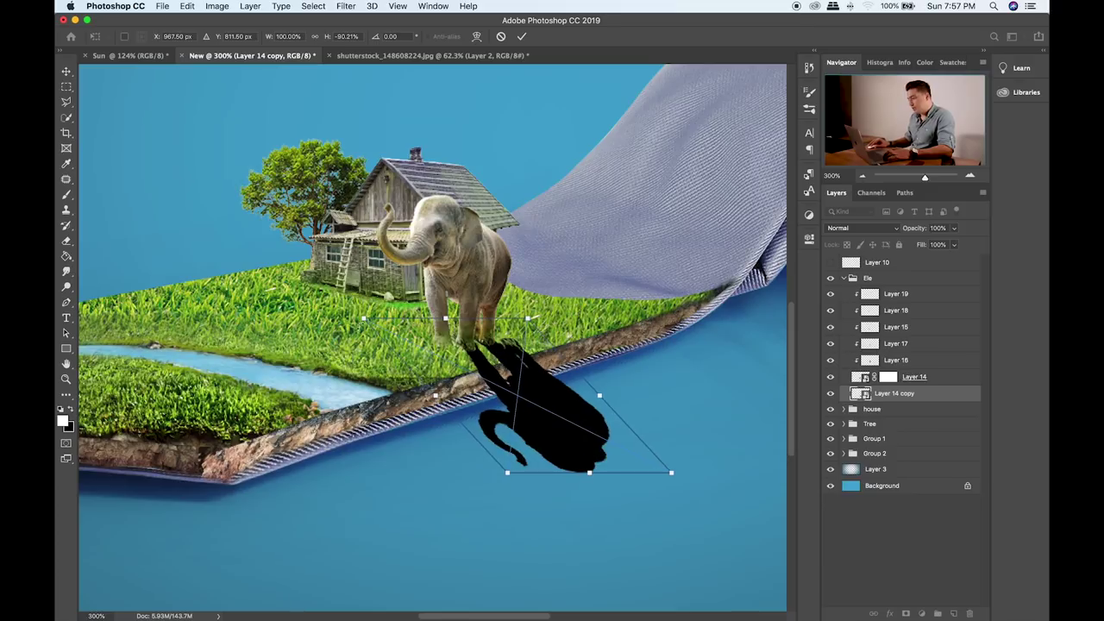
- Move the flipped black silhouette up to the elephant's feet, distort its corners to match the leg positions, and apply the transform
drag(475, 366, 494, 380)
drag(507, 321, 505, 311)
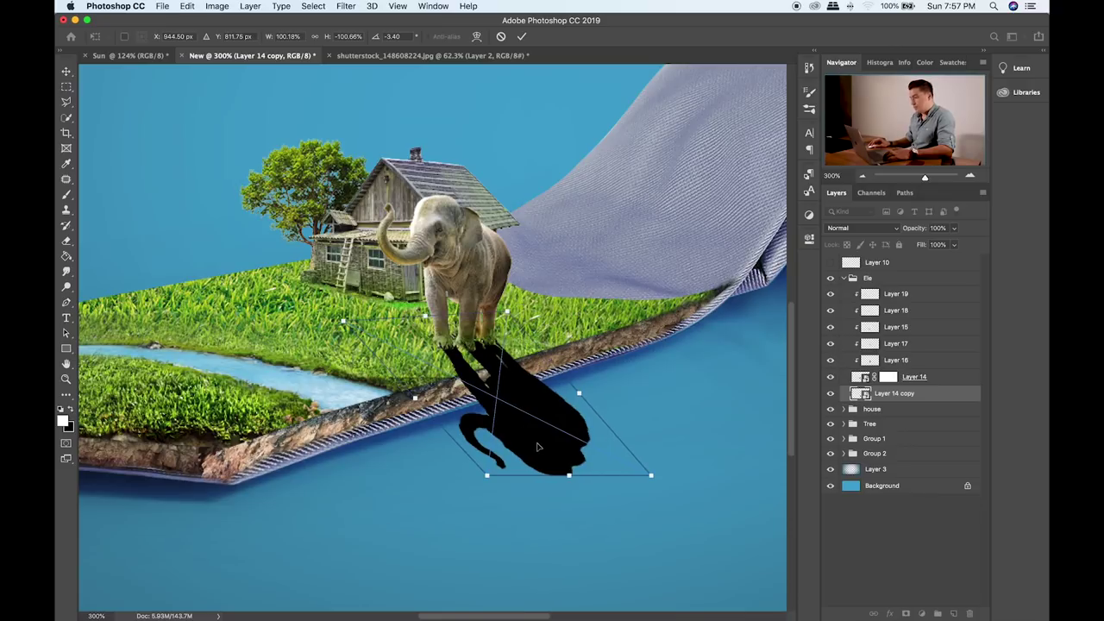
drag(486, 474, 486, 484)
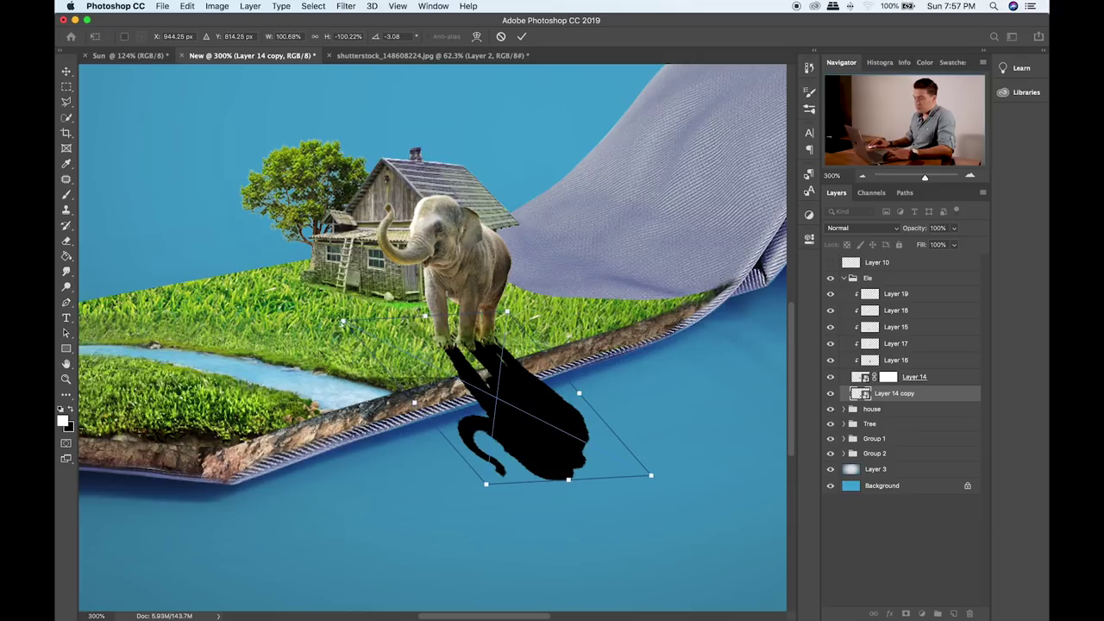
key(Return)
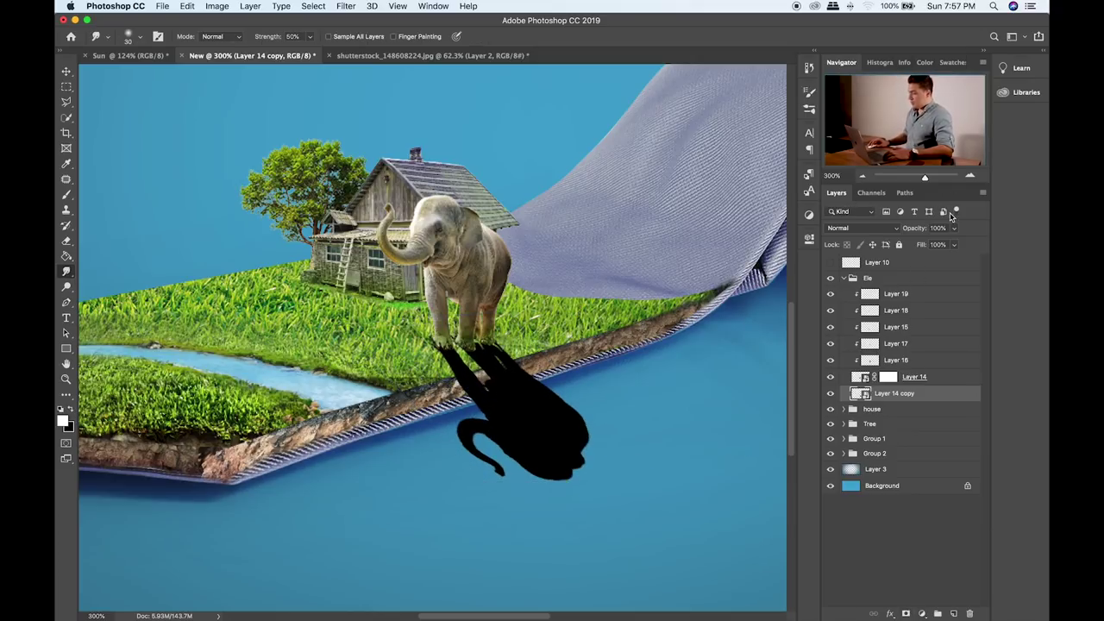
- Add a layer mask to the shadow and paint black to hide the parts falling on the cliff edge and blue background
click(905, 613)
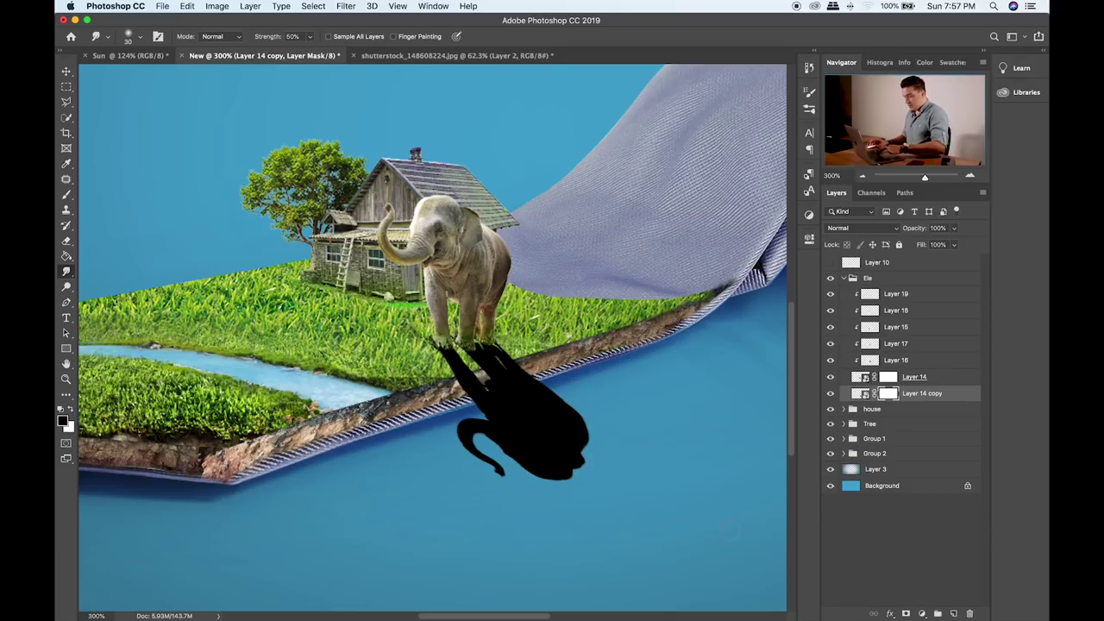
key(b)
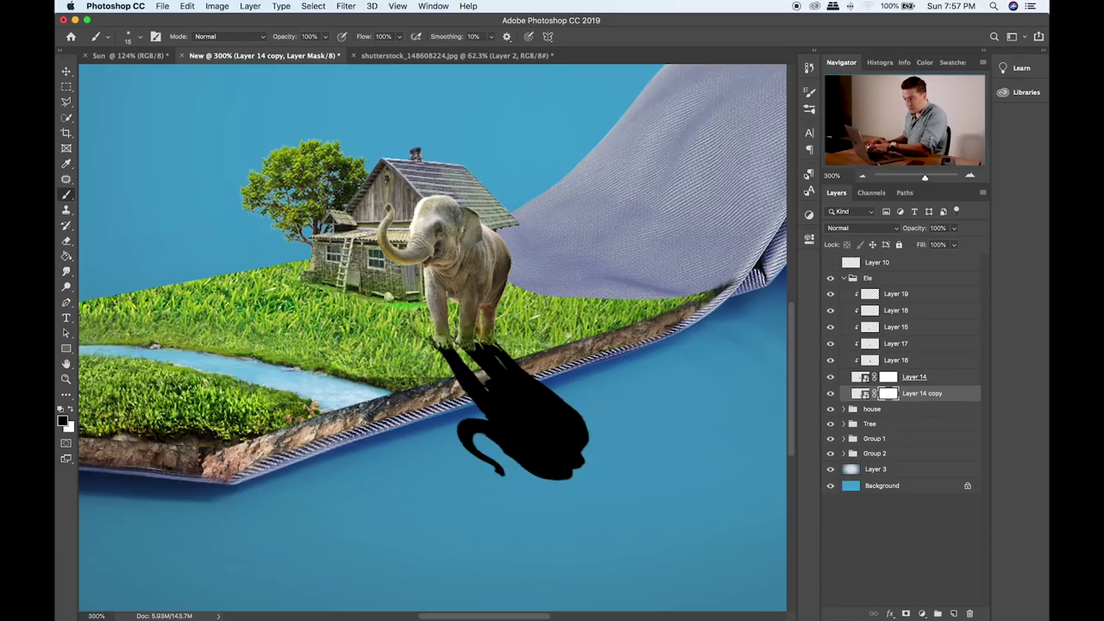
mouse_move(470, 449)
mouse_down()
mouse_move(543, 436)
mouse_move(552, 456)
mouse_move(579, 448)
mouse_move(483, 444)
mouse_move(543, 393)
mouse_up()
key(bracketleft)
key(bracketleft)
key(bracketleft)
- Set the elephant shadow layer's blend mode to Overlay
click(861, 393)
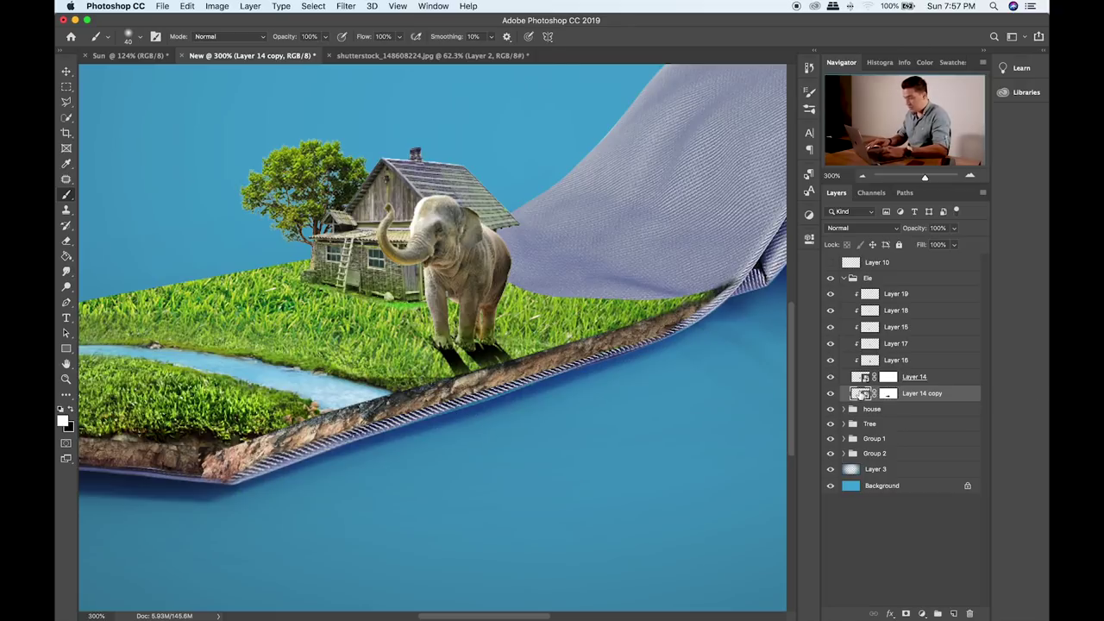
key(v)
key(alt+shift+a)
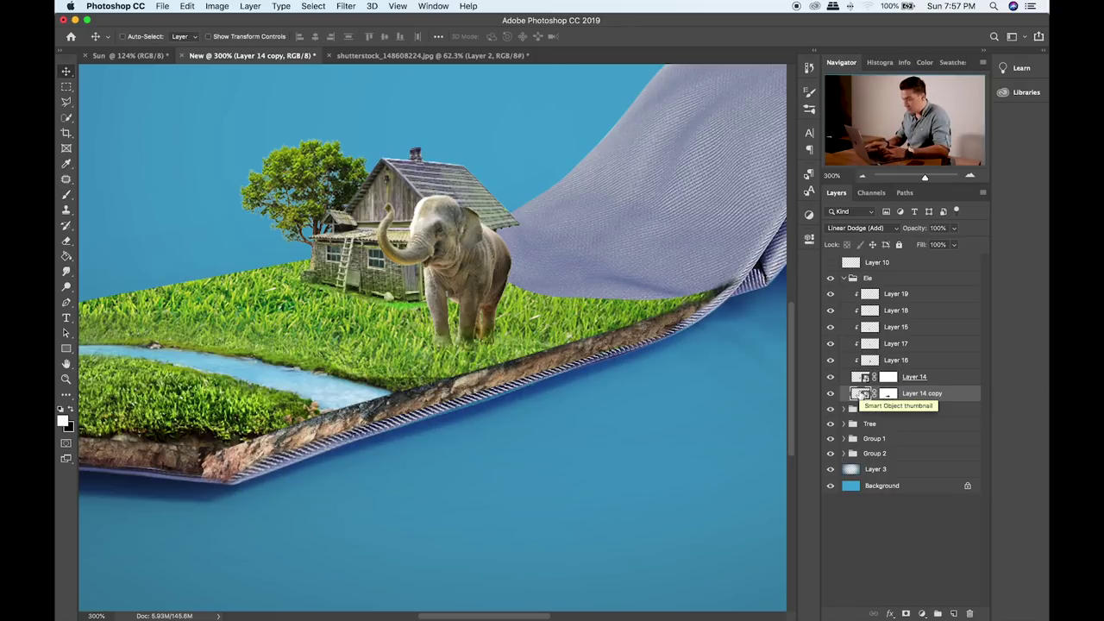
key(alt+shift+o)
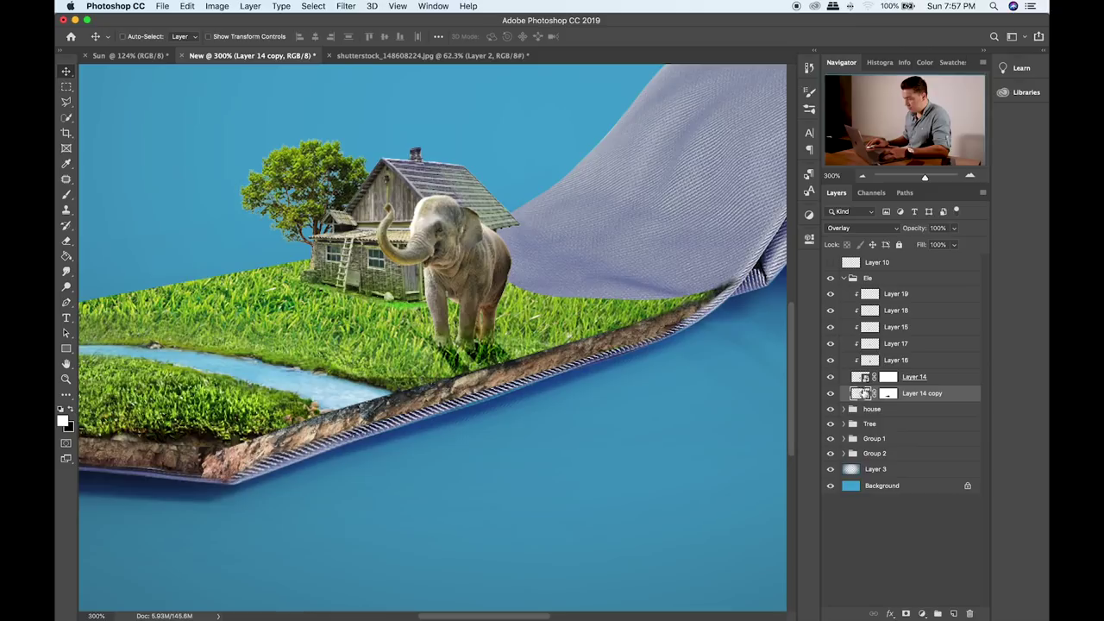
- Paint a soft black dab on a new layer above Layer 14 copy and transform it into a flat contact shadow under the elephant's foot
click(887, 393)
key(b)
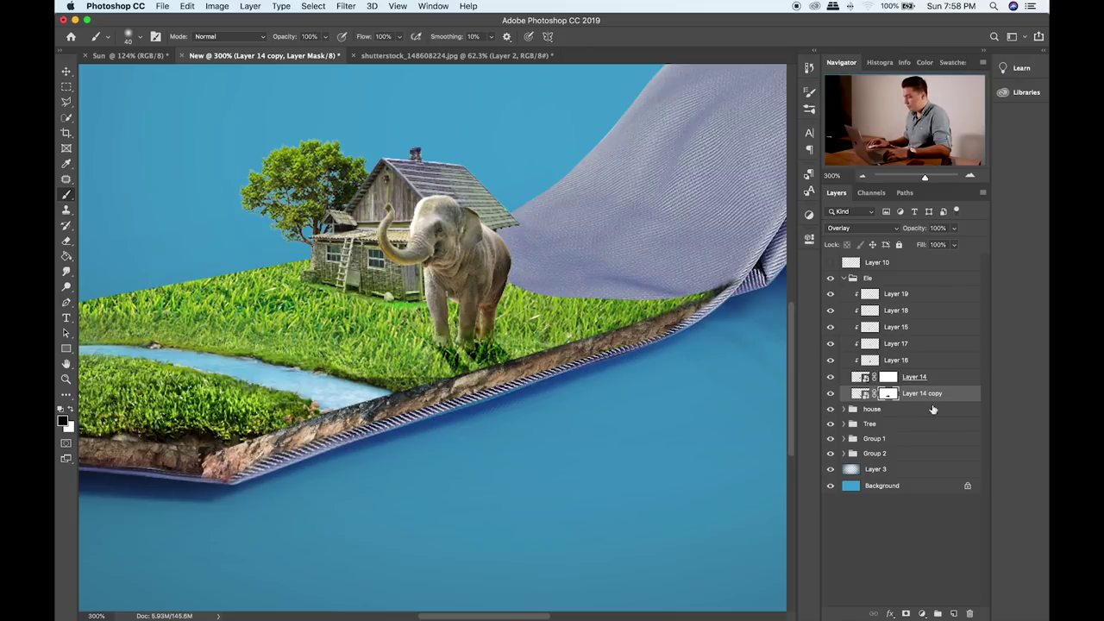
click(952, 613)
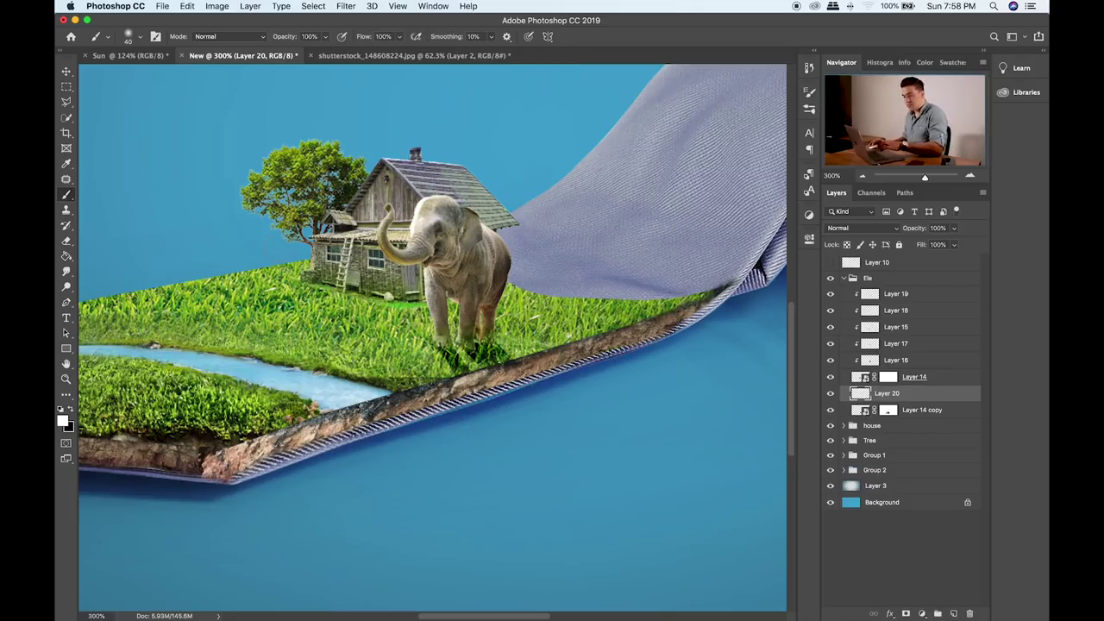
key(x)
key(bracketright)
key(bracketright)
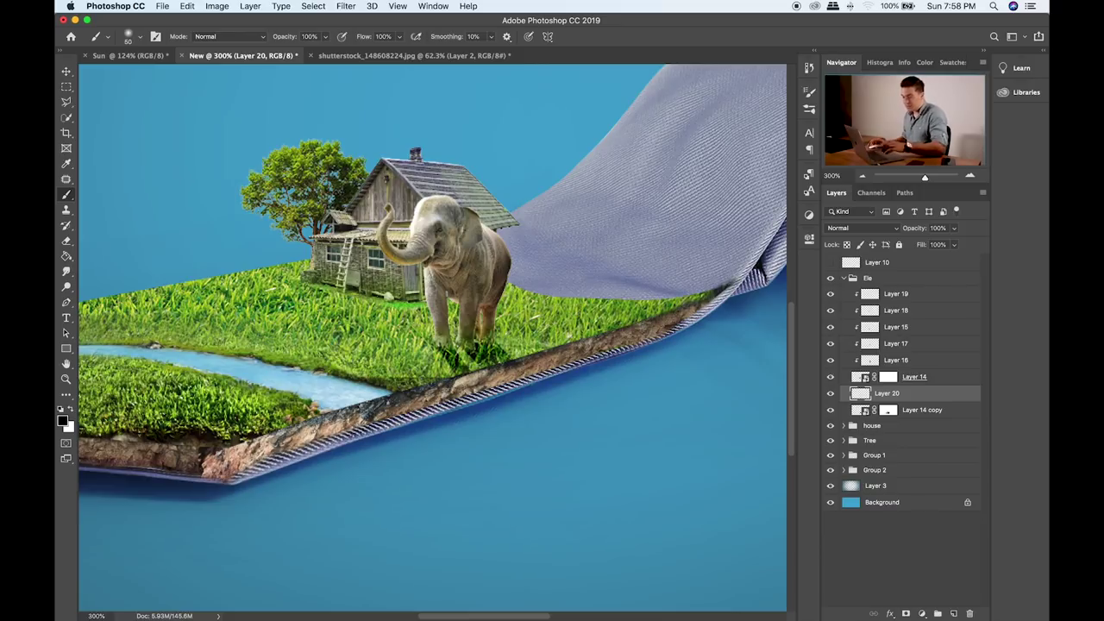
click(378, 322)
key(super+t)
mouse_move(377, 288)
mouse_down()
mouse_move(377, 345)
mouse_move(498, 336)
mouse_up()
key(Return)
- Duplicate the foot shadow layer three times for the other feet and combine all four layers into one Smart Object
key(super+j)
shift+click(940, 444)
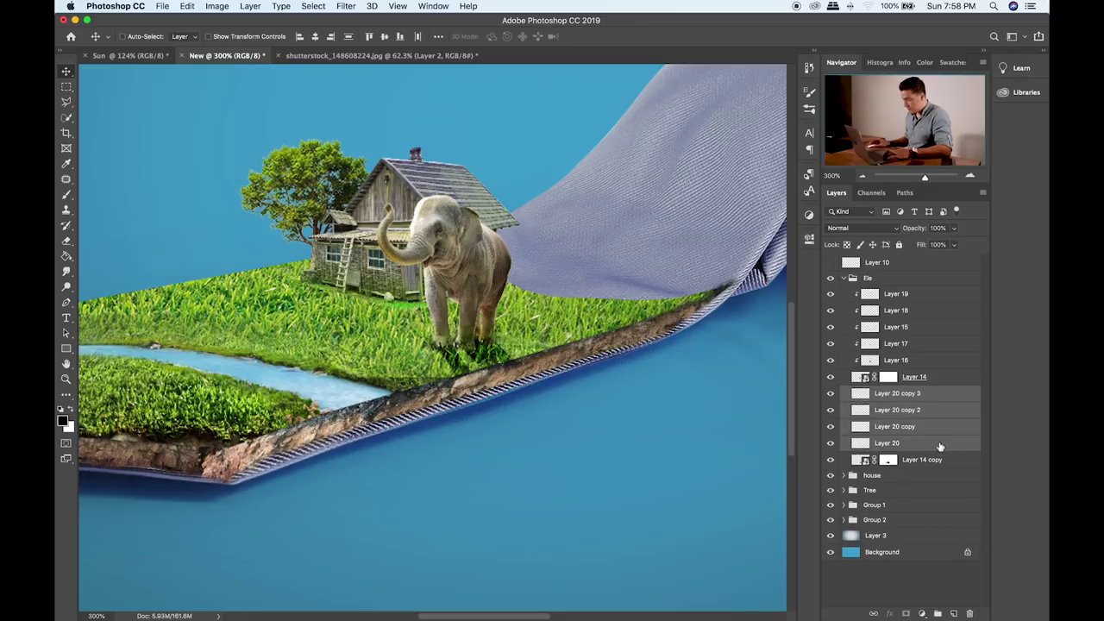
right_click(940, 444)
click(846, 263)
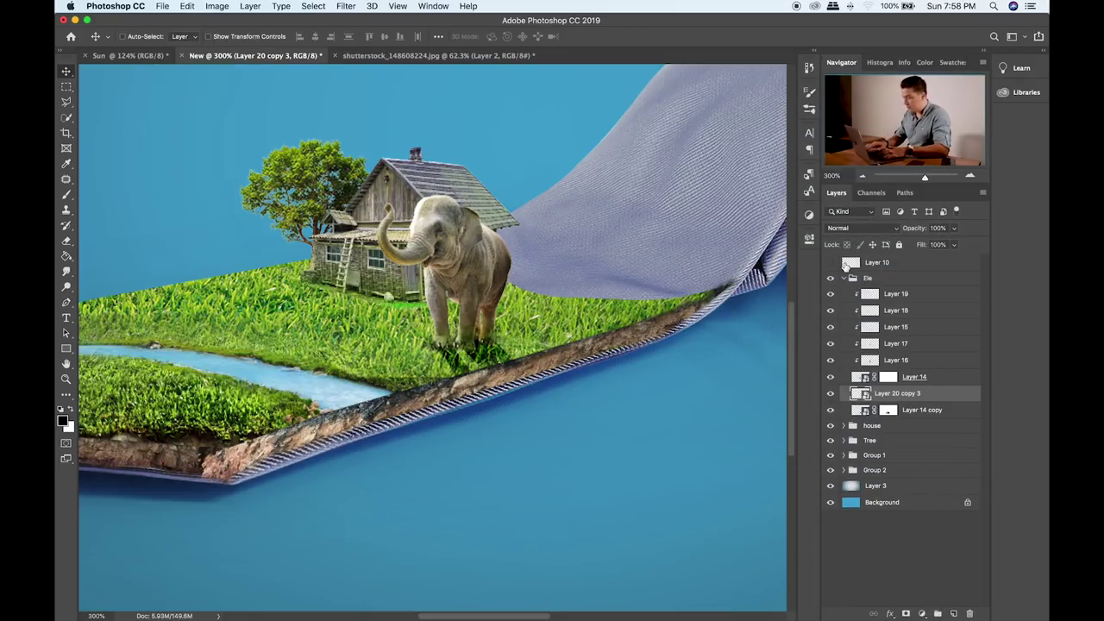
- Set the blend mode of the combined foot shadow Smart Object to Overlay
key(shift+plus)
key(shift+plus)
key(shift+plus)
key(shift+plus)
key(shift+plus)
key(shift+plus)
key(shift+plus)
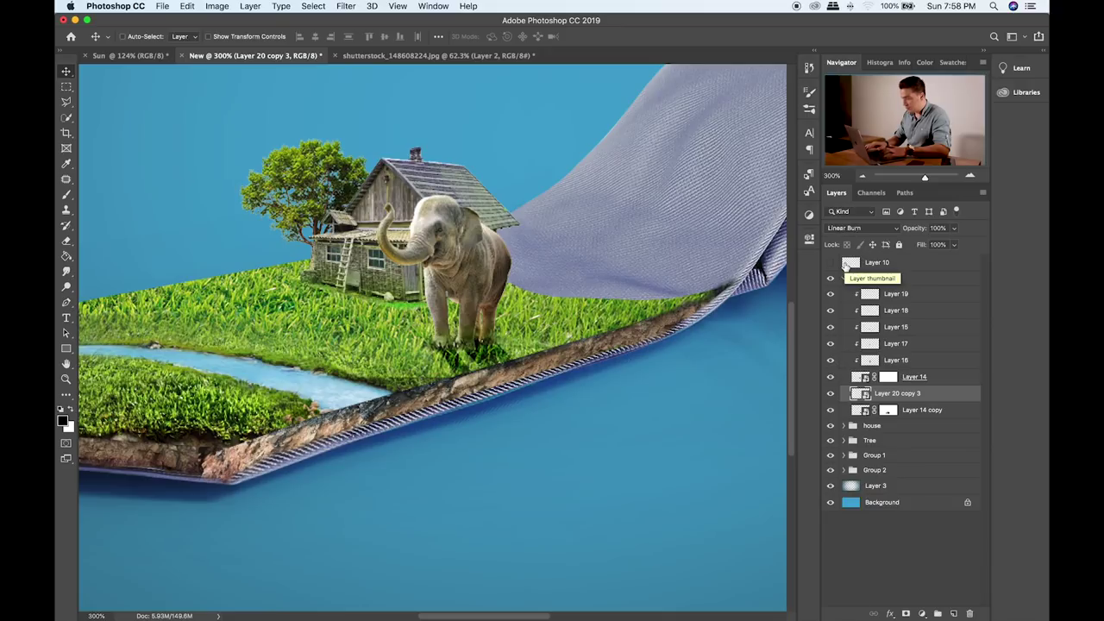
key(shift+plus)
key(shift+plus)
key(shift+plus)
key(shift+plus)
key(shift+plus)
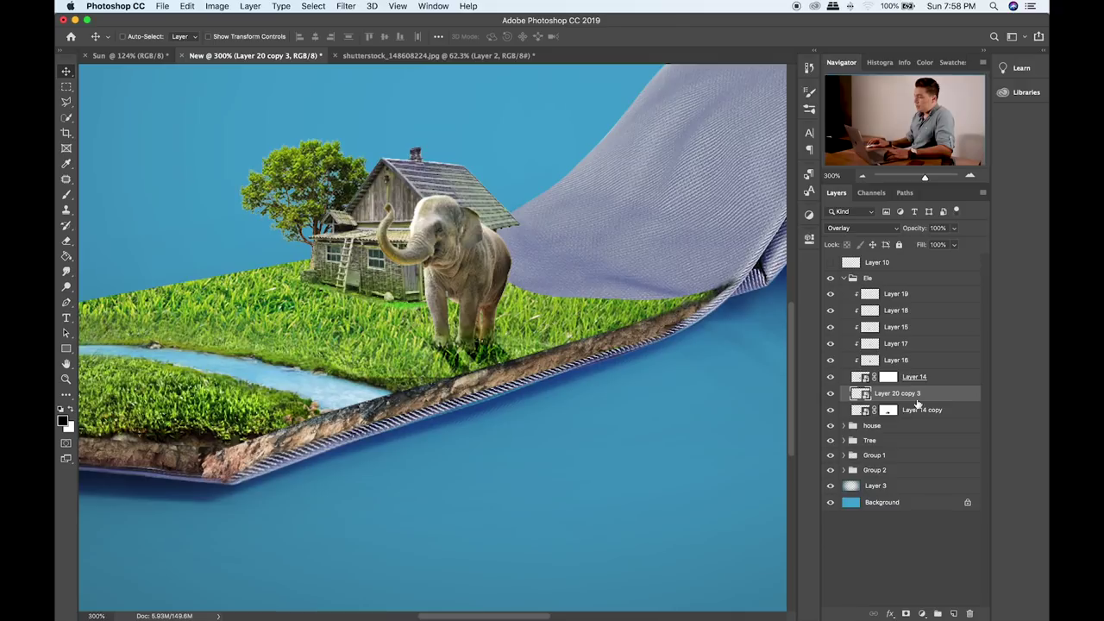
- Create a new layer clipped to Layer 14 and paint soft black shading on the elephant's lower legs
click(942, 381)
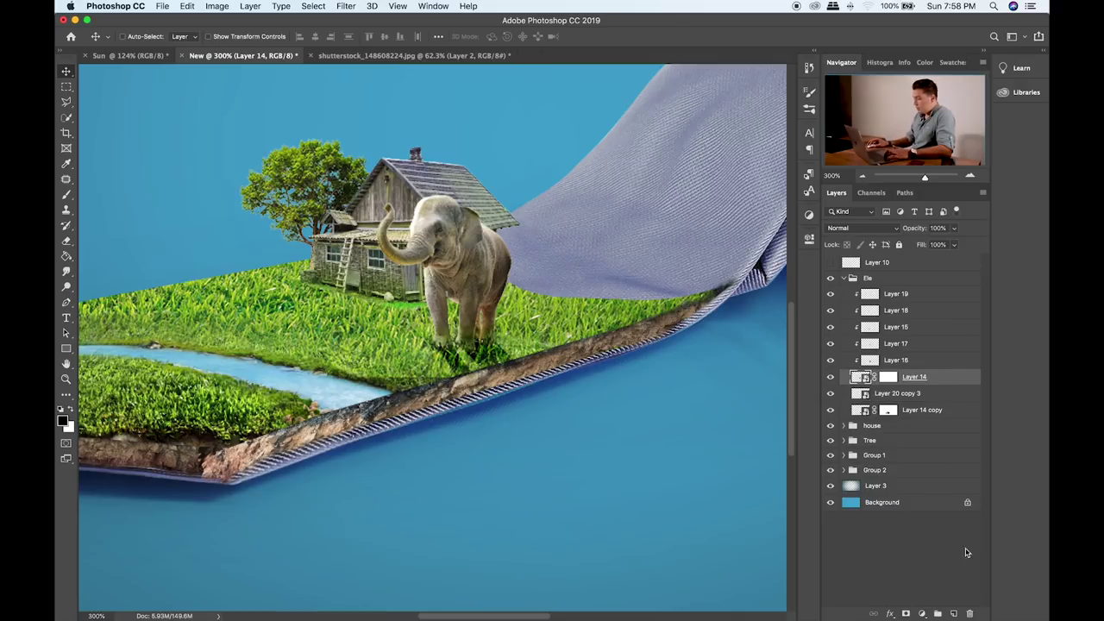
click(953, 613)
key(b)
key(bracketright)
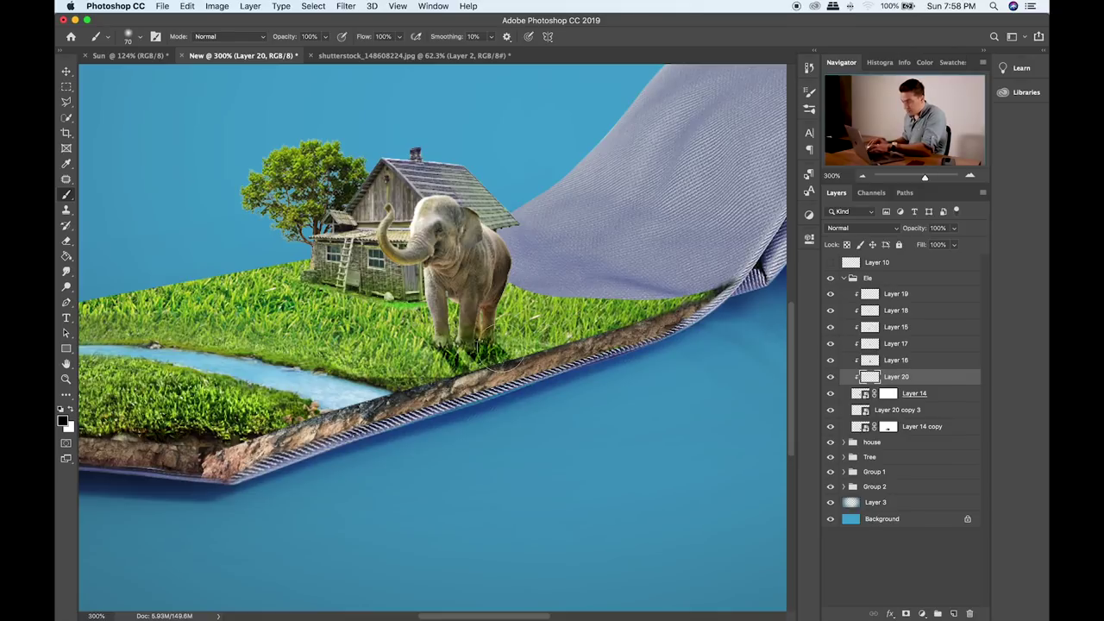
key(bracketright)
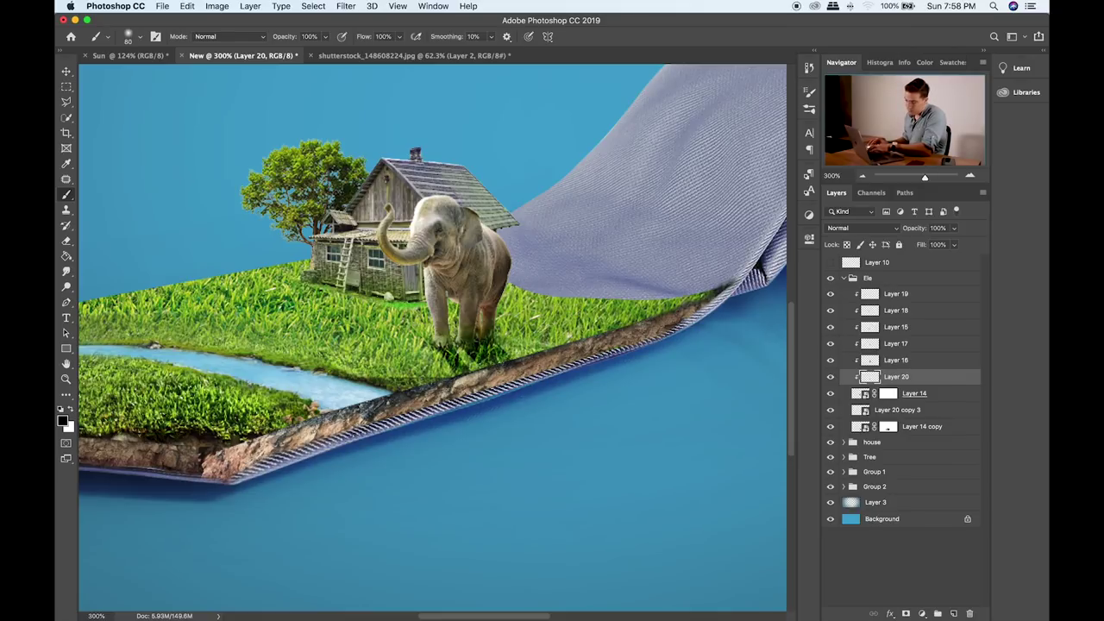
key(bracketleft)
key(bracketleft)
key(bracketleft)
key(bracketleft)
key(bracketleft)
key(bracketleft)
mouse_move(463, 362)
mouse_down()
mouse_move(444, 322)
mouse_move(452, 337)
mouse_up()
click(501, 342)
- Smudge the black leg shading at 50% strength to blend it softly up the elephant's legs
click(67, 271)
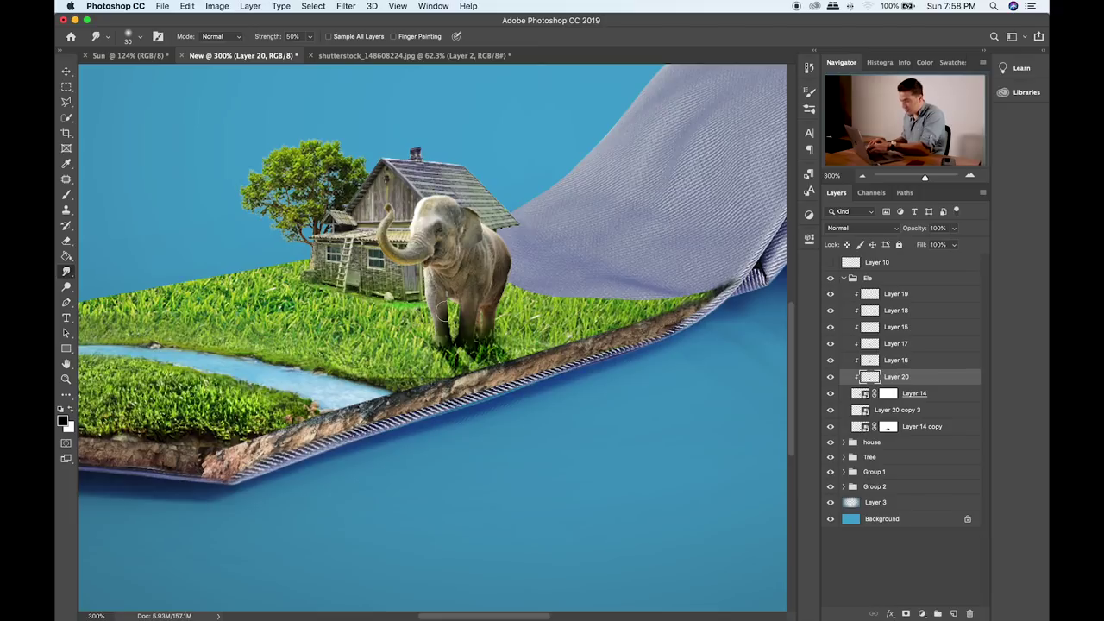
key(bracketright)
key(bracketright)
key(bracketright)
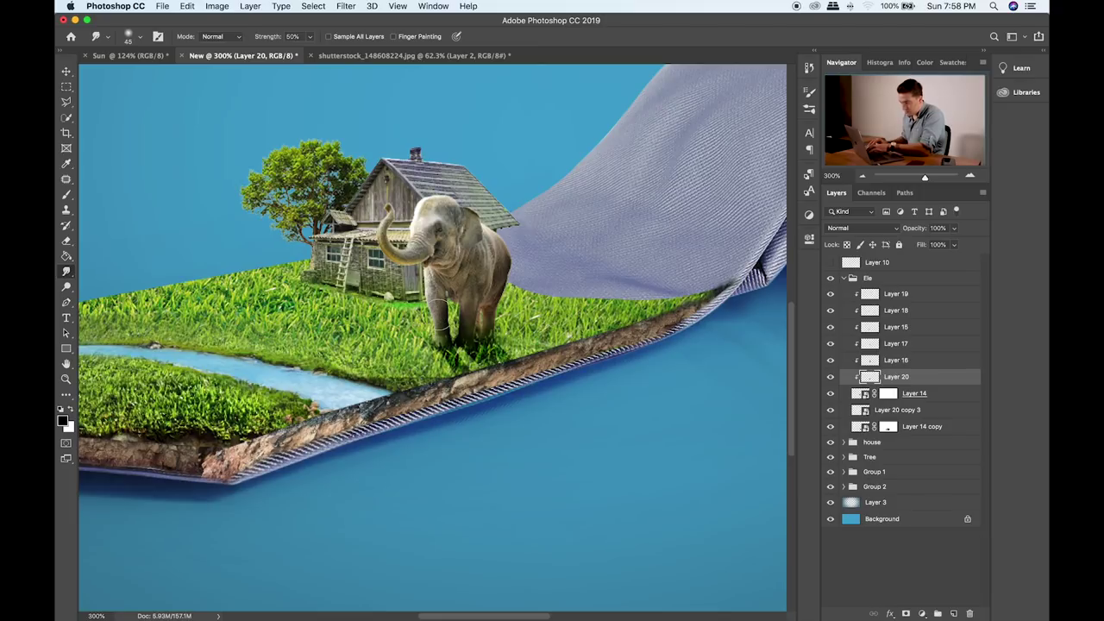
key(bracketleft)
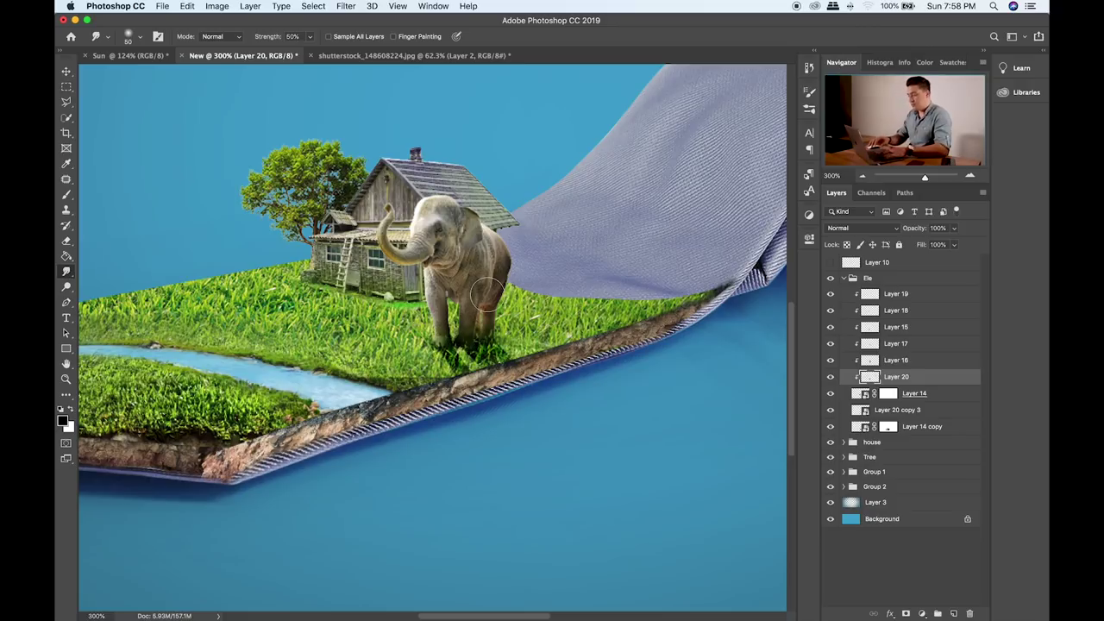
- Set the clipped leg shading layer's blend mode to Overlay
key(v)
key(shift+plus)
key(shift+plus)
key(shift+plus)
key(shift+plus)
key(shift+plus)
key(shift+plus)
key(shift+plus)
key(shift+plus)
key(shift+plus)
key(shift+plus)
key(shift+plus)
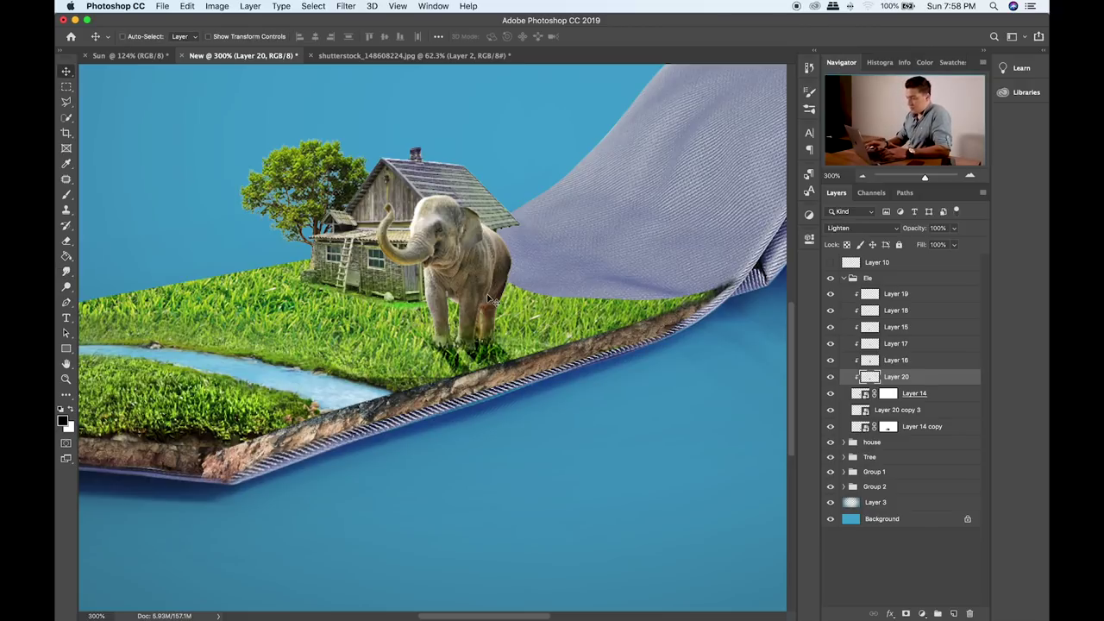
key(shift+plus)
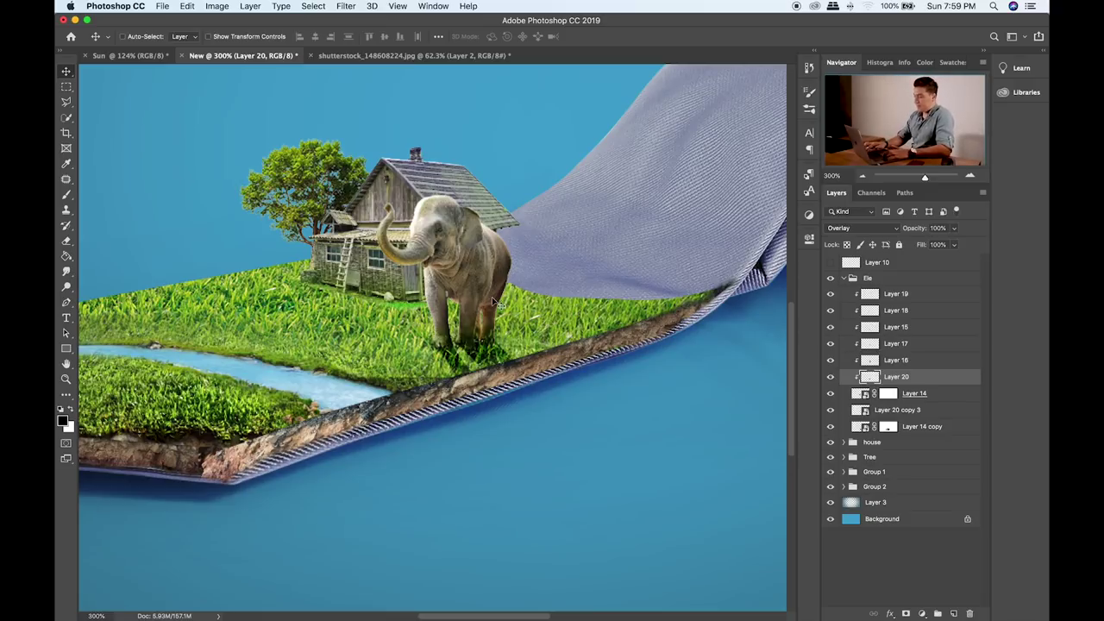
- Apply a Gaussian Blur with a 2.3-pixel radius to the elephant's cast shadow on Layer 14 copy
key(super+minus)
key(super+0)
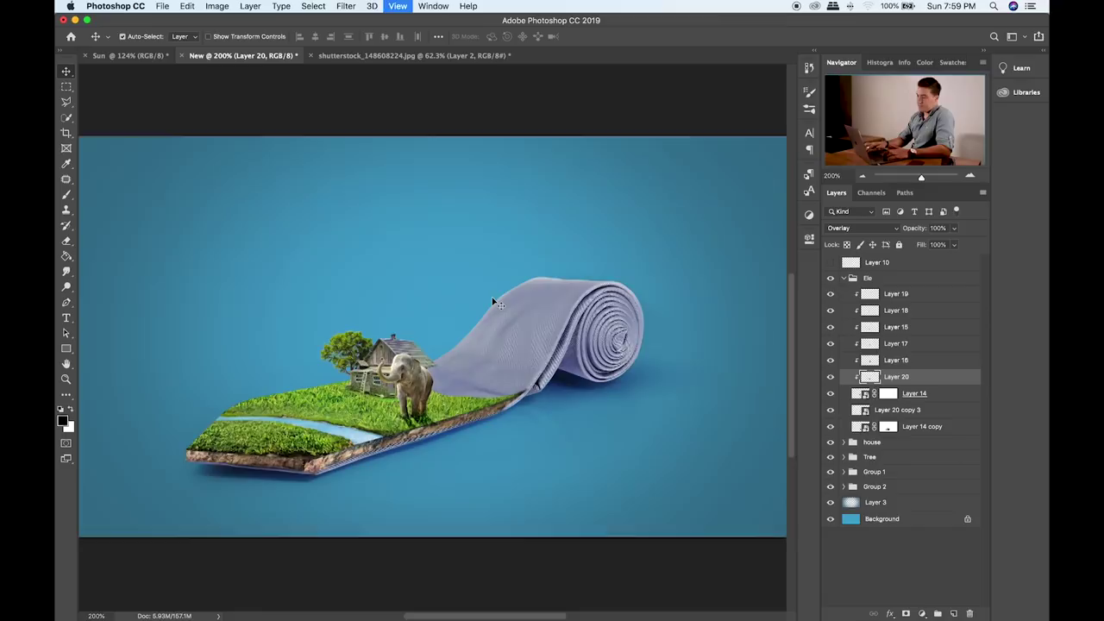
key(super+plus)
key(super+plus)
key(super+plus)
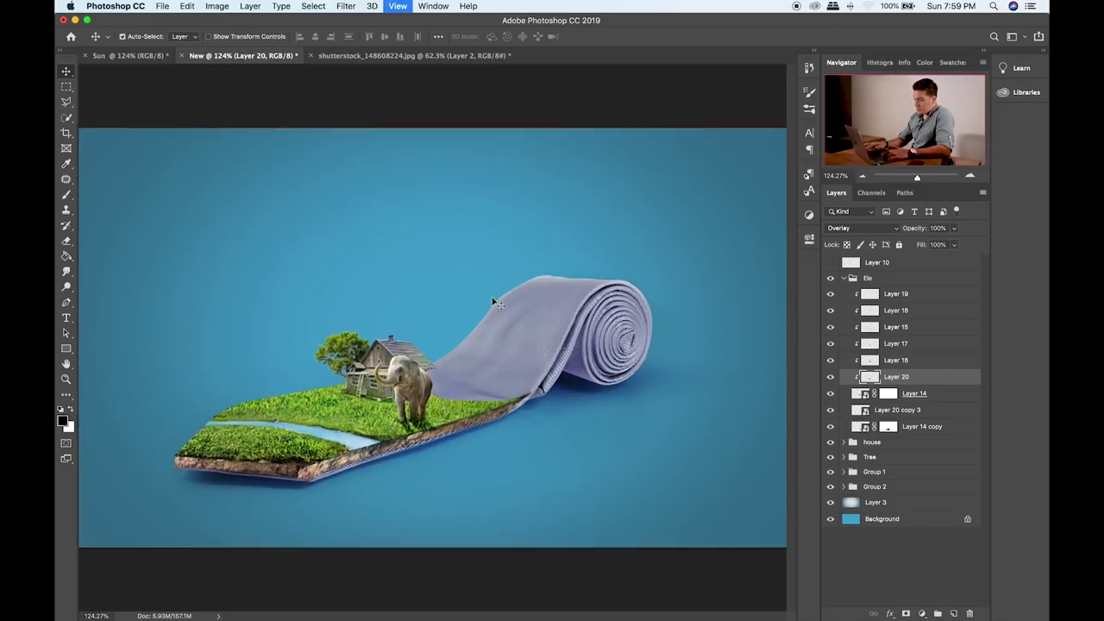
drag(495, 379, 504, 206)
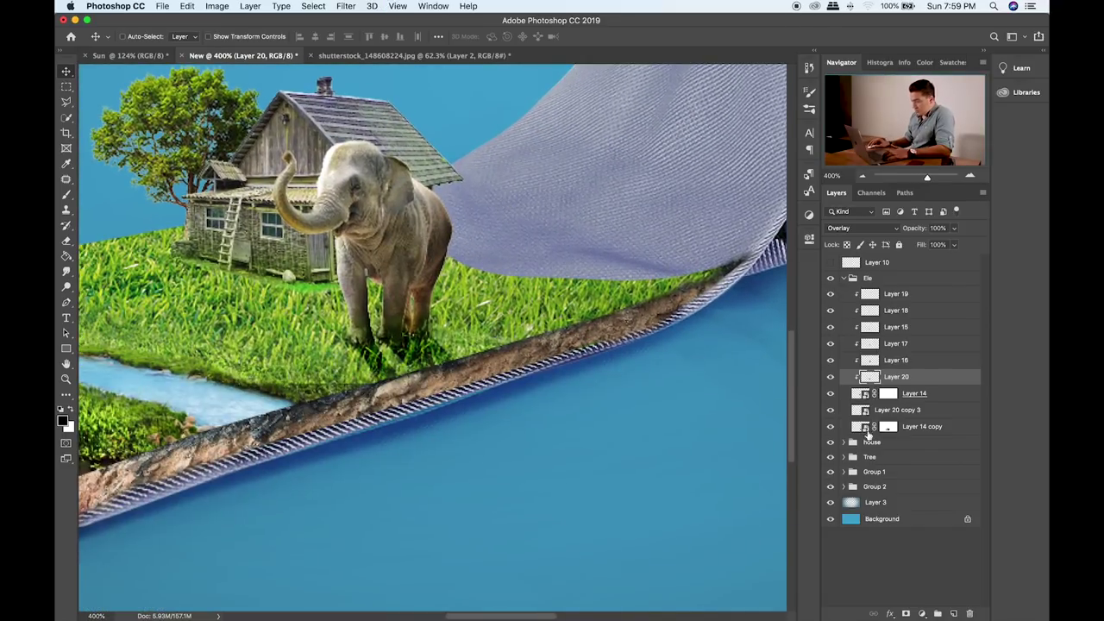
click(831, 426)
click(830, 426)
click(854, 426)
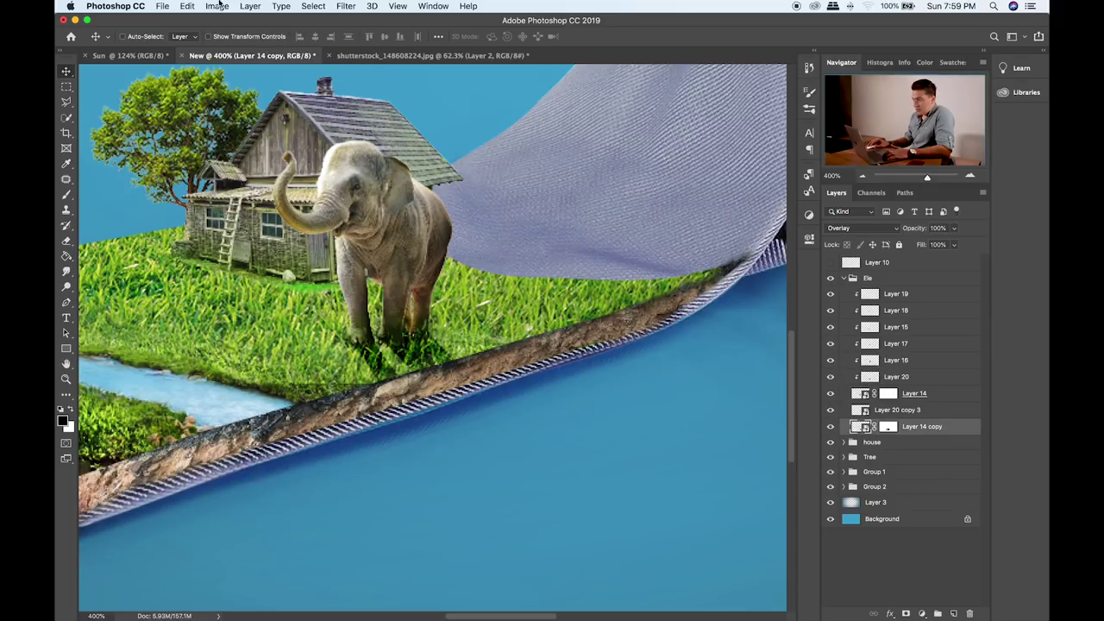
click(341, 6)
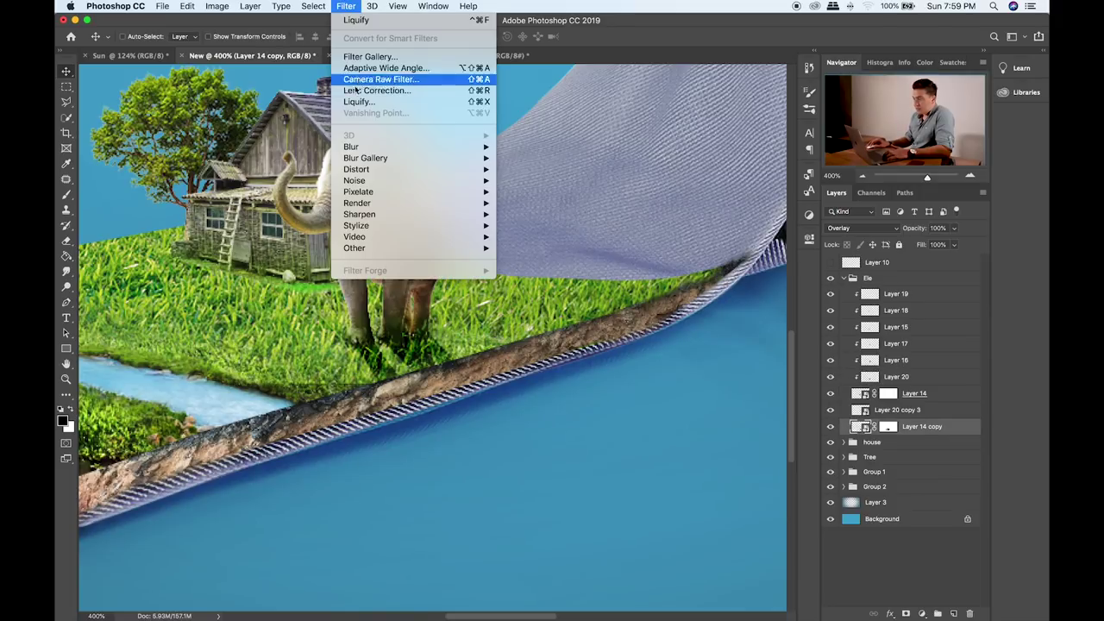
mouse_move(369, 146)
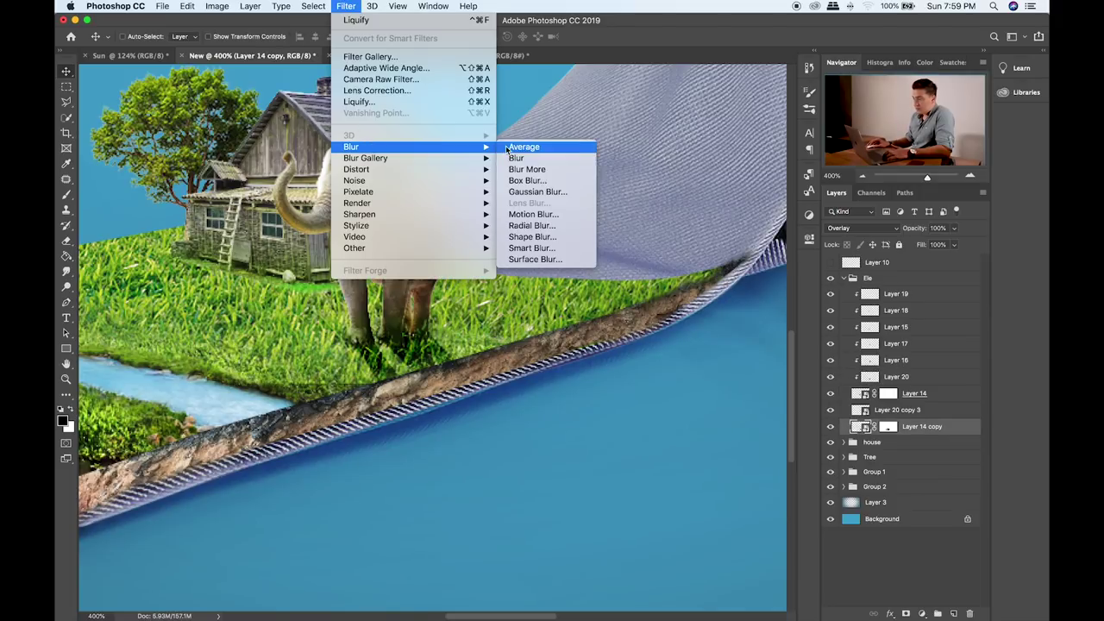
click(550, 198)
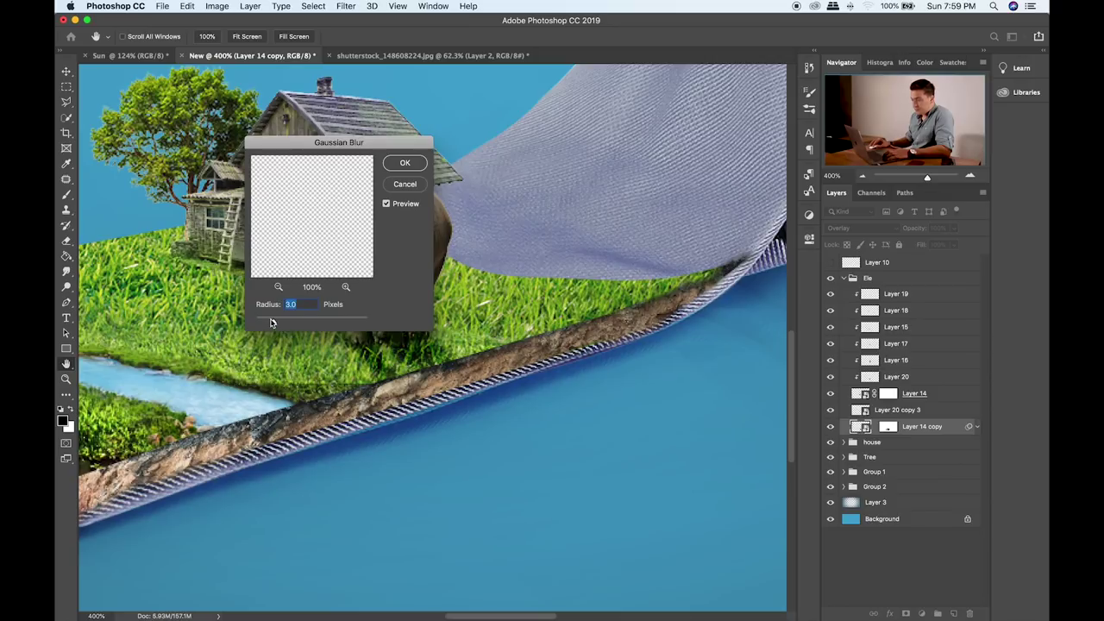
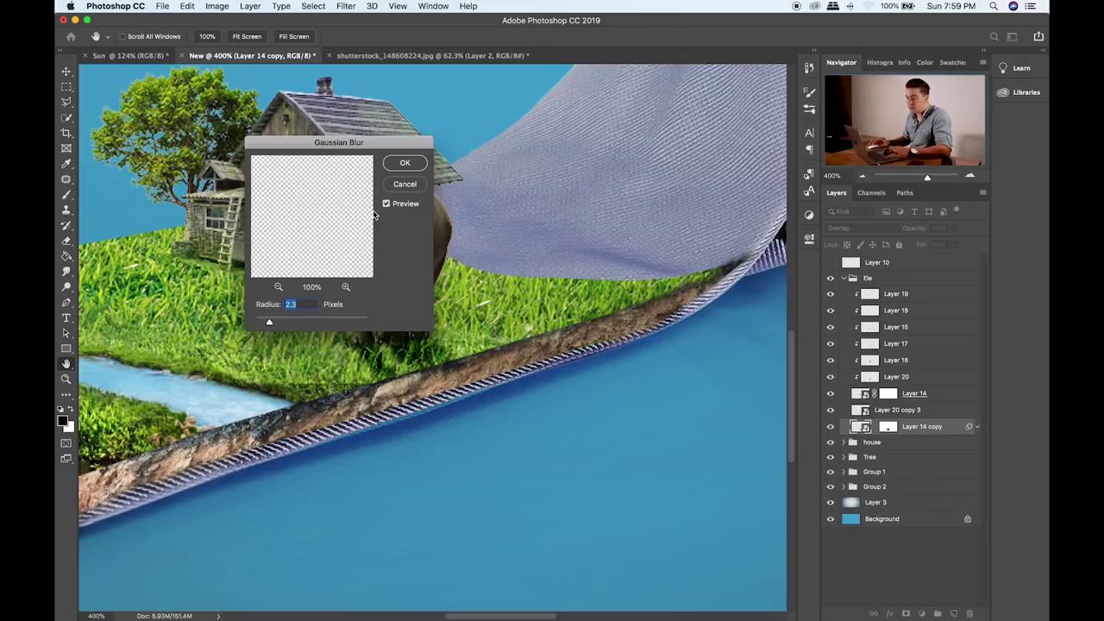
click(405, 162)
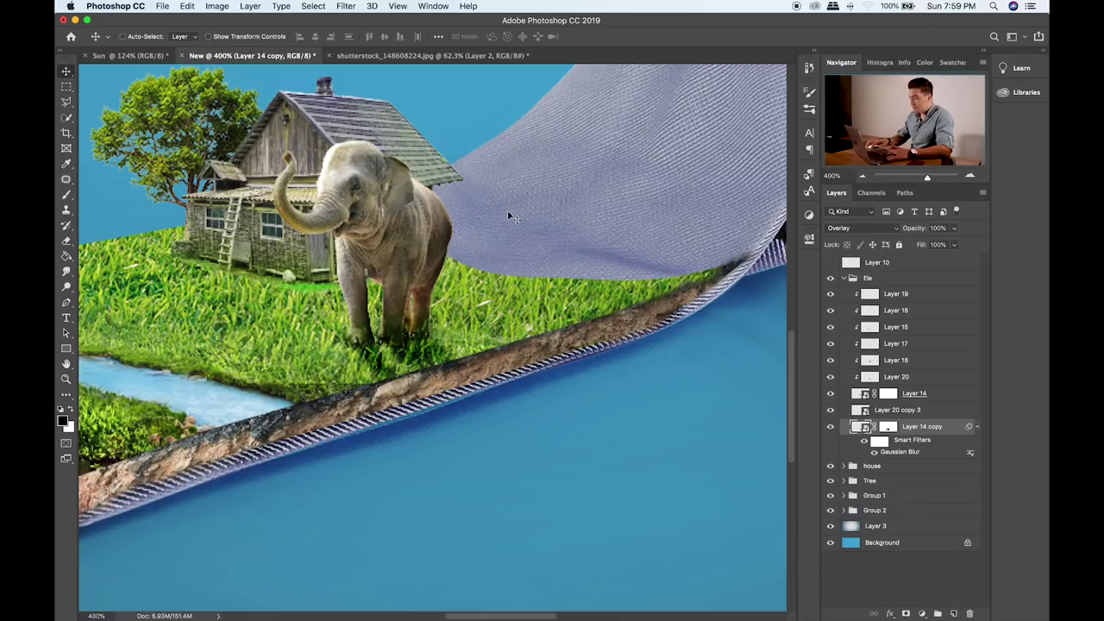
- Collapse the Ele group, expand the house group and add a new layer clipped to Layer 9
key(super+minus)
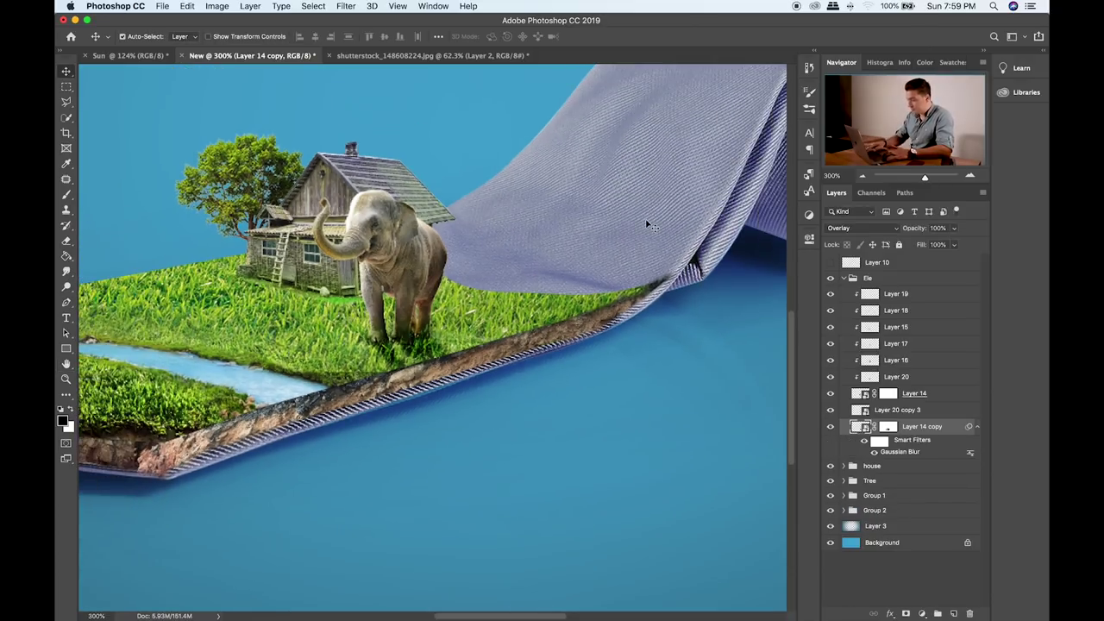
key(super+minus)
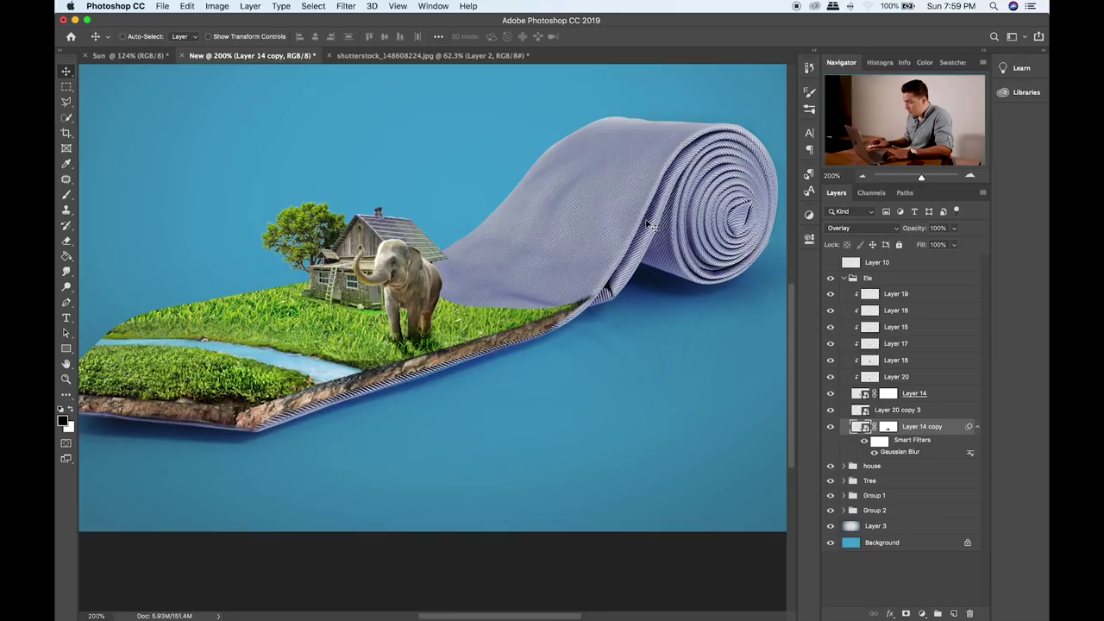
click(845, 279)
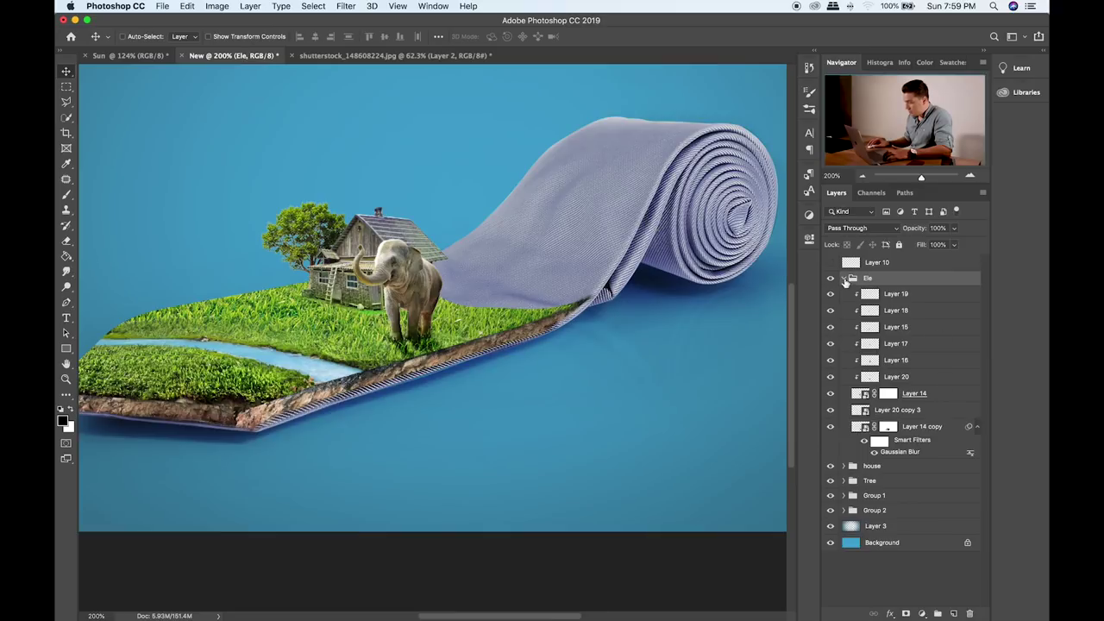
click(844, 278)
click(844, 293)
click(887, 309)
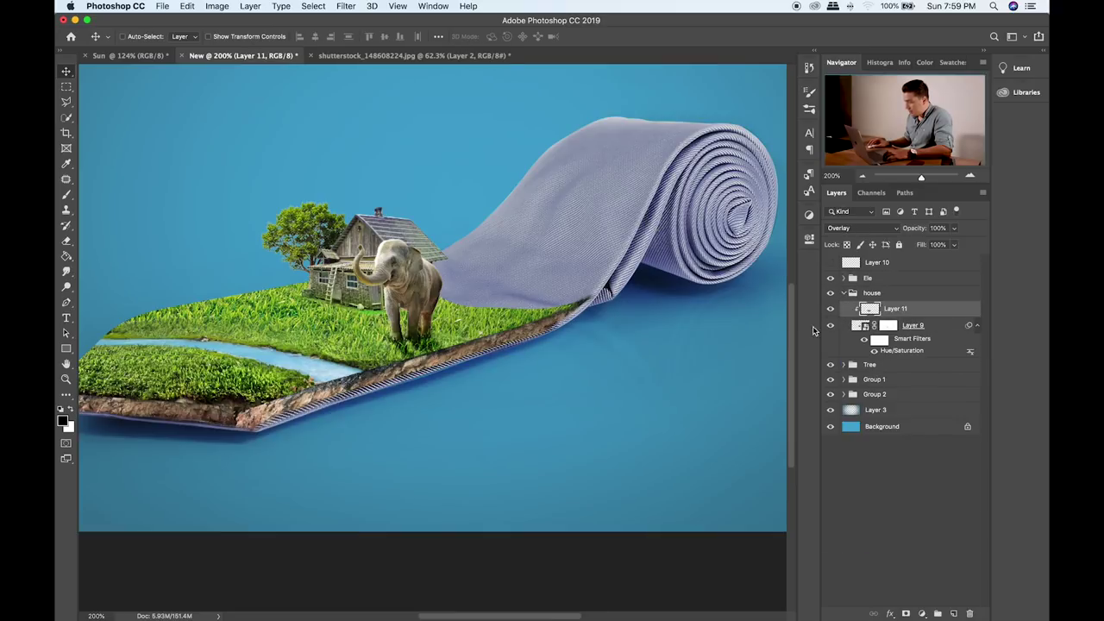
click(829, 325)
click(829, 325)
click(891, 326)
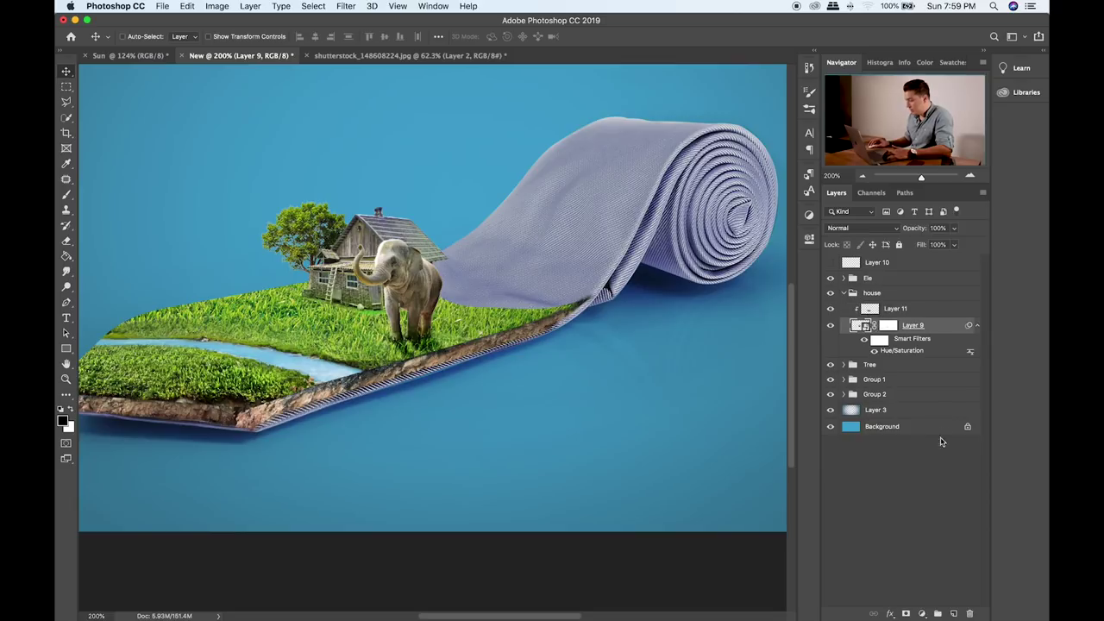
click(954, 614)
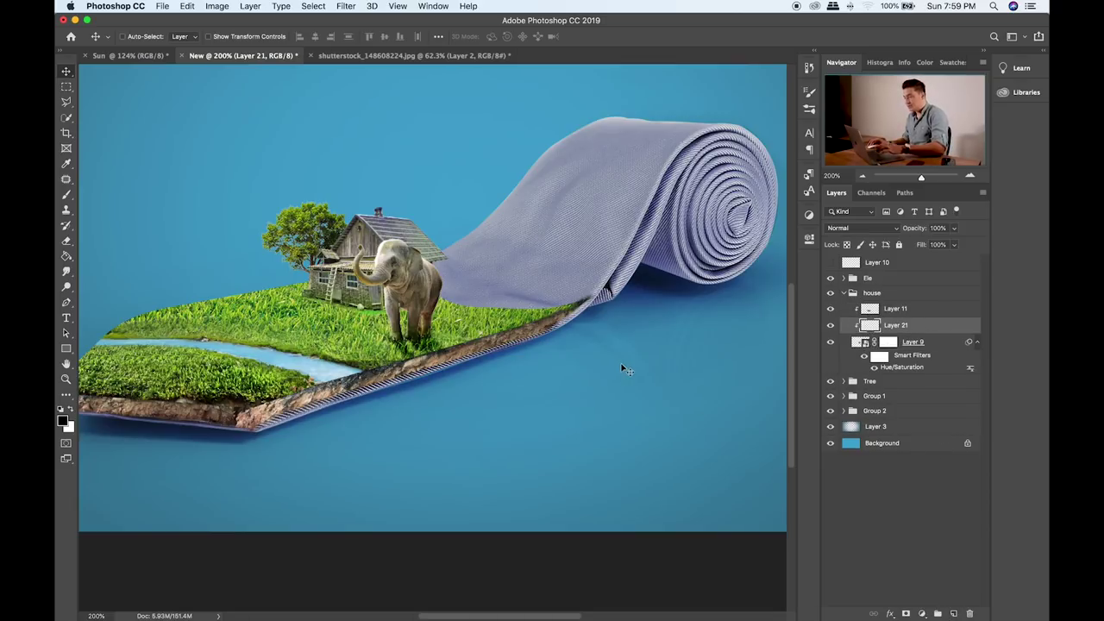
- Paint soft black shading over the roof's right side and the lower house wall behind the elephant
key(b)
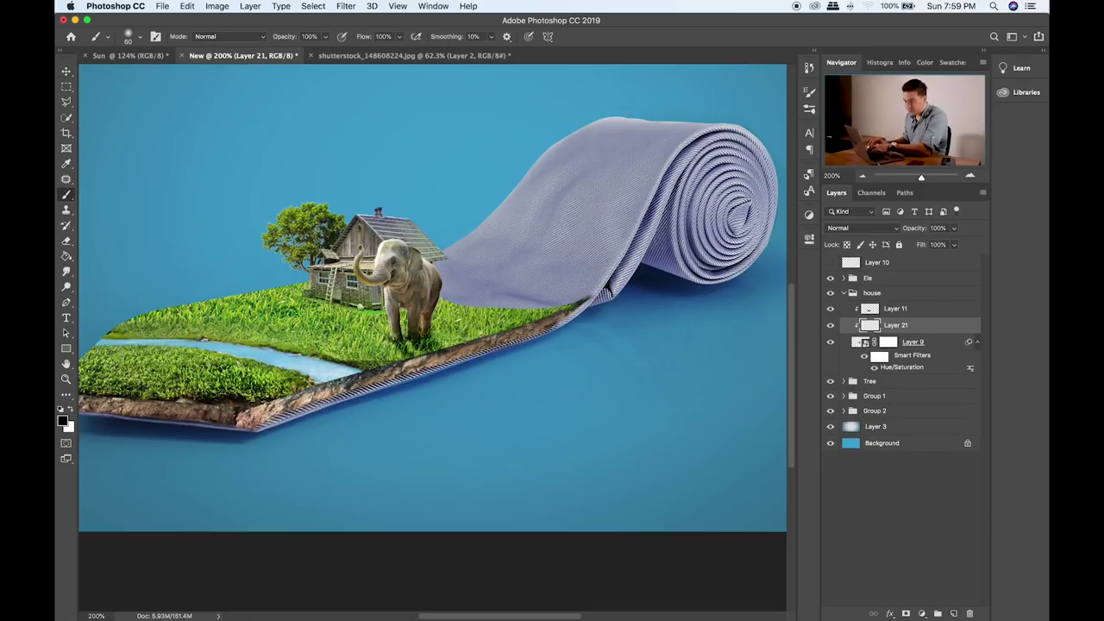
drag(429, 226, 446, 253)
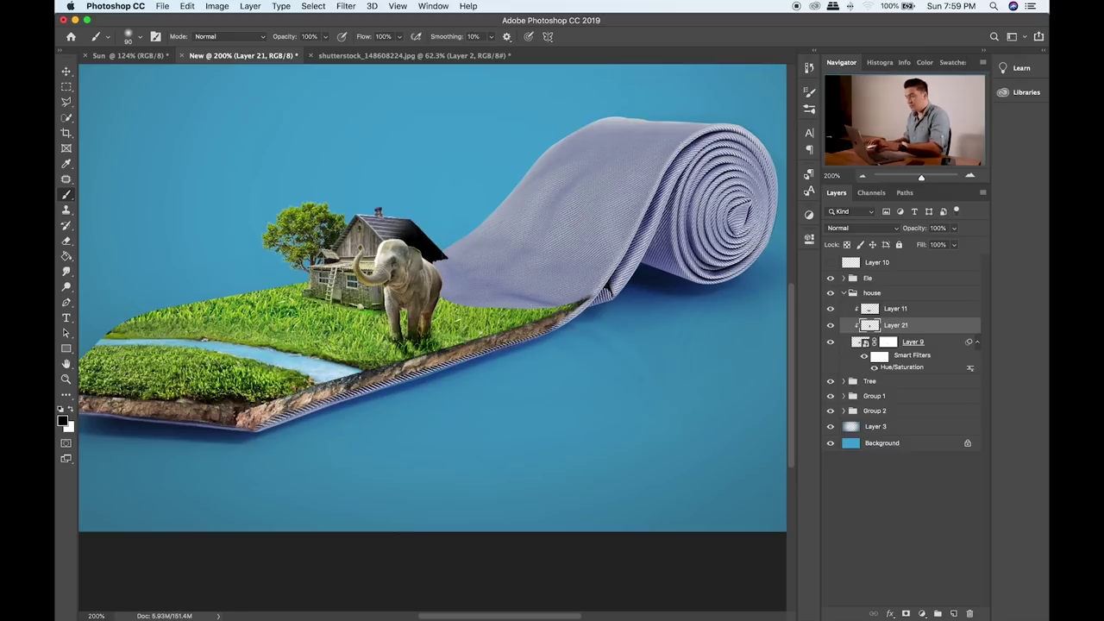
drag(371, 278, 360, 305)
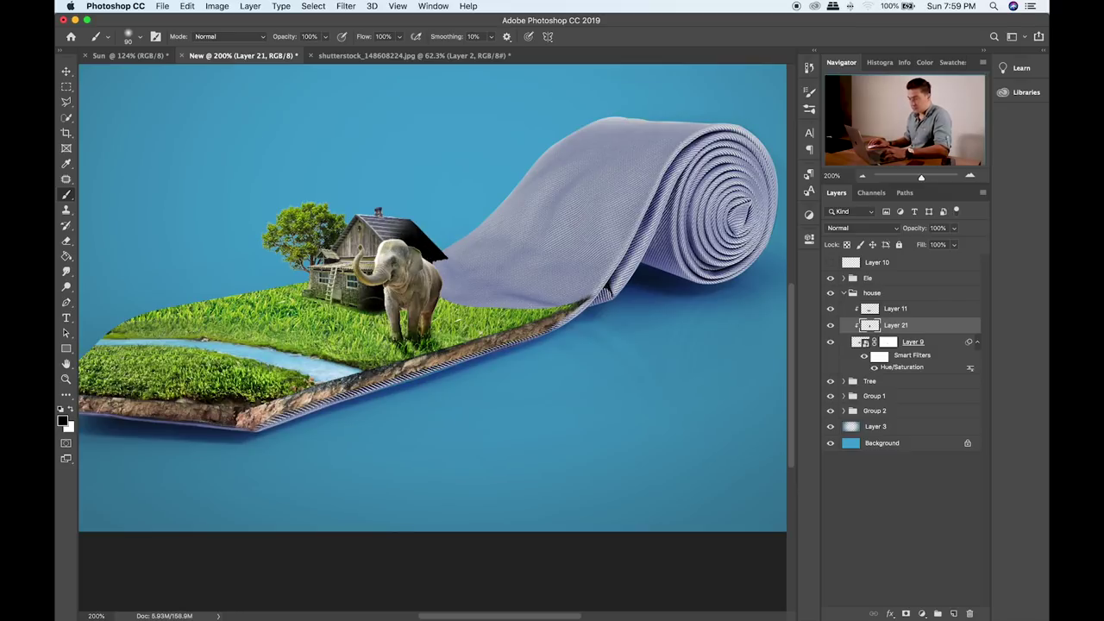
- Set the house shading layer's blend mode to Soft Light
key(v)
key(shift+plus)
key(shift+plus)
key(shift+plus)
key(shift+plus)
key(shift+plus)
key(shift+plus)
key(shift+plus)
key(shift+plus)
key(shift+plus)
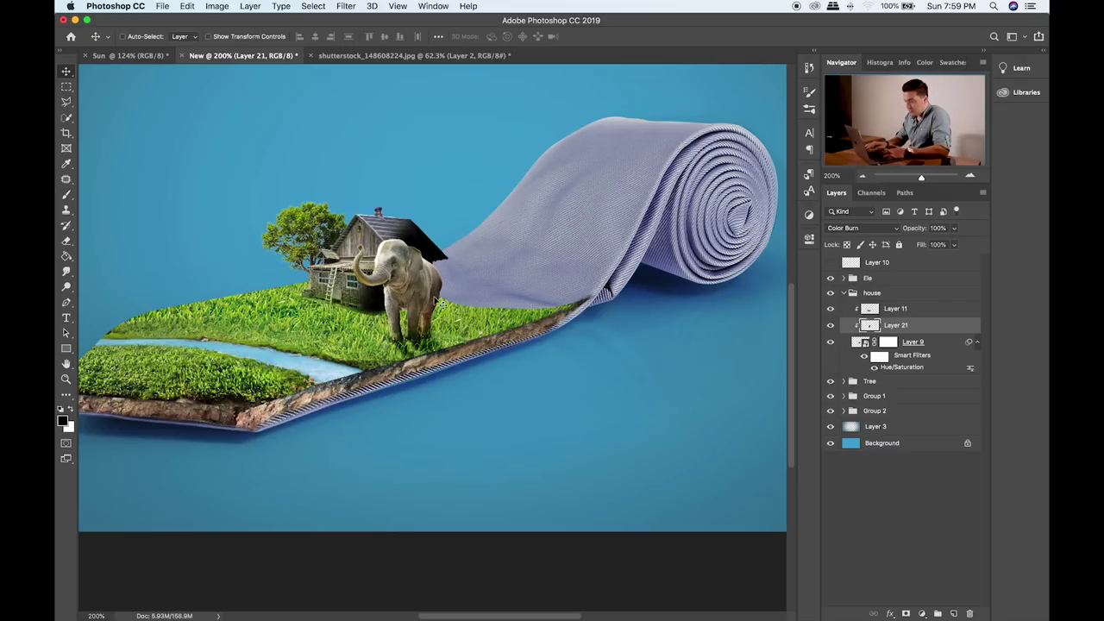
key(shift+plus)
key(shift+plus)
key(shift+plus)
key(shift+plus)
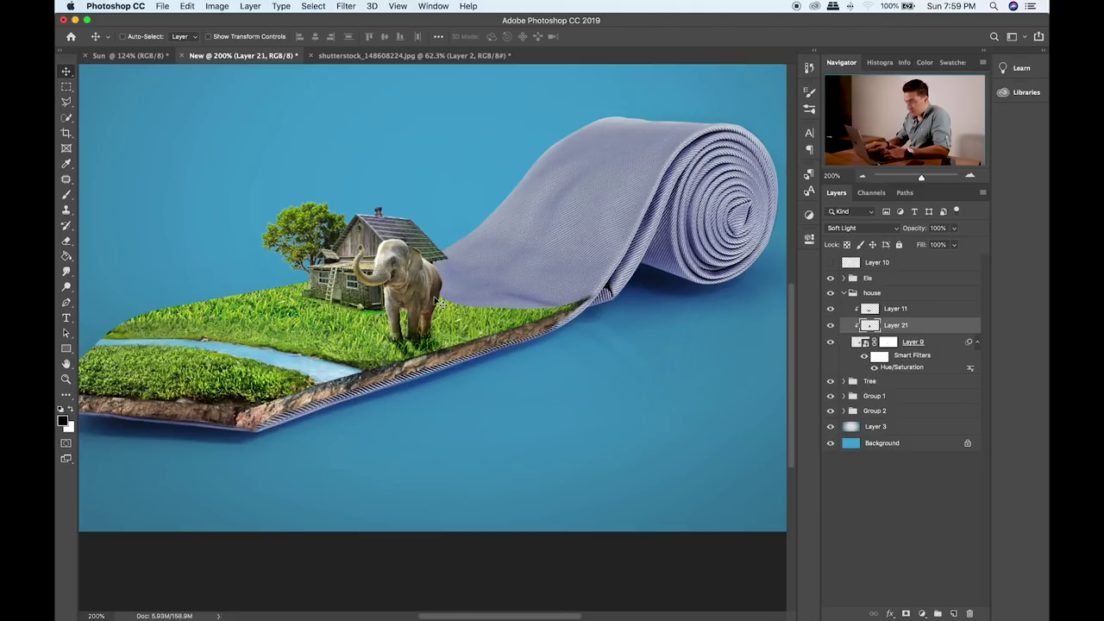
- Compare blend modes on the house shading layer, Layer 21, and set it to Overlay
key(shift+plus)
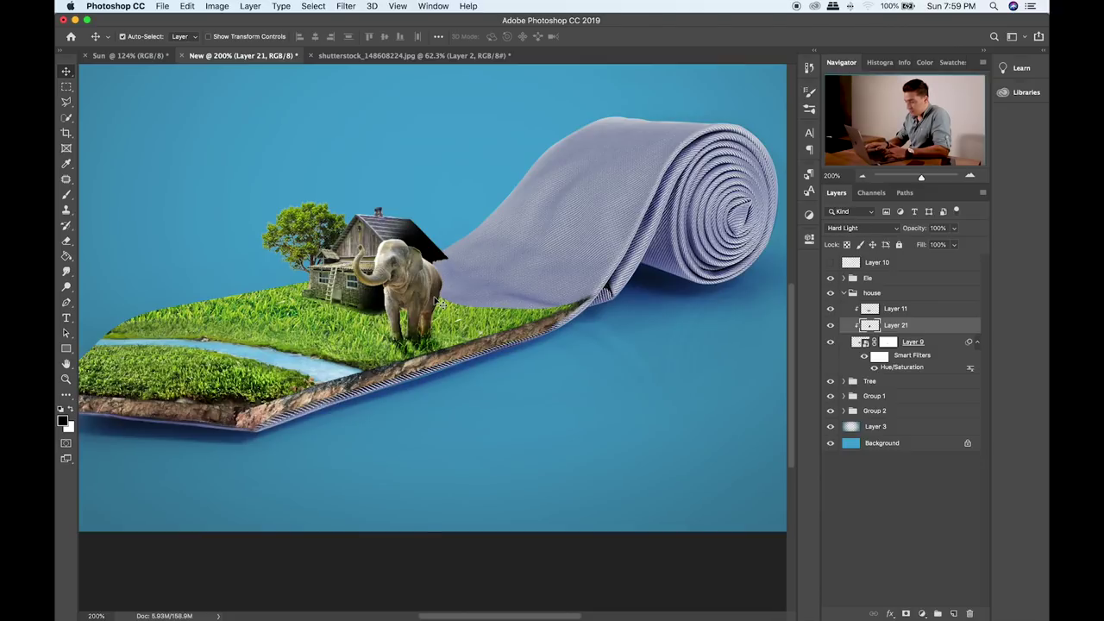
key(super+plus)
key(super+plus)
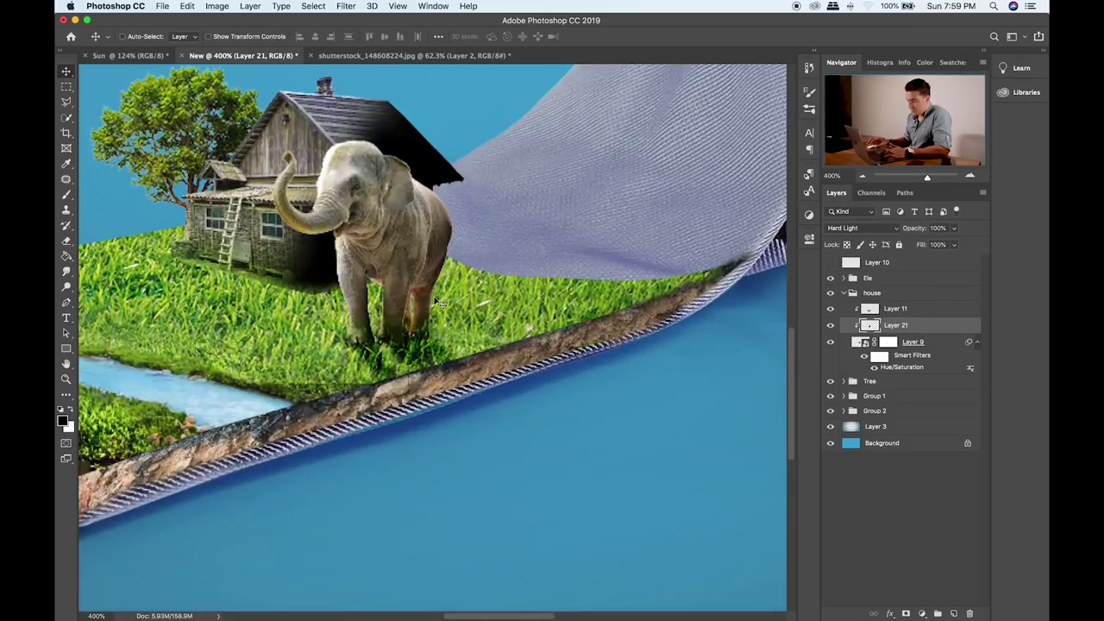
key(shift+plus)
key(shift+plus)
key(shift+plus)
key(shift+plus)
key(shift+plus)
key(shift+plus)
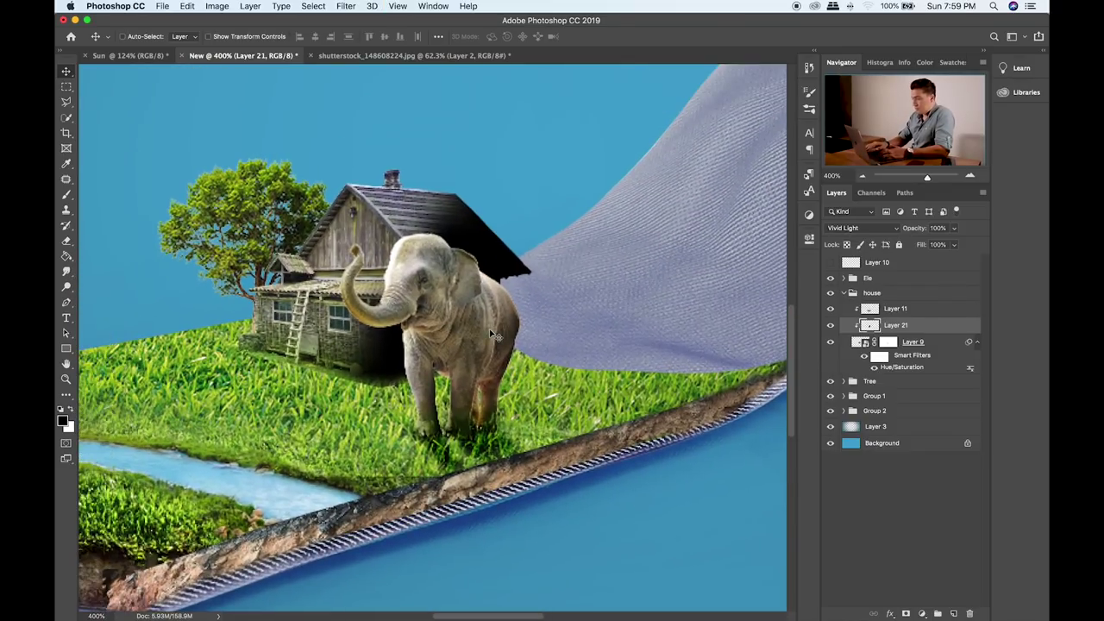
key(shift+plus)
key(shift+plus)
key(shift+plus)
key(shift+plus)
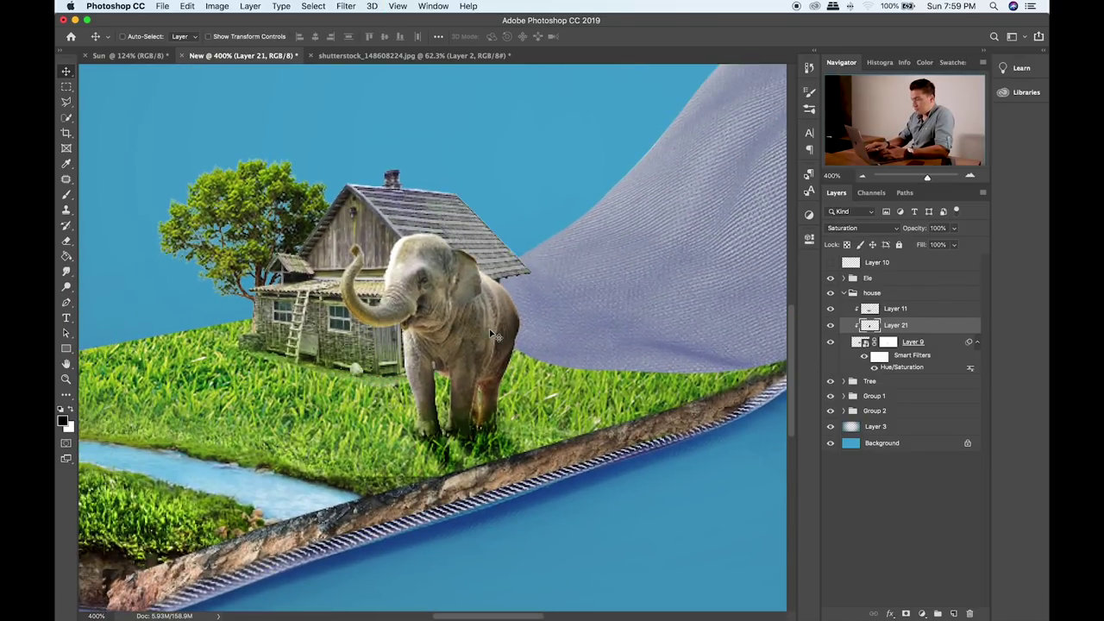
key(shift+plus)
key(shift+plus)
key(shift+plus)
key(shift+plus)
key(shift+plus)
key(shift+plus)
key(shift+plus)
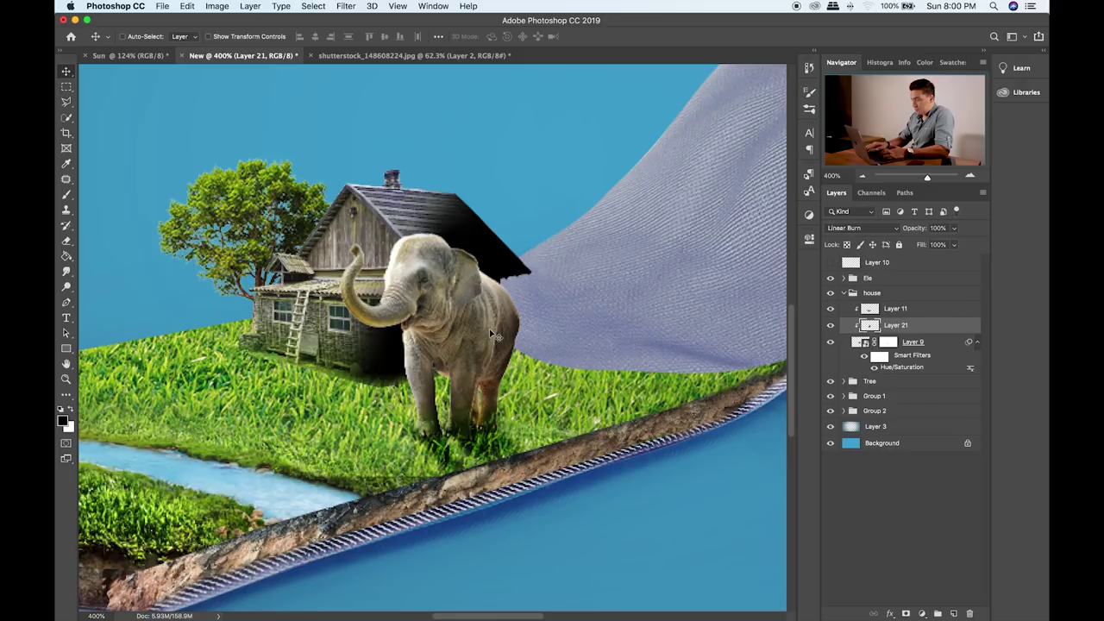
key(shift+plus)
key(shift+plus)
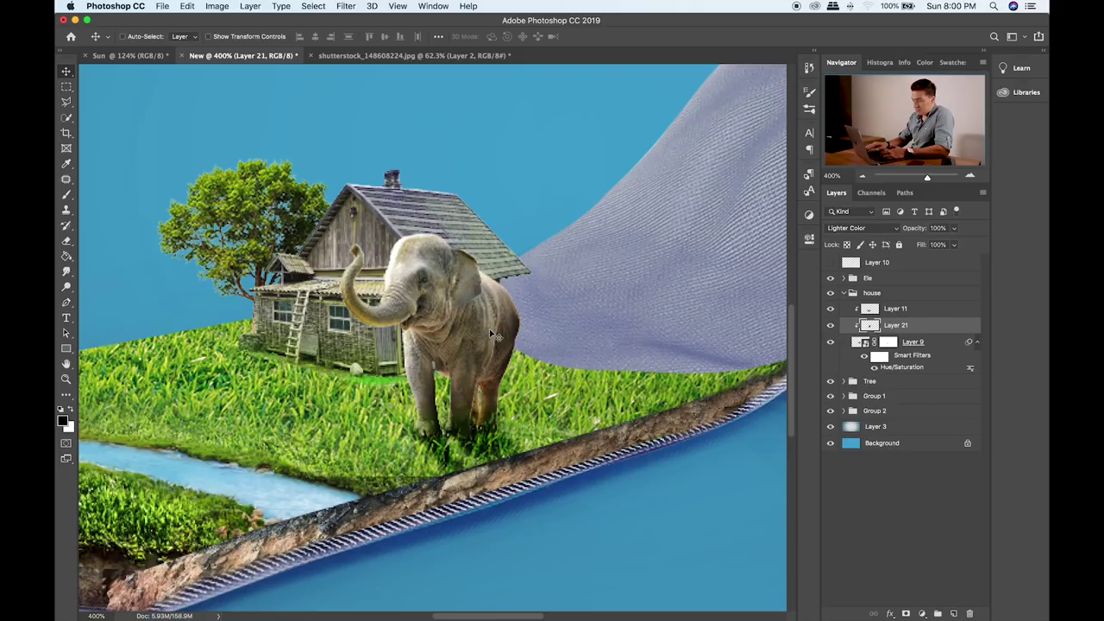
- Soften the dark shading on the house roof and lower wall with the Eraser at 20% opacity
key(e)
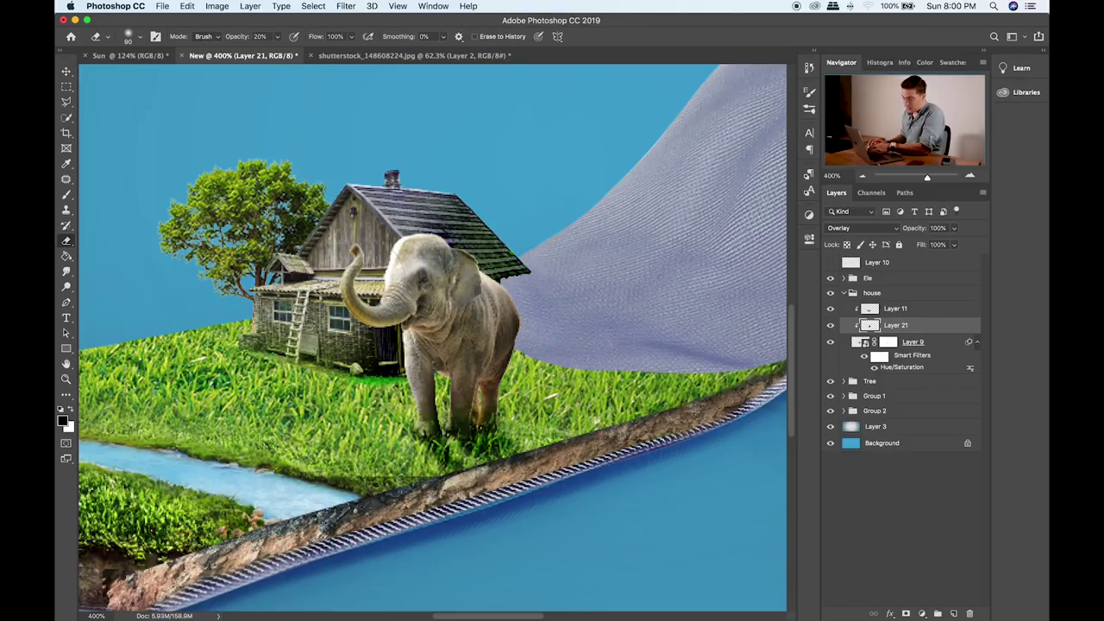
key(bracketright)
drag(413, 234, 435, 234)
drag(374, 343, 390, 342)
click(392, 353)
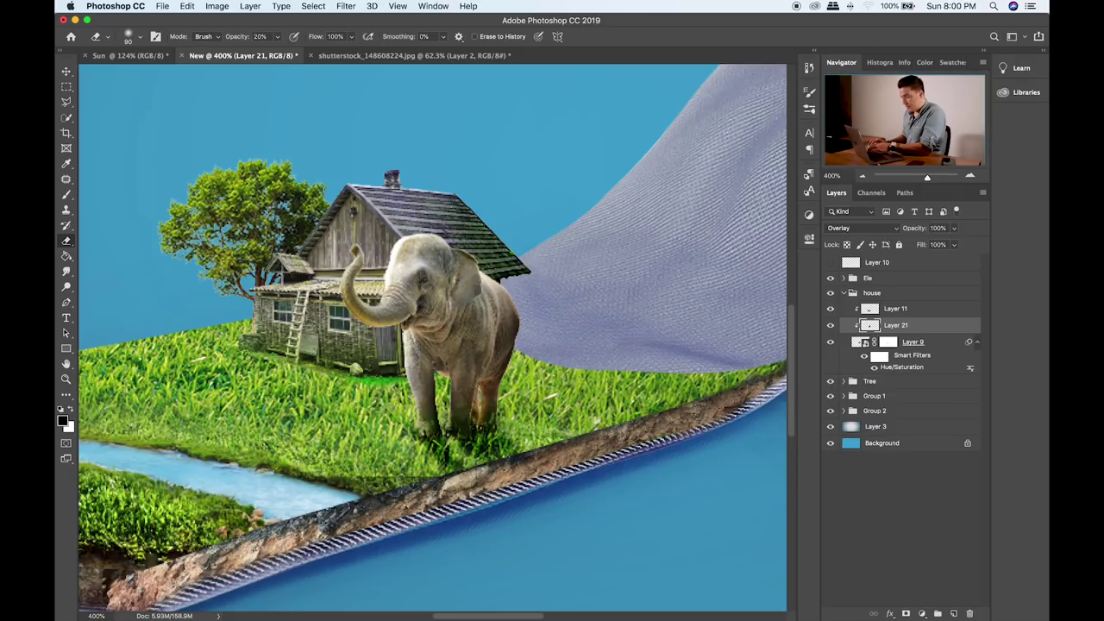
mouse_move(450, 243)
mouse_down()
mouse_move(465, 250)
mouse_move(459, 234)
mouse_up()
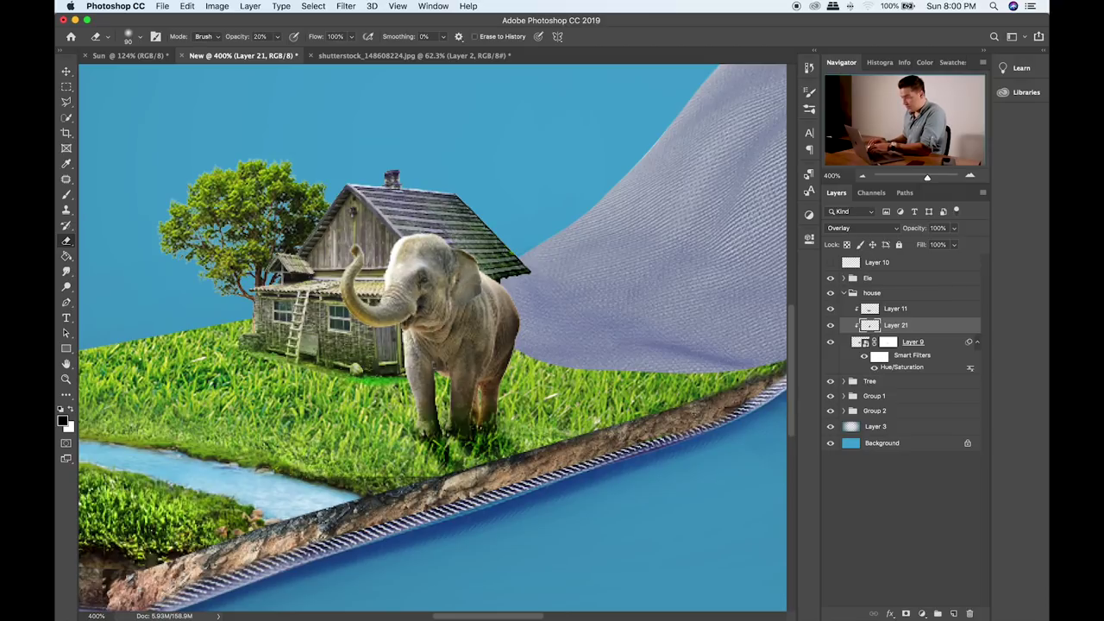
- Mask out the green fringe under the house on Layer 9's mask, and add a new layer above Layer 11
click(888, 344)
key(b)
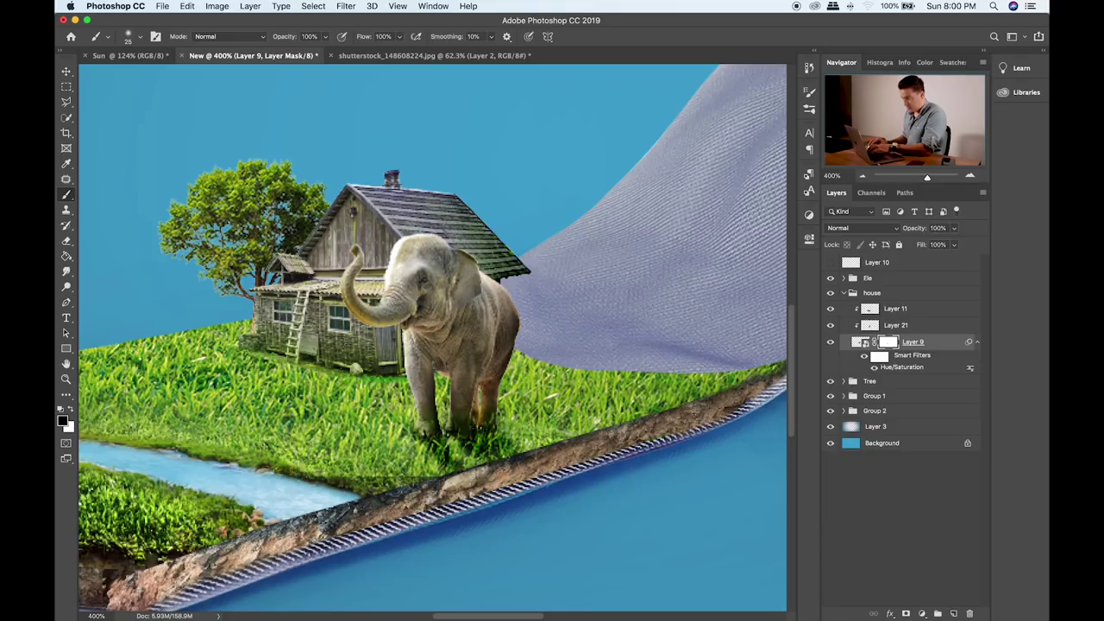
click(931, 311)
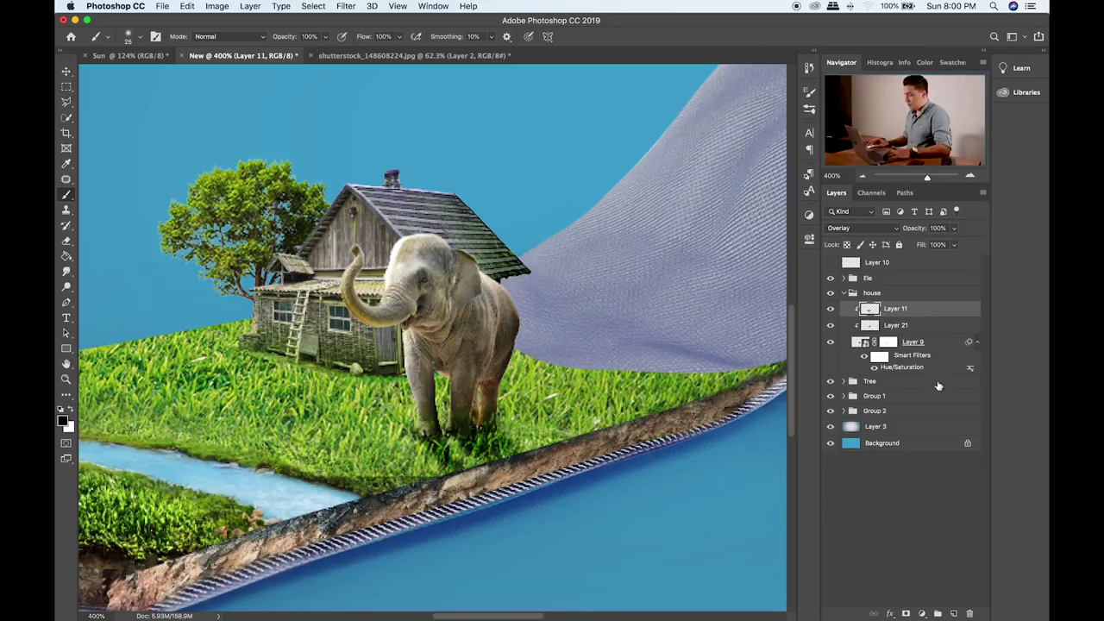
click(955, 613)
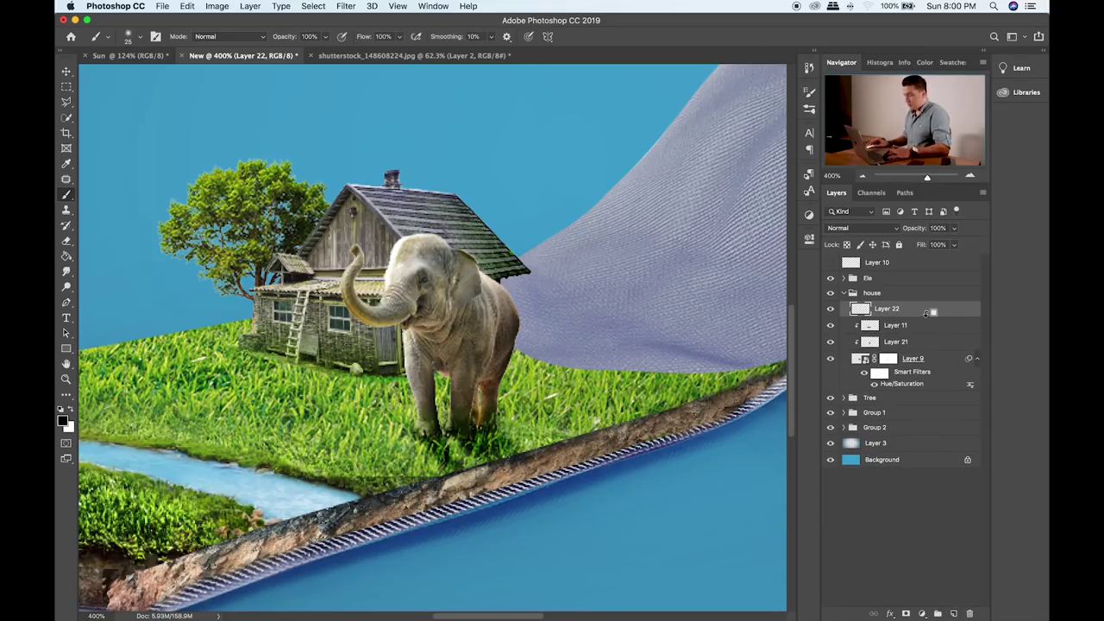
- Paint soft yellow light in #ffc000 over the chimney, roof edges and left side of the house on clipped Layer 22
drag(388, 164, 475, 199)
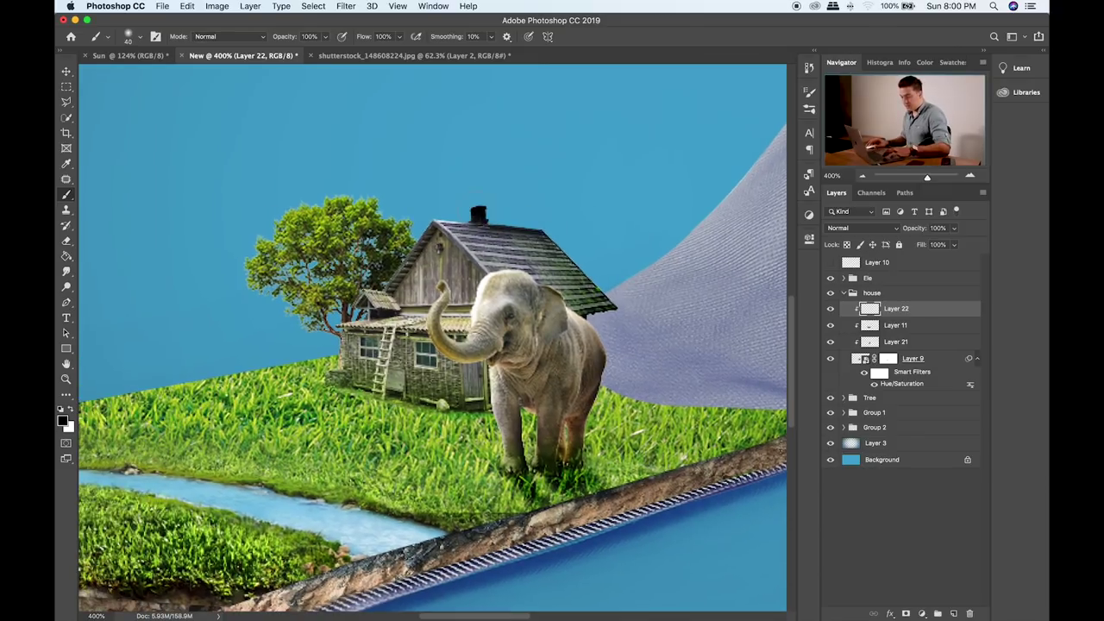
click(71, 410)
click(64, 420)
drag(522, 318, 612, 197)
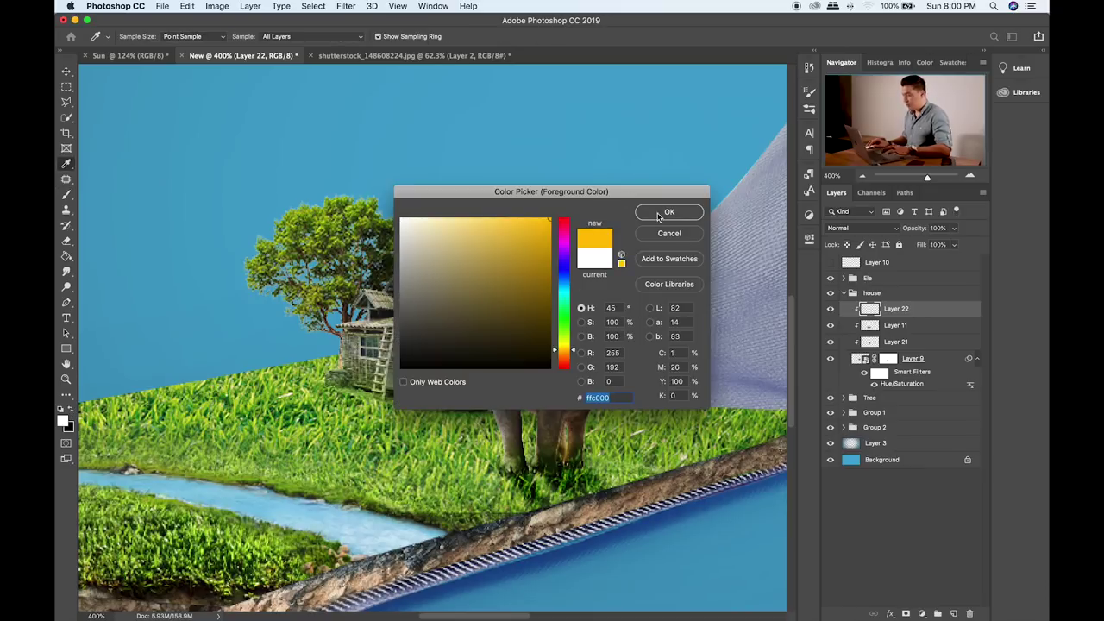
click(669, 213)
mouse_move(517, 190)
mouse_down()
mouse_move(435, 199)
mouse_move(340, 272)
mouse_up()
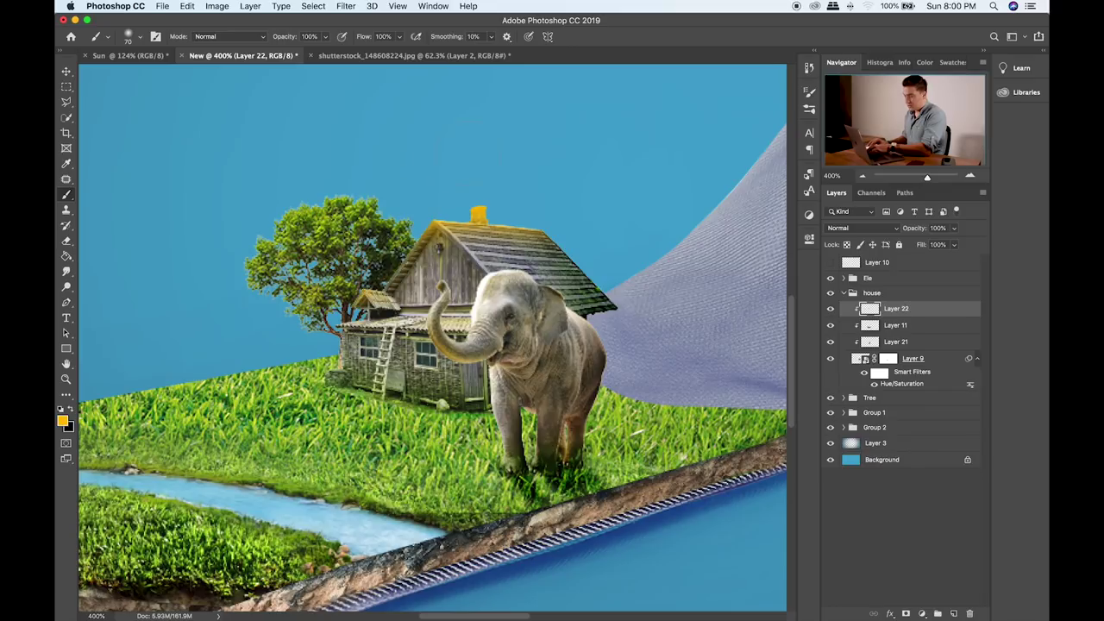
key(bracketright)
key(bracketright)
key(bracketright)
key(bracketright)
key(bracketright)
key(bracketright)
key(bracketright)
key(bracketright)
key(bracketright)
click(326, 297)
- Set the house's yellow light layer to Soft Light and fade it lightly with the Eraser at 20% opacity
key(v)
key(shift+plus)
key(shift+plus)
key(shift+plus)
key(shift+plus)
key(shift+plus)
key(shift+plus)
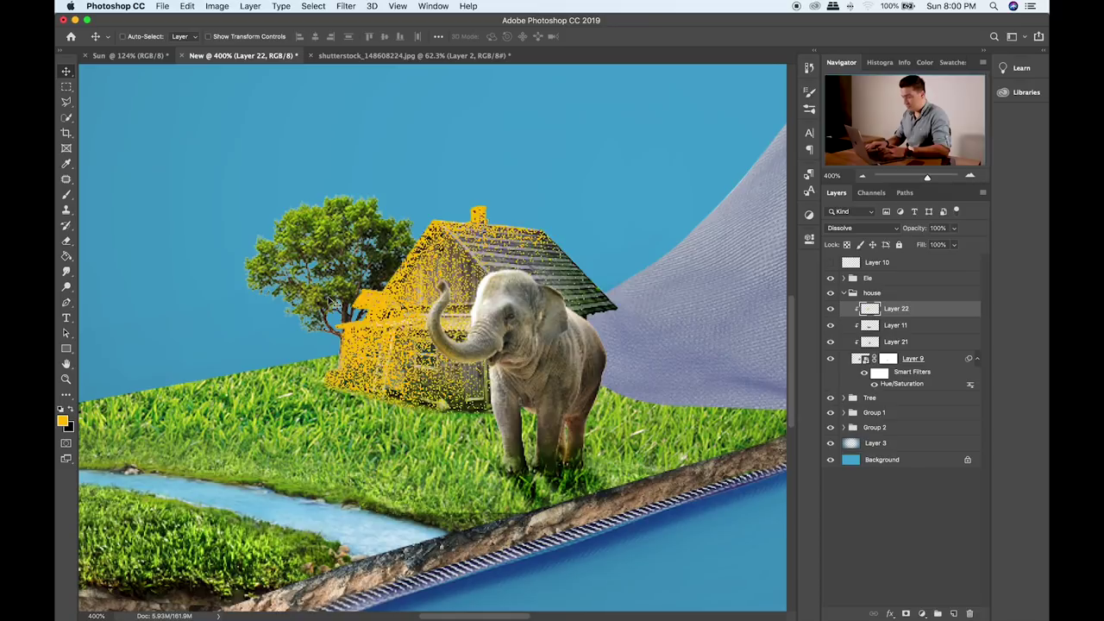
key(shift+plus)
key(shift+plus)
key(shift+plus)
key(shift+plus)
key(shift+plus)
key(shift+plus)
key(shift+plus)
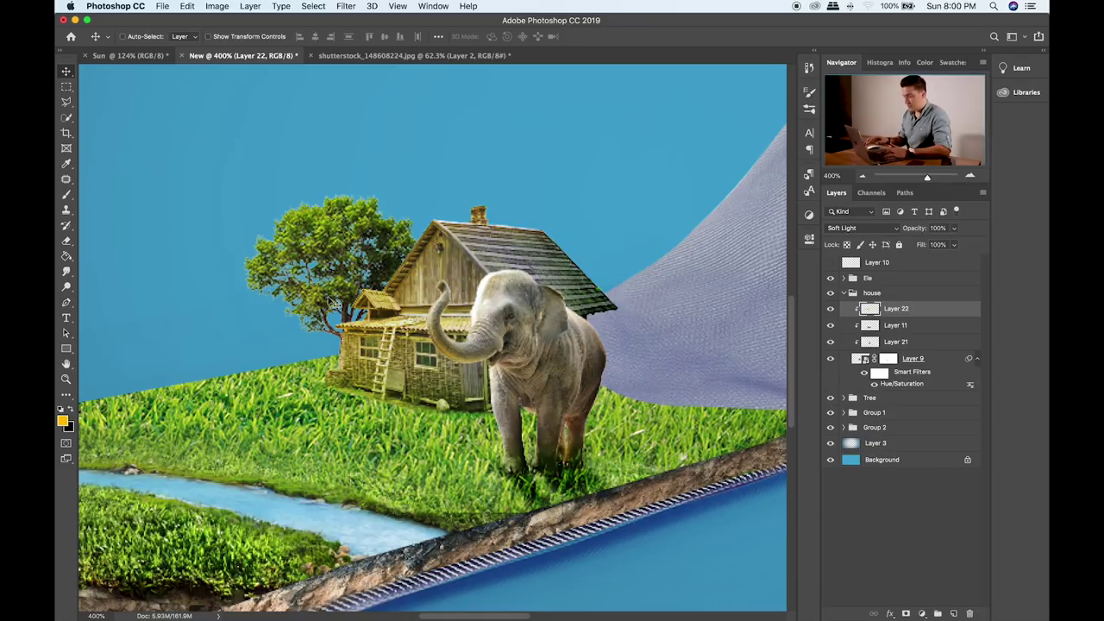
key(e)
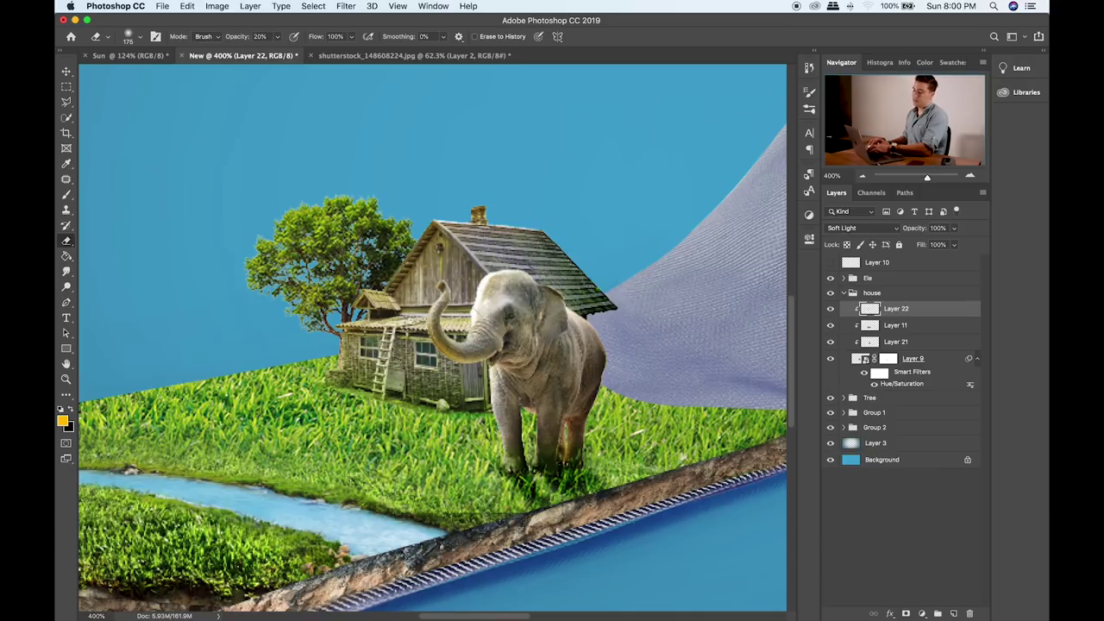
- Target Layer 9's mask and prepare a small 9-pixel brush with black as the foreground colour
click(895, 361)
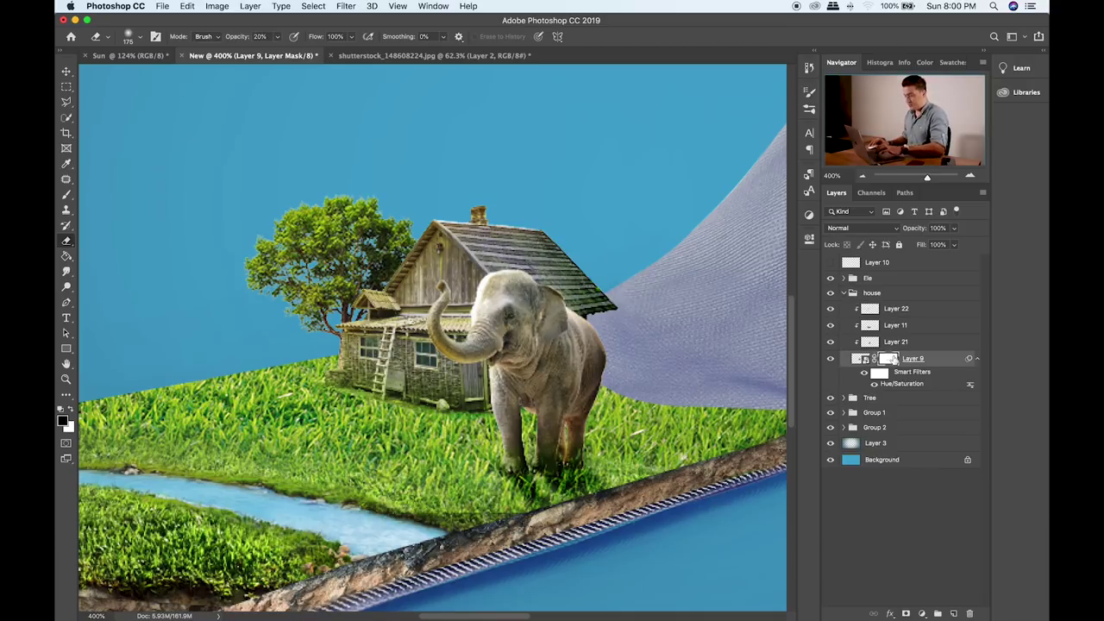
key(b)
key(d)
key(bracketleft)
key(bracketleft)
key(bracketleft)
key(bracketleft)
key(bracketleft)
key(bracketleft)
key(bracketleft)
key(bracketleft)
key(bracketleft)
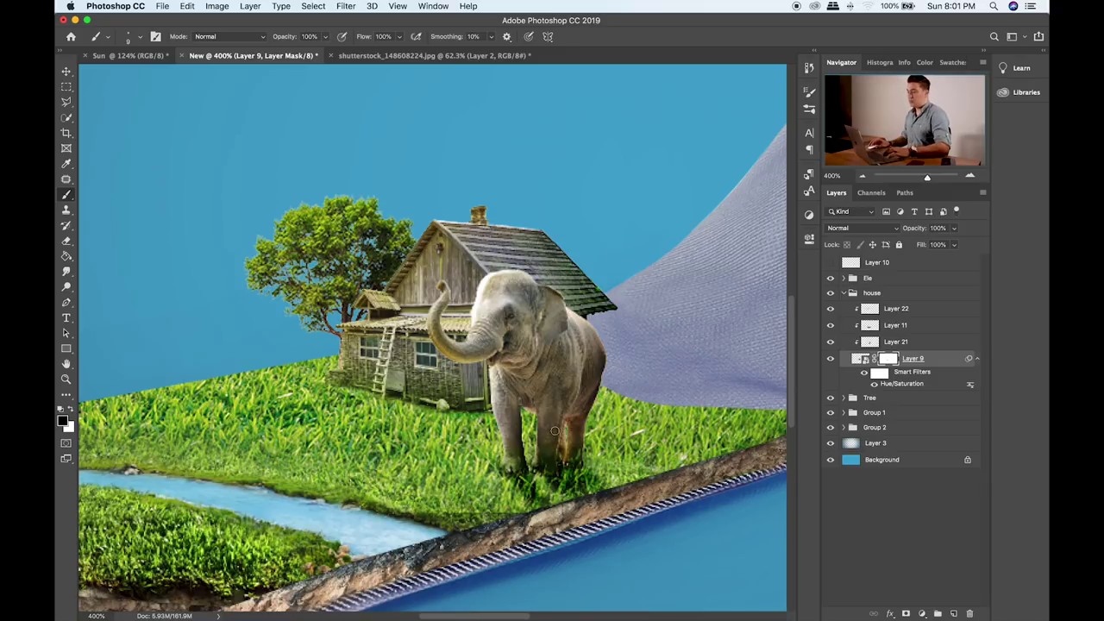
- Add a clipped layer above Layer 22 and paint white rim highlights along the chimney and roof edges, softened with a 20% eraser
click(940, 312)
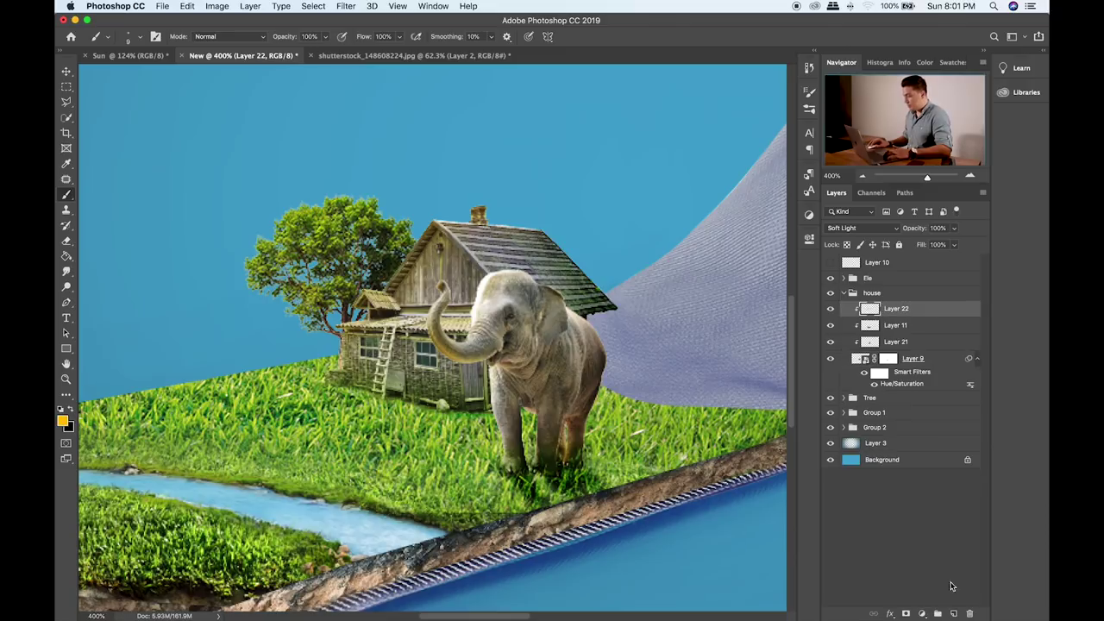
click(952, 613)
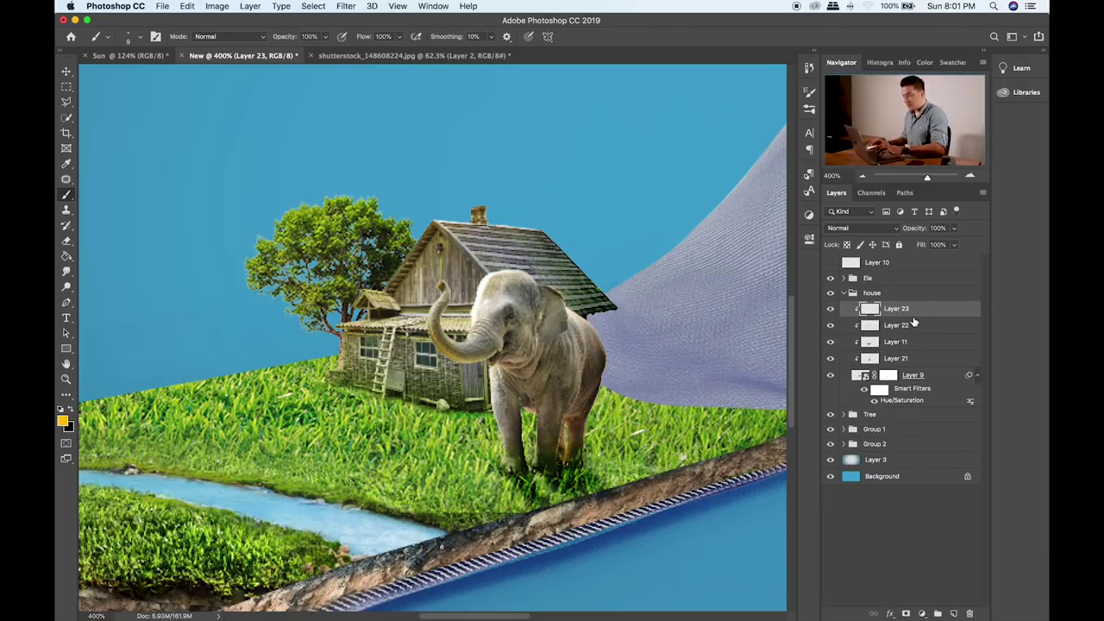
click(64, 421)
drag(530, 316, 402, 219)
click(646, 221)
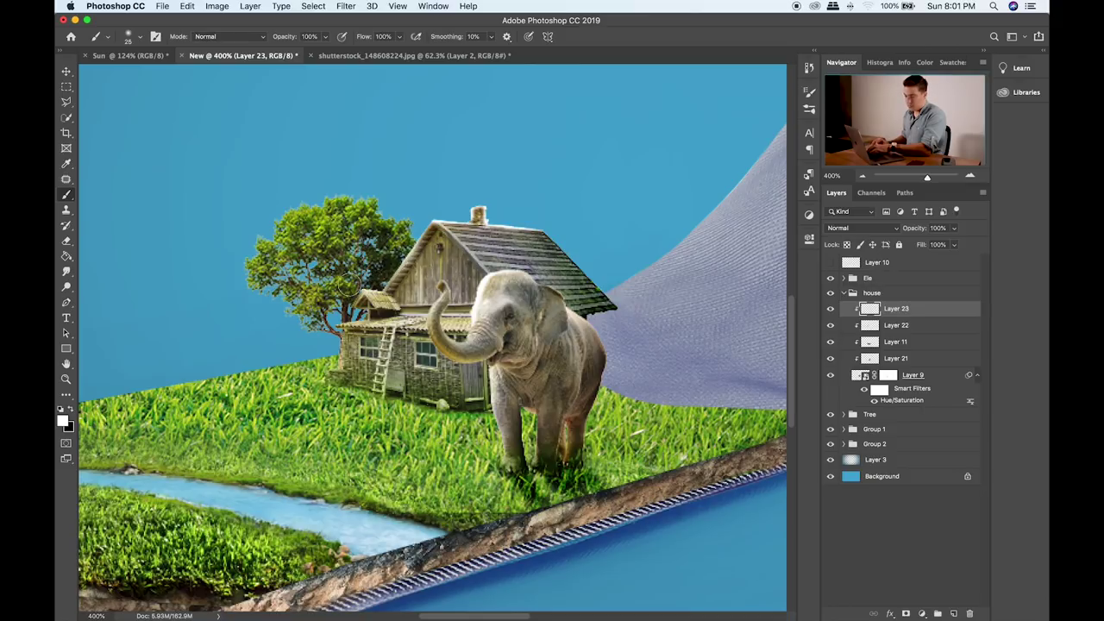
key(e)
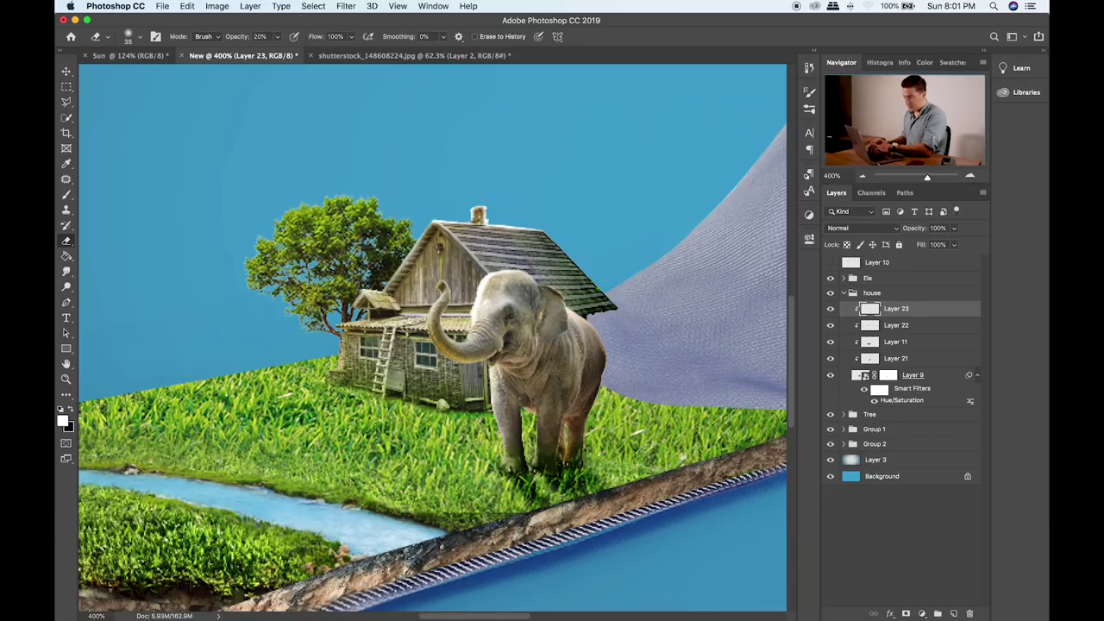
- Collapse the house group, expand the Tree group and add a new clipped layer above Layer 13
click(878, 295)
click(844, 293)
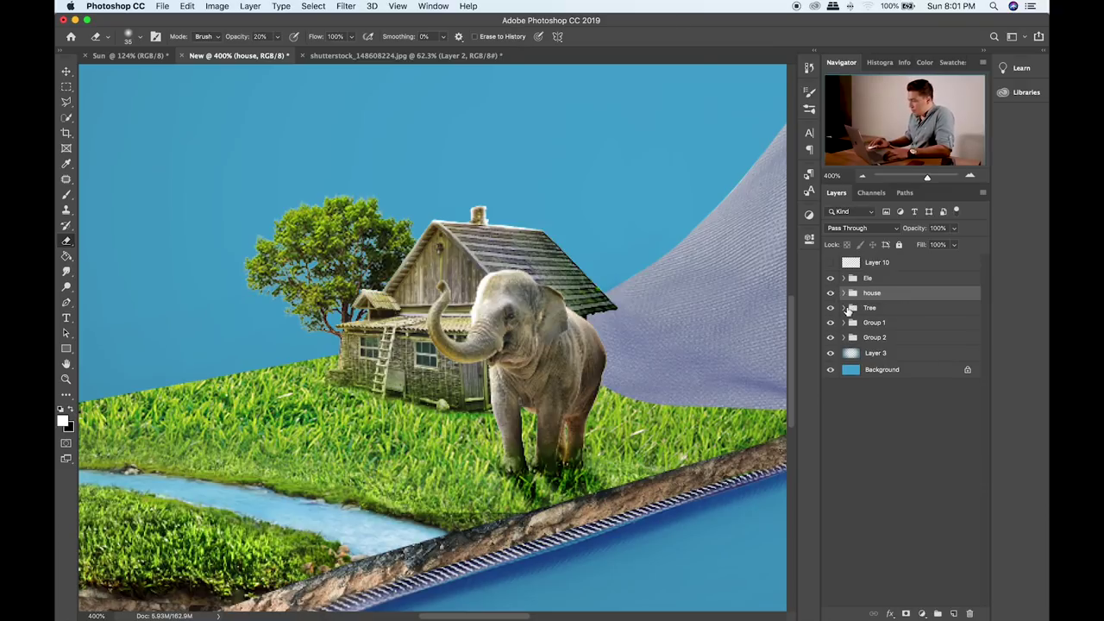
click(844, 308)
click(902, 326)
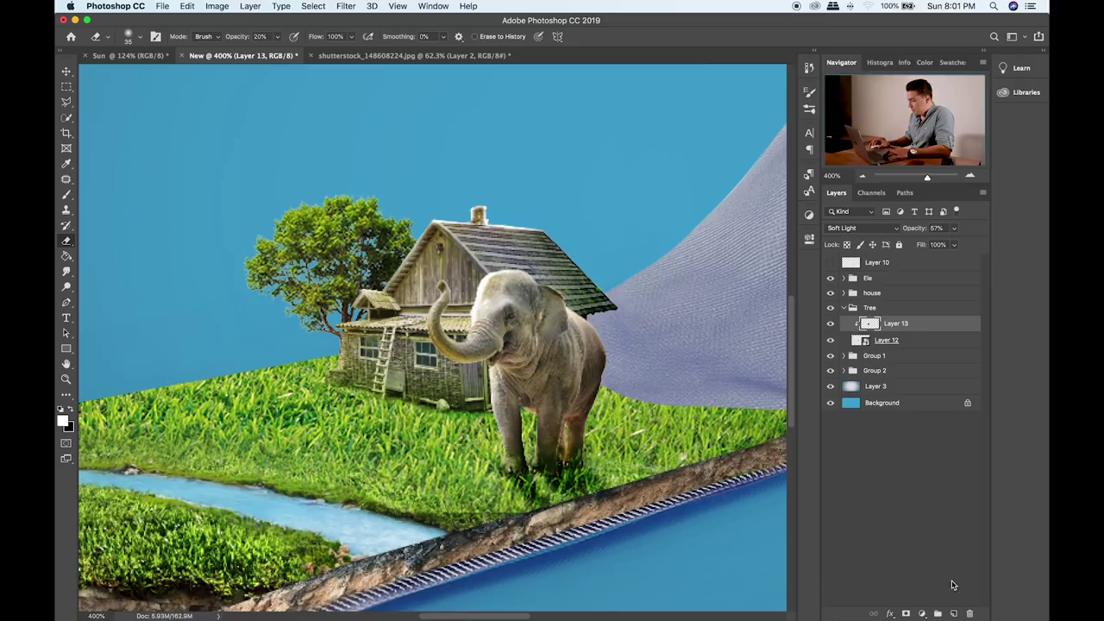
click(954, 613)
alt+click(917, 328)
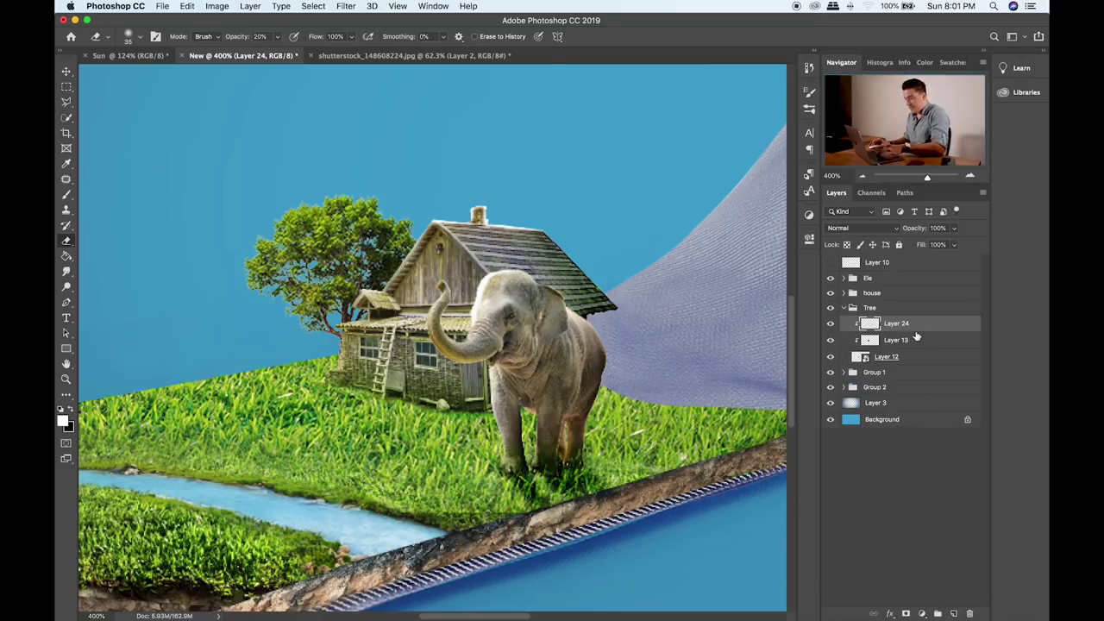
- Paint soft yellow light in #ffc000 over the top and left side of the tree's foliage
key(b)
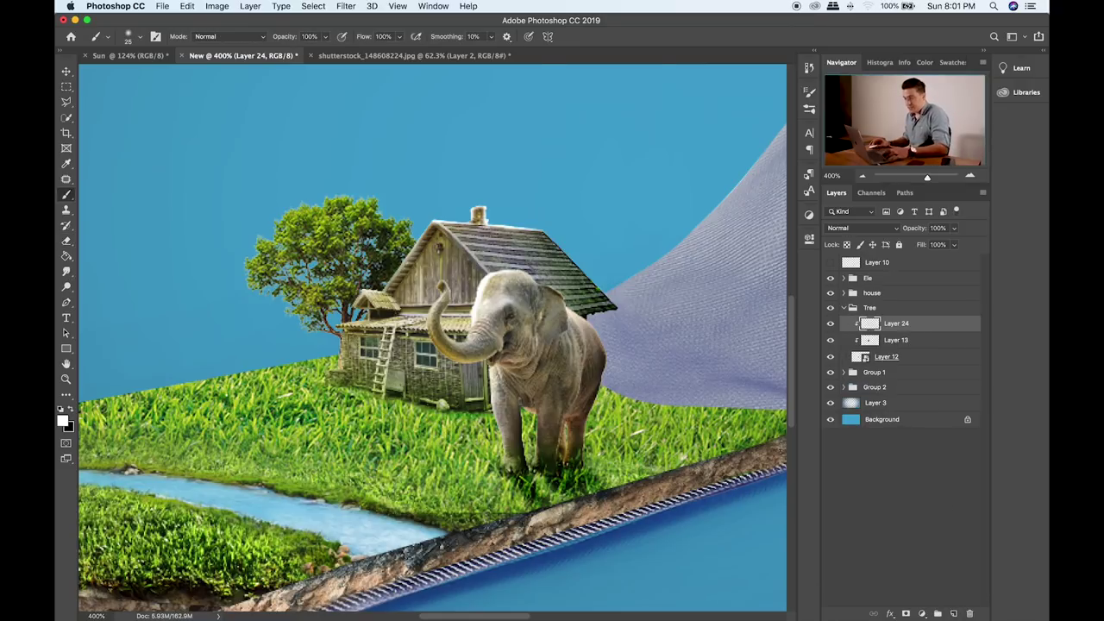
click(64, 420)
click(549, 222)
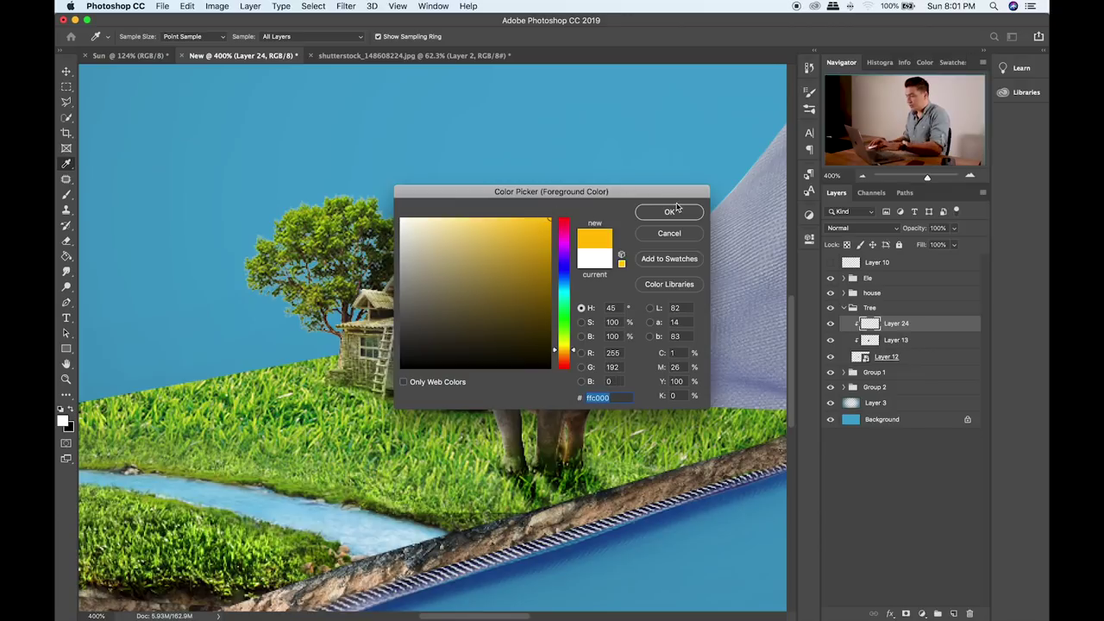
click(669, 211)
key(bracketright)
key(bracketright)
mouse_move(362, 176)
mouse_down()
mouse_move(302, 194)
mouse_move(249, 239)
mouse_move(246, 288)
mouse_move(284, 284)
mouse_move(302, 267)
mouse_up()
- Set the blend mode of the tree's yellow light layer, Layer 24, to Soft Light
key(v)
key(shift+plus)
key(shift+plus)
key(shift+plus)
key(shift+plus)
key(shift+plus)
key(shift+plus)
key(shift+plus)
key(shift+plus)
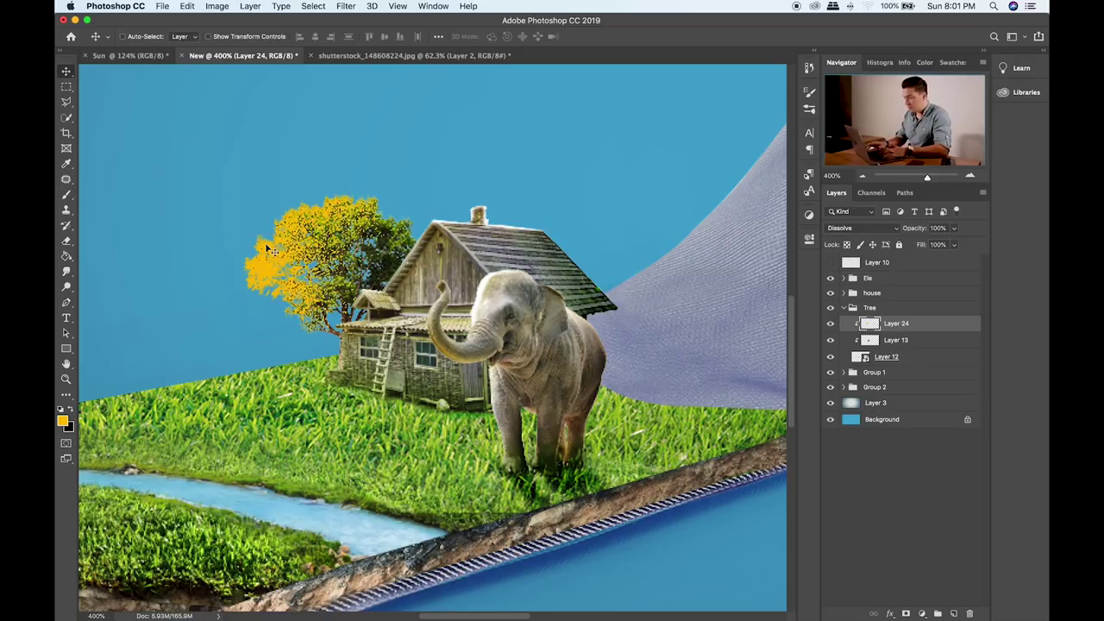
key(shift+plus)
key(shift+plus)
key(shift+plus)
key(shift+plus)
key(shift+plus)
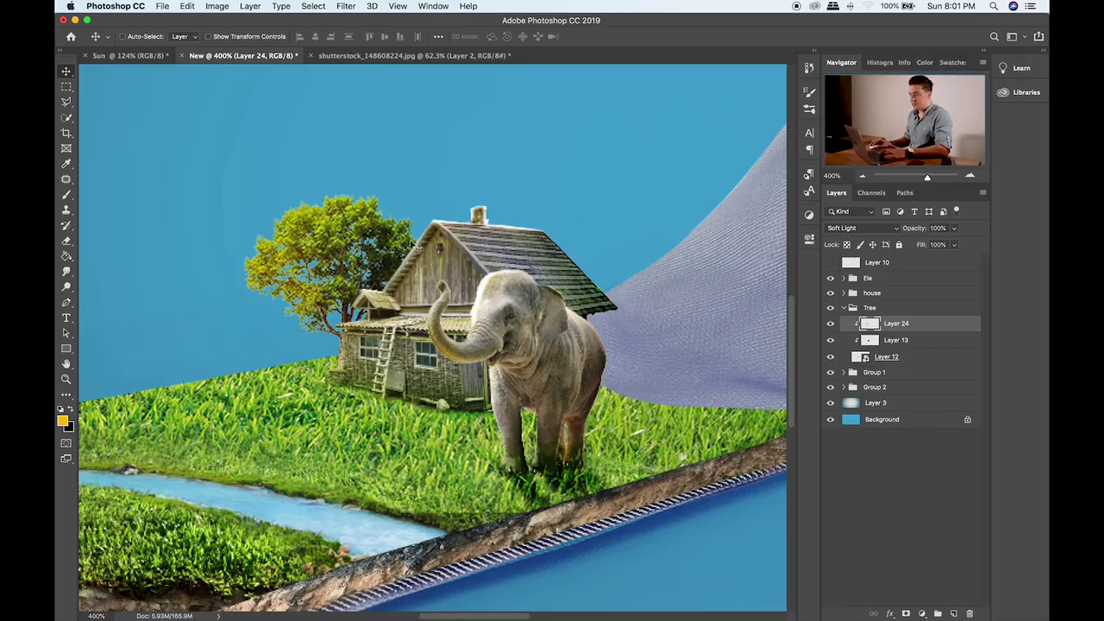
- Add another clipped layer above Layer 24 in the Tree group and set the brush colour to white
drag(402, 201, 460, 224)
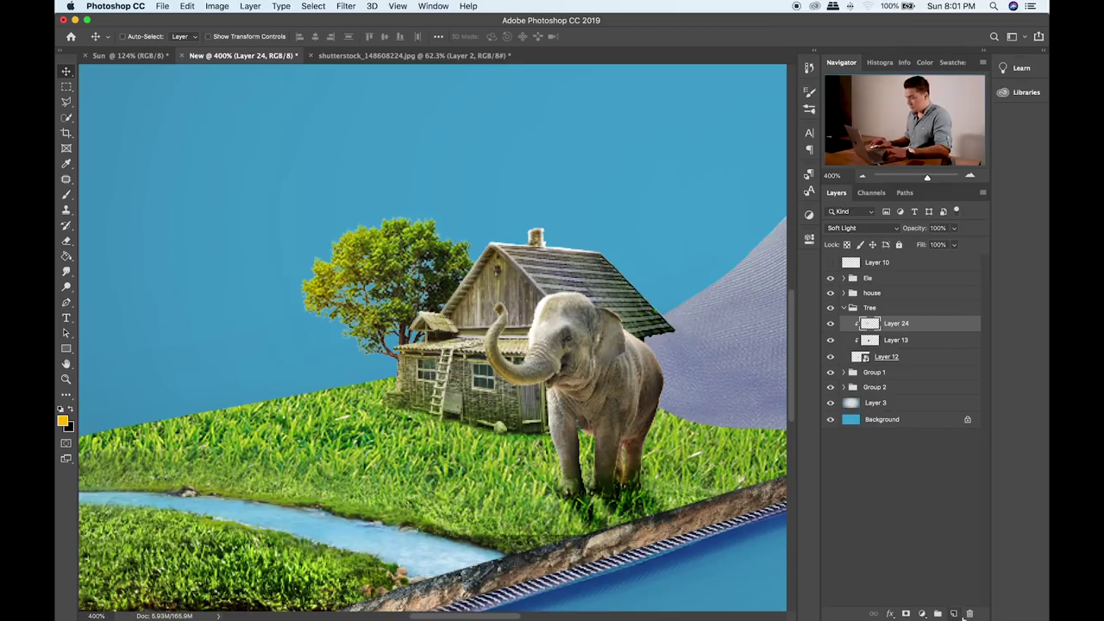
click(955, 613)
key(b)
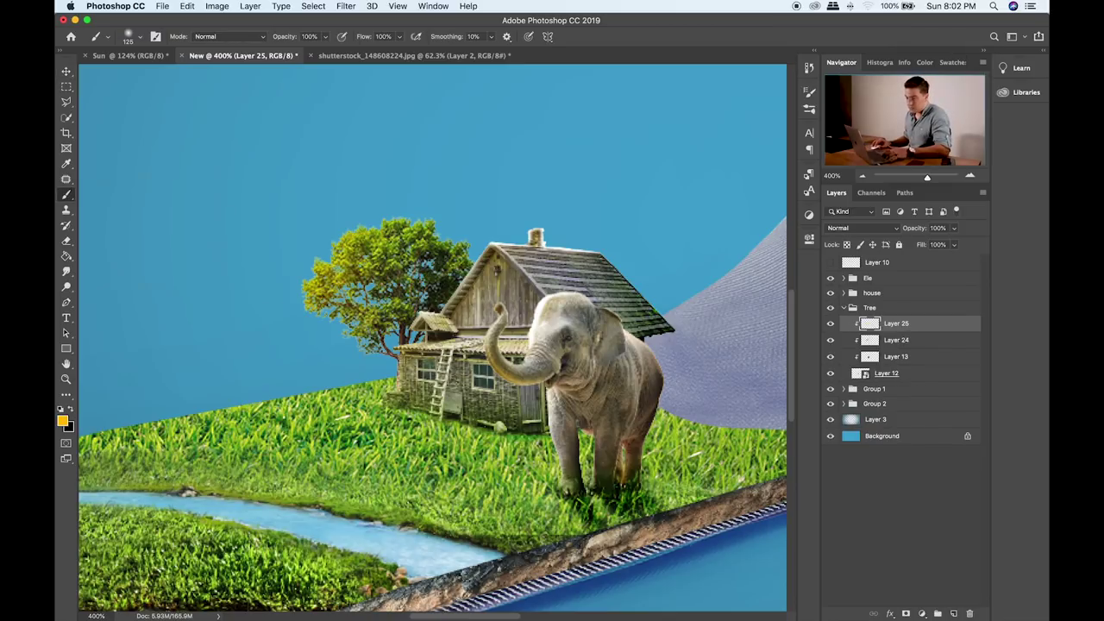
click(62, 421)
text(ffffff)
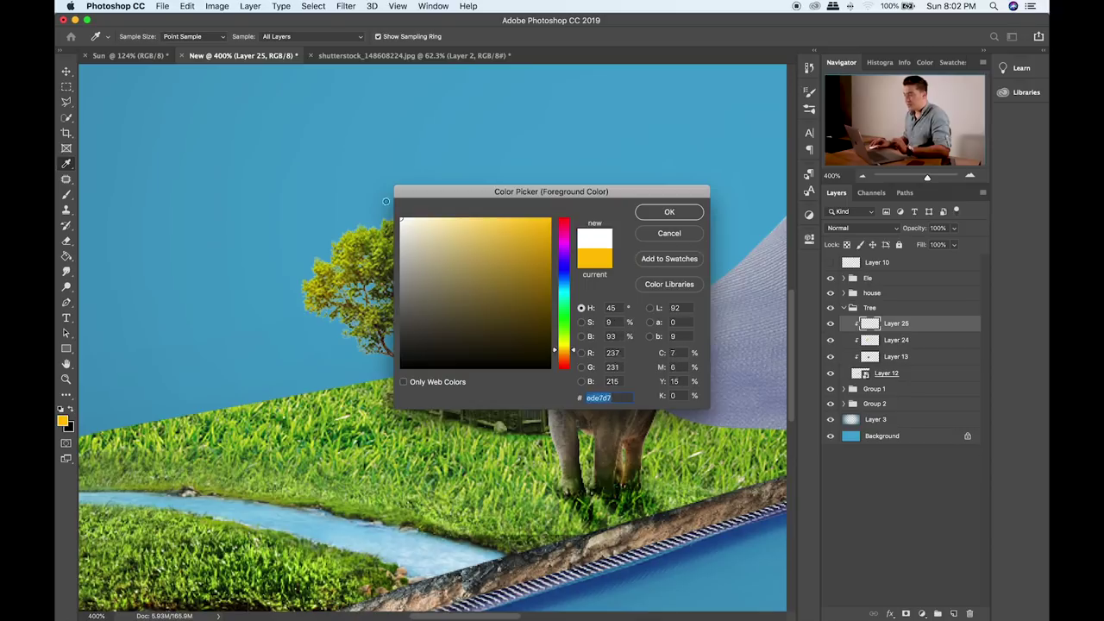
click(665, 210)
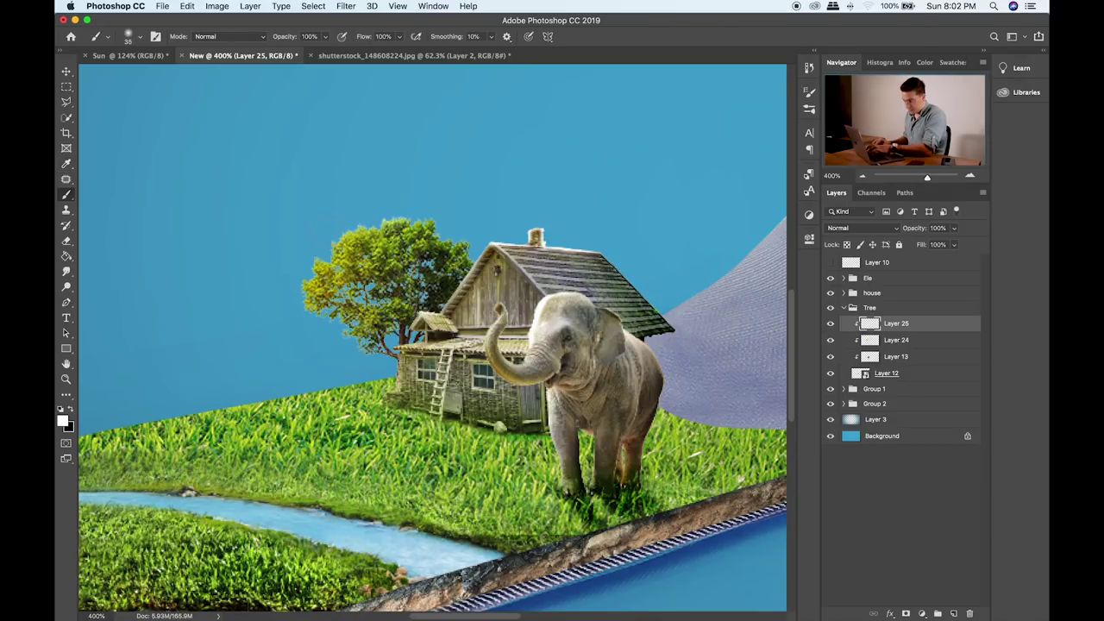
- Paint white highlights along the outer edge of the tree's foliage on Layer 25 and lower that layer's opacity to 67%
drag(343, 239, 307, 293)
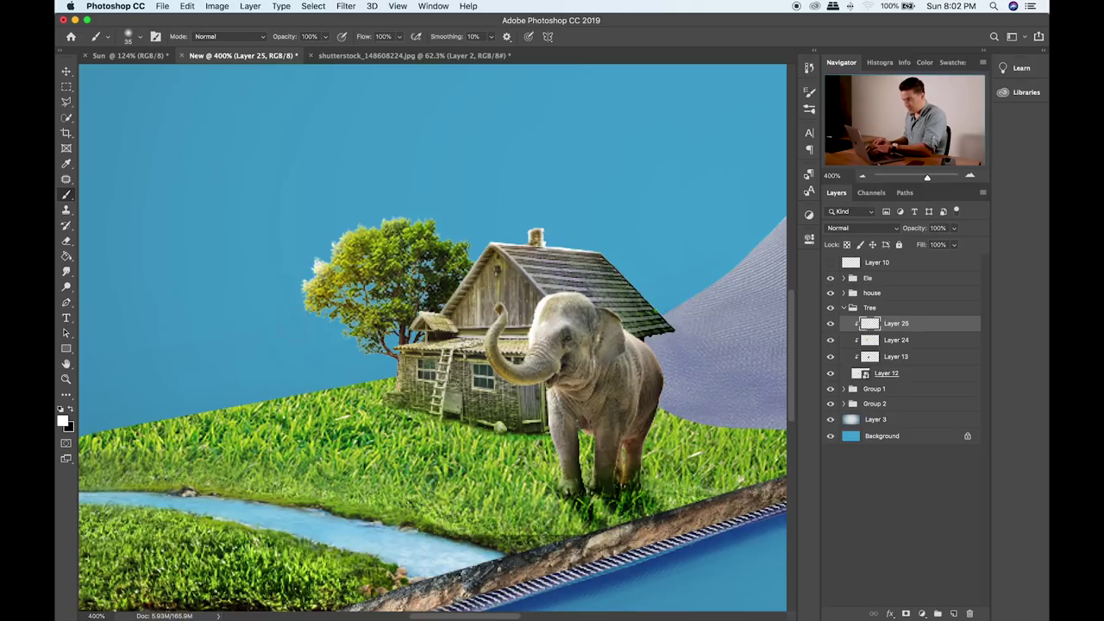
key(e)
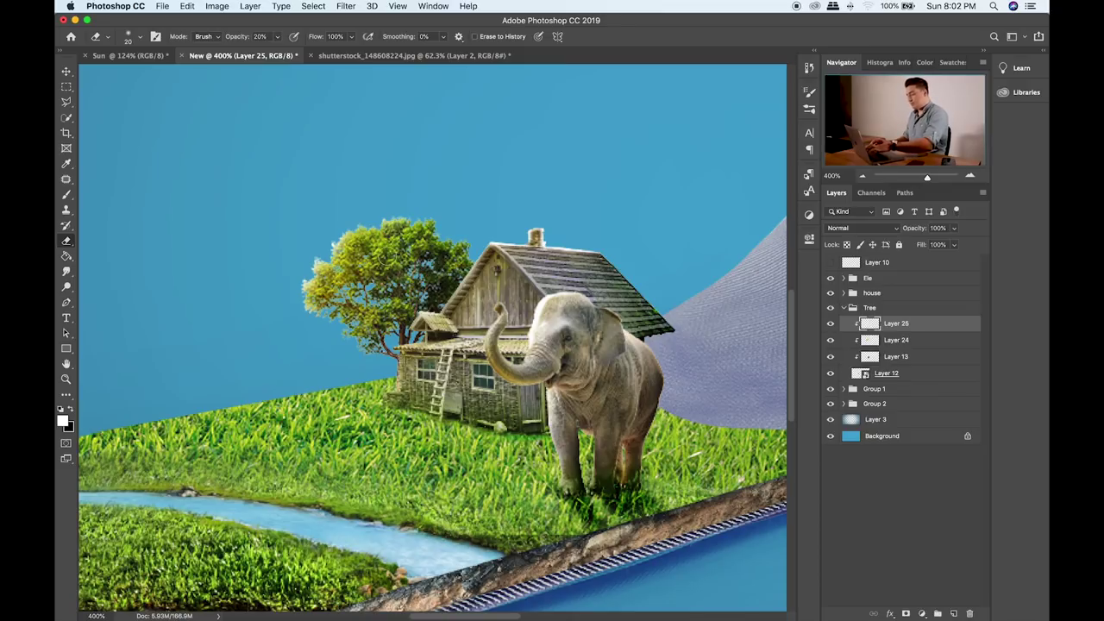
key(super+0)
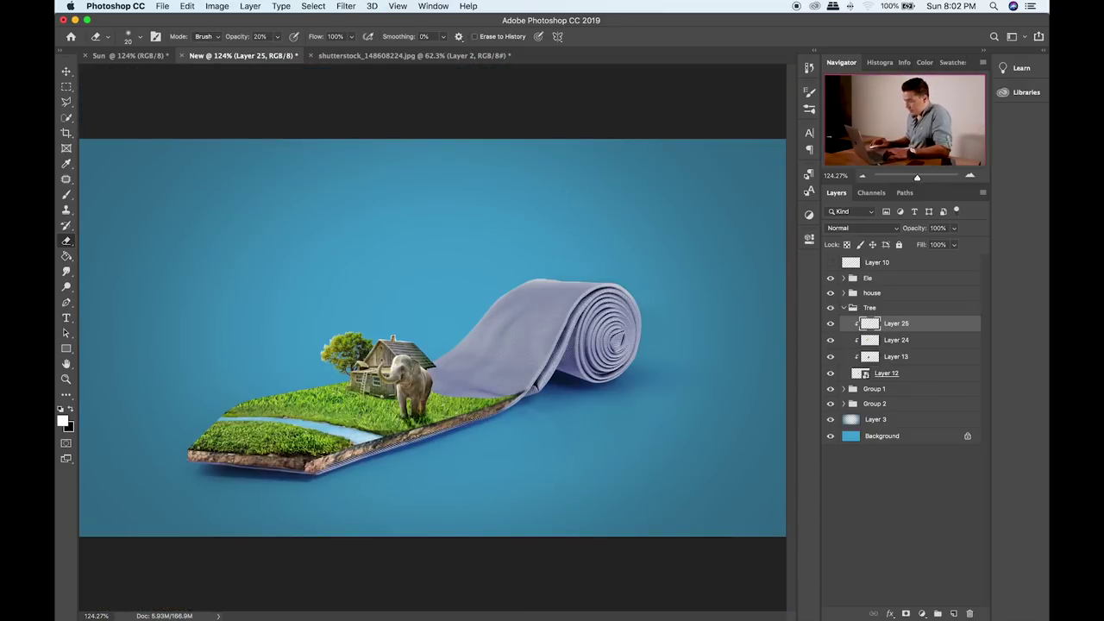
click(953, 227)
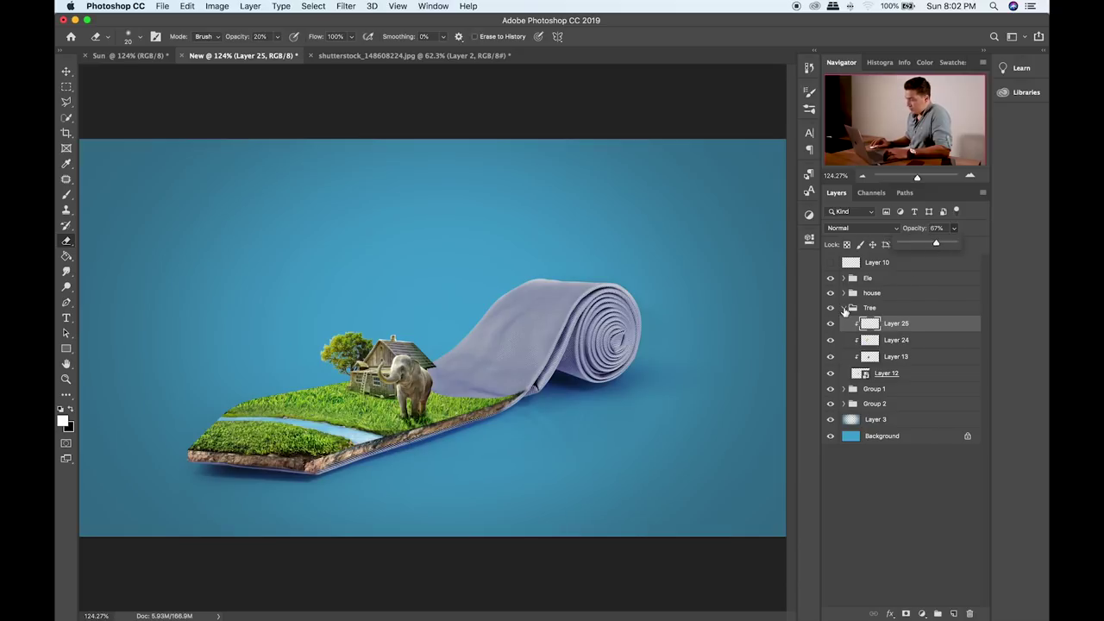
click(843, 308)
- Lower the opacity of Layer 23 in the house group to 78% and collapse the group again
click(844, 293)
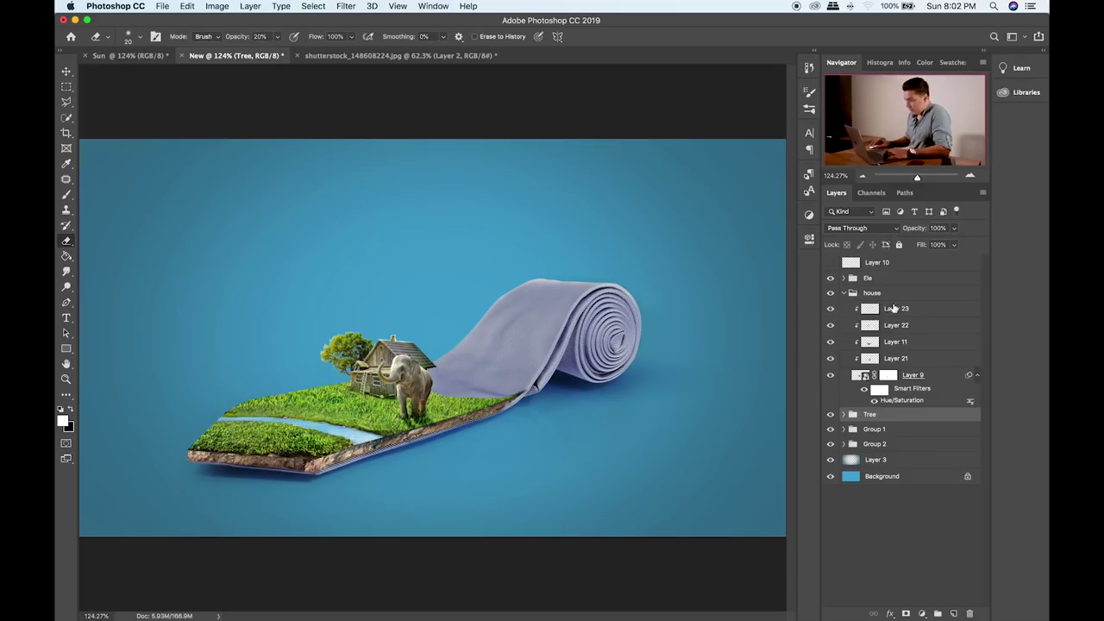
click(893, 308)
click(953, 228)
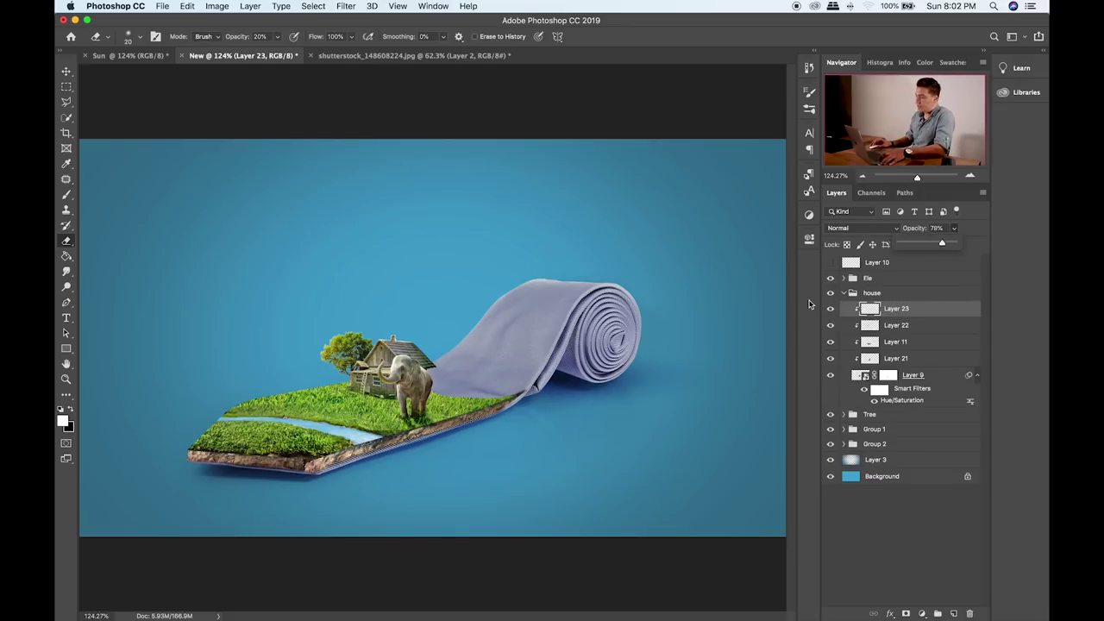
click(853, 293)
click(844, 293)
- Open the fighter photo shutterstock_143702245.jpg from the Items folder in Photoshop
key(super+Tab)
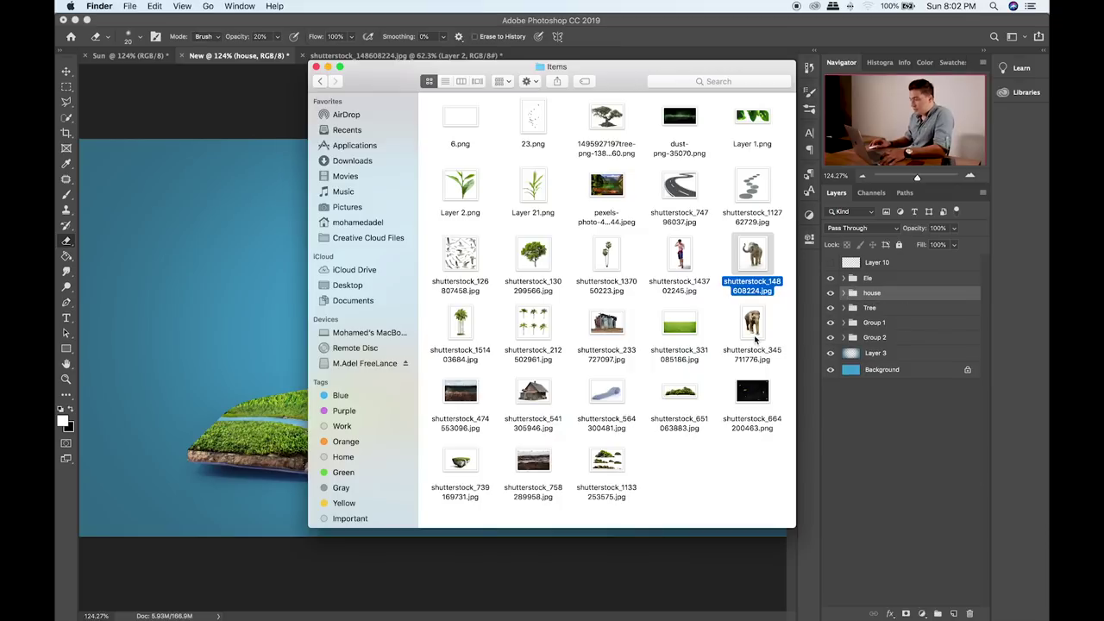
click(690, 272)
drag(683, 259, 332, 586)
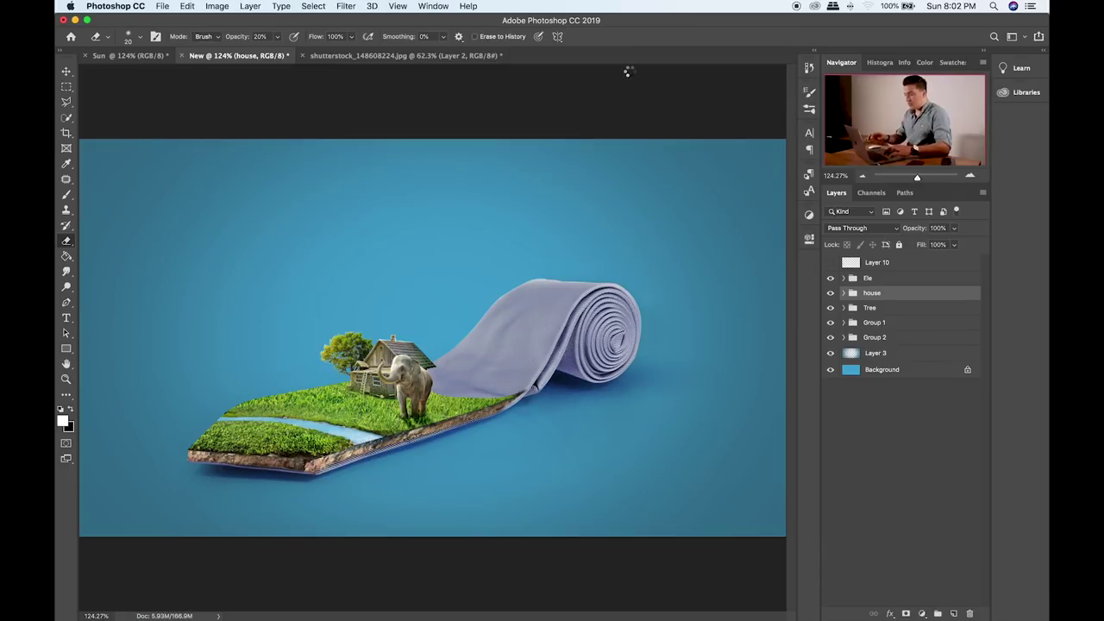
- Duplicate the fighter's background layer, desaturate the copy and darken it with Levels using a black input of 131
key(super+j)
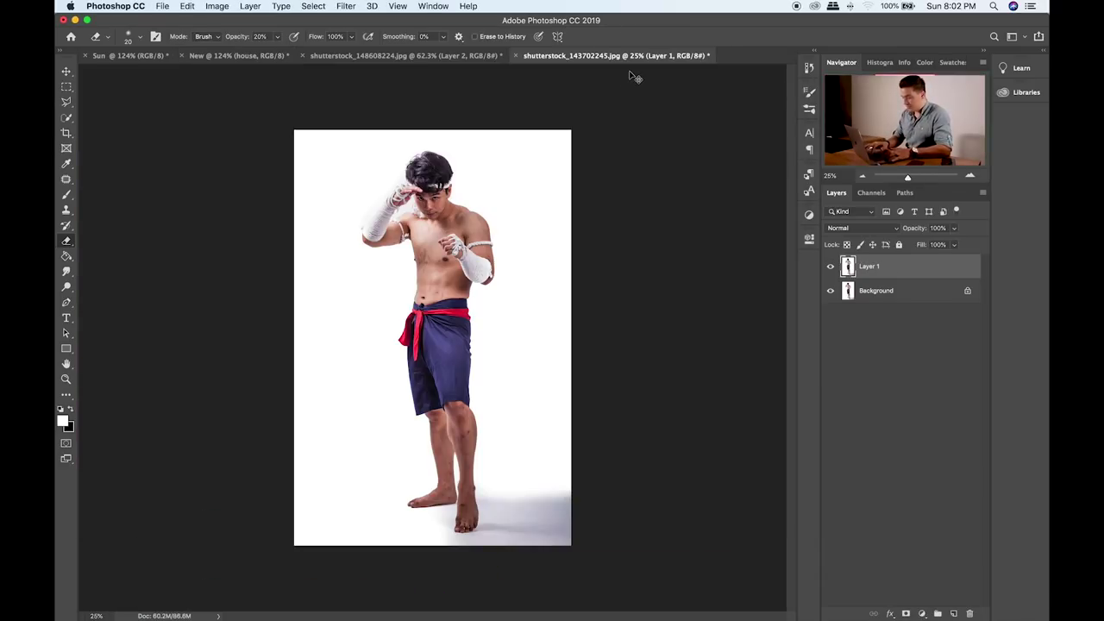
key(shift+super+u)
key(super+l)
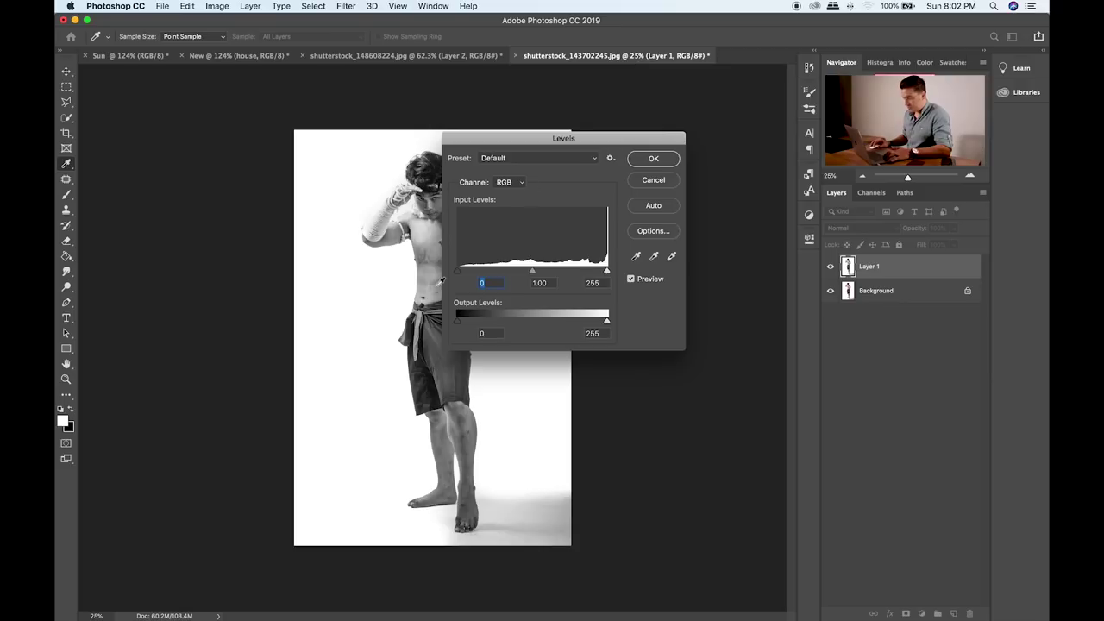
drag(457, 272, 522, 281)
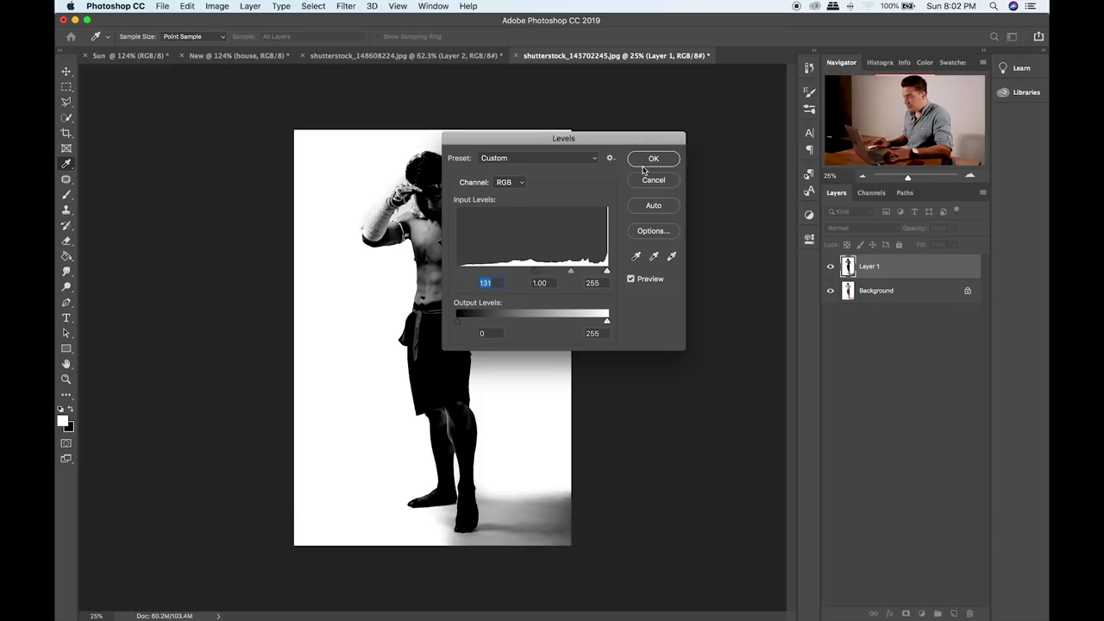
click(653, 159)
- Select the white backdrop on Layer 1 with Color Range, using sampled colours and a fuzziness of 100
click(918, 291)
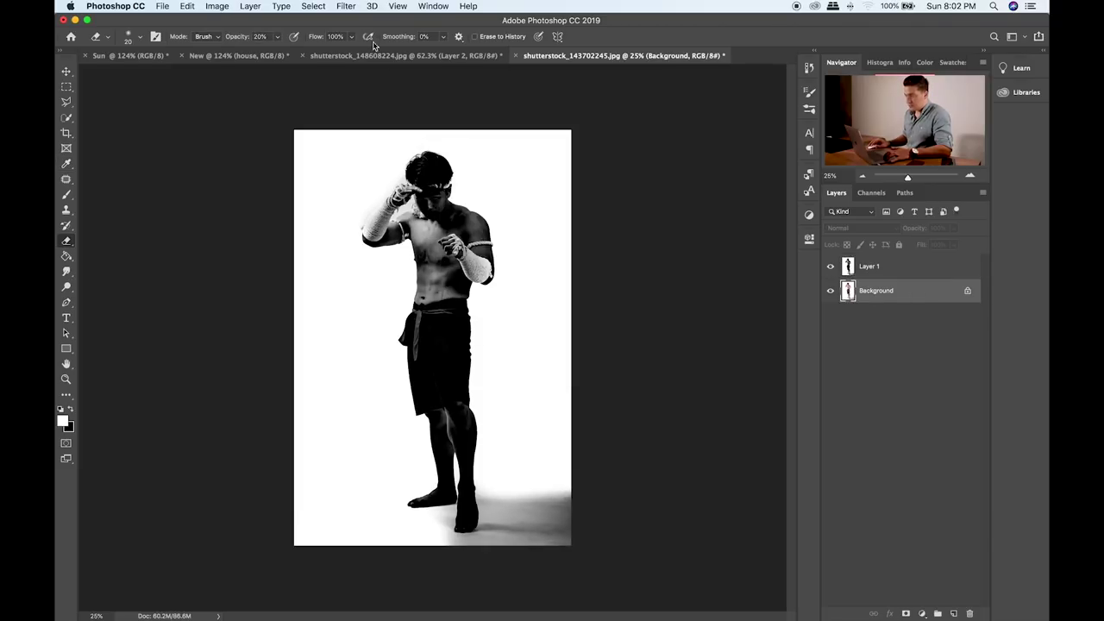
click(872, 269)
click(313, 6)
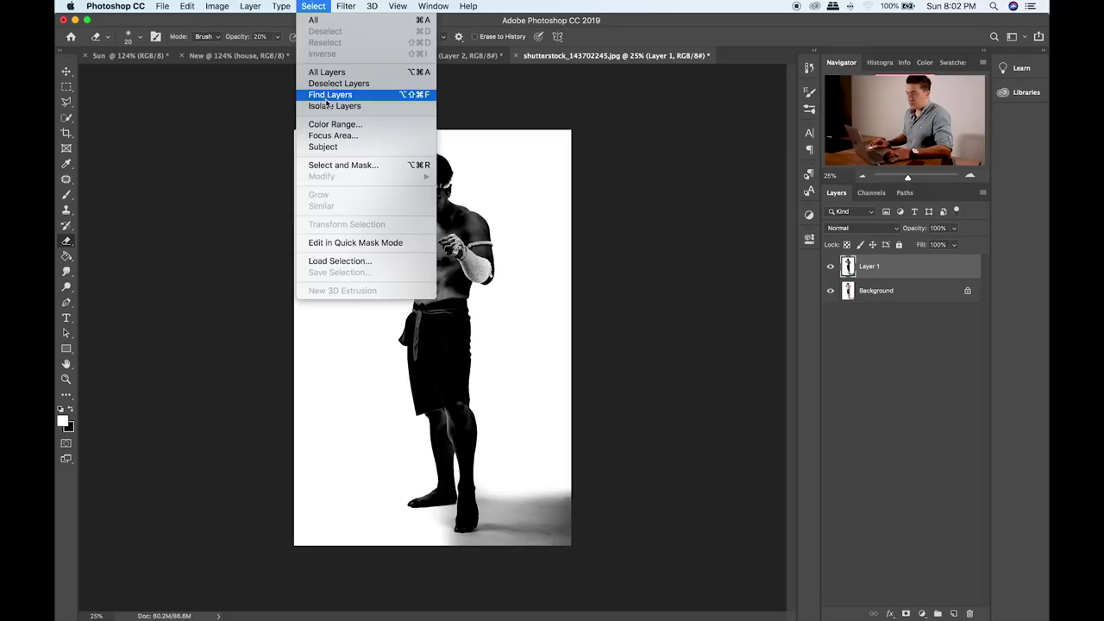
click(334, 125)
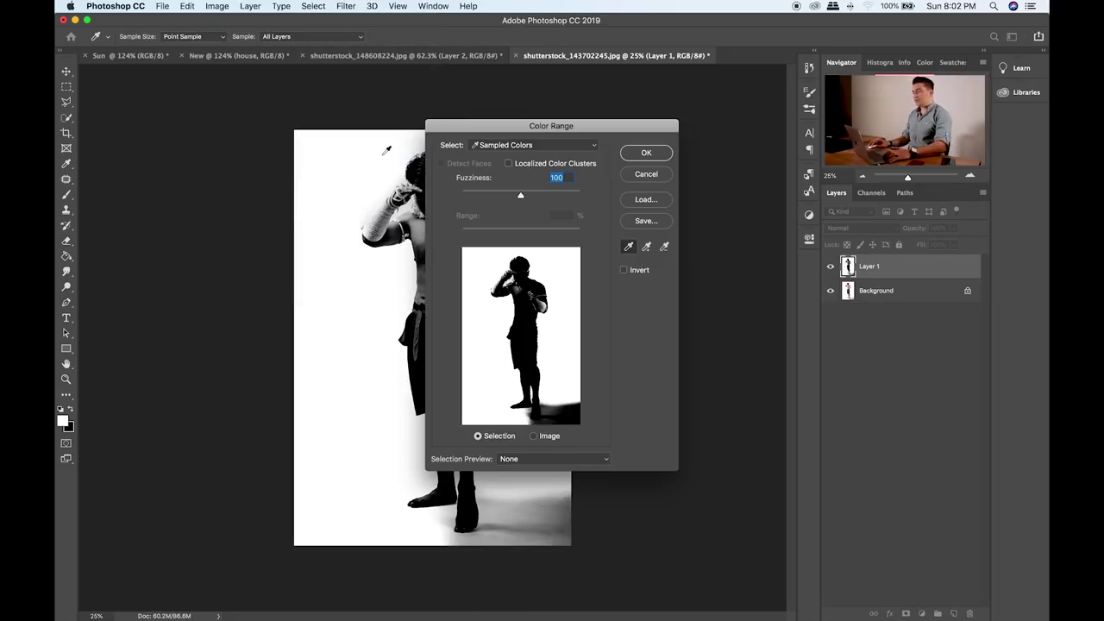
click(659, 156)
- Subtract the rope wrap of the fighter's raised forearm from the backdrop selection with the Quick Selection tool
key(e)
key(super+plus)
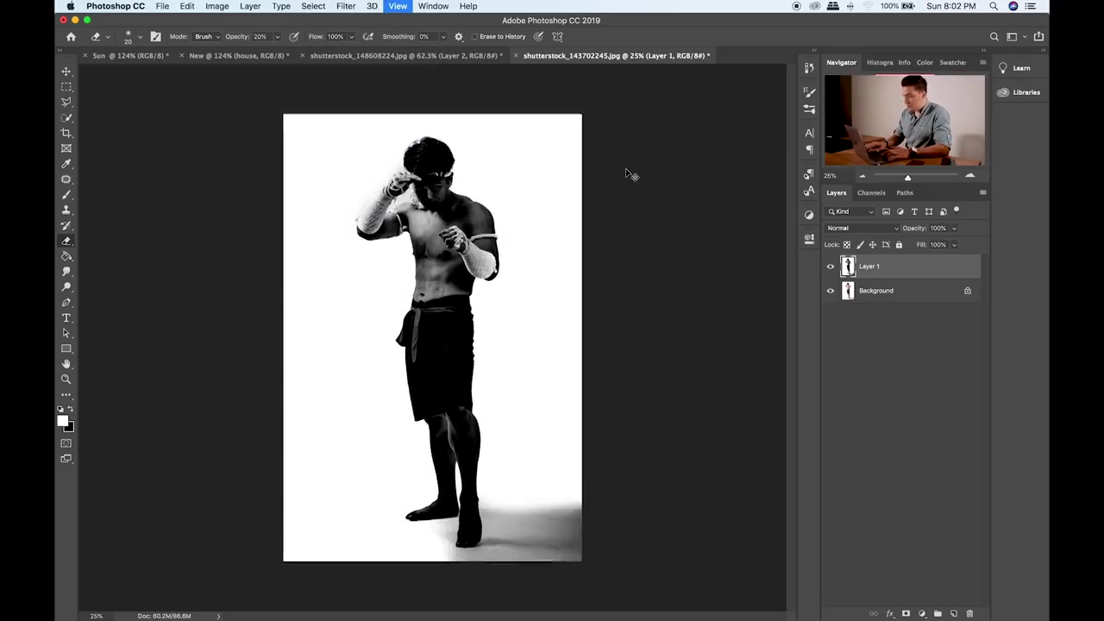
key(super+plus)
key(super+plus)
key(super+plus)
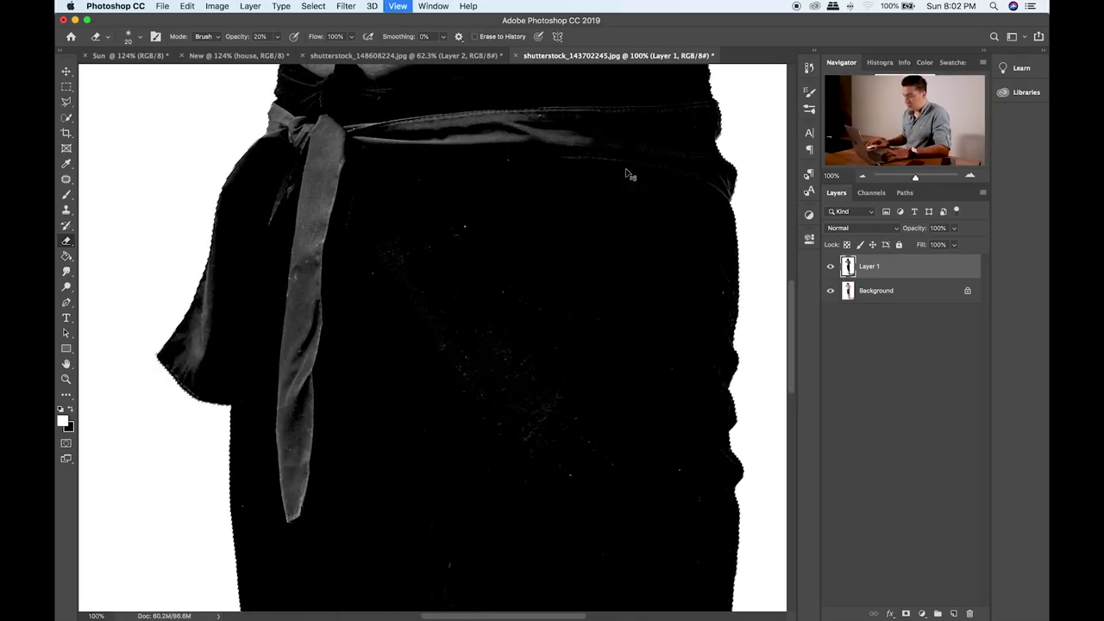
drag(601, 170, 508, 307)
drag(406, 301, 539, 293)
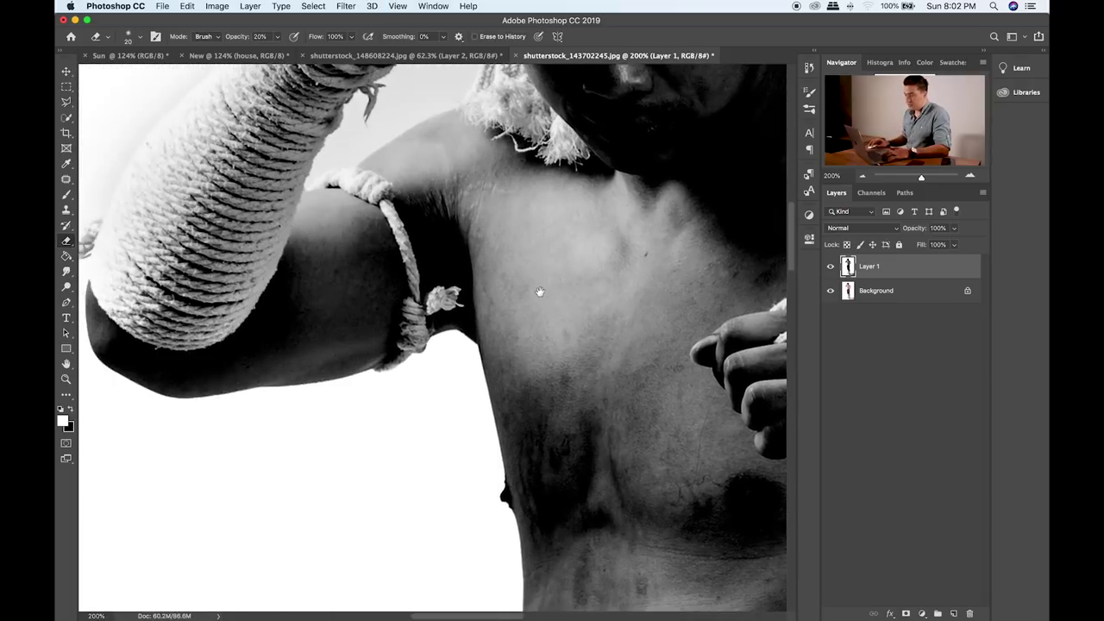
key(w)
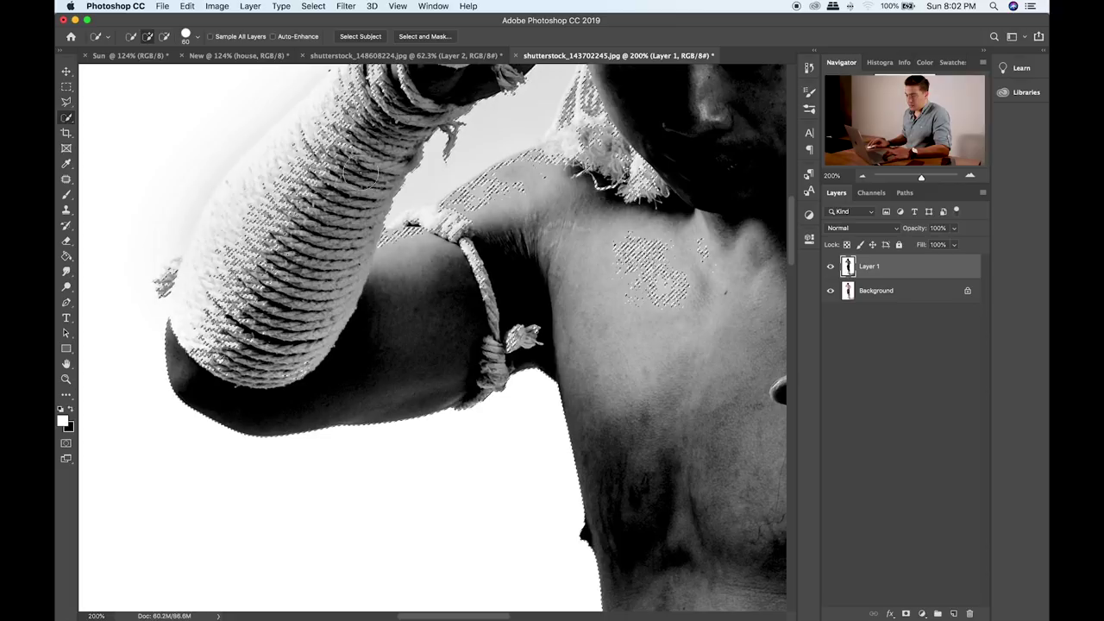
mouse_move(336, 117)
mouse_down()
mouse_move(194, 349)
mouse_move(180, 308)
mouse_up()
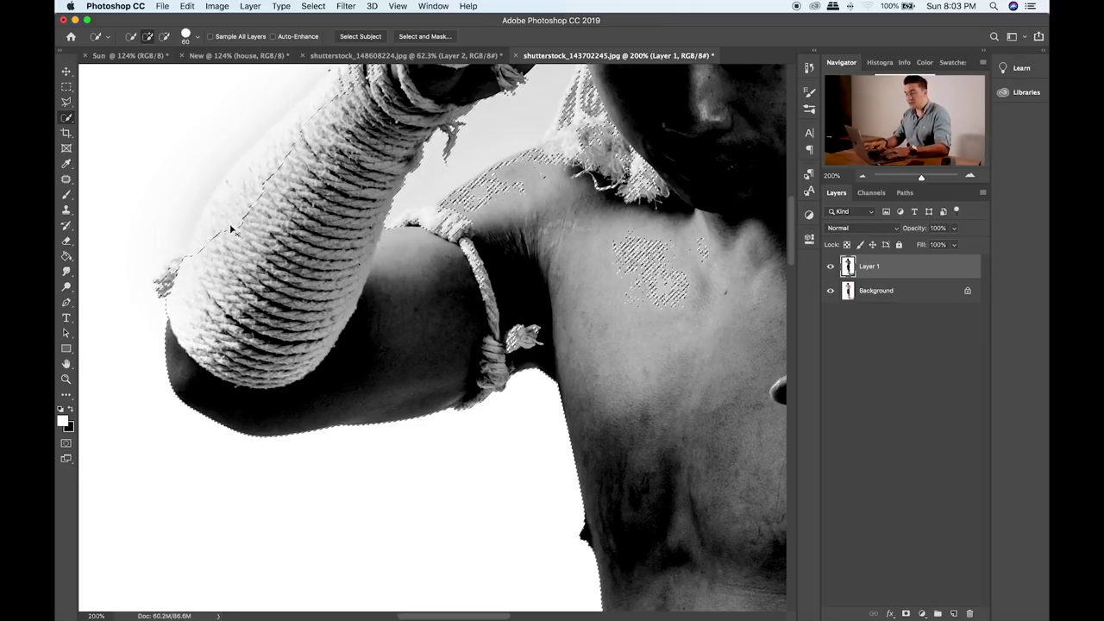
- Try to subtract the stray bright patches on the fighter's chest from the selection
key(super+minus)
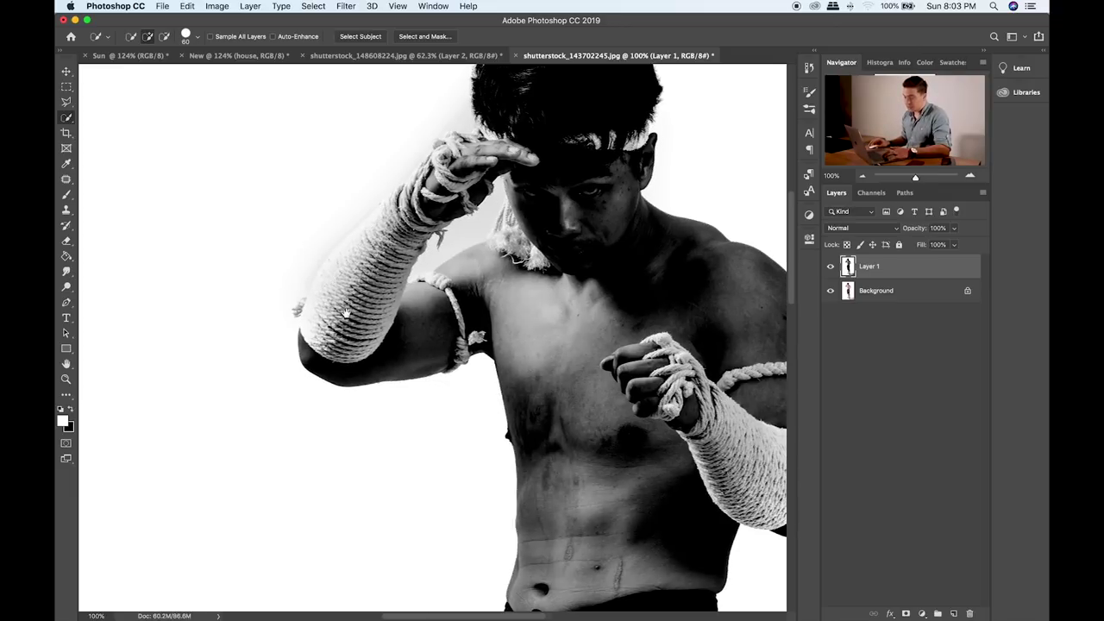
scroll(352, 315, right, 5)
alt+click(466, 302)
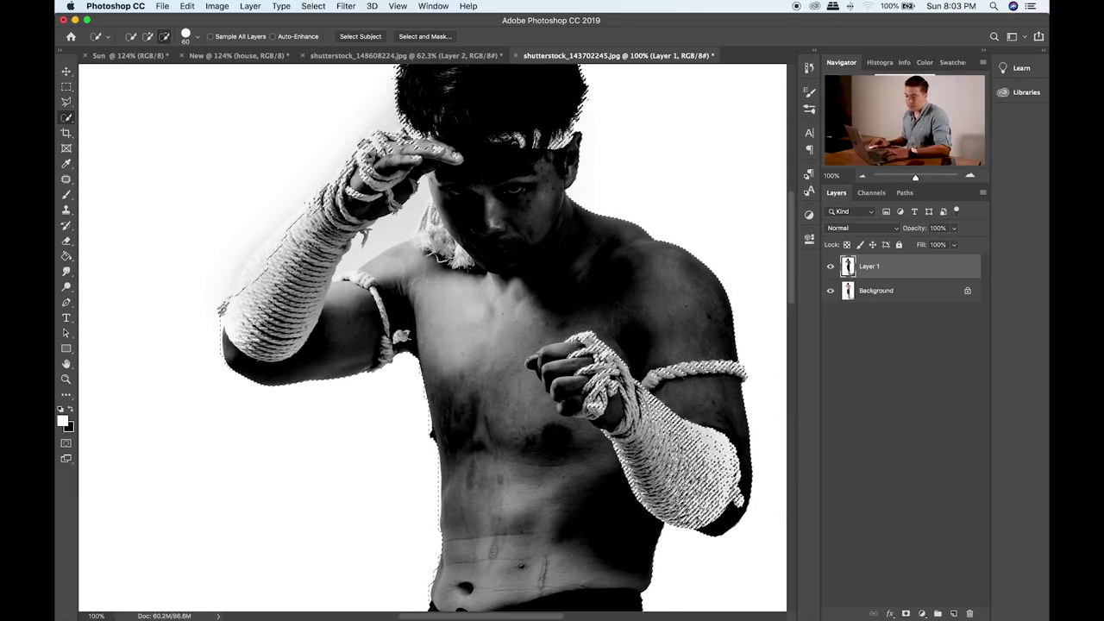
key(super+c)
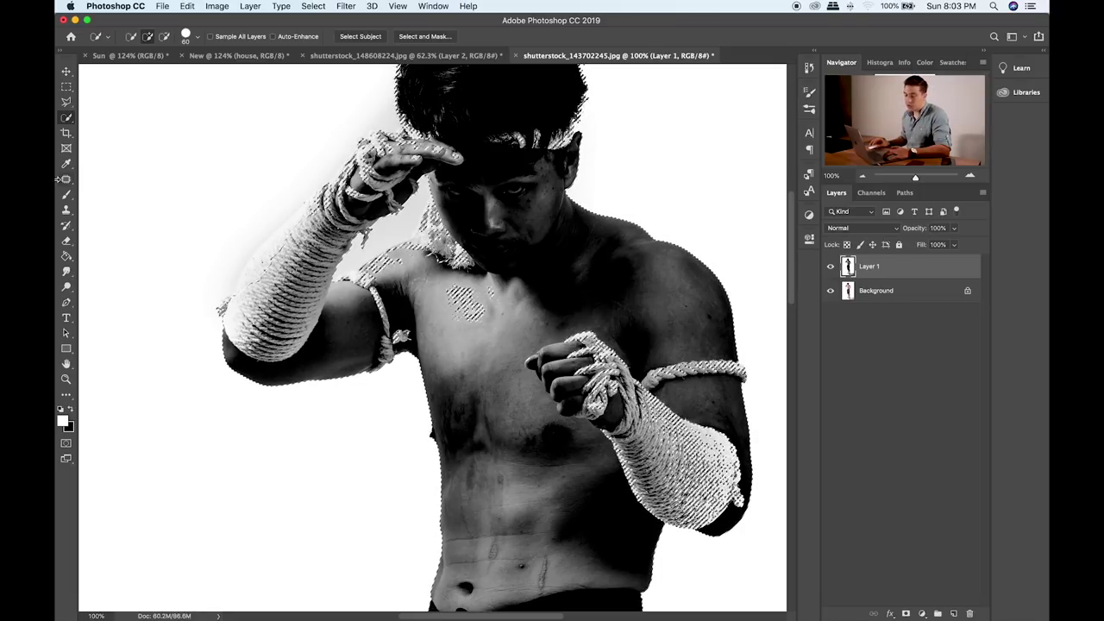
- Subtract the rope wraps on the fighter's lowered hand and forearm from the selection
drag(524, 451, 417, 336)
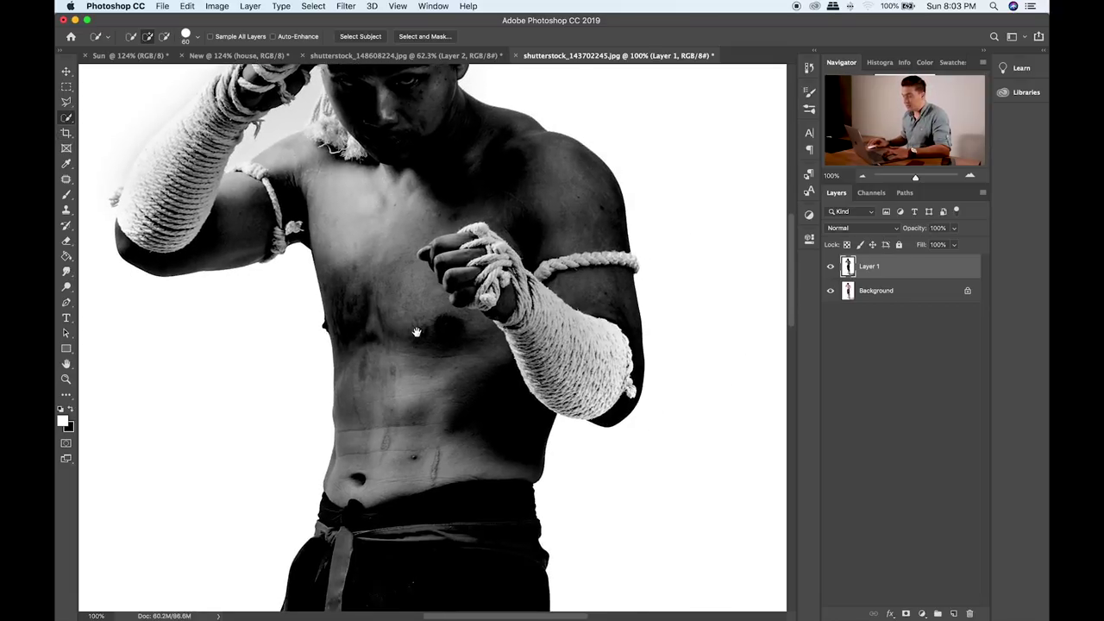
click(493, 275)
click(575, 359)
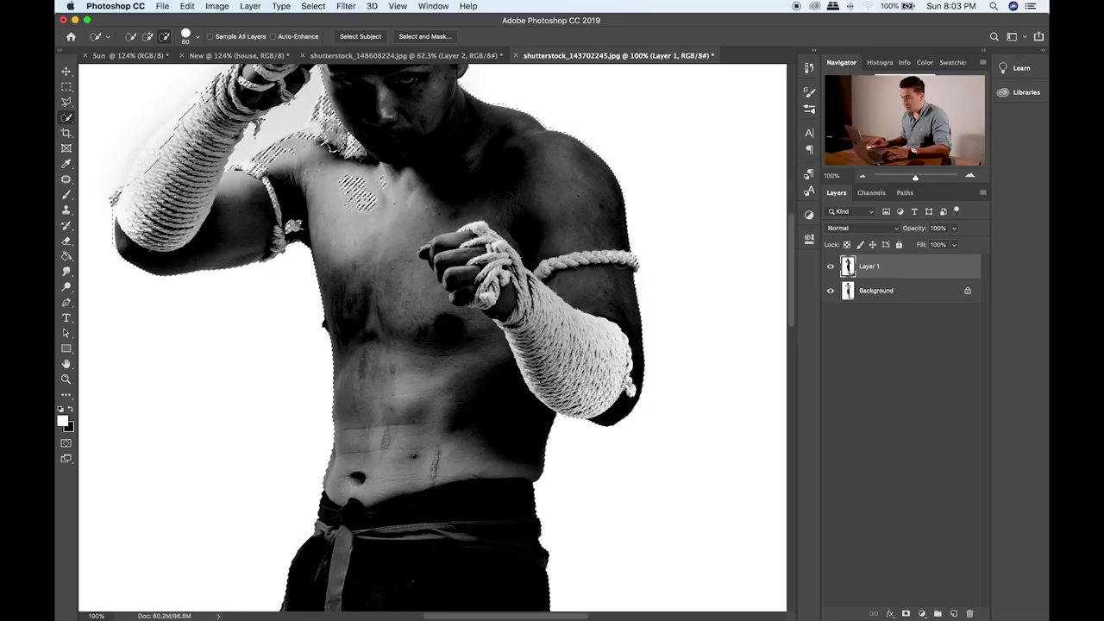
- Add the grey floor and its shadow around the fighter's feet to the backdrop selection, including the leftover streaks
key(space)
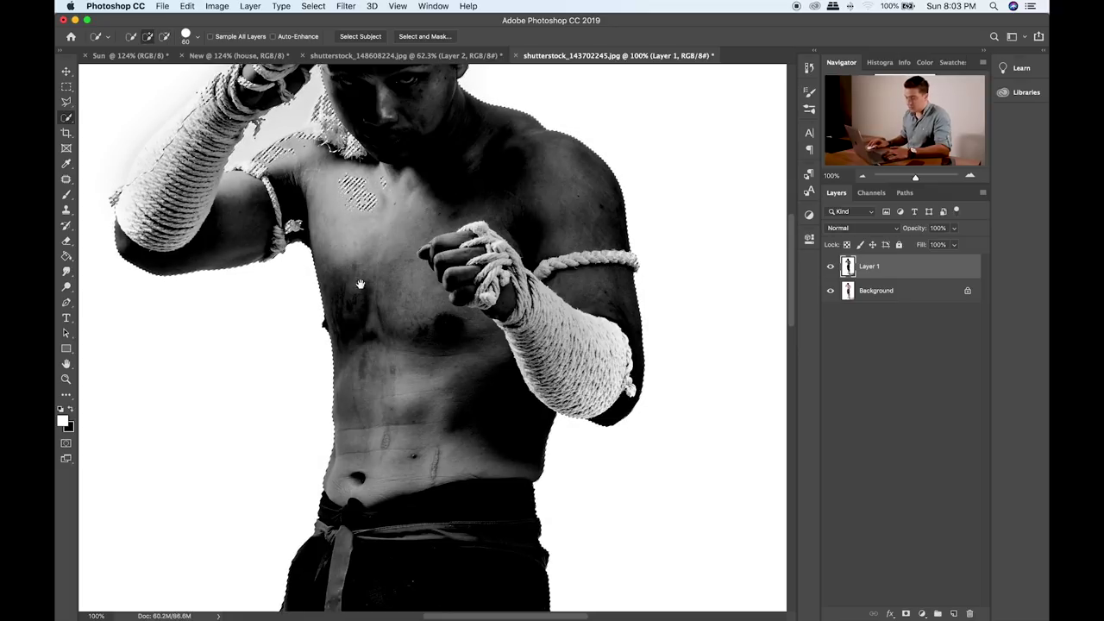
scroll(361, 284, down, 20)
scroll(440, 215, down, 5)
mouse_move(435, 422)
mouse_down()
mouse_move(440, 526)
mouse_move(508, 534)
mouse_move(595, 521)
mouse_move(439, 408)
mouse_move(535, 362)
mouse_move(604, 311)
mouse_up()
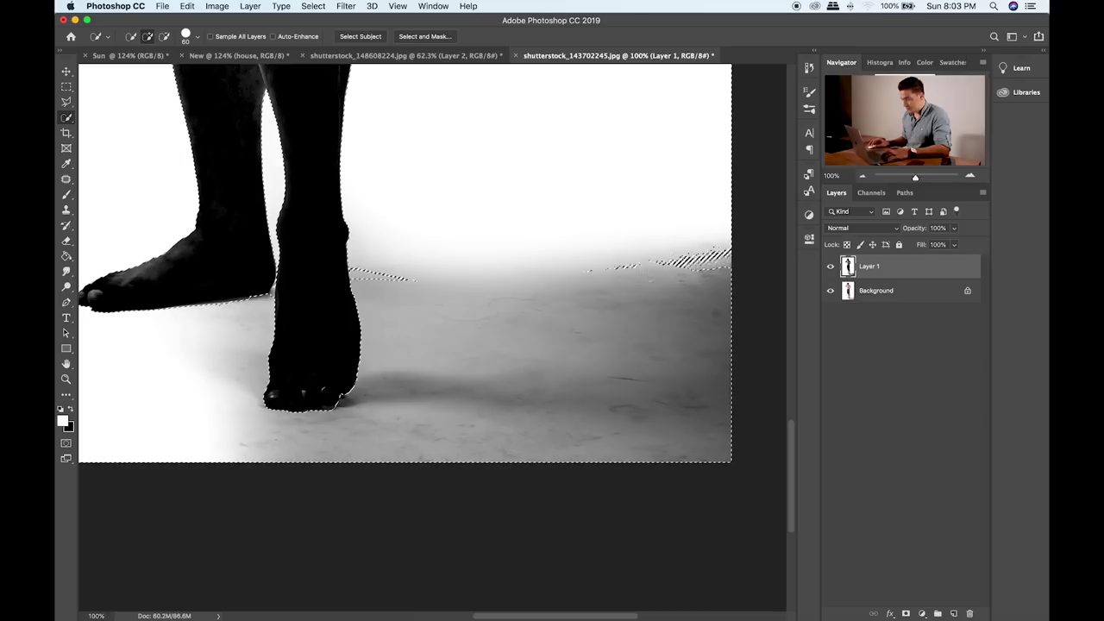
click(694, 261)
click(379, 276)
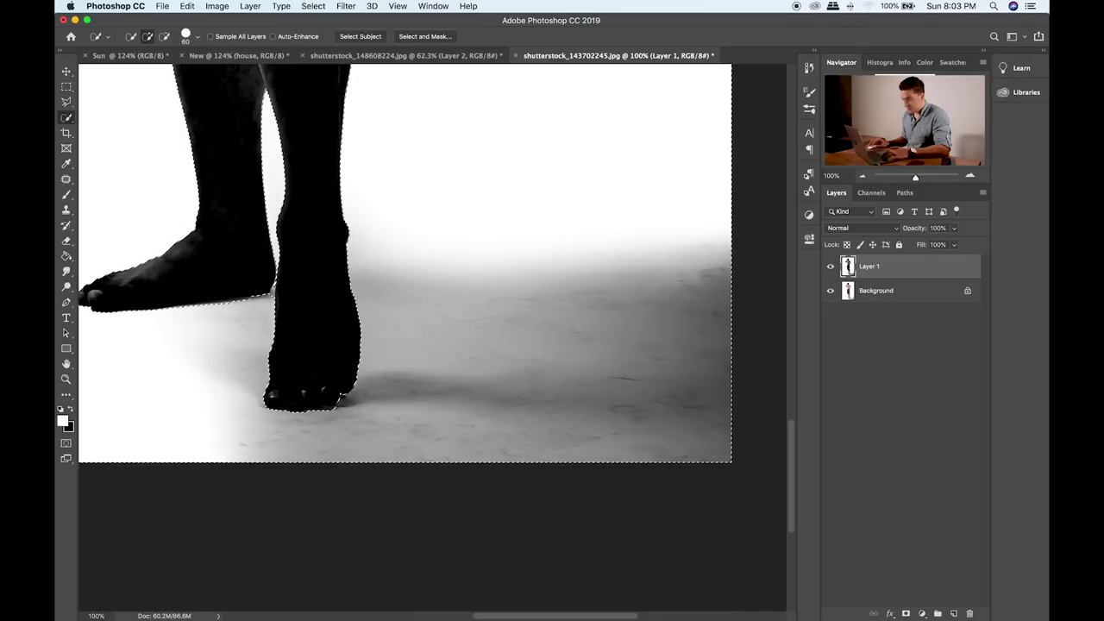
- Refine the selection along the outer edge of the raised forearm's rope wrap and around the wrist
scroll(557, 399, up, 15)
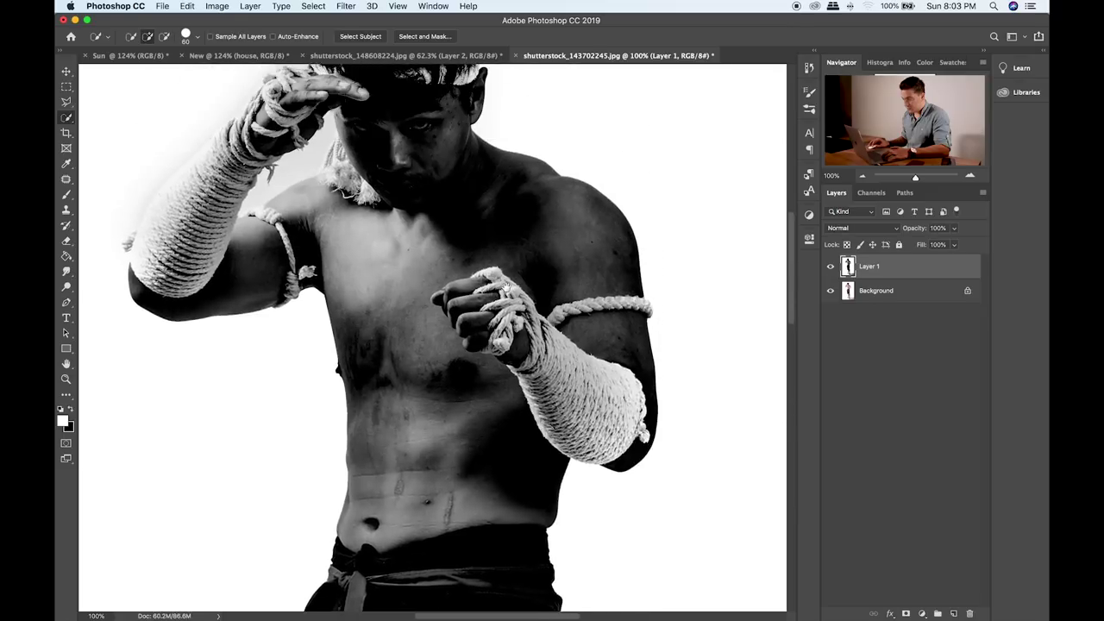
scroll(507, 288, up, 5)
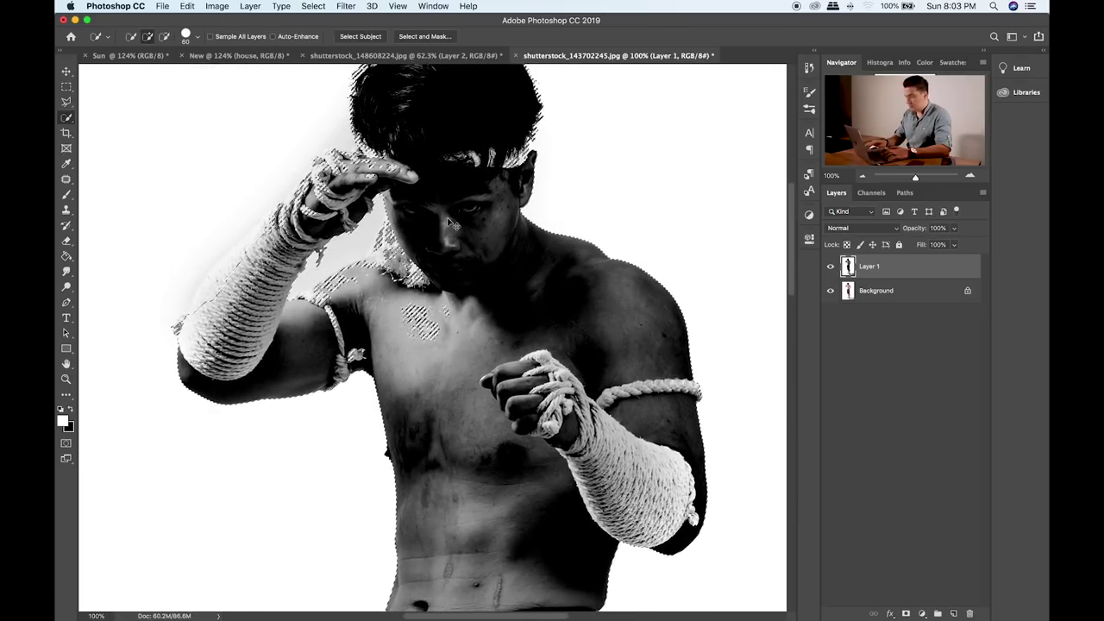
key(super+plus)
scroll(402, 213, left, 4)
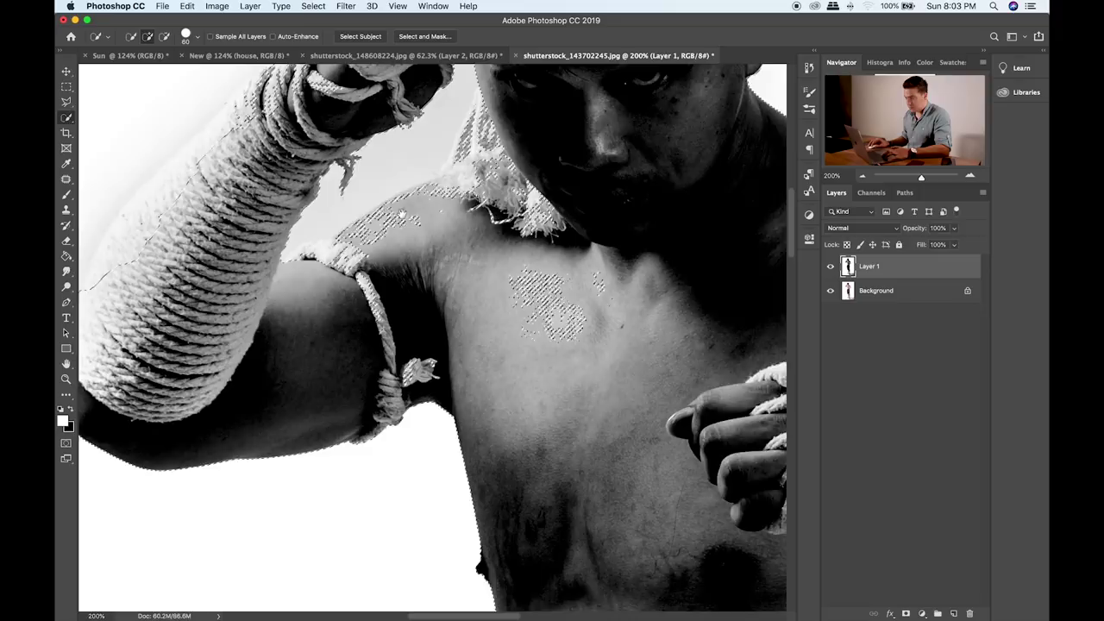
scroll(401, 213, left, 5)
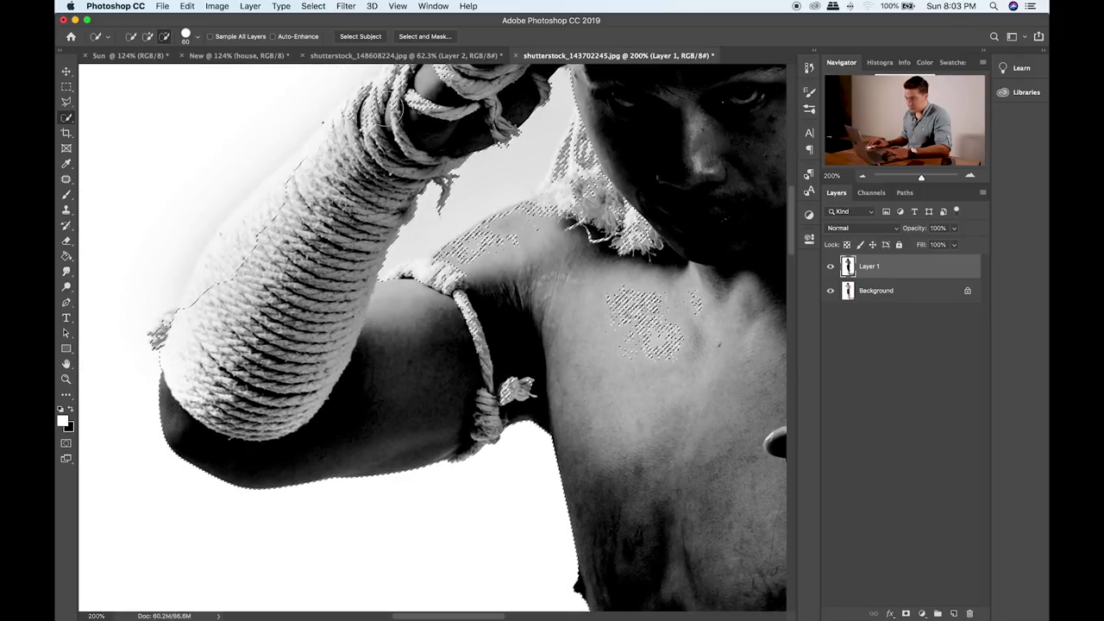
drag(270, 201, 226, 280)
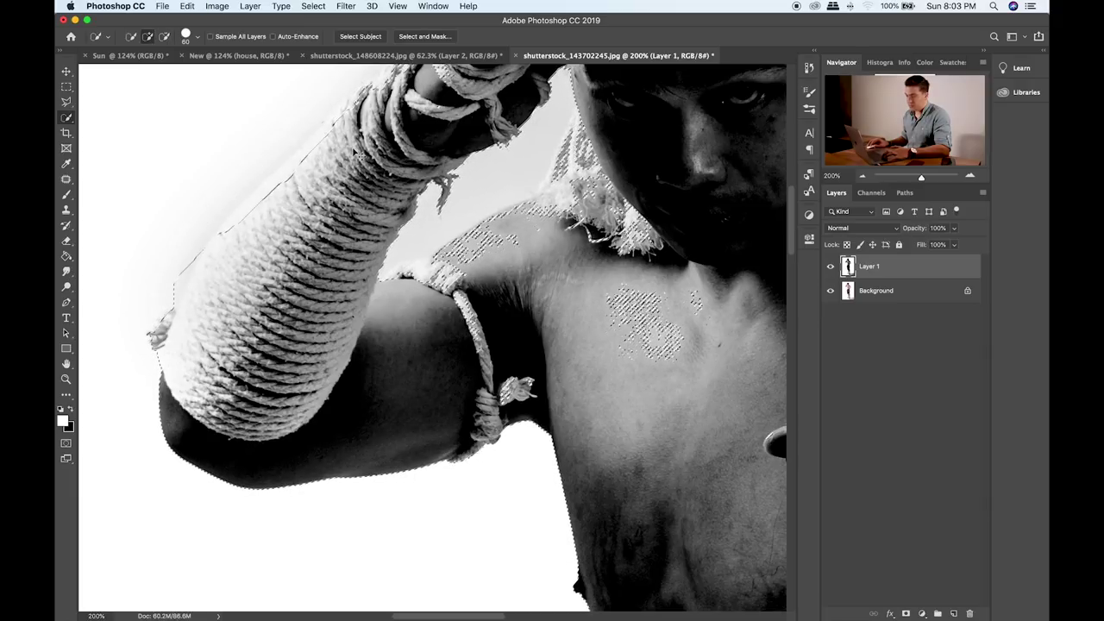
drag(431, 154, 317, 321)
drag(365, 303, 509, 125)
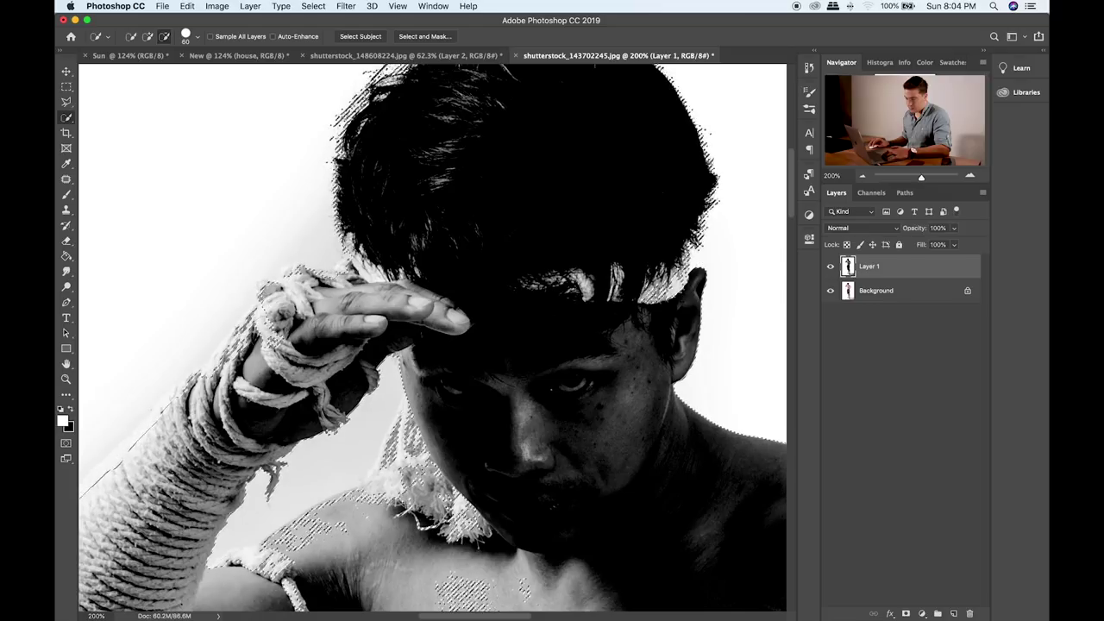
- Try again to clear the speckled chest patches from the selection with the Quick Selection tool
drag(366, 362, 400, 130)
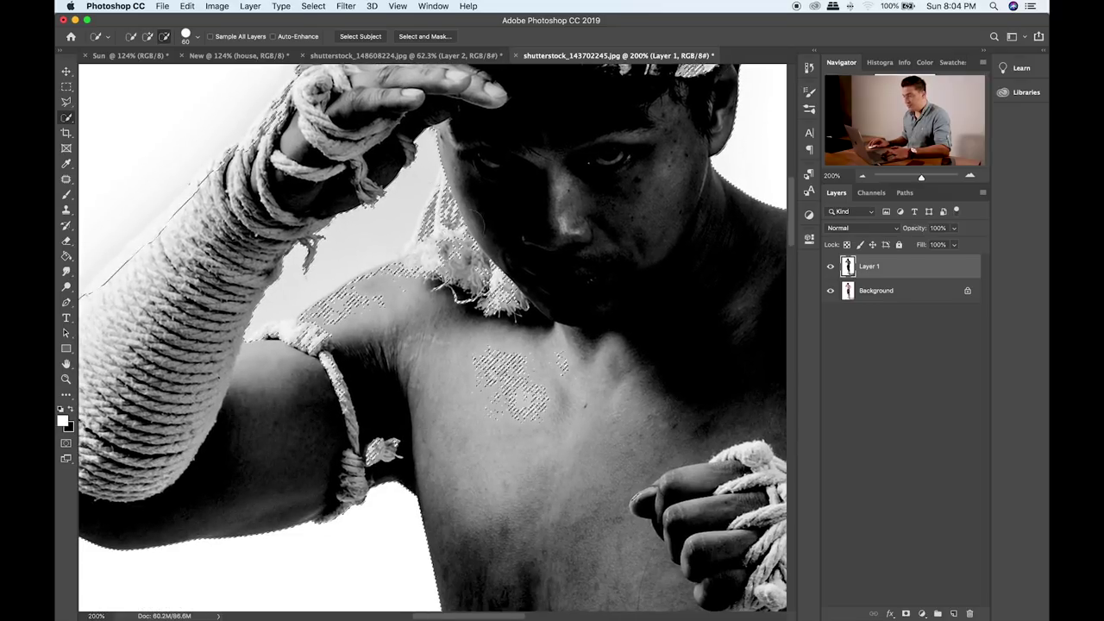
alt+click(523, 383)
click(525, 384)
click(280, 276)
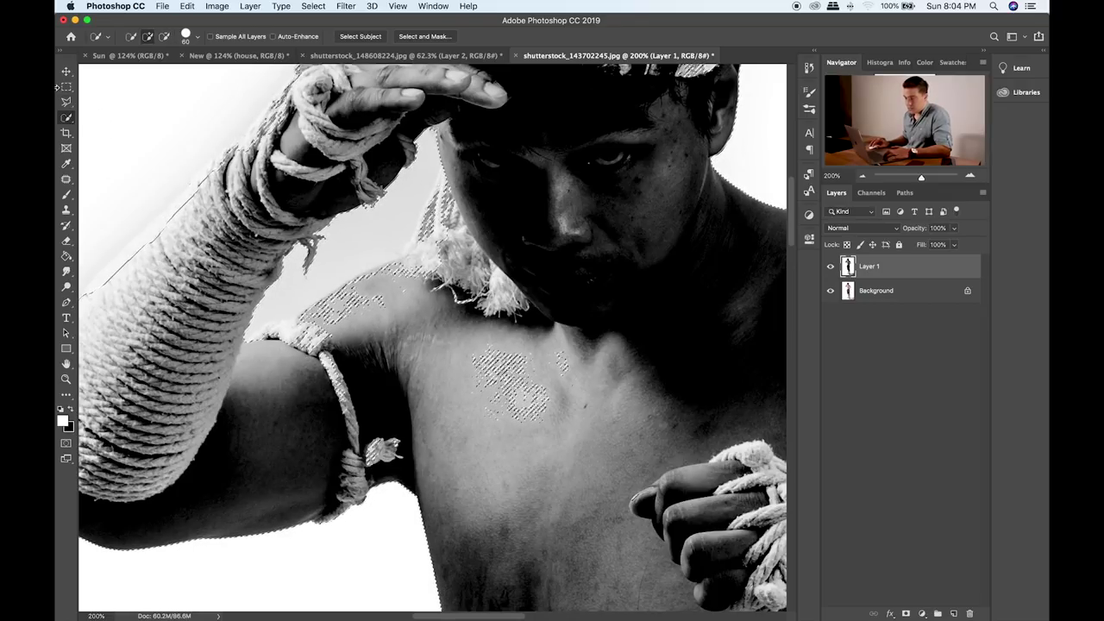
- Subtract the tassel strands beside the fighter's neck from the backdrop selection with the Lasso tool
right_click(68, 118)
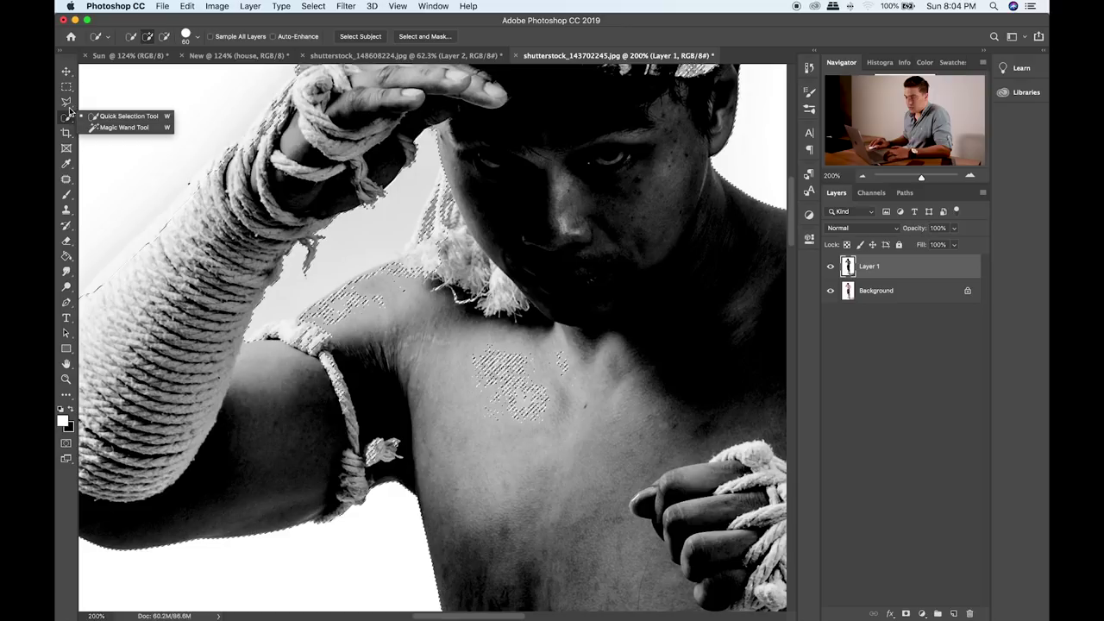
click(66, 103)
click(99, 103)
drag(318, 224, 350, 208)
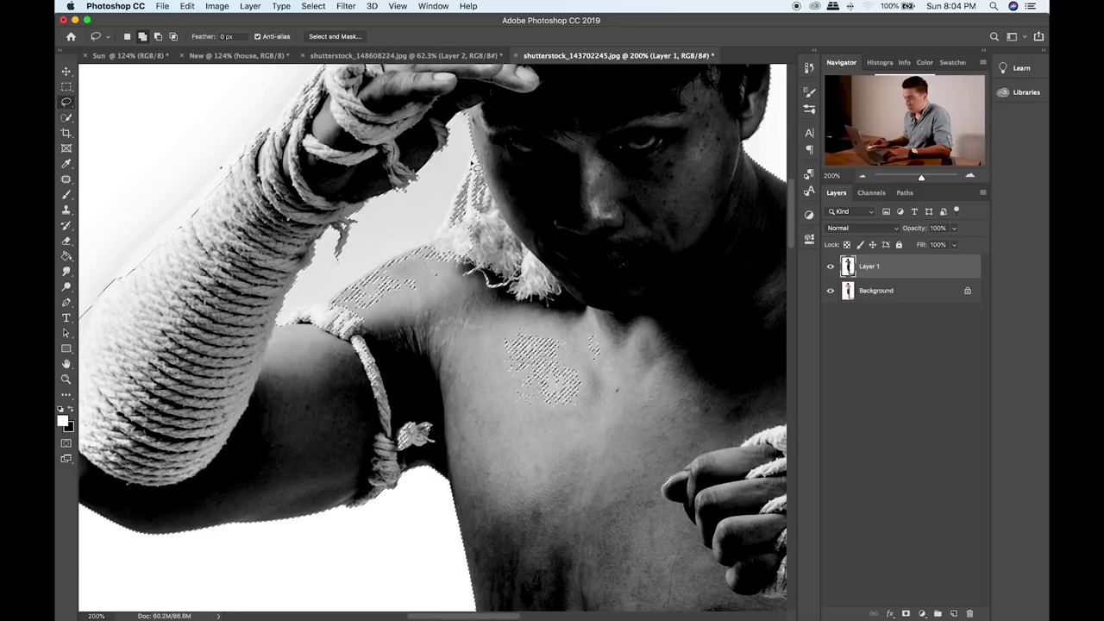
drag(453, 289, 532, 153)
key(super+z)
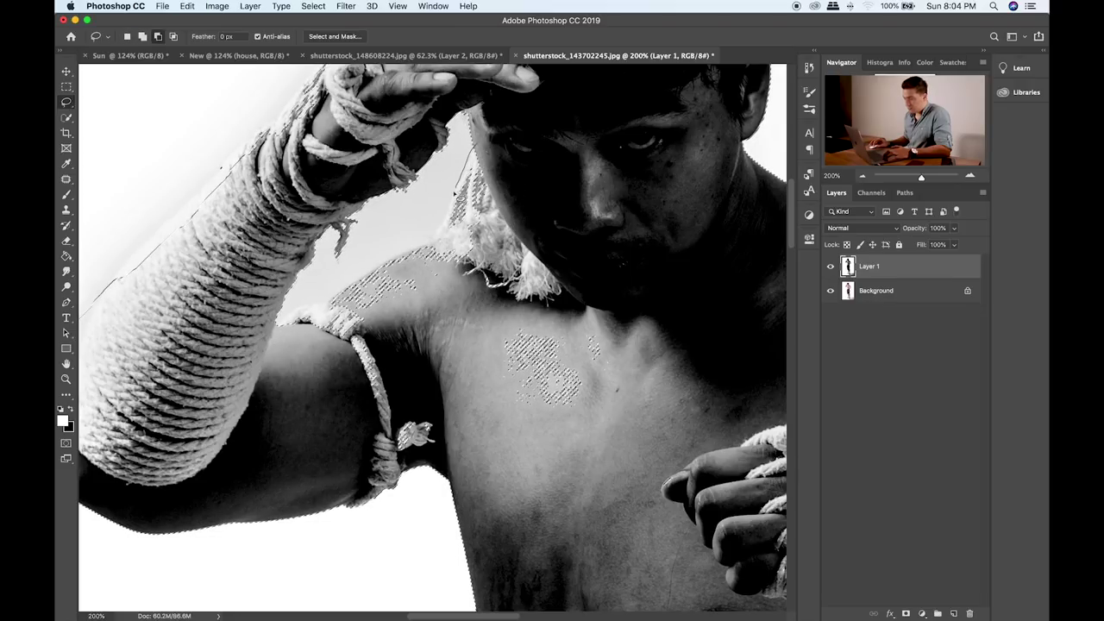
drag(513, 79, 515, 83)
scroll(508, 130, down, 3)
scroll(509, 129, left, 3)
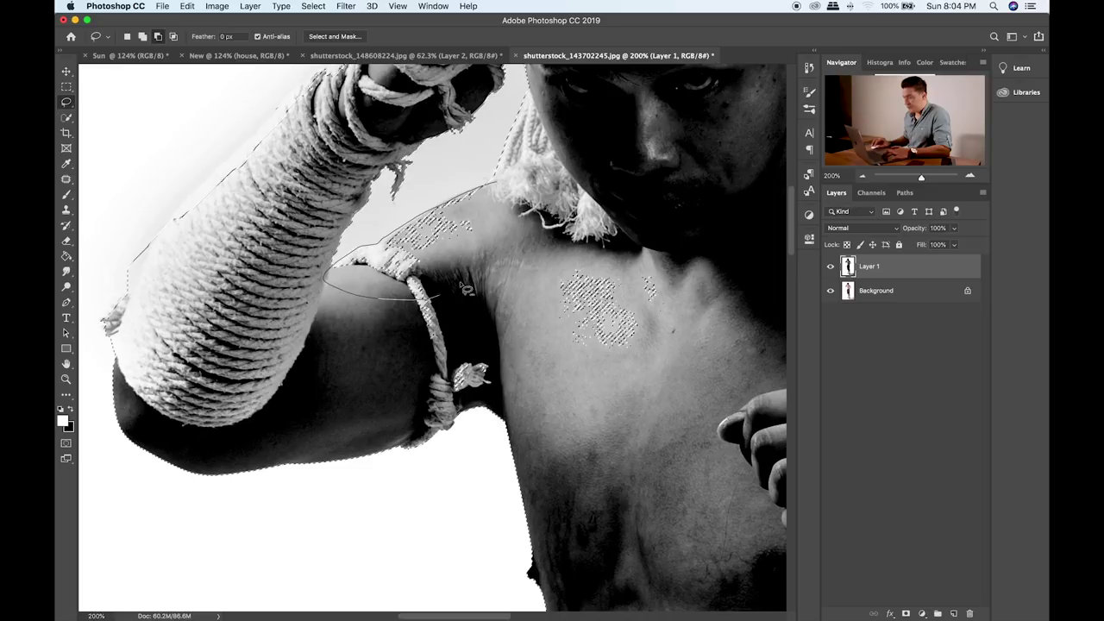
- Subtract the speckled shoulder patches and the rope armband on the raised arm from the selection
drag(522, 210, 517, 205)
scroll(501, 310, down, 2)
mouse_move(438, 240)
mouse_down()
mouse_move(383, 301)
mouse_move(412, 350)
mouse_up()
drag(499, 339, 481, 254)
- Subtract the speckled patches on the fighter's chest from the backdrop selection with the Lasso tool
scroll(481, 253, right, 4)
scroll(481, 253, down, 1)
drag(557, 185, 401, 173)
drag(552, 303, 552, 304)
scroll(500, 284, up, 5)
scroll(500, 285, right, 2)
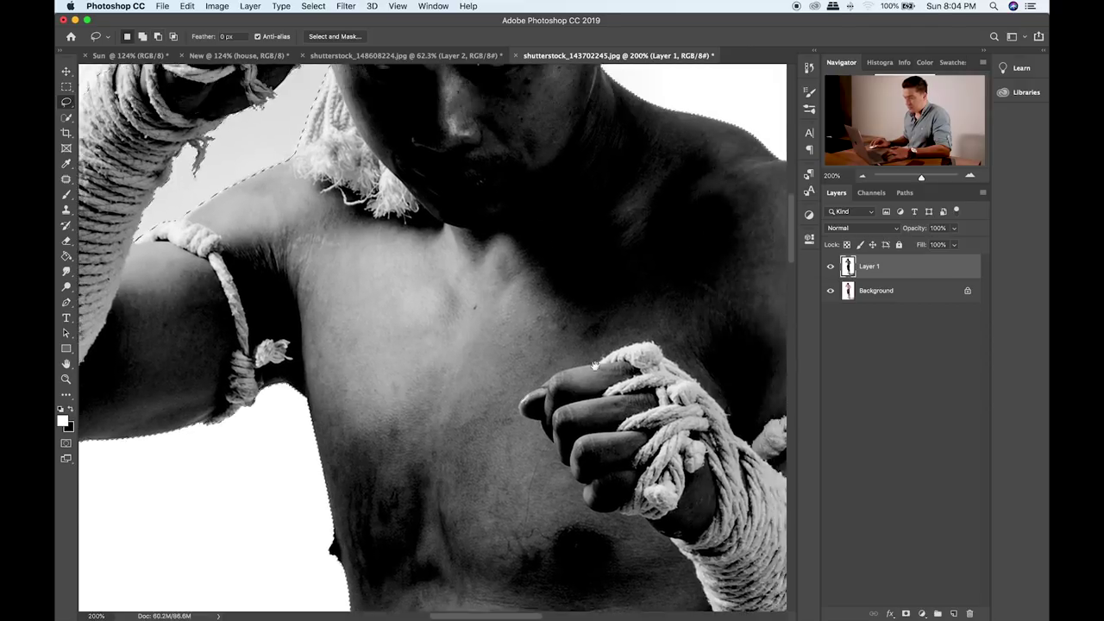
- Refine the selection along the outer edge of the raised forearm's rope wrap down to the elbow
scroll(362, 203, left, 6)
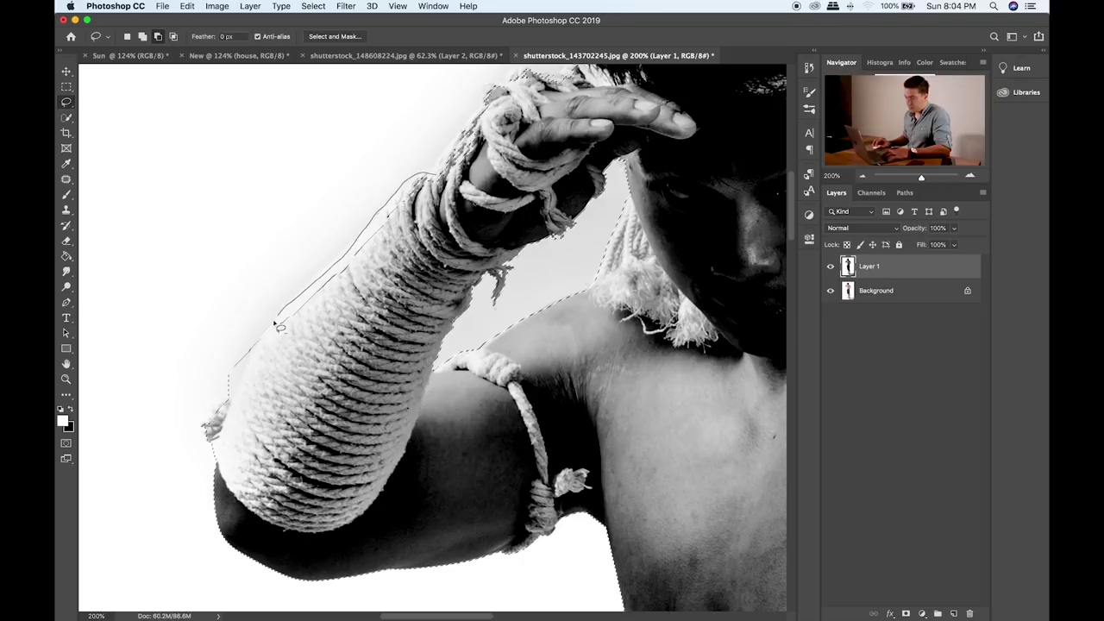
drag(446, 190, 438, 179)
scroll(407, 116, down, 4)
scroll(407, 116, left, 1)
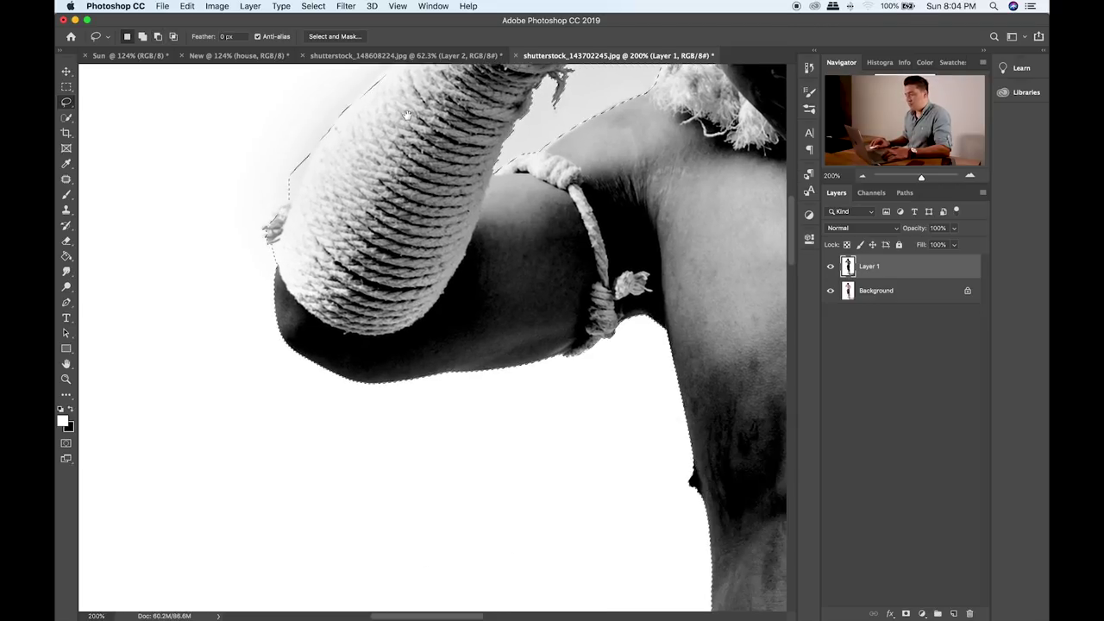
drag(310, 156, 304, 173)
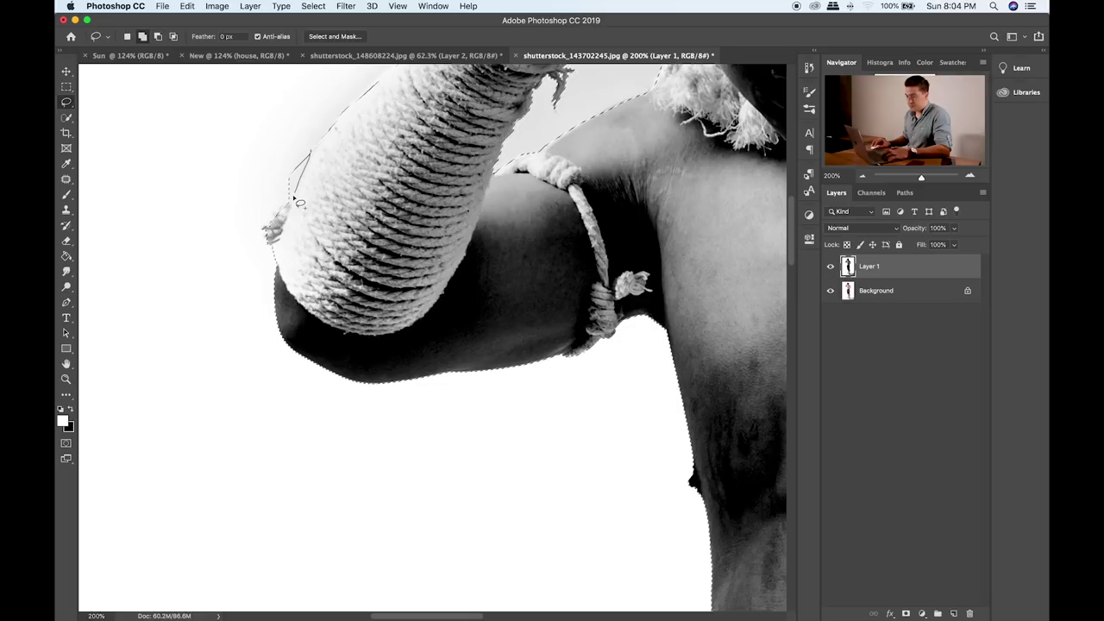
scroll(318, 144, left, 1)
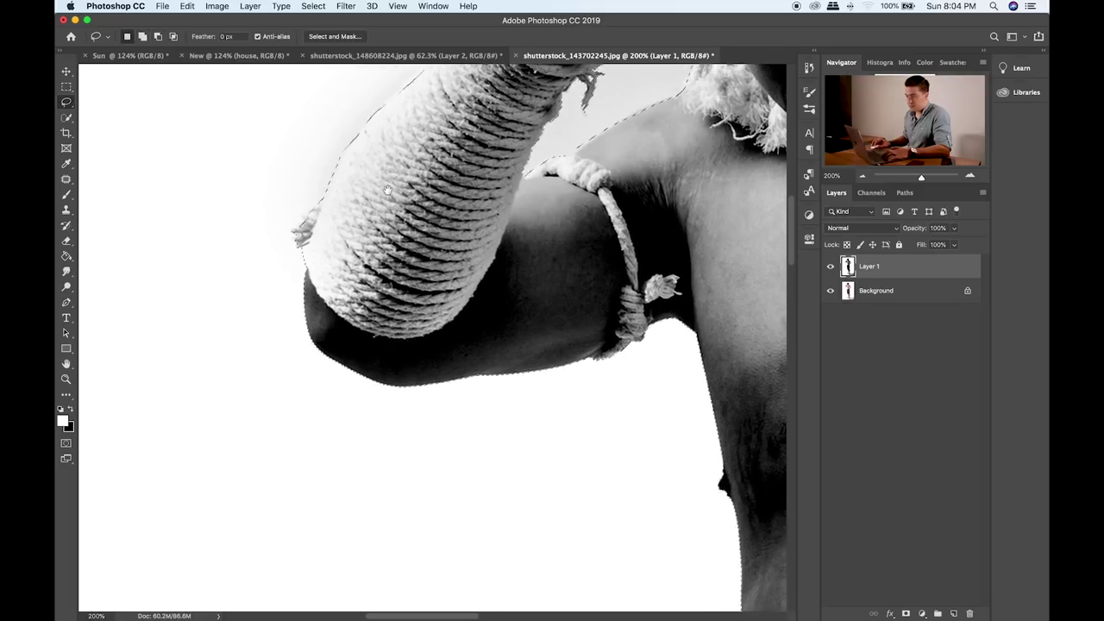
drag(302, 253, 302, 269)
- Subtract the rope around the raised wrist and the white headband beside the ear from the selection
mouse_move(476, 138)
mouse_down()
mouse_move(421, 348)
mouse_move(363, 394)
mouse_up()
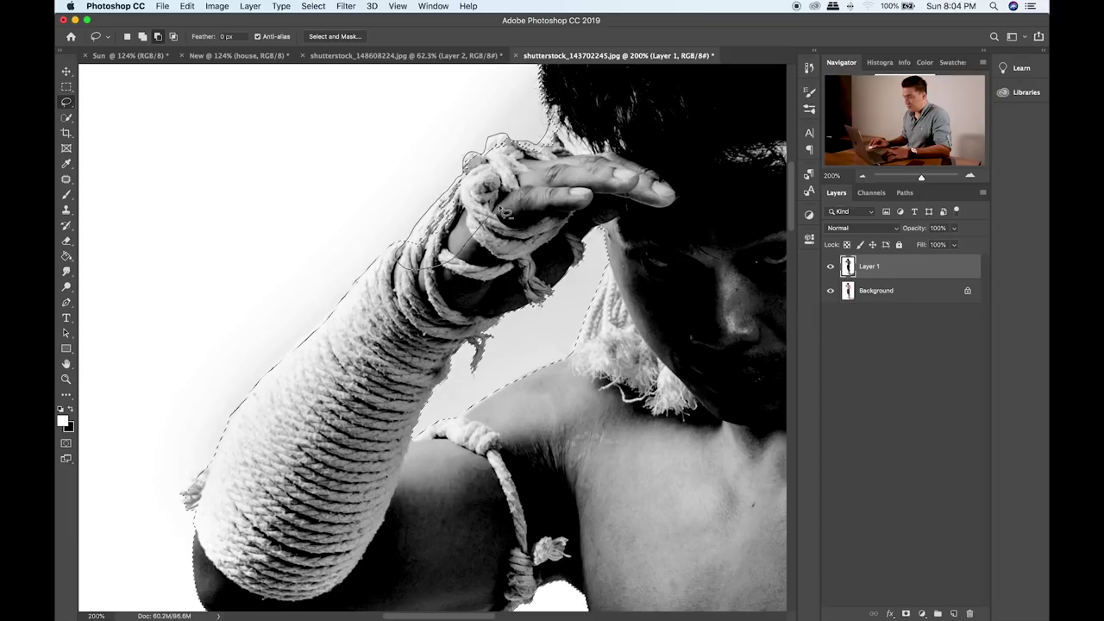
mouse_move(582, 154)
mouse_down()
mouse_move(572, 137)
mouse_move(540, 225)
mouse_up()
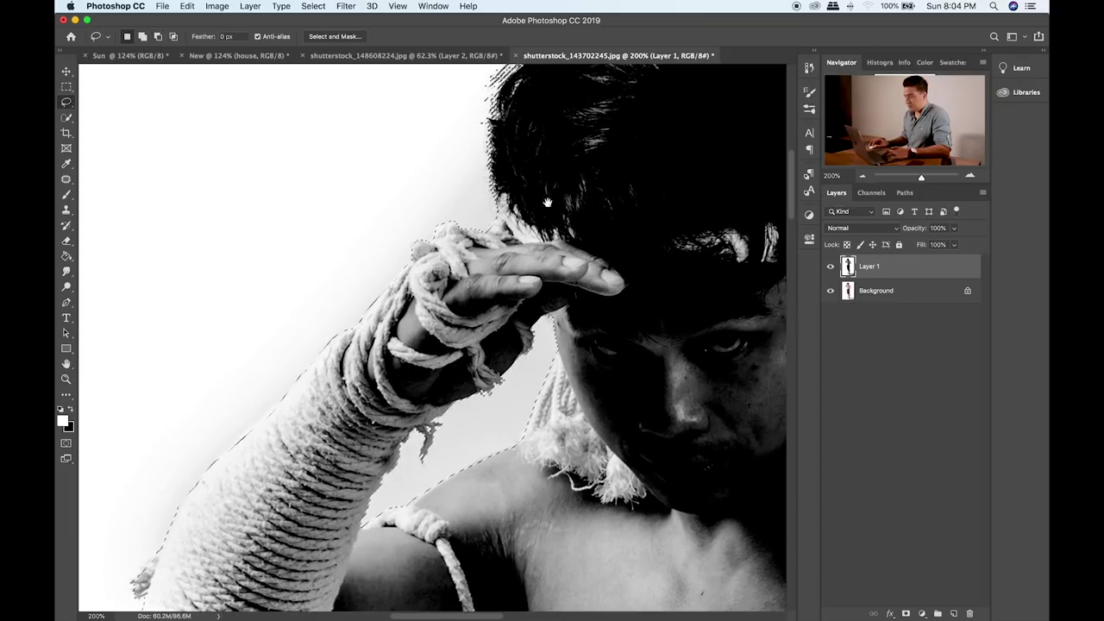
drag(566, 182, 421, 434)
drag(486, 412, 431, 298)
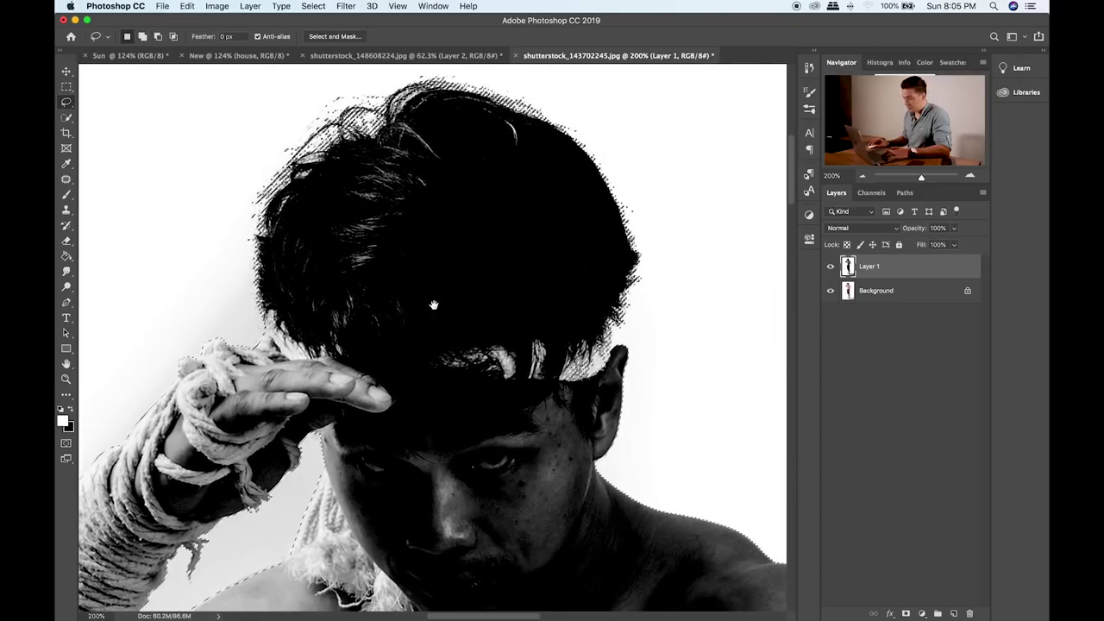
key(alt)
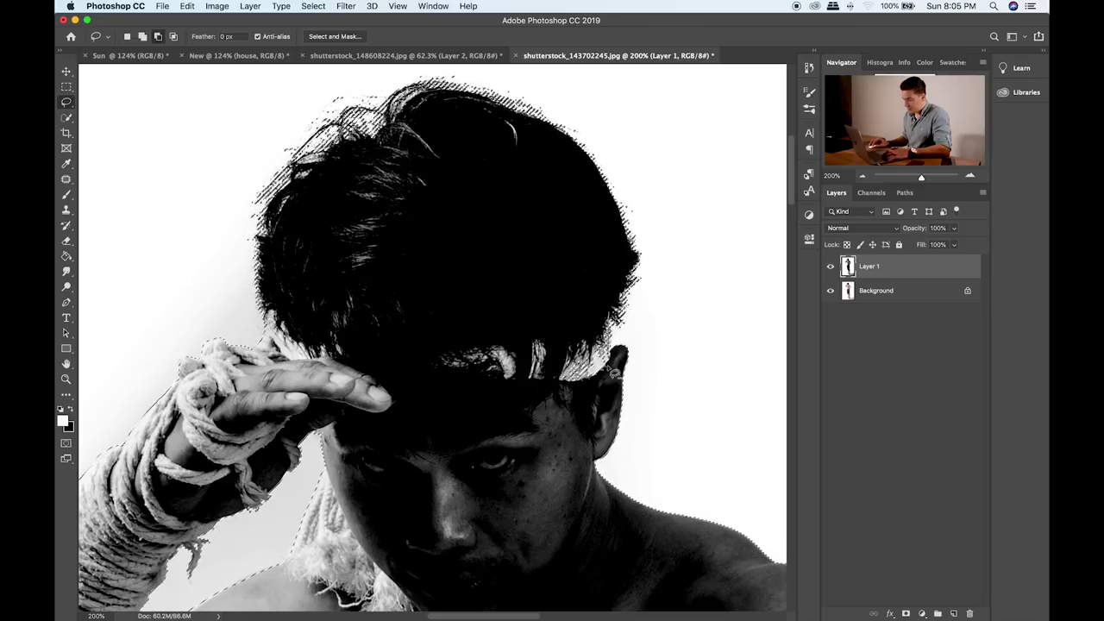
drag(559, 353, 595, 336)
- Check the selection outline around the fighter's torso, raised arm, head and hair, and over the whole figure
mouse_move(497, 468)
mouse_down()
mouse_move(414, 372)
mouse_move(482, 205)
mouse_up()
drag(215, 595, 431, 278)
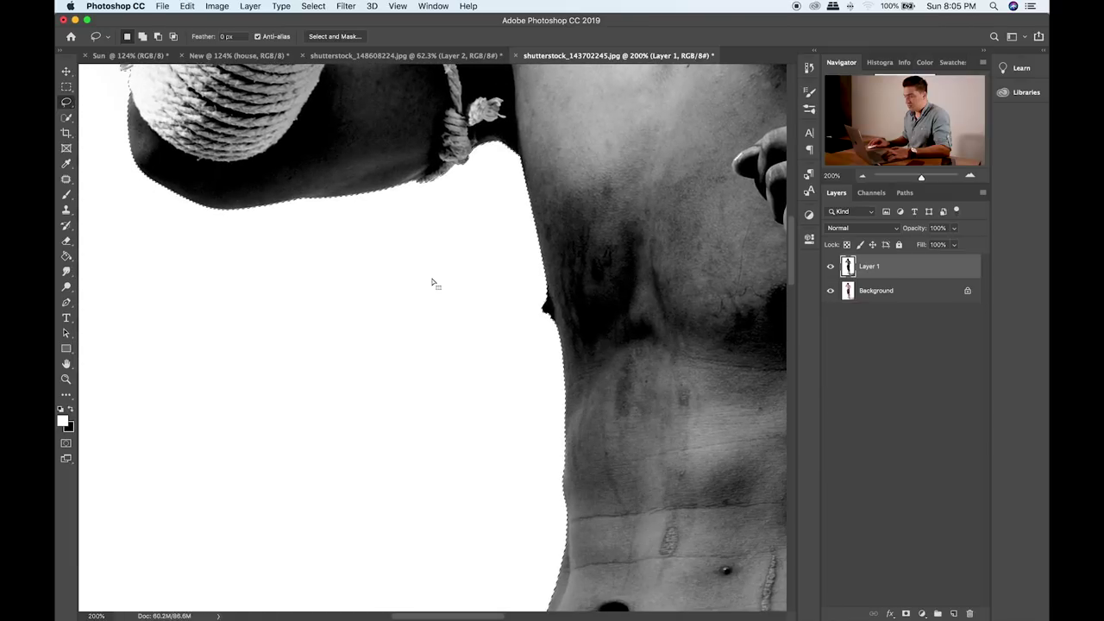
drag(414, 215, 440, 400)
drag(459, 285, 454, 446)
scroll(455, 431, down, 2)
scroll(408, 433, up, 6)
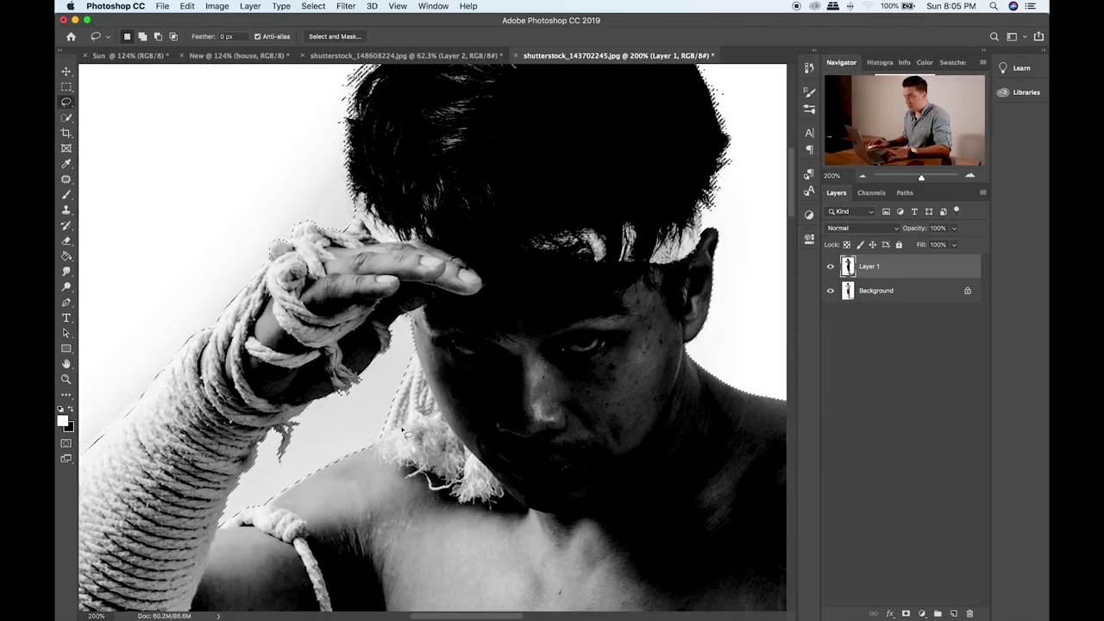
drag(538, 330, 485, 490)
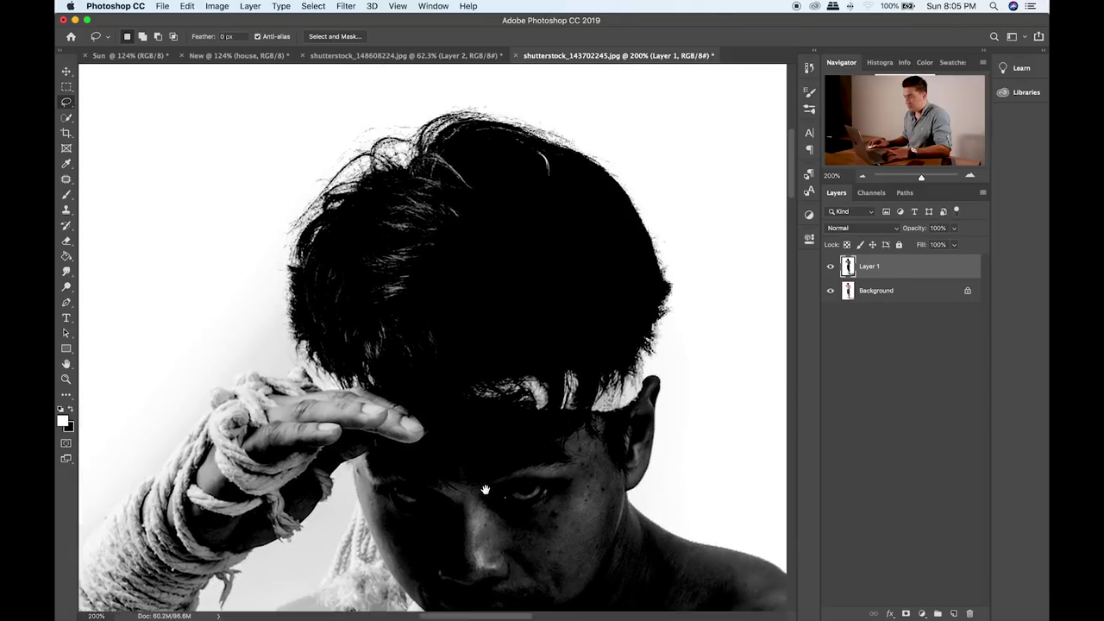
key(super+0)
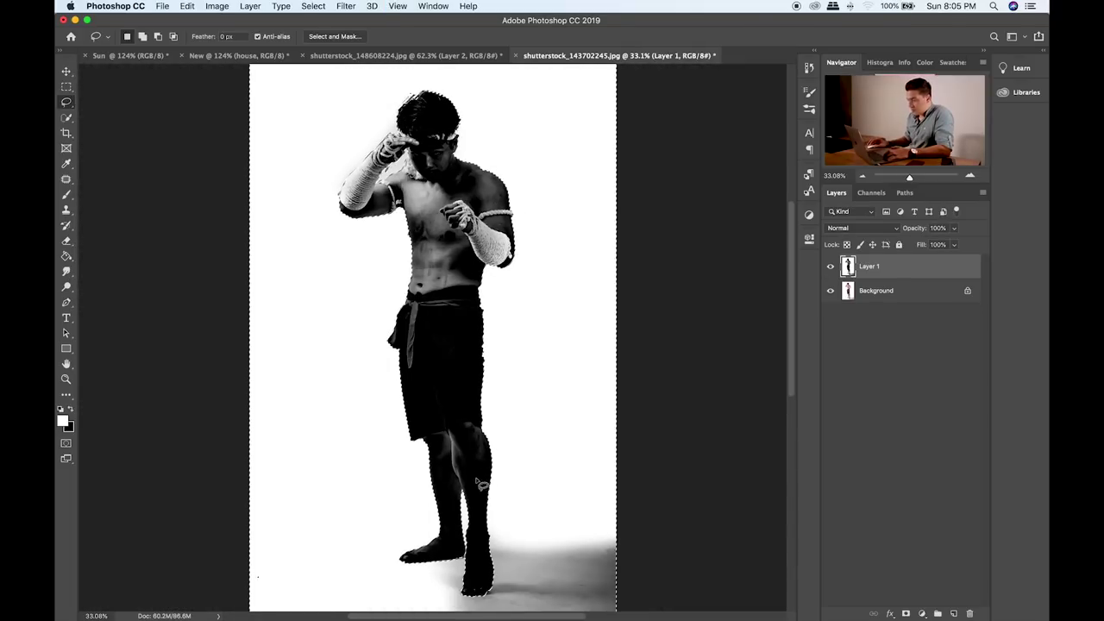
- Invert the selection, copy the fighter from the Background layer to a new layer and show only that cutout
click(899, 293)
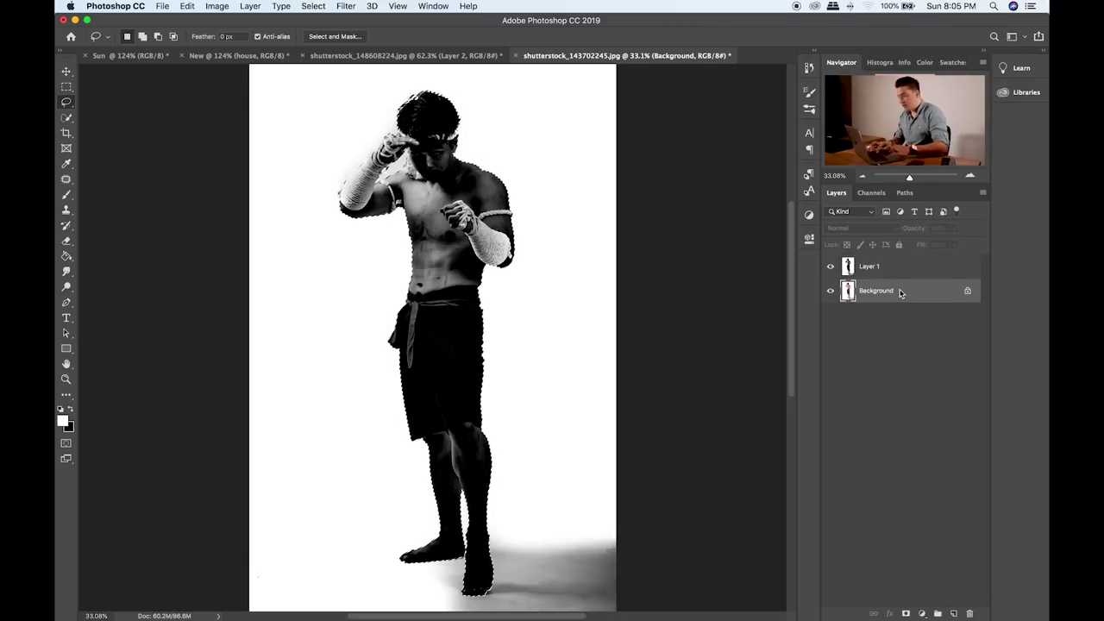
key(super+j)
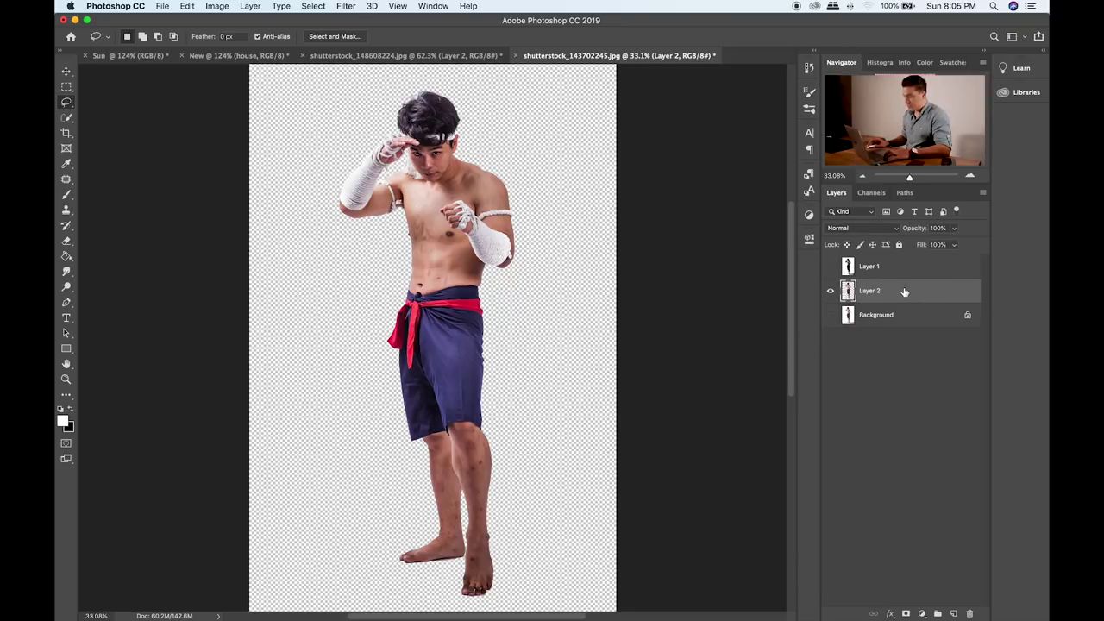
key(super+1)
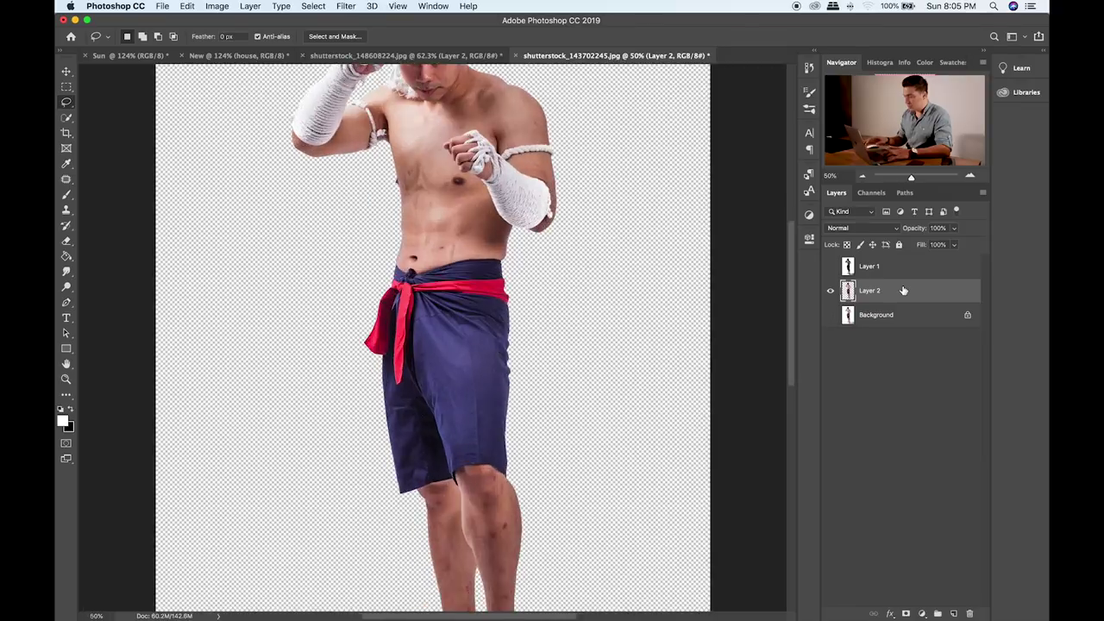
drag(521, 268, 537, 292)
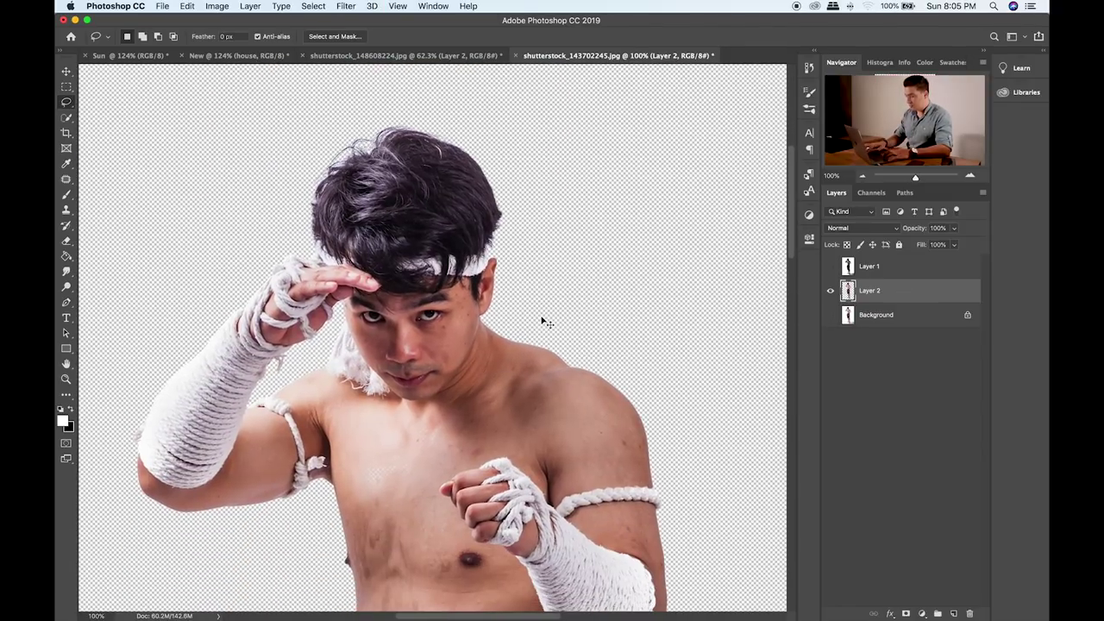
key(super+0)
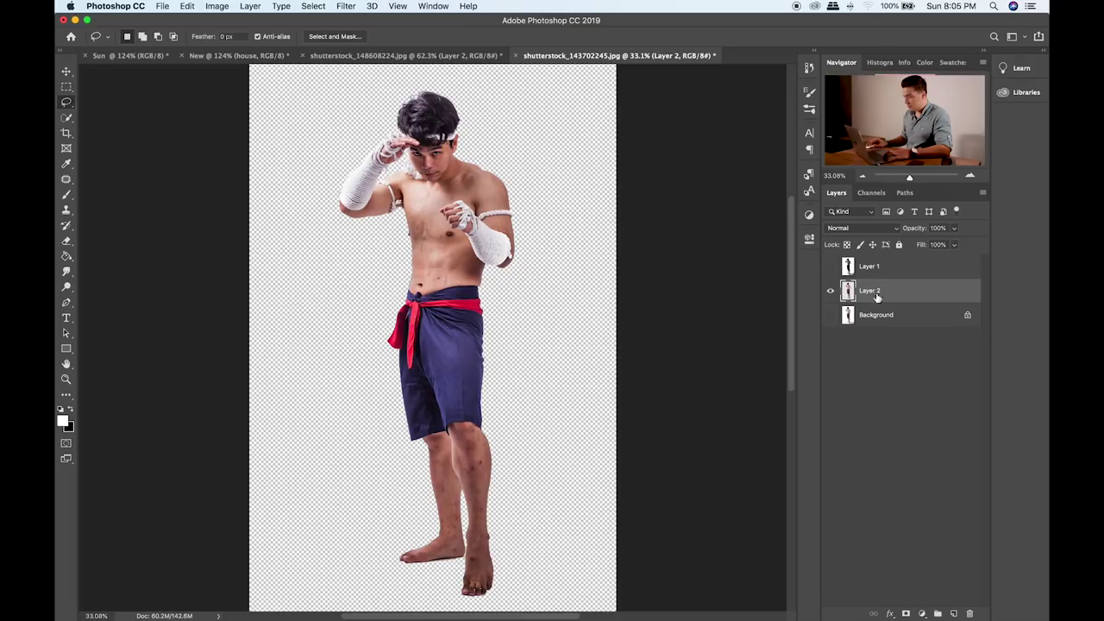
click(831, 292)
click(831, 292)
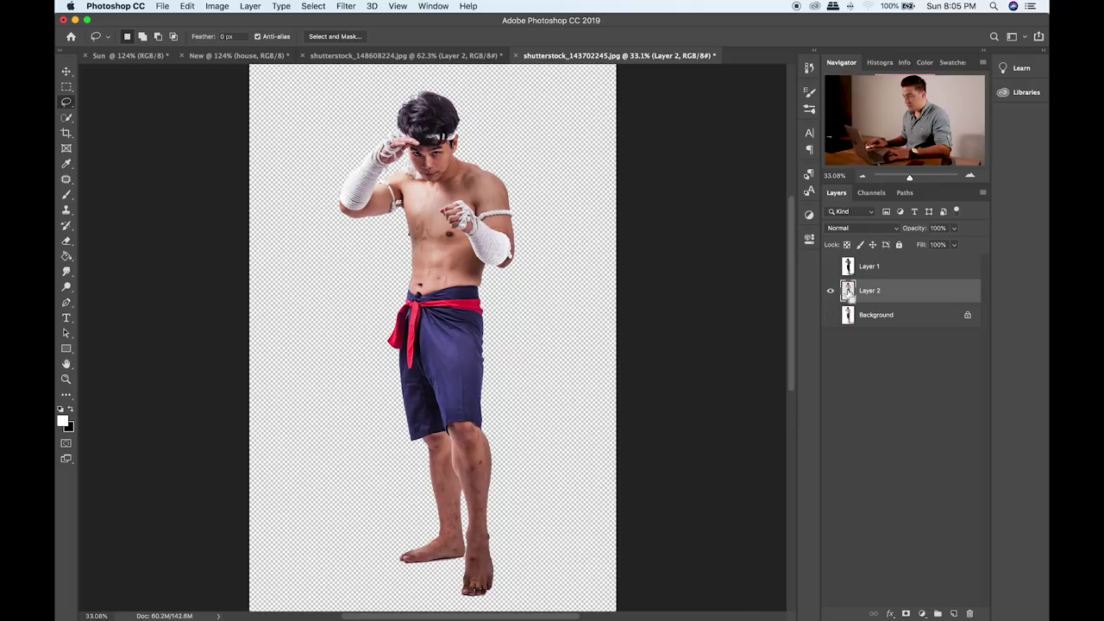
- Load the fighter's outline as a selection, invert it and copy the backdrop from the Background layer to a new layer
super+click(848, 291)
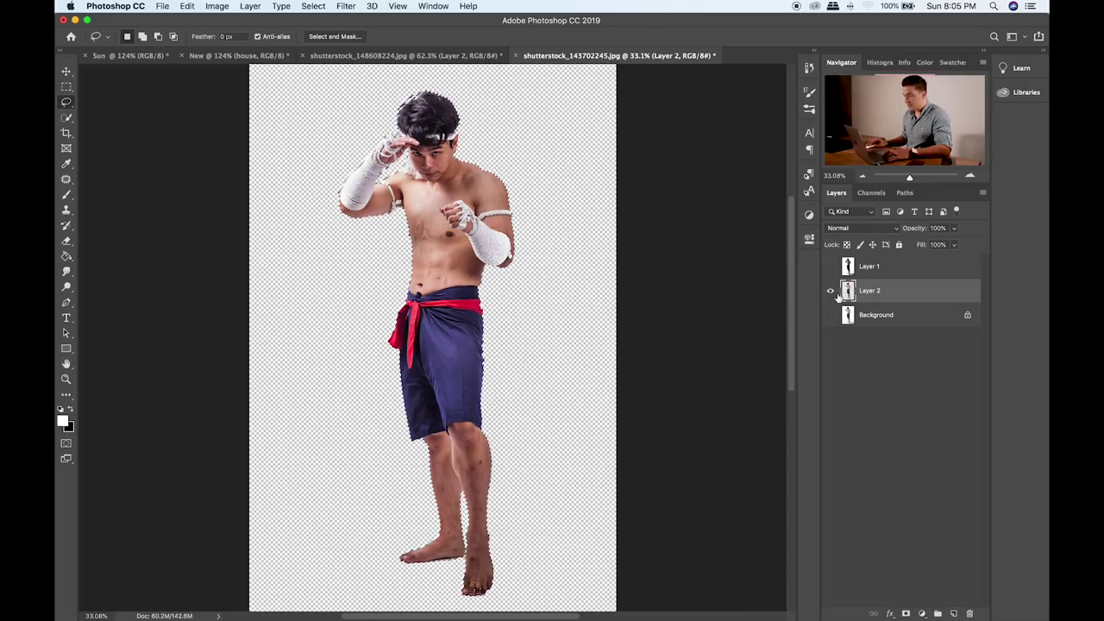
click(830, 315)
click(895, 316)
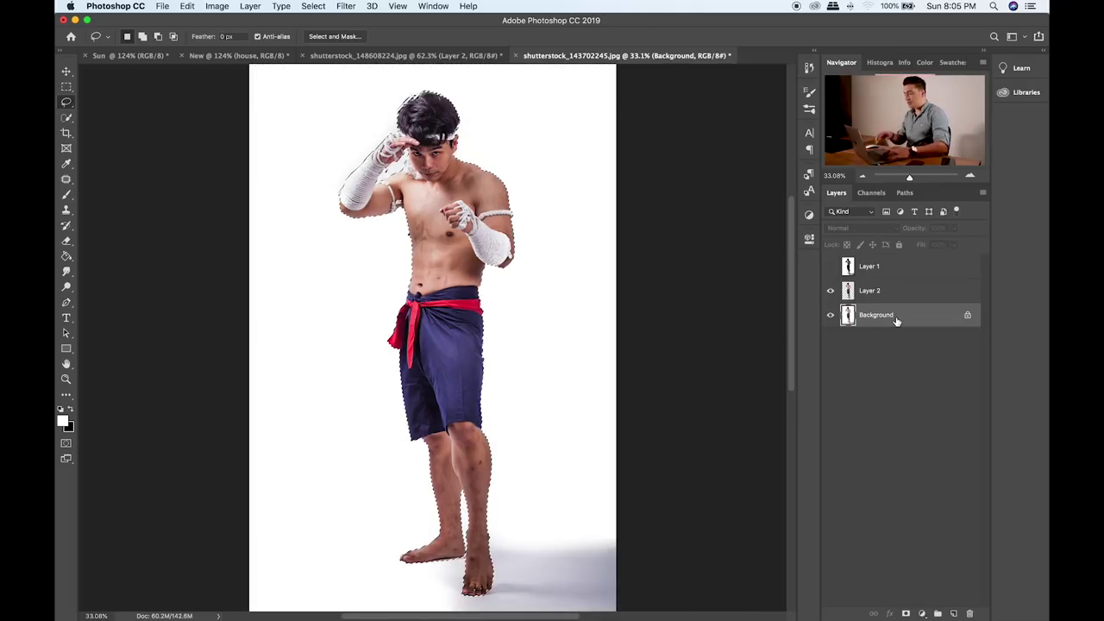
key(shift+super+i)
key(super+j)
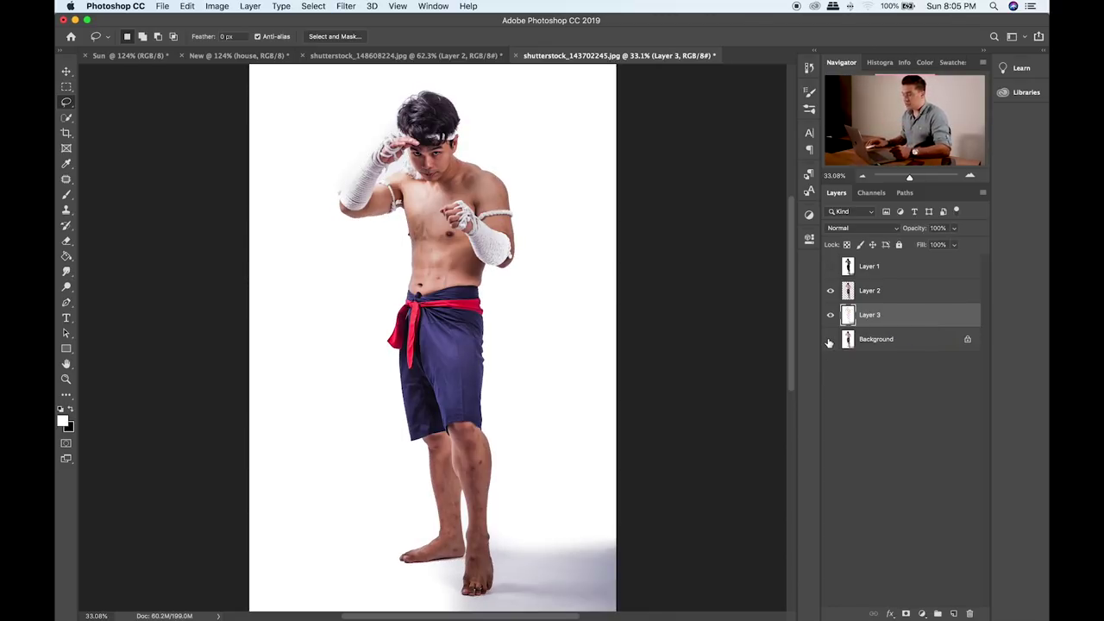
- Delete the copied backdrop with rectangular selections, keeping only the floor and shadow area around the fighter's feet
key(super+minus)
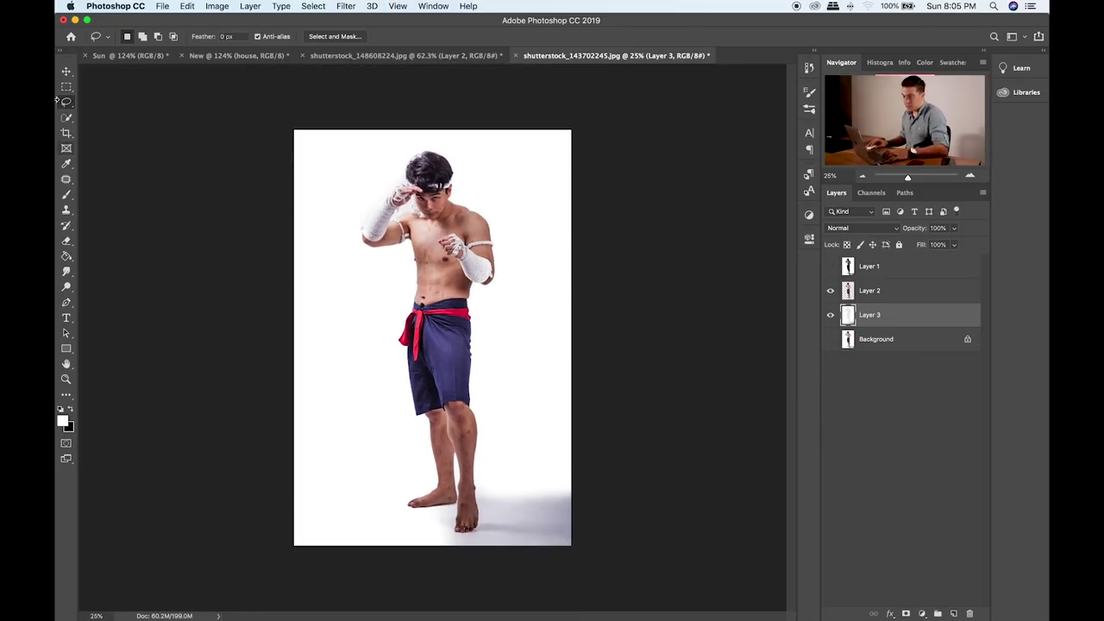
click(67, 88)
drag(681, 87, 151, 465)
key(Delete)
drag(407, 436, 222, 589)
key(Delete)
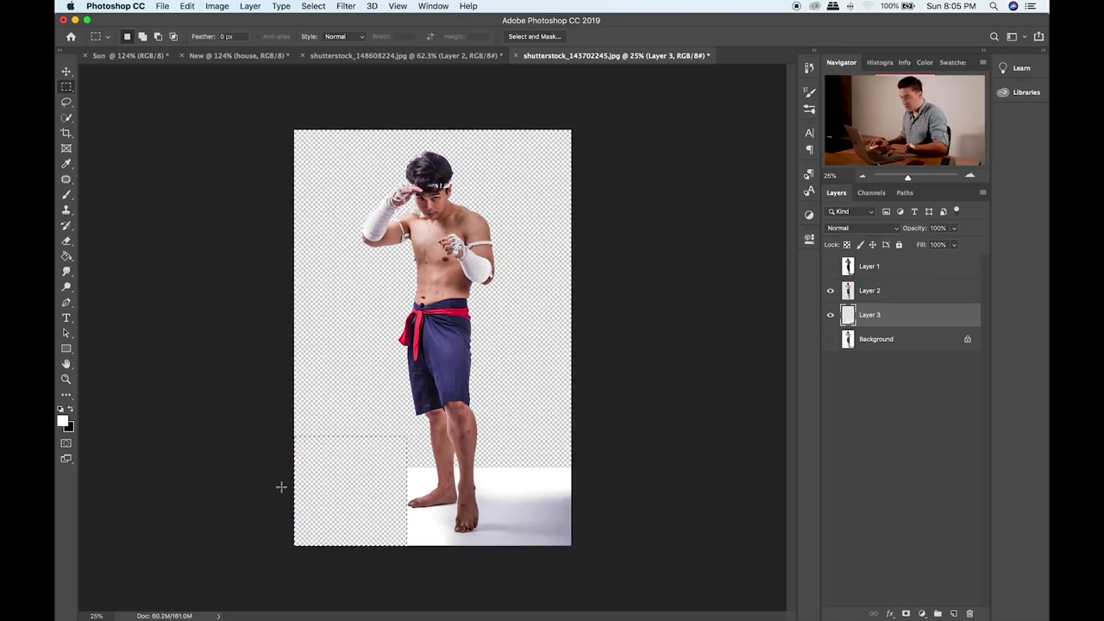
drag(609, 432, 405, 590)
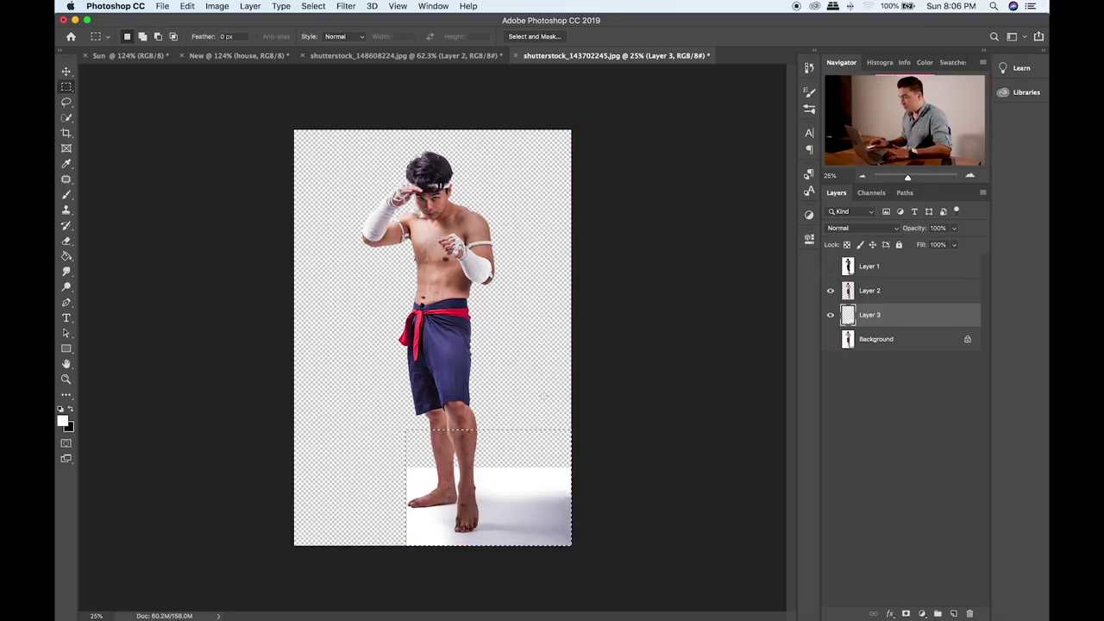
- Convert the floor shadow layer and the fighter layer each to a smart object
right_click(931, 332)
click(835, 260)
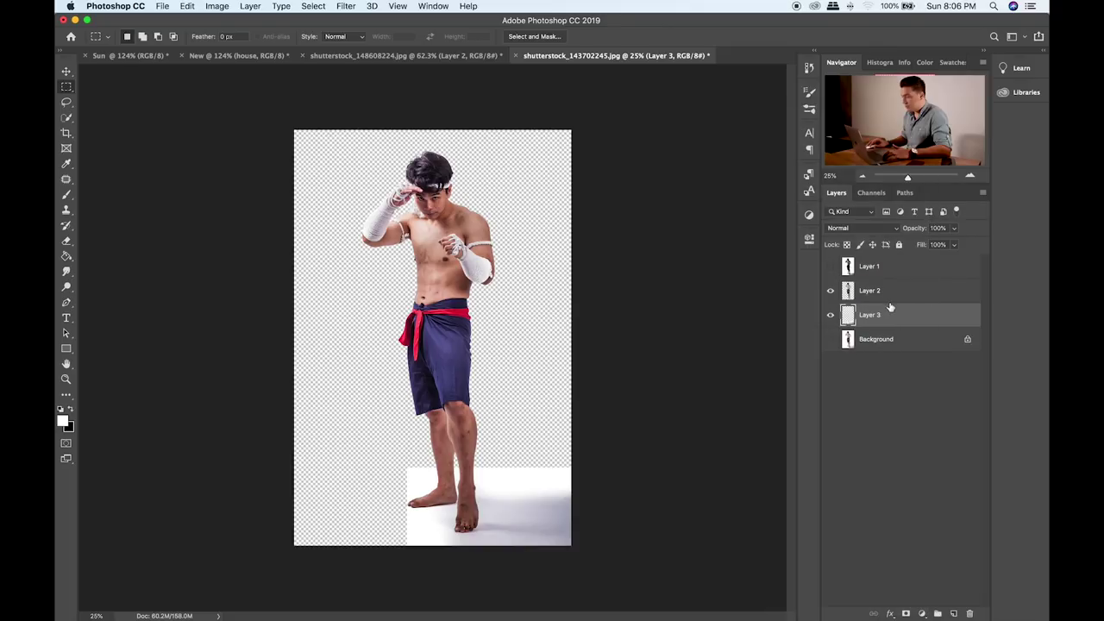
click(901, 299)
right_click(901, 299)
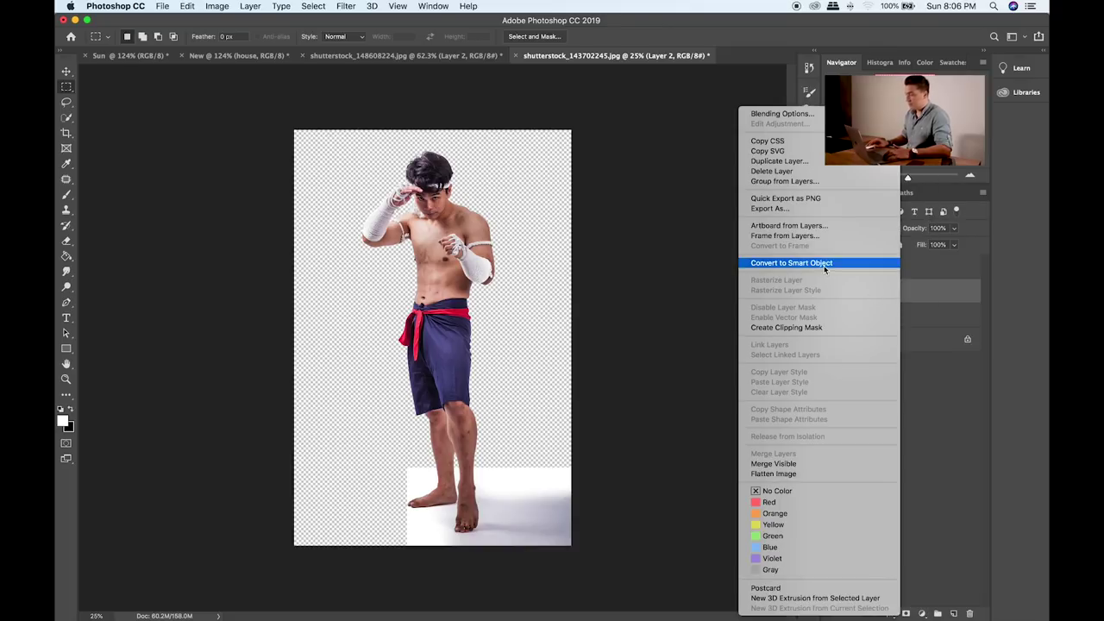
click(825, 263)
- Copy the fighter and floor shadow layers together into the New document, stacked above the Ele group and below Layer 10
shift+click(907, 316)
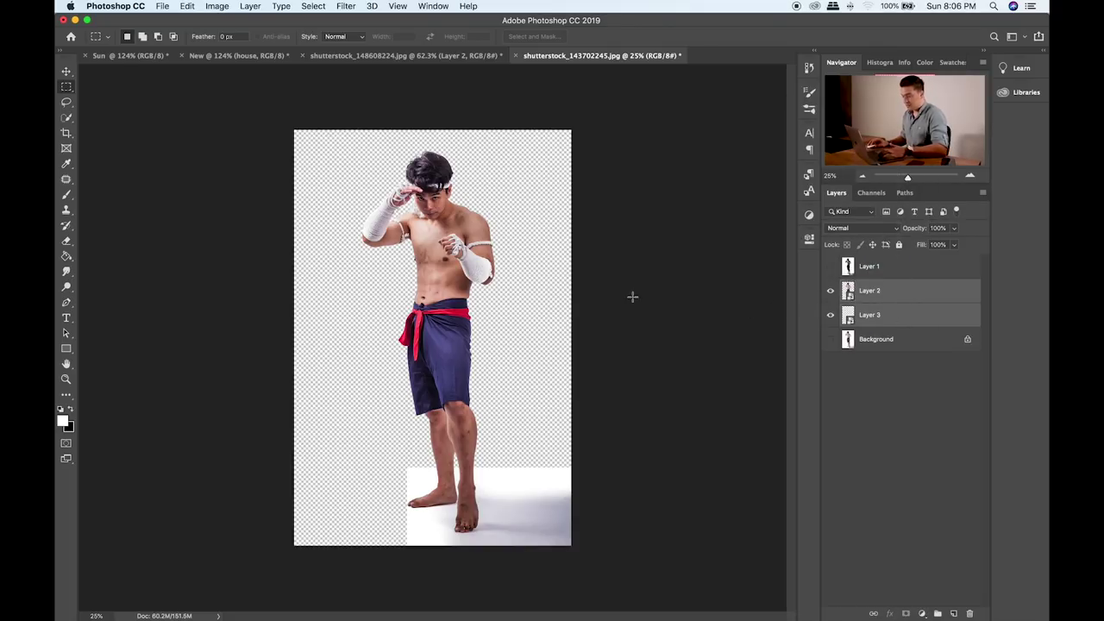
key(v)
drag(454, 226, 483, 311)
drag(875, 308, 876, 275)
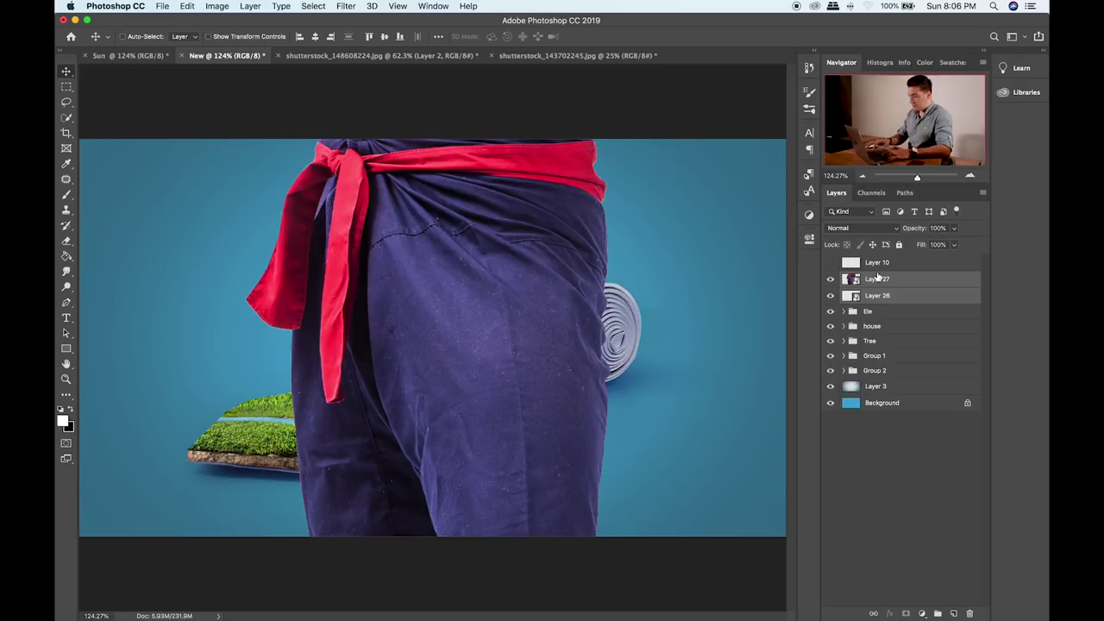
- Scale the fighter and floor shadow layers together to 7.41% and place them on the front end of the grassy tie
key(ctrl+minus)
key(ctrl+minus)
key(ctrl+minus)
key(ctrl+minus)
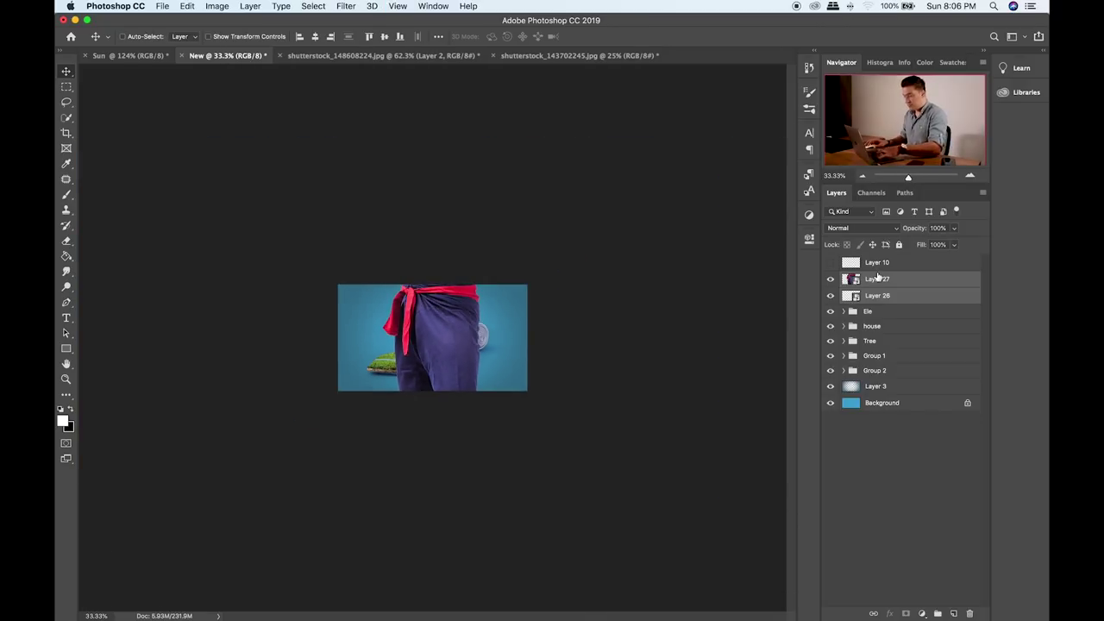
key(ctrl+t)
drag(613, 75, 261, 493)
drag(277, 549, 394, 330)
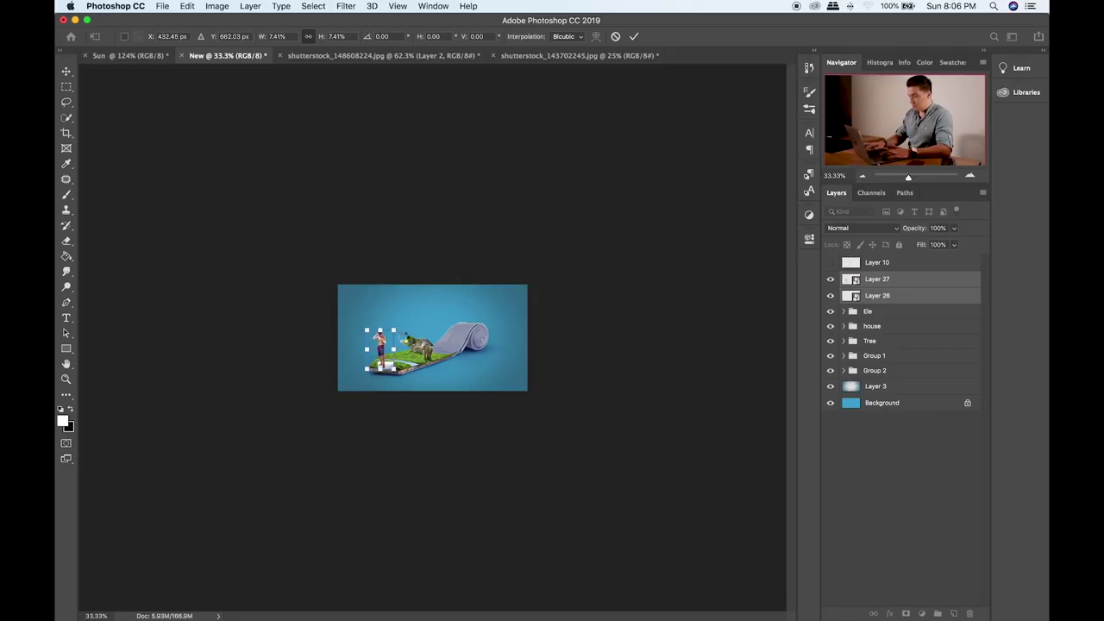
key(Return)
- Scale the fighter and floor shadow down further to 64.44%, standing them on the grass in front of the river
key(super+=)
key(super+=)
key(super+=)
key(super+=)
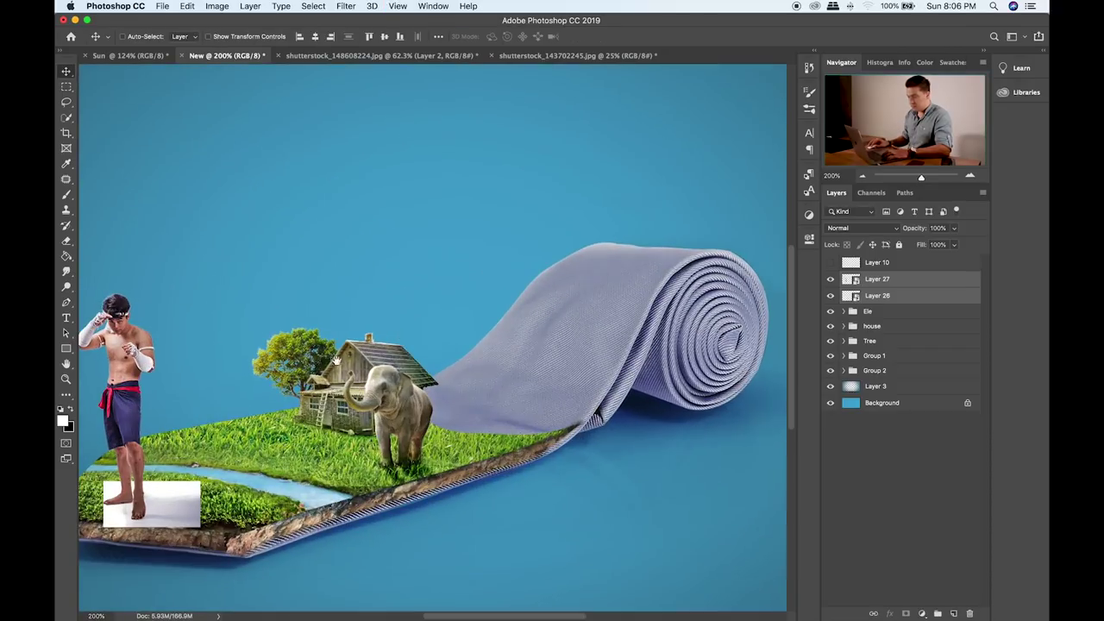
drag(315, 381, 534, 224)
drag(457, 303, 481, 337)
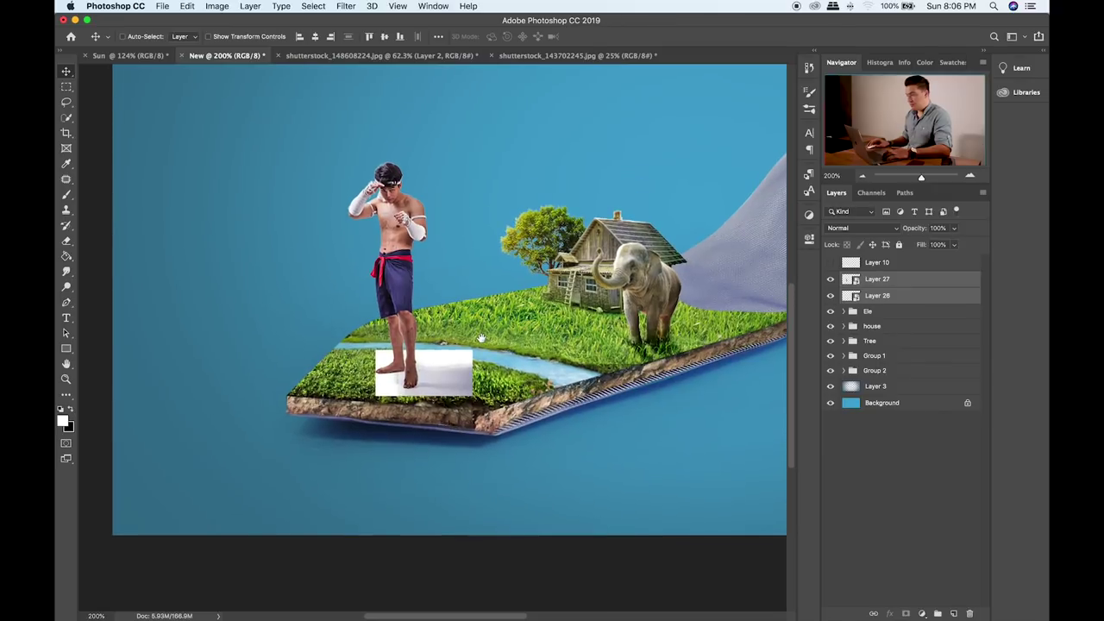
key(ctrl+t)
drag(471, 162, 414, 246)
drag(381, 336, 396, 330)
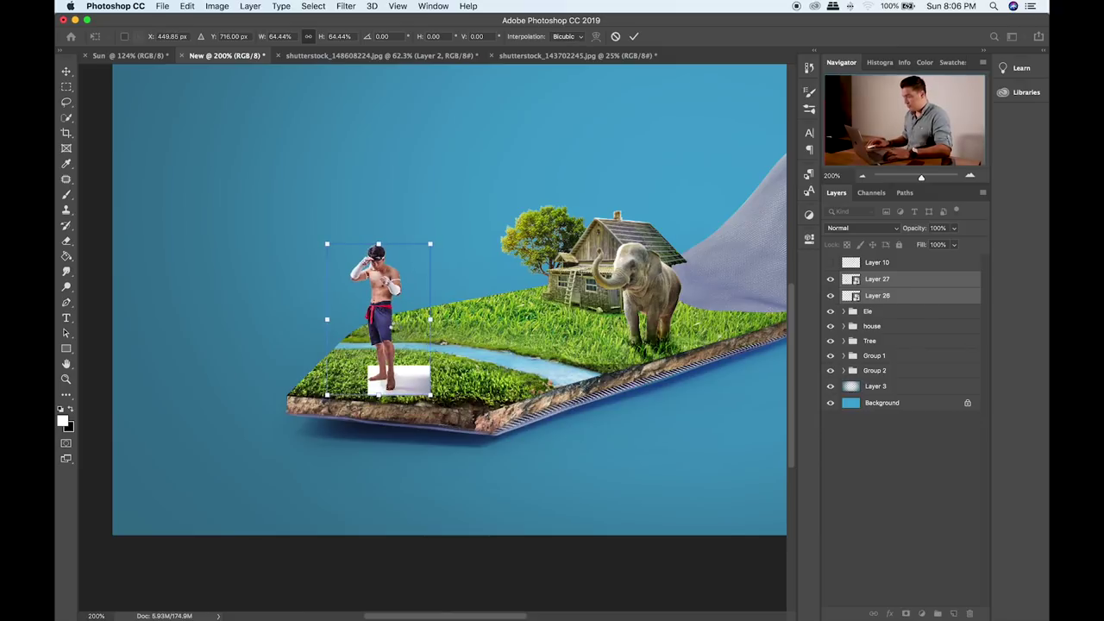
key(Return)
- Enlarge the Ele group slightly and move the elephant to the grass behind the river, between the fighter and the tree
click(881, 314)
key(ctrl+t)
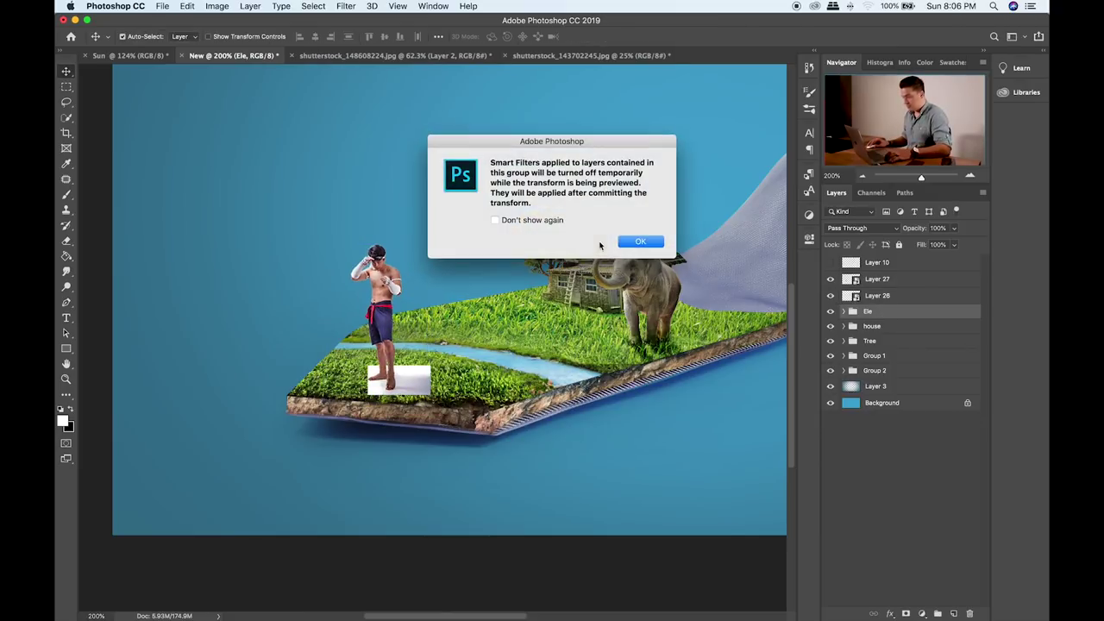
click(624, 246)
drag(729, 208, 751, 177)
drag(684, 282, 498, 273)
key(Return)
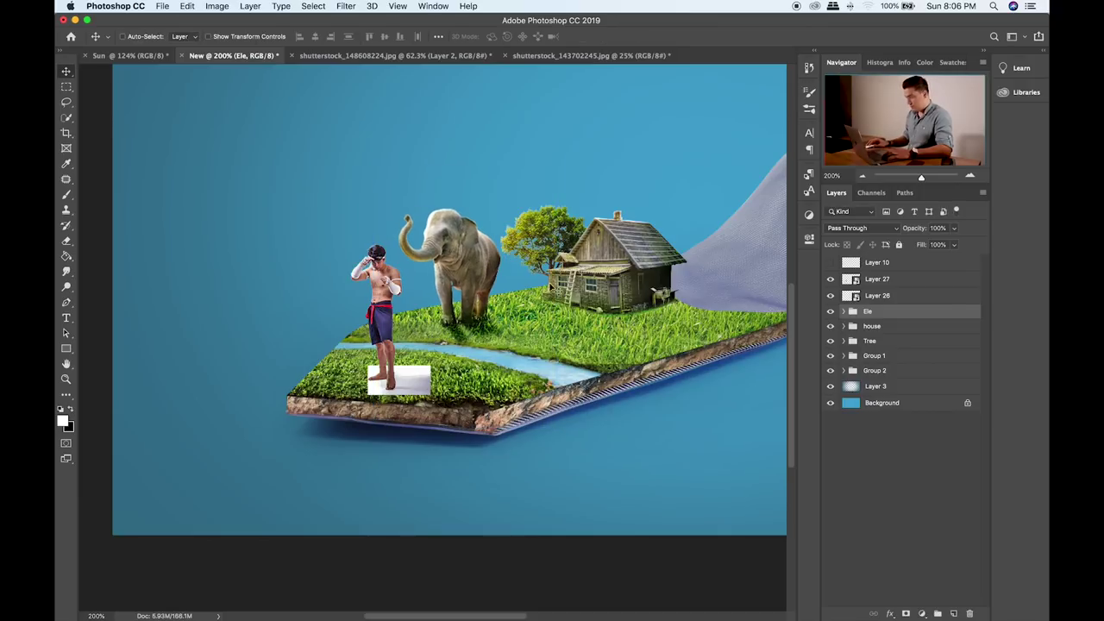
- Try different blend modes on the floor shadow layer, including Color Burn, Darker Color and Pin Light, ending on Multiply
click(925, 297)
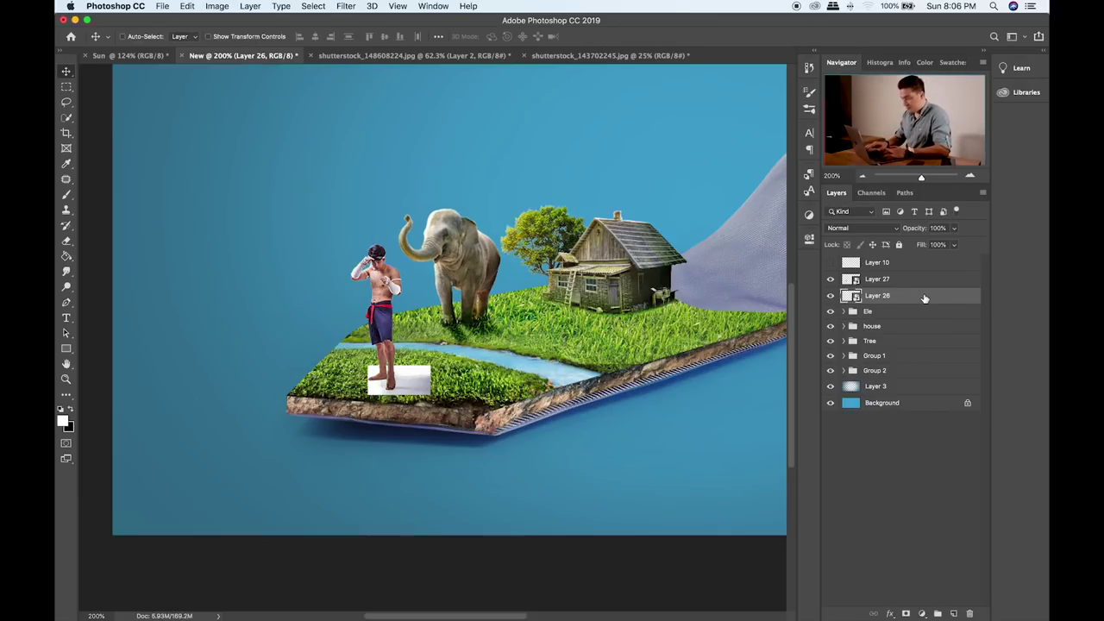
key(shift+alt+m)
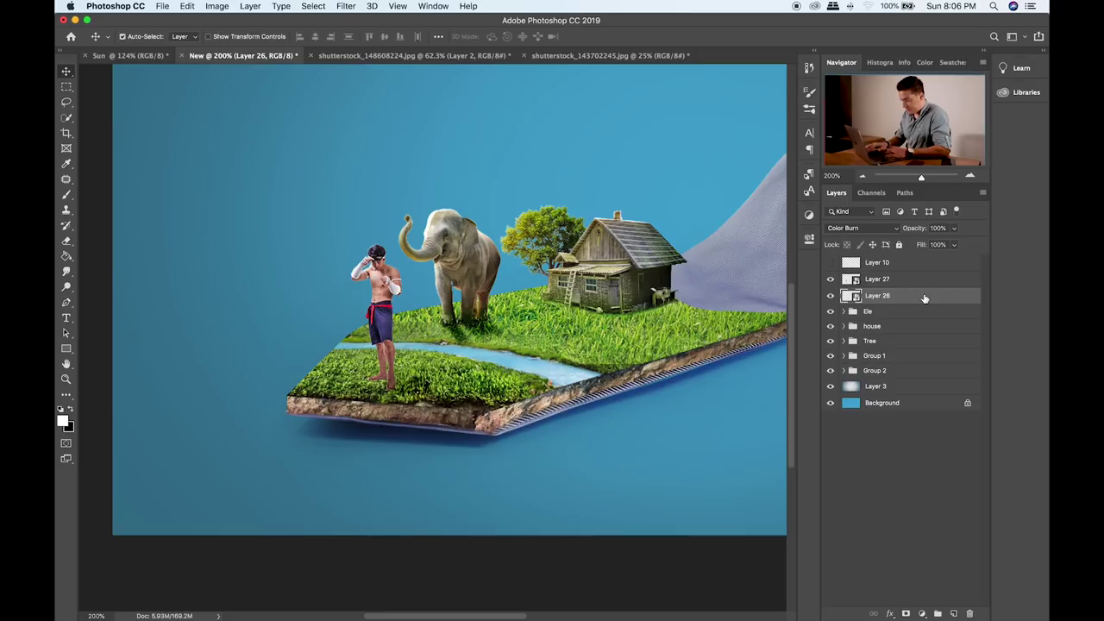
key(super+plus)
key(super+plus)
key(shift+plus)
key(shift+plus)
key(shift+plus)
key(shift+plus)
key(shift+plus)
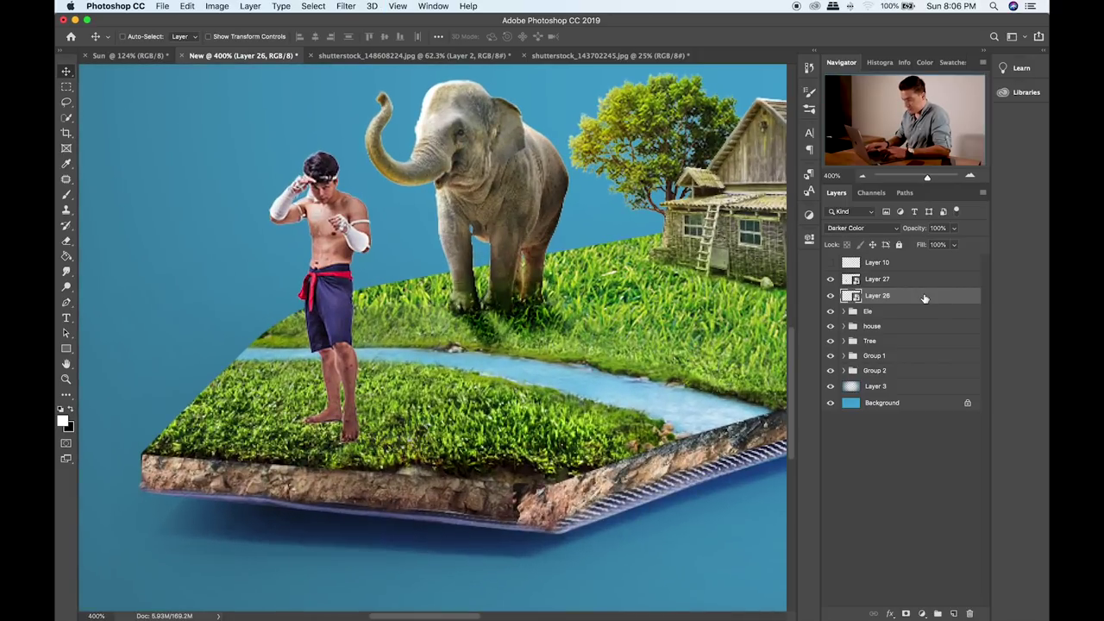
key(shift+plus)
key(shift+plus)
key(shift+plus)
key(shift+plus)
key(shift+plus)
key(shift+plus)
key(shift+plus)
key(shift+plus)
key(shift+plus)
key(shift+plus)
key(shift+plus)
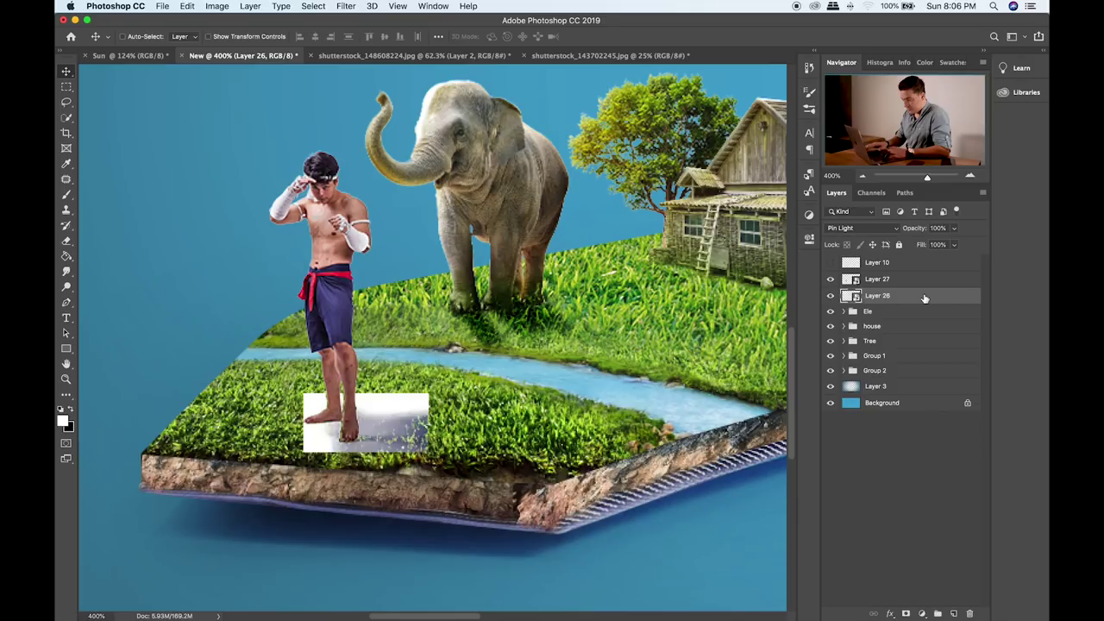
key(shift+plus)
key(shift+plus)
key(shift+plus)
key(shift+plus)
key(shift+plus)
key(shift+plus)
key(shift+plus)
key(shift+plus)
key(shift+plus)
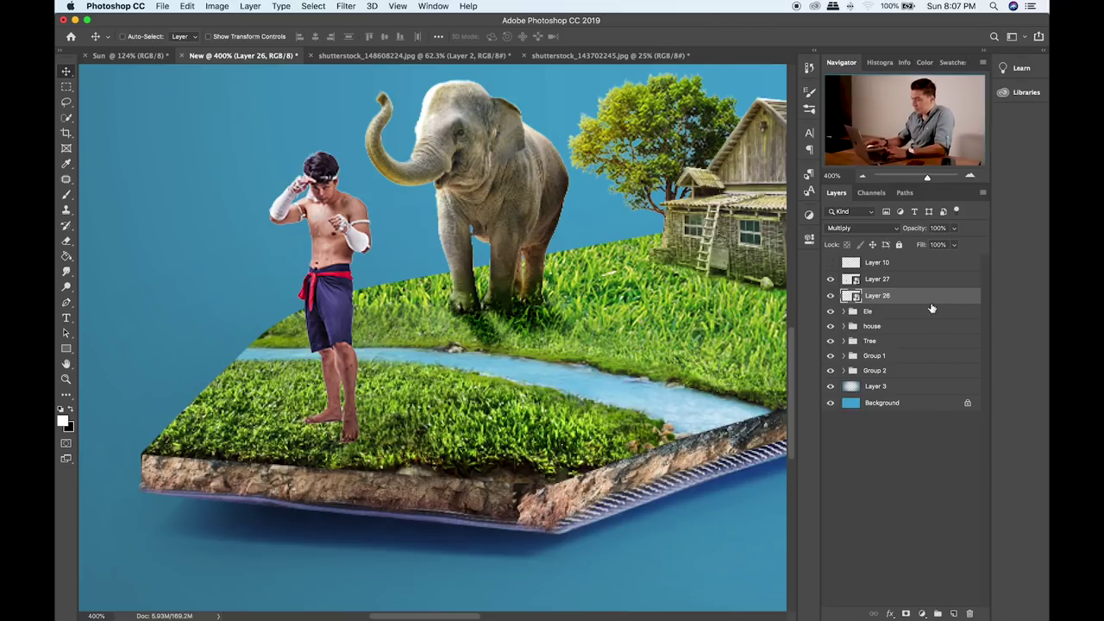
- Delete the floor shadow layer and move the fighter slightly farther back on the front grass patch
key(BackSpace)
click(903, 281)
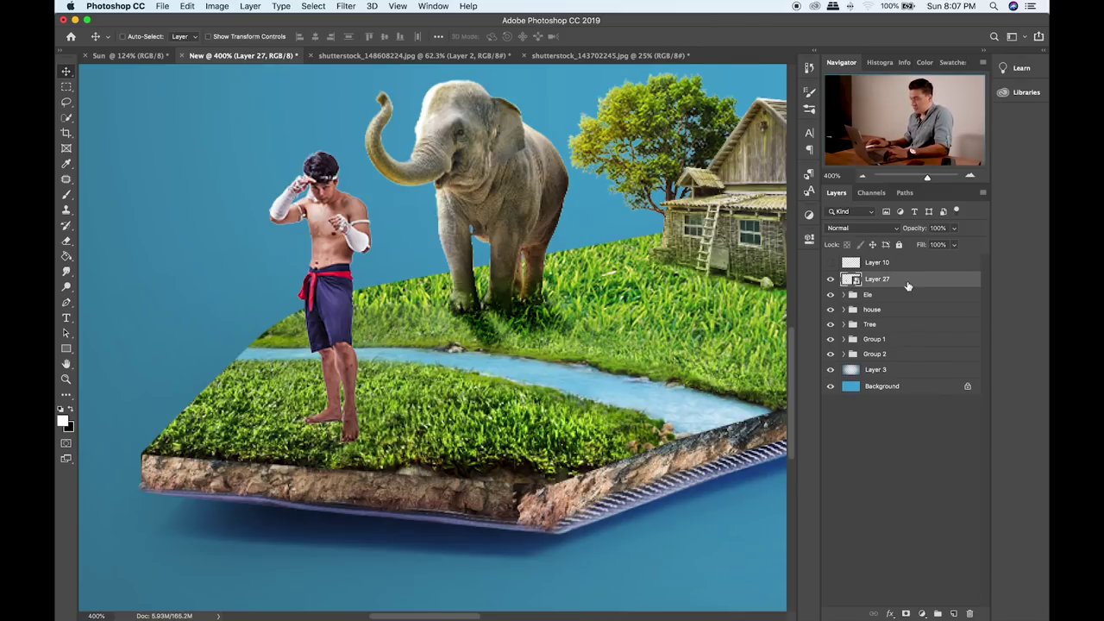
drag(355, 376, 310, 382)
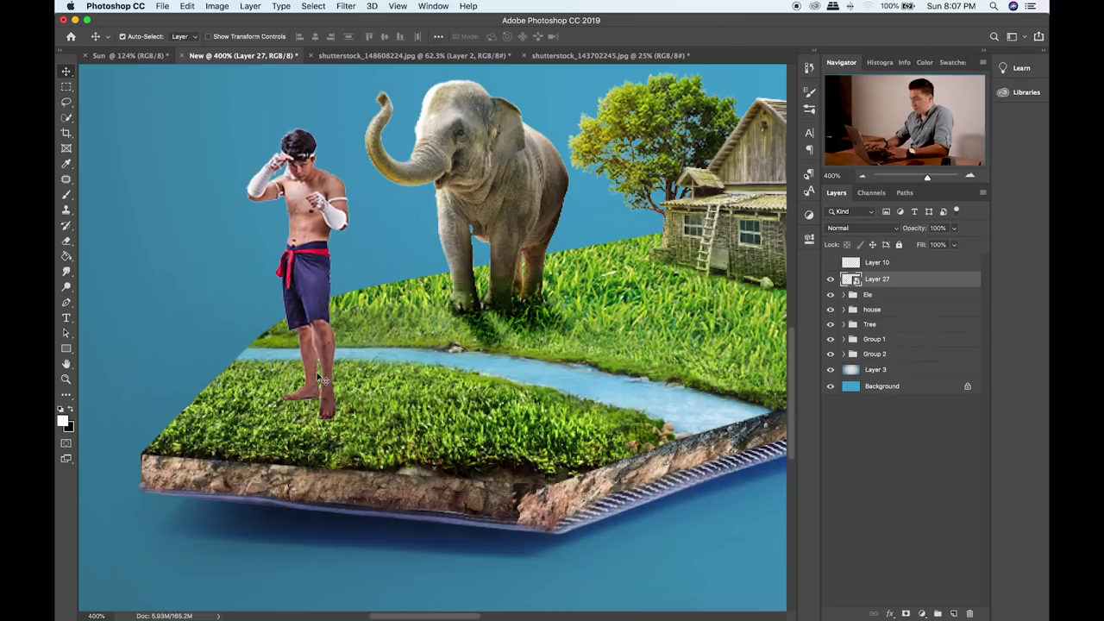
- Duplicate the fighter layer and flip the copy upside down by transforming its height
key(super+minus)
key(super+minus)
key(super+minus)
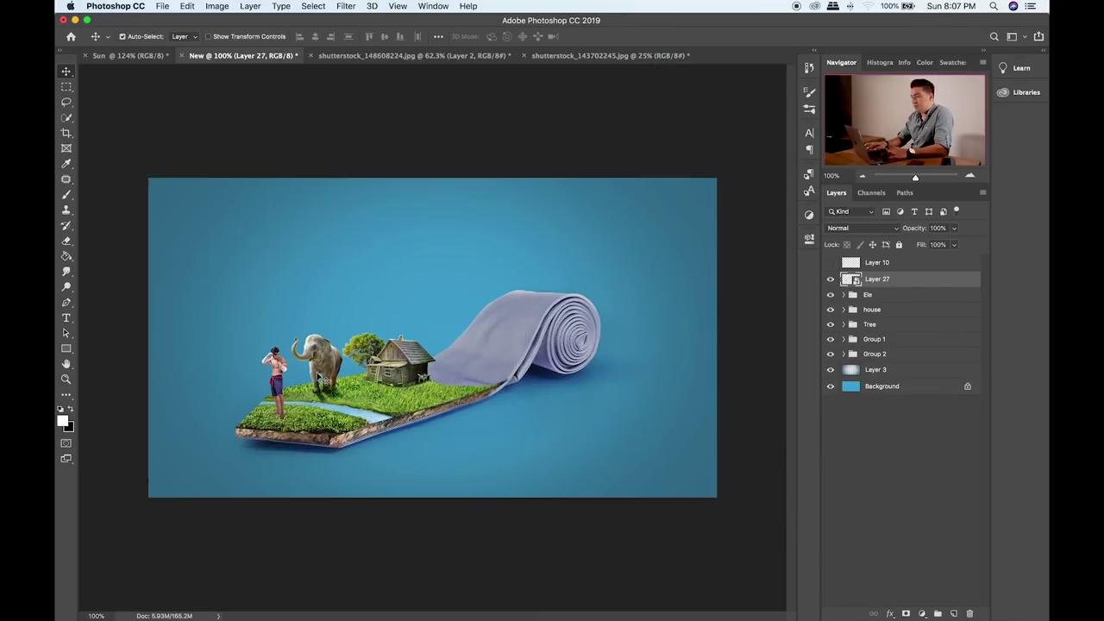
key(super+plus)
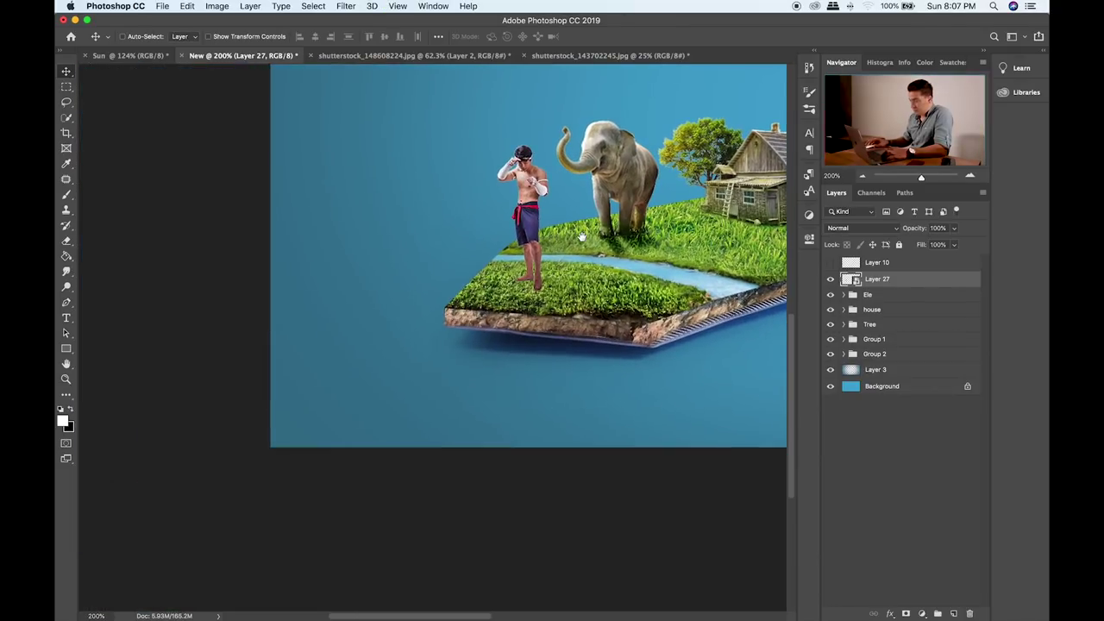
drag(614, 233, 419, 397)
key(super+plus)
drag(332, 433, 334, 432)
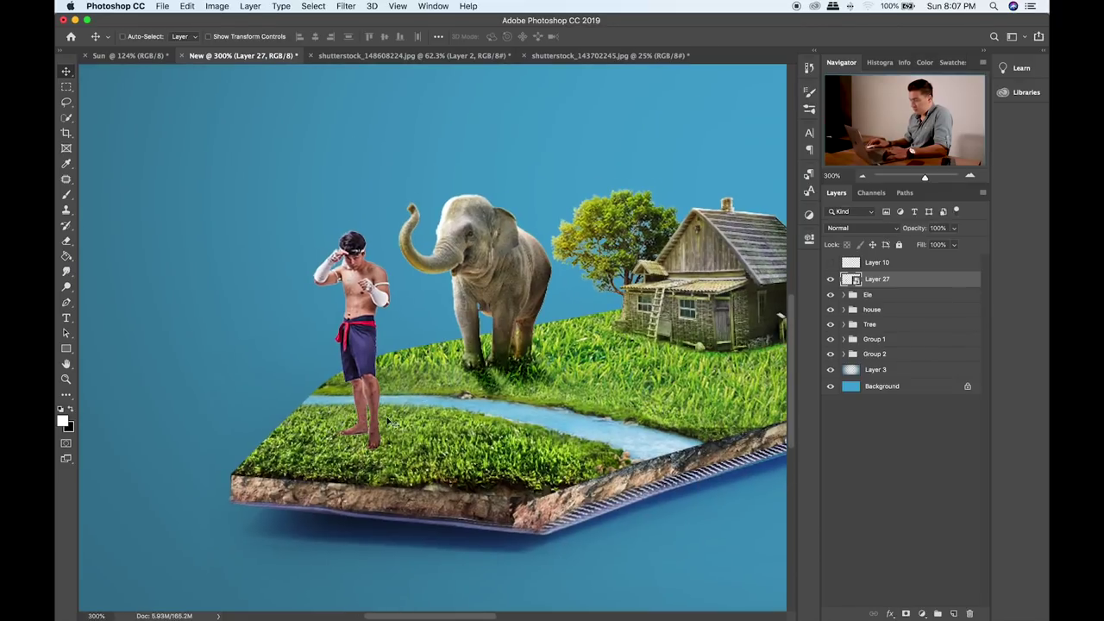
key(super+j)
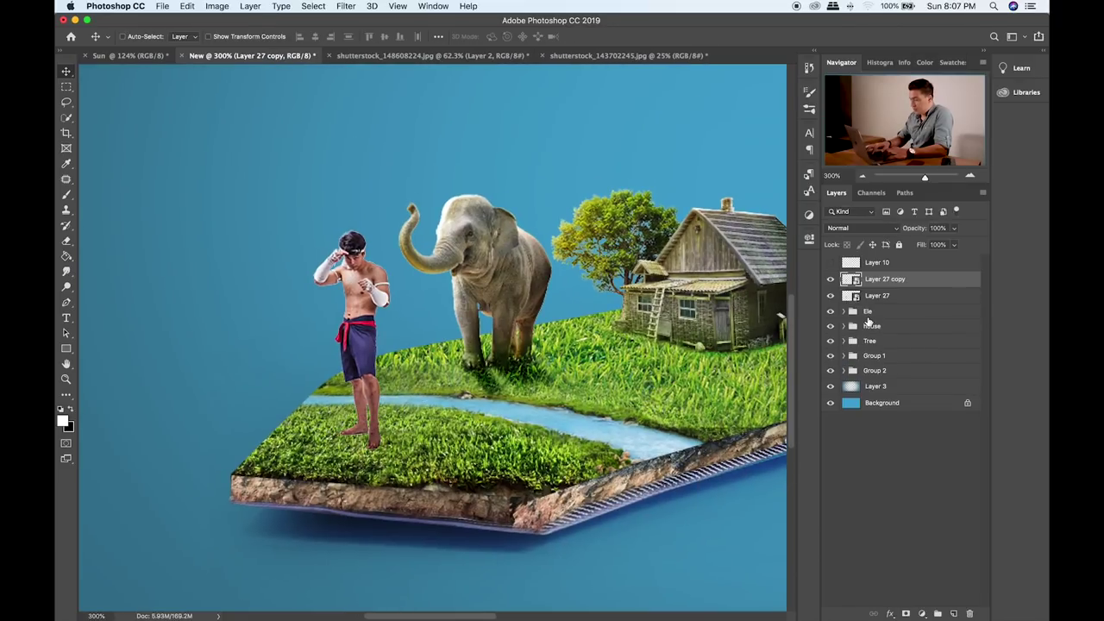
key(super+t)
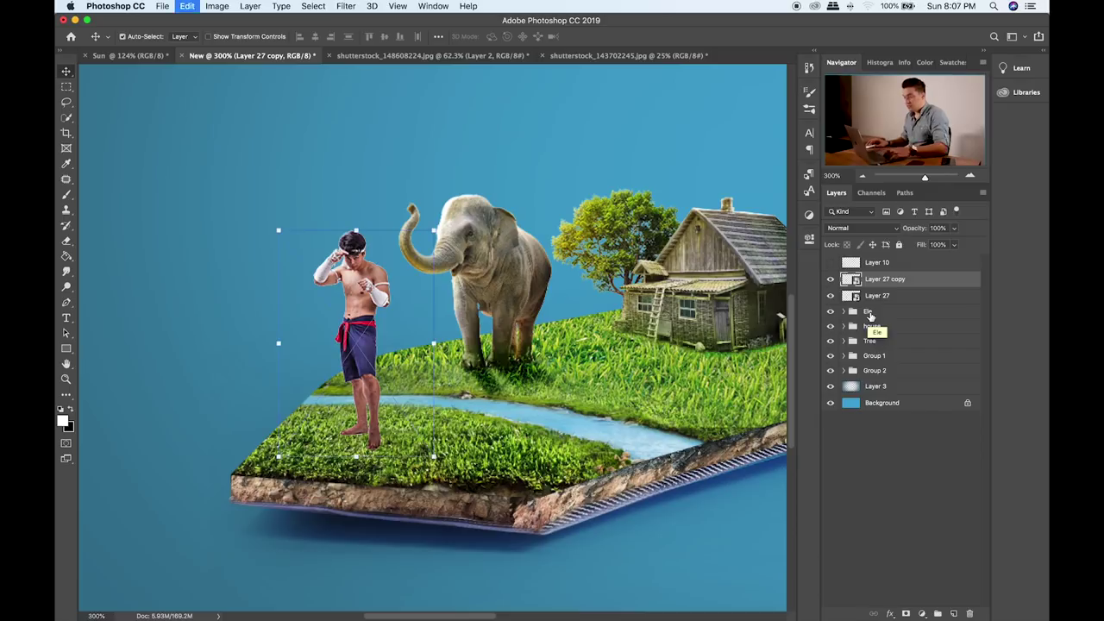
drag(355, 230, 355, 468)
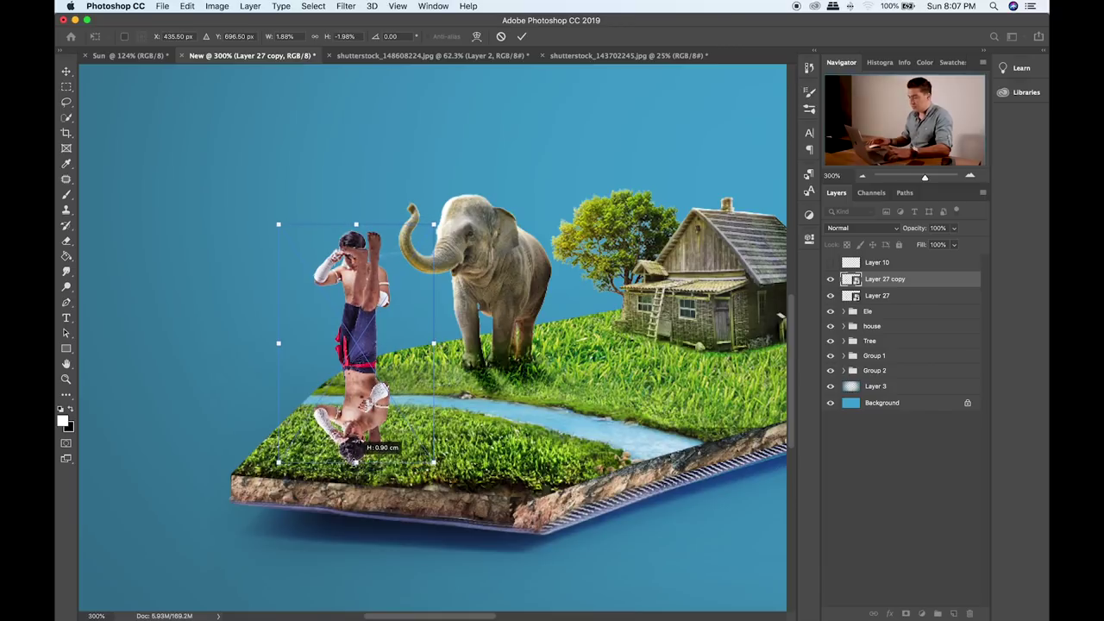
key(Return)
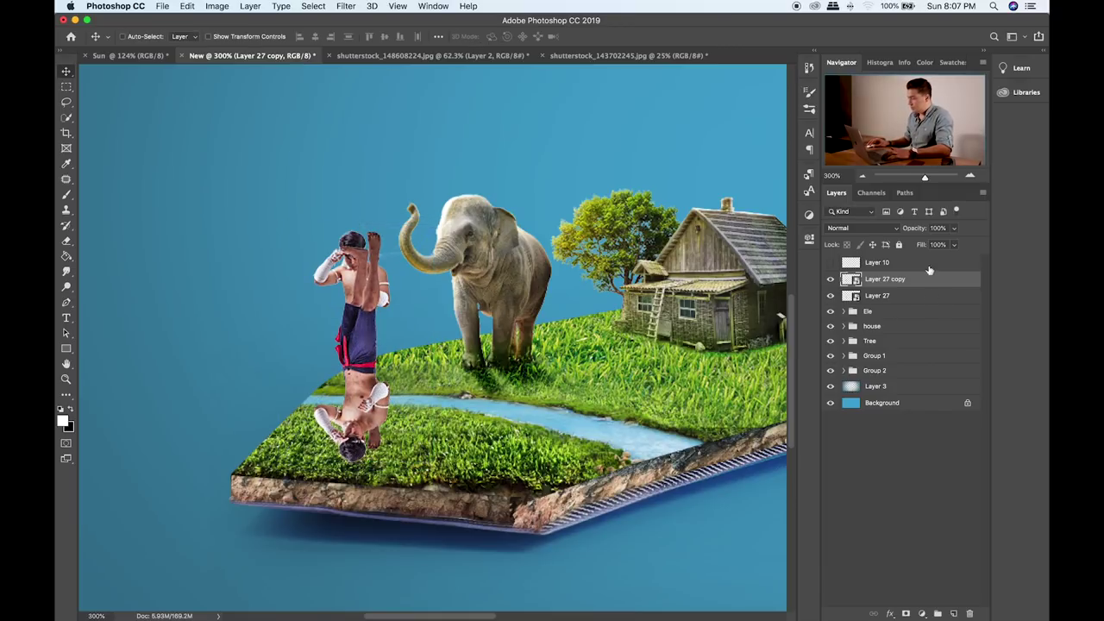
- Apply a black Color Overlay to the flipped fighter copy and convert it to a smart object
double_click(935, 284)
click(592, 267)
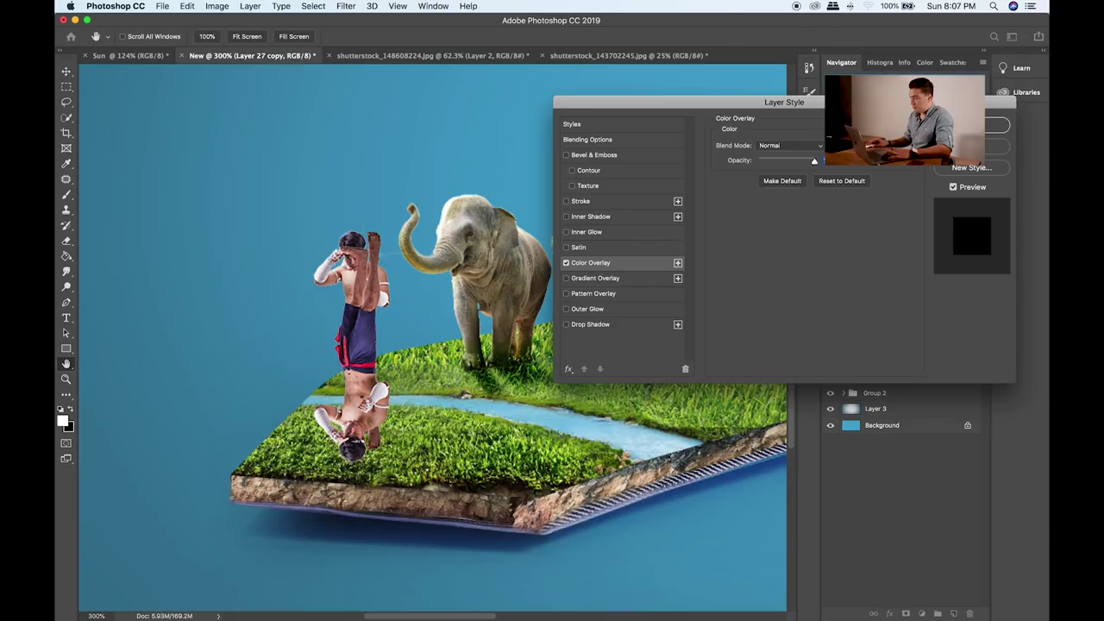
click(996, 125)
right_click(942, 279)
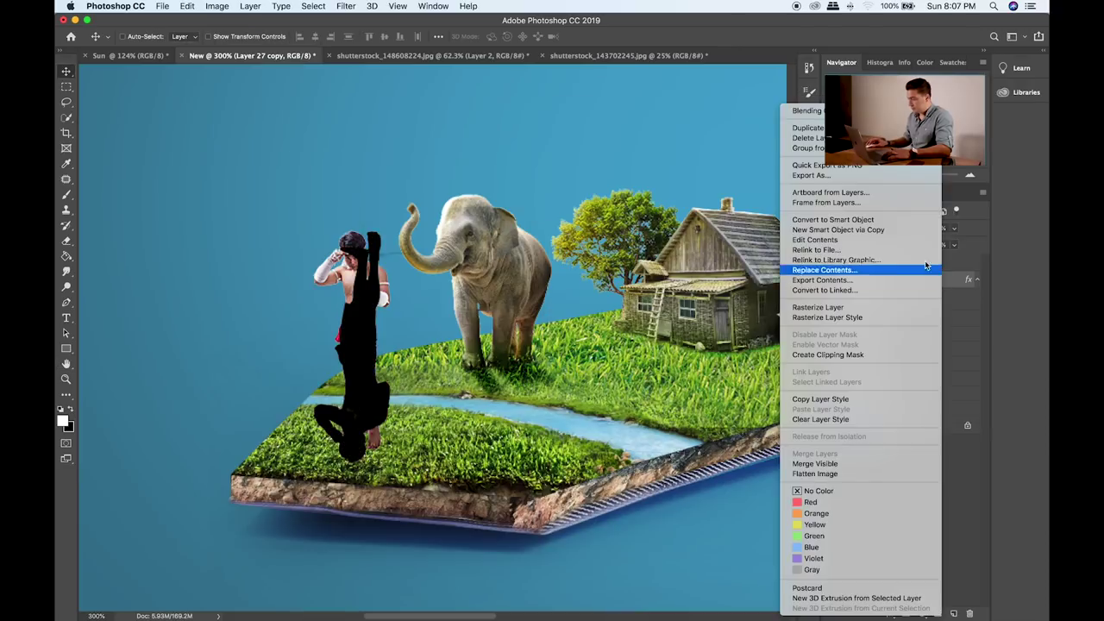
click(894, 219)
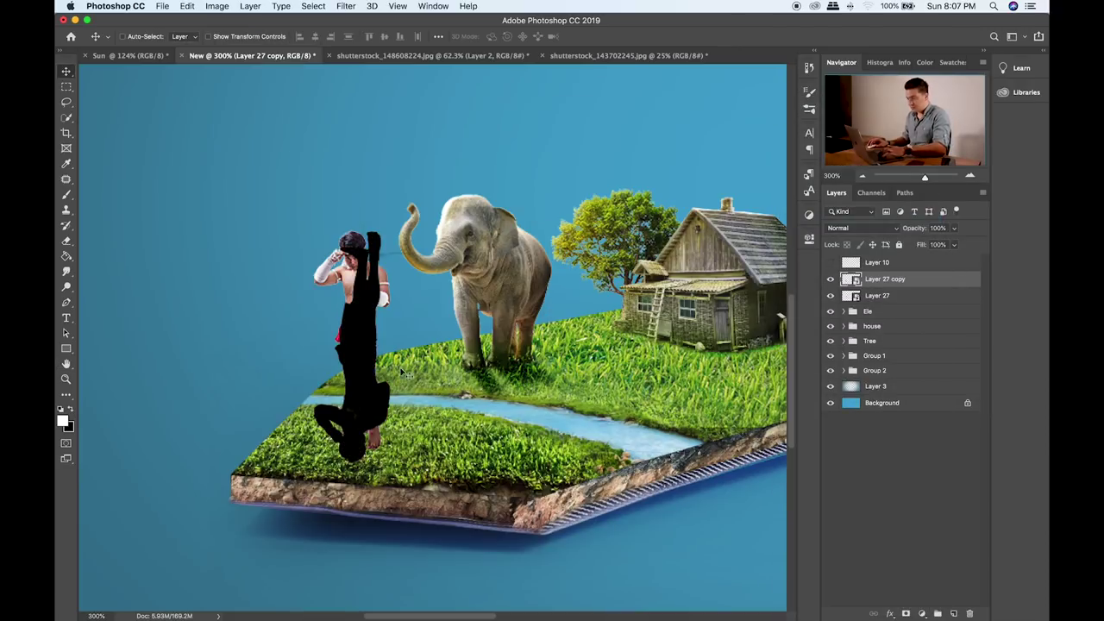
- Place the black silhouette at the fighter's feet, stacked behind his layer, and skew it diagonally forward as a cast shadow
drag(373, 312, 369, 494)
key(super+bracketleft)
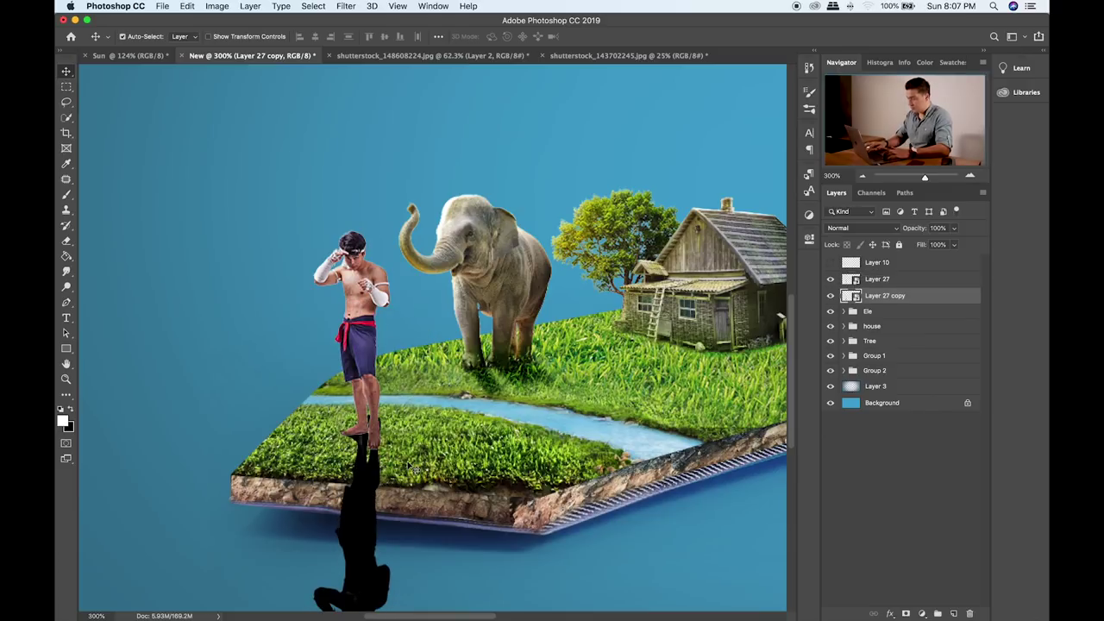
key(super+minus)
key(super+t)
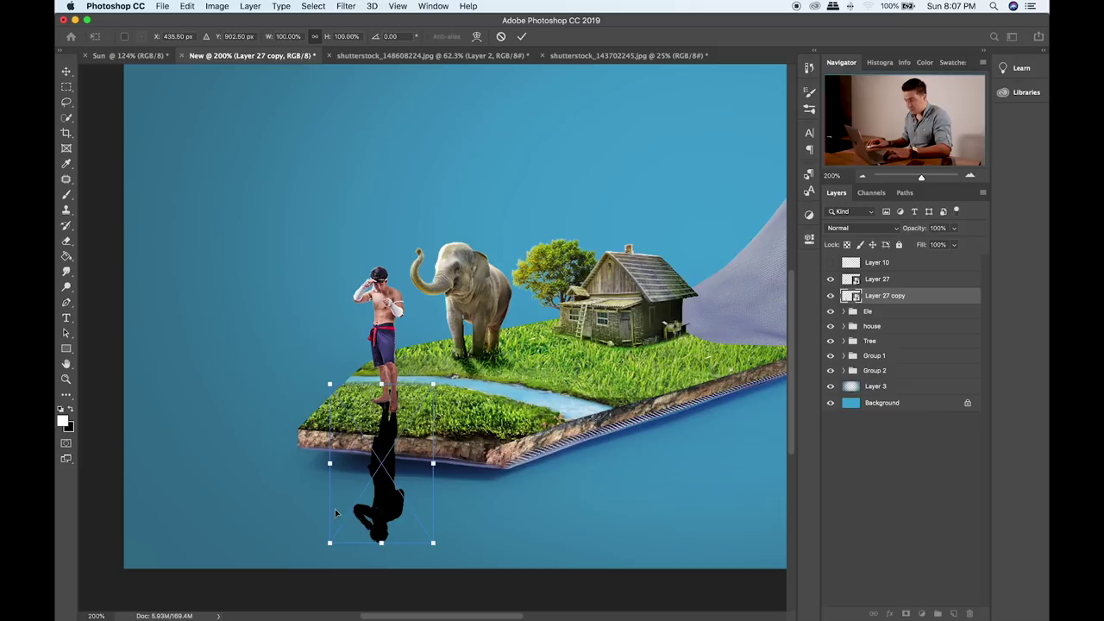
drag(382, 543, 485, 526)
drag(407, 427, 398, 432)
key(Up)
key(Up)
key(Up)
key(Left)
key(Left)
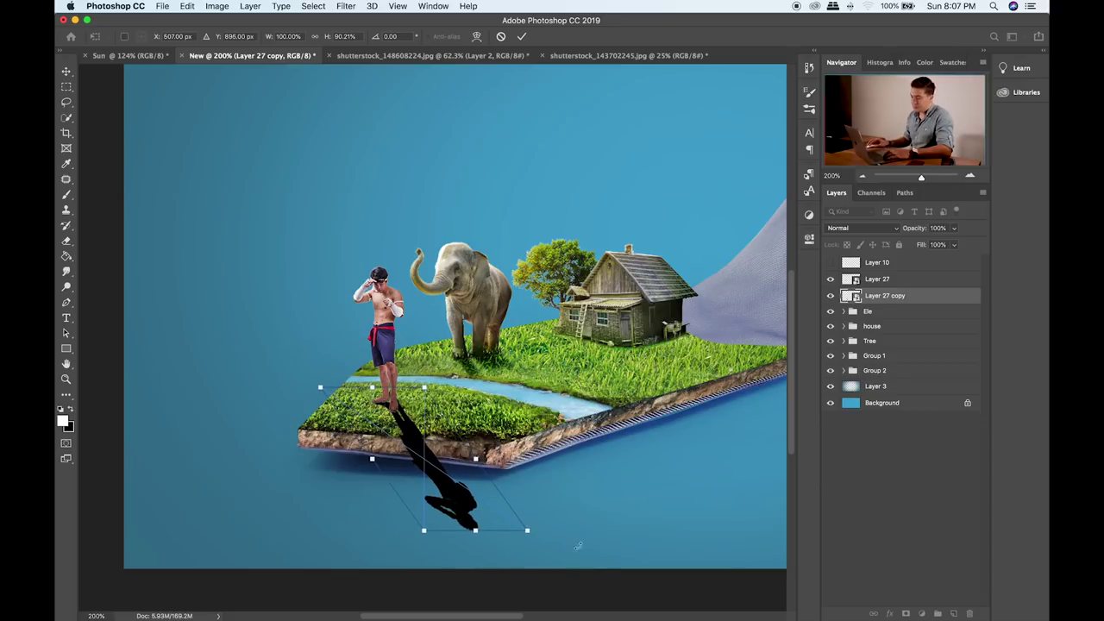
- Shorten the cast shadow to 69.23% height and nudge it into alignment with the fighter's feet
drag(476, 532, 452, 496)
key(super+z)
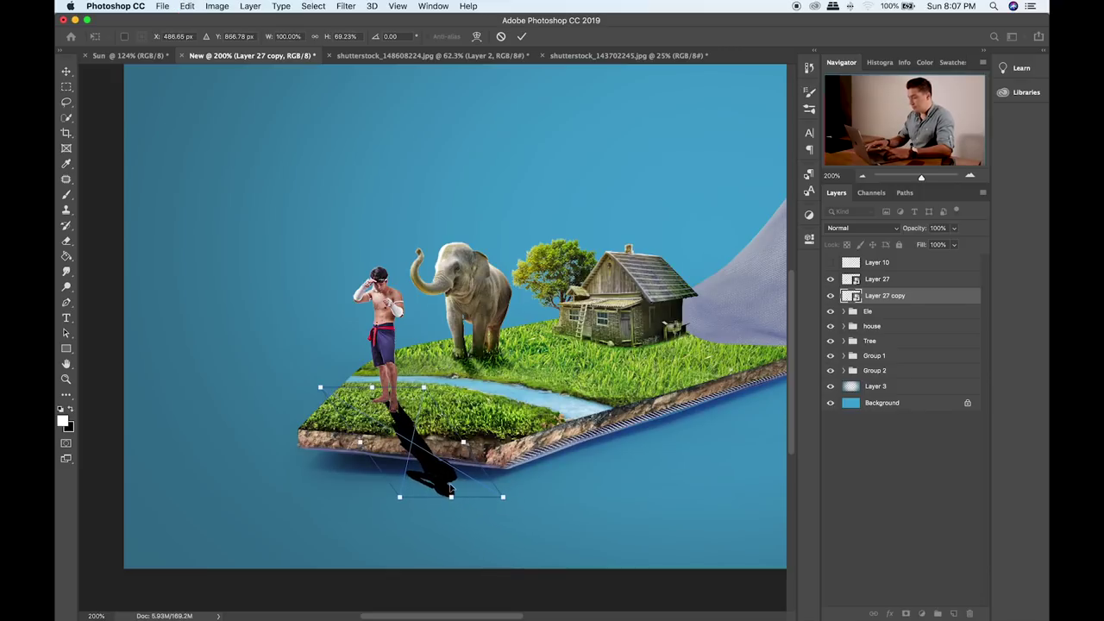
key(Return)
scroll(431, 444, up, 5)
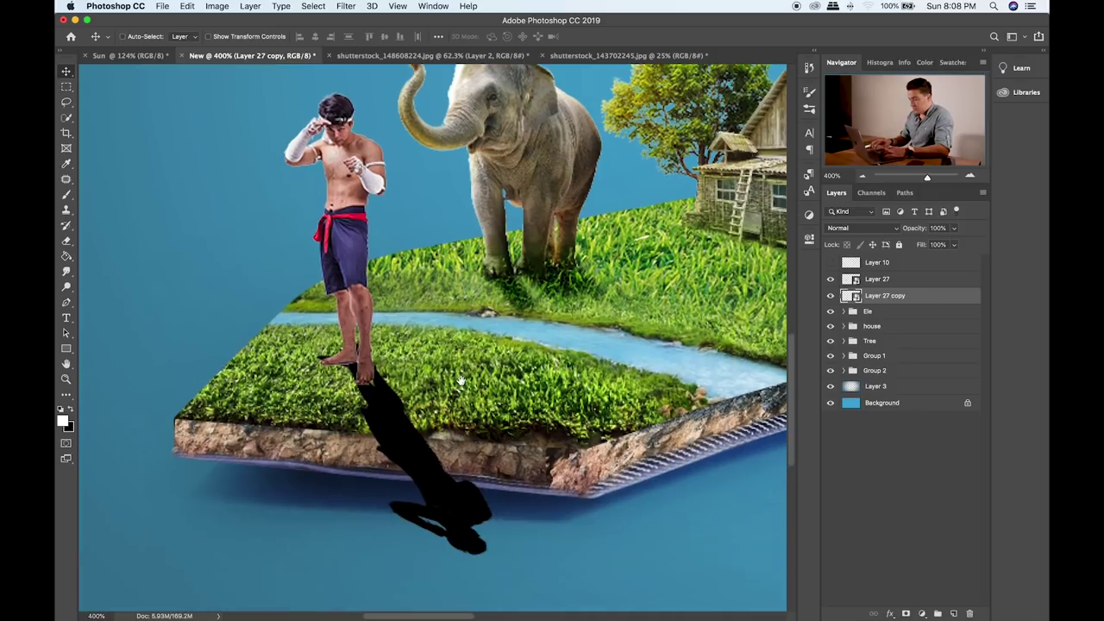
key(Down)
key(Down)
key(Down)
key(Down)
key(Down)
key(Down)
key(Right)
key(Right)
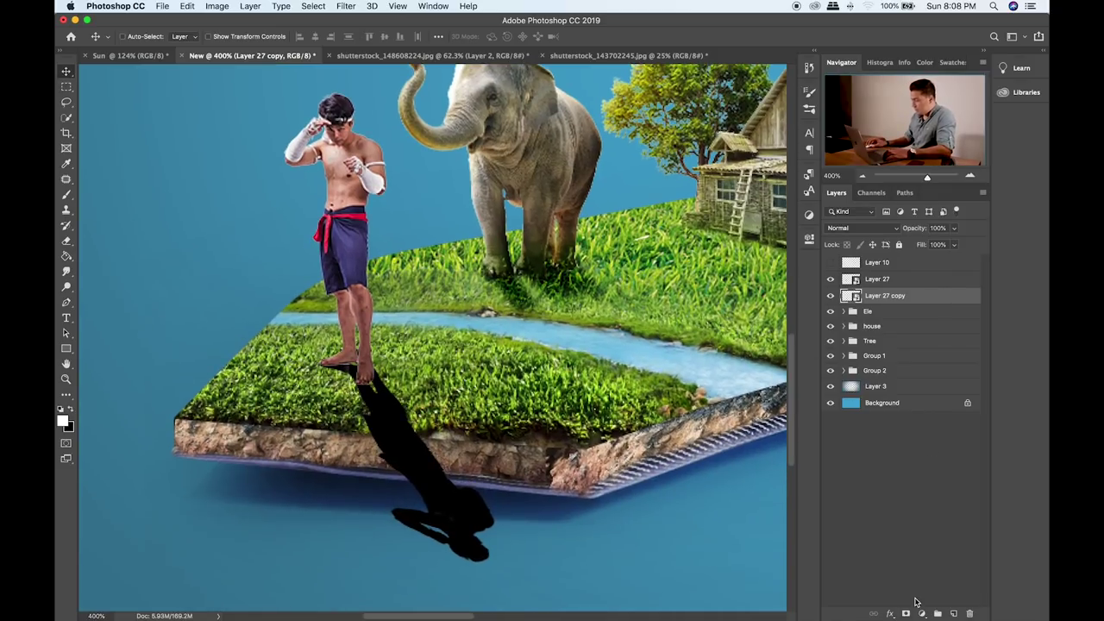
- Add a layer mask to the cast shadow and paint out the part extending beyond the grass edge with a black brush
click(905, 613)
key(b)
key(x)
mouse_move(552, 509)
mouse_down()
mouse_move(269, 525)
mouse_move(425, 528)
mouse_move(597, 555)
mouse_move(469, 508)
mouse_move(494, 494)
mouse_move(367, 473)
mouse_move(469, 473)
mouse_move(405, 448)
mouse_up()
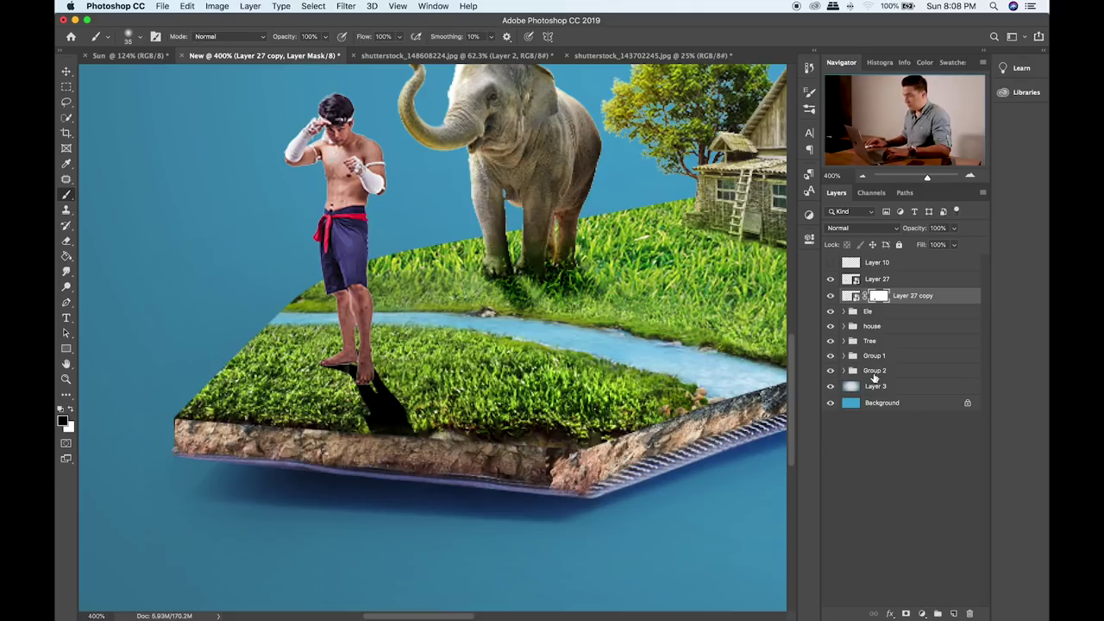
- Set the cast shadow layer's blend mode to Overlay
click(852, 295)
key(v)
key(shift+equal)
key(shift+equal)
key(shift+equal)
key(shift+equal)
key(shift+equal)
key(shift+equal)
key(shift+equal)
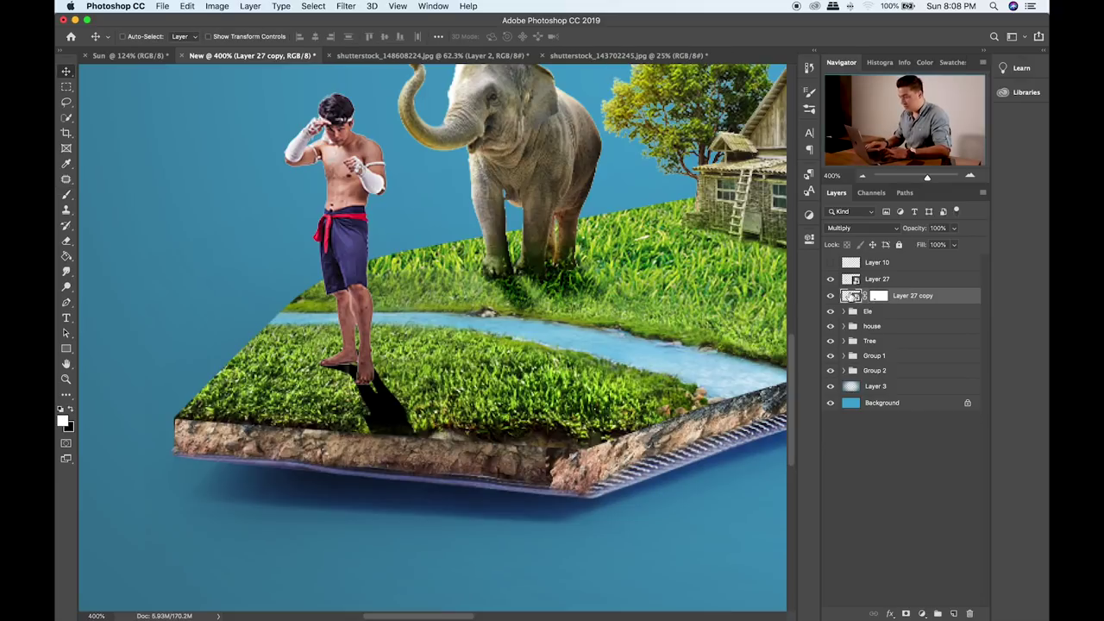
key(shift+equal)
key(shift+equal)
key(shift+equal)
key(shift+equal)
key(shift+equal)
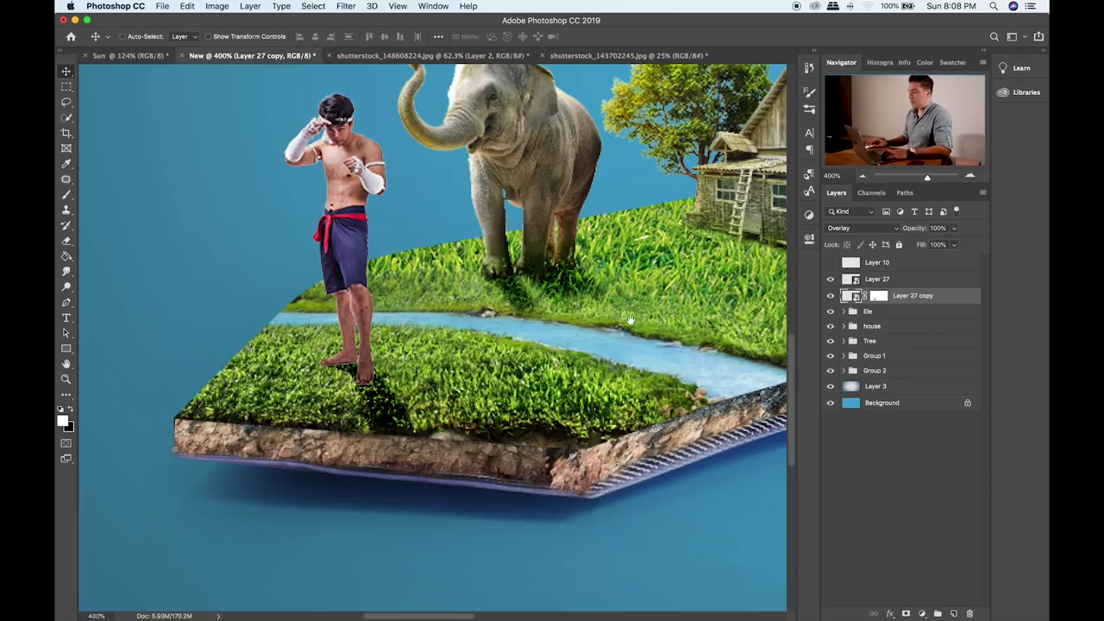
- Lower the cast shadow layer's opacity to 79%
drag(630, 321, 707, 323)
click(954, 229)
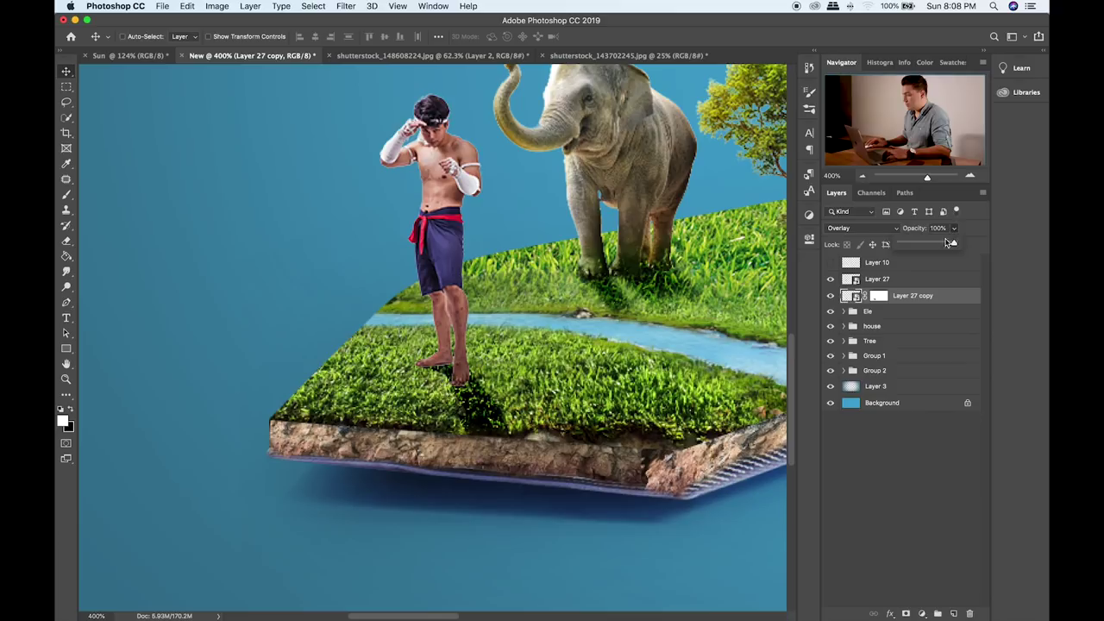
drag(956, 244, 942, 246)
- Apply a Gaussian Blur filter to the fighter's cast shadow layer
click(345, 6)
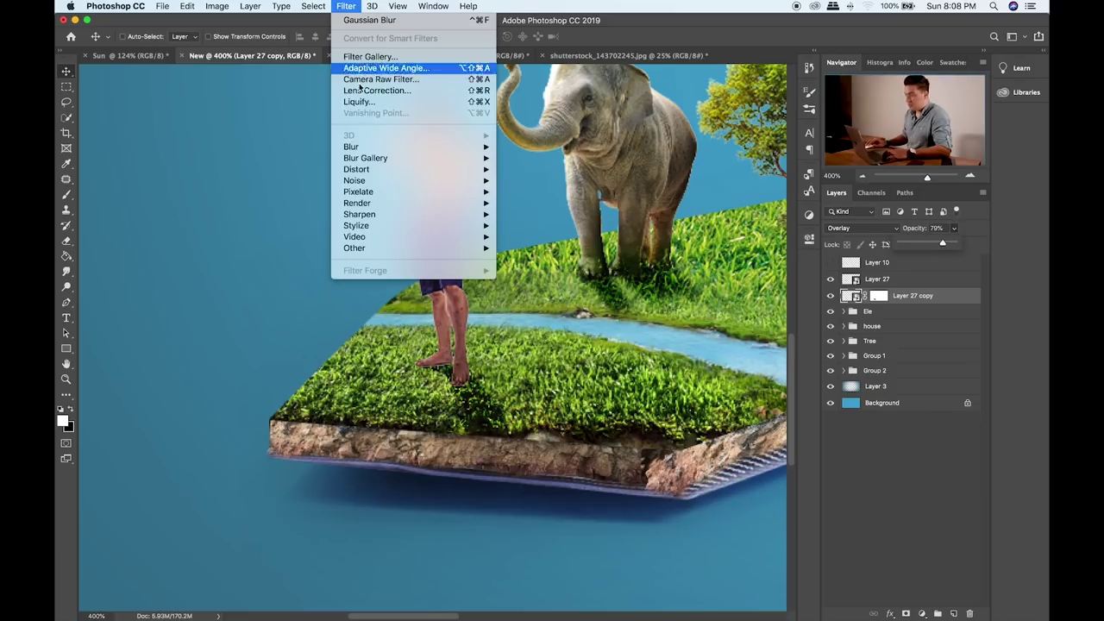
mouse_move(375, 147)
click(554, 193)
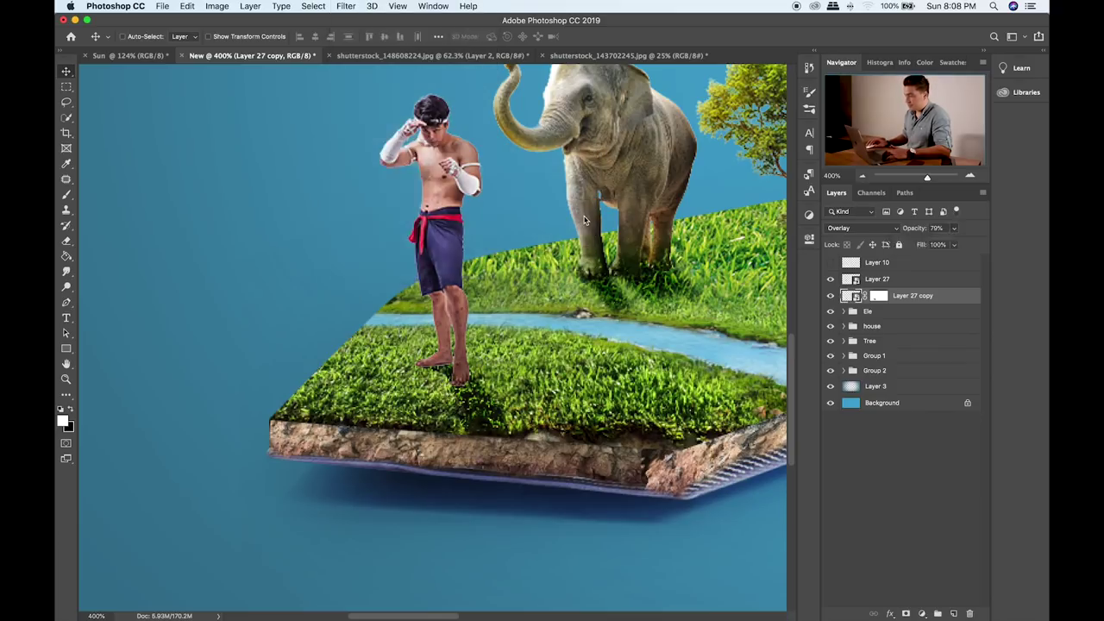
click(405, 162)
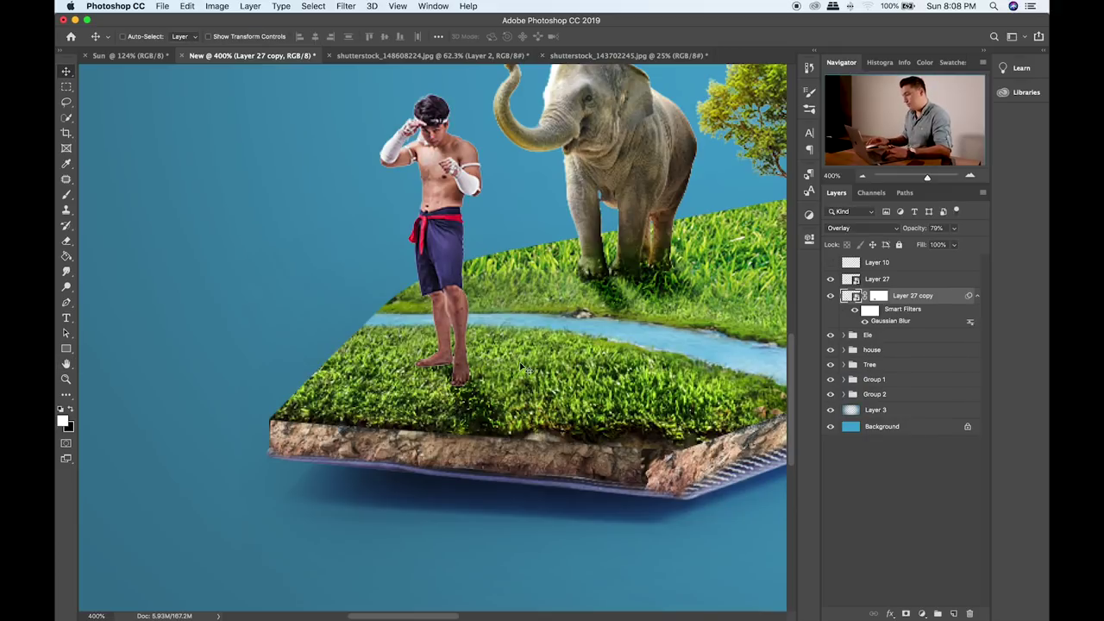
- Group the fighter layer with its cast shadow layer and name the group "guy"
click(903, 281)
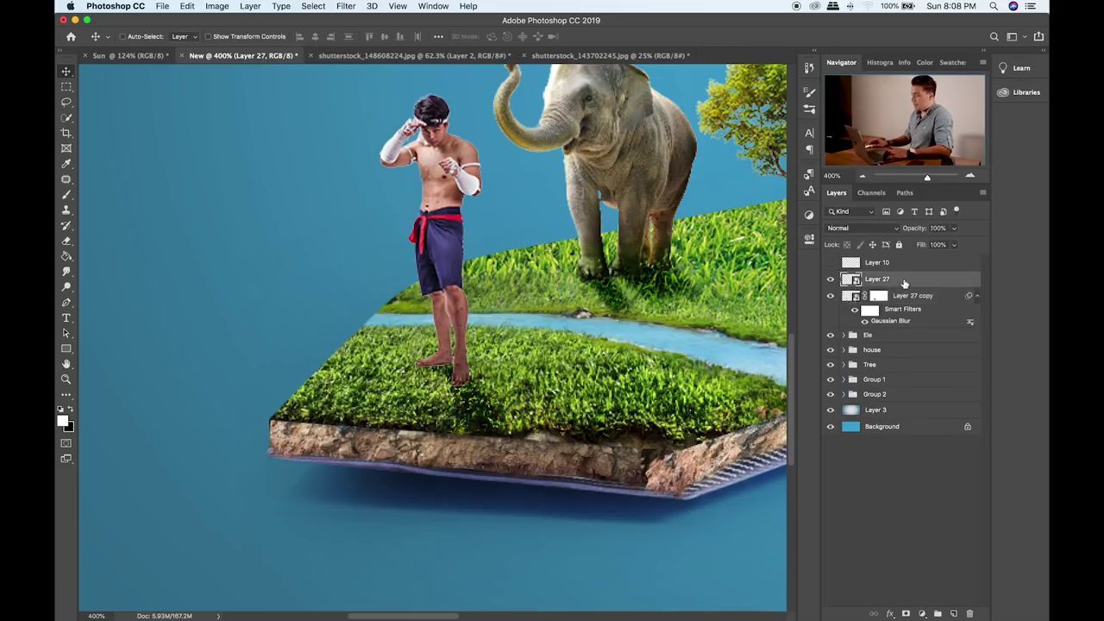
click(918, 307)
key(super+g)
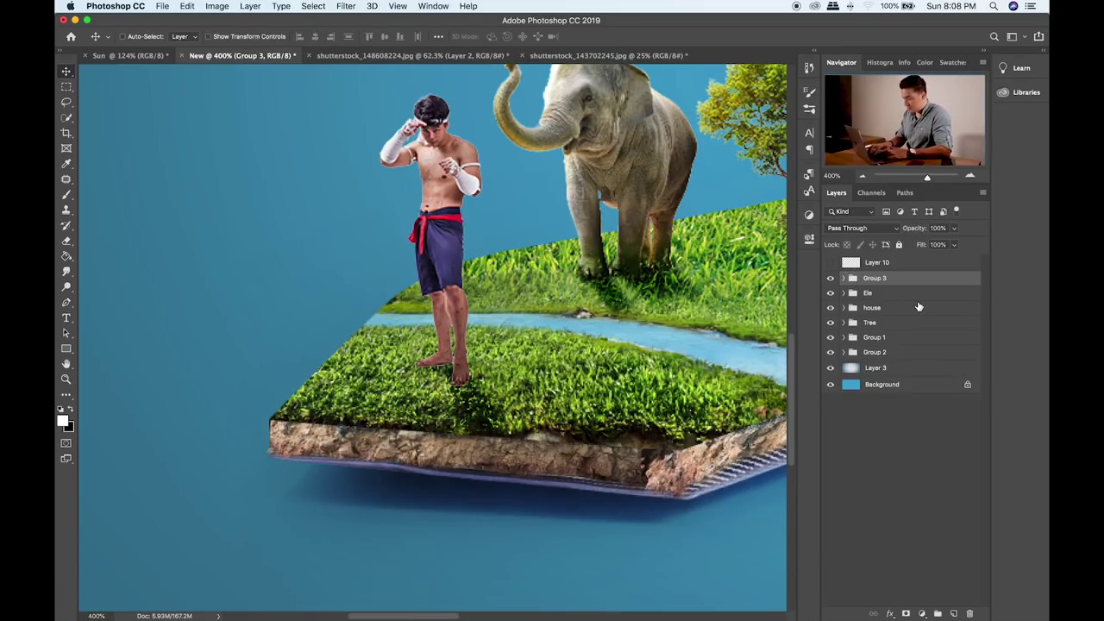
double_click(874, 278)
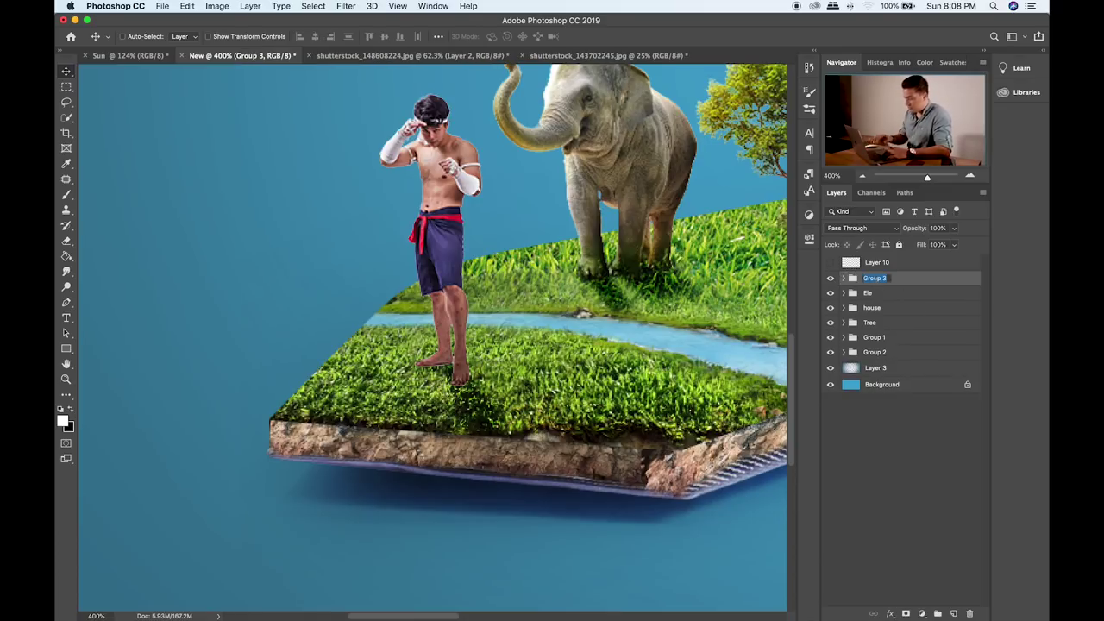
text(guy)
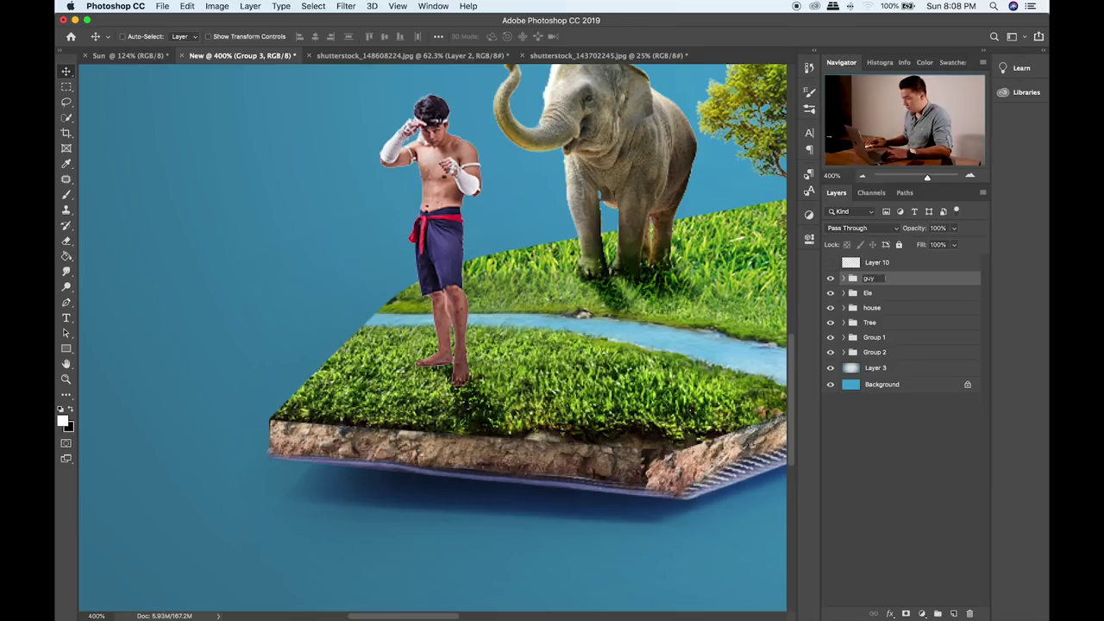
key(Return)
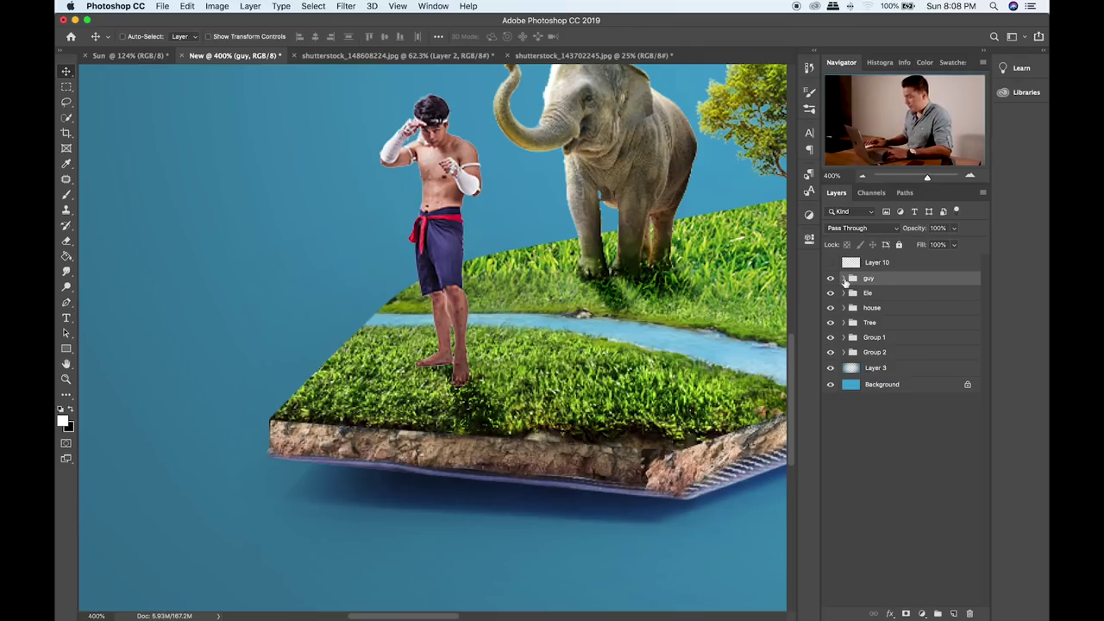
- Add a new layer above the fighter inside the guy group and clip it to the fighter layer
click(843, 278)
click(830, 294)
click(830, 294)
click(914, 294)
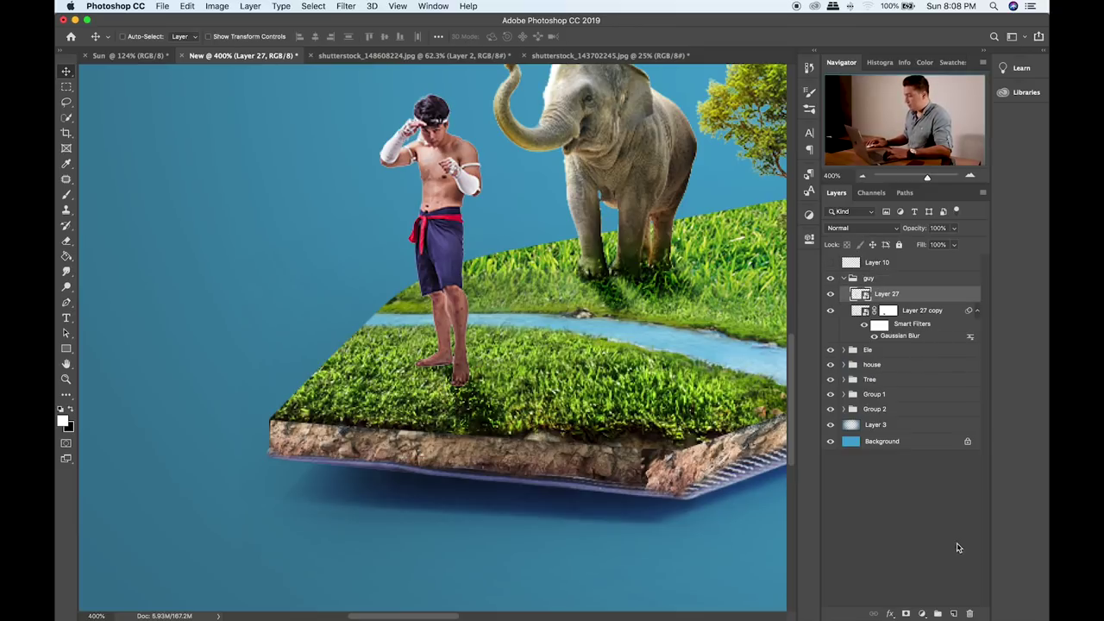
click(953, 613)
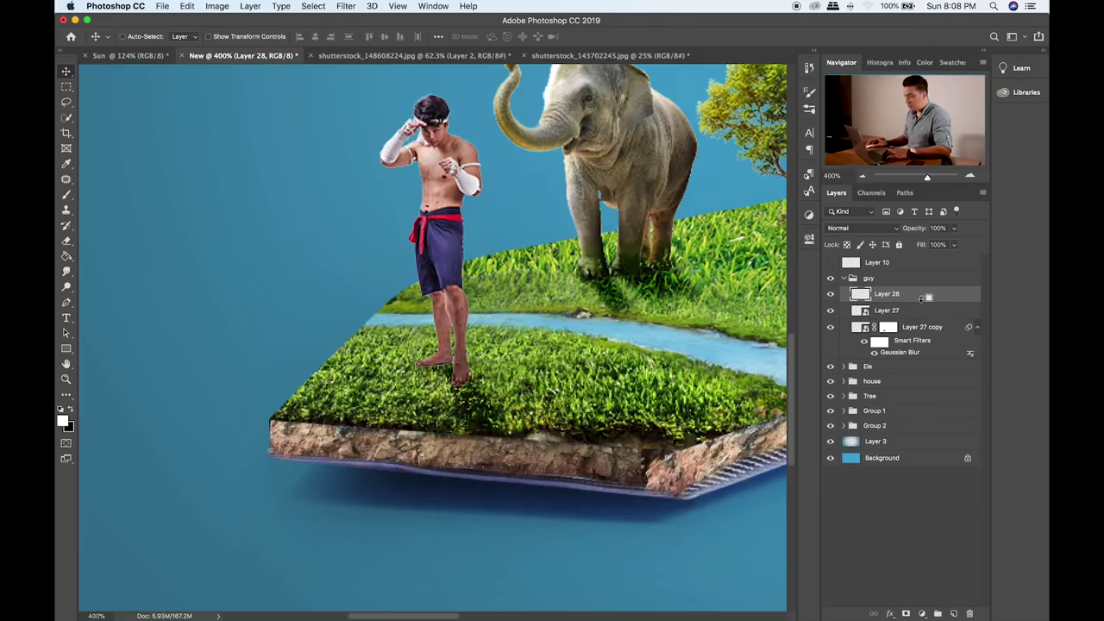
alt+click(920, 303)
- Paint black shading over the fighter's feet and the shaded side of his legs with a soft brush on the clipped layer
key(b)
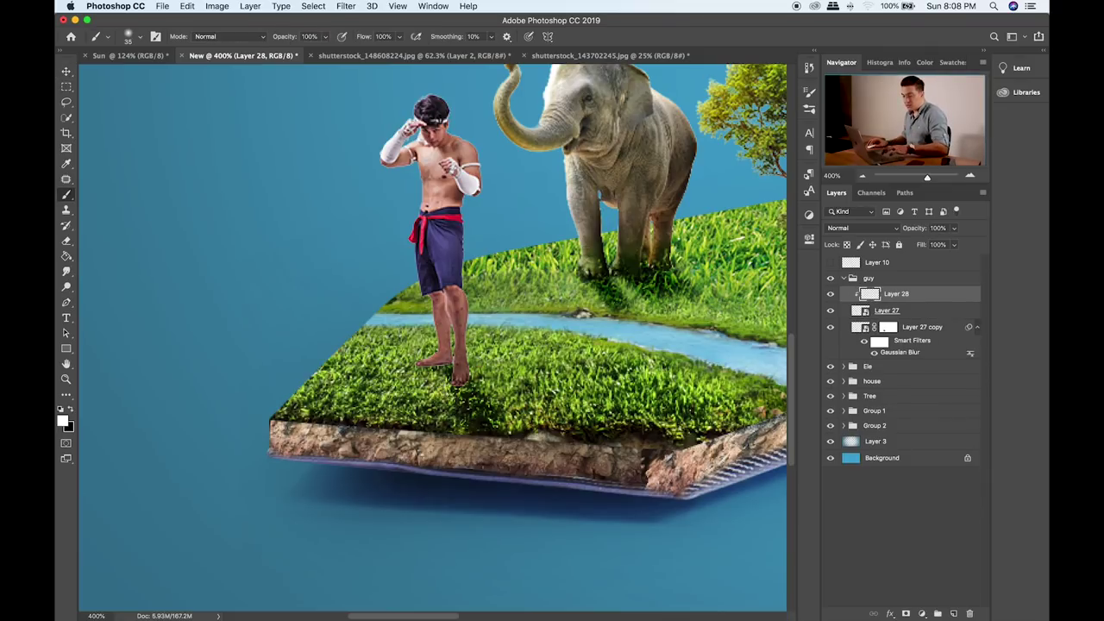
key(x)
key(bracketright)
key(bracketright)
key(bracketright)
key(bracketleft)
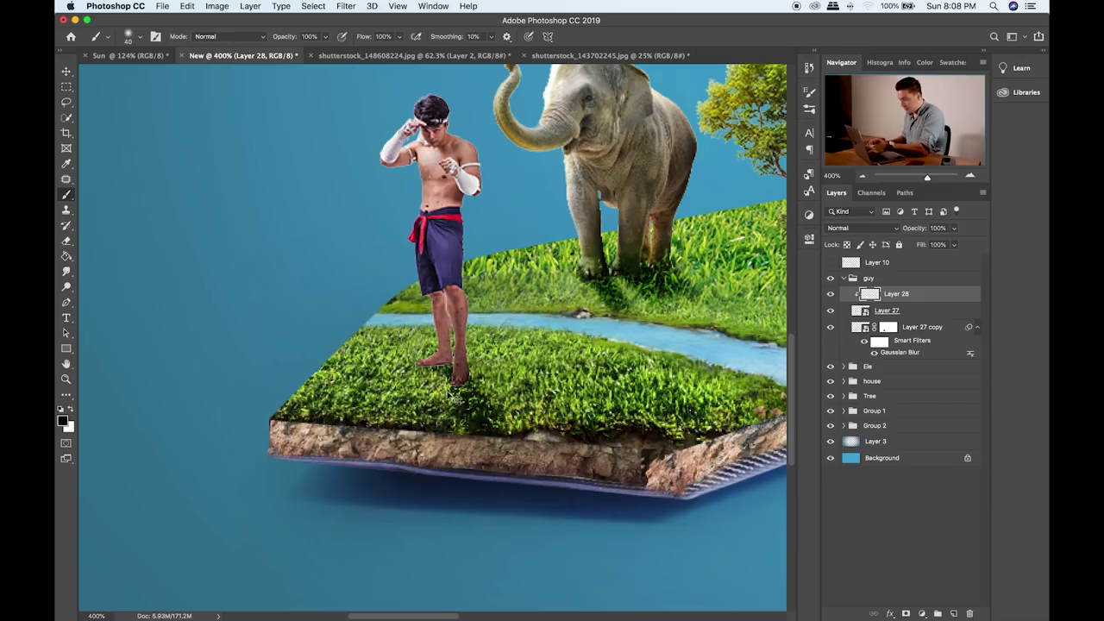
key(super+equal)
key(super+equal)
scroll(466, 362, down, 3)
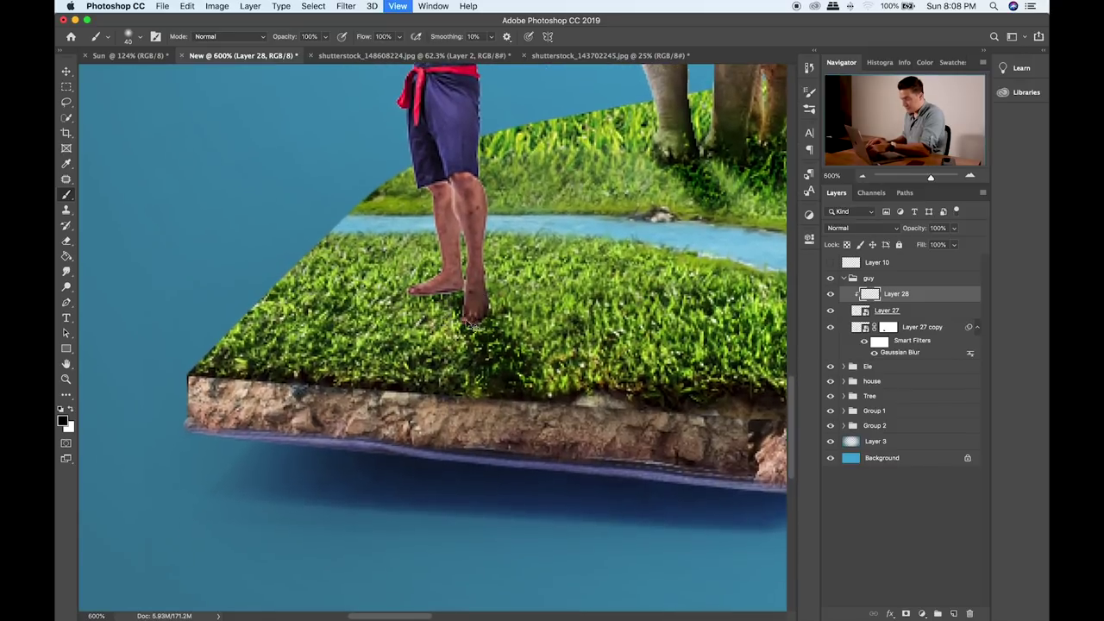
key(super+equal)
key(bracketleft)
key(bracketleft)
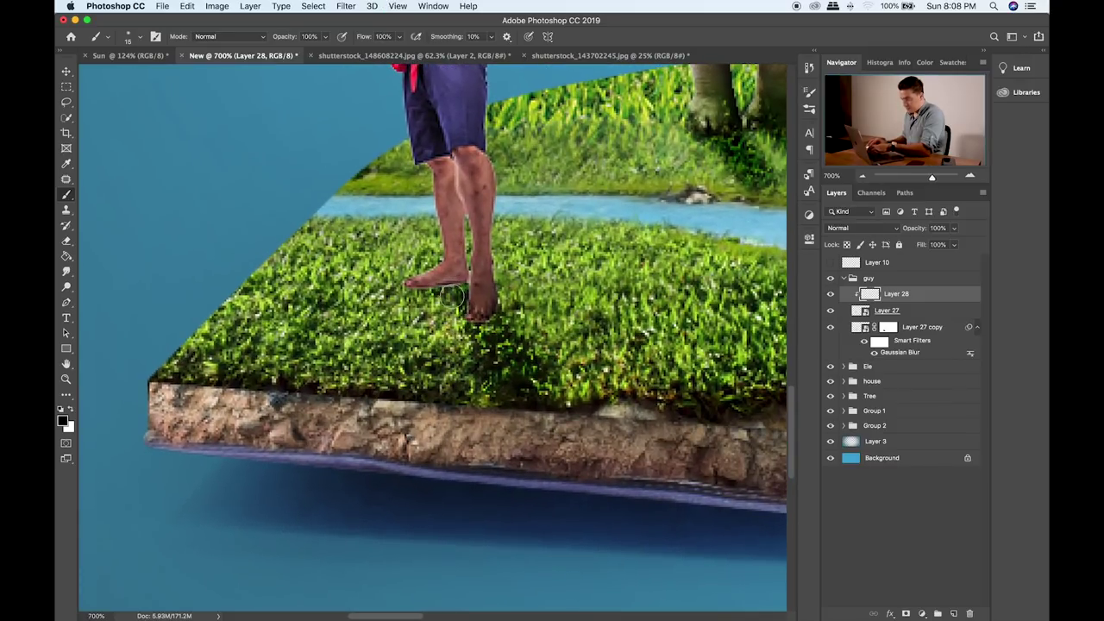
key(bracketright)
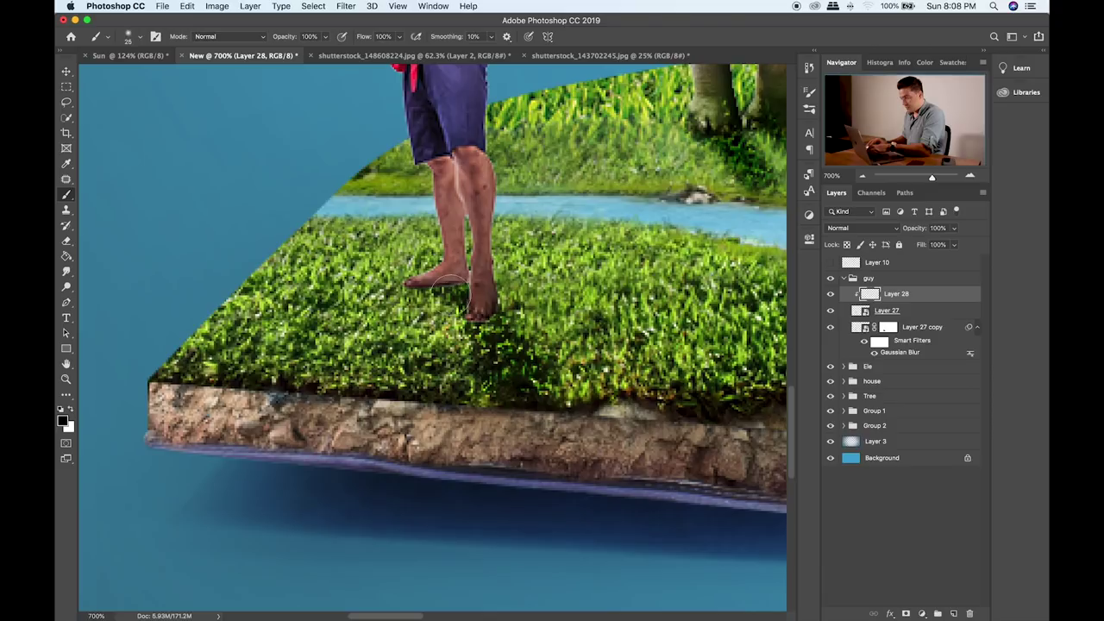
key(bracketleft)
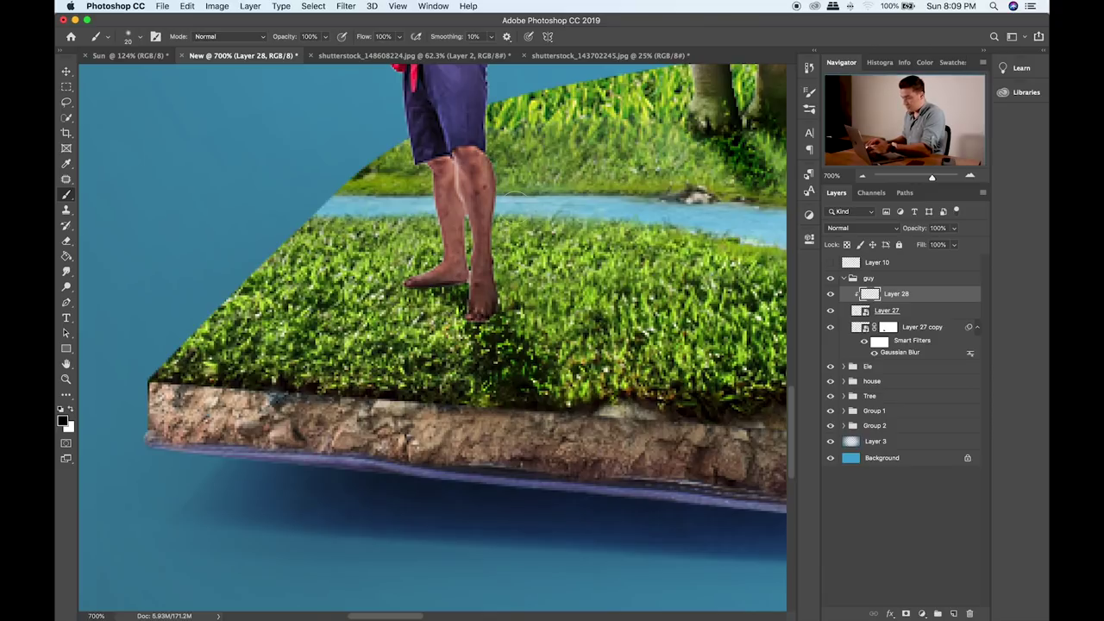
key(super+minus)
key(super+minus)
mouse_move(514, 146)
mouse_down()
mouse_move(508, 270)
mouse_move(473, 314)
mouse_move(476, 349)
mouse_up()
drag(505, 307, 498, 442)
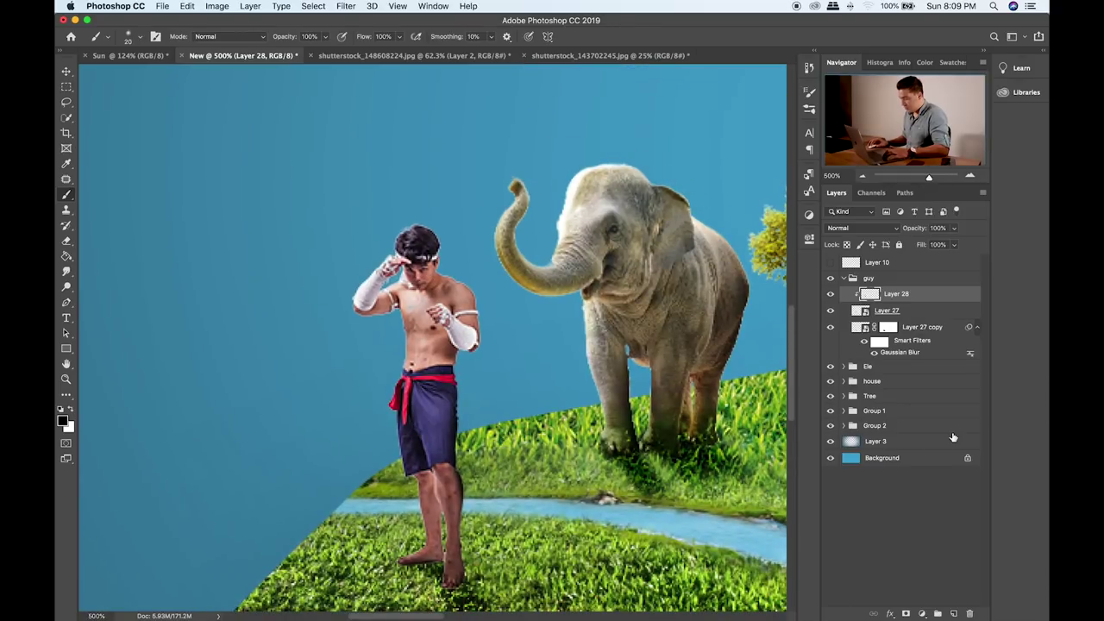
- Add a second clipped layer above the first and paint black shading over the fighter's body with a size 25 brush at 50% opacity
click(954, 611)
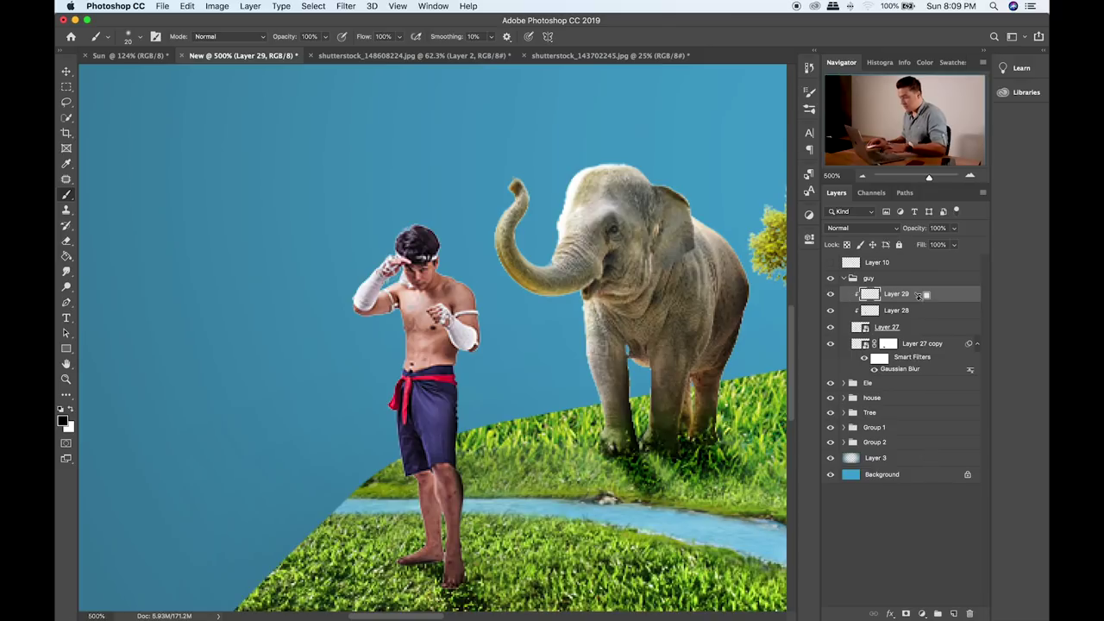
key(bracketright)
key(5)
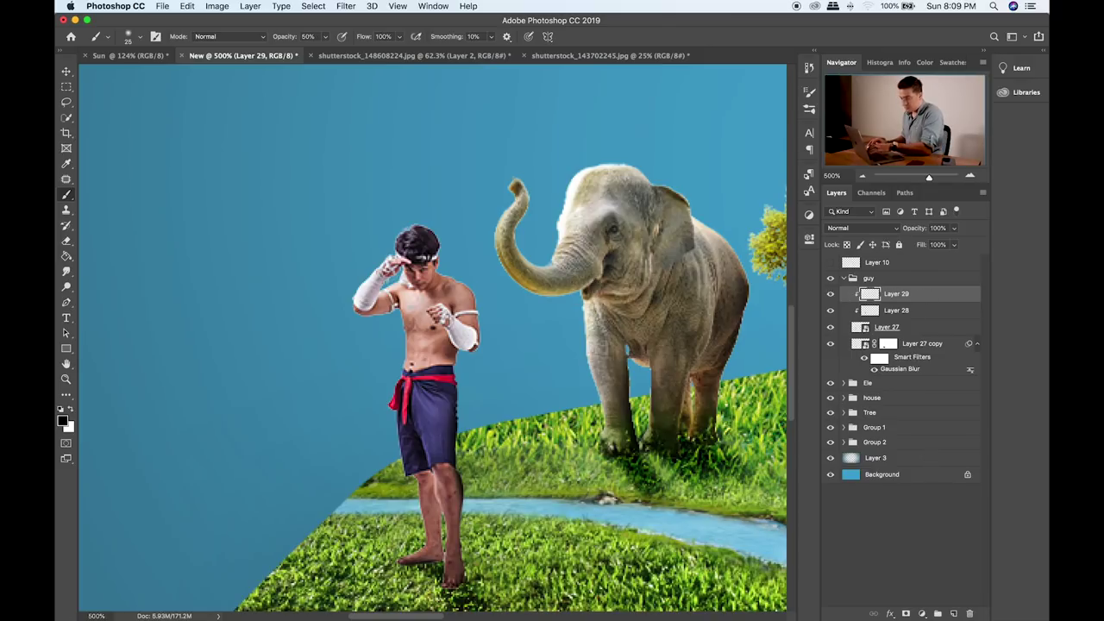
drag(417, 272, 433, 492)
- Set the blend mode of the new body shading layer to Overlay
key(v)
key(shift+plus)
key(shift+plus)
key(shift+plus)
key(shift+plus)
key(shift+plus)
key(shift+plus)
key(shift+plus)
key(shift+plus)
key(shift+plus)
key(shift+plus)
key(shift+plus)
key(shift+plus)
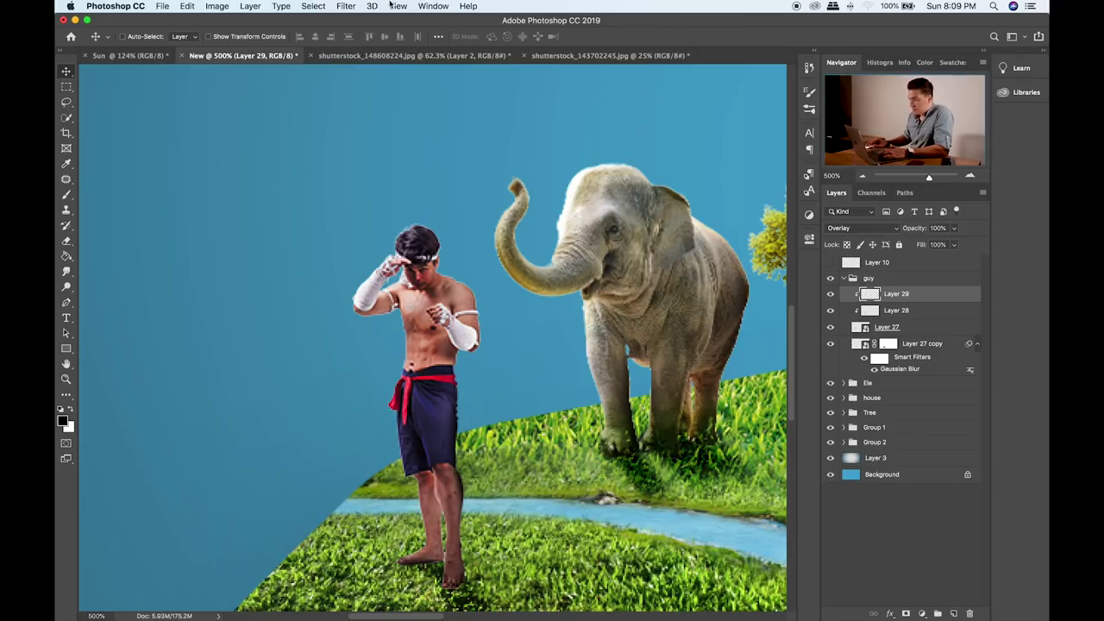
- Soften the body shading layer with a Gaussian Blur of 2.3 pixels radius
click(351, 6)
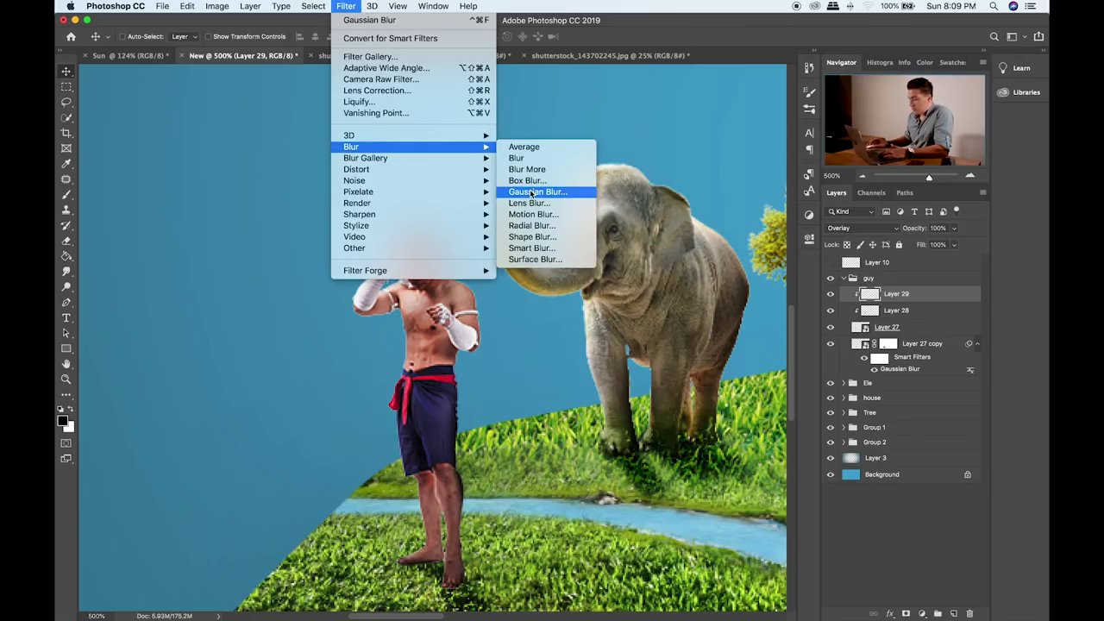
click(544, 190)
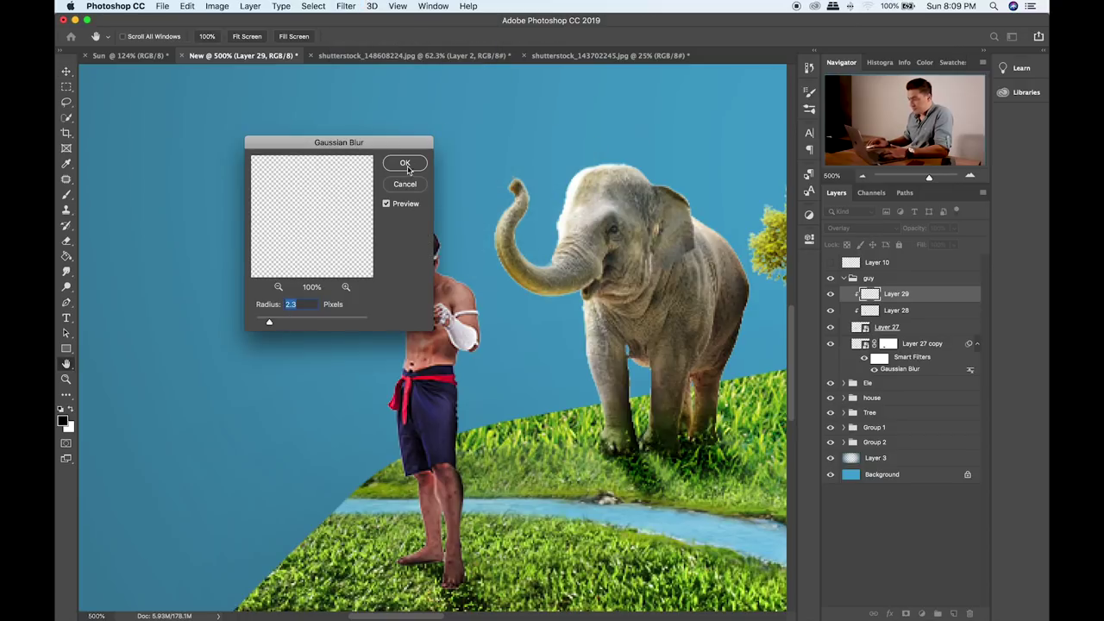
click(407, 166)
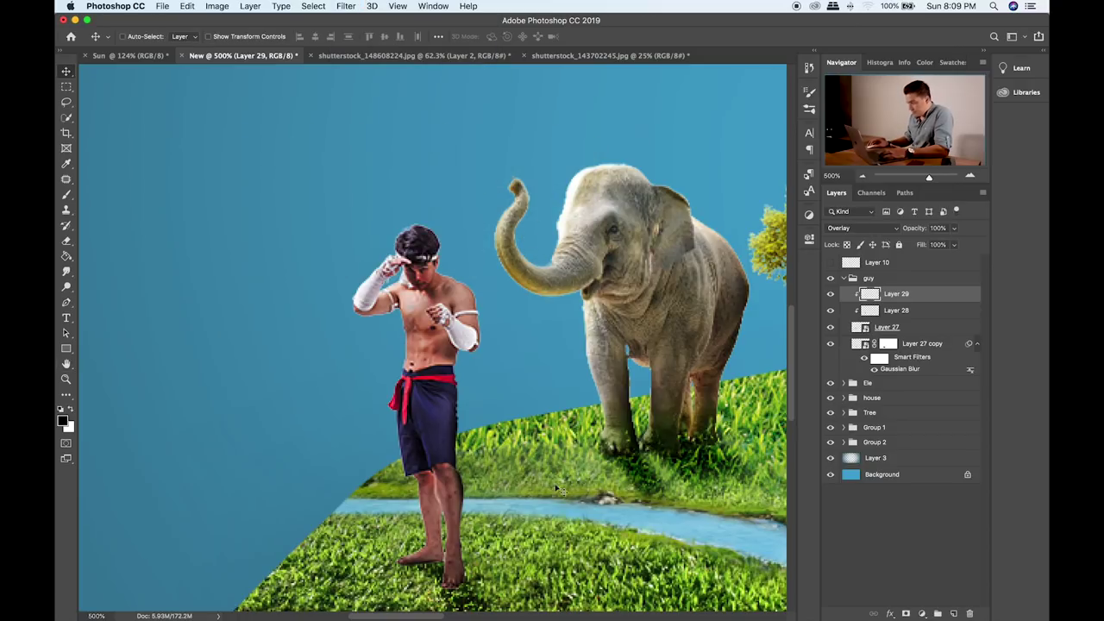
- Set the blend mode of the first clipped shading layer, Layer 28, to Overlay
click(930, 312)
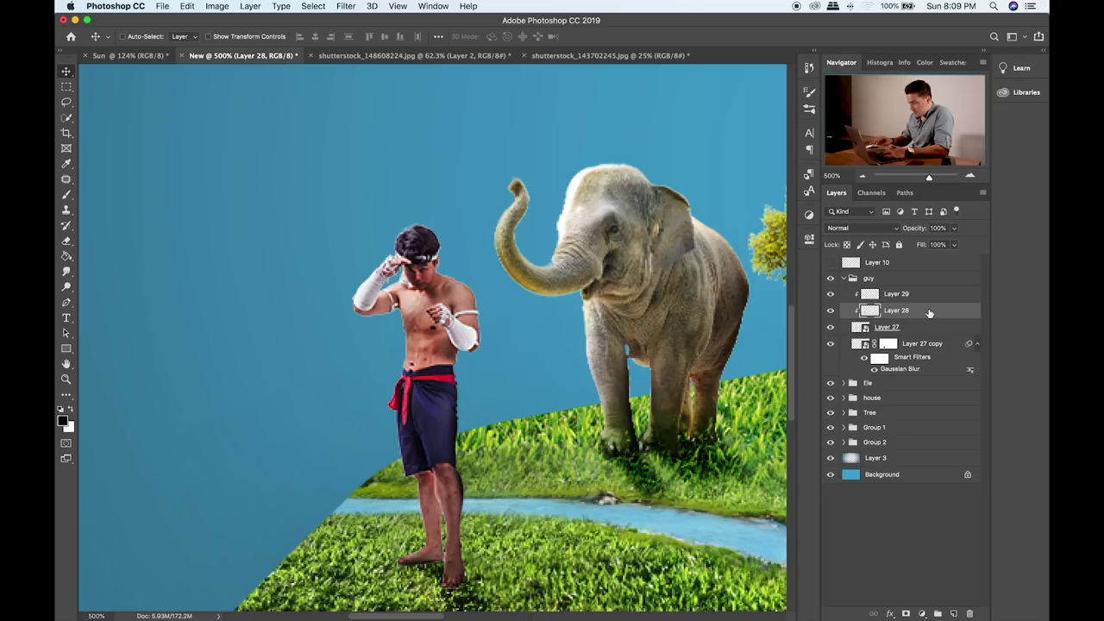
key(shift+plus)
key(shift+plus)
key(shift+plus)
key(shift+plus)
key(shift+plus)
key(shift+plus)
key(shift+plus)
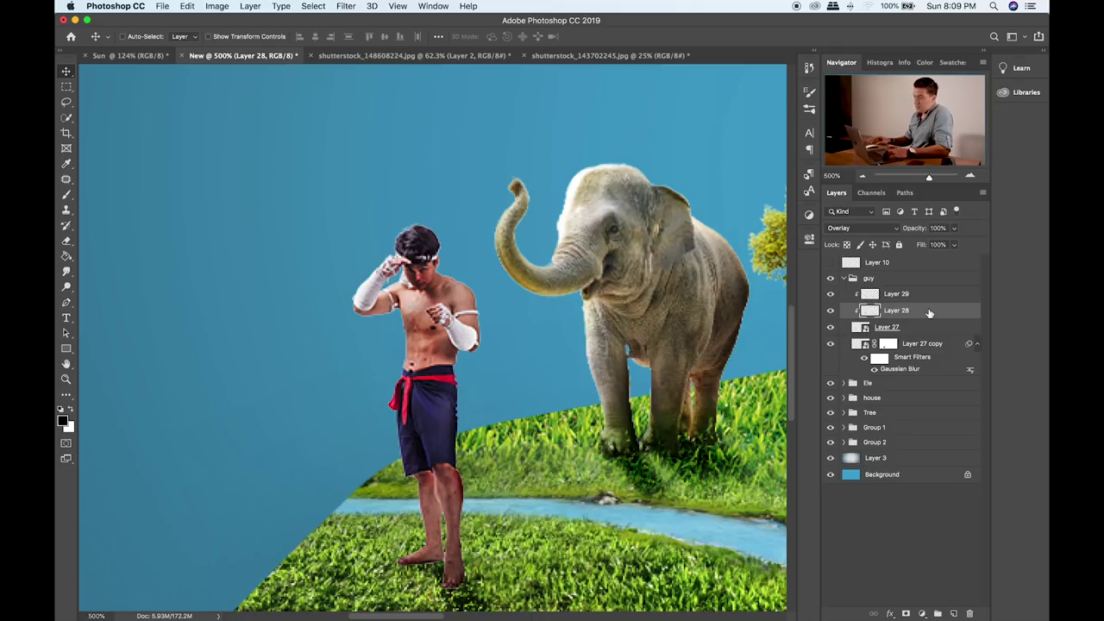
key(super+0)
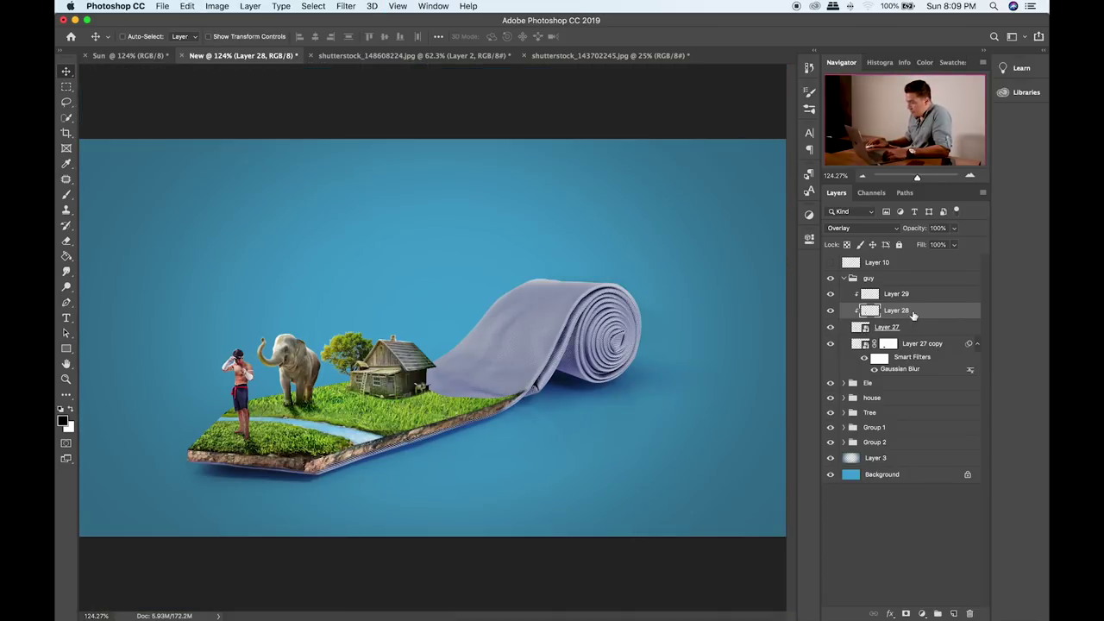
- Transform the whole guy group, slightly reducing its height and skewing its lower edge
click(924, 330)
click(916, 278)
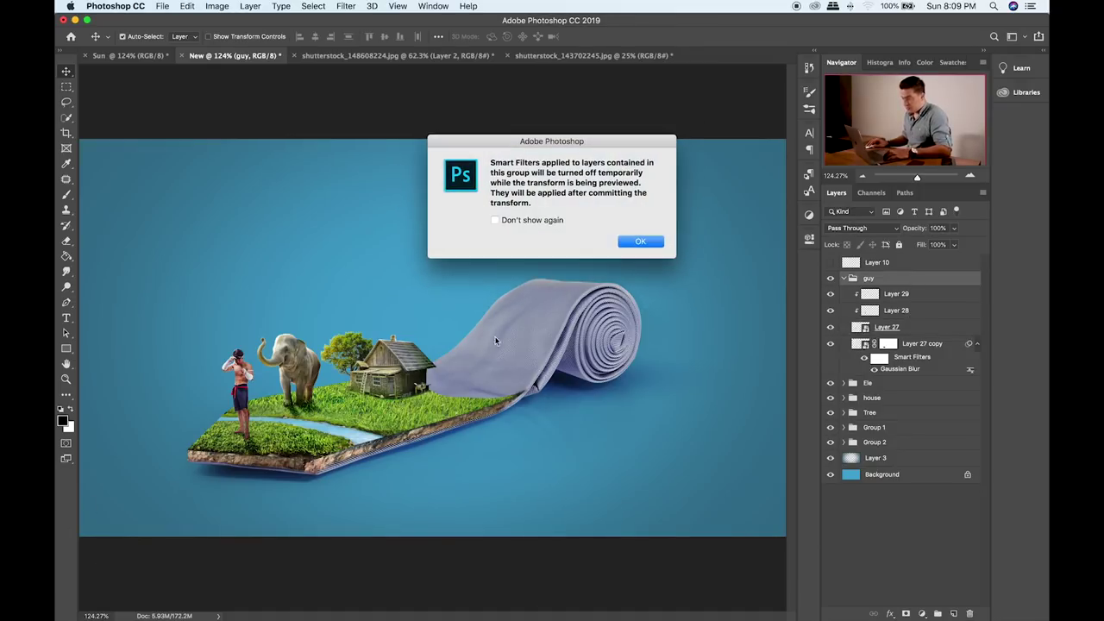
click(636, 241)
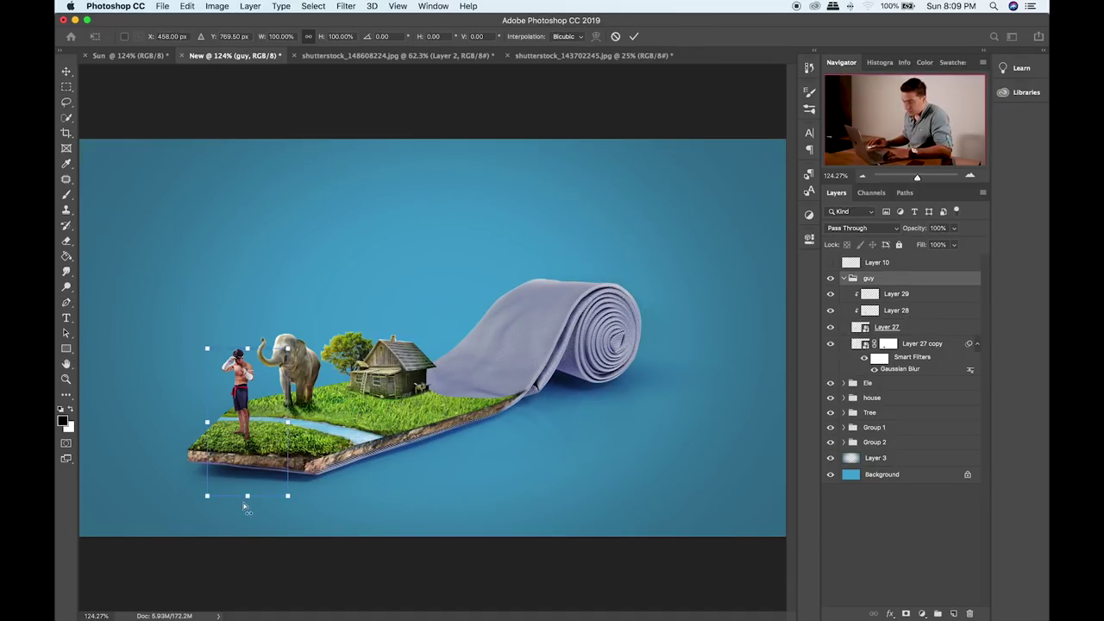
drag(288, 498, 204, 494)
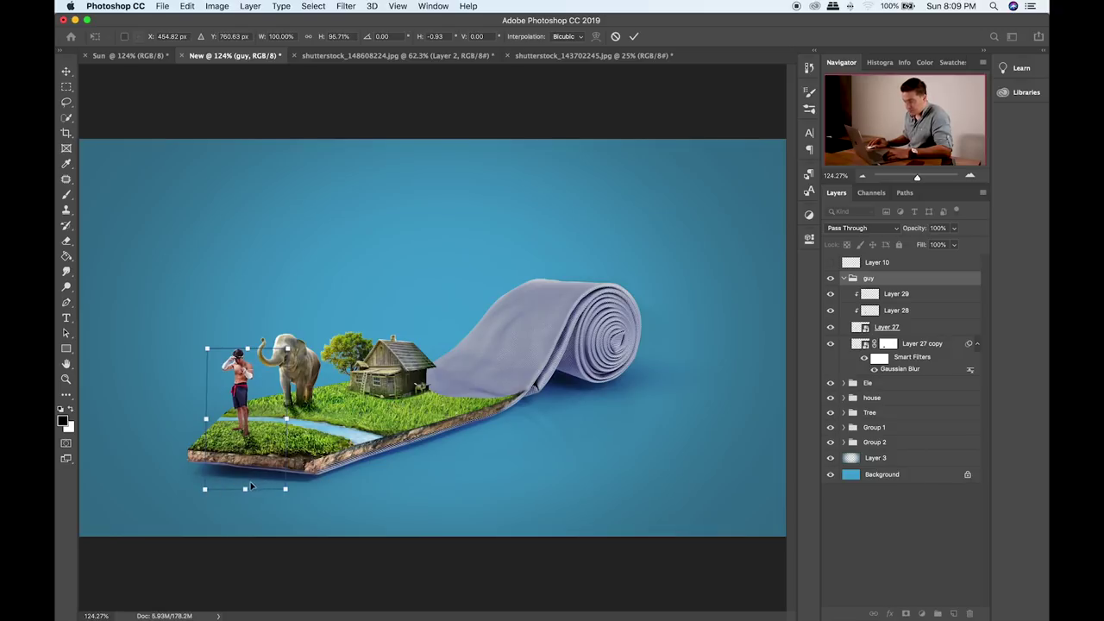
drag(205, 491, 205, 486)
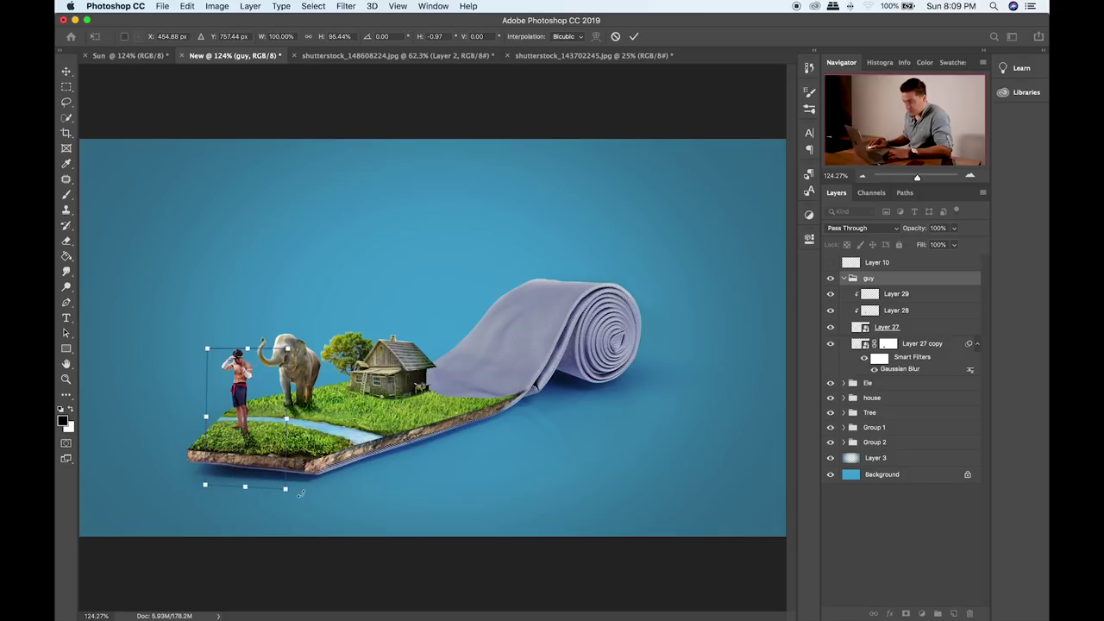
drag(286, 489, 286, 485)
key(Return)
- Add another new layer above the fighter's shading layers and clip it to the fighter
key(super+plus)
key(super+plus)
drag(291, 532, 596, 398)
drag(302, 382, 311, 393)
key(ctrl)
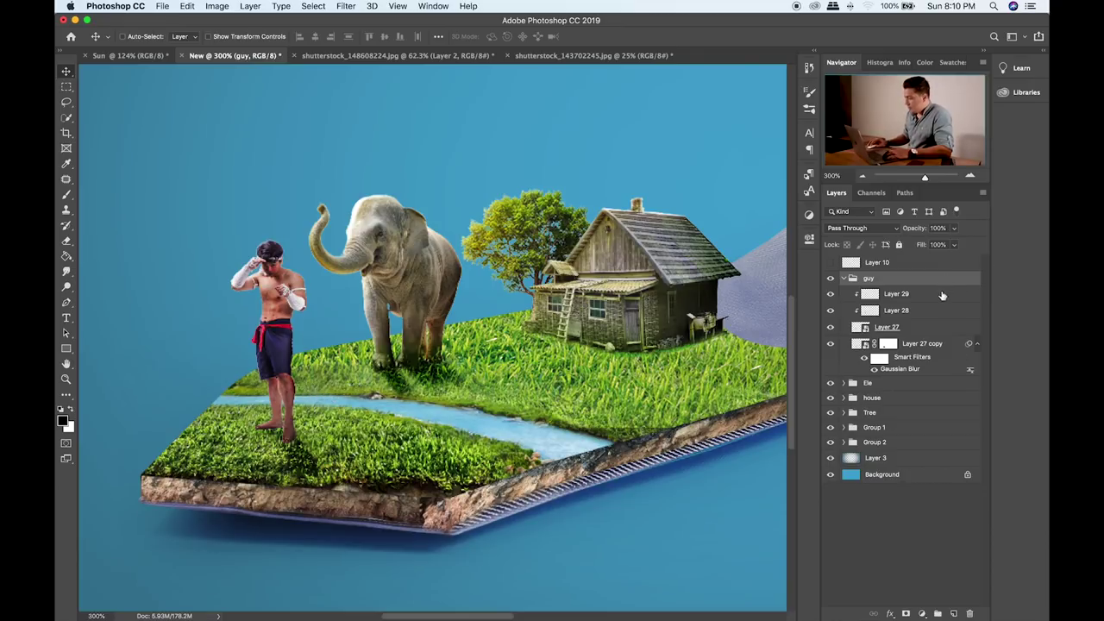
click(943, 296)
click(953, 613)
alt+click(931, 300)
key(super+plus)
drag(419, 274, 481, 283)
- Switch to the Brush tool and set the foreground color to a fully saturated yellow-orange
key(b)
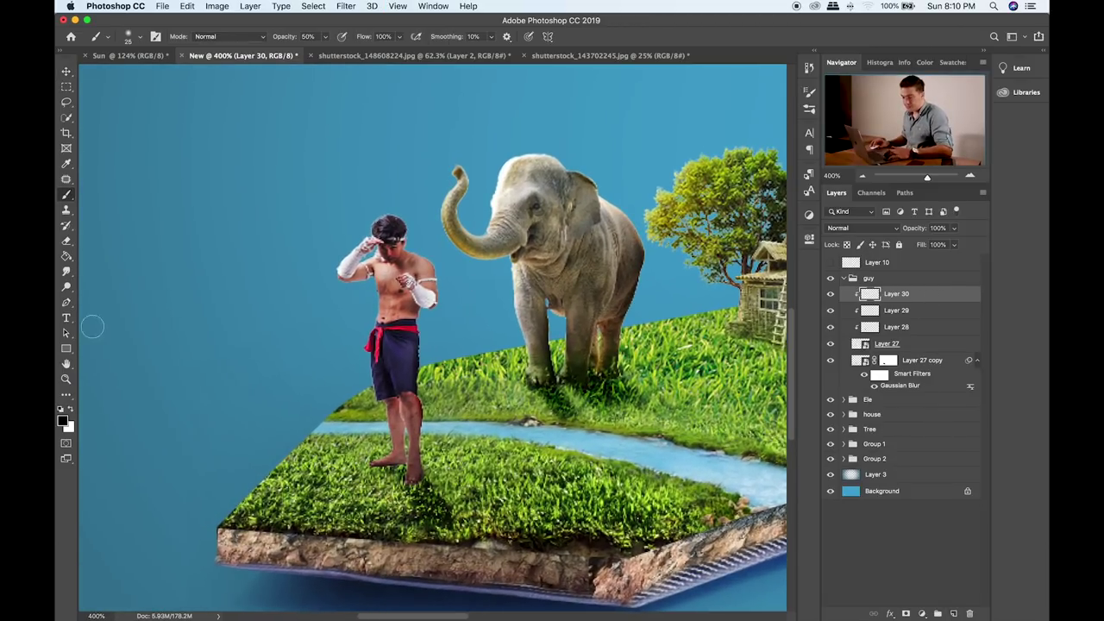
click(64, 420)
click(556, 347)
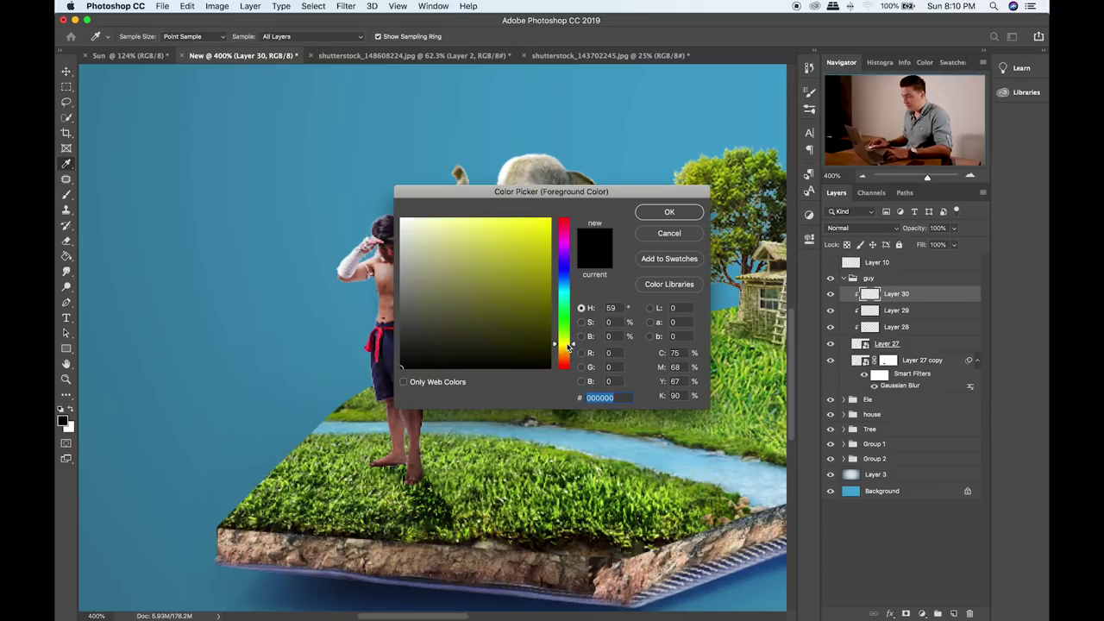
drag(548, 221, 563, 202)
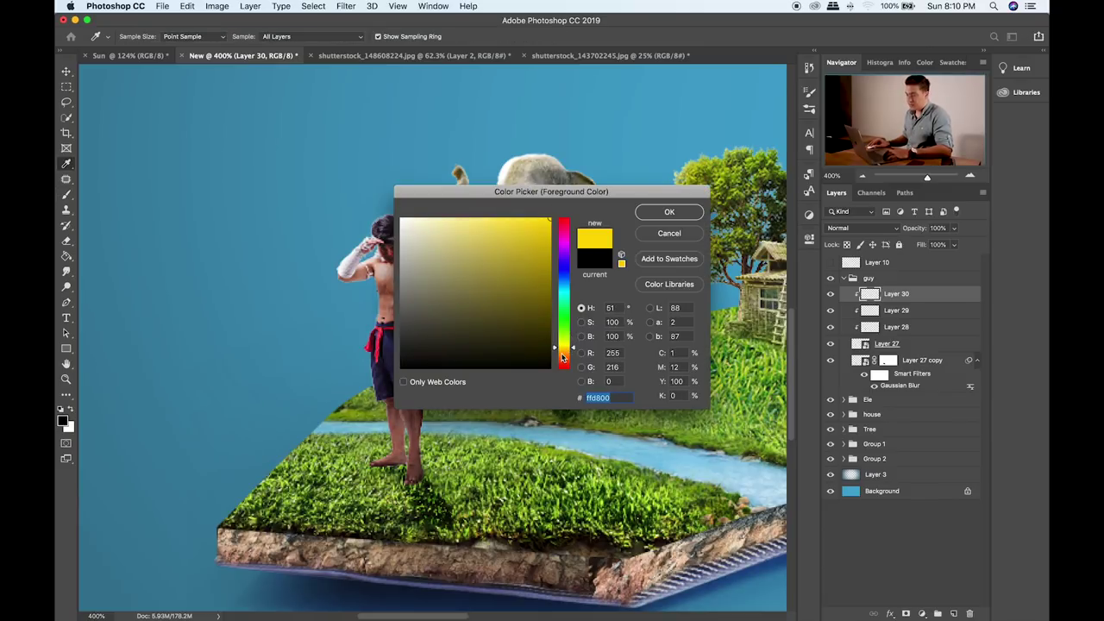
click(563, 352)
click(648, 214)
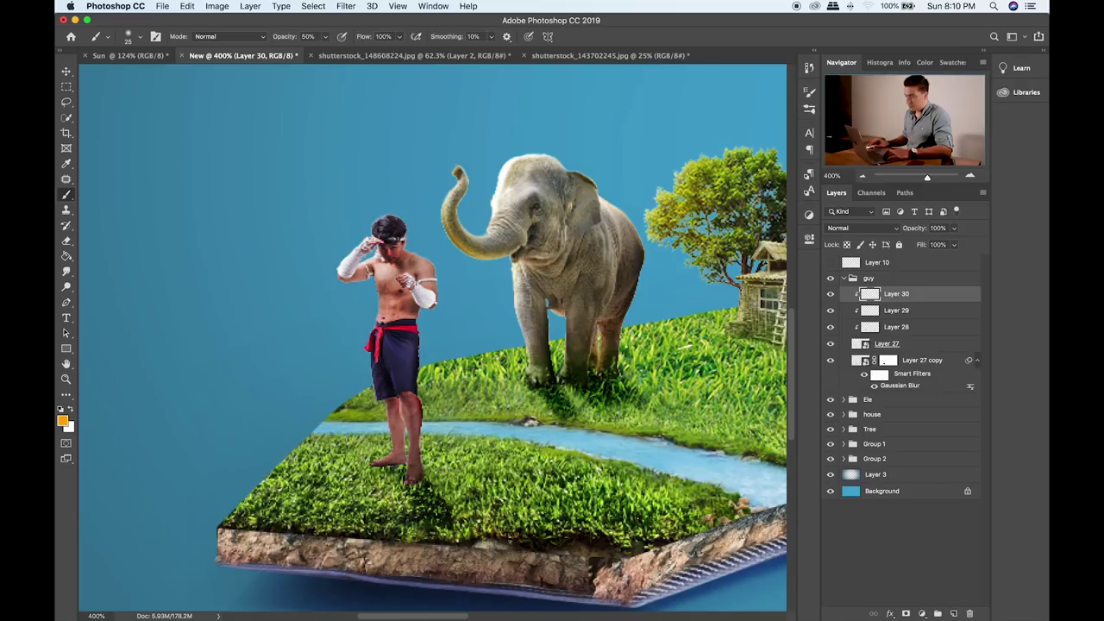
- Paint yellow-orange light over the fighter's hair, raised arm and sash on Layer 30 and set that layer's blend mode to Screen
drag(378, 222, 401, 227)
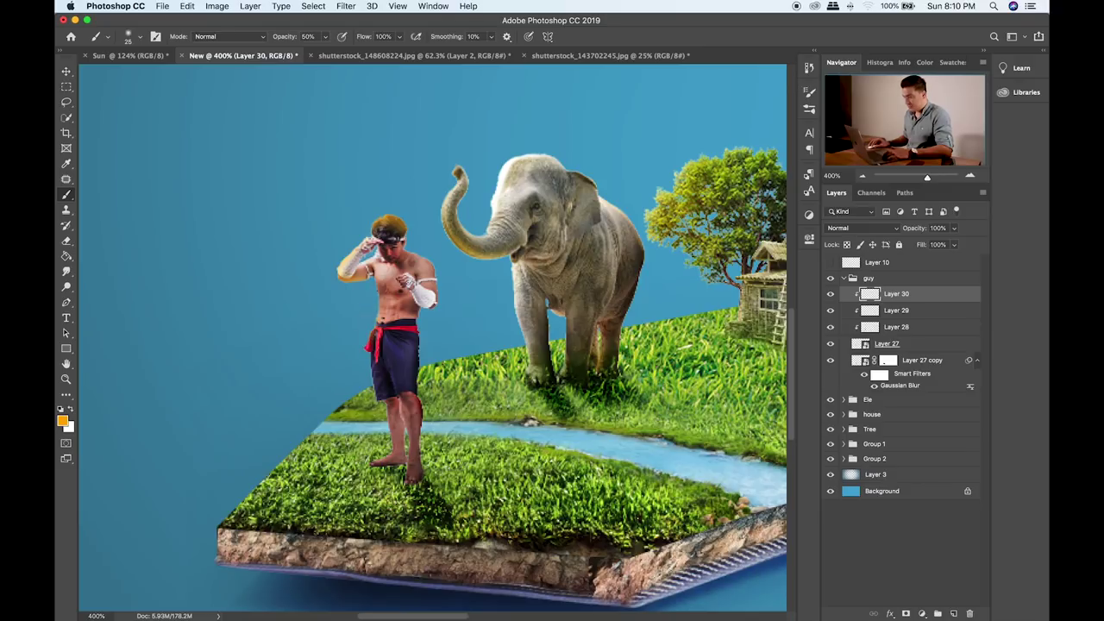
drag(373, 331, 367, 362)
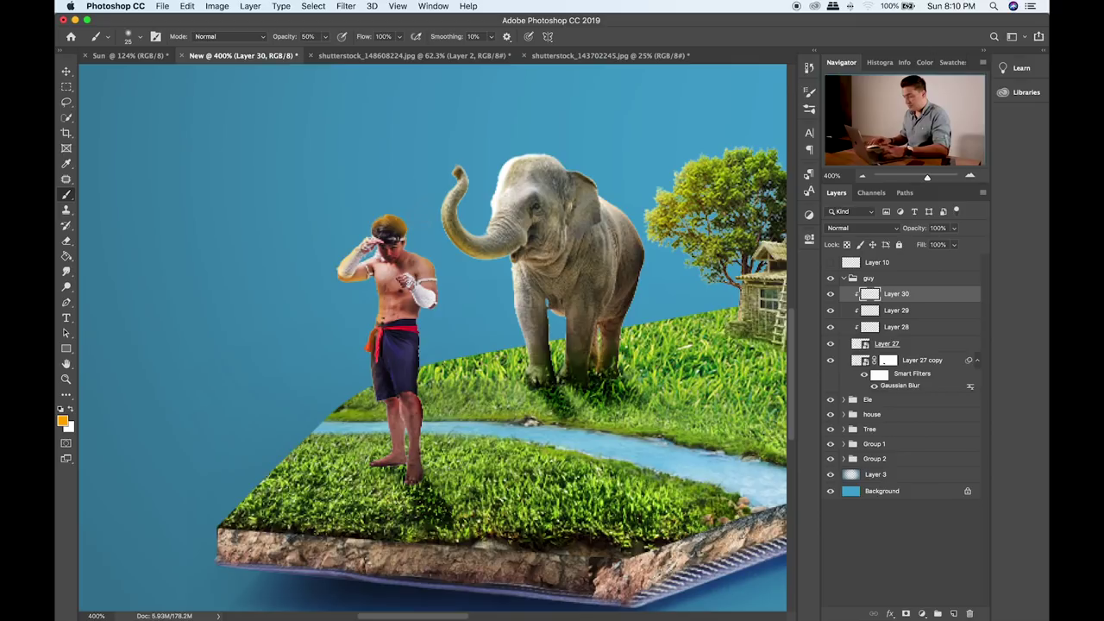
key(v)
key(alt+shift+k)
key(shift+plus)
key(shift+plus)
key(shift+plus)
key(shift+plus)
key(shift+plus)
key(shift+plus)
key(shift+minus)
key(shift+plus)
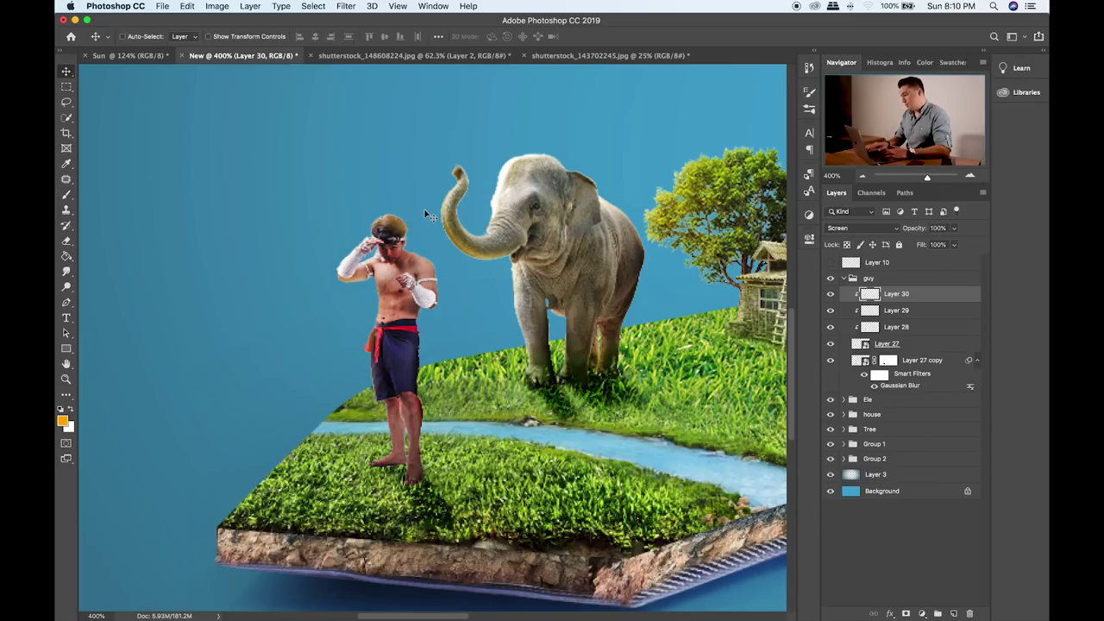
- Erase excess orange from the fighter's hair with a 20% opacity Eraser and lower Layer 30's opacity to 79%
key(e)
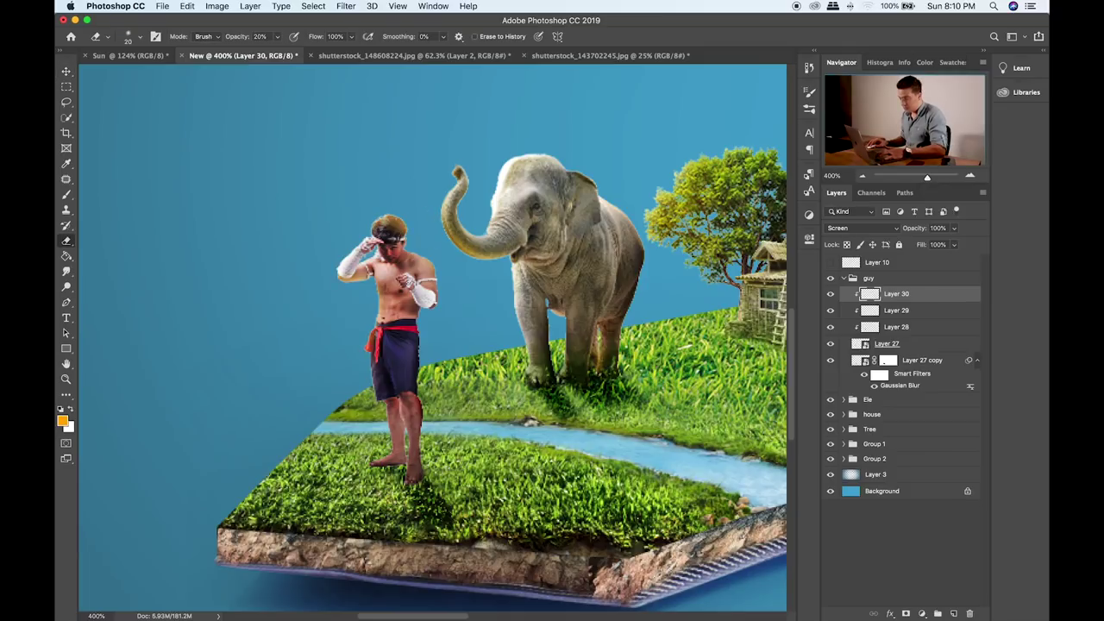
drag(390, 229, 387, 228)
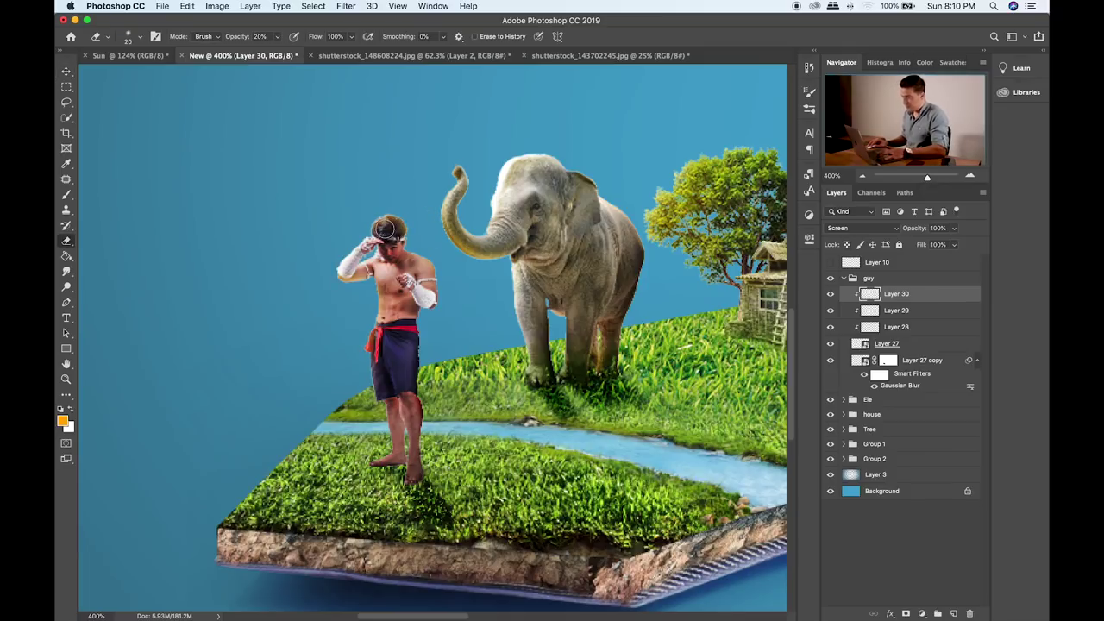
drag(954, 227, 941, 247)
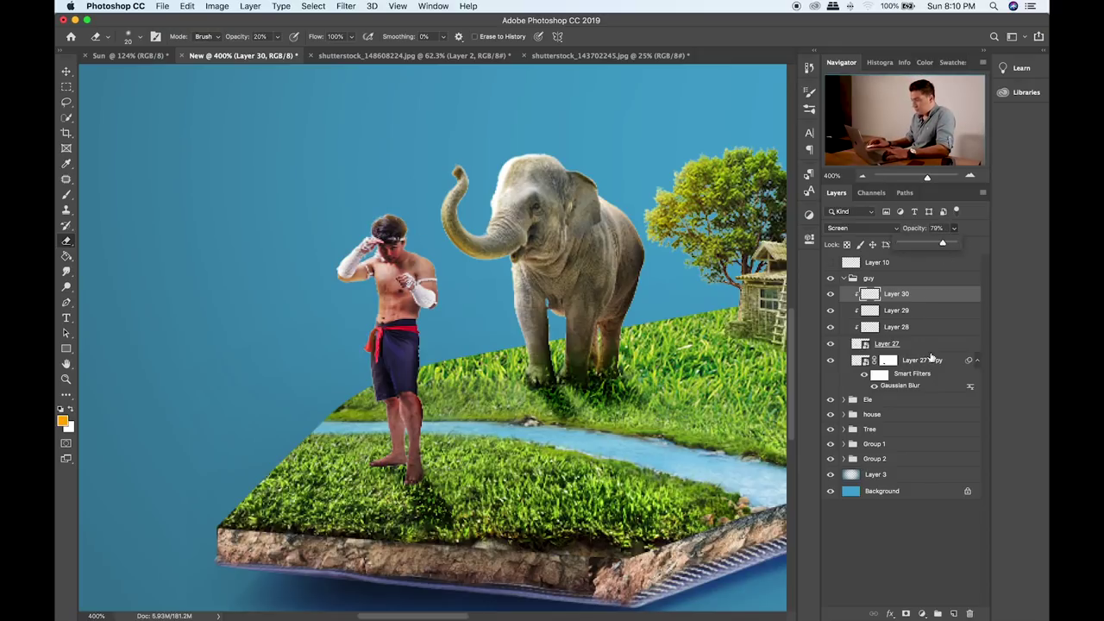
click(931, 303)
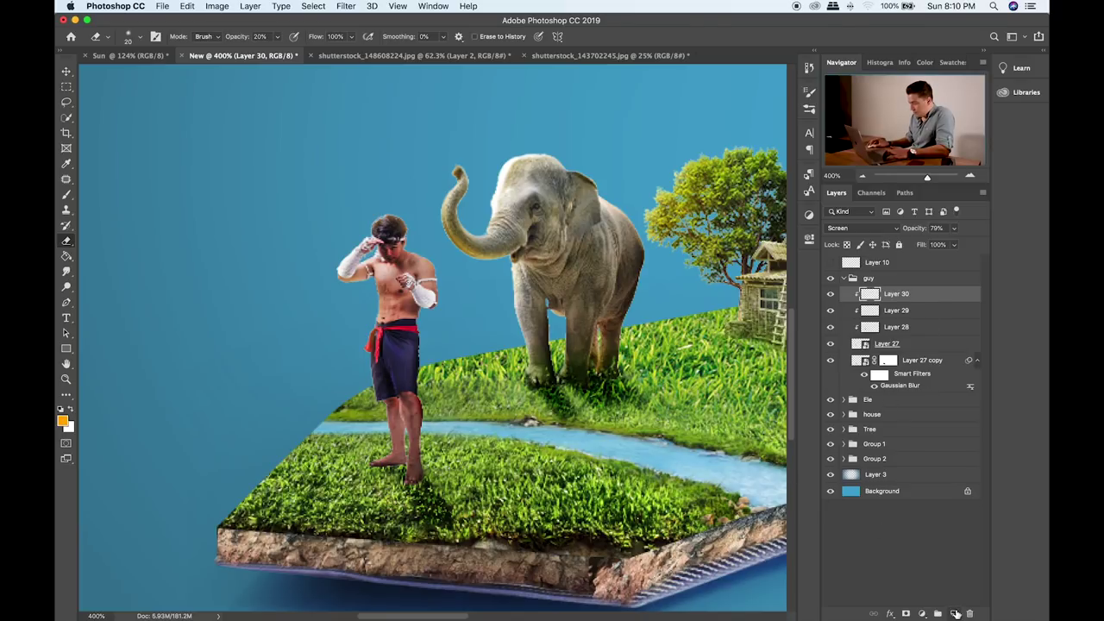
- Add another new layer clipped to the fighter above Layer 30 and make white the brush color
click(954, 612)
alt+click(921, 302)
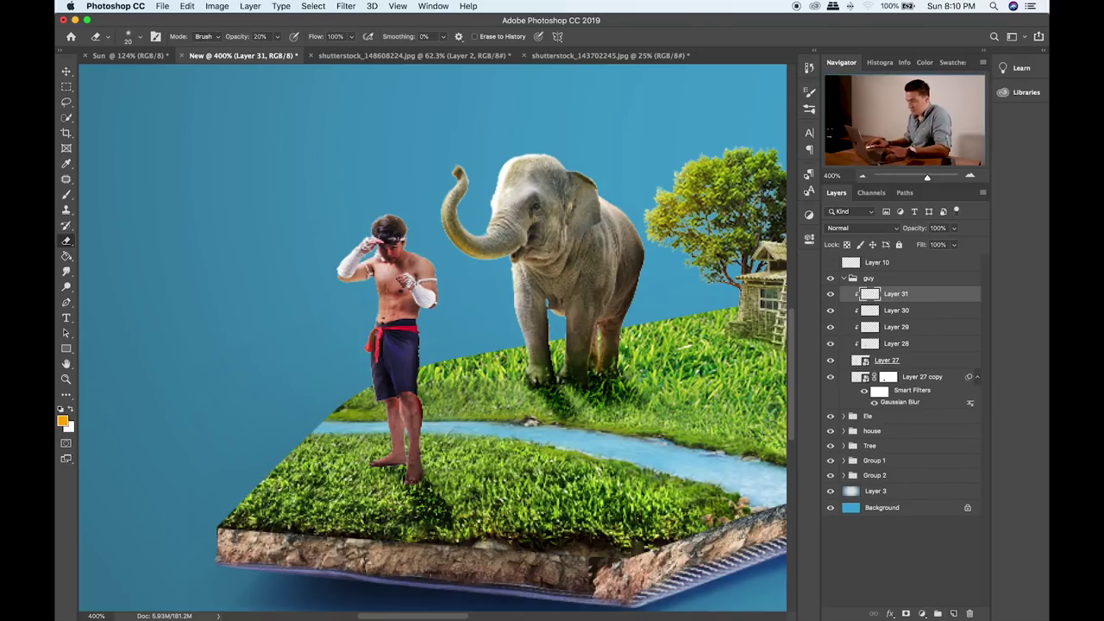
key(b)
key(x)
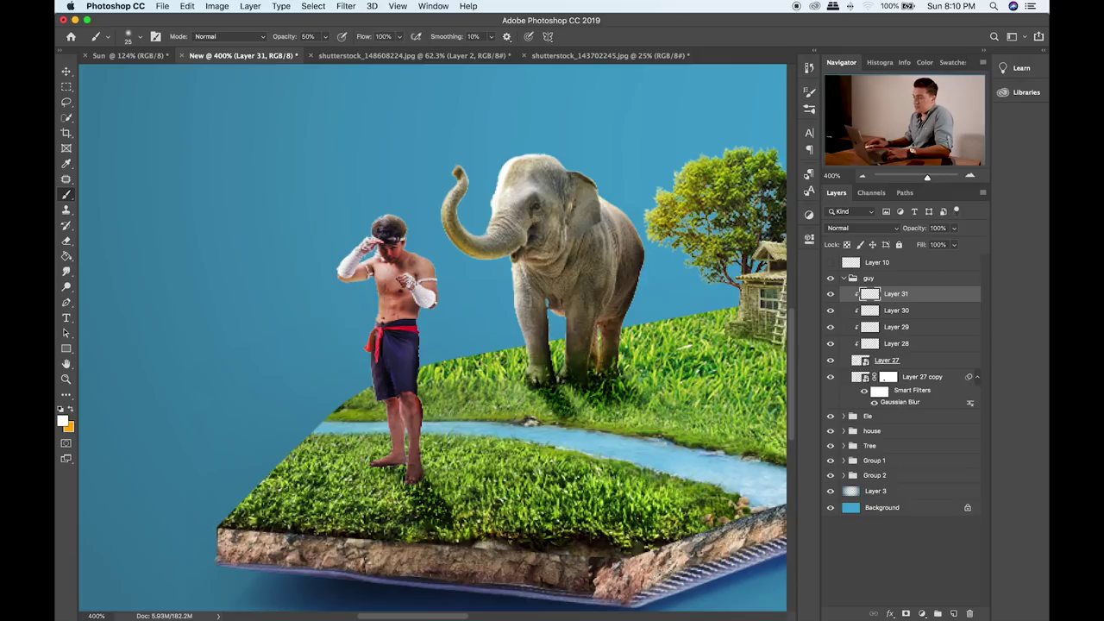
- Collapse the guy group and move the house group slightly to the right across the grass
key(super+0)
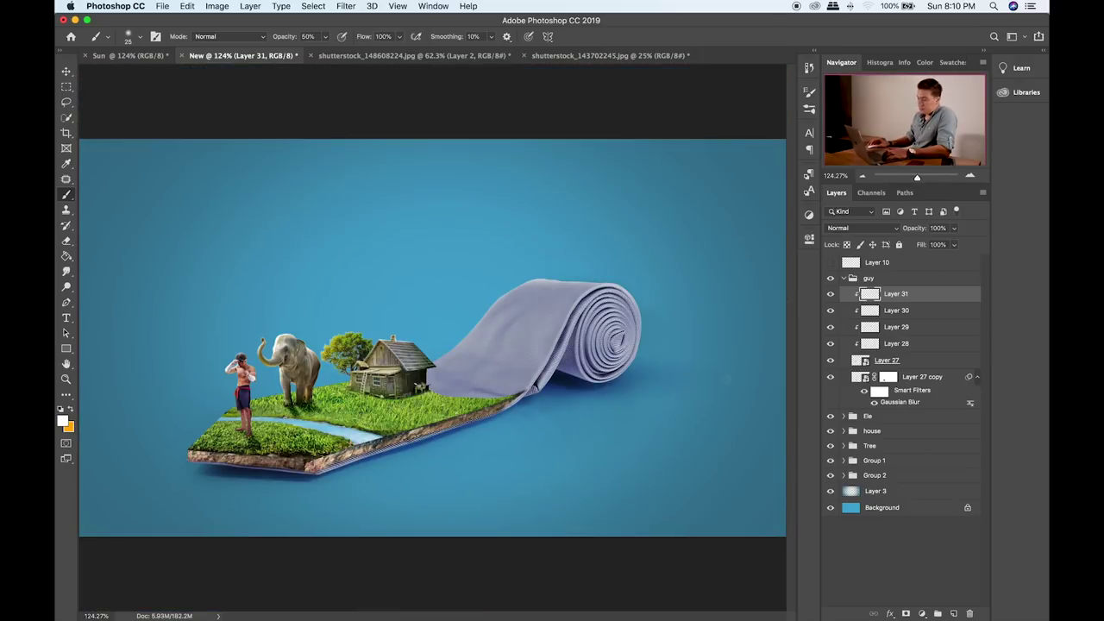
click(843, 279)
click(850, 276)
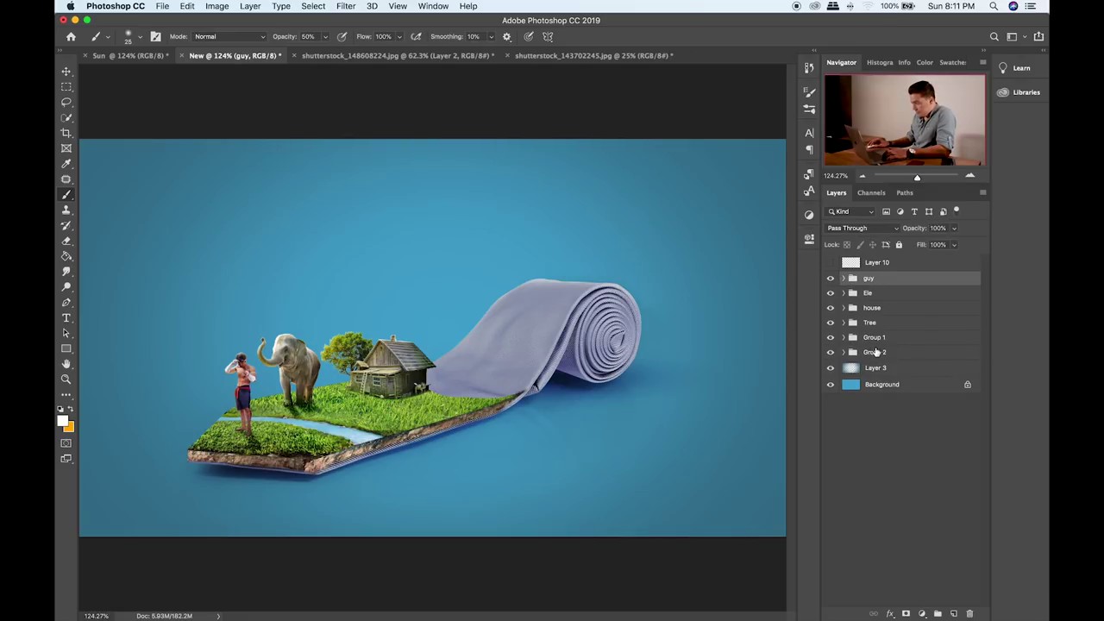
click(875, 307)
key(v)
drag(433, 375, 439, 382)
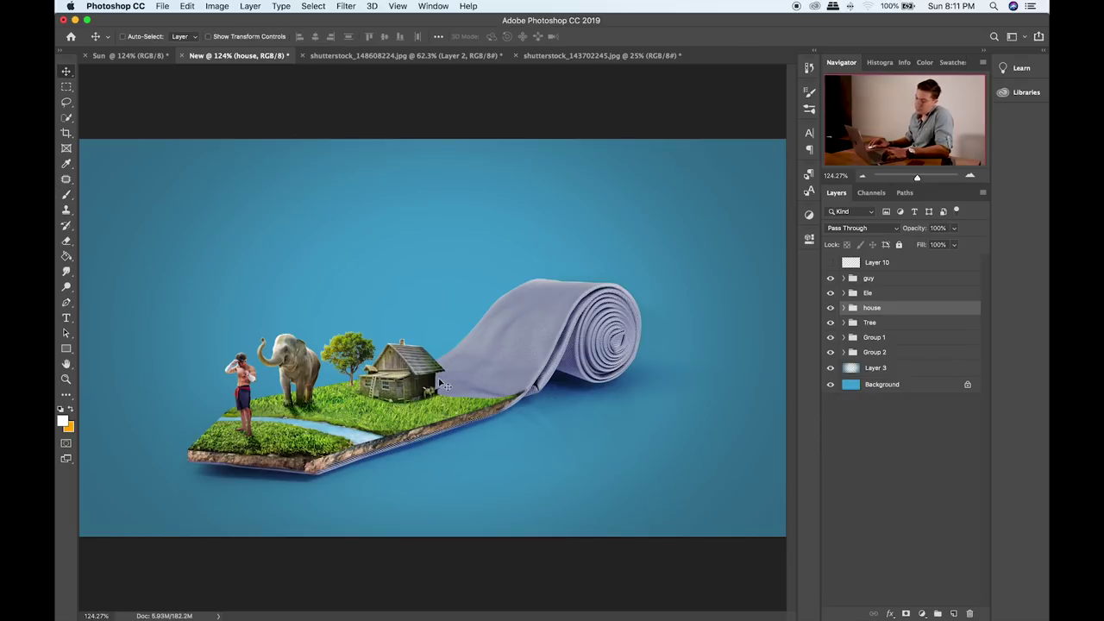
- Scale the house group proportionally to 107.48%
key(super+t)
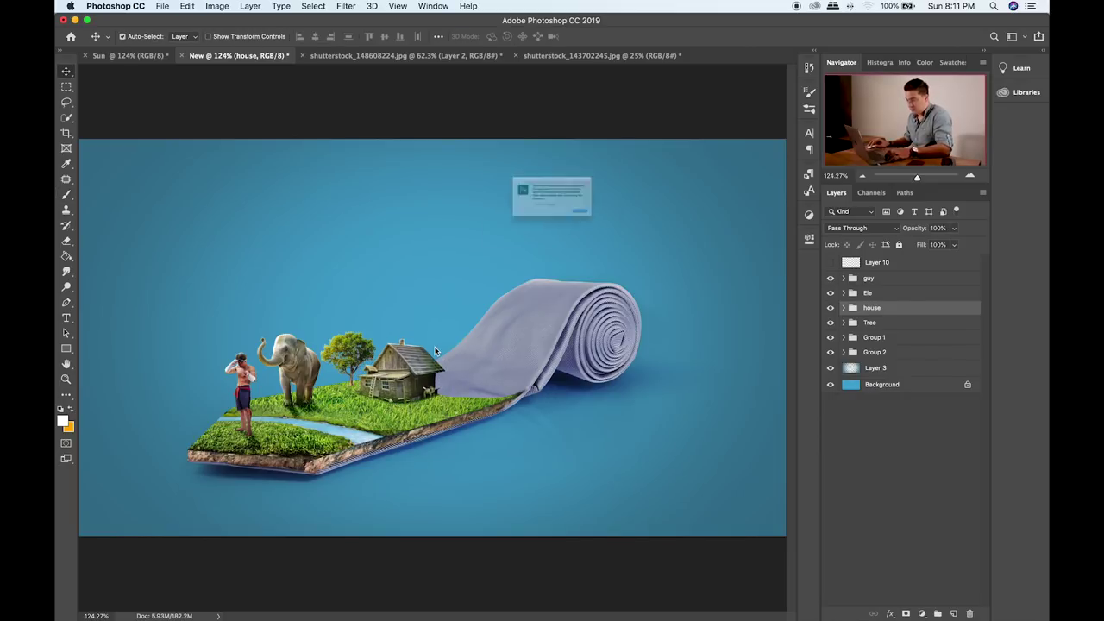
click(631, 242)
drag(267, 276, 249, 263)
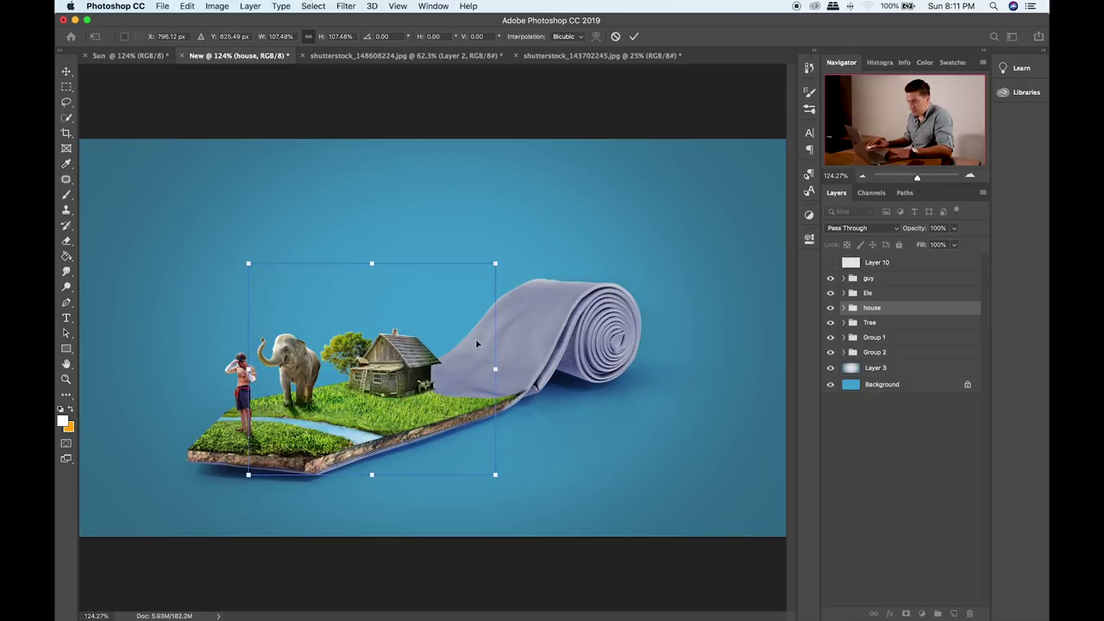
key(Return)
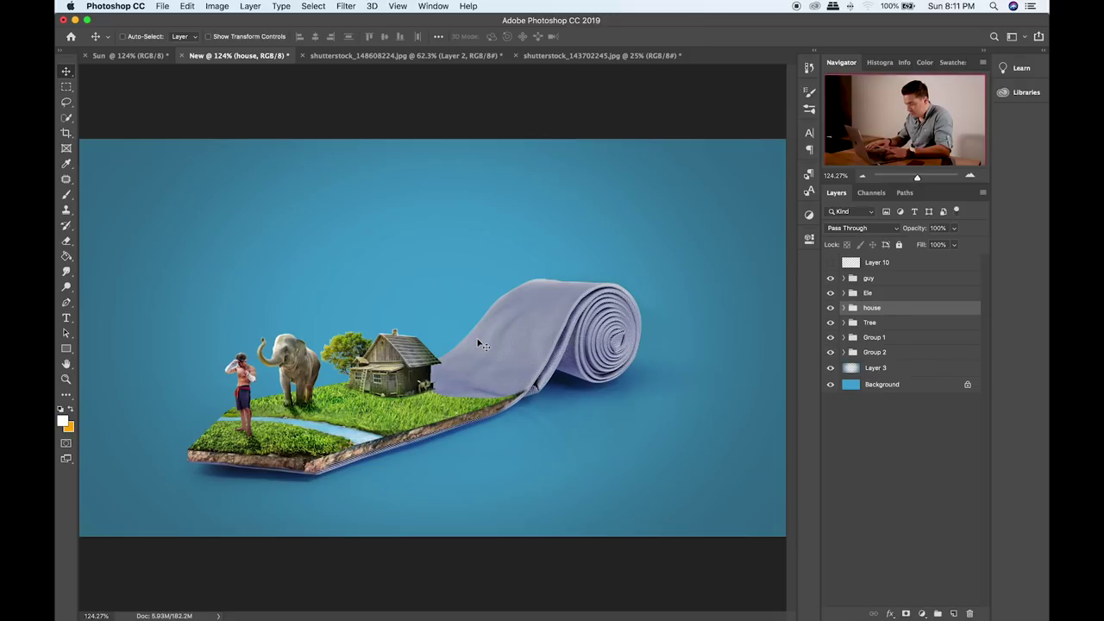
- Expand Group 2, select the necktie's Layer 2 and check its contents by switching its visibility off and on
key(super+equal)
drag(430, 376, 505, 358)
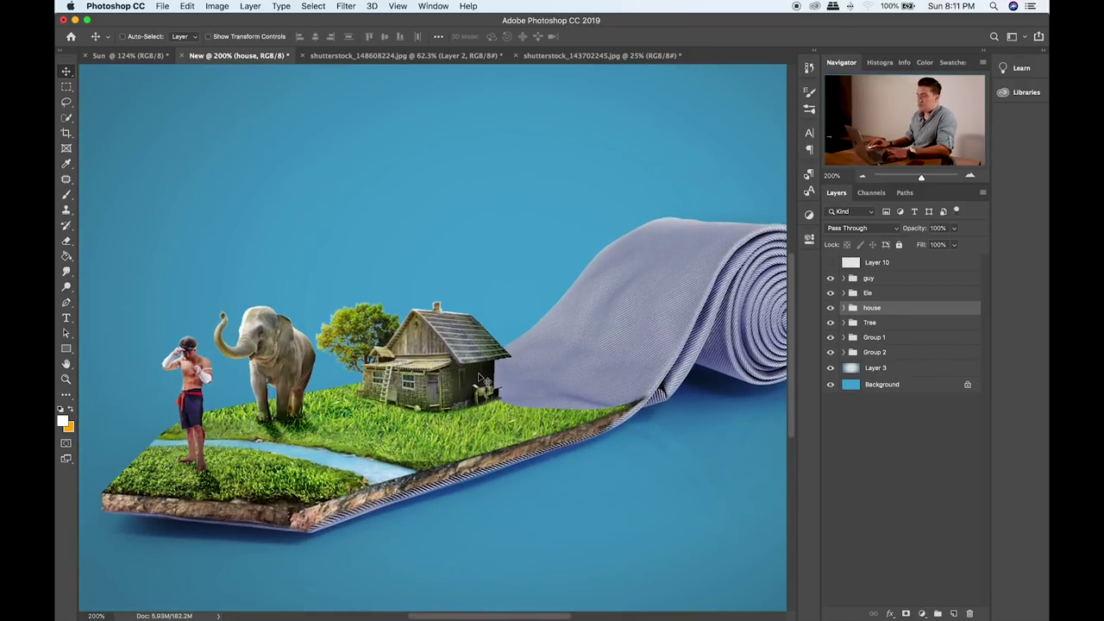
click(918, 326)
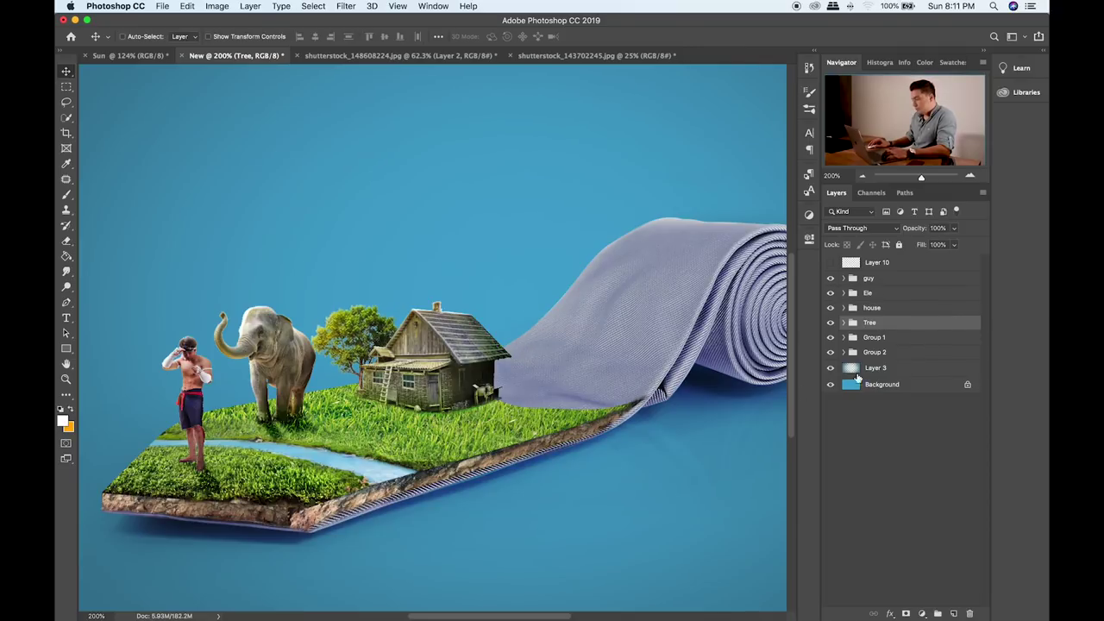
click(844, 352)
click(924, 372)
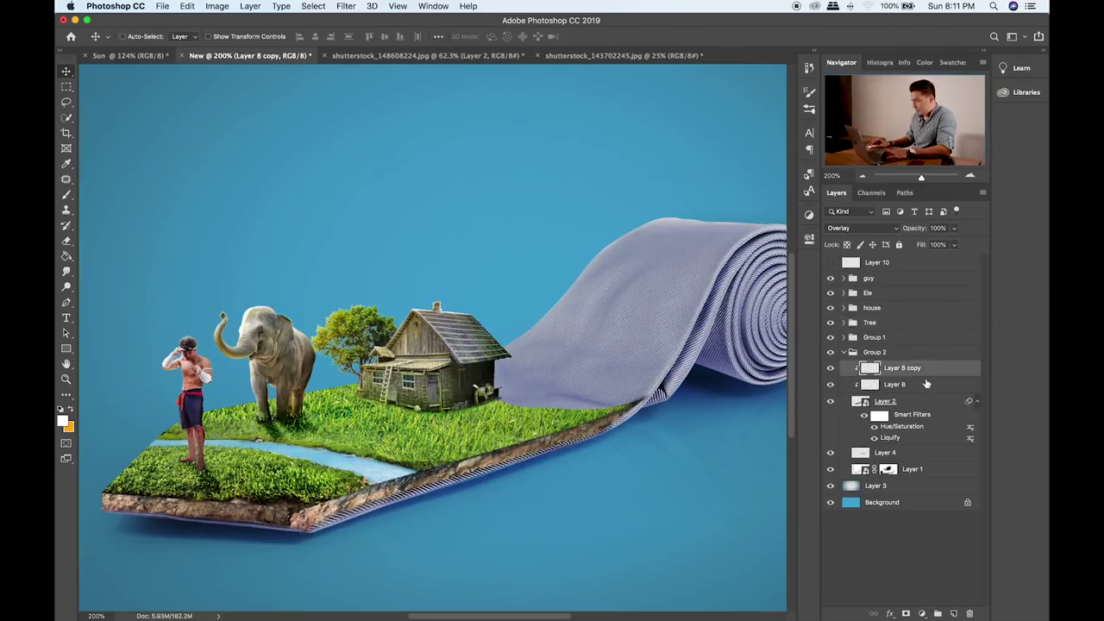
click(916, 402)
click(831, 401)
click(830, 401)
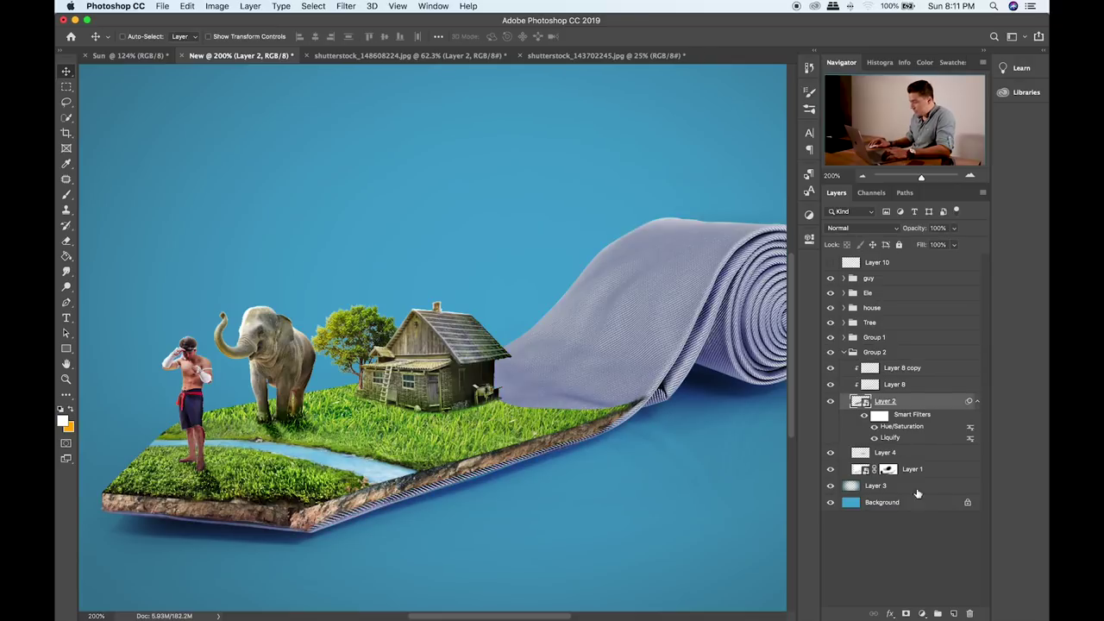
- Add a new layer clipped to Layer 2 and brush grass green sampled from the lawn over the tie beside the grass edge
click(953, 613)
key(b)
alt+click(494, 406)
key(bracketright)
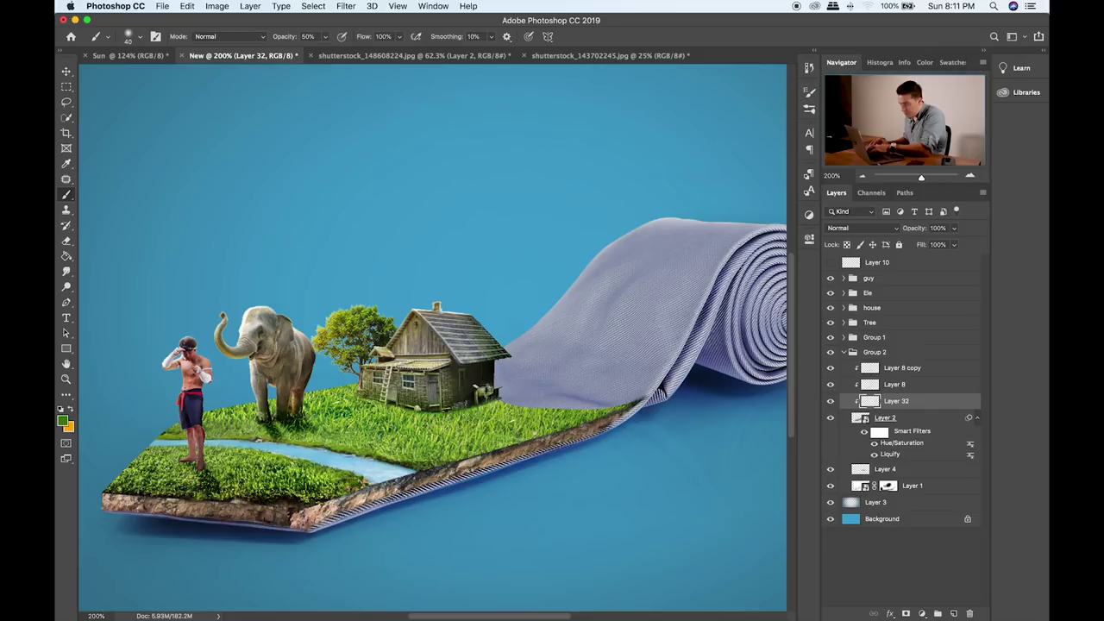
drag(492, 395, 556, 401)
key(bracketright)
key(bracketright)
mouse_move(490, 397)
mouse_down()
mouse_move(631, 399)
mouse_move(505, 379)
mouse_move(588, 391)
mouse_up()
drag(517, 380, 620, 388)
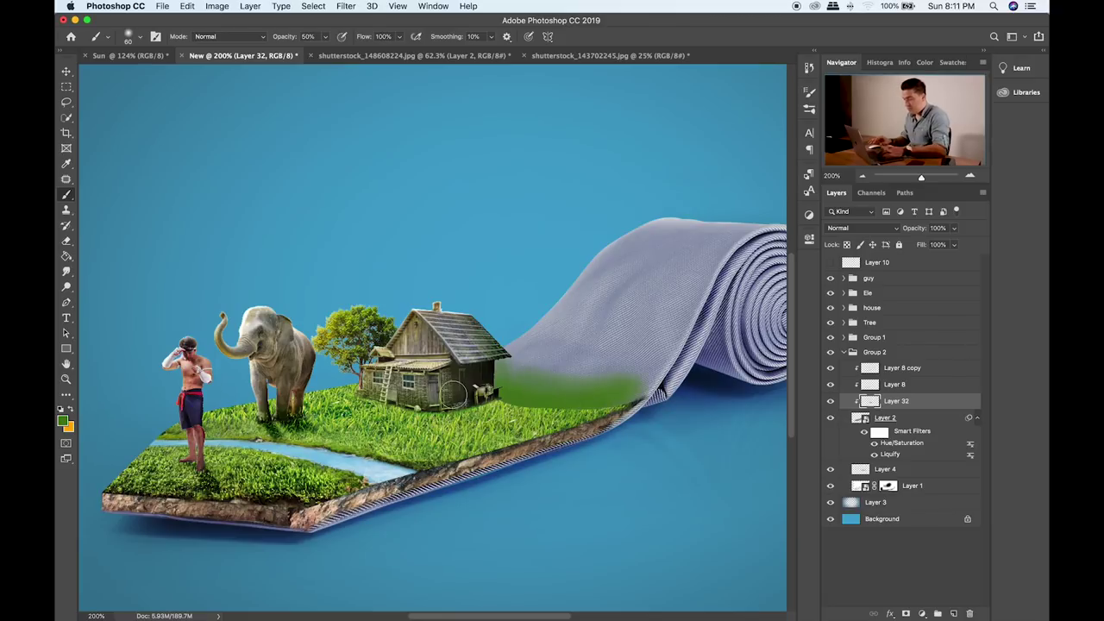
- Set the blend mode of the green Layer 32 to Overlay
key(v)
key(shift+alt+k)
key(shift+plus)
key(shift+plus)
key(shift+plus)
key(shift+plus)
key(shift+plus)
key(shift+plus)
key(shift+plus)
key(shift+plus)
key(shift+plus)
key(shift+plus)
key(shift+plus)
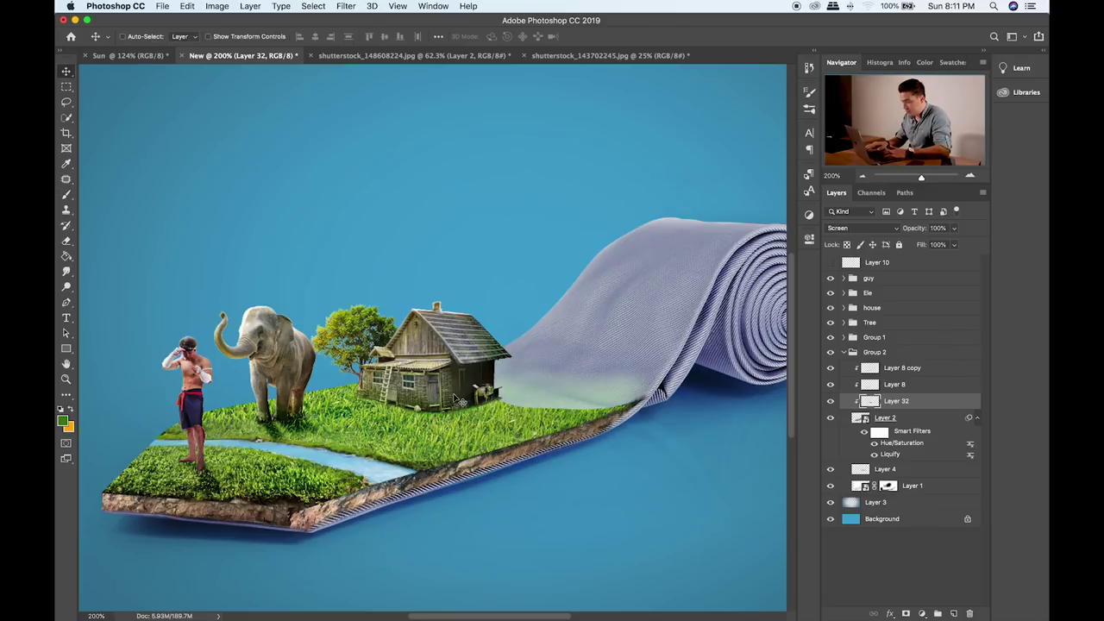
key(shift+minus)
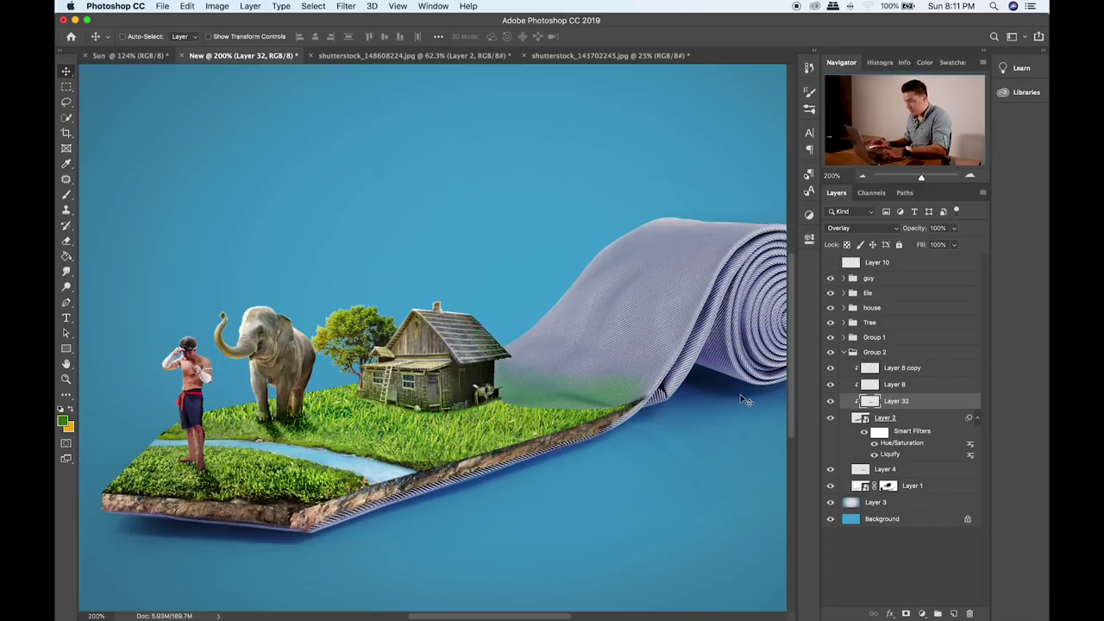
- Switch to the Eraser at 20% opacity and enlarge its brush to about 175 pixels
key(e)
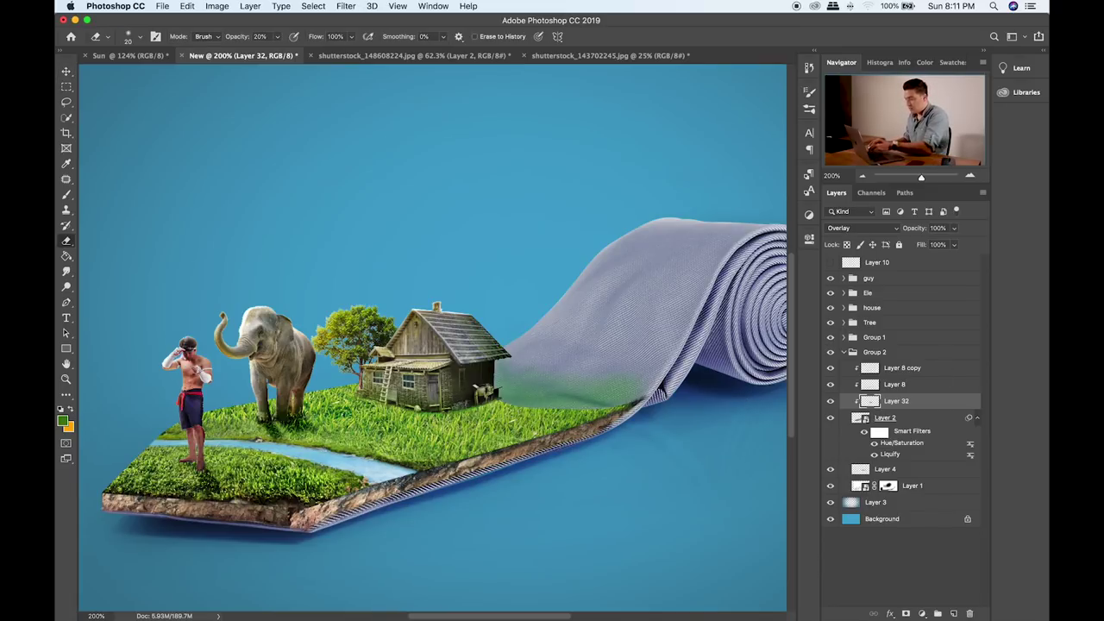
key(bracketright)
key(bracketright)
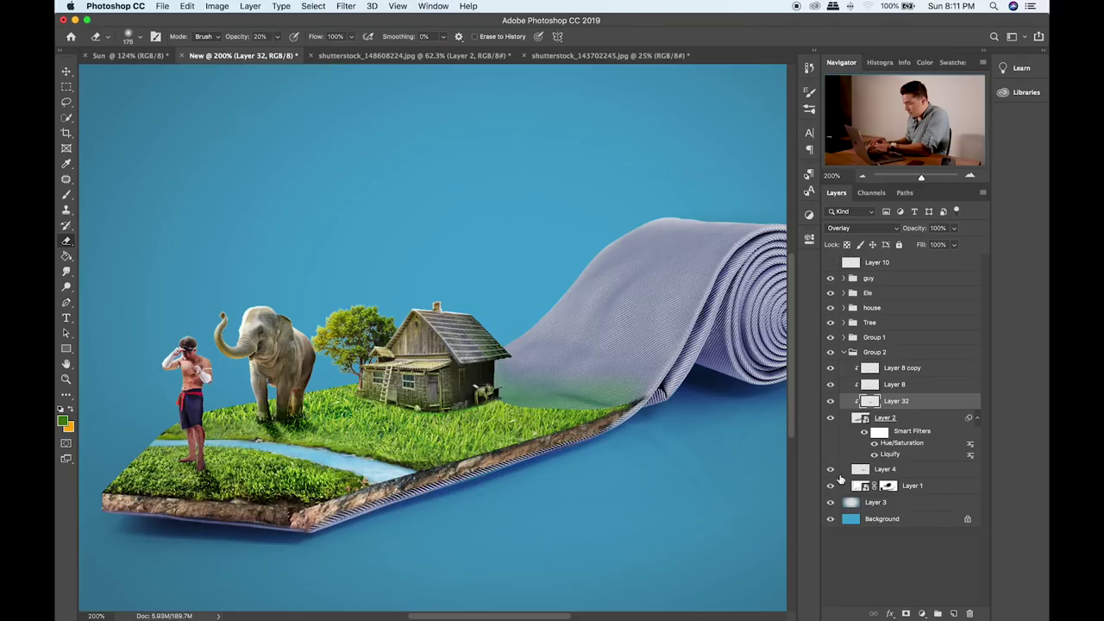
- Expand Group 1, switch its layers' visibility off and on to identify the grass textures, and select shutterstock_331085186
click(832, 337)
click(832, 337)
click(843, 338)
click(830, 353)
click(830, 353)
click(831, 386)
click(831, 386)
click(830, 403)
click(830, 403)
click(830, 419)
click(830, 419)
click(866, 420)
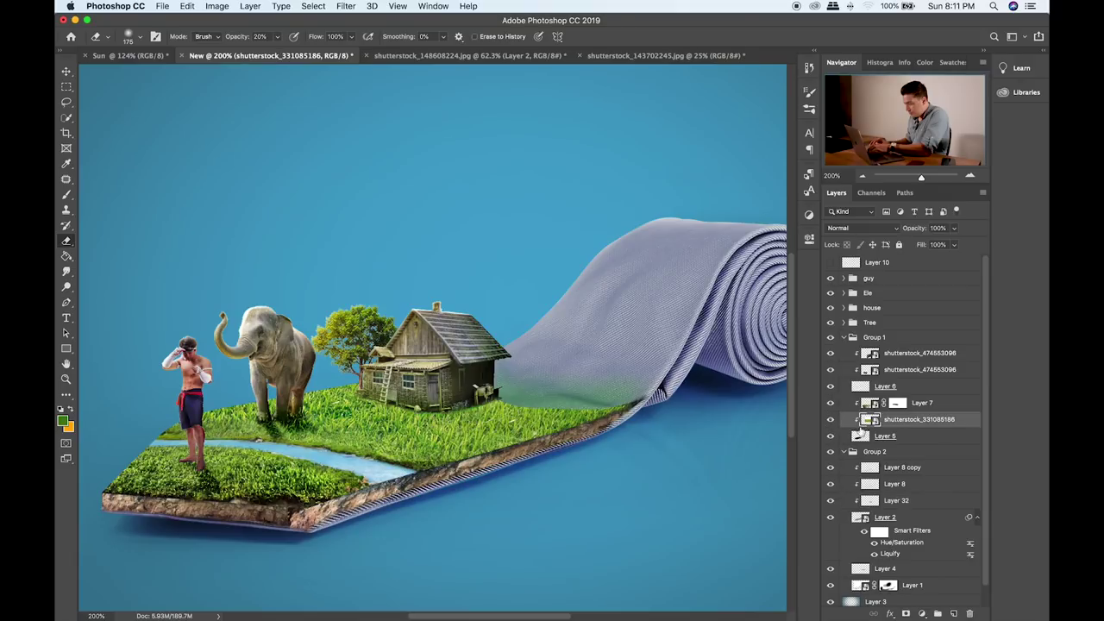
- Smudge the grass edge on Layer 5 upward into the tie beside the house, using an enlarged brush at 50% strength
click(830, 436)
click(830, 437)
click(859, 437)
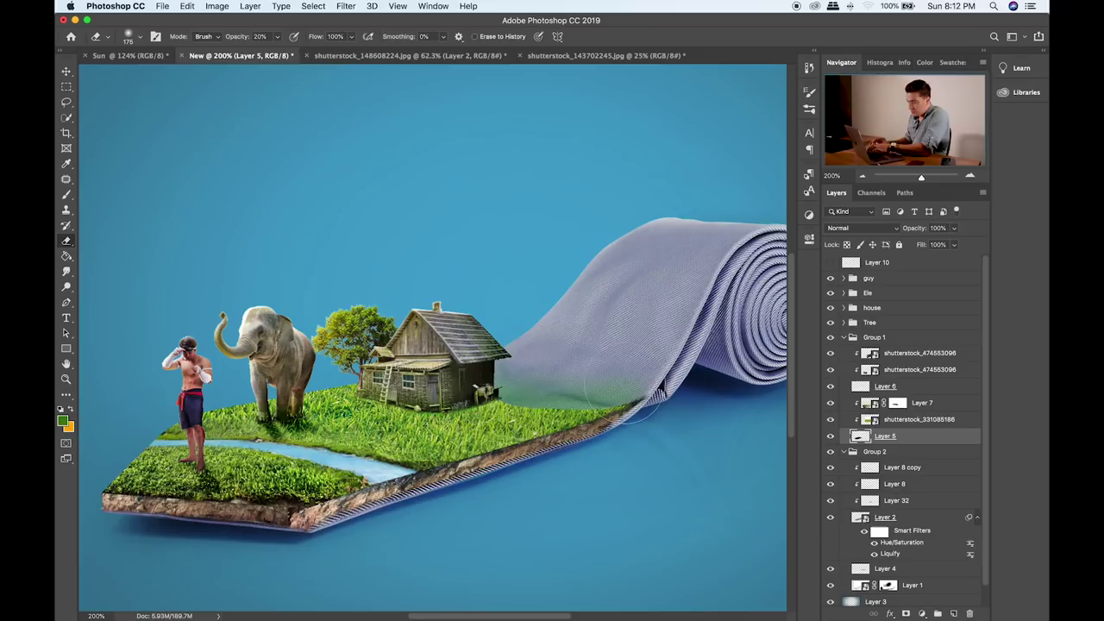
click(66, 272)
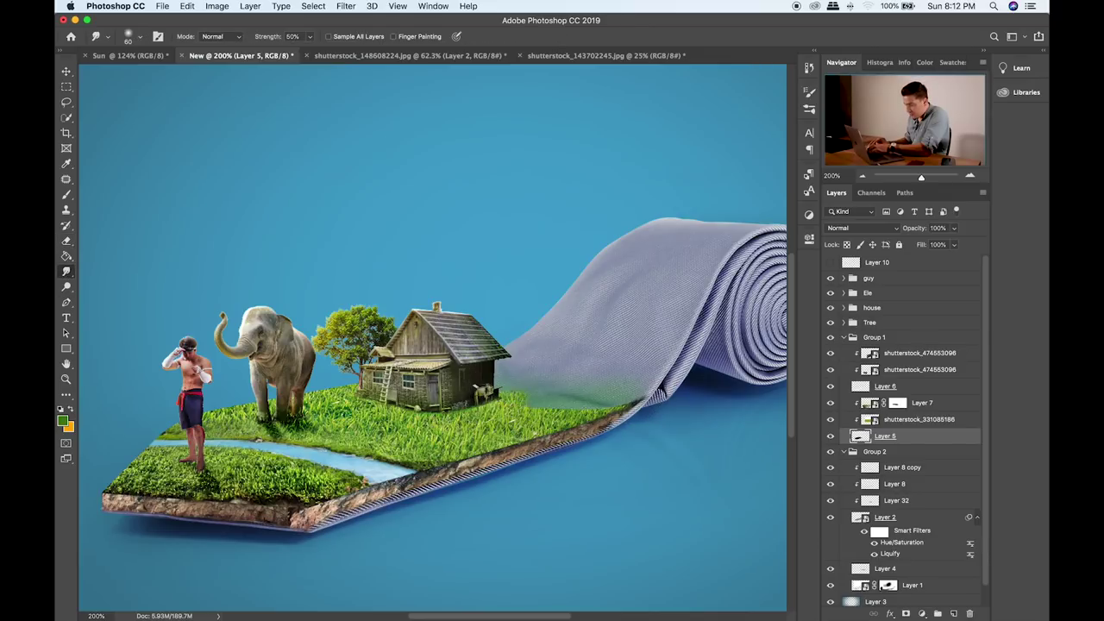
key(])
key(])
key(])
key(])
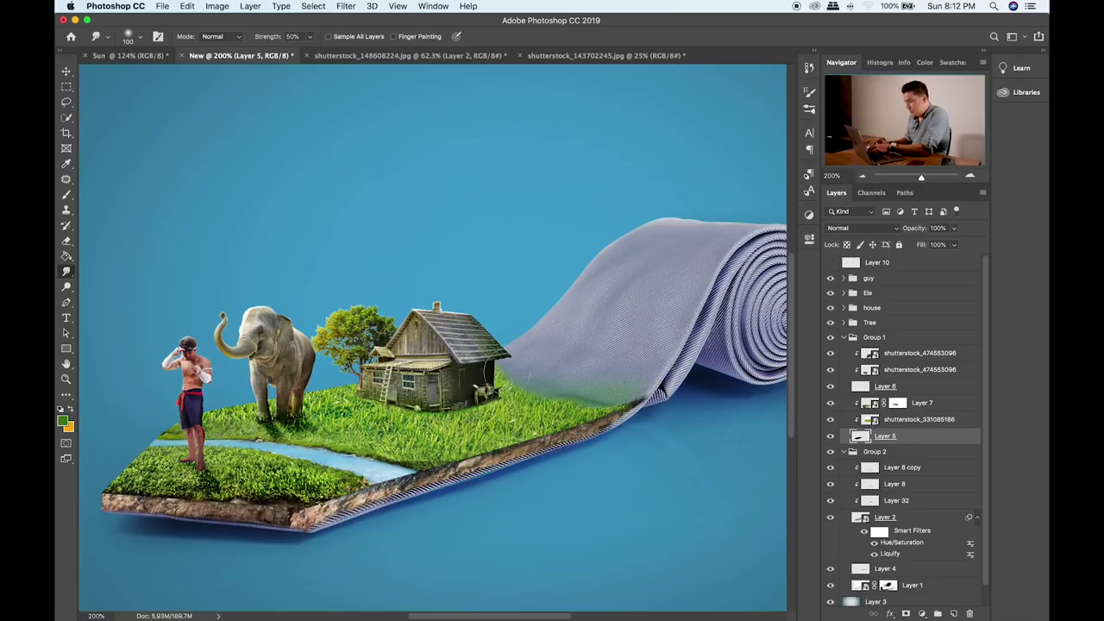
drag(539, 380, 582, 398)
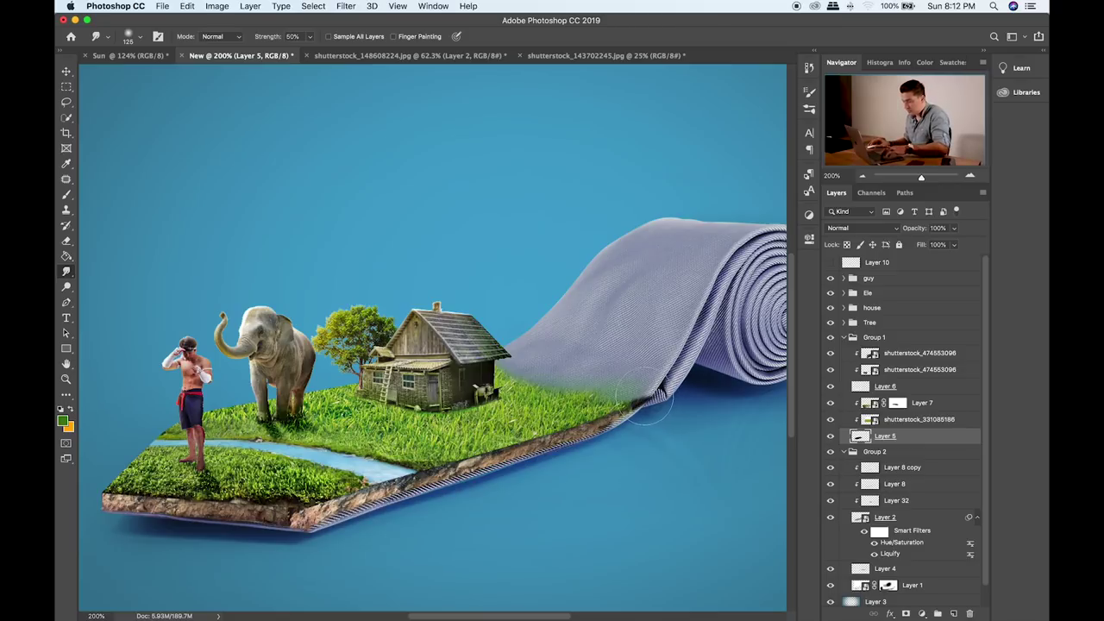
- Smudge the grass corner on Layer 5 near the tie's lower edge with a smaller 50 px brush
key([)
key([)
key([)
key([)
key([)
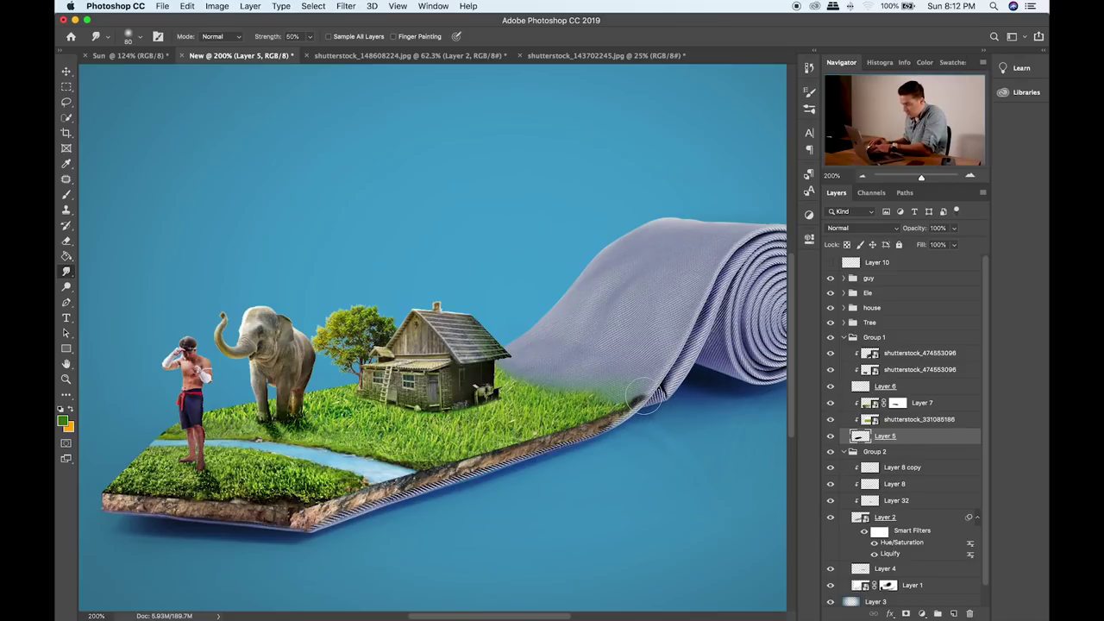
drag(657, 395, 630, 398)
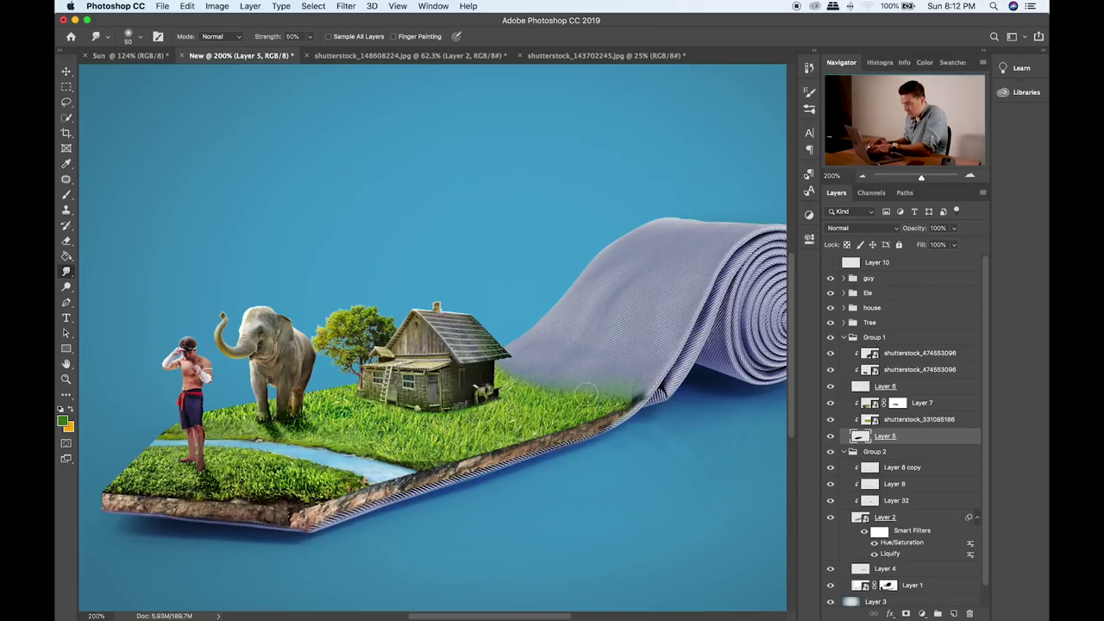
- Shift the shutterstock_331085186 grass texture slightly toward the rolled end of the tie to cover the smudged edge
click(856, 420)
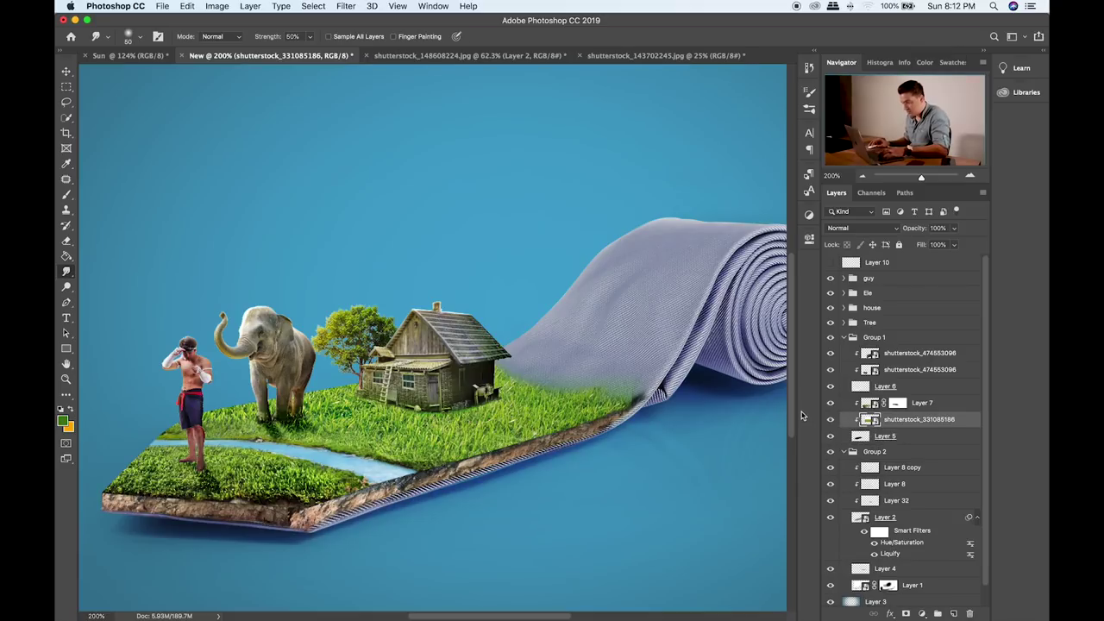
key(v)
drag(636, 402, 672, 405)
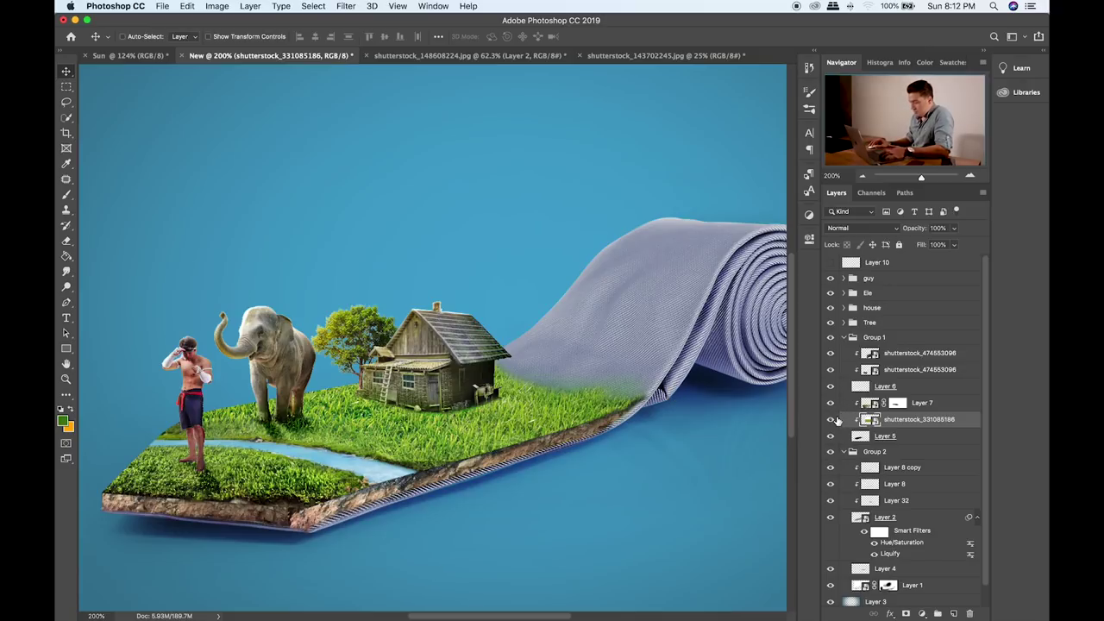
click(849, 439)
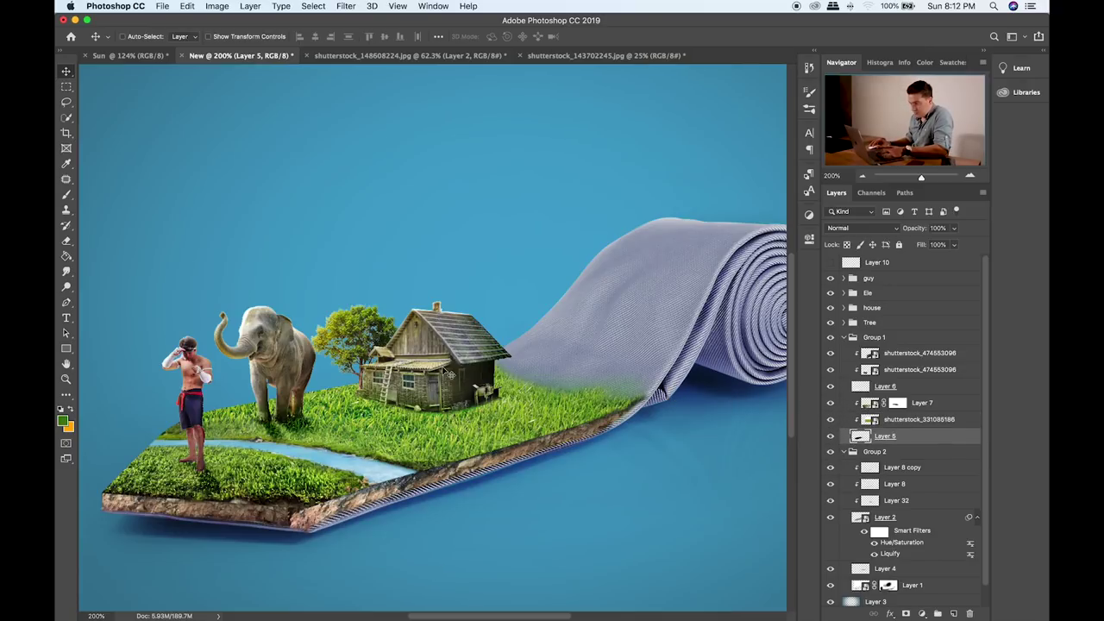
key(b)
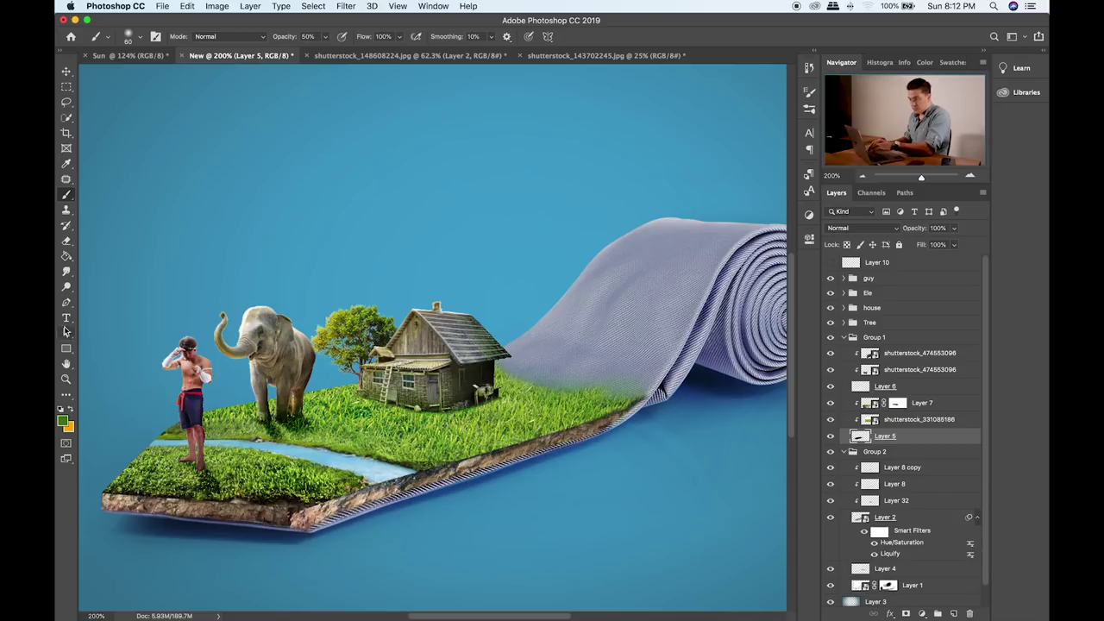
click(66, 273)
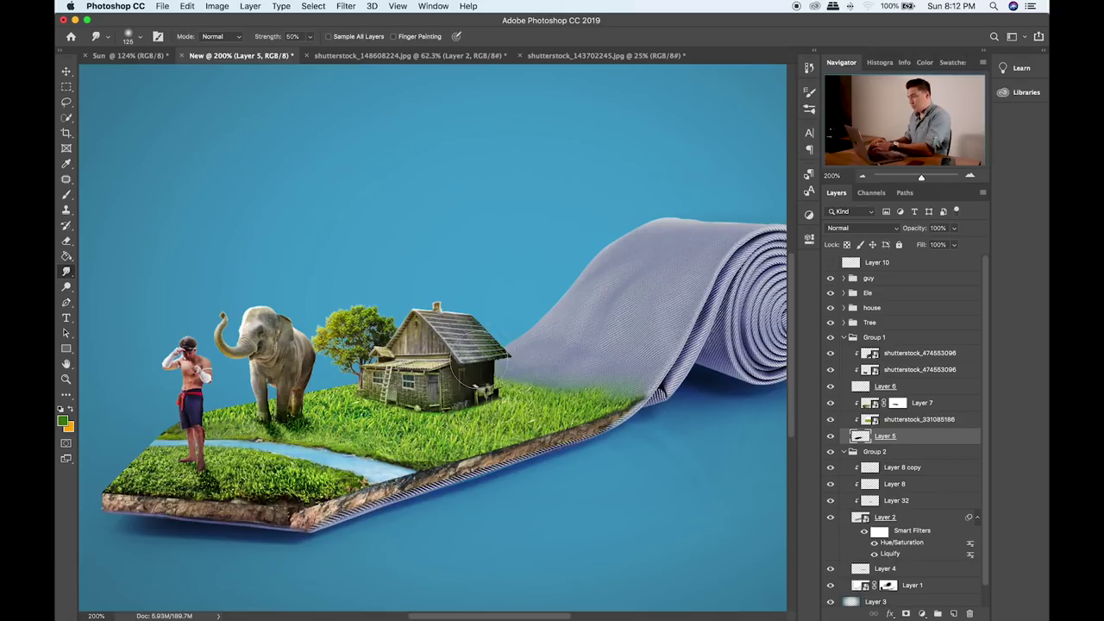
key(super+0)
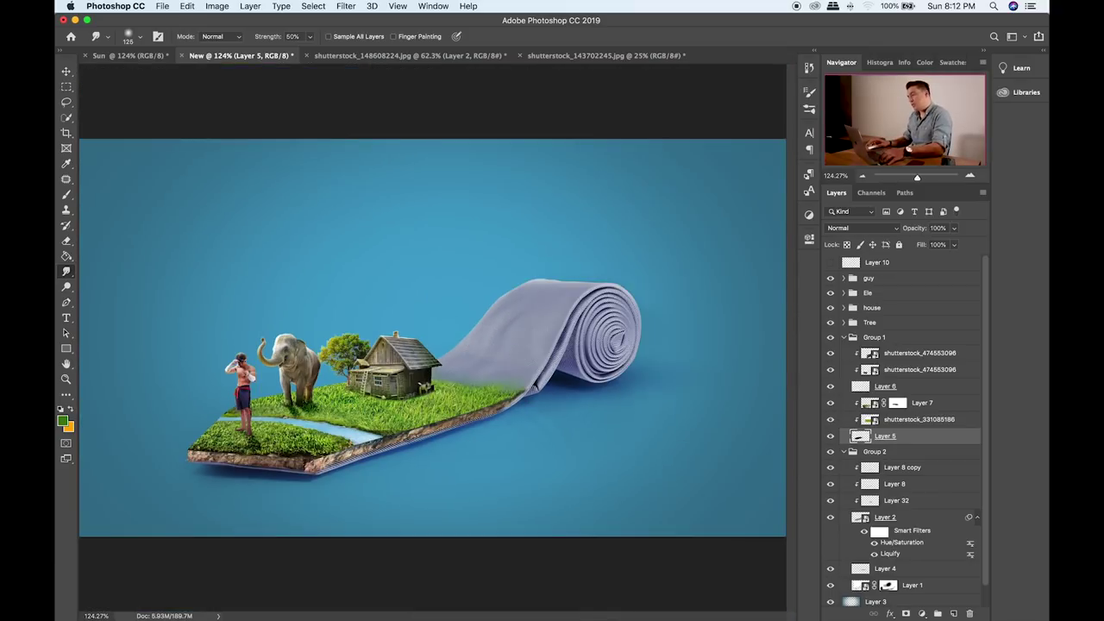
- Switch to Finder and examine the stock images in the Items folder for another scenery element
key(super+Tab)
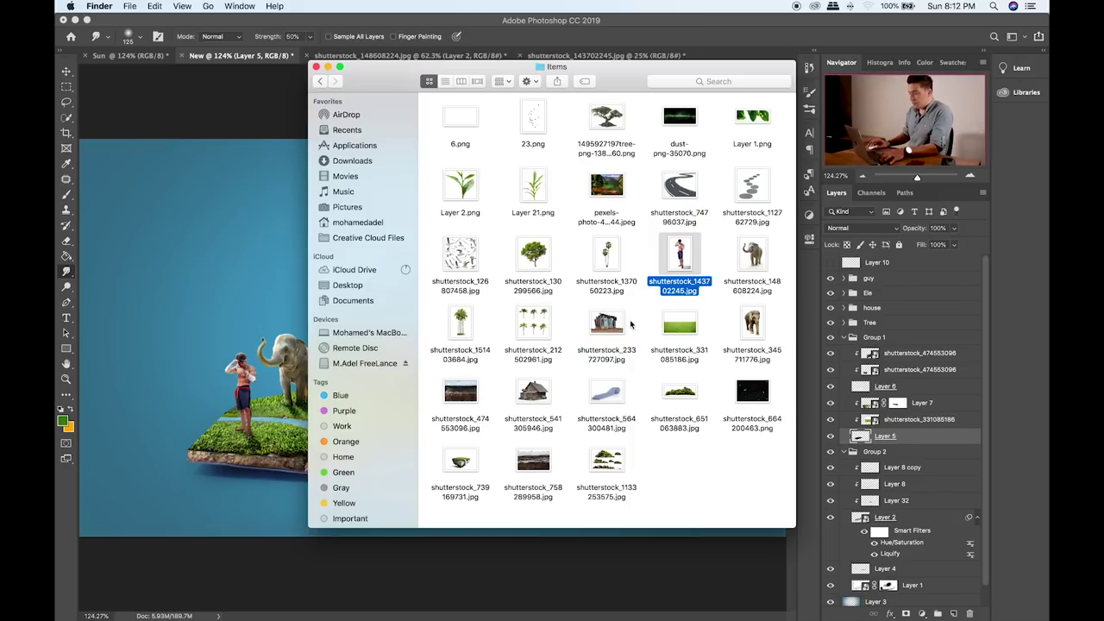
click(763, 324)
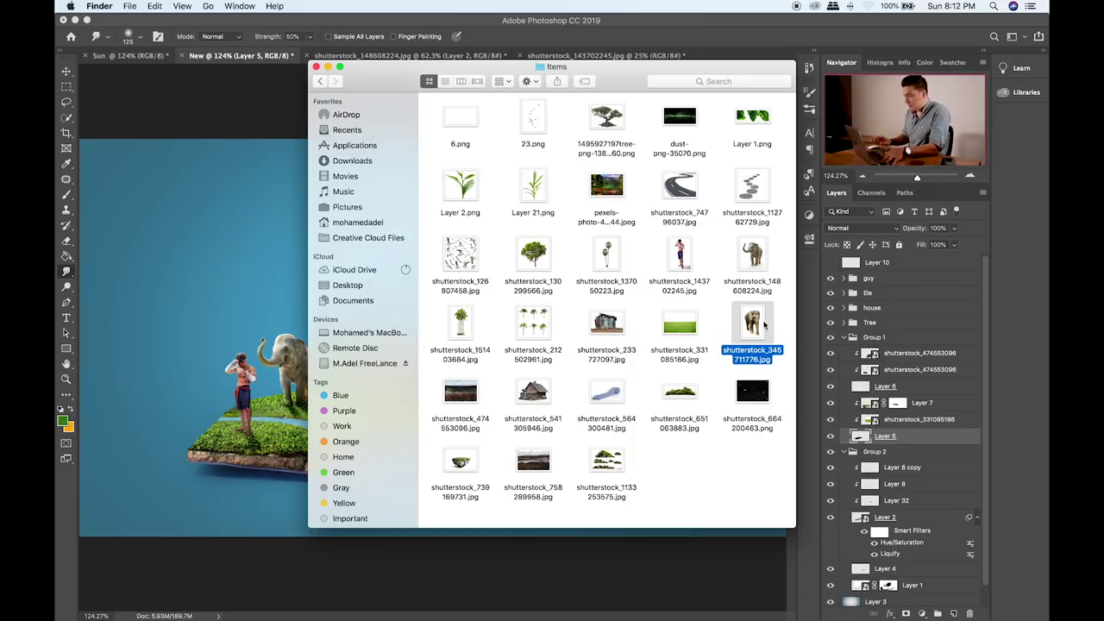
key(space)
key(space)
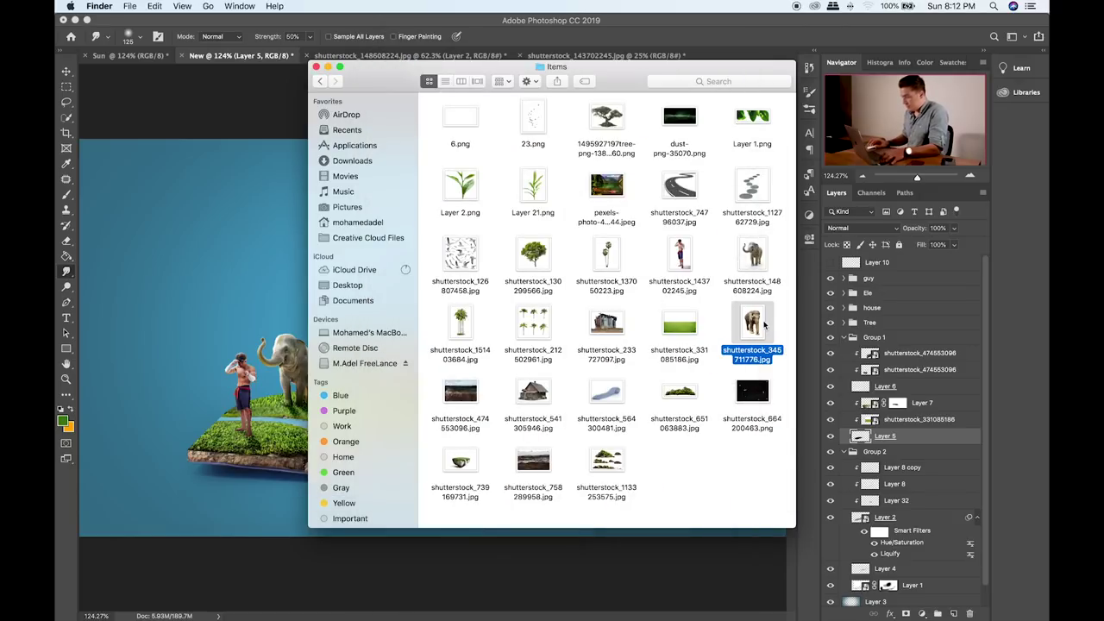
click(762, 186)
key(space)
key(space)
key(Left)
key(Left)
key(Left)
key(Down)
key(Up)
key(Up)
key(Right)
key(Right)
key(Down)
key(Down)
key(Down)
key(Left)
key(Down)
key(Down)
key(Left)
key(Up)
key(Right)
key(Right)
key(Right)
key(Up)
key(Left)
key(Down)
- Preview the tree line image shutterstock_651063883.jpg and open it in Photoshop as a separate document
key(space)
key(space)
drag(688, 393, 724, 54)
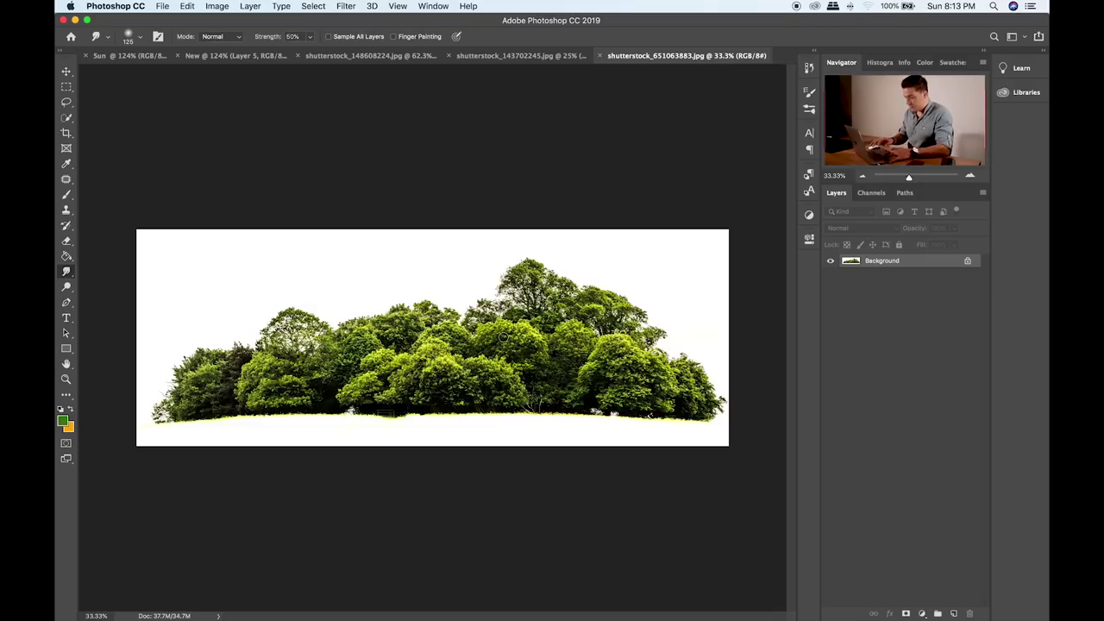
- Make a desaturated copy of the tree image's background layer and darken its shadows strongly with Levels
key(super+j)
key(shift+super+u)
key(super+l)
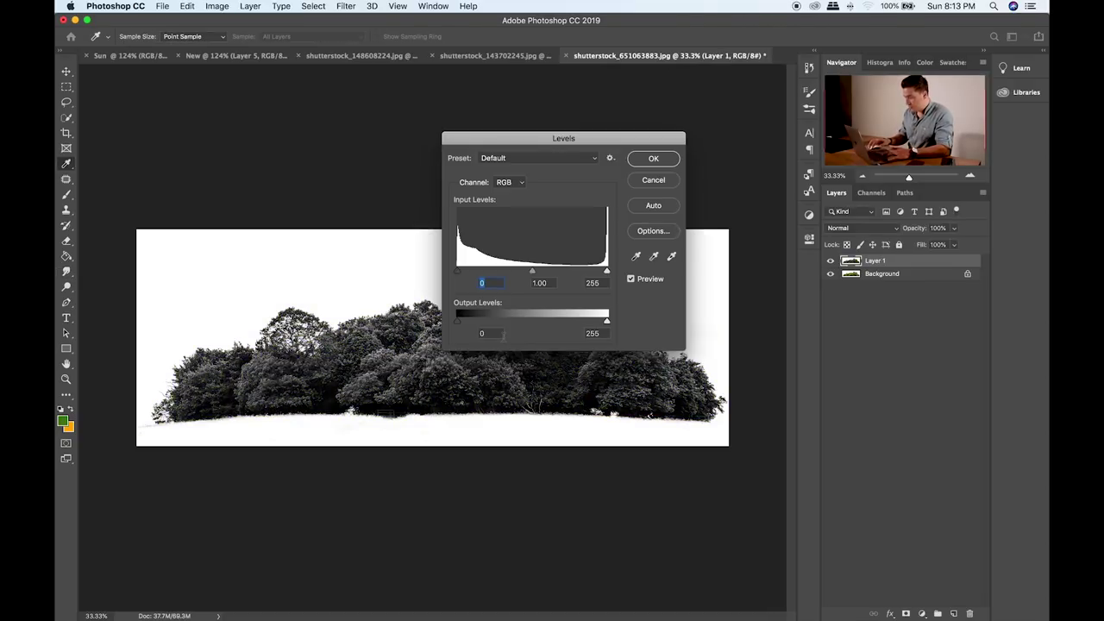
drag(461, 273, 508, 273)
click(648, 164)
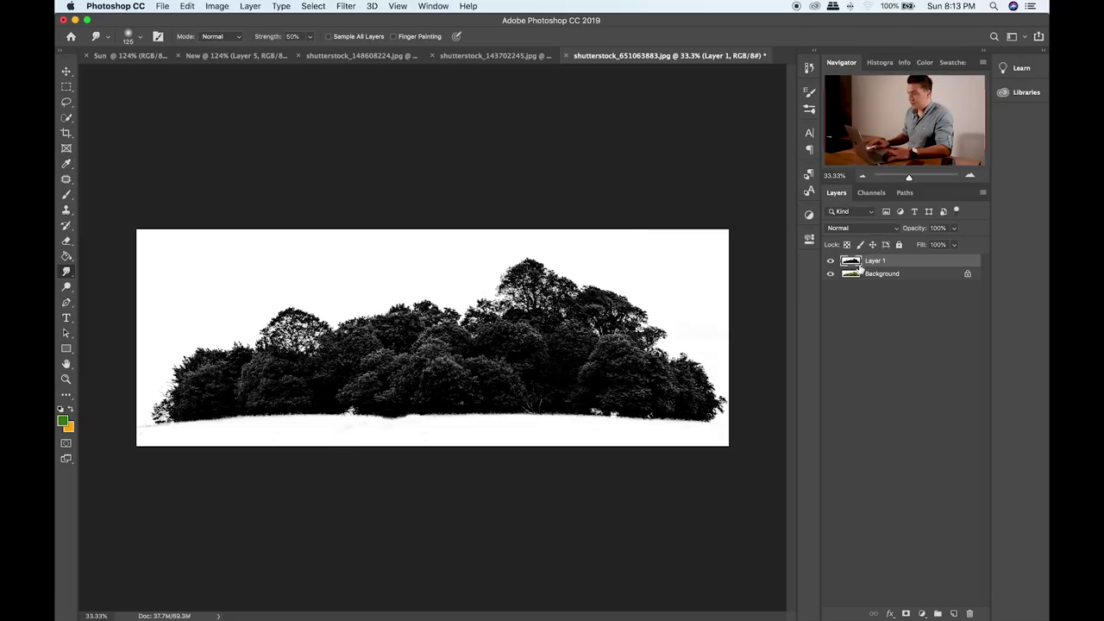
- Select the white area around the trees with Color Range, using sampled colors and a fuzziness of 100
click(351, 3)
mouse_move(367, 149)
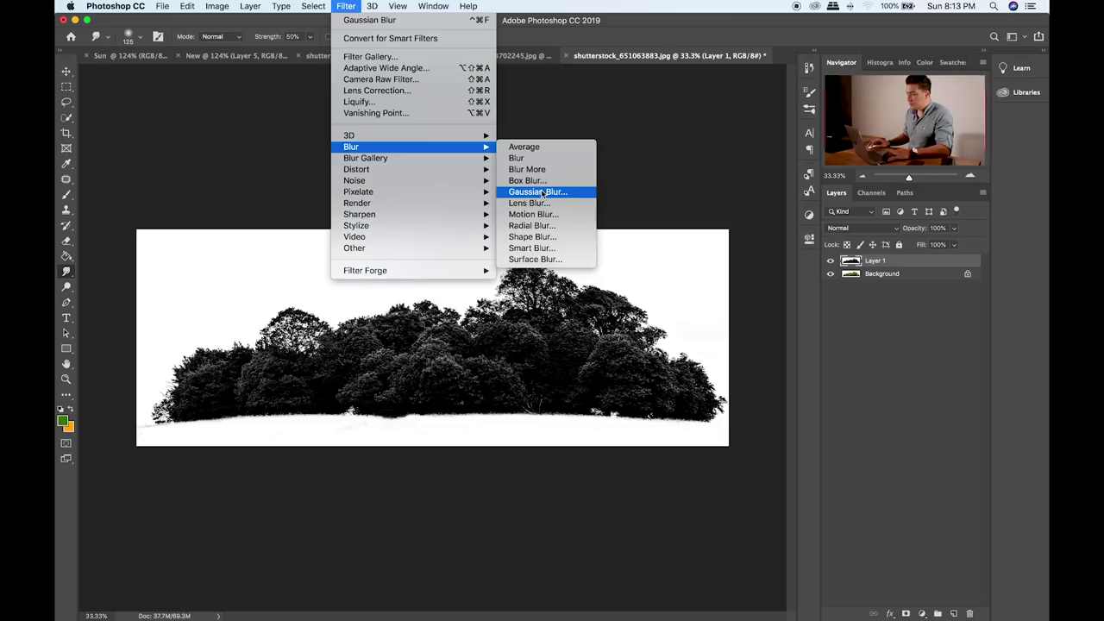
mouse_move(313, 6)
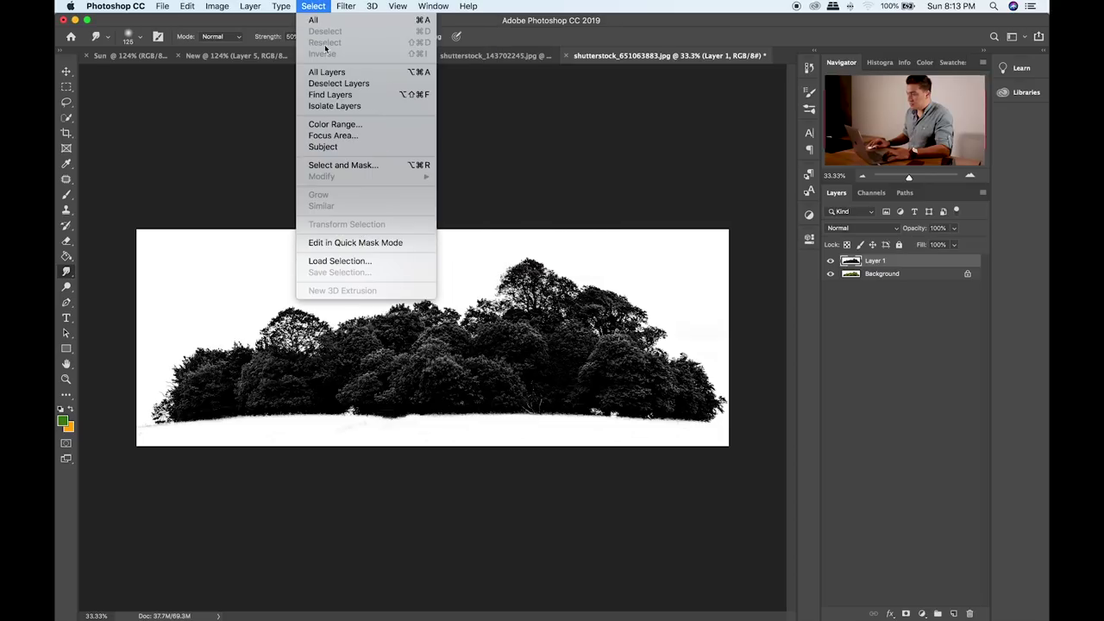
click(334, 125)
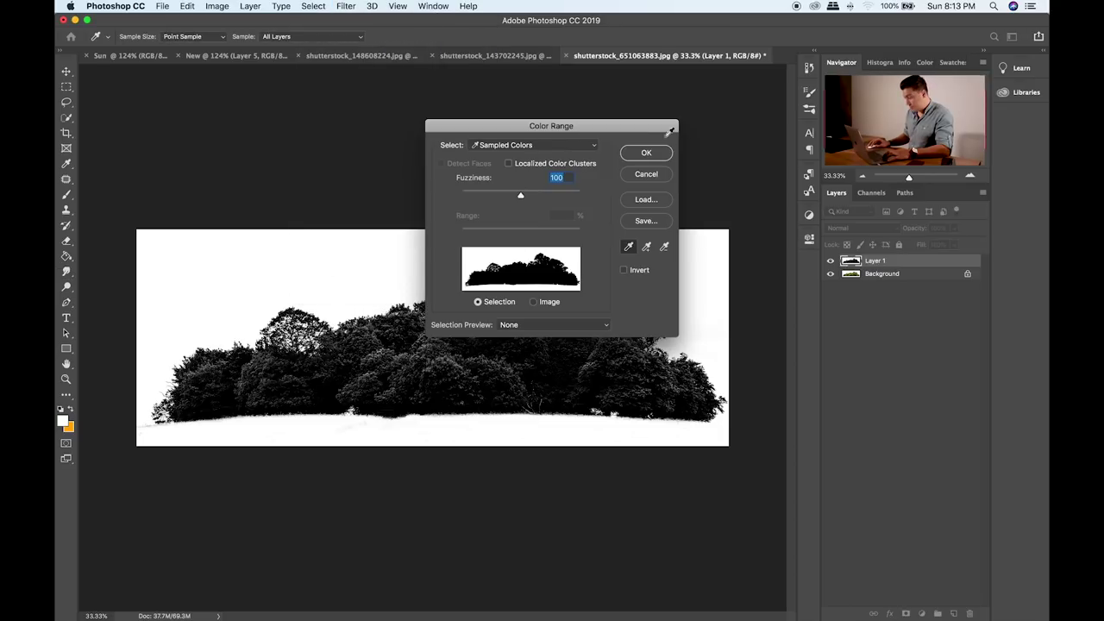
click(648, 155)
- Copy the cut-out trees from the Background to a new layer and convert that layer to a smart object
click(921, 276)
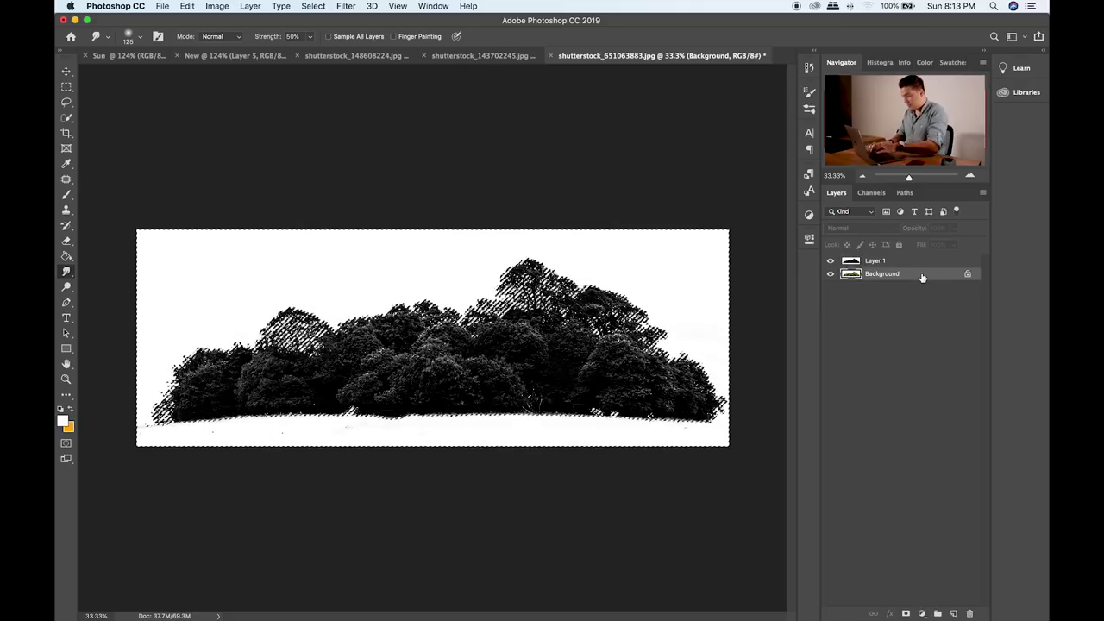
key(super+j)
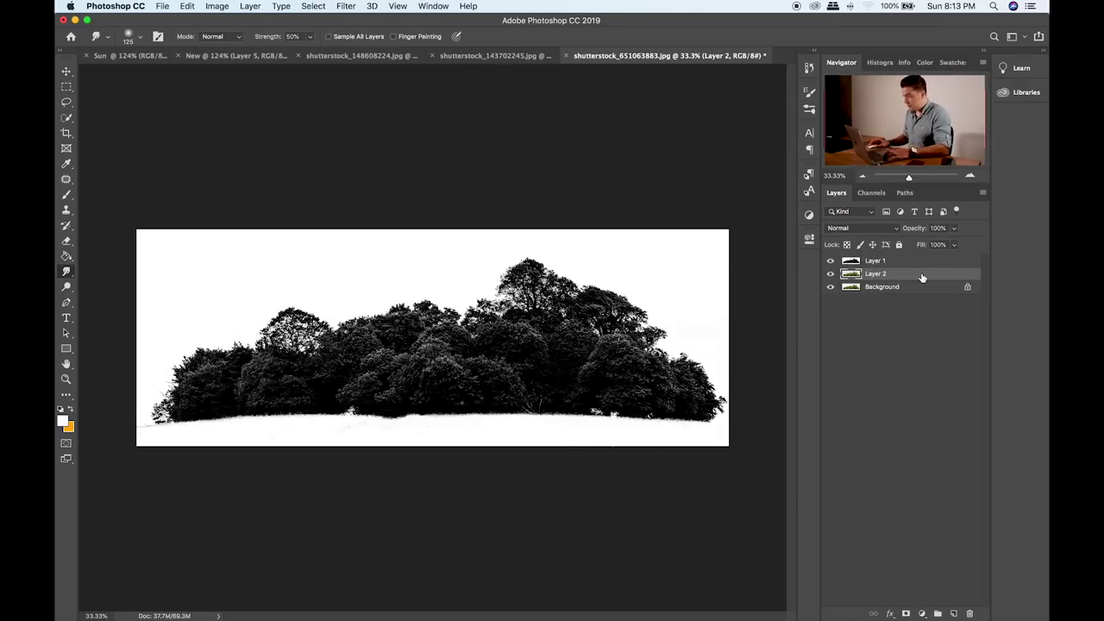
right_click(922, 276)
click(906, 263)
key(v)
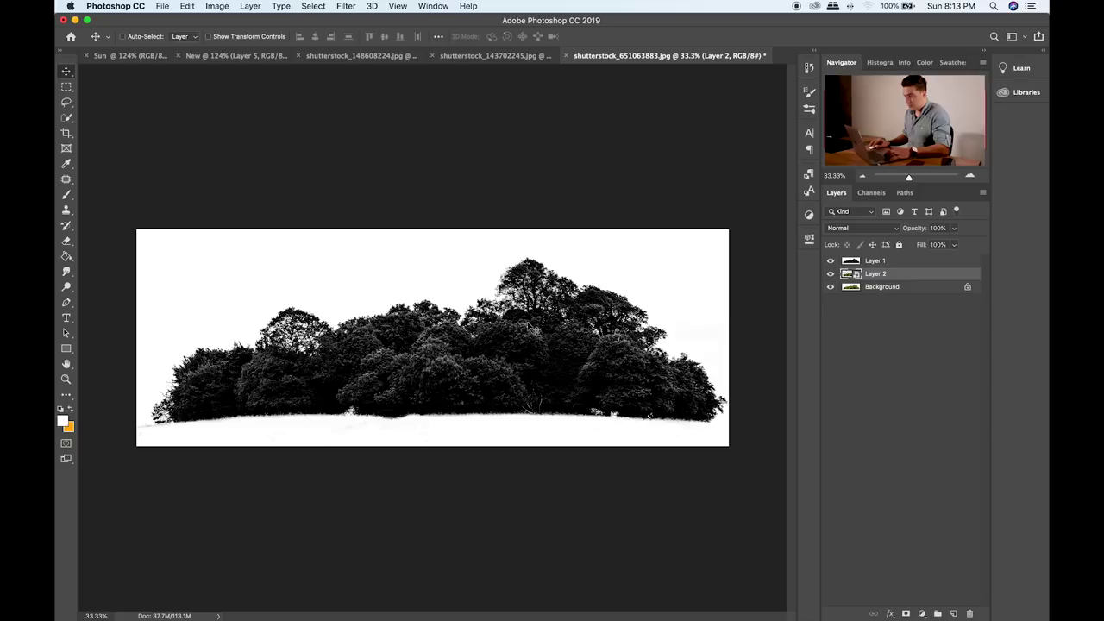
click(205, 56)
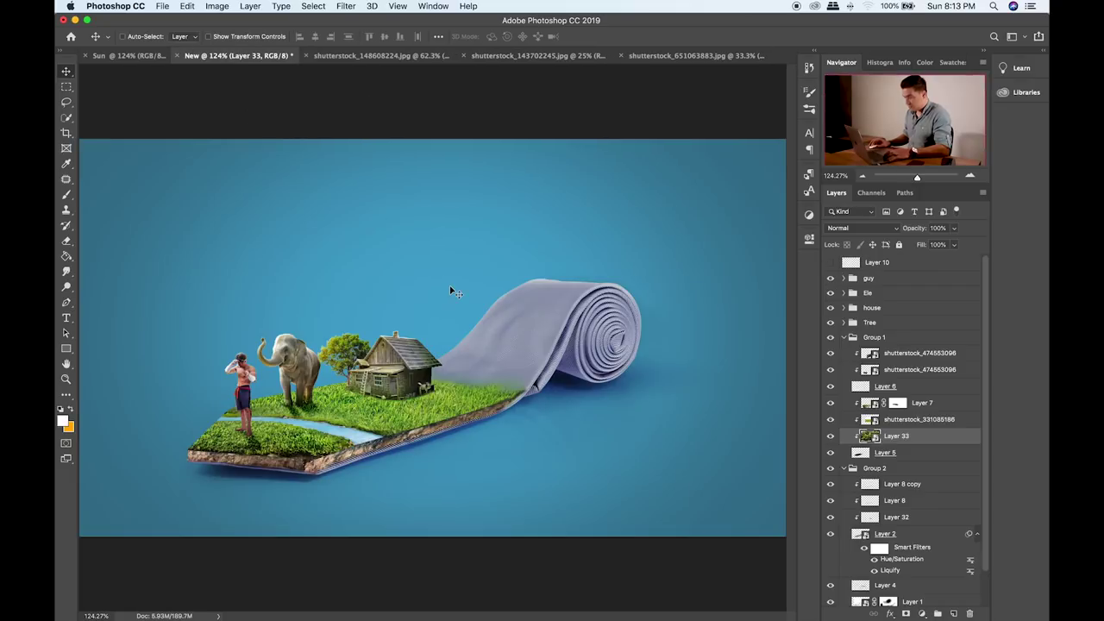
key(Delete)
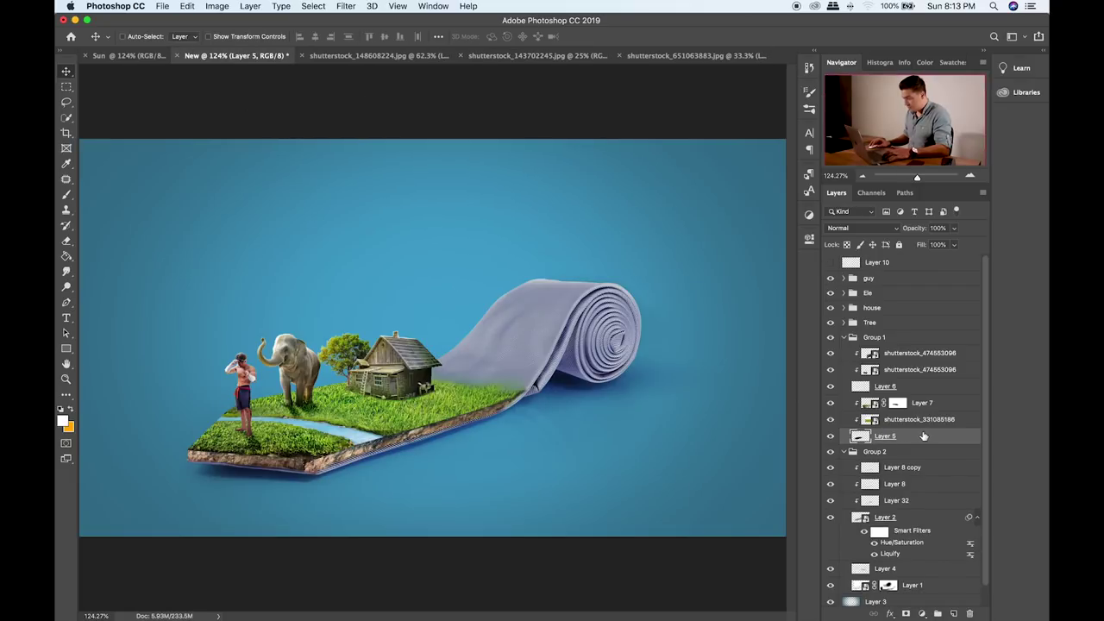
- Collapse Group 1 and bring the trees smart object into the New document directly above that group
click(845, 337)
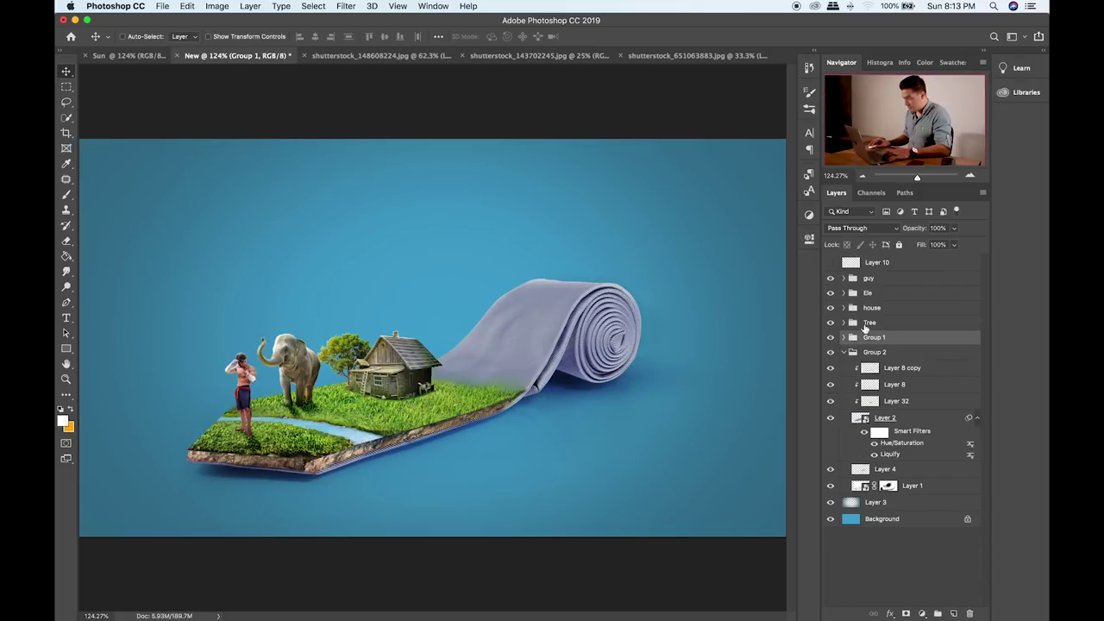
click(652, 56)
click(261, 59)
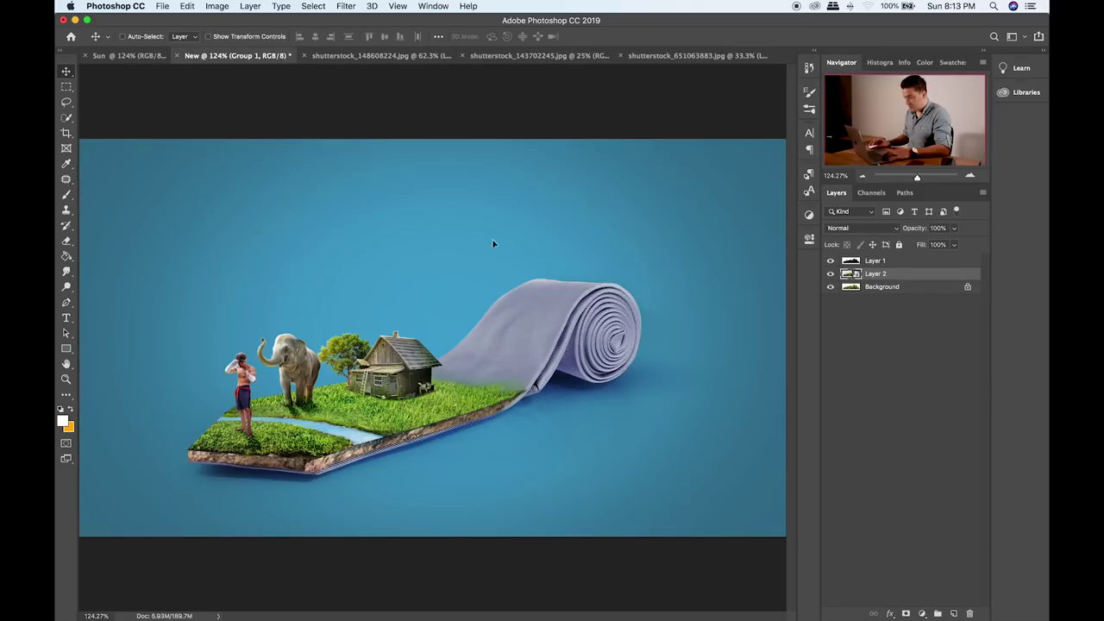
key(super+v)
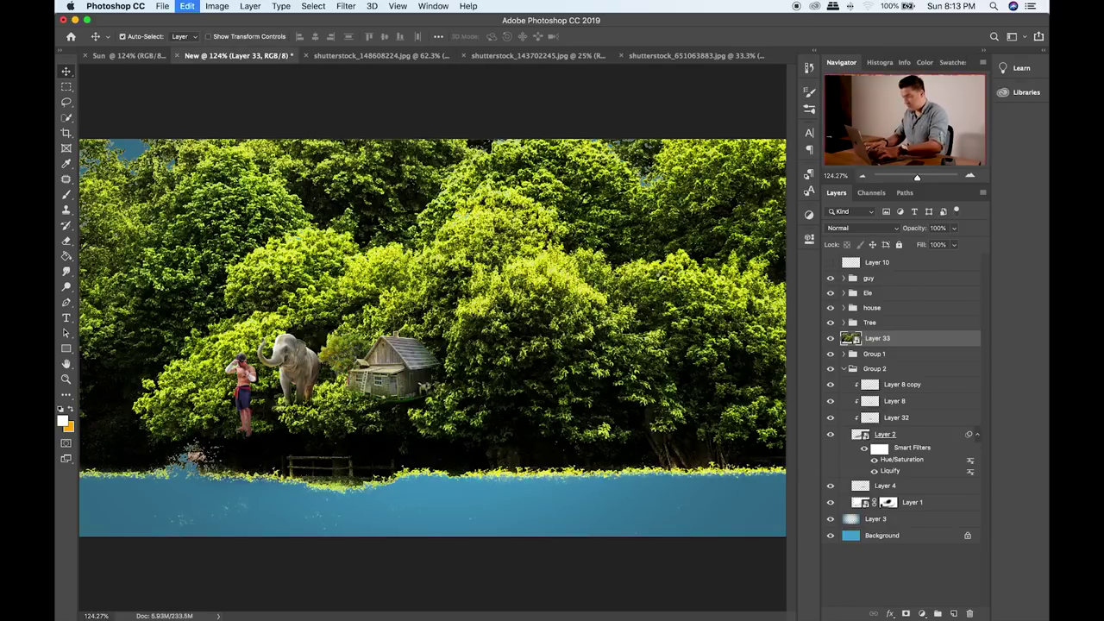
- Scale the trees layer down to about 4.73% and place it on the tie beside the house
key(super+t)
key(super+minus)
key(super+minus)
key(super+minus)
key(super+minus)
drag(744, 405, 468, 345)
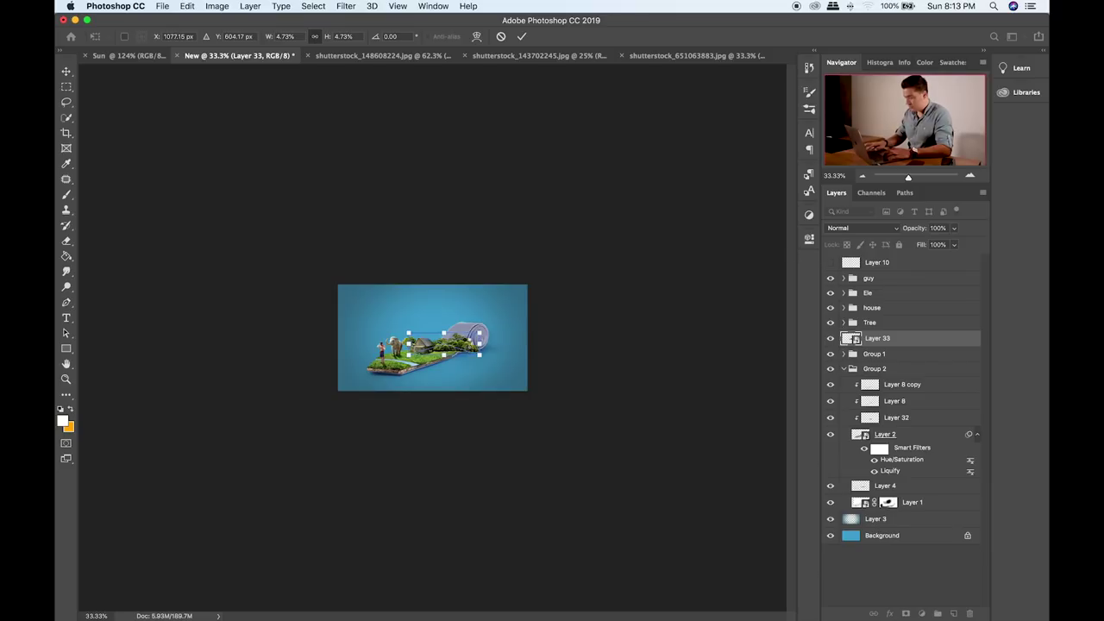
key(Return)
key(super+plus)
key(super+plus)
key(super+plus)
key(super+plus)
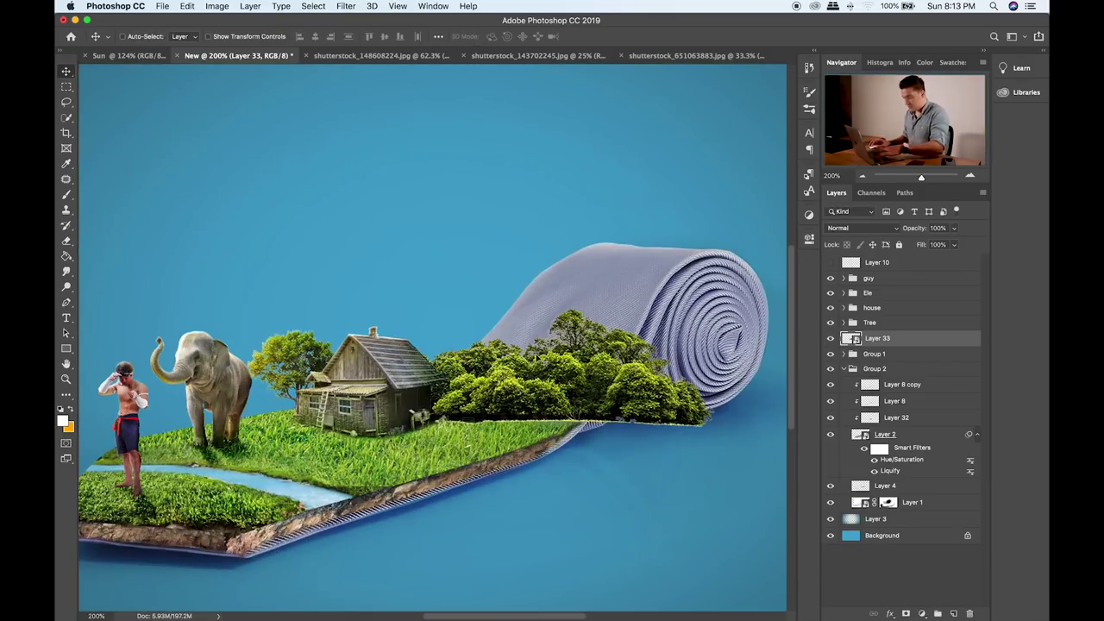
- Rescale the trees to about 3.2% width and 4.5% height and fit them behind the house along the far grass edge
key(super+t)
drag(712, 440, 572, 397)
drag(508, 376, 514, 391)
drag(528, 350, 528, 379)
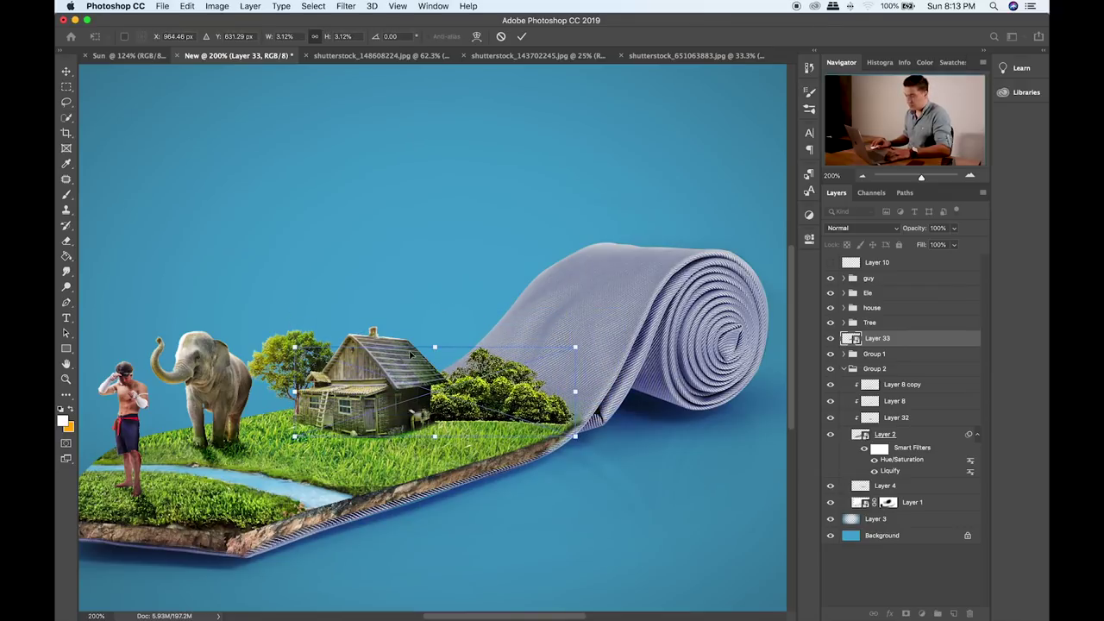
drag(295, 347, 284, 306)
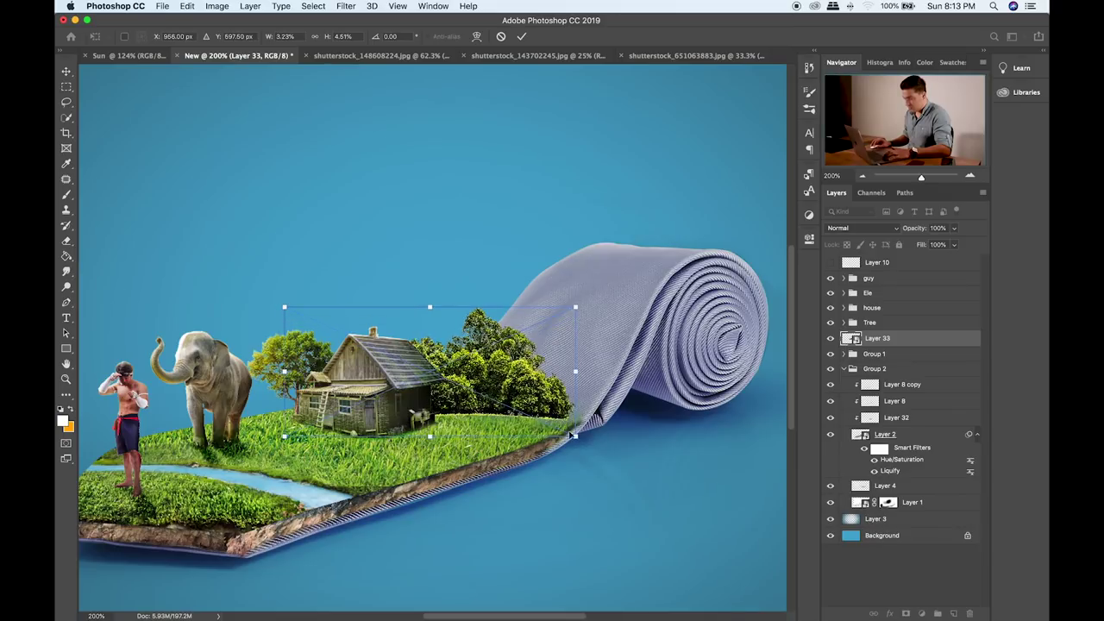
drag(576, 437, 576, 441)
key(Return)
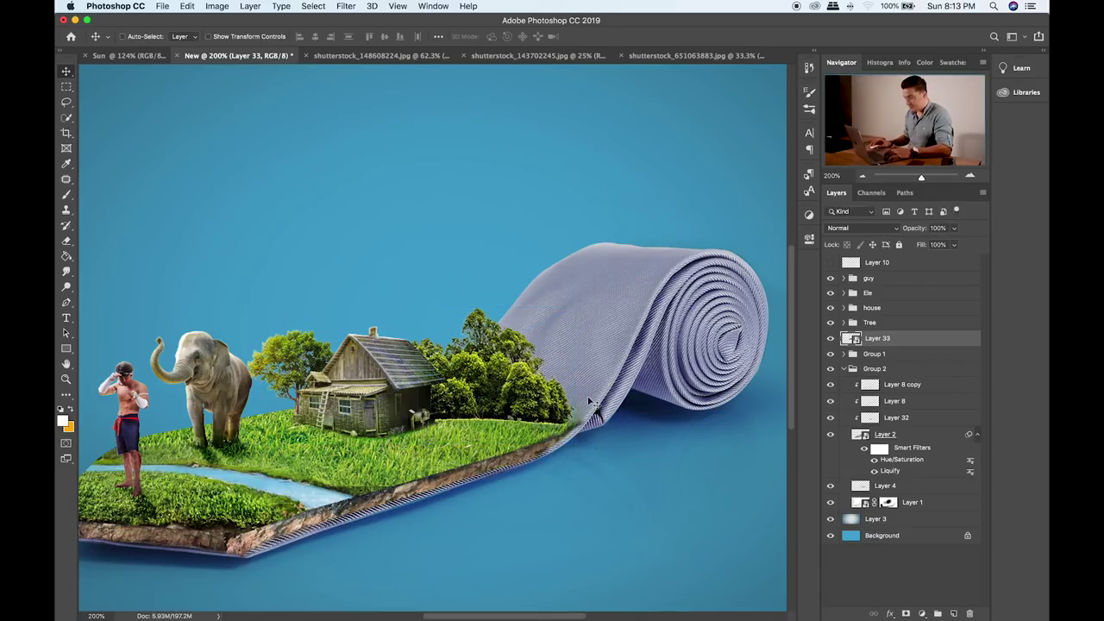
drag(539, 404, 540, 405)
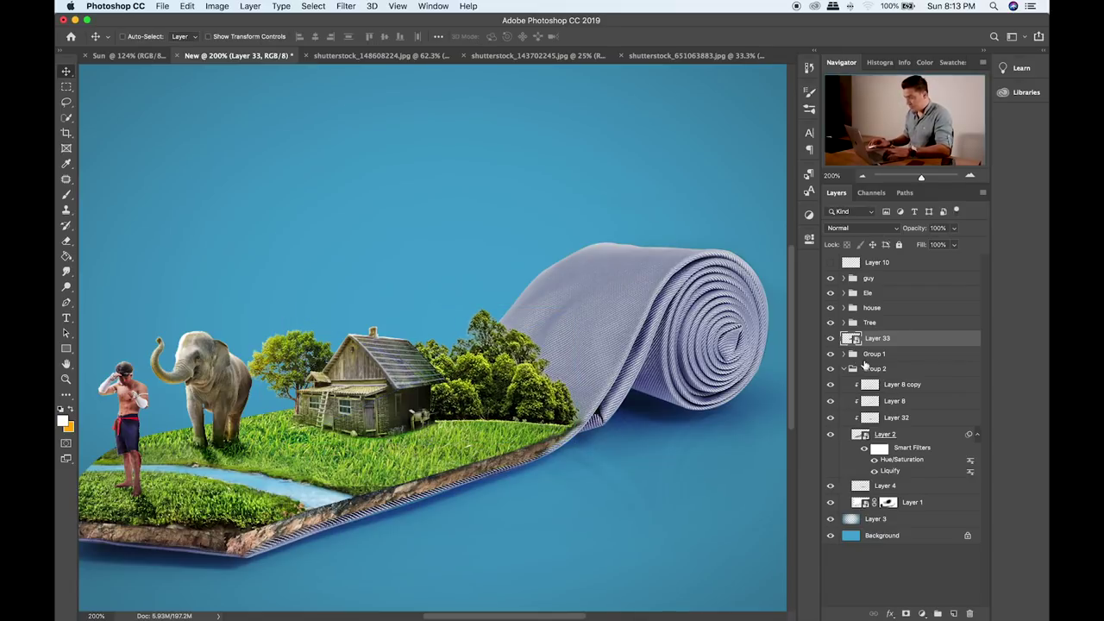
- Move the new trees layer into the Tree group below Layer 12 and add a layer mask to it
click(844, 322)
drag(890, 408, 889, 395)
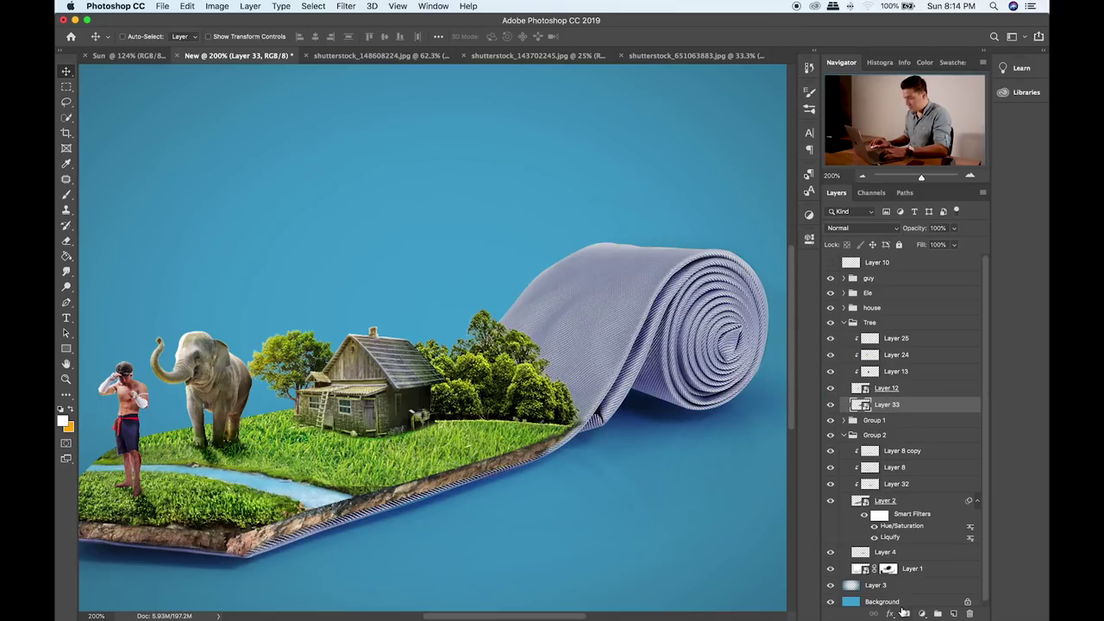
click(906, 613)
- Paint black on the trees' layer mask with a soft brush to hide stray foliage near the house
key(b)
key(d)
key(x)
key(])
key(])
click(298, 425)
- Mask out the base of the trees along the grass with a small black brush, raising its opacity to 100%
key(bracketleft)
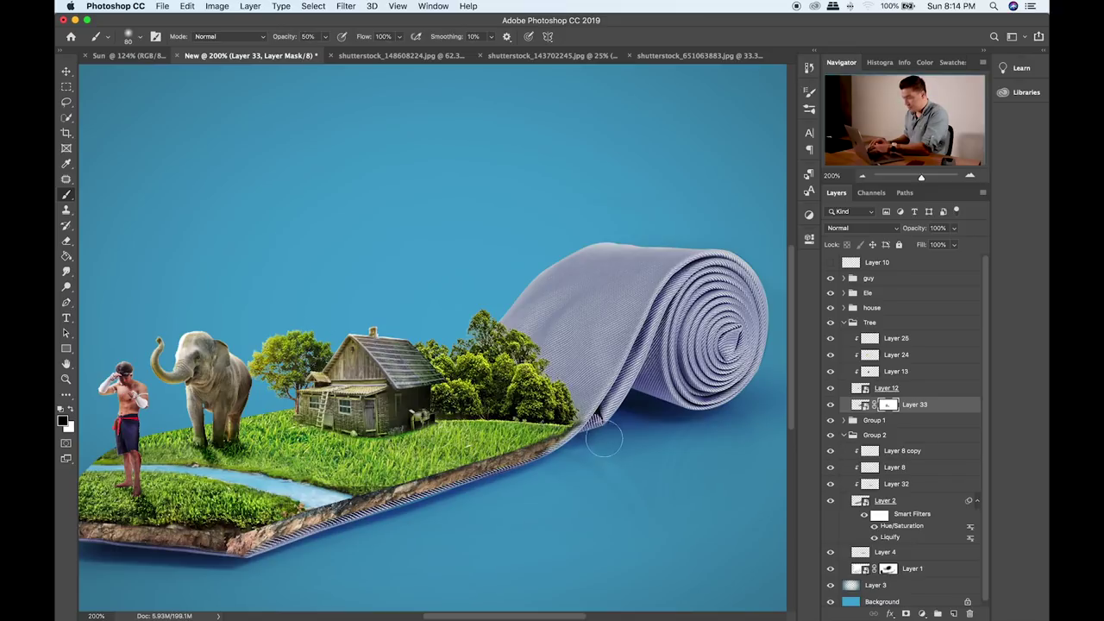
key(bracketleft)
key(bracketleft)
key(bracketleft)
key(bracketleft)
key(bracketleft)
key(bracketleft)
key(bracketleft)
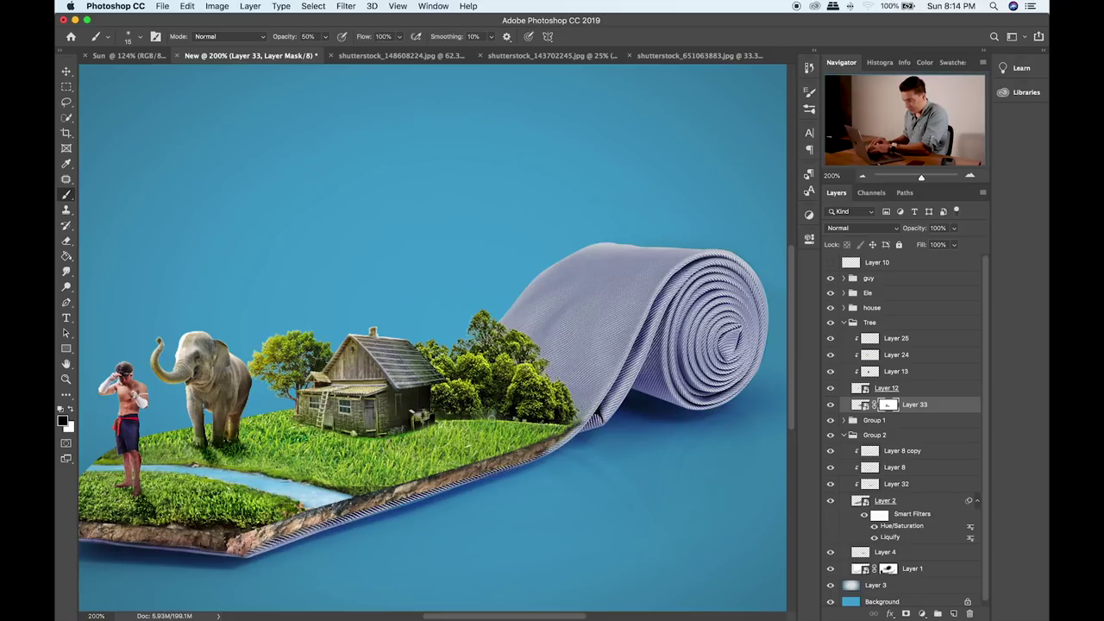
drag(481, 419, 435, 420)
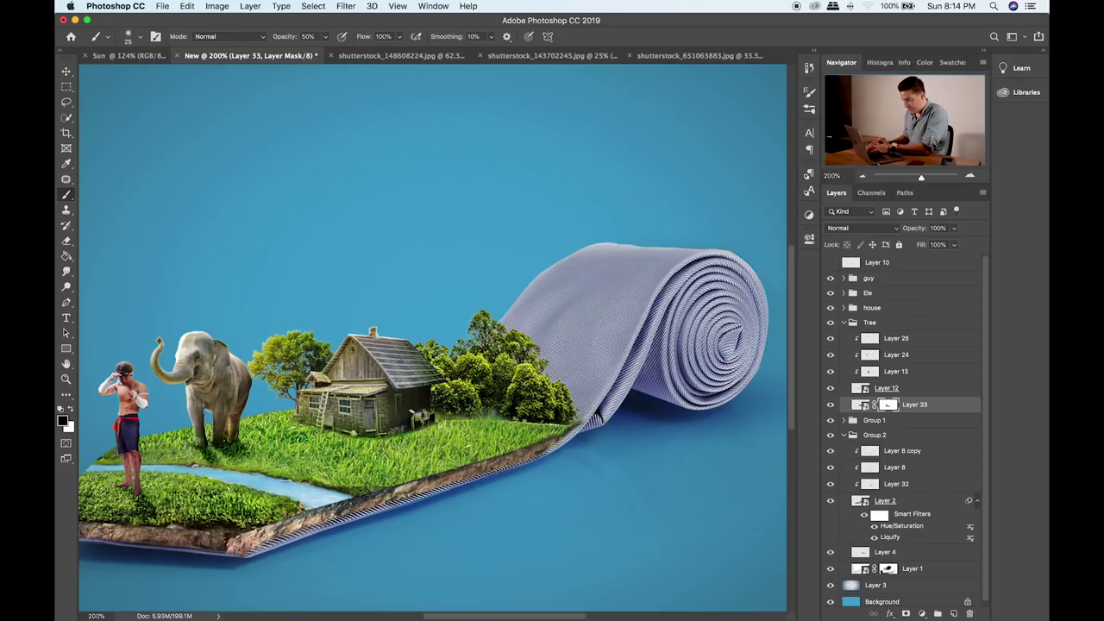
key(0)
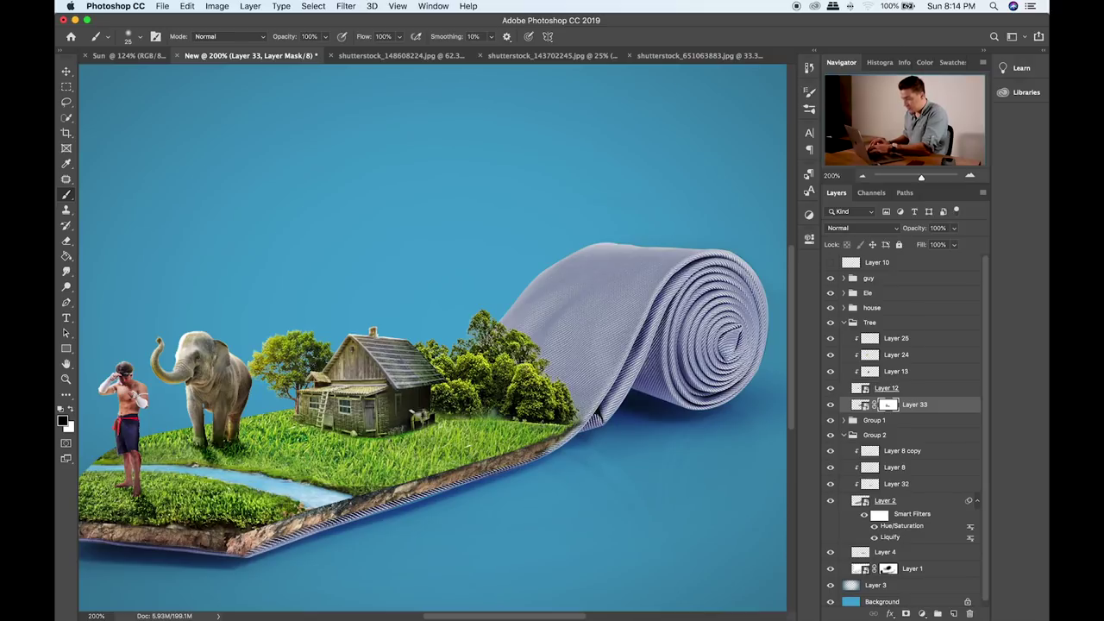
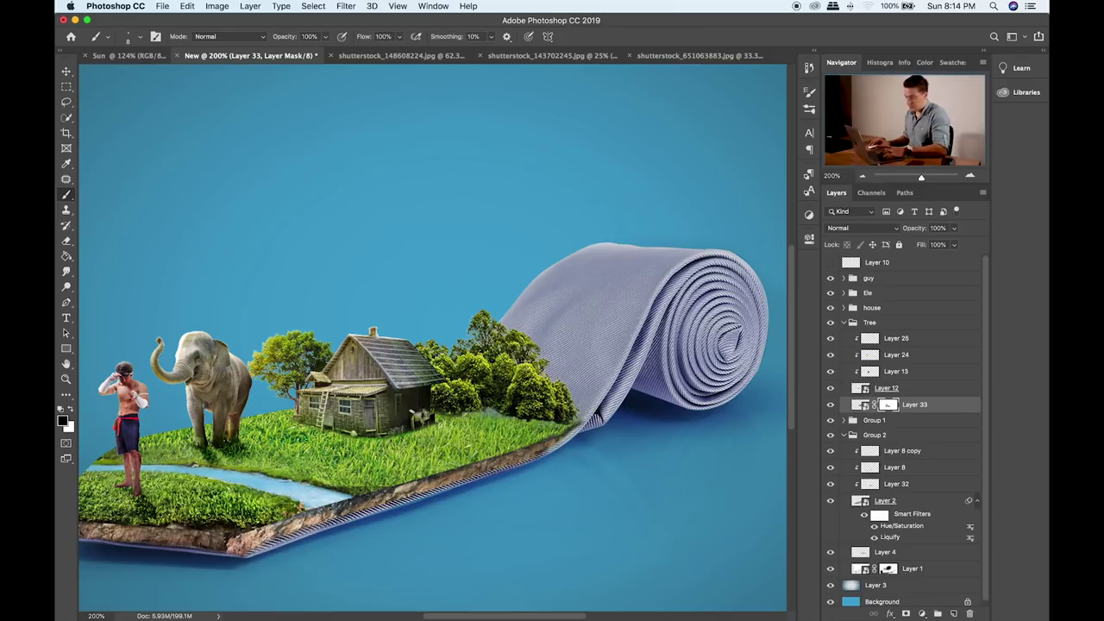
- Nudge the trees slightly up and left, and mask the area around the base of the house with a 70 px brush
key(v)
drag(526, 403, 523, 401)
key(b)
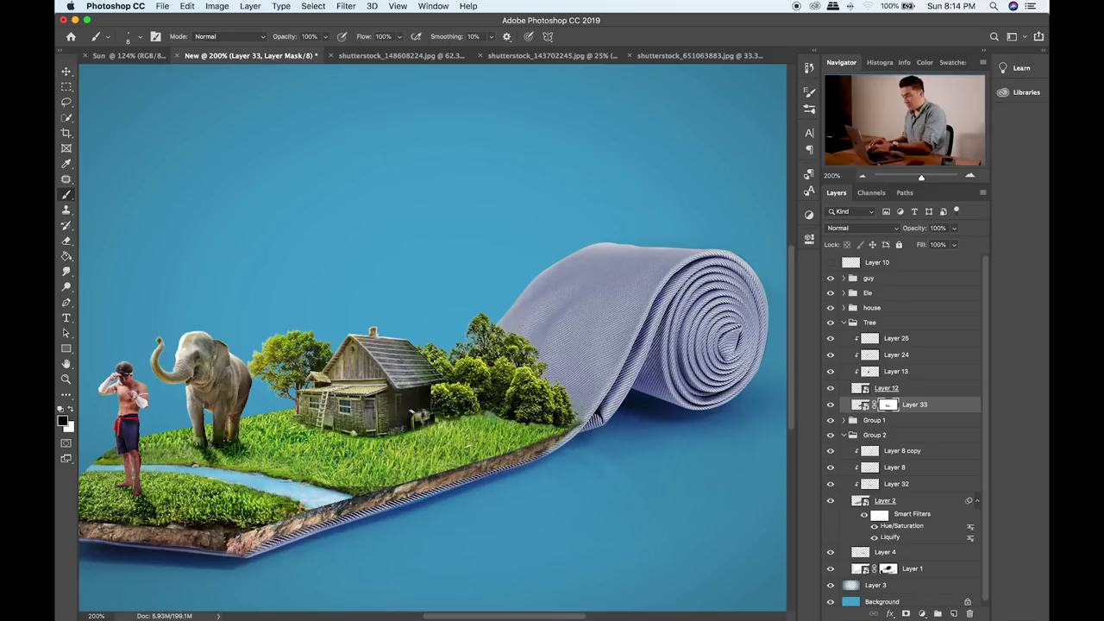
key(bracketright)
key(bracketright)
key(bracketright)
key(bracketright)
key(bracketright)
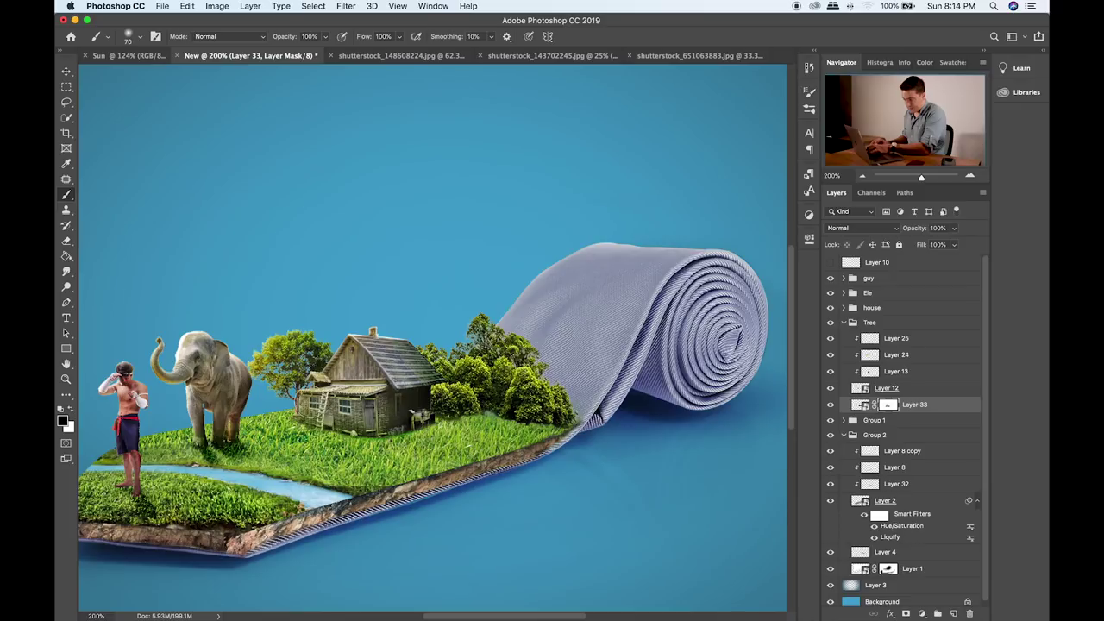
drag(360, 422, 385, 436)
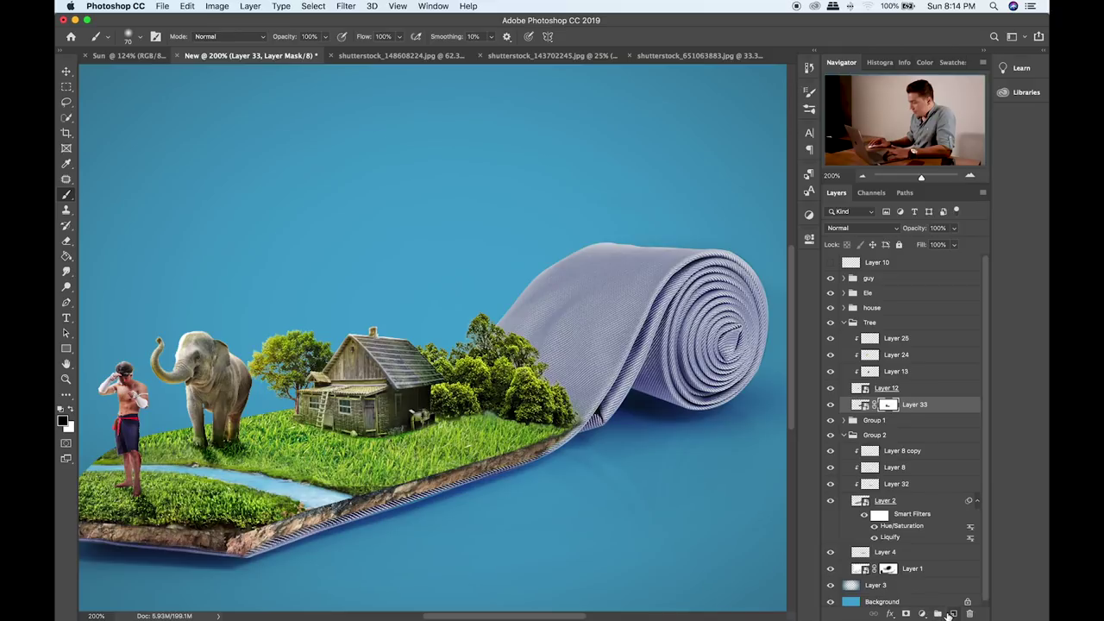
- Add a new layer clipped to the trees and paint an orange glow over the treetops with a 300 px soft brush
click(951, 613)
alt+click(894, 412)
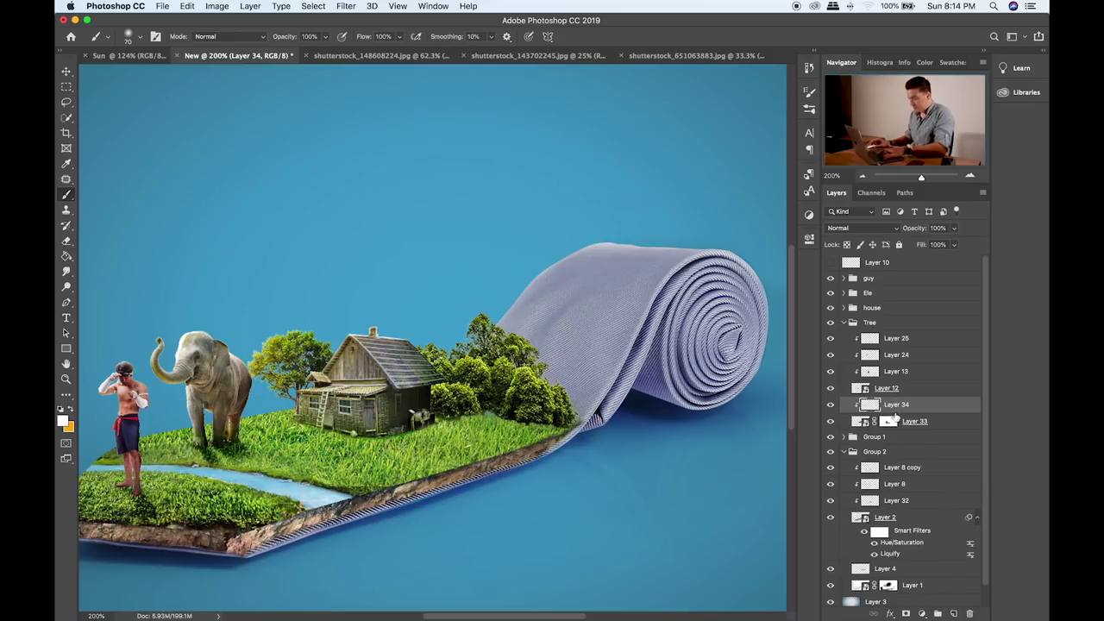
key(x)
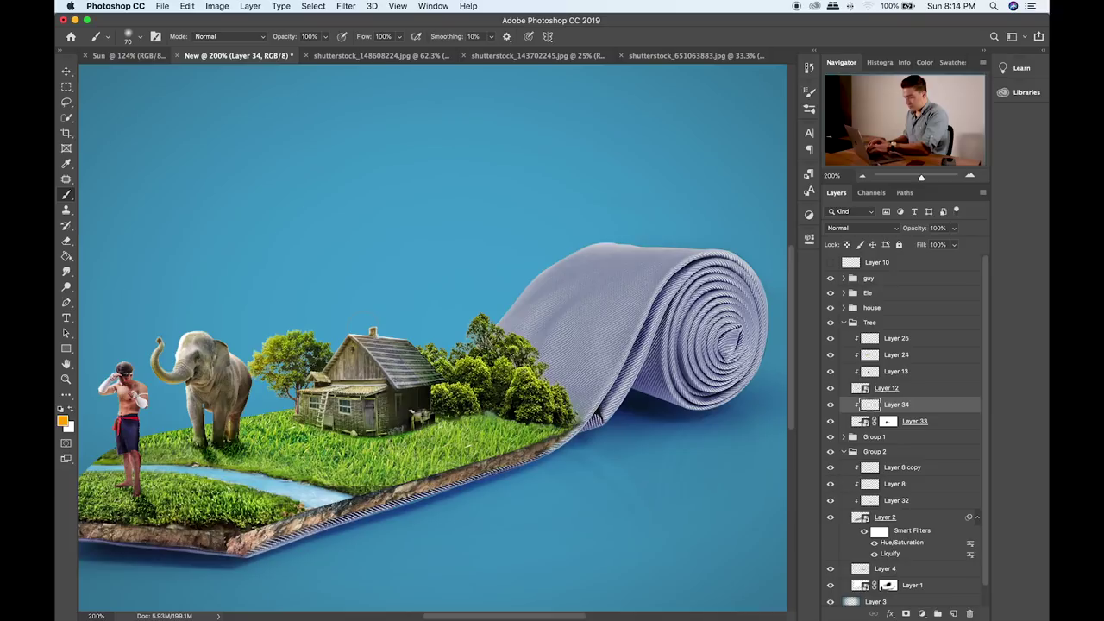
key(bracketright)
key(bracketright)
click(440, 291)
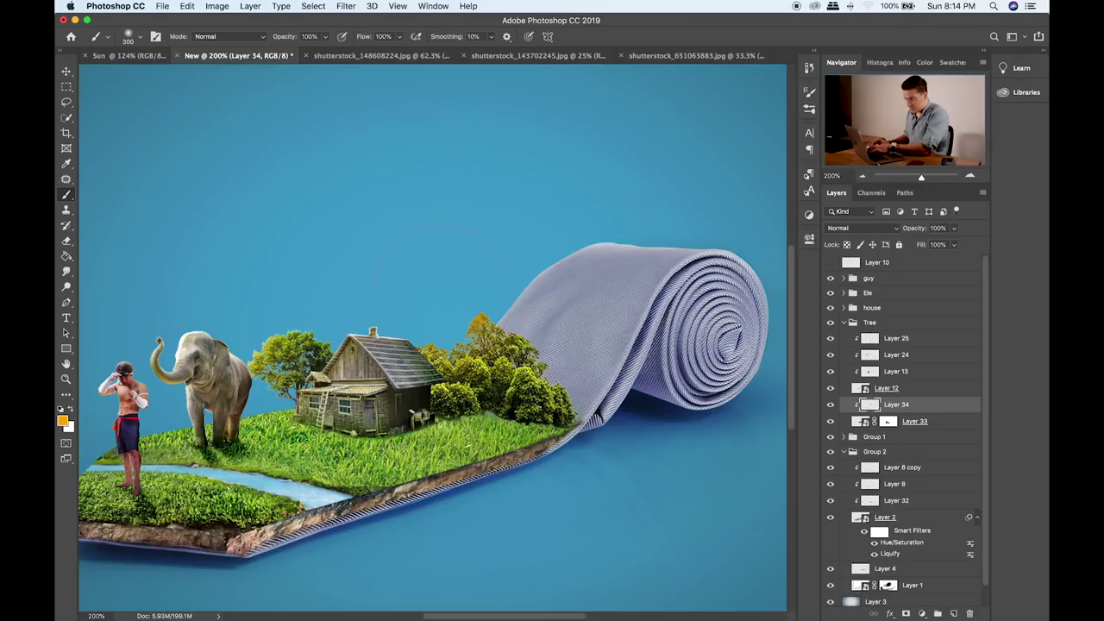
- Set the orange glow layer's blend mode to Screen and shift the glow over the trees behind the house
key(v)
key(shift+plus)
key(shift+plus)
key(shift+plus)
key(shift+plus)
key(shift+plus)
key(shift+plus)
key(shift+plus)
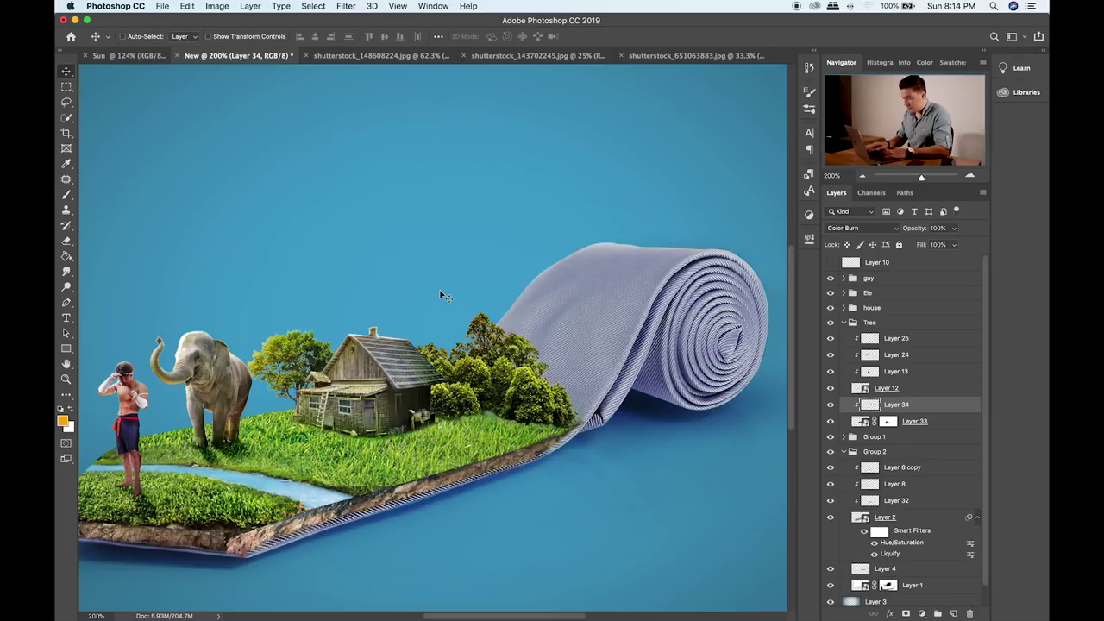
key(shift+plus)
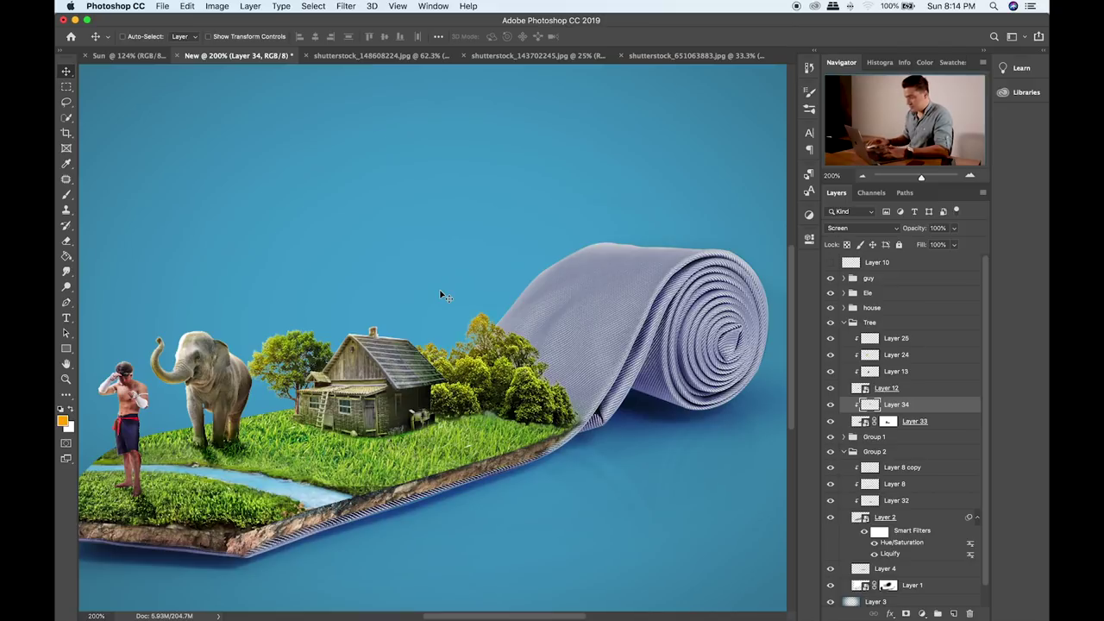
drag(440, 296, 492, 335)
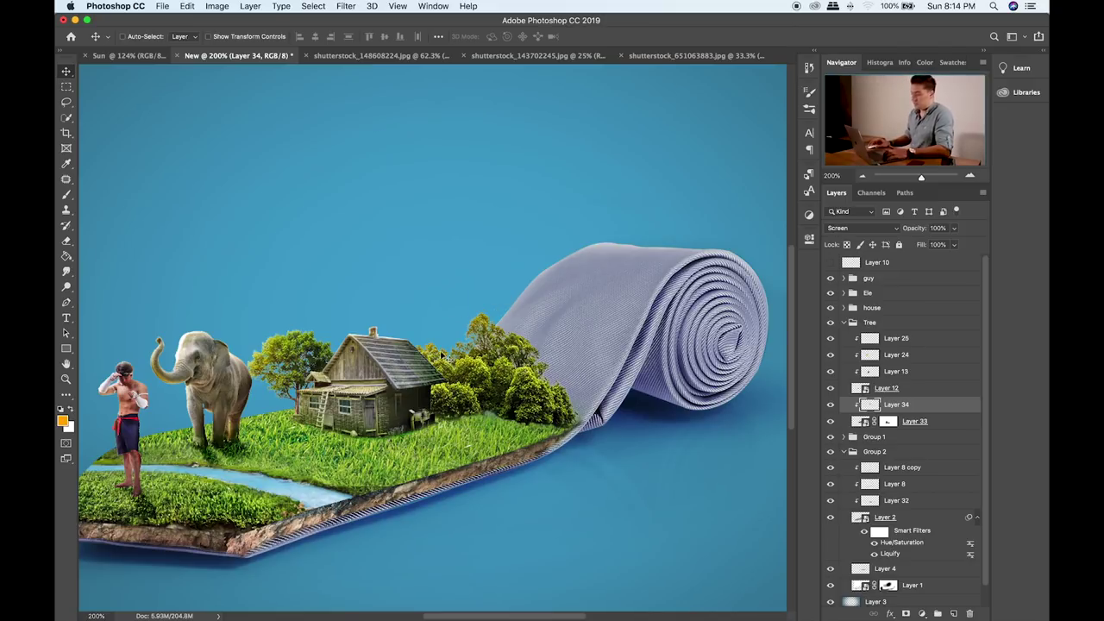
key(super+minus)
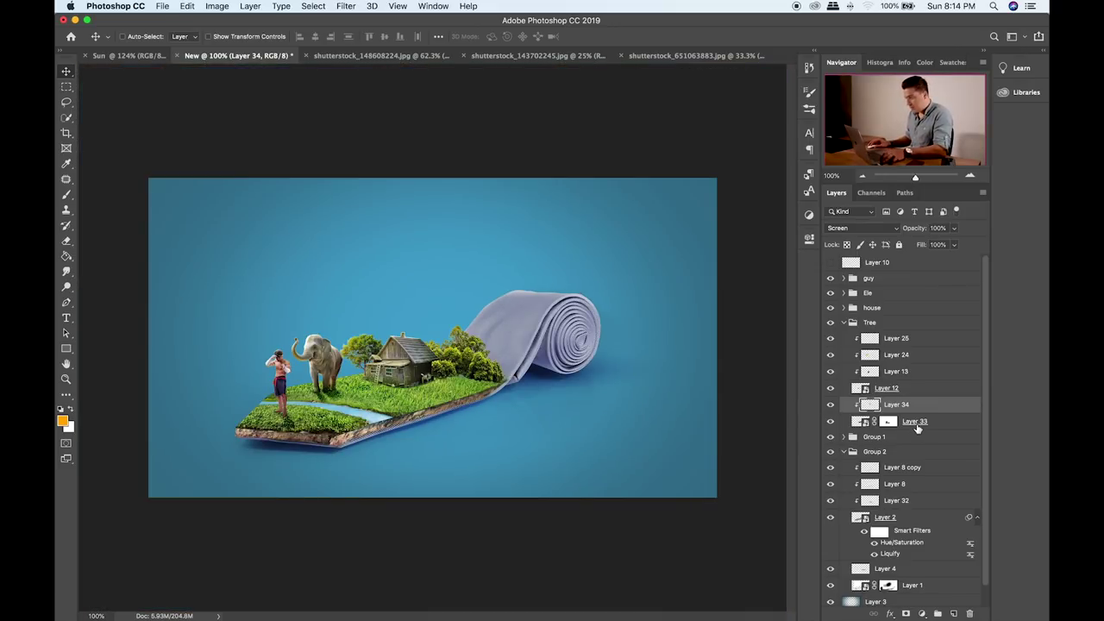
- Close shutterstock_651063883.jpg, shutterstock_143702245.jpg and shutterstock_148608224.jpg without saving changes
key(super+Tab)
drag(459, 332, 773, 57)
key(super+w)
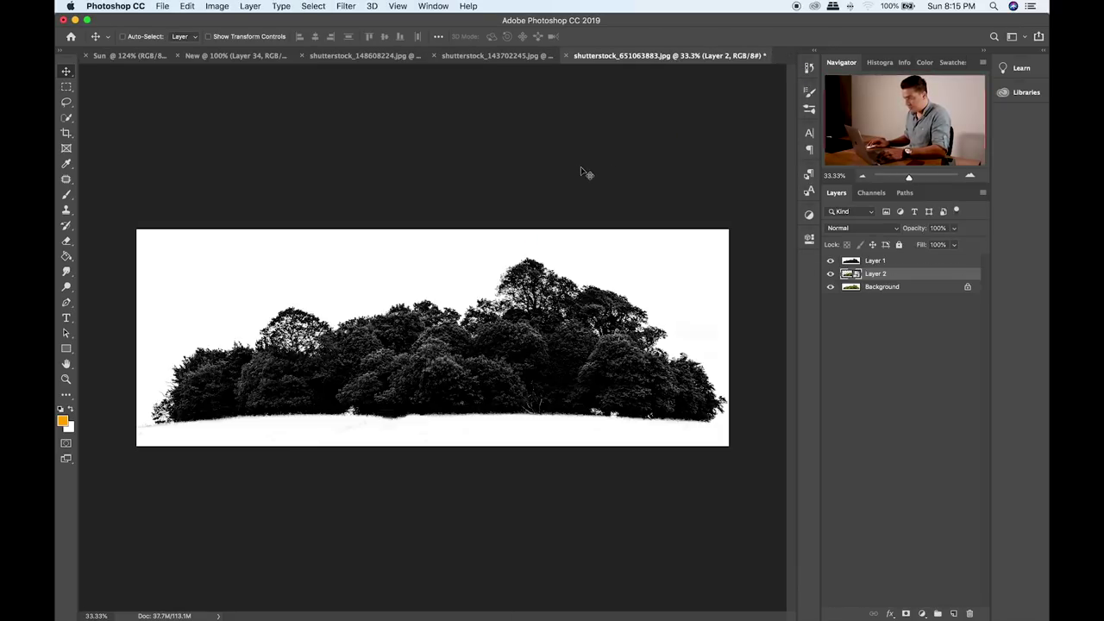
key(super+w)
key(super+d)
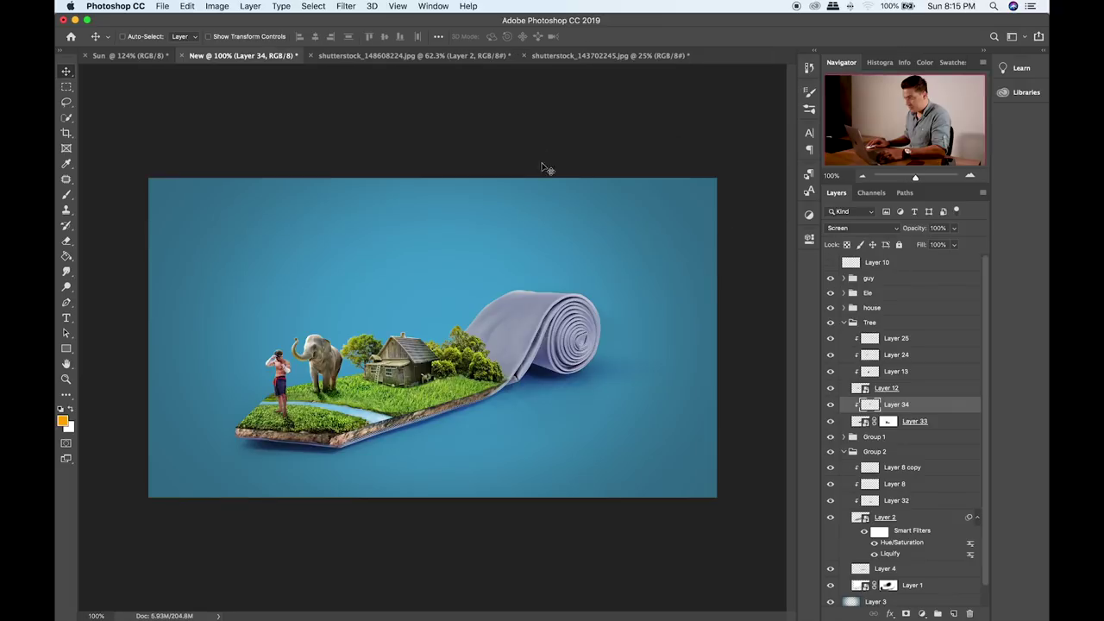
click(560, 55)
key(super+w)
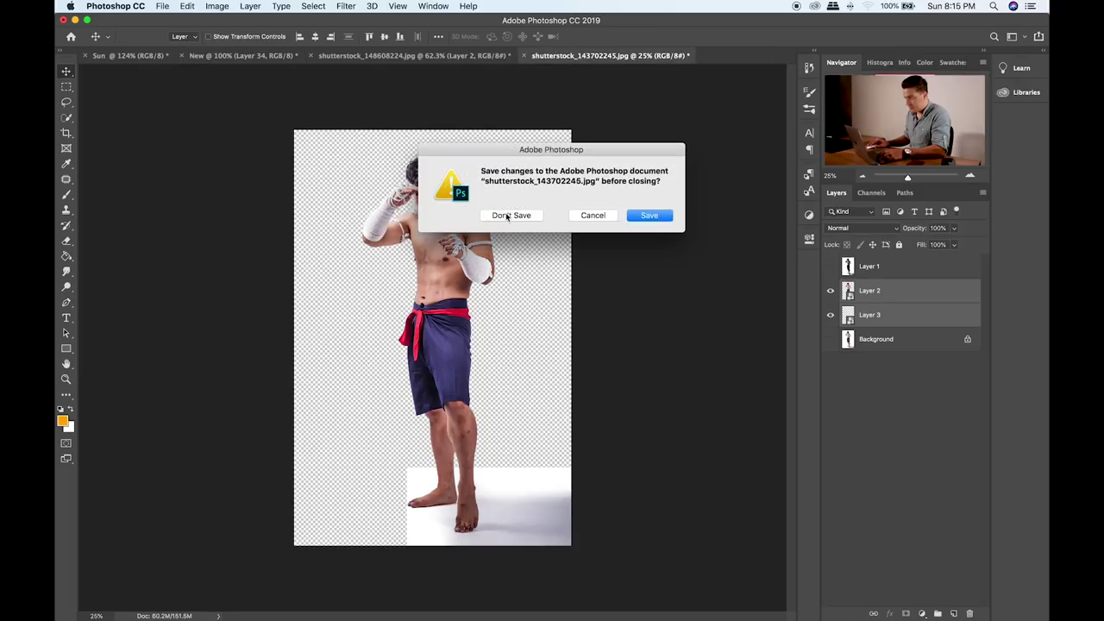
click(507, 216)
click(457, 55)
key(super+w)
click(520, 215)
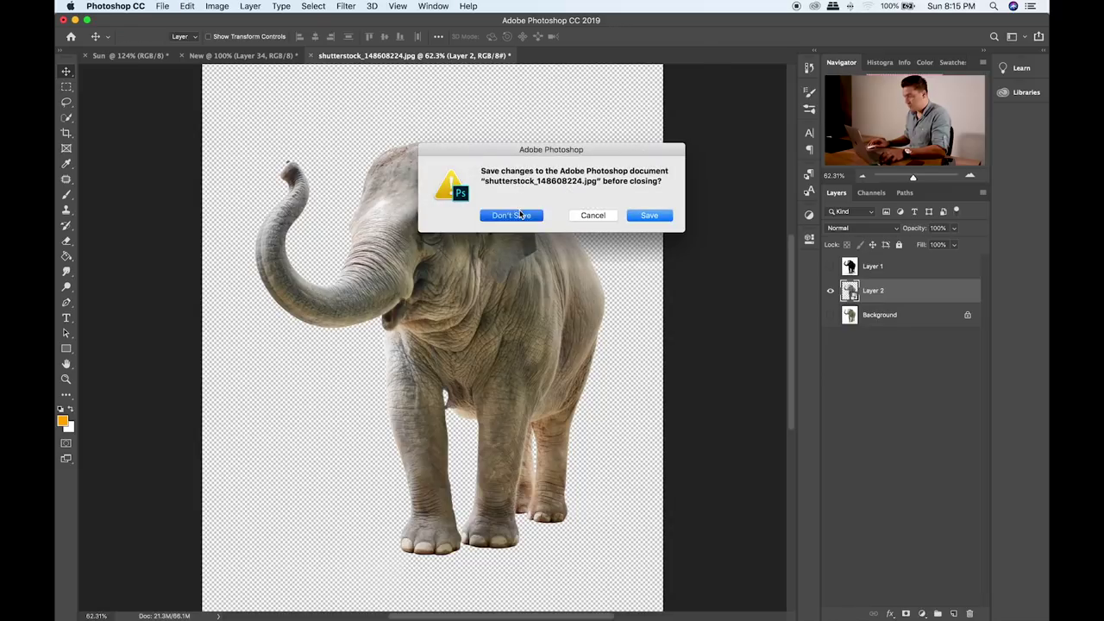
- Open the palm tree image shutterstock_151403684.jpg and make a desaturated copy of its Background layer
key(super+Tab)
drag(481, 321, 466, 53)
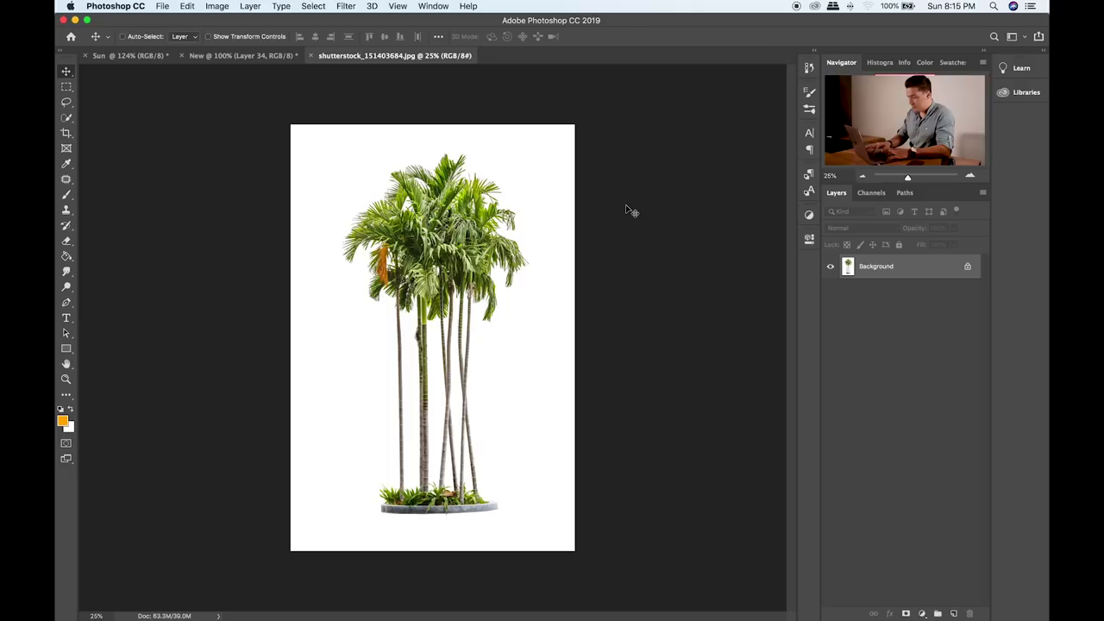
key(super+j)
key(shift+super+u)
- Turn the desaturated palms into a near-black silhouette with Levels, setting the black input level to 162
key(super+l)
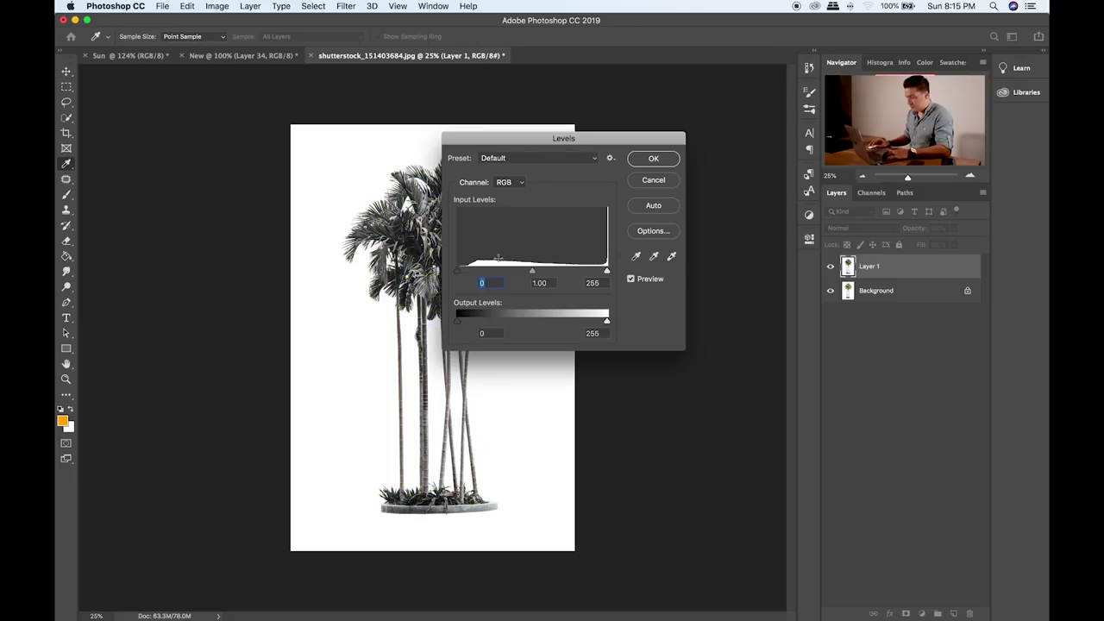
drag(458, 270, 553, 270)
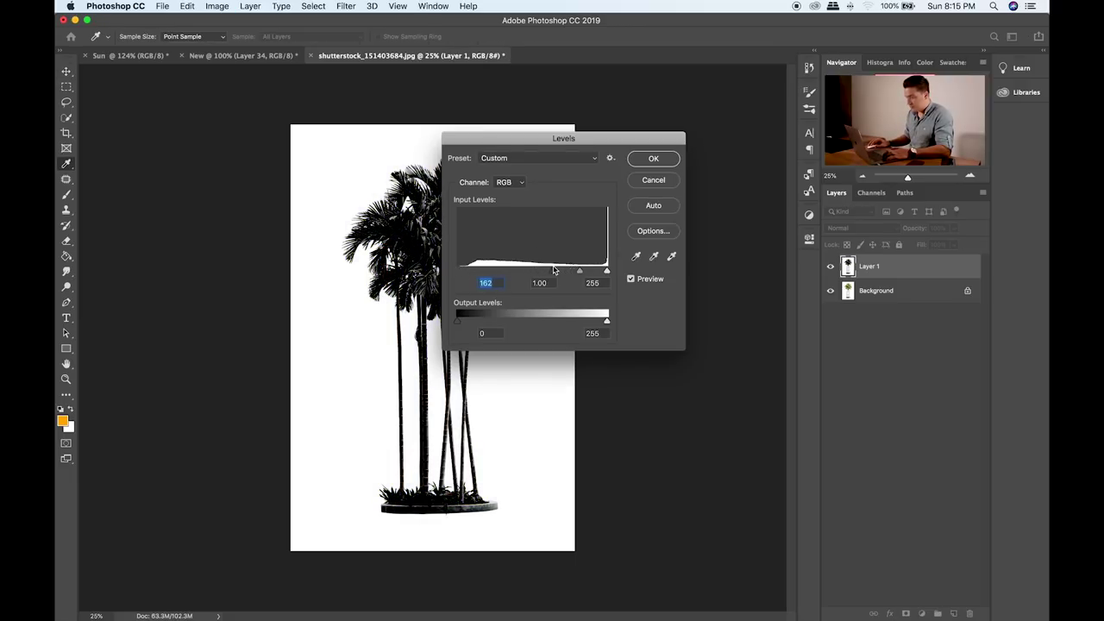
click(654, 158)
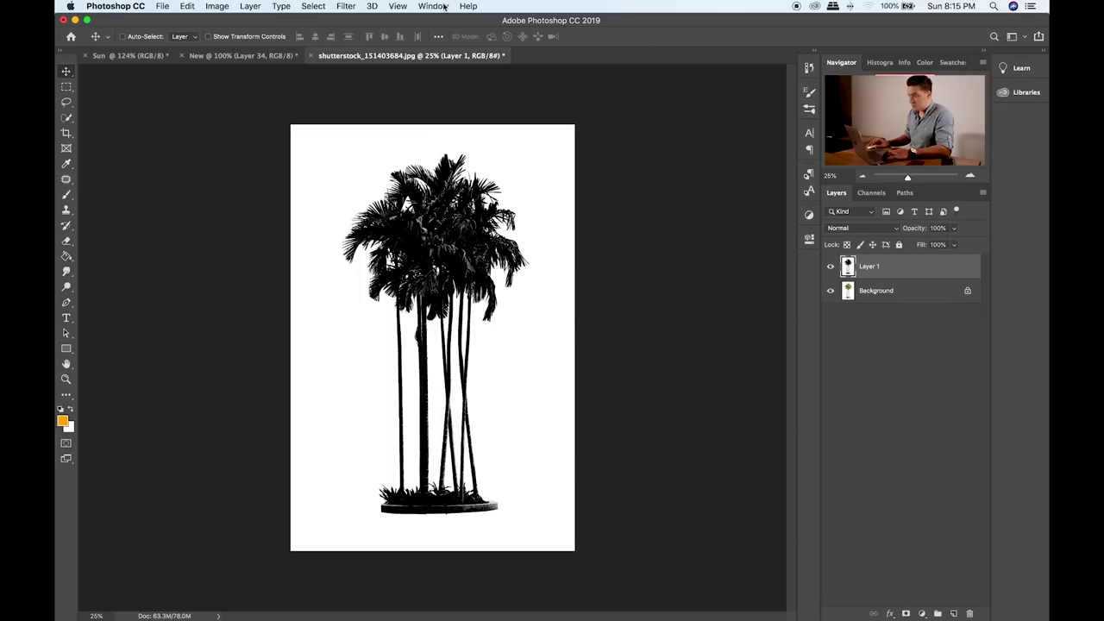
- Select the palms using Color Range with fuzziness 100 and copy them from the Background to a new layer
click(340, 6)
mouse_move(311, 5)
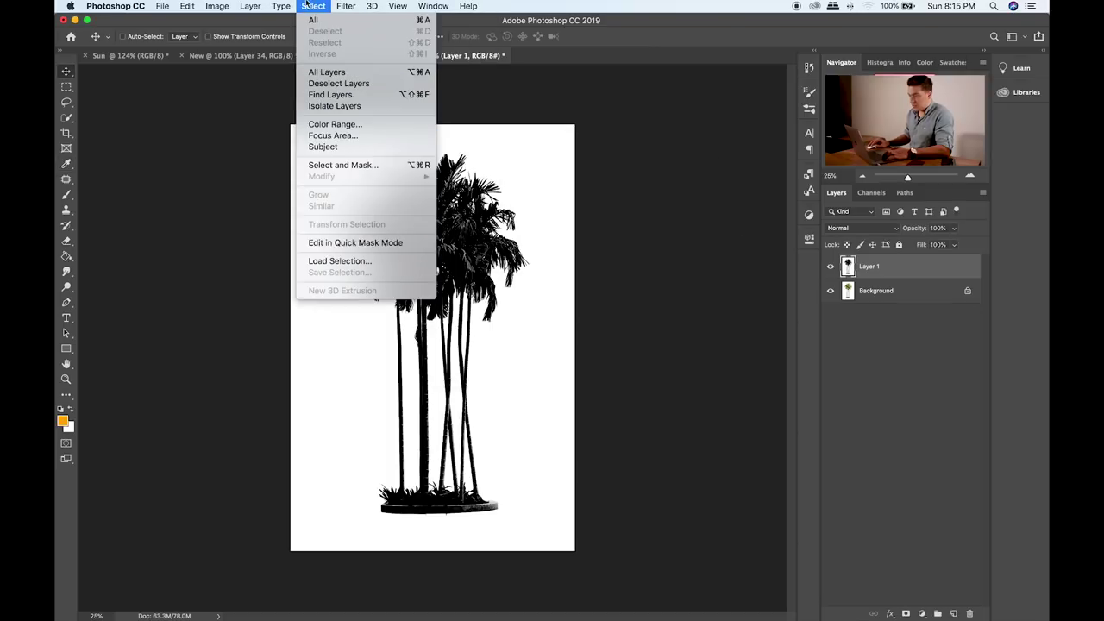
click(341, 126)
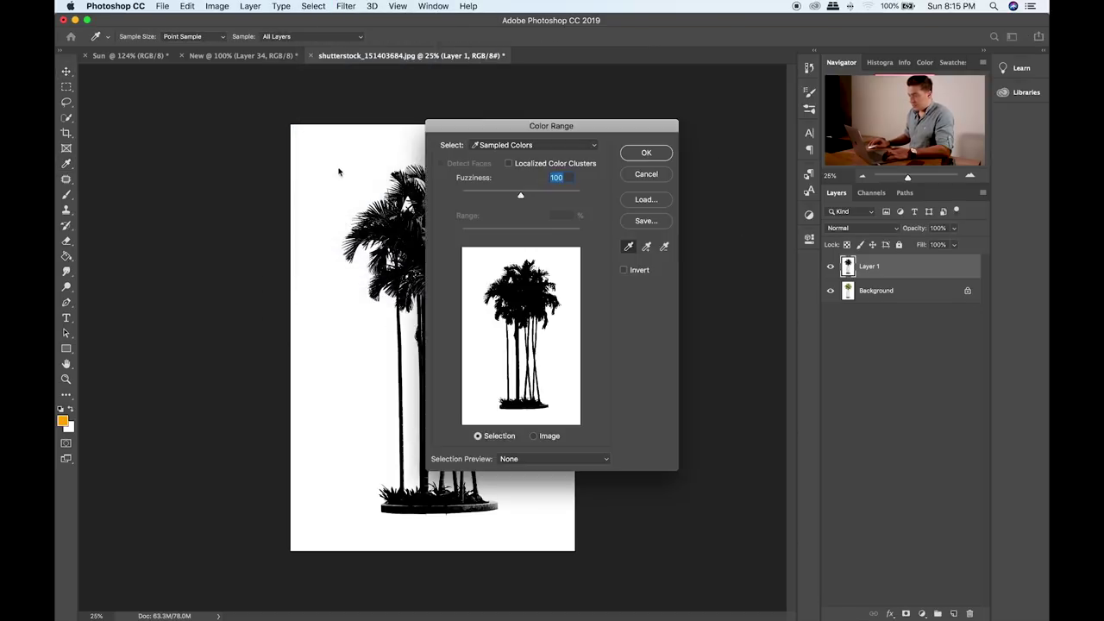
click(649, 153)
click(903, 295)
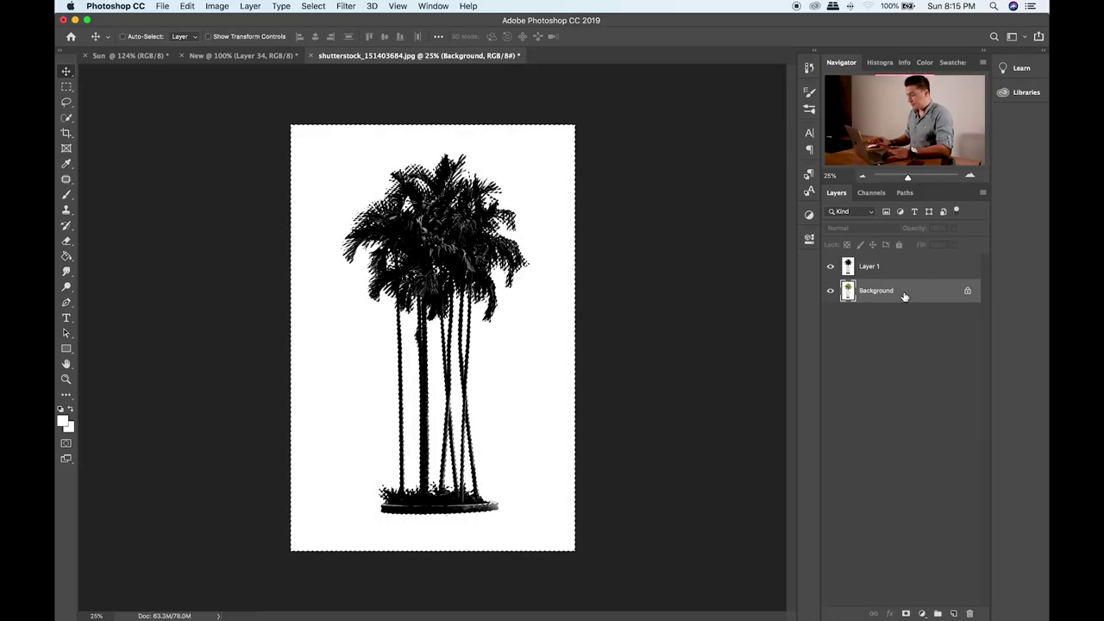
key(super+j)
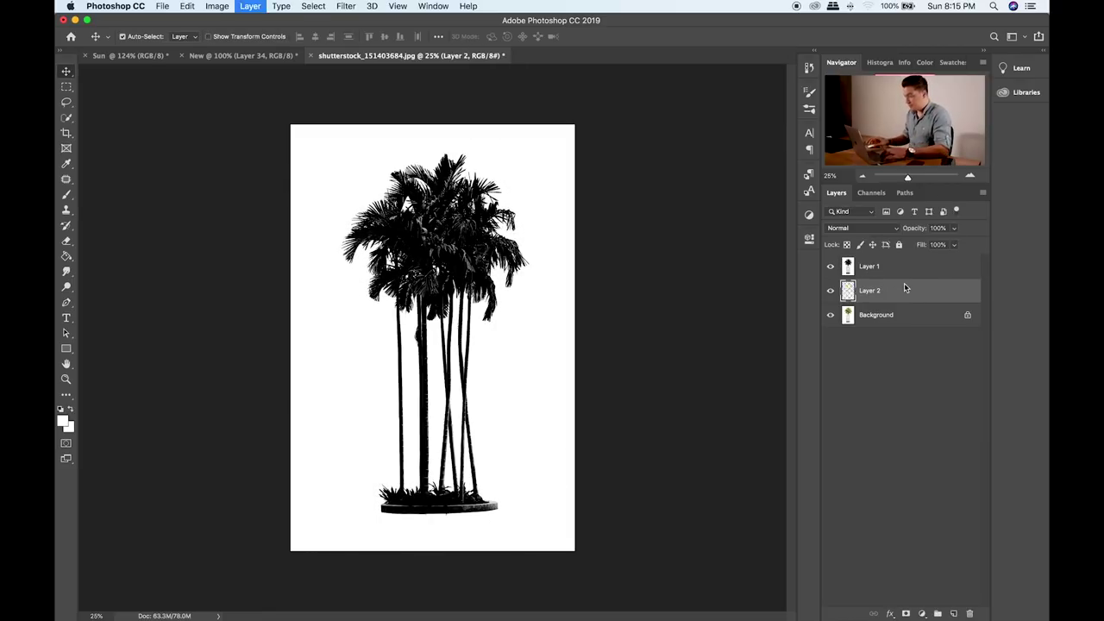
- Convert the cut-out palms layer to a smart object and bring it into the New document
right_click(903, 288)
click(827, 263)
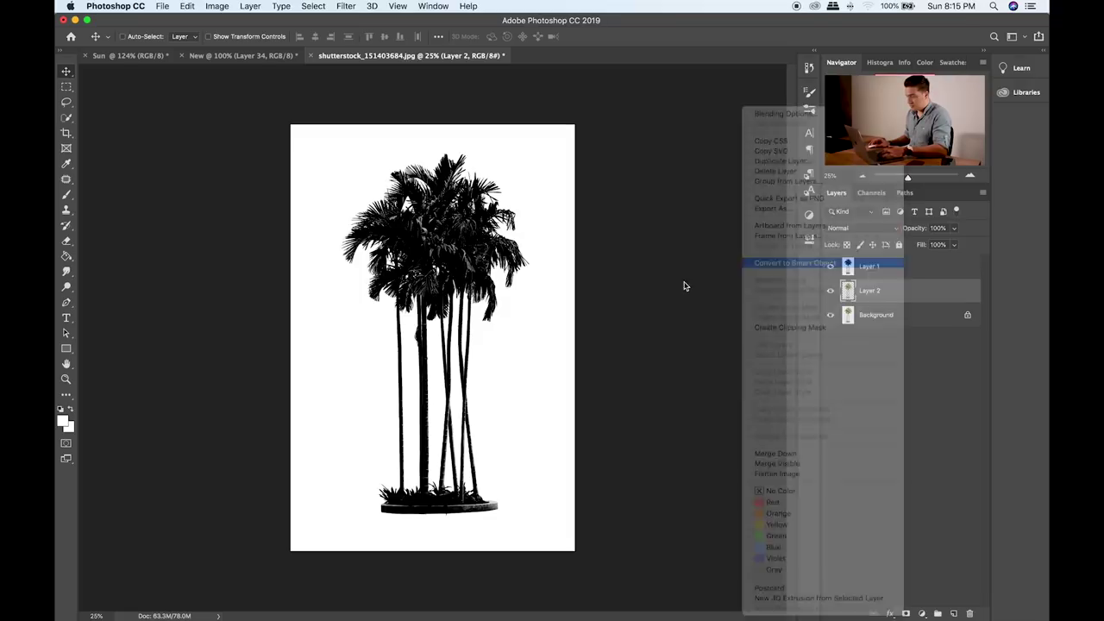
drag(220, 57, 435, 207)
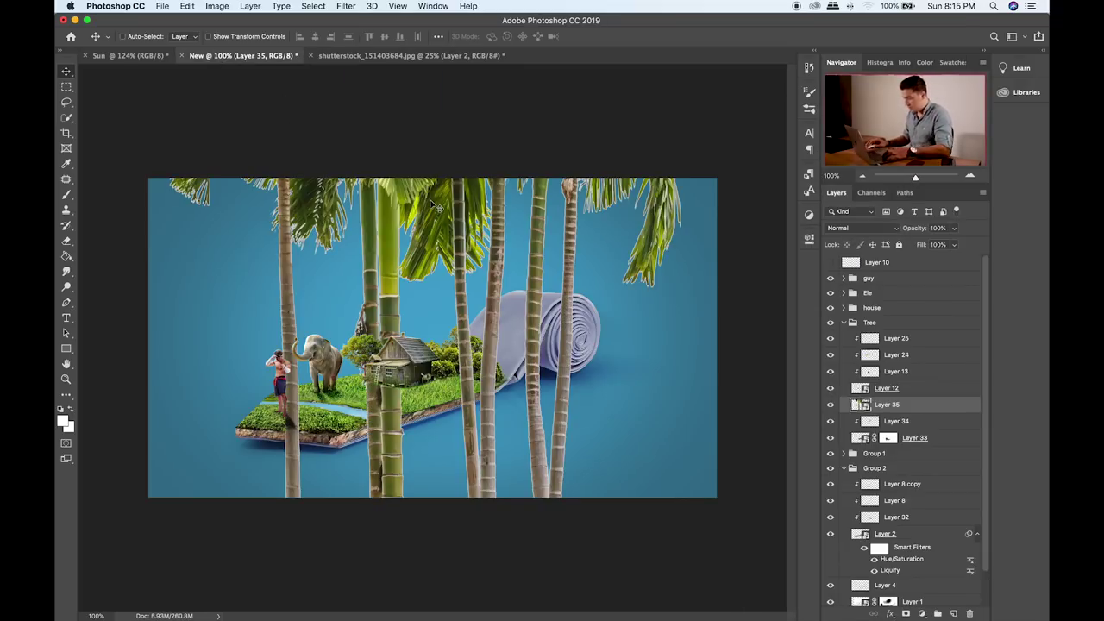
- Scale the palms down to fit the scene and place them on the grass beside the house
key(super+t)
key(super+0)
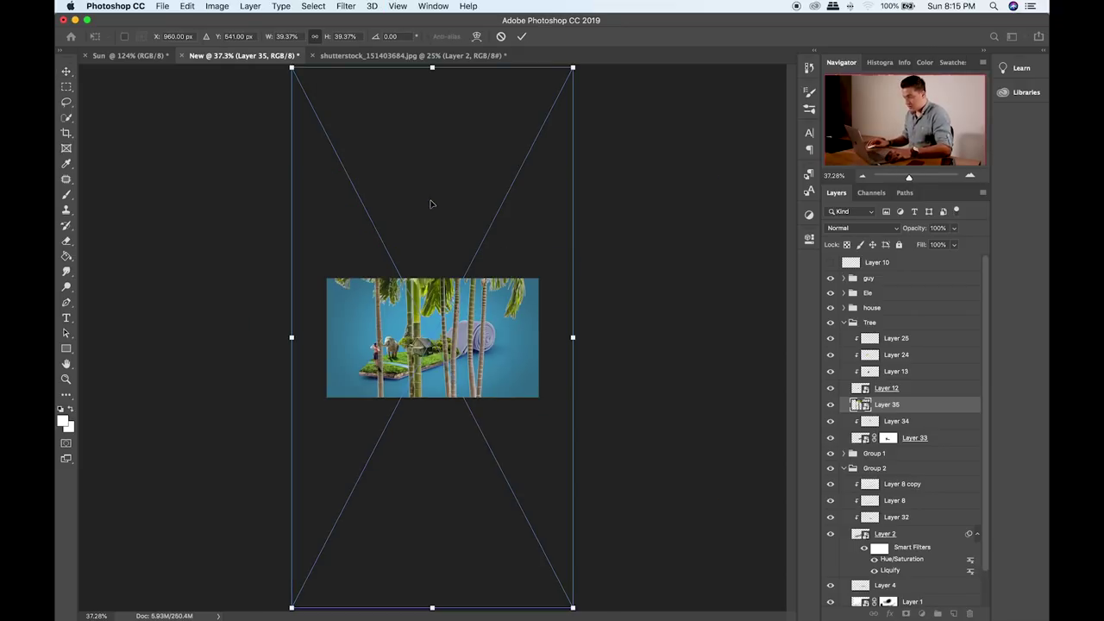
drag(570, 608, 558, 505)
key(Return)
key(super+=)
key(super+=)
drag(500, 308, 505, 341)
- Scale the palms down further to about 2.90% and reposition them among the bushes beside the house
key(super+=)
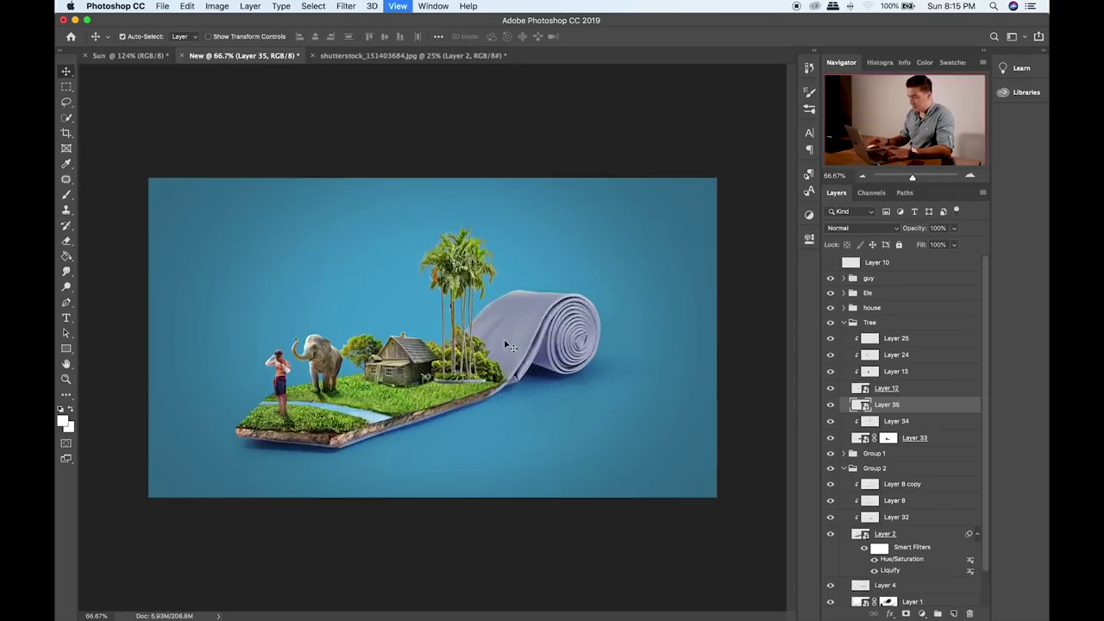
key(super+=)
key(super+t)
drag(566, 116, 522, 245)
drag(492, 323, 506, 315)
key(Return)
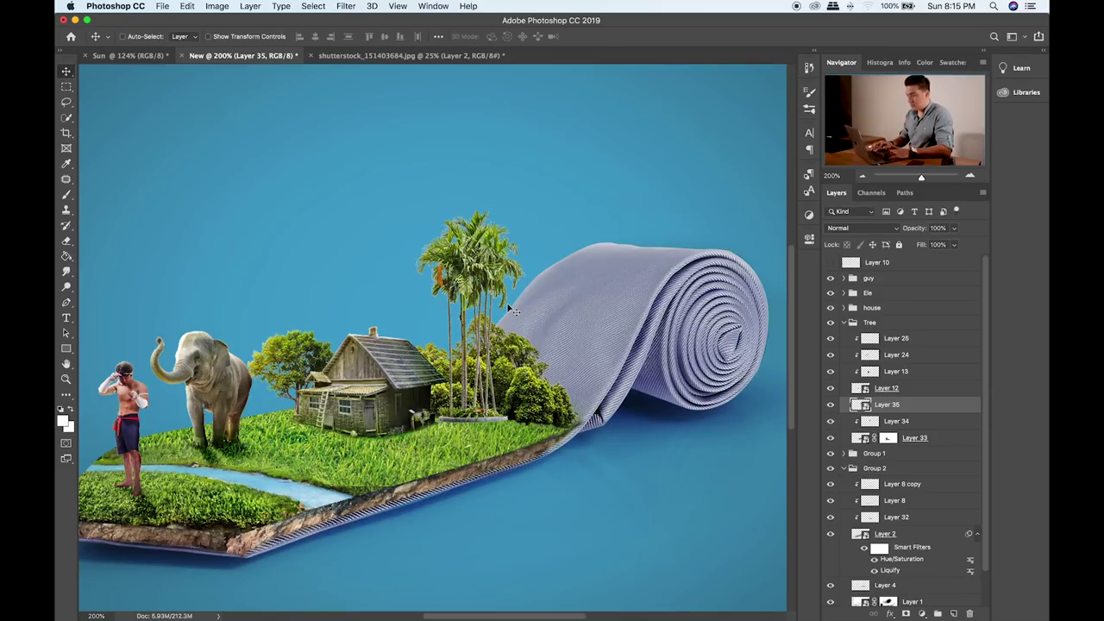
- Enlarge the palms to about 3.09% and stretch their lower corners slightly down onto the grass
key(ctrl+t)
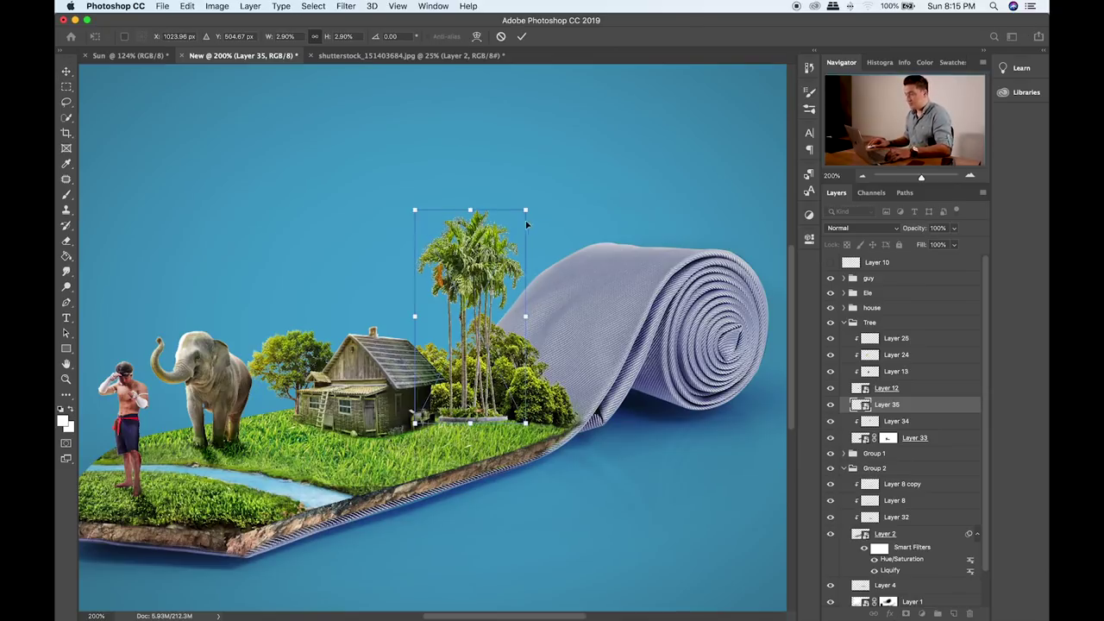
drag(527, 209, 534, 196)
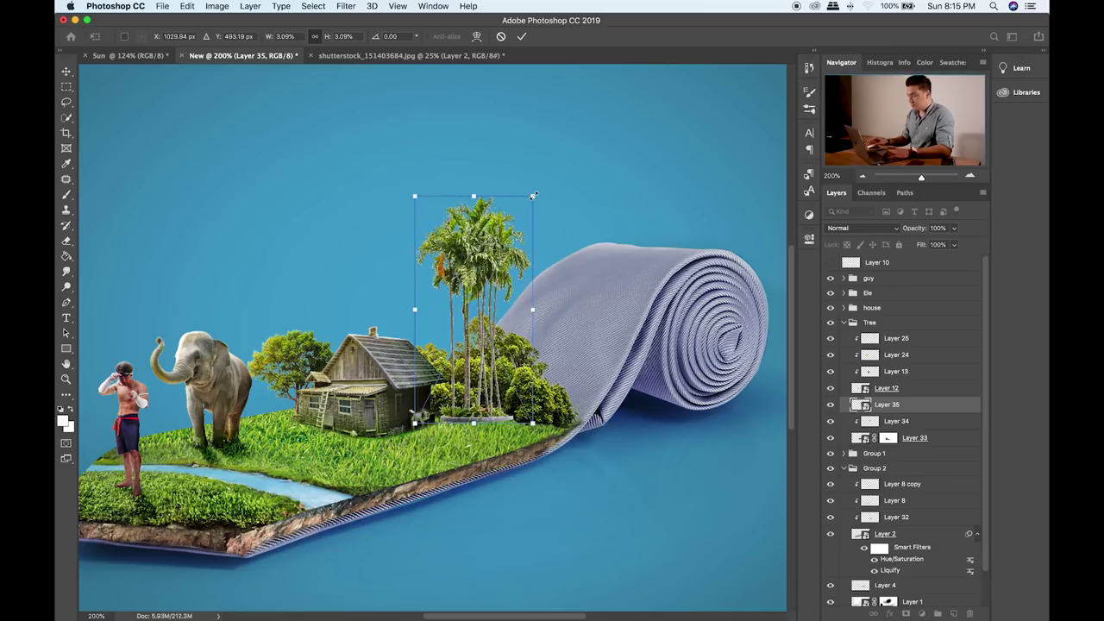
key(Return)
key(super+t)
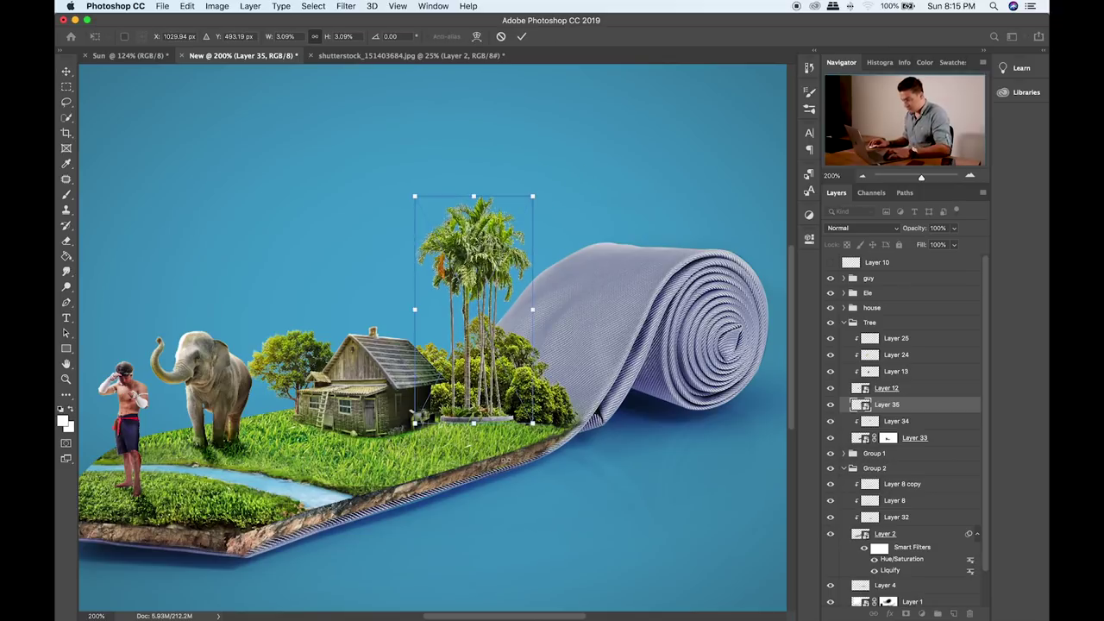
drag(533, 425, 530, 429)
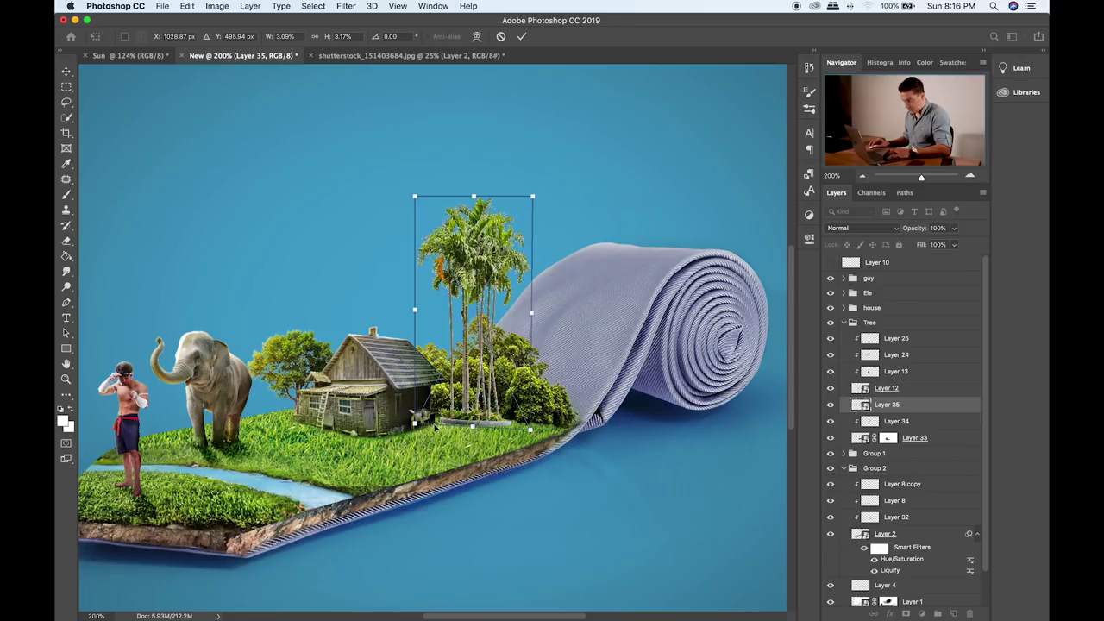
drag(417, 427, 417, 429)
drag(504, 413, 504, 410)
key(Return)
- Warp the palms' base by raising its lower corners so the planter curves to sit on the grass
key(super+t)
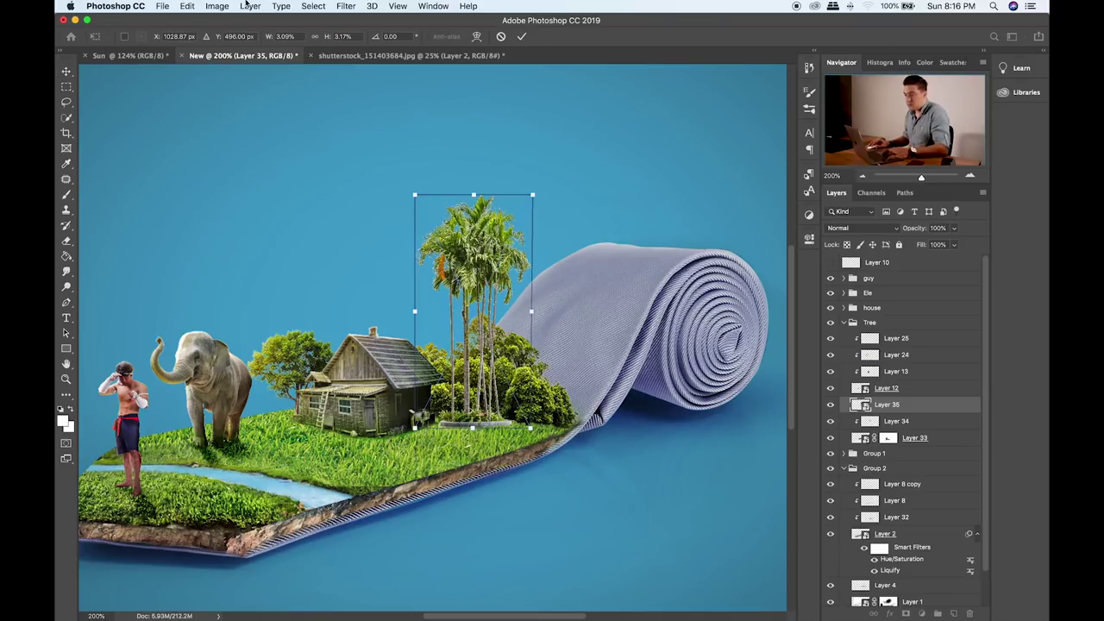
click(186, 6)
mouse_move(242, 281)
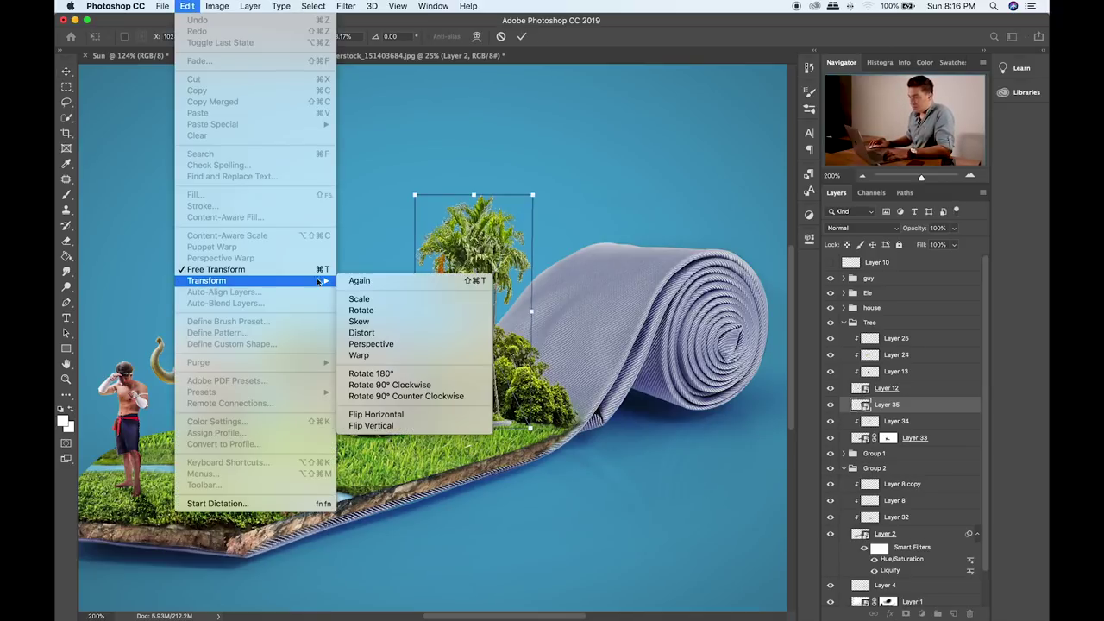
click(361, 354)
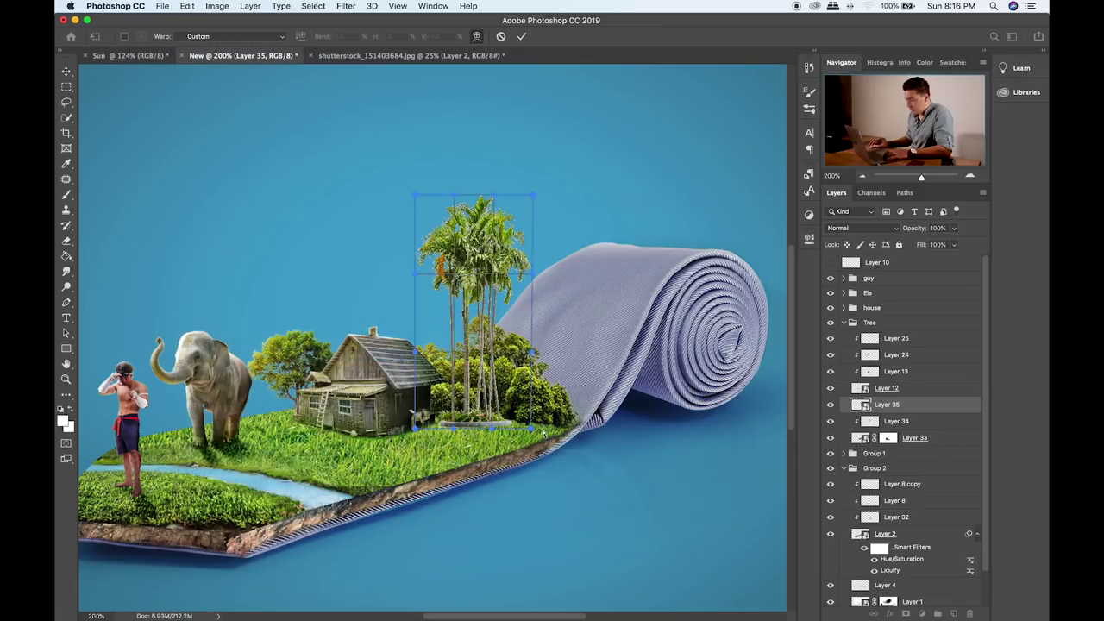
drag(530, 428, 527, 422)
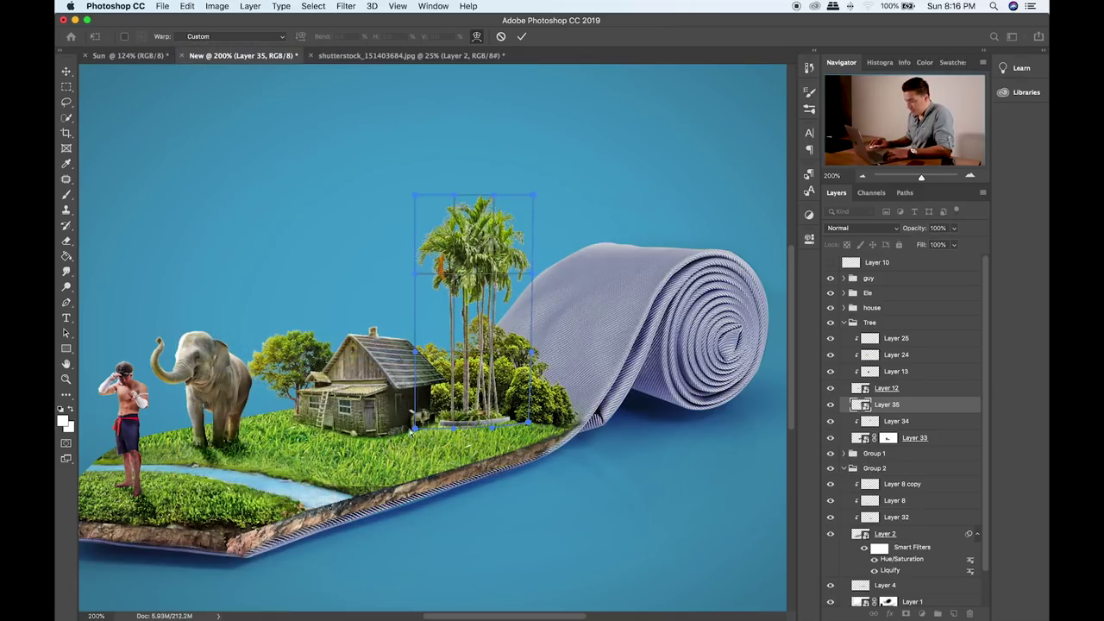
drag(417, 420, 419, 418)
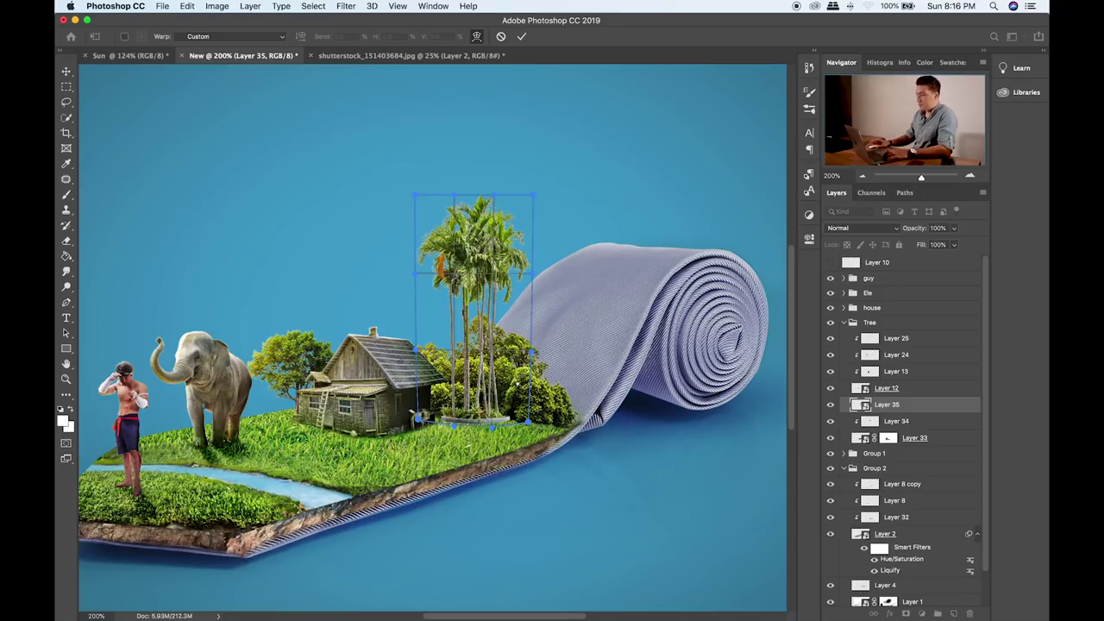
key(Return)
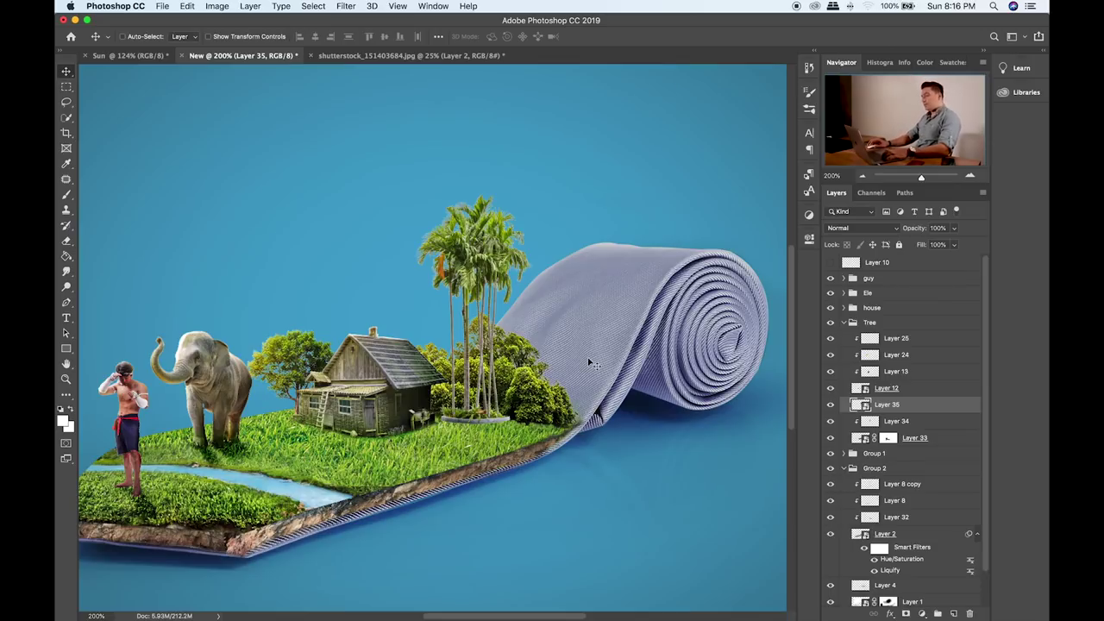
key(Down)
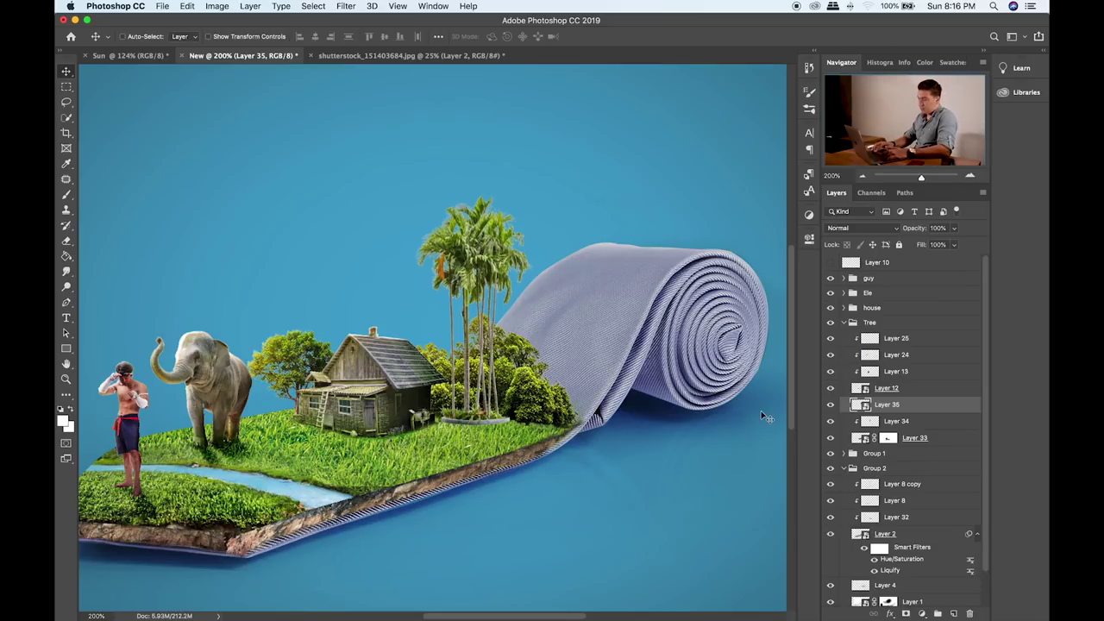
- Add a new layer directly above the palms and clip it to them
drag(639, 385, 690, 379)
scroll(690, 380, left, 1)
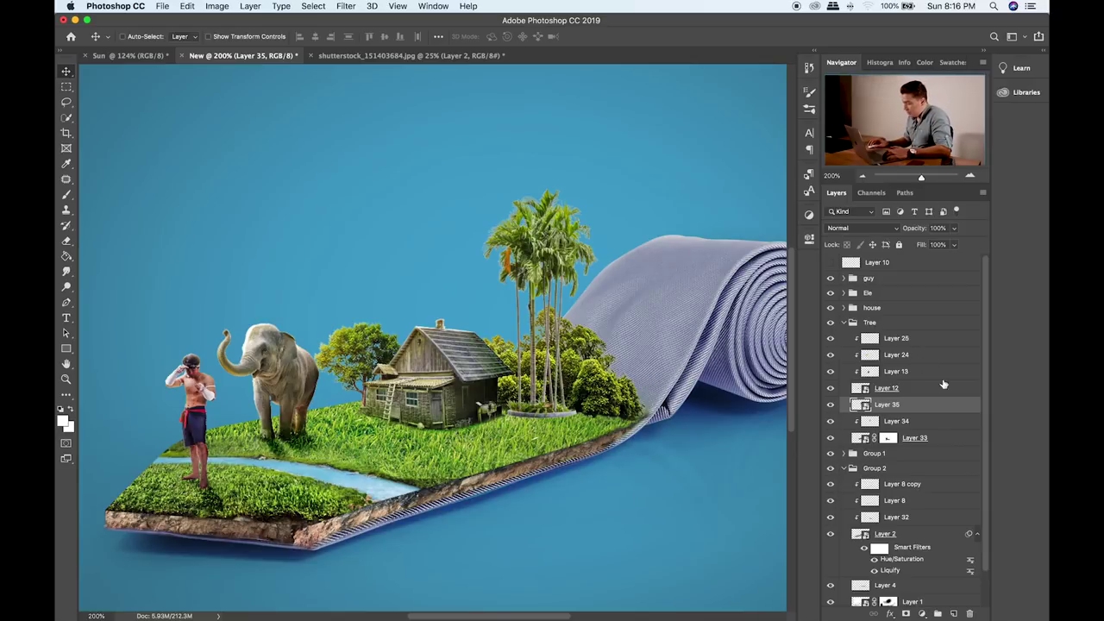
click(953, 613)
alt+click(922, 413)
- Set the foreground color to #ffc000 and brush soft yellow light over the sunlit side of the palm crowns
key(b)
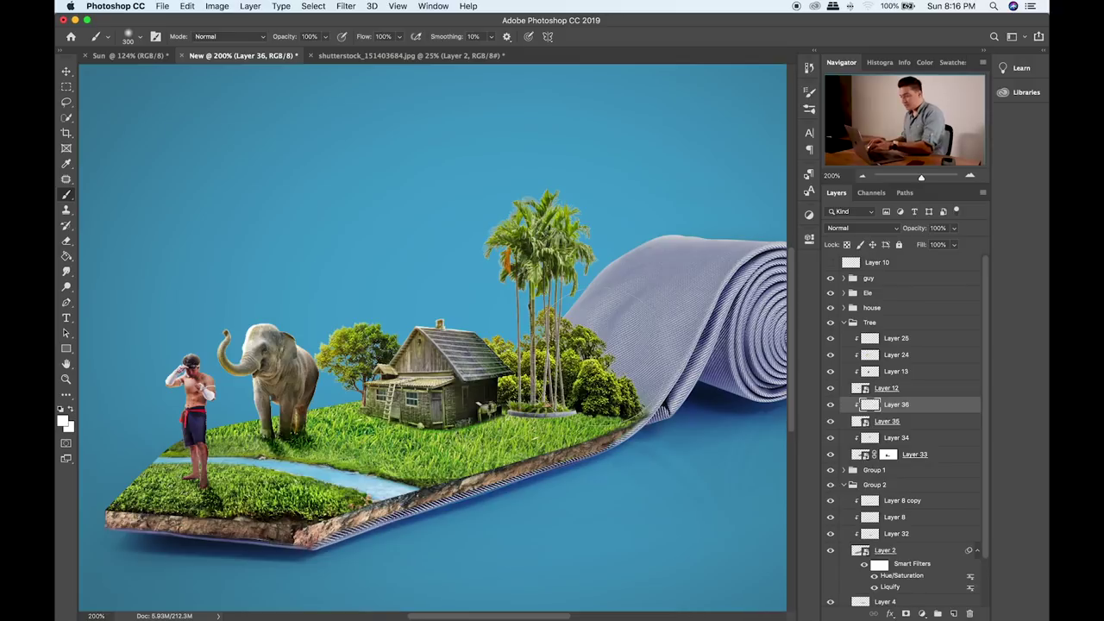
click(61, 418)
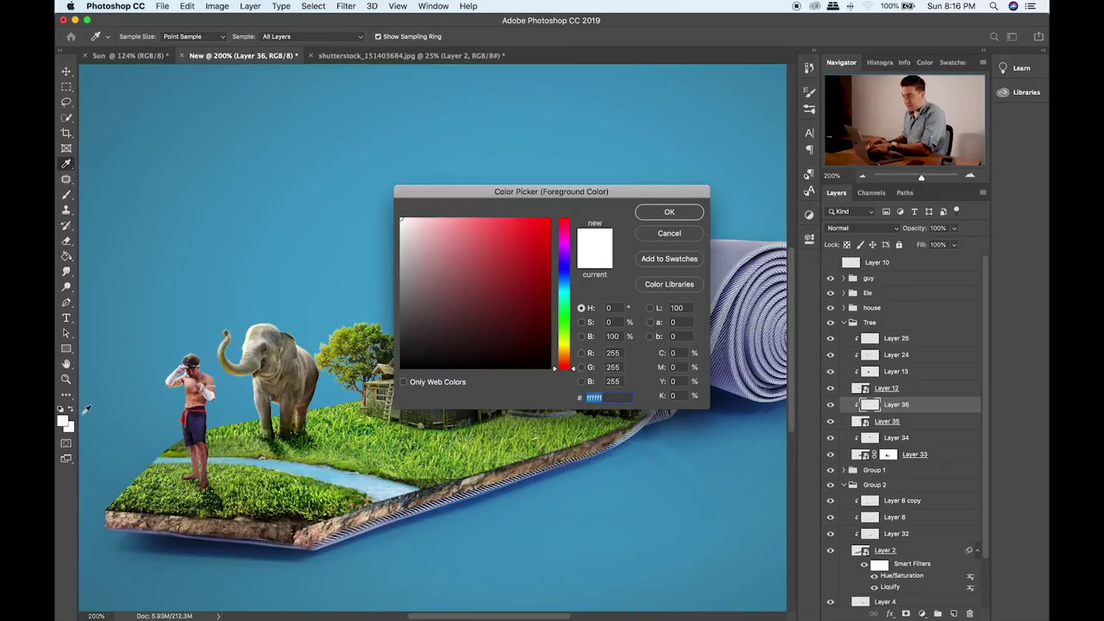
click(566, 351)
drag(549, 223, 622, 188)
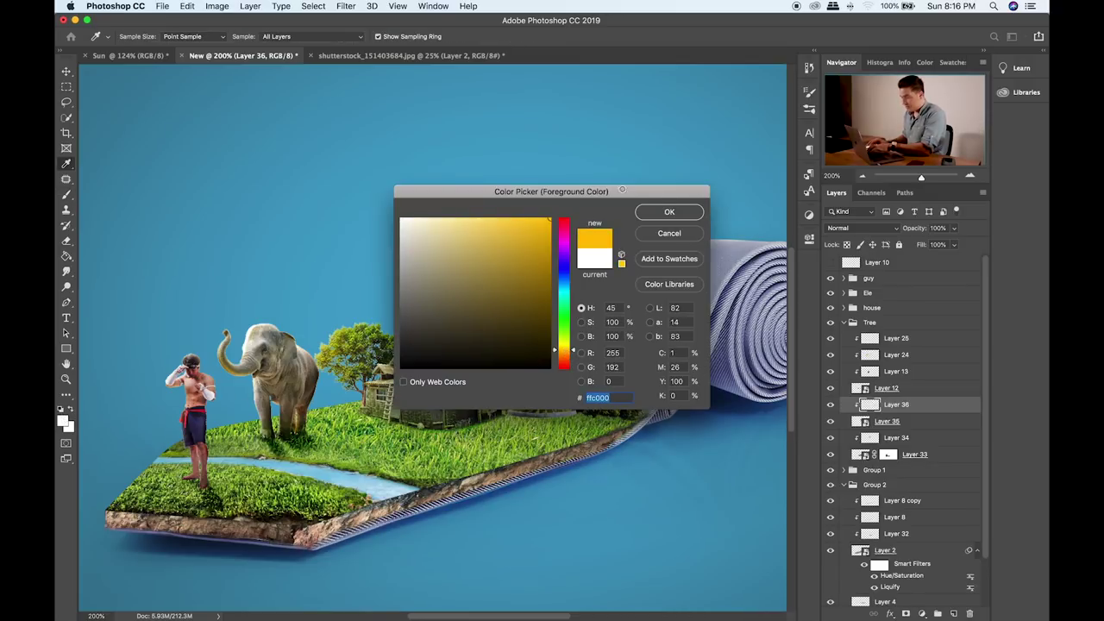
click(669, 212)
click(476, 177)
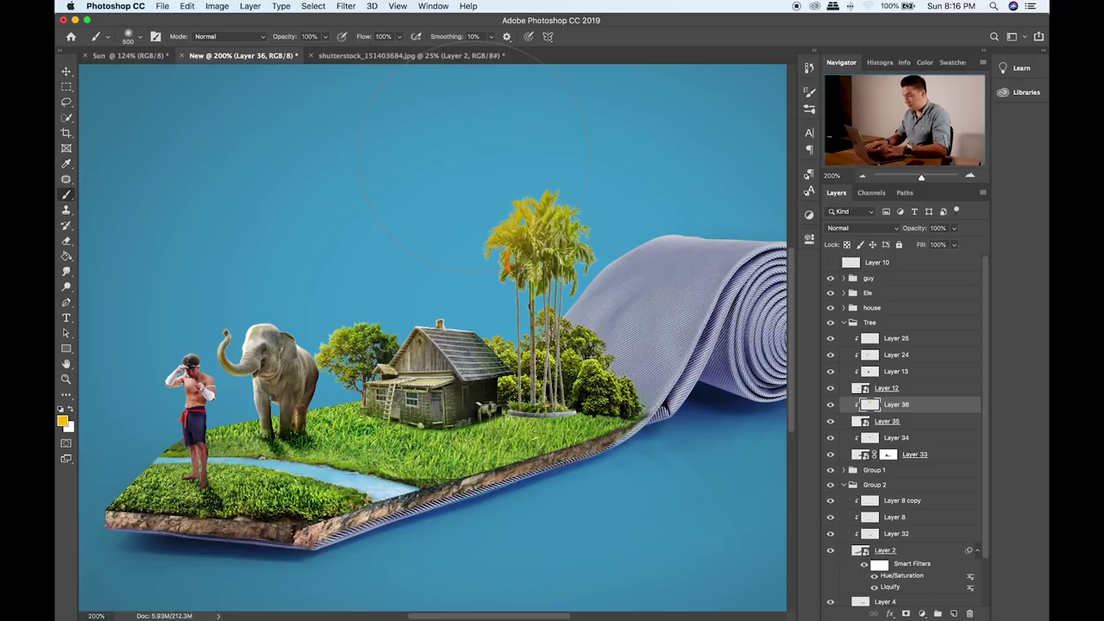
- Set the yellow light layer's blend mode to Soft Light and shift it slightly toward the palms
key(v)
key(shift+equal)
key(shift+equal)
key(shift+equal)
key(shift+equal)
key(shift+equal)
key(shift+equal)
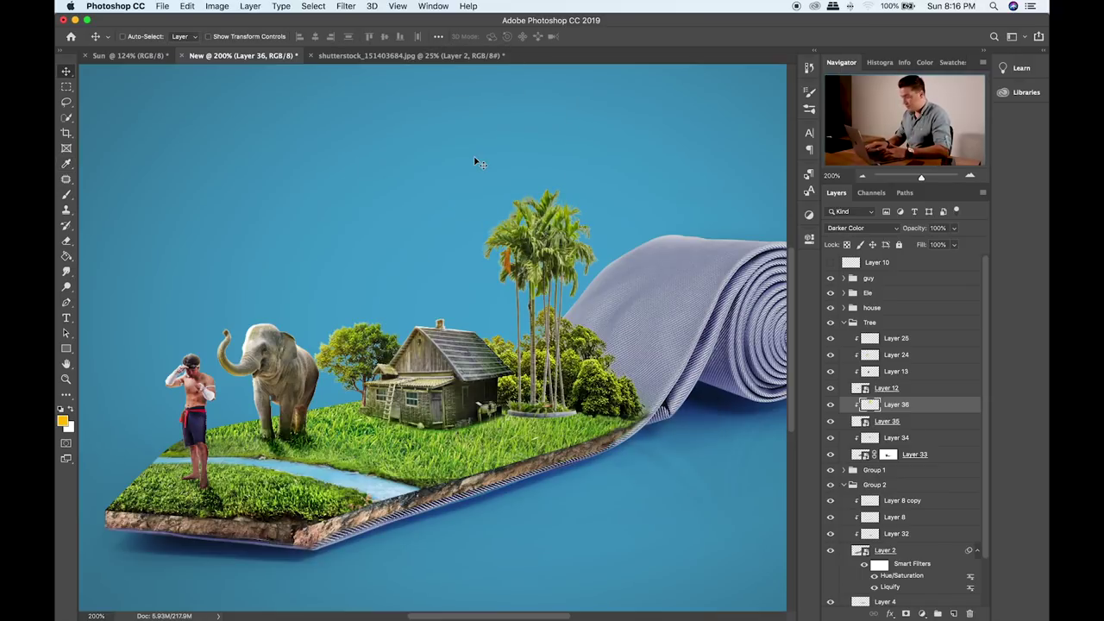
key(shift+equal)
key(shift+equal)
key(shift+equal)
key(shift+equal)
key(shift+equal)
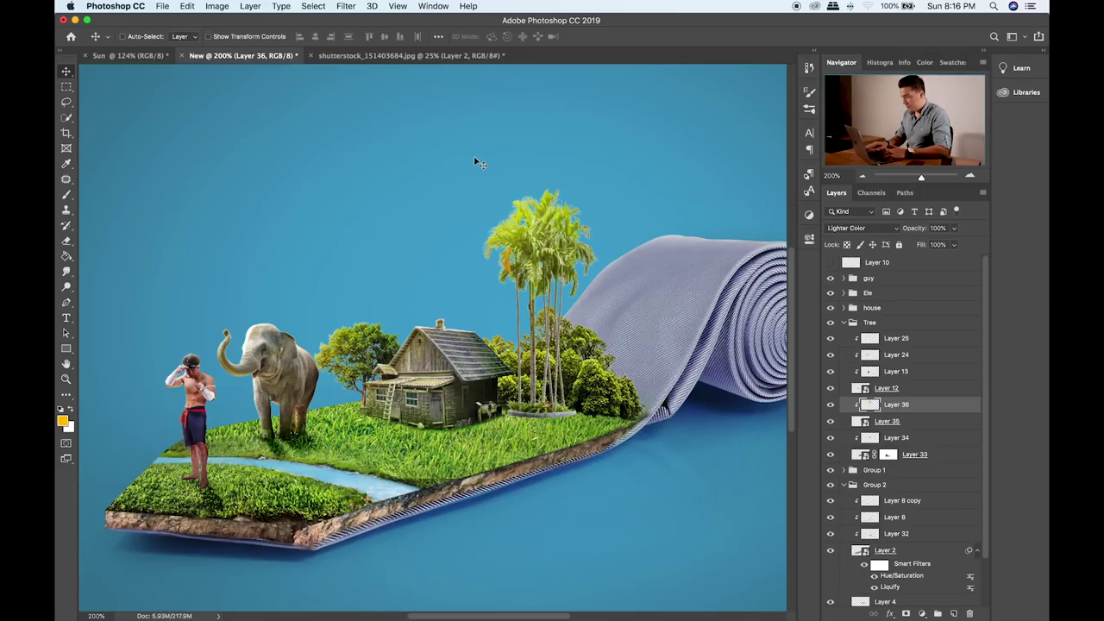
key(shift+equal)
key(shift+equal)
click(495, 199)
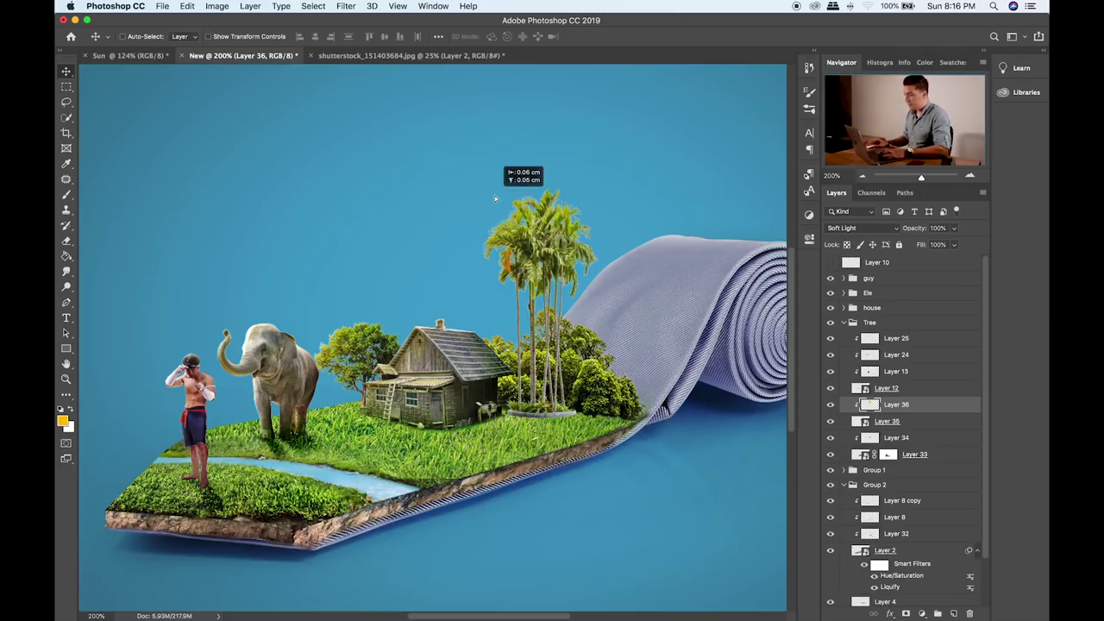
- Add another layer clipped to the palms and brush black shading (#000000) onto their base
click(896, 421)
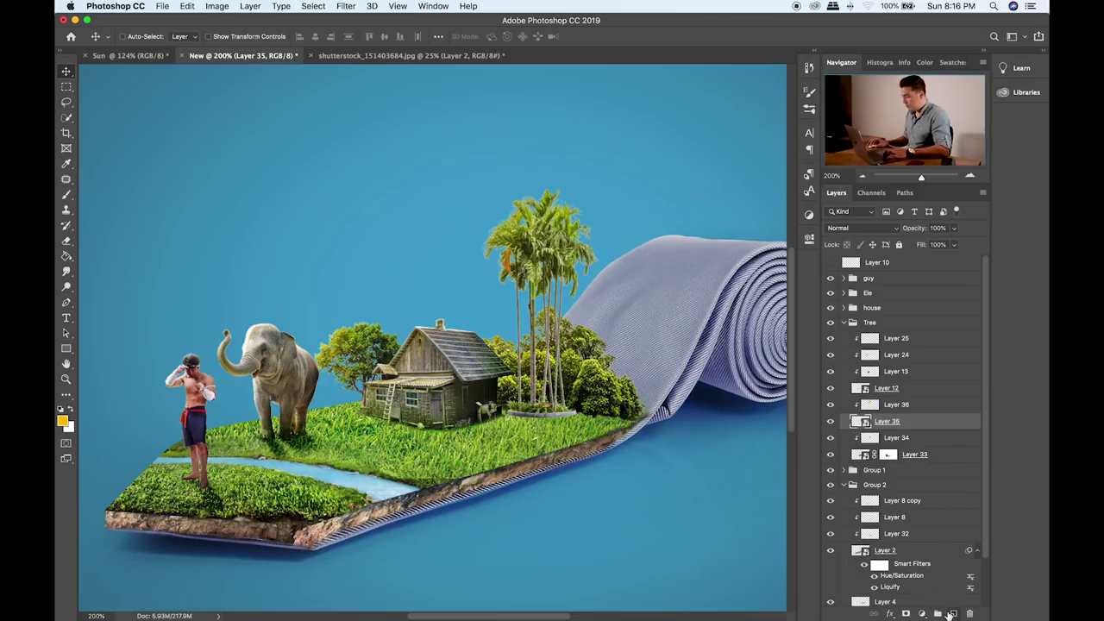
click(953, 613)
key(b)
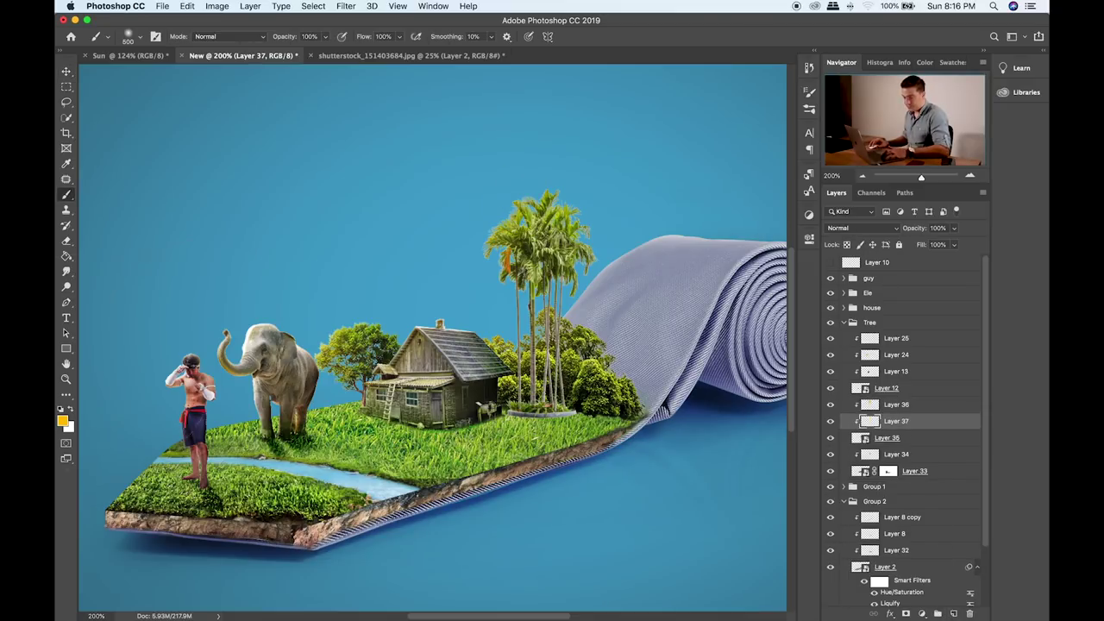
click(63, 421)
drag(460, 352, 340, 384)
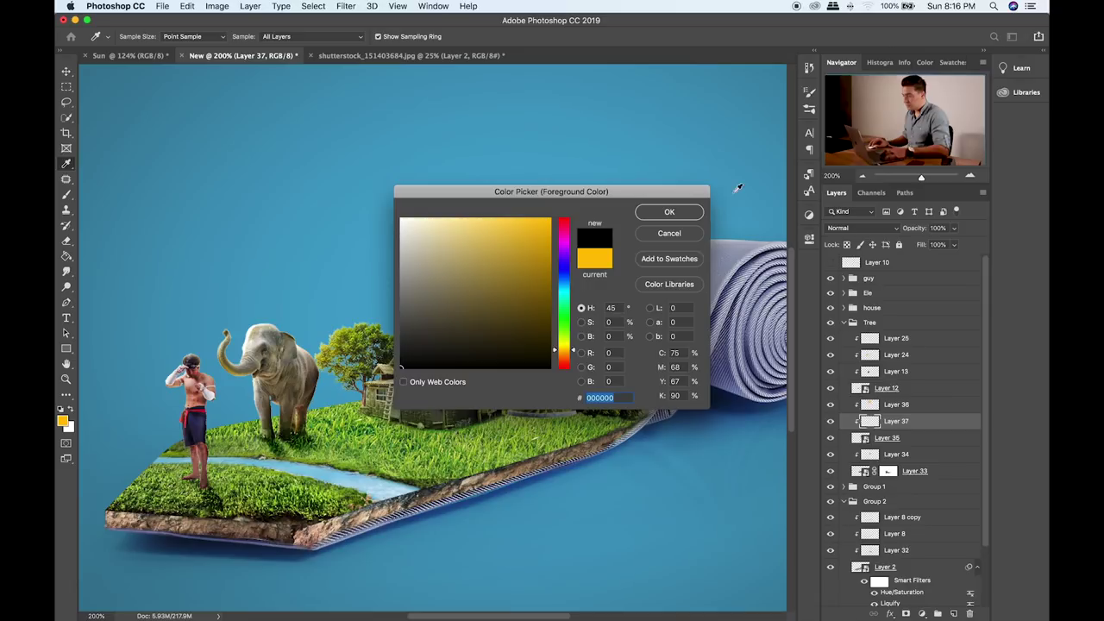
click(659, 218)
click(561, 432)
click(543, 429)
- Set the palm shading layer's blend mode to Overlay
key(v)
key(shift+alt+m)
key(shift+plus)
key(shift+plus)
key(shift+plus)
key(shift+plus)
key(shift+plus)
key(shift+plus)
key(shift+plus)
key(shift+plus)
key(shift+plus)
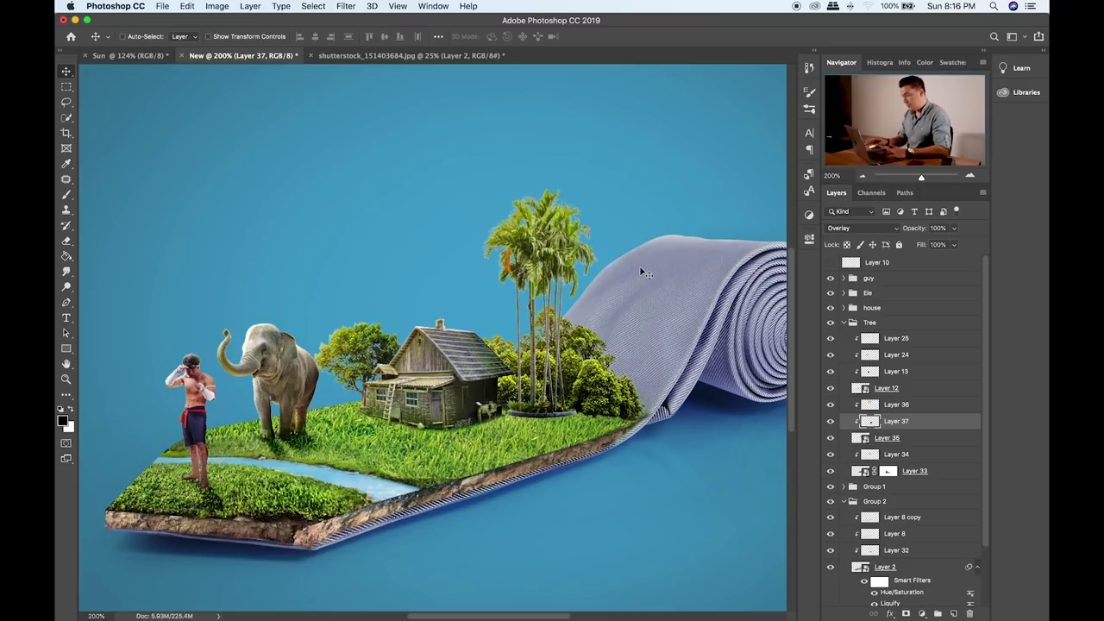
- Collapse the Tree group and toggle the visibility of Group 2, Group 1 and its layers to identify the grass layer
click(849, 328)
click(843, 323)
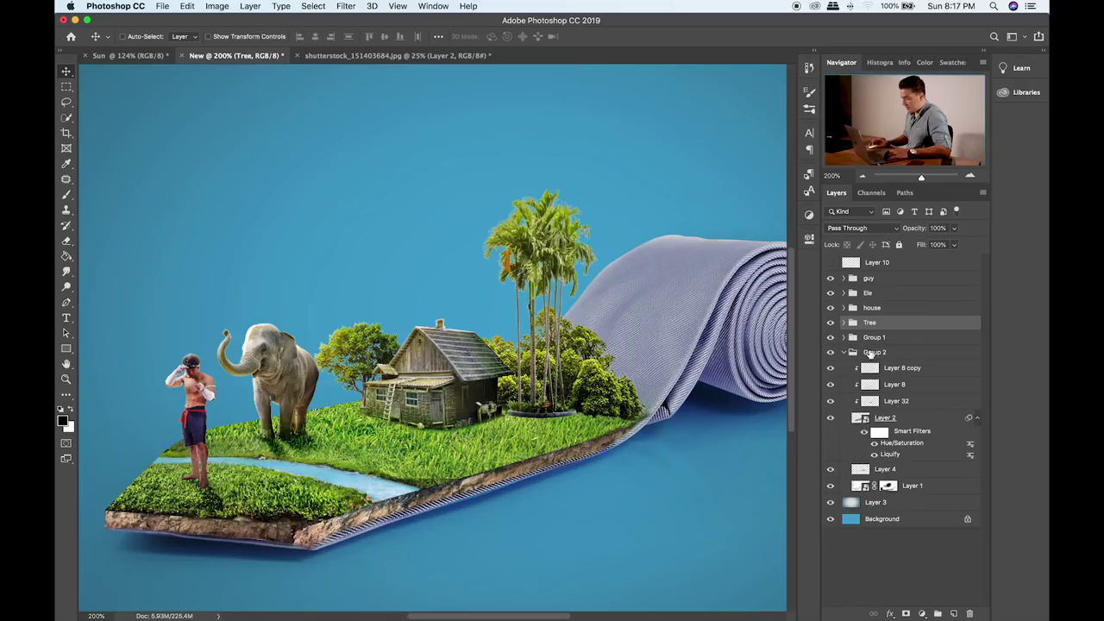
click(831, 352)
click(831, 353)
click(831, 337)
click(830, 337)
click(843, 337)
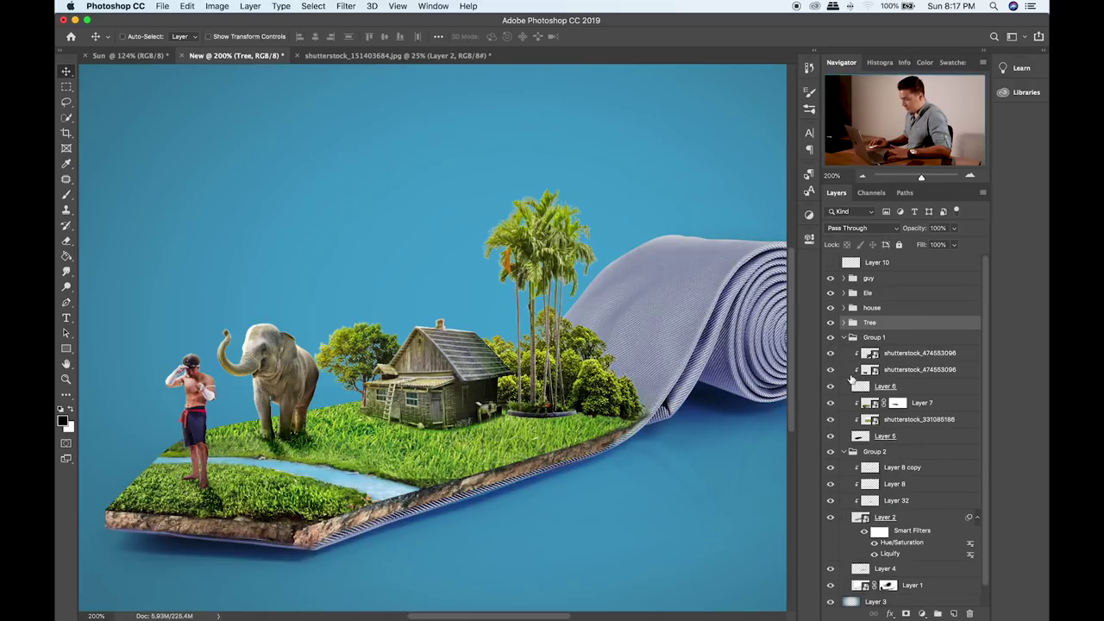
click(830, 402)
click(830, 402)
click(831, 412)
click(832, 412)
click(831, 419)
click(830, 419)
- Add a layer above the shutterstock_331085186 grass layer and brush a black shadow on the grass beneath the palms, bushes and house
click(906, 421)
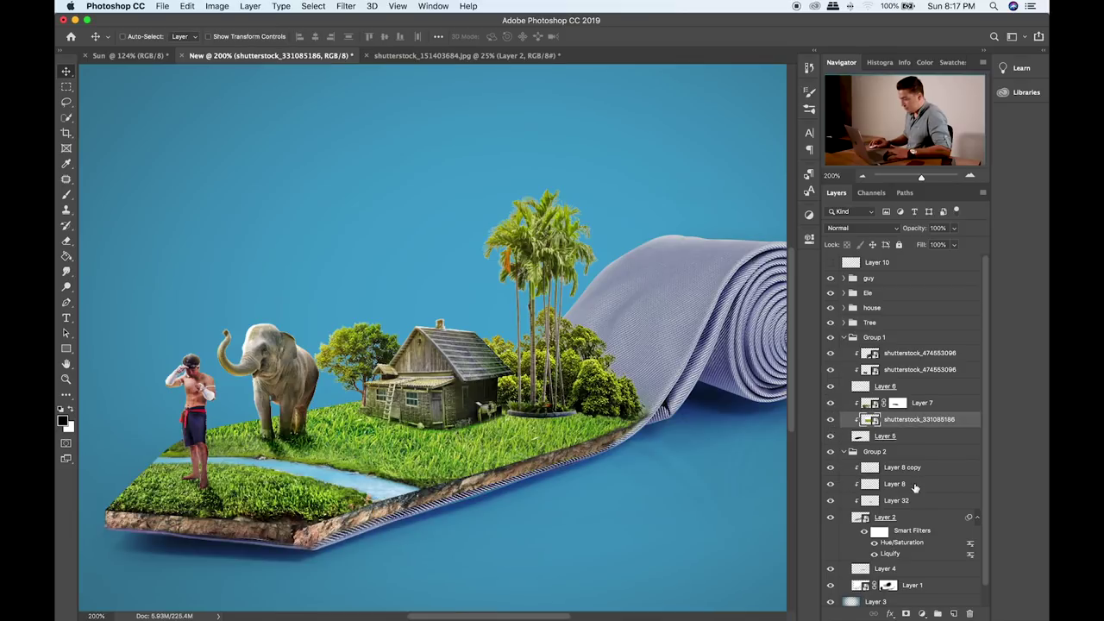
click(952, 611)
key(b)
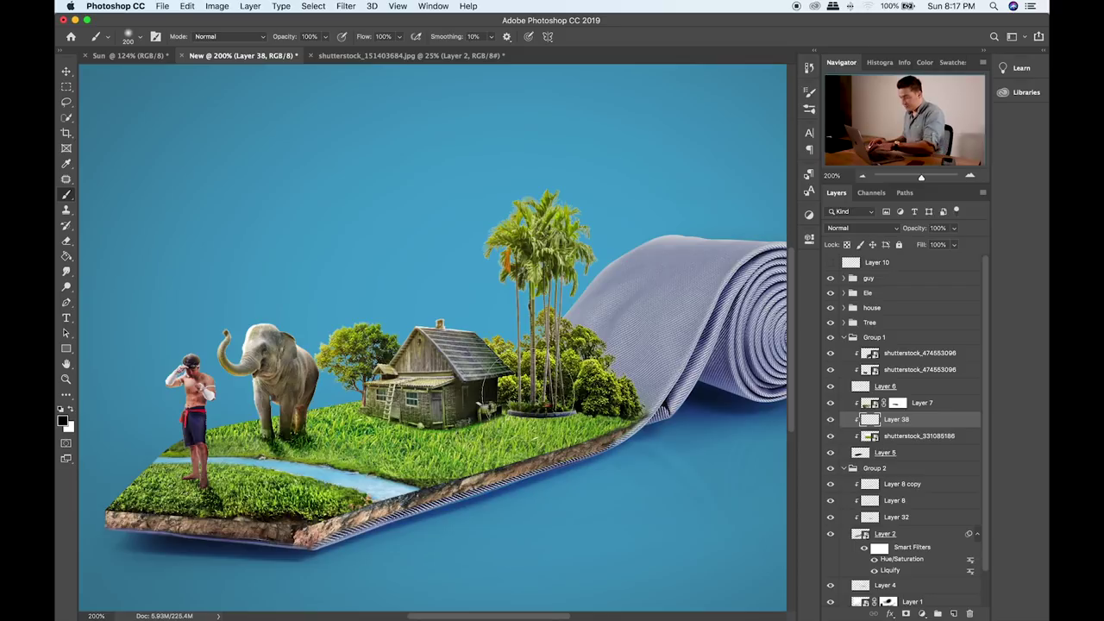
key([)
key([)
key([)
key([)
mouse_move(559, 405)
mouse_down()
mouse_move(482, 412)
mouse_move(560, 399)
mouse_move(567, 414)
mouse_move(613, 412)
mouse_up()
mouse_move(492, 423)
mouse_down()
mouse_move(539, 431)
mouse_move(407, 410)
mouse_up()
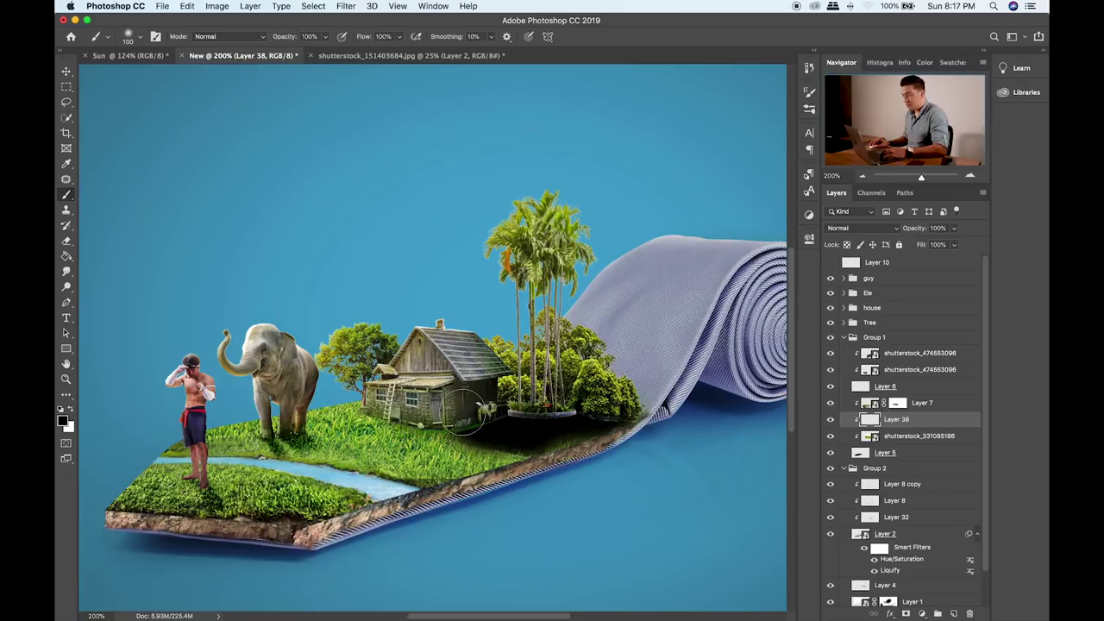
- Set the grass shadow layer's blend mode to Soft Light
key(v)
key(shift+plus)
key(shift+plus)
key(shift+plus)
key(shift+plus)
key(shift+plus)
key(shift+plus)
key(shift+plus)
key(shift+plus)
key(shift+plus)
key(shift+plus)
key(shift+plus)
key(shift+plus)
key(shift+plus)
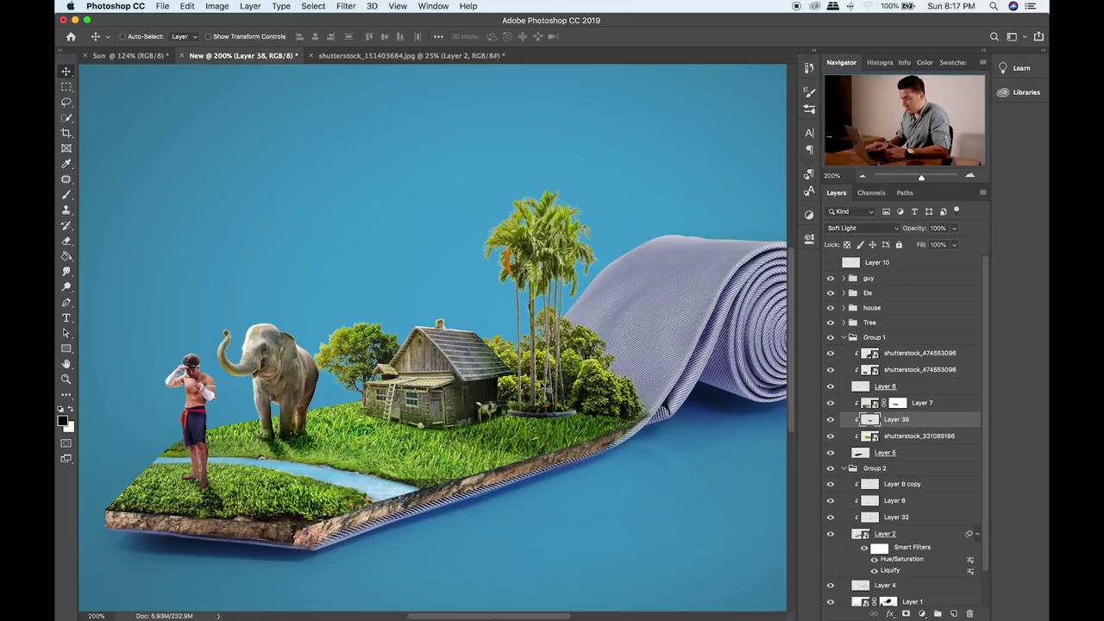
key(shift+plus)
key(shift+minus)
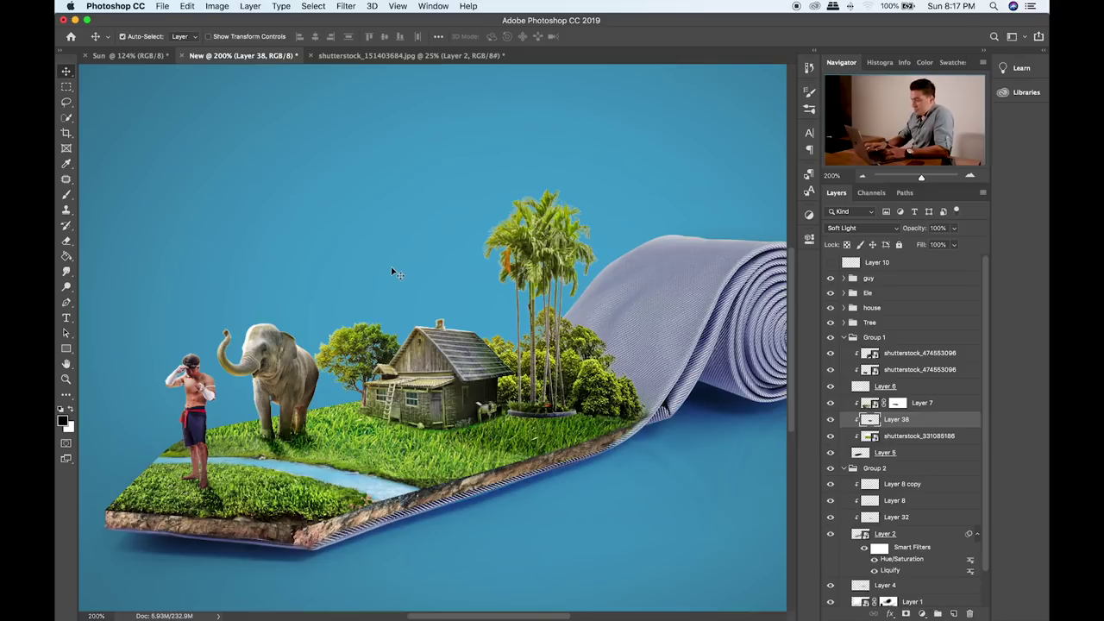
- Open shutterstock_1133253575.jpg from the Items folder in Finder as a separate Photoshop document and duplicate its Background layer
key(super+minus)
key(super+plus)
key(super+plus)
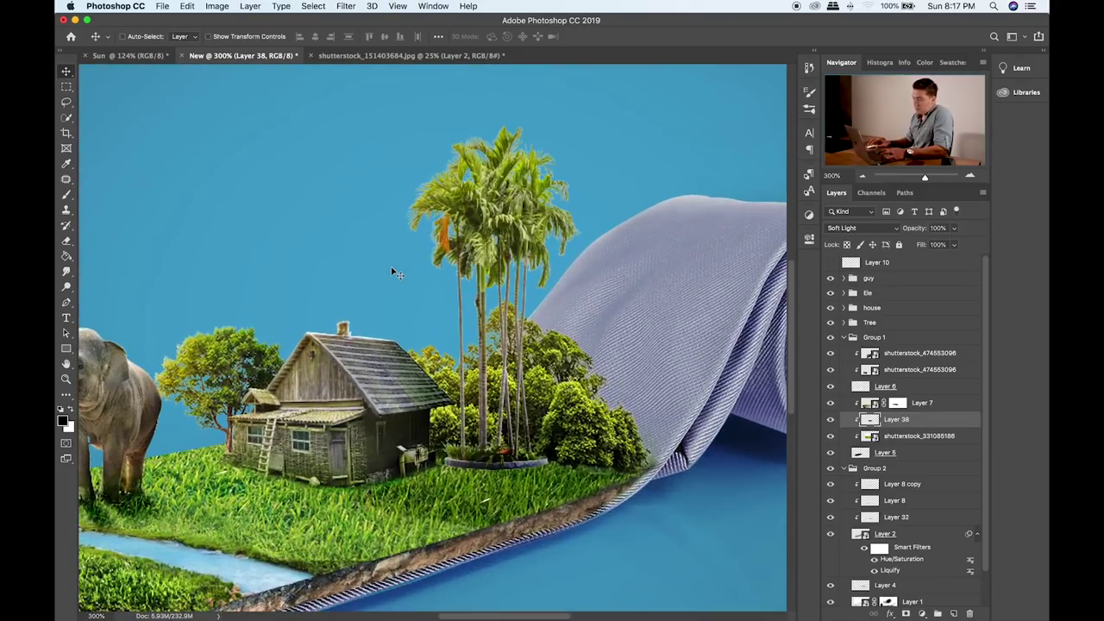
drag(389, 267, 559, 240)
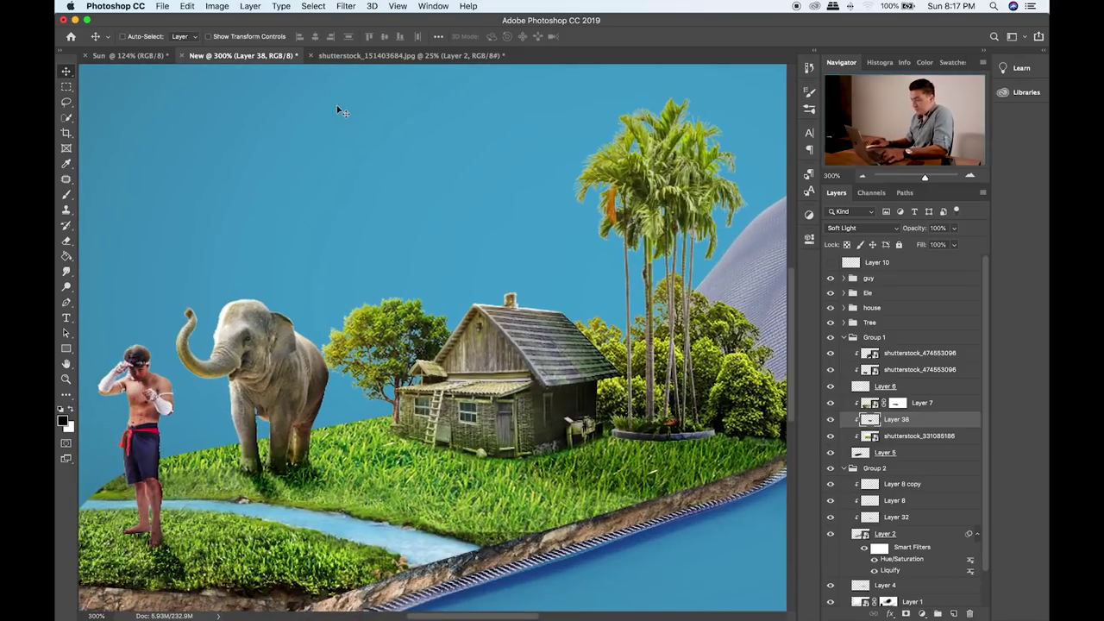
key(super+Tab)
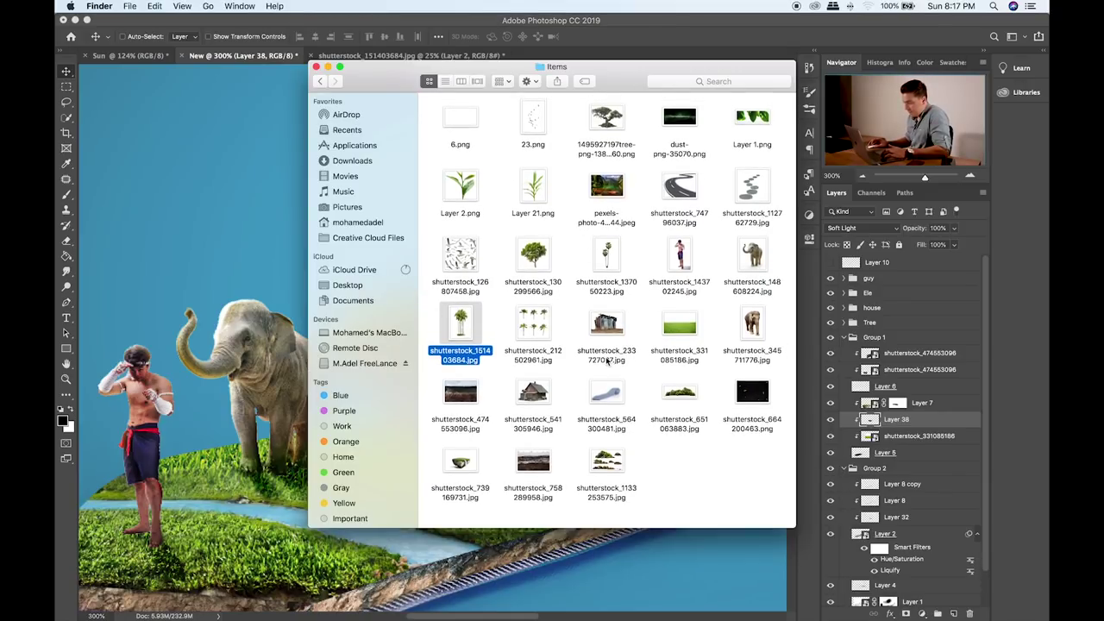
click(609, 466)
drag(608, 465, 624, 55)
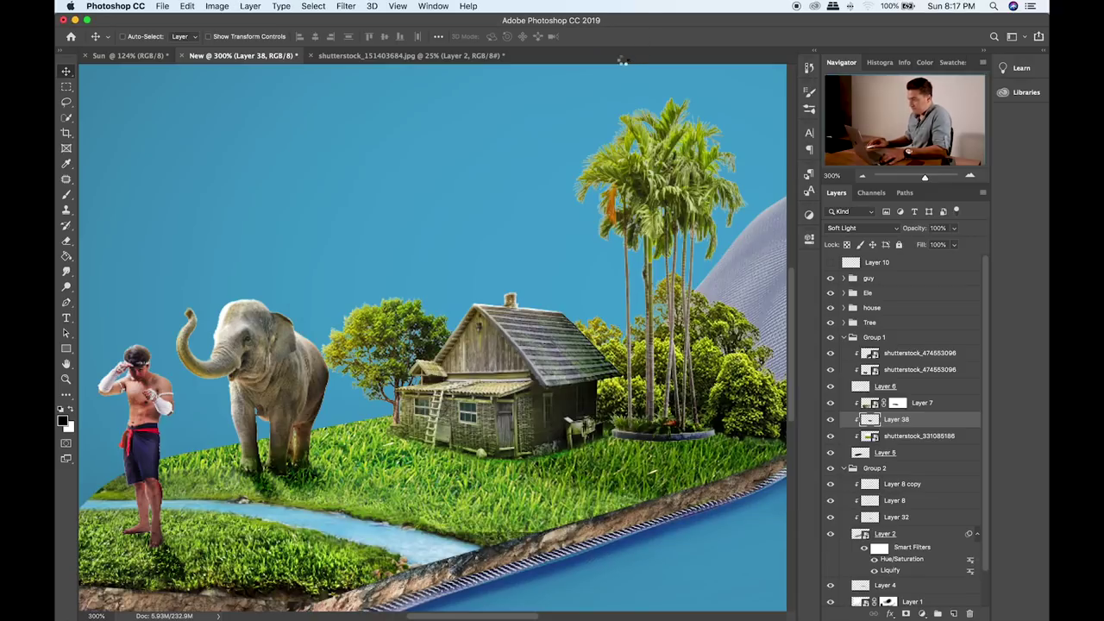
key(super+j)
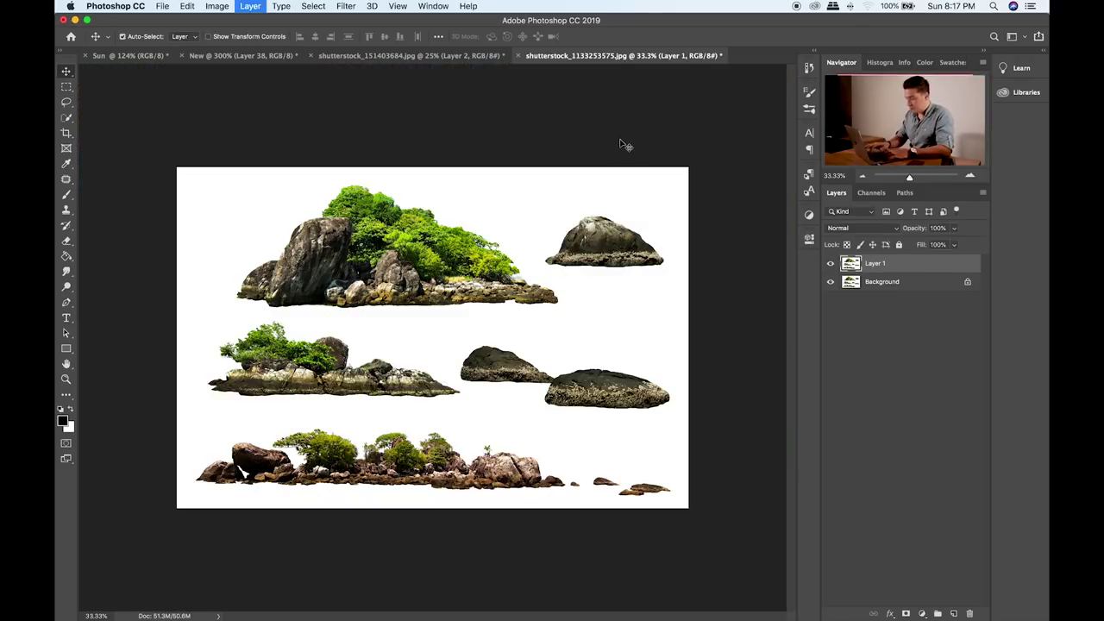
- Desaturate the duplicated layer and darken it with Levels, setting the black input level to 104
key(shift+super+u)
key(super+l)
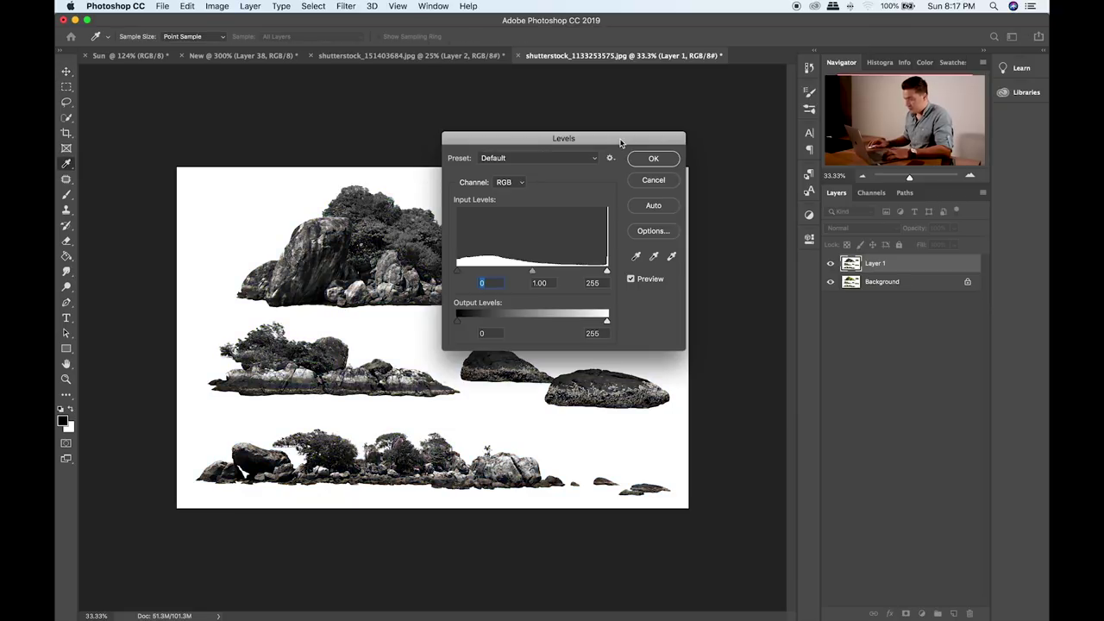
drag(459, 272, 519, 273)
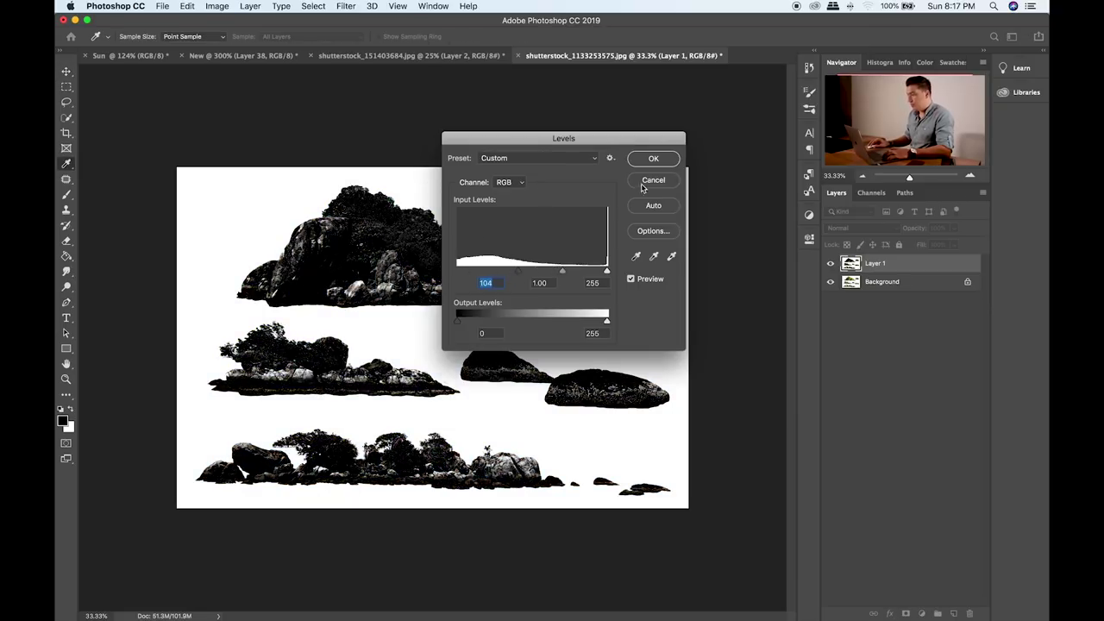
click(649, 163)
- Select the white backdrop around the islands using Color Range with sampled colors and fuzziness 100, and invert the selection
click(343, 7)
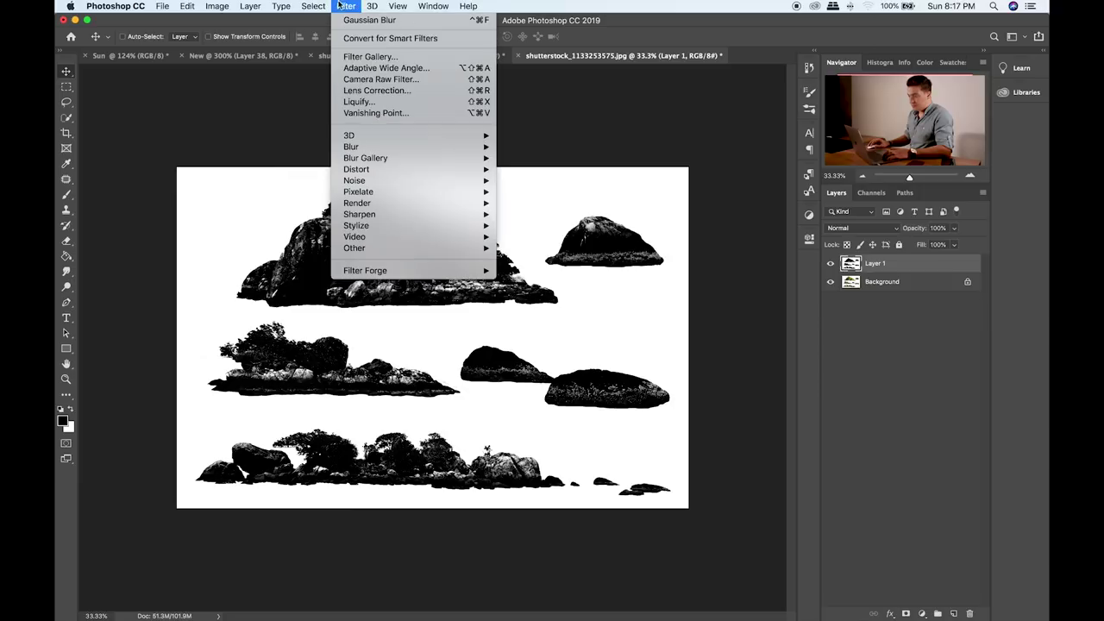
mouse_move(364, 148)
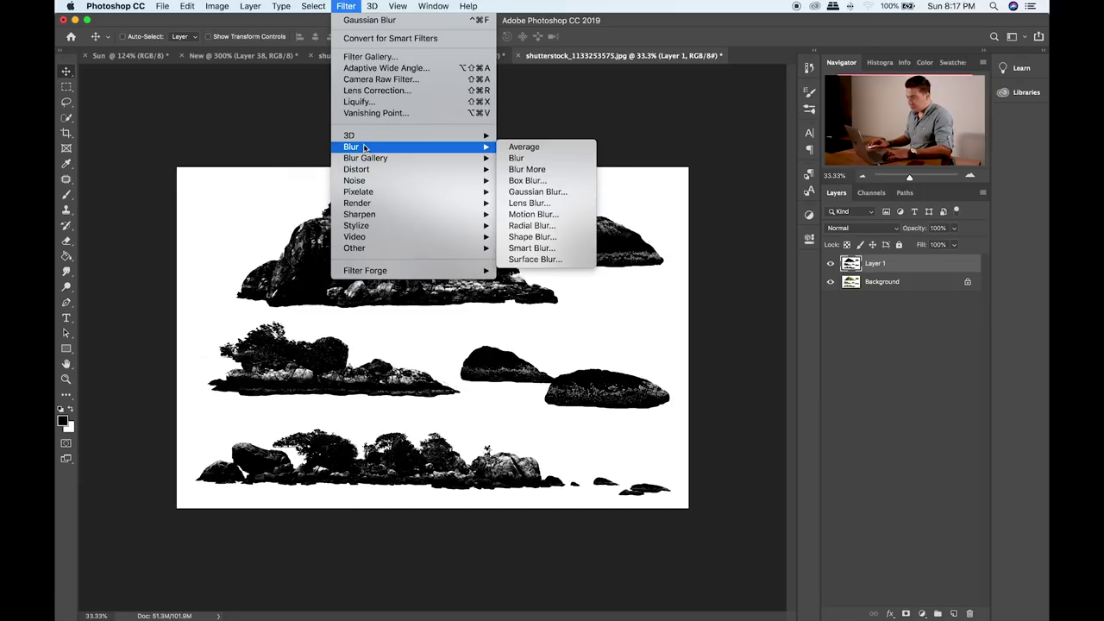
mouse_move(313, 6)
click(336, 129)
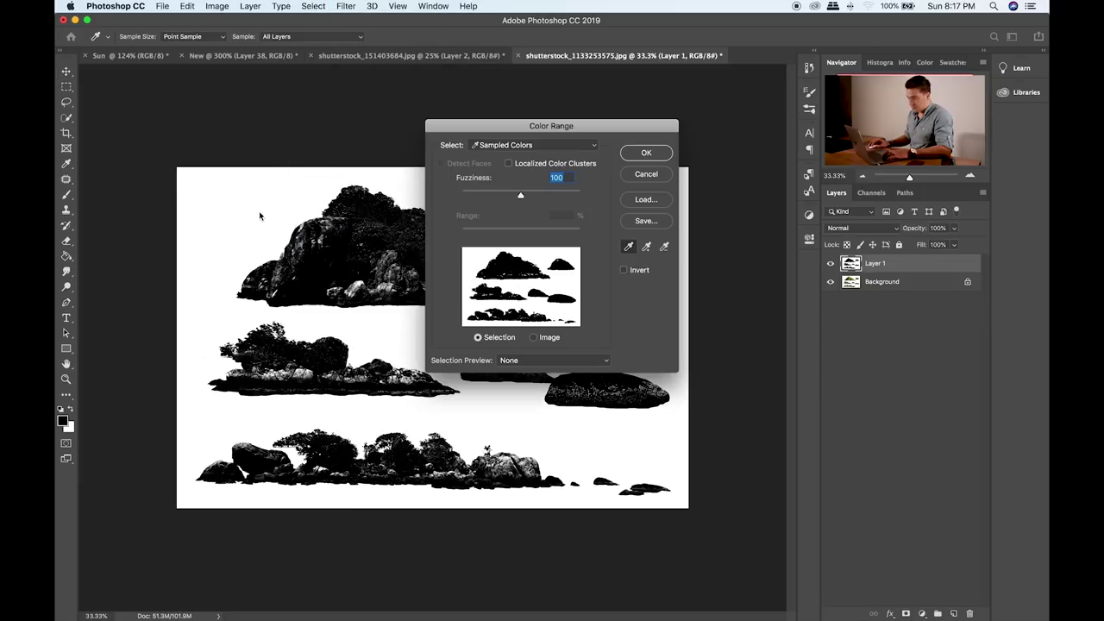
click(646, 155)
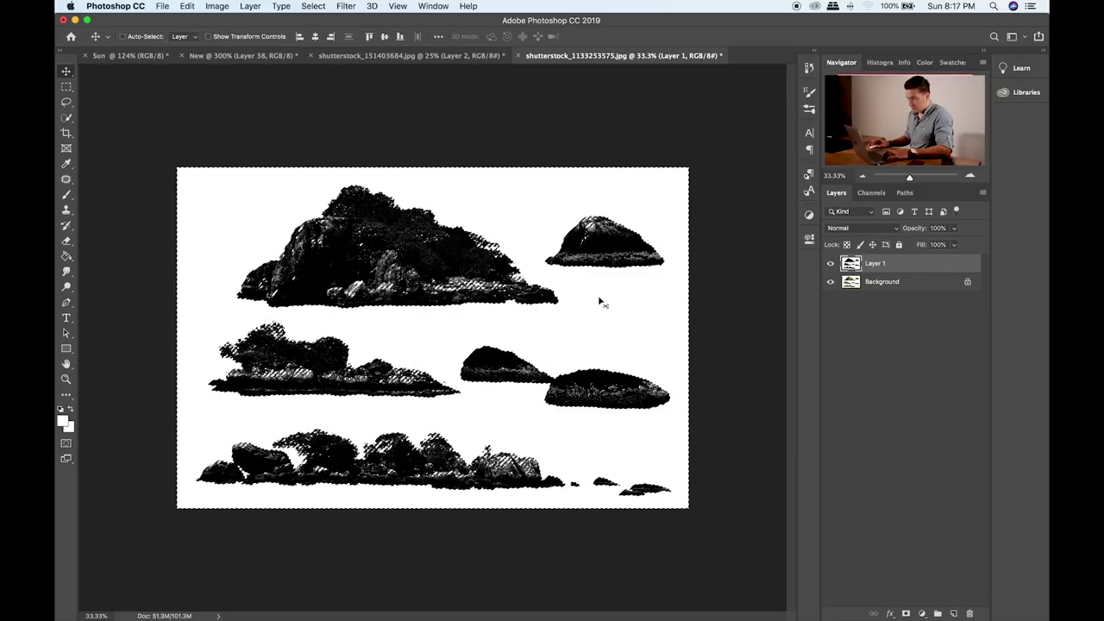
- Copy the selected islands and rocks from the Background layer to a new layer and show only that layer
click(896, 281)
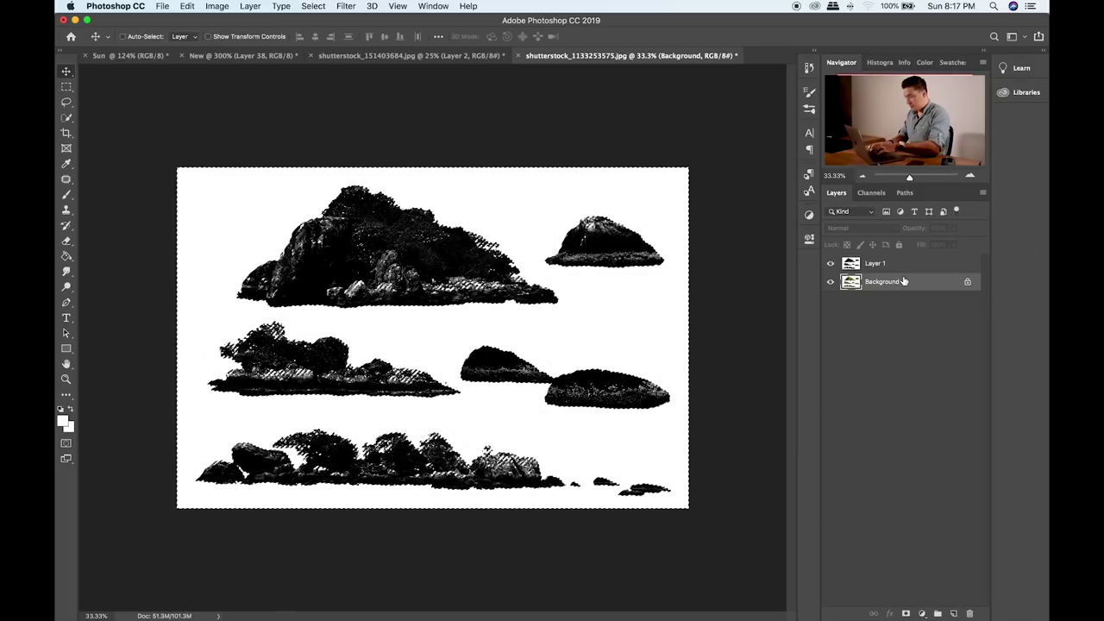
key(super+j)
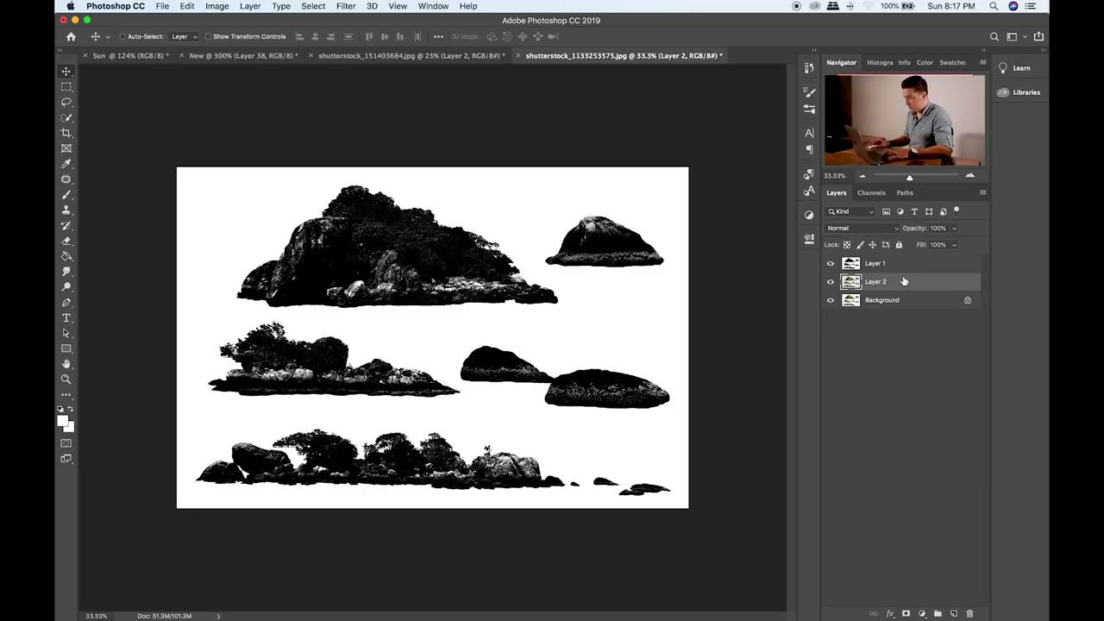
alt+click(829, 282)
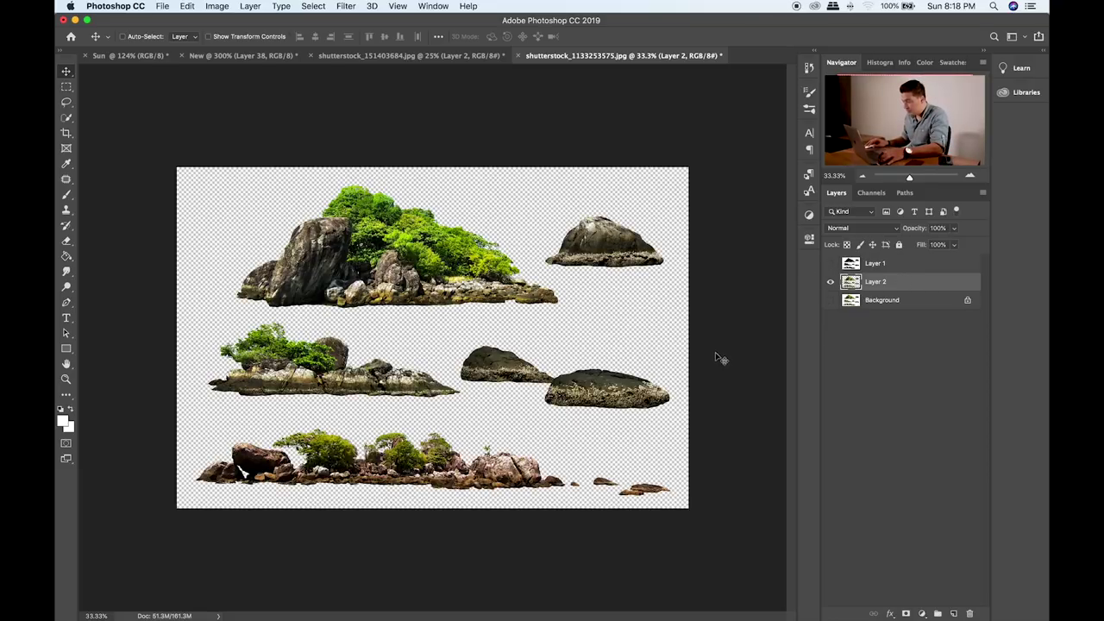
- Lasso the large island with green trees and copy it to its own layer
click(66, 86)
click(65, 102)
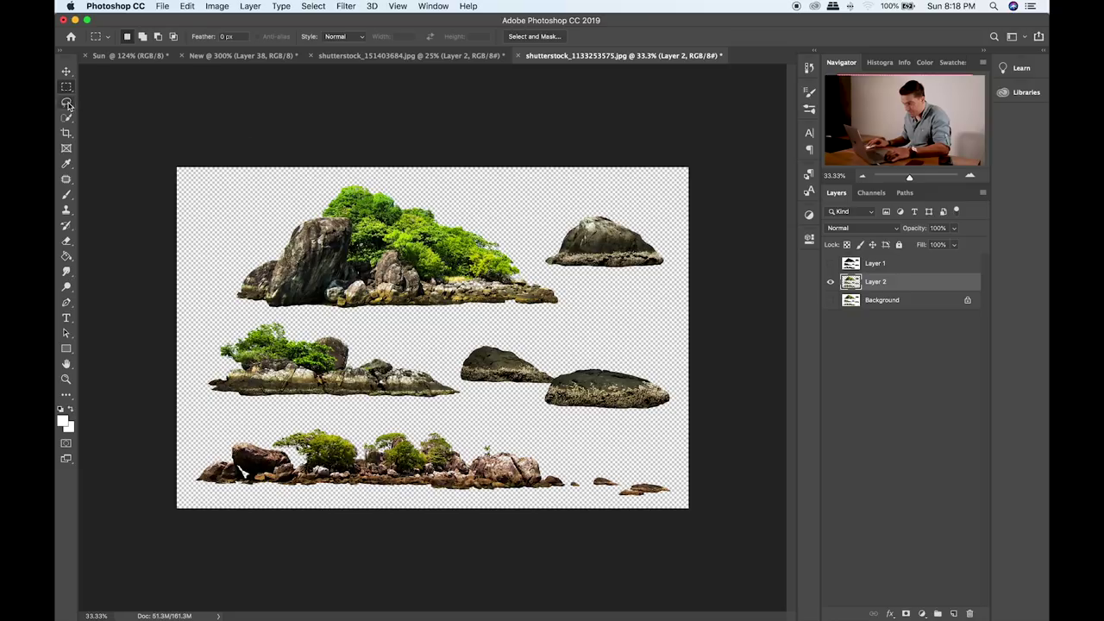
mouse_move(450, 184)
mouse_down()
mouse_move(374, 173)
mouse_move(315, 182)
mouse_move(259, 233)
mouse_move(212, 303)
mouse_move(257, 325)
mouse_move(489, 325)
mouse_move(570, 306)
mouse_move(496, 216)
mouse_move(436, 179)
mouse_up()
key(super+c)
key(super+v)
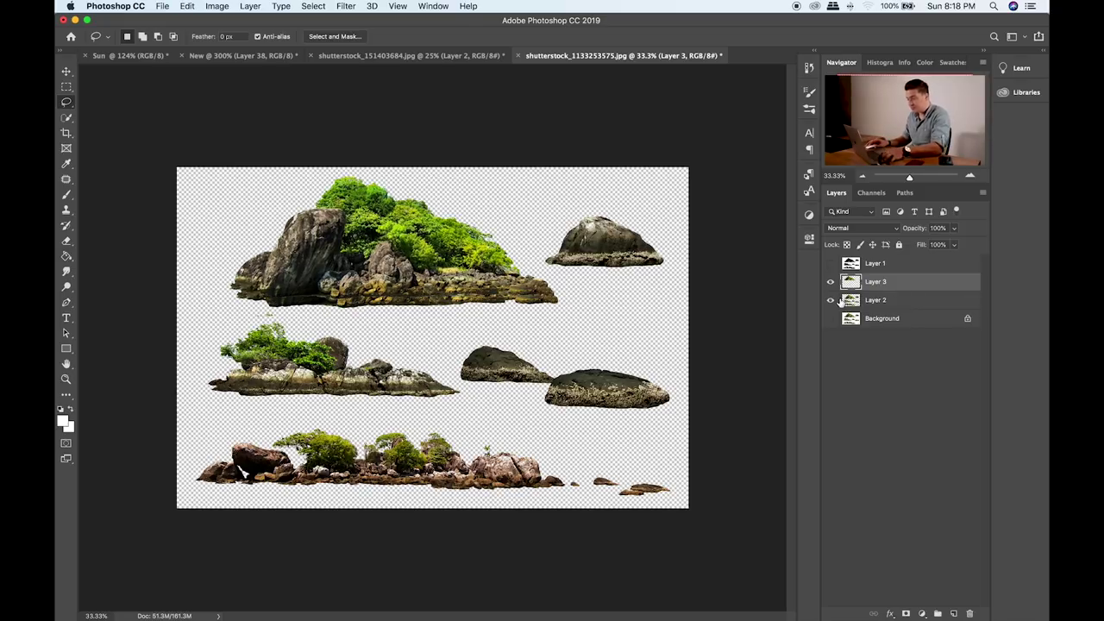
- Hide Layer 2, erase the stray fragment below the large island and convert the island layer to a smart object
click(832, 299)
mouse_move(283, 311)
mouse_down()
mouse_move(244, 319)
mouse_move(269, 324)
mouse_up()
key(BackSpace)
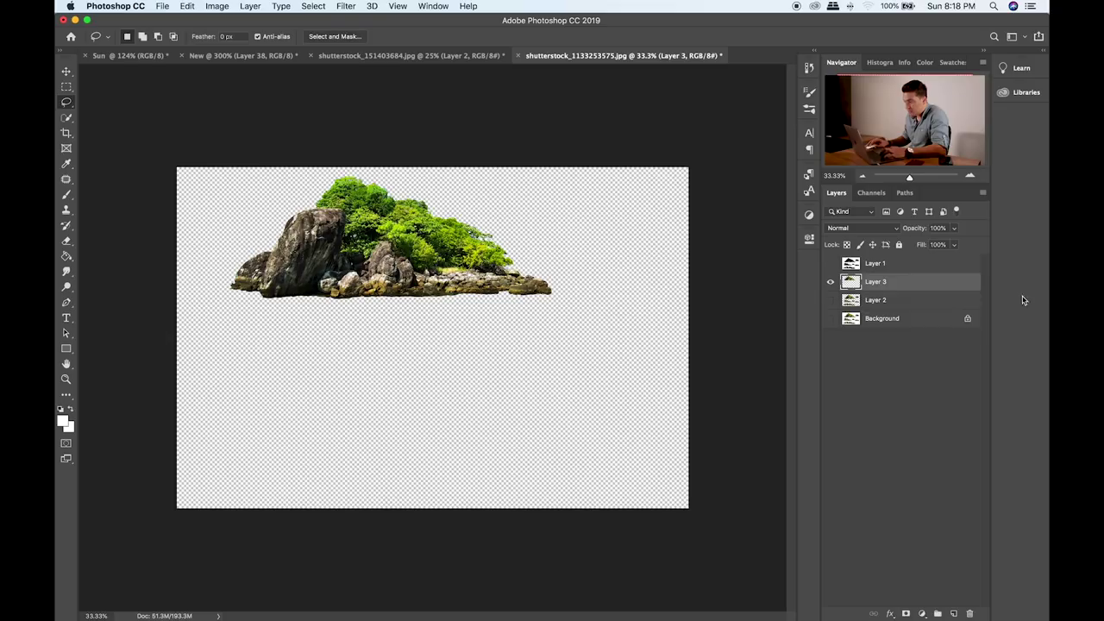
right_click(891, 282)
click(799, 264)
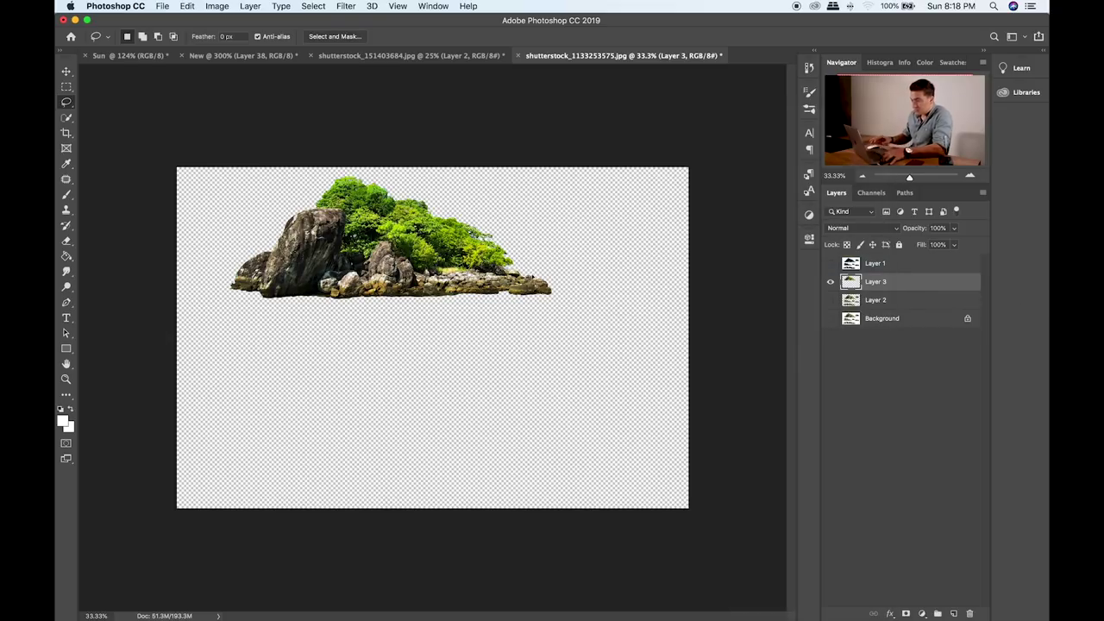
key(v)
drag(388, 246, 562, 387)
key(super+z)
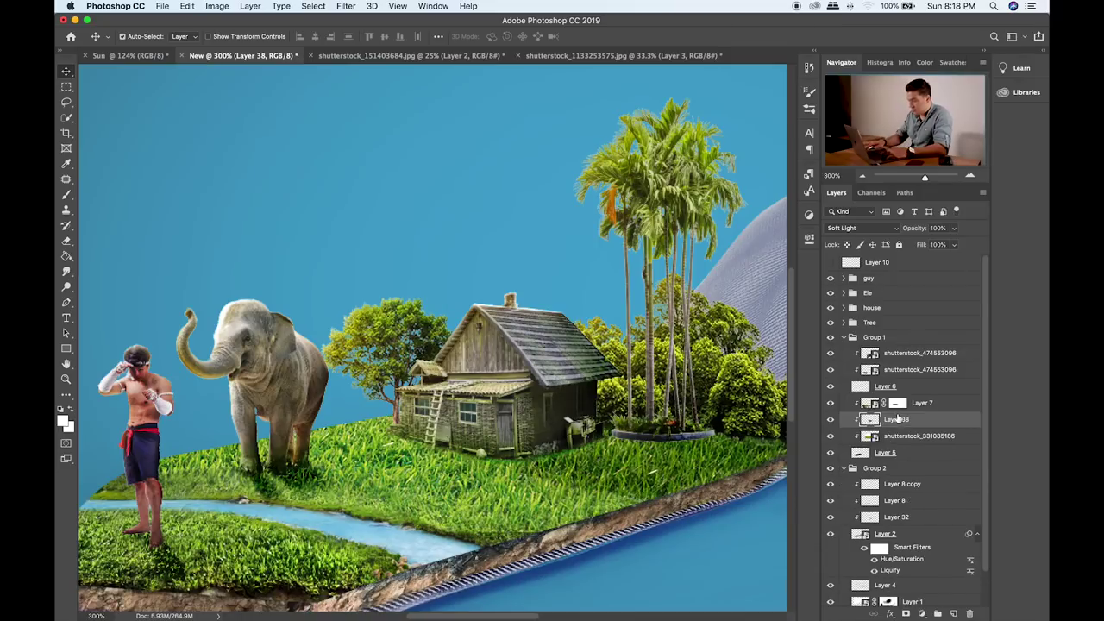
- Collapse Group 1 in the New document and bring the island from shutterstock_1133253575.jpg in above that group
click(916, 404)
click(849, 338)
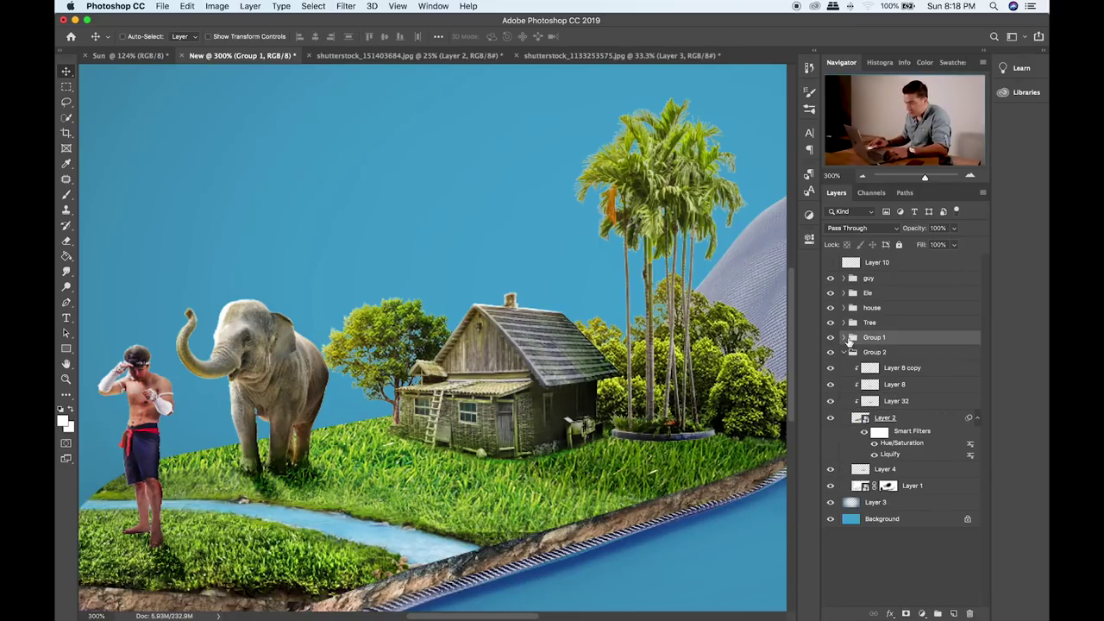
click(620, 55)
drag(615, 227, 554, 267)
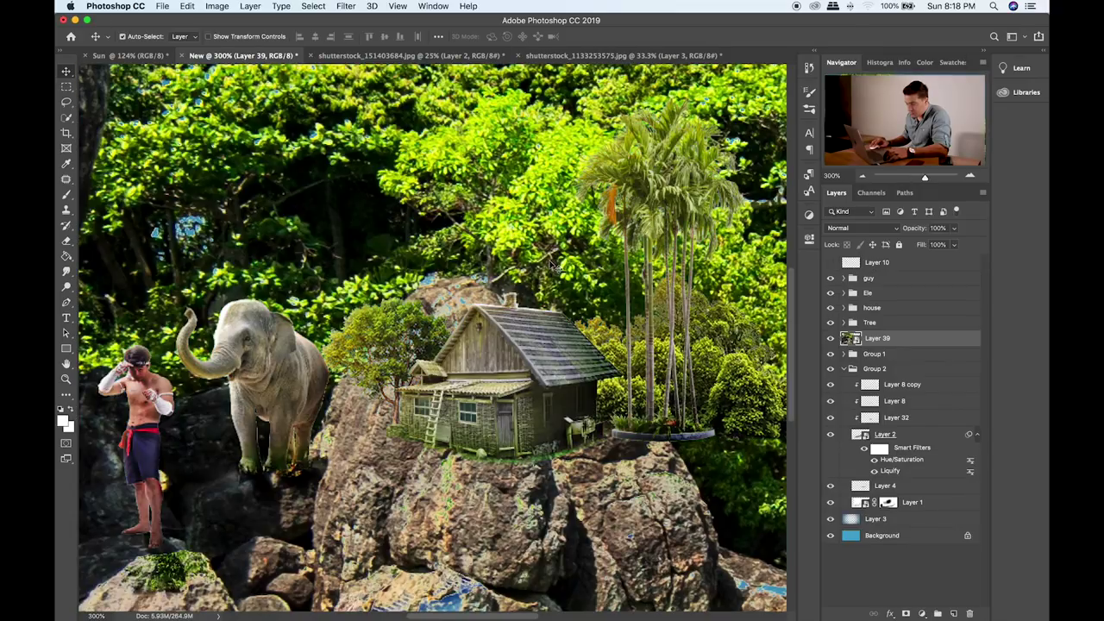
- Scale the island down to 7.40% and place it on the tie beside the house
key(super+minus)
key(super+minus)
key(super+minus)
key(super+minus)
key(super+t)
drag(658, 235, 488, 355)
key(Return)
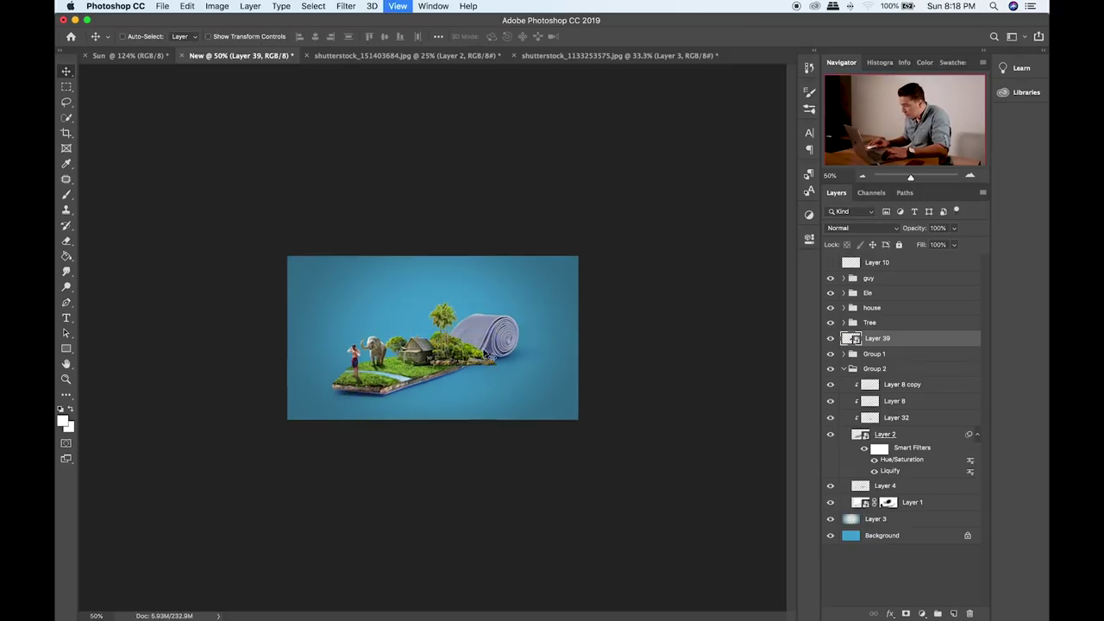
key(super+plus)
key(super+plus)
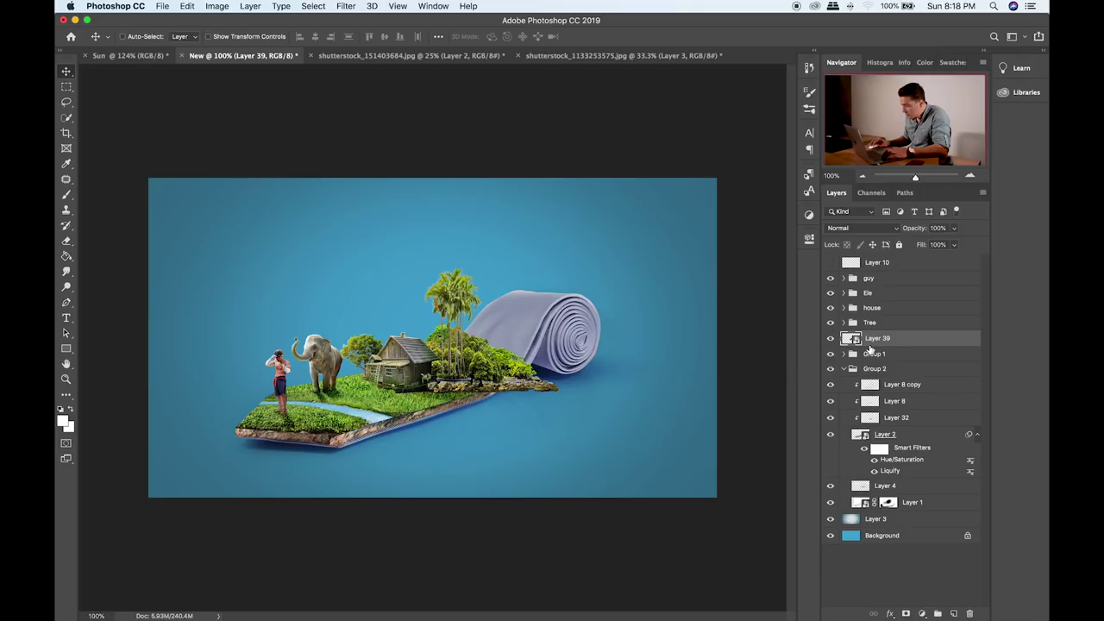
- Move the island layer above the Tree and house groups and scale it down to about 4.57%
drag(882, 340, 885, 320)
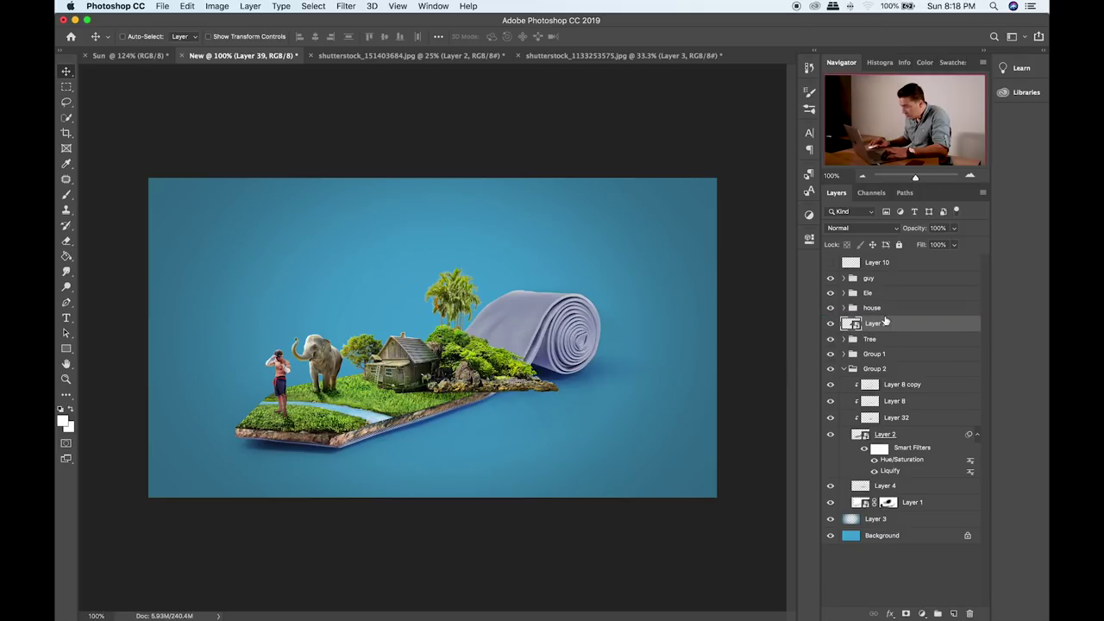
key(super+plus)
key(super+t)
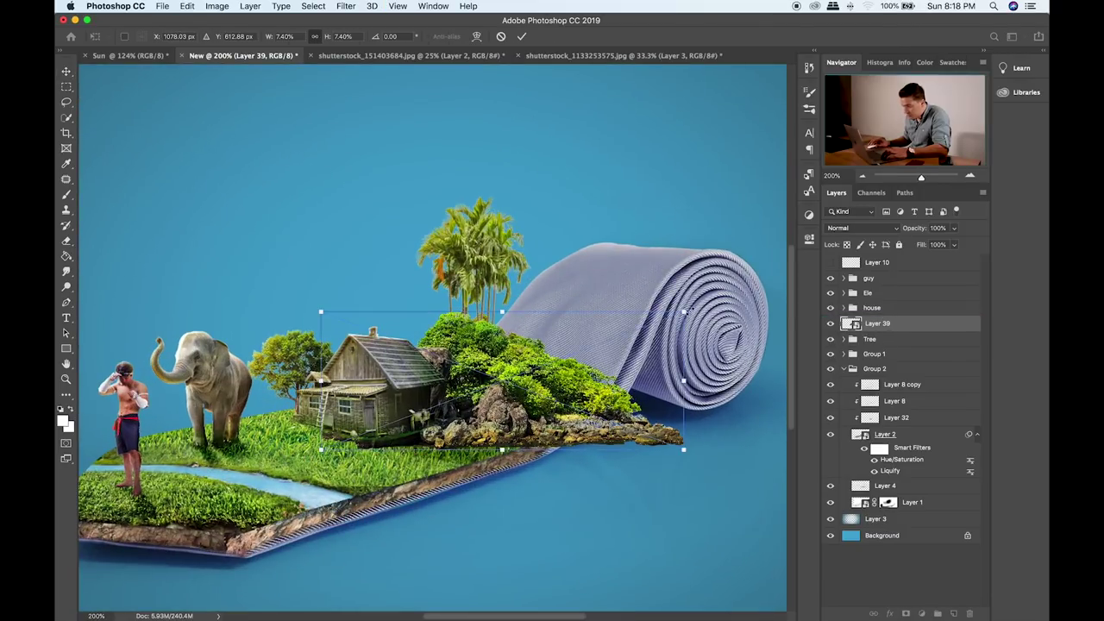
drag(683, 311, 579, 371)
key(Return)
key(super+bracketright)
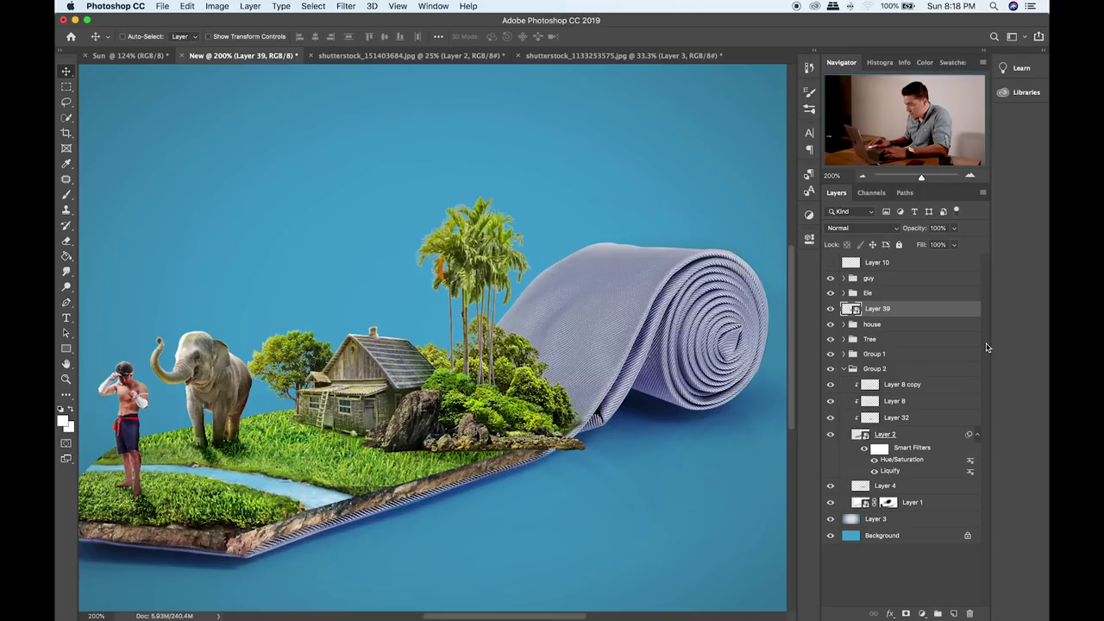
- Lower the island slightly, scale it to about 4.13% and position it on the grass in front of the palms
drag(562, 417, 563, 426)
key(super+t)
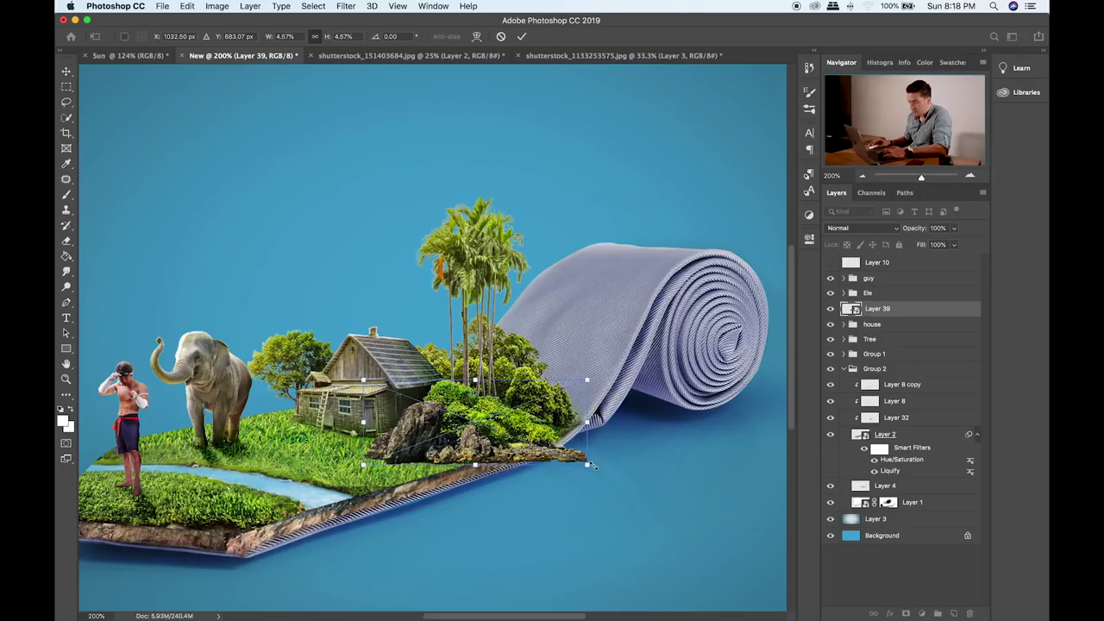
drag(588, 465, 571, 455)
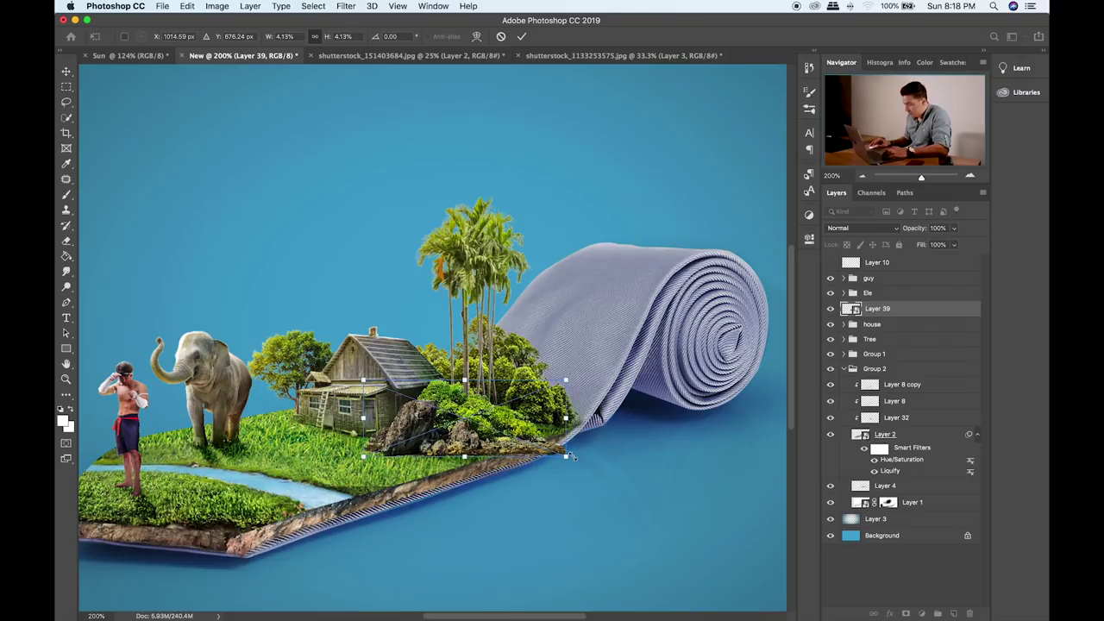
key(super+t)
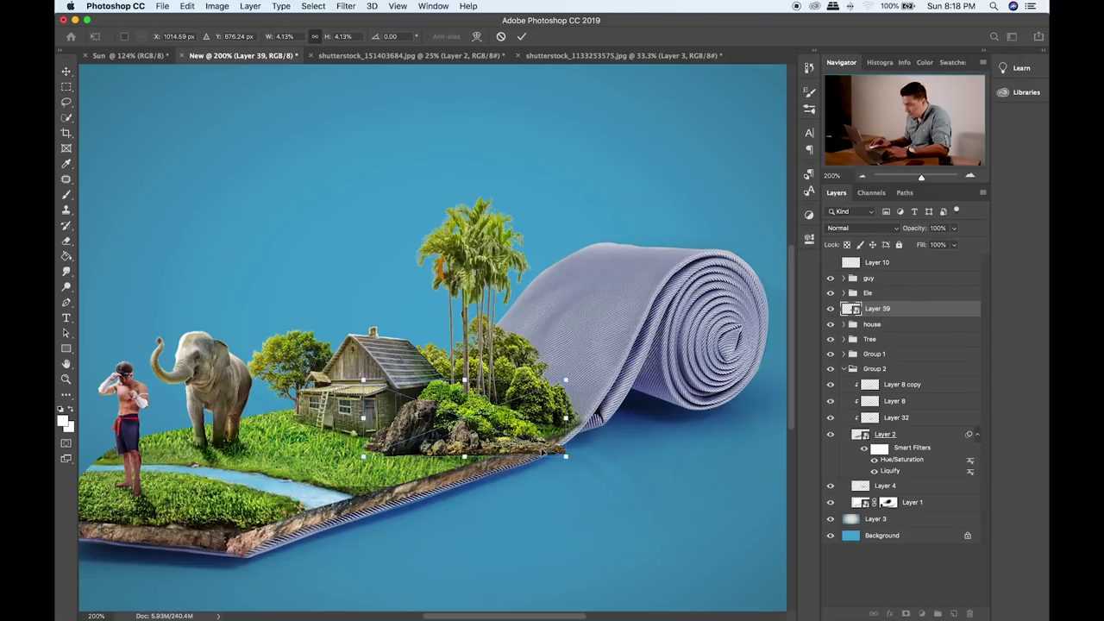
drag(535, 405, 541, 405)
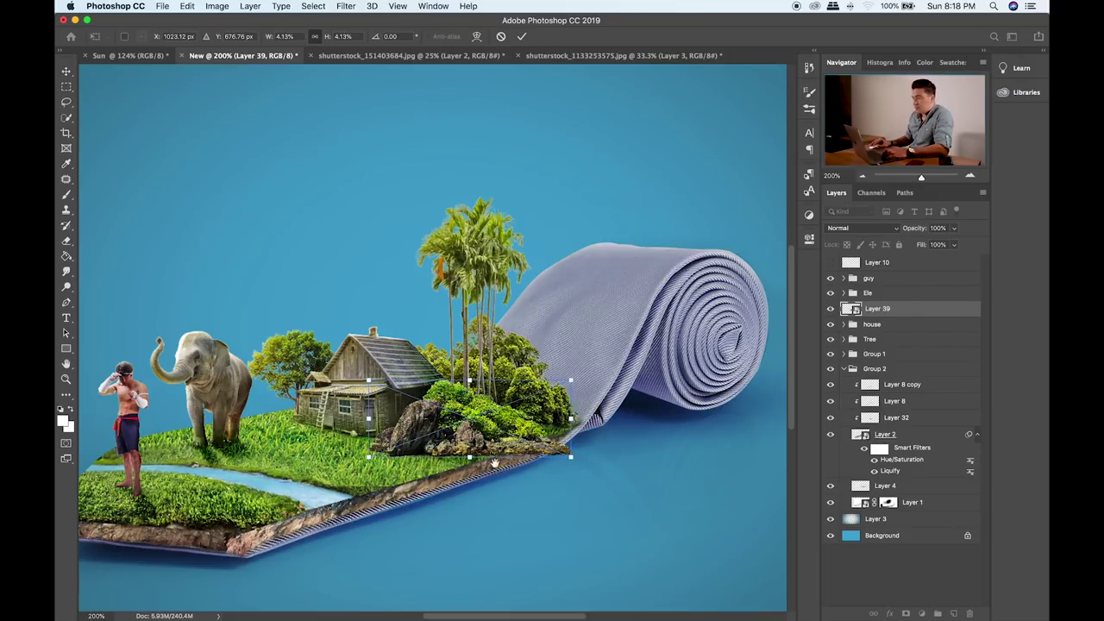
- Warp the island's lower corners inward and upward so its base follows the tie's grass edge
drag(497, 465, 530, 436)
click(187, 6)
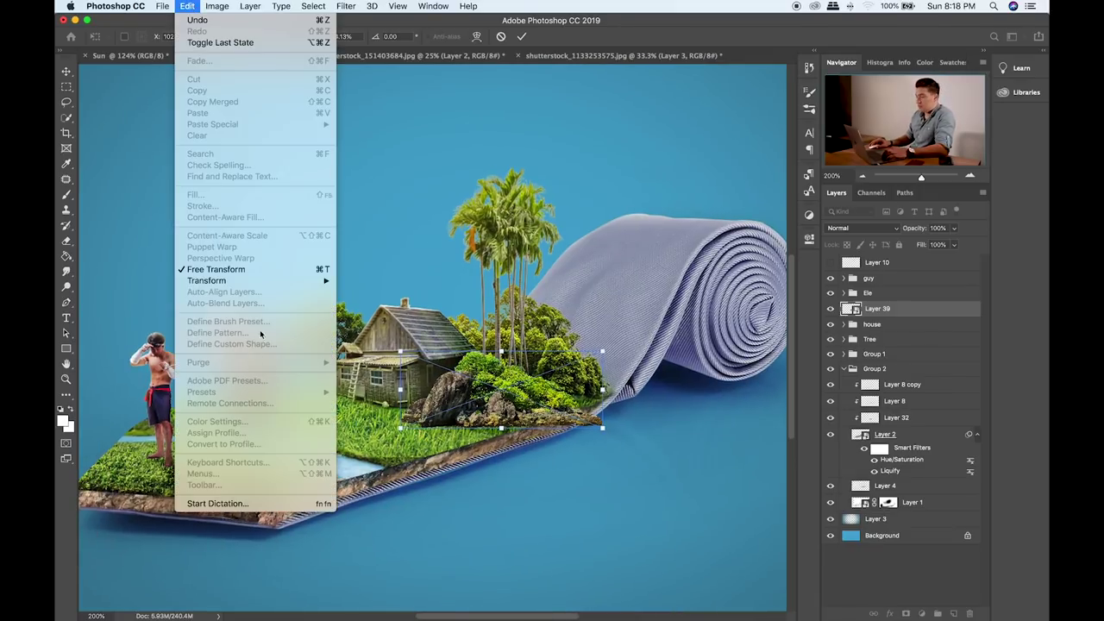
click(431, 359)
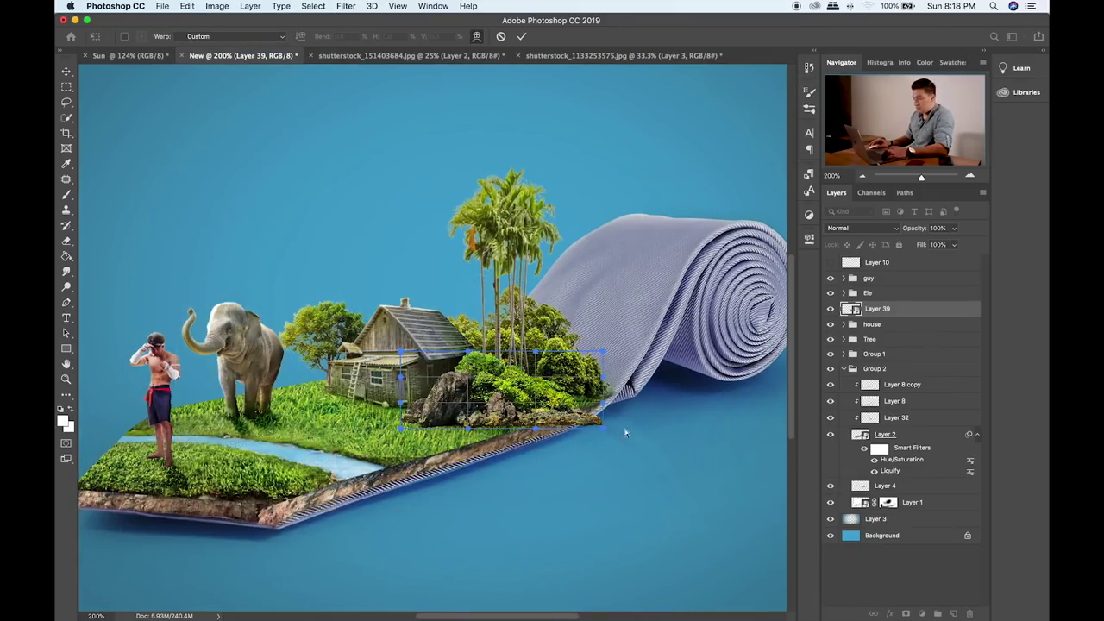
mouse_move(594, 420)
mouse_down()
mouse_move(591, 373)
mouse_move(601, 420)
mouse_move(584, 416)
mouse_up()
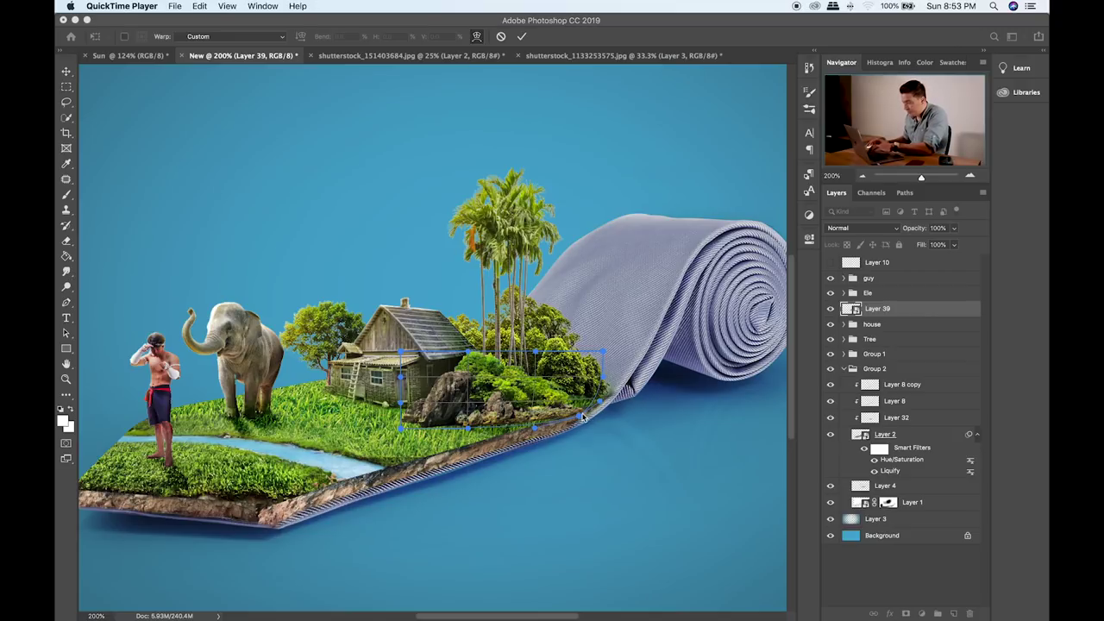
click(580, 416)
drag(579, 417, 569, 415)
drag(400, 429, 410, 424)
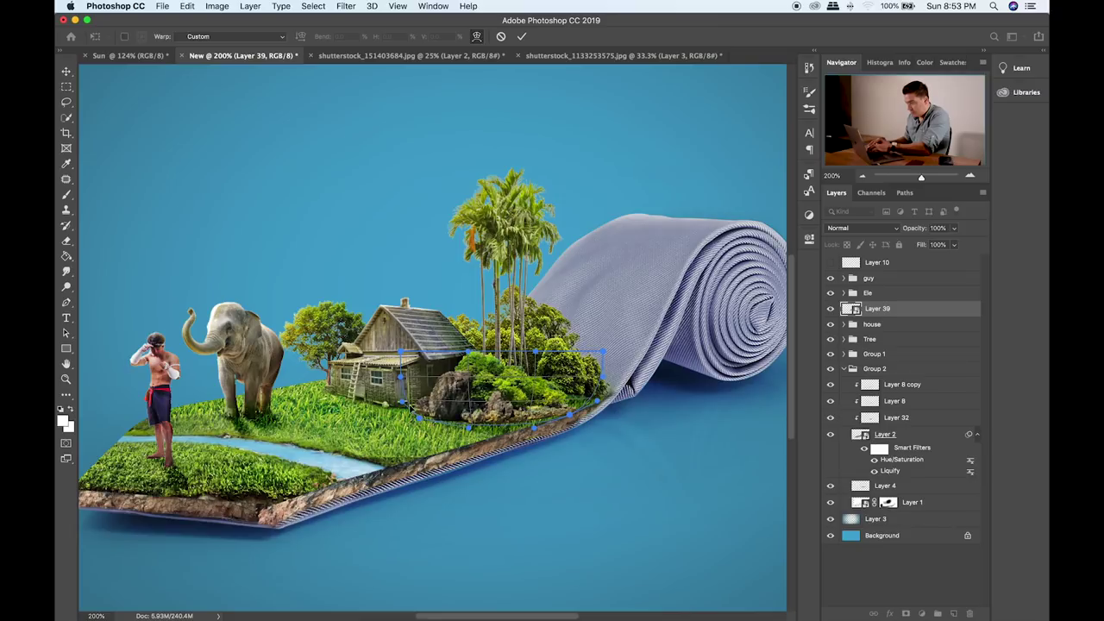
key(Return)
- Commit the island's warp and add a layer mask to its layer, Layer 39
key(super+plus)
drag(465, 392, 531, 257)
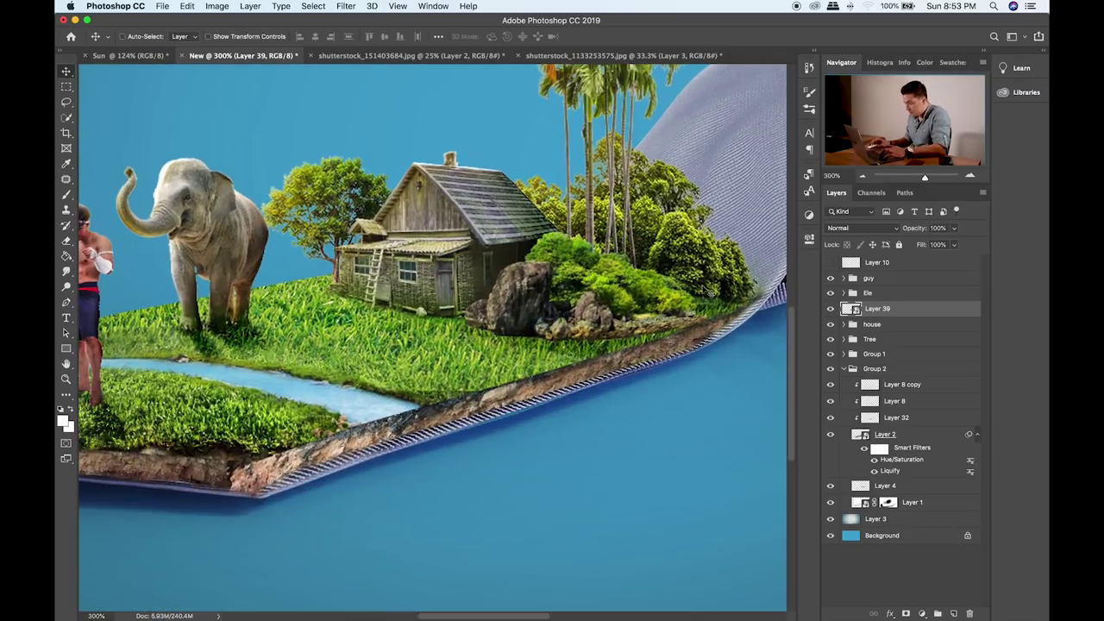
click(905, 611)
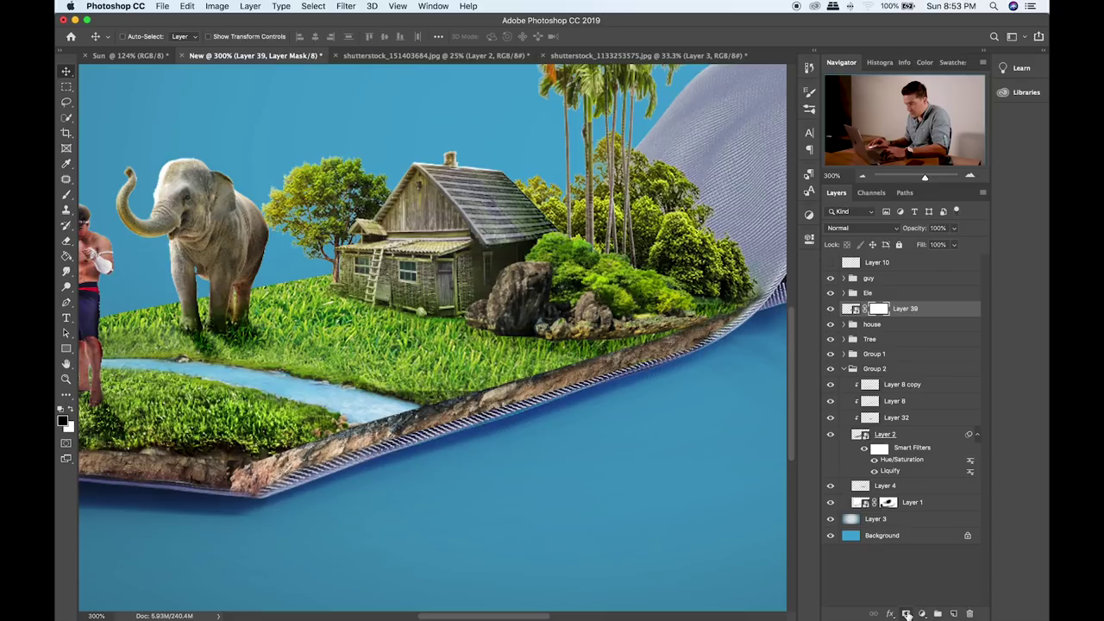
- Paint black on the Layer 39 mask with a small 2 to 10 px brush, blending the island's rocky base into the grass
key(b)
key(bracketleft)
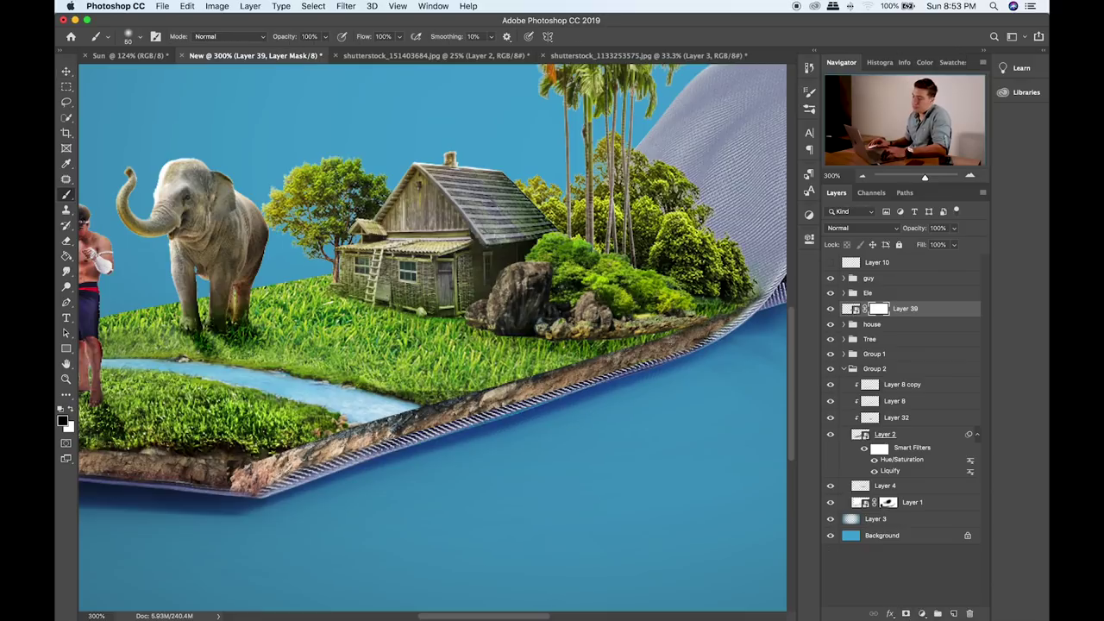
key(bracketleft)
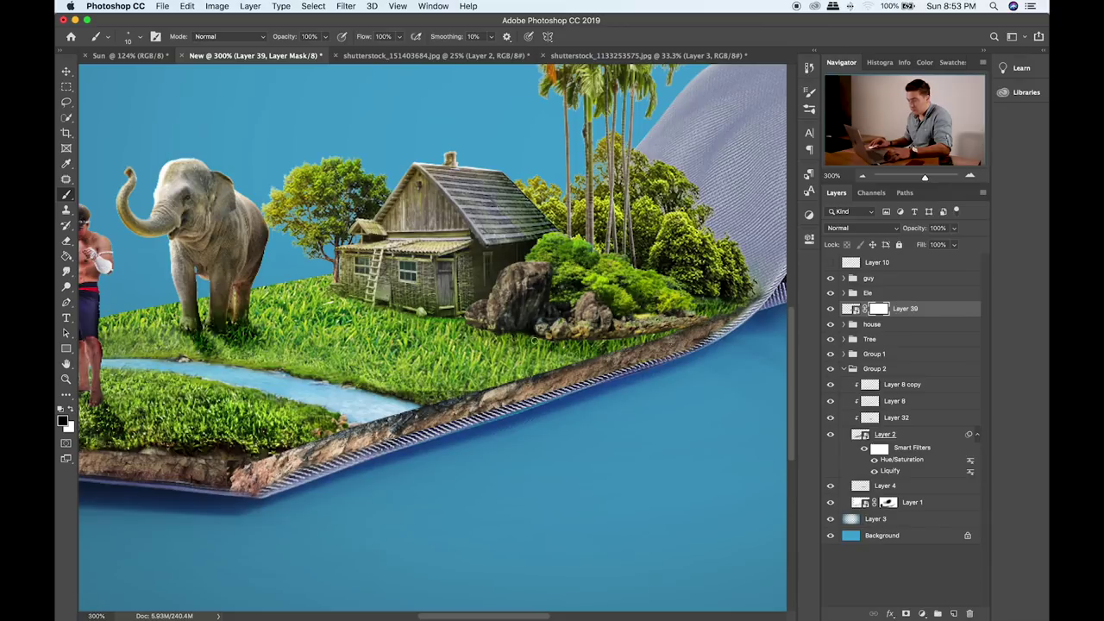
click(535, 339)
scroll(541, 343, up, 2)
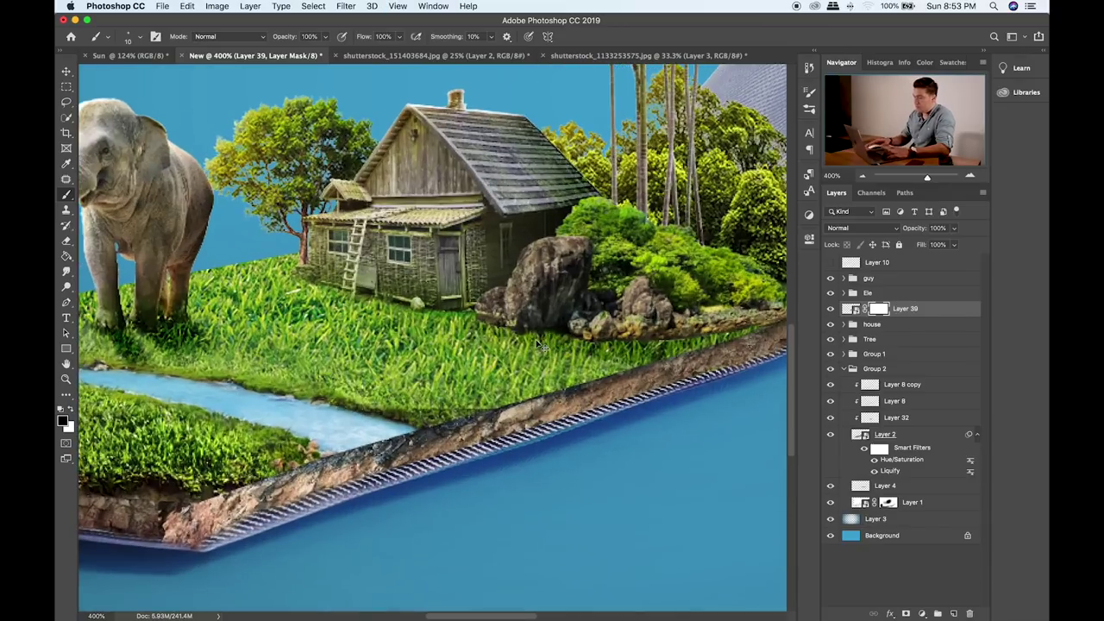
key(bracketleft)
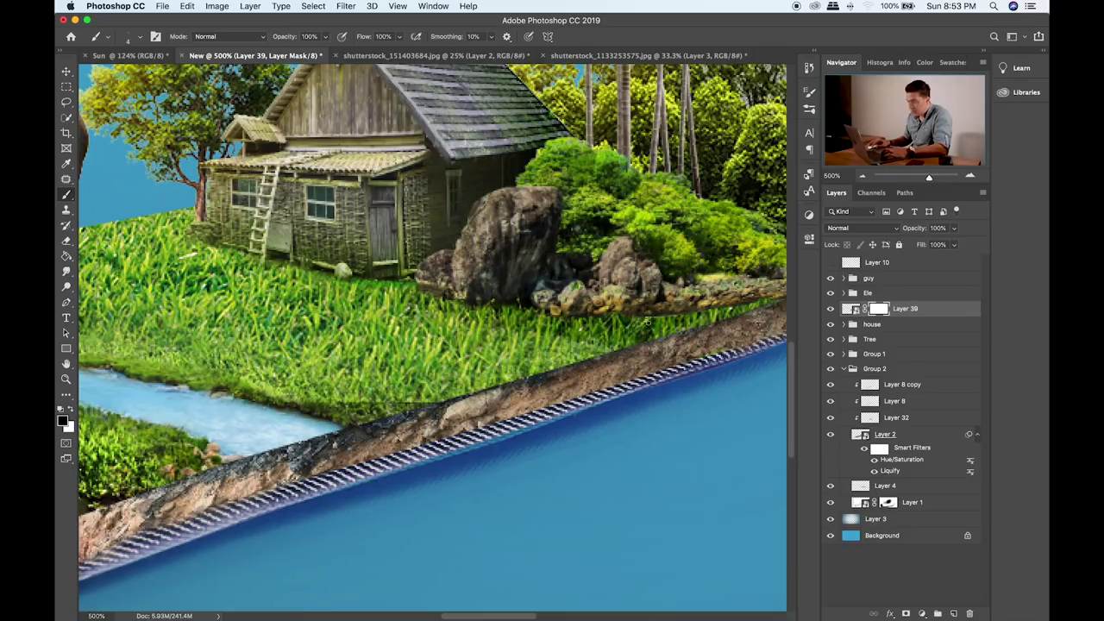
key(bracketleft)
key(bracketleft)
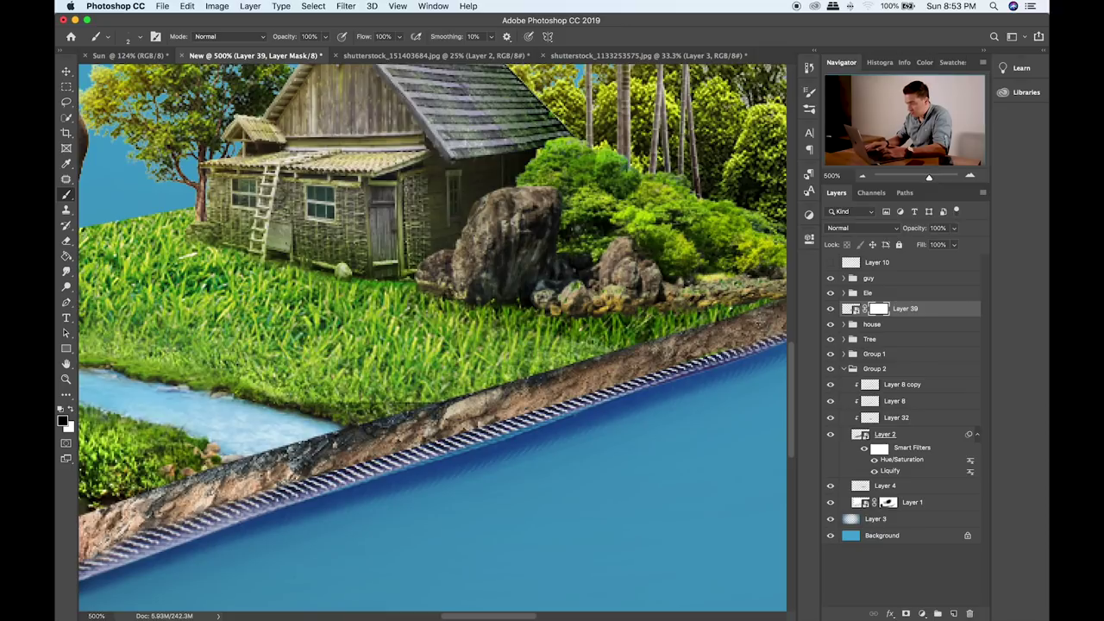
drag(751, 308, 699, 310)
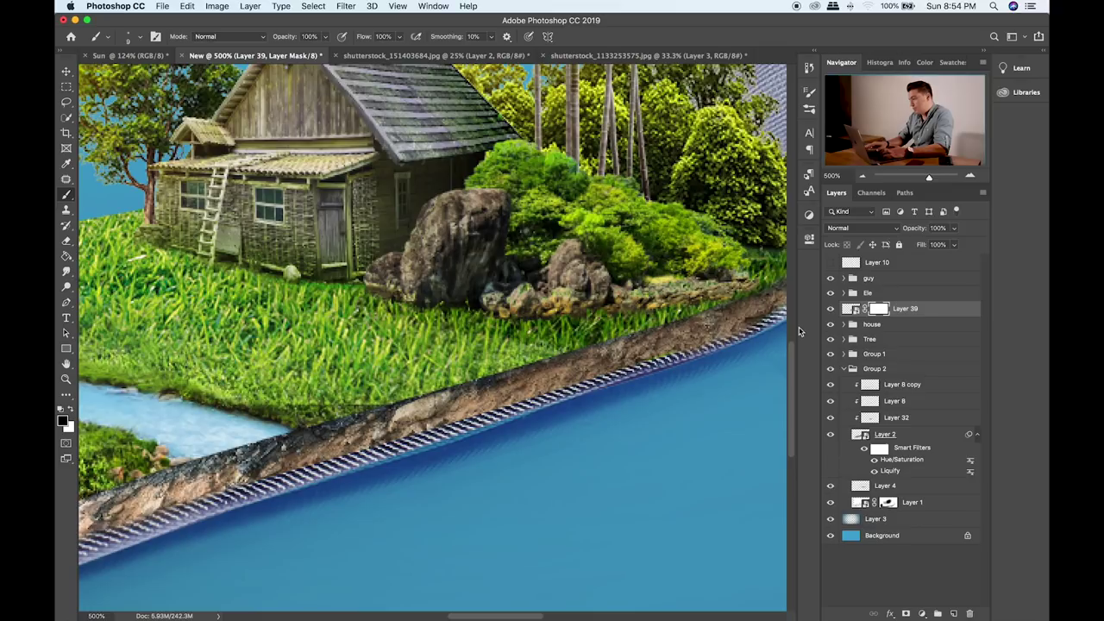
key(super+minus)
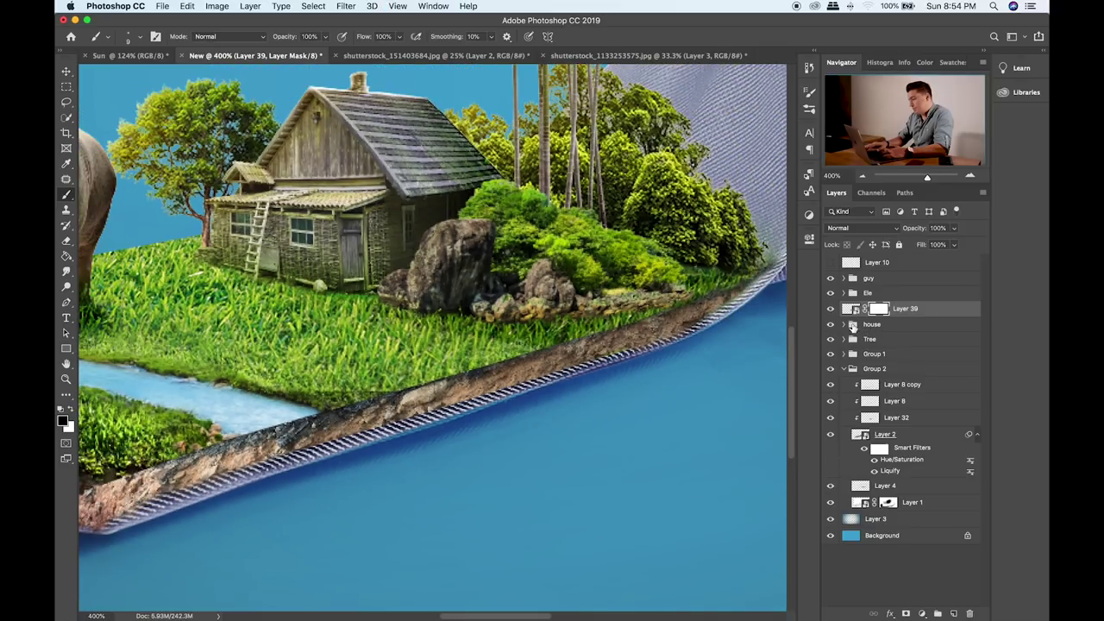
click(885, 326)
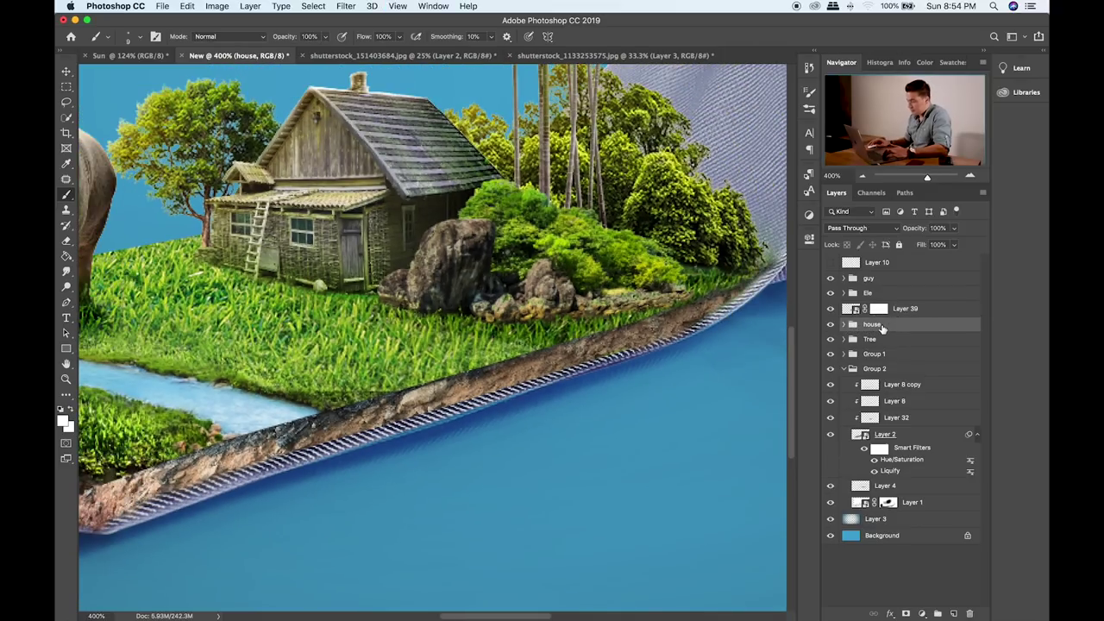
key(super+t)
click(622, 244)
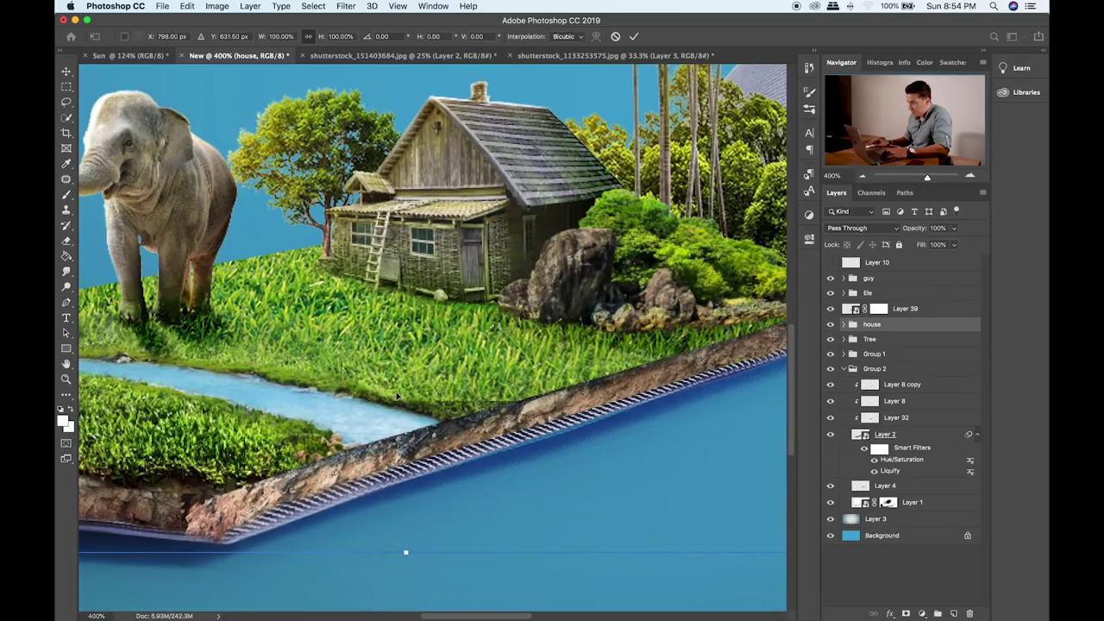
key(super+minus)
key(super+minus)
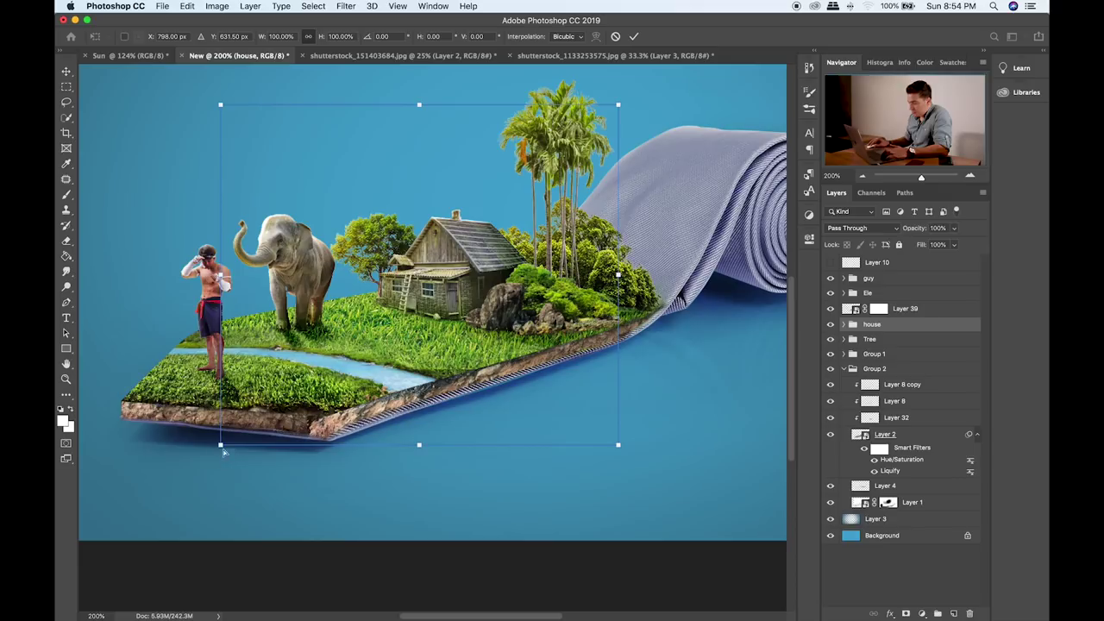
drag(220, 446, 220, 449)
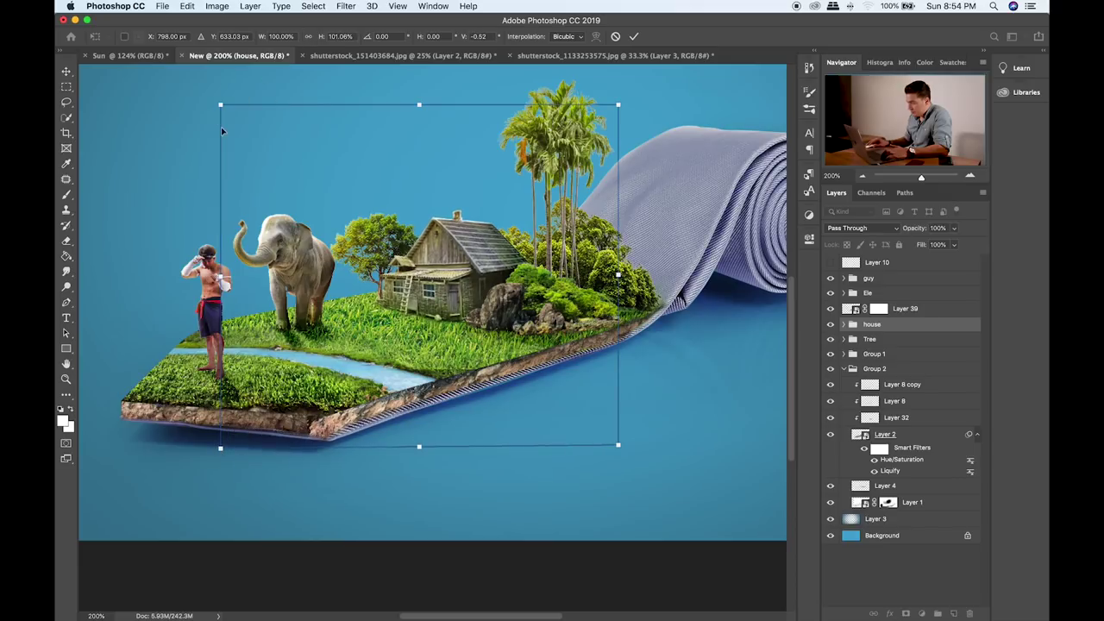
key(Return)
key(b)
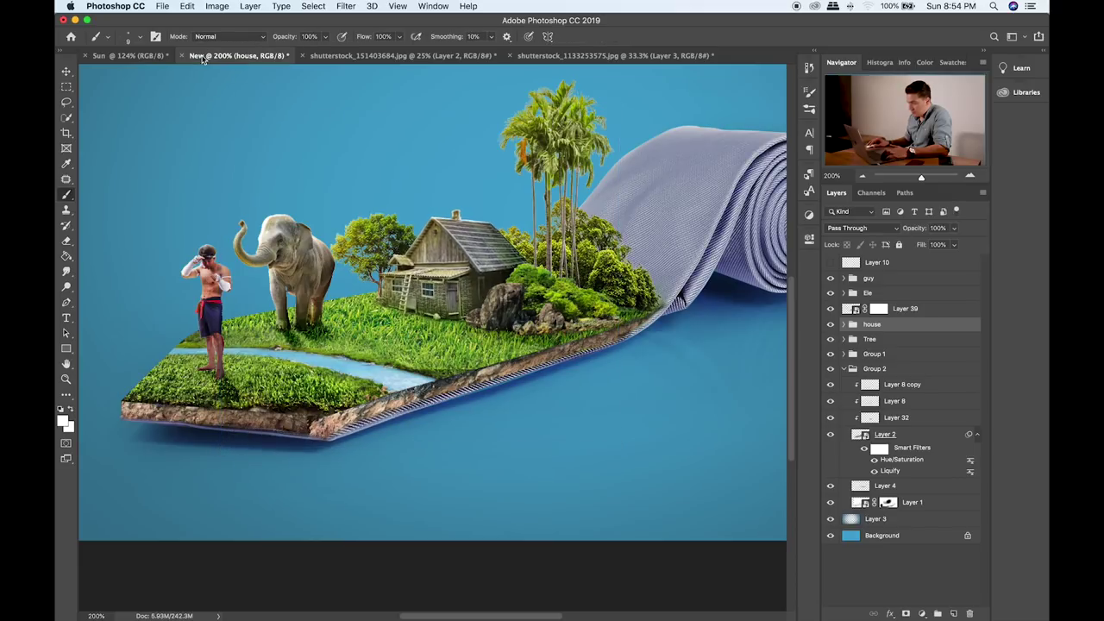
- Try to apply a Perspective transform to the house group and to the house image on Layer 9 inside it
click(182, 6)
mouse_move(278, 283)
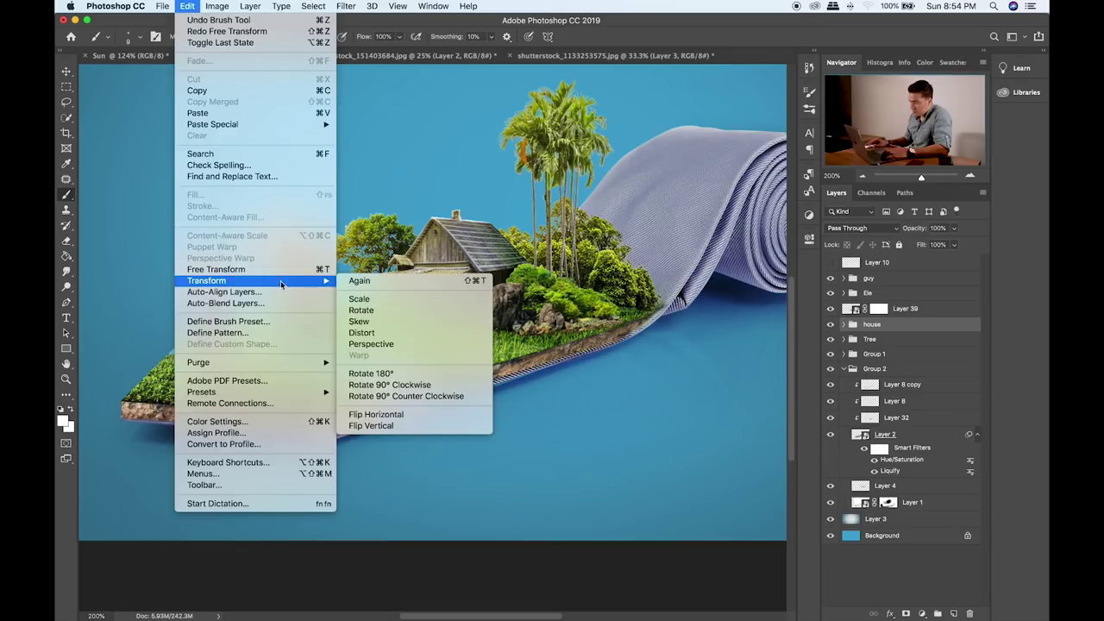
click(421, 343)
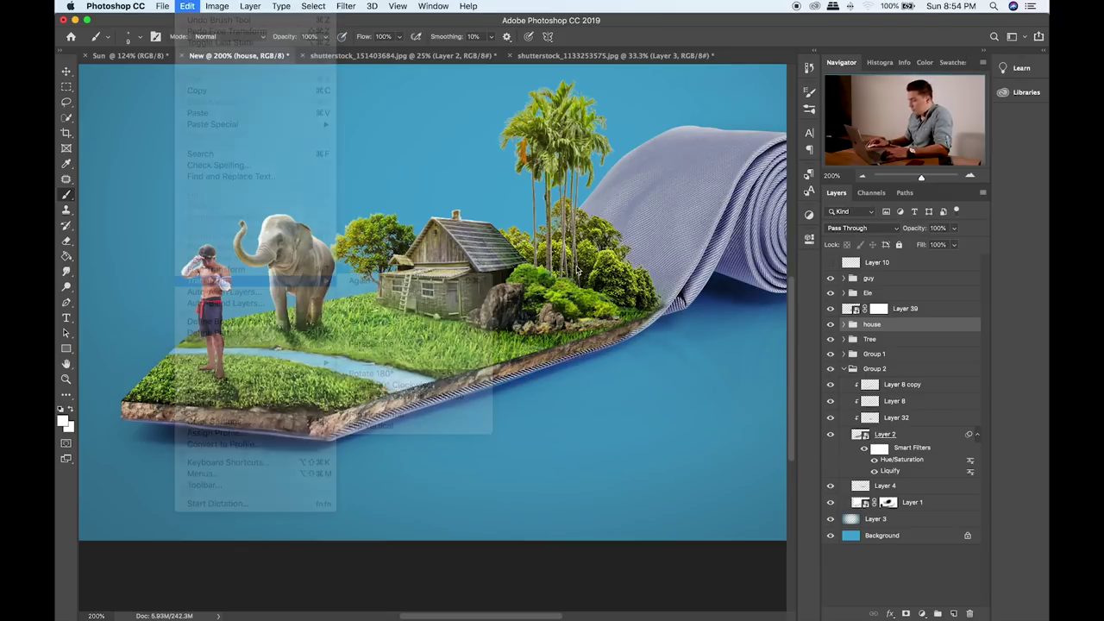
click(845, 325)
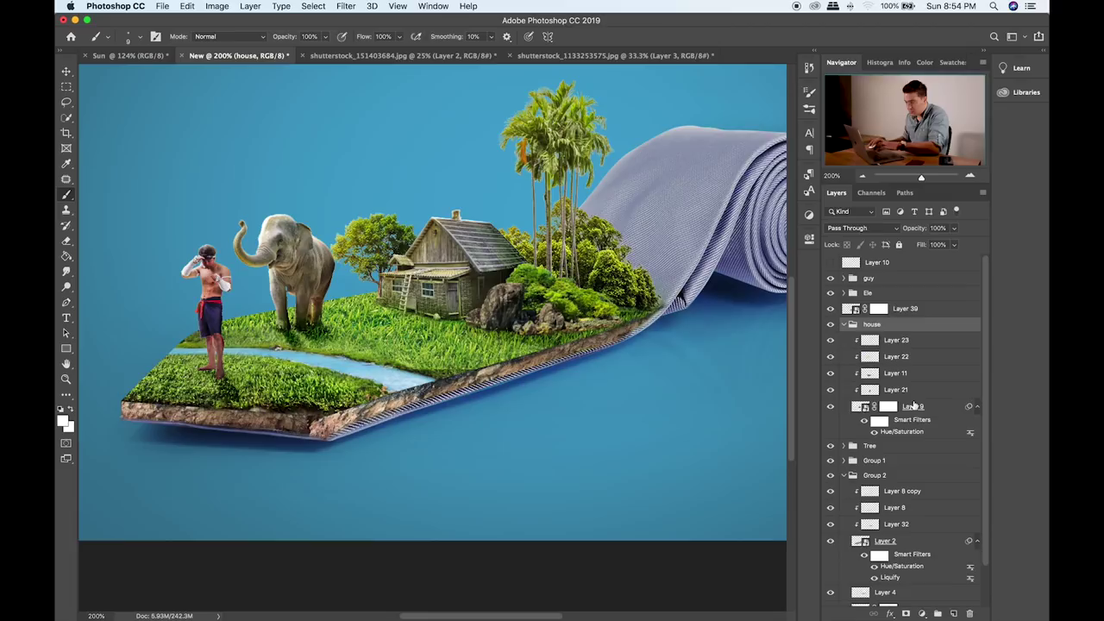
click(914, 405)
click(187, 6)
mouse_move(258, 280)
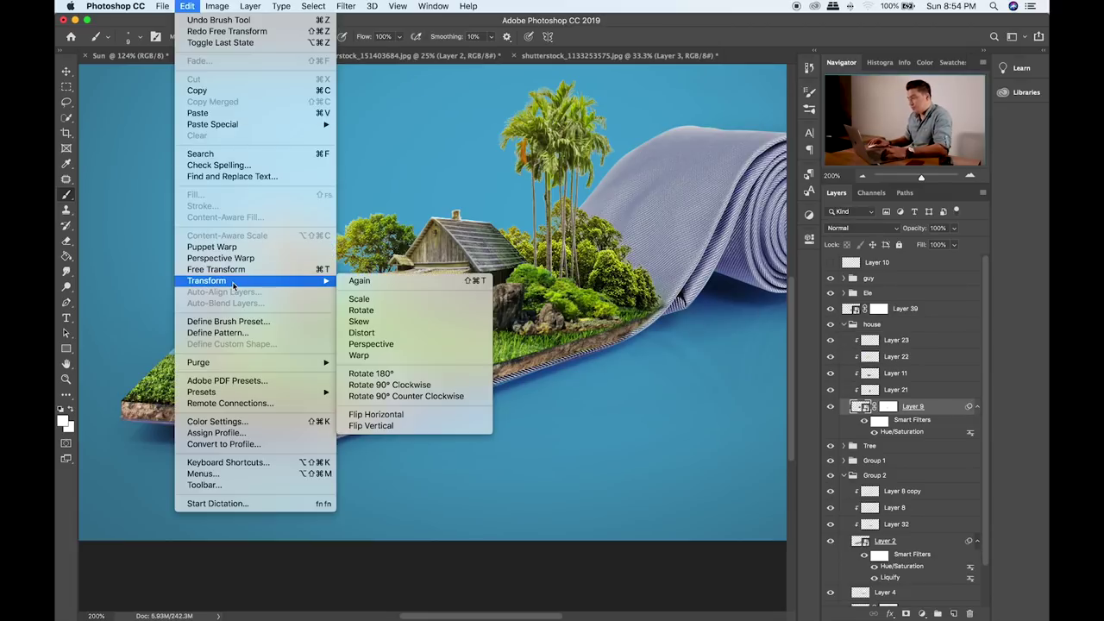
click(383, 344)
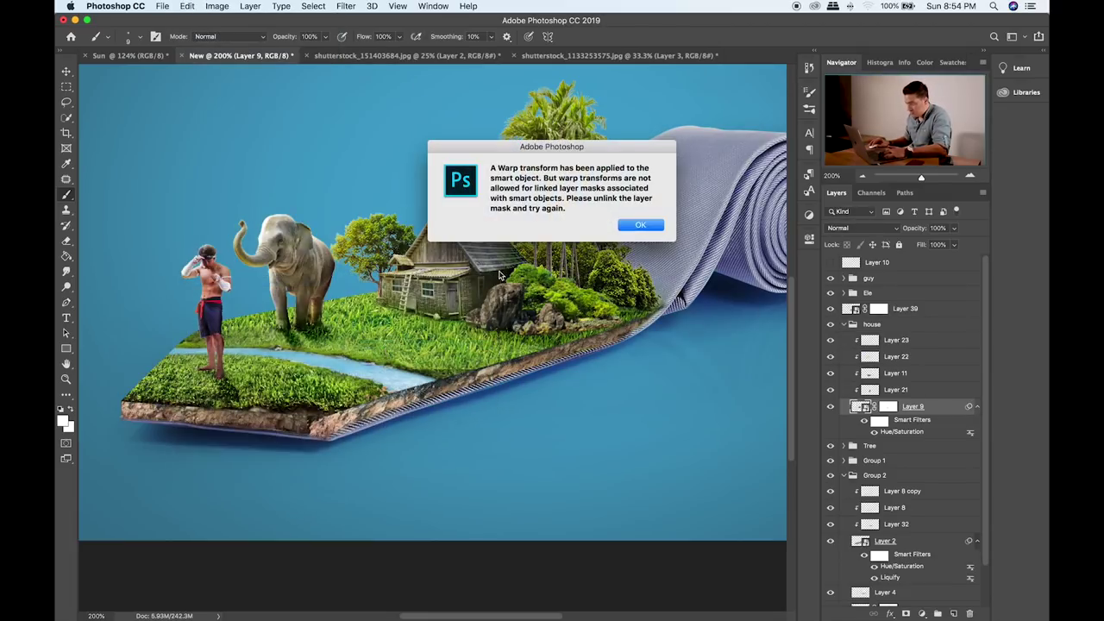
click(640, 227)
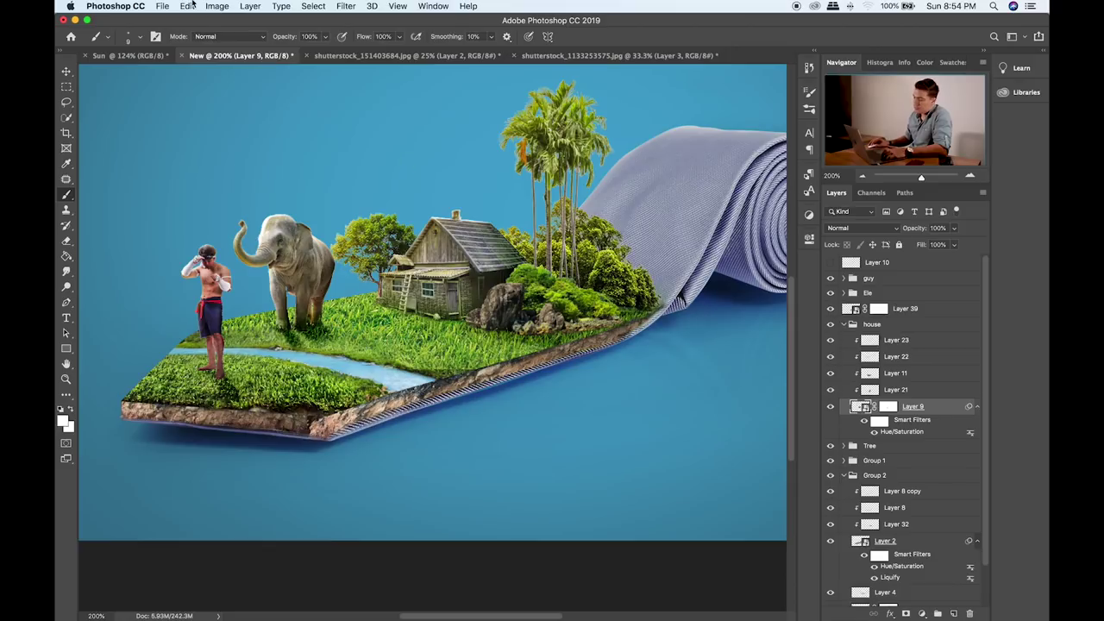
- Try to apply a Warp transform to the house image on Layer 9
click(189, 6)
mouse_move(237, 281)
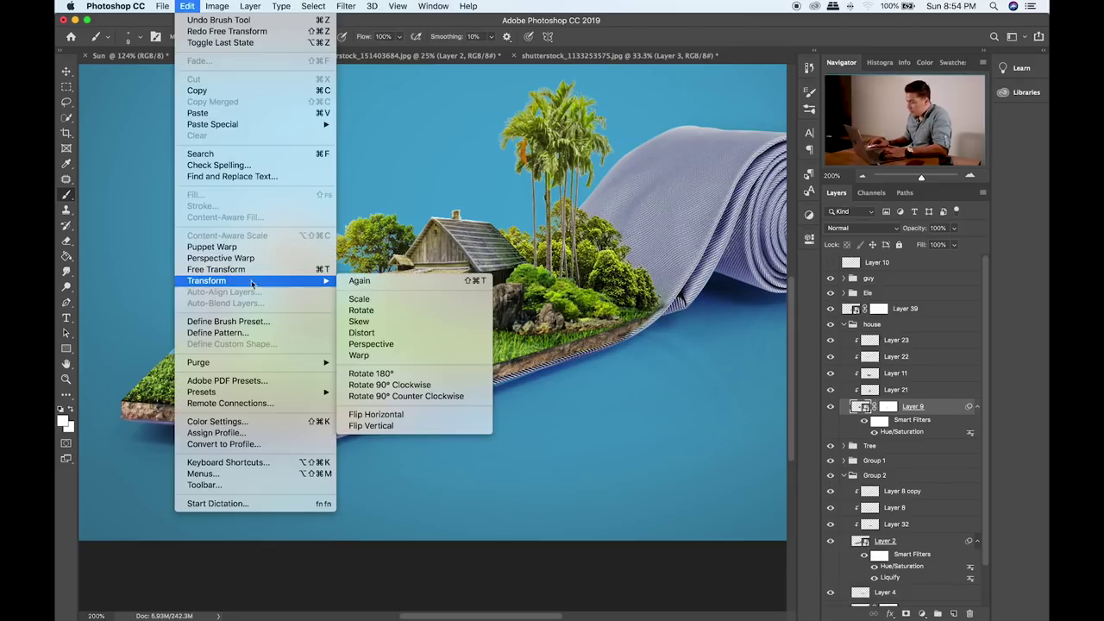
click(377, 355)
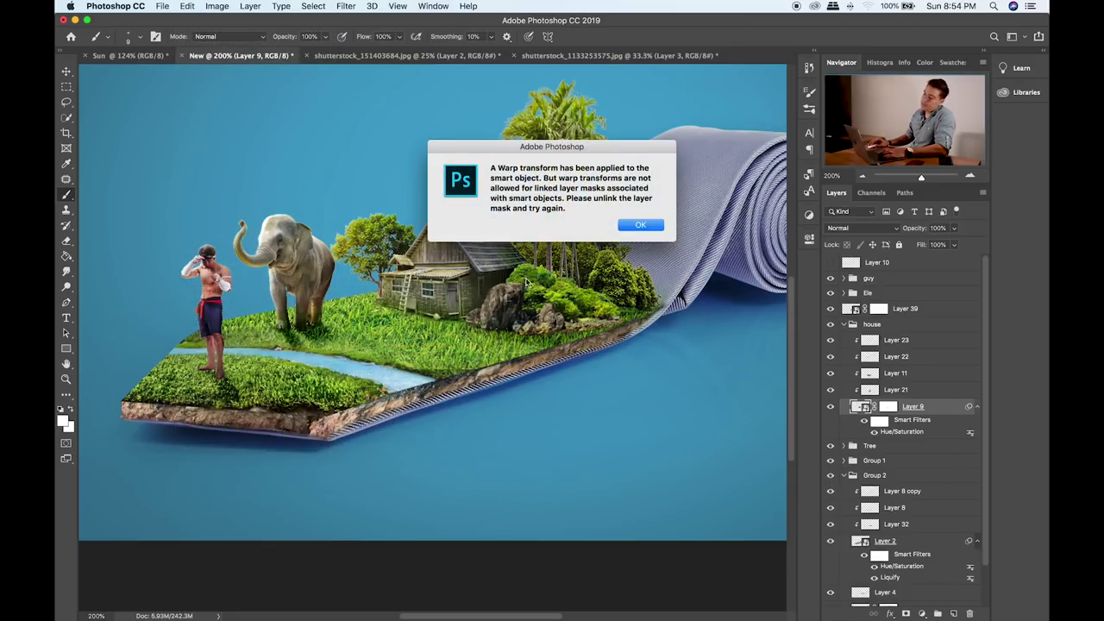
click(634, 225)
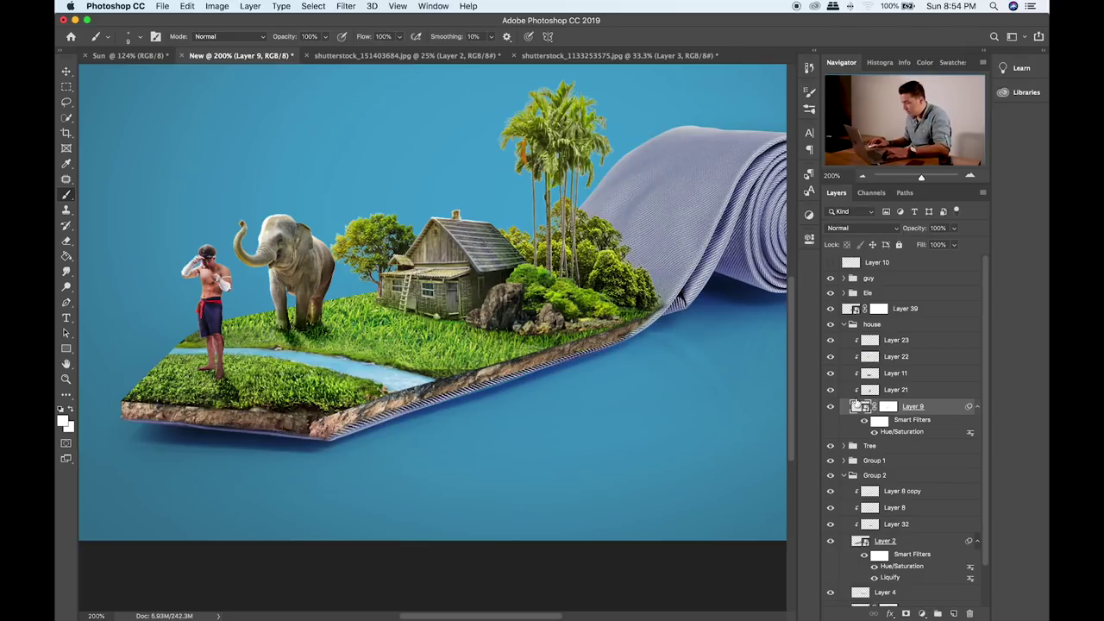
- Distort the house group's corners outward to about 113.53% width and 107.13% height, and position it on the grass behind the island
click(899, 326)
key(super+t)
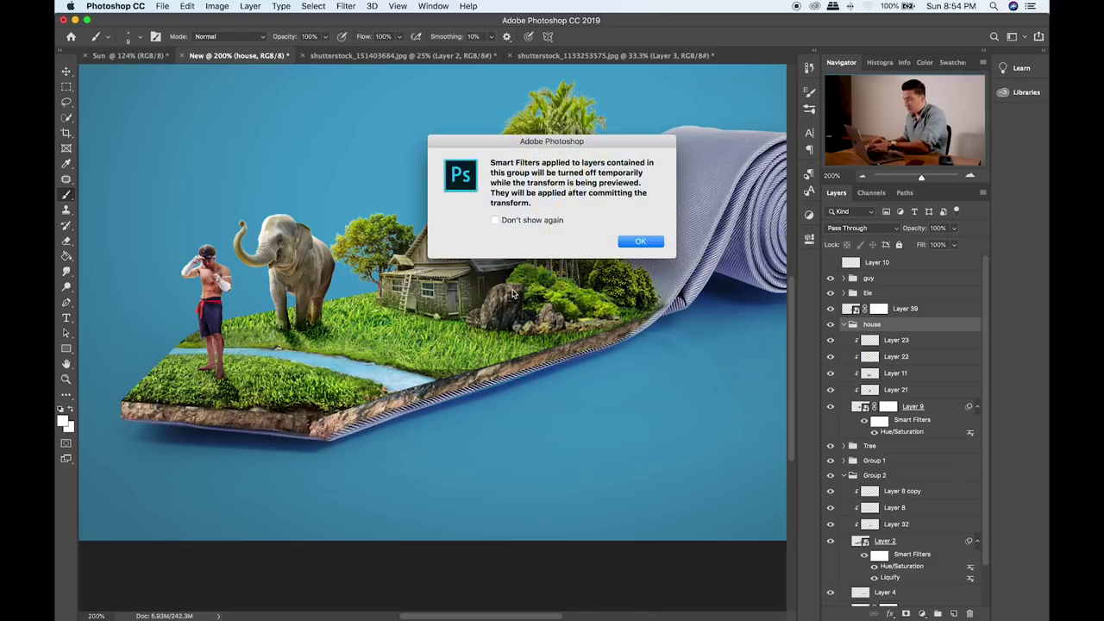
click(639, 241)
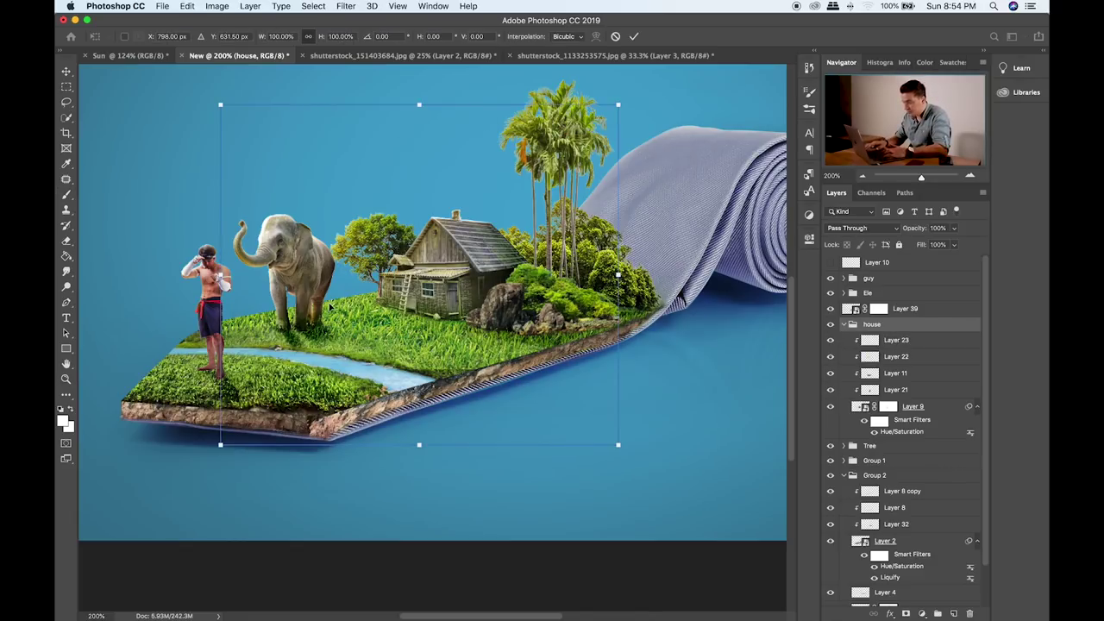
drag(219, 446, 220, 468)
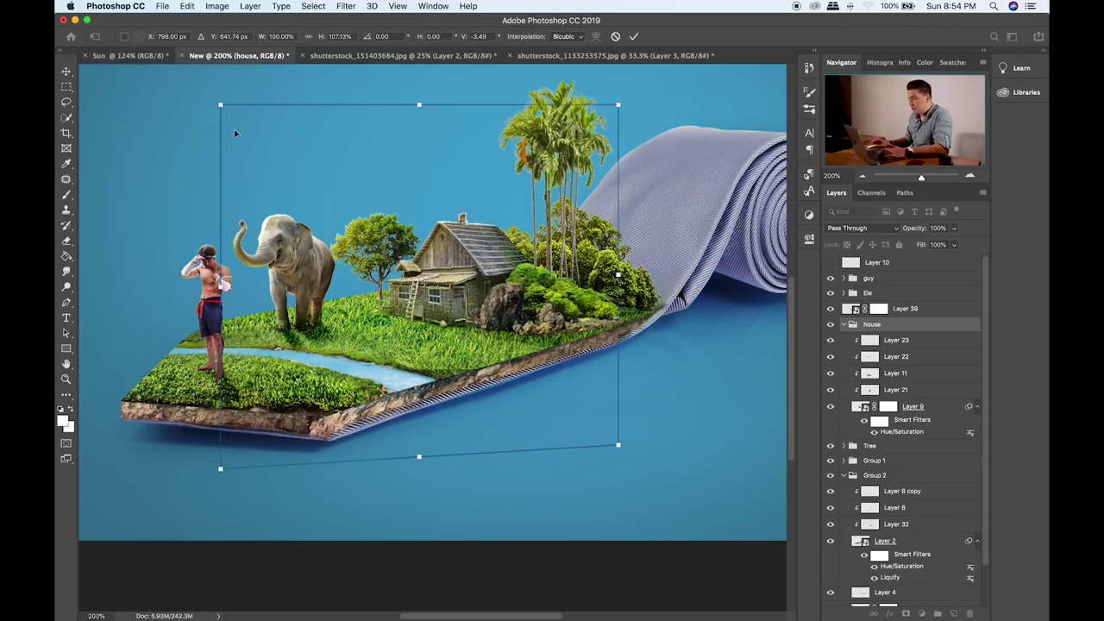
drag(220, 106, 184, 104)
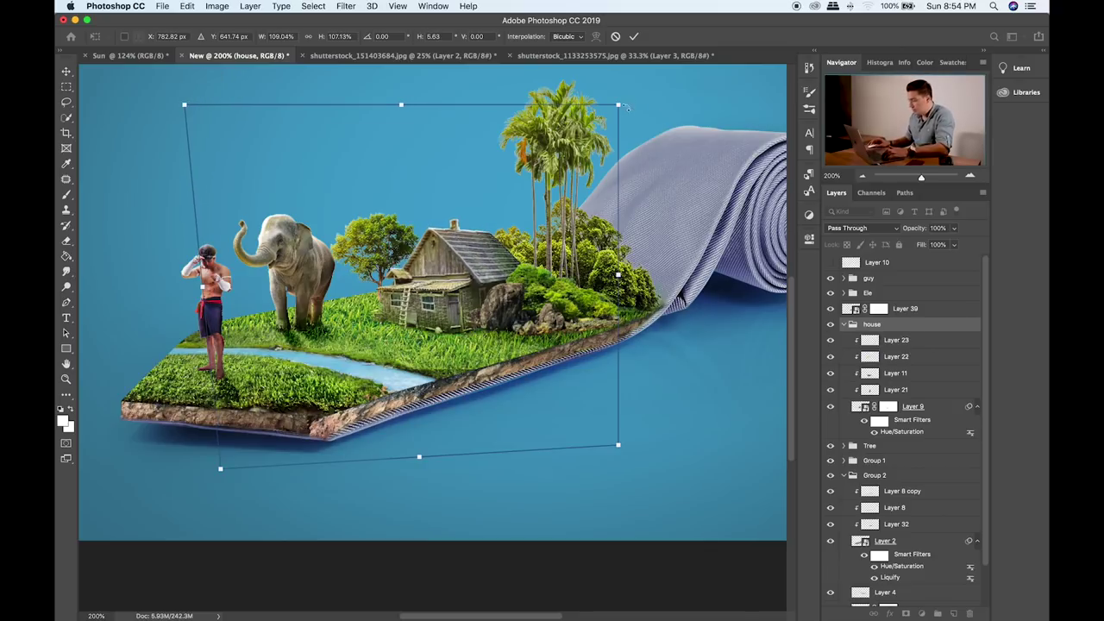
drag(623, 106, 638, 104)
drag(548, 270, 530, 288)
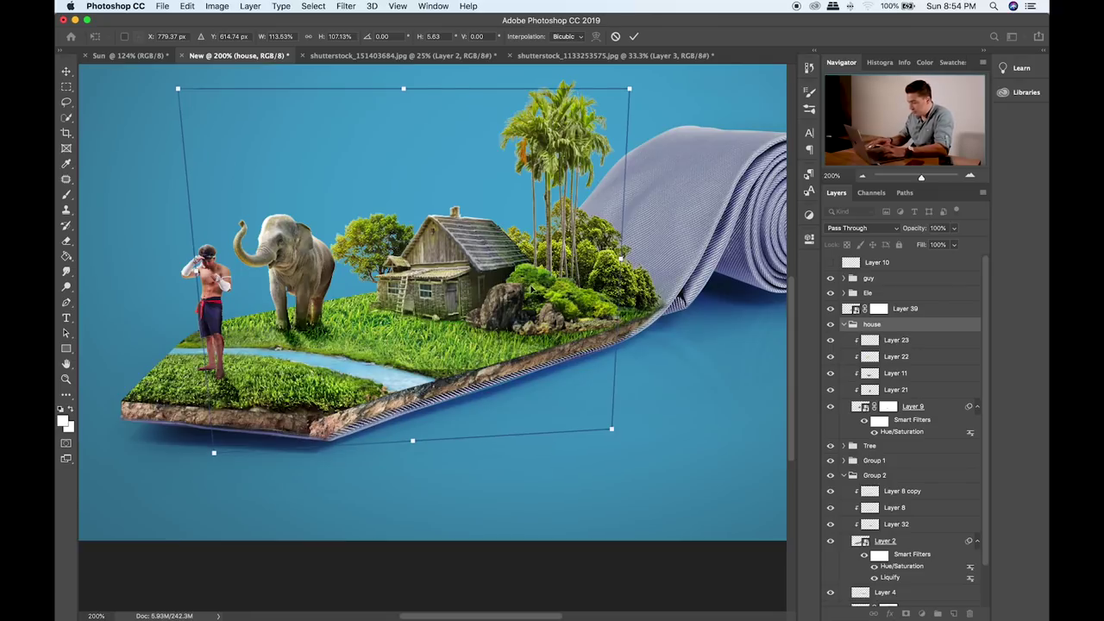
key(Return)
key(b)
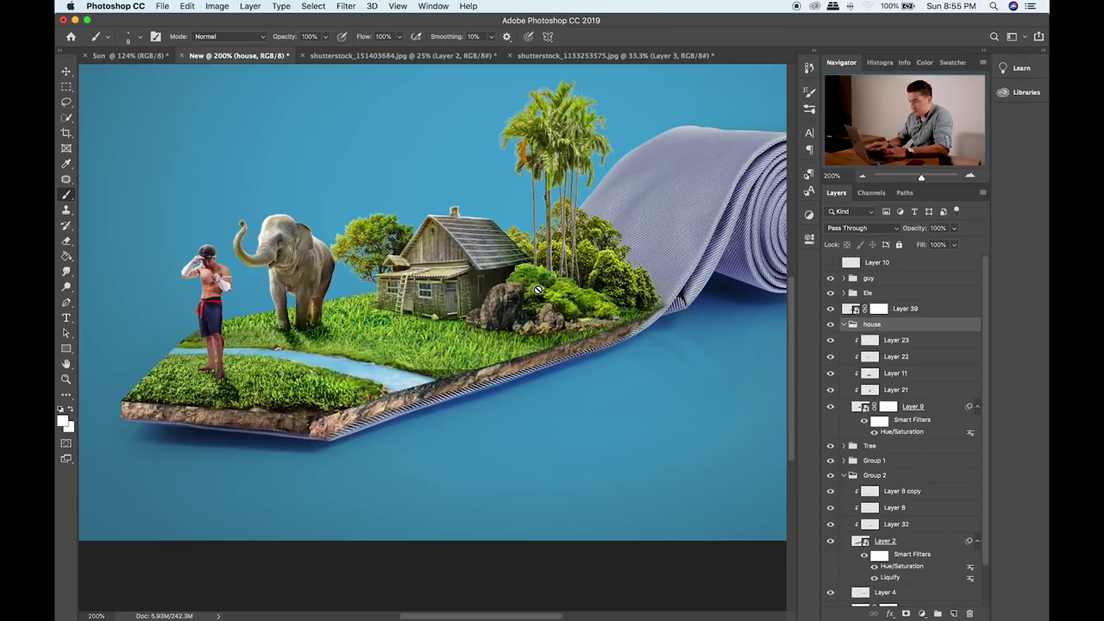
click(843, 325)
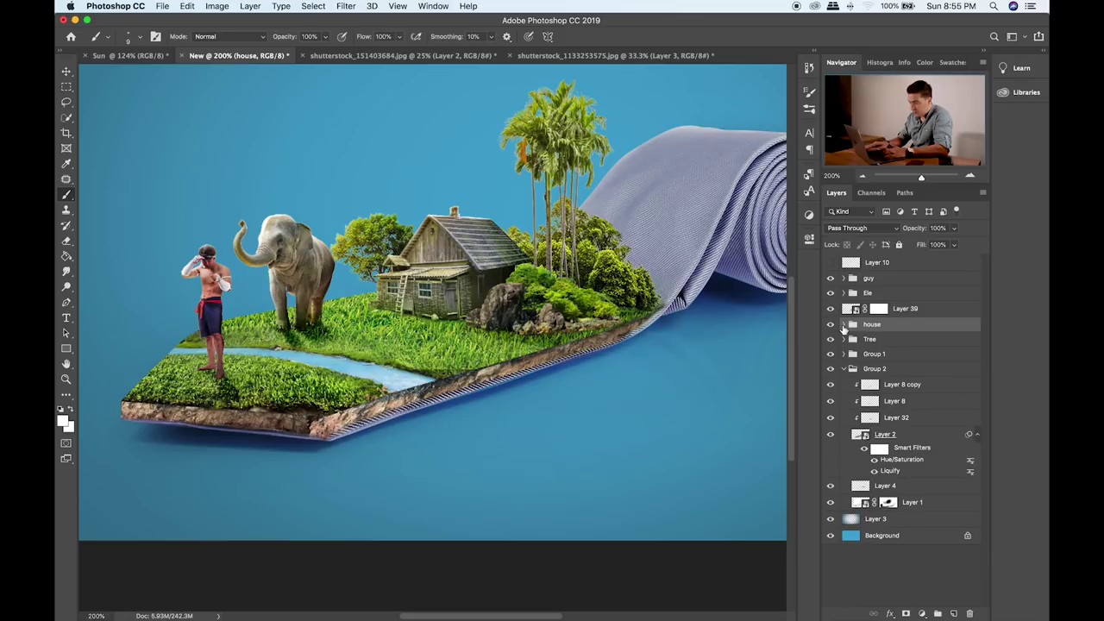
- Switch to the Items folder in Finder and preview the 6.png cloud image
key(super+Tab)
key(super+Tab)
key(super+Tab)
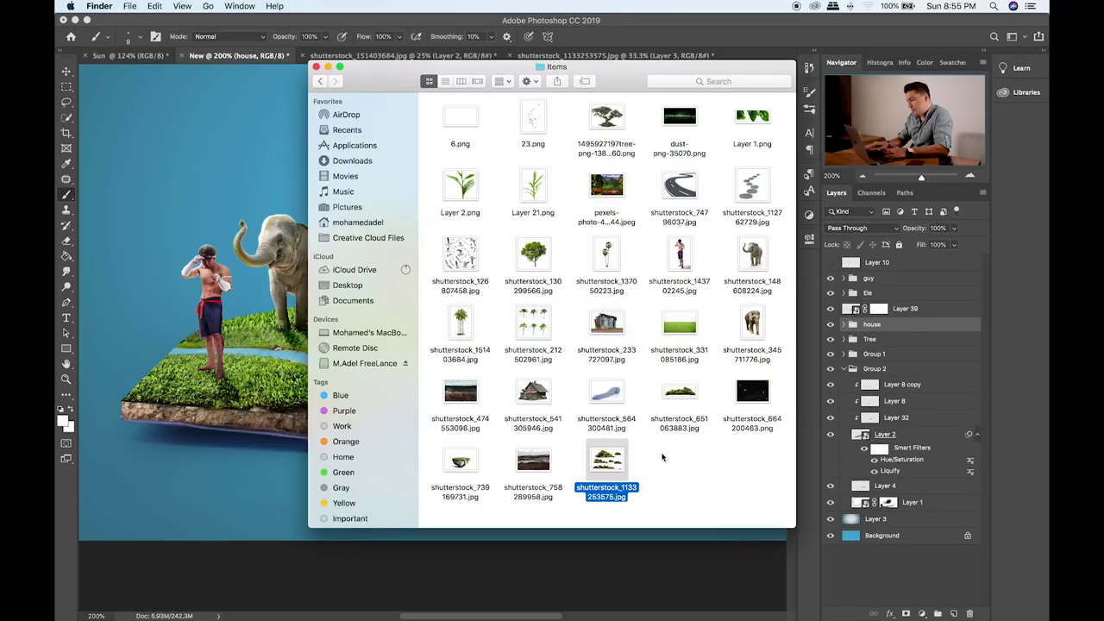
click(663, 457)
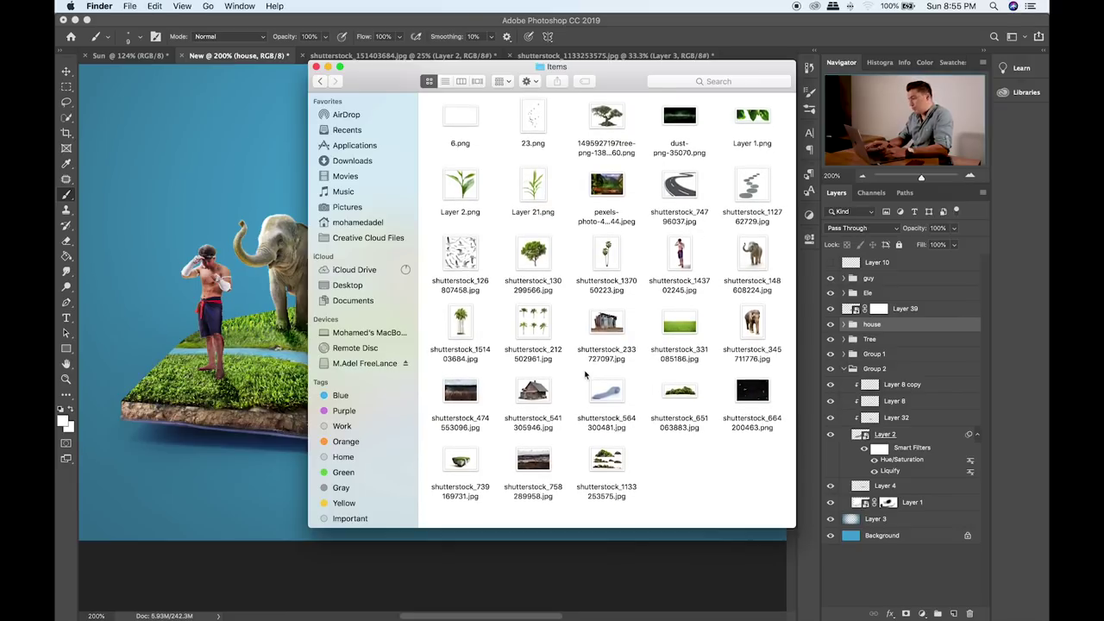
click(473, 121)
key(space)
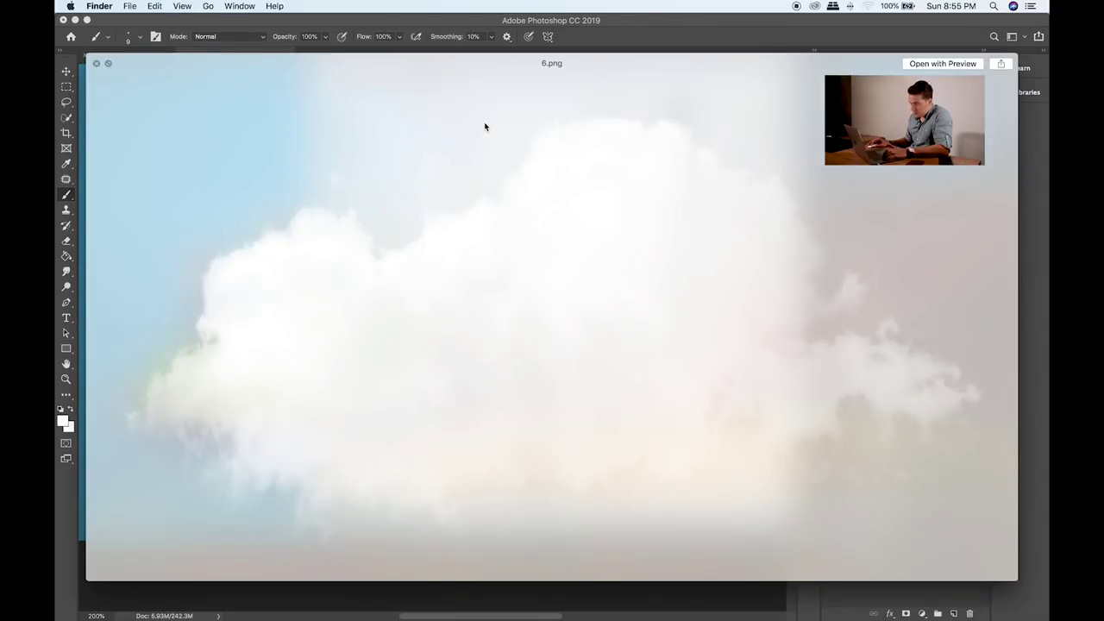
key(space)
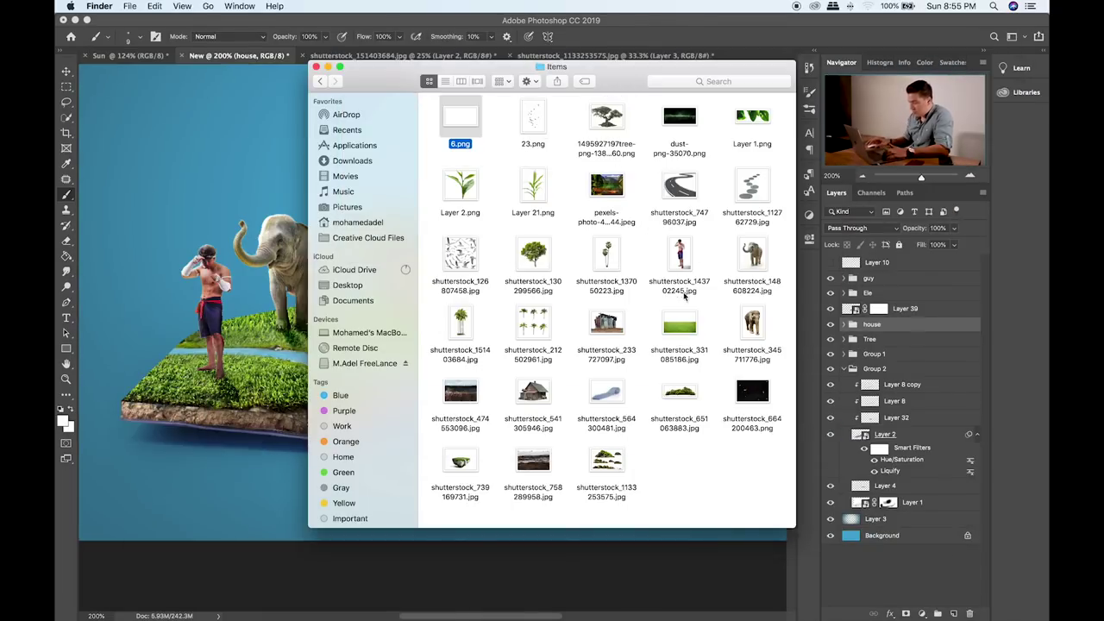
- Place 6.png from the Finder Items folder above the guy group, scaled down to a small cloud over the house
click(927, 280)
click(917, 275)
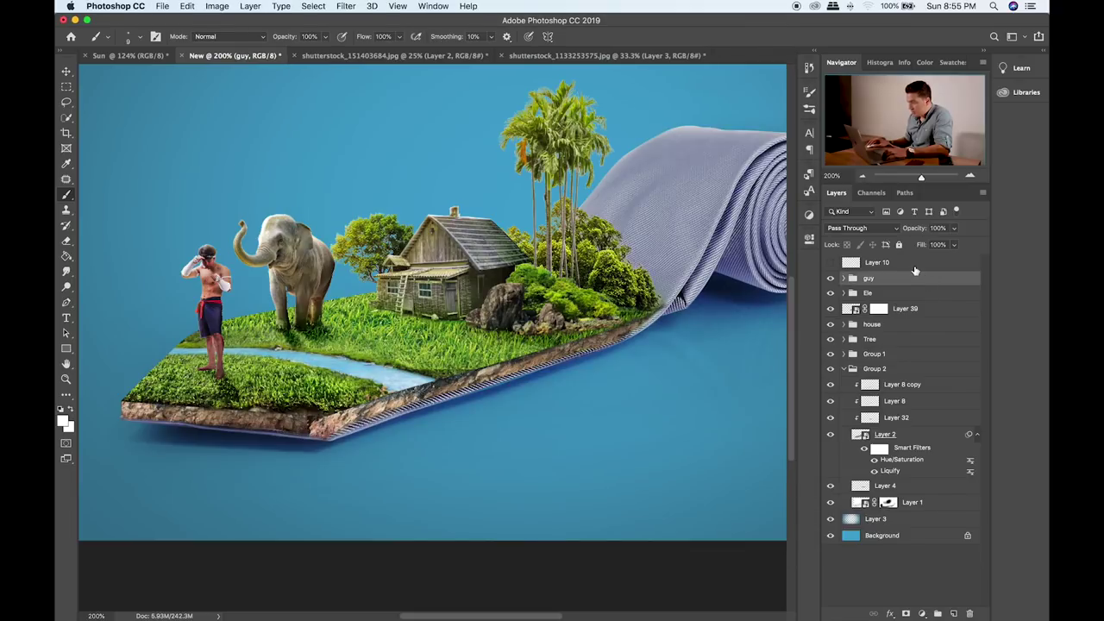
key(super+Tab)
drag(461, 114, 259, 136)
key(super+minus)
key(super+minus)
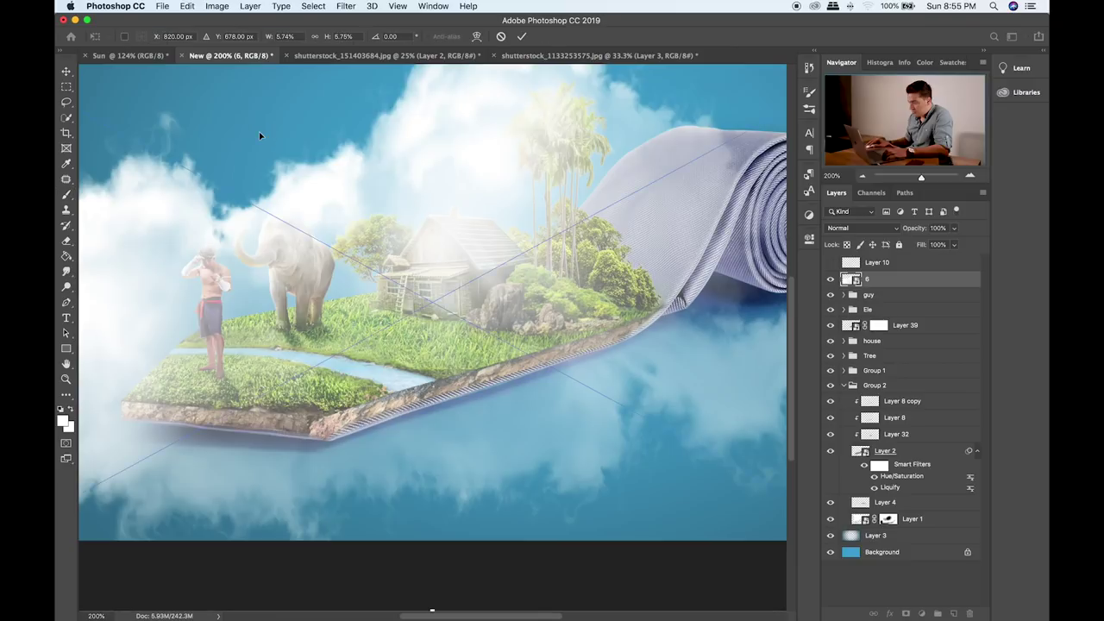
mouse_move(595, 470)
mouse_down()
mouse_move(436, 326)
mouse_move(328, 290)
mouse_move(664, 320)
mouse_up()
key(Return)
- Move the cloud on layer 6 so it floats above the house, just beside the palm trees
key(super+plus)
key(super+plus)
click(600, 262)
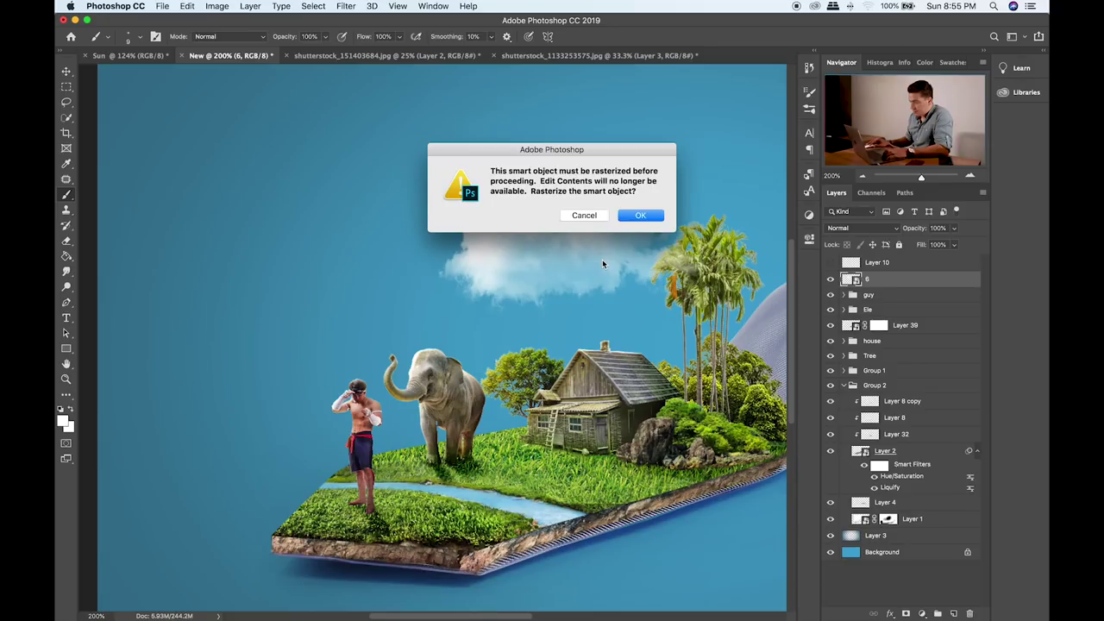
key(Escape)
key(v)
drag(601, 233, 562, 222)
key(super+minus)
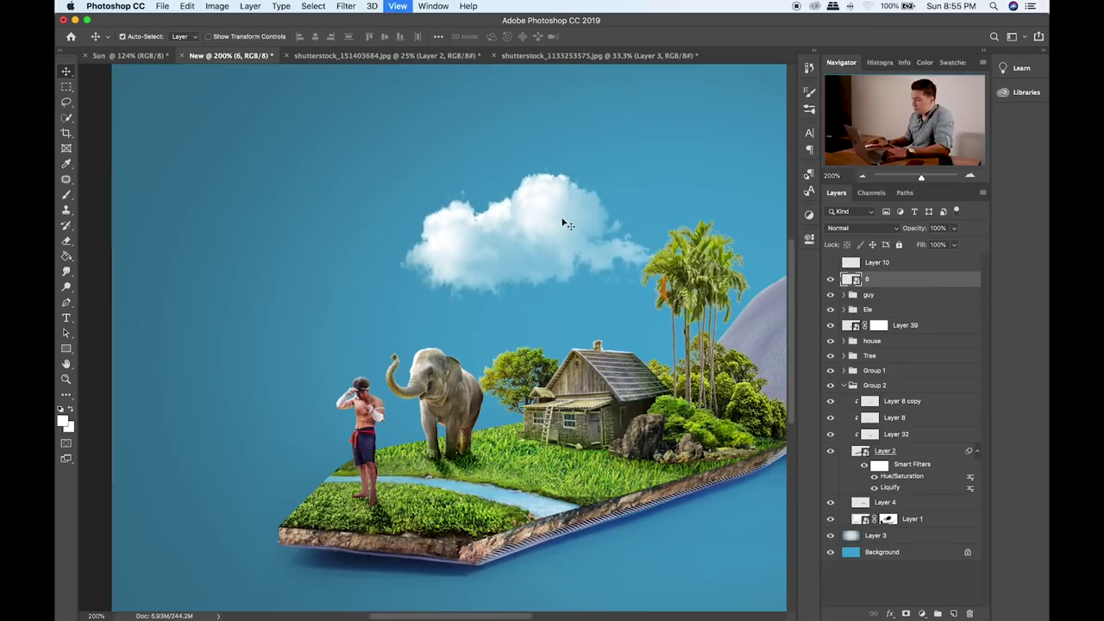
key(super+minus)
key(super+minus)
mouse_move(450, 307)
mouse_down()
mouse_move(437, 304)
mouse_move(454, 314)
mouse_up()
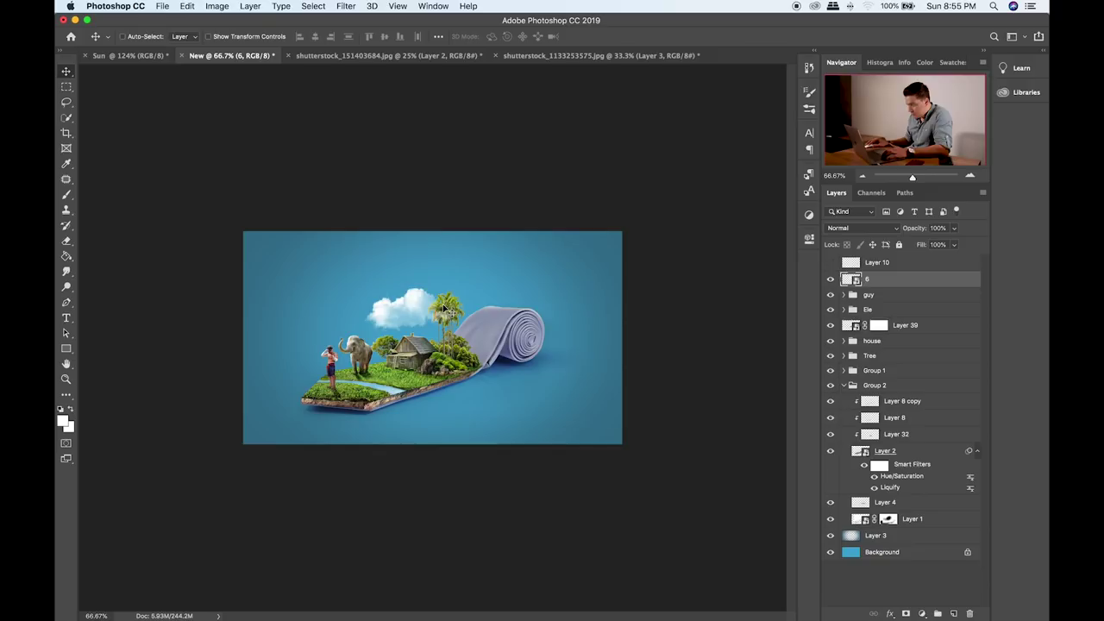
- Duplicate the cloud layer, scale the copy down to about 0.69%, and position it against the original cloud's upper-left side
key(super+plus)
key(super+plus)
key(super+j)
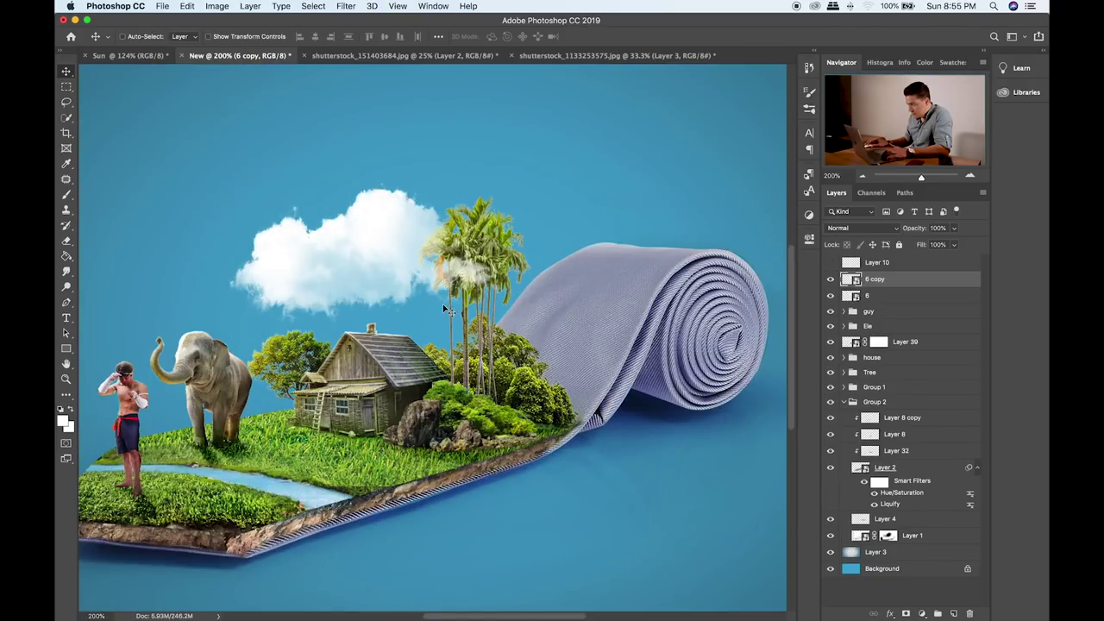
key(super+t)
drag(506, 177, 353, 259)
drag(318, 293, 278, 237)
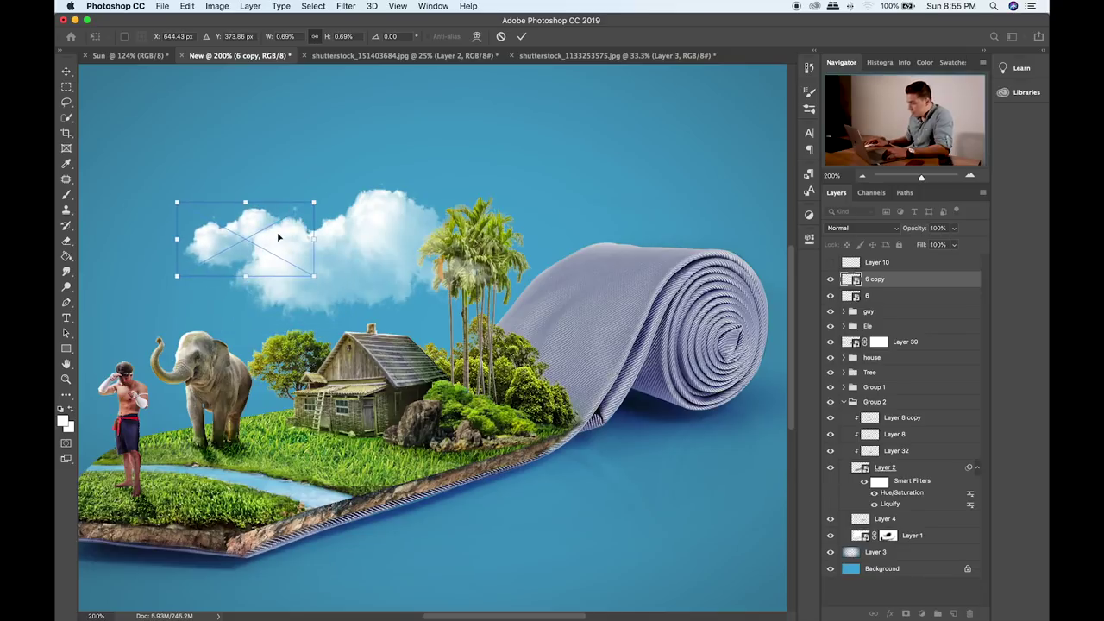
key(Return)
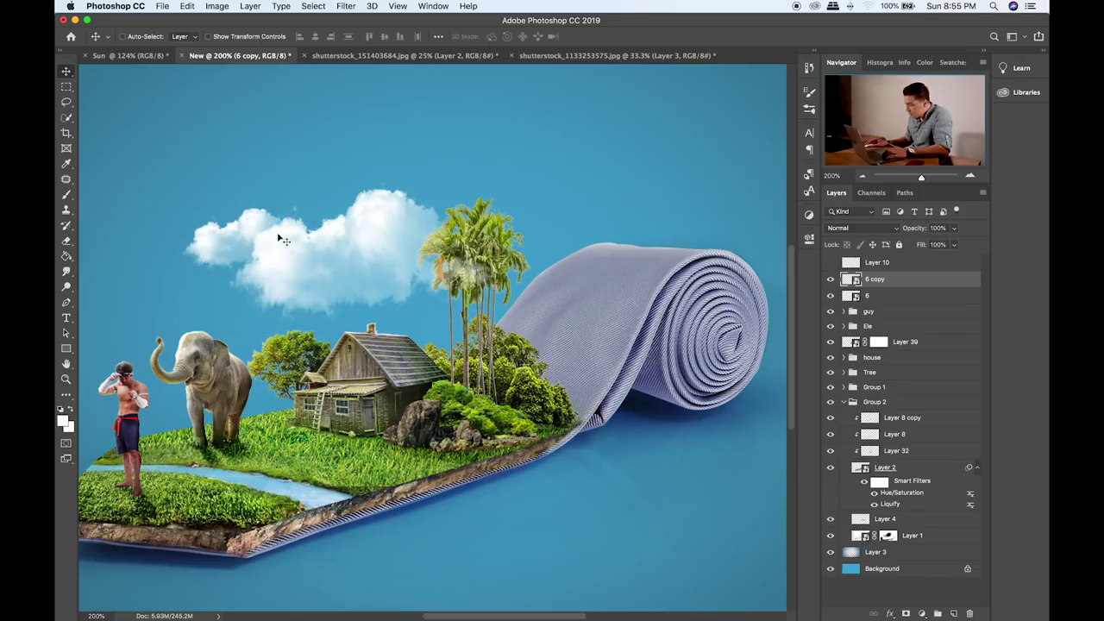
- Shift the large cloud slightly toward the palm trees and move the small cloud copy closer to it
click(876, 297)
drag(376, 255, 381, 265)
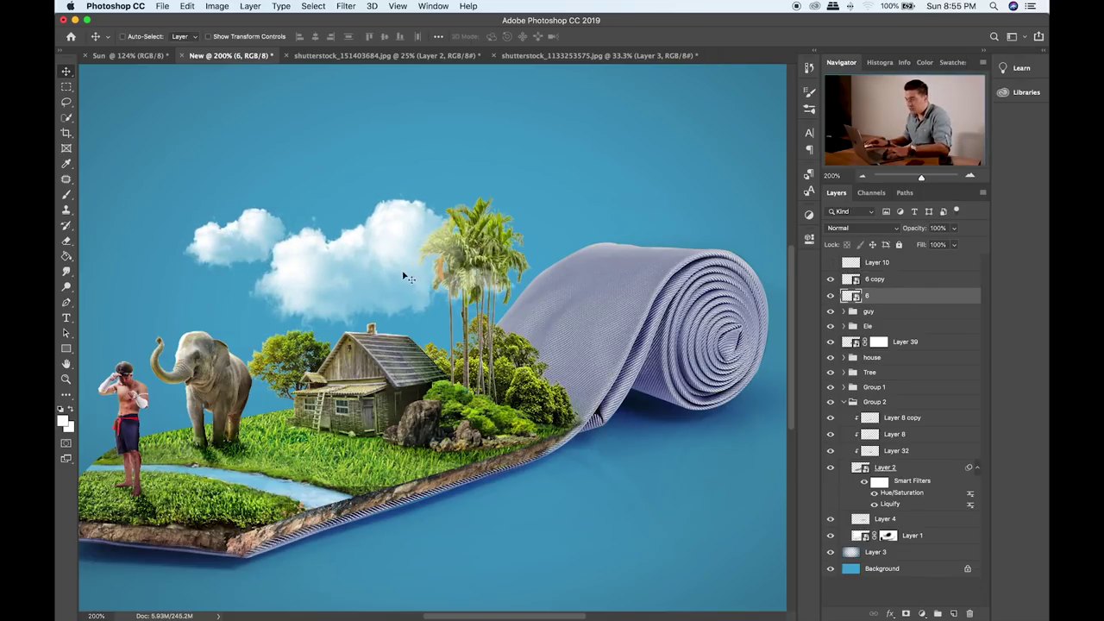
click(905, 279)
drag(488, 244, 502, 253)
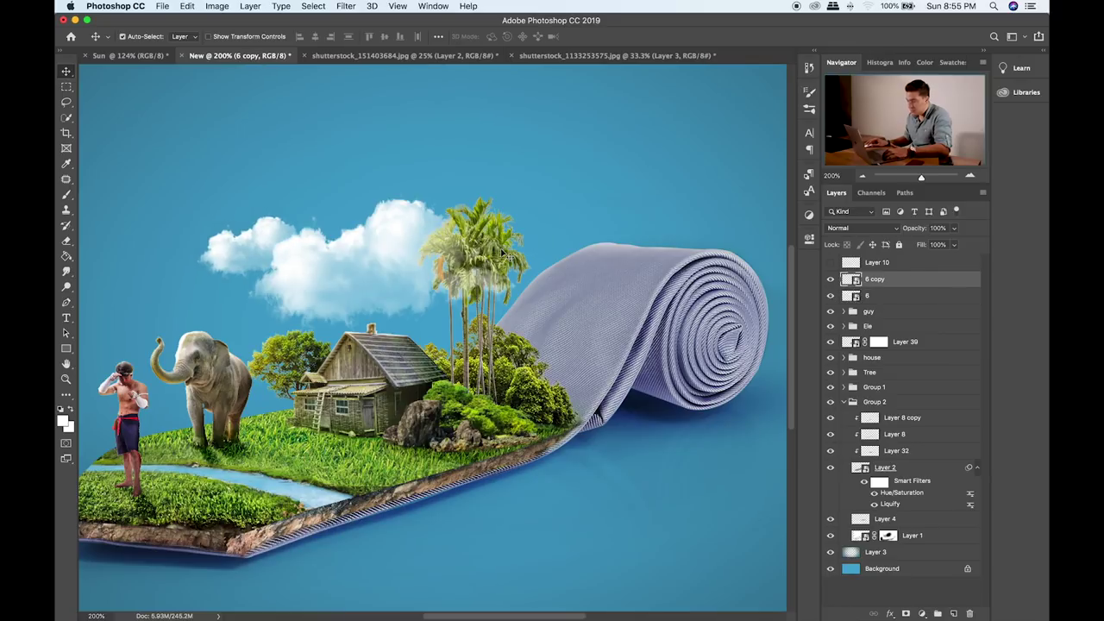
key(super+minus)
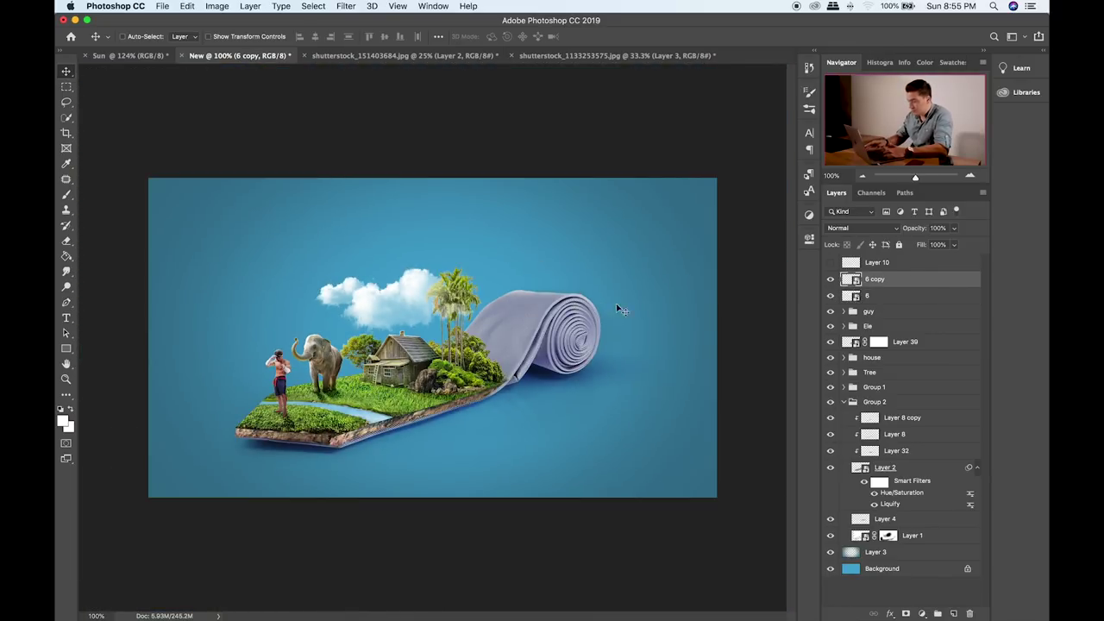
- Toggle the visibility of the Tree and house groups and of layers inside Tree to identify what each contains
click(831, 372)
click(831, 372)
click(831, 357)
click(831, 357)
click(831, 372)
click(831, 372)
click(842, 373)
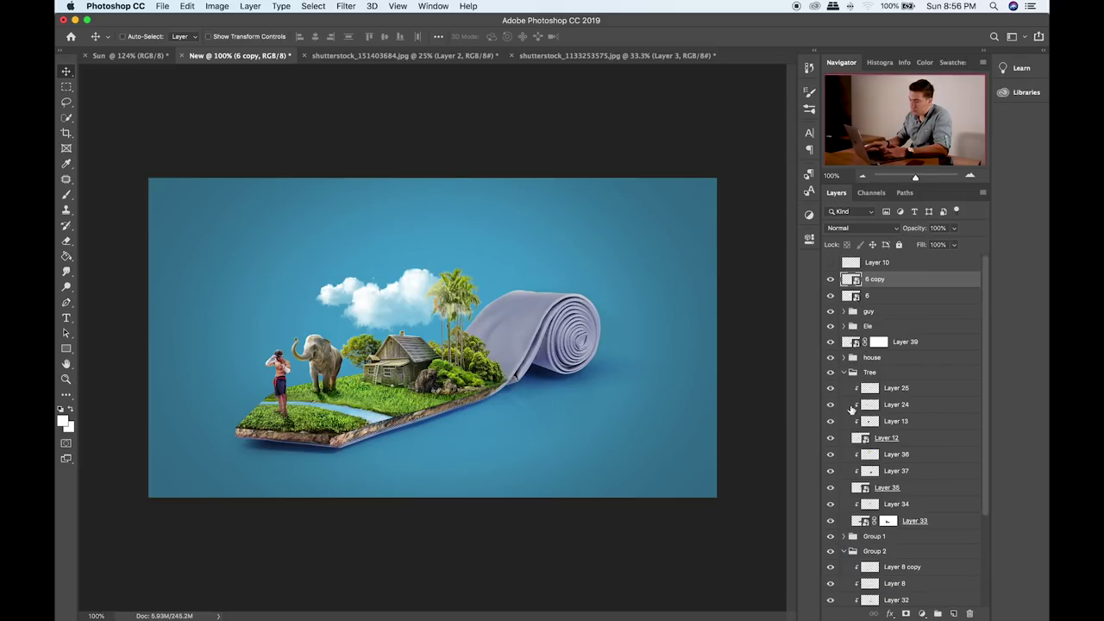
click(831, 438)
click(831, 438)
click(832, 489)
- Add a clipped layer above Layer 35 in the Tree group and paint black (000000) over the palm trees with a large soft brush
click(921, 490)
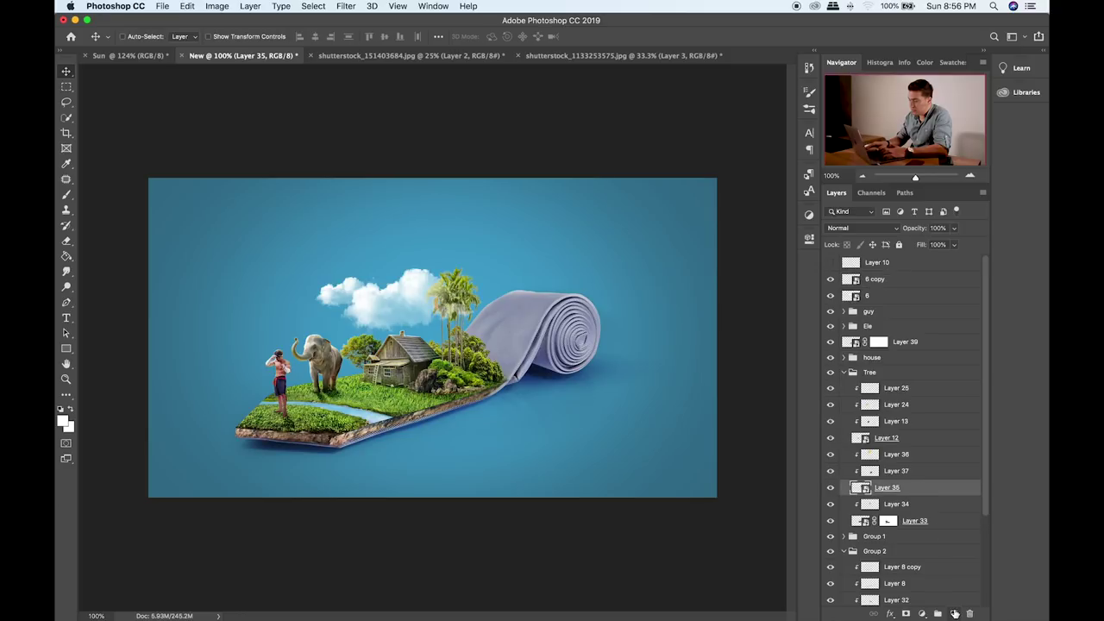
click(954, 613)
key(b)
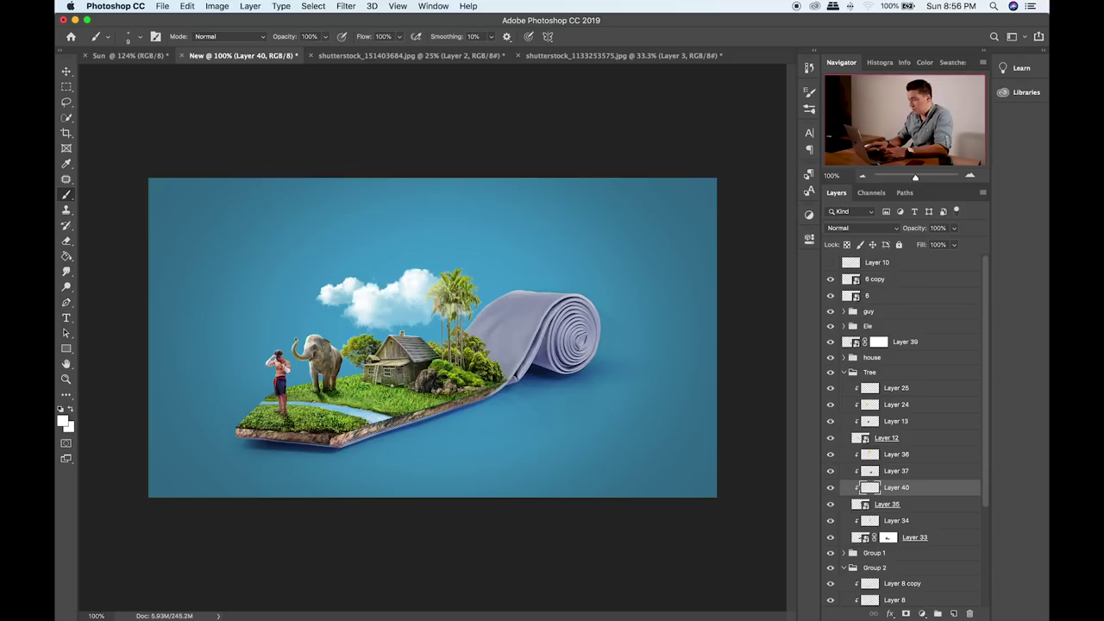
click(64, 422)
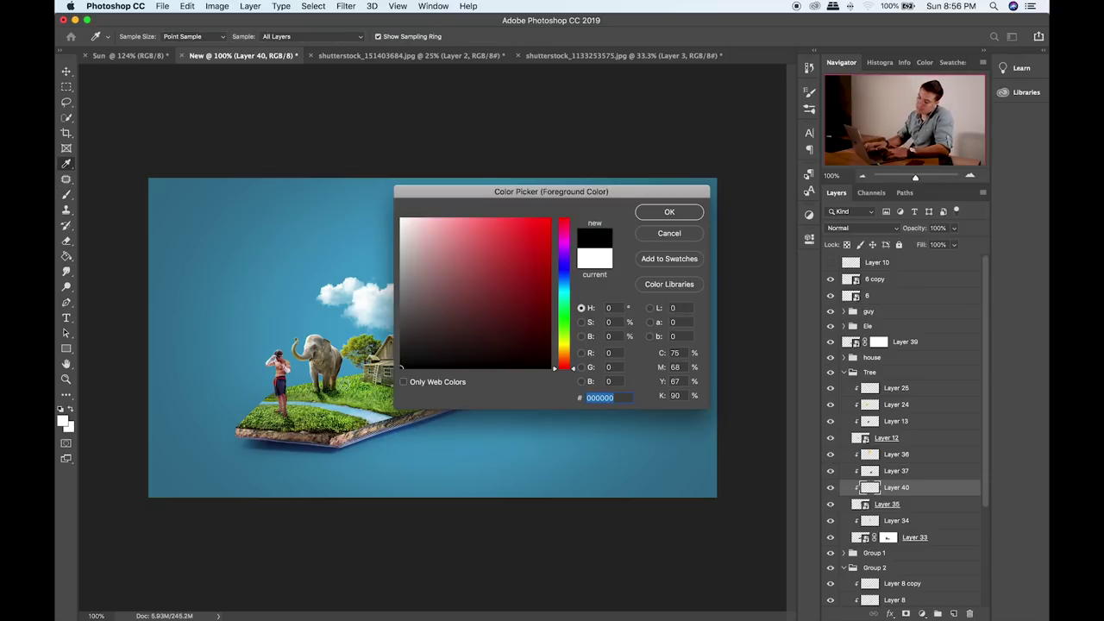
click(666, 212)
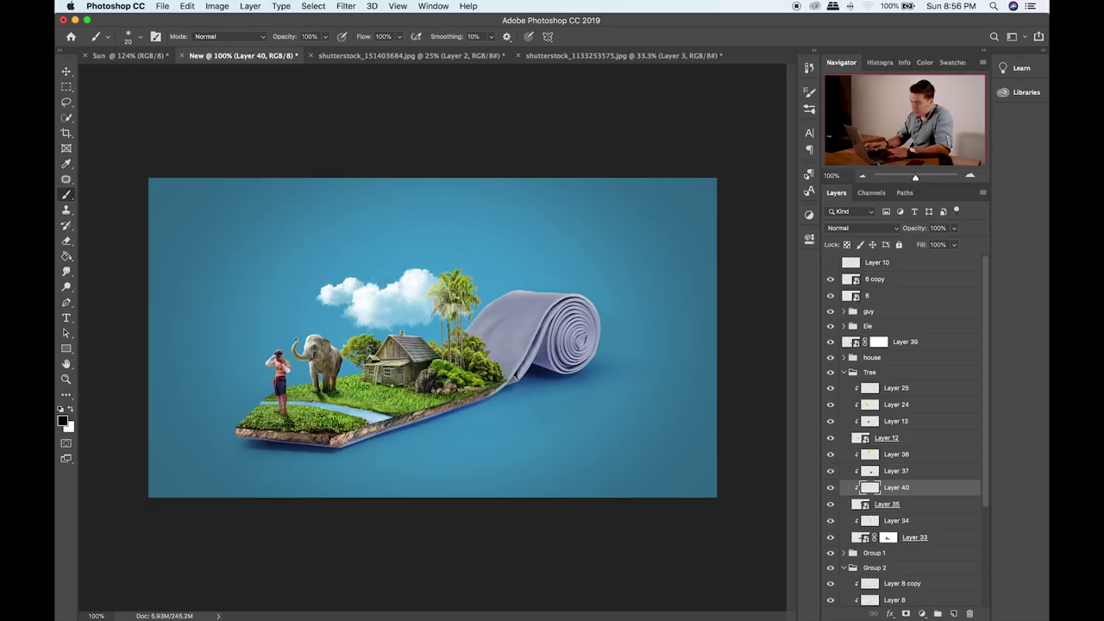
click(476, 298)
click(472, 328)
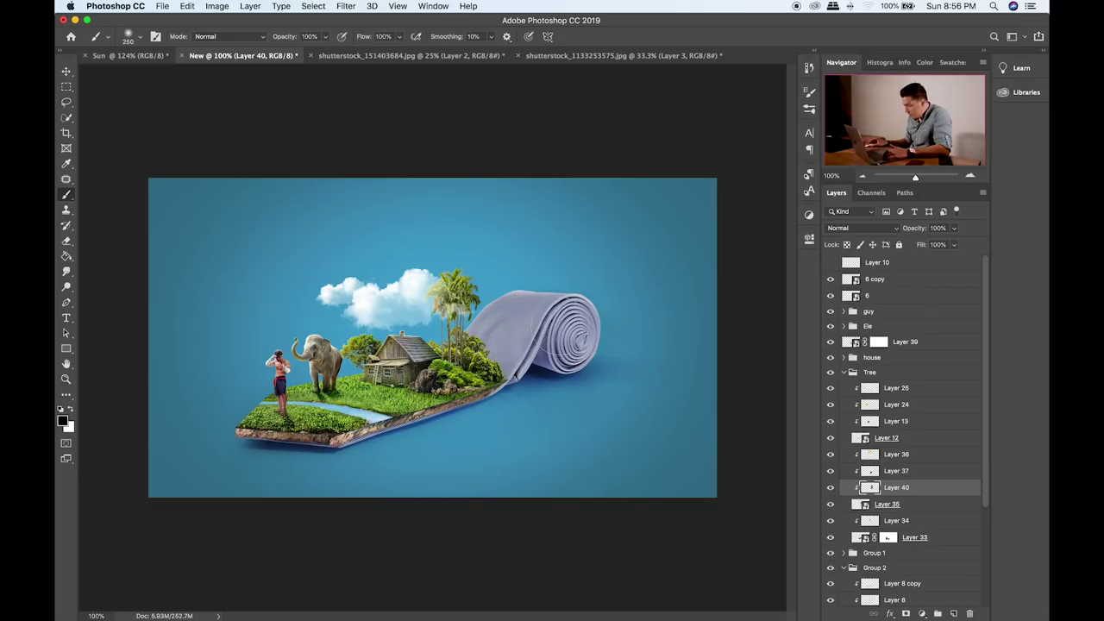
- Set the blend mode of the painted shading layer, Layer 40, to Overlay
key(v)
key(shift+plus)
key(shift+plus)
key(shift+plus)
key(shift+plus)
key(shift+plus)
key(shift+plus)
key(shift+plus)
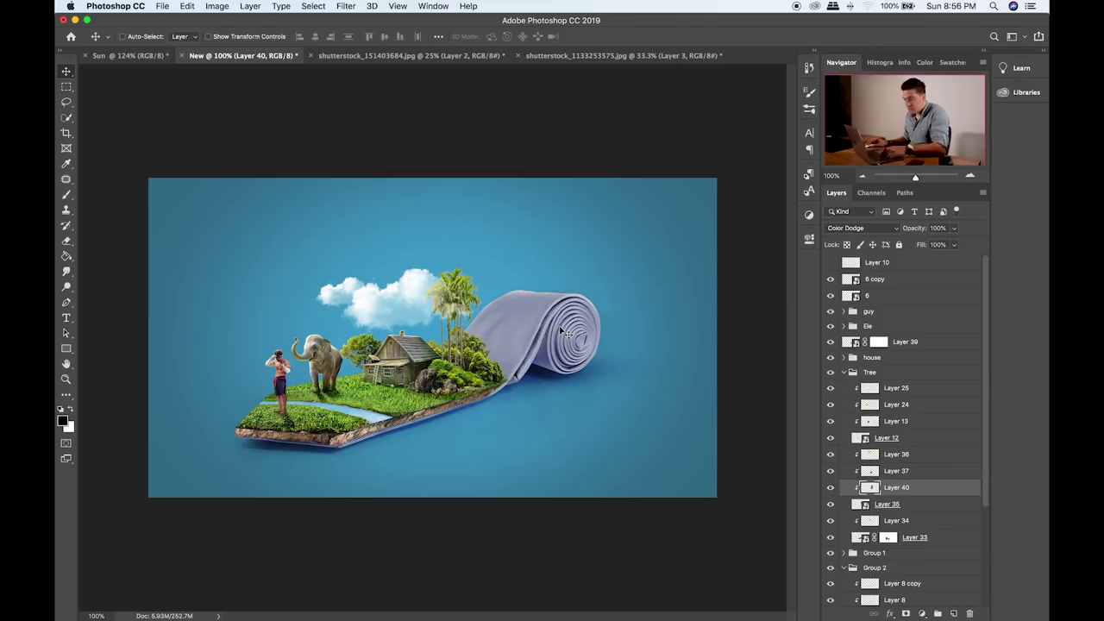
key(super+plus)
key(super+plus)
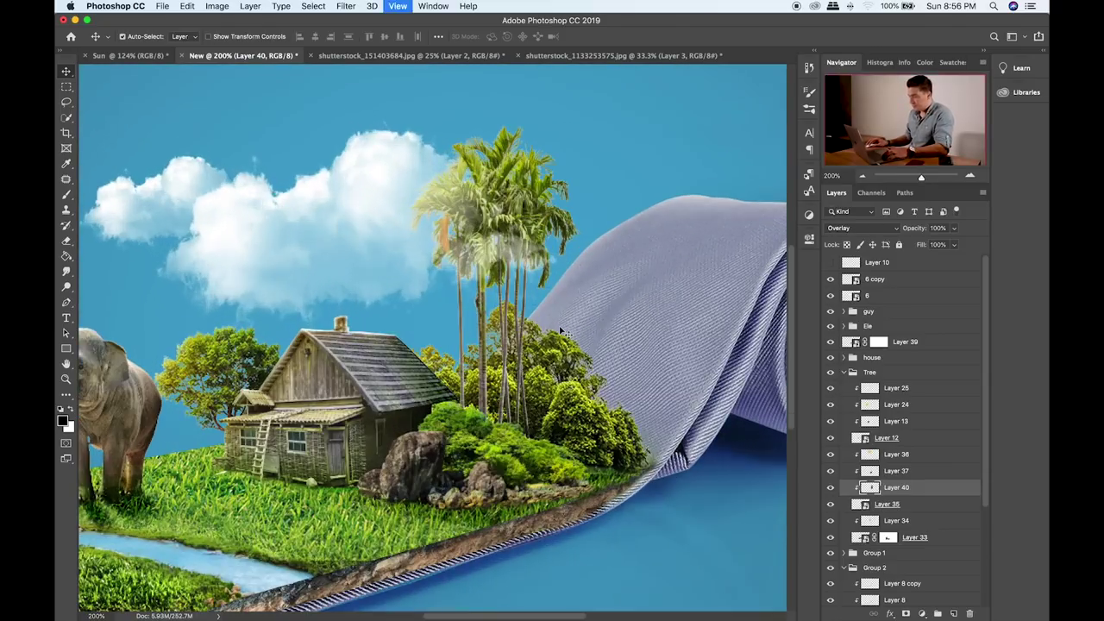
- Collapse the Tree group and Group 2, and lower the opacity of both cloud layers to 68%
click(843, 373)
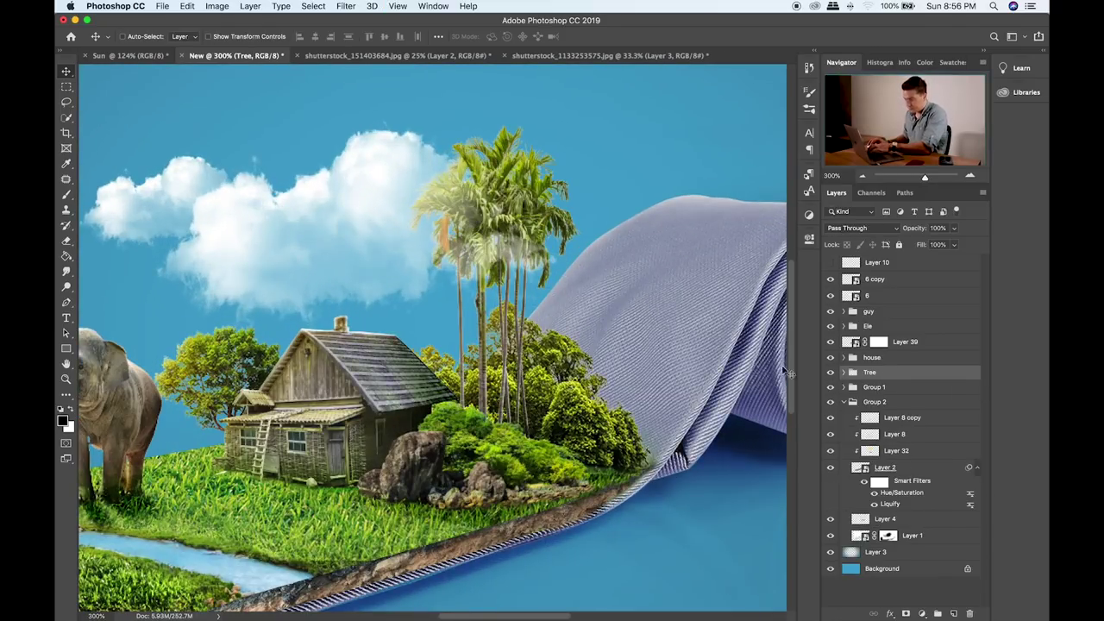
click(71, 86)
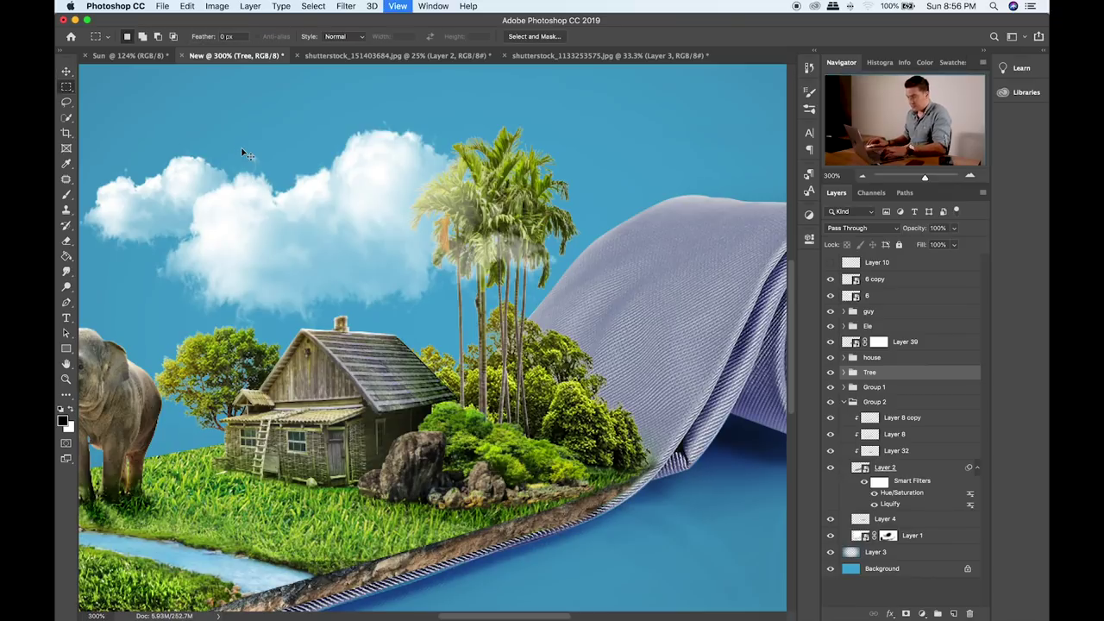
key(super+0)
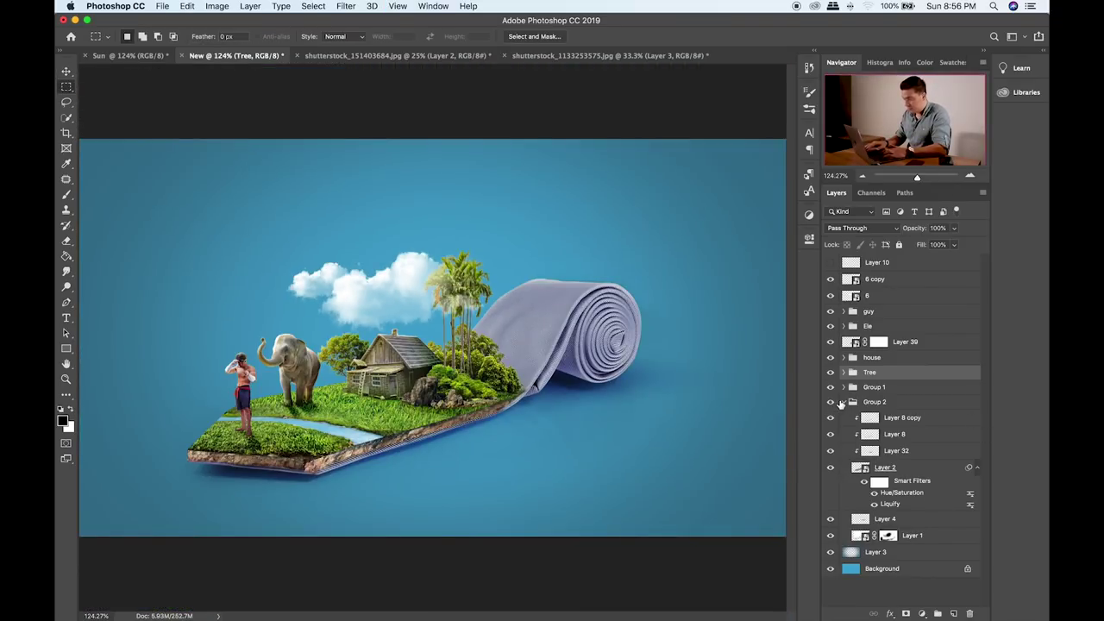
click(842, 403)
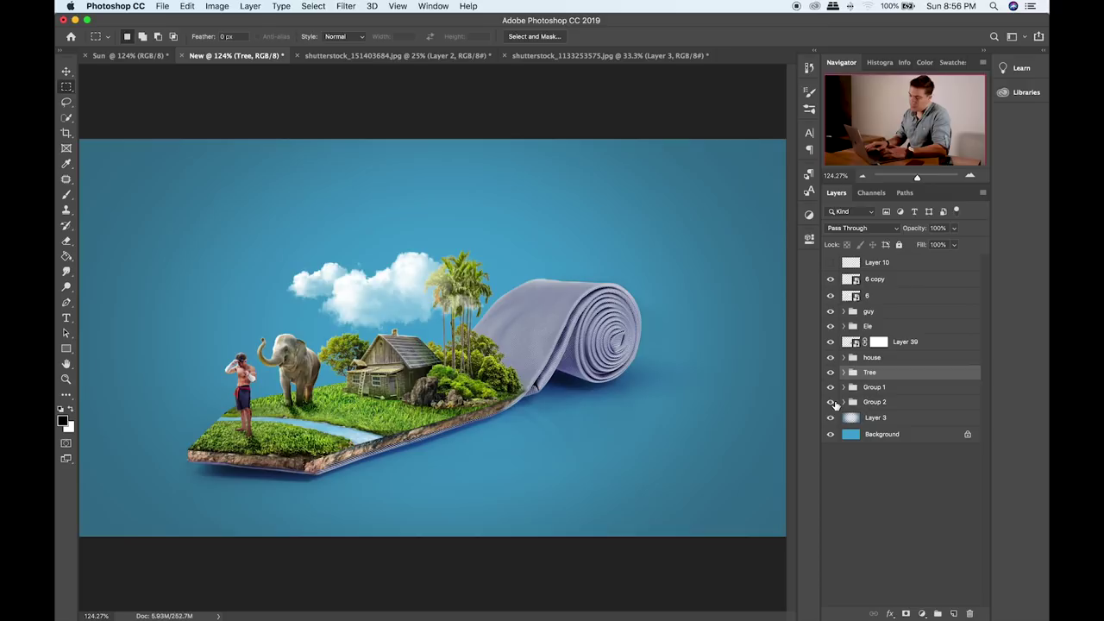
click(911, 283)
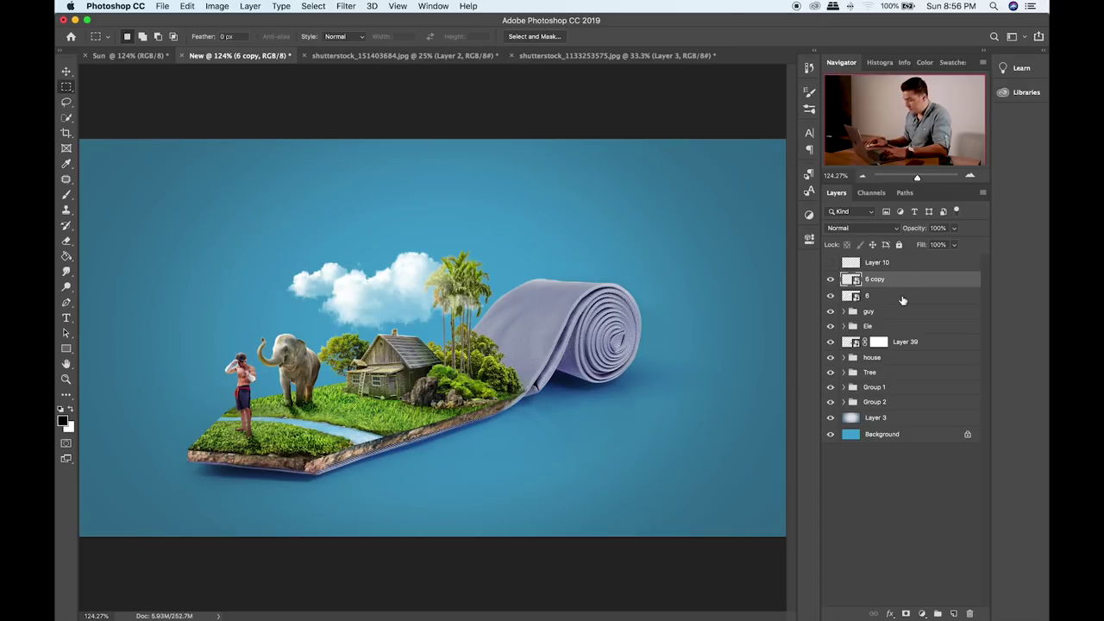
shift+click(902, 299)
click(952, 228)
drag(948, 242, 938, 244)
- Close the shutterstock_1133253575.jpg island and shutterstock_151403684.jpg palm documents without saving them
key(super+Tab)
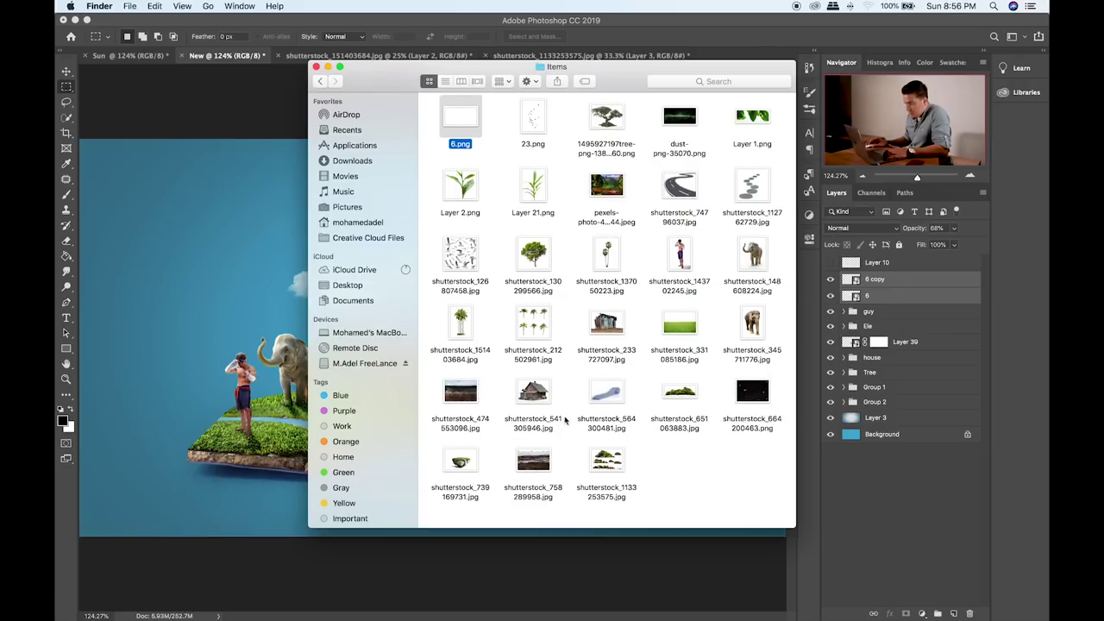
click(413, 56)
click(414, 56)
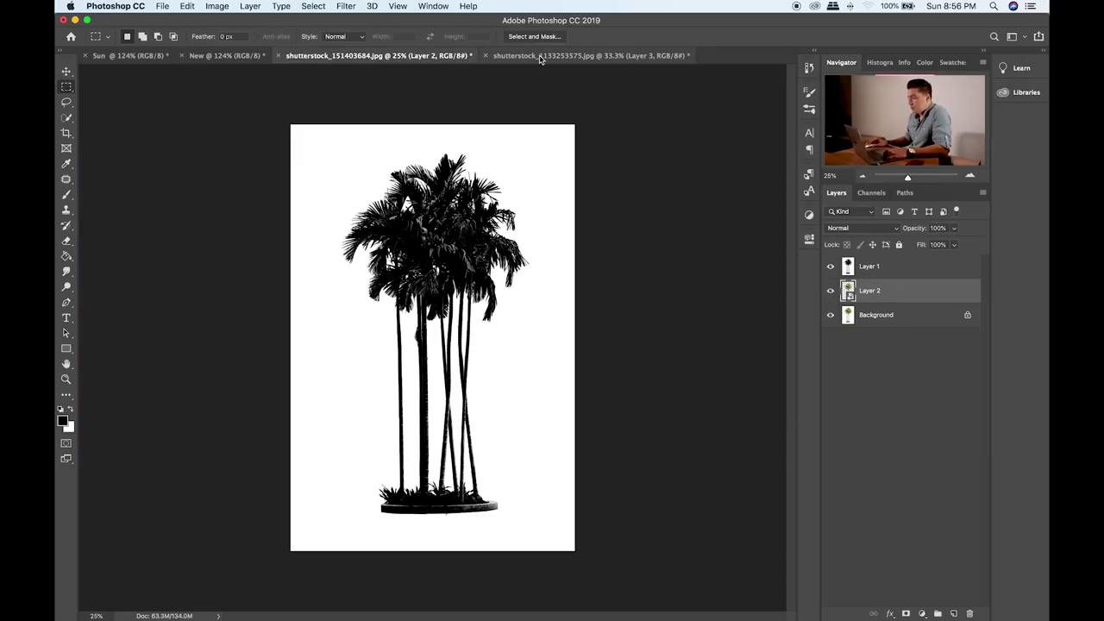
click(541, 56)
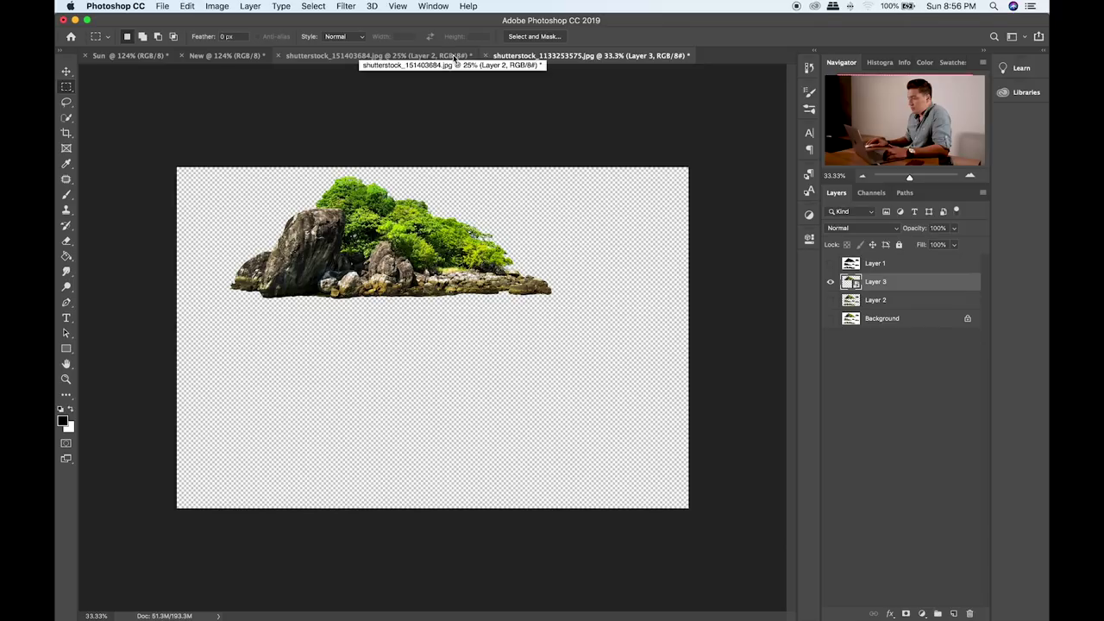
key(super+w)
click(514, 215)
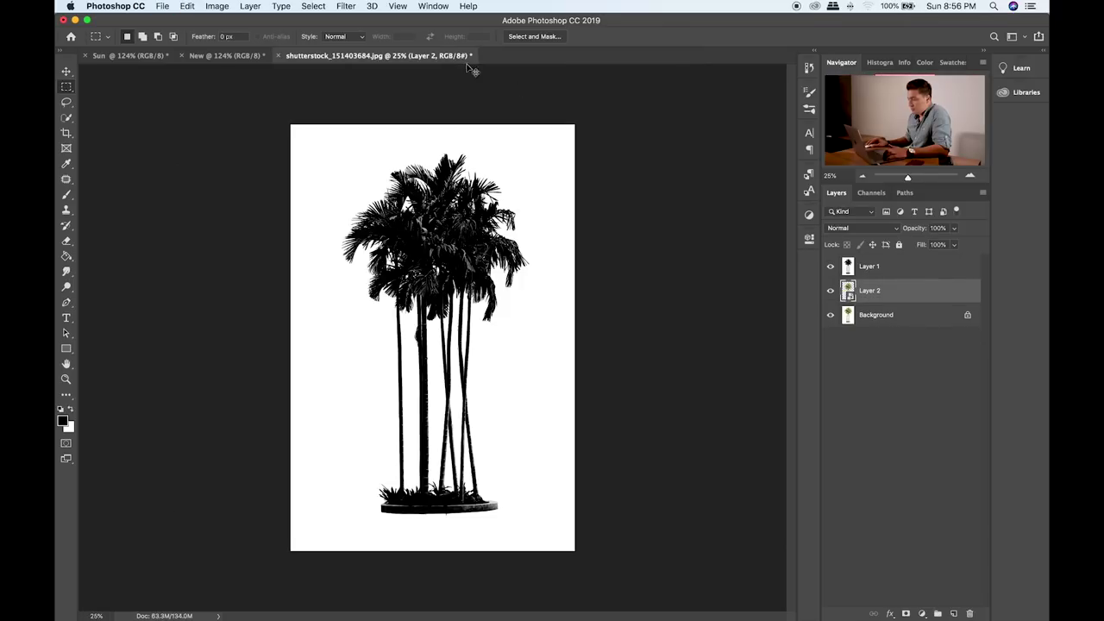
key(super+w)
click(514, 216)
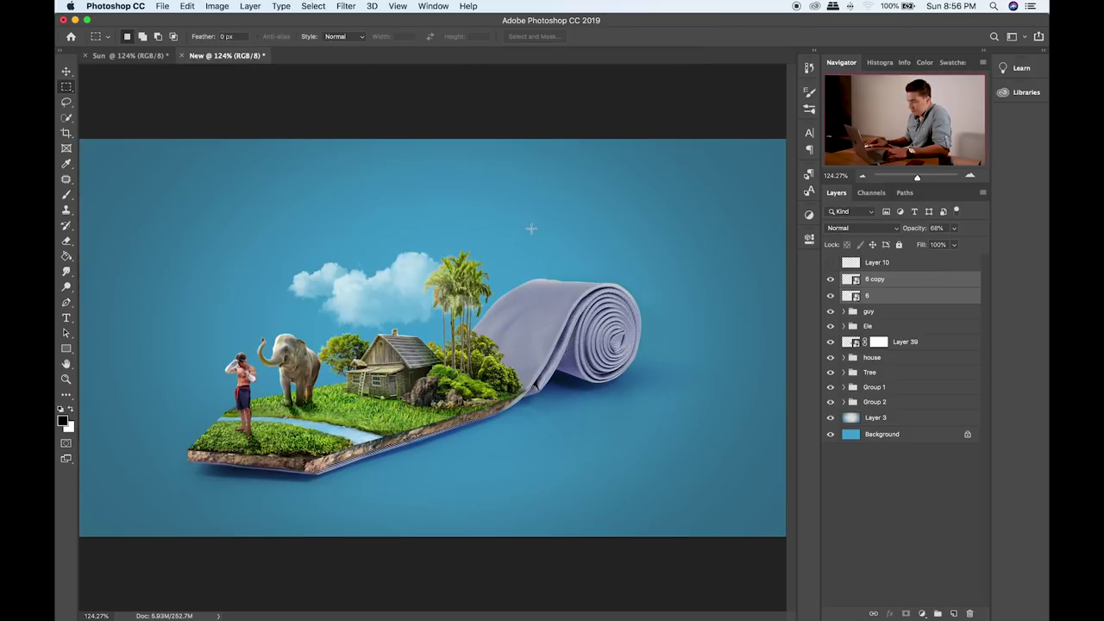
- Open shutterstock_126807458.jpg from the Finder Items folder and make a desaturated copy of its background layer
key(super+Tab)
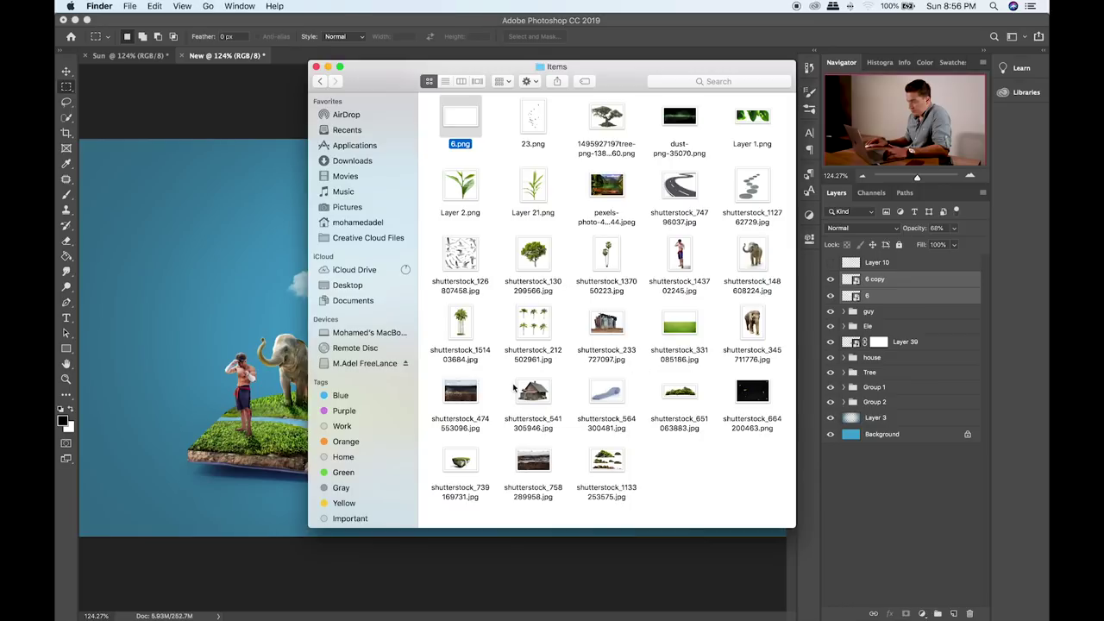
drag(470, 263, 295, 57)
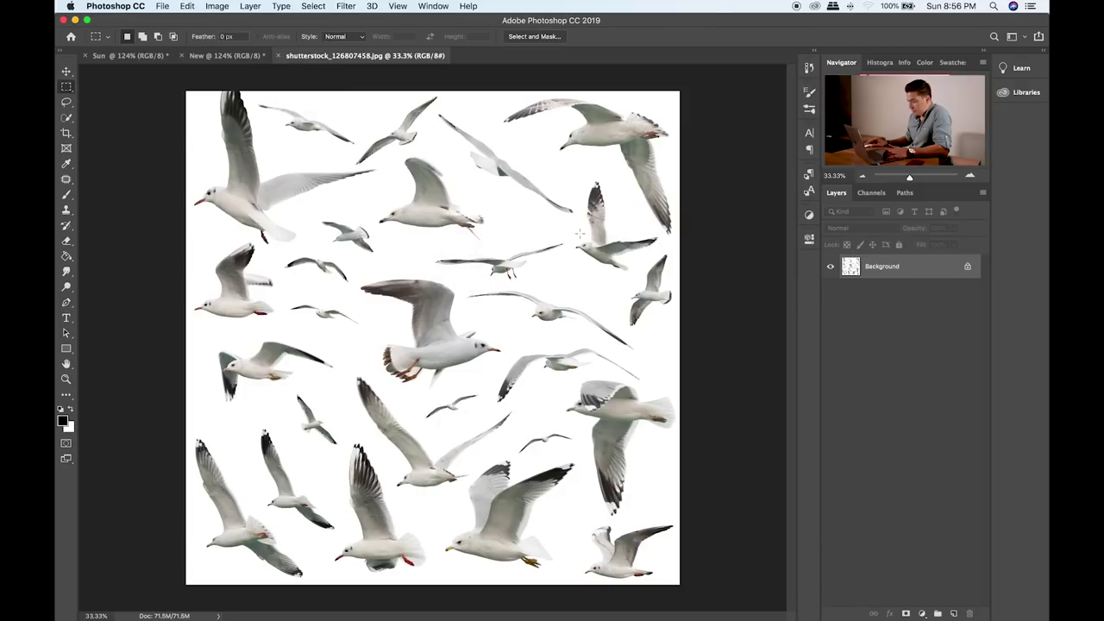
key(super+j)
key(super+shift+u)
- Apply Levels to Layer 1 with a black input level of 229 to turn the seagulls into dark silhouettes
key(super+l)
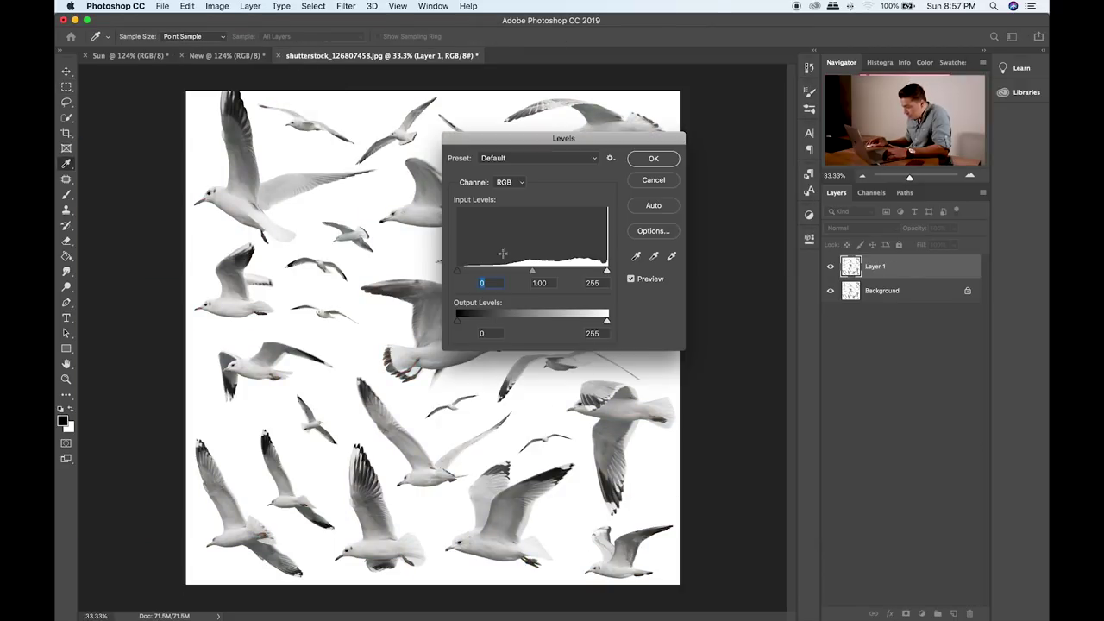
drag(458, 272, 593, 273)
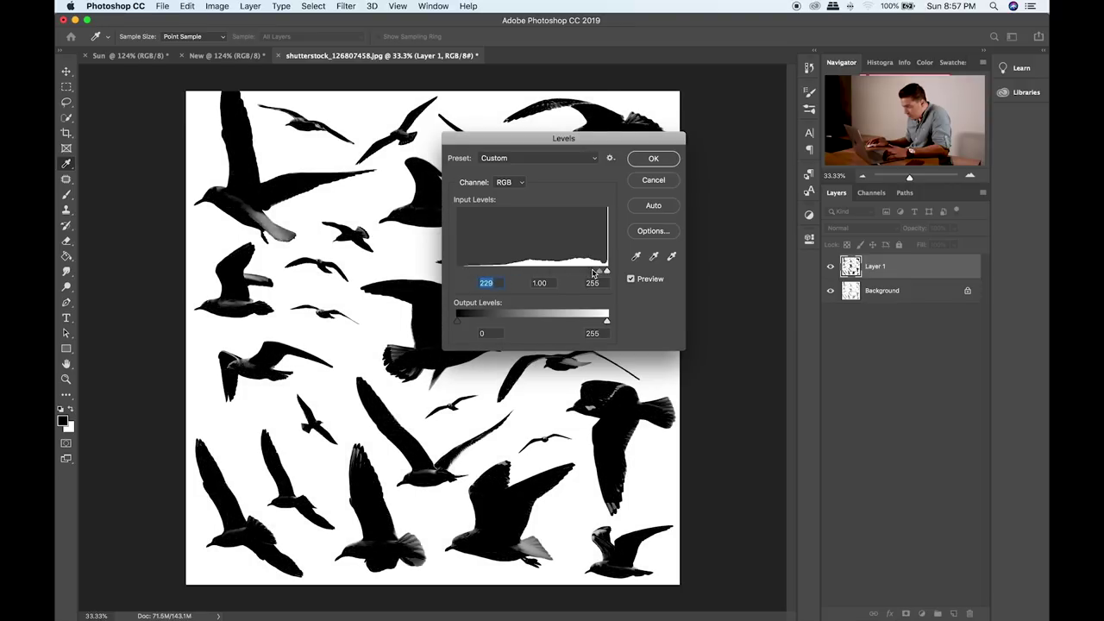
key(Return)
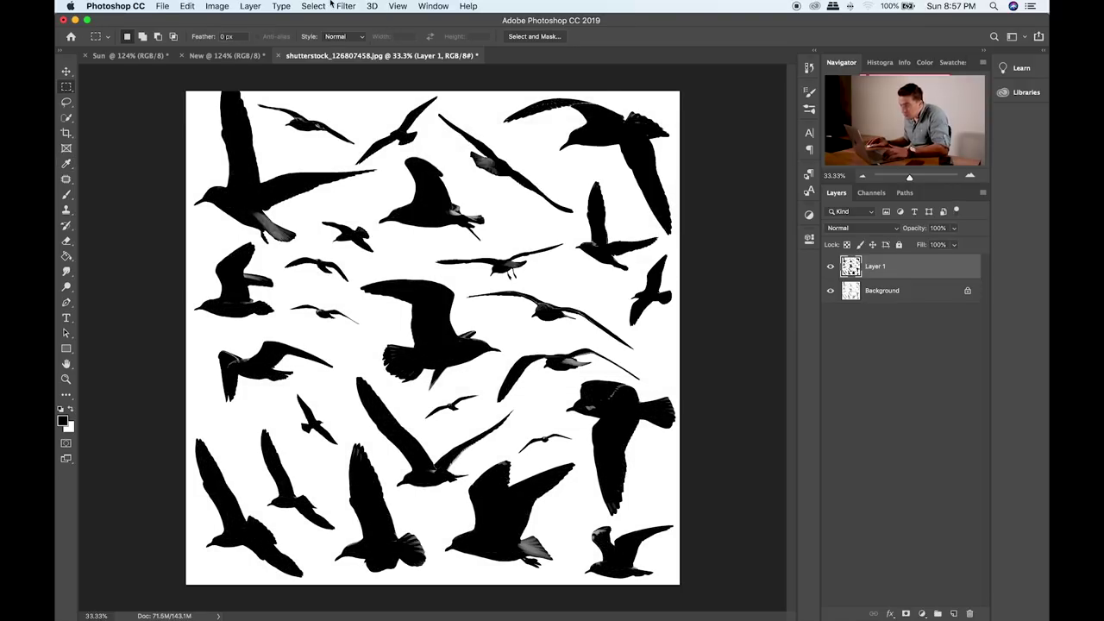
- Separate the black seagull silhouettes from the white area with a Color Range selection at fuzziness 100
click(329, 6)
click(343, 125)
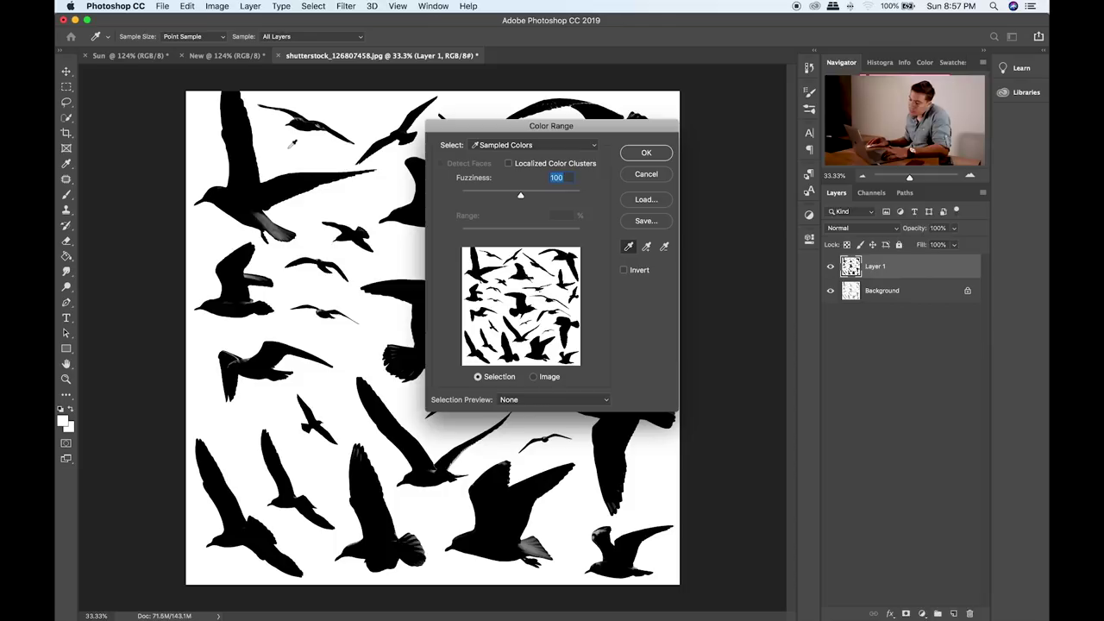
click(646, 153)
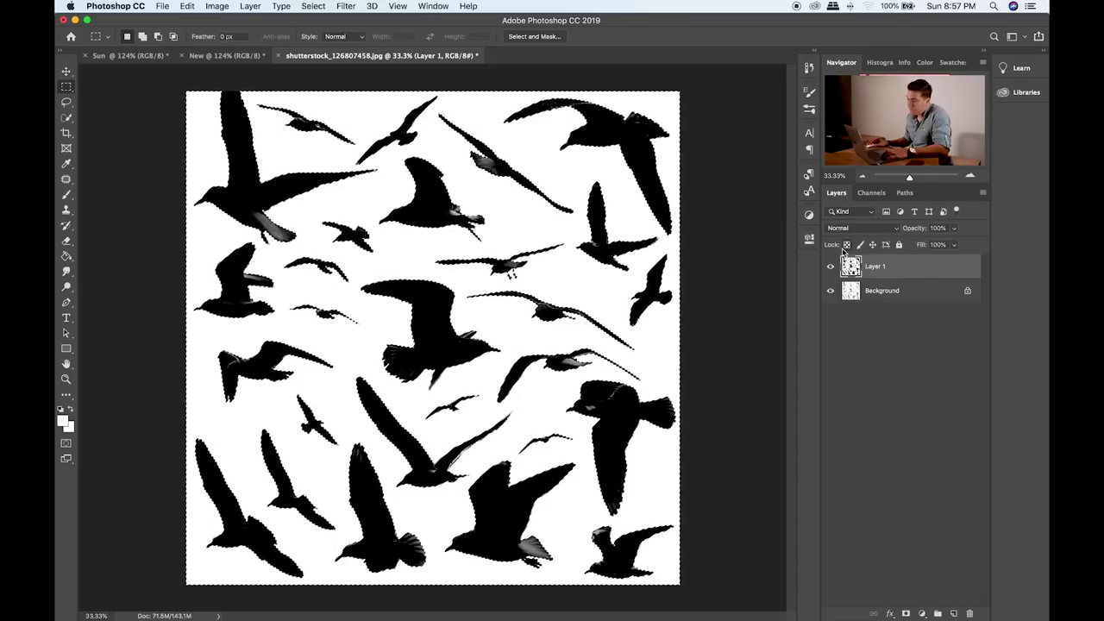
- Copy the selected seagulls from the Background layer to a new layer and hide Layer 1 and Background
click(869, 289)
key(ctrl+j)
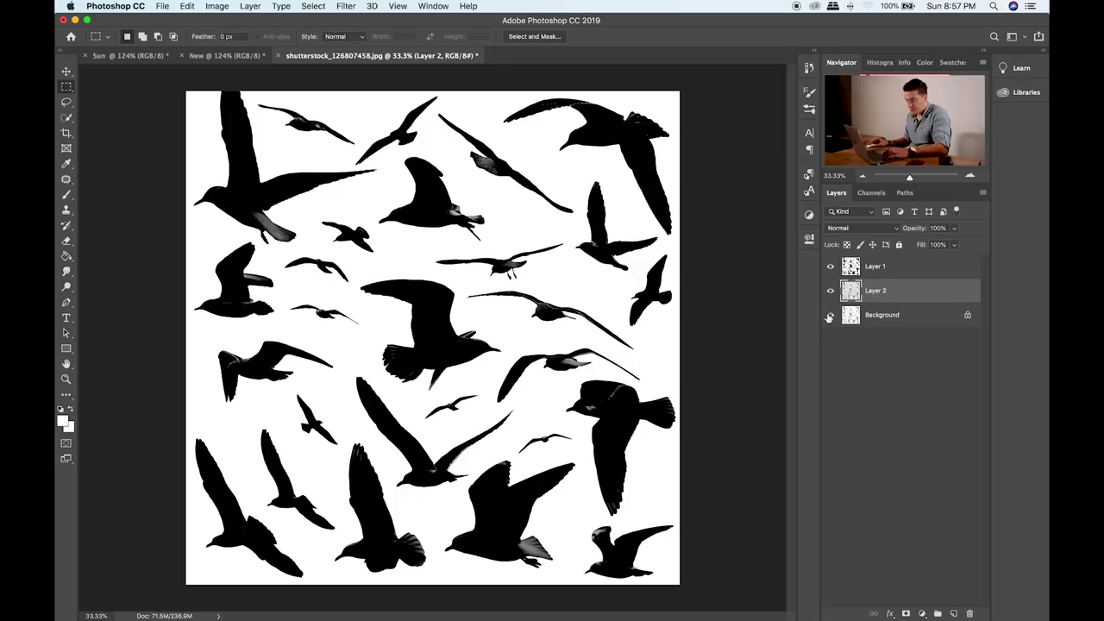
click(828, 267)
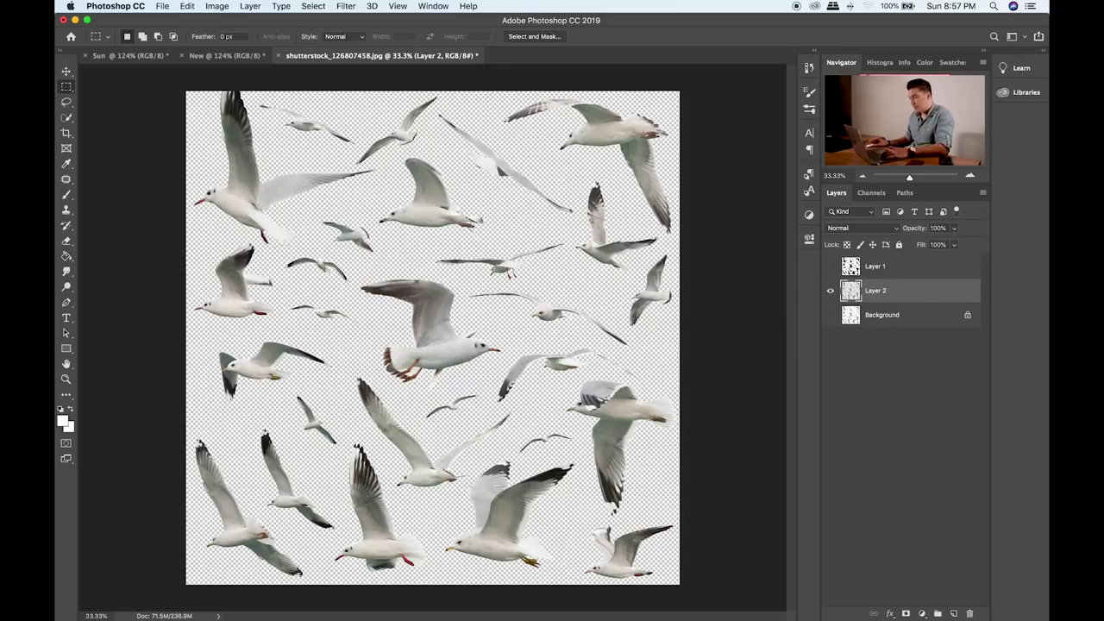
- Lasso the gull with V-shaped wings below the large central gull and copy it to its own layer
key(super+equal)
key(super+equal)
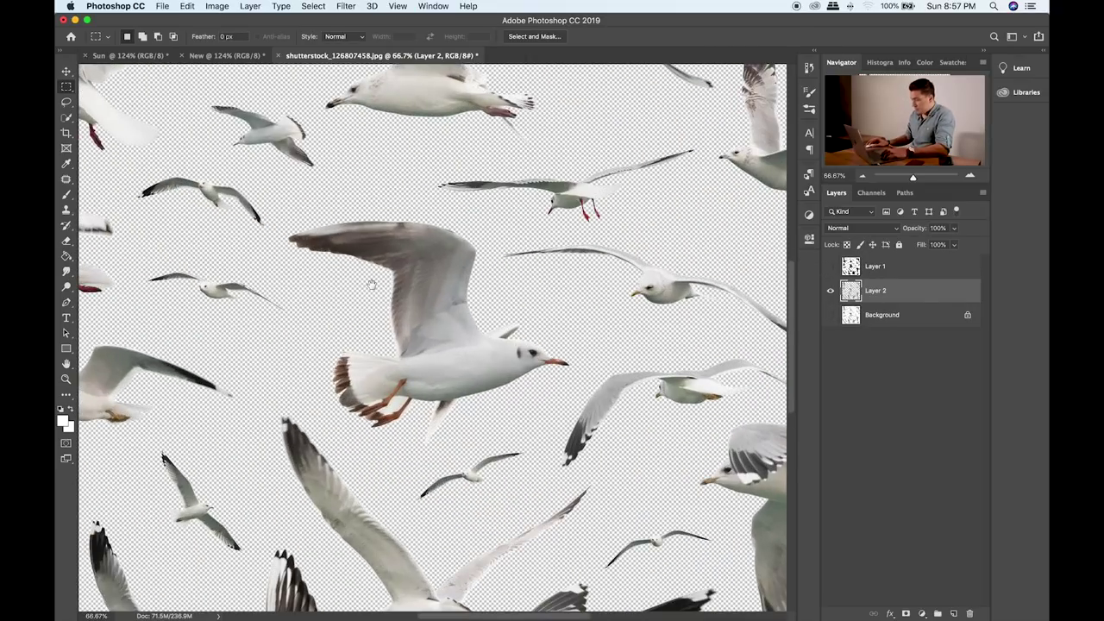
drag(370, 284, 350, 236)
click(66, 104)
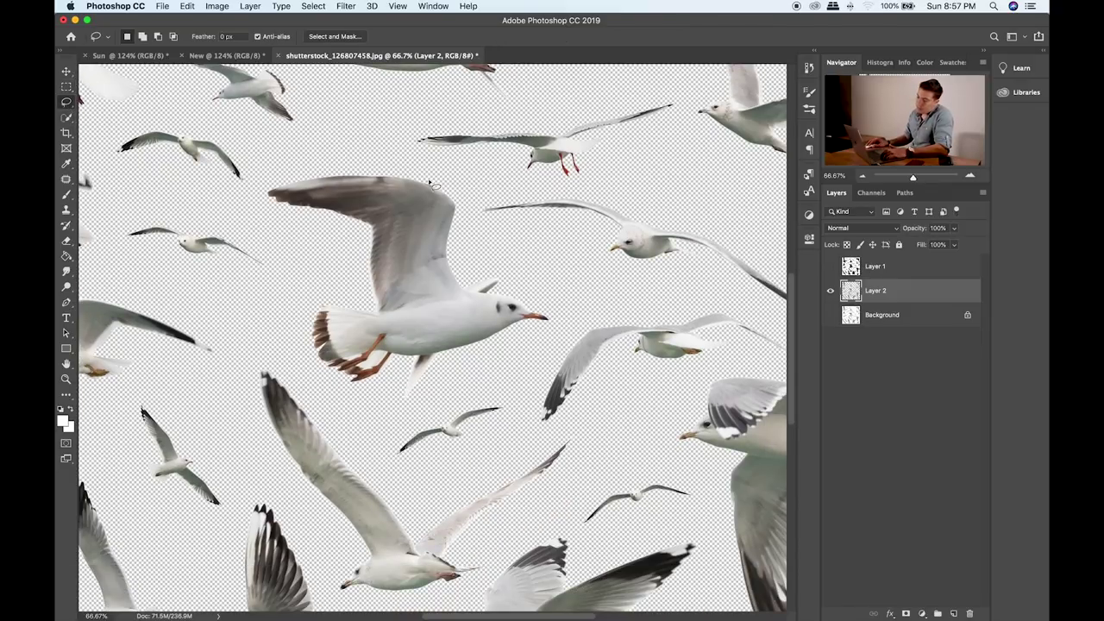
mouse_move(523, 404)
mouse_down()
mouse_move(493, 235)
mouse_move(471, 296)
mouse_move(424, 314)
mouse_move(375, 301)
mouse_move(283, 211)
mouse_move(260, 232)
mouse_move(326, 366)
mouse_move(329, 400)
mouse_move(374, 412)
mouse_move(428, 394)
mouse_move(546, 294)
mouse_up()
key(super+minus)
key(super+j)
- Lasso the large raised-wing gull near the bottom edge of the sheet and copy it from Layer 2 to a new layer
mouse_move(609, 326)
mouse_down()
mouse_move(601, 357)
mouse_move(530, 388)
mouse_move(502, 378)
mouse_move(437, 412)
mouse_move(405, 484)
mouse_move(404, 541)
mouse_move(563, 550)
mouse_move(610, 393)
mouse_up()
key(super+c)
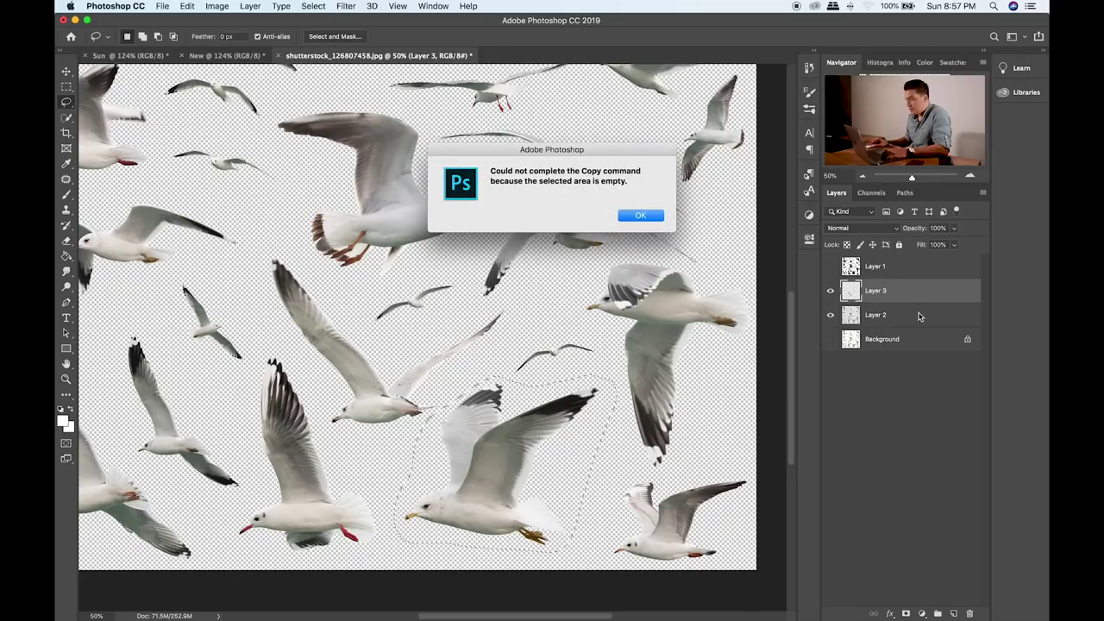
key(Return)
click(902, 315)
key(ctrl+j)
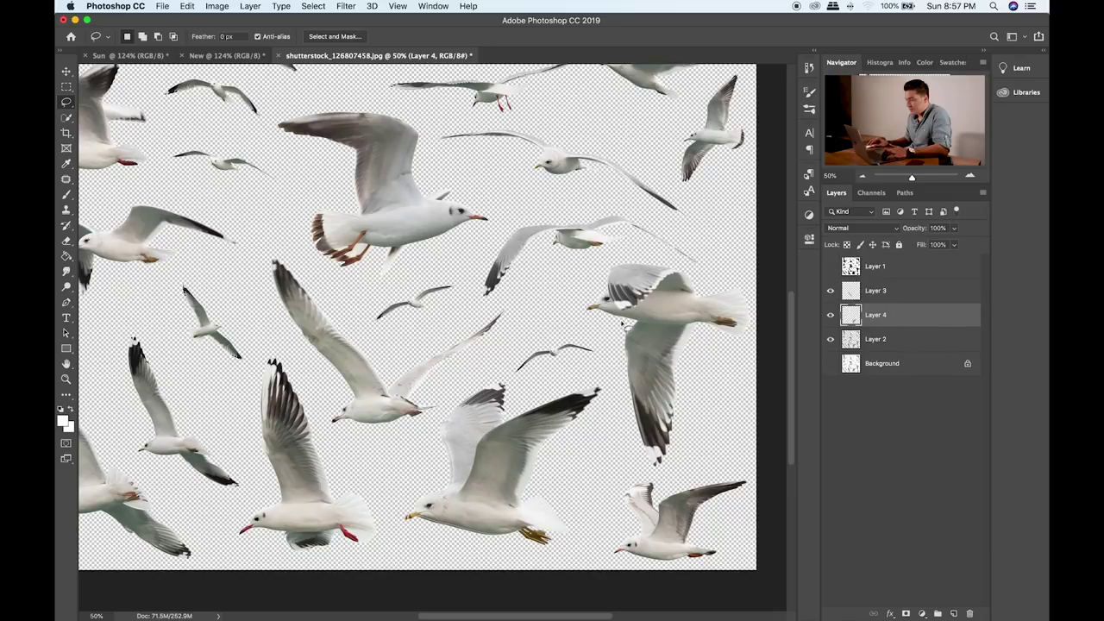
- Lasso the dark-tipped gull near the sheet's left edge, left of the large central gull, and copy it from Layer 2 to a new layer
scroll(393, 327, left, 5)
scroll(392, 327, up, 3)
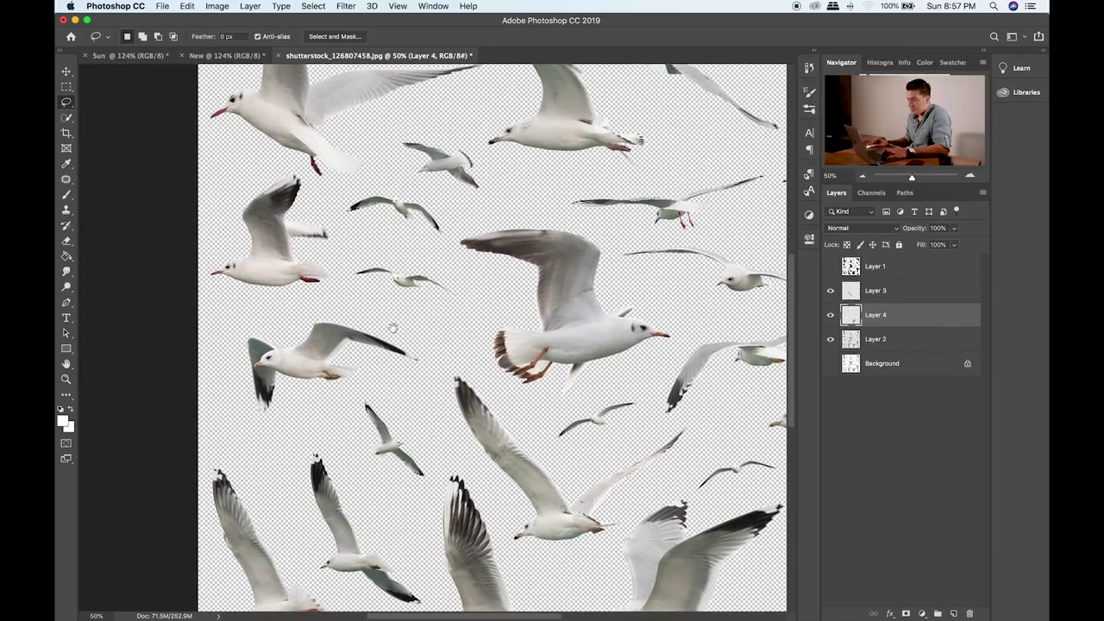
scroll(392, 328, right, 2)
scroll(393, 328, up, 3)
mouse_move(412, 385)
mouse_down()
mouse_move(268, 351)
mouse_move(205, 377)
mouse_move(195, 442)
mouse_move(240, 475)
mouse_move(288, 463)
mouse_move(337, 422)
mouse_move(402, 422)
mouse_move(413, 388)
mouse_up()
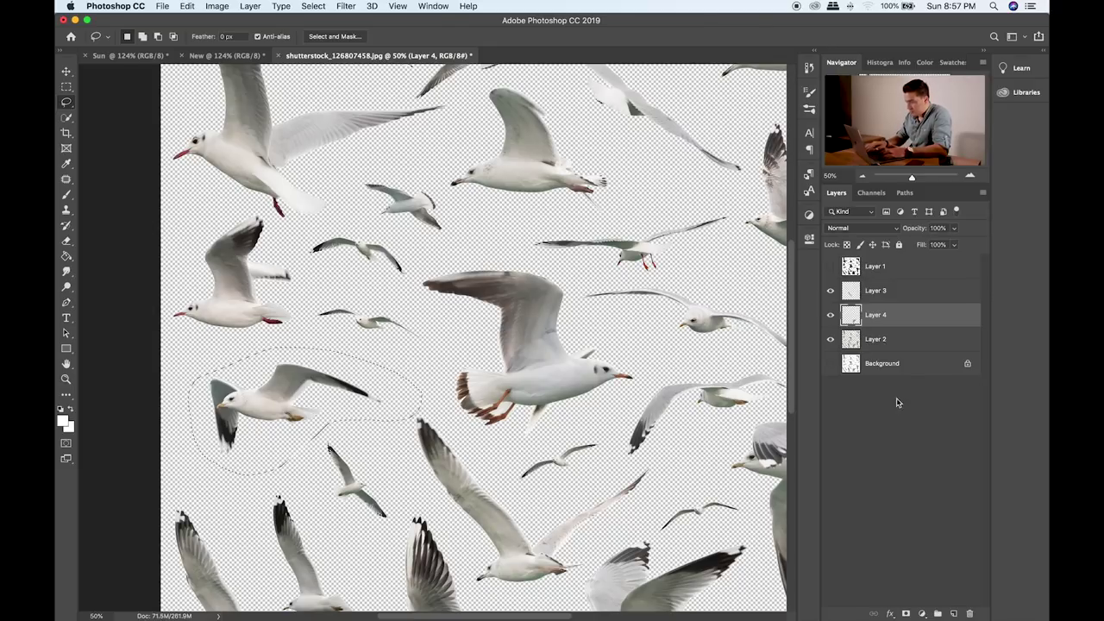
click(894, 345)
key(super+c)
key(super+v)
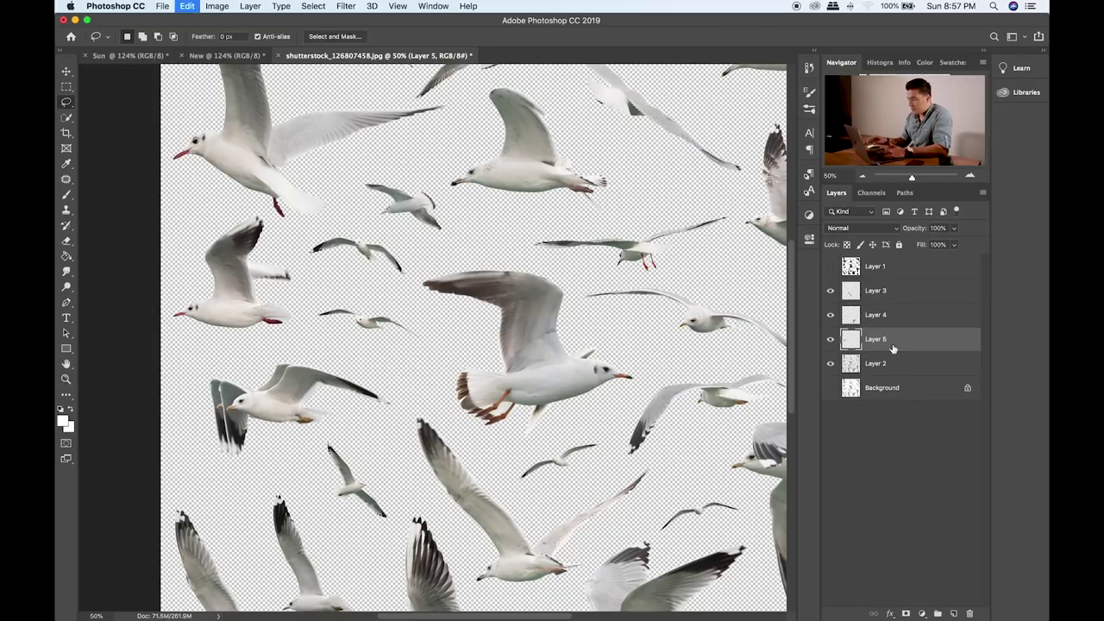
- Lasso the small diagonal gull near the top edge of the sheet and copy it to its own layer
drag(712, 144, 754, 311)
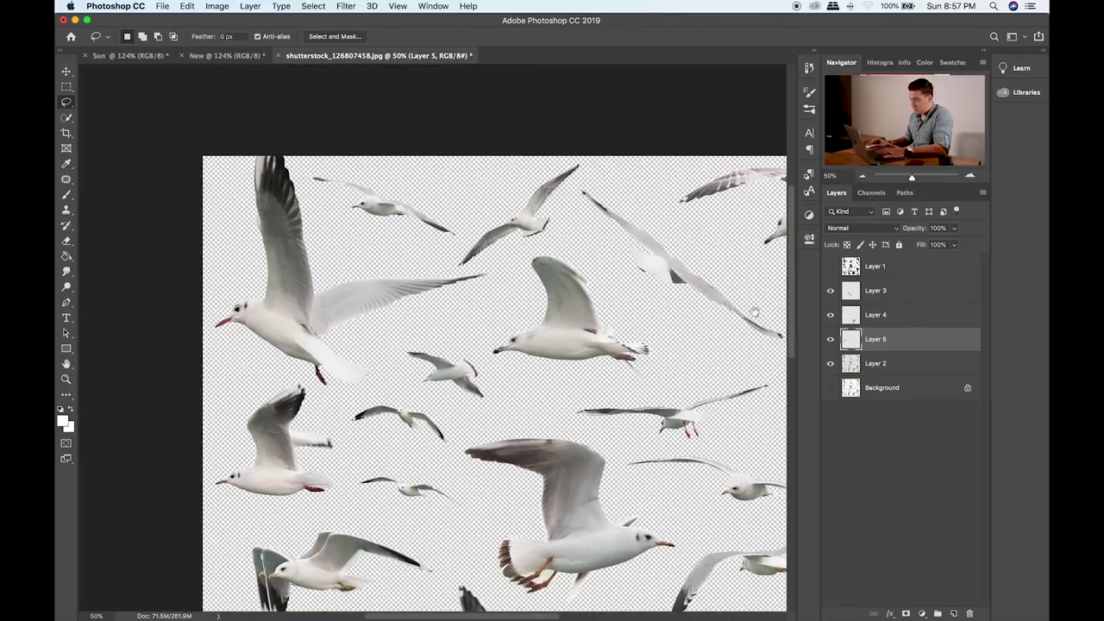
mouse_move(586, 168)
mouse_down()
mouse_move(564, 160)
mouse_move(478, 220)
mouse_move(455, 263)
mouse_move(562, 248)
mouse_move(595, 166)
mouse_up()
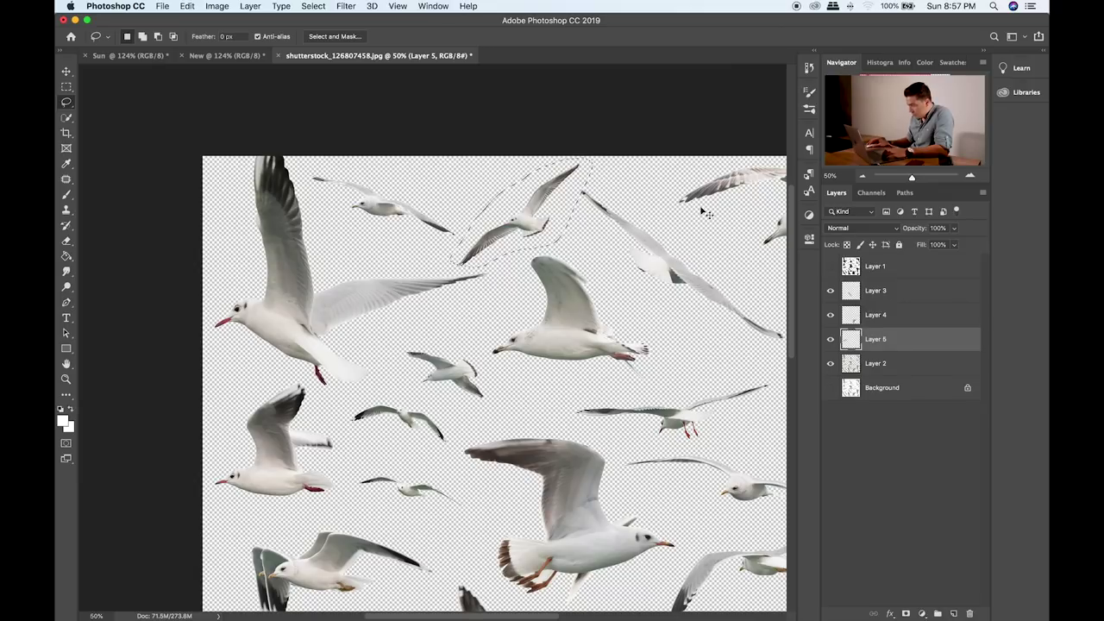
key(super+c)
key(super+v)
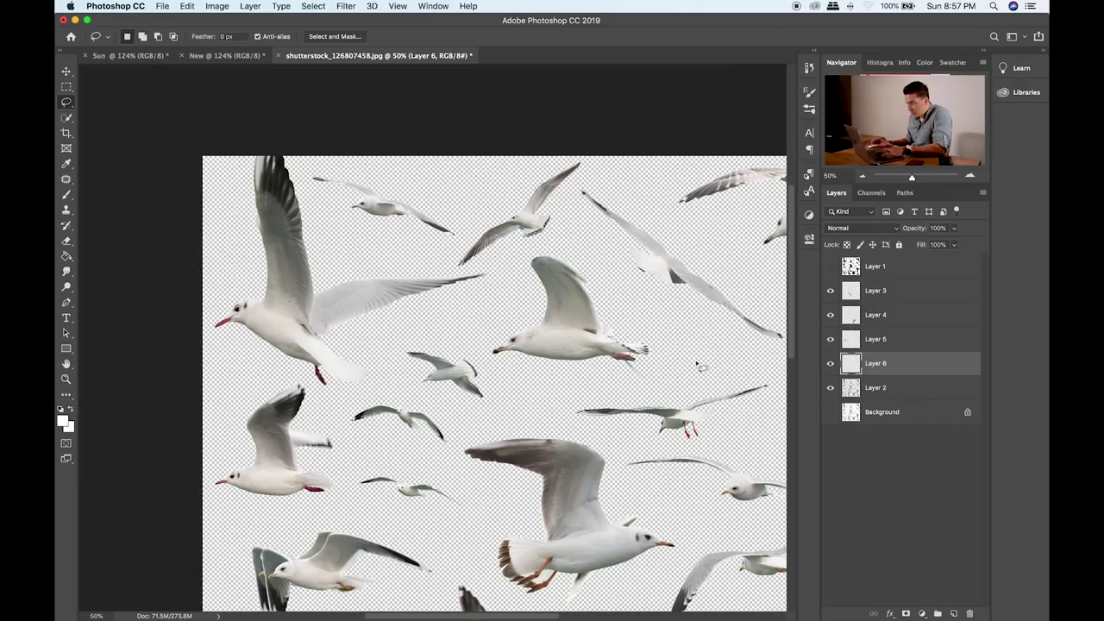
- Lasso the gliding gull to the upper right of the large central gull and copy it from Layer 2 to a new layer
drag(567, 371, 463, 260)
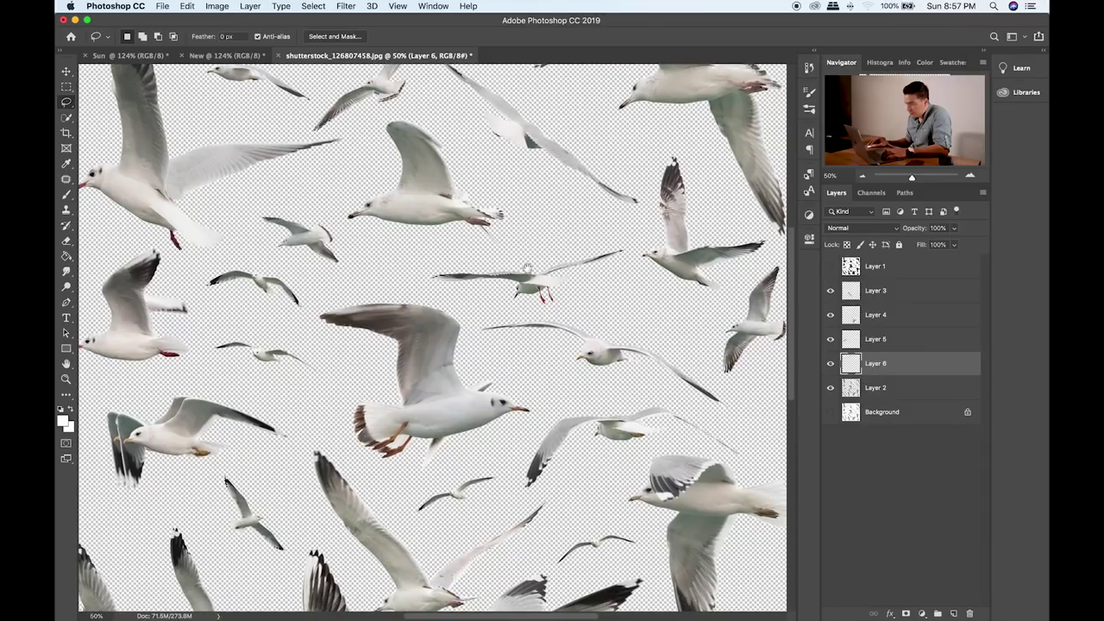
mouse_move(680, 354)
mouse_down()
mouse_move(607, 316)
mouse_move(474, 316)
mouse_move(477, 339)
mouse_move(651, 390)
mouse_up()
mouse_move(720, 412)
mouse_down()
mouse_move(742, 421)
mouse_move(680, 347)
mouse_up()
key(super+c)
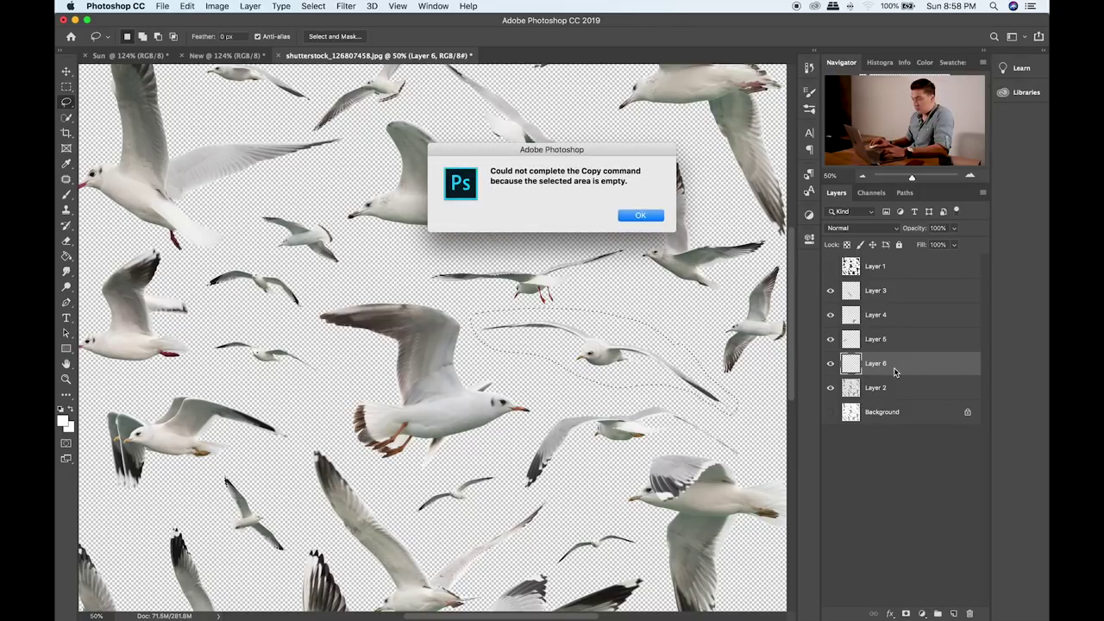
key(Return)
click(886, 389)
key(super+j)
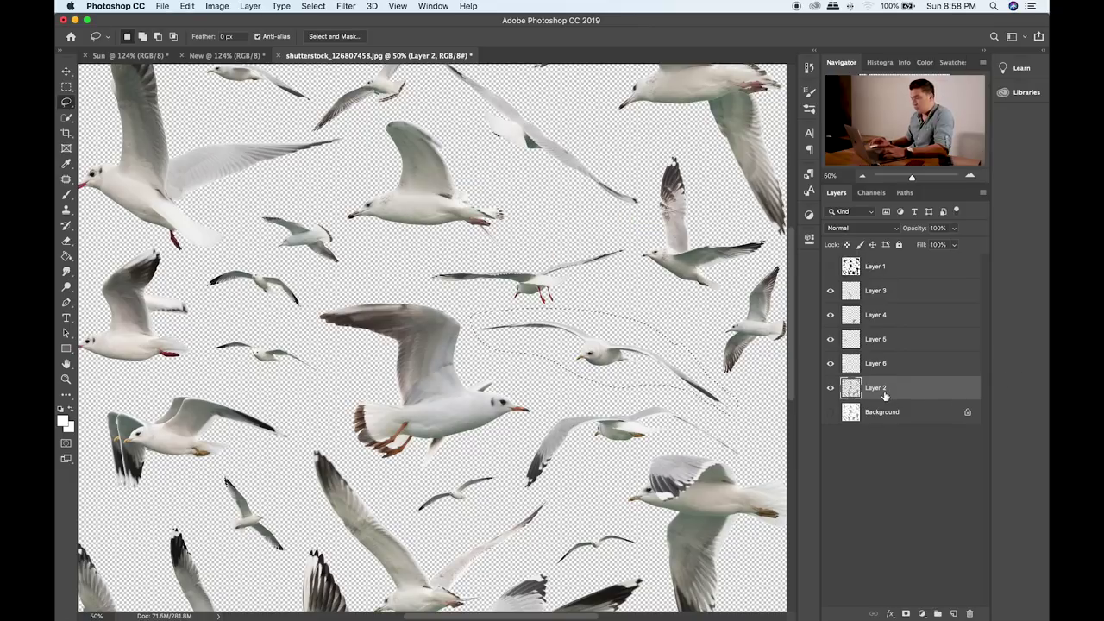
- Convert the five single-gull layers, Layer 7, 6, 5, 4 and 3, into separate smart objects
right_click(910, 388)
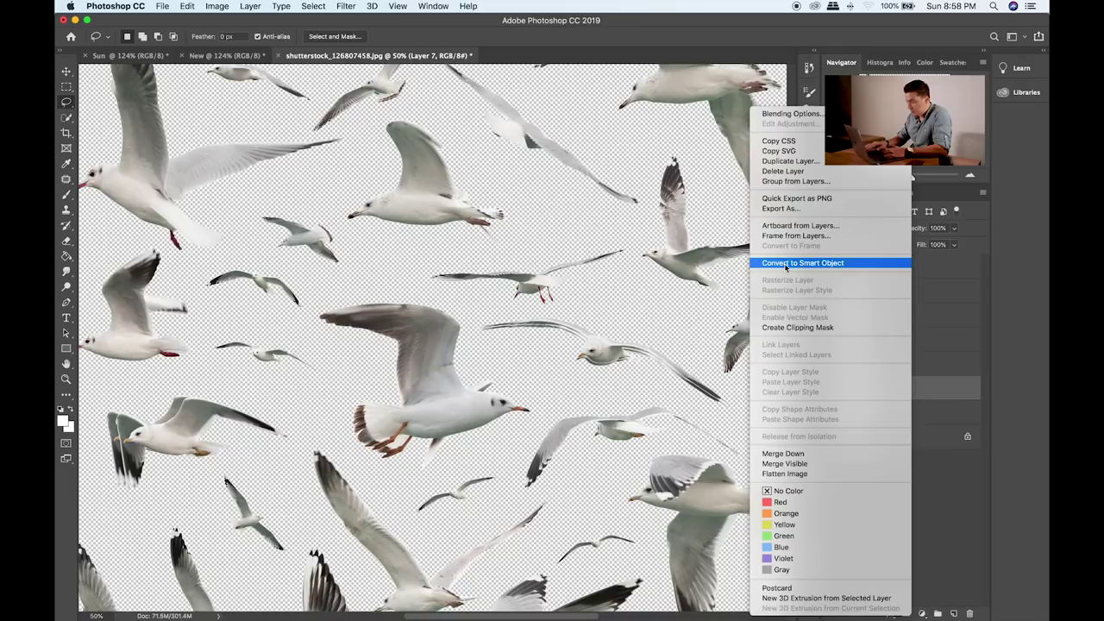
click(787, 262)
click(928, 370)
right_click(928, 369)
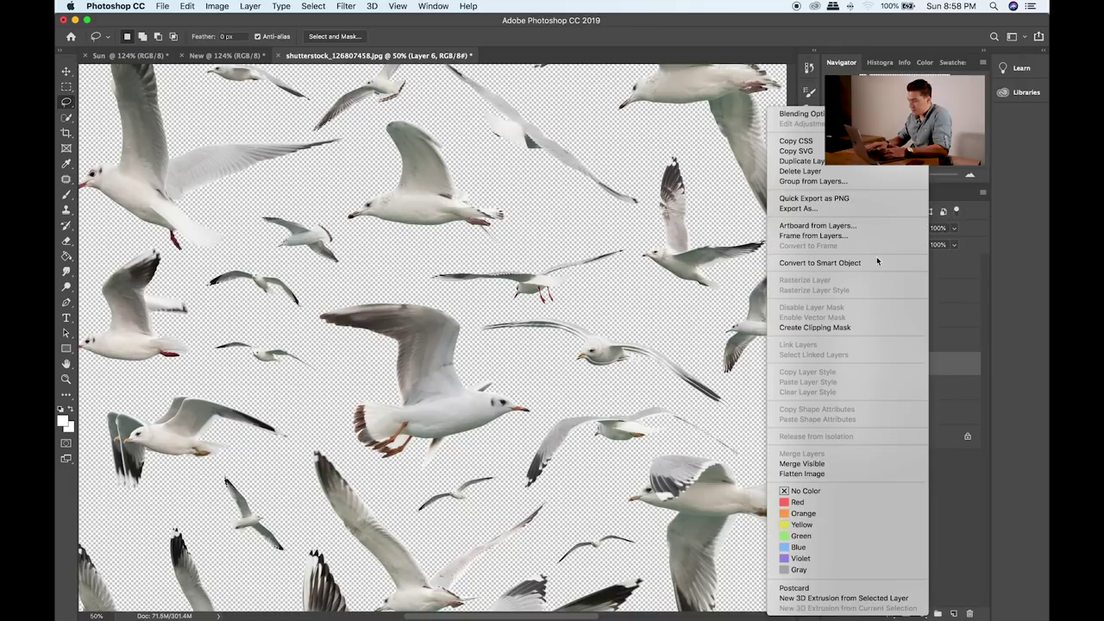
click(889, 262)
click(897, 339)
right_click(897, 338)
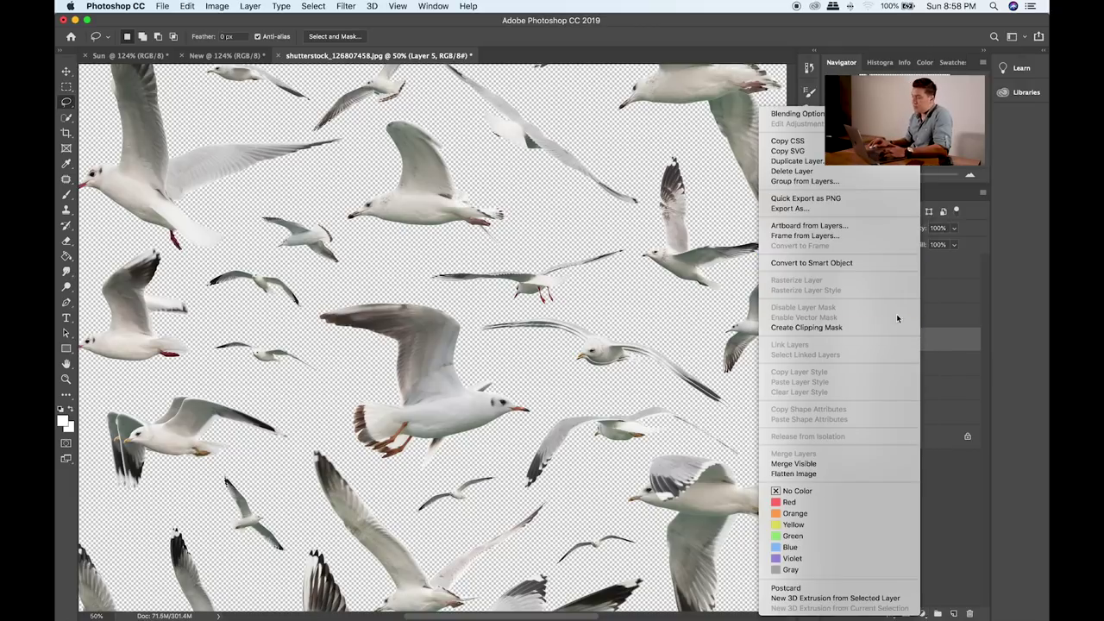
click(867, 262)
click(897, 315)
right_click(897, 315)
click(845, 260)
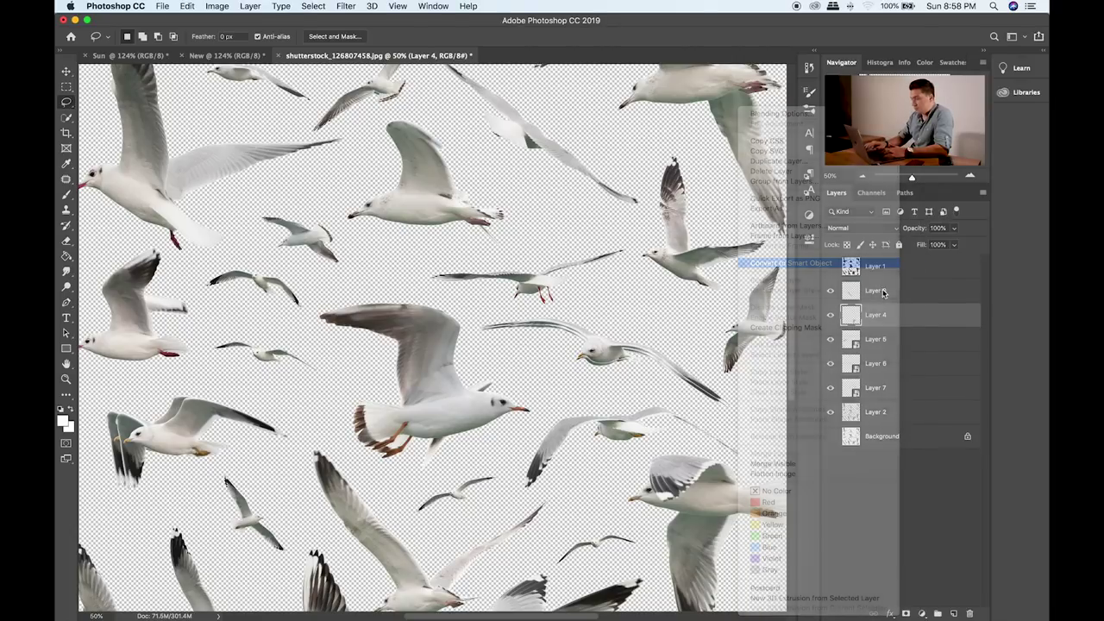
click(885, 293)
right_click(885, 293)
click(844, 263)
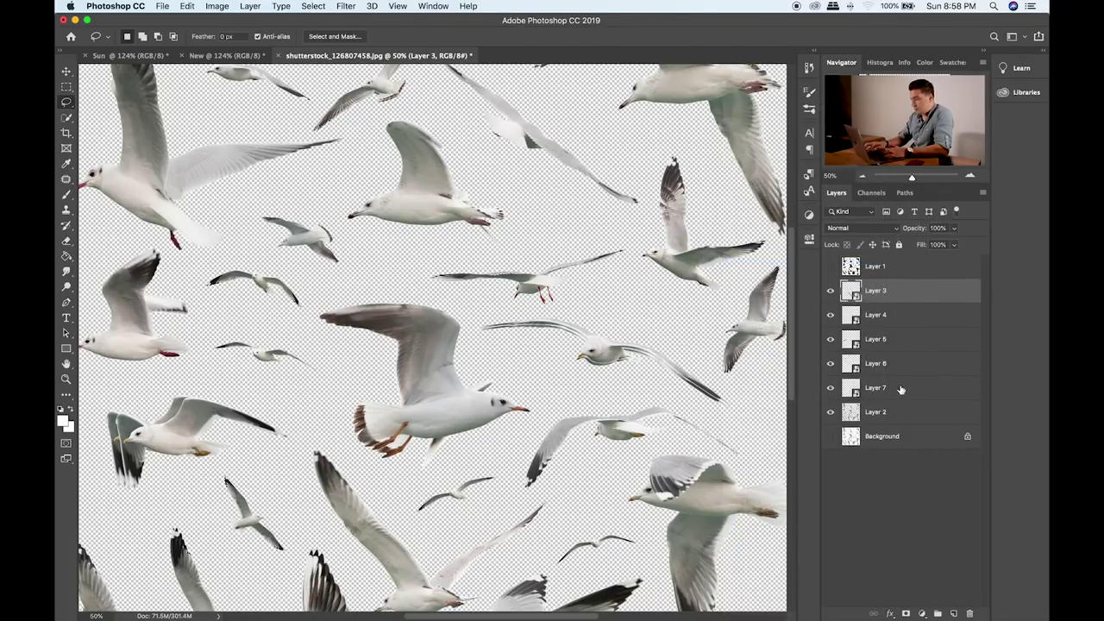
- Select the smart object layers from Layer 3 to Layer 7 and bring them into the New document
shift+click(913, 384)
key(v)
drag(509, 342, 556, 267)
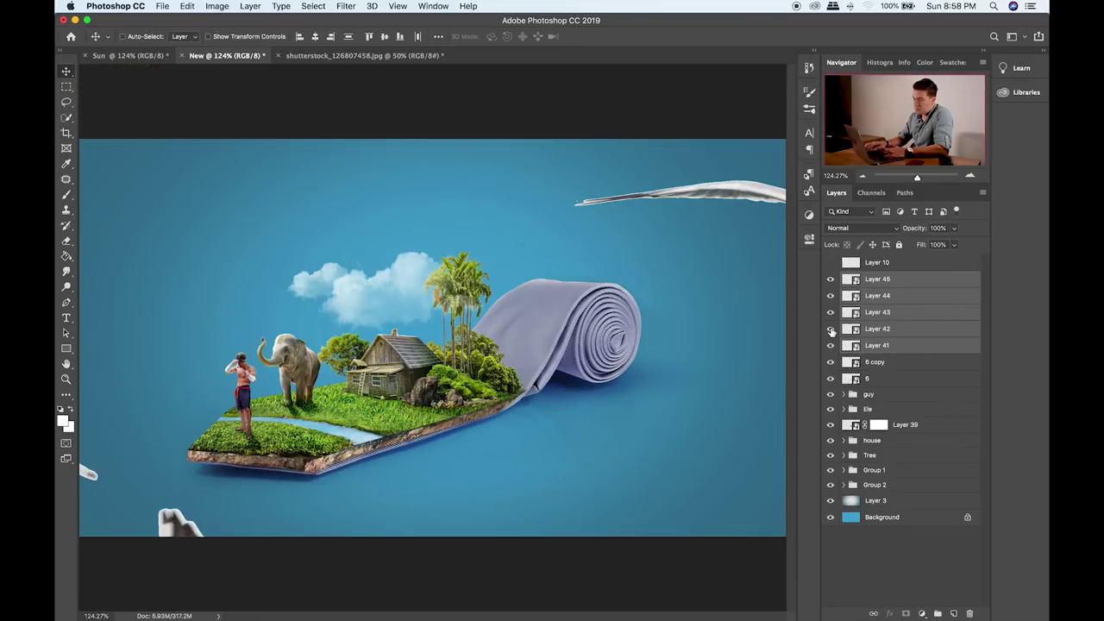
- Scale the five imported gull layers down together so the birds fit over the necktie scene
key(super+t)
key(super+0)
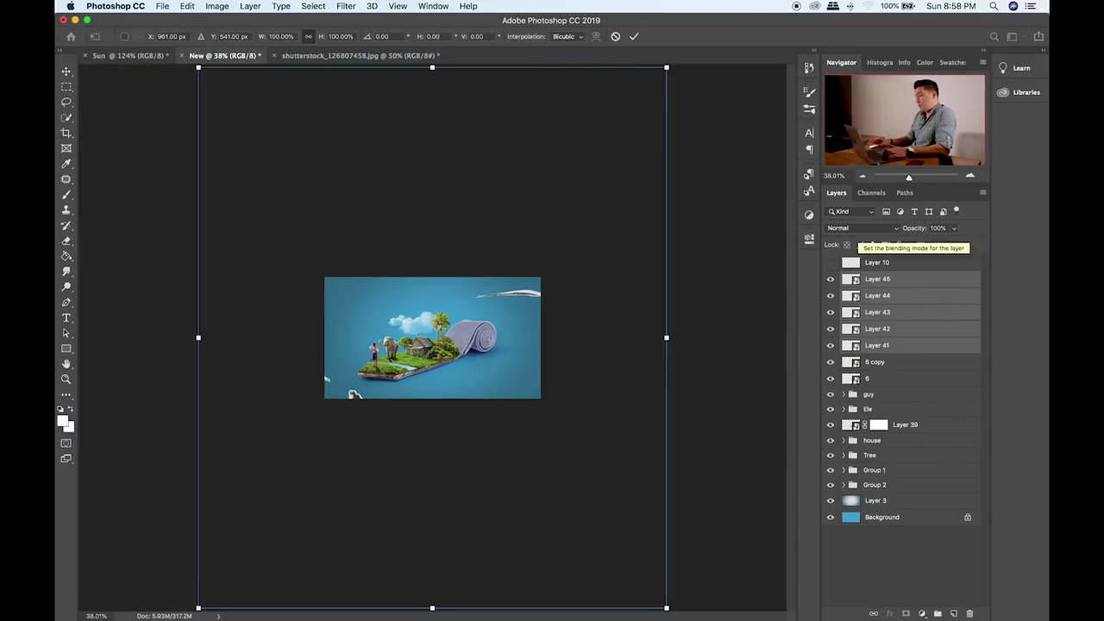
drag(667, 69, 426, 310)
key(Return)
key(super+equal)
key(super+equal)
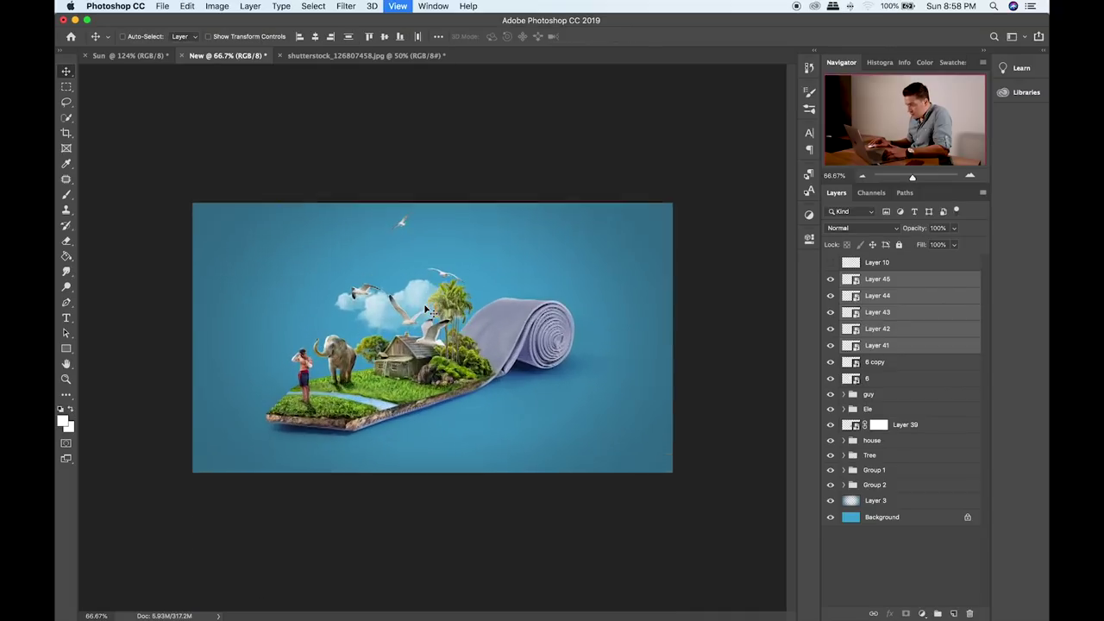
key(super+equal)
key(super+equal)
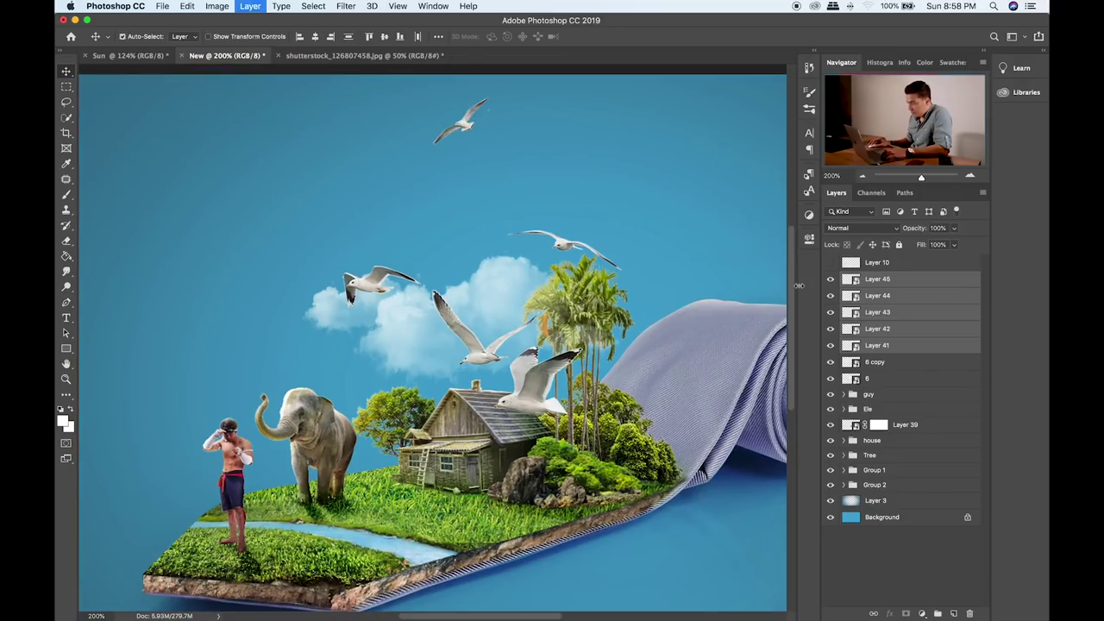
- Group the five gull layers and name the group Birds
key(super+g)
text(B)
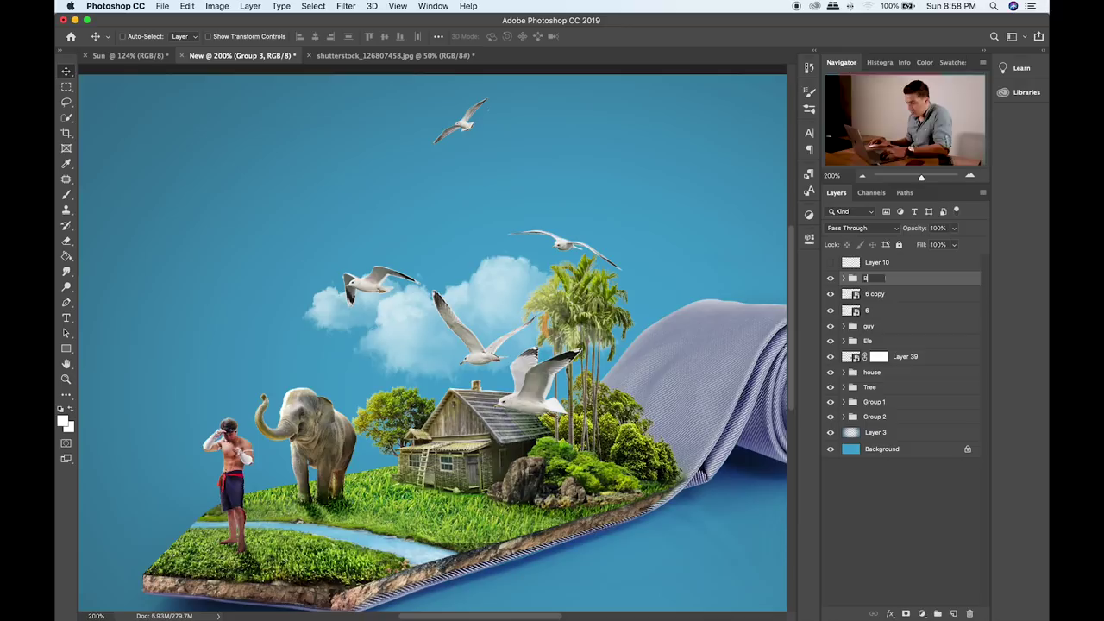
text(irds)
key(Return)
- Scale the Birds group down further so the gulls sit around the clouds and house
key(super+t)
key(super+minus)
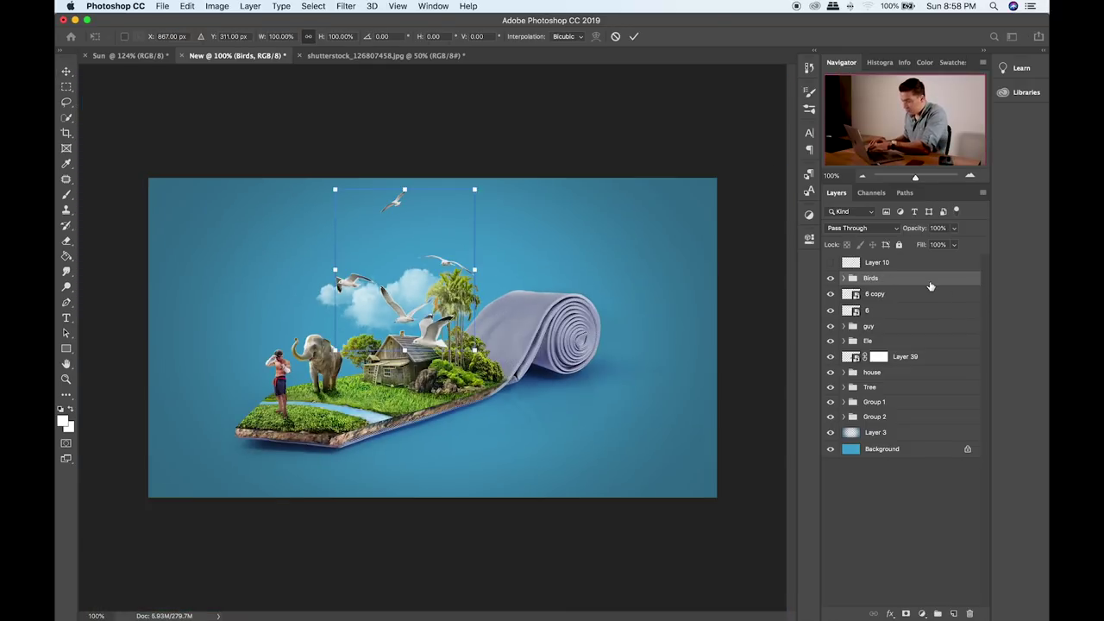
drag(474, 190, 416, 258)
key(Return)
key(super+plus)
key(super+plus)
drag(461, 228, 567, 259)
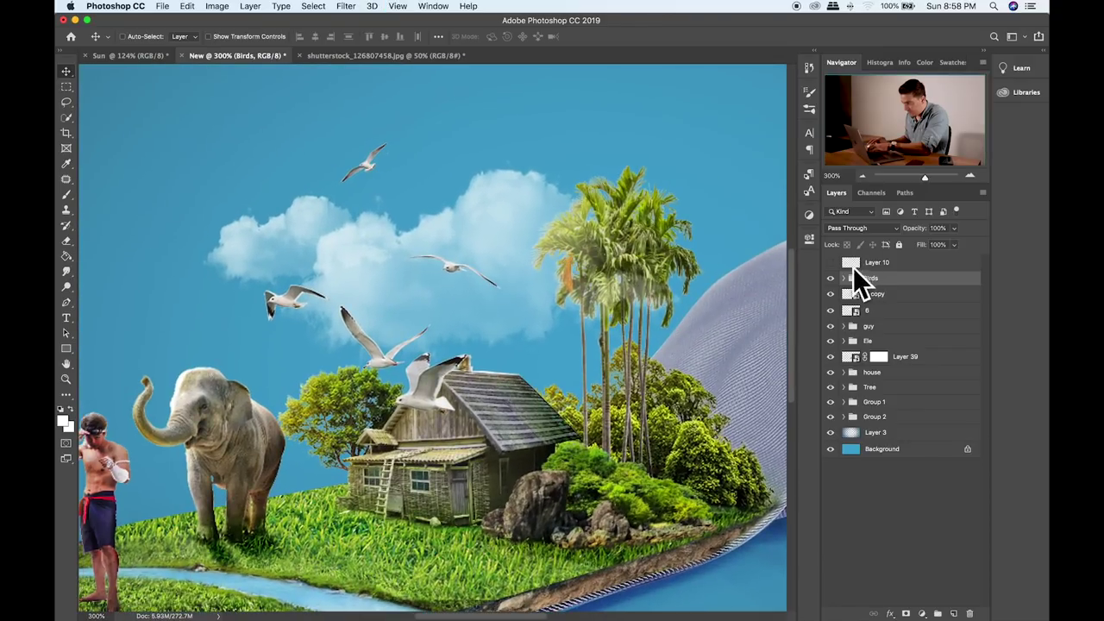
- Expand the Birds group and move the V-winged gull on Layer 45 beside the palm crown
click(845, 278)
click(887, 293)
drag(414, 263, 567, 159)
- Move the Layer 44 gull from the house roof to the sky above the clouds and scale it down
click(890, 310)
drag(412, 288, 439, 181)
key(super+t)
drag(510, 247, 496, 129)
key(Return)
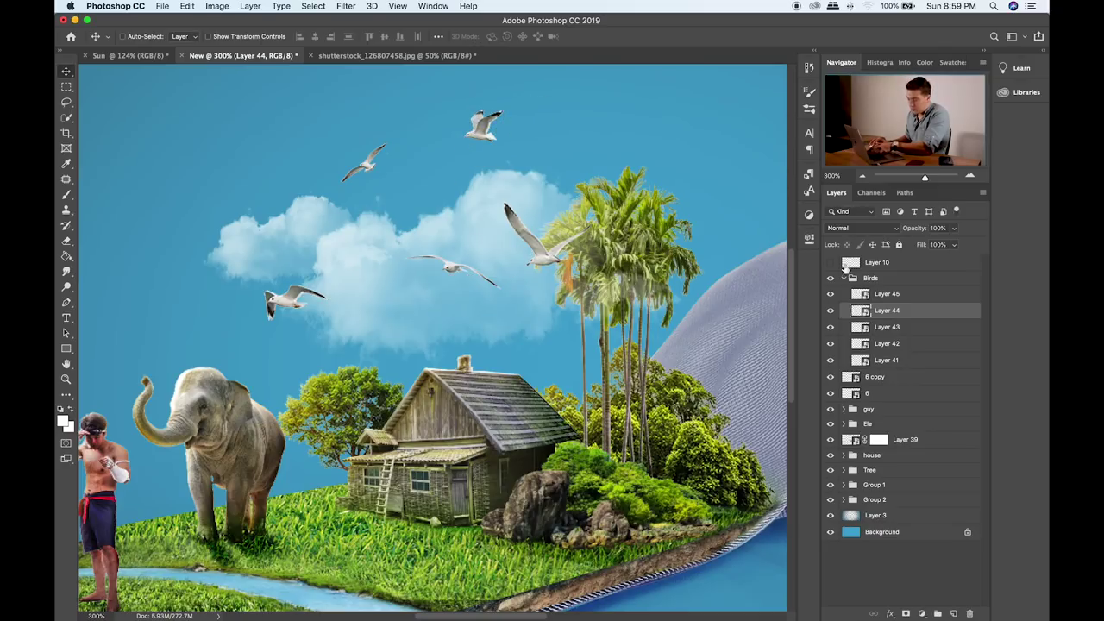
- Scale down the Layer 43 gull at the cloud's left part and move the Layer 42 gull out to the left of the clouds
click(888, 326)
drag(472, 243, 437, 231)
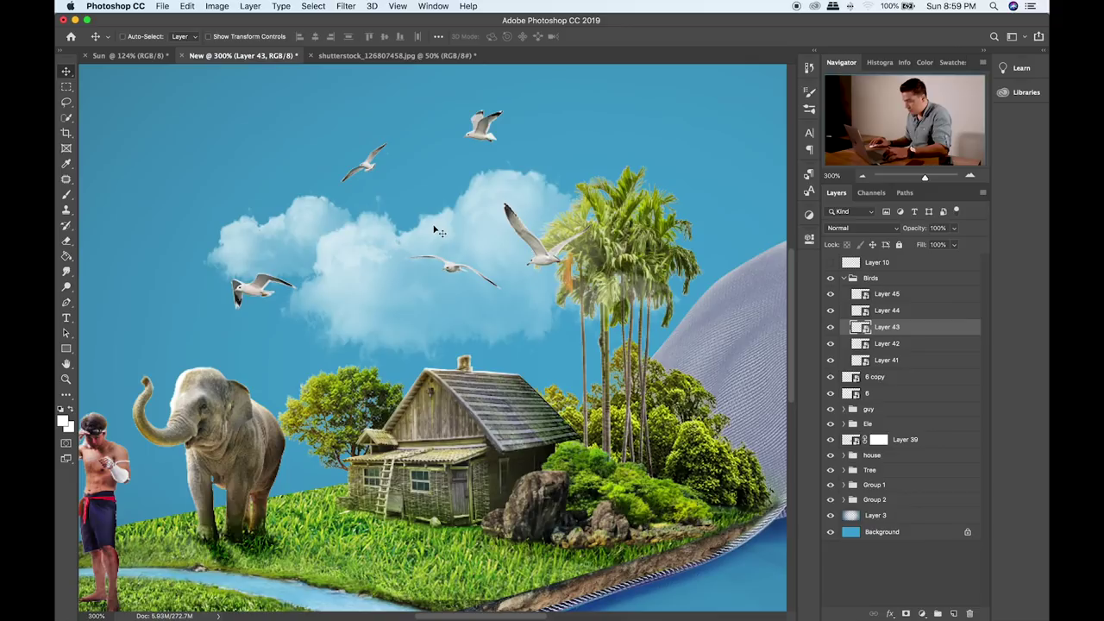
key(super+t)
drag(300, 274, 326, 251)
key(Return)
click(954, 346)
drag(571, 290, 319, 365)
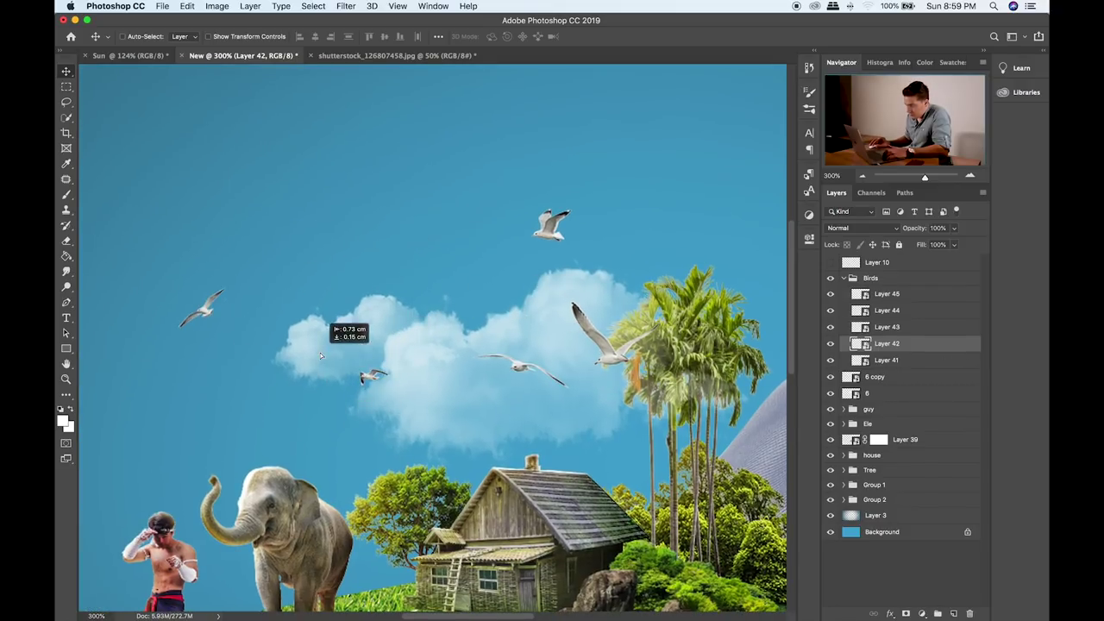
- Enlarge the gliding gull on Layer 41 and place it in the foreground in front of the house
click(883, 364)
drag(519, 365, 472, 415)
scroll(545, 259, down, 10)
key(ctrl+t)
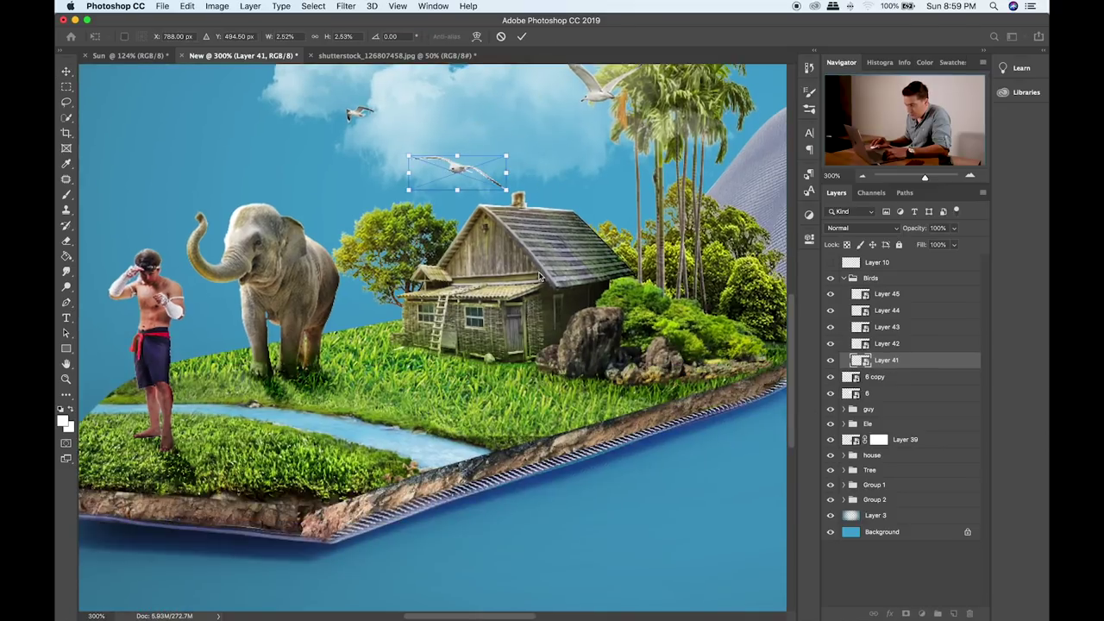
drag(507, 187, 630, 252)
key(Return)
key(ctrl+minus)
key(ctrl+t)
key(Return)
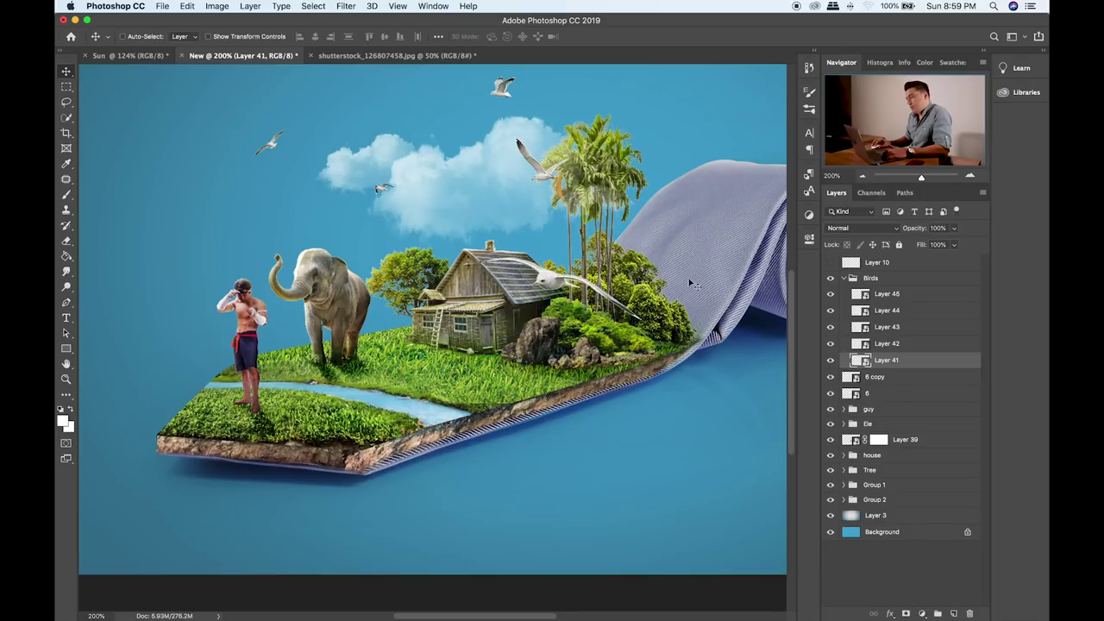
key(super+0)
drag(581, 306, 562, 310)
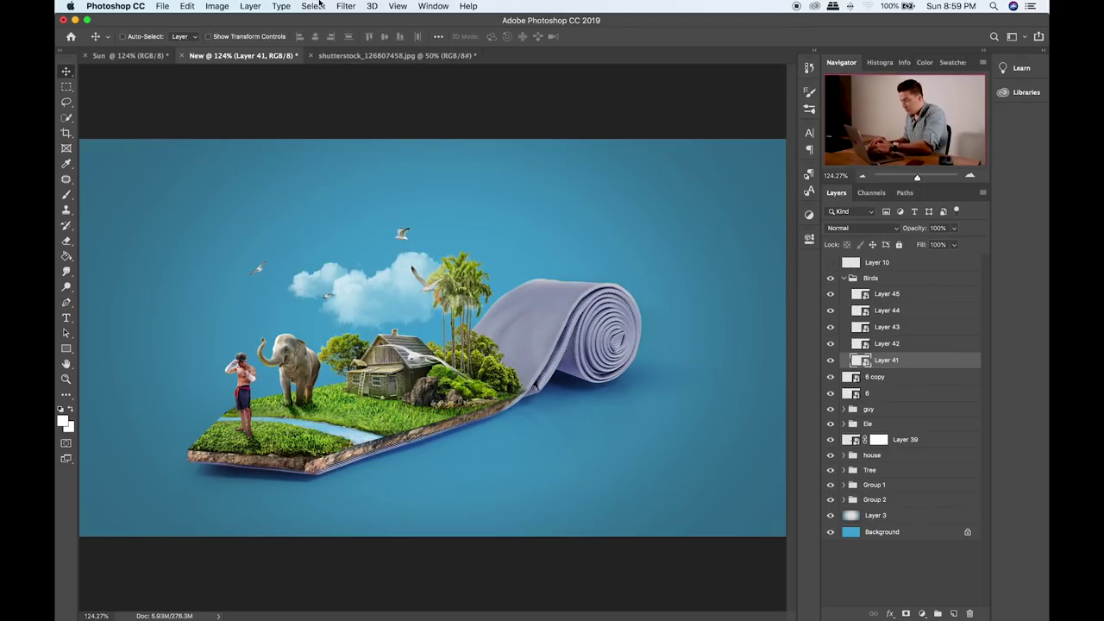
- Apply a Motion Blur smart filter to the foreground gull on Layer 41
click(345, 6)
mouse_move(405, 147)
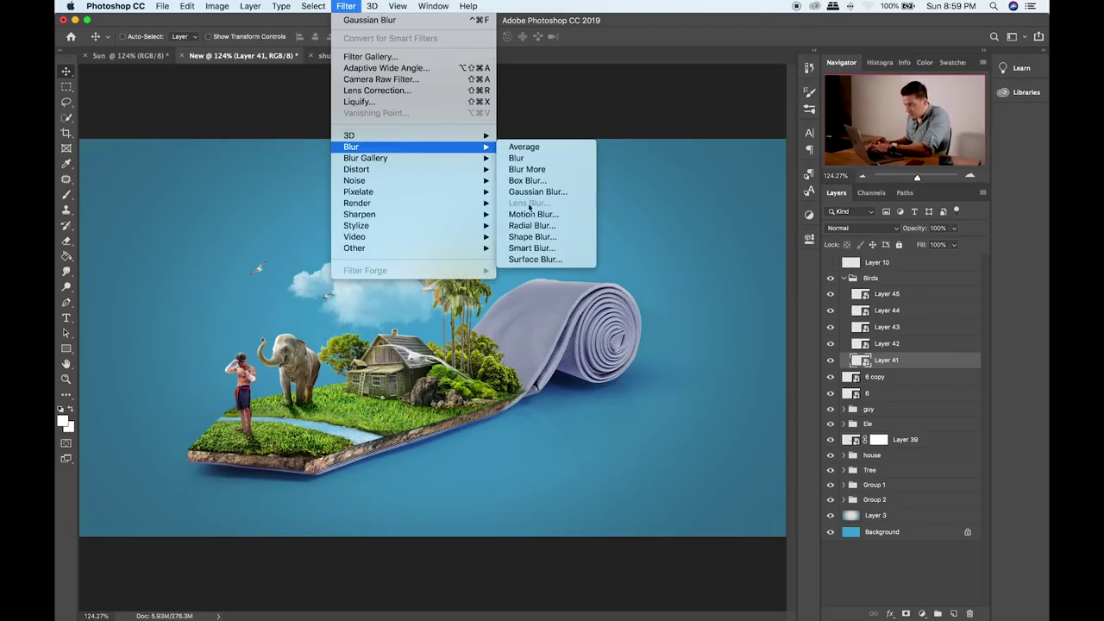
click(532, 214)
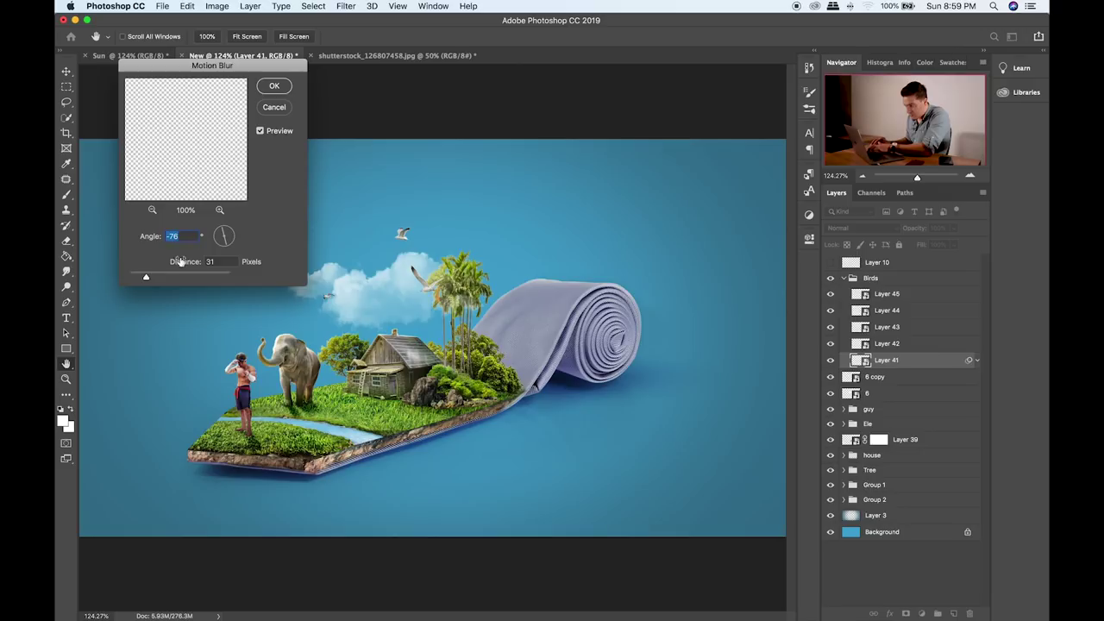
click(274, 86)
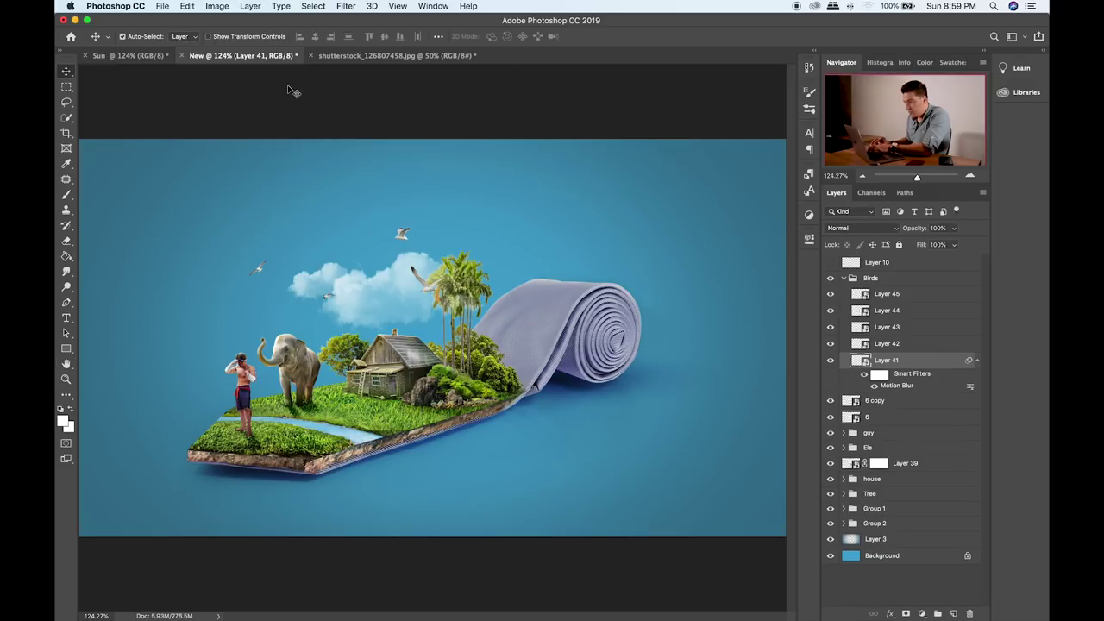
- Paint black on Layer 41's smart filter mask to remove the motion blur from the gull's head
key(super+plus)
key(super+plus)
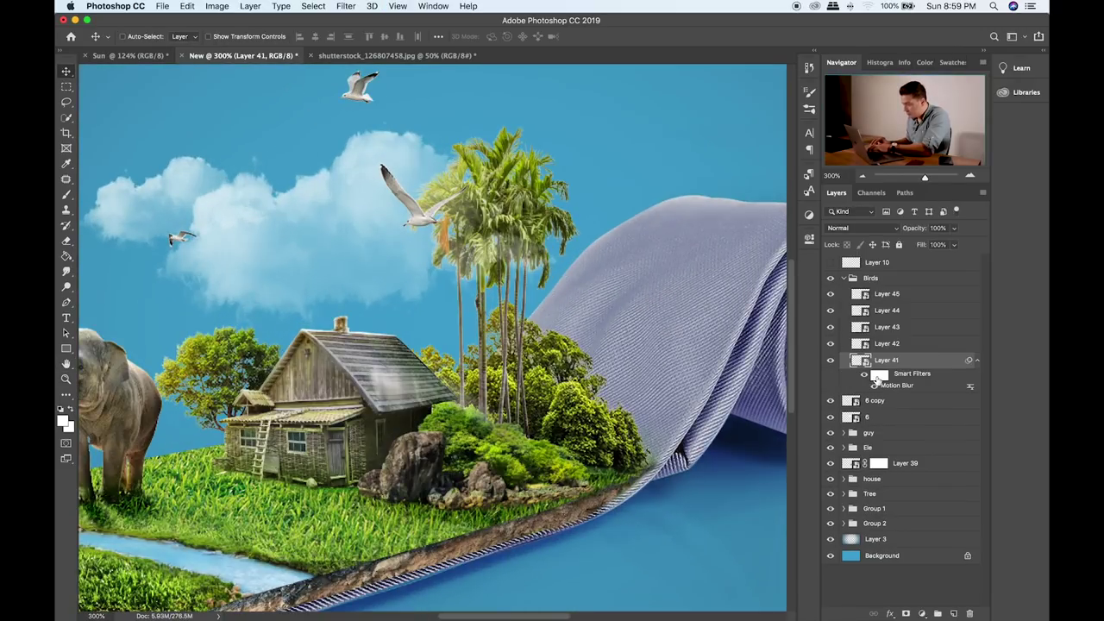
click(878, 377)
key(b)
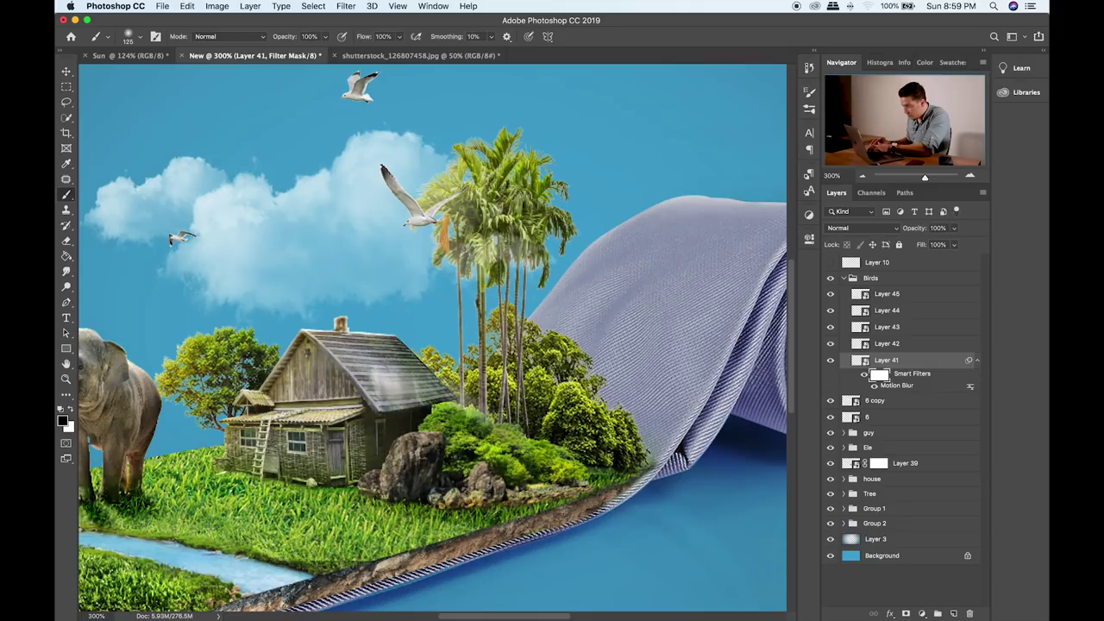
drag(398, 367, 385, 393)
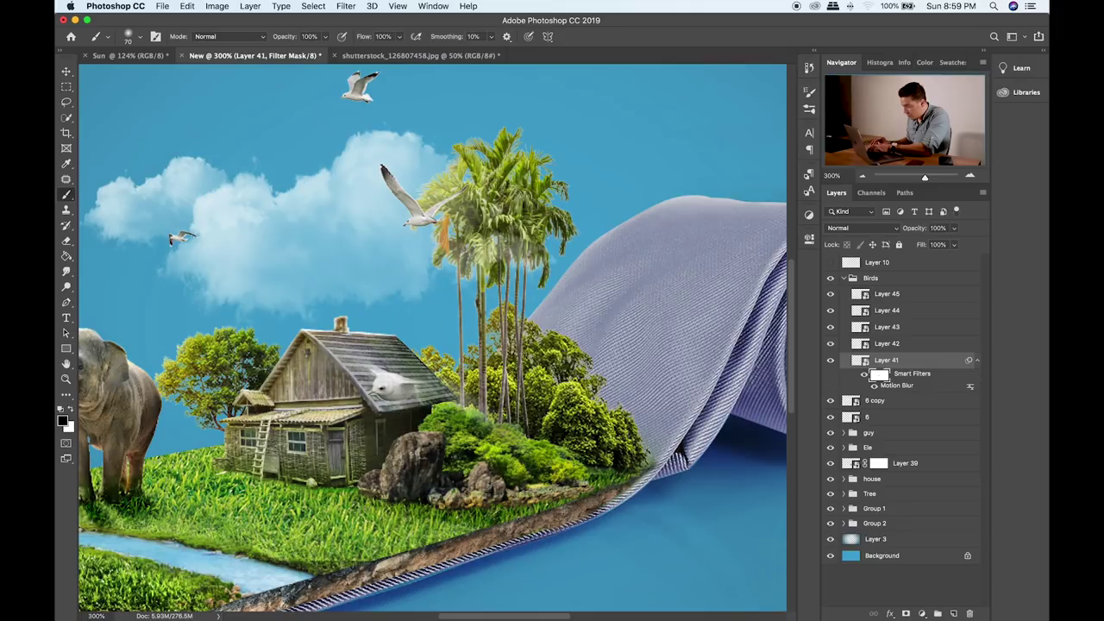
- Lower the brush opacity to 34% and paint the filter mask over the gull's body and wing to partly restore detail
click(325, 36)
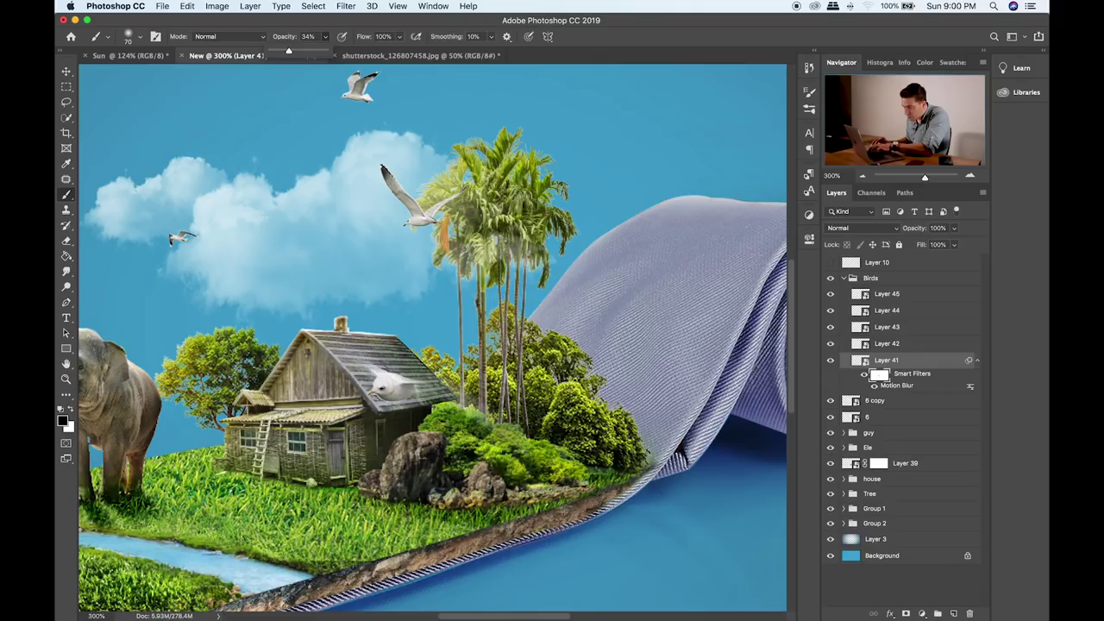
click(412, 382)
key(])
key(])
drag(431, 403, 446, 417)
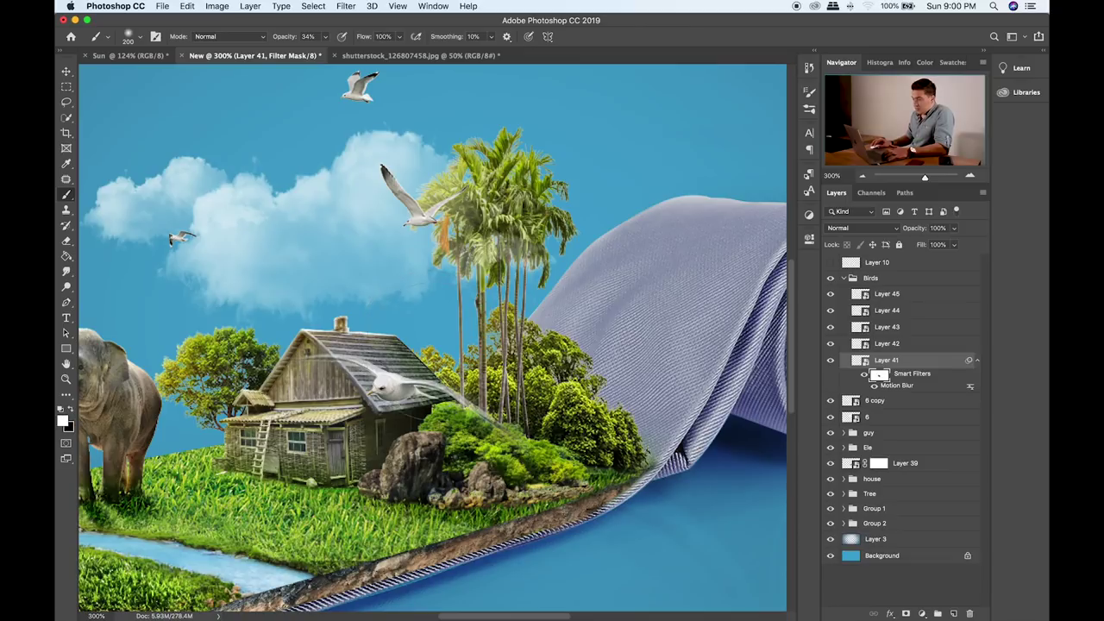
key(2)
click(67, 86)
key(super+minus)
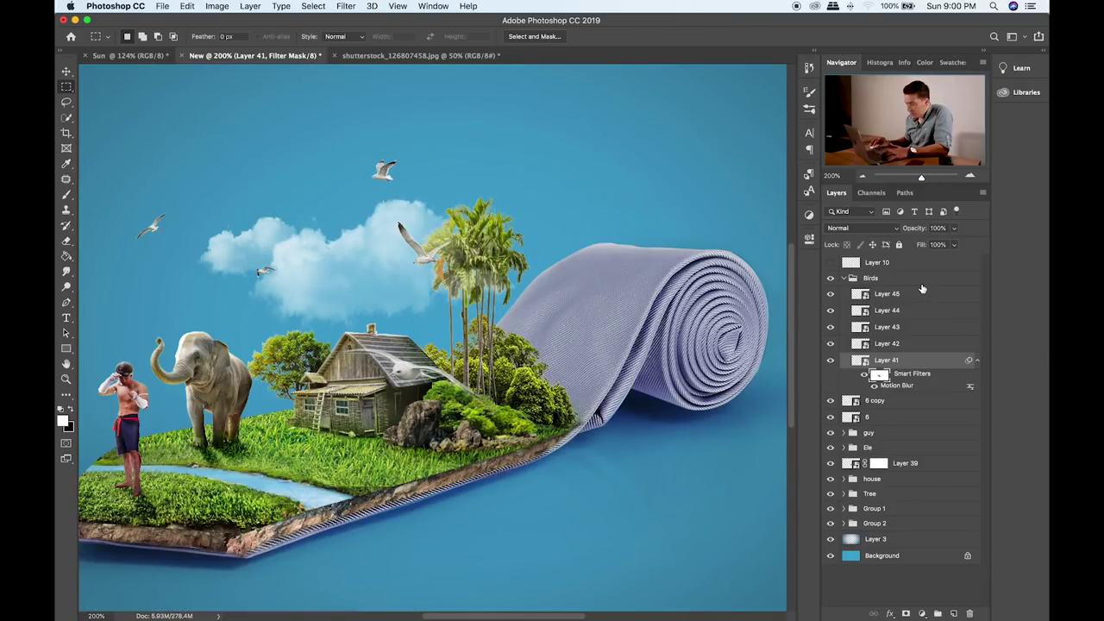
- Group Layers 41 to 45 inside the Birds group and clip a new empty layer to that group
click(923, 279)
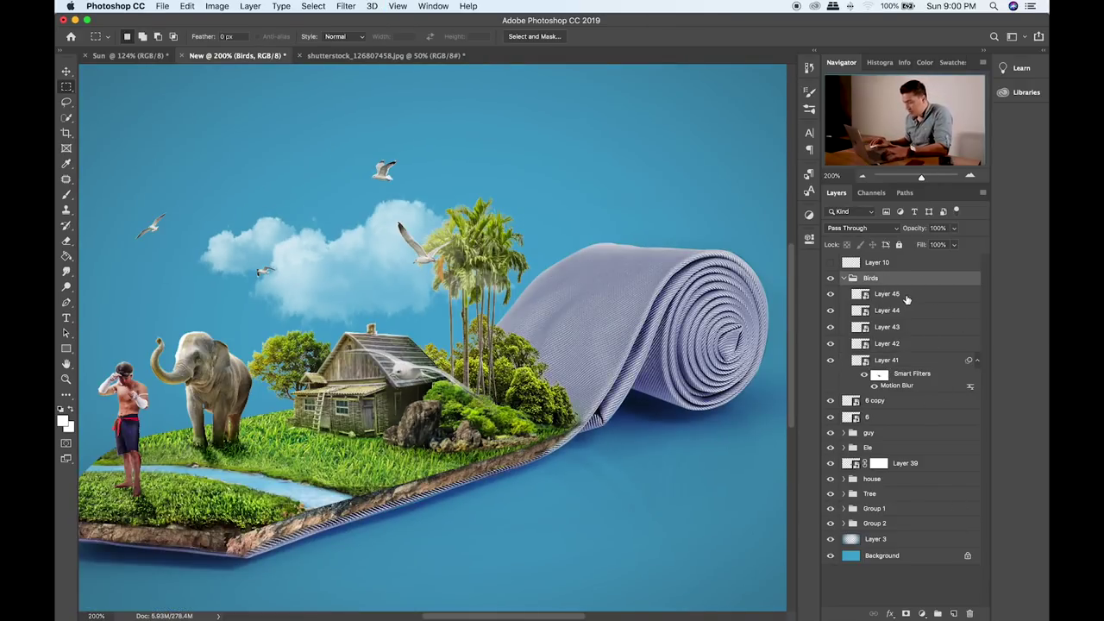
click(906, 296)
shift+click(918, 362)
key(super+g)
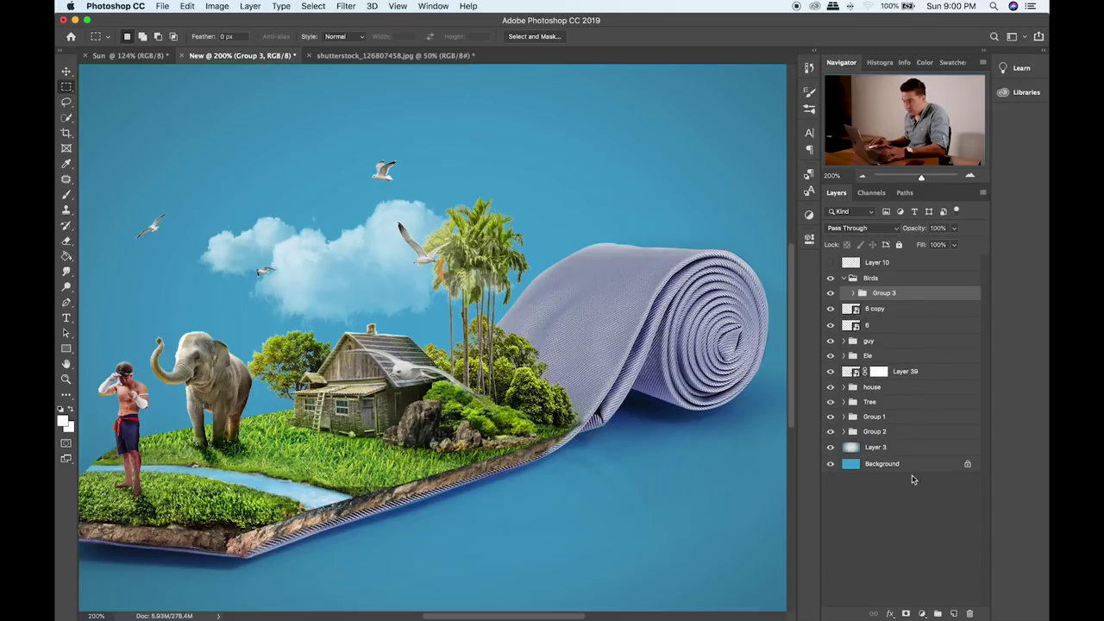
click(952, 613)
alt+click(910, 300)
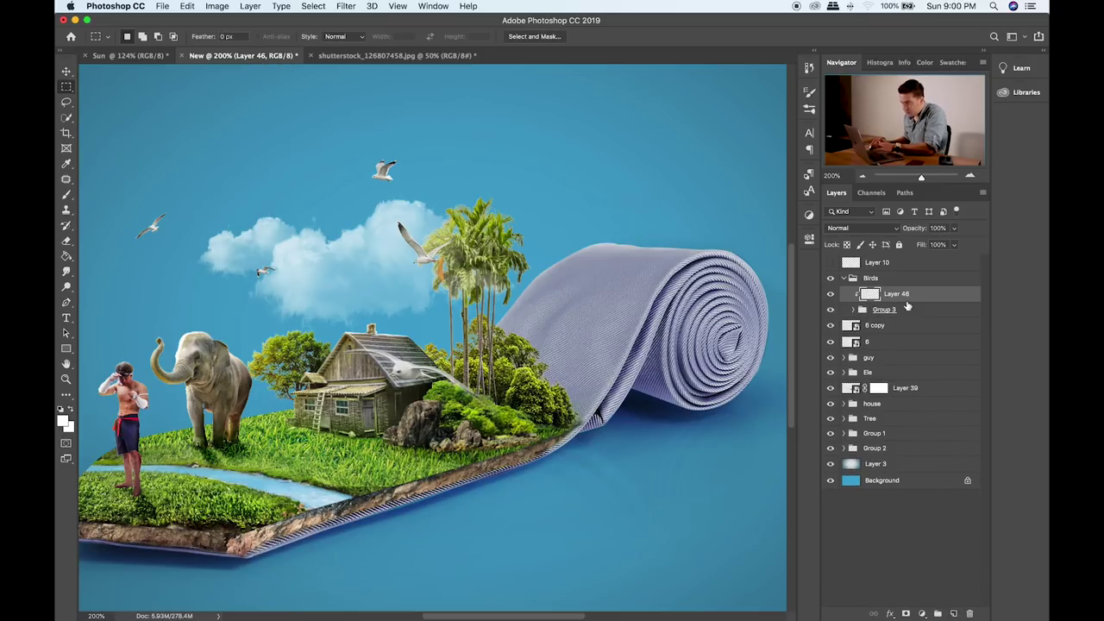
- Sample the blue background colour and paint it over the gulls on the clipped Layer 46
key(b)
alt+click(572, 98)
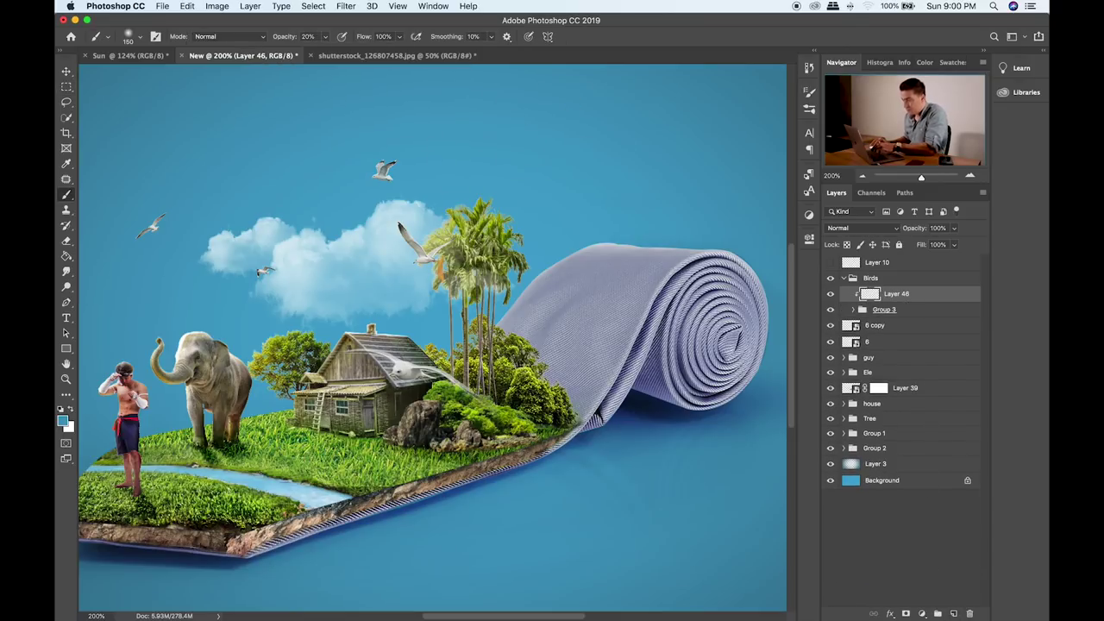
click(384, 170)
mouse_move(265, 270)
mouse_down()
mouse_move(438, 250)
mouse_move(436, 380)
mouse_move(371, 361)
mouse_up()
- Set Layer 46's blend mode to Overlay and its opacity to 12%
key(v)
key(shift+plus)
key(shift+plus)
key(shift+plus)
key(shift+plus)
key(shift+plus)
key(shift+plus)
key(shift+plus)
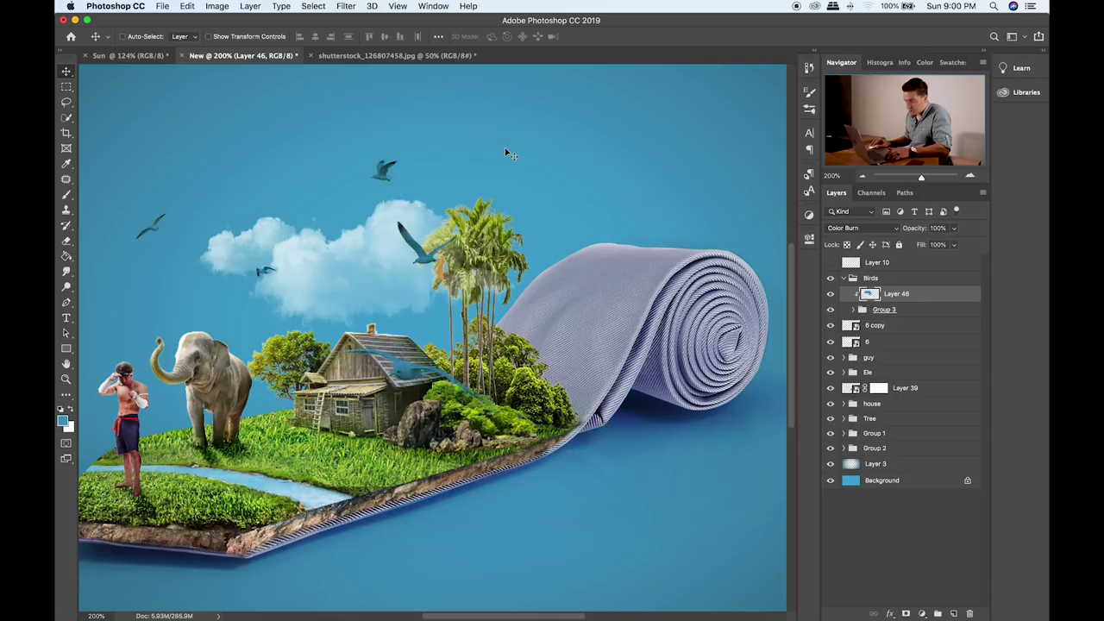
key(alt+shift+s)
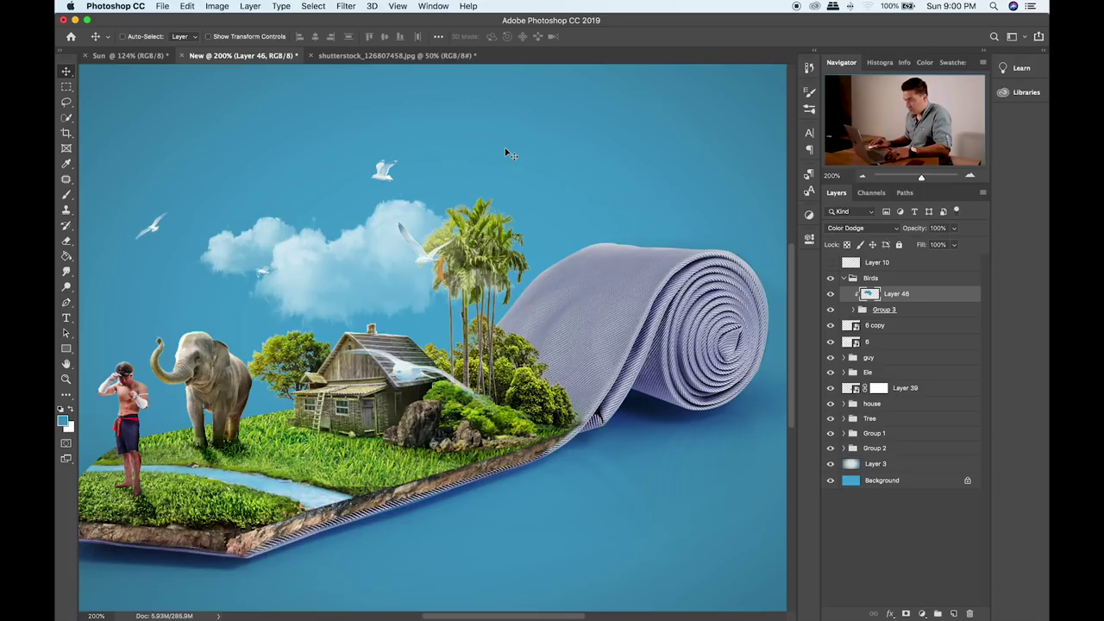
key(shift+plus)
key(shift+plus)
key(shift+plus)
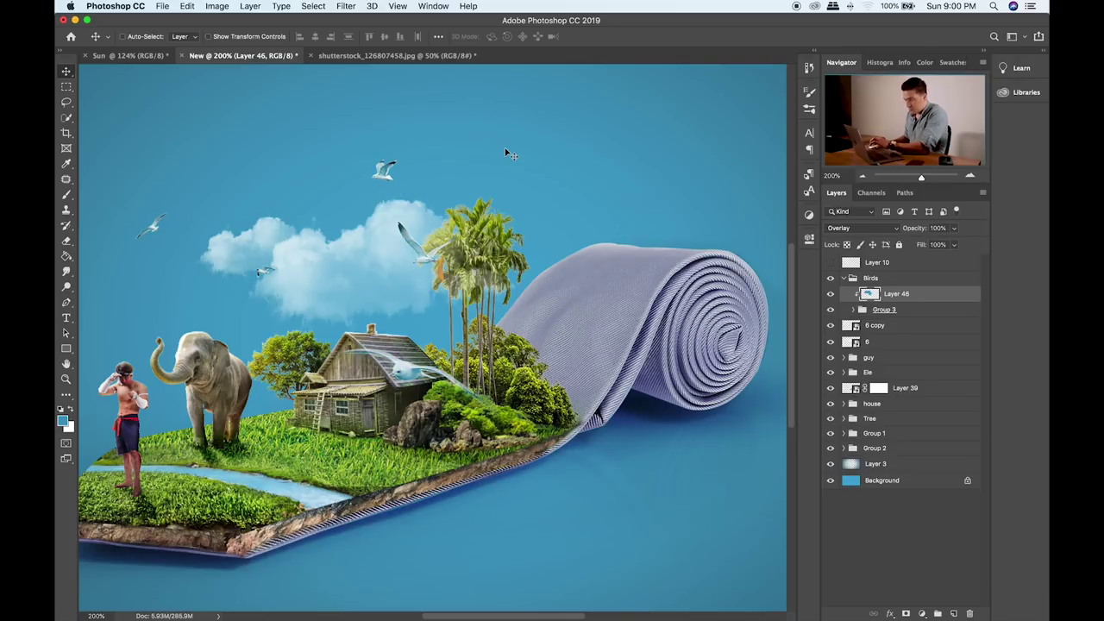
click(954, 229)
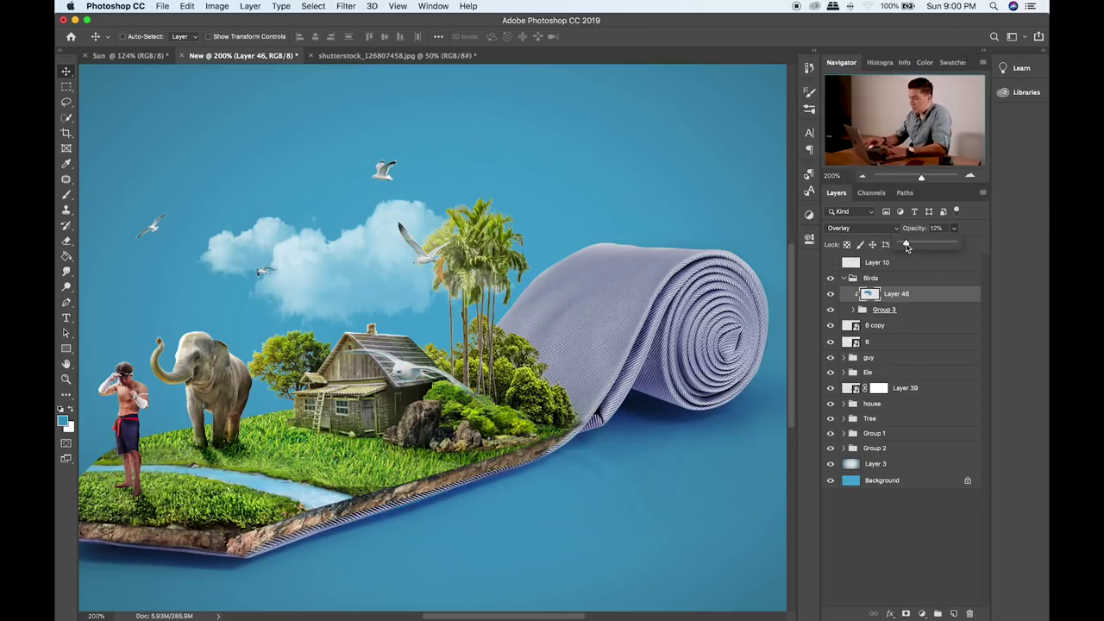
- Expand the gull subgroup and lower the opacity of the Layer 44 gull to 62%
click(865, 311)
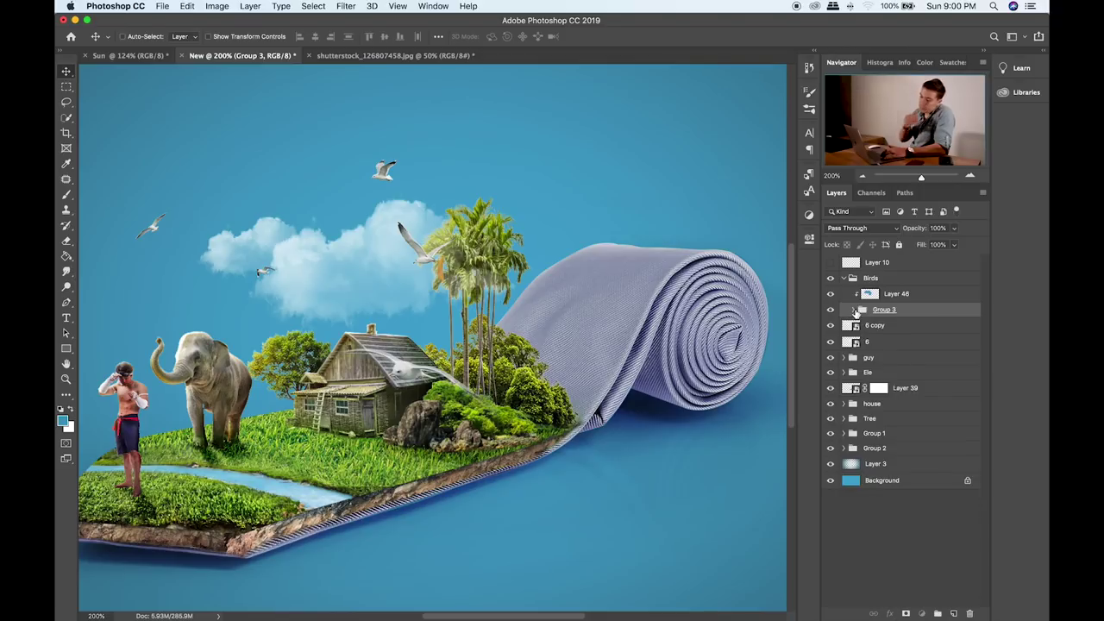
click(854, 310)
click(915, 328)
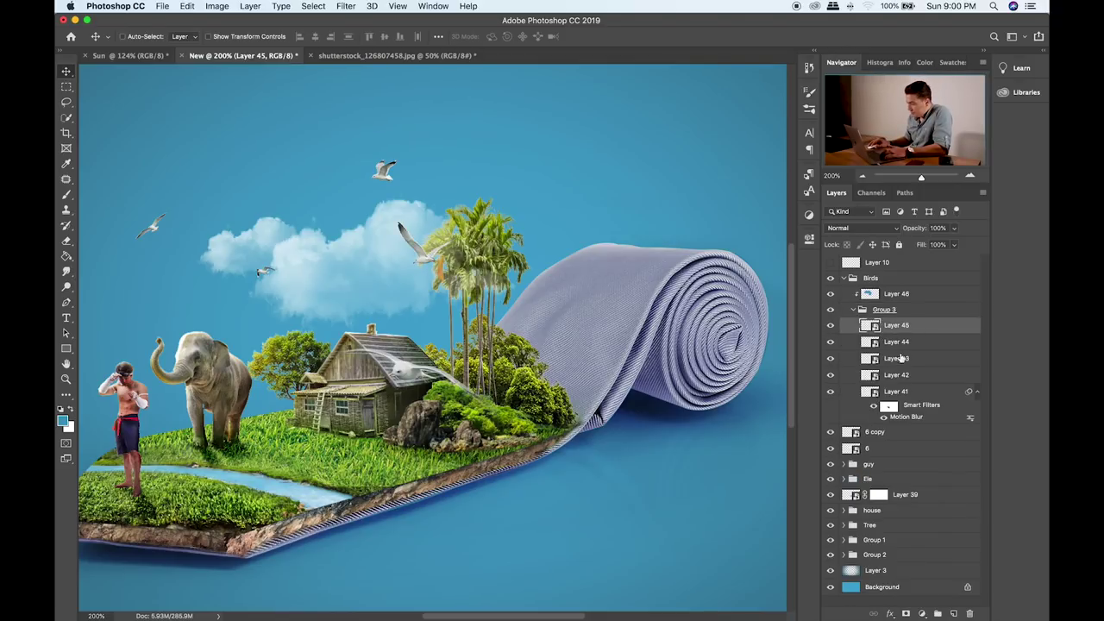
click(885, 343)
drag(954, 228, 930, 246)
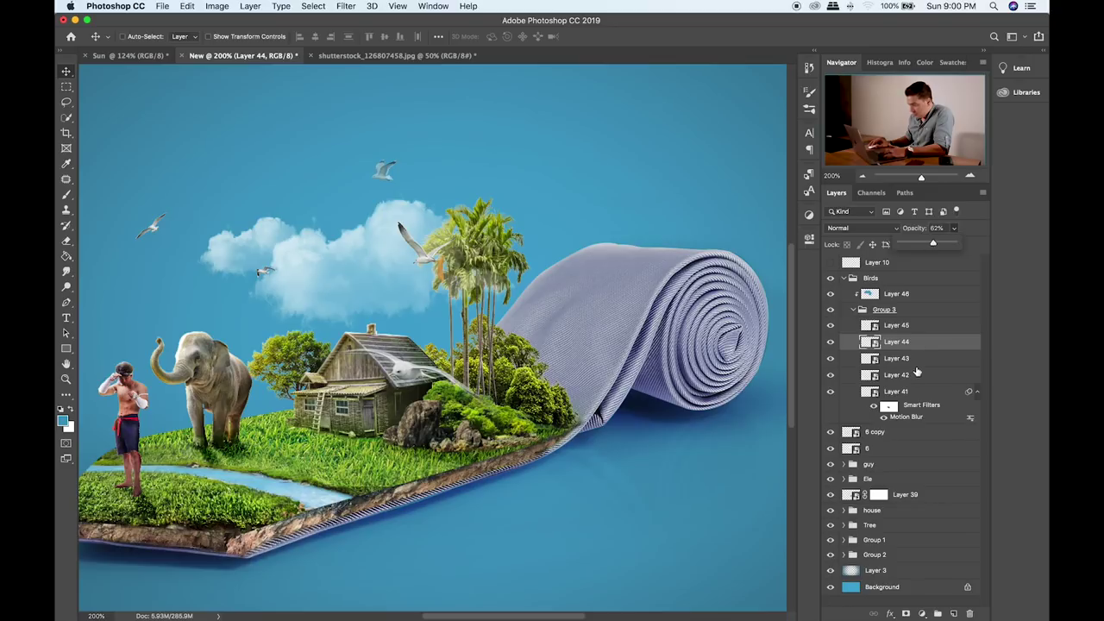
- Lower the opacity of the Layer 43 gull and set the Layer 42 gull's opacity to 52%
click(916, 359)
click(953, 229)
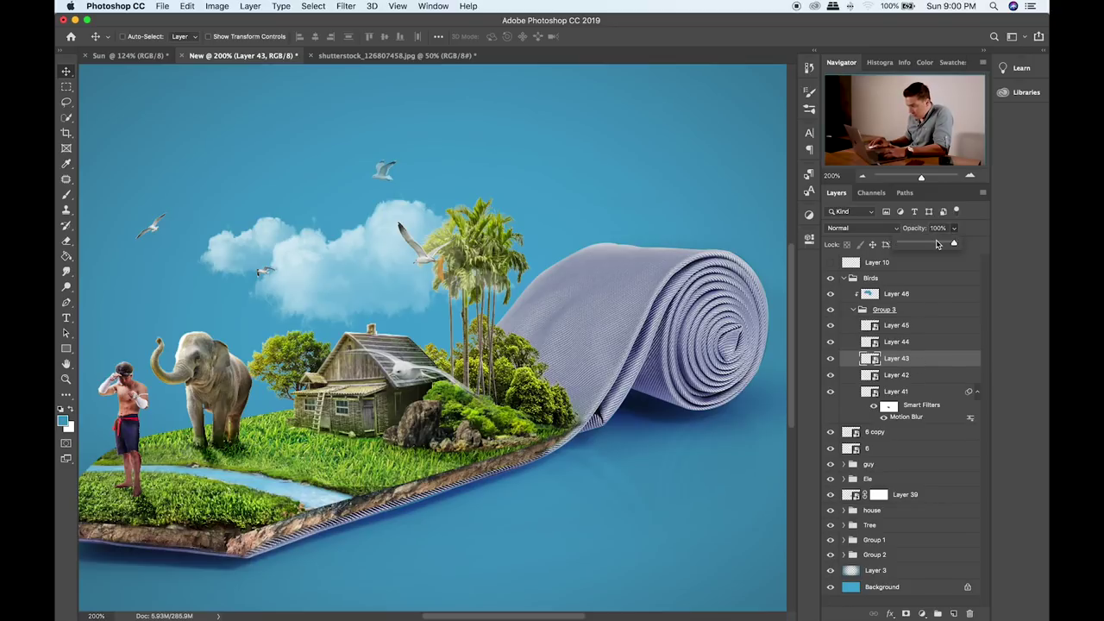
click(918, 376)
click(687, 204)
key(super+0)
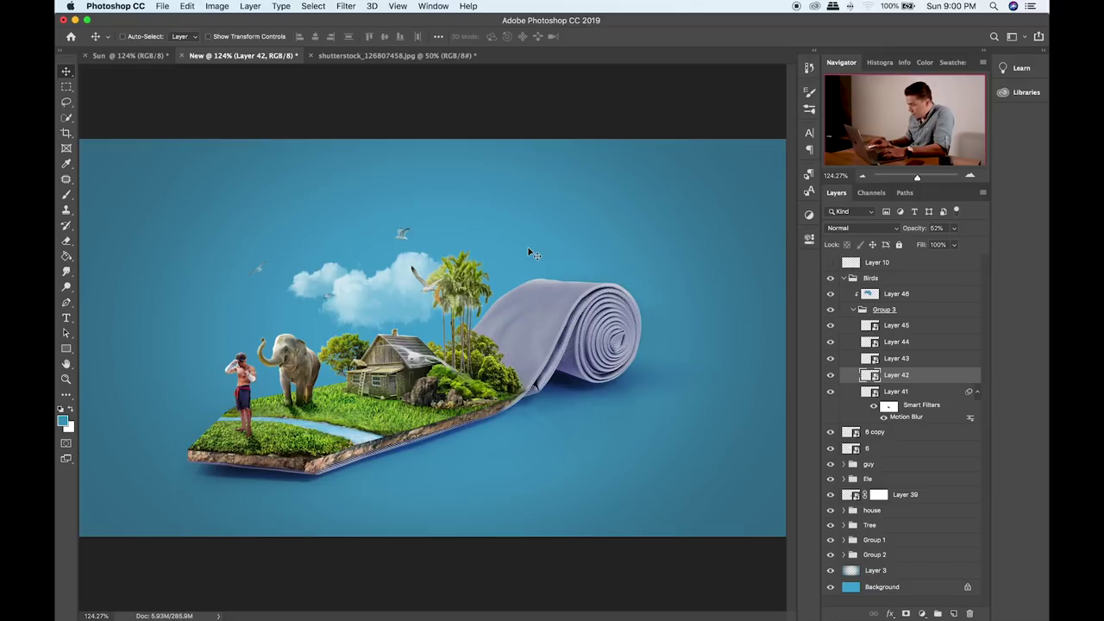
- Close the seagull source image shutterstock_126807458.jpg without saving it
click(66, 87)
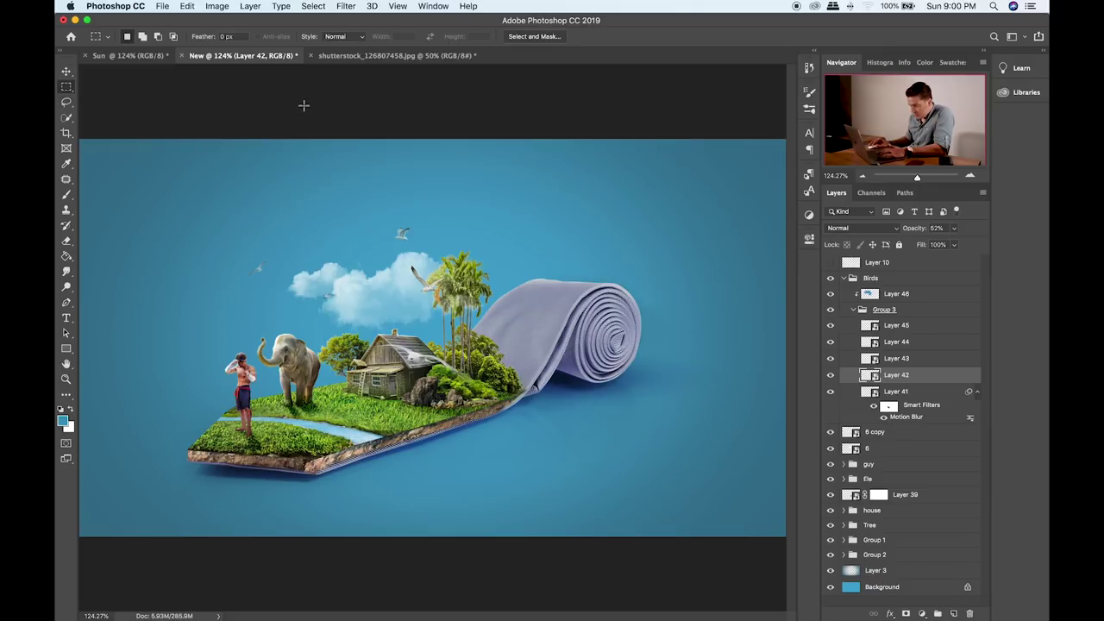
click(359, 57)
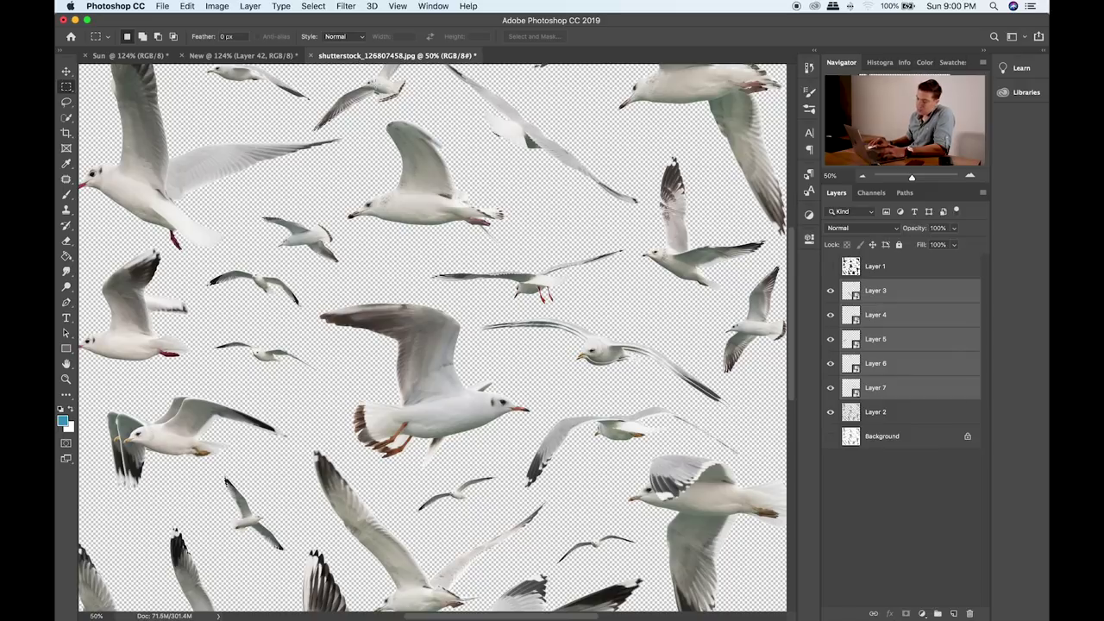
key(super+w)
click(511, 215)
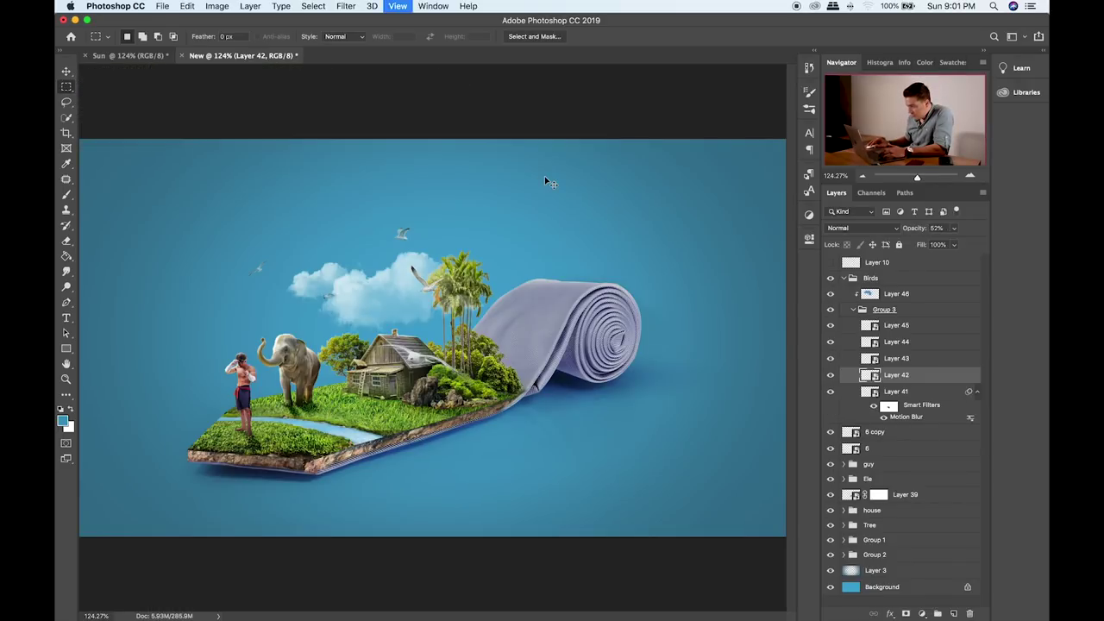
- Switch to Finder and open shutterstock_739169731.jpg from the Items folder in Photoshop
key(super+equal)
key(super+equal)
key(super+Tab)
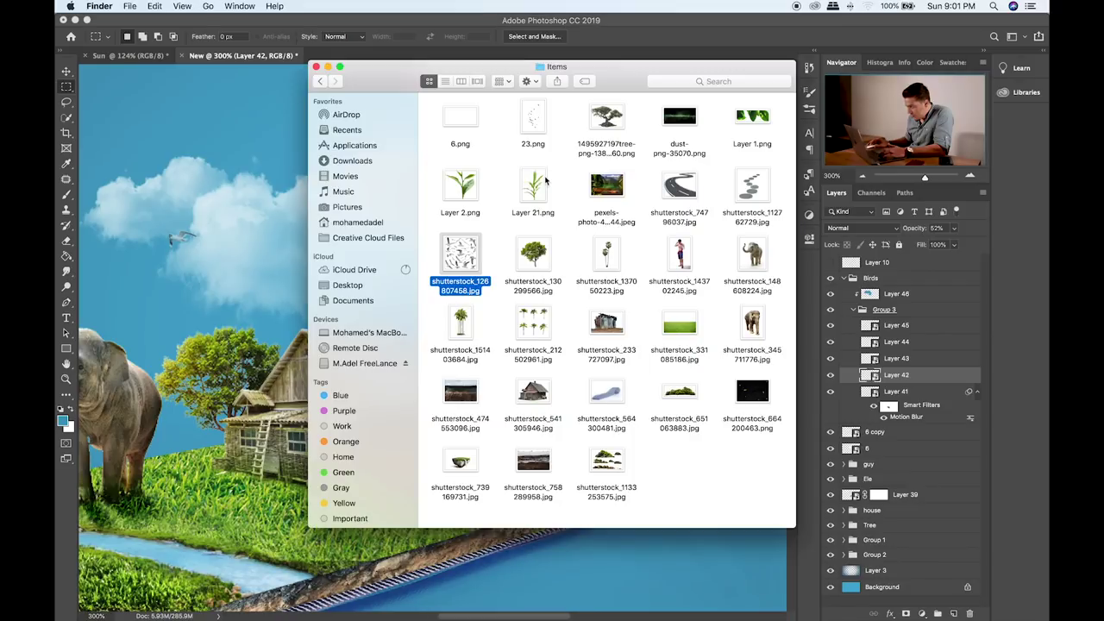
drag(471, 463, 343, 602)
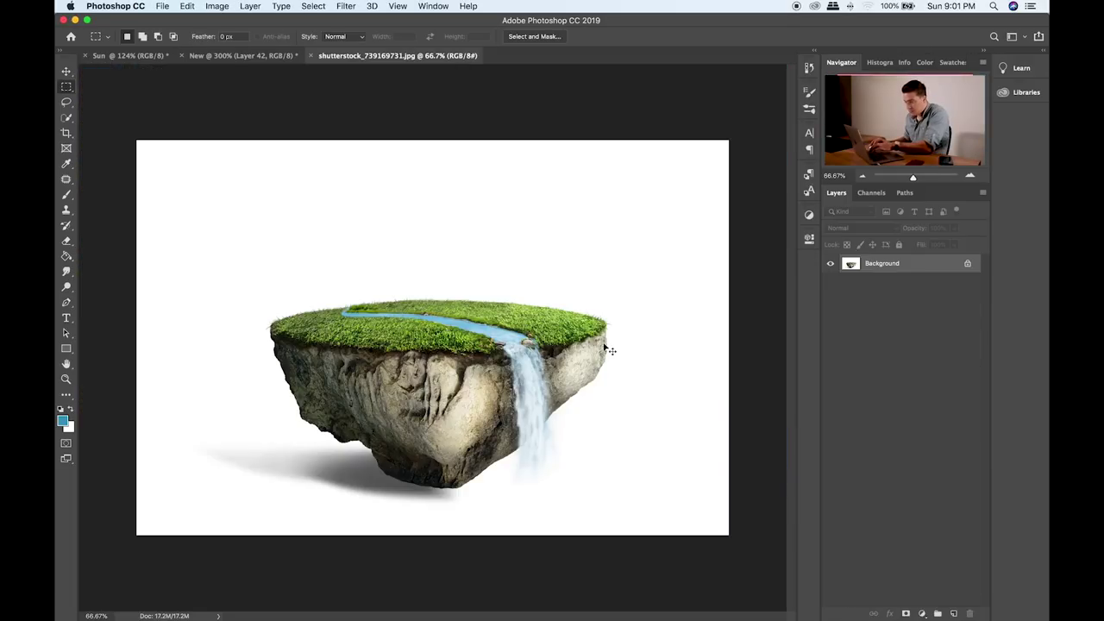
- Select the waterfall with a rectangular marquee, copy it to its own layer and bring it into the New document
key(super+=)
key(super+=)
drag(603, 347, 395, 152)
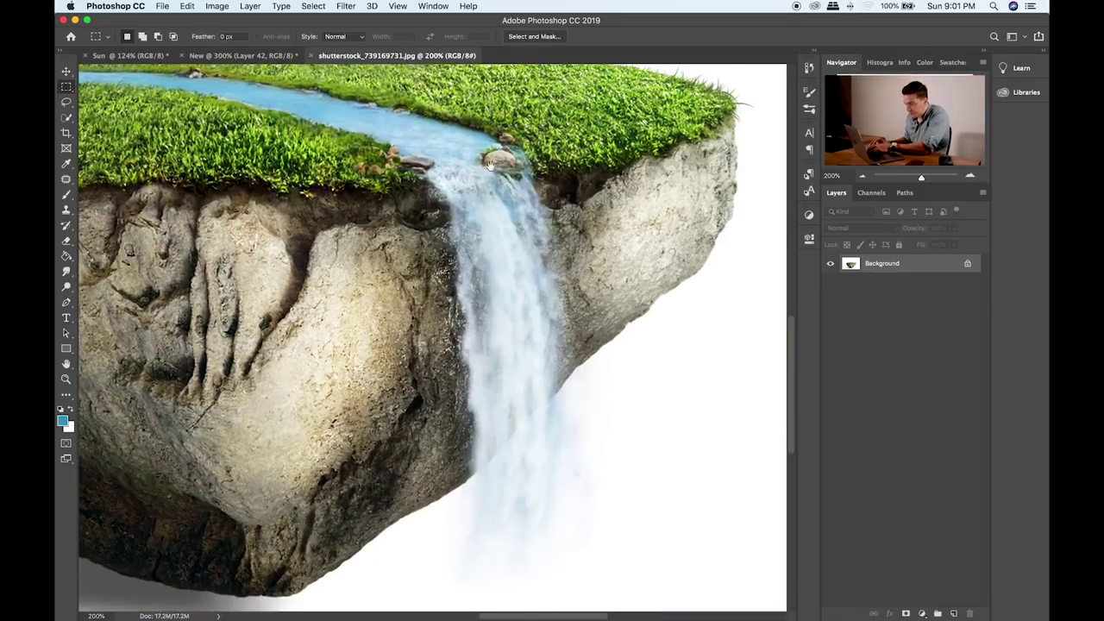
drag(489, 164, 400, 84)
scroll(489, 199, down, 4)
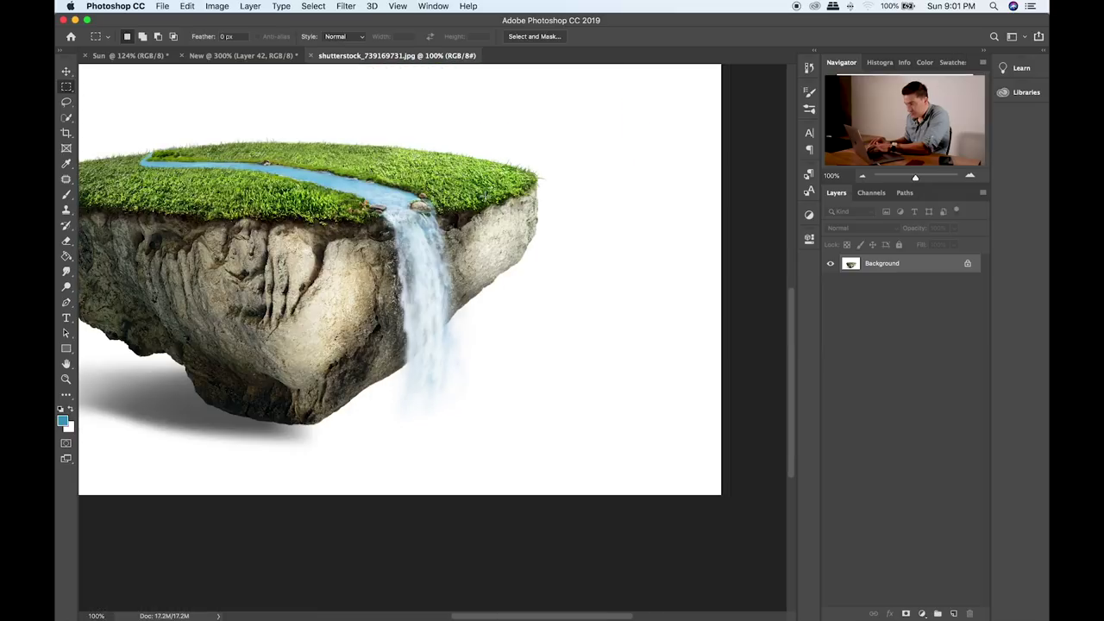
drag(449, 212, 385, 351)
key(super+c)
key(super+v)
key(v)
drag(399, 283, 452, 355)
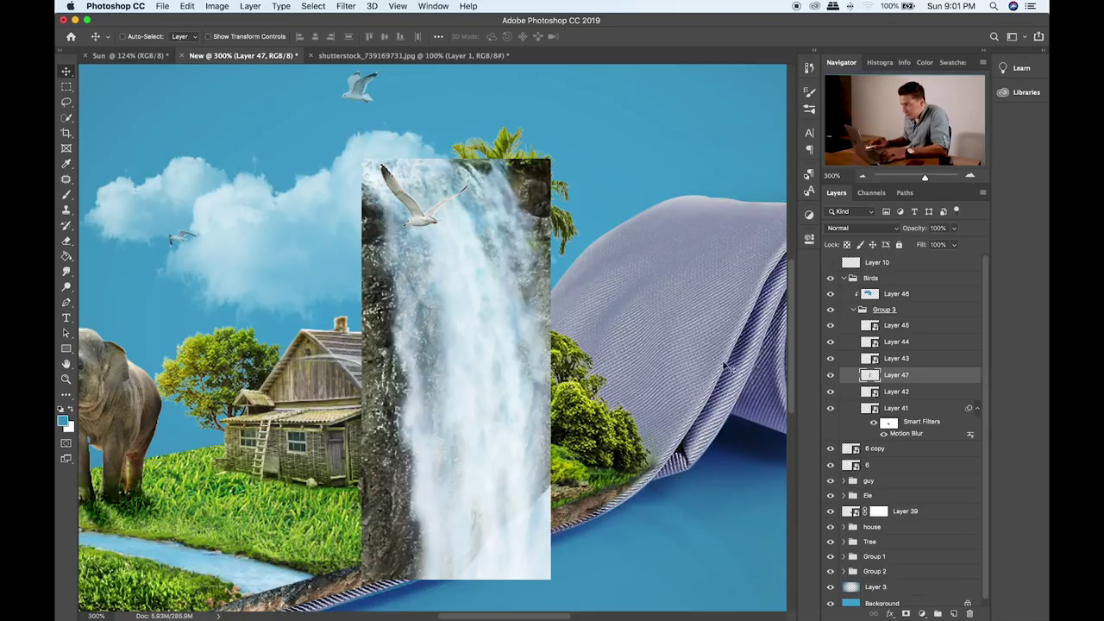
- Move the waterfall's Layer 47 above the collapsed Birds group and convert it to a smart object
drag(930, 376, 854, 288)
click(853, 326)
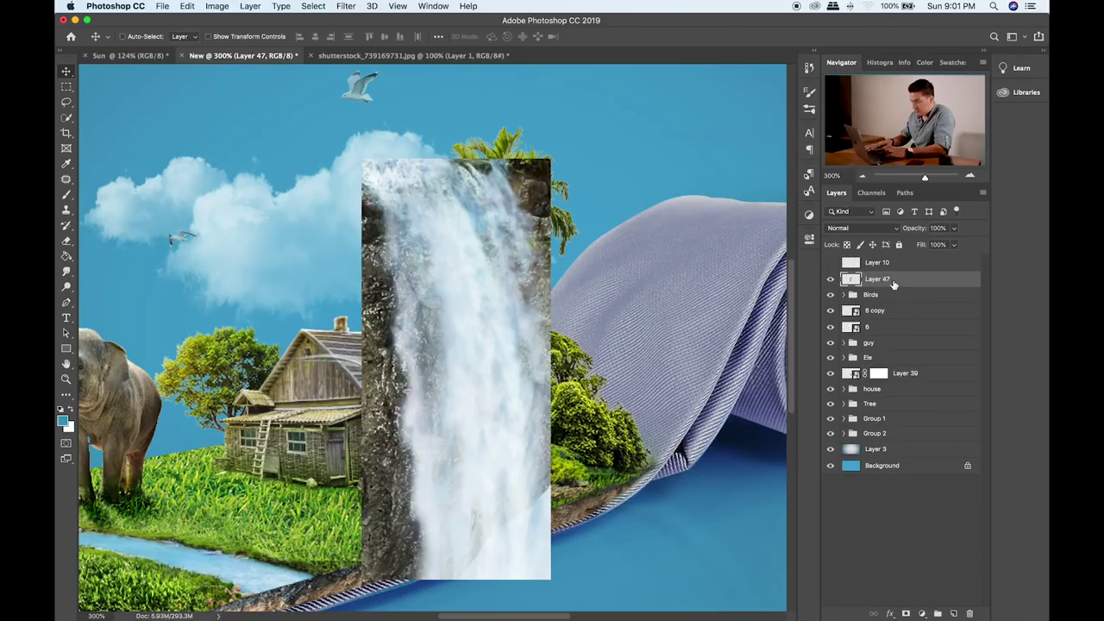
right_click(893, 285)
click(811, 266)
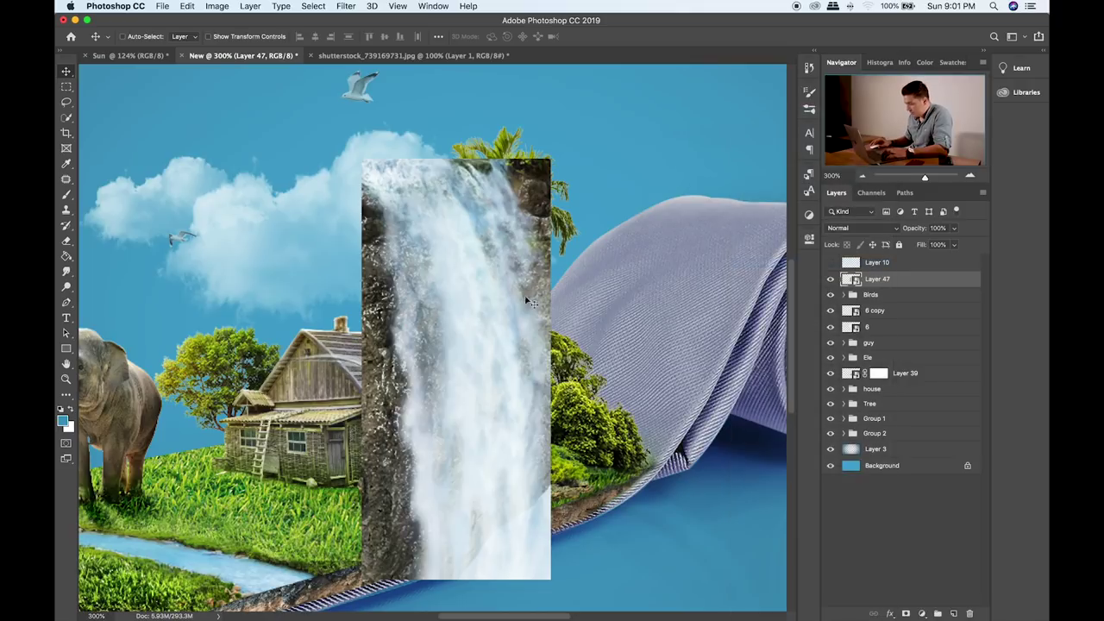
- Scale the waterfall to 62.97% width and 25.95% height and place it where the stream leaves the tie's edge
drag(484, 329, 481, 365)
key(super+t)
drag(546, 196, 586, 164)
drag(544, 229, 431, 344)
mouse_move(445, 262)
mouse_down()
mouse_move(475, 233)
mouse_move(419, 240)
mouse_move(420, 295)
mouse_move(450, 321)
mouse_move(447, 284)
mouse_move(459, 274)
mouse_up()
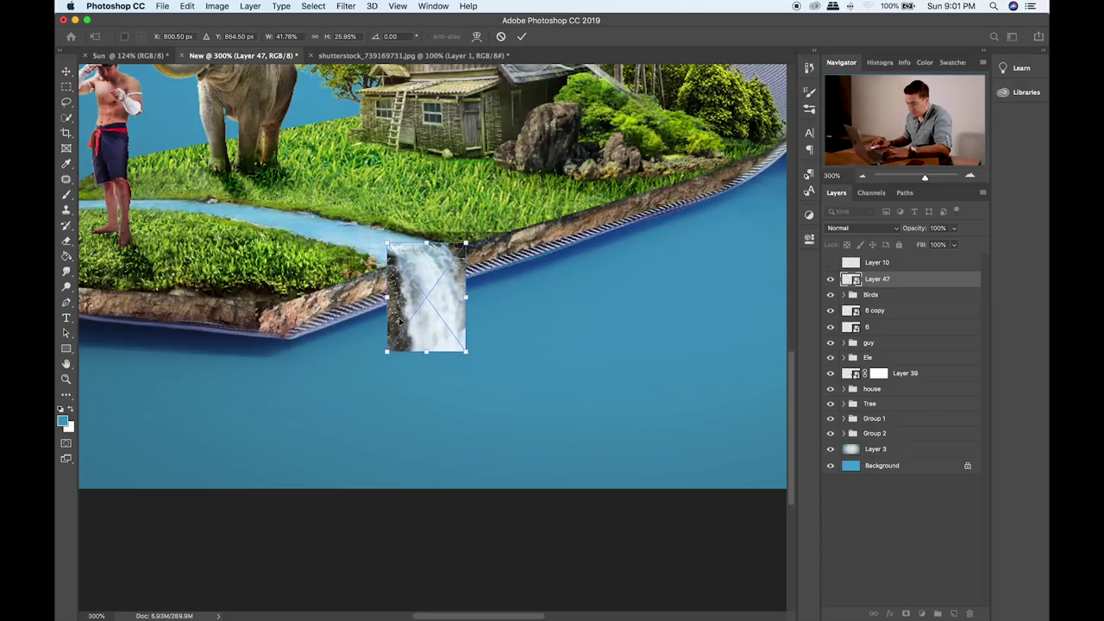
drag(386, 297, 359, 309)
drag(468, 284, 472, 282)
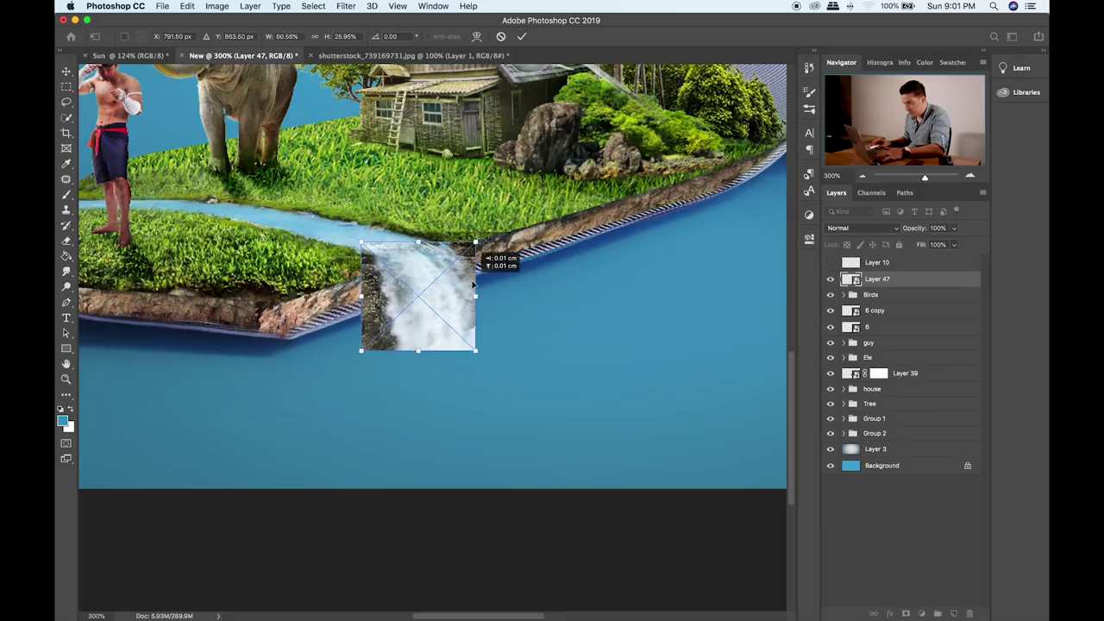
drag(362, 299, 356, 298)
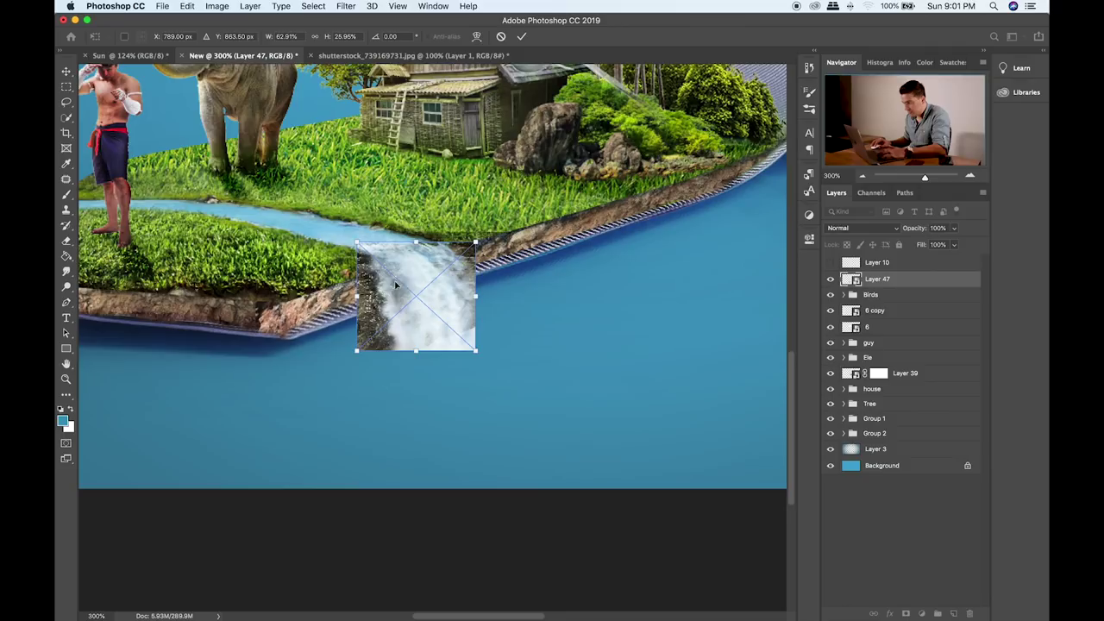
key(Return)
- Add a layer mask to Layer 47 and fade the waterfall's rocky side and lower edge with a soft black brush at 30% opacity
key(super+0)
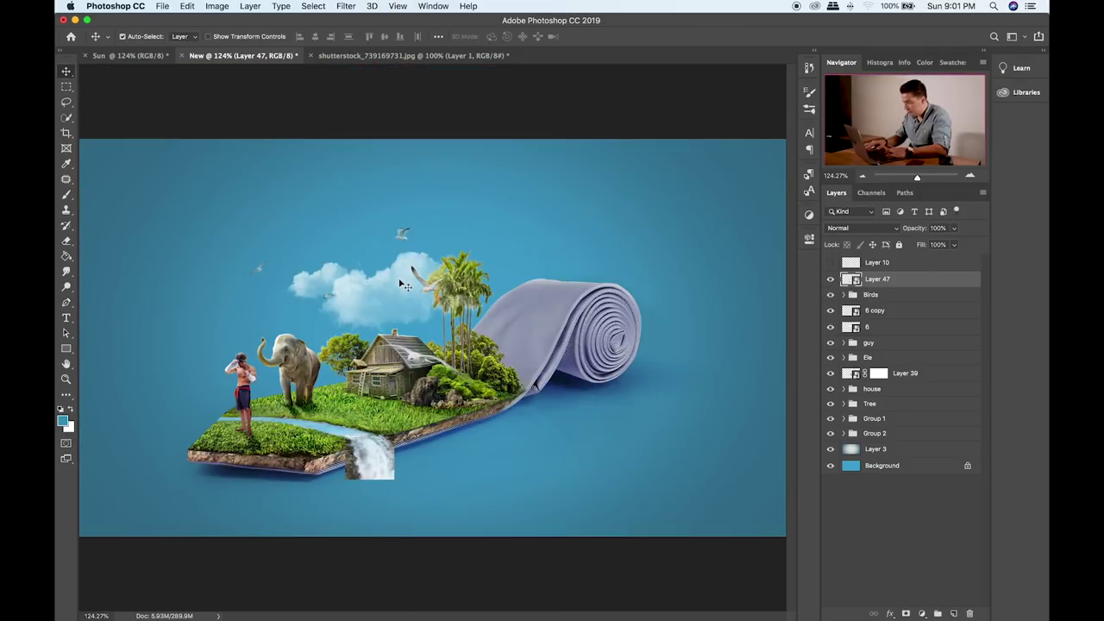
key(super+plus)
key(super+plus)
drag(399, 281, 599, 71)
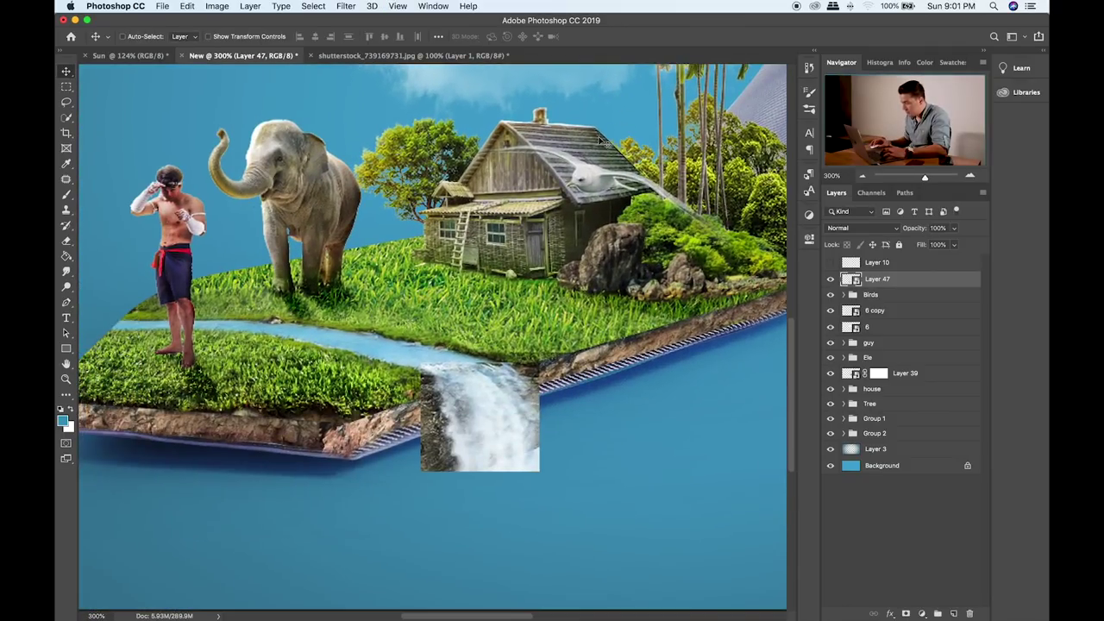
click(907, 614)
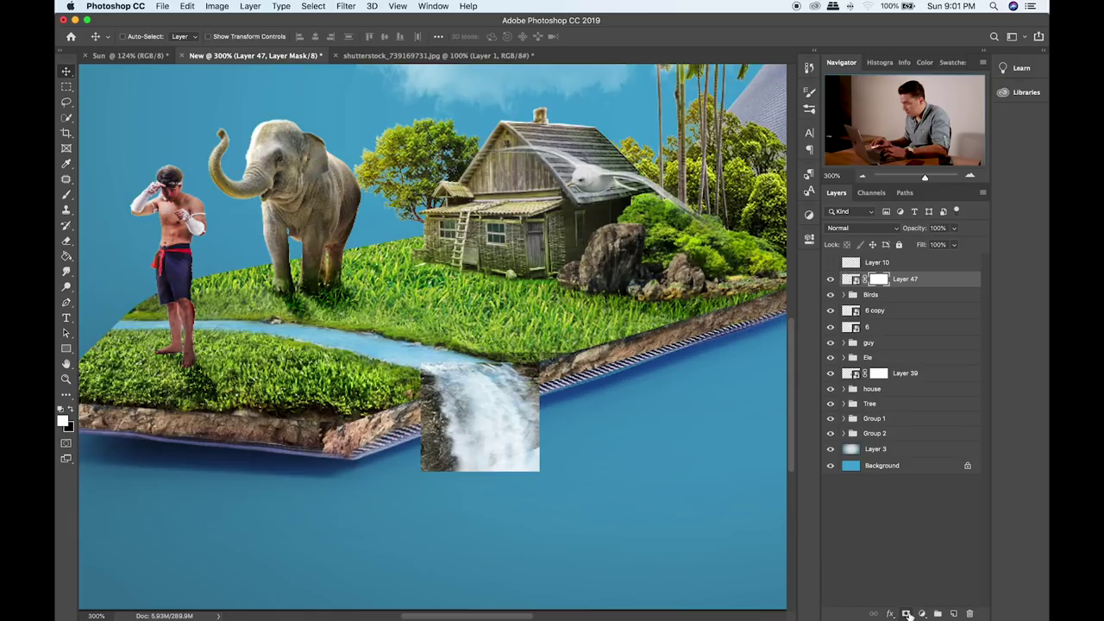
key(d)
key(b)
key(bracketleft)
key(bracketleft)
key(bracketleft)
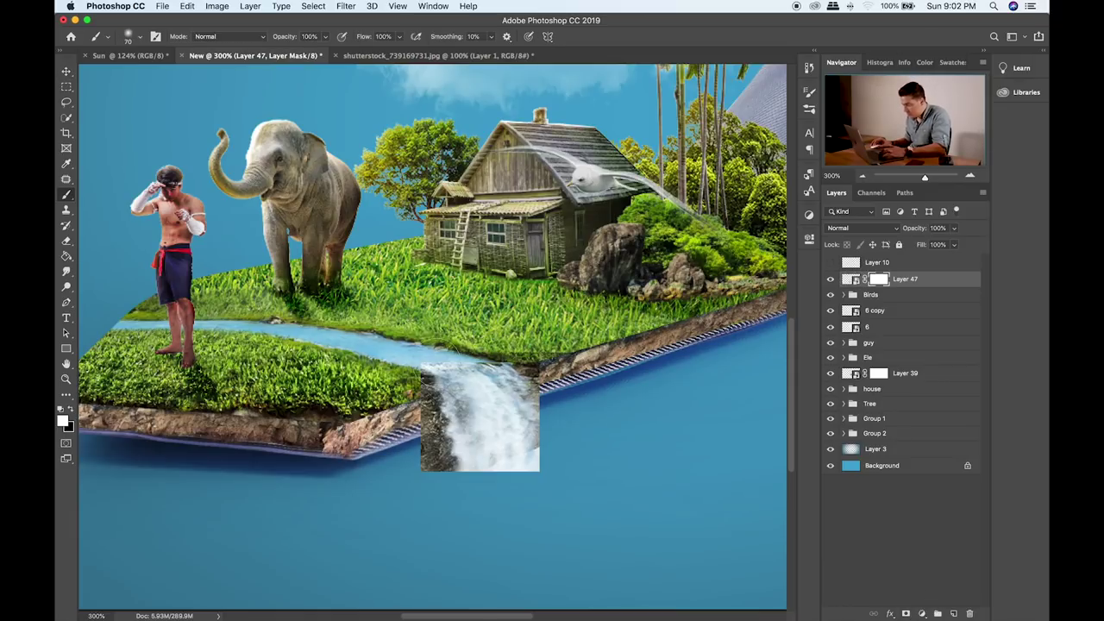
key(x)
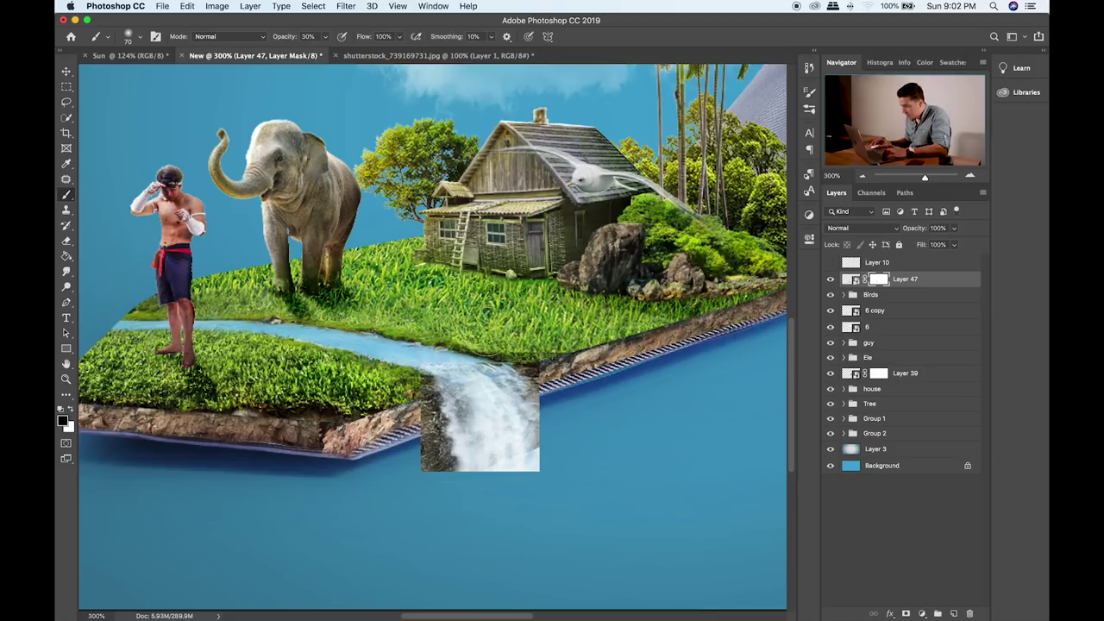
key(bracketleft)
key(bracketleft)
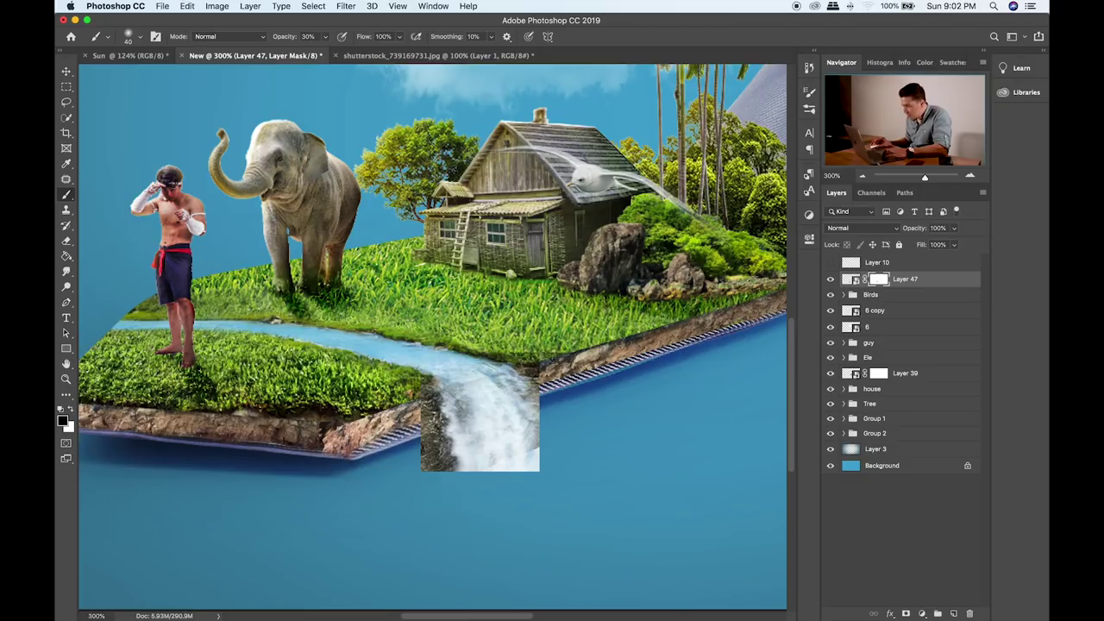
drag(426, 452, 424, 421)
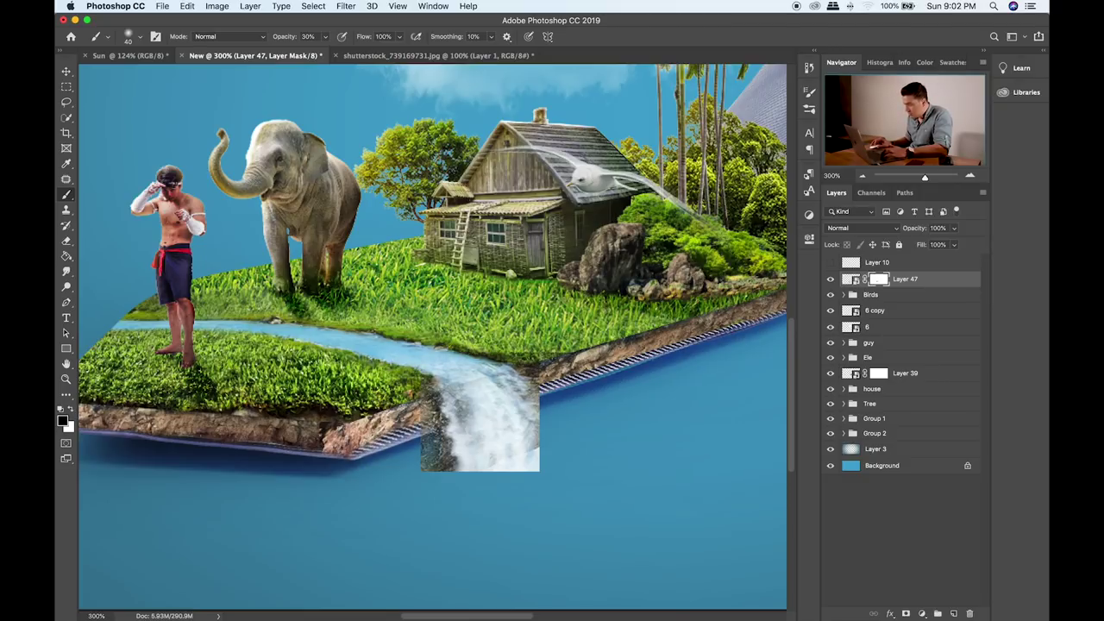
key(bracketright)
mouse_move(509, 489)
mouse_down()
mouse_move(480, 490)
mouse_move(516, 485)
mouse_up()
key(bracketleft)
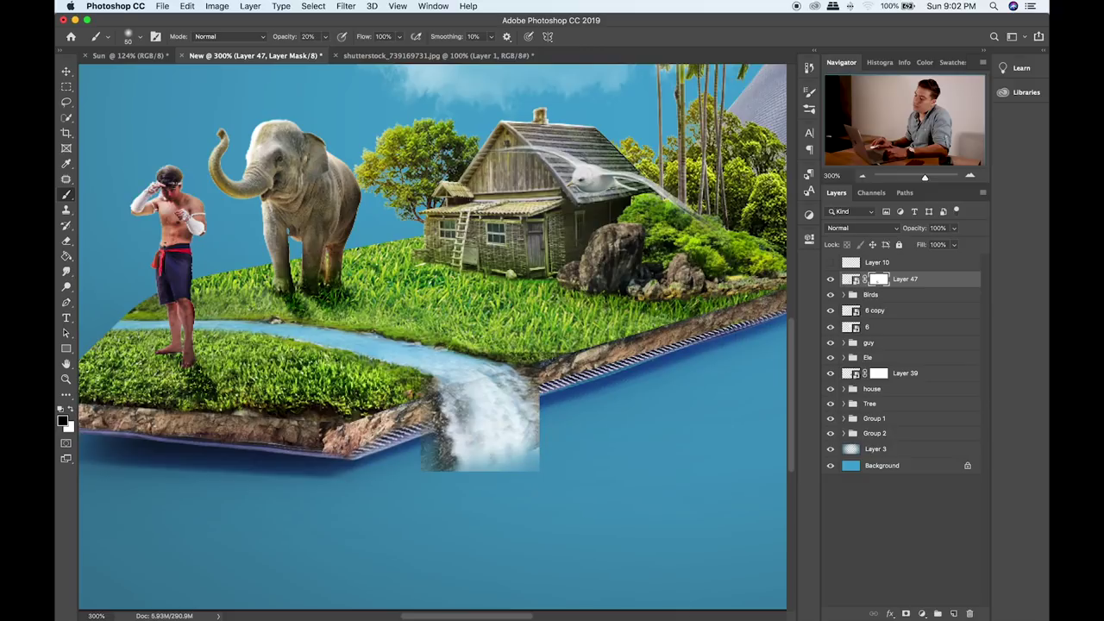
- Mask out the waterfall's remaining hard side edges and corners with a soft black brush at 20% opacity
click(513, 462)
key(bracketright)
key(bracketleft)
key(bracketleft)
drag(533, 369, 542, 487)
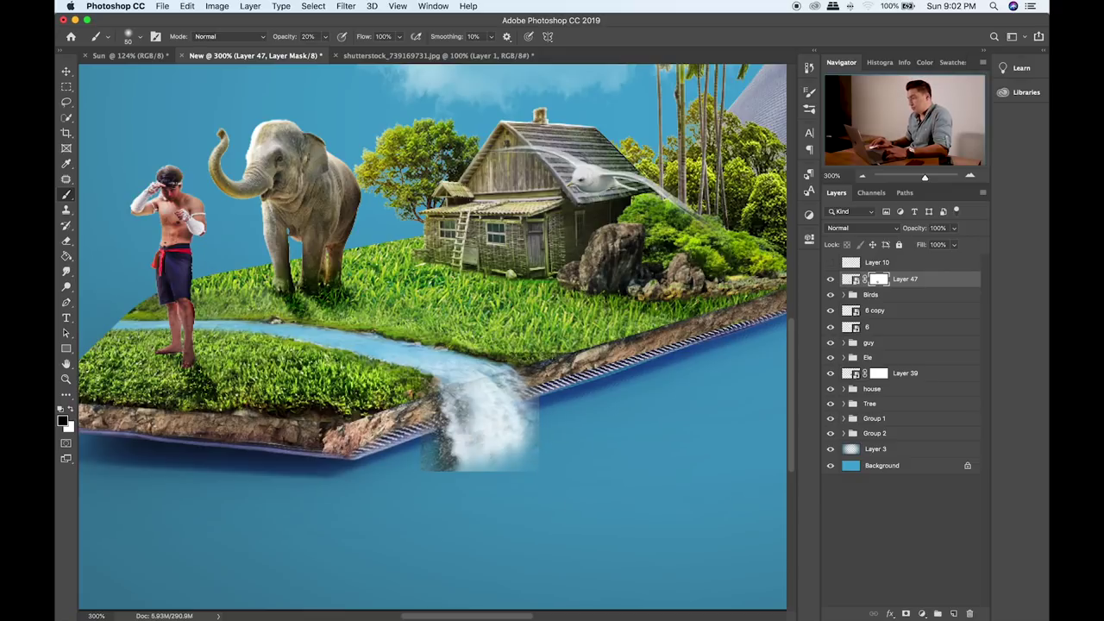
mouse_move(434, 406)
mouse_down()
mouse_move(446, 468)
mouse_move(434, 458)
mouse_move(437, 431)
mouse_up()
mouse_move(542, 426)
mouse_down()
mouse_move(539, 395)
mouse_move(528, 407)
mouse_up()
key([)
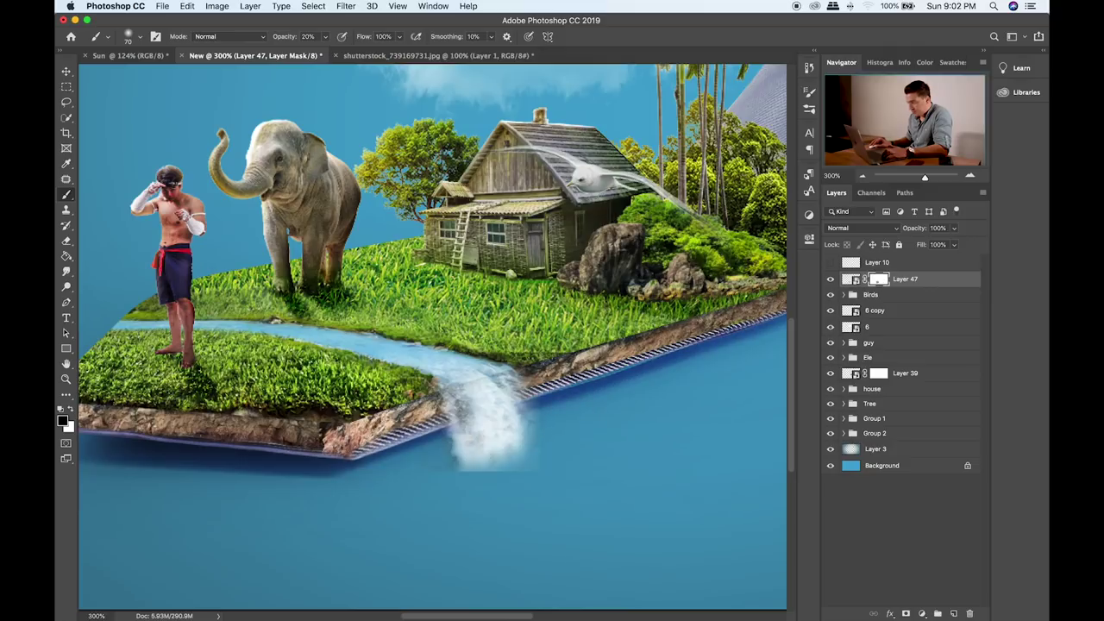
- Restore water at the waterfall's crest with a size 30 white brush and soften its lower edge with black
key(x)
key(bracketleft)
key(bracketleft)
key(bracketleft)
key(bracketleft)
key(bracketleft)
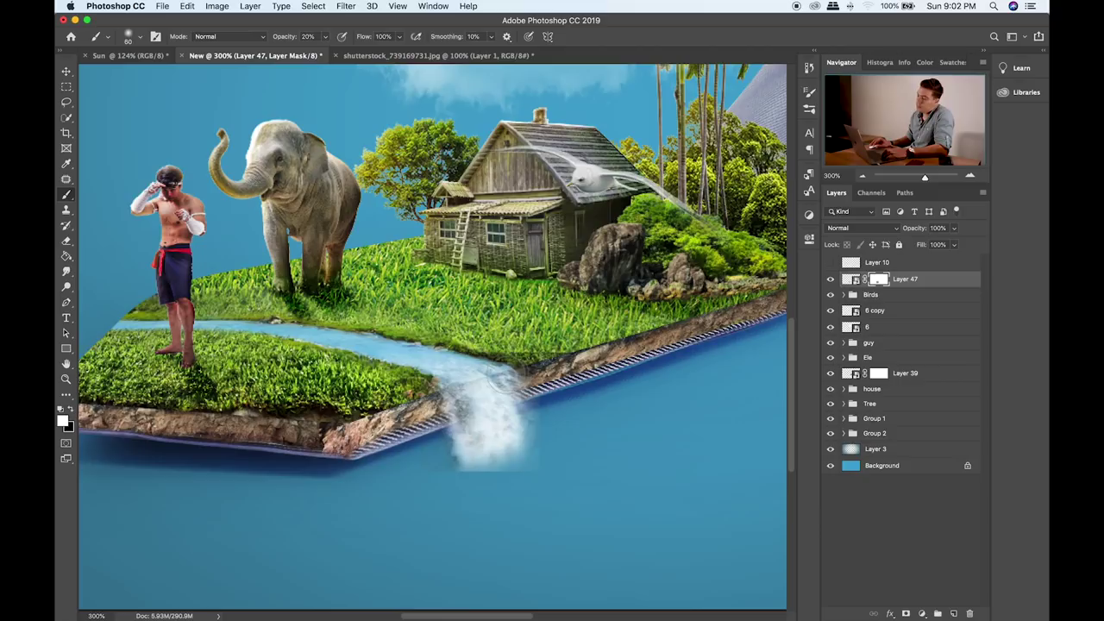
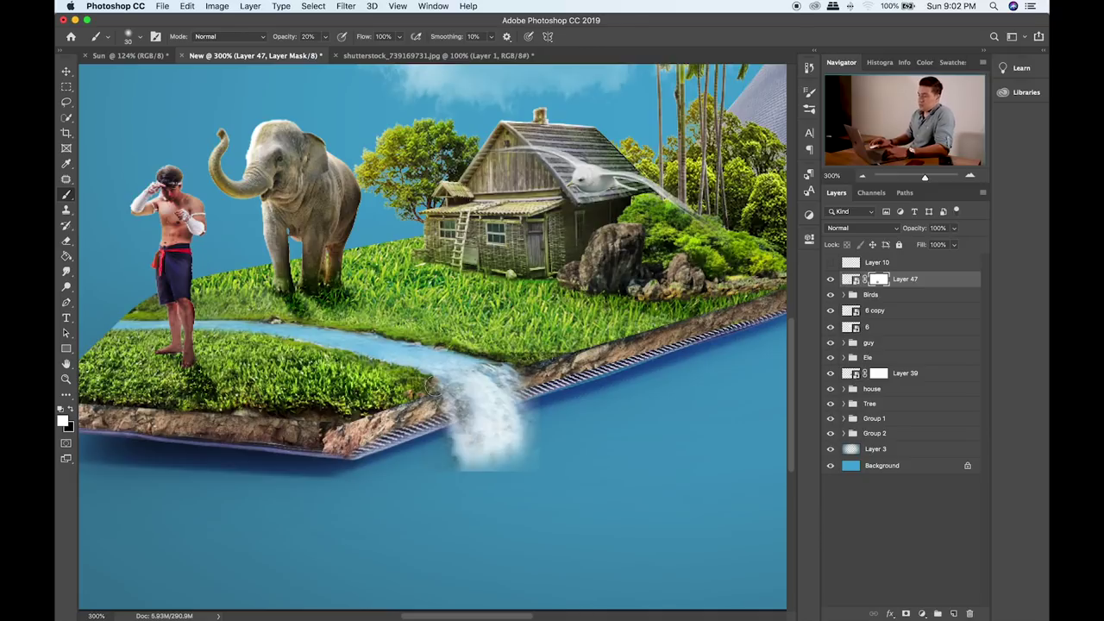
key(x)
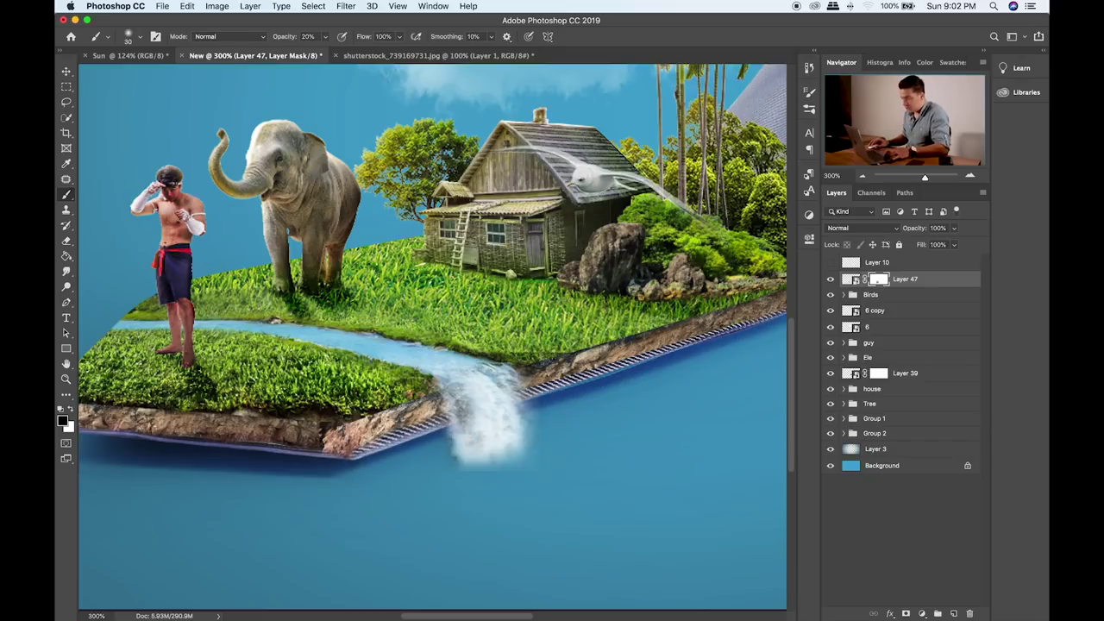
key(super+minus)
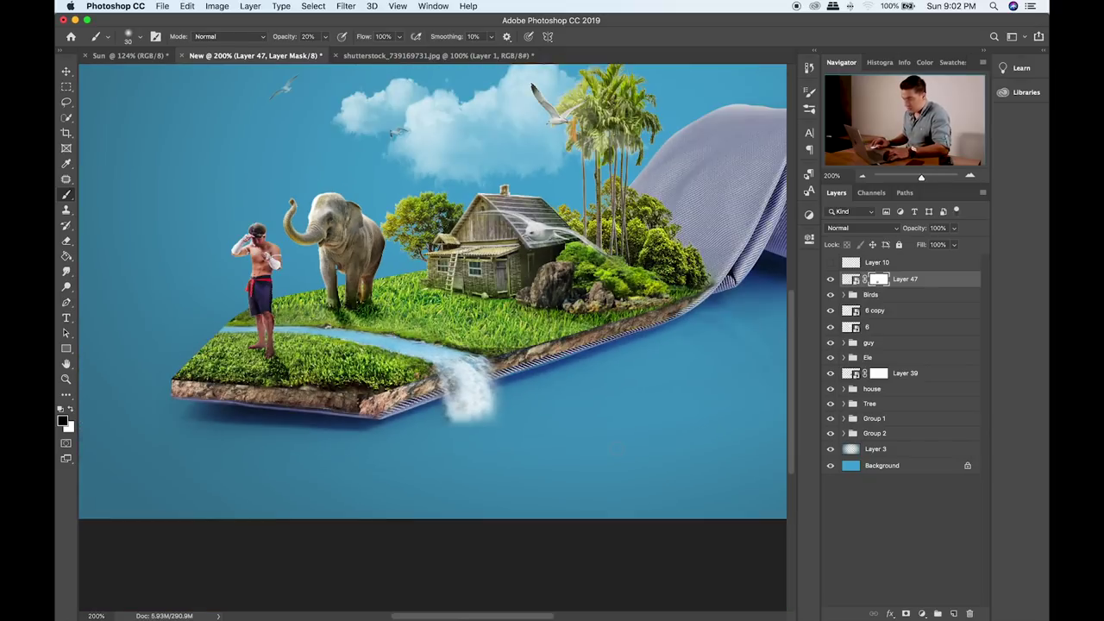
key(super+Tab)
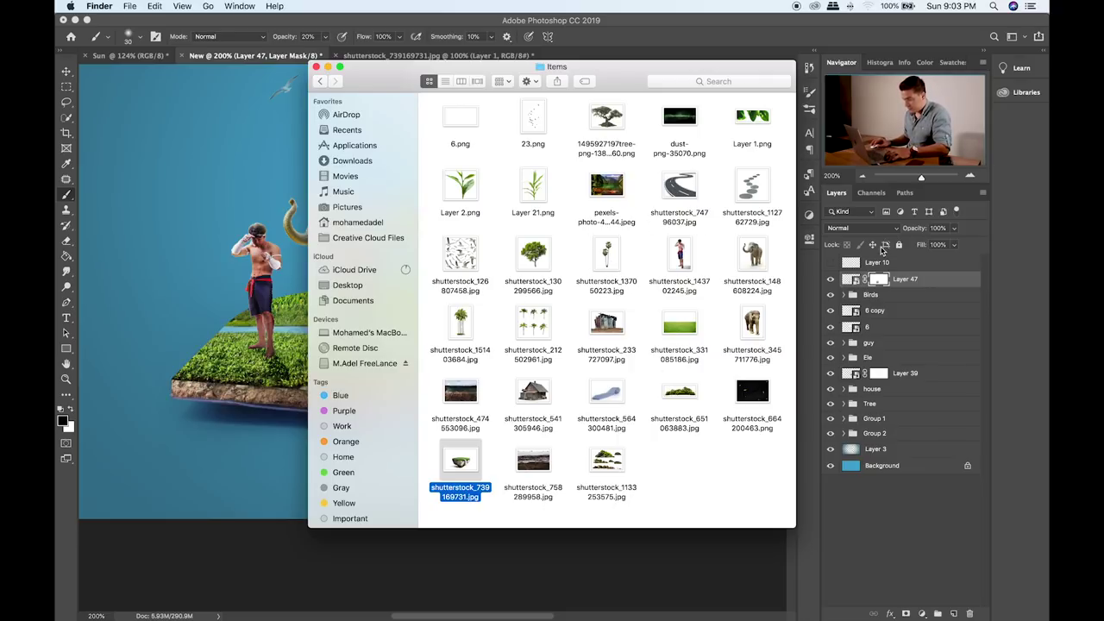
key(super+Tab)
drag(559, 297, 486, 323)
drag(515, 245, 557, 280)
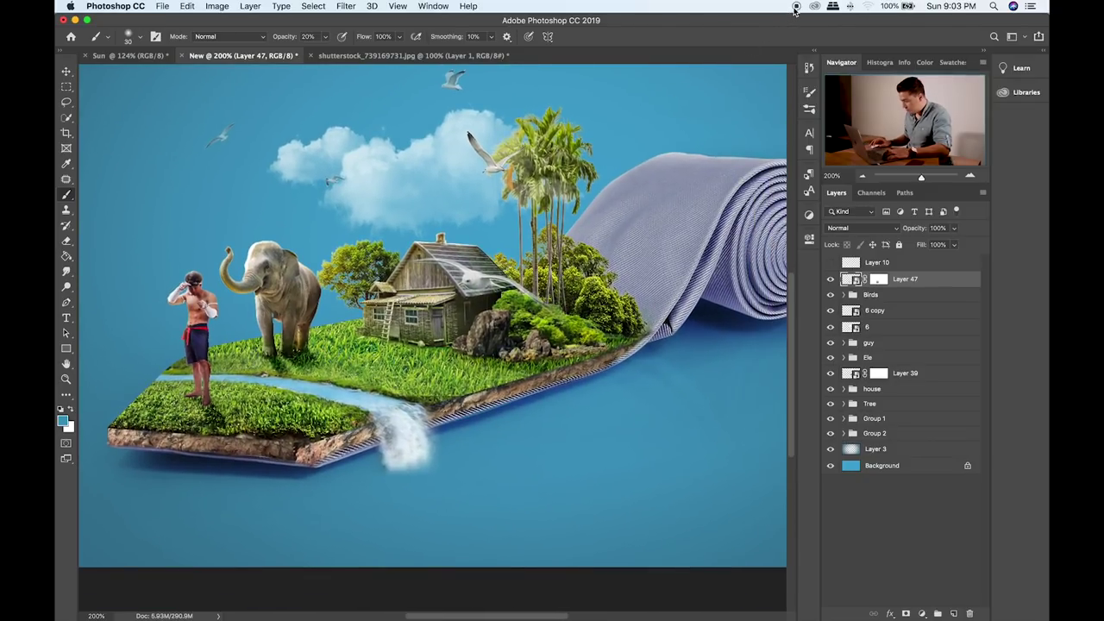
key(super+0)
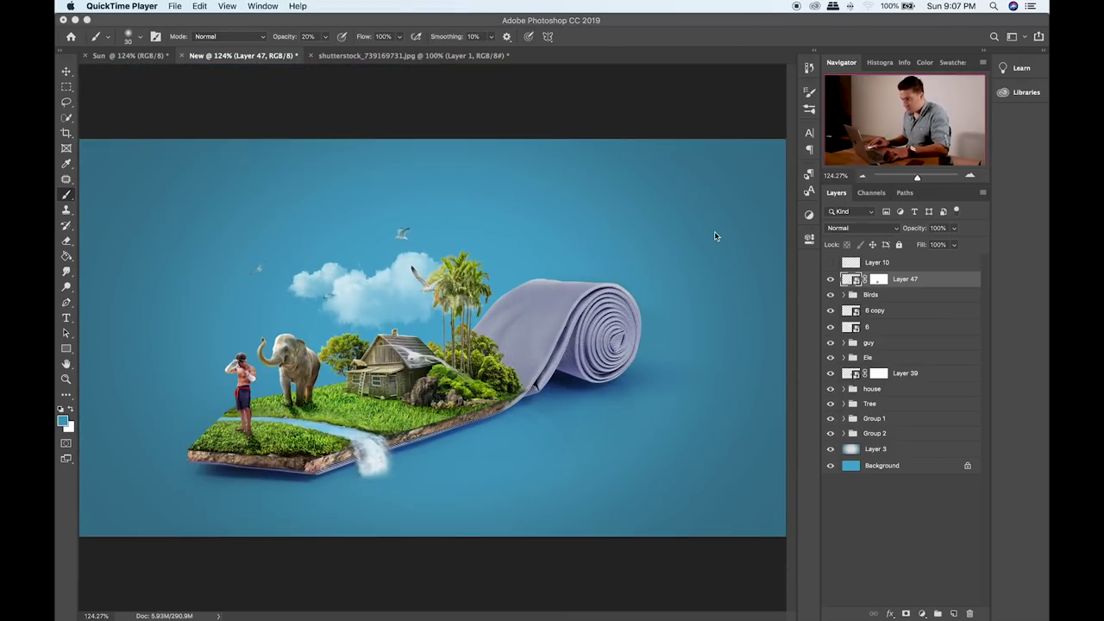
click(715, 231)
key(super+equal)
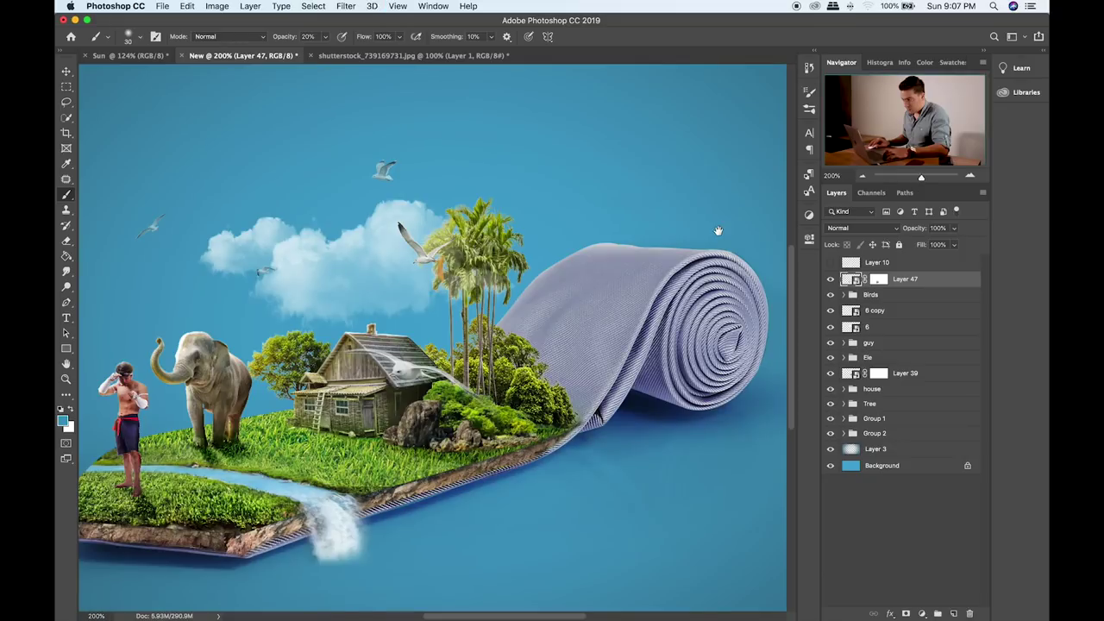
drag(466, 361, 570, 312)
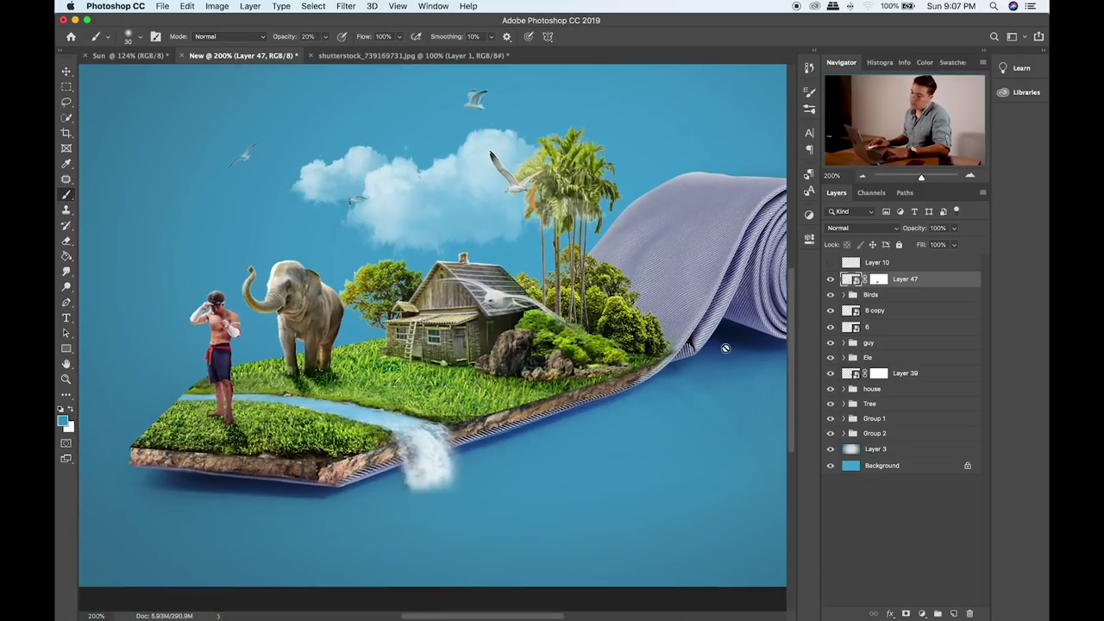
- Compare the scene with and without the waterfall, and transform the waterfall to make it narrower
click(831, 279)
click(831, 279)
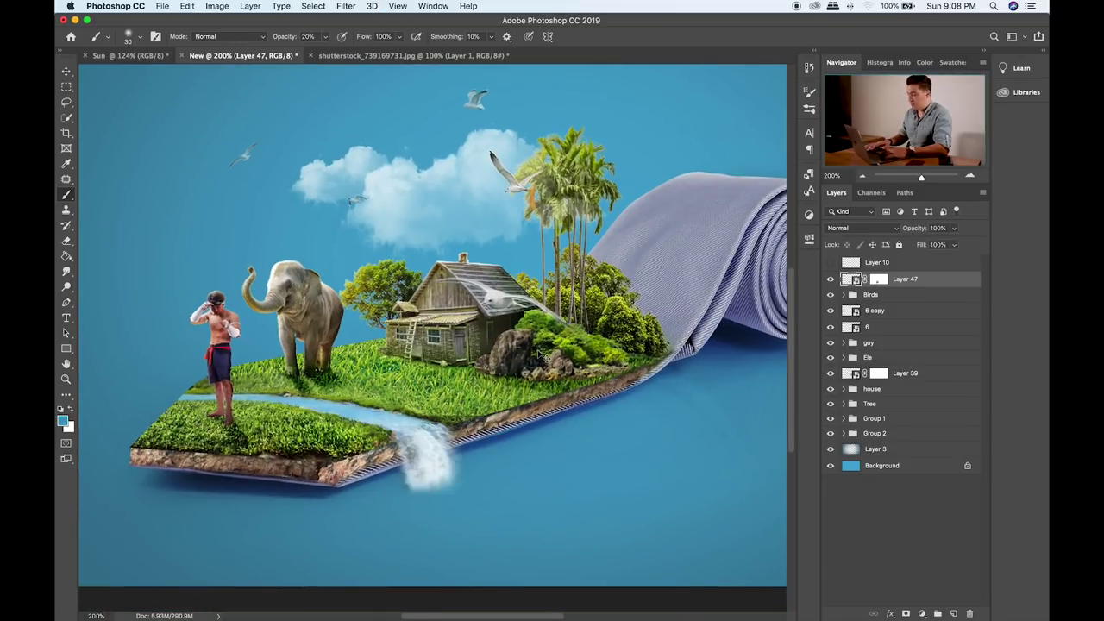
key(super+t)
drag(462, 459, 441, 460)
key(Return)
key(b)
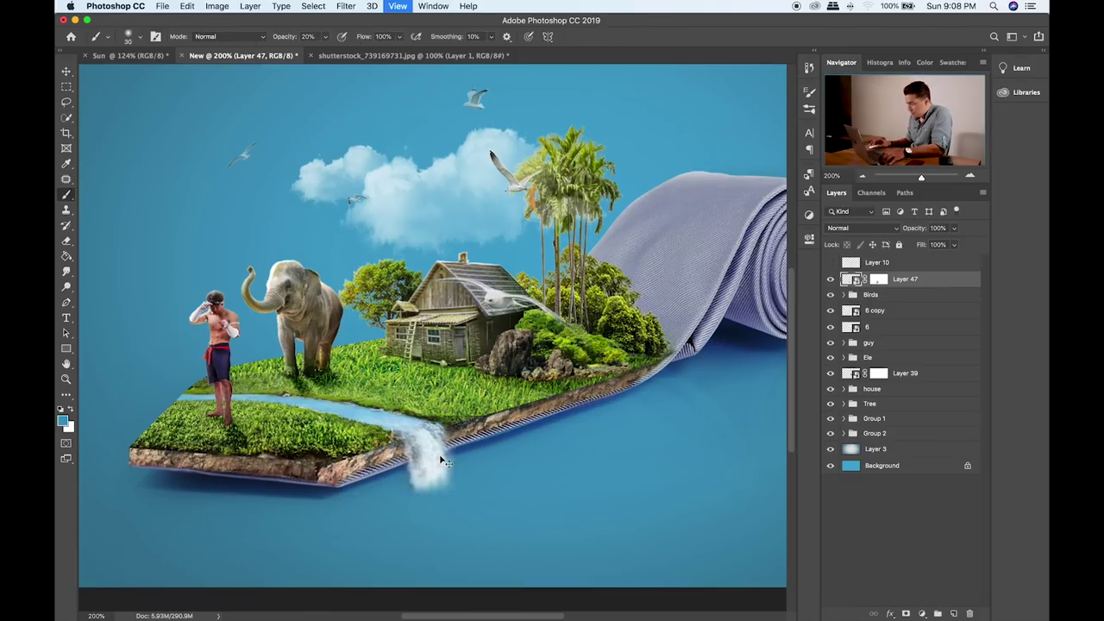
- Switch to Finder, preview Layer 0 copy.png in the Items folder and place it in the New document in Photoshop
key(super+equal)
drag(417, 469, 428, 412)
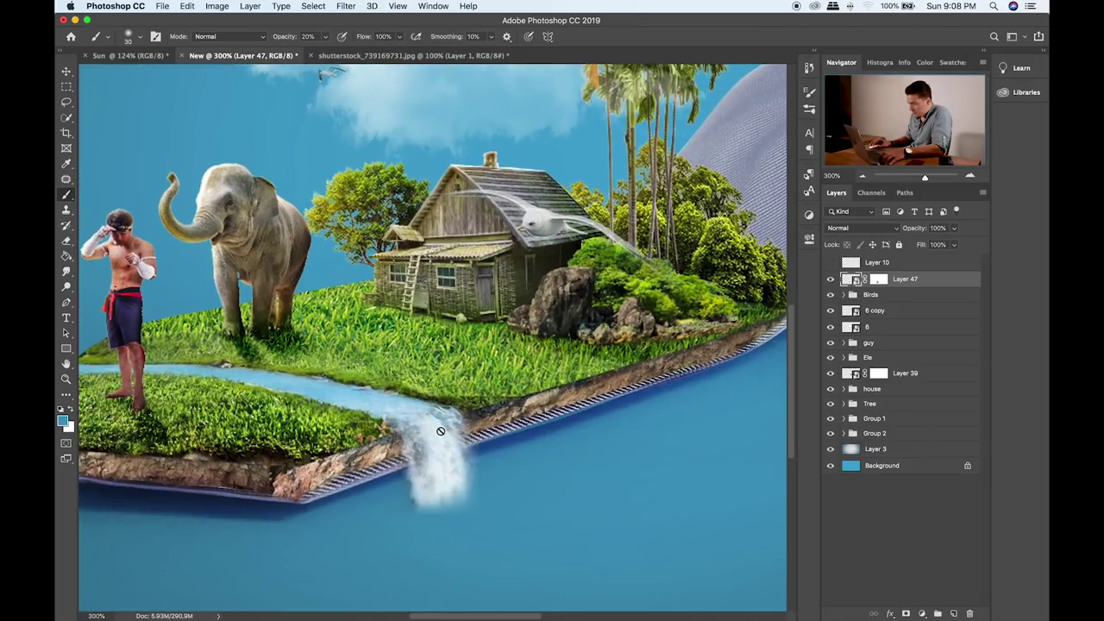
key(super+Tab)
key(Tab)
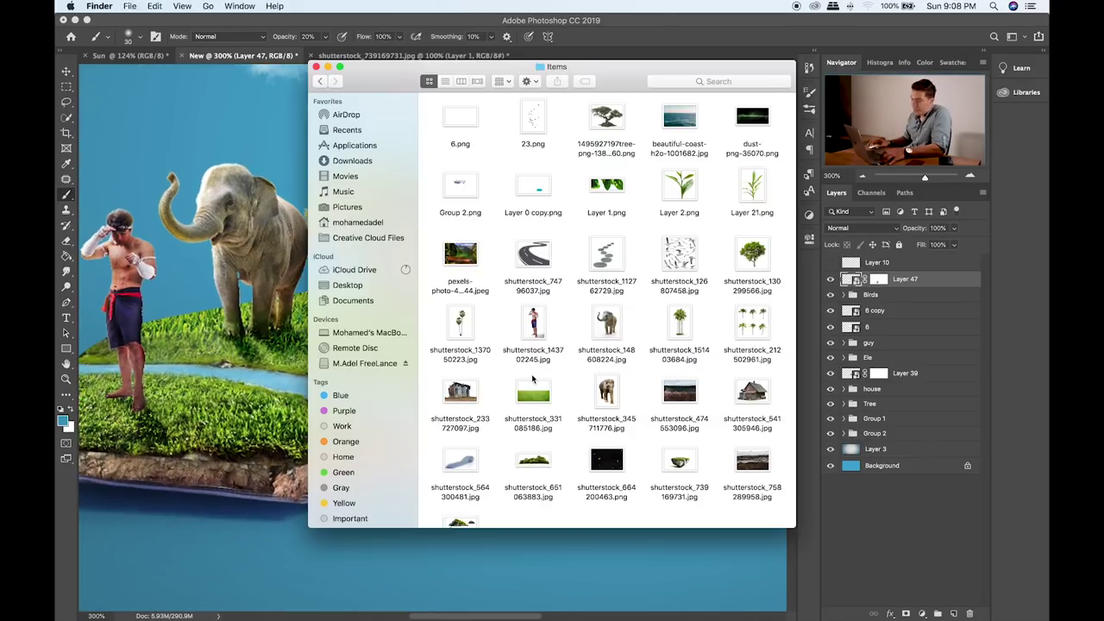
click(477, 183)
key(space)
key(space)
drag(542, 193, 220, 289)
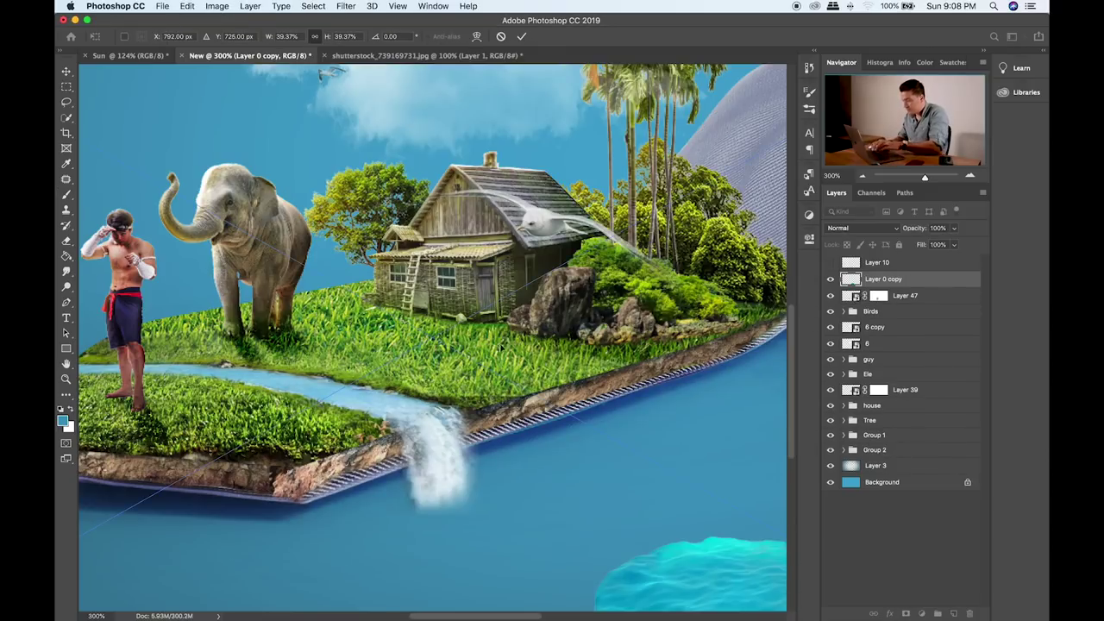
- Shrink and flatten the placed turquoise pool into a thin ellipse and position it at the waterfall's foot
drag(671, 512, 428, 386)
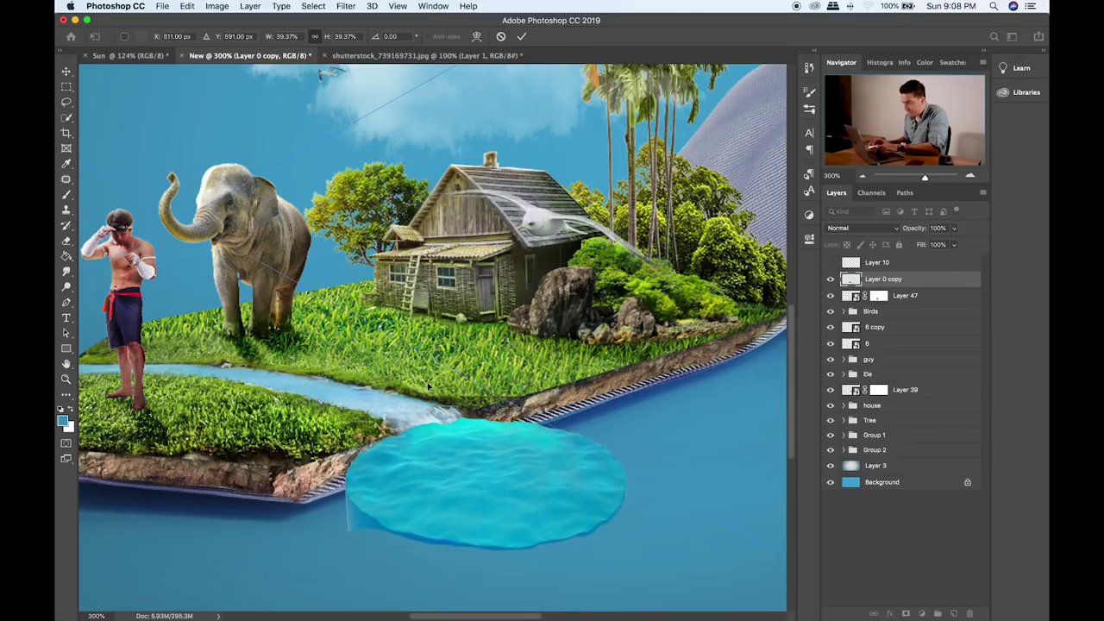
key(super+minus)
key(super+minus)
drag(583, 193, 328, 335)
drag(194, 516, 196, 426)
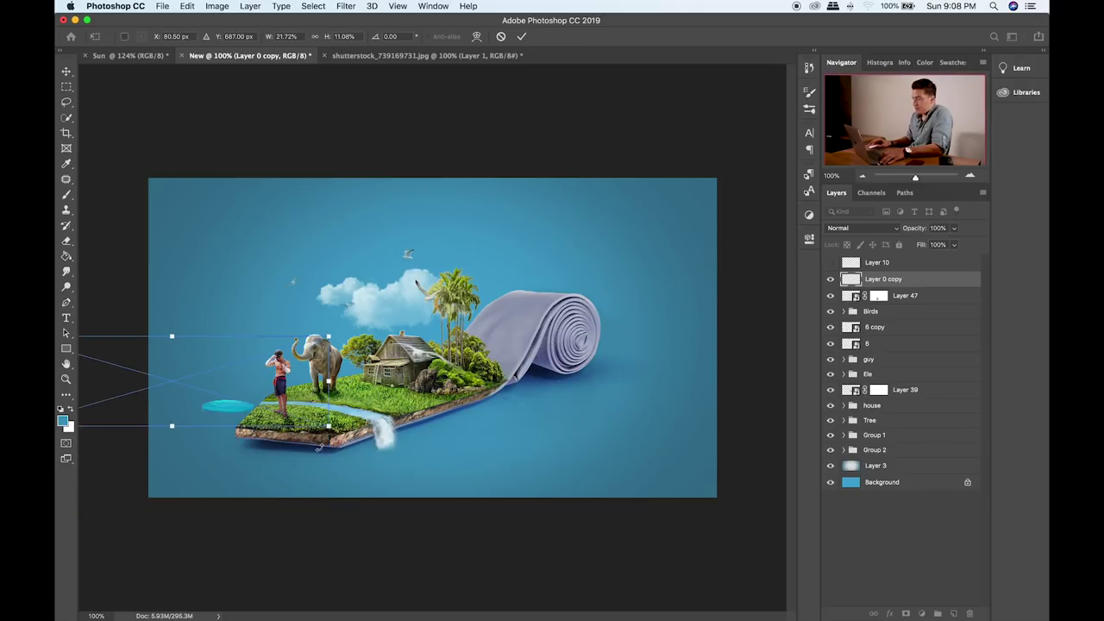
drag(328, 426, 585, 473)
key(Return)
key(b)
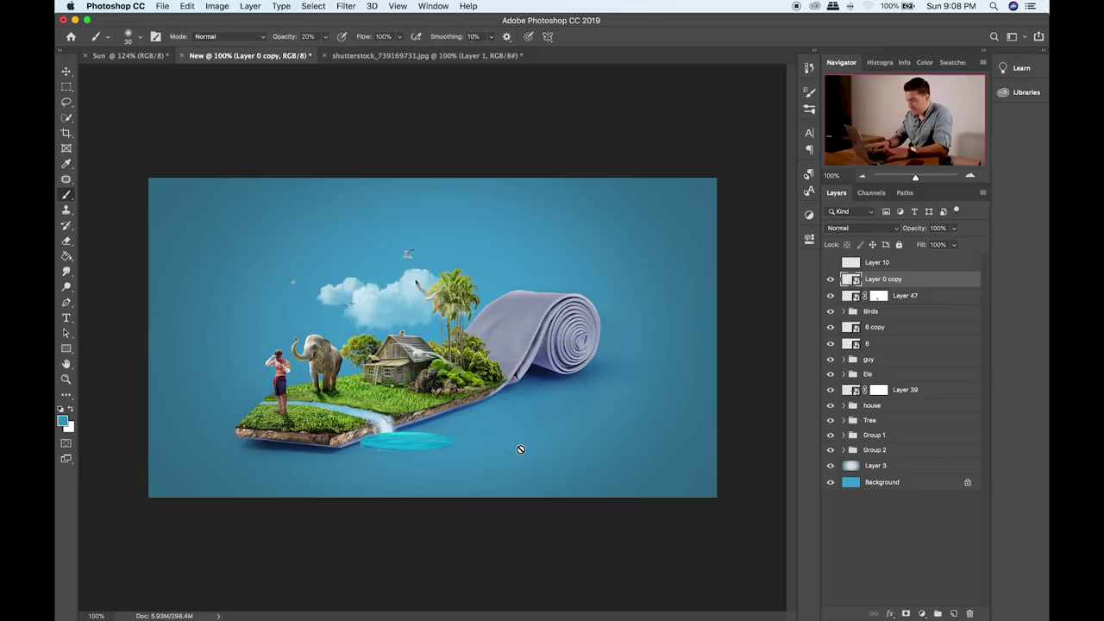
- Move Layer 47 and Layer 0 copy below the Tree group, placing Layer 0 copy between Group 1 and Group 2
shift+click(919, 294)
drag(923, 286, 905, 401)
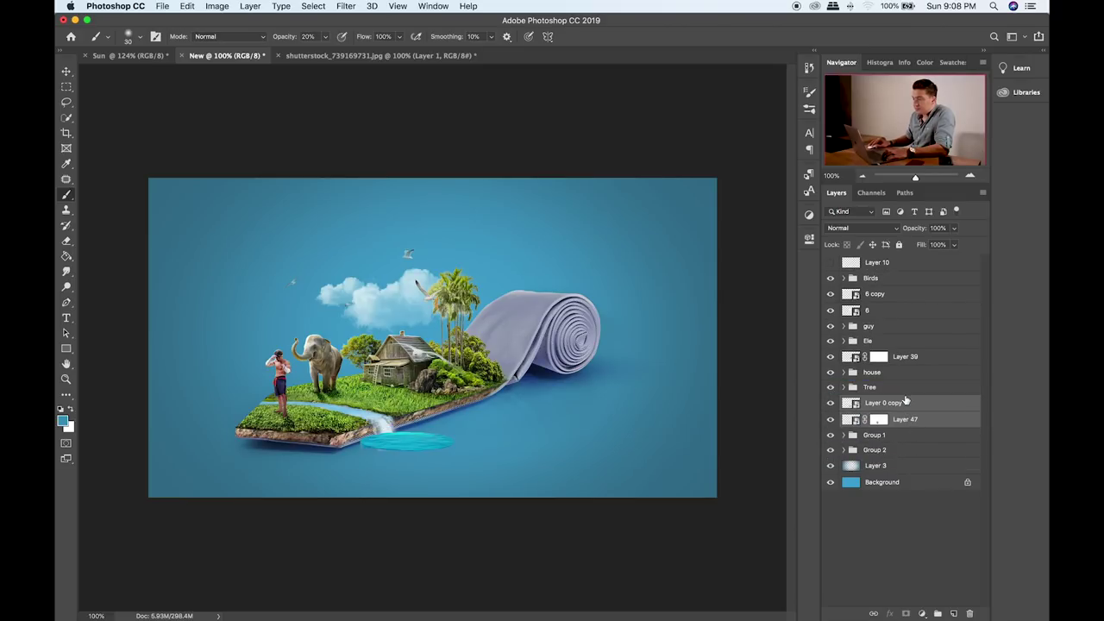
key(super+equal)
key(super+equal)
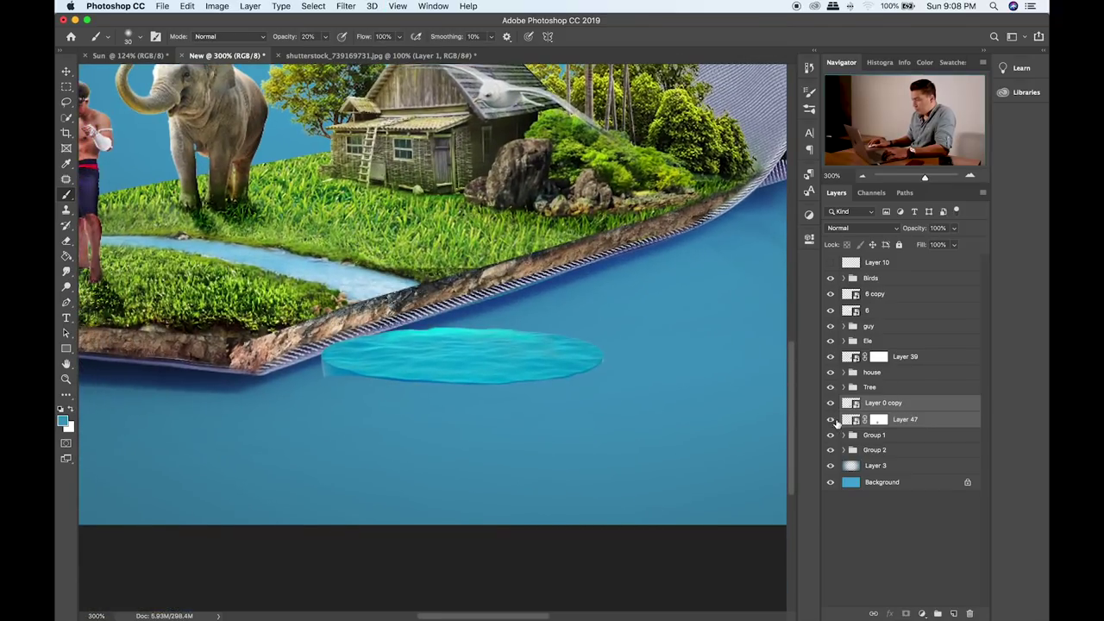
drag(880, 411, 907, 445)
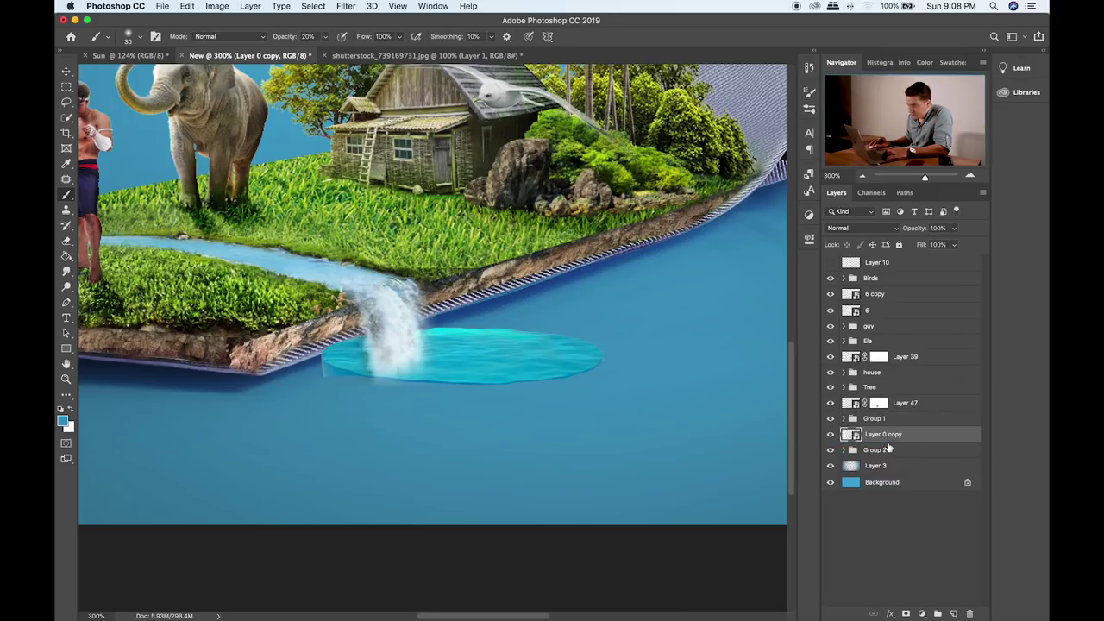
- Set the pool layer's blend mode to Multiply and shift the pool up partly beneath the tie's edge
key(v)
key(alt+shift+m)
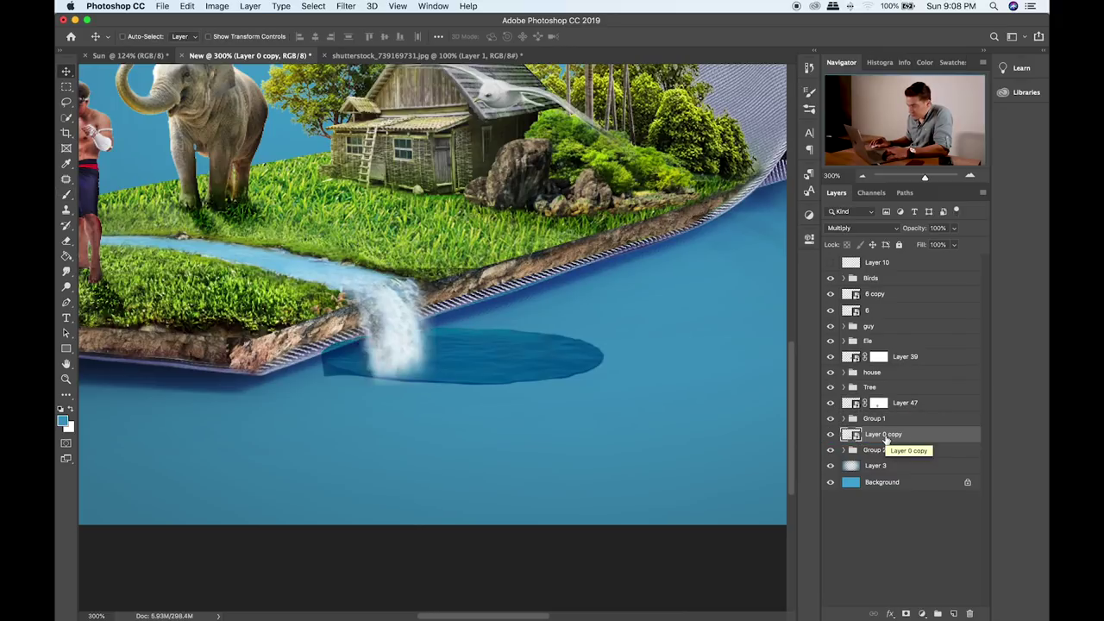
drag(415, 346, 397, 324)
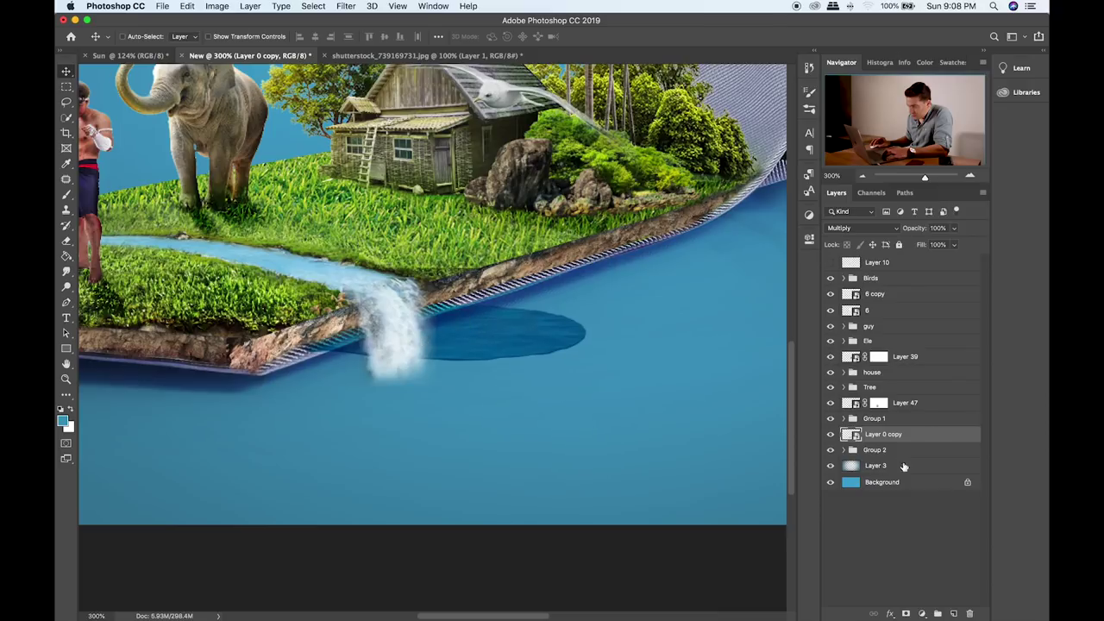
- Move Layer 0 copy into Group 2 directly beneath Layer 2, and shift the pool left and down under the waterfall
click(843, 450)
drag(881, 442, 850, 541)
mouse_move(475, 370)
mouse_down()
mouse_move(400, 392)
mouse_move(458, 371)
mouse_up()
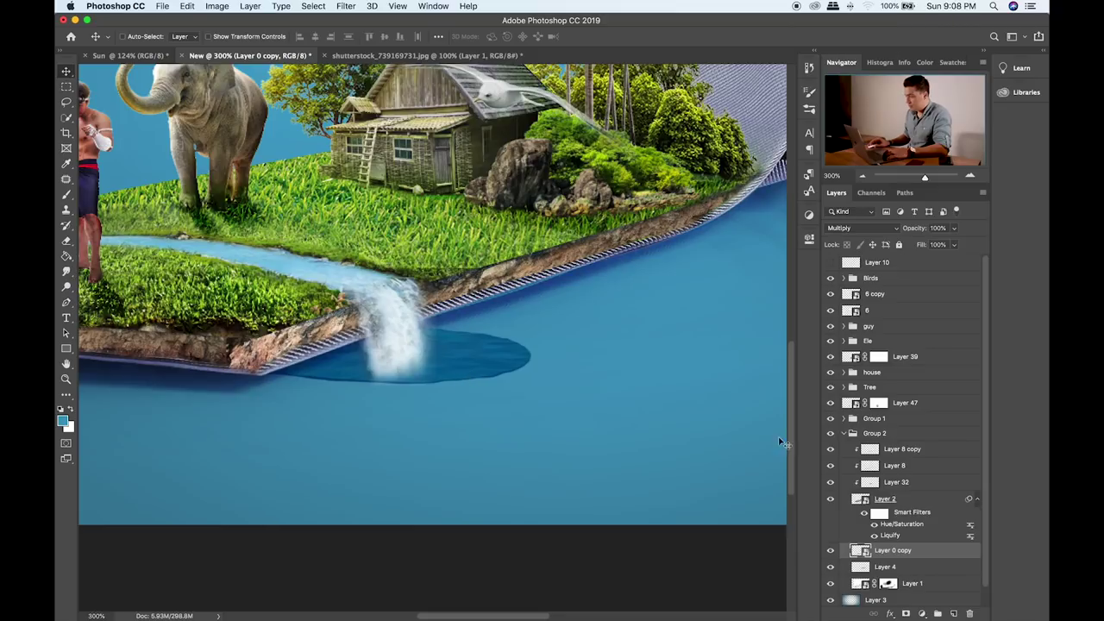
- Paint black on Layer 47's mask with a size 40 brush at 100% opacity to hide the spray along the waterfall's upper edge
click(881, 407)
drag(423, 390, 513, 424)
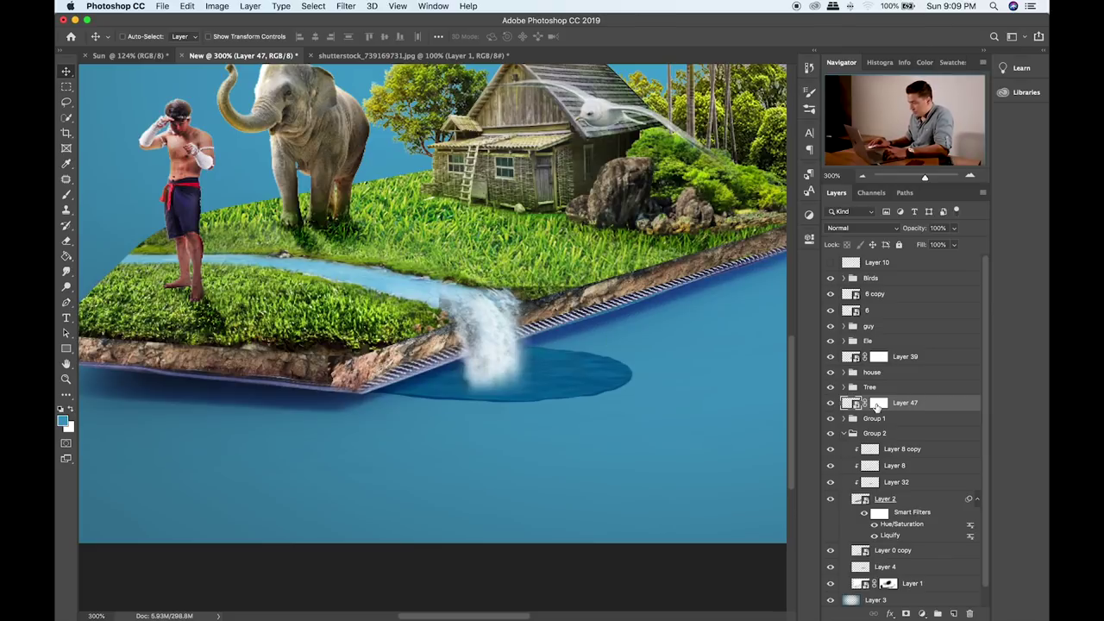
click(876, 405)
key(b)
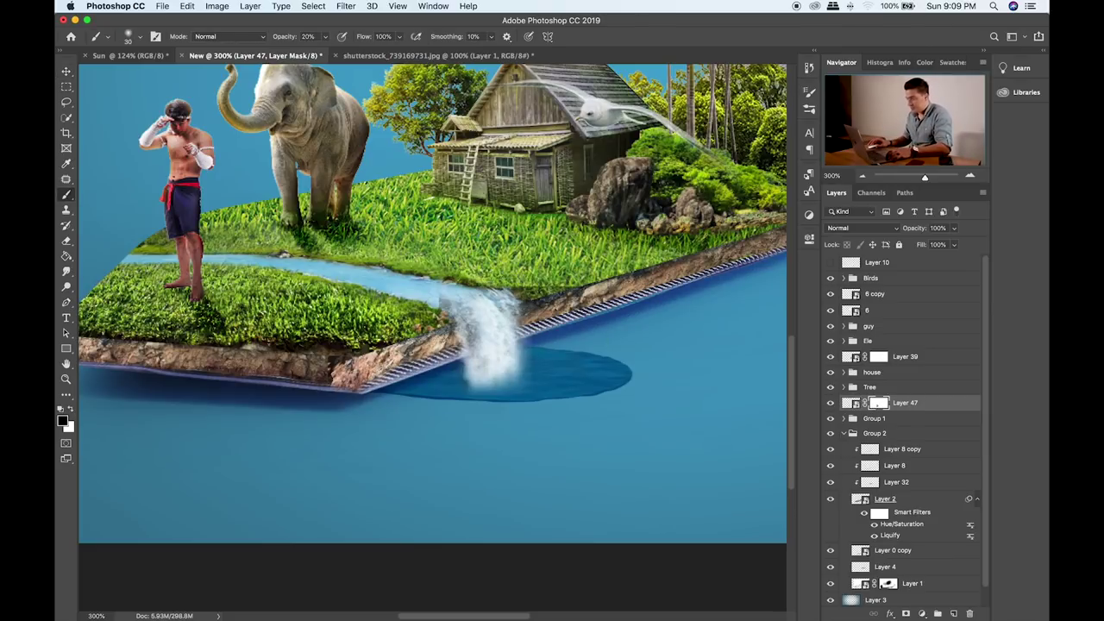
click(483, 285)
click(447, 298)
click(446, 302)
key(bracketright)
click(483, 291)
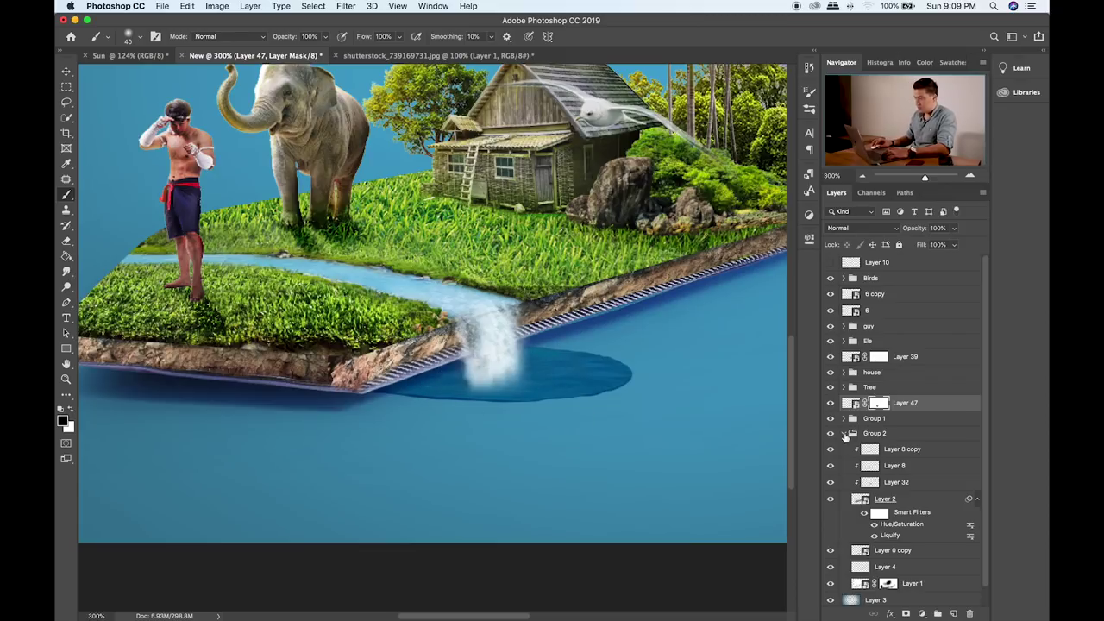
- Shift Layer 0 copy, flatten the pool slightly with Free Transform and reposition it under the waterfall's foot
click(896, 550)
key(v)
drag(569, 382, 589, 393)
key(super+t)
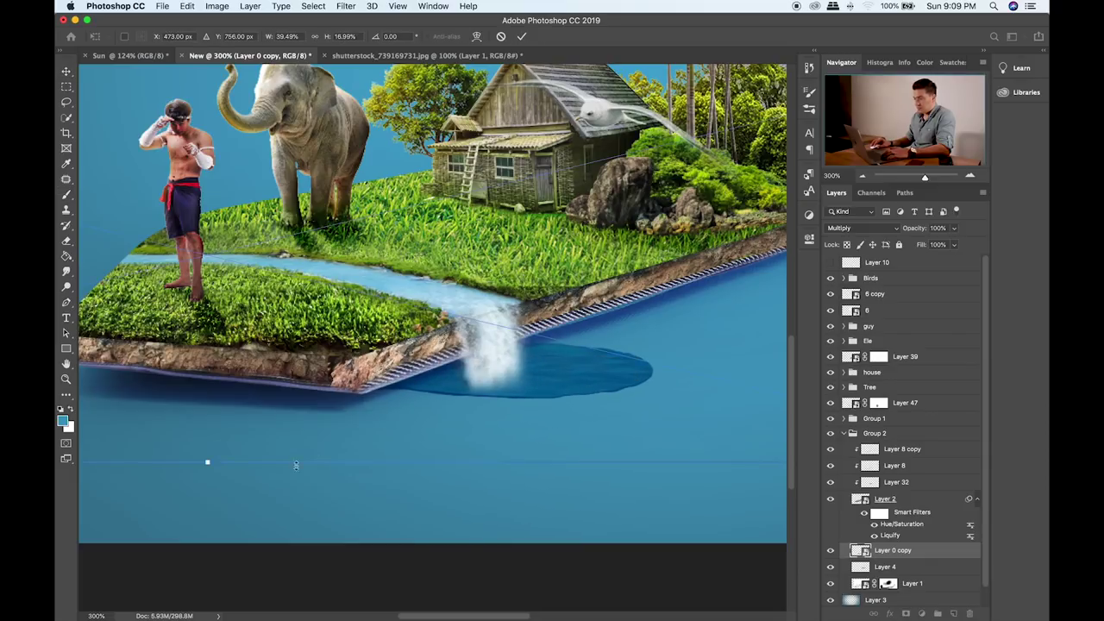
drag(206, 489, 207, 492)
drag(521, 426, 493, 402)
key(Return)
scroll(522, 406, up, 3)
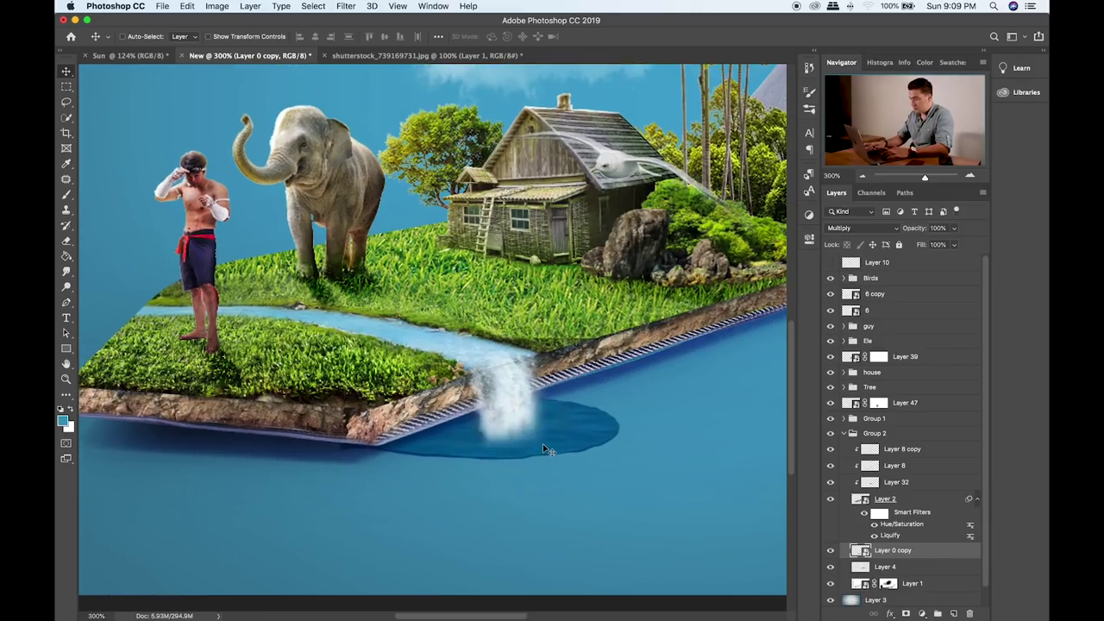
- Switch to Finder, place beautiful-coast-h2o-1001682.jpg in the New document in Photoshop and clip it to Layer 0 copy
key(super+Tab)
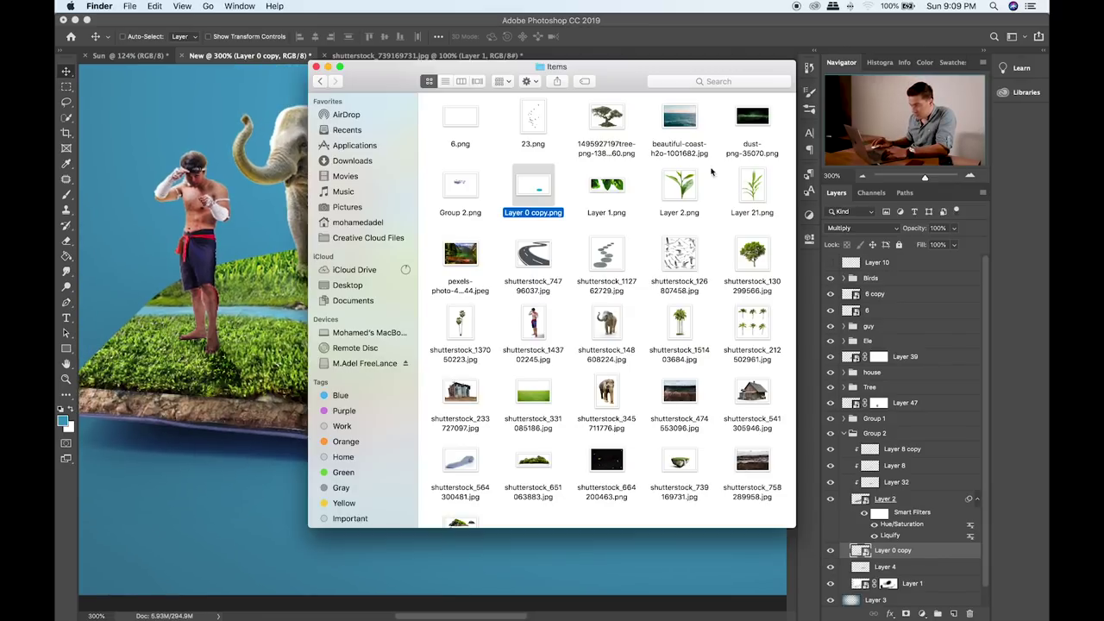
drag(679, 126, 139, 326)
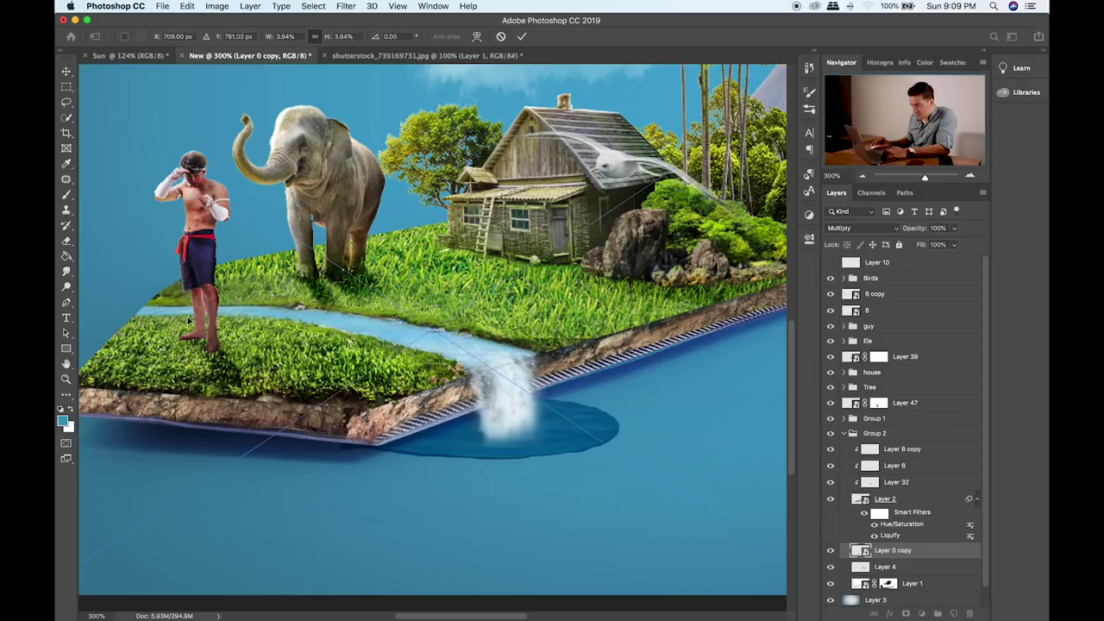
key(Return)
key(super+minus)
key(super+minus)
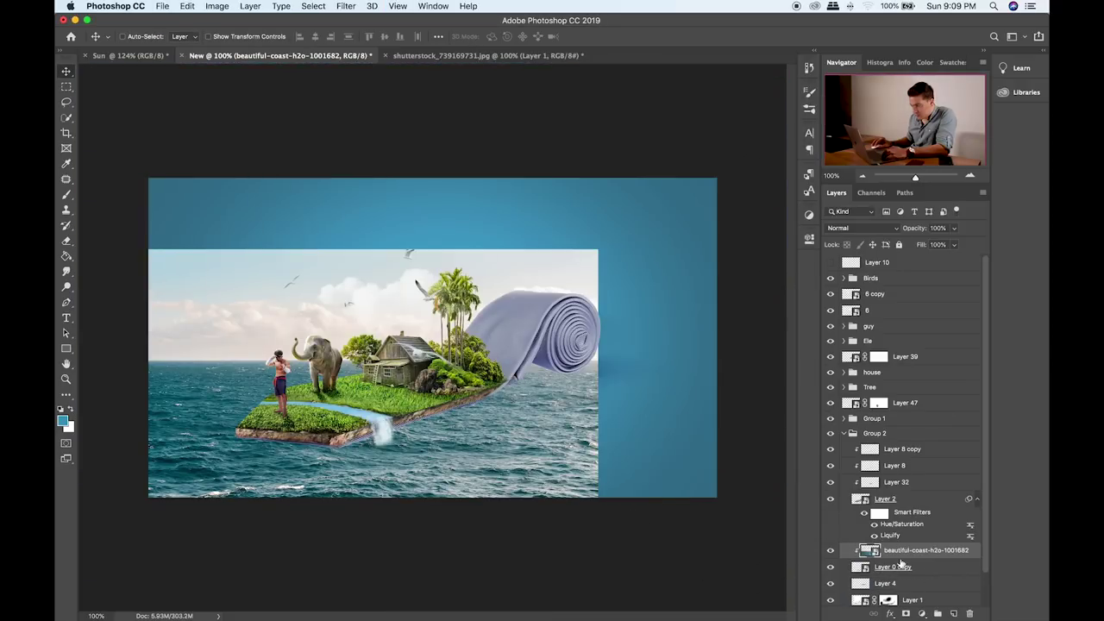
alt+click(862, 543)
- Position the clipped sea image over the pool, cycle through its blend modes and set it to Overlay
key(super+plus)
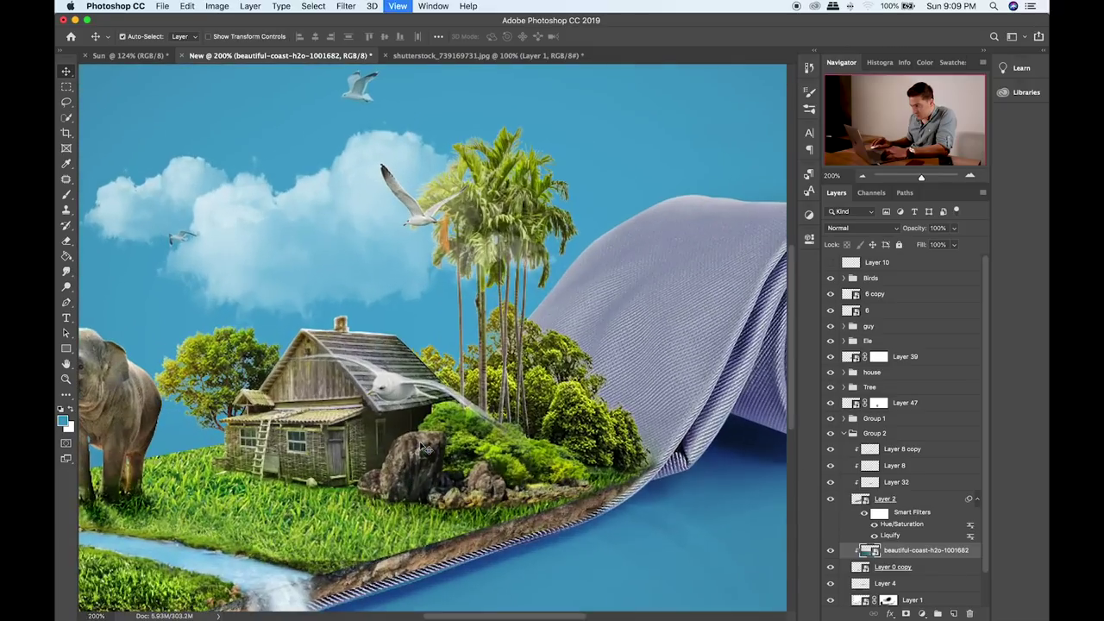
key(super+plus)
scroll(556, 253, down, 2)
drag(554, 377, 572, 382)
key(shift+plus)
key(shift+plus)
key(shift+plus)
key(shift+plus)
key(shift+plus)
key(shift+plus)
key(shift+plus)
key(shift+plus)
key(shift+plus)
key(shift+plus)
key(shift+plus)
key(shift+plus)
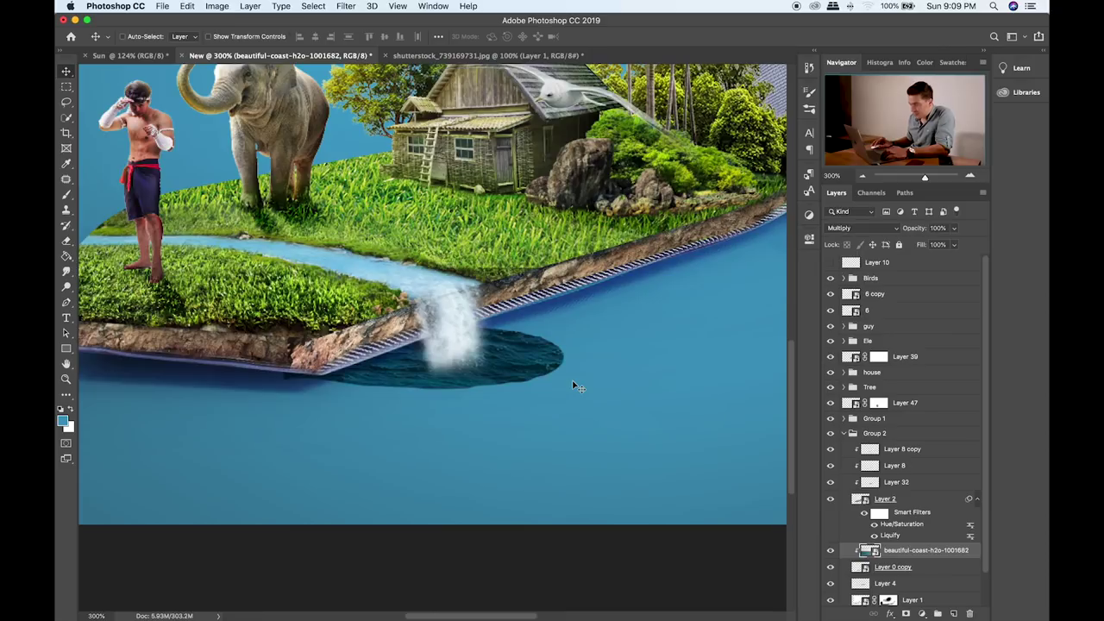
key(shift+plus)
key(shift+plus)
key(shift+plus)
key(shift+plus)
key(shift+plus)
key(shift+plus)
key(shift+plus)
key(shift+plus)
key(shift+plus)
key(shift+plus)
key(shift+plus)
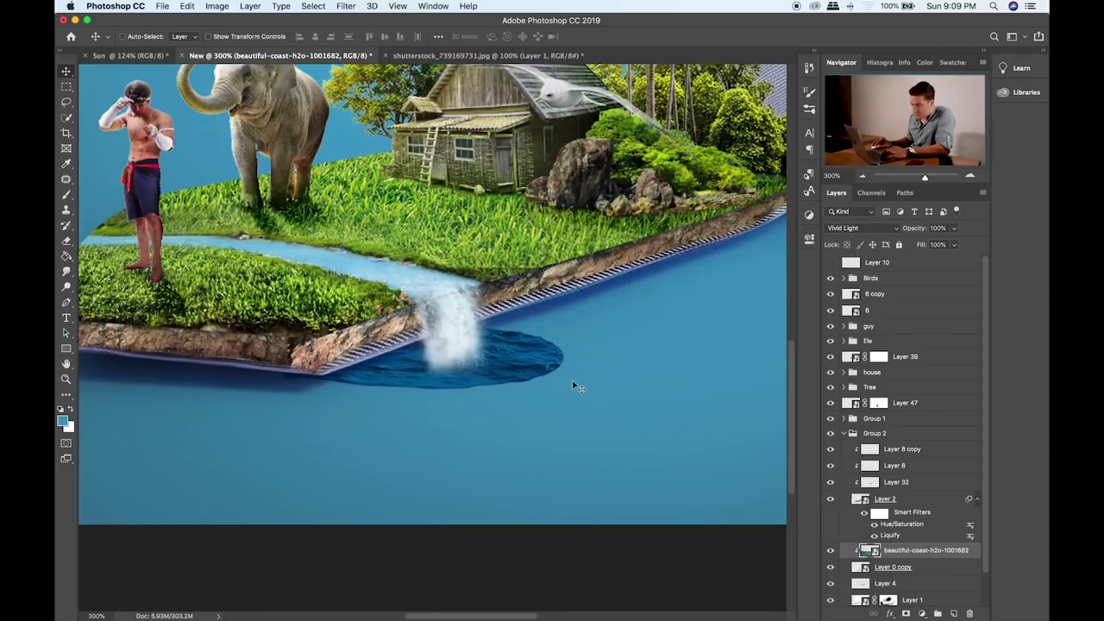
key(shift+plus)
key(shift+plus)
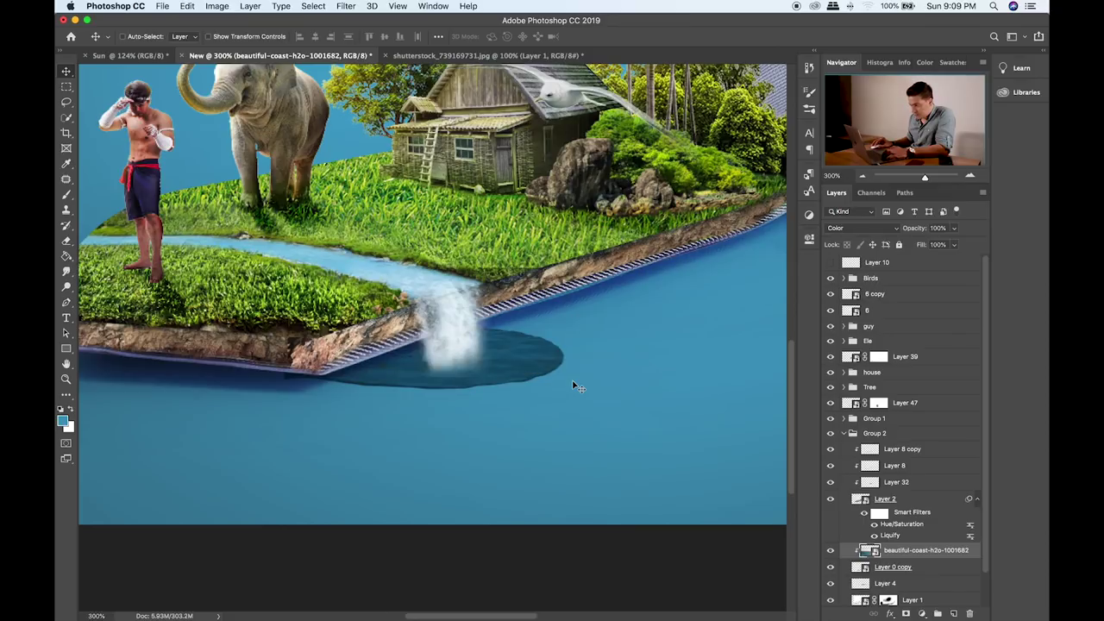
key(shift+plus)
key(shift+plus)
key(shift+plus)
key(shift+plus)
key(shift+plus)
key(shift+plus)
key(shift+plus)
key(shift+plus)
key(shift+plus)
key(shift+plus)
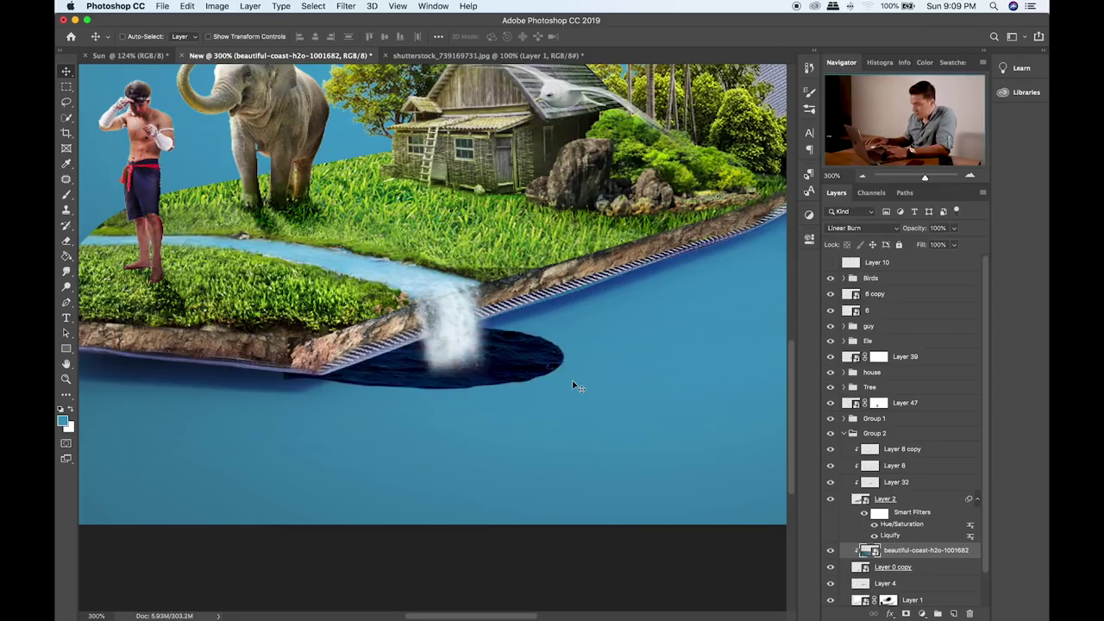
key(shift+plus)
key(shift+minus)
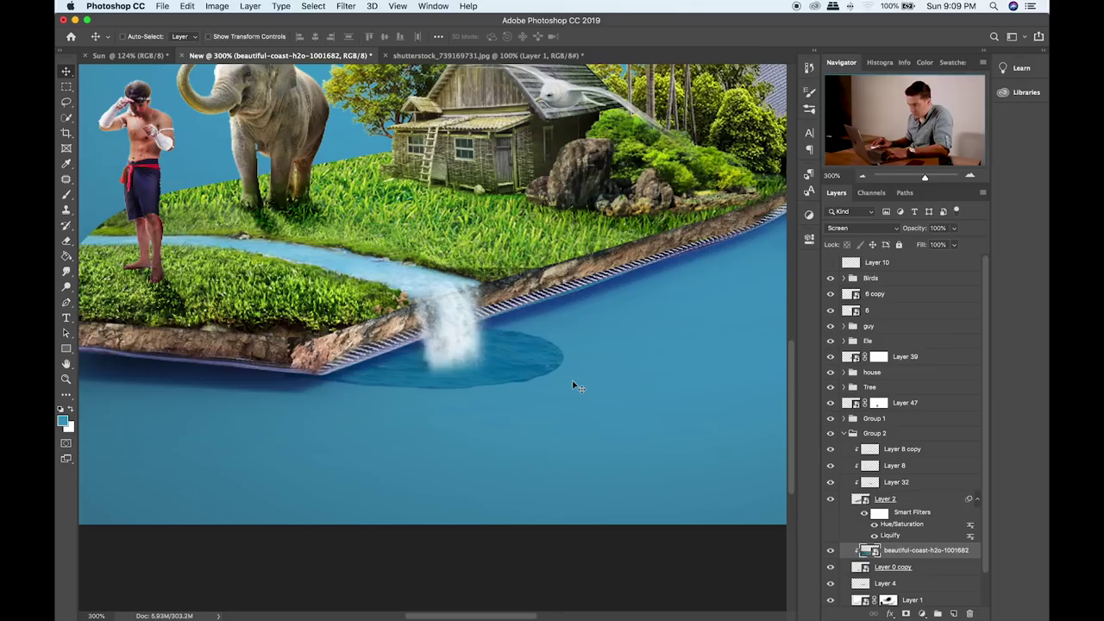
key(shift+plus)
key(shift+plus)
key(shift+plus)
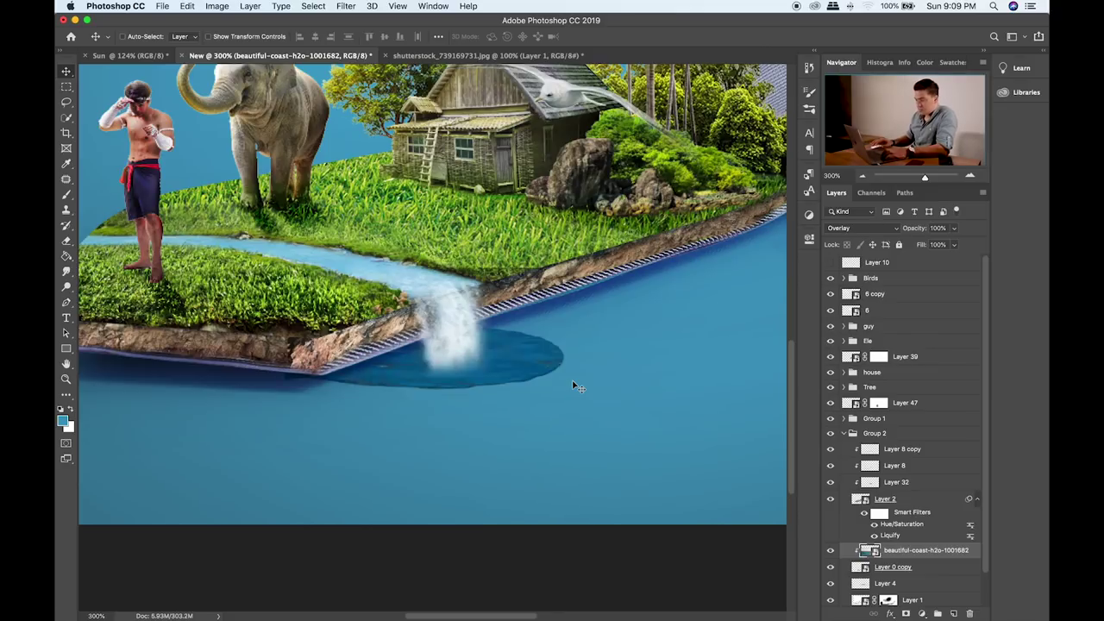
key(shift+plus)
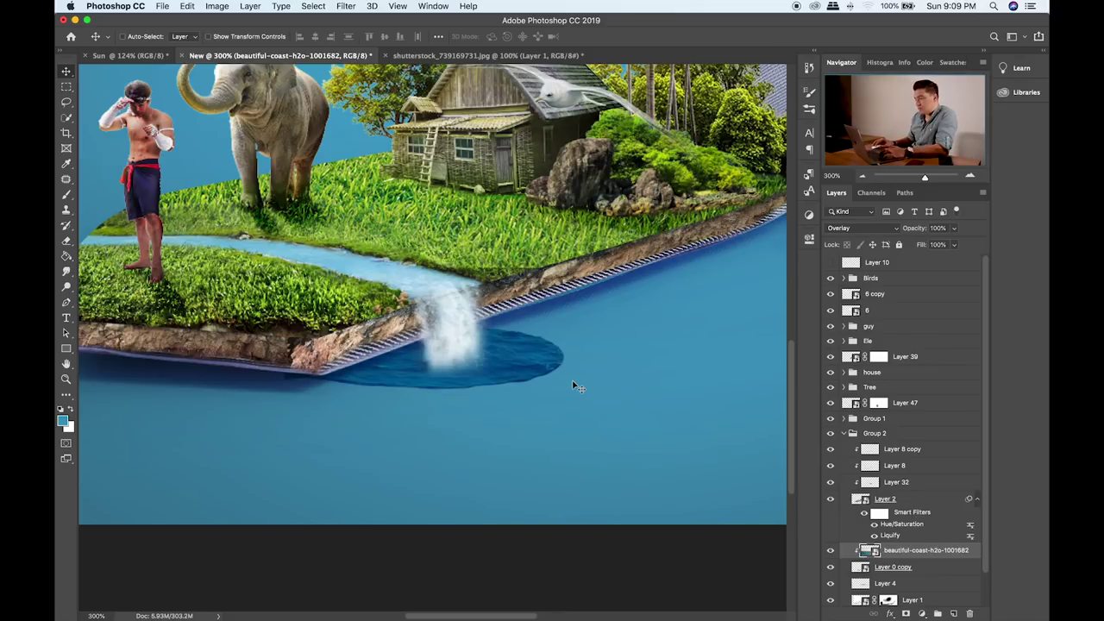
- Give Layer 0 copy a white Color Overlay (ffffff) in Overlay blend mode, and add a layer mask to the layer
double_click(931, 567)
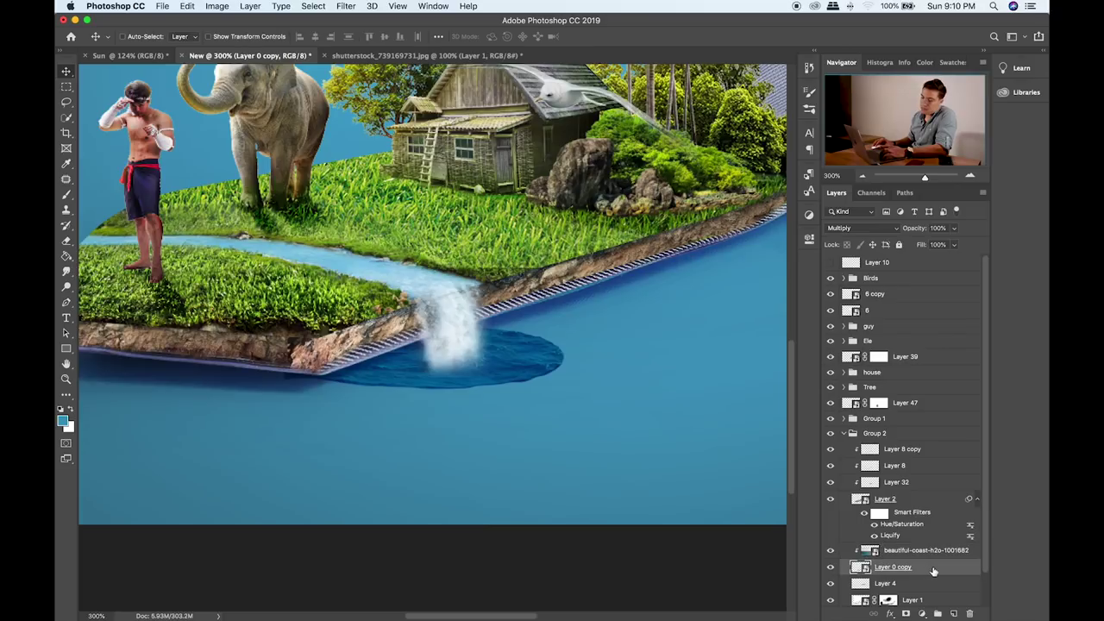
click(590, 262)
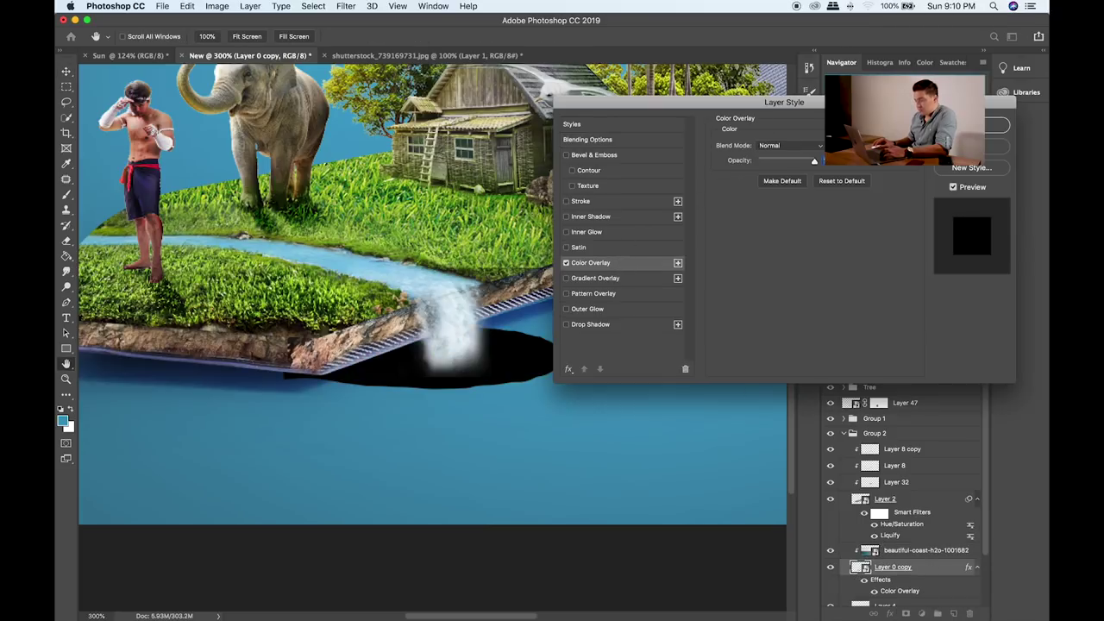
click(834, 145)
click(402, 218)
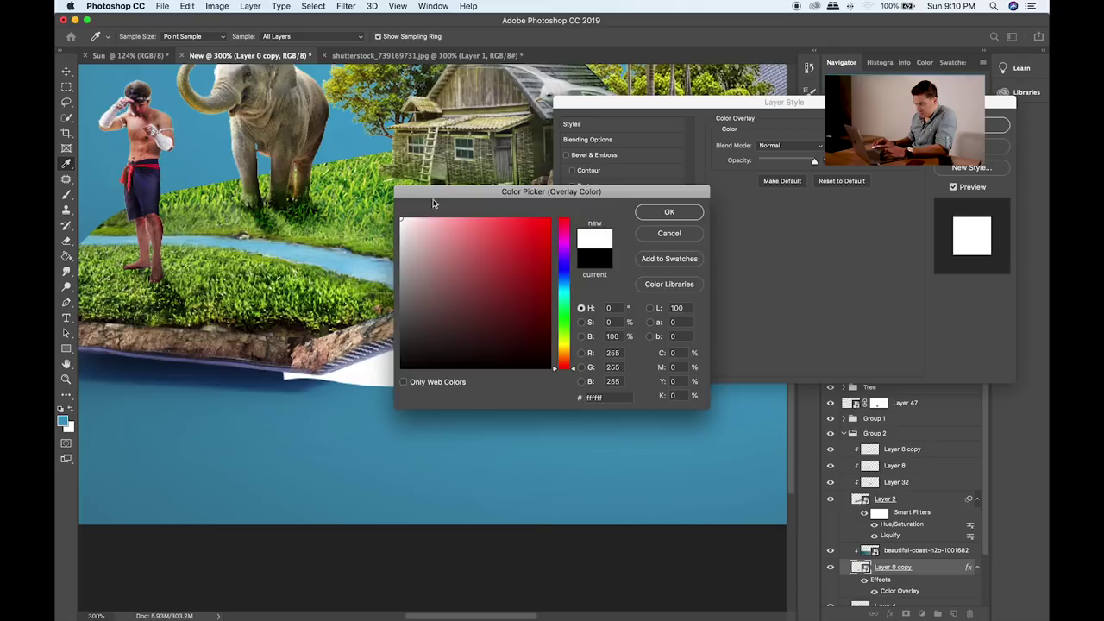
drag(433, 197, 756, 239)
click(988, 257)
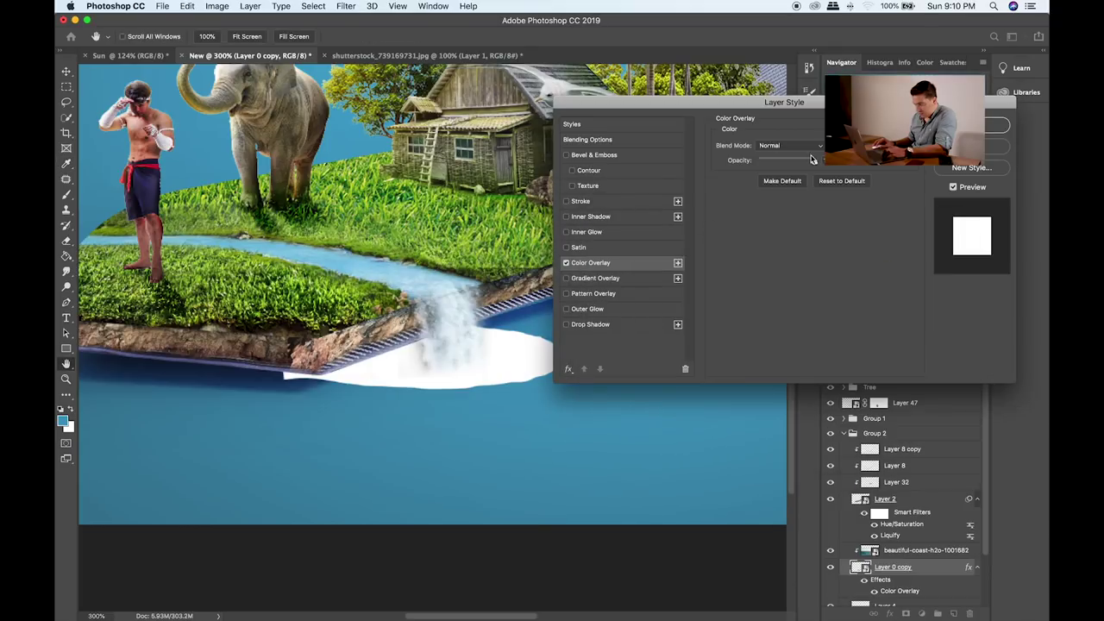
click(810, 145)
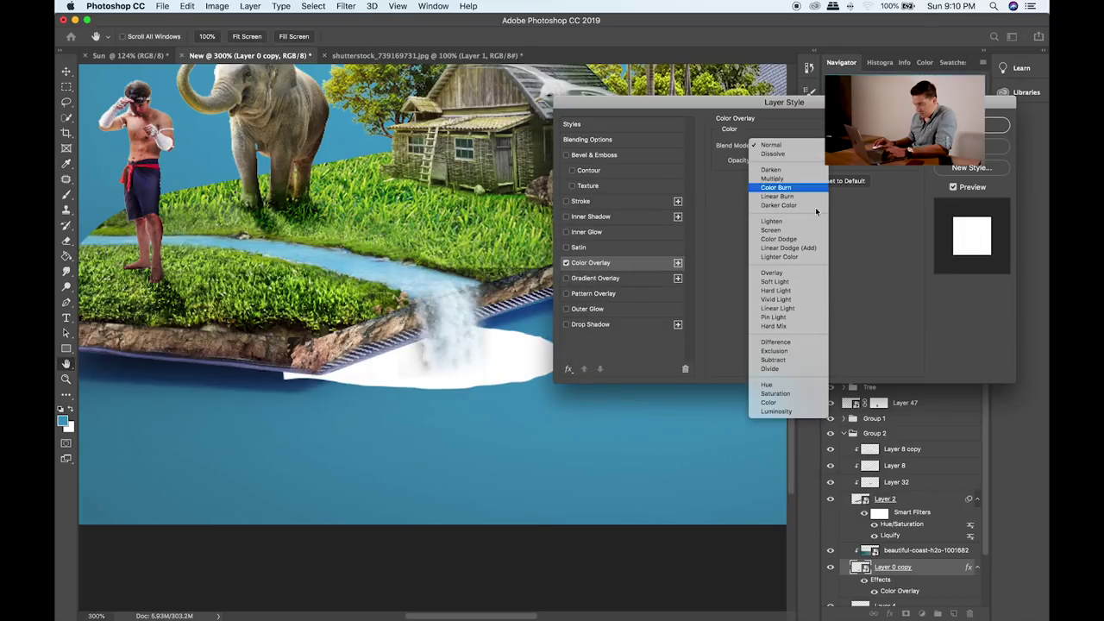
click(803, 274)
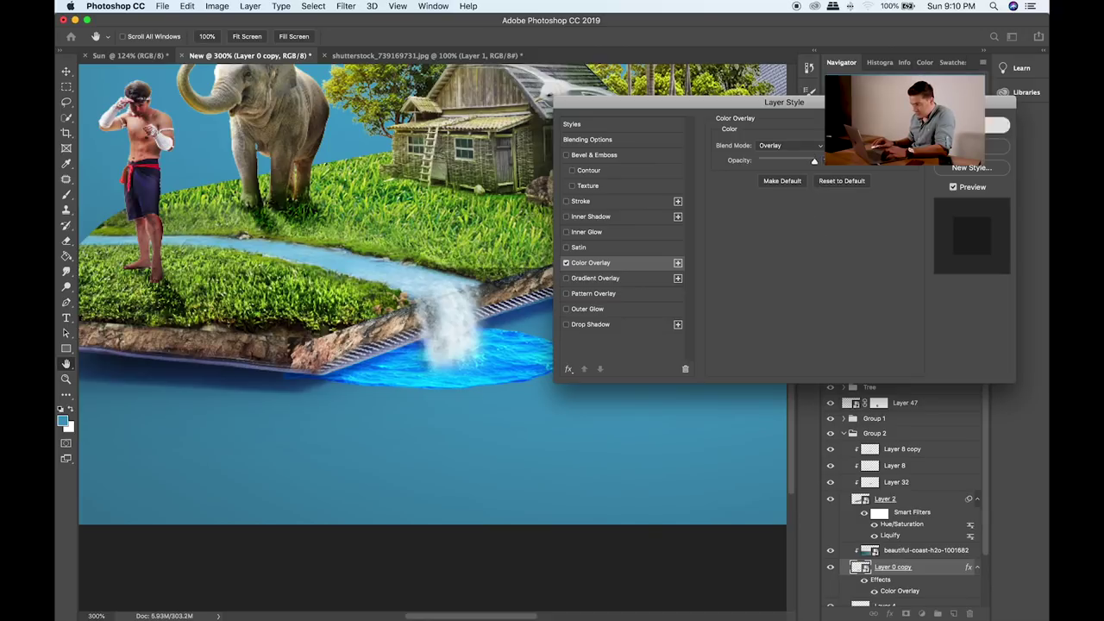
click(997, 125)
click(906, 613)
key(b)
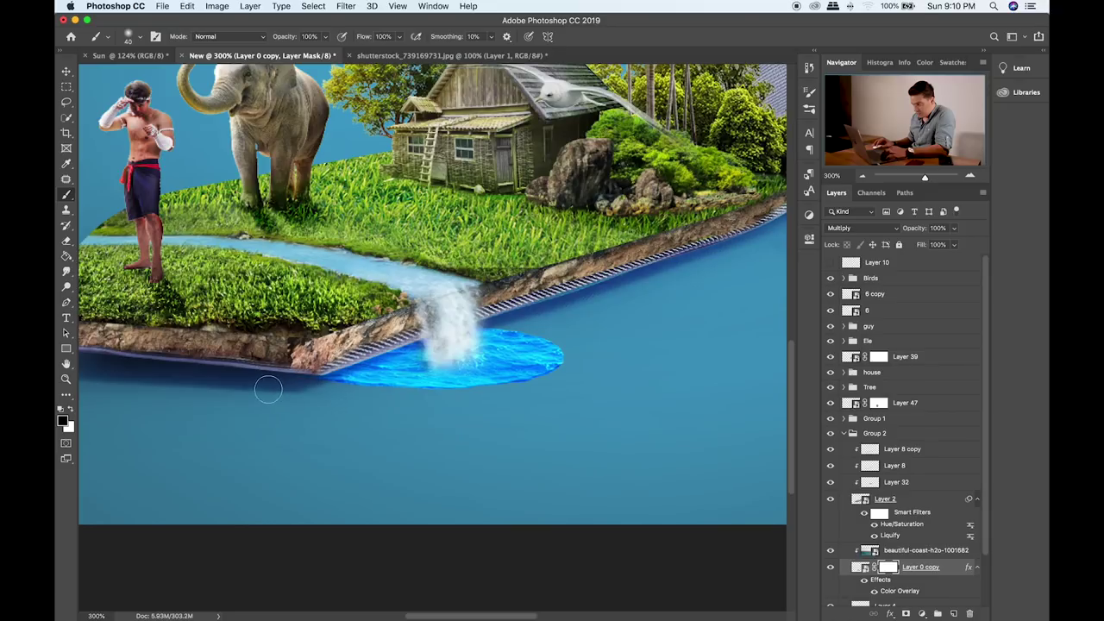
- Shift the pool and its sea image slightly up and to the right, and nudge the waterfall to the right
click(936, 552)
key(v)
drag(520, 397, 533, 376)
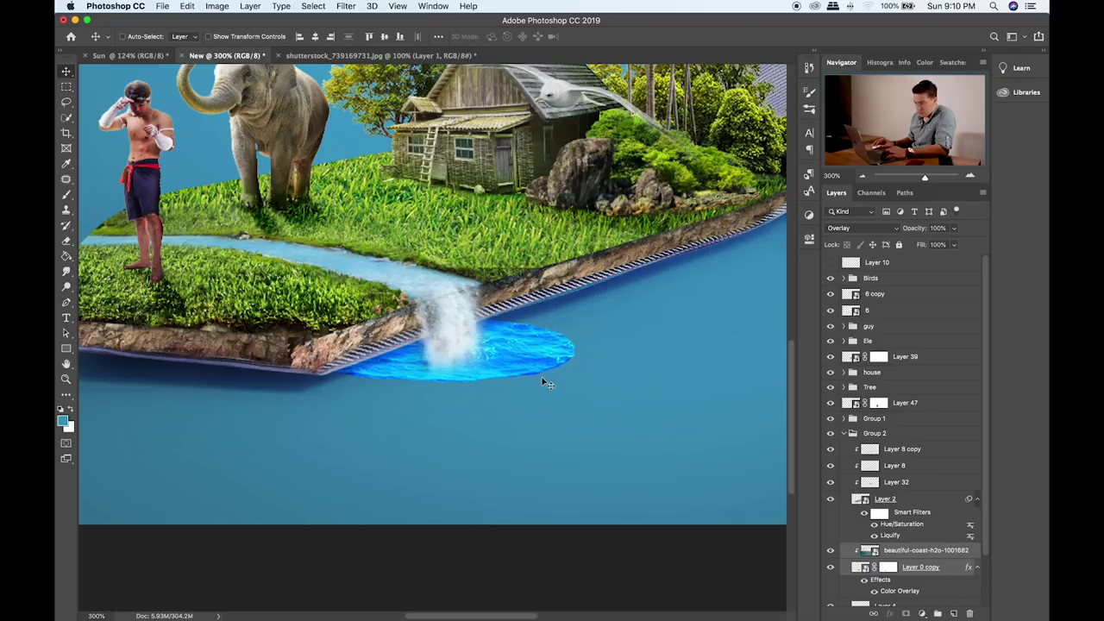
click(915, 403)
drag(559, 317, 564, 316)
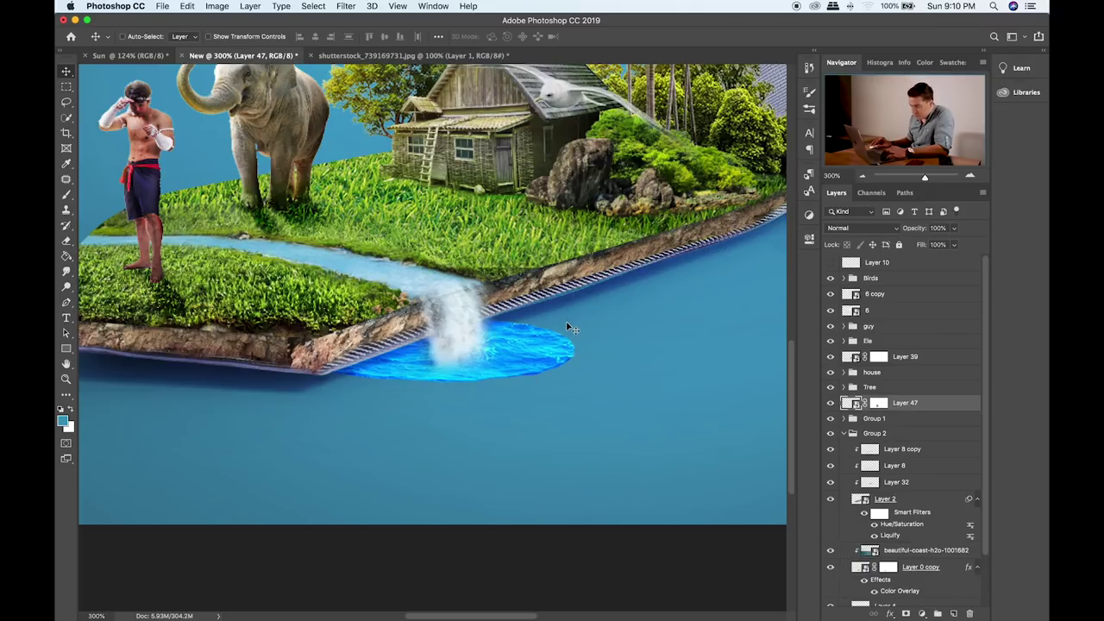
- Put Layer 47 in its own group and add a new empty layer clipped to it
key(super+g)
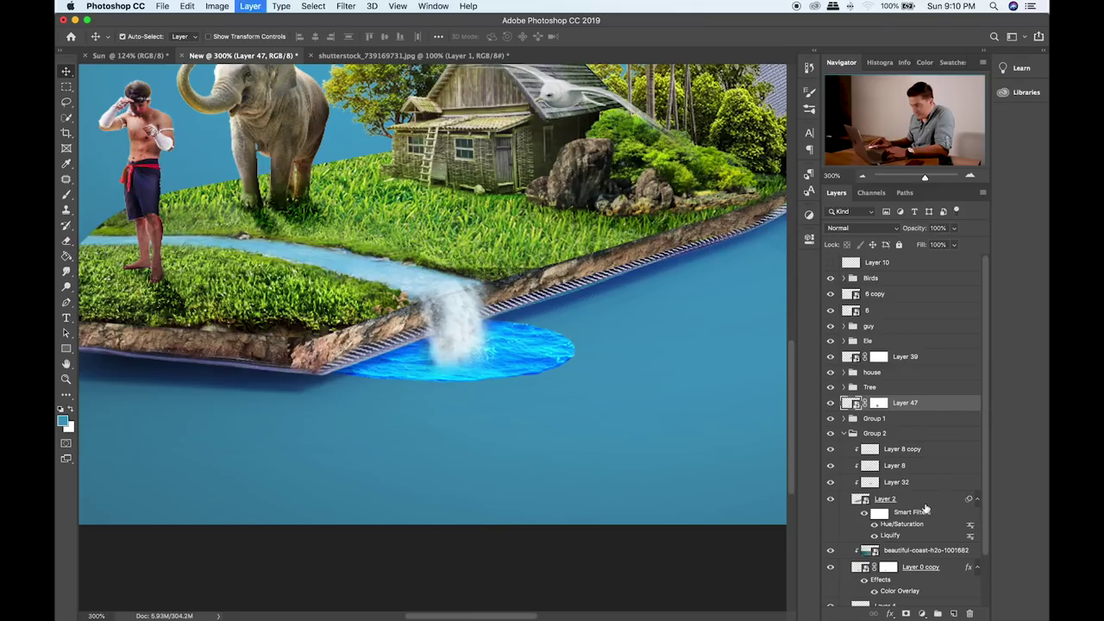
click(952, 613)
alt+click(905, 426)
- Sample the pool's bright blue and brush it over the whole waterfall on the clipped layer with an enlarged brush
key(b)
alt+click(522, 336)
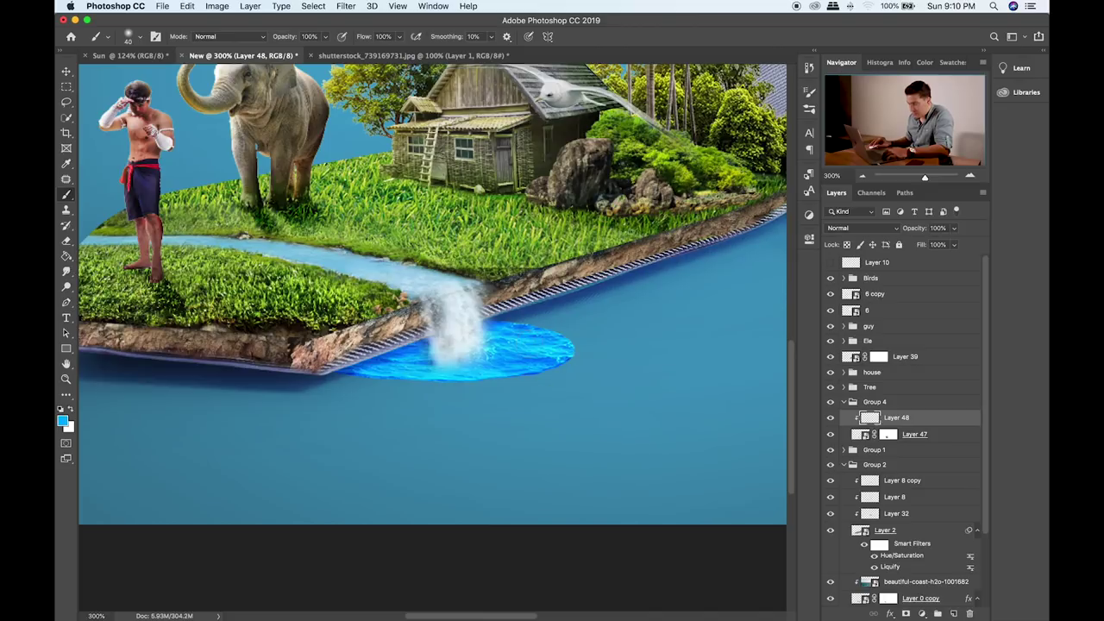
key(])
mouse_move(466, 306)
mouse_down()
mouse_move(464, 347)
mouse_move(438, 315)
mouse_move(441, 354)
mouse_up()
- Cycle through the blend modes of the blue paint layer over the waterfall and set it to Soft Light
key(v)
key(shift+equal)
key(shift+equal)
key(shift+equal)
key(shift+equal)
key(shift+equal)
key(shift+equal)
key(shift+equal)
key(shift+equal)
key(shift+equal)
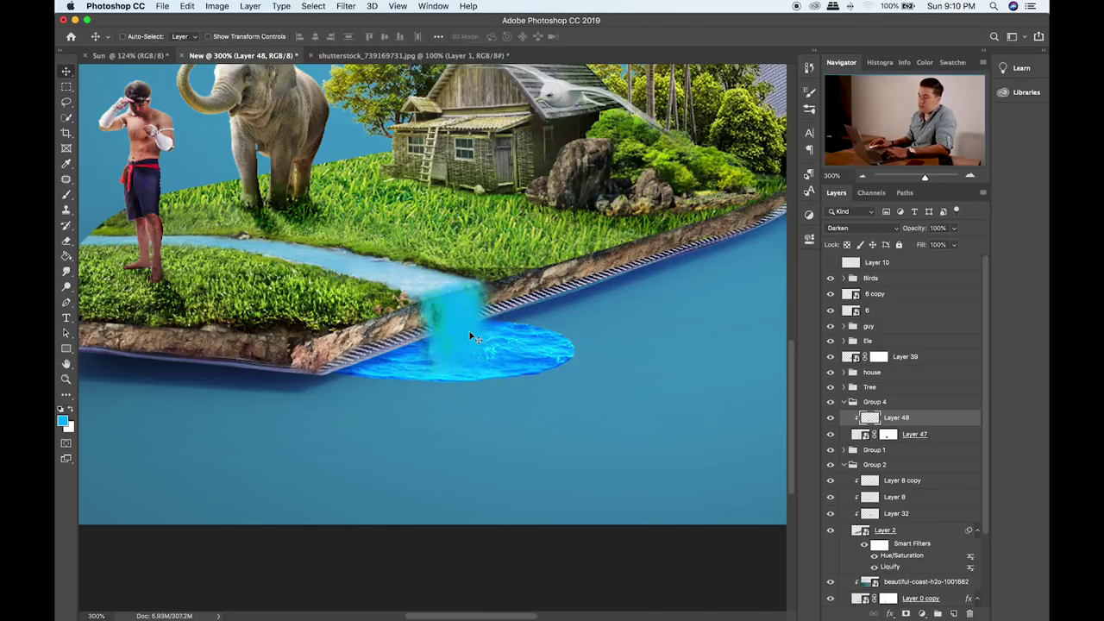
key(shift+equal)
key(shift+equal)
key(shift+equal)
key(shift+equal)
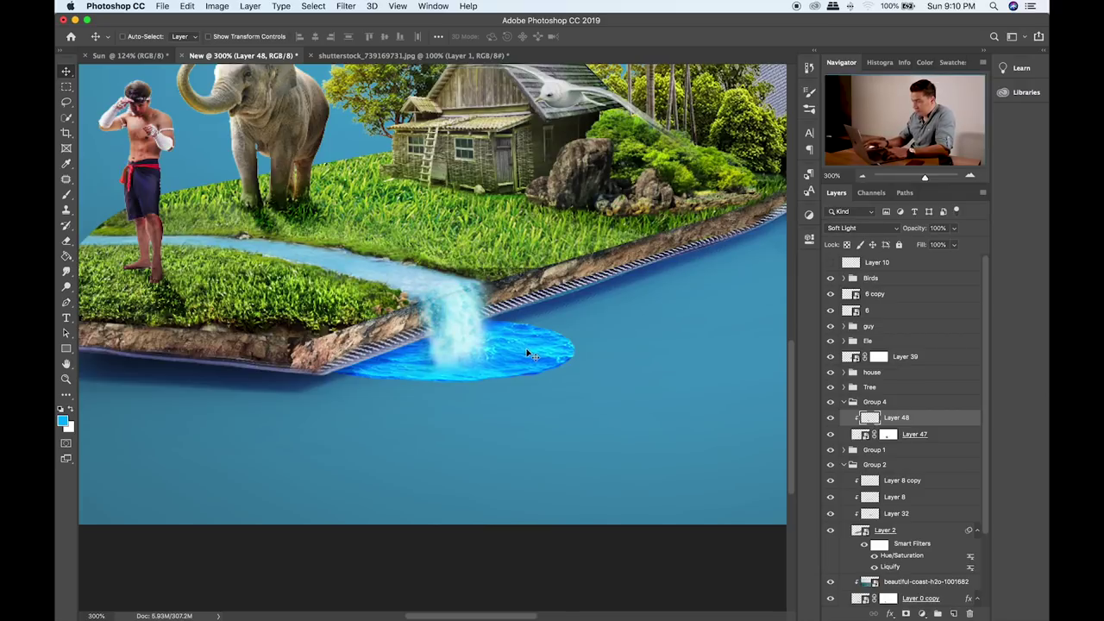
- Select the sea image layer together with Layer 0 copy and move the pool slightly to the right
key(e)
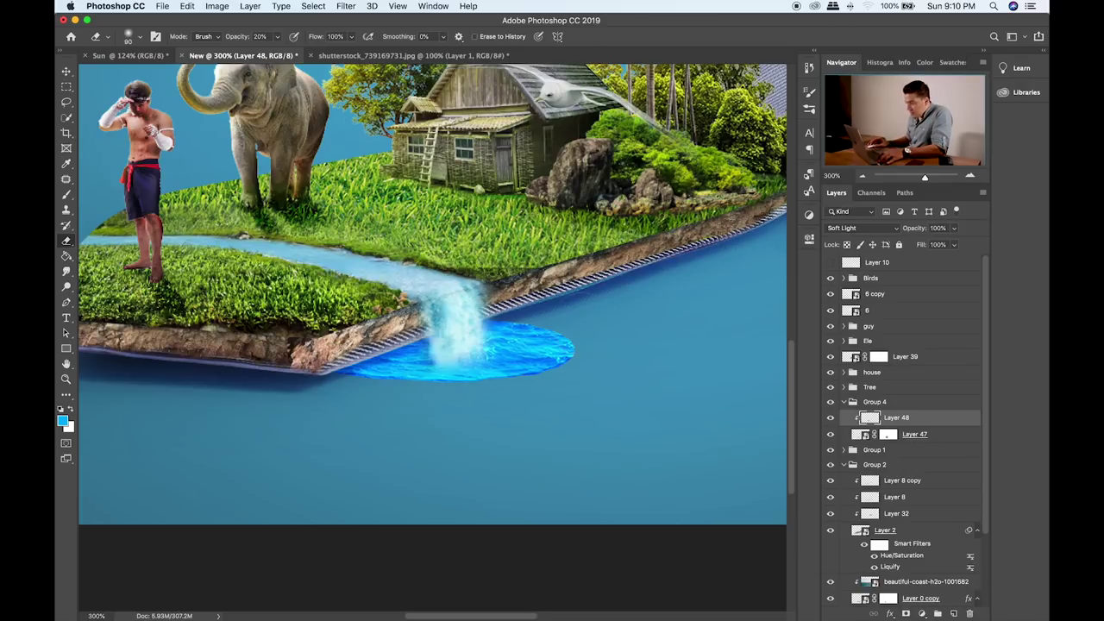
scroll(895, 542, down, 3)
click(917, 541)
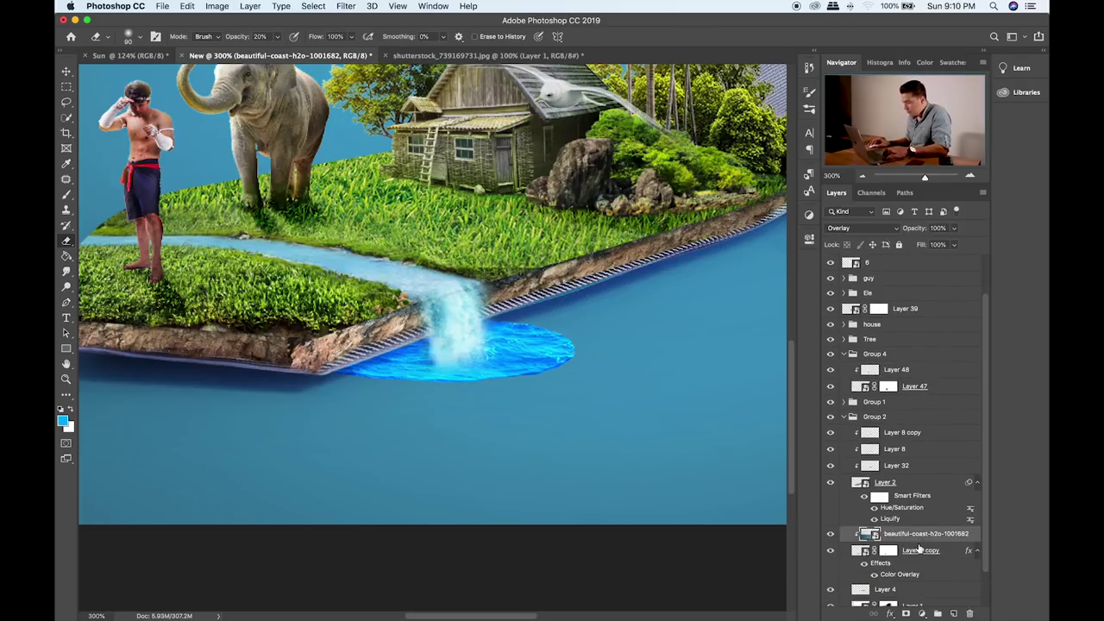
shift+click(921, 552)
key(v)
drag(576, 412, 584, 403)
- Cycle the blend mode of the beautiful-coast-h2o-1001682 layer from Overlay on to Luminosity
click(833, 534)
click(876, 534)
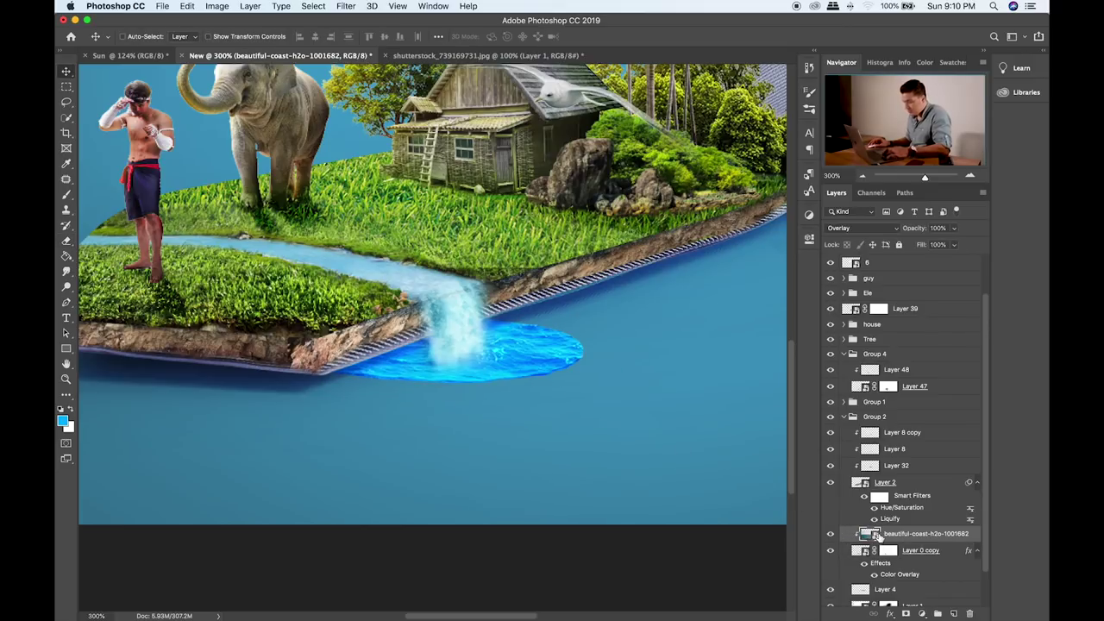
key(shift+plus)
key(shift+plus)
key(shift+plus)
key(shift+plus)
key(shift+plus)
key(shift+plus)
key(shift+plus)
key(shift+plus)
key(shift+plus)
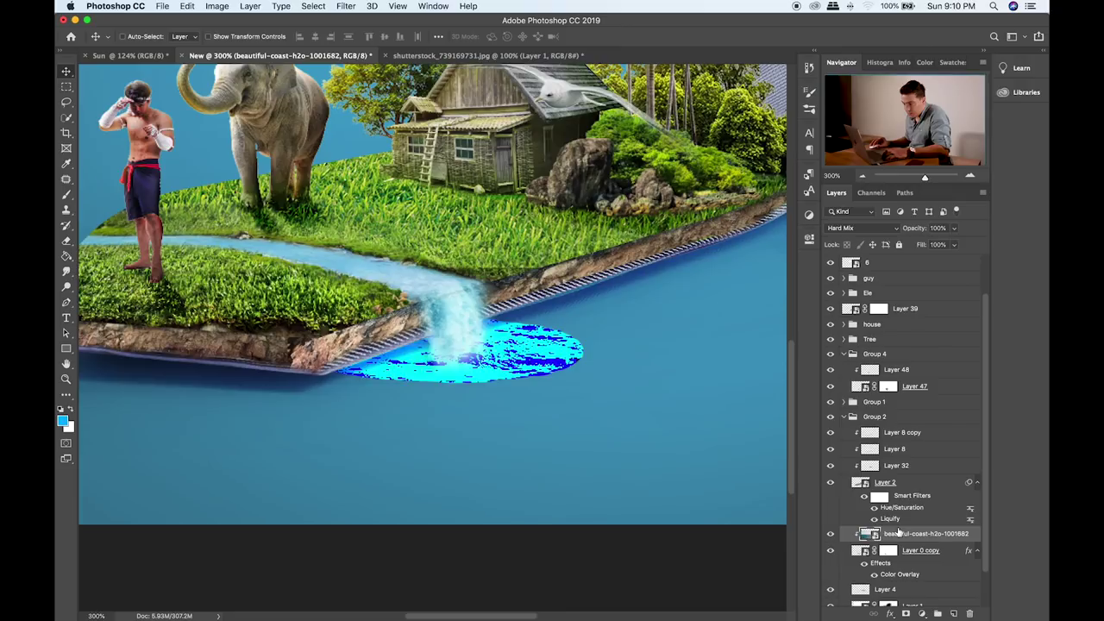
key(shift+plus)
key(shift+plus)
key(shift+plus)
key(shift+plus)
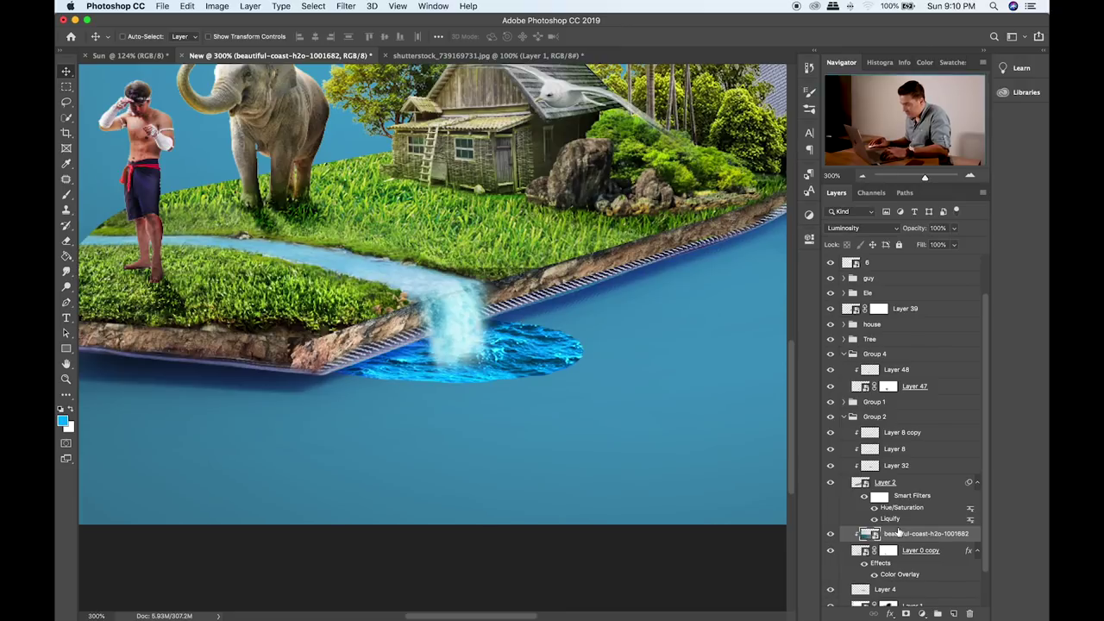
- Cycle through the blend modes of the beautiful-coast-h2o-1001682 layer and set it to Vivid Light
key(shift+plus)
key(shift+plus)
key(shift+plus)
key(shift+plus)
key(shift+plus)
key(shift+plus)
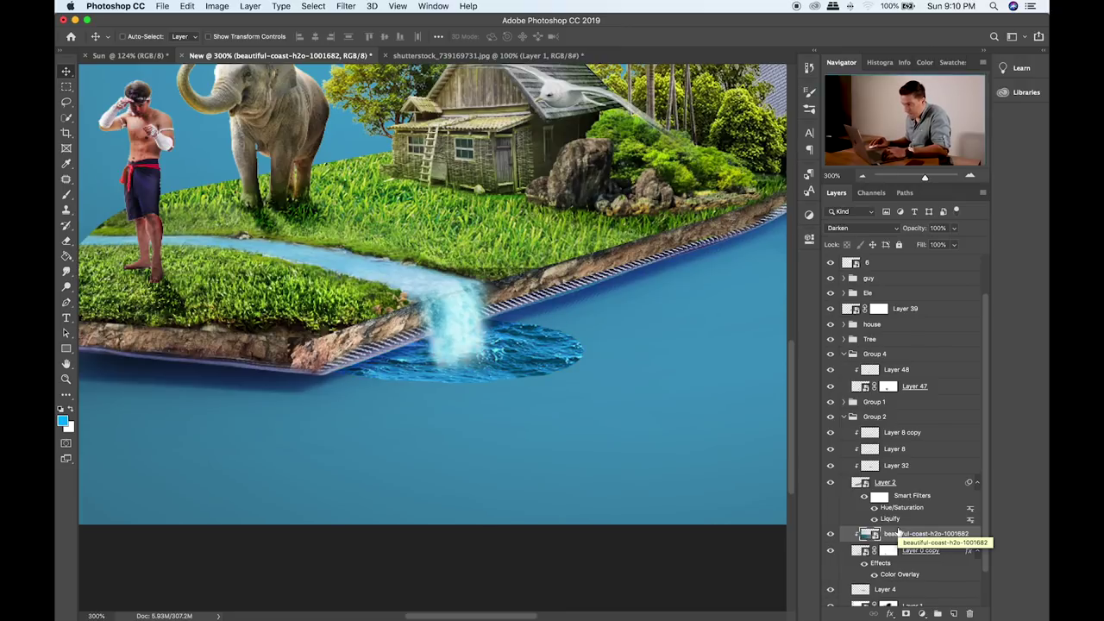
key(shift+plus)
key(shift+plus)
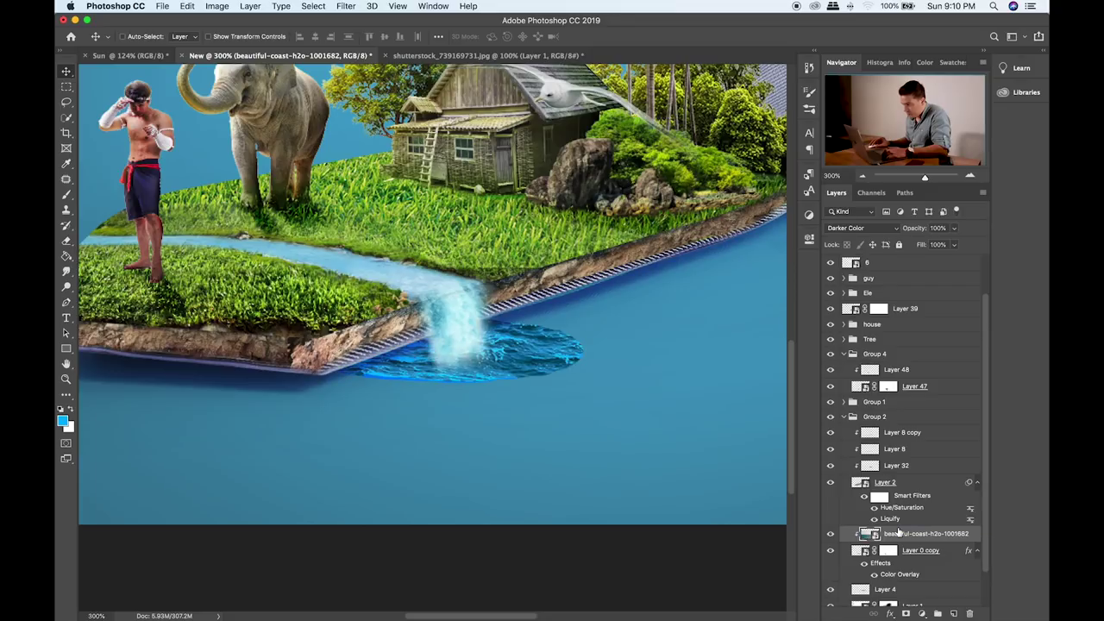
key(shift+plus)
key(shift+plus)
key(shift+plus)
key(shift+minus)
key(shift+minus)
key(shift+plus)
key(shift+plus)
key(shift+plus)
key(shift+plus)
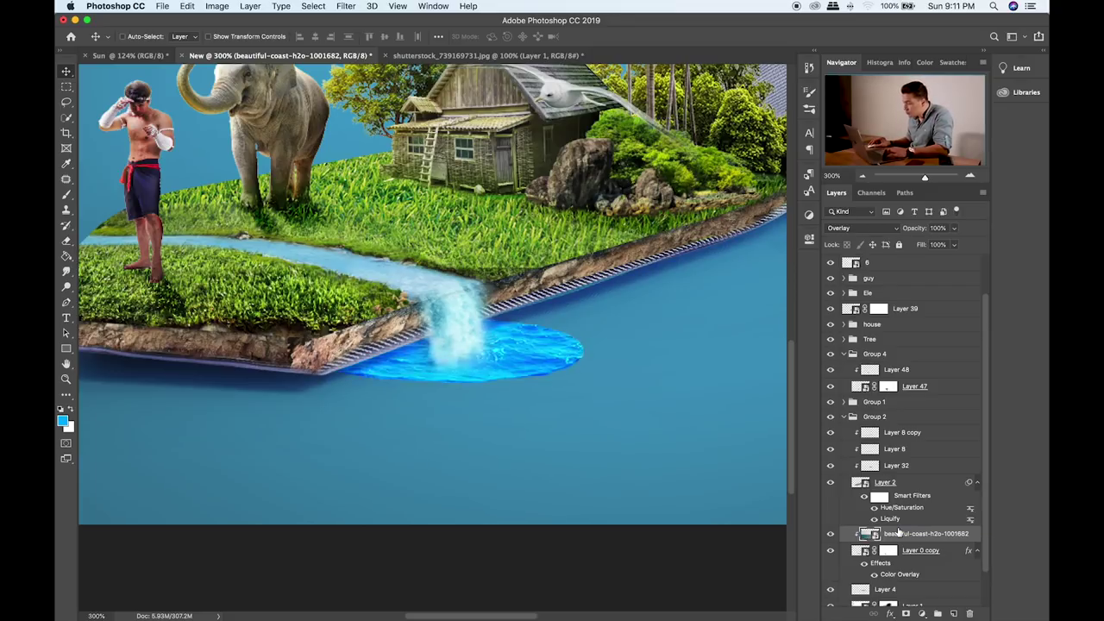
key(shift+plus)
key(shift+plus)
key(shift+plus)
key(shift+plus)
key(shift+minus)
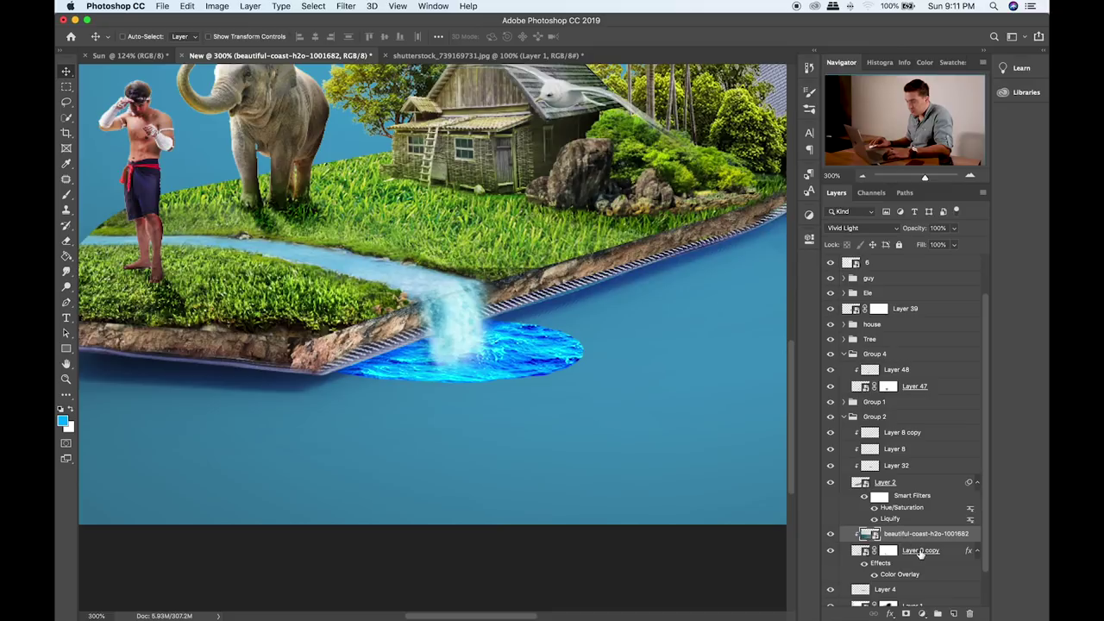
- Compare the pool without the sea image, then apply Hue/Saturation to that image layer with Hue -1, Saturation -31 and Lightness +31
click(921, 552)
click(831, 534)
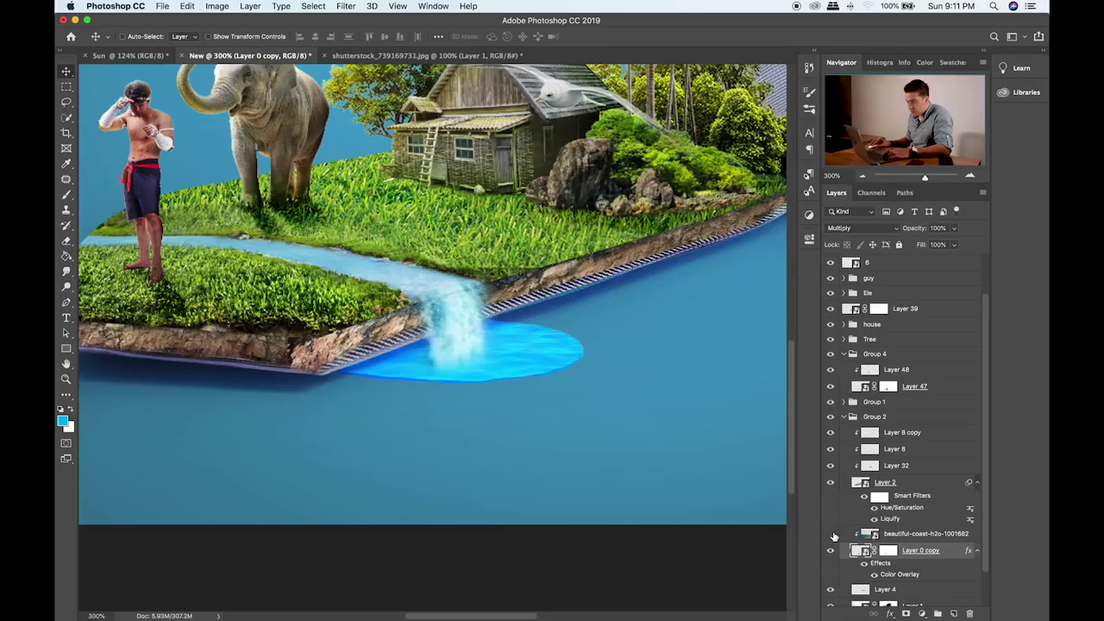
click(831, 534)
click(909, 538)
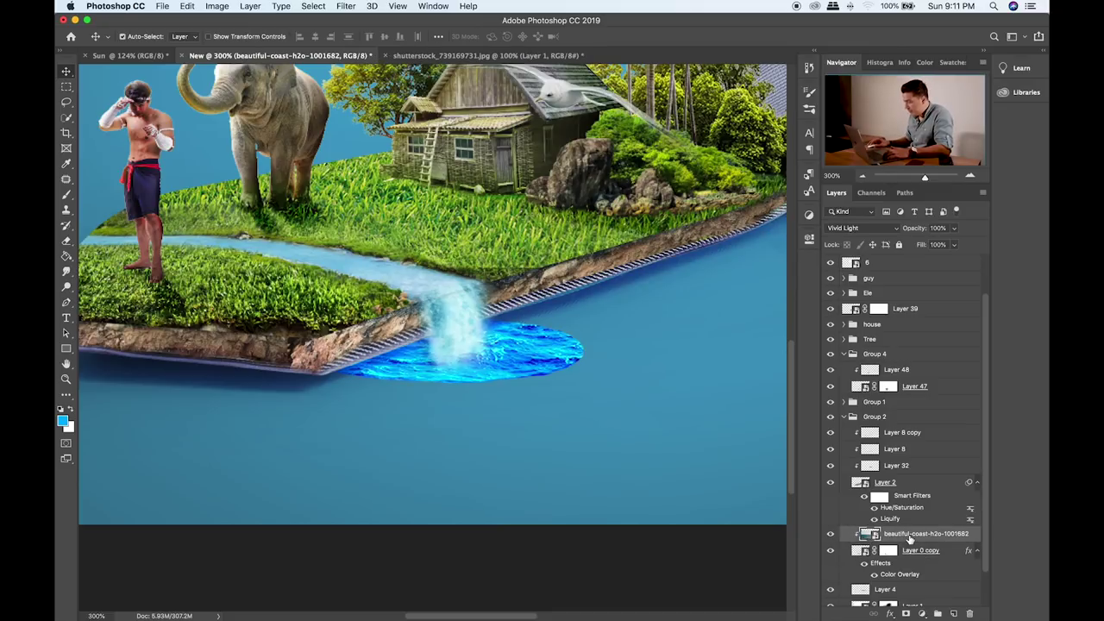
key(super+u)
drag(764, 215, 771, 213)
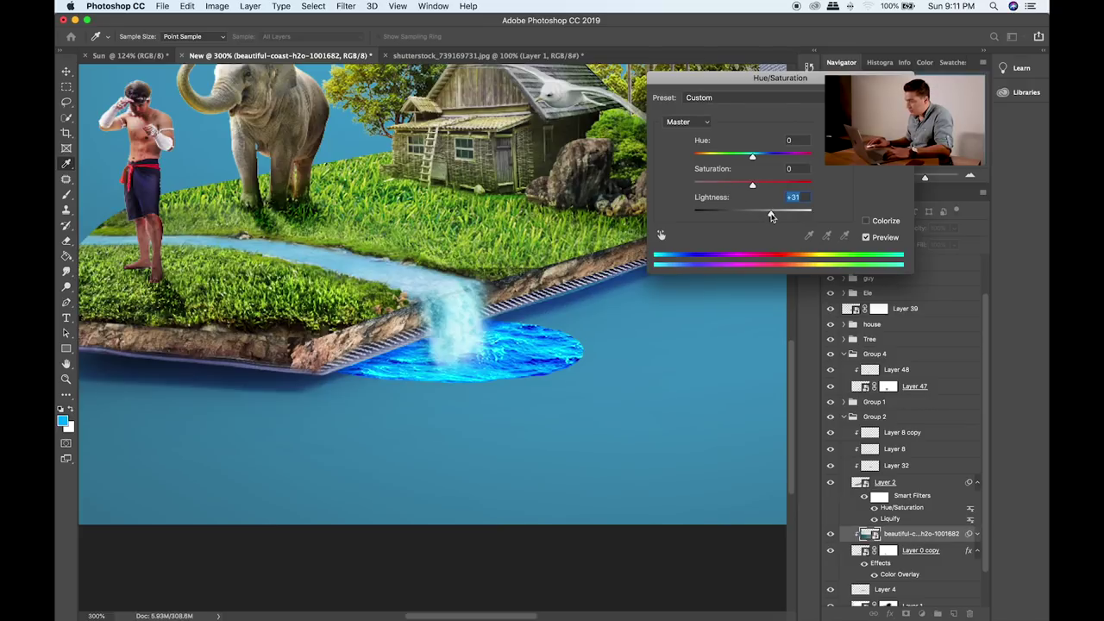
click(734, 186)
mouse_move(751, 156)
mouse_down()
mouse_move(711, 157)
mouse_move(771, 161)
mouse_move(752, 160)
mouse_up()
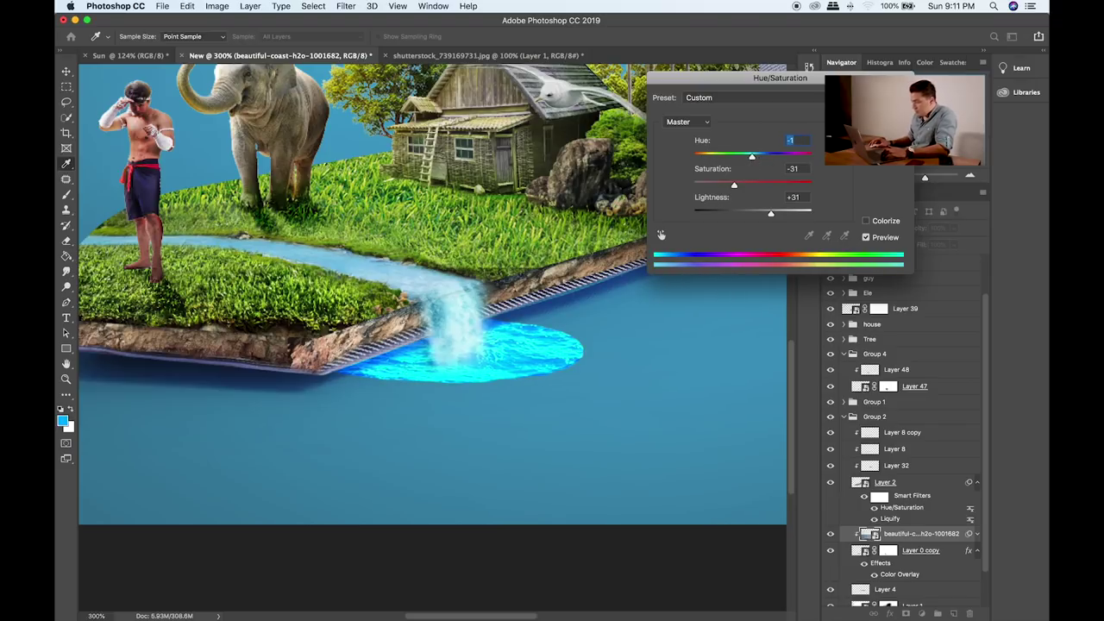
key(Return)
- Try a Hue/Saturation adjustment on Layer 0 copy with Hue +13, Saturation -61 and Lightness +16
click(936, 575)
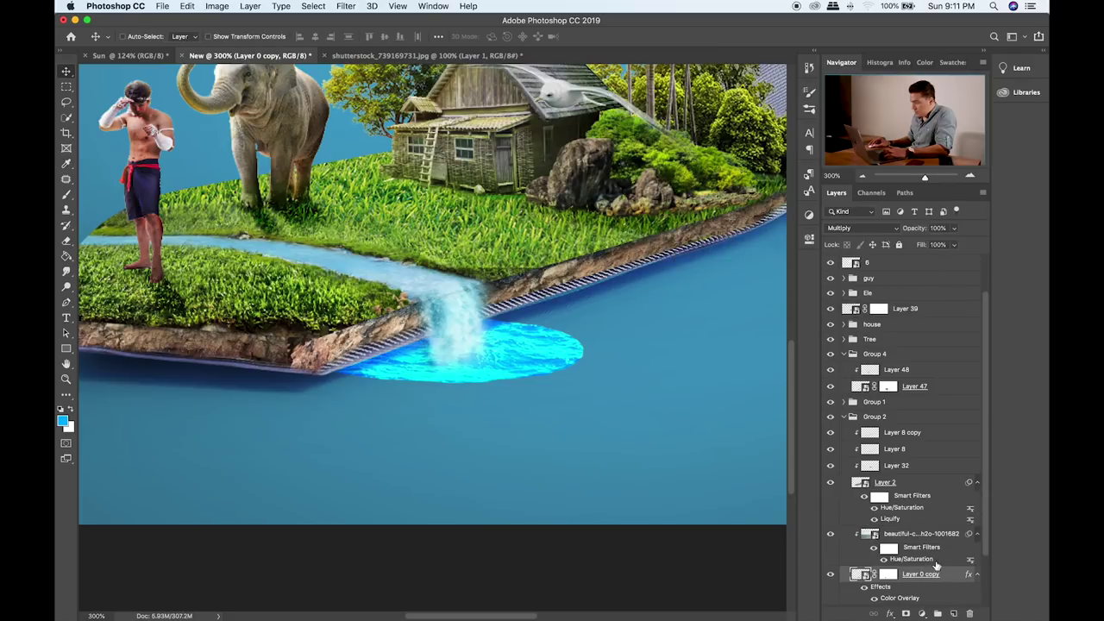
key(super+u)
drag(753, 215, 762, 216)
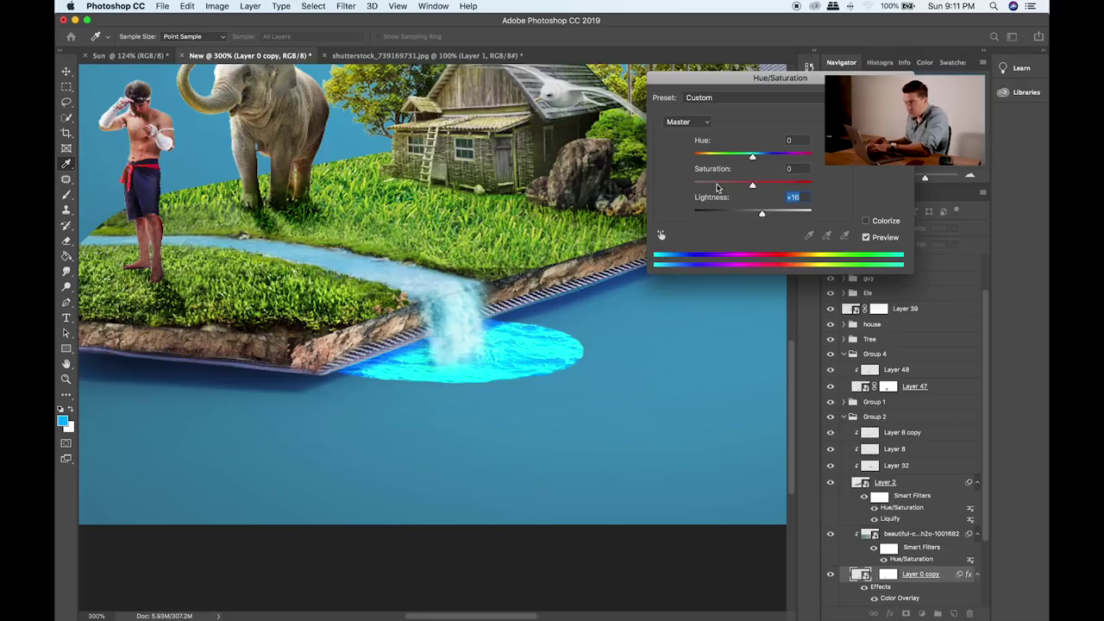
click(716, 185)
drag(751, 156, 763, 167)
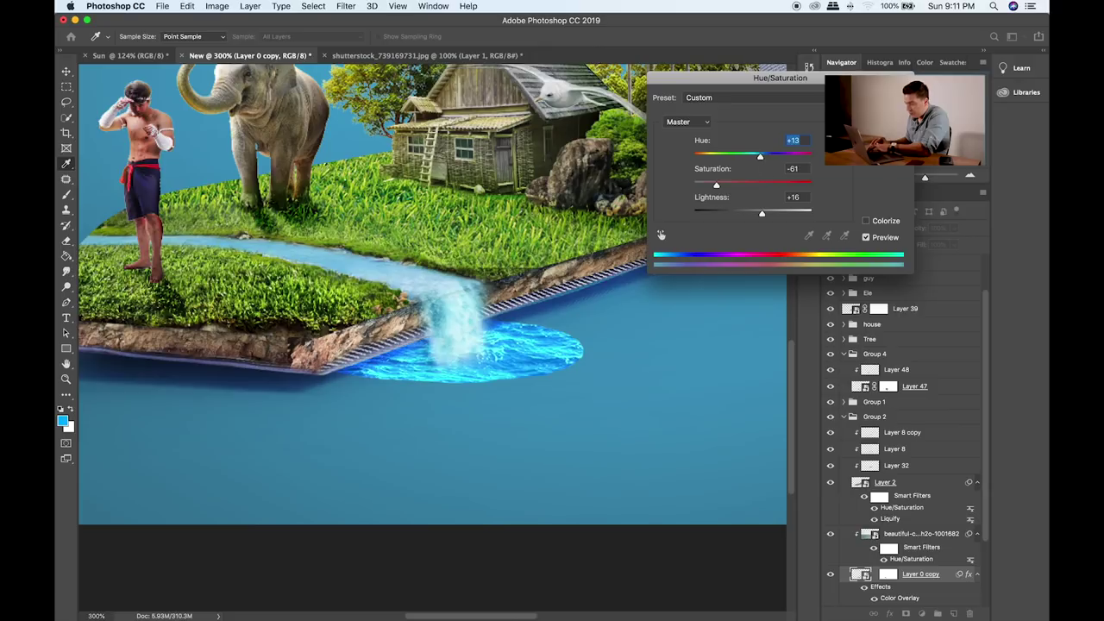
key(Return)
- Reopen the Hue/Saturation smart filter on the sea image layer and lower its lightness
scroll(903, 560, down, 3)
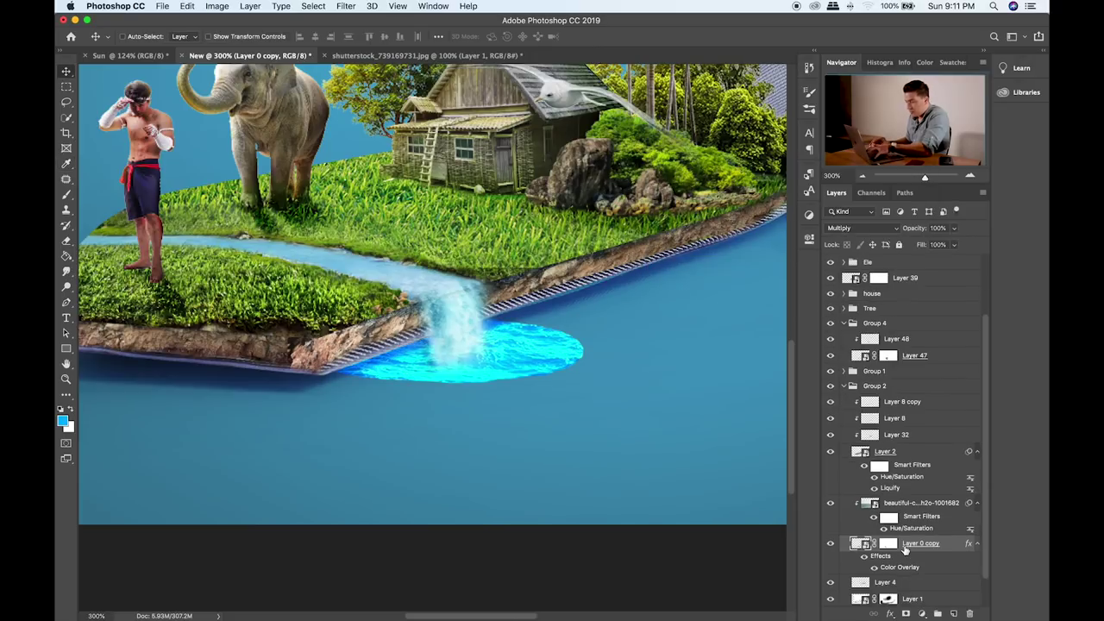
click(830, 487)
click(830, 488)
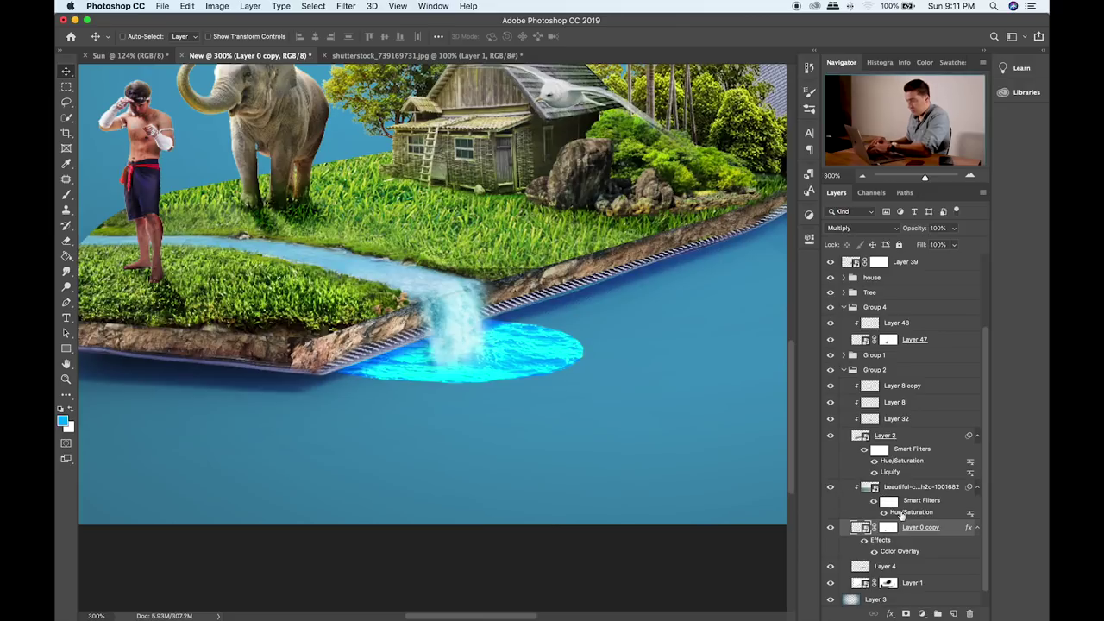
double_click(901, 512)
drag(755, 214, 763, 214)
key(Return)
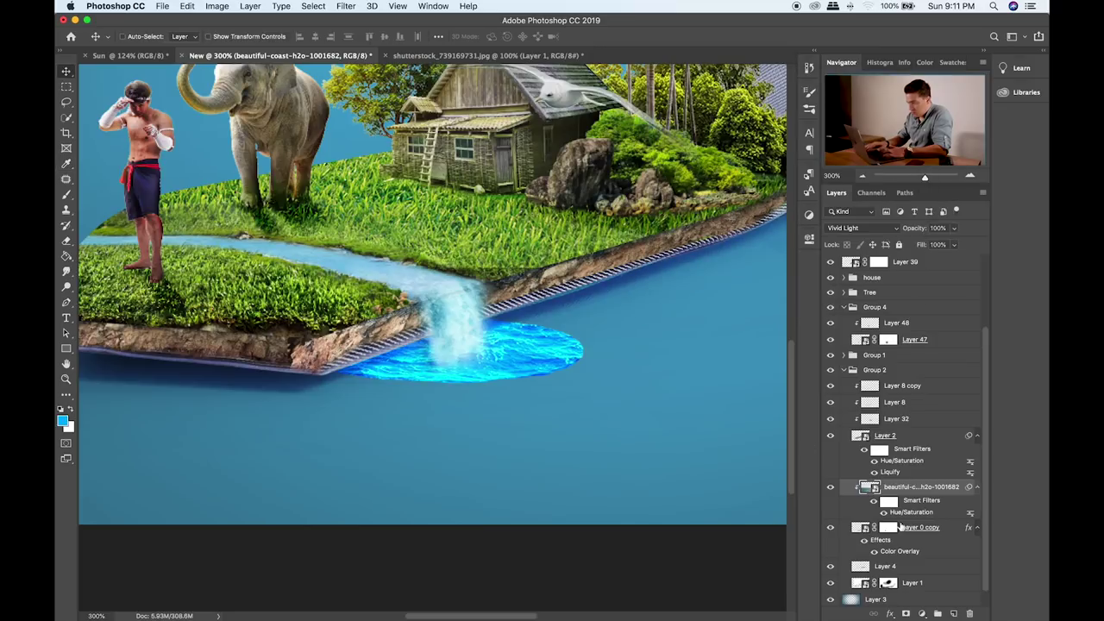
- Add a clipped layer above the sea image, sample pale cyan from the waterfall and brush it over most of the pool
click(952, 613)
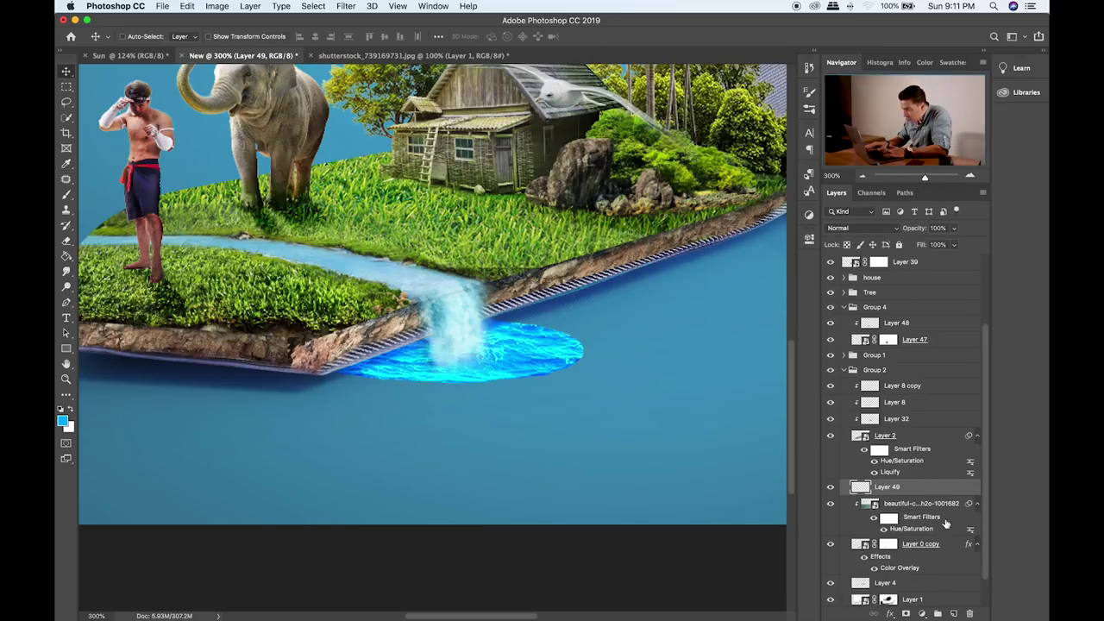
alt+click(924, 495)
key(b)
alt+click(443, 321)
mouse_move(518, 348)
mouse_down()
mouse_move(574, 350)
mouse_move(388, 371)
mouse_up()
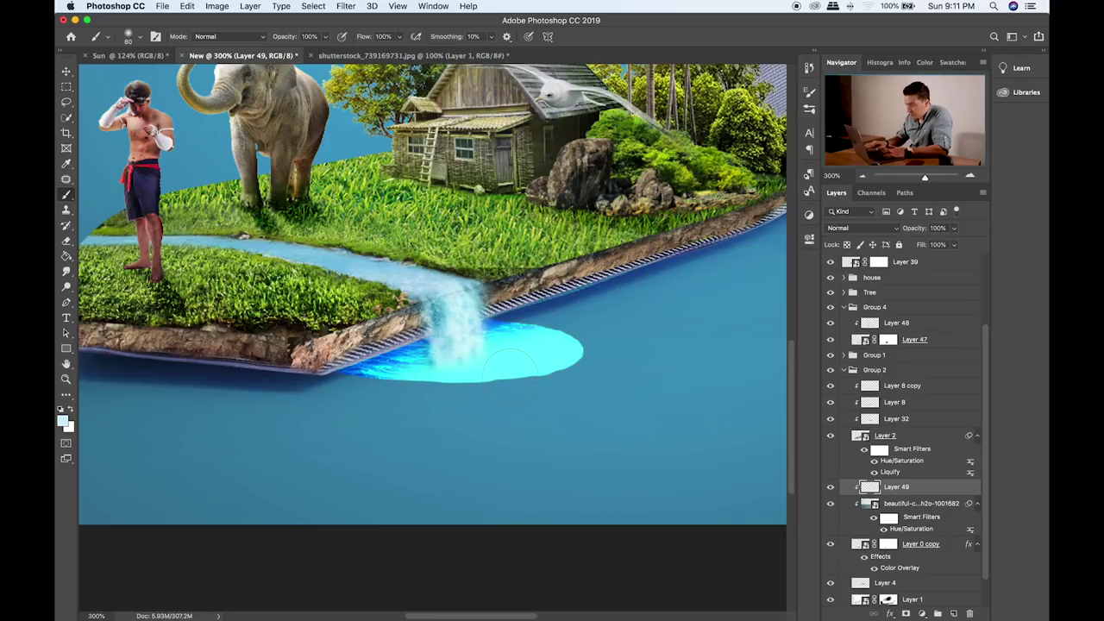
- Cycle the blend modes of the pale cyan paint layer, comparing them on the whole composition, and settle on Soft Light
key(v)
key(shift+plus)
key(shift+plus)
key(shift+plus)
key(shift+plus)
key(shift+plus)
key(shift+plus)
key(shift+plus)
key(shift+plus)
key(shift+plus)
key(shift+plus)
key(shift+plus)
key(shift+plus)
key(shift+plus)
key(shift+plus)
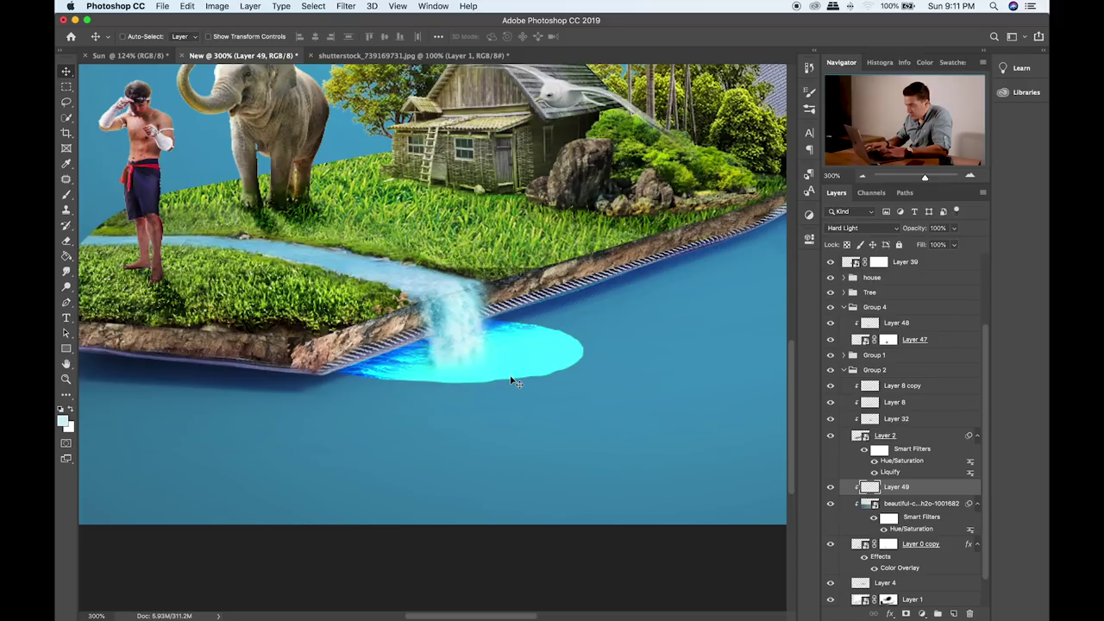
key(shift+plus)
key(shift+plus)
key(shift+plus)
key(shift+plus)
key(shift+plus)
key(shift+plus)
key(shift+plus)
key(shift+plus)
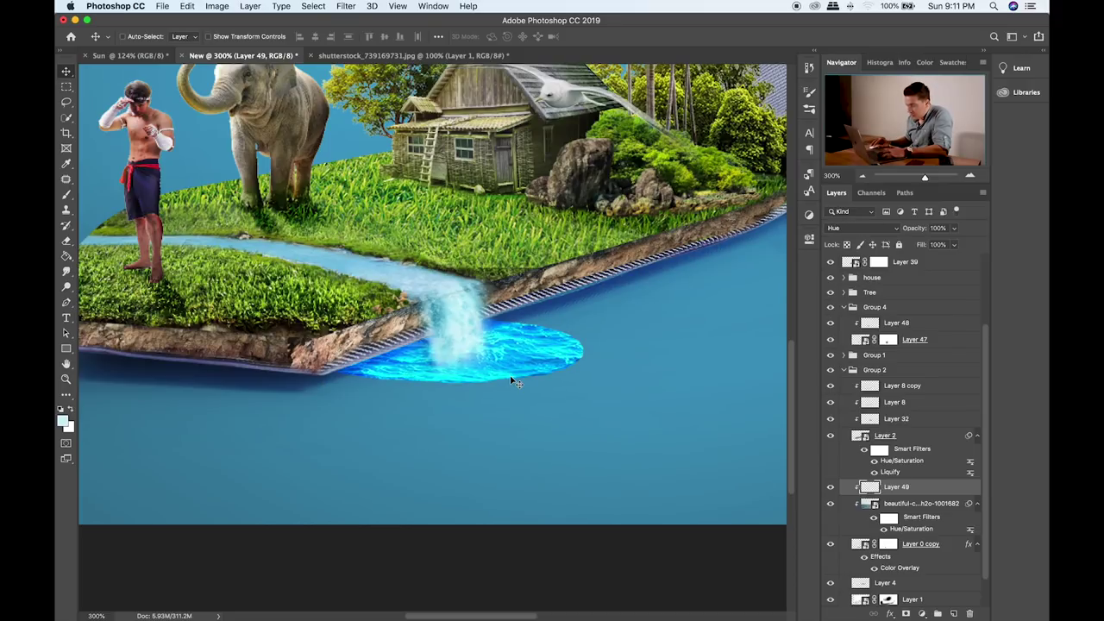
key(shift+plus)
key(shift+plus)
key(shift+plus)
key(shift+plus)
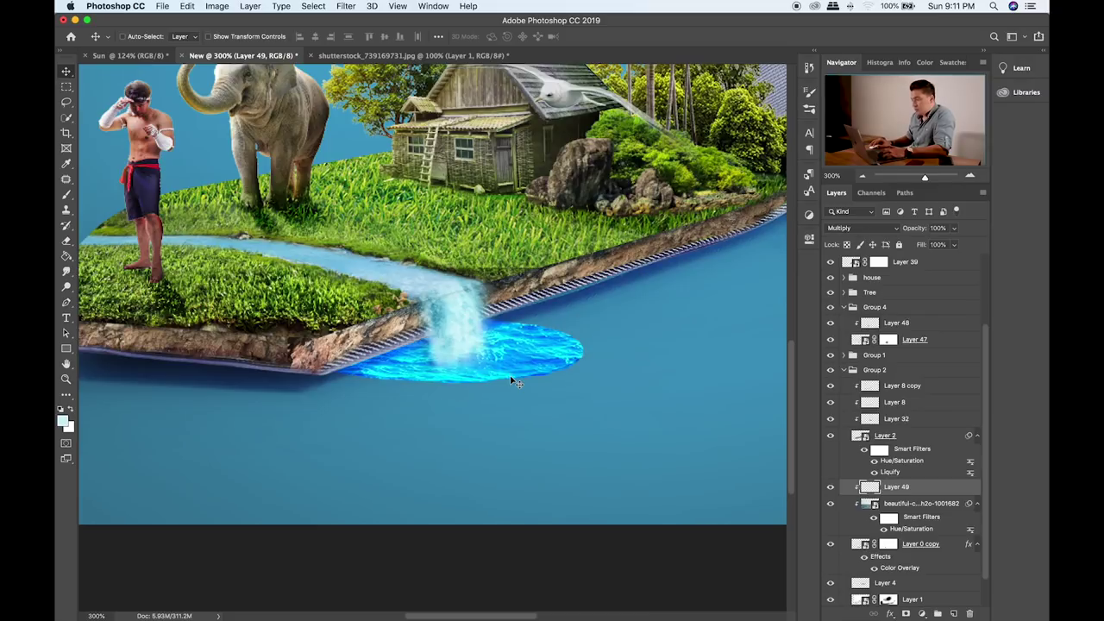
key(shift+plus)
key(shift+plus)
key(shift+plus)
key(shift+plus)
key(shift+plus)
key(shift+plus)
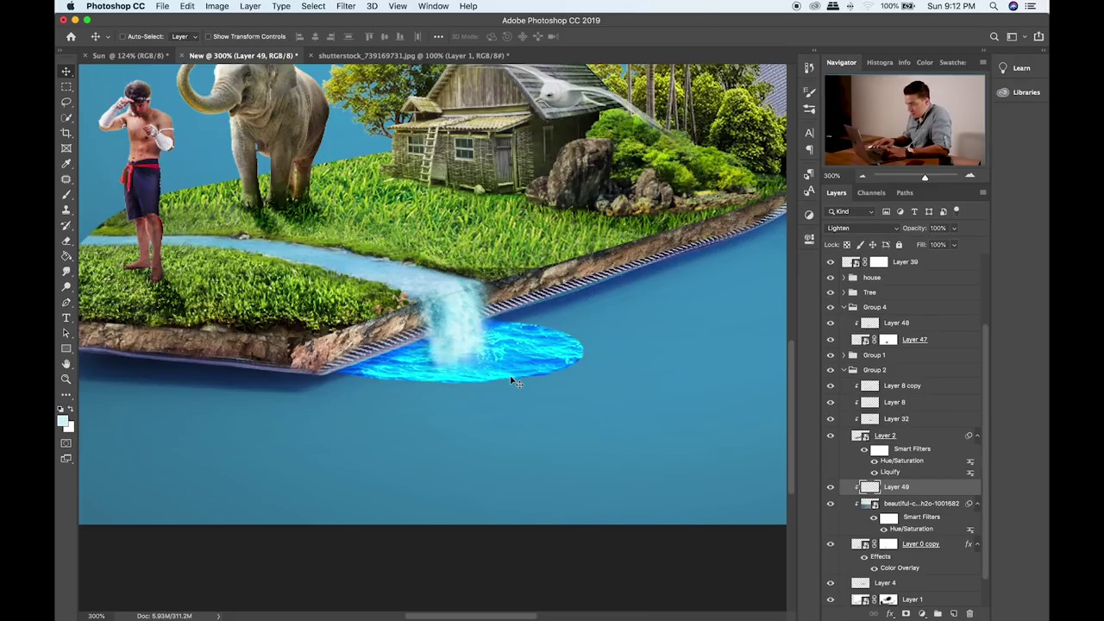
key(shift+plus)
key(shift+plus)
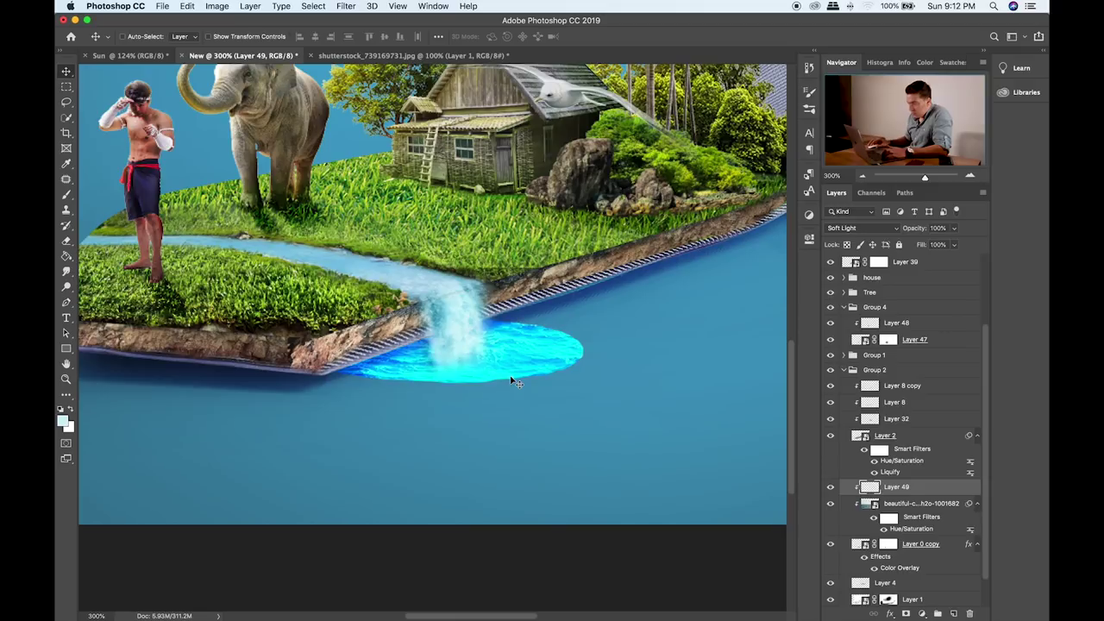
key(super+0)
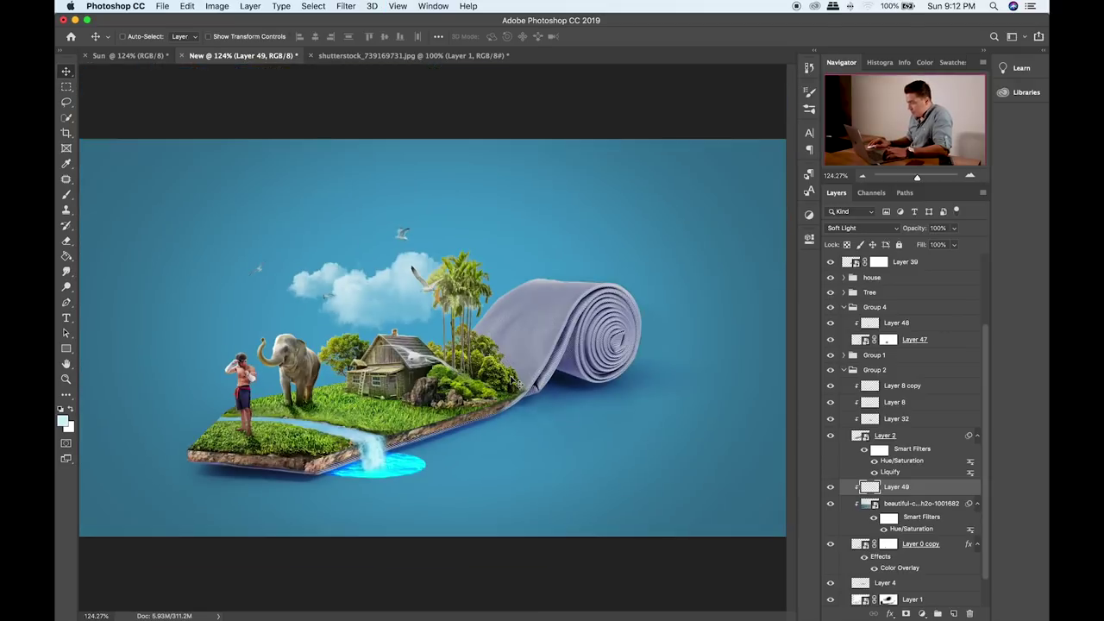
key(shift+plus)
key(shift+plus)
key(shift+plus)
key(shift+minus)
key(shift+minus)
key(shift+minus)
- Add a clipped layer directly above the sea image and brush a black shadow on the pool along the tie's lower edge
key(super+plus)
key(super+plus)
key(space)
drag(506, 381, 569, 228)
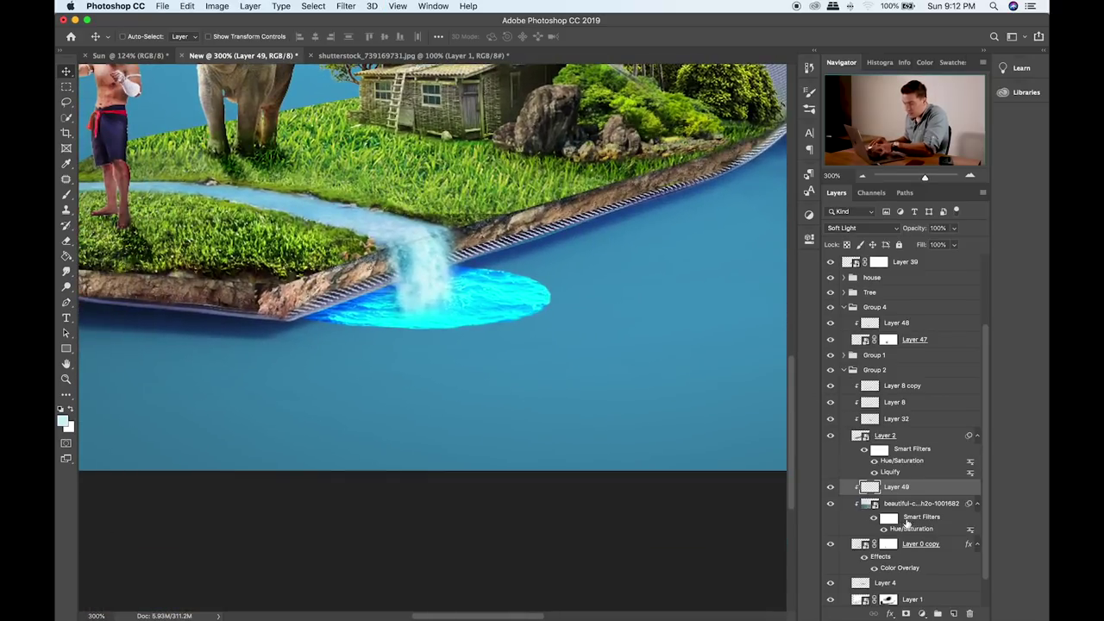
click(943, 507)
click(953, 613)
key(b)
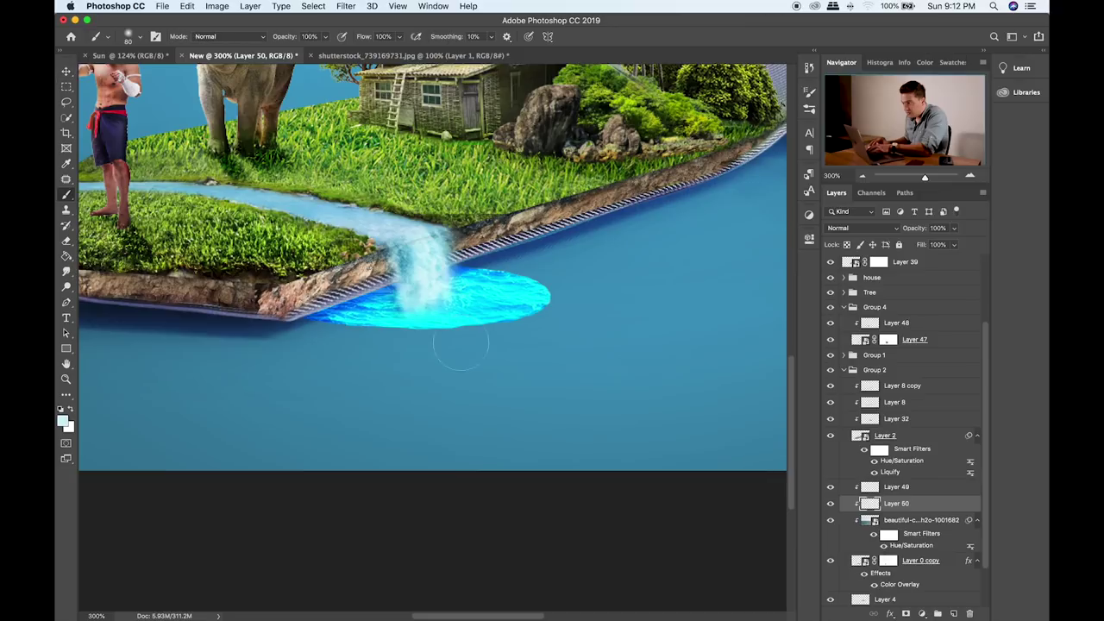
click(62, 420)
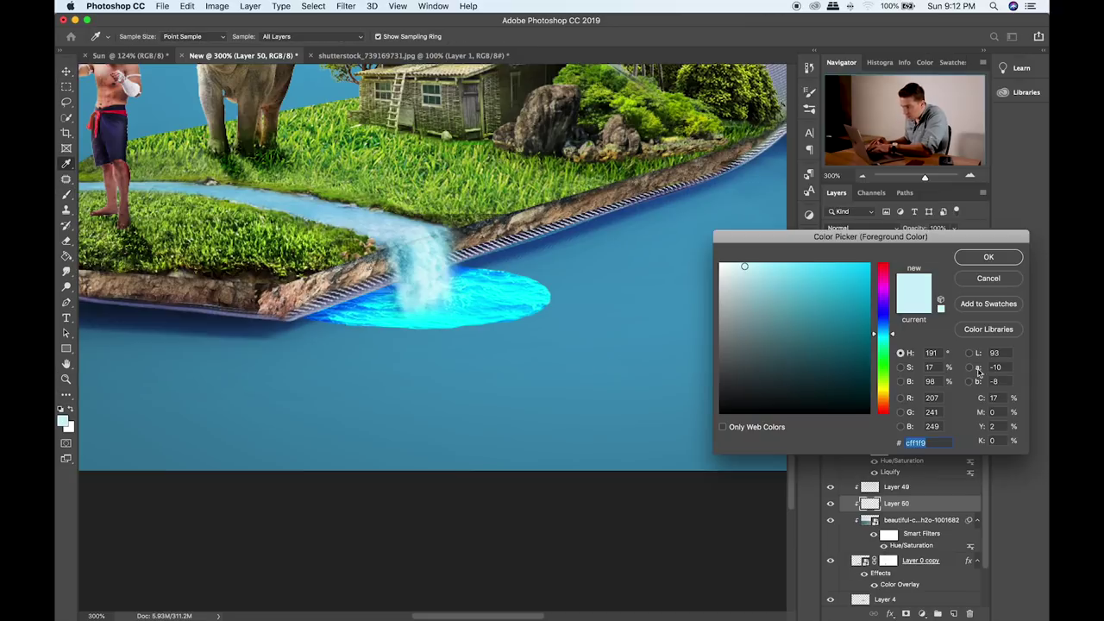
click(735, 421)
click(989, 258)
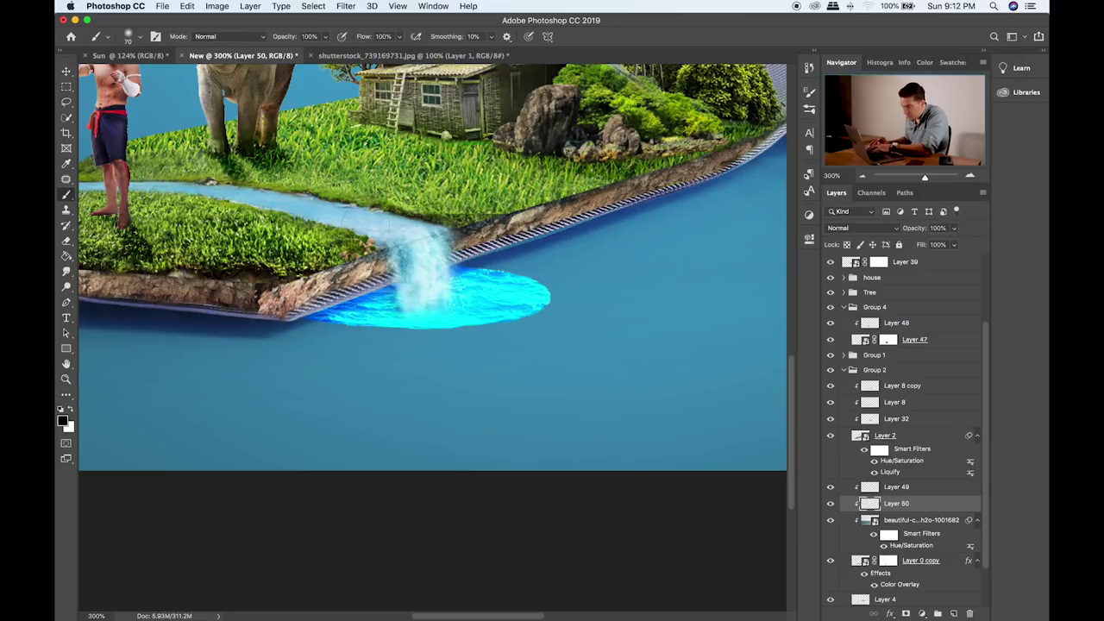
drag(321, 307, 452, 256)
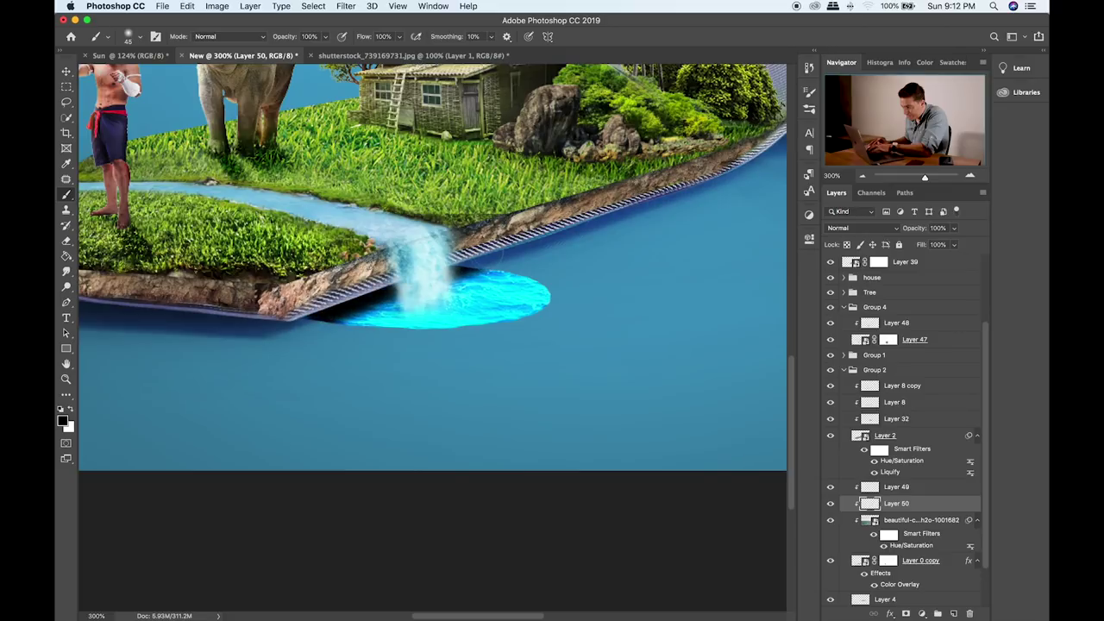
- Cycle through the blend modes of the black shadow layer and set it to Overlay
key(v)
key(shift+plus)
key(shift+plus)
key(shift+plus)
key(shift+plus)
key(shift+plus)
key(shift+plus)
key(shift+plus)
key(shift+plus)
key(shift+plus)
key(shift+plus)
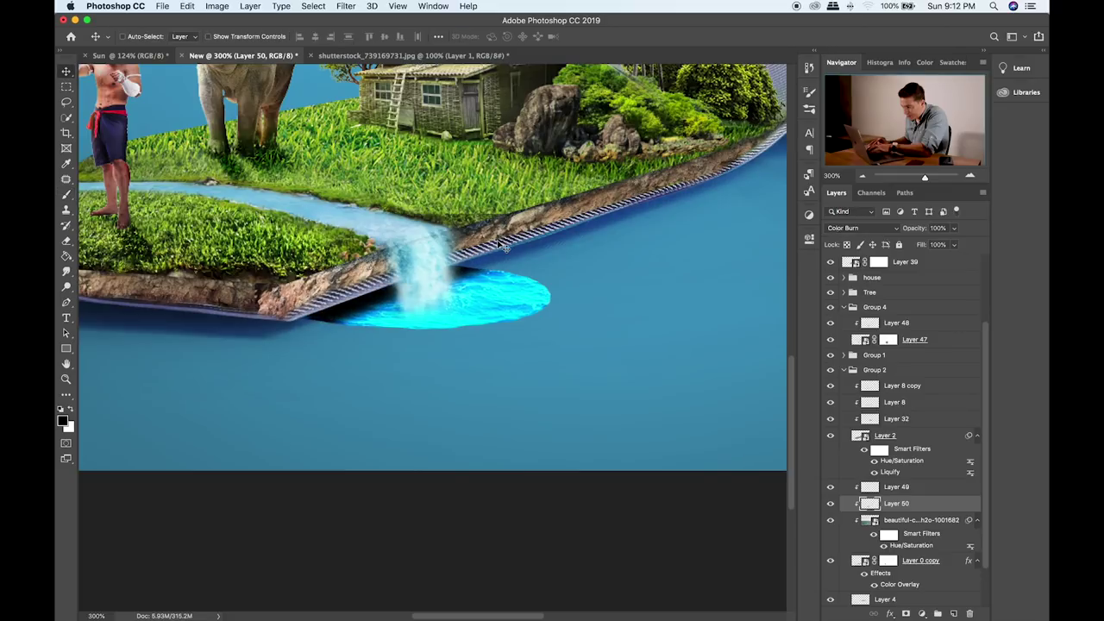
key(shift+plus)
key(shift+plus)
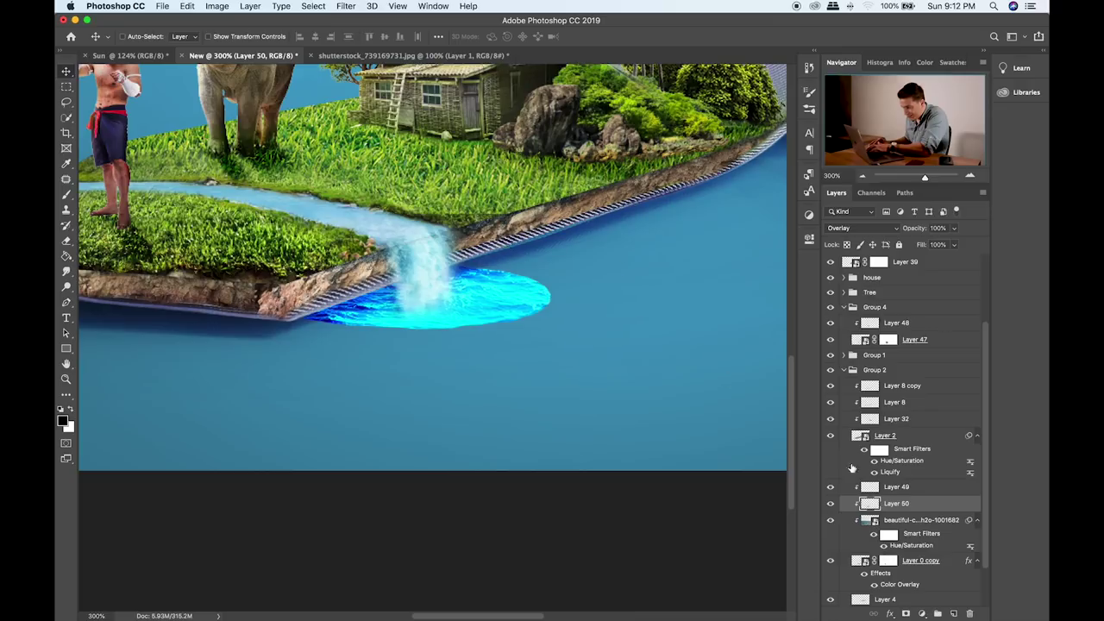
- Select the pool layers from Layer 49 down to Layer 0 copy and move them up and left, further beneath the tie's edge
click(912, 491)
shift+click(925, 563)
drag(487, 384, 422, 348)
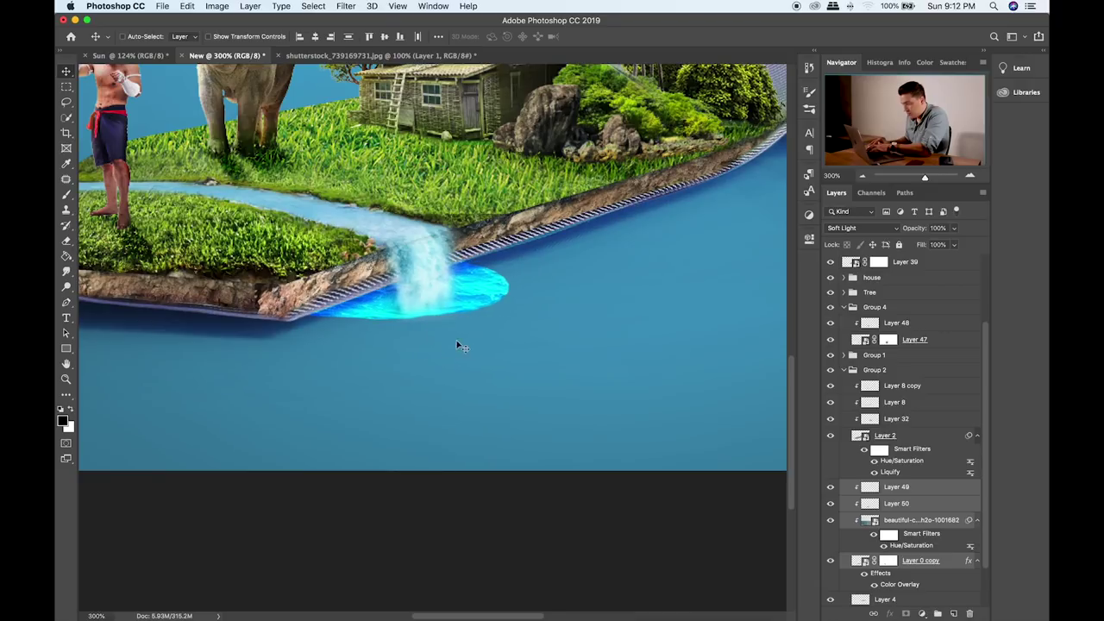
- Add a Multiply drop shadow to Layer 0 copy with distance 0 px, spread 0% and size 16 px
click(941, 566)
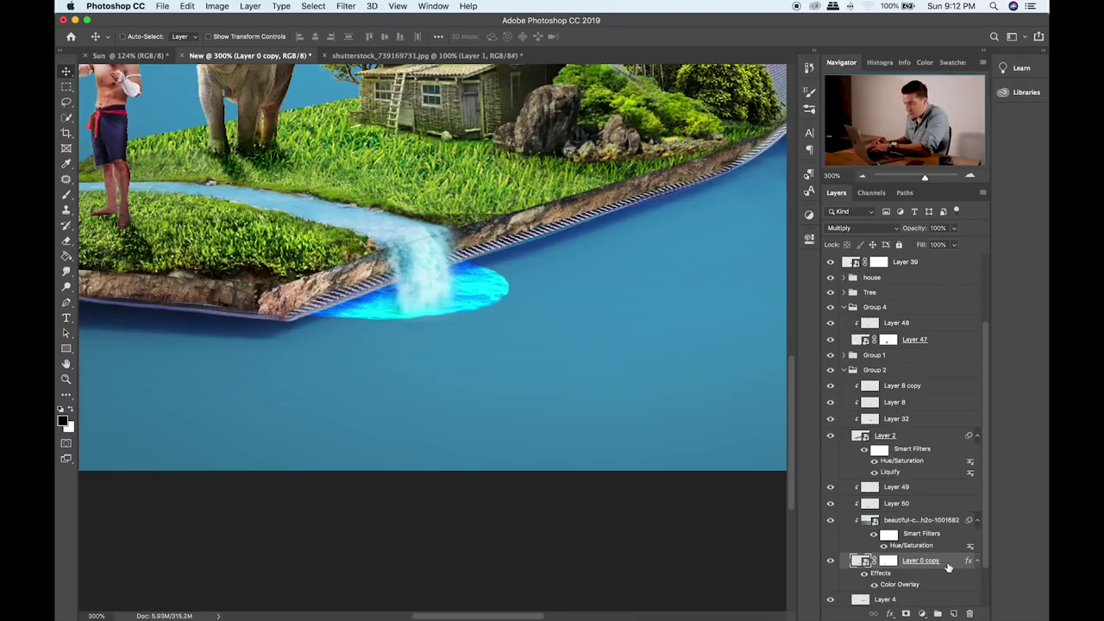
double_click(952, 567)
click(586, 325)
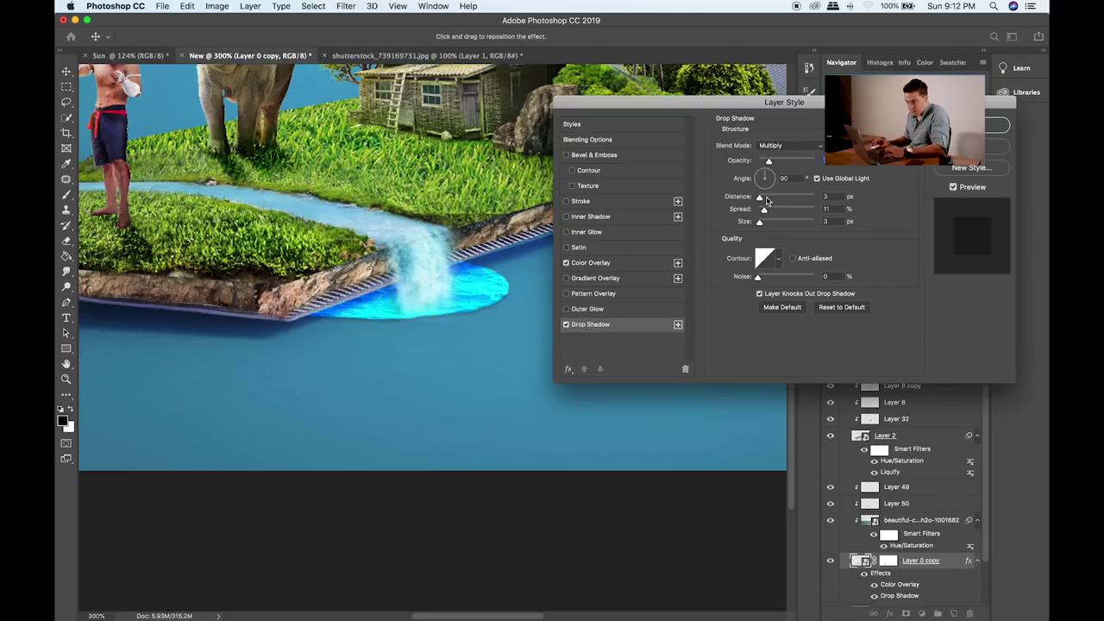
drag(761, 225, 750, 199)
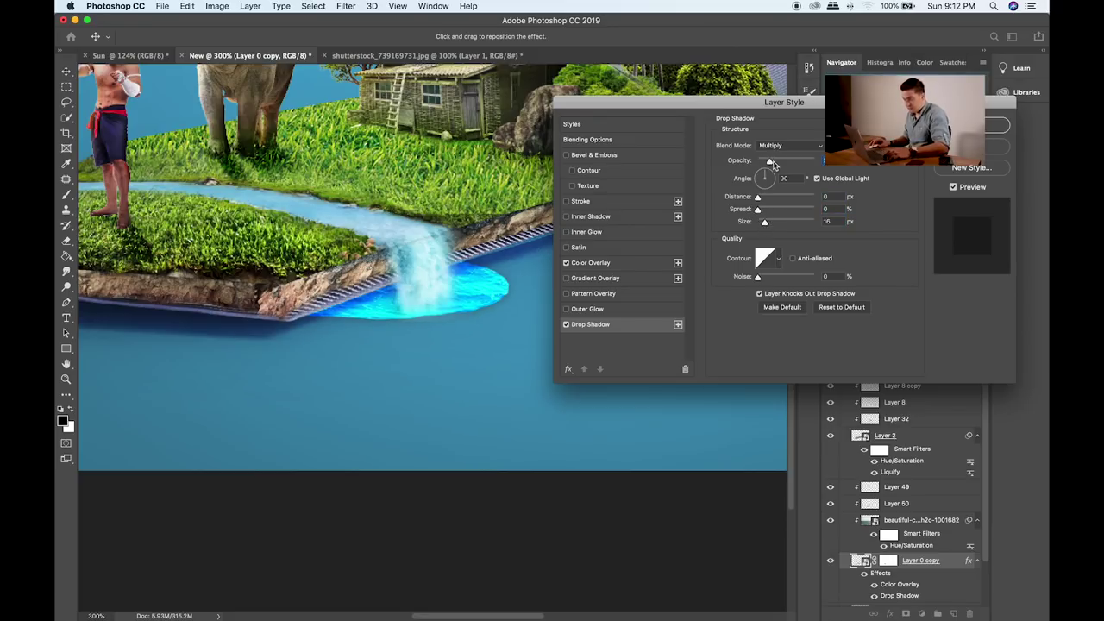
- Set Layer 0 copy's drop shadow to 3 px distance and 4 px size with slightly higher opacity, and apply the style
drag(766, 224, 760, 201)
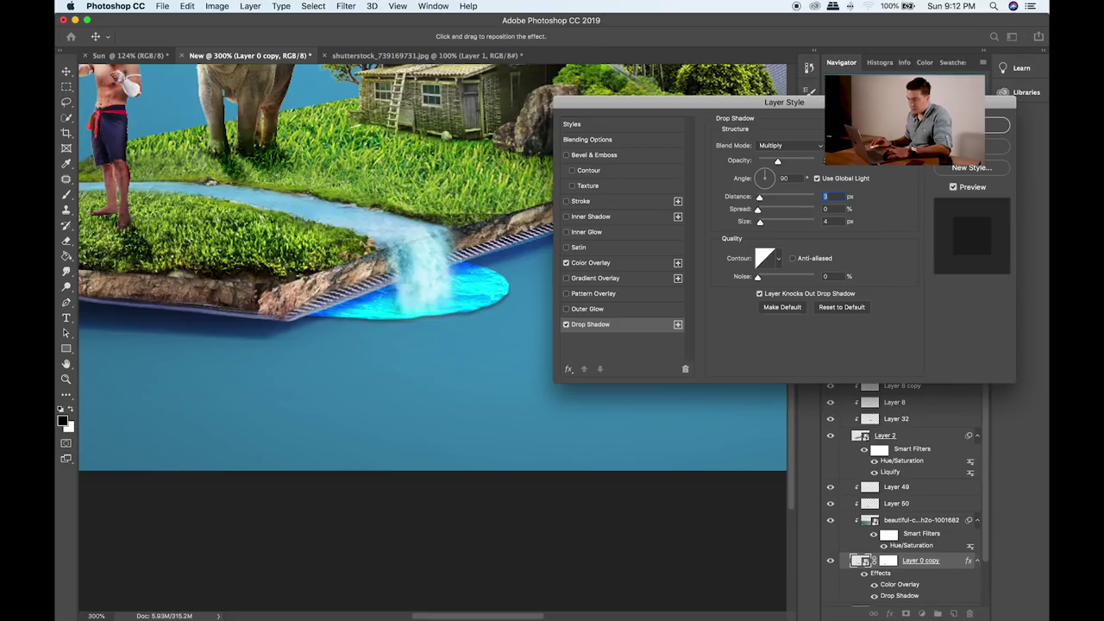
key(Return)
- Touch up Layer 1's mask with black beside the waterfall and reduce the brush size to 20
scroll(841, 527, down, 4)
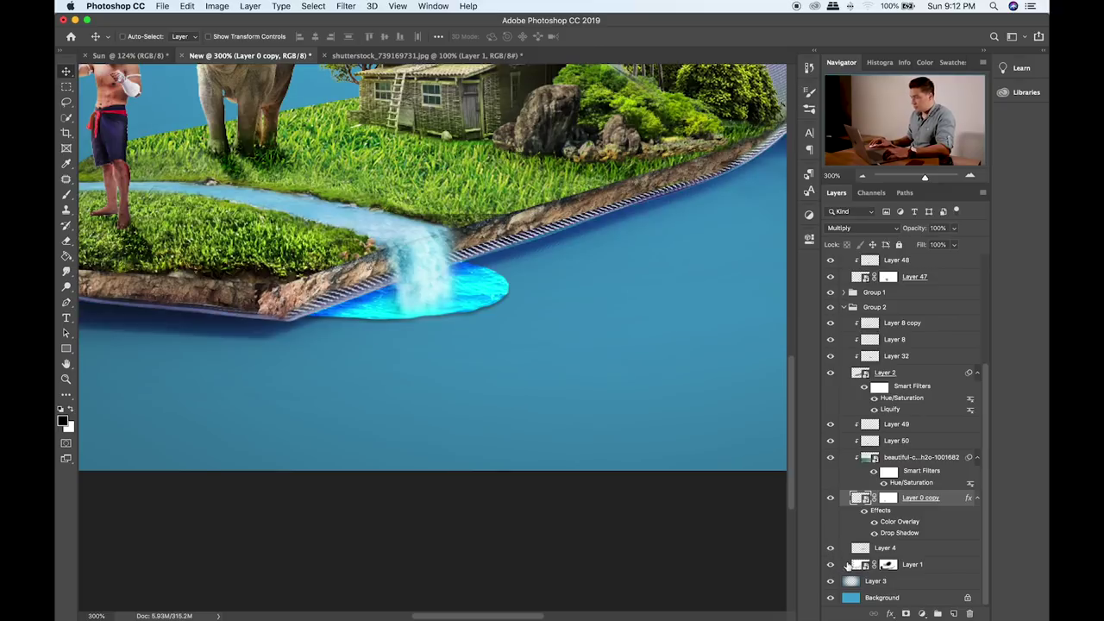
click(888, 564)
key(b)
mouse_move(418, 285)
mouse_down()
mouse_move(382, 294)
mouse_move(462, 276)
mouse_up()
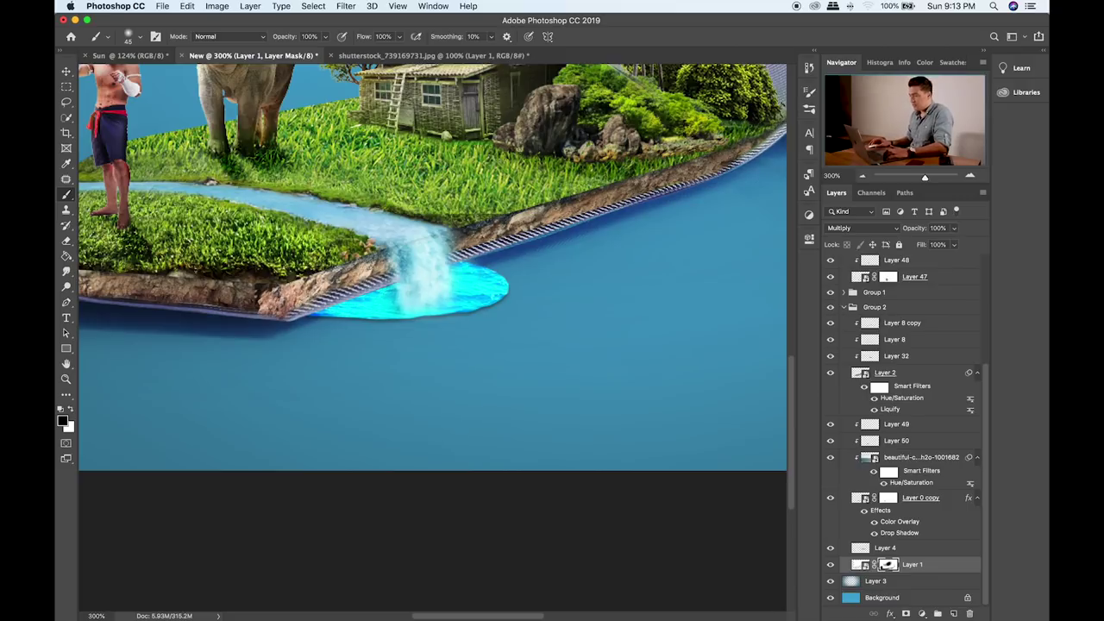
key(x)
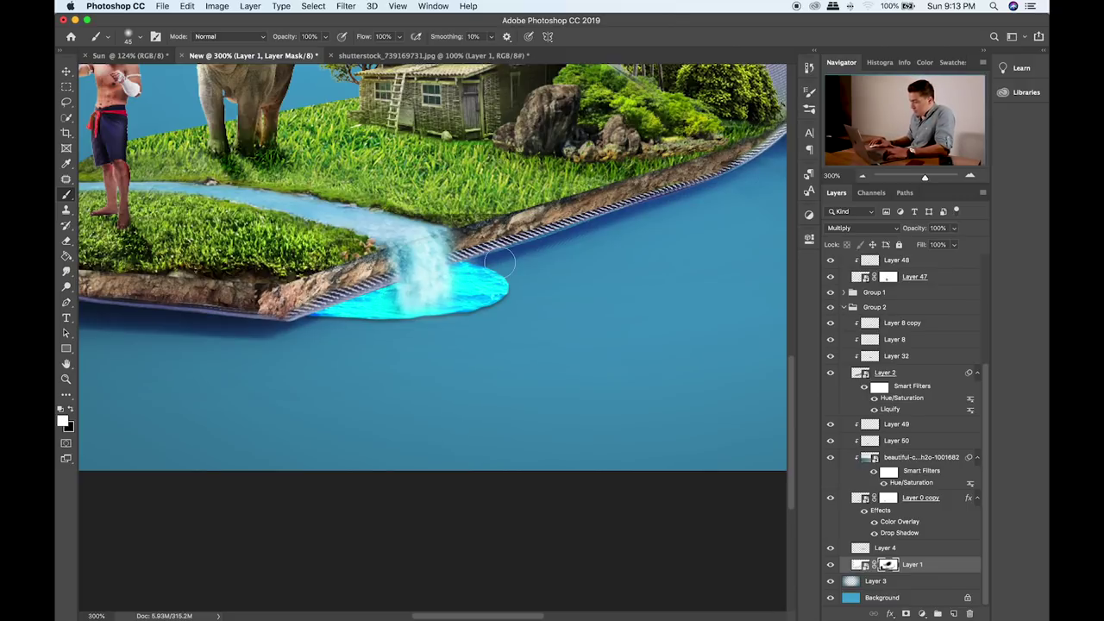
key(bracketleft)
key(bracketleft)
key(bracketleft)
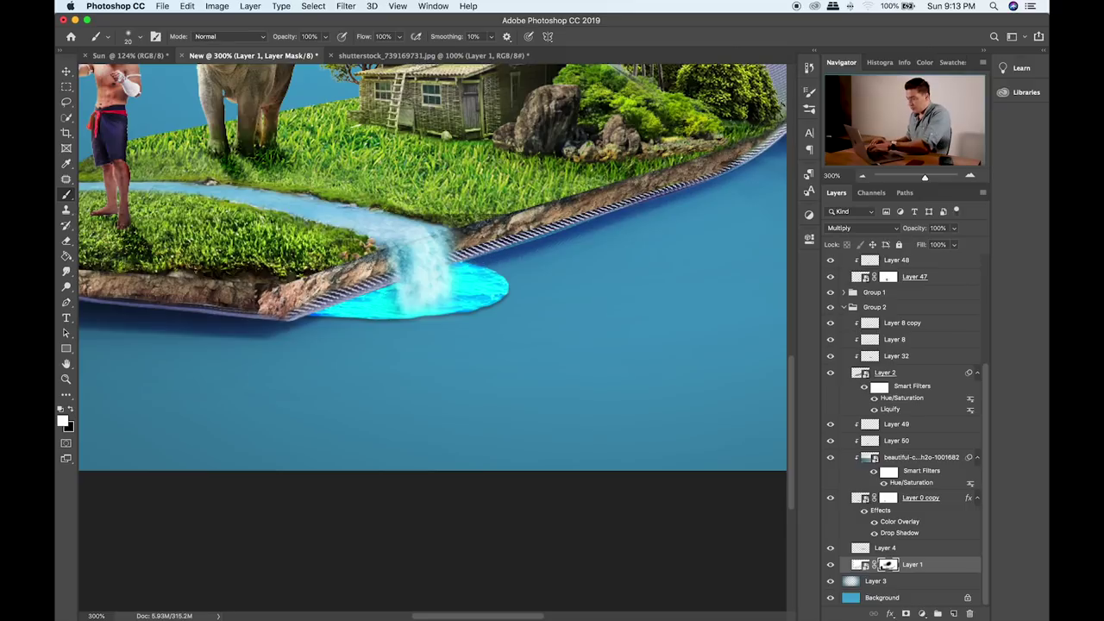
key(x)
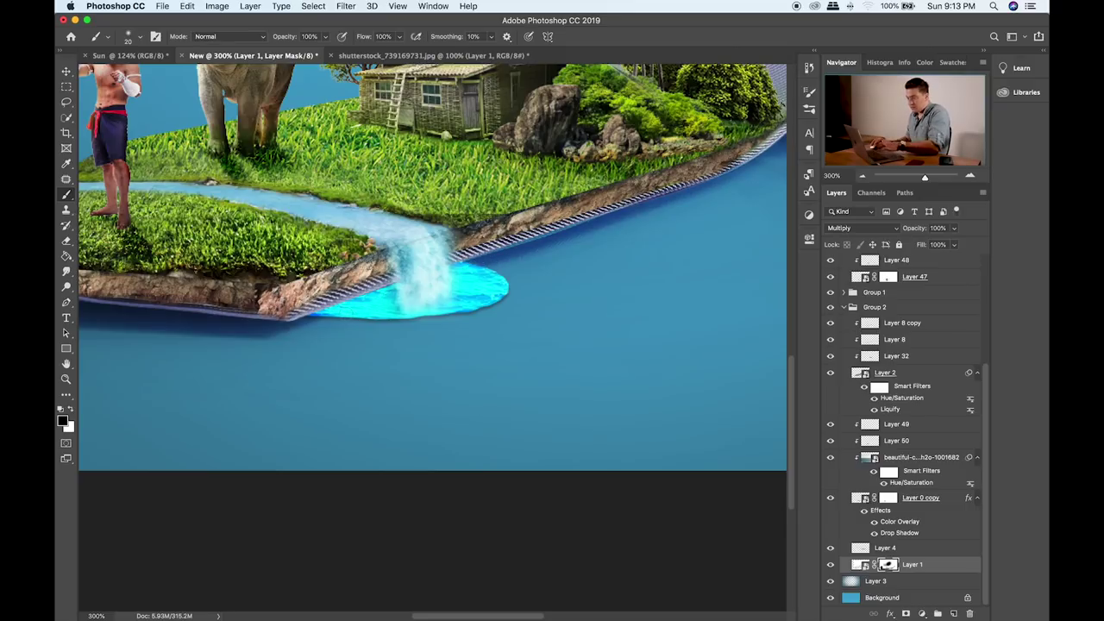
- Select the pool layers from Layer 0 copy up to Layer 49 and shift the pool slightly downward
click(919, 500)
shift+click(918, 428)
key(v)
drag(440, 319, 517, 326)
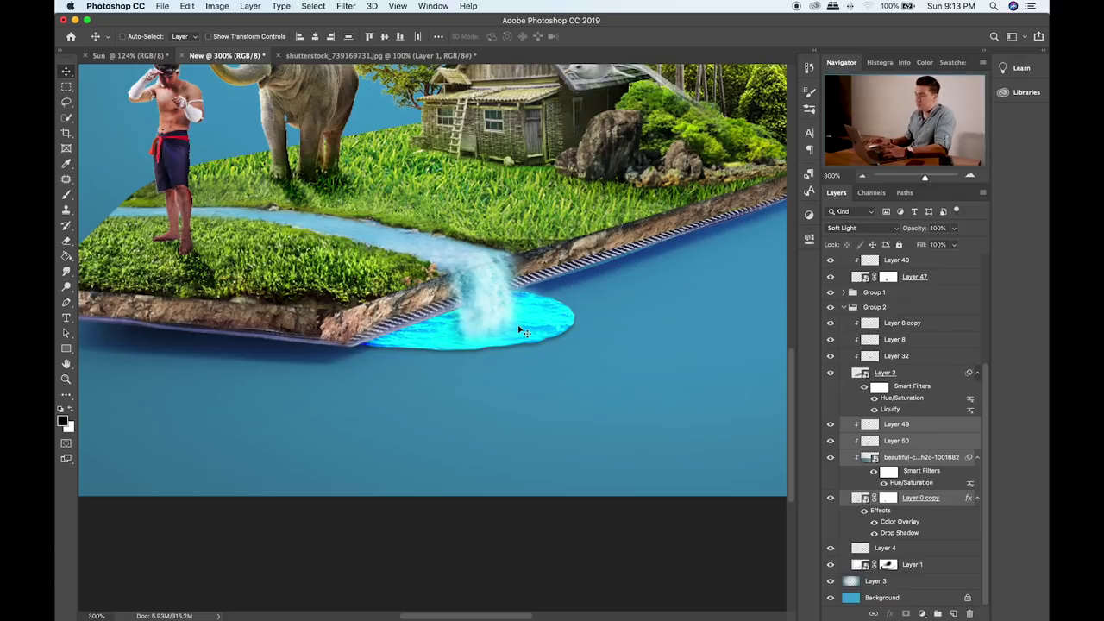
- Identify Layer 2 in Group 2 as the fabric edge and add a new clipped layer directly above it
scroll(360, 343, left, 5)
scroll(360, 343, up, 1)
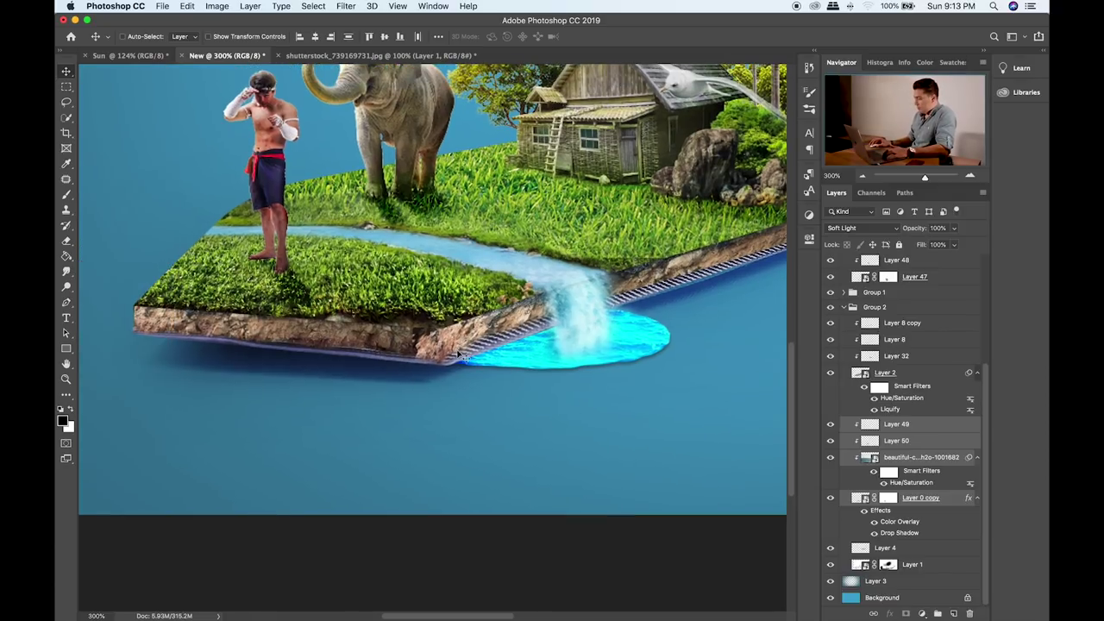
scroll(528, 367, right, 2)
scroll(529, 367, down, 1)
click(830, 308)
click(831, 307)
click(830, 374)
click(830, 374)
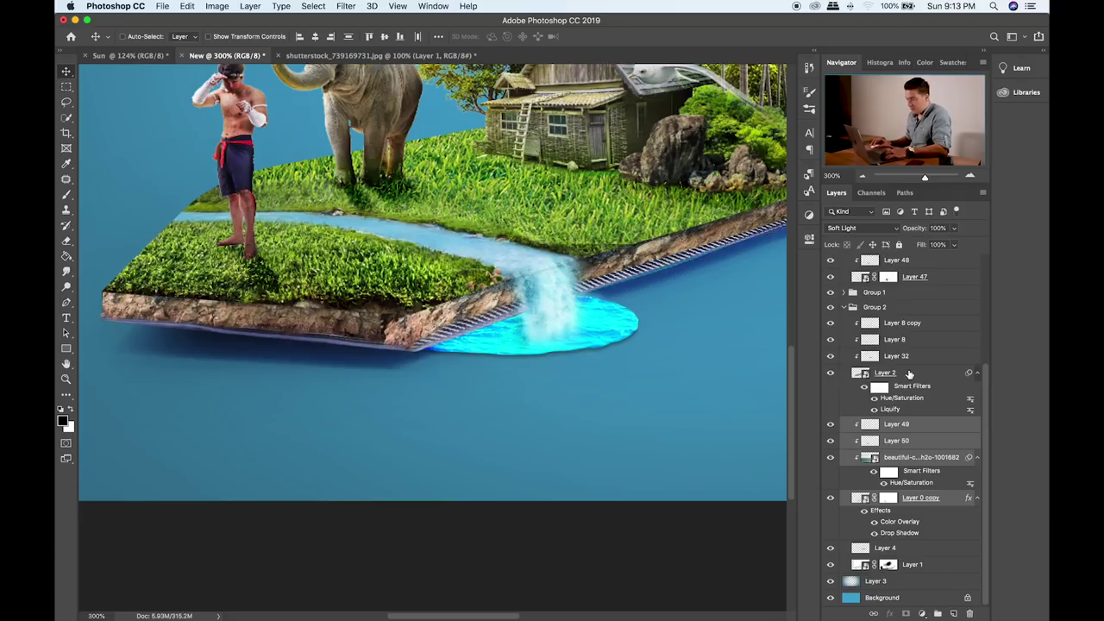
click(909, 371)
click(953, 613)
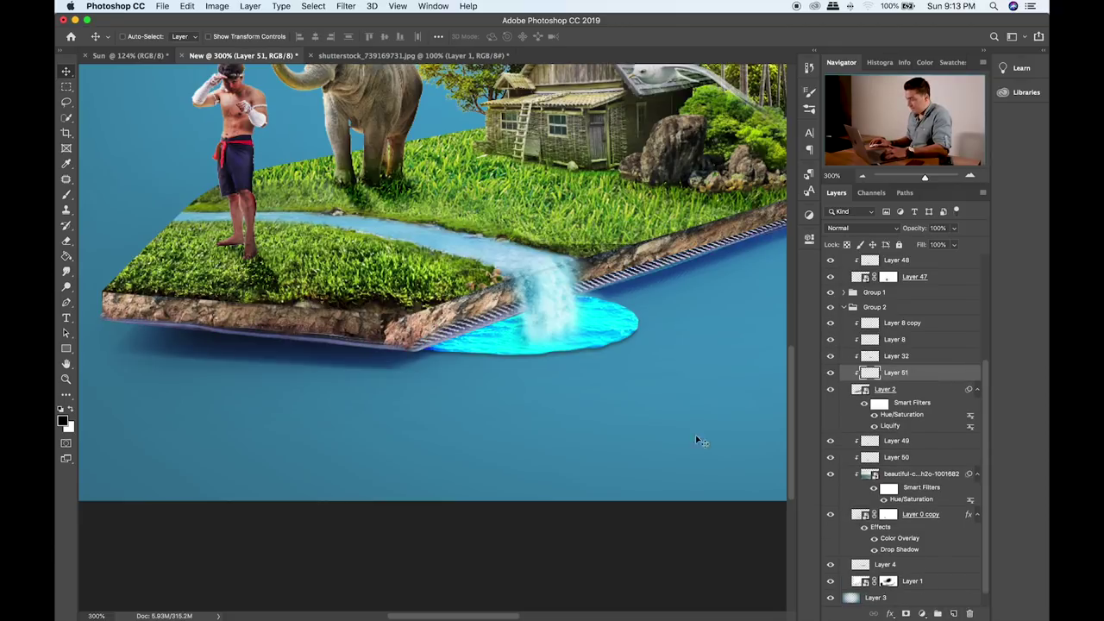
- Sample cyan from the pool and paint it onto the striped fabric edge around the waterfall, undoing the overextended strokes
key(b)
alt+click(495, 300)
mouse_move(499, 313)
mouse_down()
mouse_move(439, 332)
mouse_move(518, 306)
mouse_move(425, 343)
mouse_move(603, 283)
mouse_move(578, 288)
mouse_up()
key(ctrl+z)
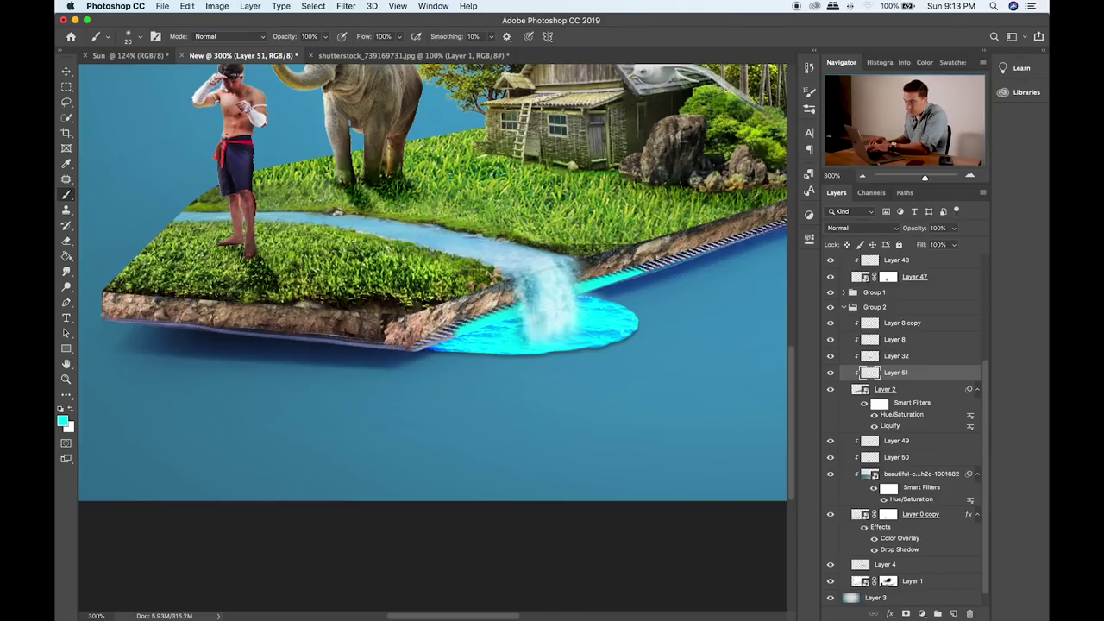
key(ctrl+z)
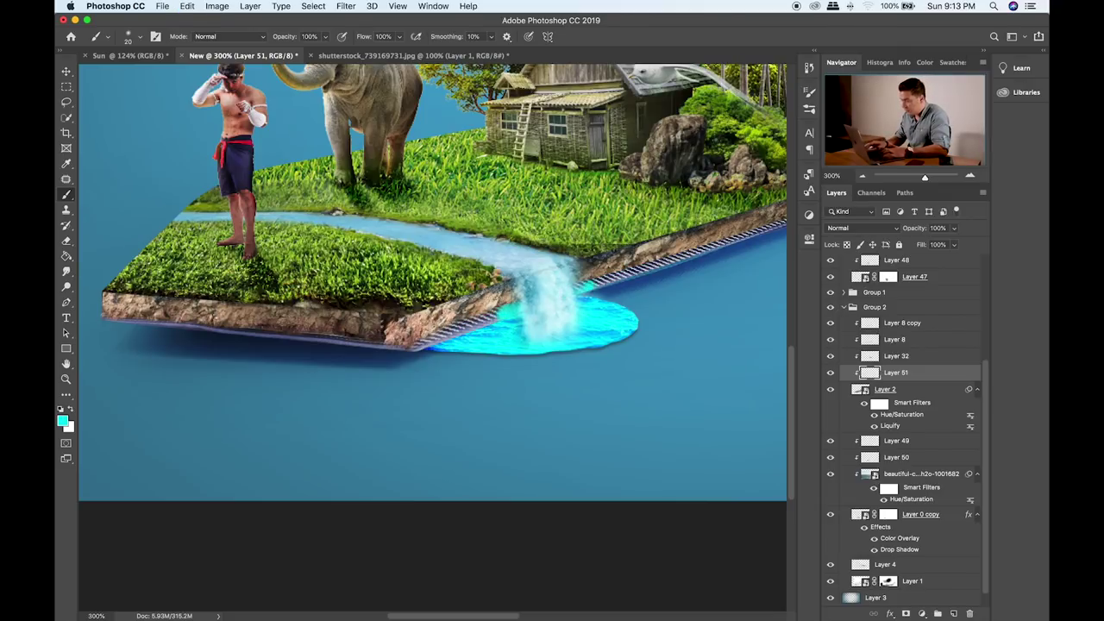
drag(491, 317, 455, 334)
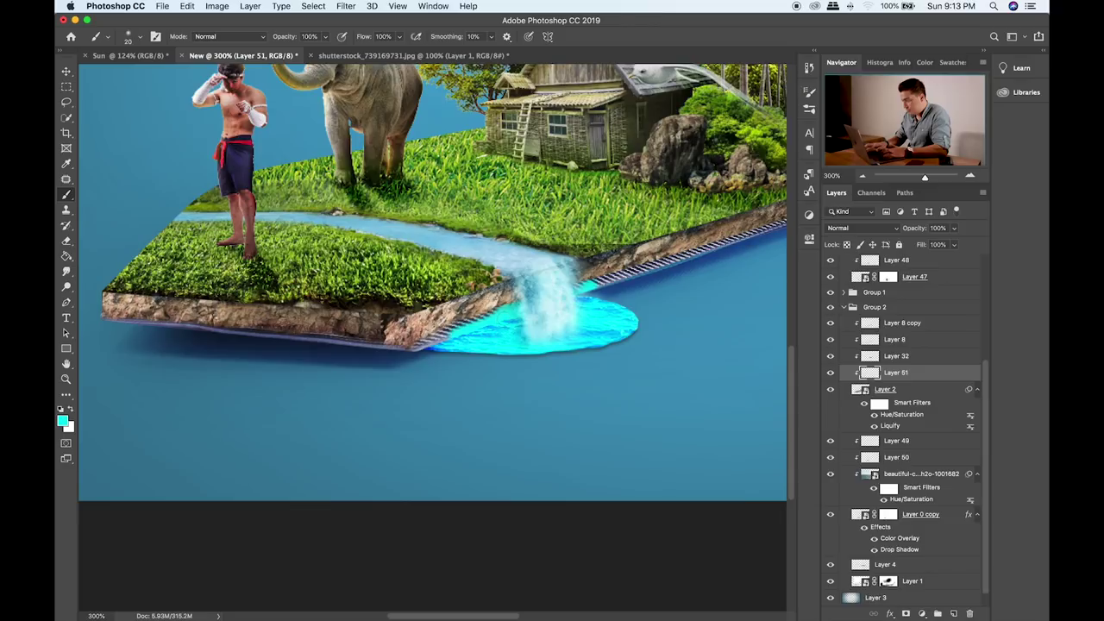
- Set the blend mode of the cyan reflection on Layer 51 to Soft Light and switch to the Eraser
key(v)
key(shift+plus)
key(shift+plus)
key(shift+plus)
key(shift+plus)
key(shift+plus)
key(shift+plus)
key(shift+plus)
key(shift+plus)
key(shift+plus)
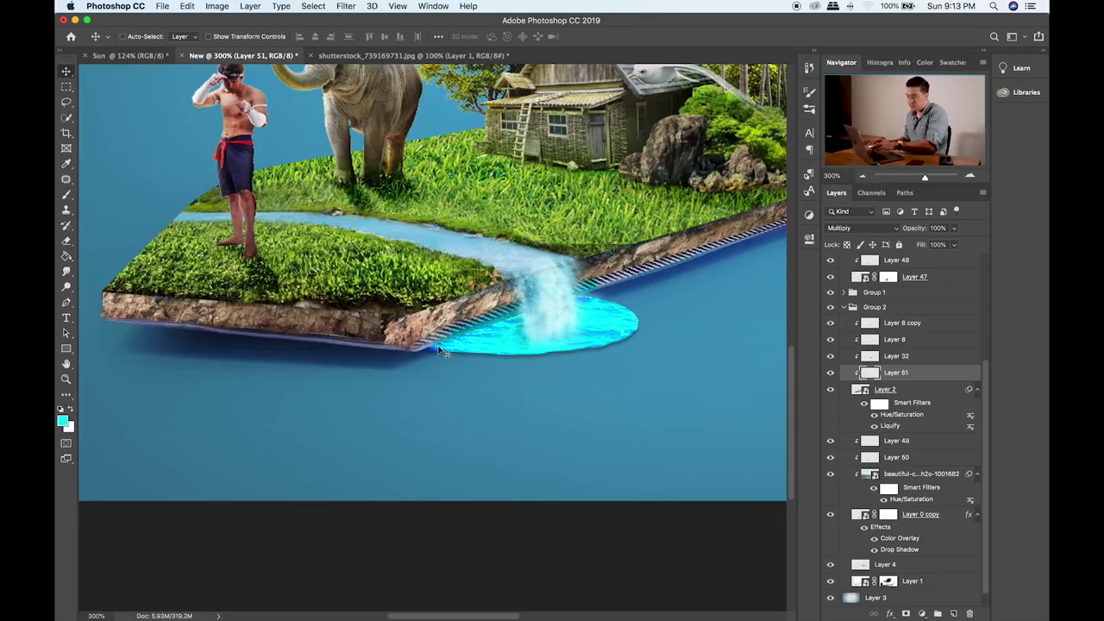
key(shift+plus)
key(shift+plus)
key(shift+plus)
key(shift+plus)
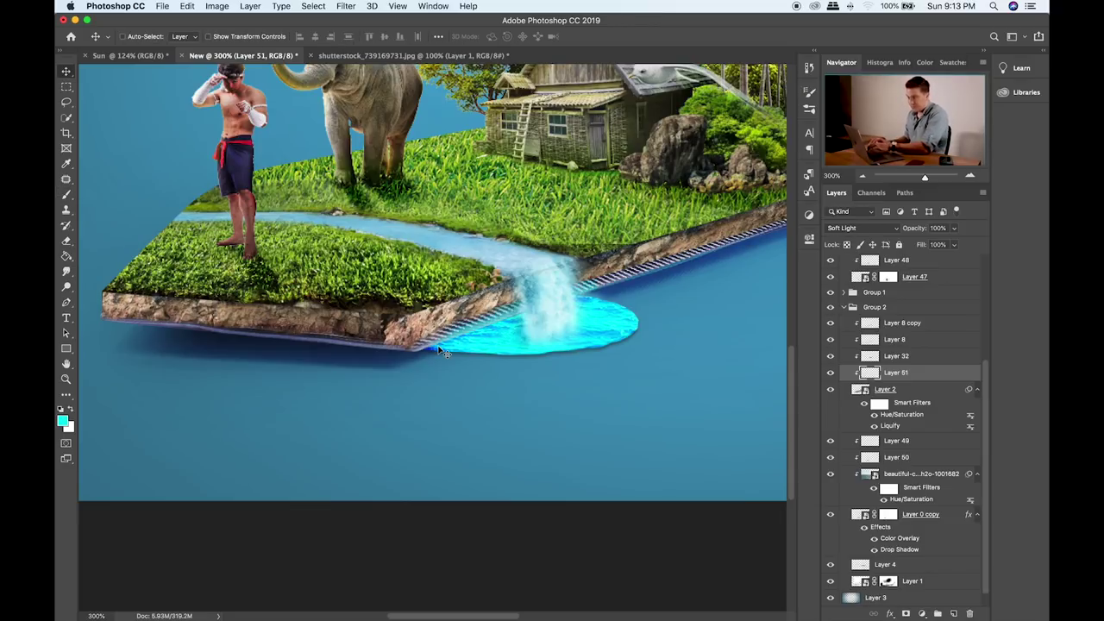
key(e)
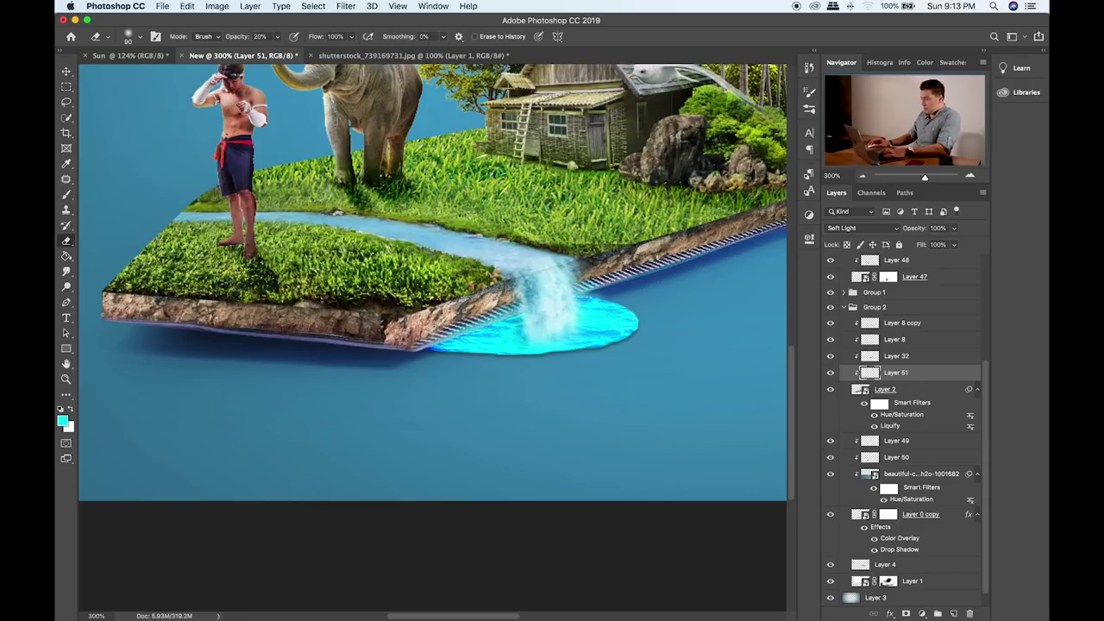
- Add another clipped layer between Layer 2 and Layer 51
scroll(652, 307, right, 10)
scroll(653, 308, up, 4)
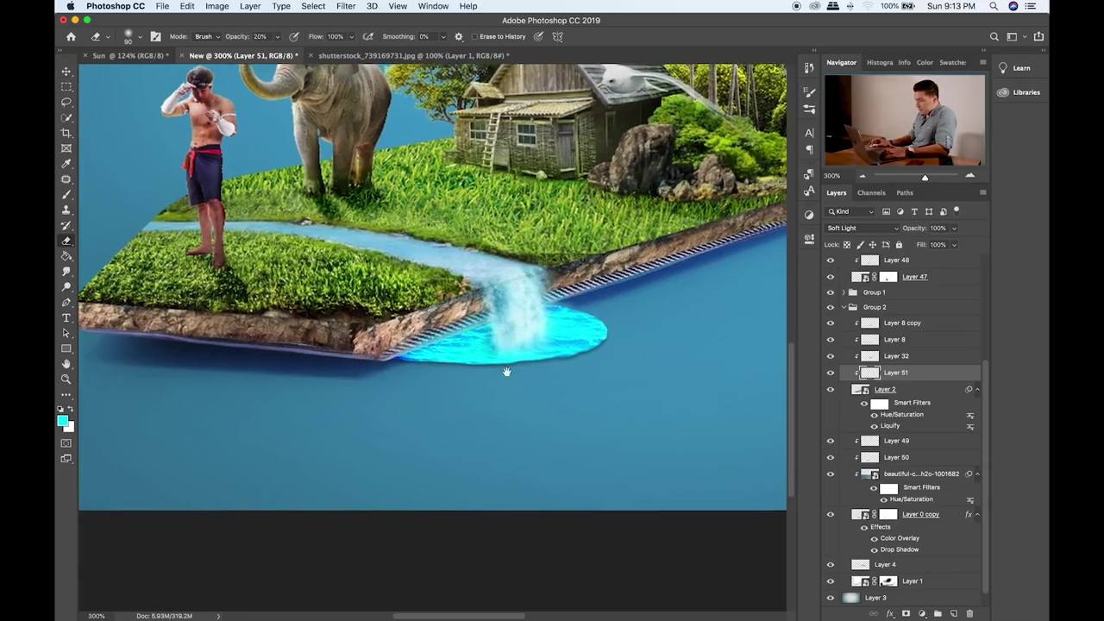
click(830, 390)
click(830, 390)
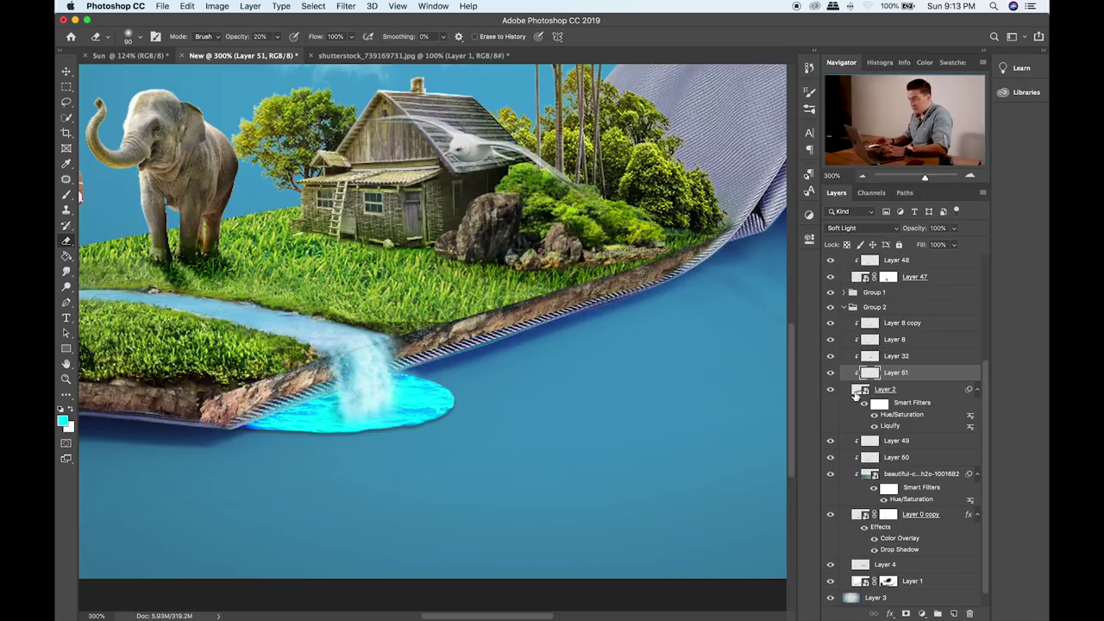
click(853, 392)
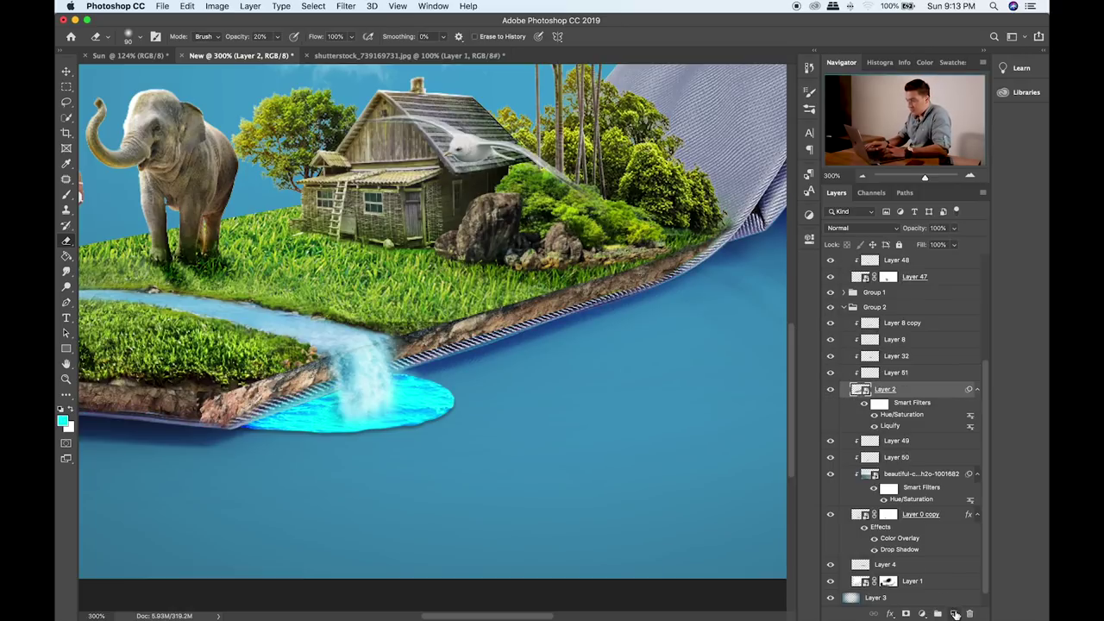
click(952, 613)
- Paint cyan along the full striped fabric edge beneath the cliff, continuing around the corner under the grass patch
key(b)
mouse_move(690, 269)
mouse_down()
mouse_move(551, 324)
mouse_move(203, 428)
mouse_up()
drag(123, 343, 181, 345)
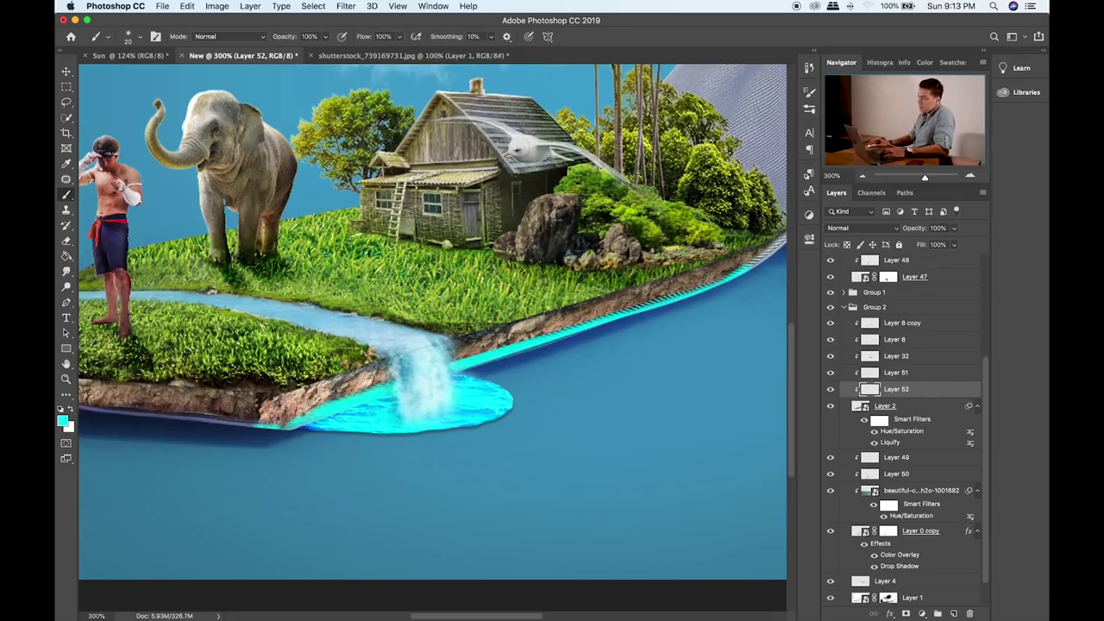
drag(257, 426, 177, 426)
scroll(181, 426, left, 8)
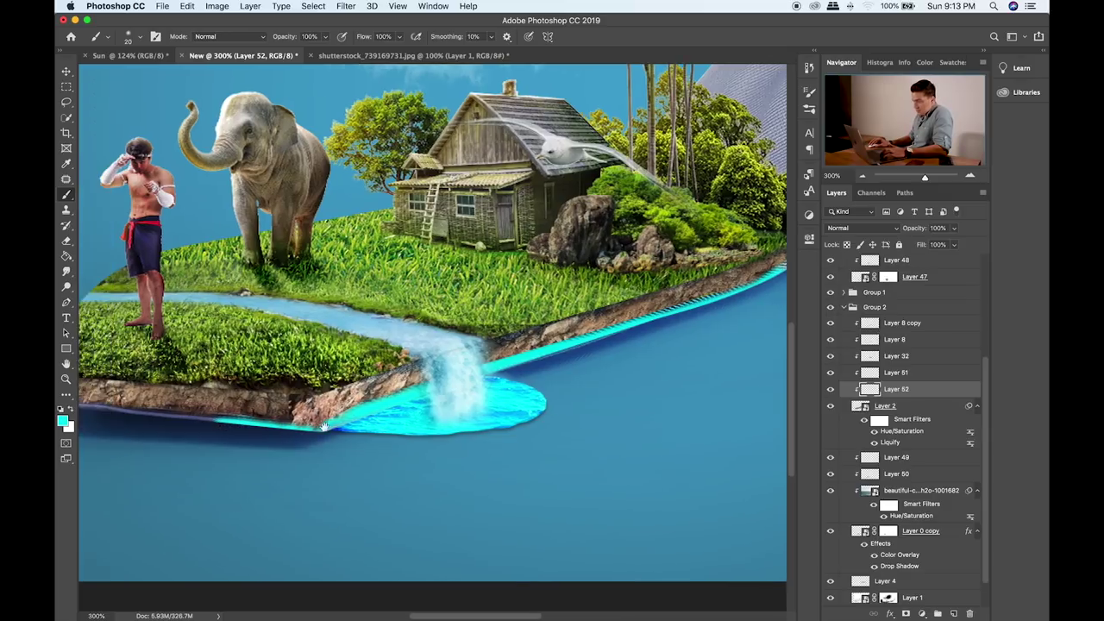
mouse_move(384, 428)
mouse_down()
mouse_move(195, 424)
mouse_move(290, 424)
mouse_up()
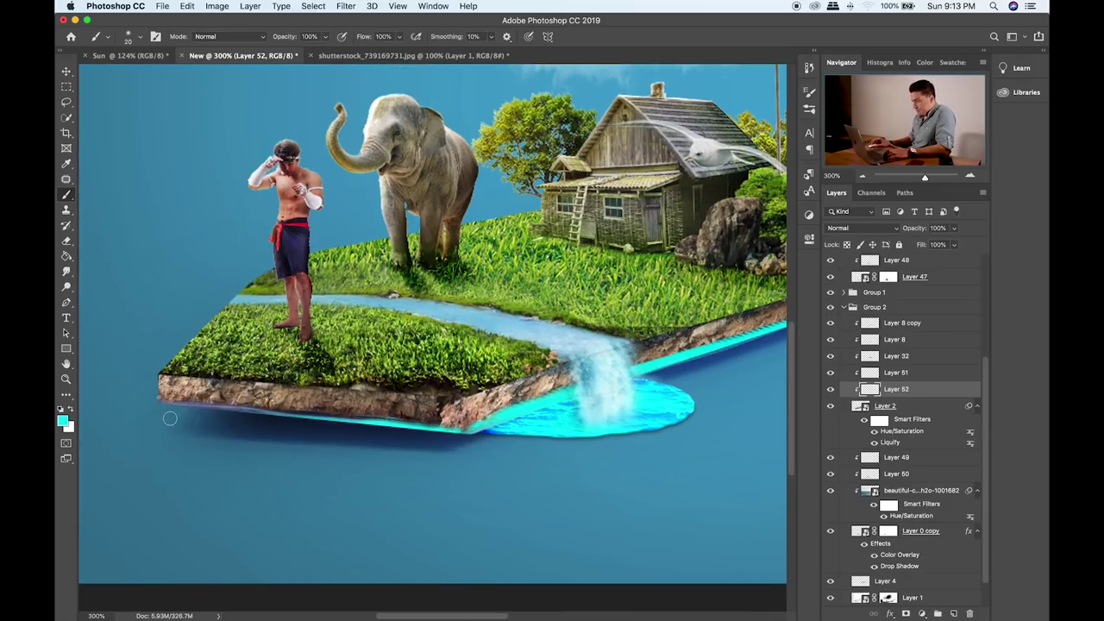
- Set Layer 52's blend mode to Soft Light so the cyan tints the fabric edge
key(v)
key(shift+plus)
key(shift+plus)
key(shift+plus)
key(shift+plus)
key(shift+plus)
key(shift+plus)
key(shift+plus)
key(shift+plus)
key(shift+plus)
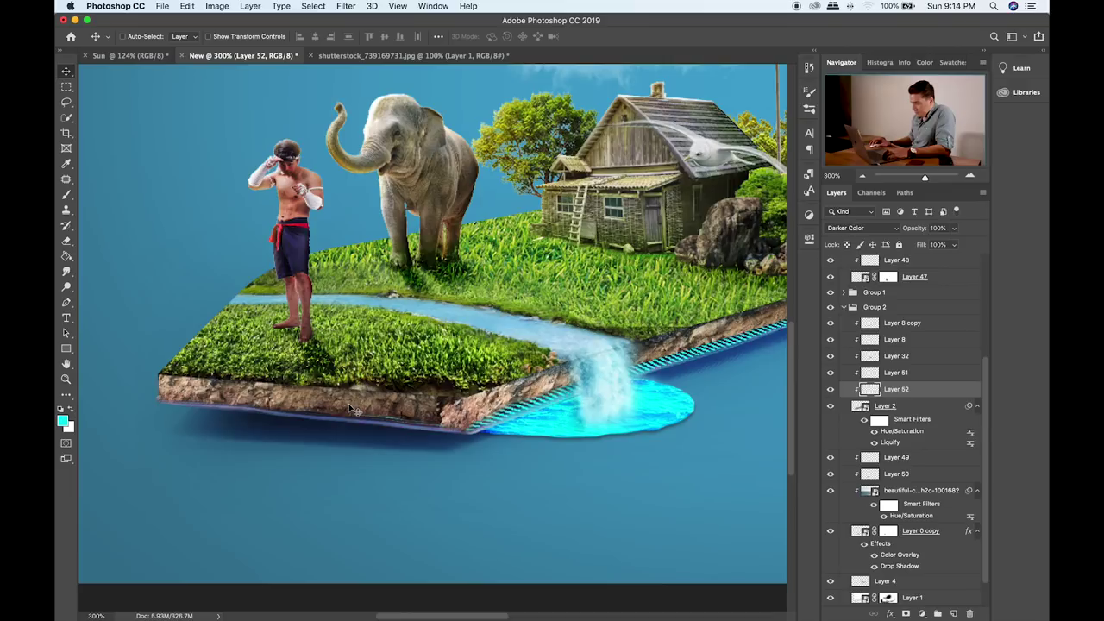
key(shift+plus)
key(shift+plus)
key(shift+plus)
key(shift+plus)
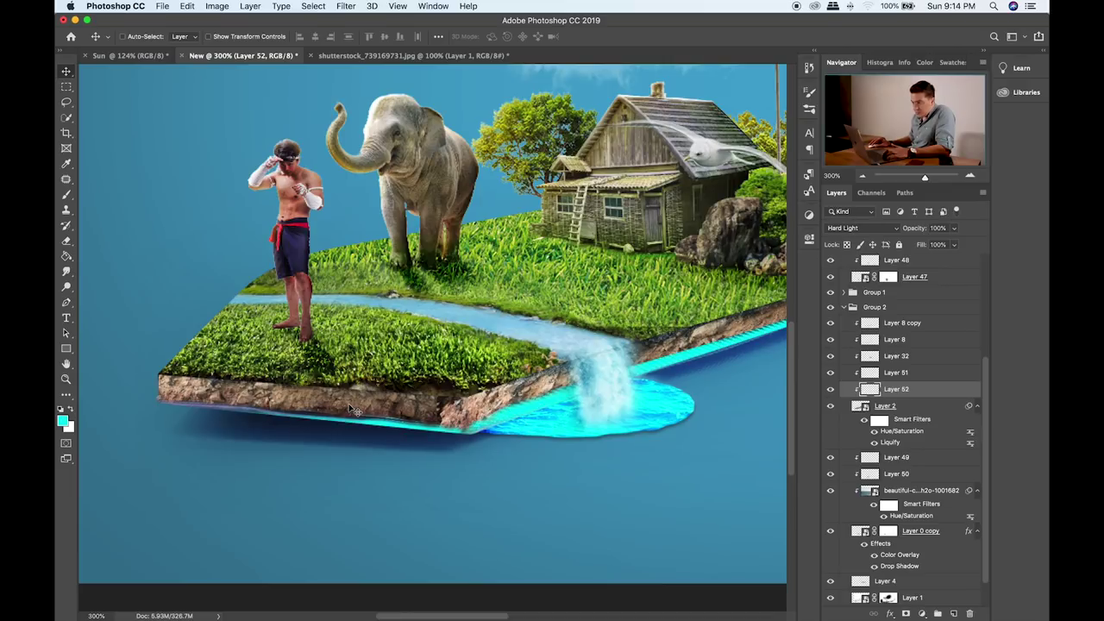
scroll(348, 404, right, 10)
scroll(347, 403, down, 2)
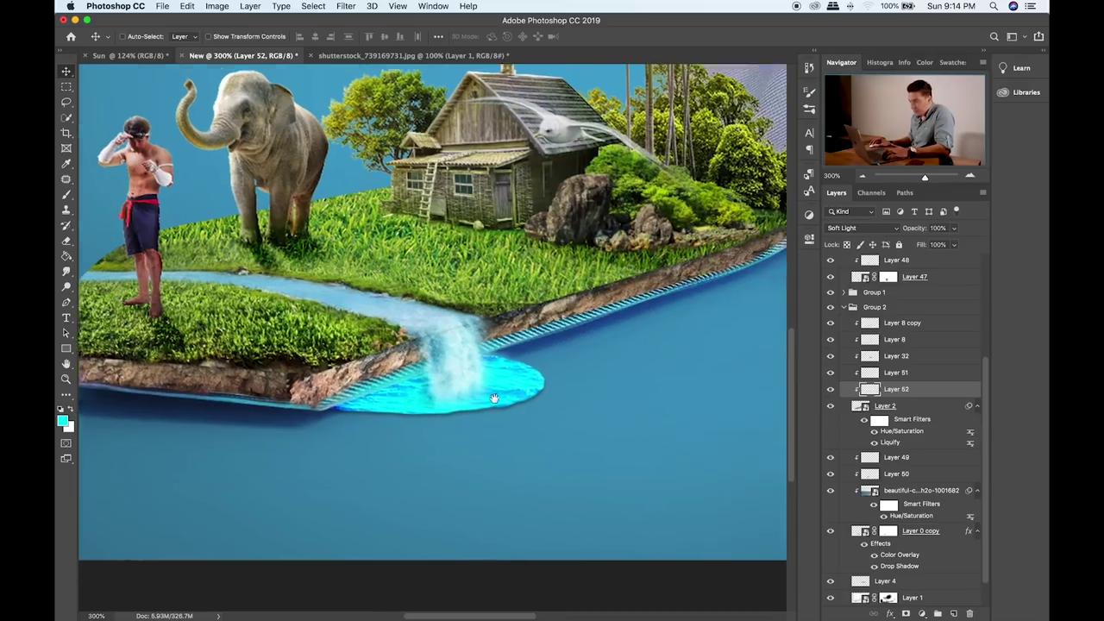
- Compare the other blend modes on the cyan edge layer and return it to Soft Light
key(shift+plus)
key(shift+plus)
key(shift+plus)
key(shift+plus)
key(shift+plus)
key(shift+plus)
key(shift+plus)
key(shift+plus)
key(shift+plus)
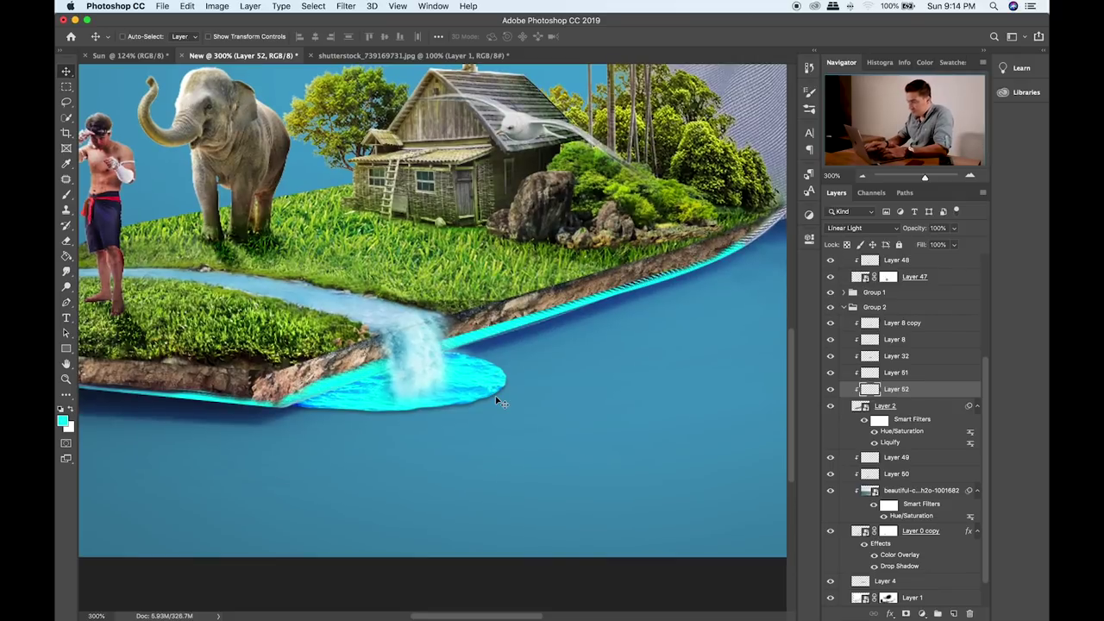
key(shift+plus)
key(shift+plus)
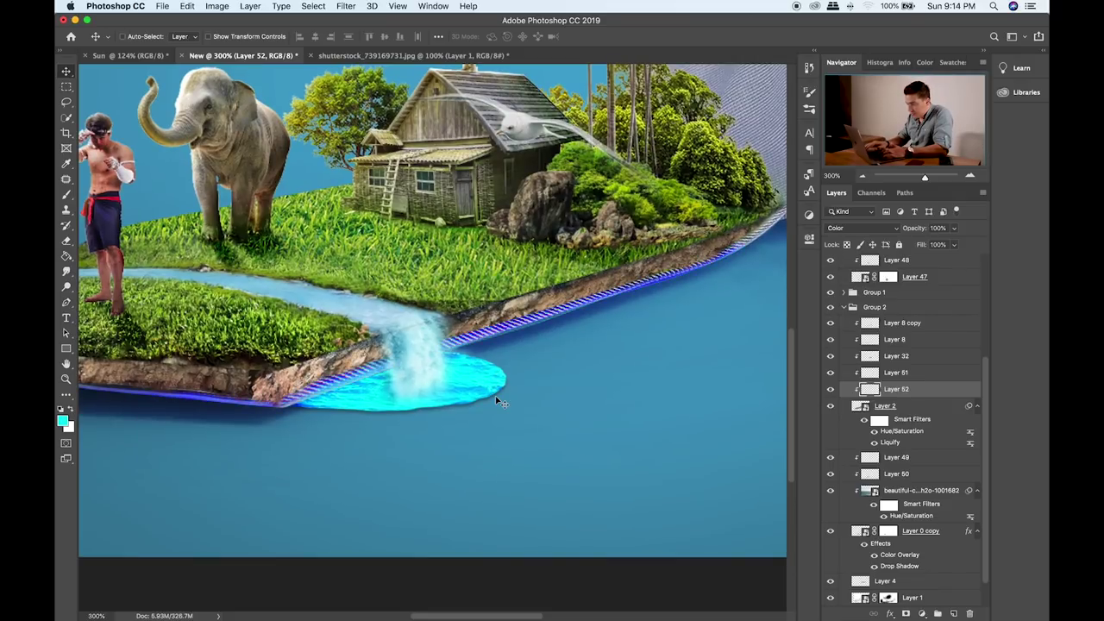
key(shift+plus)
key(shift+plus)
key(shift+plus)
key(shift+plus)
key(shift+plus)
key(shift+plus)
key(shift+plus)
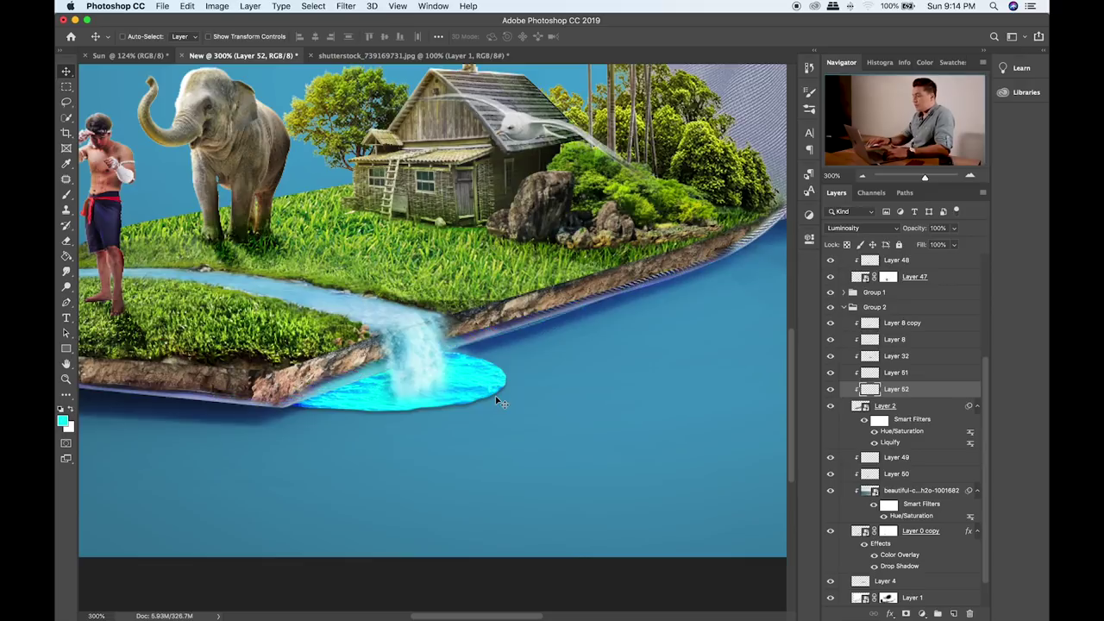
key(shift+plus)
key(shift+plus)
key(shift+plus)
key(shift+plus)
key(shift+plus)
key(shift+plus)
key(shift+plus)
key(shift+plus)
key(shift+plus)
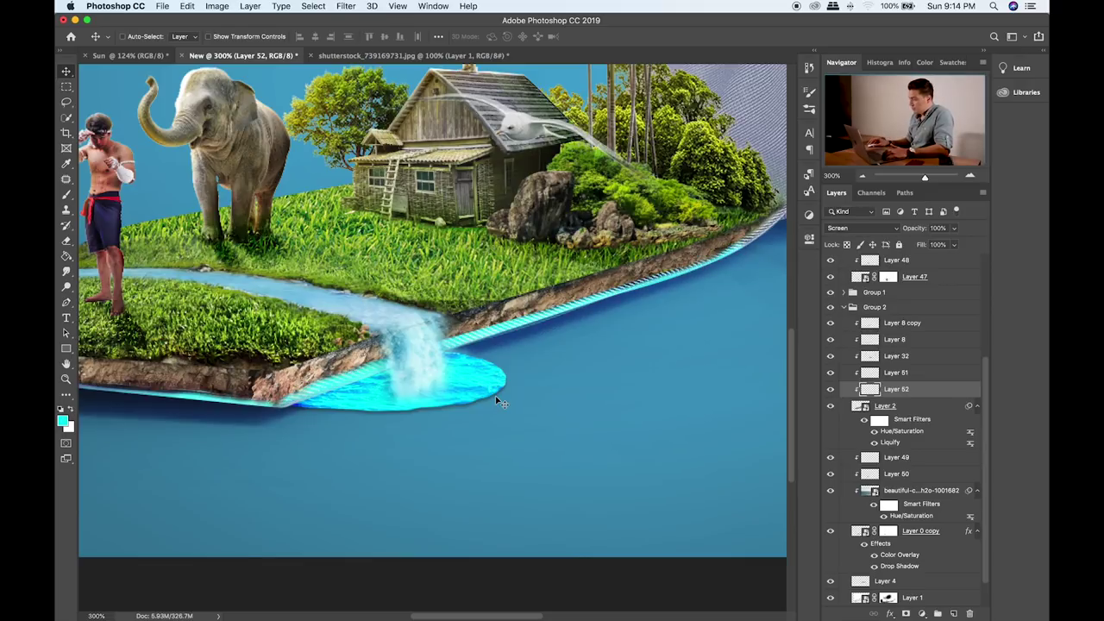
key(shift+minus)
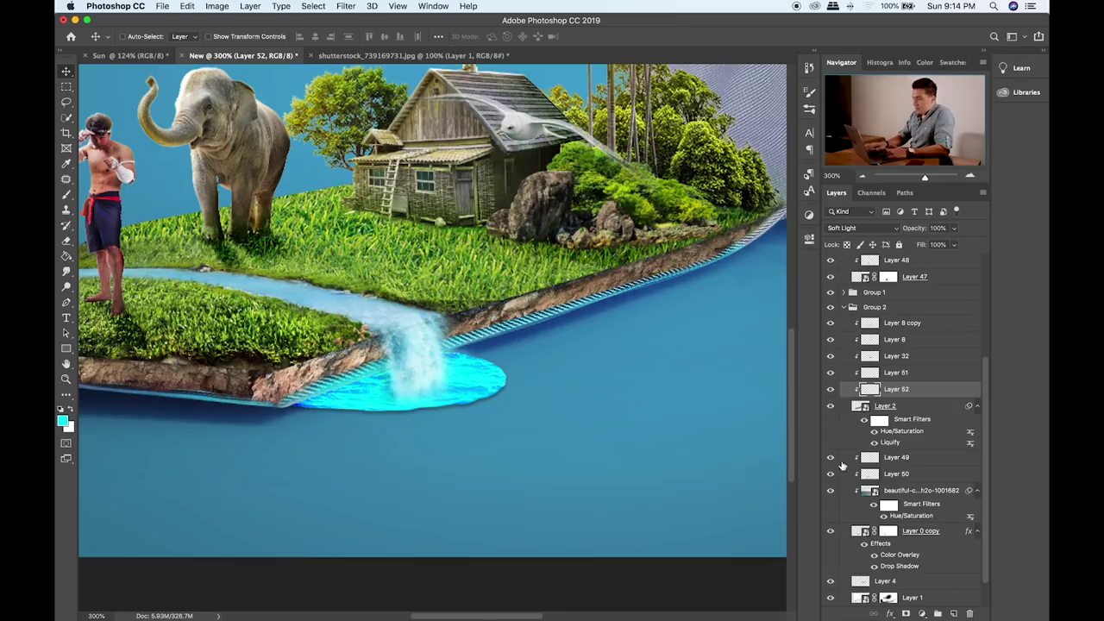
- Toggle the visibility of Layer 1, Layer 2 and Group 1 to check which parts of the scene each contains
scroll(842, 523, down, 2)
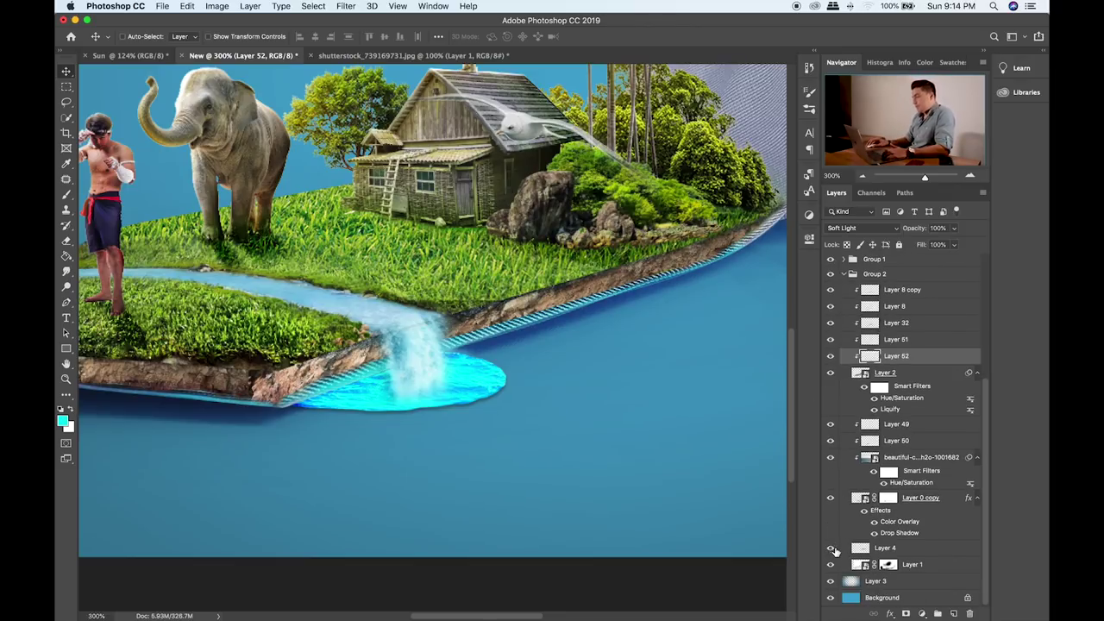
click(831, 565)
click(832, 565)
scroll(854, 455, up, 4)
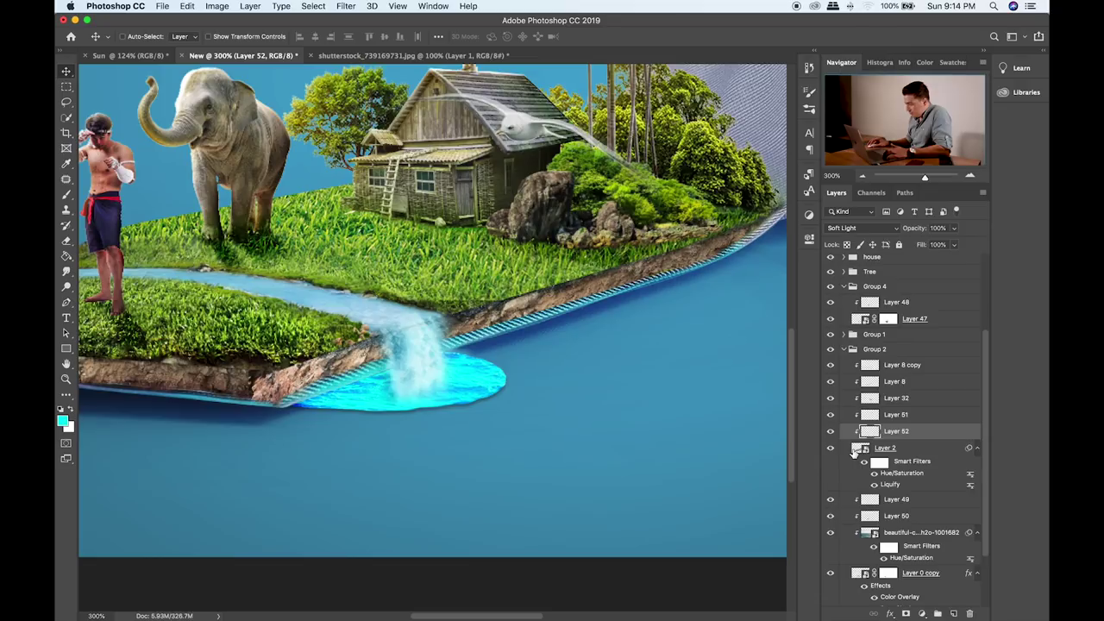
click(830, 448)
click(829, 449)
click(830, 336)
click(831, 336)
- Expand Group 1 and toggle its rock texture layers and Layer 6 to check which parts of the cliff each contains
click(844, 336)
click(830, 351)
click(829, 352)
click(888, 352)
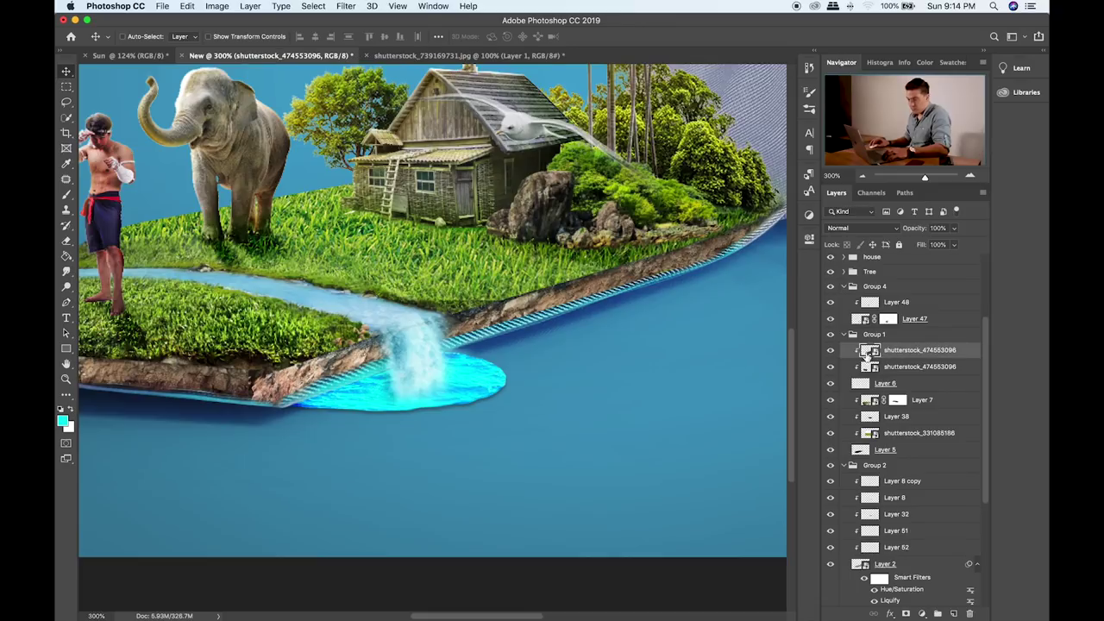
click(830, 367)
click(830, 366)
click(830, 383)
click(831, 383)
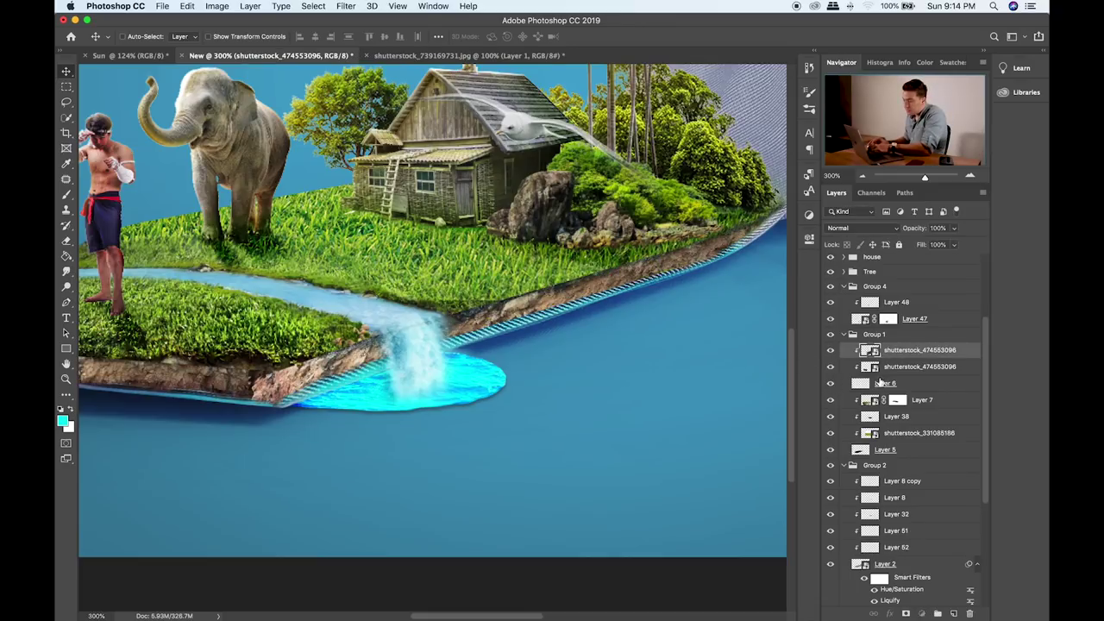
click(884, 369)
- Smudge Layer 6 along the cliff's long diagonal edge with a size 45 brush so the rock covers the striped fabric
click(924, 383)
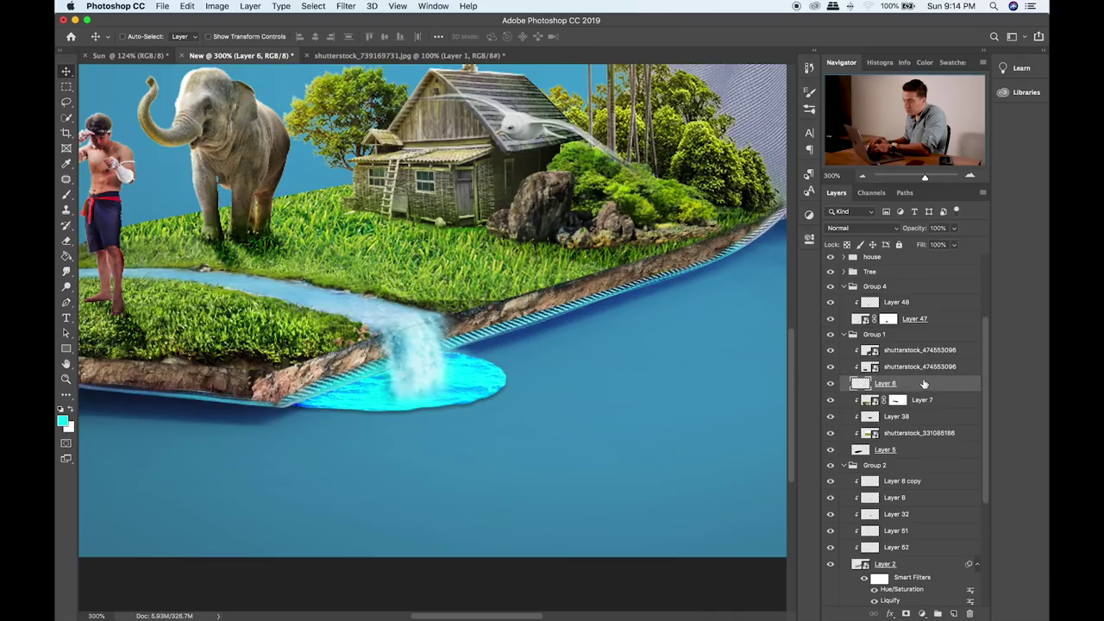
click(67, 271)
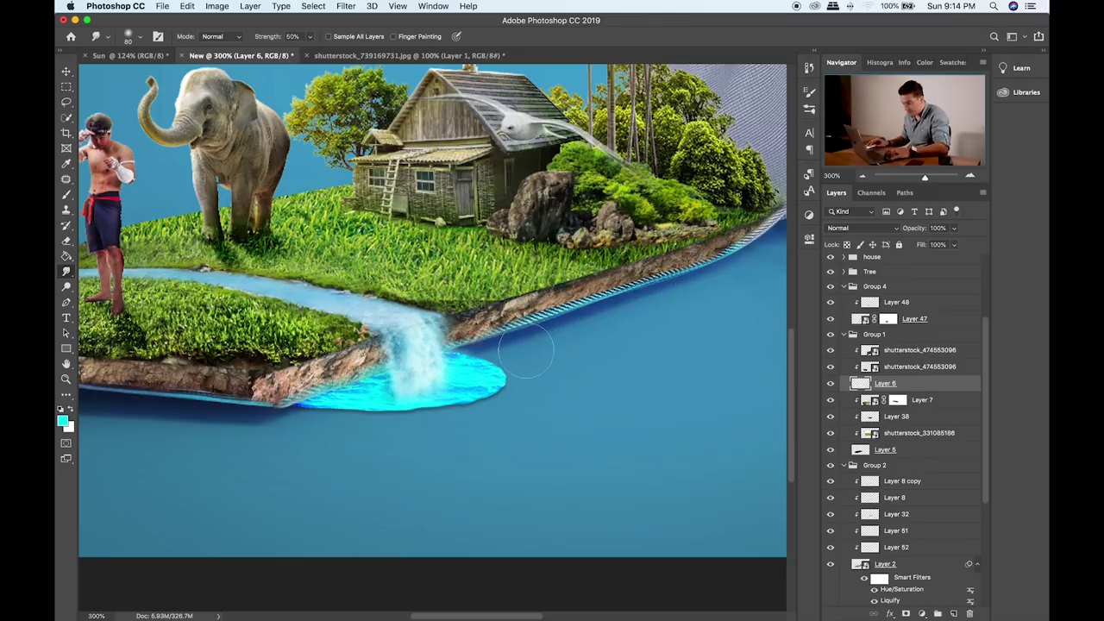
key(bracketleft)
key(bracketleft)
key(bracketleft)
key(bracketleft)
mouse_move(583, 302)
mouse_down()
mouse_move(609, 291)
mouse_move(610, 303)
mouse_move(726, 254)
mouse_up()
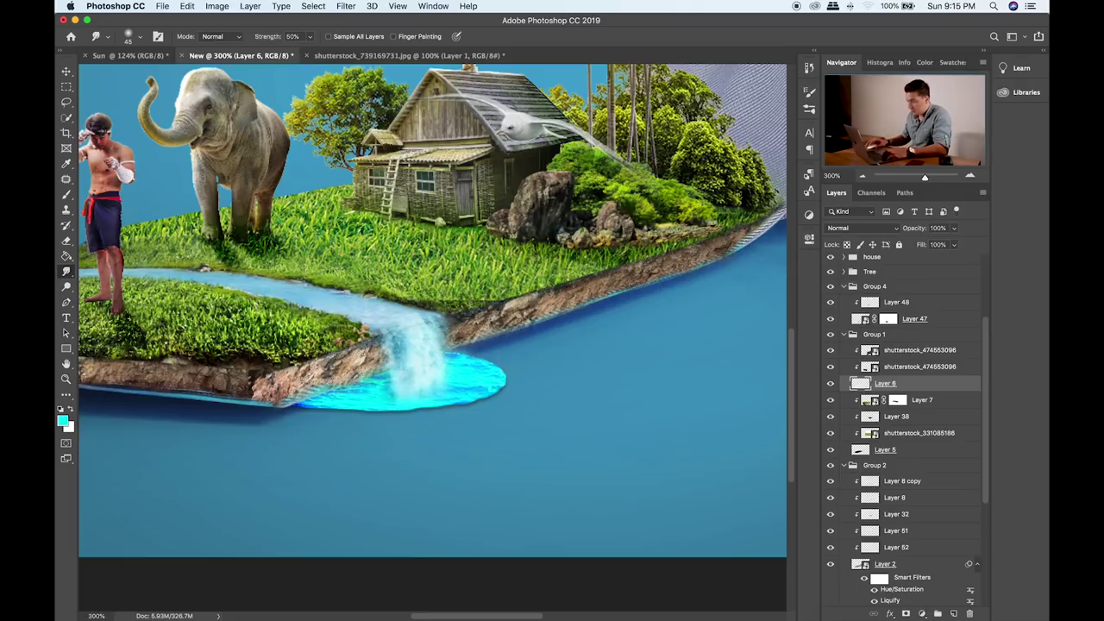
- Smudge Layer 6 along the front lower edge of the cliff beneath the man so the rock covers the fabric strip
drag(304, 404, 429, 406)
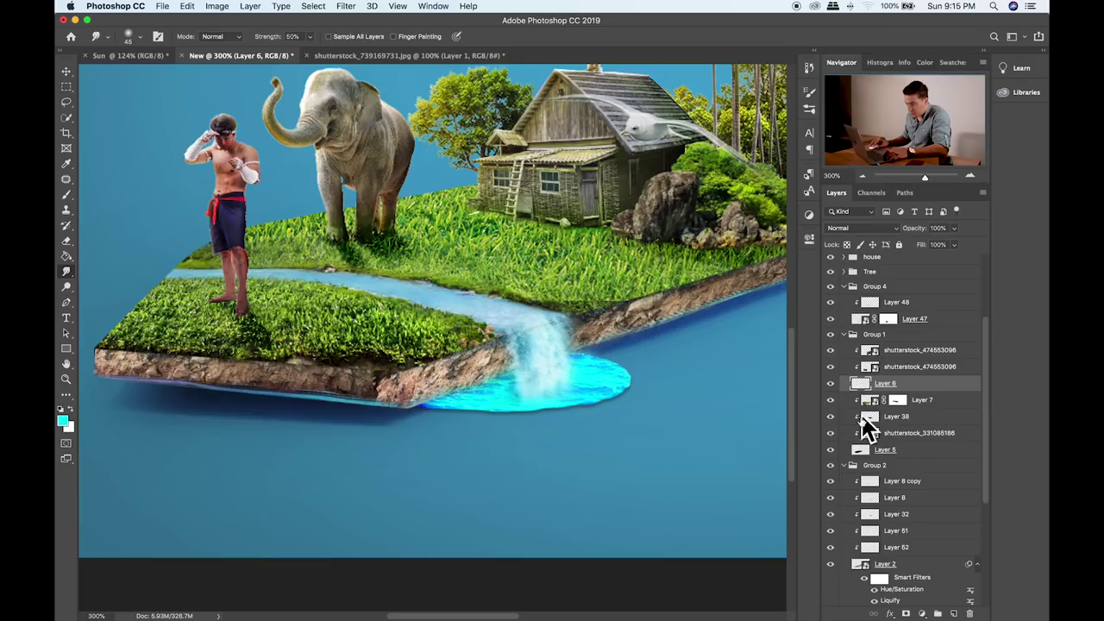
click(830, 449)
click(831, 449)
click(830, 379)
click(830, 380)
click(871, 366)
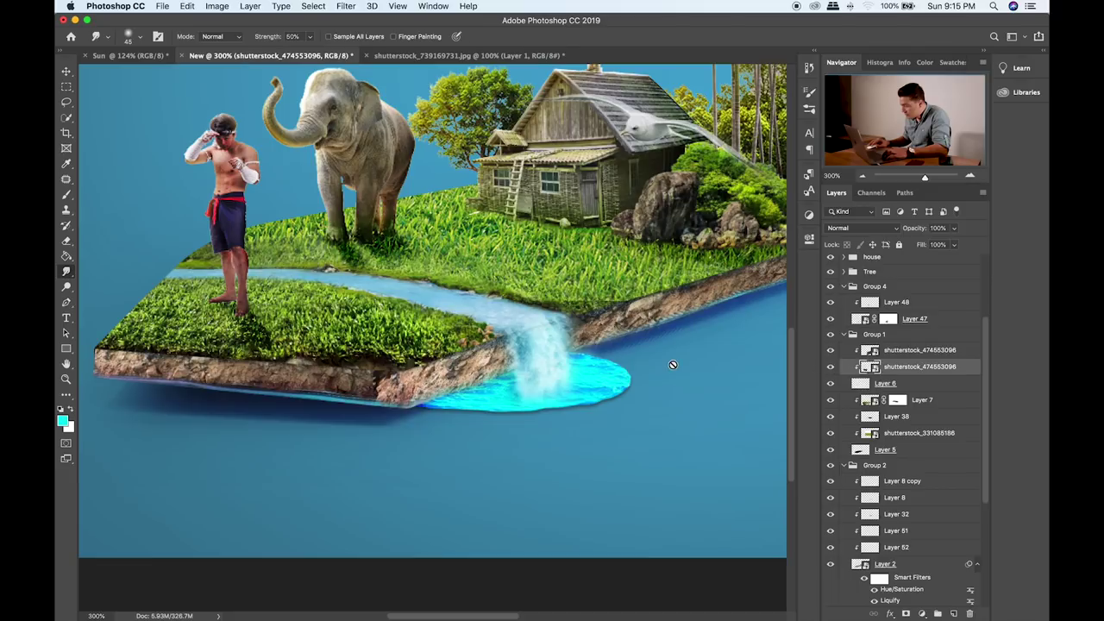
click(833, 384)
click(833, 385)
click(872, 388)
mouse_move(370, 403)
mouse_down()
mouse_move(301, 389)
mouse_move(299, 399)
mouse_move(319, 396)
mouse_move(289, 387)
mouse_move(240, 389)
mouse_move(263, 398)
mouse_move(252, 388)
mouse_move(147, 384)
mouse_move(330, 405)
mouse_move(382, 398)
mouse_move(356, 401)
mouse_move(393, 406)
mouse_move(381, 410)
mouse_move(394, 418)
mouse_move(417, 409)
mouse_move(331, 414)
mouse_move(356, 424)
mouse_move(310, 419)
mouse_move(410, 423)
mouse_move(318, 427)
mouse_move(305, 414)
mouse_move(241, 411)
mouse_up()
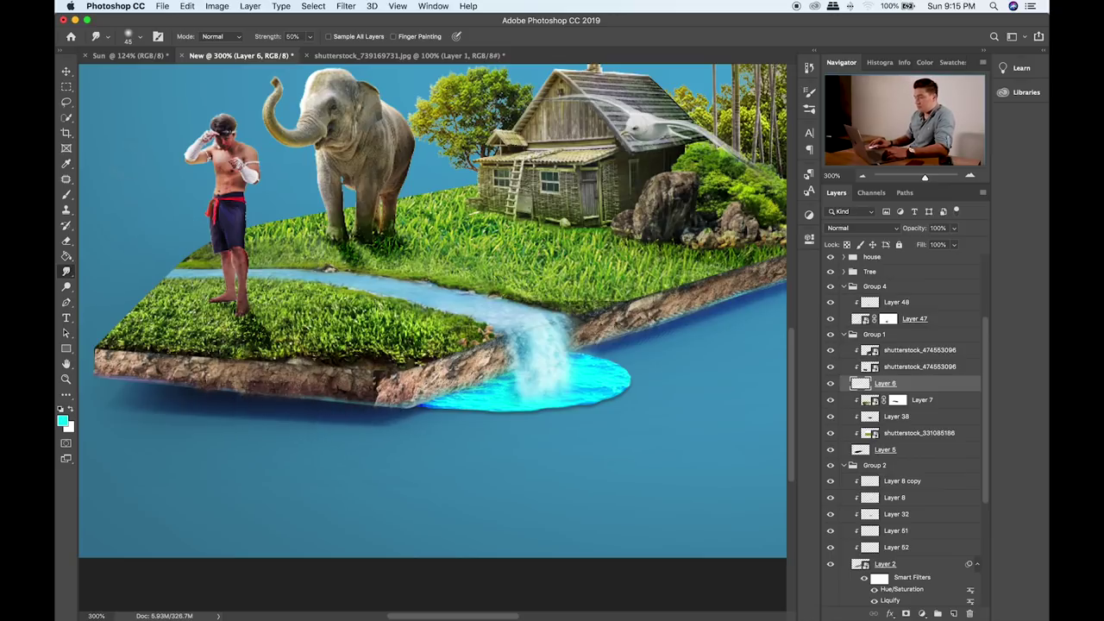
click(66, 240)
key(0)
key(bracketleft)
key(bracketleft)
key(bracketleft)
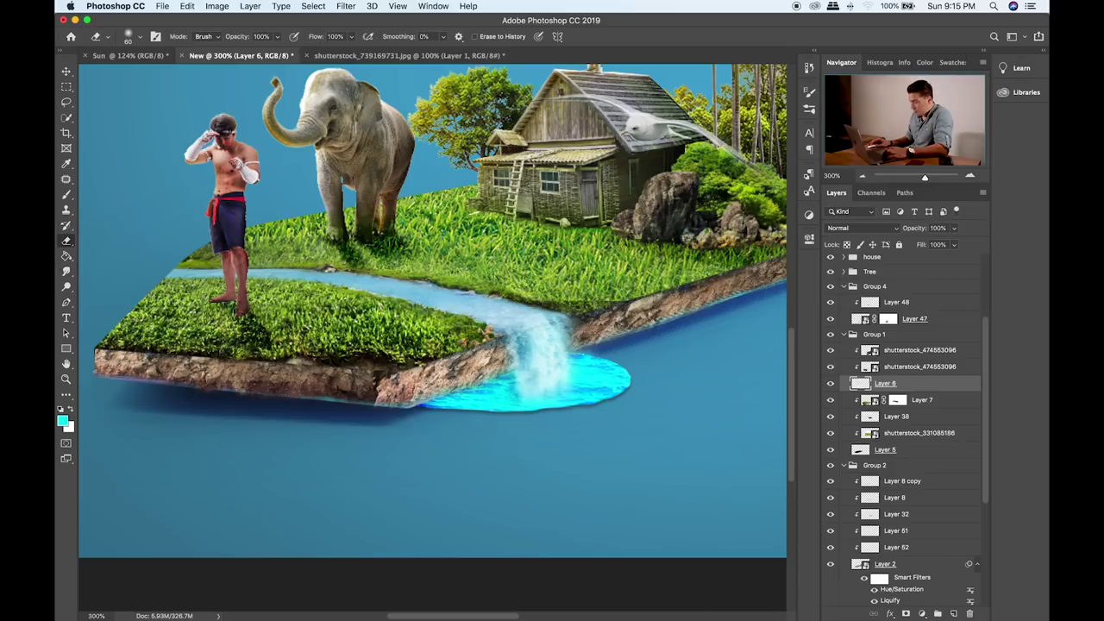
key(bracketleft)
key(bracketleft)
key(bracketleft)
key(bracketleft)
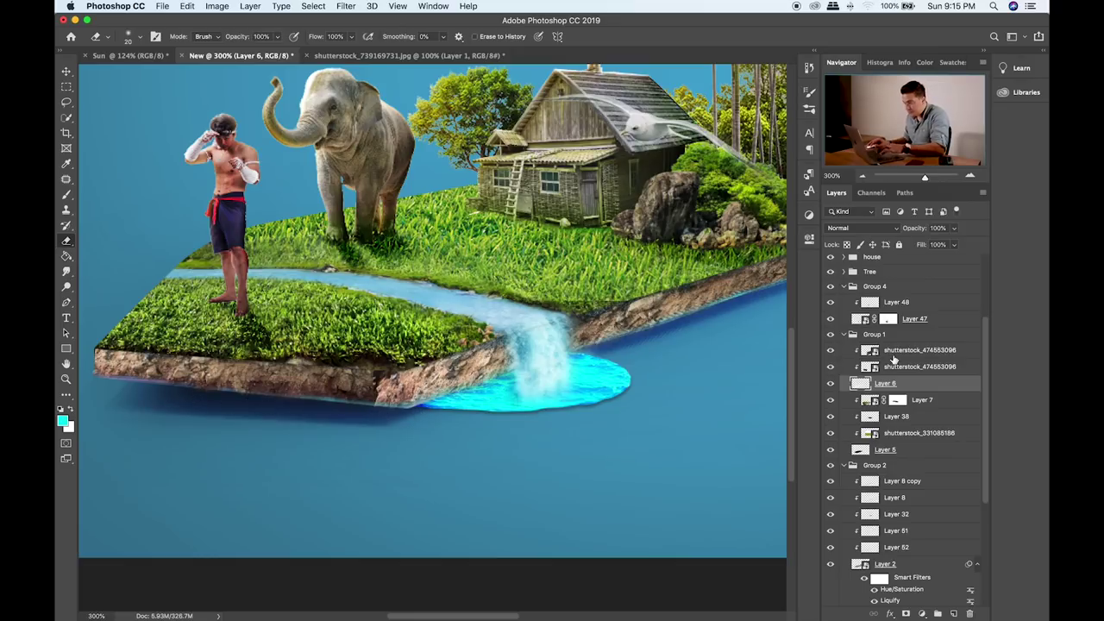
- Add a layer mask to the upper shutterstock_474553096 layer and paint black on it at the cliff's front corner
click(831, 367)
click(832, 368)
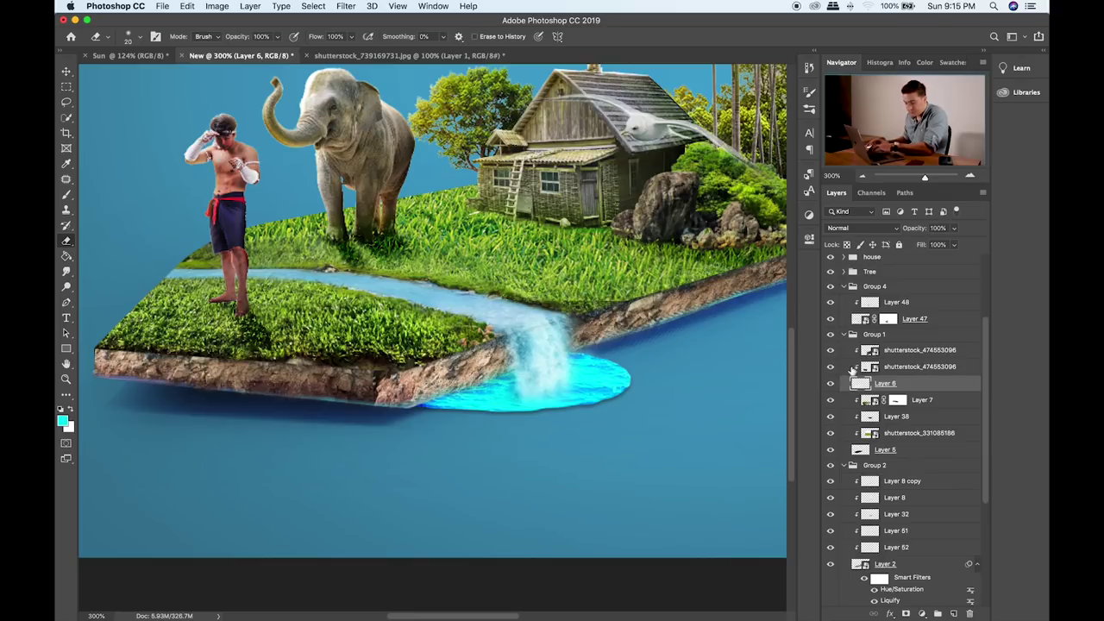
click(830, 350)
click(830, 350)
click(869, 350)
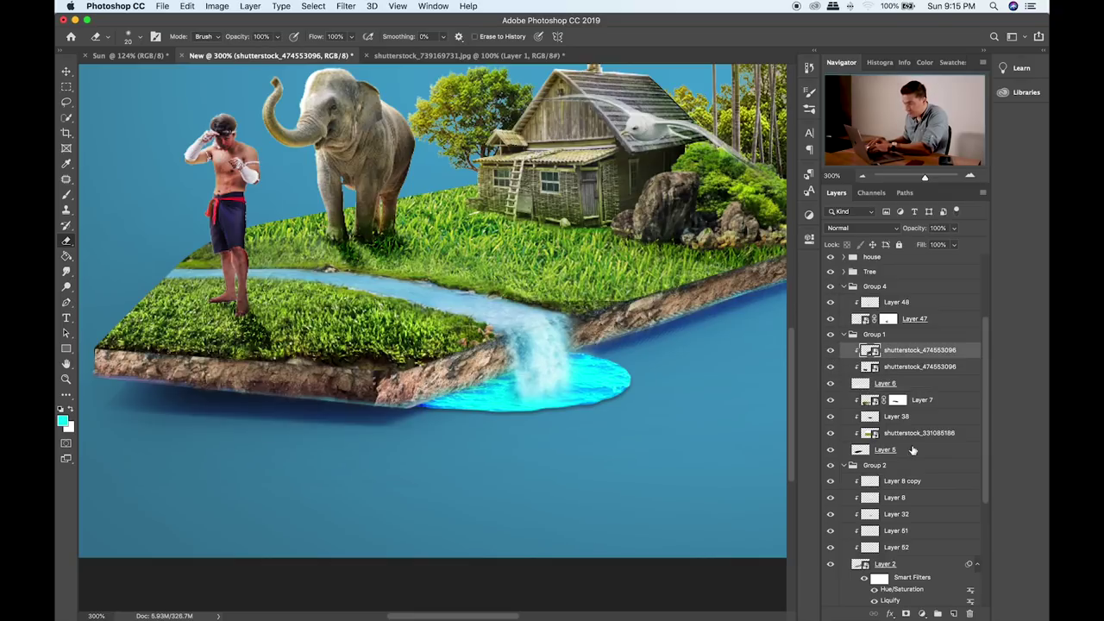
click(905, 613)
key(b)
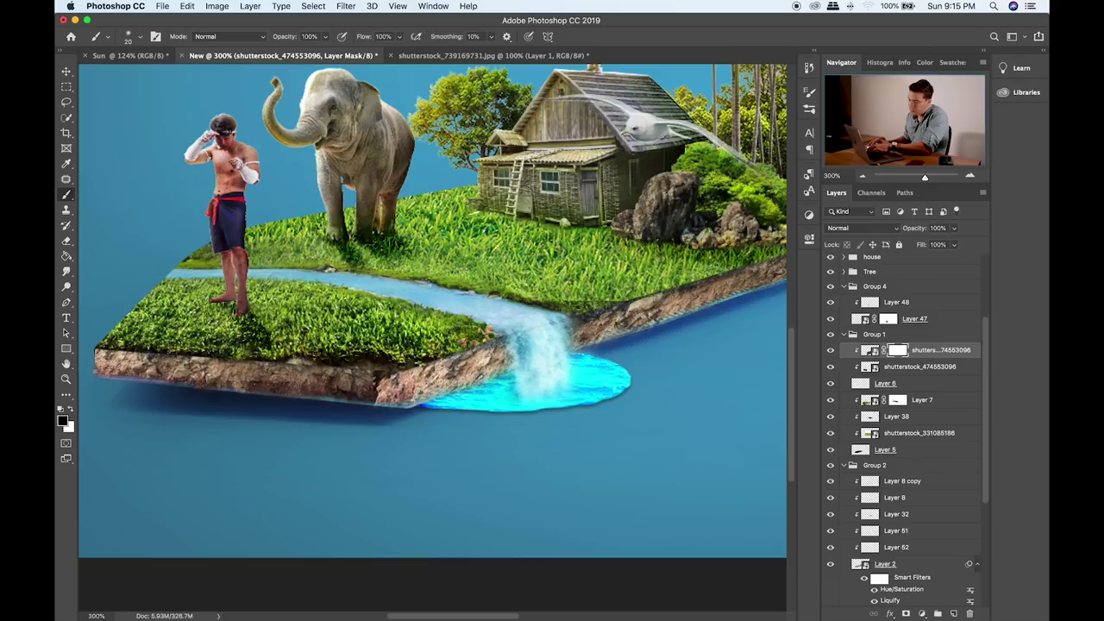
mouse_move(374, 378)
mouse_down()
mouse_move(388, 355)
mouse_move(398, 418)
mouse_move(395, 364)
mouse_move(399, 405)
mouse_up()
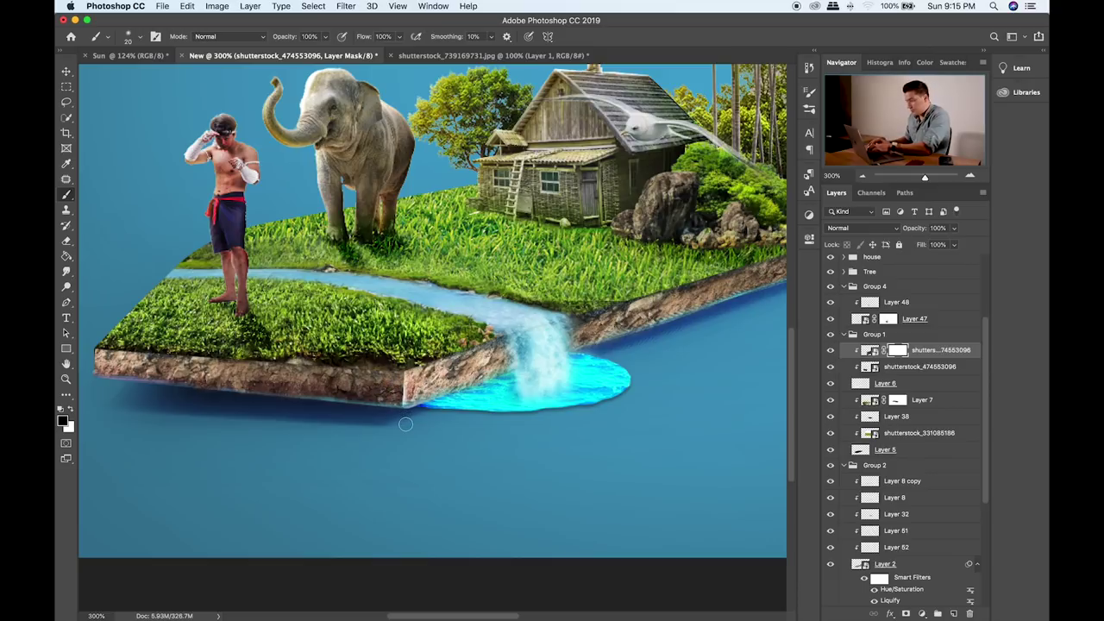
drag(339, 363, 289, 490)
drag(450, 405, 417, 404)
- Smudge Layer 6 further along the front lower cliff edge, starting from the front corner
scroll(416, 406, right, 5)
key(super+minus)
key(super+minus)
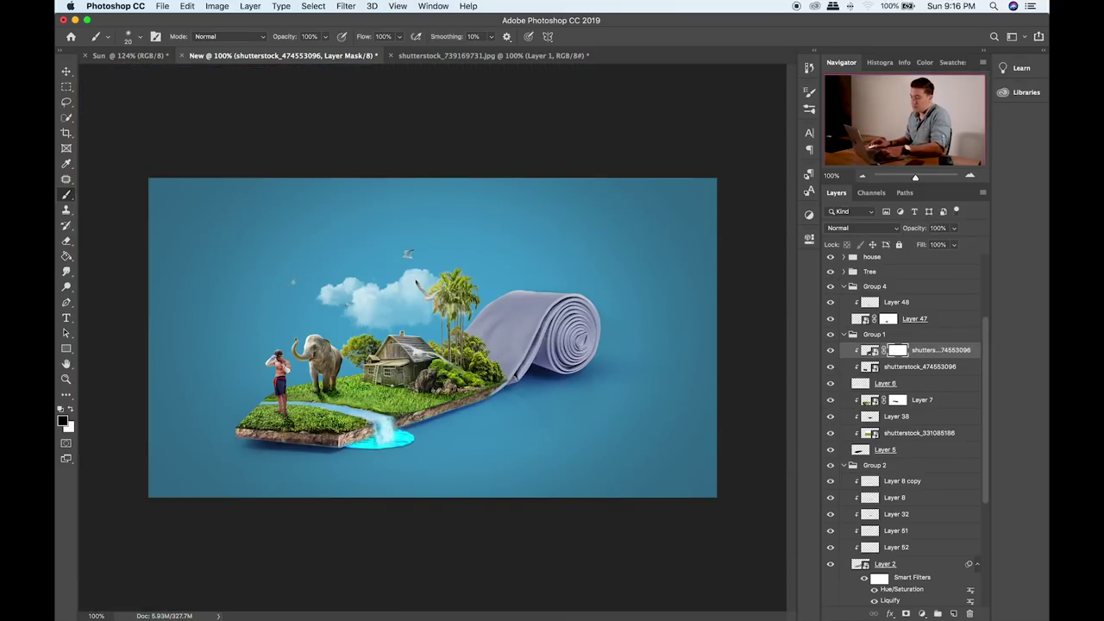
key(super+plus)
key(super+plus)
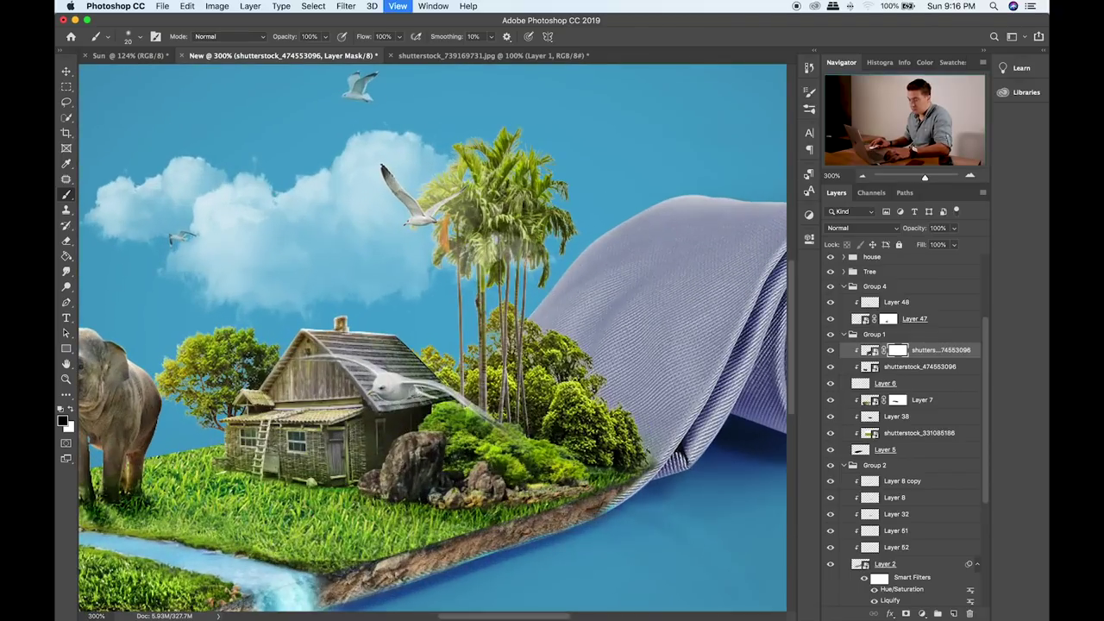
drag(473, 320, 615, 255)
alt+click(634, 280)
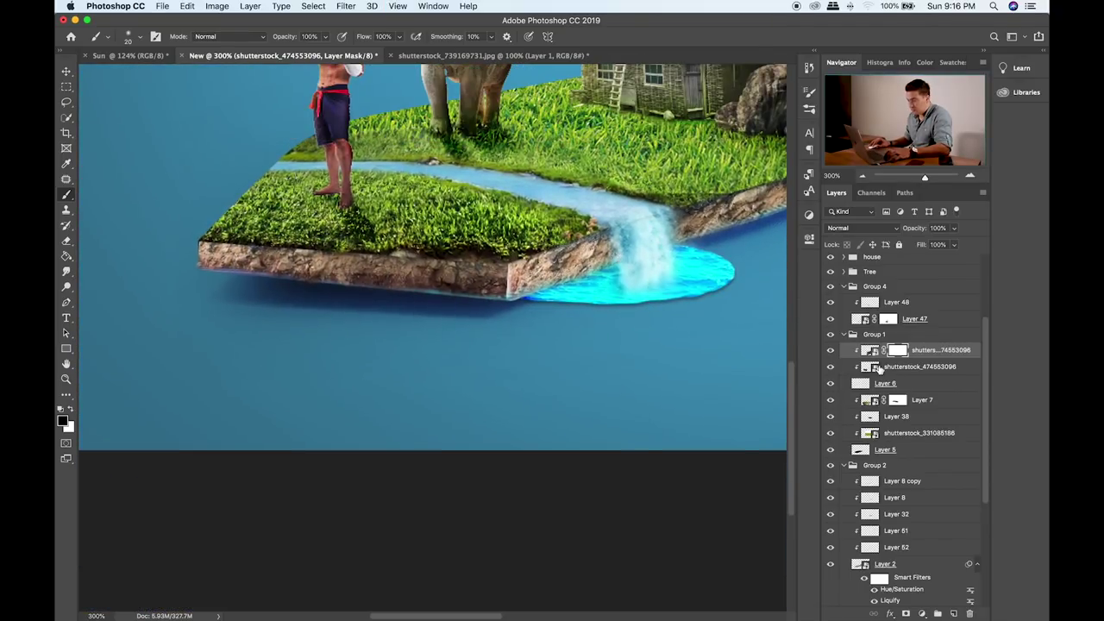
click(874, 382)
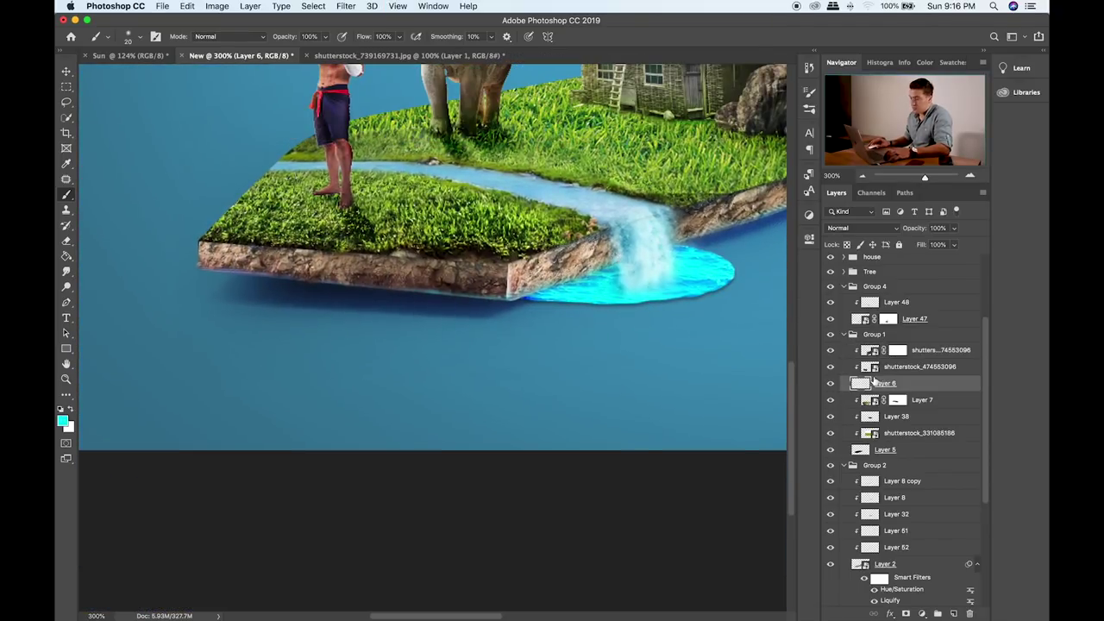
click(66, 270)
drag(501, 298, 411, 288)
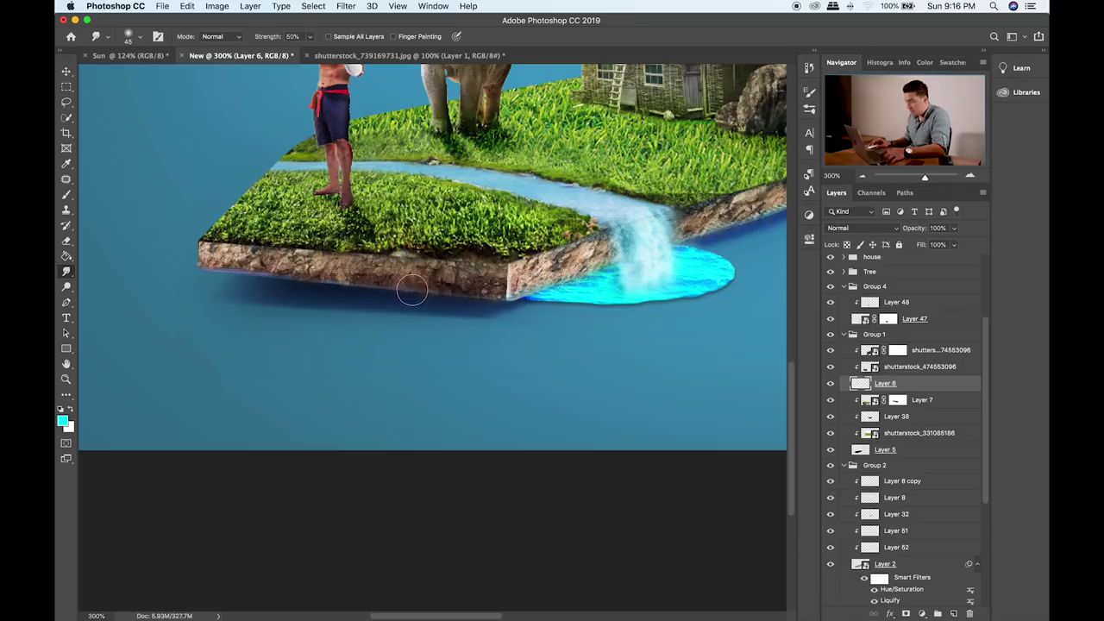
click(65, 103)
drag(63, 105, 104, 119)
click(509, 299)
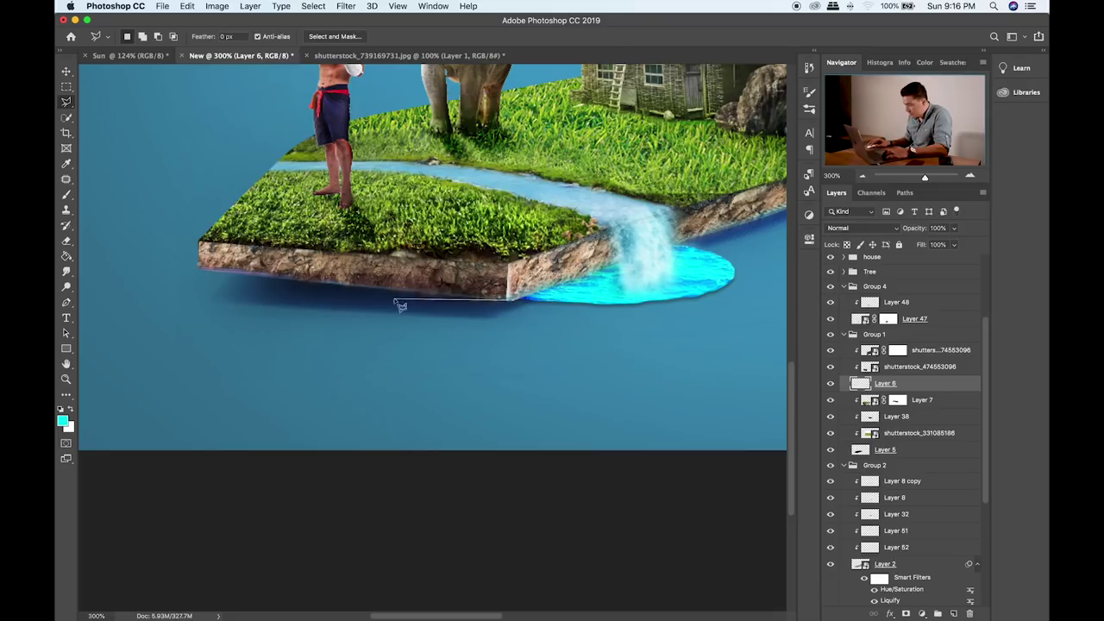
click(221, 275)
click(231, 325)
click(536, 355)
click(515, 303)
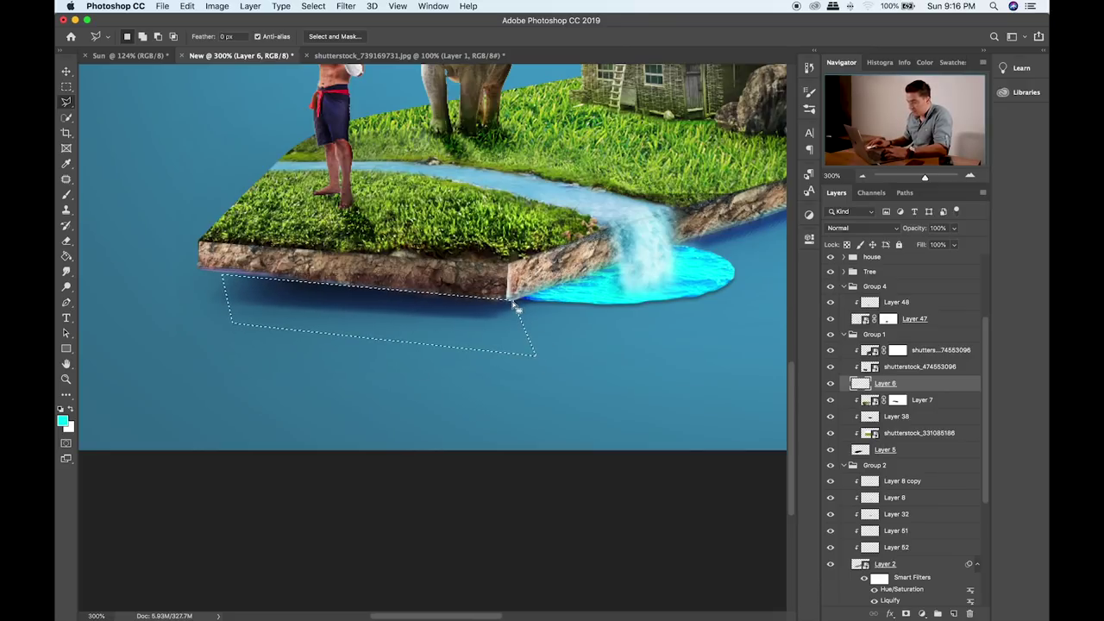
key(m)
key(ctrl+d)
- Collapse Group 1 and Group 4 in the layer stack
drag(584, 240, 474, 312)
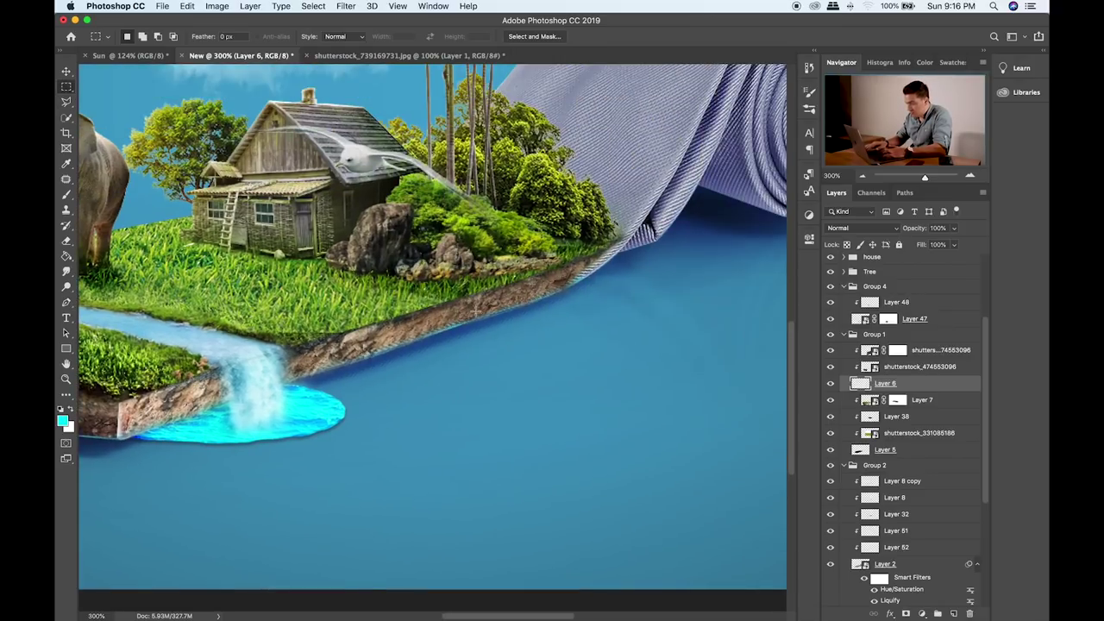
key(ctrl+minus)
key(ctrl+minus)
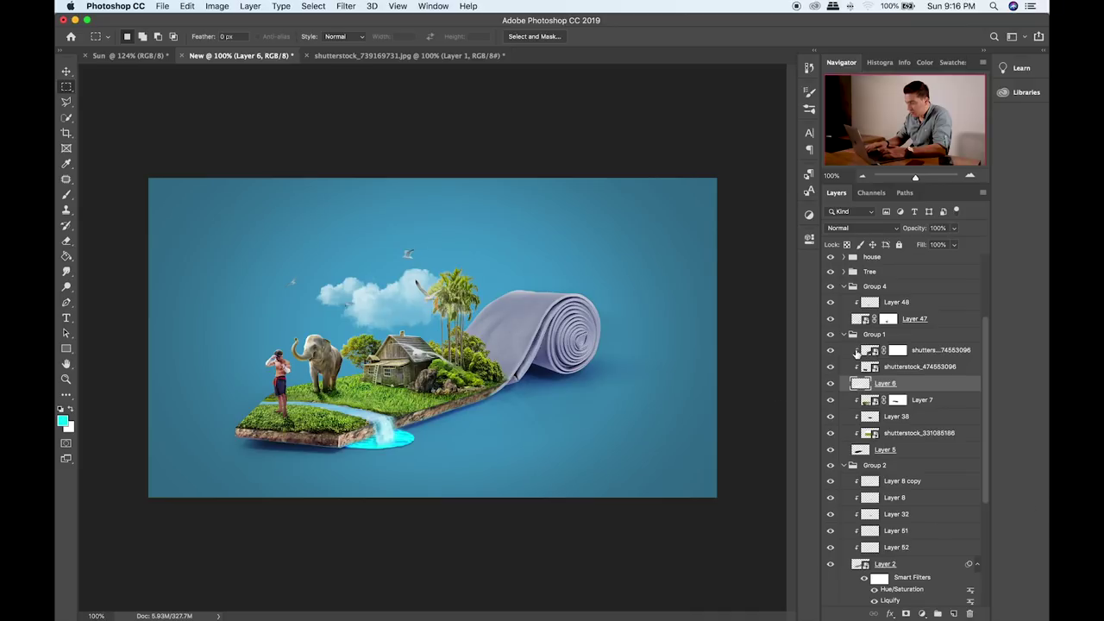
click(845, 336)
click(844, 287)
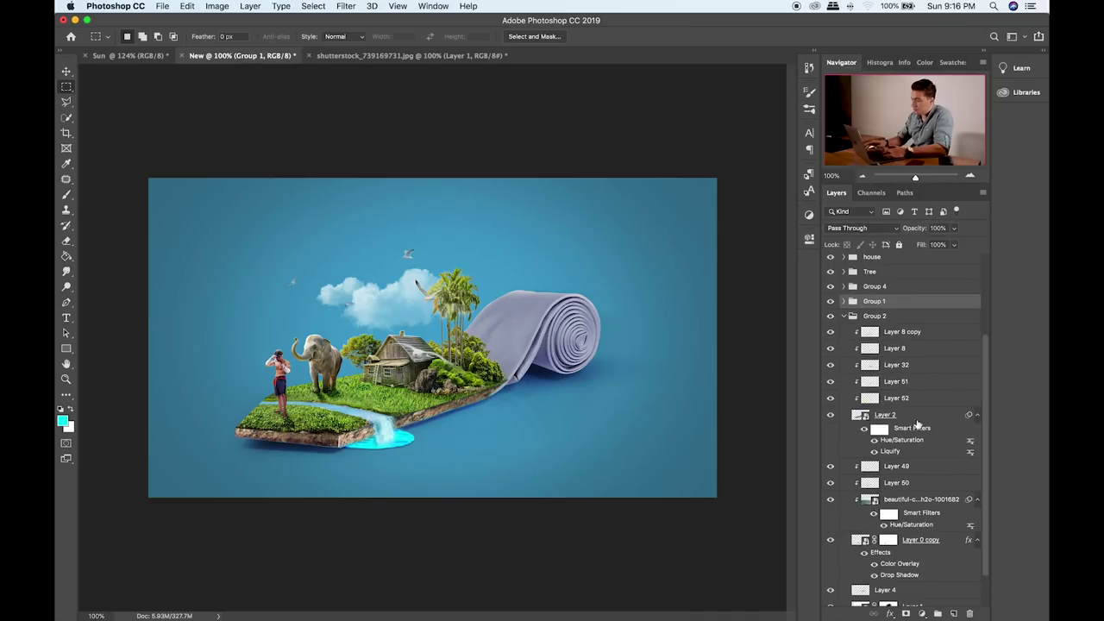
- Lower the opacity of the Color Overlay effect on Layer 0 copy to soften the pool's cyan glow
scroll(897, 381, down, 2)
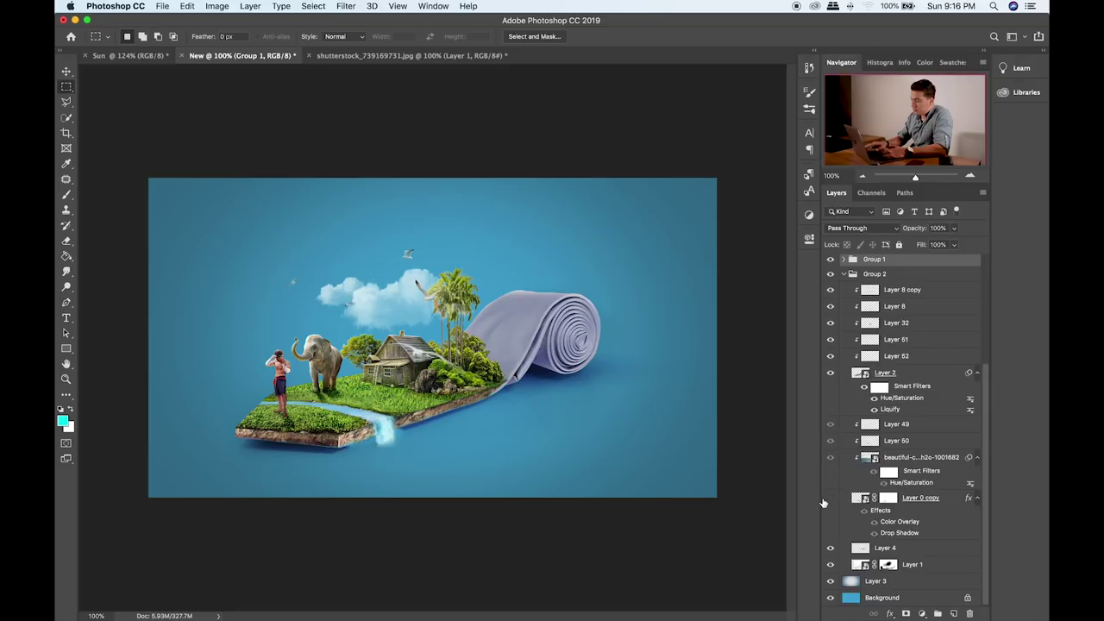
click(912, 506)
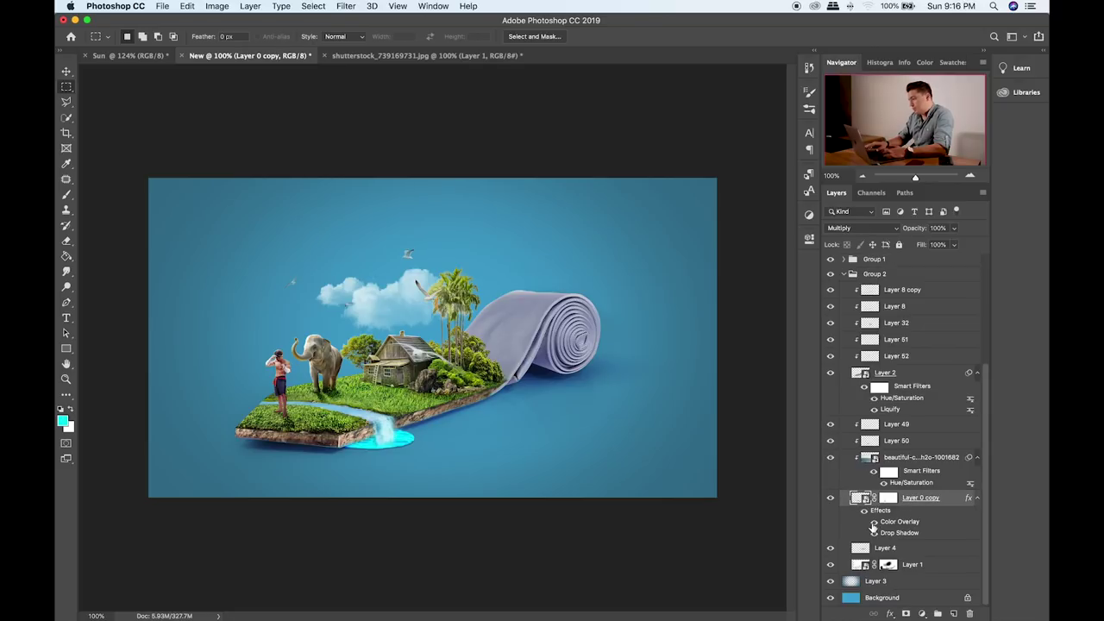
click(873, 521)
click(873, 522)
double_click(899, 522)
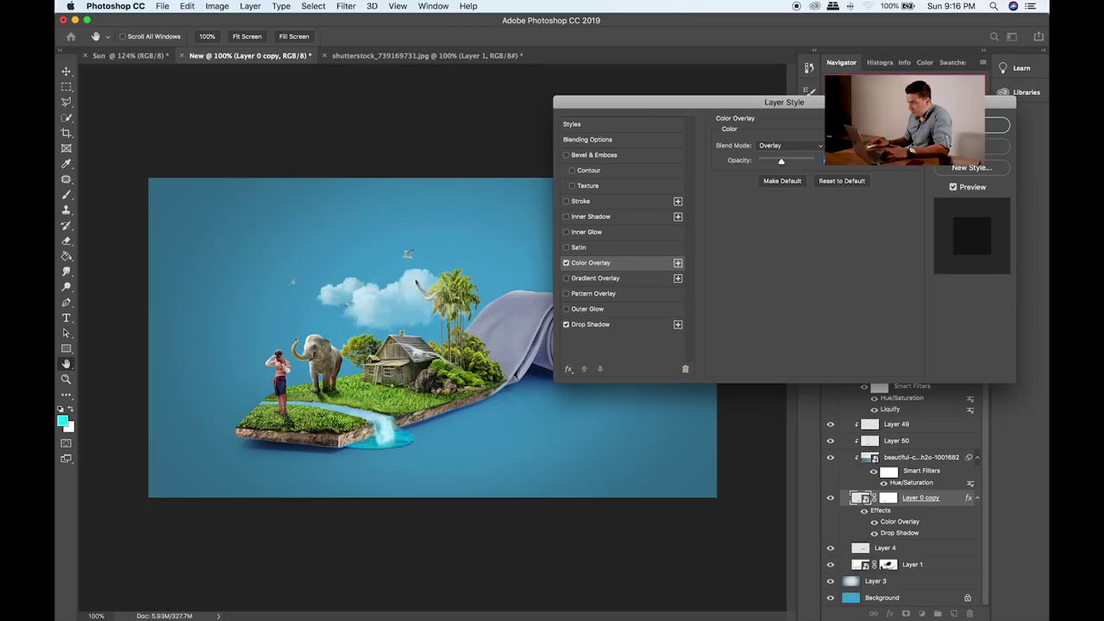
key(Return)
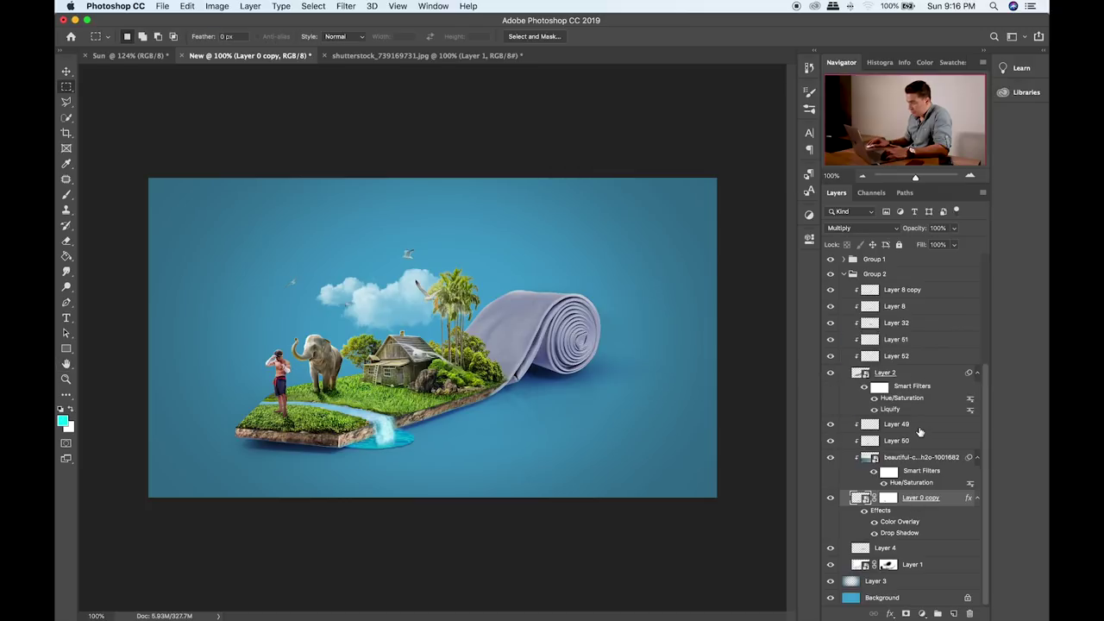
- Select the pool layers from Layer 49 to Layer 0 copy and shift them slightly to the right beneath the waterfall
shift+click(919, 430)
key(v)
drag(501, 430, 605, 221)
key(super+plus)
key(super+plus)
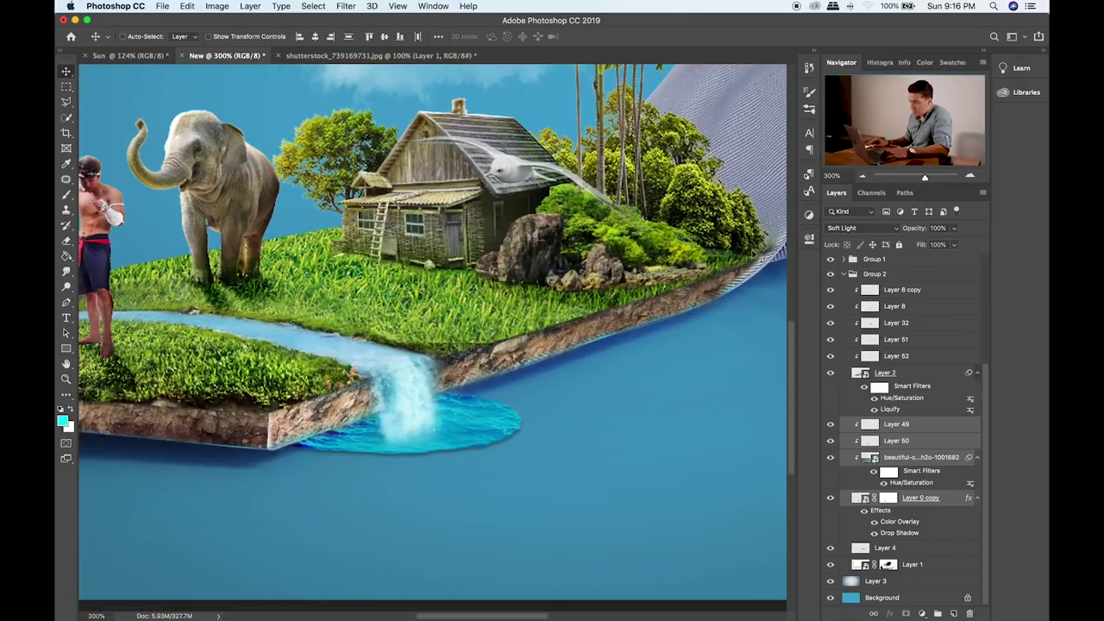
- Collapse Group 2 and toggle Group 2, Layer 39 and Group 4 to find which one holds the waterfall
click(830, 275)
click(831, 274)
click(844, 275)
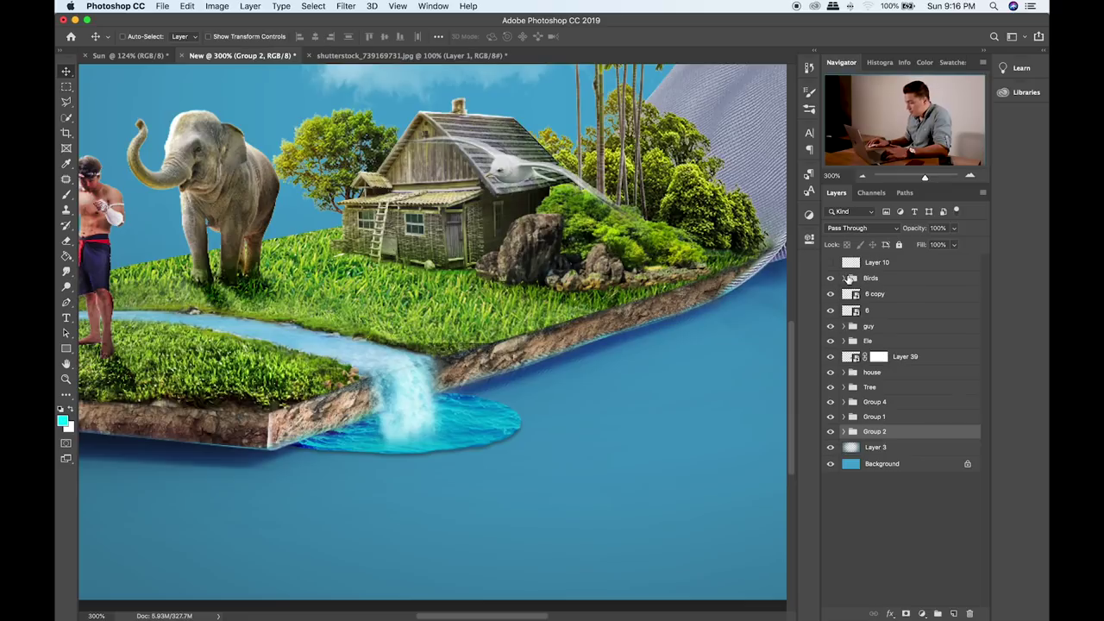
click(830, 356)
click(830, 357)
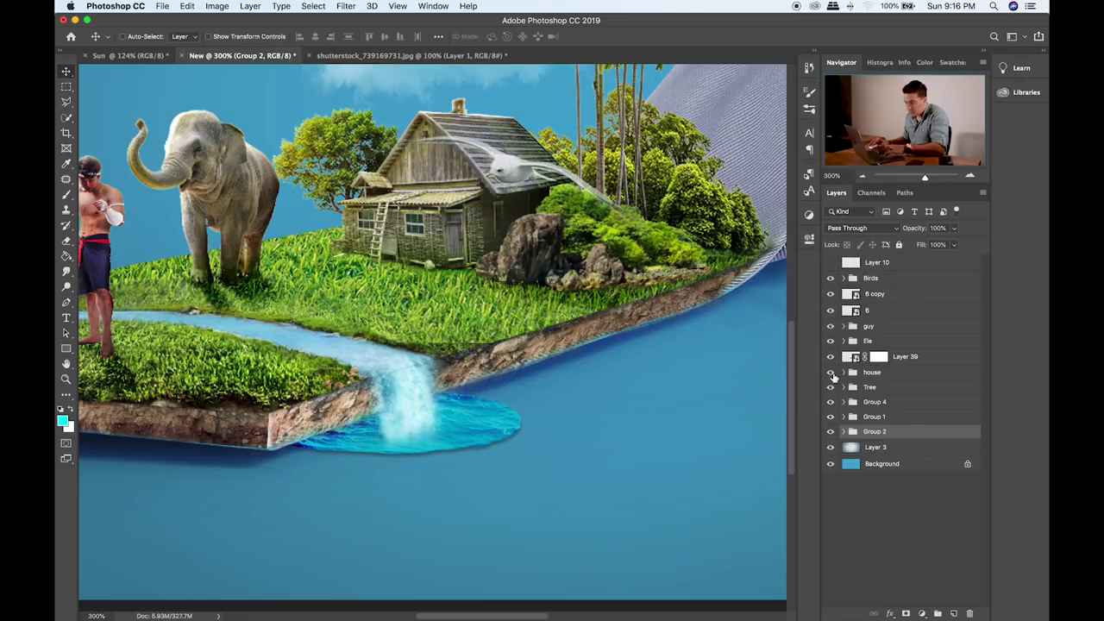
click(831, 401)
click(830, 401)
- Paint black on Layer 47's mask in Group 4 to hide the lower end of the waterfall
click(843, 402)
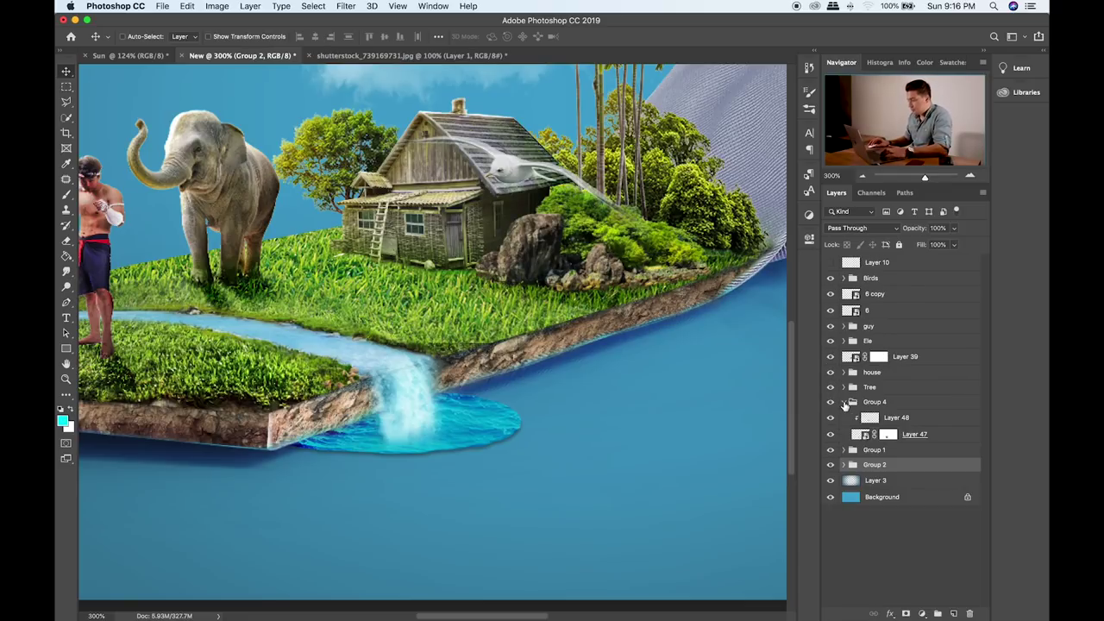
click(890, 435)
key(d)
key(b)
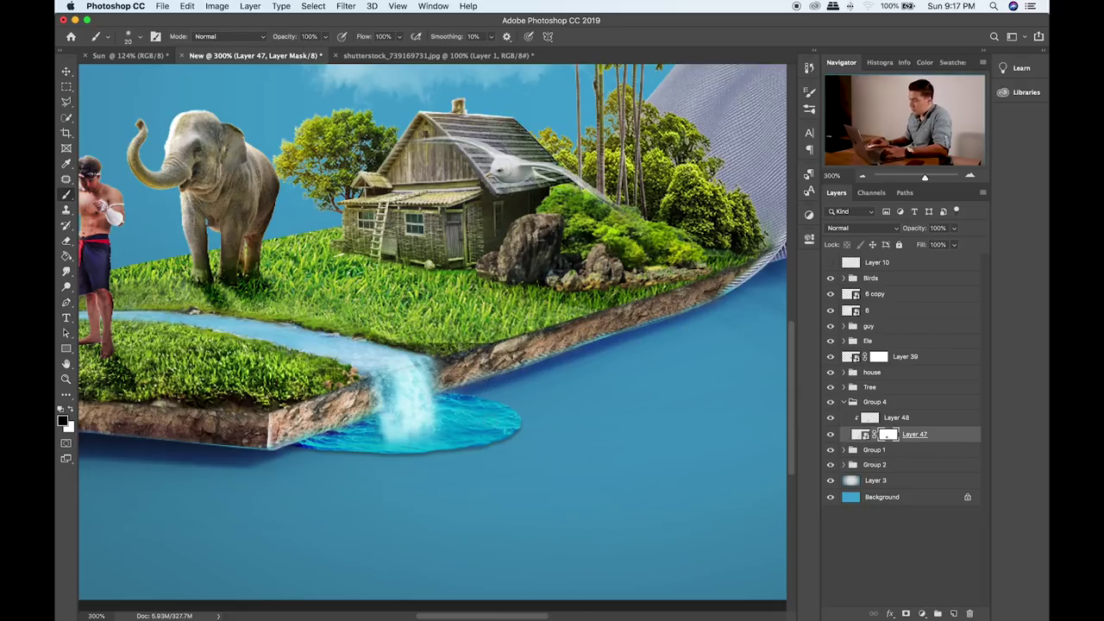
mouse_move(428, 432)
mouse_down()
mouse_move(394, 439)
mouse_move(423, 418)
mouse_move(400, 417)
mouse_up()
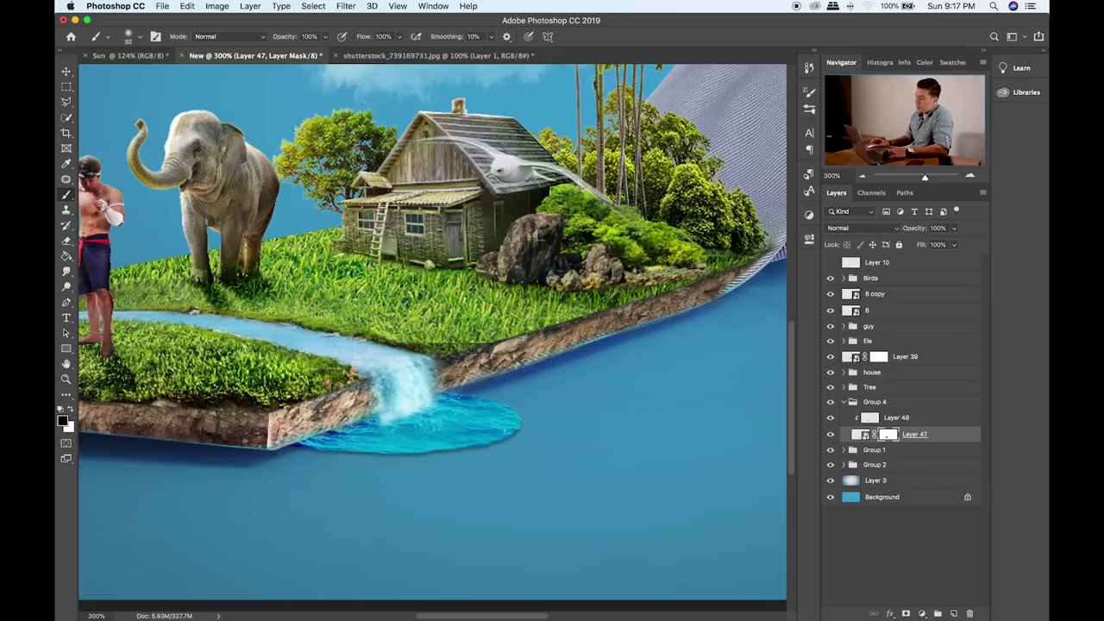
- Paint white on Layer 47's mask to bring back part of the waterfall's splash where it meets the pool
key(x)
drag(412, 414, 399, 427)
click(417, 415)
click(430, 410)
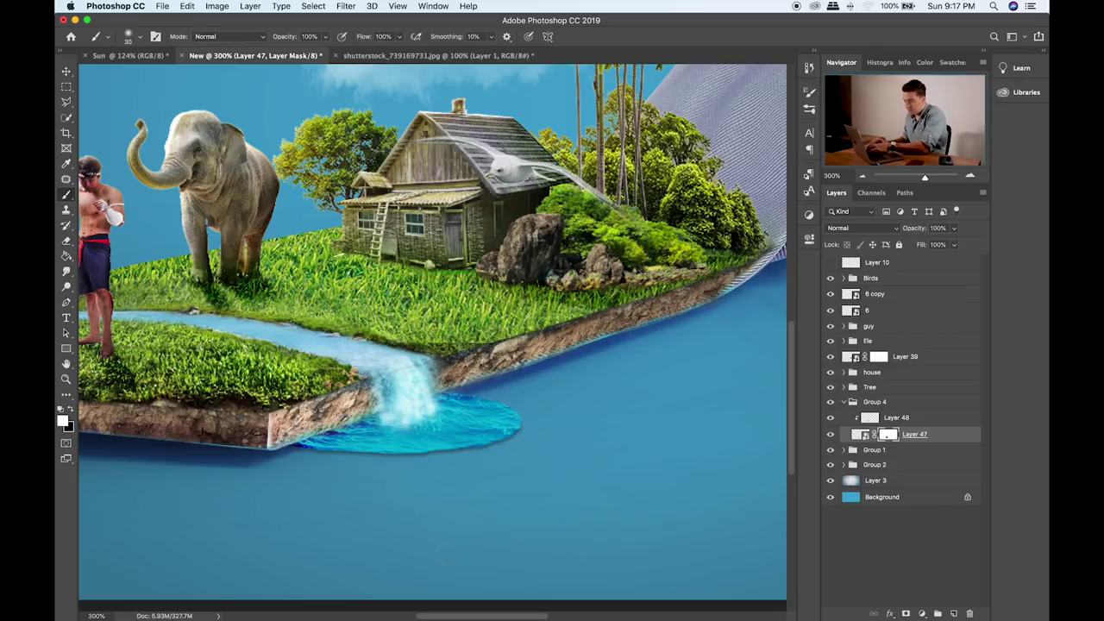
key(super+Tab)
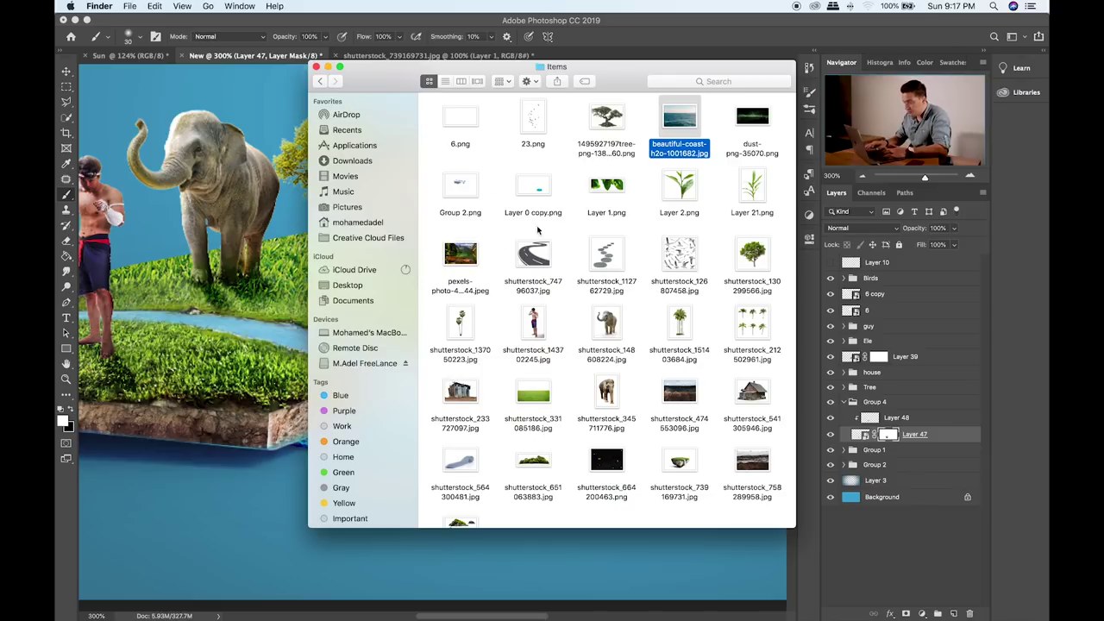
scroll(525, 274, down, 2)
scroll(513, 232, up, 2)
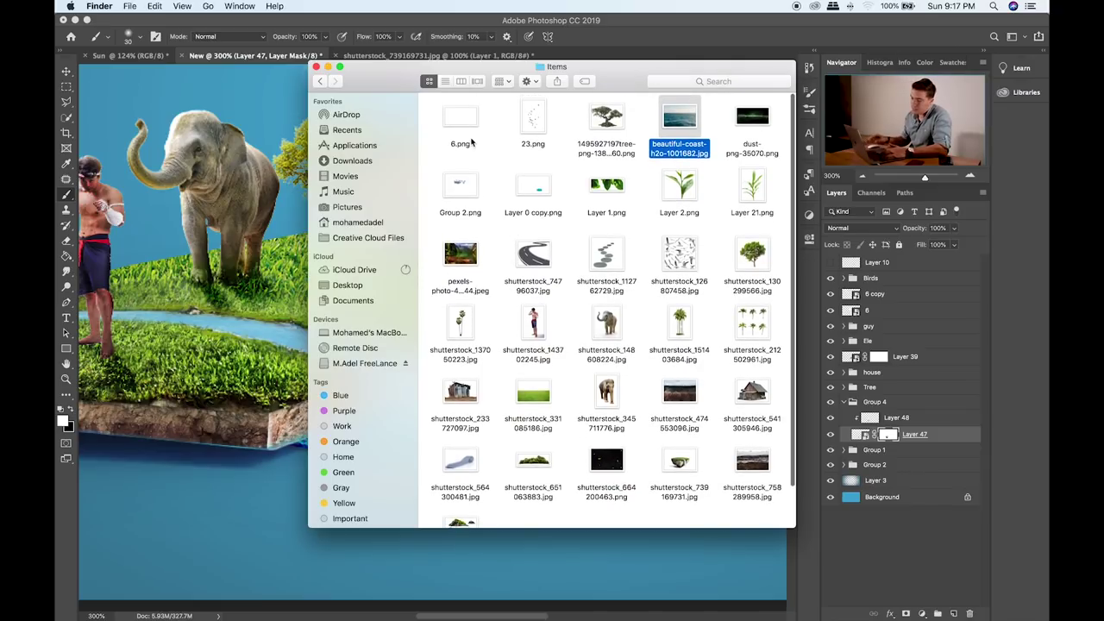
click(465, 185)
key(space)
key(space)
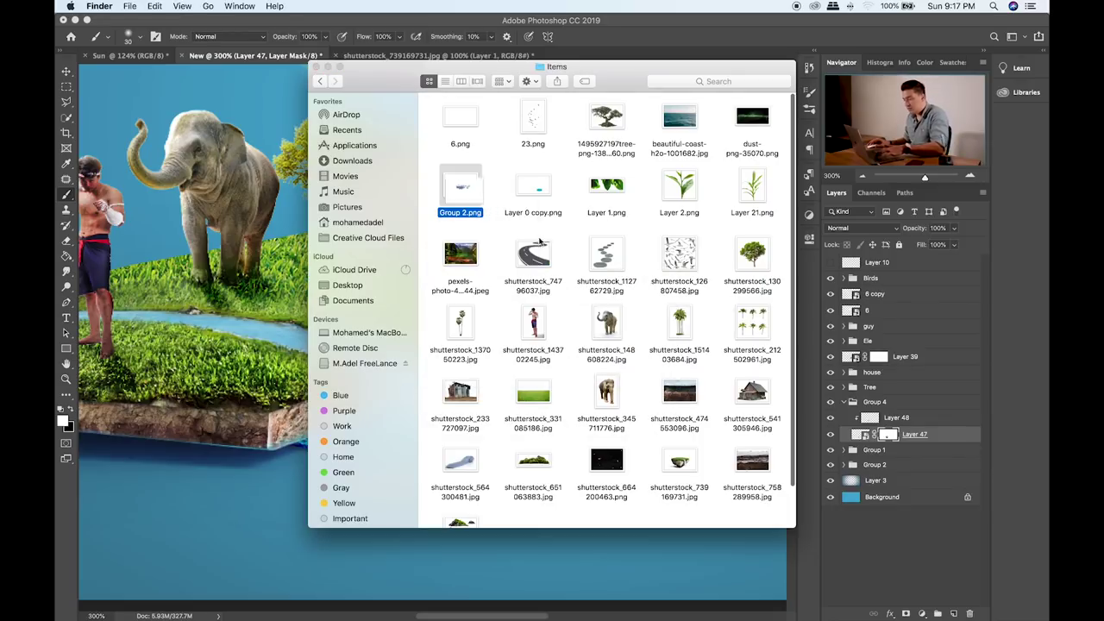
drag(465, 184, 280, 474)
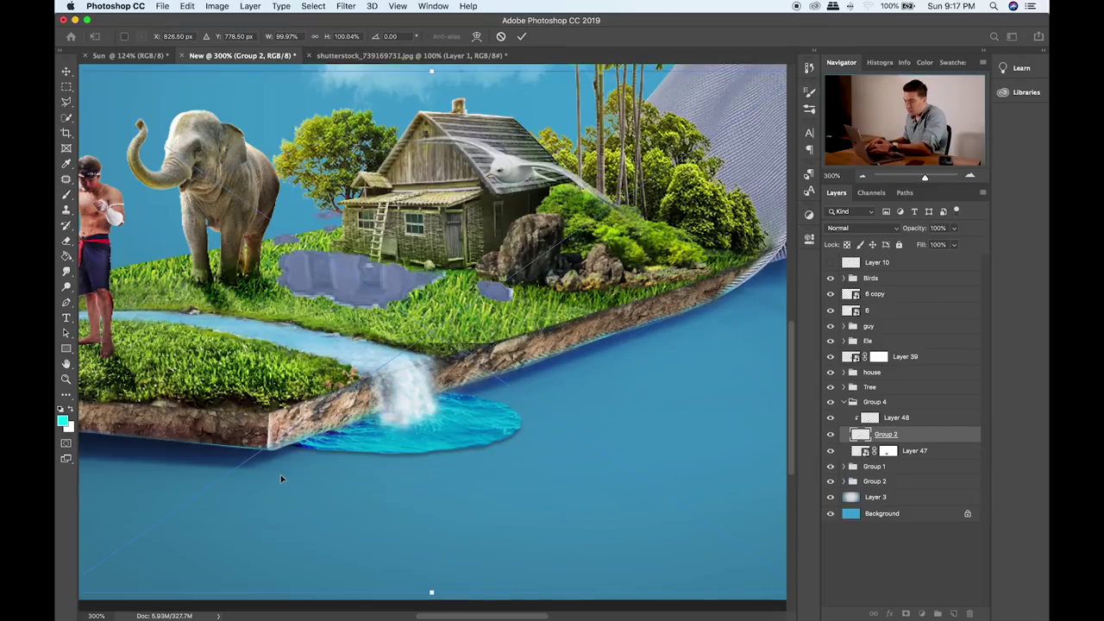
key(Escape)
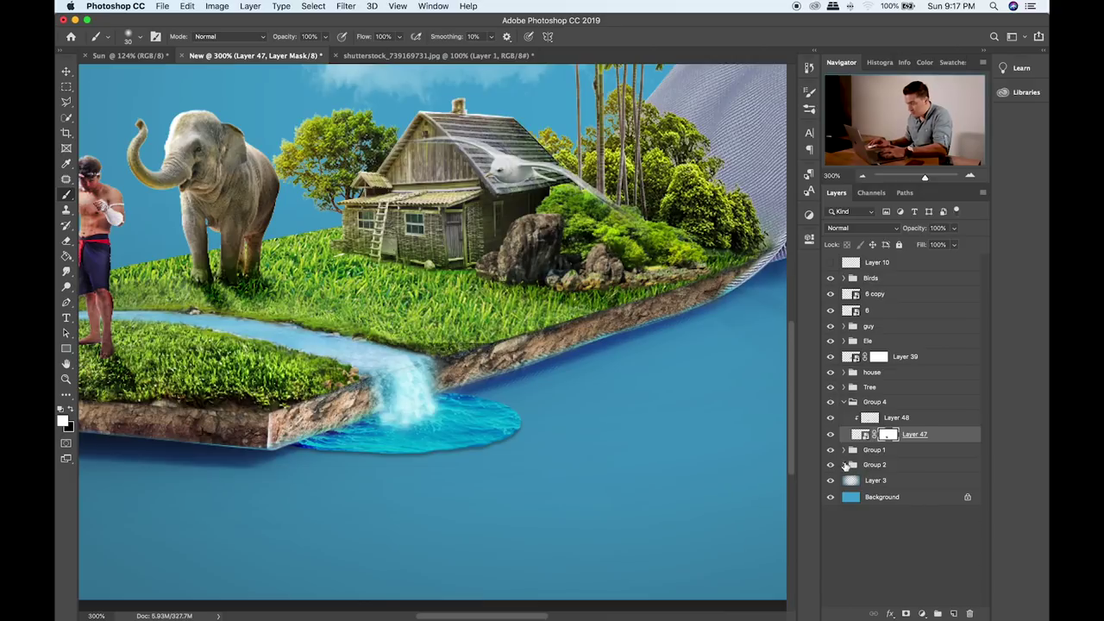
- Expand Group 2, select Layer 49 and place Group 2.png from the Finder Items folder directly above it
click(844, 465)
scroll(887, 508, down, 3)
click(912, 526)
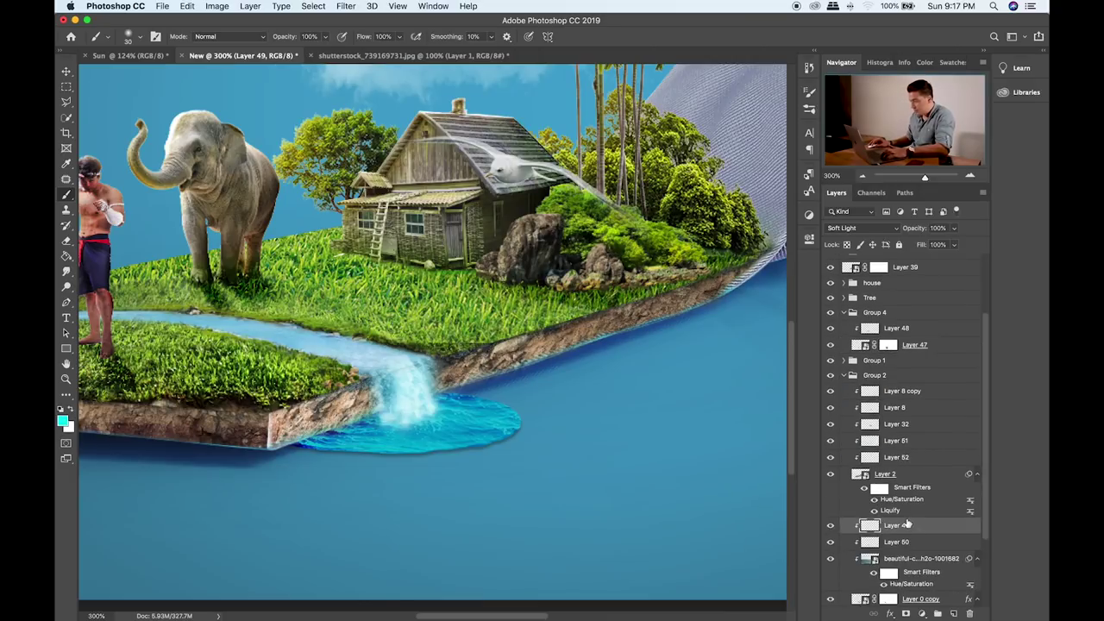
key(super+Tab)
drag(459, 192, 229, 486)
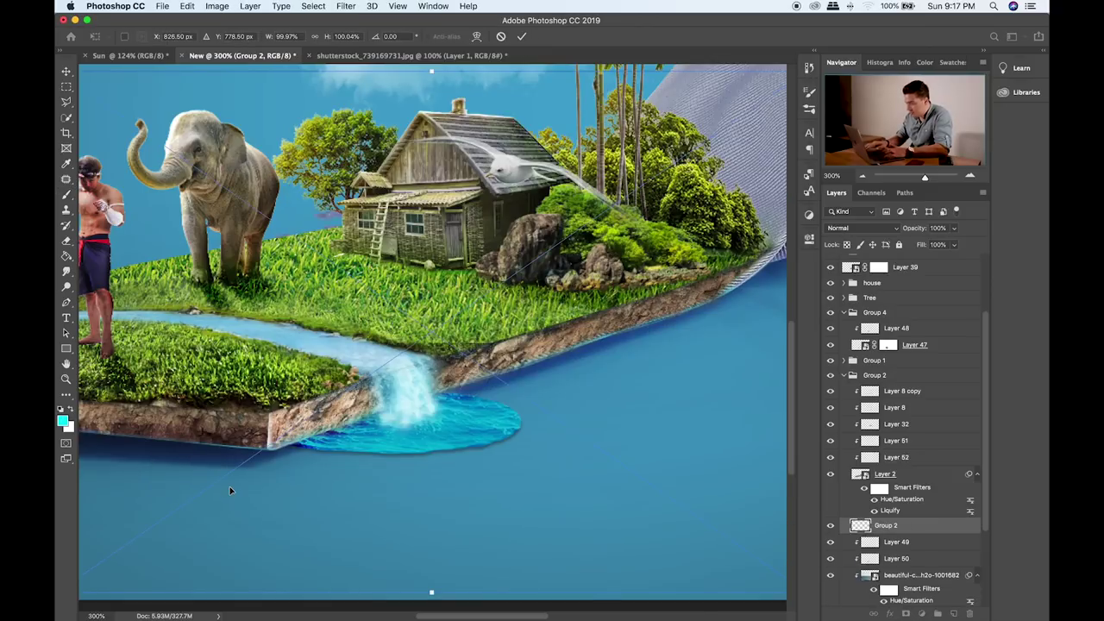
key(Return)
- Scale the placed Group 2 splash image down to a small strip of water
key(super+minus)
key(super+minus)
key(super+minus)
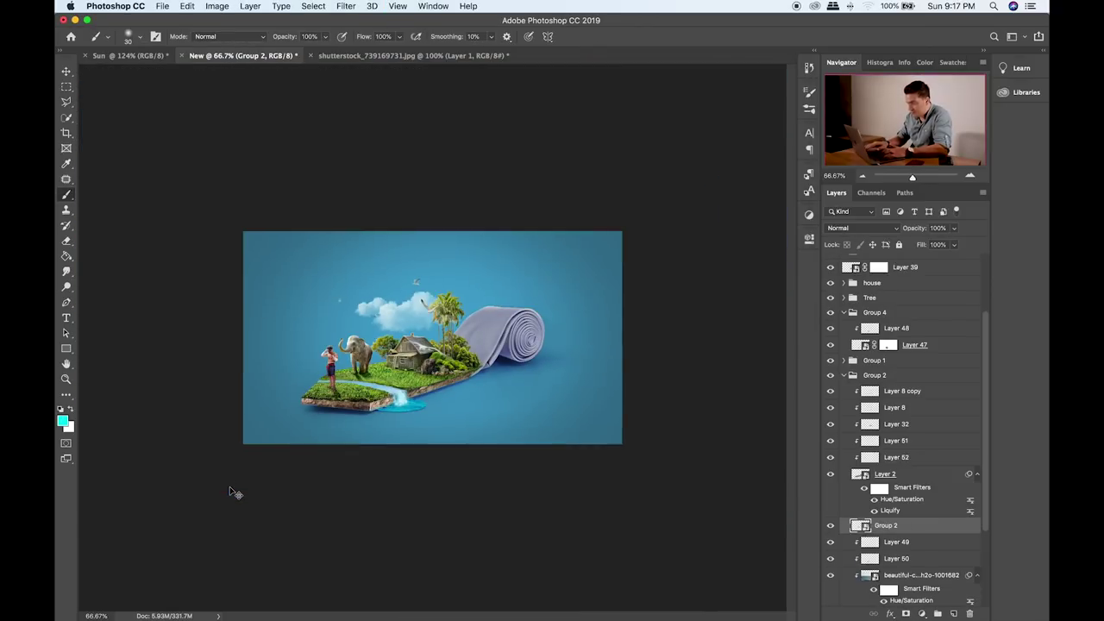
key(super+t)
drag(489, 328, 646, 125)
key(Return)
- Move the small Group 2 splash up to the pool's right rear edge
key(super+plus)
key(super+plus)
click(534, 281)
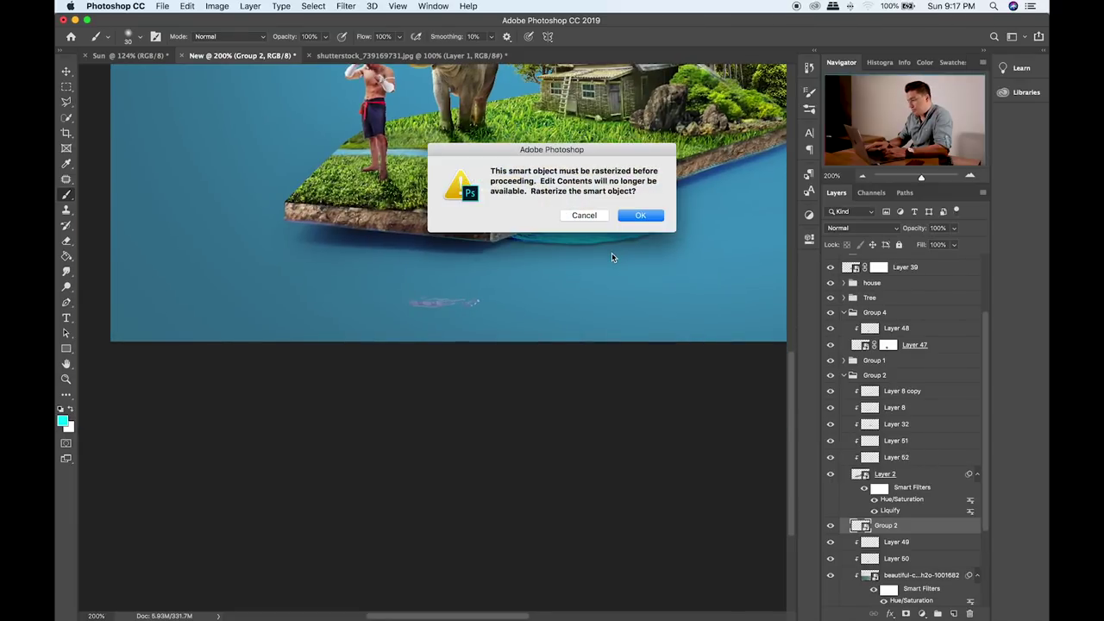
key(Escape)
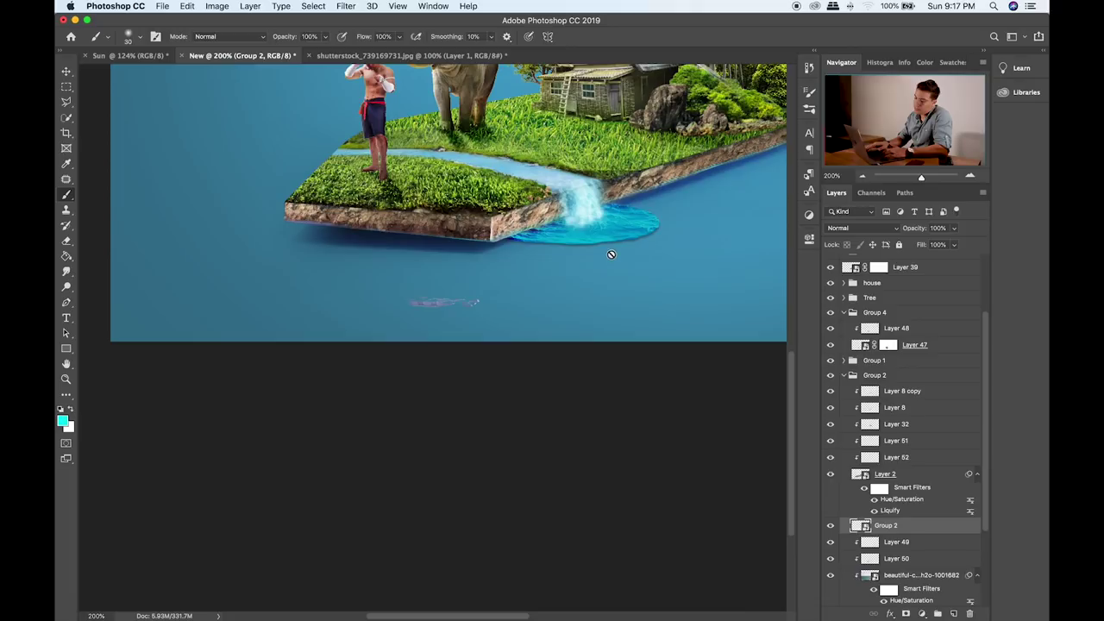
key(v)
mouse_move(634, 252)
mouse_down()
mouse_move(622, 226)
mouse_move(681, 200)
mouse_move(677, 235)
mouse_move(576, 309)
mouse_up()
key(super+plus)
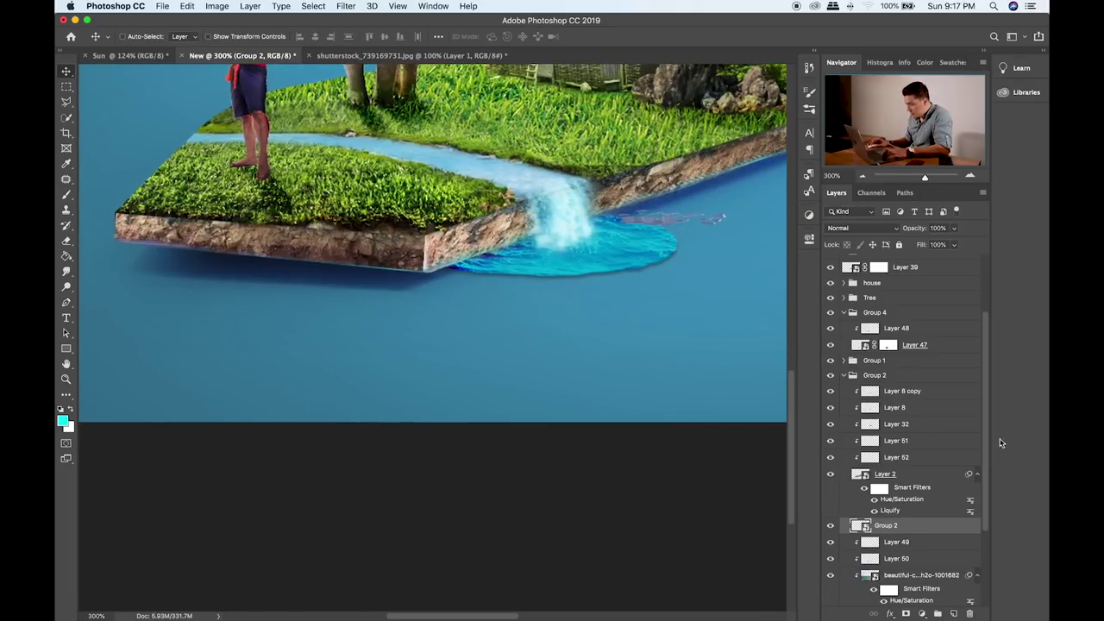
- Reorder the placed Group 2 splash layer so it sits beneath Layer 0 copy and above Layer 4
scroll(953, 482, down, 3)
drag(924, 413, 904, 529)
drag(638, 359, 572, 441)
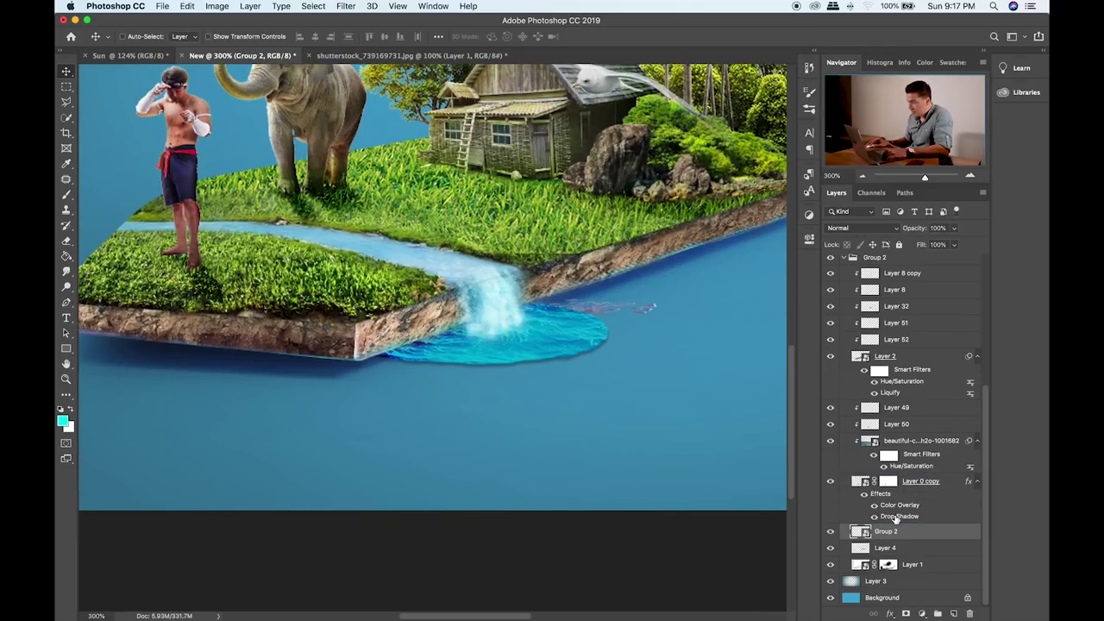
- Clip a duplicate of the beautiful-coast water layer to the Group 2 splash and copy Layer 0 copy's effects onto that splash
drag(874, 446, 873, 532)
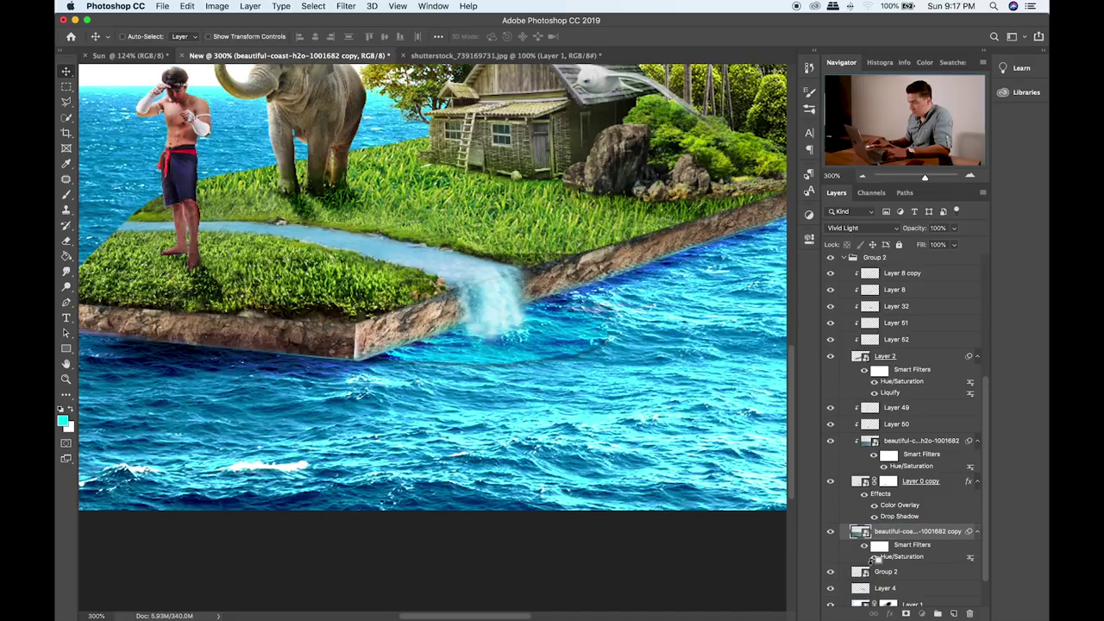
alt+click(873, 562)
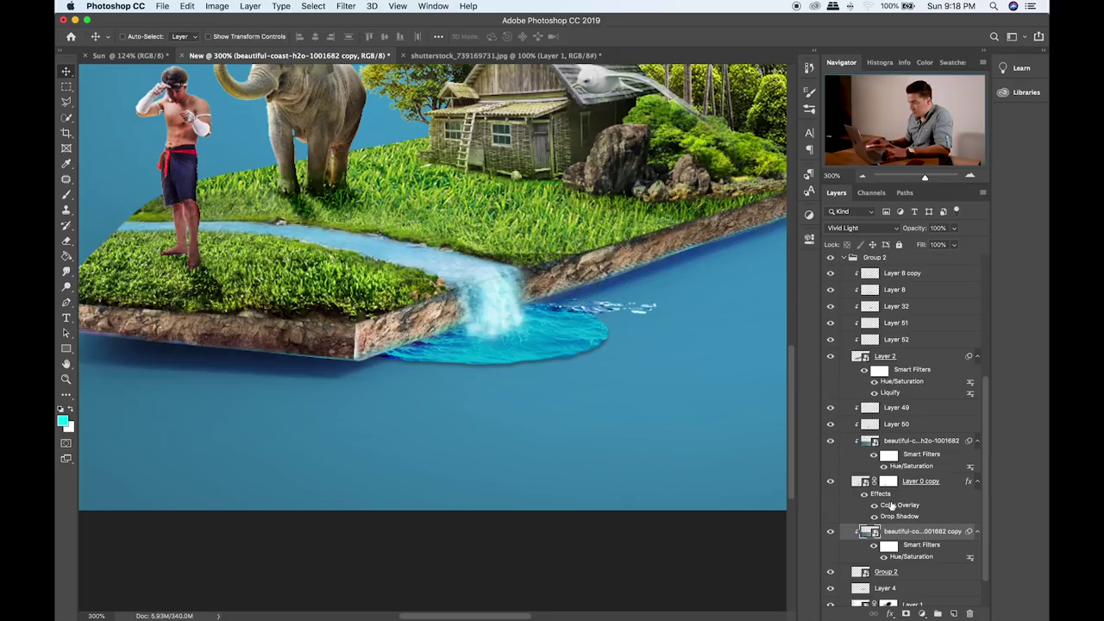
drag(889, 502, 888, 571)
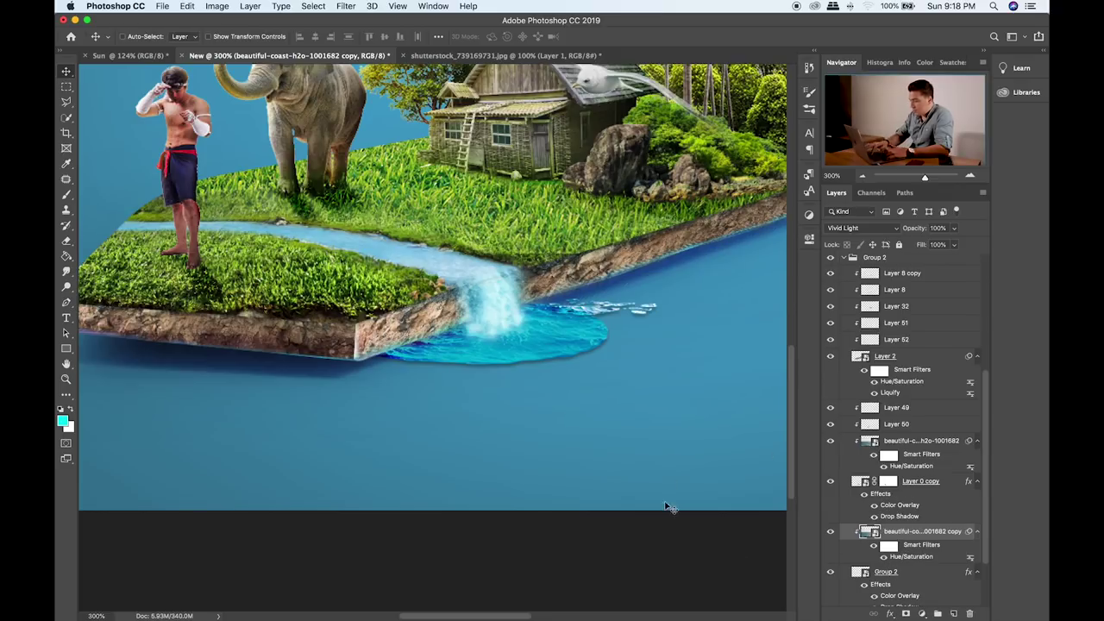
- Position the Group 2 splash with its clipped water texture at the pool's front edge and duplicate both at the right rear edge
scroll(660, 431, down, 2)
shift+click(915, 582)
drag(597, 334, 636, 302)
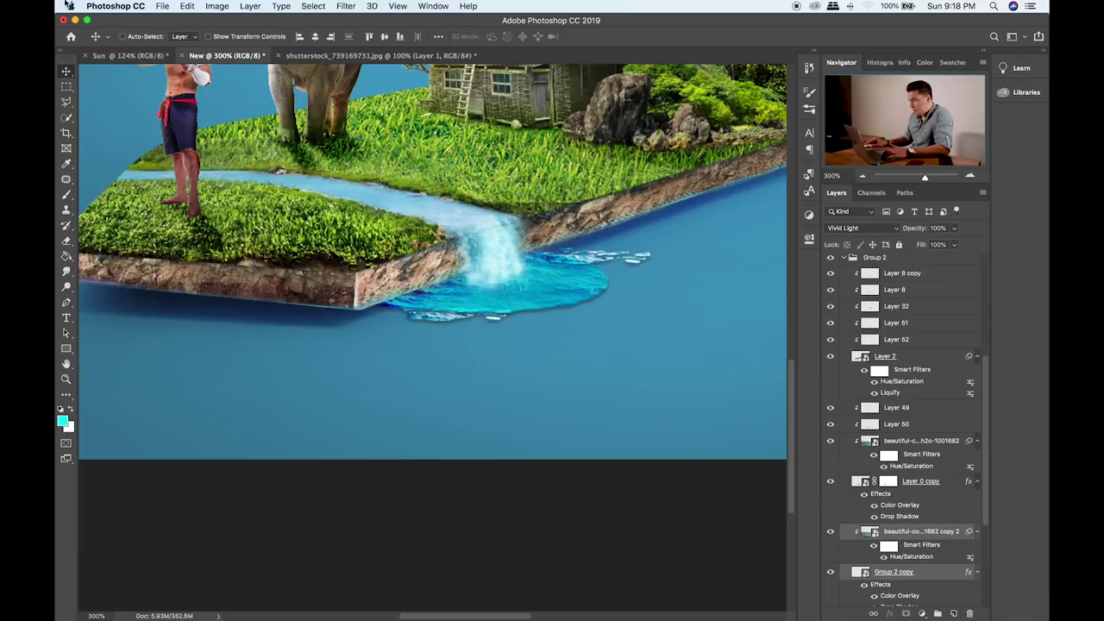
- Try flipping the duplicated rear splash layers horizontally and shifting them left along the pool's edge
click(192, 6)
mouse_move(284, 282)
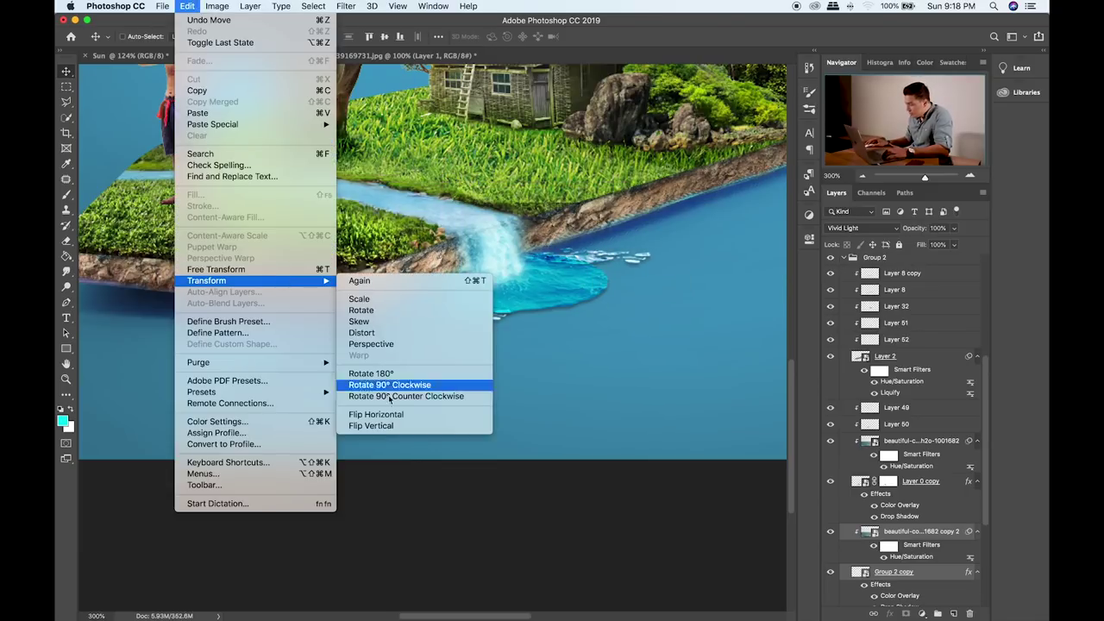
click(396, 417)
drag(620, 281, 568, 282)
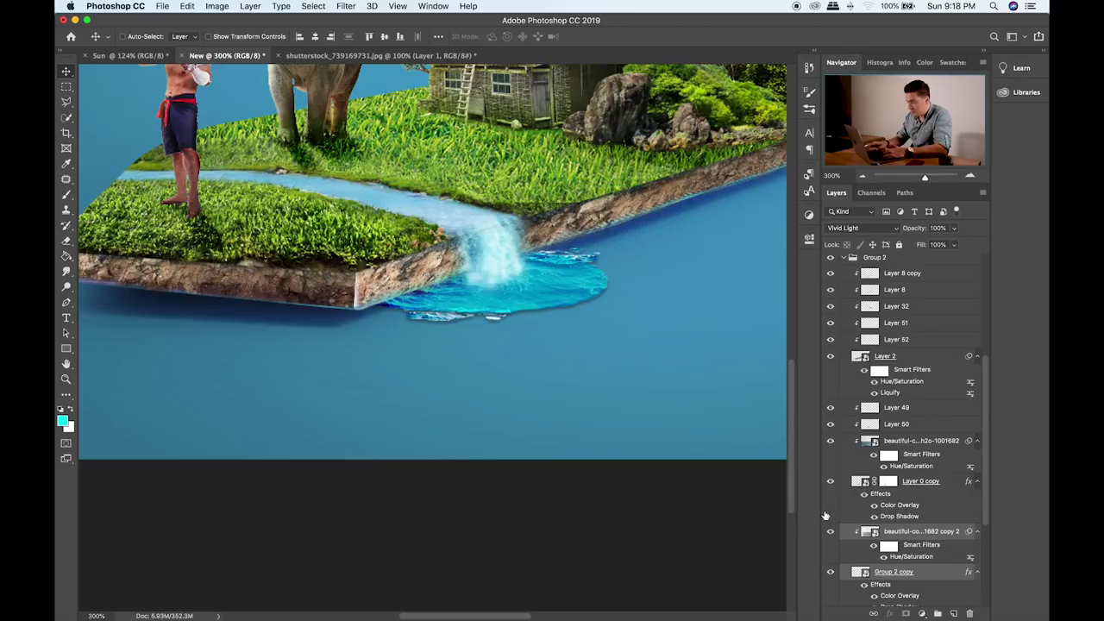
- Delete the duplicated splash layers and toggle Layer 0 copy's visibility to inspect the front-edge splash
key(BackSpace)
drag(666, 250, 542, 377)
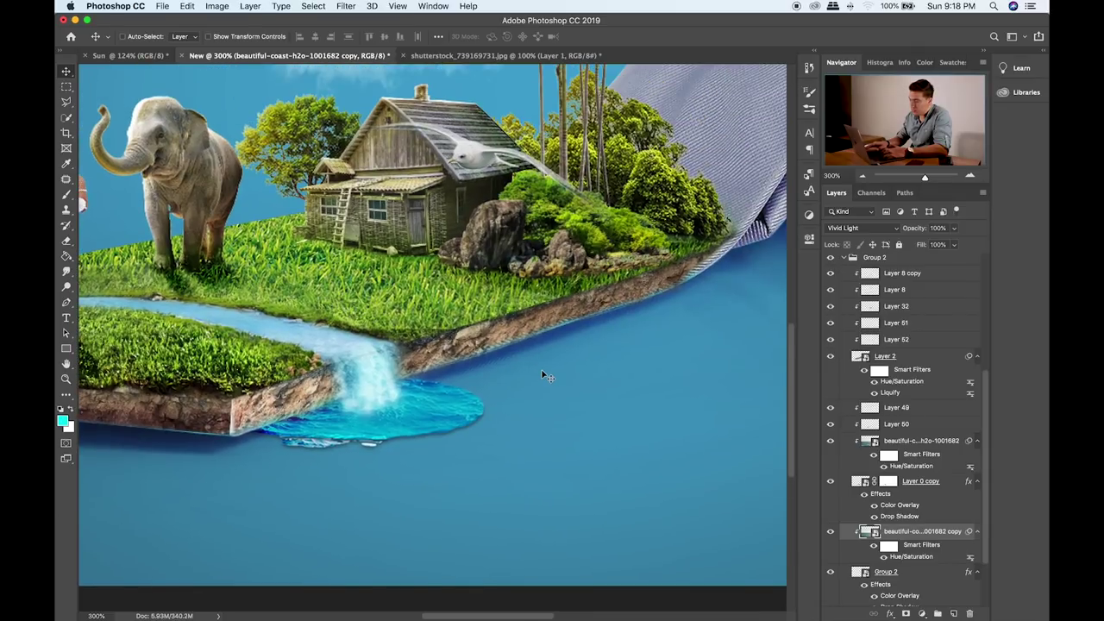
click(831, 481)
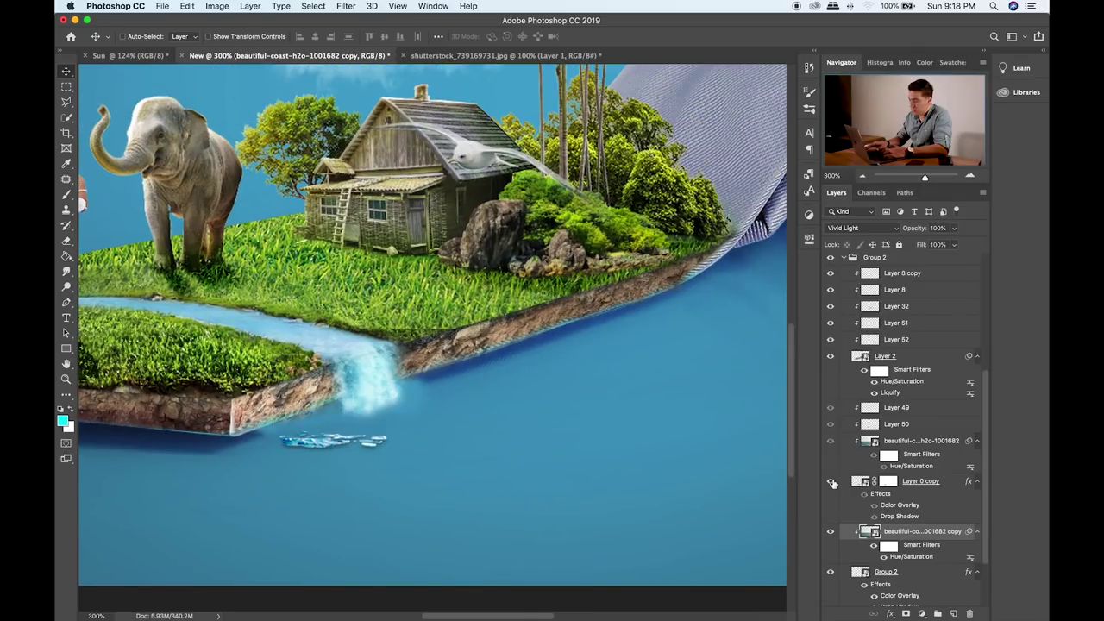
click(832, 481)
- Place 6.png from the Items folder beneath Layer 0 copy, scale the cloud down and move it beside the pool
key(super+Tab)
drag(469, 125, 256, 454)
key(super+minus)
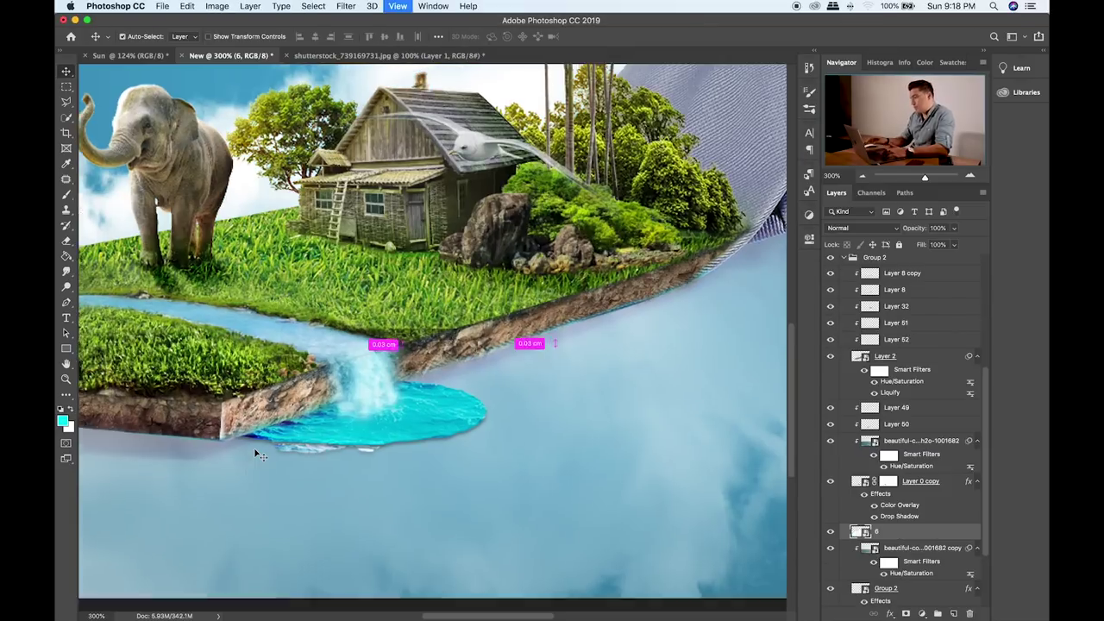
key(super+minus)
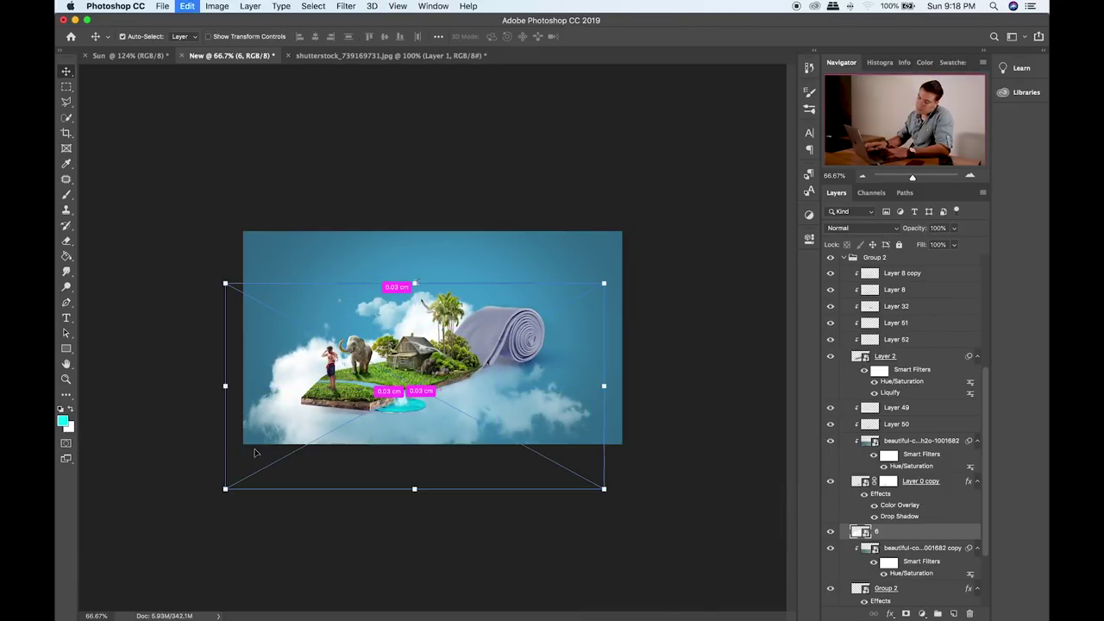
drag(602, 282, 373, 443)
key(Return)
key(super+plus)
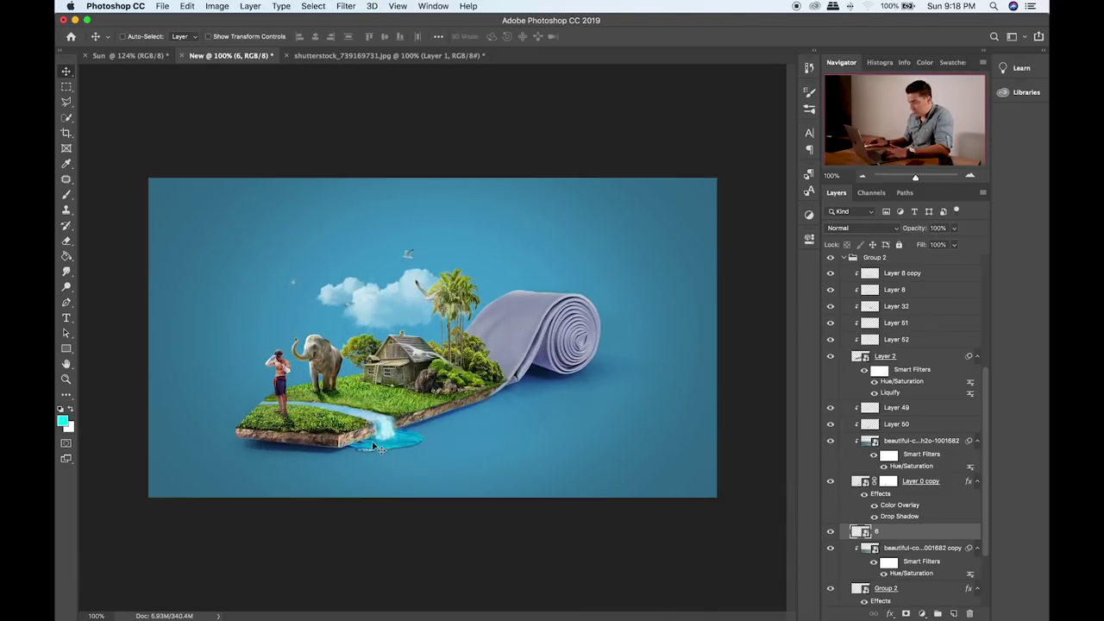
drag(209, 584, 390, 466)
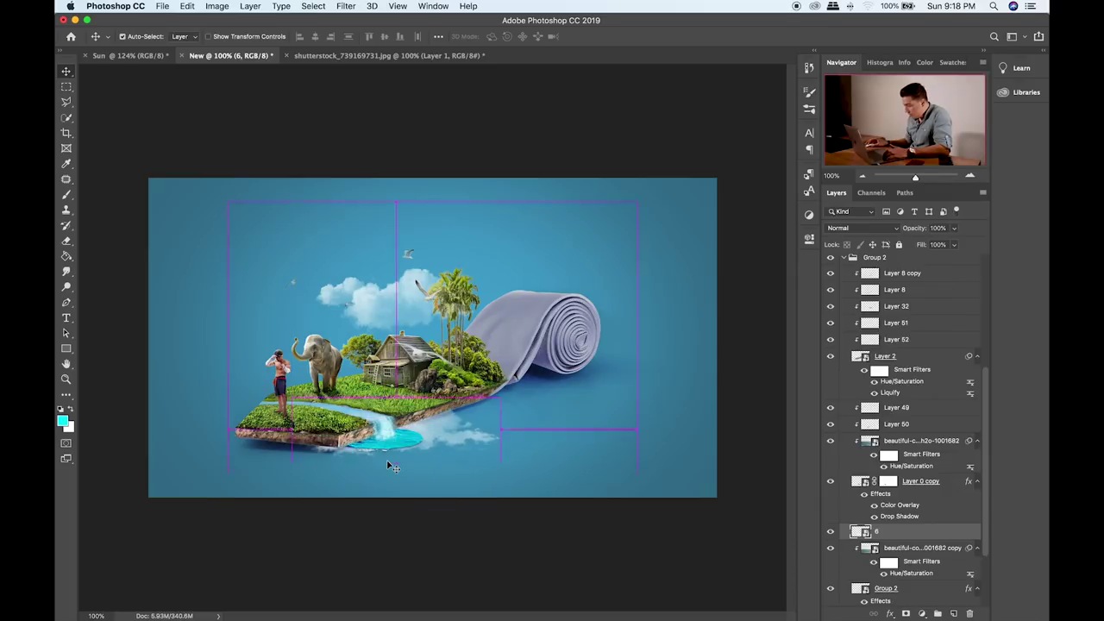
- Shrink the new layer 6 cloud further to roughly the pool's width and position it behind the pool
key(super+plus)
key(super+plus)
key(super+t)
drag(657, 513, 464, 552)
scroll(464, 552, down, 10)
drag(467, 207, 581, 149)
drag(659, 107, 483, 196)
key(Return)
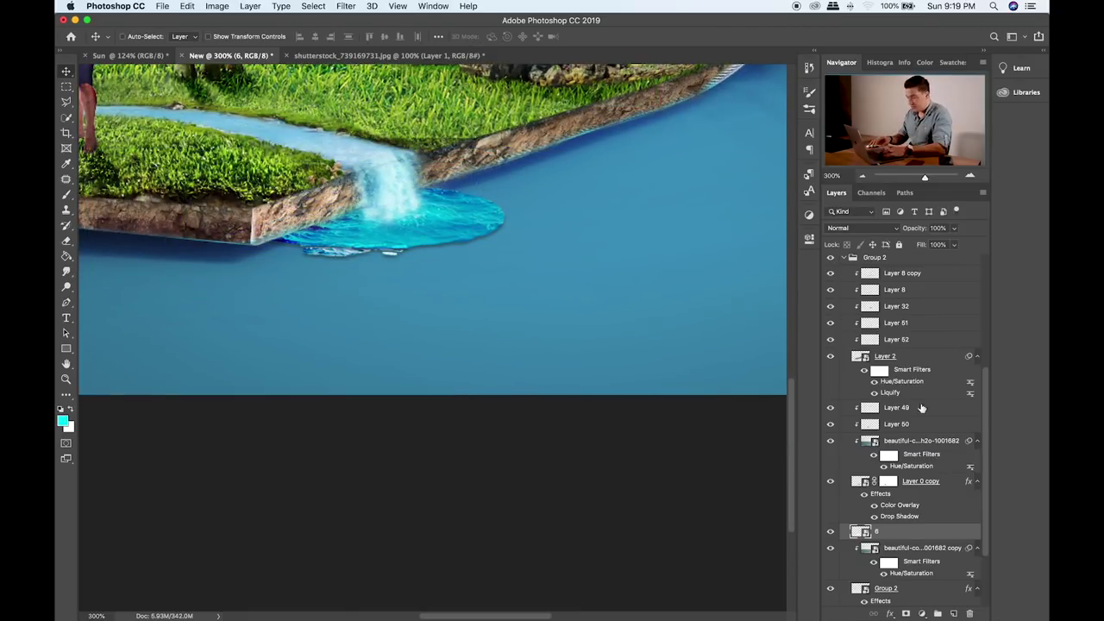
- Move layer 6 above Layer 49, clip it to the pool and resize it over the water surface
mouse_move(917, 535)
mouse_down()
mouse_move(910, 403)
mouse_move(907, 415)
mouse_up()
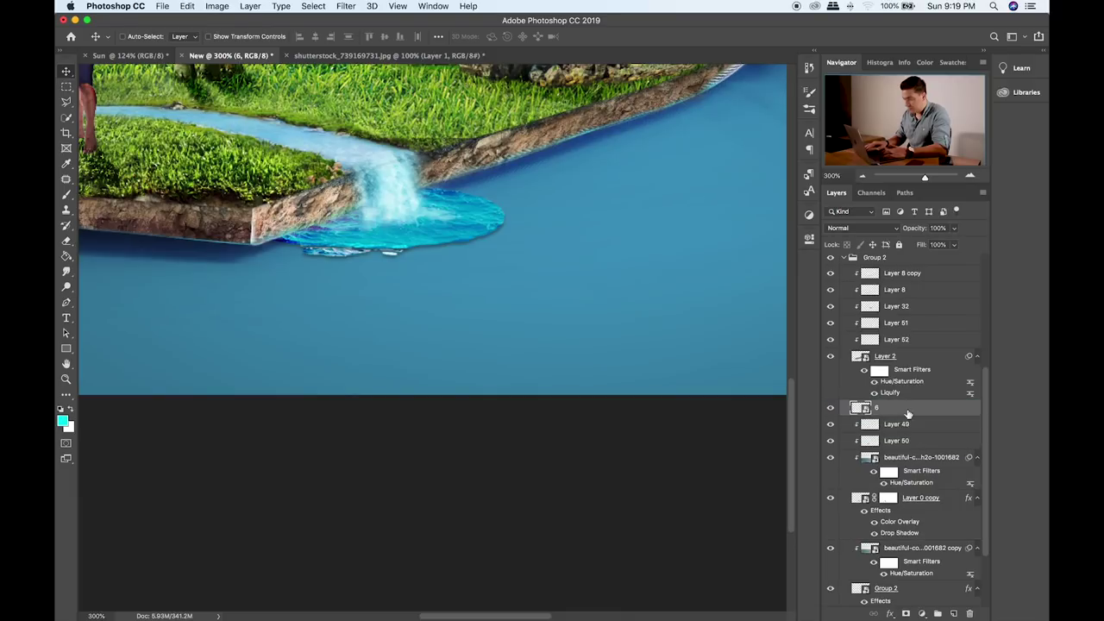
key(super+t)
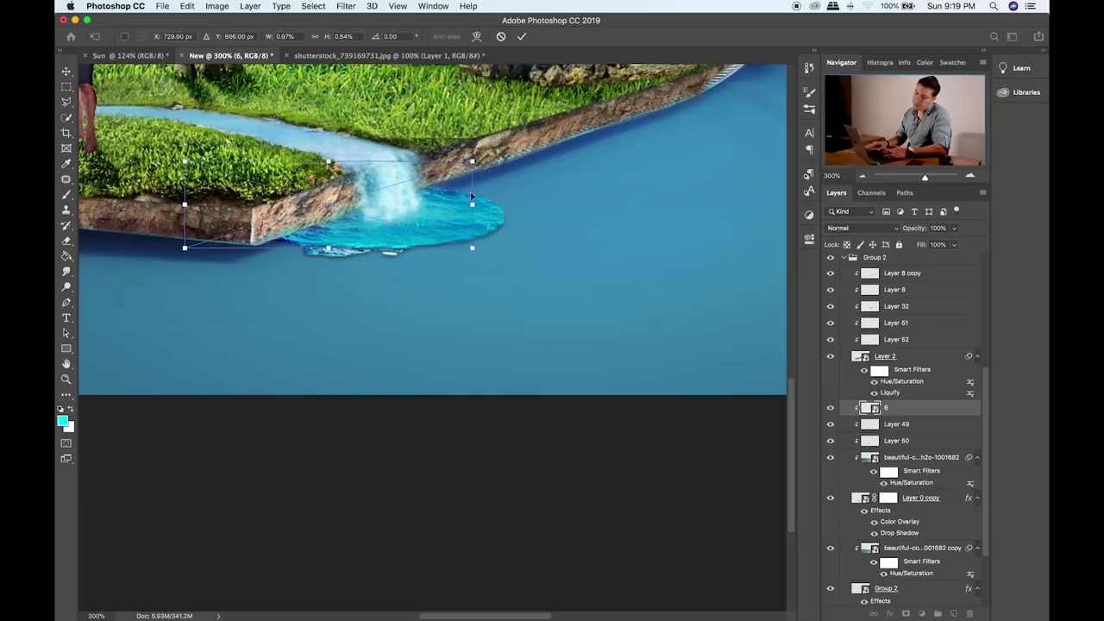
drag(473, 162, 530, 221)
drag(480, 189, 473, 196)
key(Return)
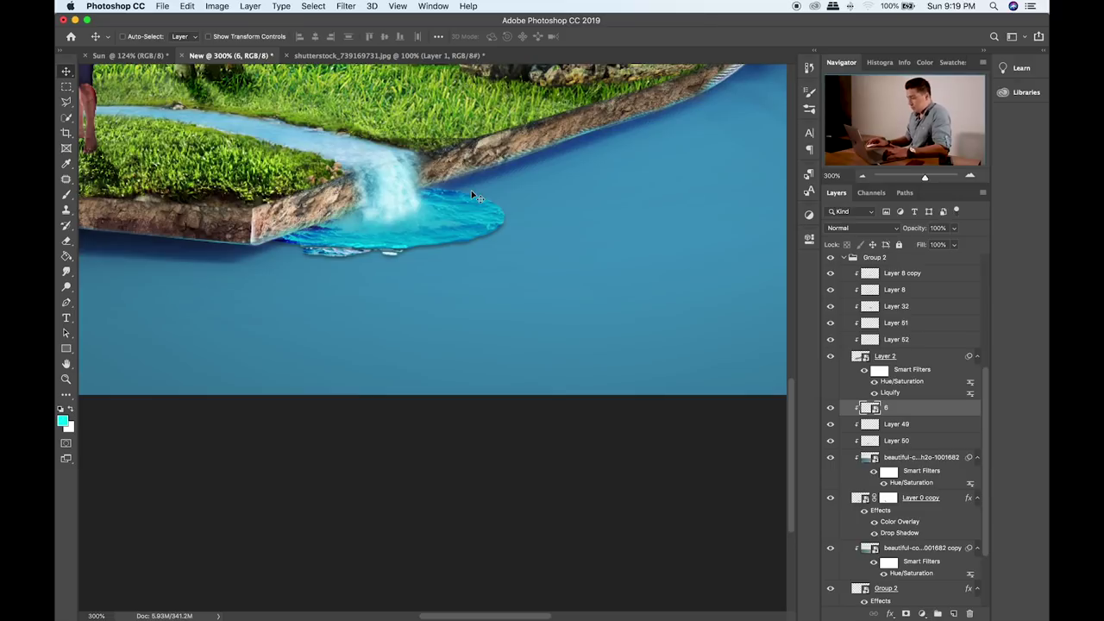
- Fit the whole composite in view, collapse Group 2 and select Group 4
key(super+0)
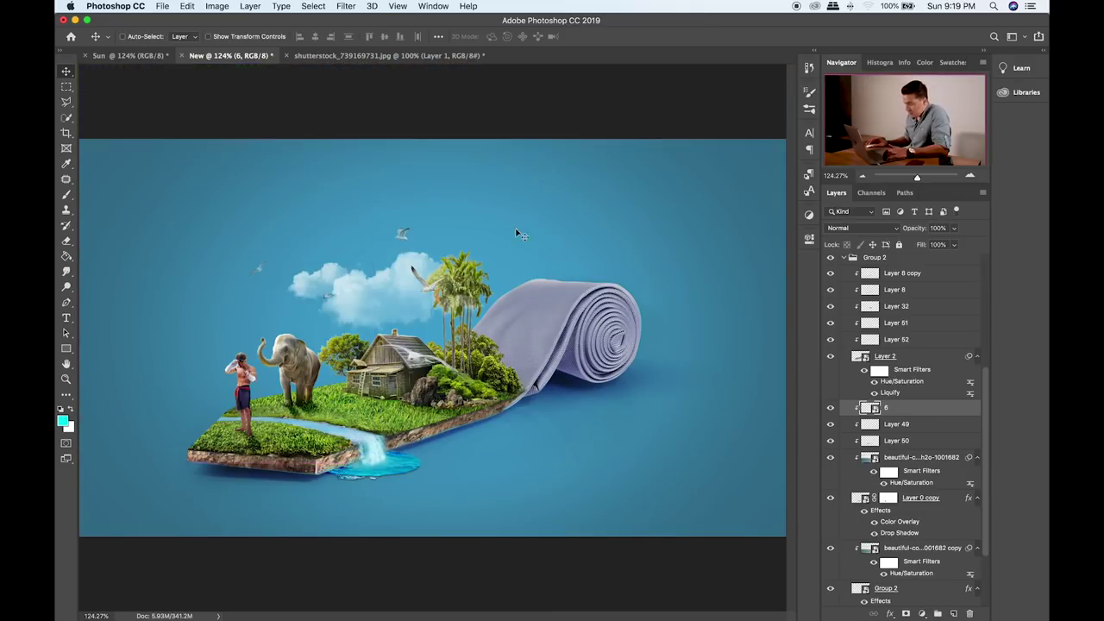
scroll(920, 394, up, 5)
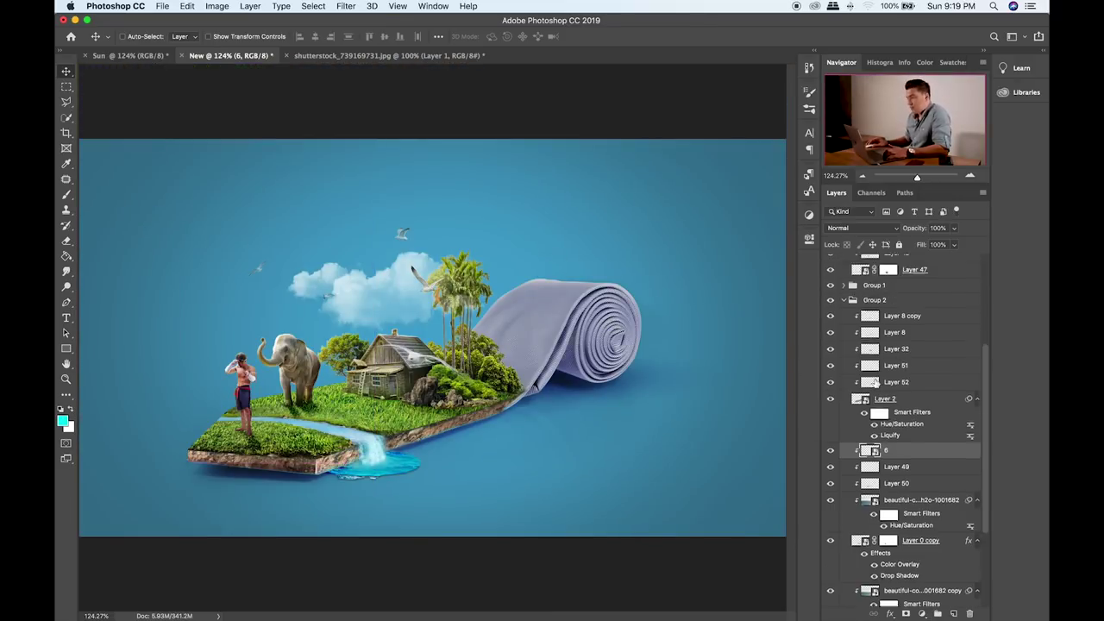
click(846, 380)
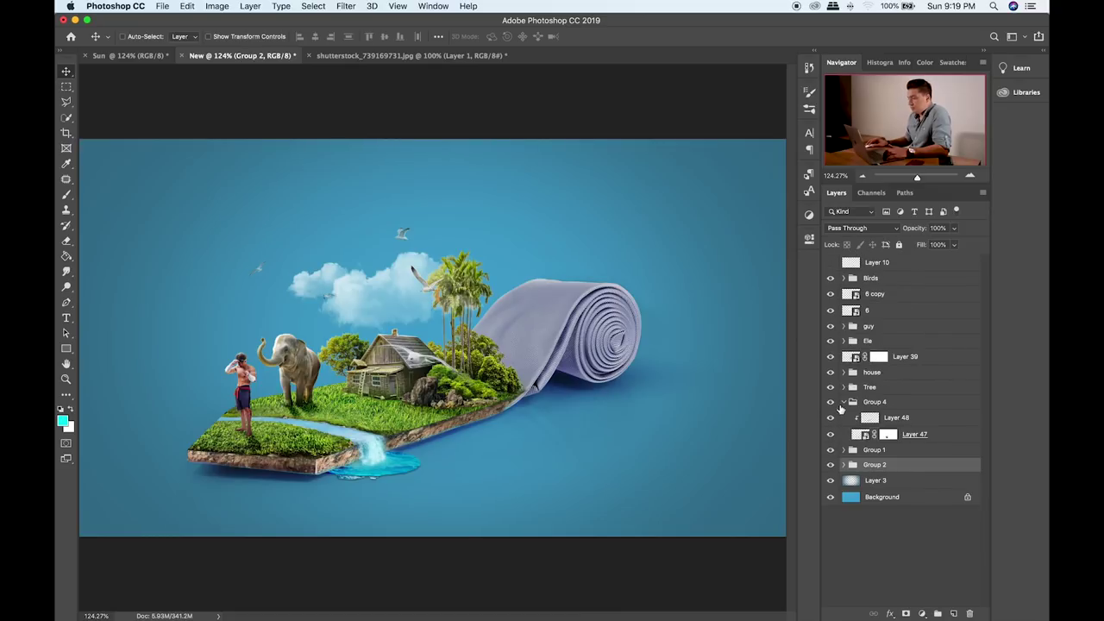
click(841, 404)
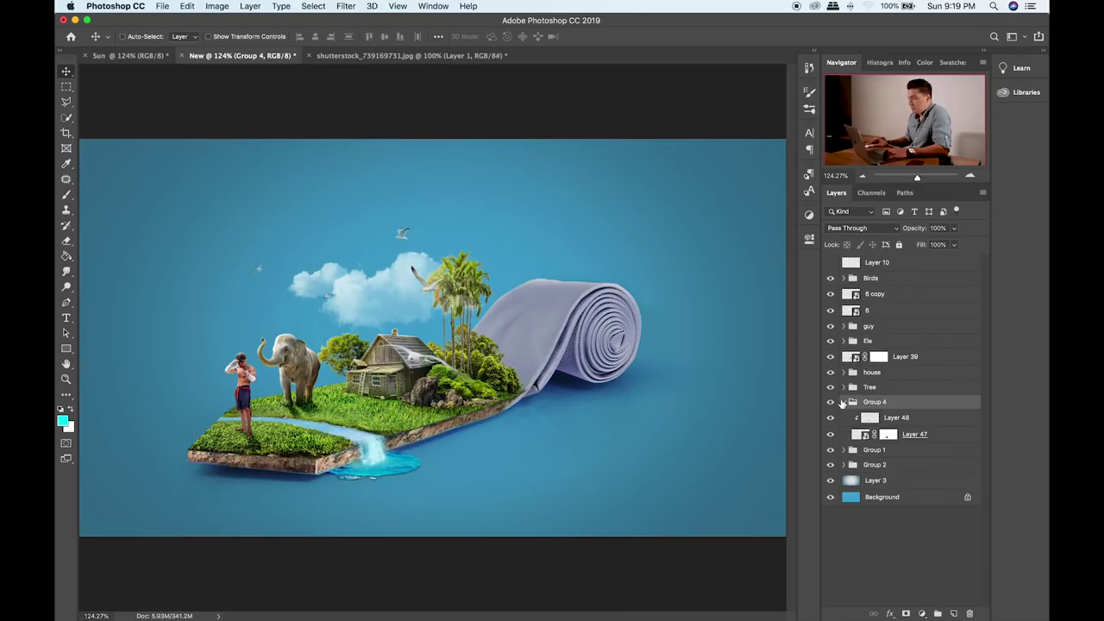
- Open the front-facing elephant image shutterstock_345711776.jpg from the Items folder as its own Photoshop document
key(super+Tab)
scroll(618, 347, down, 1)
click(610, 312)
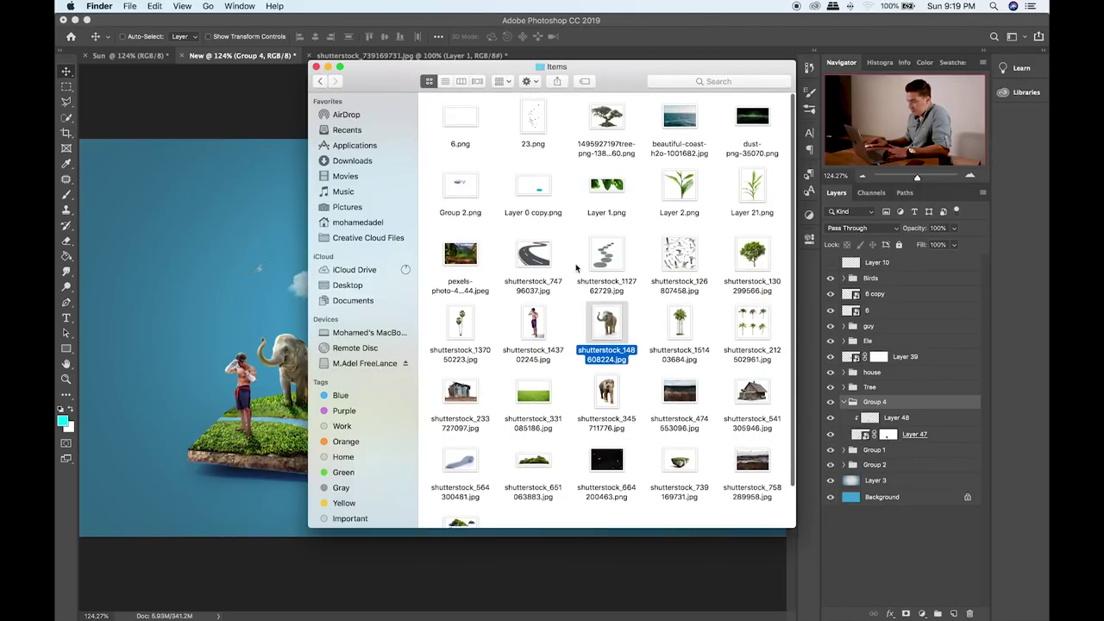
scroll(560, 345, down, 3)
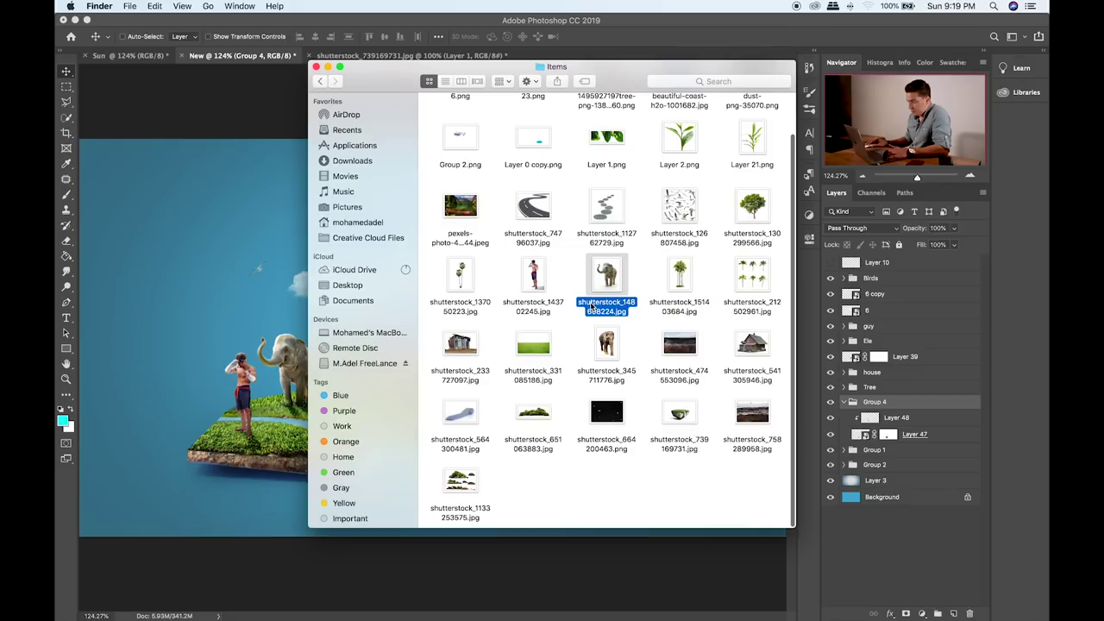
scroll(604, 290, up, 3)
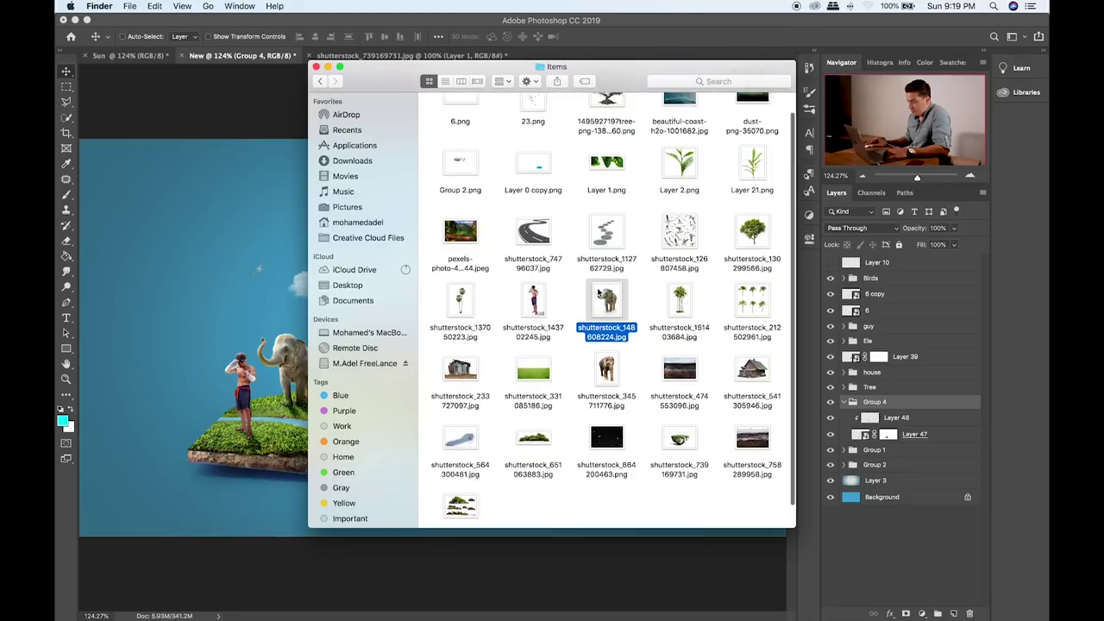
scroll(622, 286, down, 4)
scroll(608, 287, up, 2)
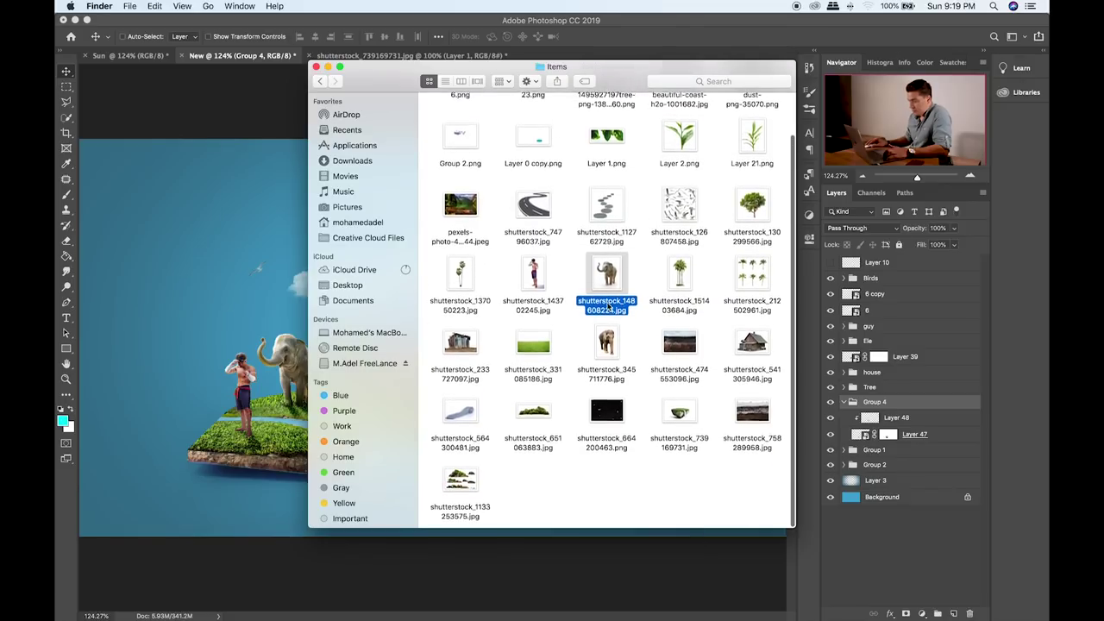
drag(601, 340, 598, 49)
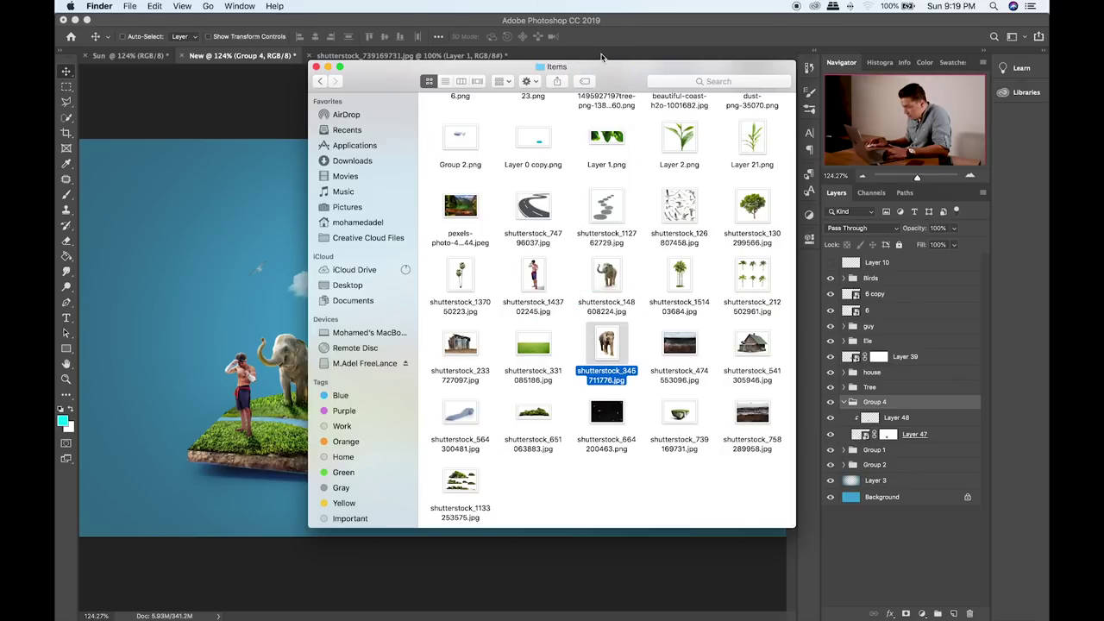
drag(621, 351, 345, 584)
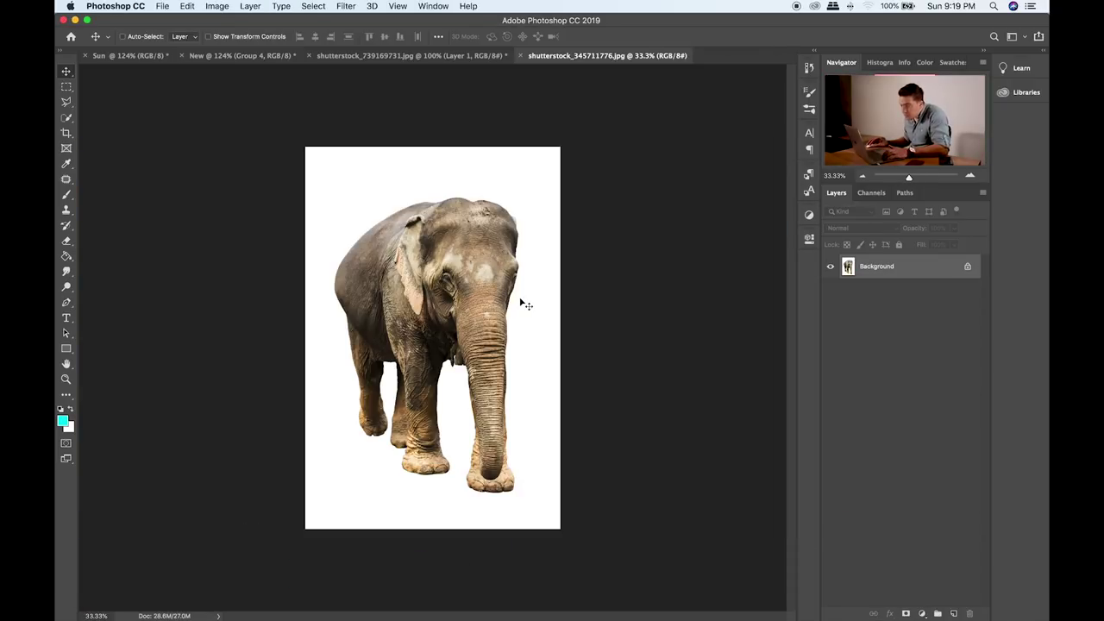
- Duplicate the elephant's Background layer, desaturate the copy and darken the elephant strongly with Levels
key(super+j)
key(shift+super+u)
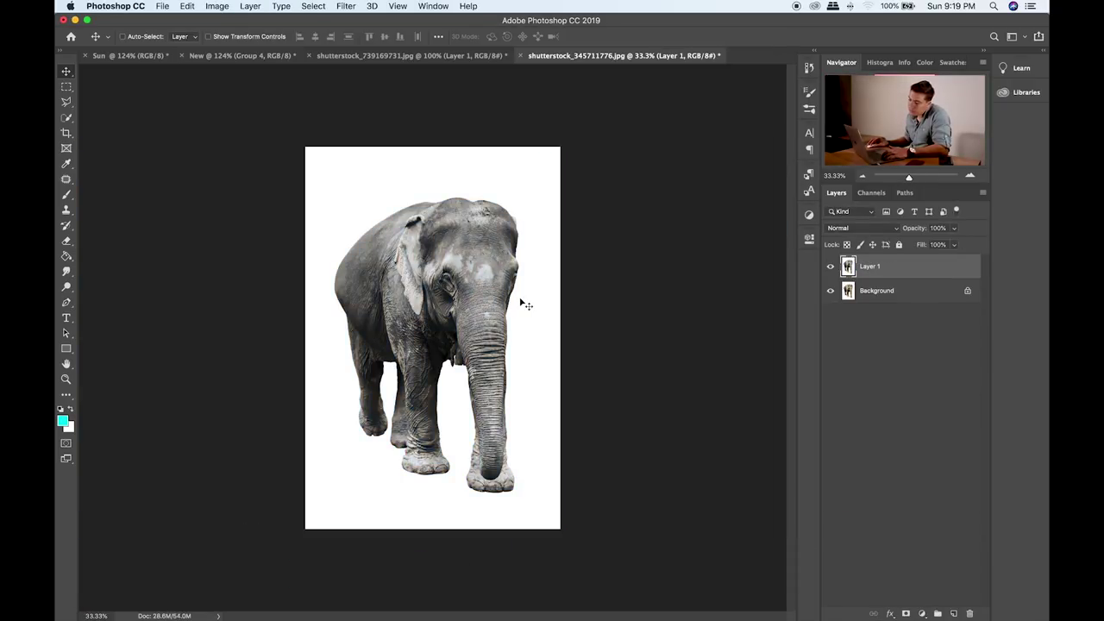
key(super+l)
drag(486, 272, 531, 272)
click(649, 161)
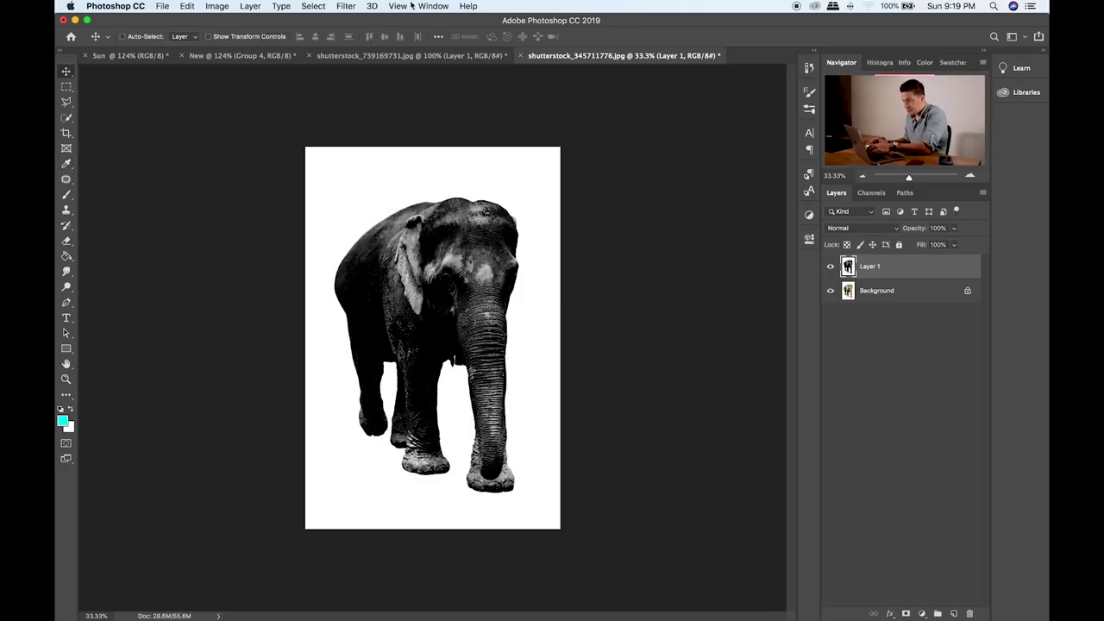
- Select the white backdrop around the elephant using Color Range at fuzziness 100, then switch to the Quick Selection tool for refinement
click(342, 5)
mouse_move(260, 4)
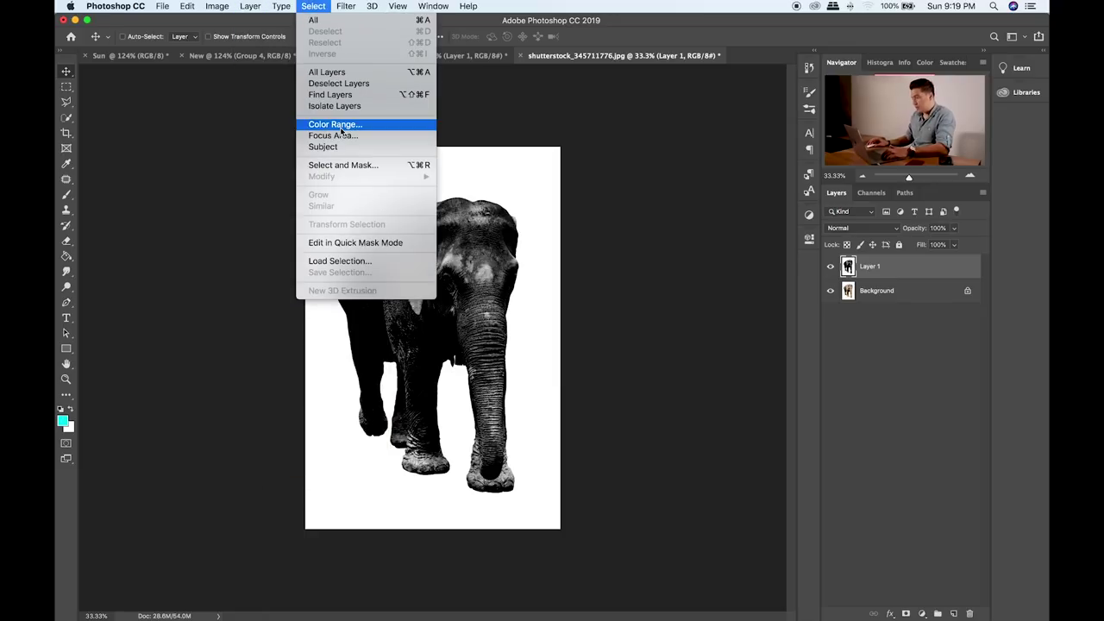
click(345, 128)
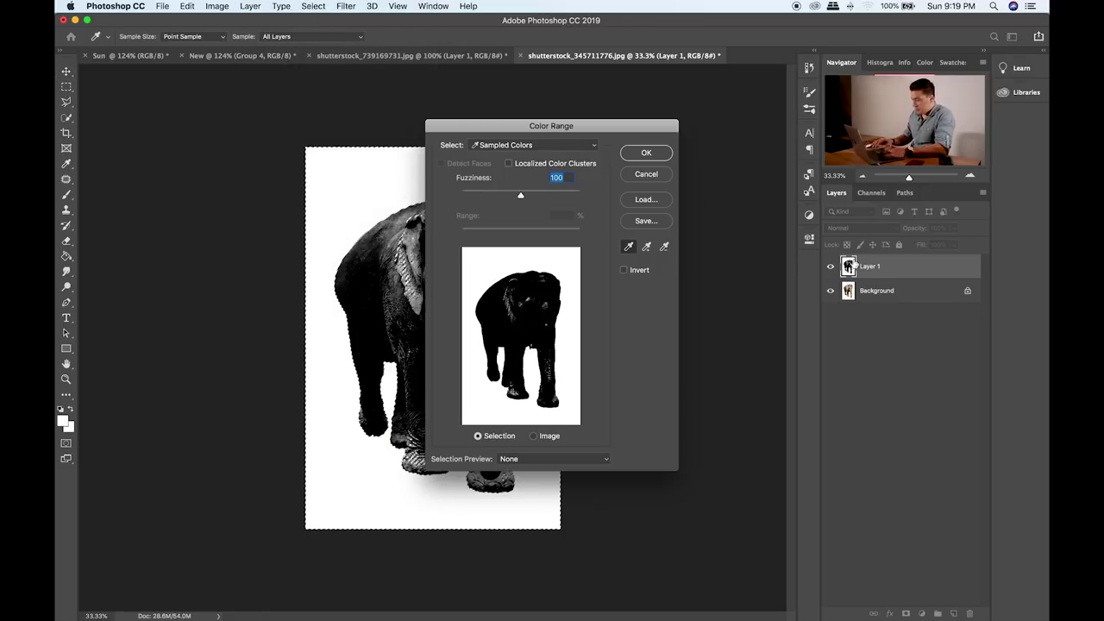
click(642, 154)
key(alt+bracketleft)
key(w)
key(alt+bracketright)
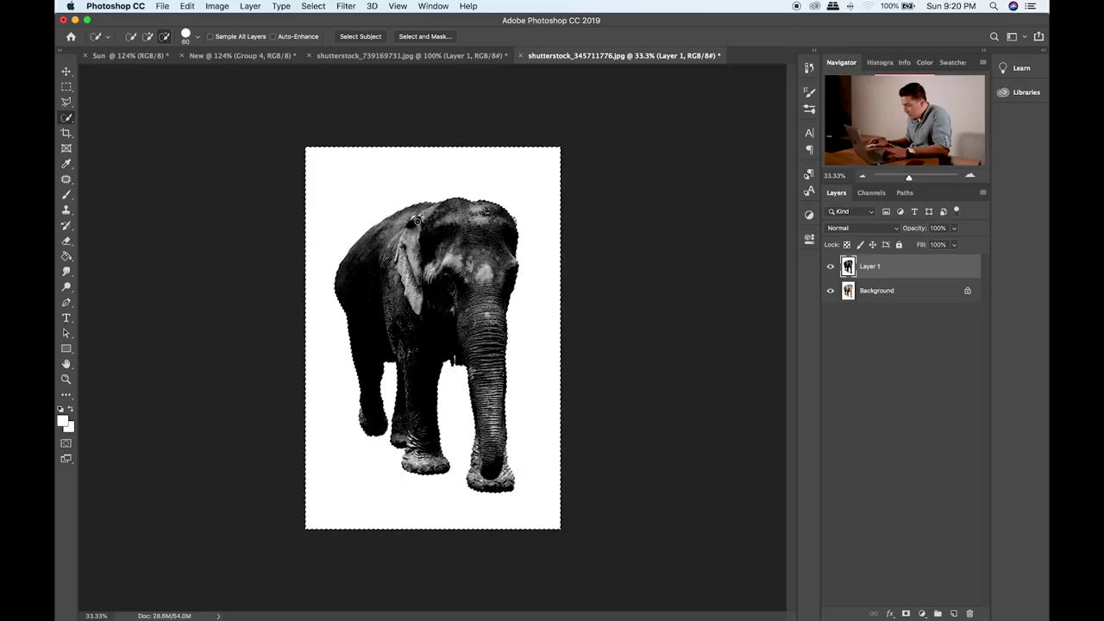
- Invert the selection, copy the elephant from Background to a new layer, hide Layer 1 and convert the cutout to a Smart Object
click(931, 295)
key(super+shift+i)
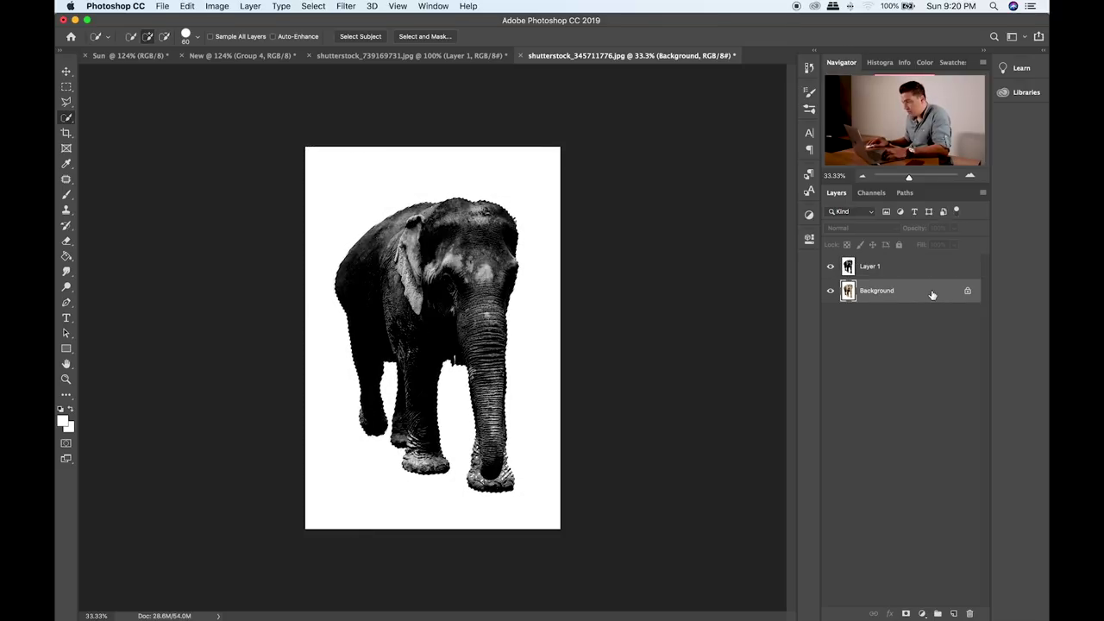
key(super+j)
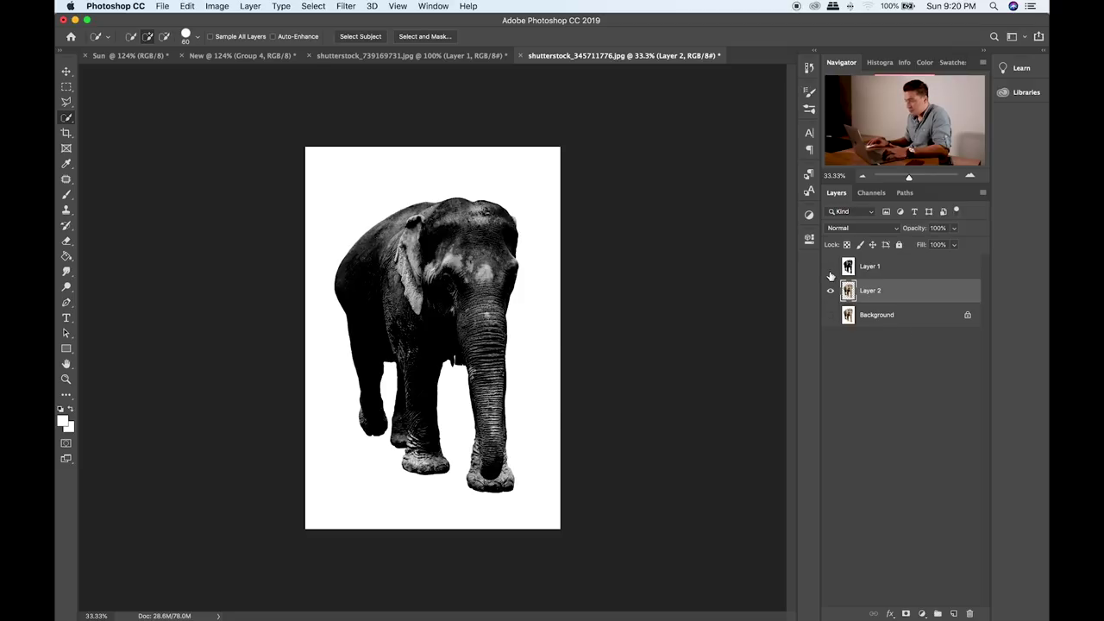
click(830, 275)
right_click(909, 297)
click(863, 263)
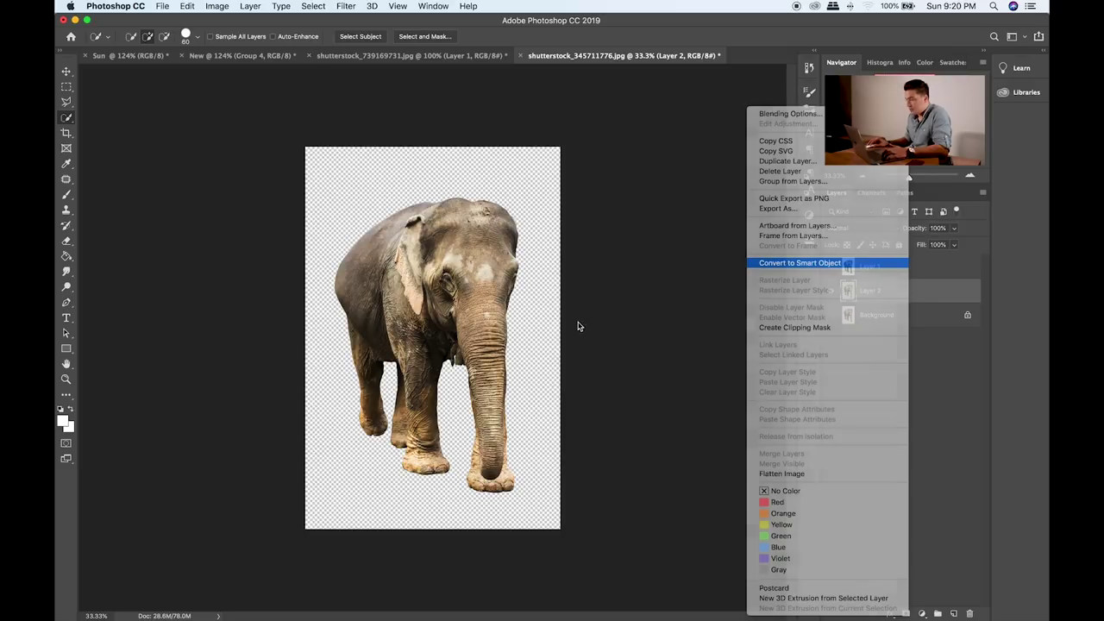
- Bring the elephant cutout into the New document above Group 4 and scale it down to fit the island
key(v)
drag(463, 339, 375, 334)
drag(889, 417, 891, 398)
key(super+t)
key(super+0)
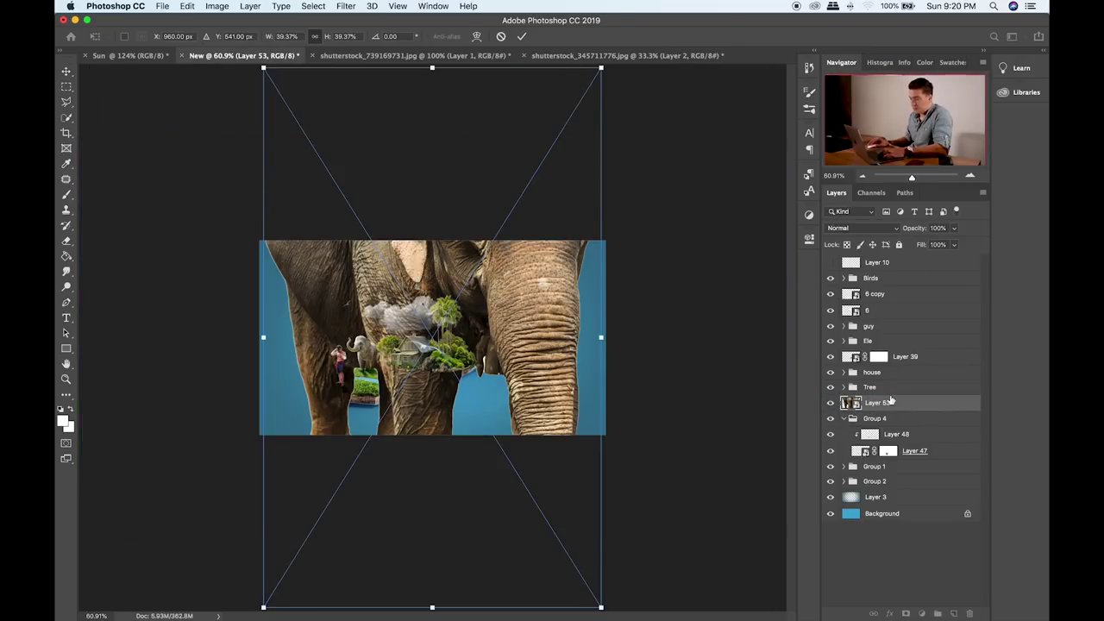
drag(607, 73, 680, 189)
key(Return)
- Move Layer 53 above the guy group and position the new elephant on the grass in front of the house
key(super+plus)
key(super+plus)
key(super+plus)
key(super+plus)
drag(895, 404, 894, 323)
mouse_move(541, 323)
mouse_down()
mouse_move(484, 340)
mouse_move(426, 385)
mouse_move(498, 328)
mouse_move(550, 320)
mouse_up()
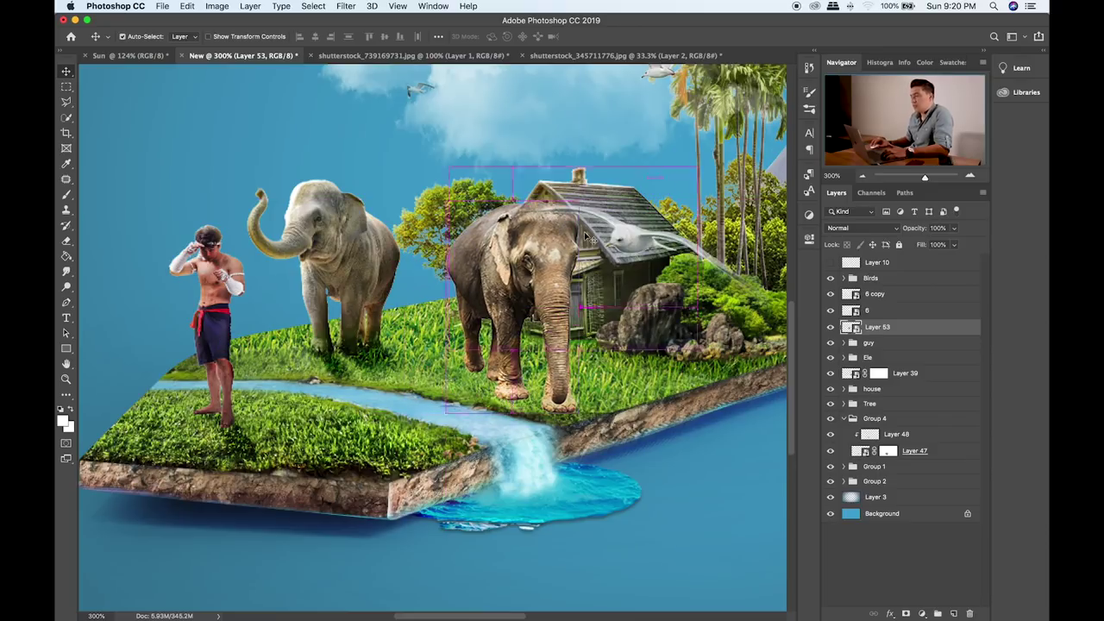
- Enlarge the new elephant slightly and shift its position in front of the house
key(super+t)
drag(578, 199, 595, 176)
drag(610, 257, 565, 258)
key(super+z)
key(Return)
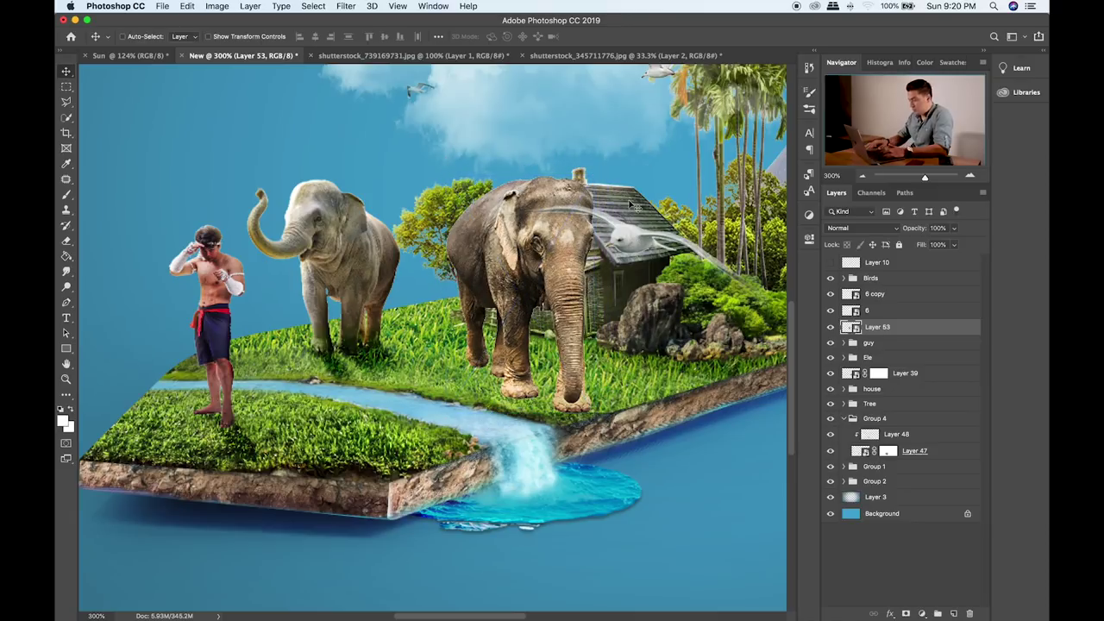
key(super+0)
mouse_move(532, 355)
mouse_down()
mouse_move(502, 392)
mouse_move(482, 387)
mouse_move(513, 350)
mouse_up()
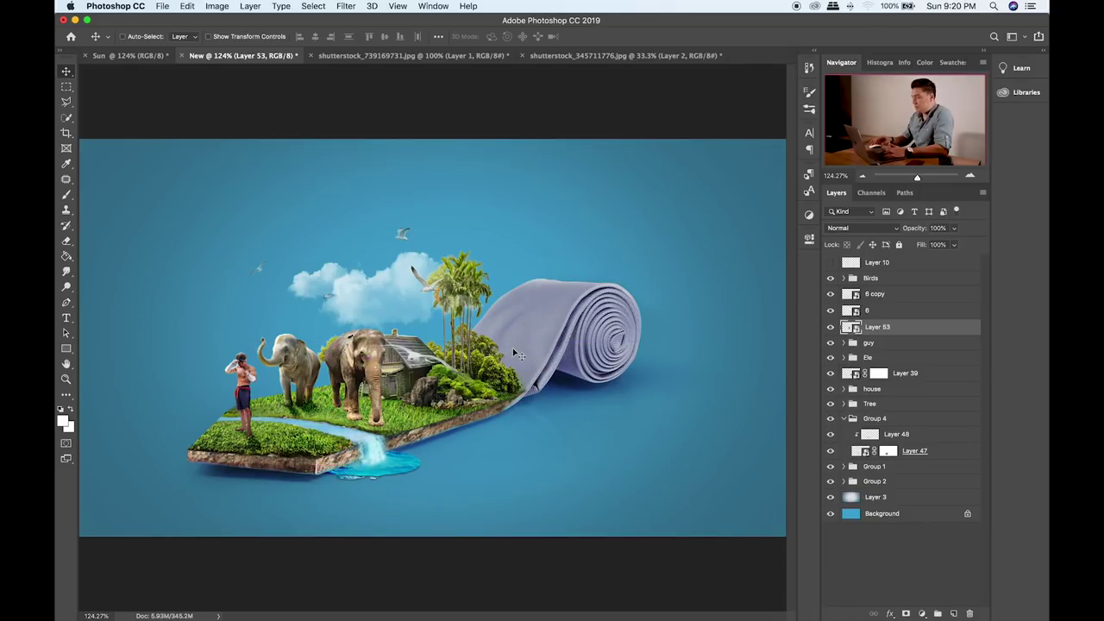
mouse_move(512, 347)
mouse_down()
mouse_move(518, 314)
mouse_move(441, 334)
mouse_move(505, 355)
mouse_move(527, 349)
mouse_up()
- Try to flip the new elephant horizontally and reposition it in front of the house
click(187, 6)
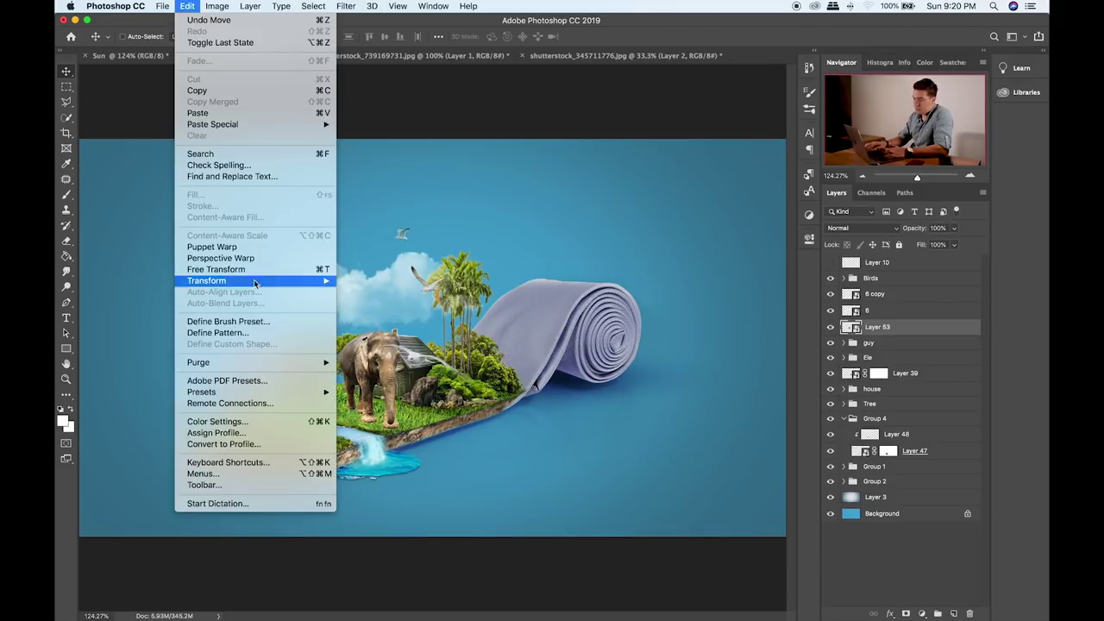
mouse_move(268, 281)
click(427, 415)
mouse_move(429, 415)
mouse_down()
mouse_move(448, 406)
mouse_move(408, 396)
mouse_move(417, 408)
mouse_up()
key(super+z)
key(super+z)
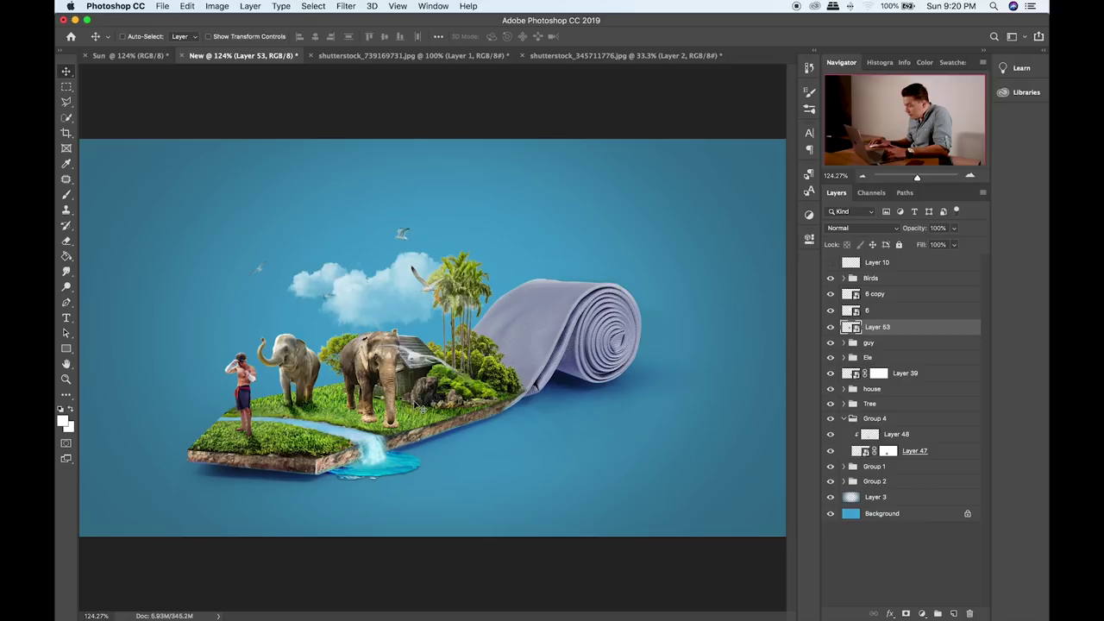
- Scale the new elephant down below the first elephant's size and move it to the front grass beside the man
mouse_move(399, 390)
mouse_down()
mouse_move(430, 388)
mouse_move(401, 389)
mouse_up()
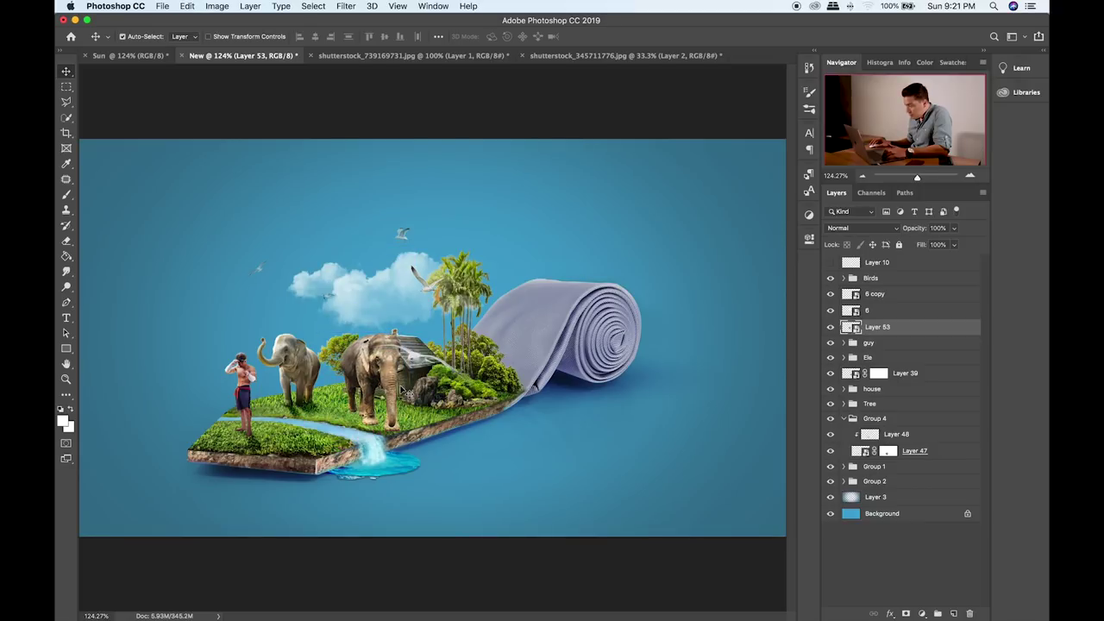
key(super+equal)
key(super+t)
drag(384, 330, 357, 371)
key(Return)
drag(411, 415, 461, 408)
drag(369, 416, 325, 452)
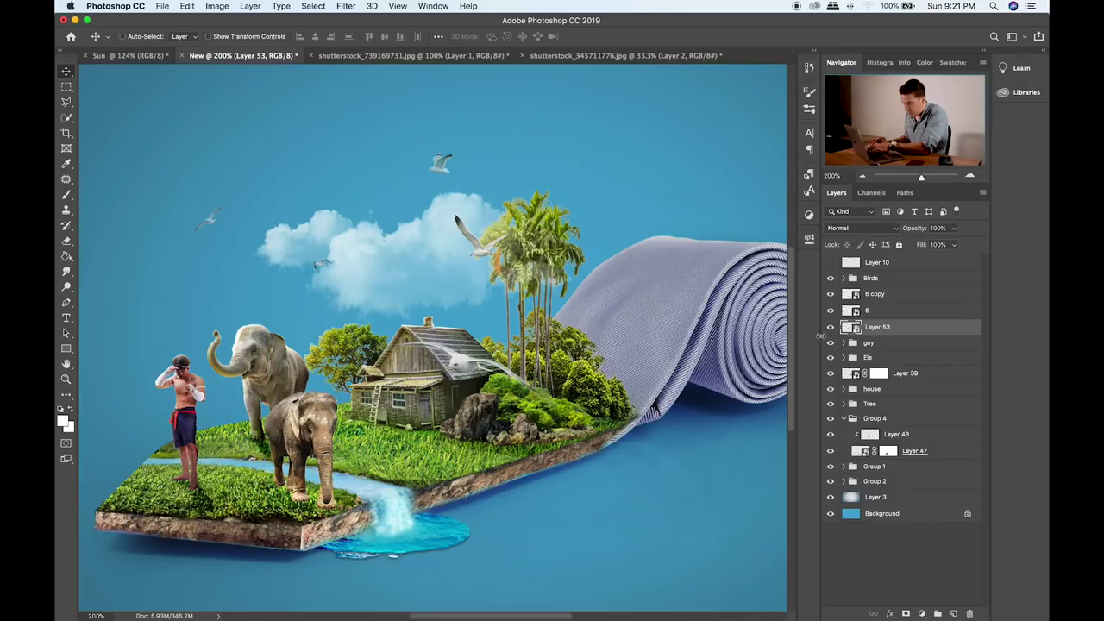
- Hide Layer 53 and move the guy group along the front grass so the man overlaps the first elephant
click(830, 328)
click(891, 347)
drag(216, 507, 288, 498)
key(super+z)
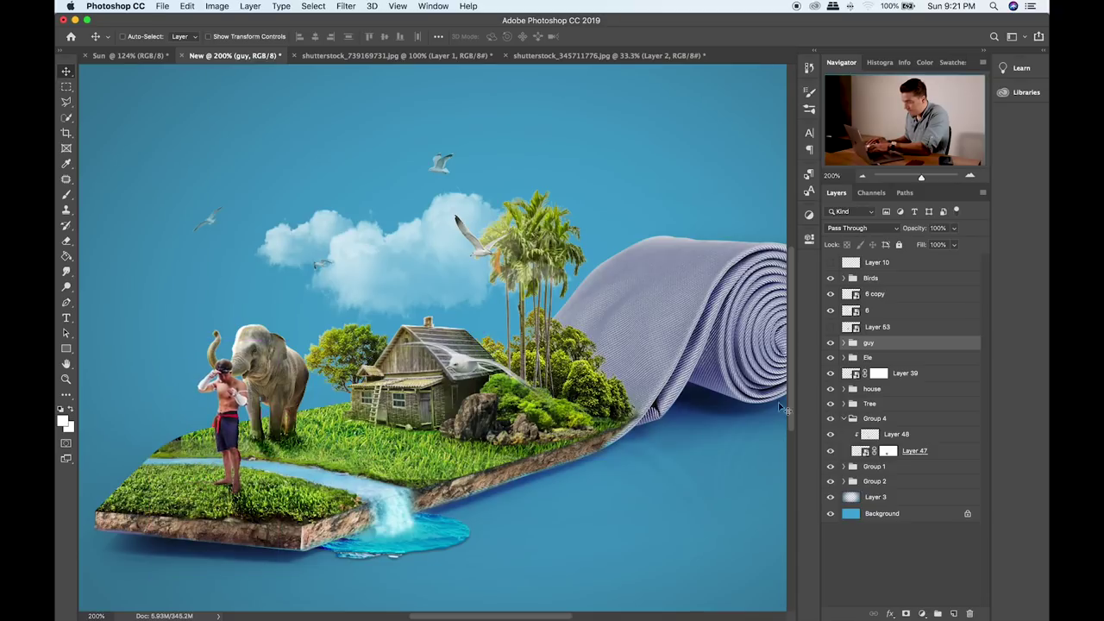
- Show Layer 53, move the new elephant between the first elephant and the house, and scale it down to 2.13%
click(830, 327)
click(876, 327)
drag(313, 453, 361, 444)
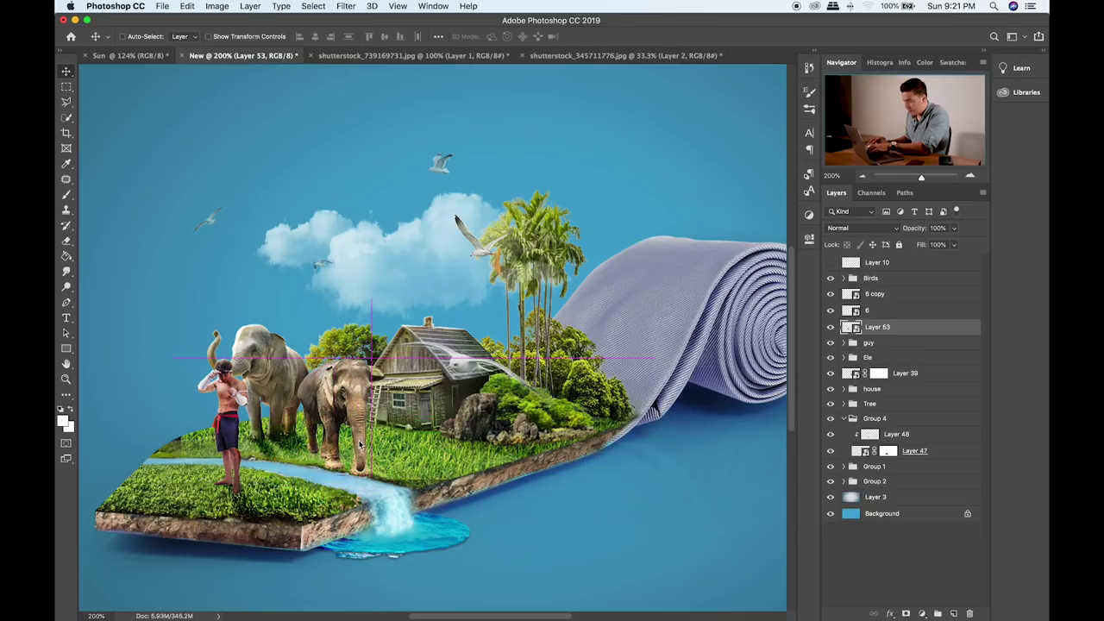
key(super+t)
drag(372, 359, 344, 394)
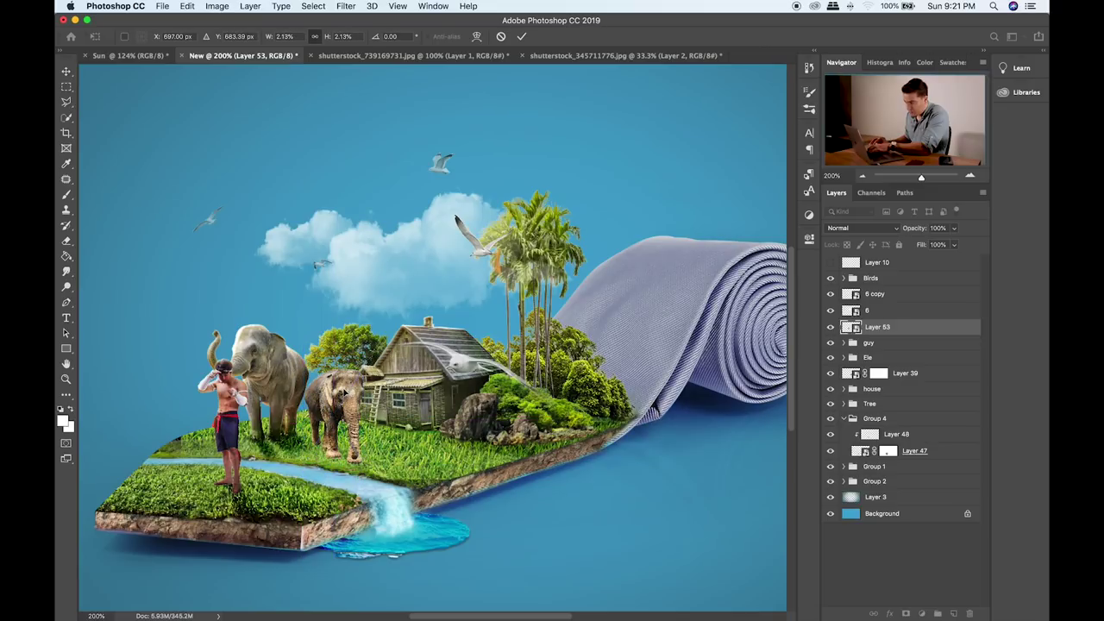
key(Return)
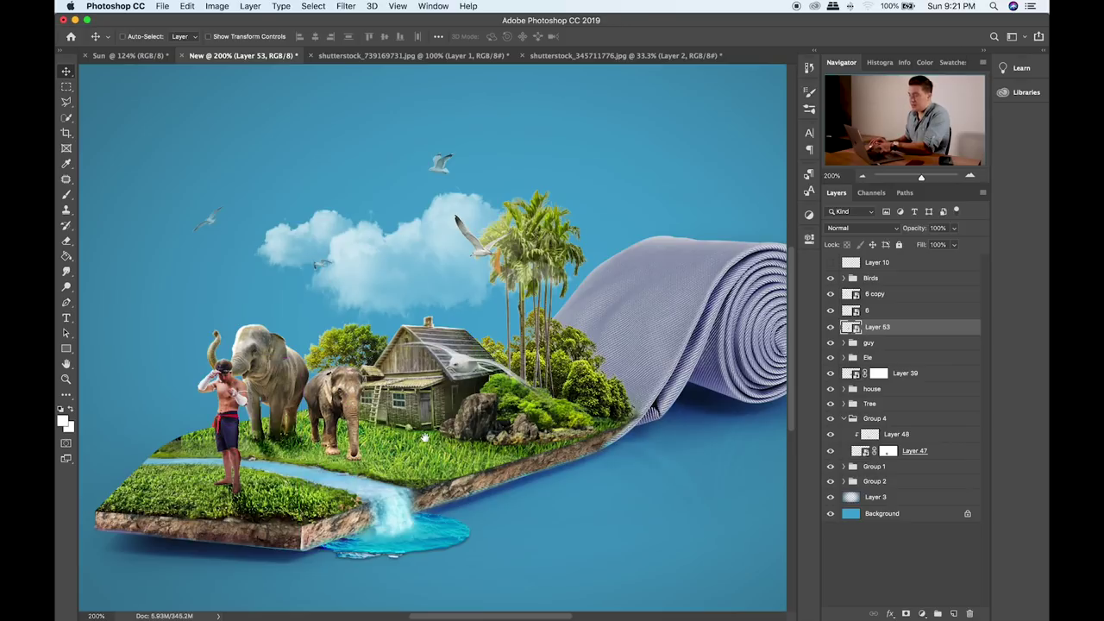
- Put Layer 53 in a new group, add an empty layer clipped to it and activate the Brush tool
key(super+minus)
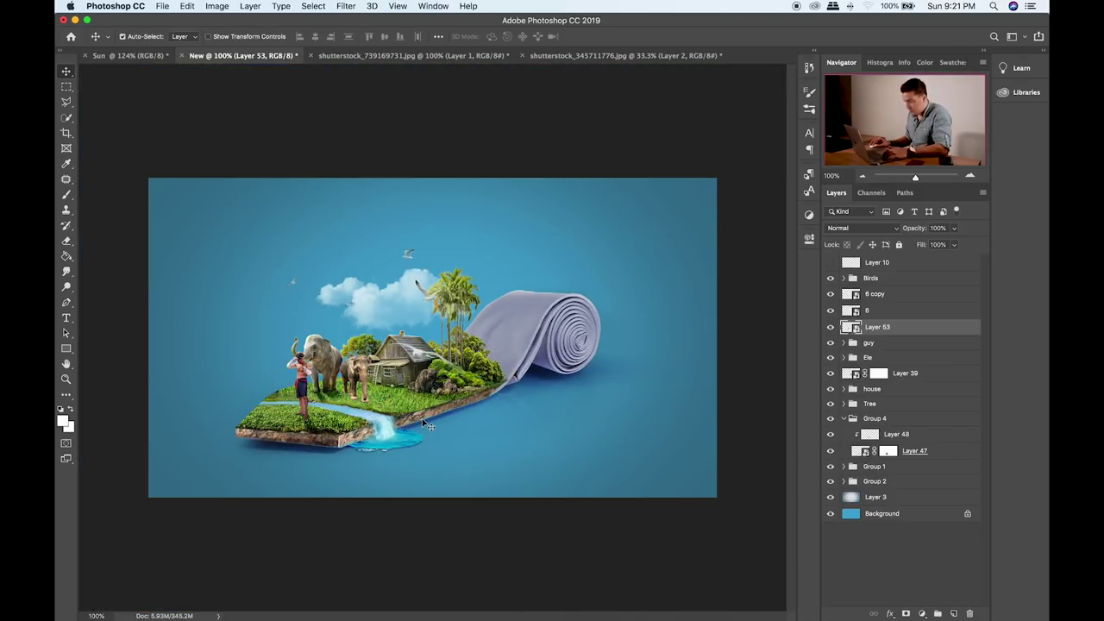
key(super+plus)
drag(422, 418, 536, 301)
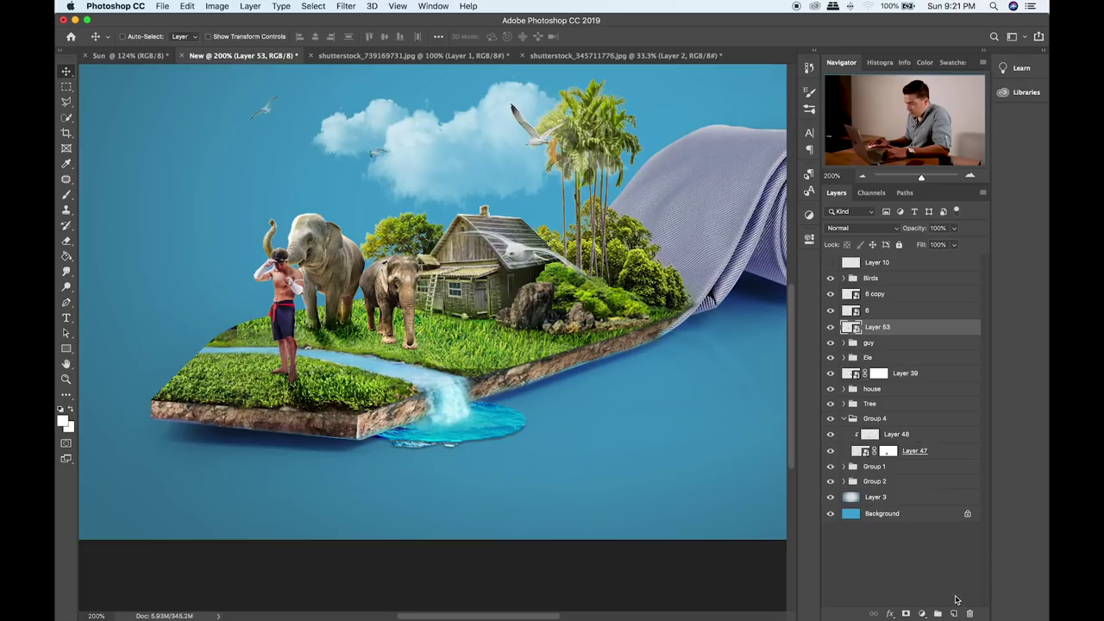
key(super+g)
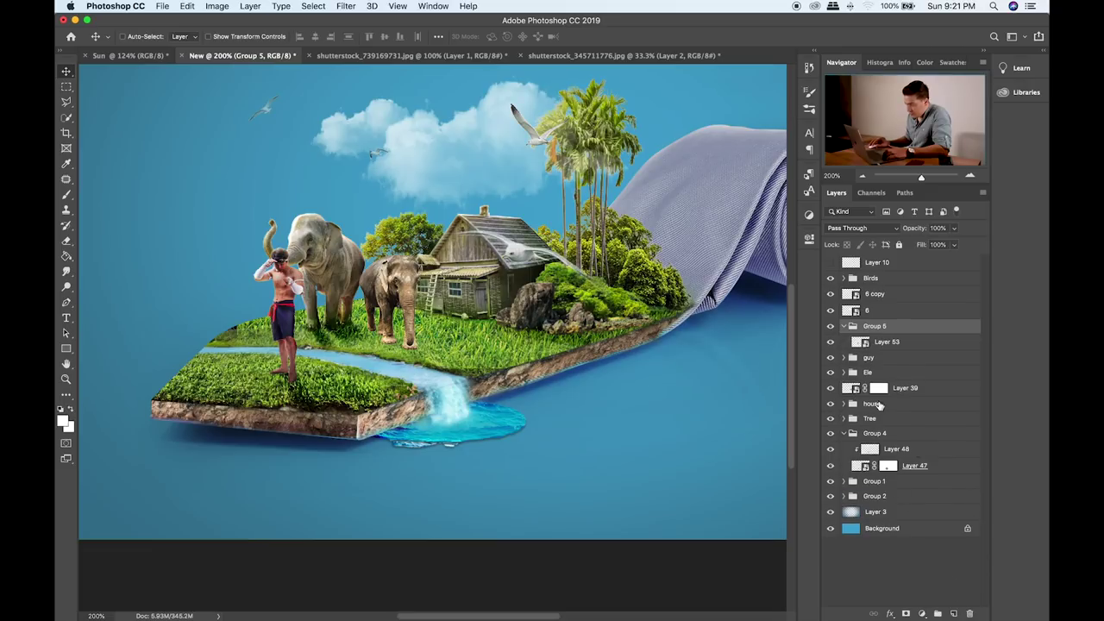
click(905, 345)
click(953, 613)
alt+click(915, 349)
key(b)
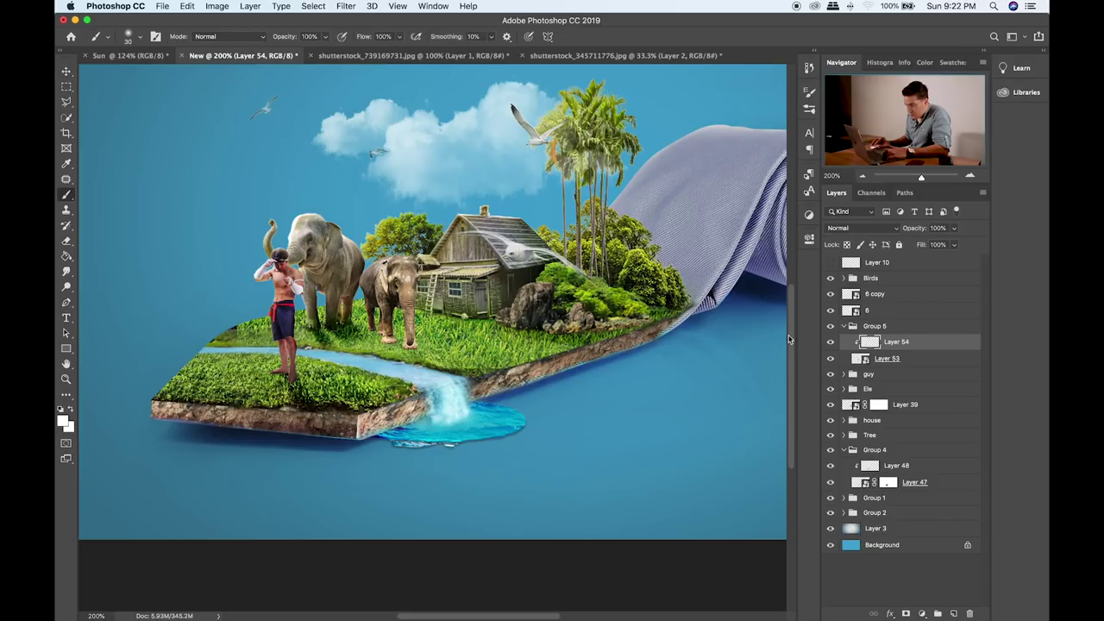
- Nudge Layer 53 together with its clipped Layer 54 slightly downward, then toggle Group 5 off and on
shift+click(895, 358)
key(v)
drag(444, 337, 445, 345)
click(831, 326)
click(830, 327)
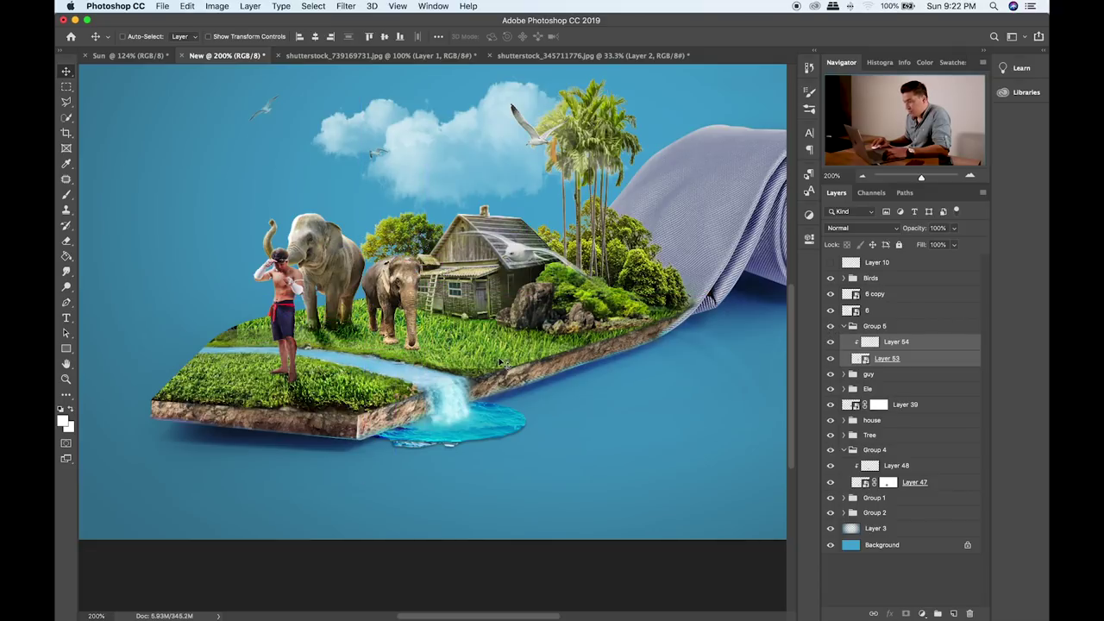
- Duplicate Layer 53 beneath itself and flip and skew the copy downward from the elephant's feet toward the waterfall as a cast shadow
click(921, 359)
drag(921, 359, 920, 366)
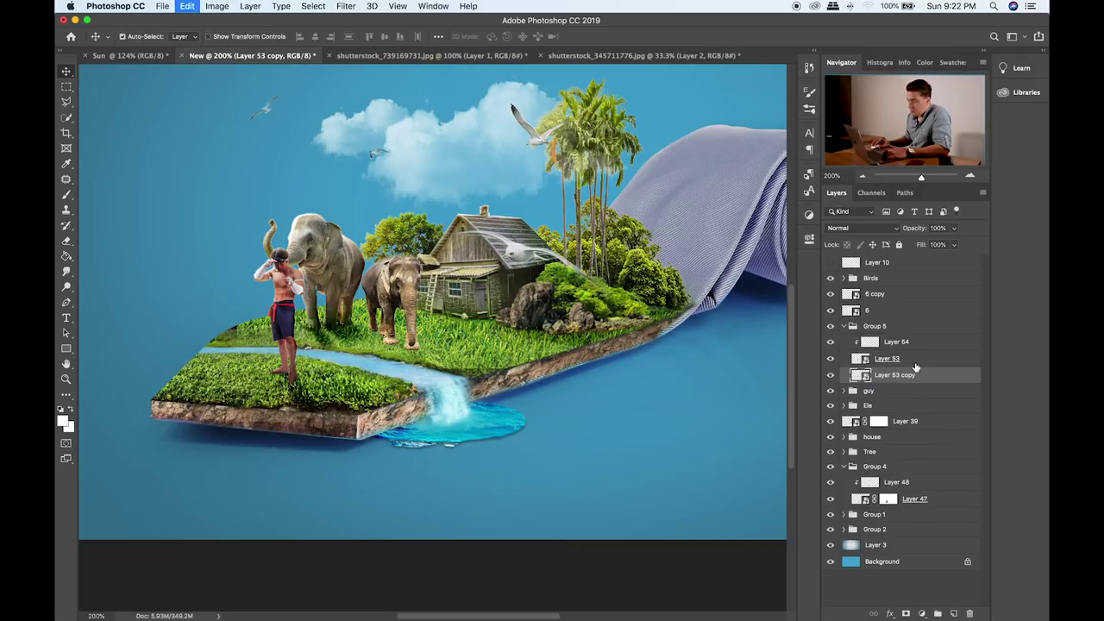
key(super+t)
drag(389, 257, 444, 401)
key(Return)
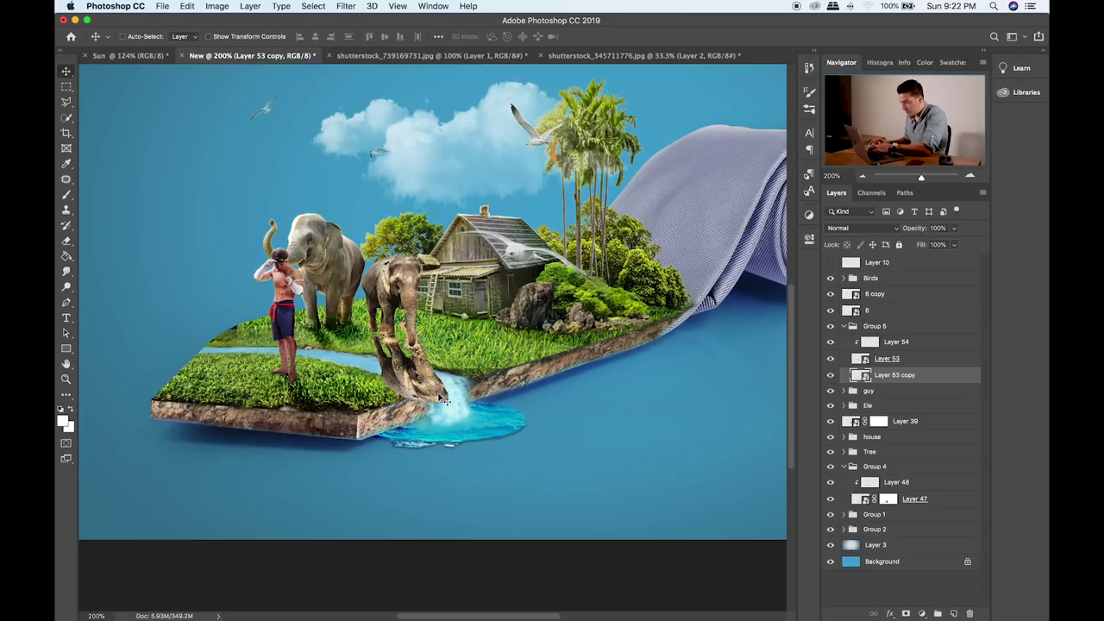
- Apply a black Color Overlay in Normal mode to Layer 53 copy and lower the layer's opacity to about 45%
double_click(963, 382)
click(621, 263)
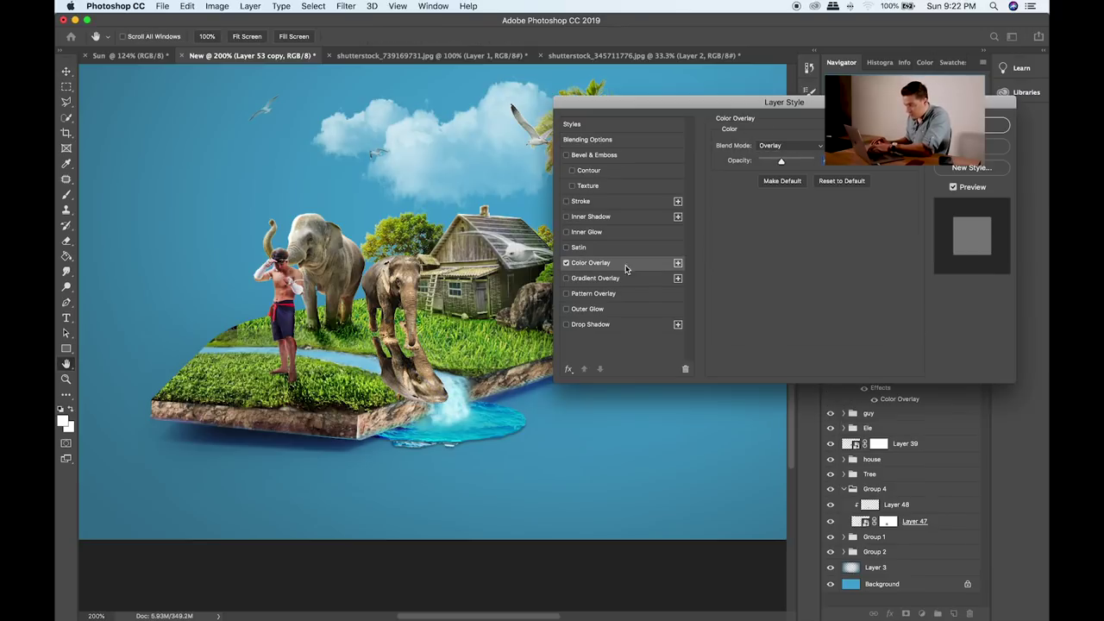
click(832, 145)
drag(782, 285, 675, 503)
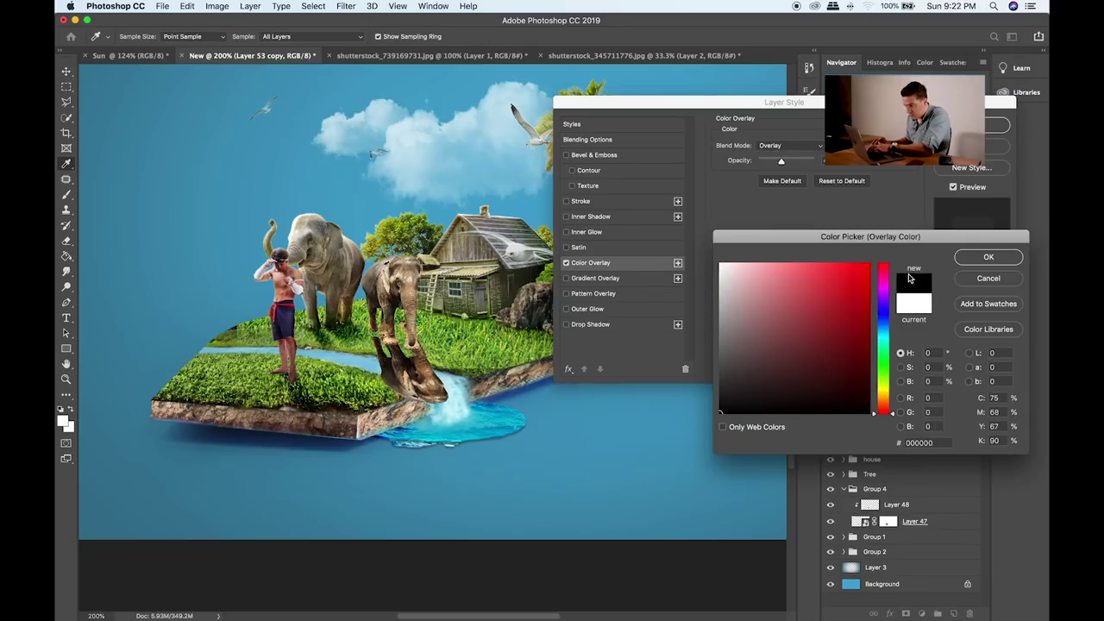
click(973, 256)
click(789, 145)
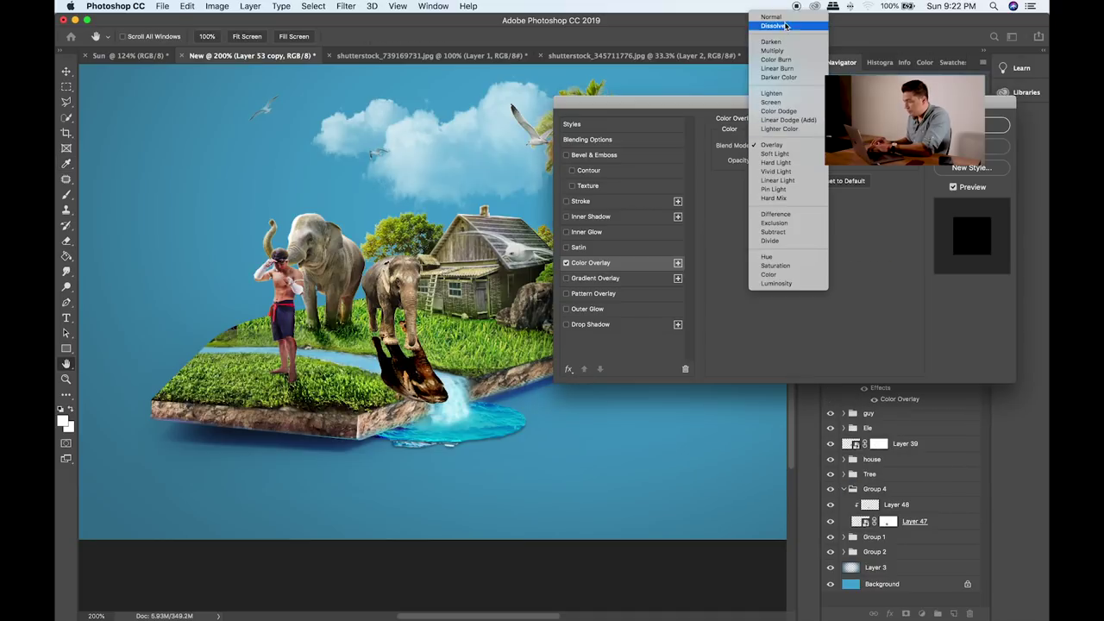
click(783, 17)
key(Return)
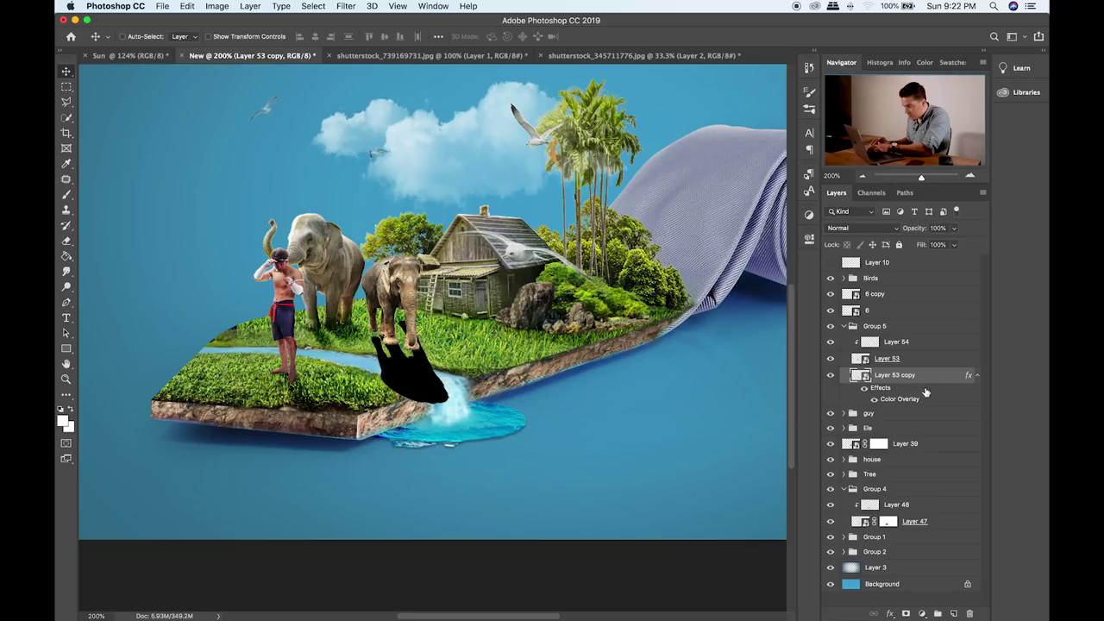
click(954, 229)
drag(928, 248, 923, 244)
- Add a layer mask to Layer 53 copy and brush away the shadow over the river and waterfall with a soft black brush
click(905, 613)
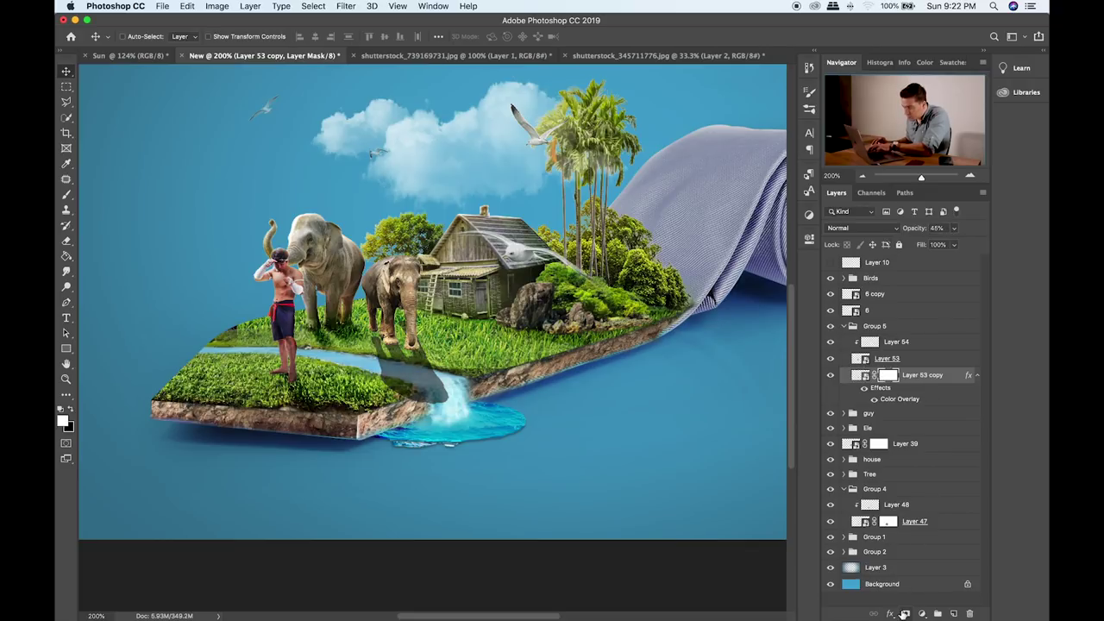
key(b)
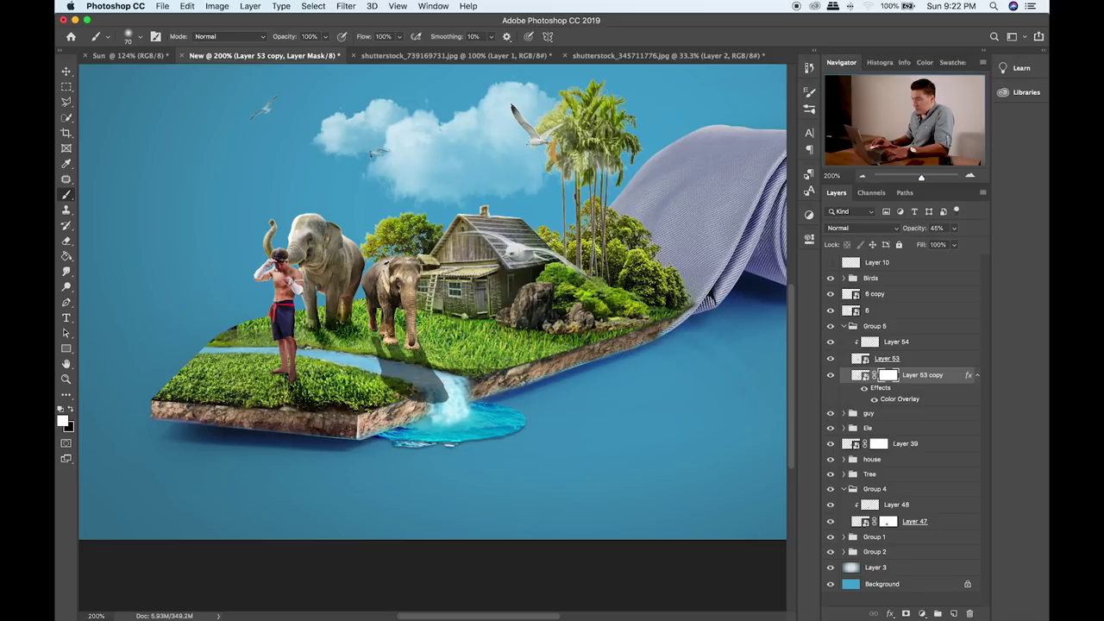
mouse_move(436, 401)
mouse_down()
mouse_move(431, 385)
mouse_move(413, 385)
mouse_up()
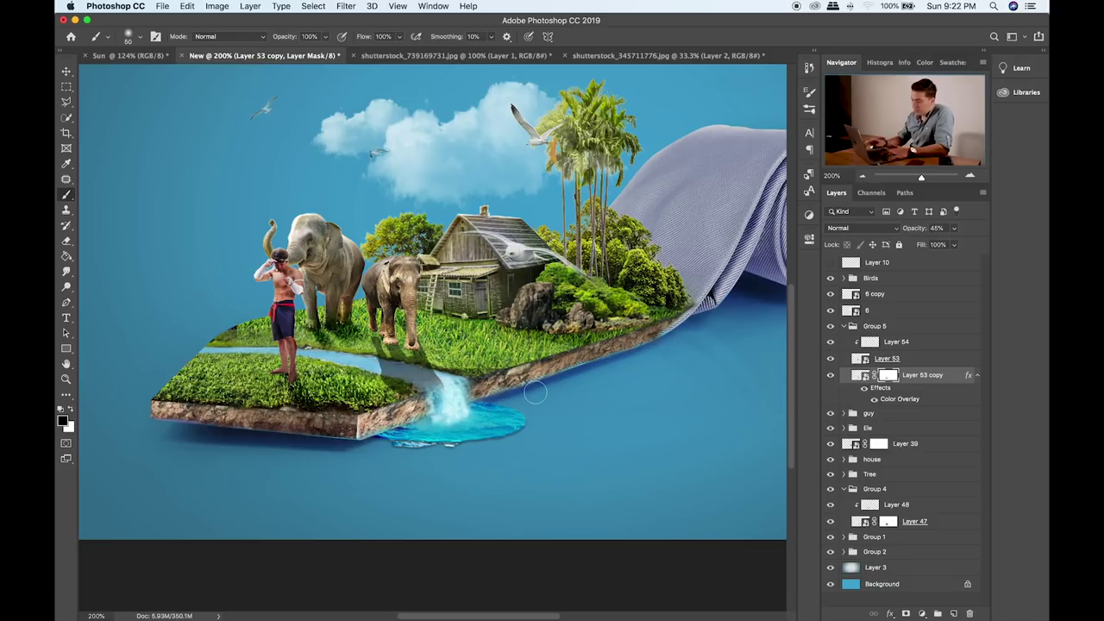
key(bracketright)
key(bracketright)
key(bracketright)
key(bracketright)
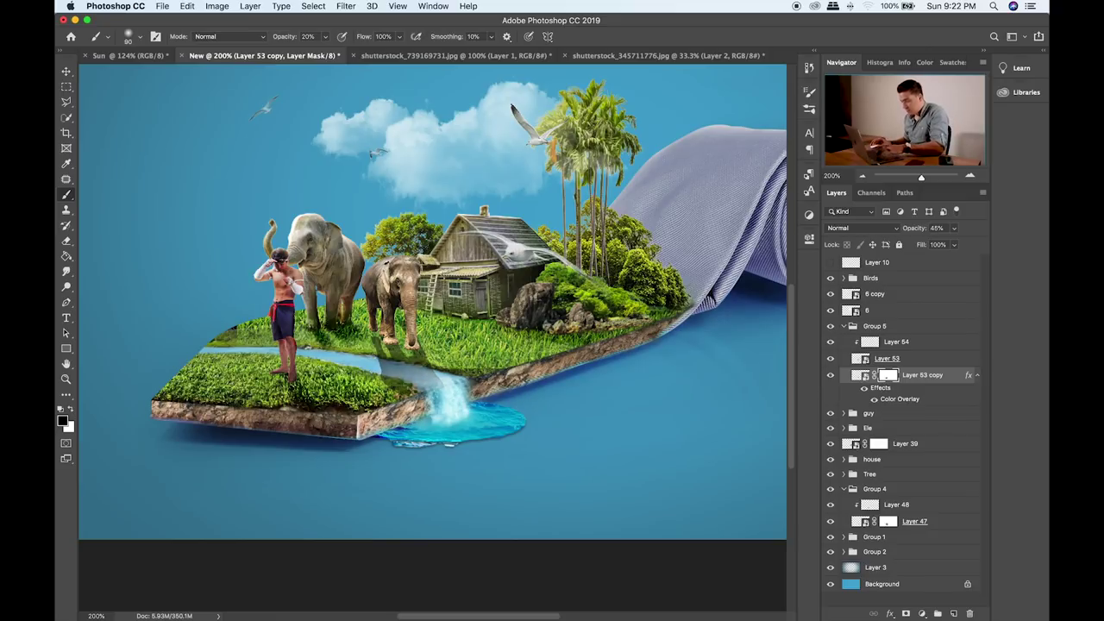
- Try blend modes such as Color Burn, Soft Light and Pin Light on the elephant's shadow layer
click(858, 375)
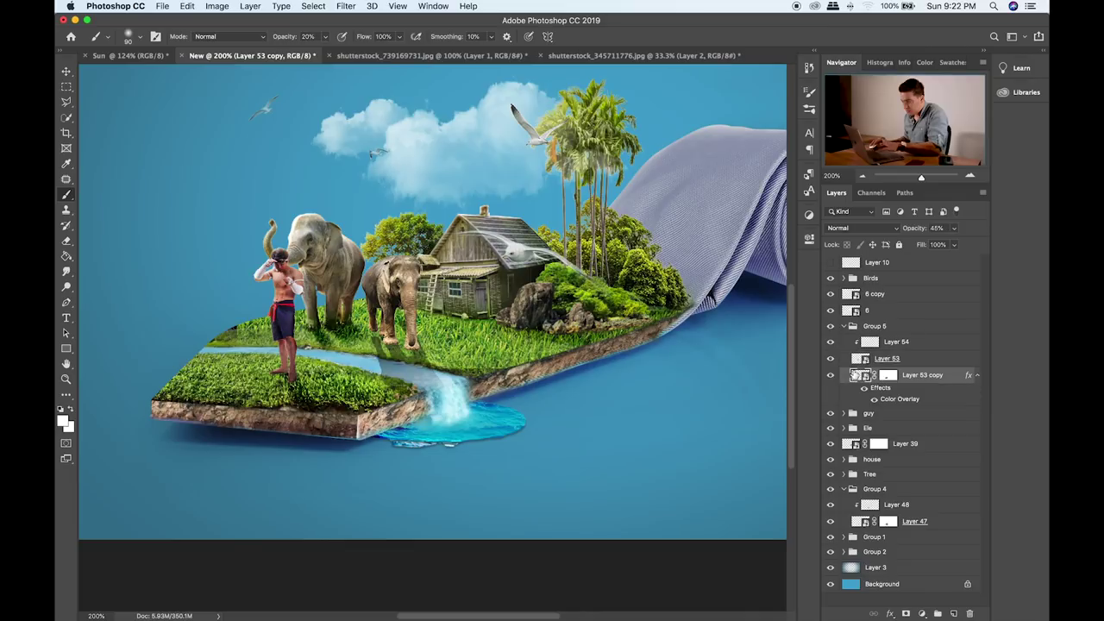
key(v)
key(shift+plus)
key(shift+plus)
key(shift+plus)
key(shift+plus)
key(shift+plus)
key(shift+plus)
key(shift+plus)
key(shift+plus)
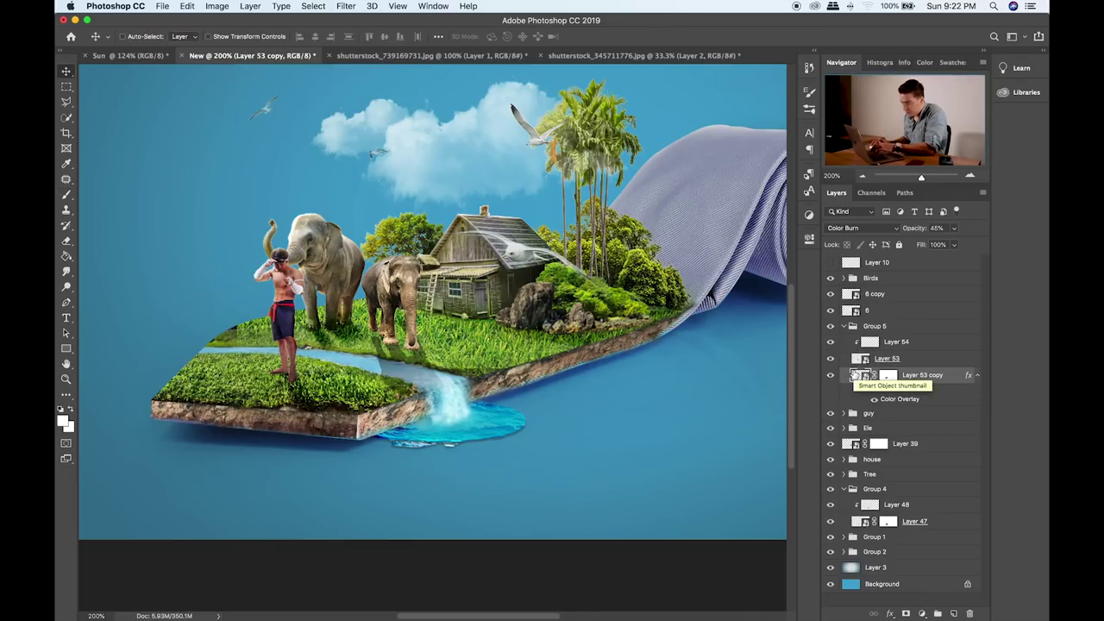
key(shift+plus)
key(shift+plus)
key(shift+plus)
key(shift+plus)
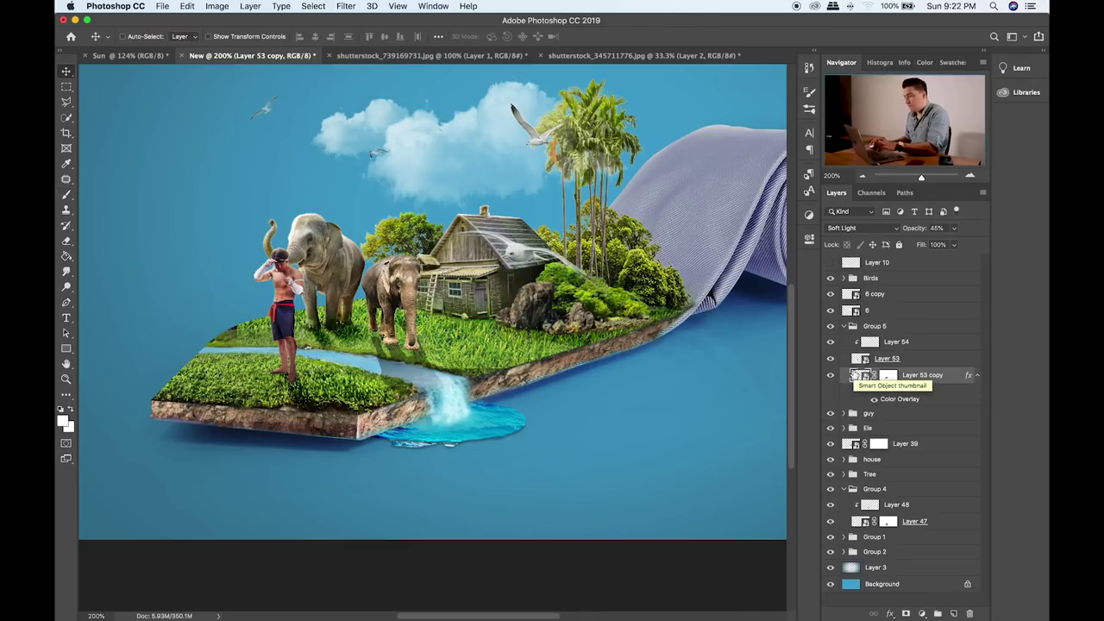
key(shift+plus)
key(shift+plus)
key(shift+plus)
key(shift+plus)
- Convert Layer 53 copy with its overlay and mask into a smart object and set its blend mode to Overlay
right_click(858, 376)
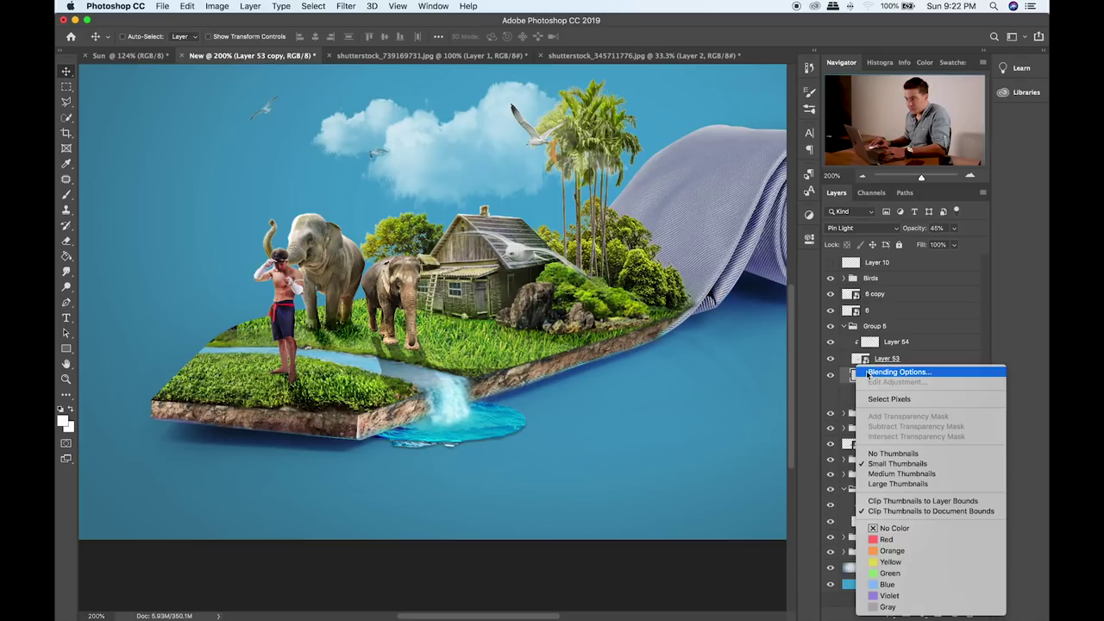
click(945, 353)
right_click(946, 379)
click(876, 219)
key(shift+plus)
key(shift+plus)
key(shift+plus)
key(shift+plus)
key(shift+plus)
key(shift+plus)
key(shift+plus)
key(shift+plus)
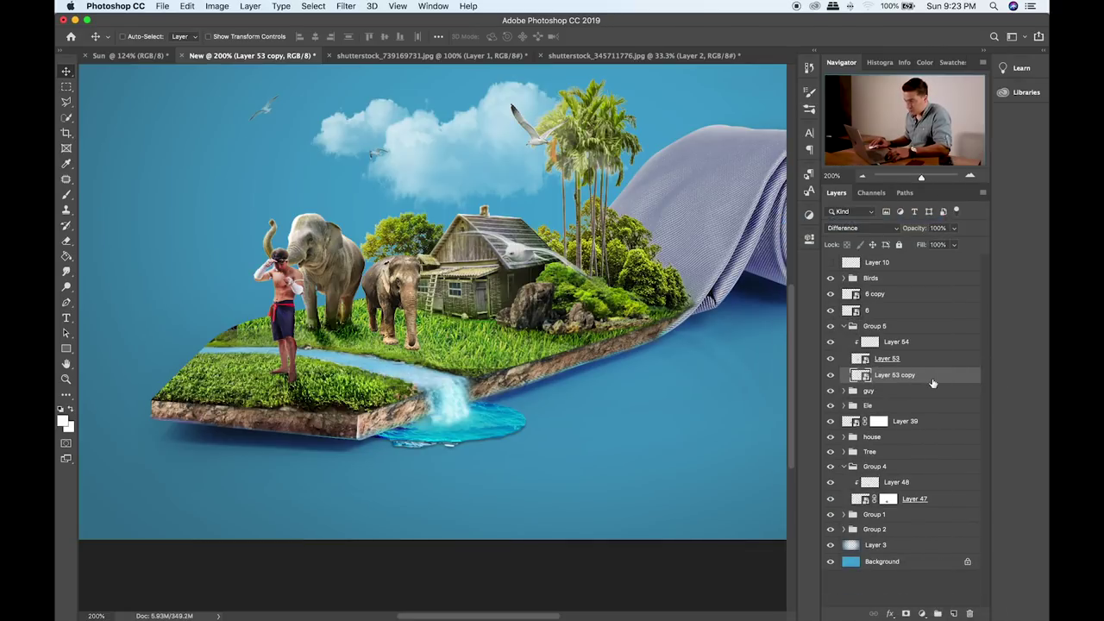
key(shift+plus)
key(shift+plus)
key(shift+plus)
key(shift+plus)
key(shift+plus)
key(shift+plus)
key(shift+plus)
key(shift+plus)
key(shift+plus)
key(shift+plus)
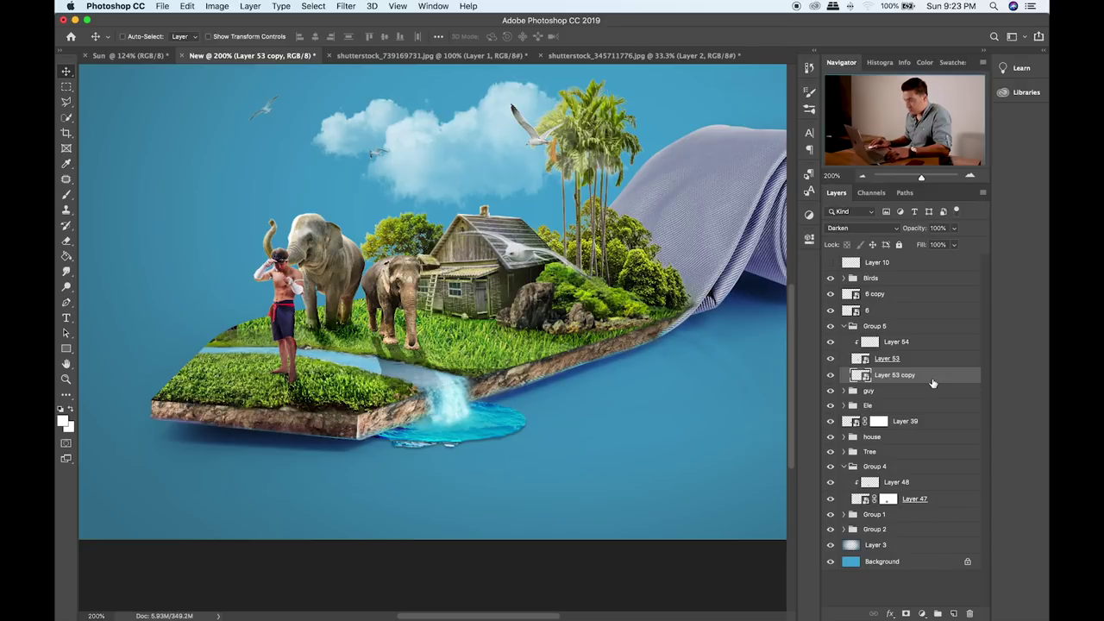
key(shift+plus)
key(shift+plus)
key(shift+plus)
key(shift+plus)
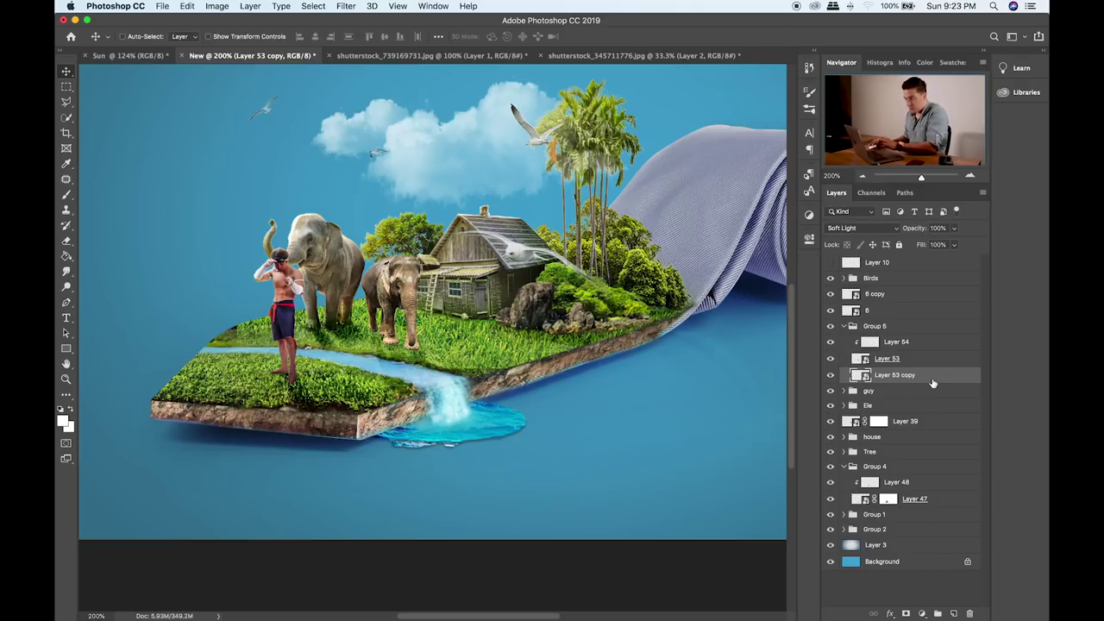
drag(547, 454, 544, 450)
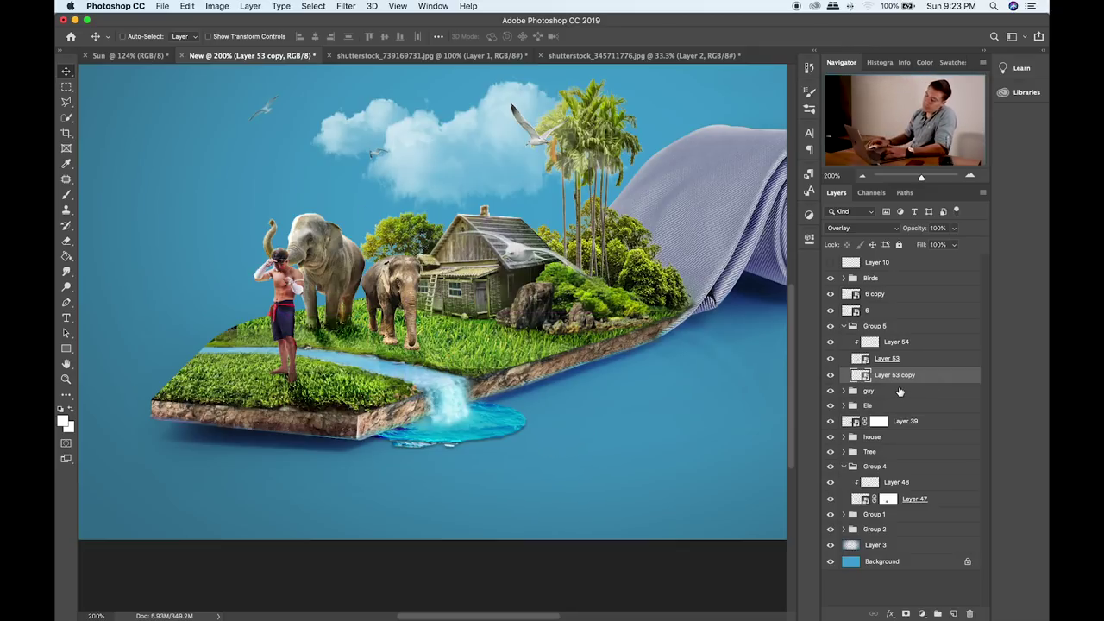
- Add a layer mask to Layer 53 and paint out the bottom edges of the elephant's feet with a tiny black brush
key(super+plus)
key(super+plus)
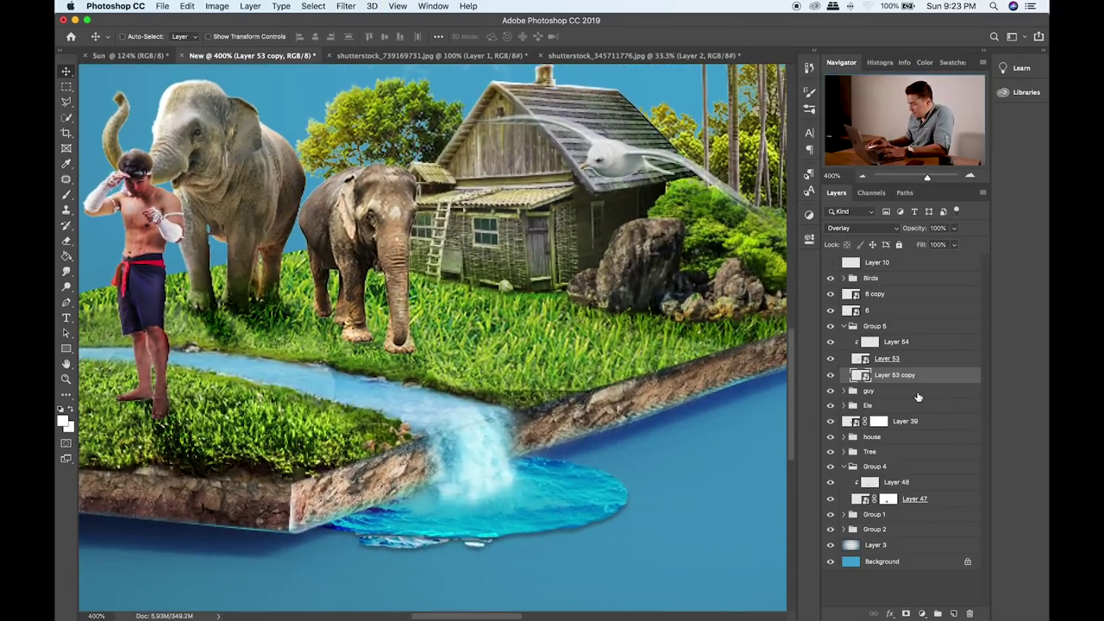
click(919, 362)
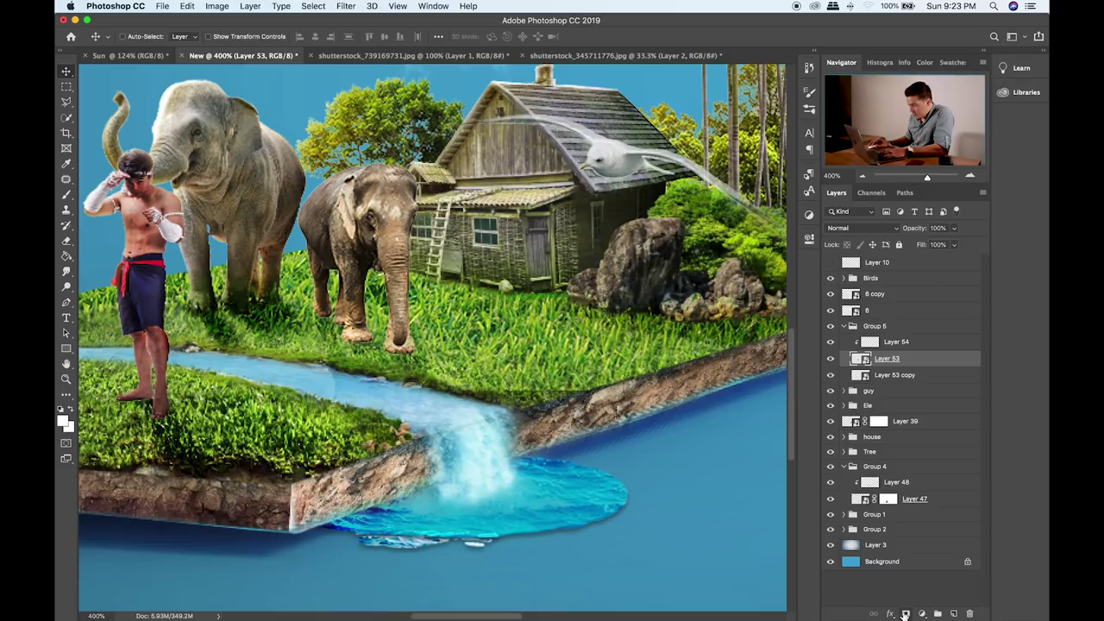
click(904, 614)
key(b)
key(bracketleft)
key(bracketleft)
key(bracketleft)
key(bracketleft)
key(bracketleft)
key(bracketleft)
key(bracketleft)
key(bracketleft)
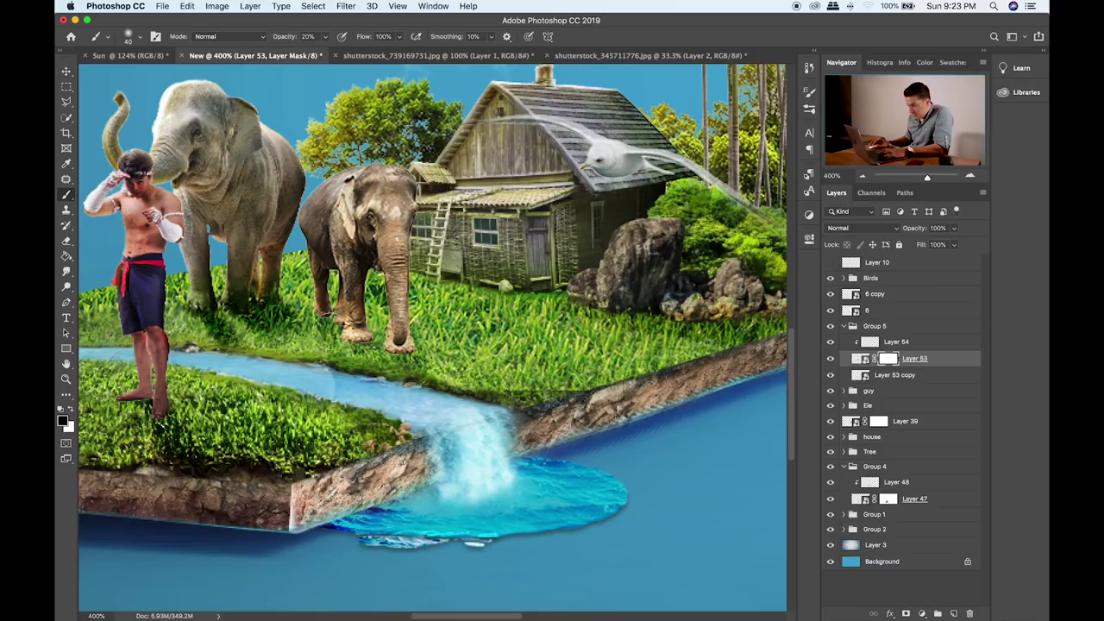
drag(322, 321, 324, 319)
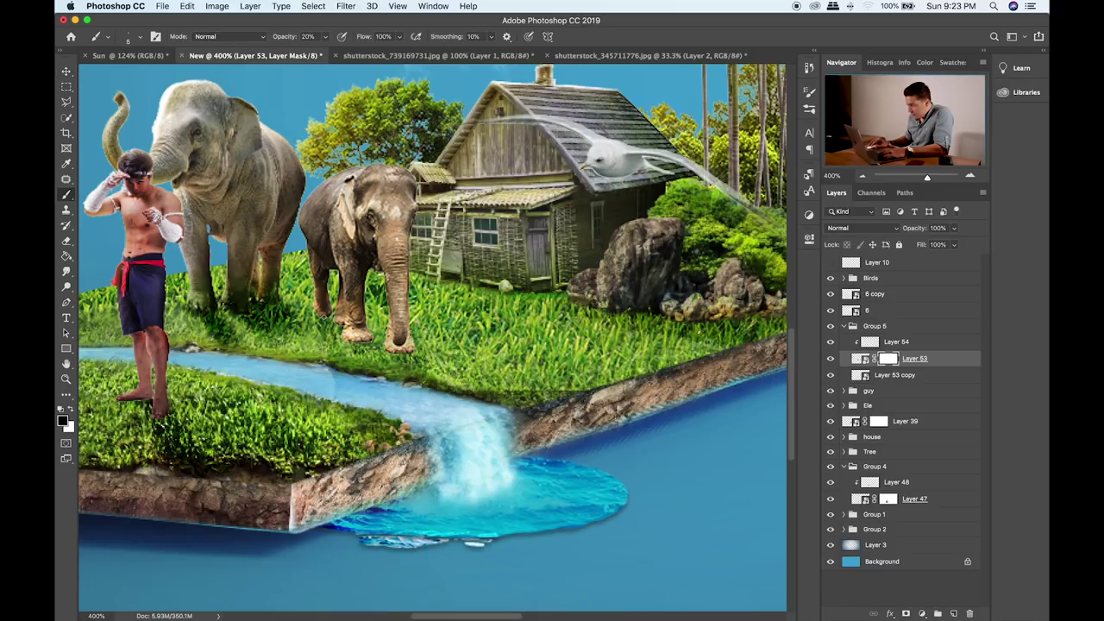
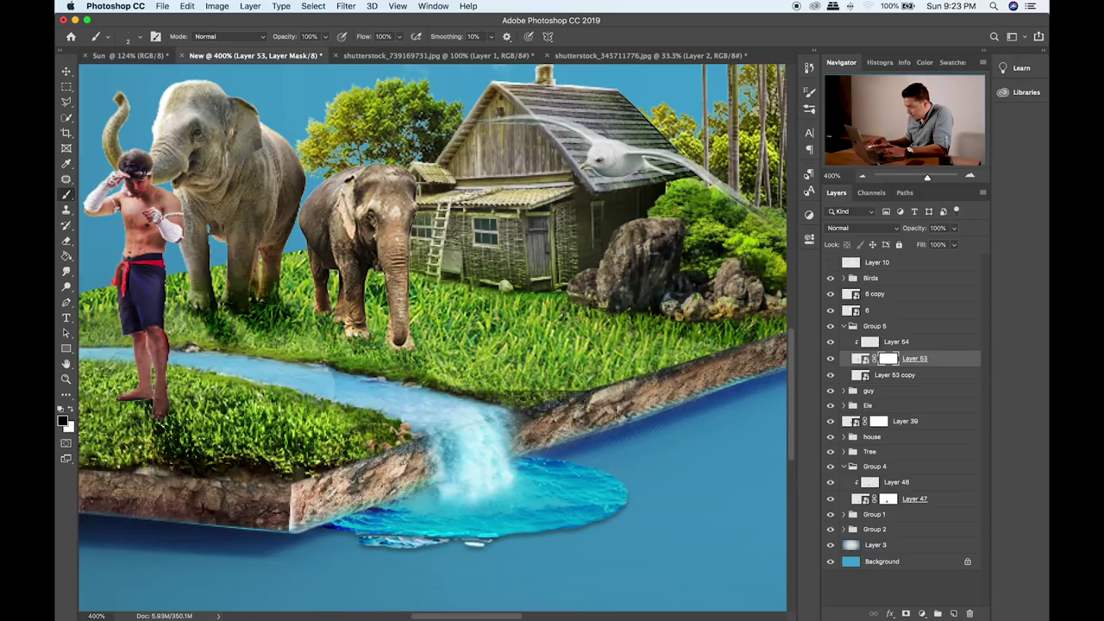
key(bracketright)
key(bracketright)
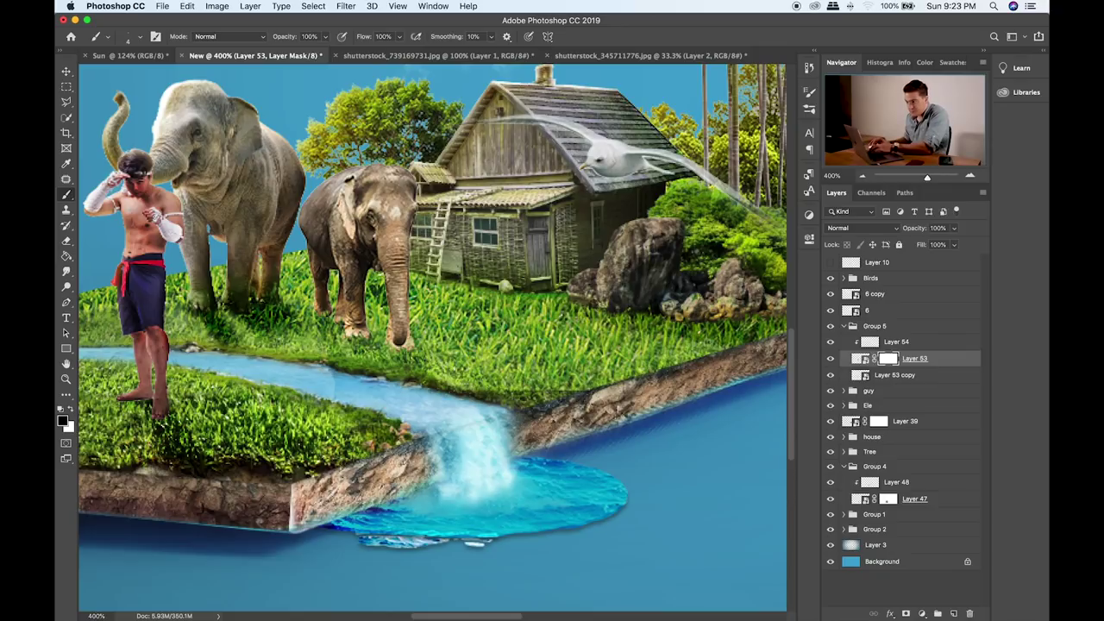
- Create a new layer above Layer 53 copy and paint one soft black dab on the grass beside the elephant
click(913, 375)
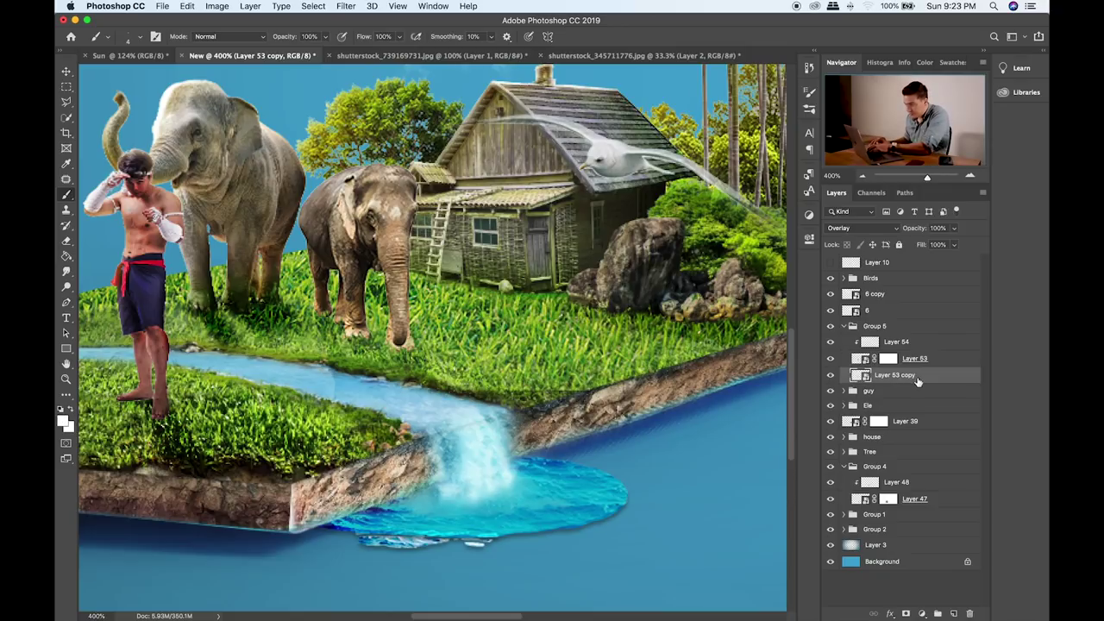
click(954, 613)
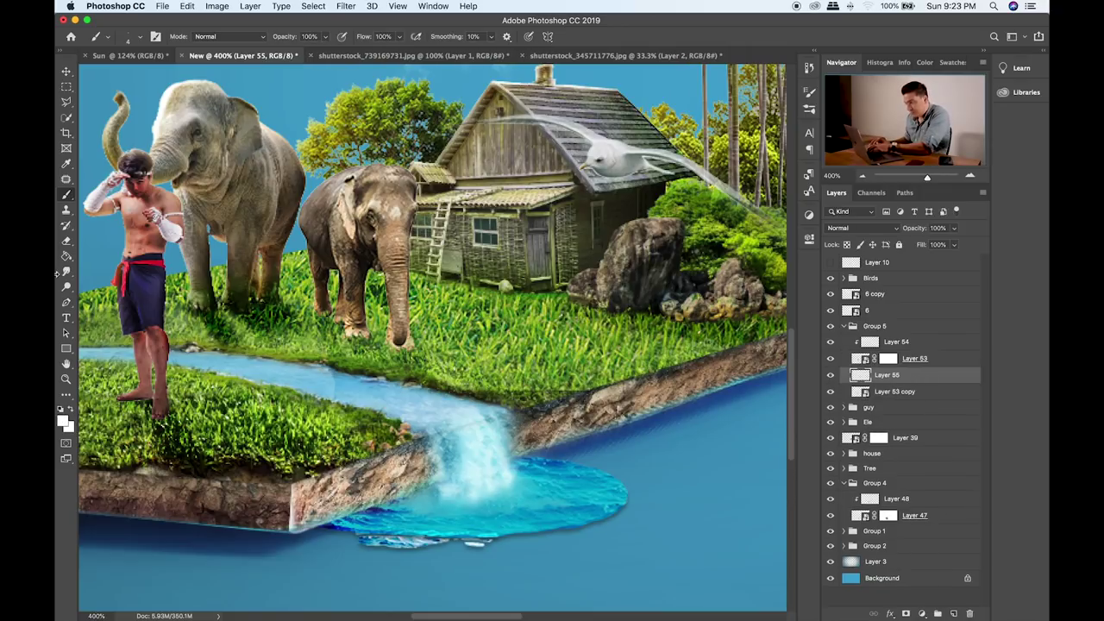
click(62, 420)
drag(750, 393, 665, 418)
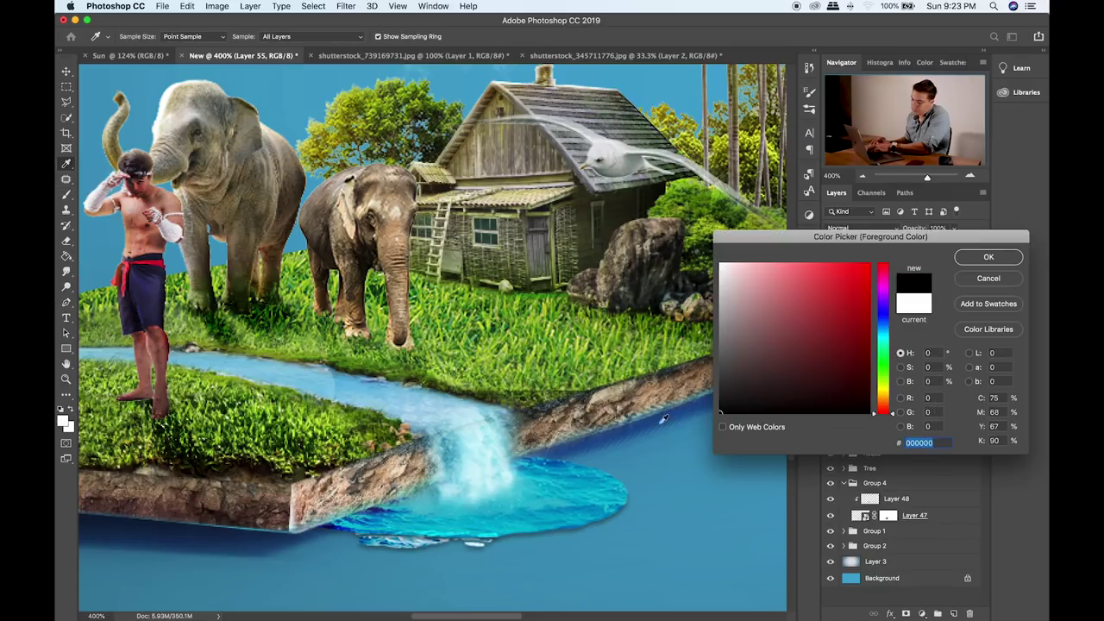
key(Return)
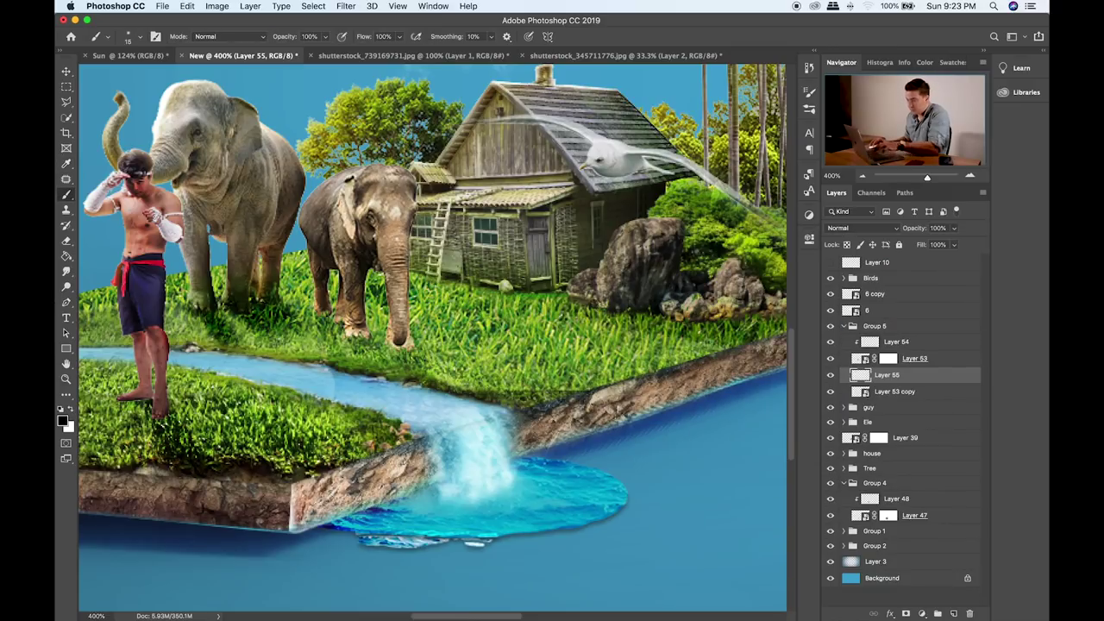
click(440, 326)
click(440, 326)
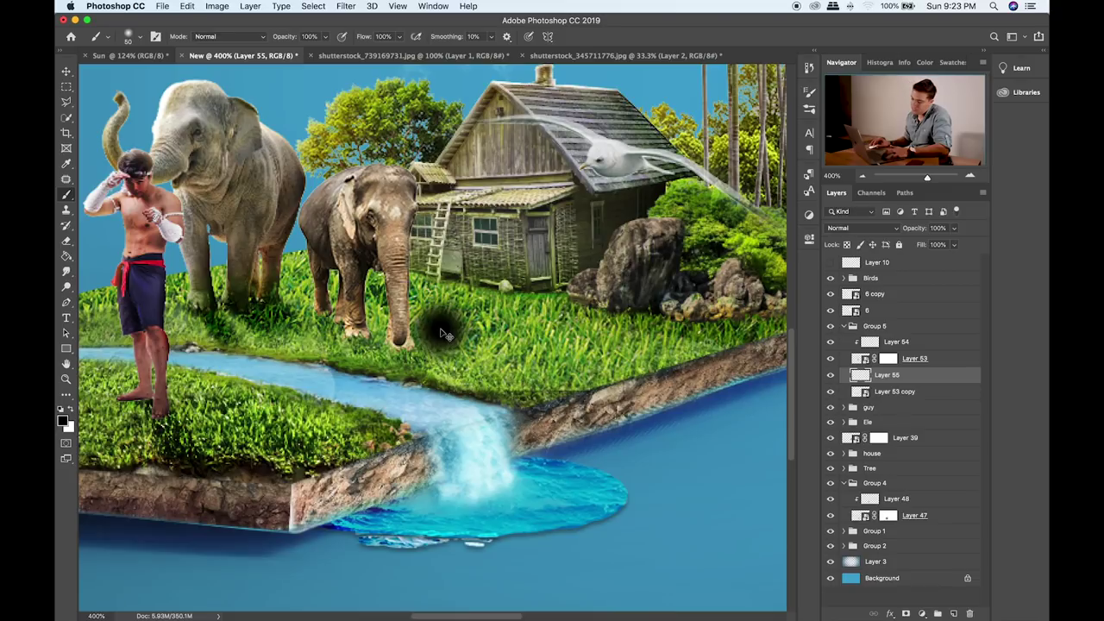
- Squash the black dab into a flat contact shadow under the elephant's feet and duplicate it twice for the other feet
key(ctrl+t)
mouse_move(440, 281)
mouse_down()
mouse_move(441, 354)
mouse_move(347, 304)
mouse_up()
key(Return)
key(v)
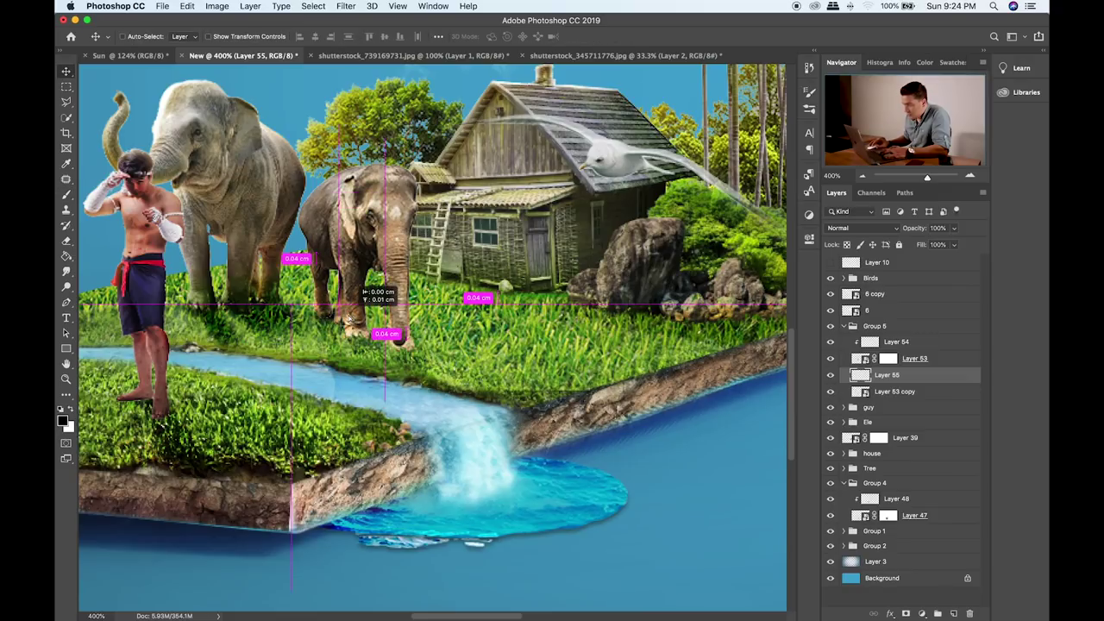
mouse_move(348, 319)
mouse_down()
mouse_move(394, 325)
mouse_move(401, 352)
mouse_move(427, 338)
mouse_up()
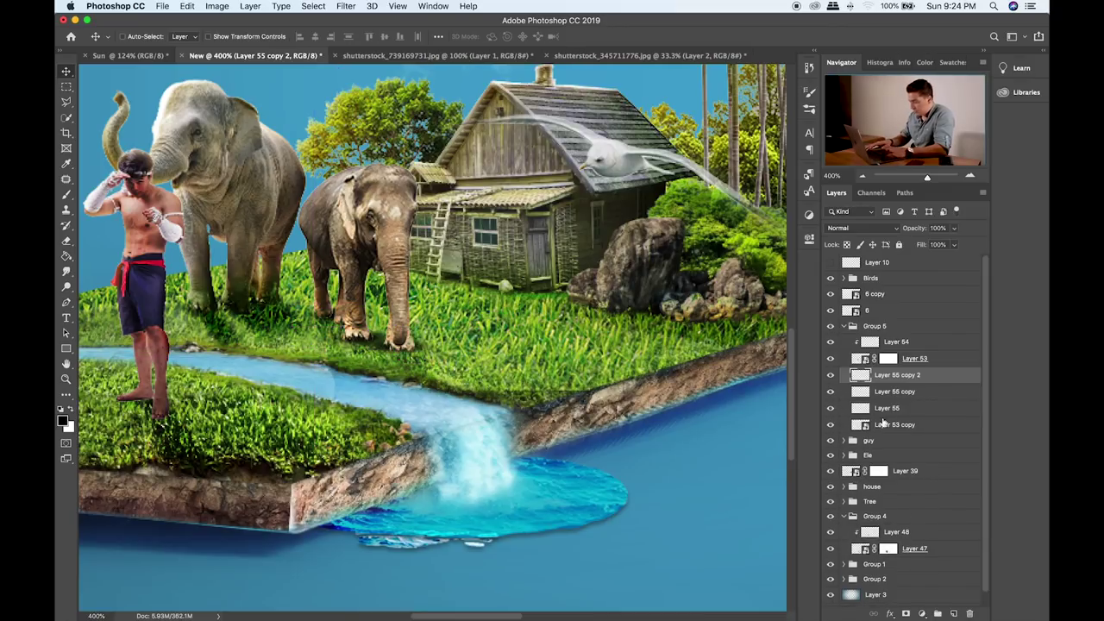
- Combine the three contact shadow layers into one smart object and set its blend mode to Overlay
shift+click(925, 411)
right_click(923, 411)
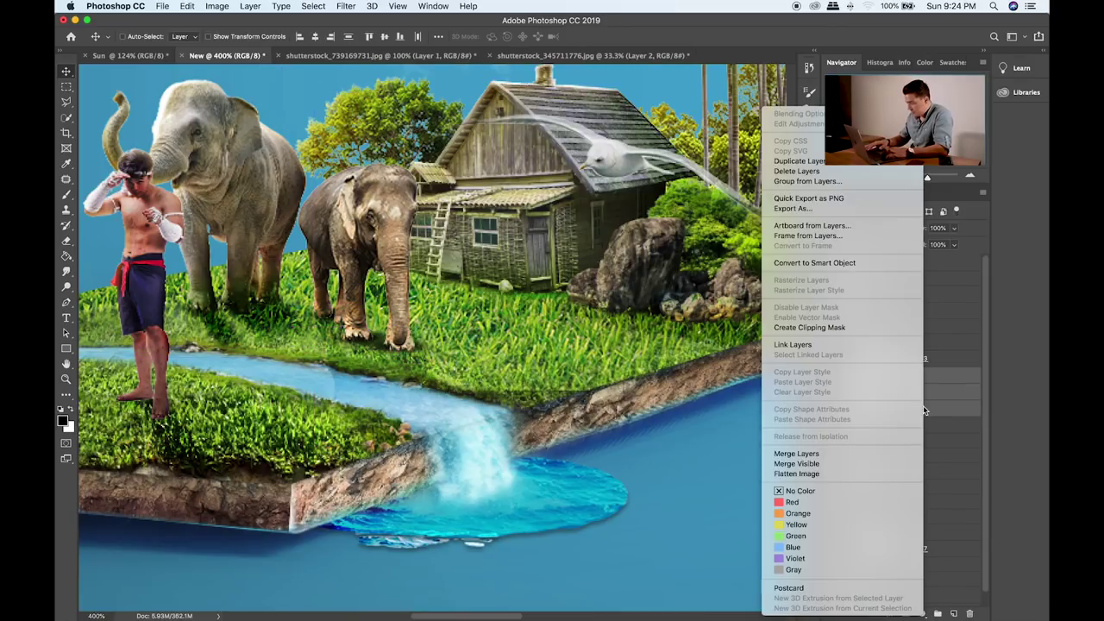
click(837, 262)
key(shift+plus)
key(shift+plus)
key(shift+plus)
key(shift+plus)
key(shift+plus)
key(shift+plus)
key(shift+plus)
key(shift+plus)
key(shift+plus)
key(shift+plus)
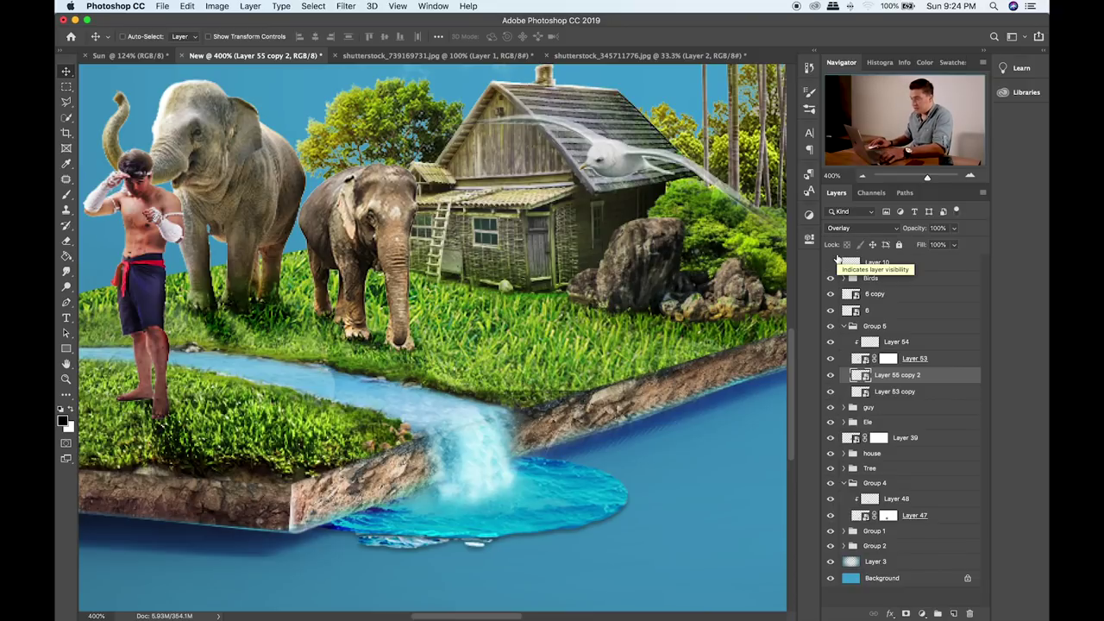
- Add a new layer clipped to Layer 53 and paint soft black shading on the elephant's lower legs and body edges
click(933, 361)
click(953, 612)
key(b)
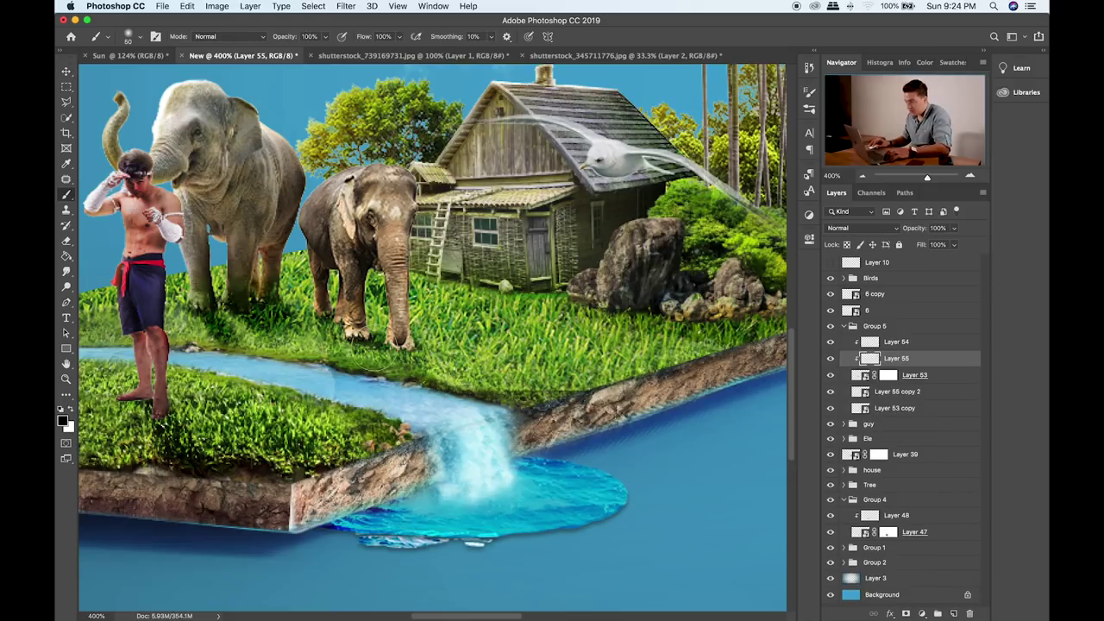
key(bracketright)
key(bracketright)
key(bracketright)
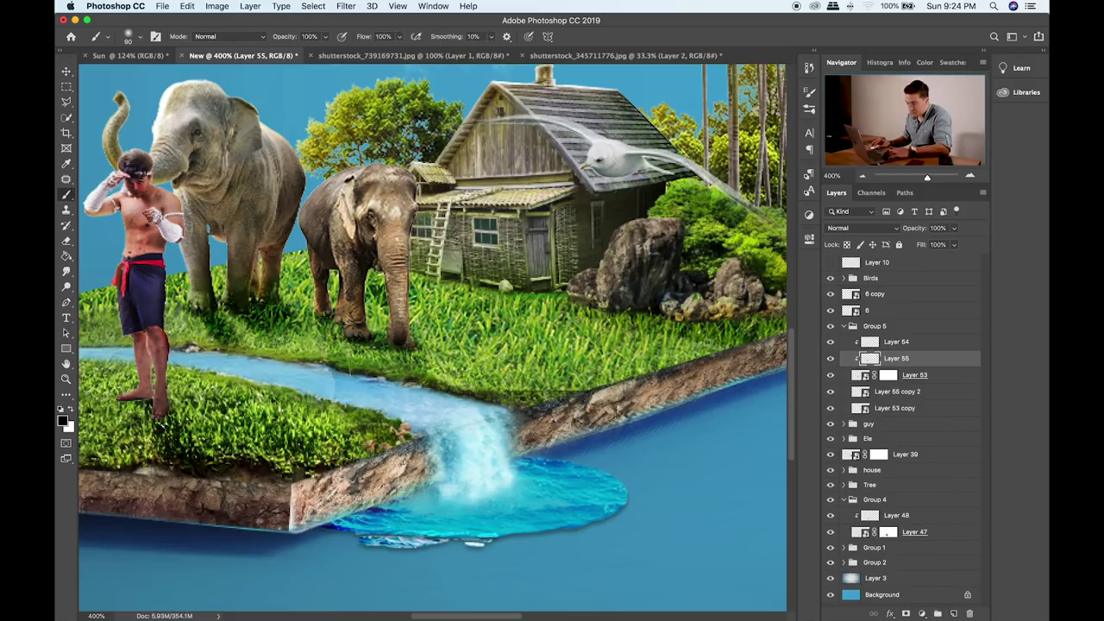
mouse_move(486, 223)
mouse_down()
mouse_move(450, 349)
mouse_move(466, 226)
mouse_move(470, 258)
mouse_up()
- Cycle through the blend modes of the clipped shading layer and set it to Overlay
key(v)
key(shift+plus)
key(shift+plus)
key(shift+plus)
key(shift+plus)
key(shift+plus)
key(shift+plus)
key(shift+plus)
key(shift+plus)
key(shift+plus)
key(shift+plus)
key(shift+plus)
key(shift+plus)
key(shift+plus)
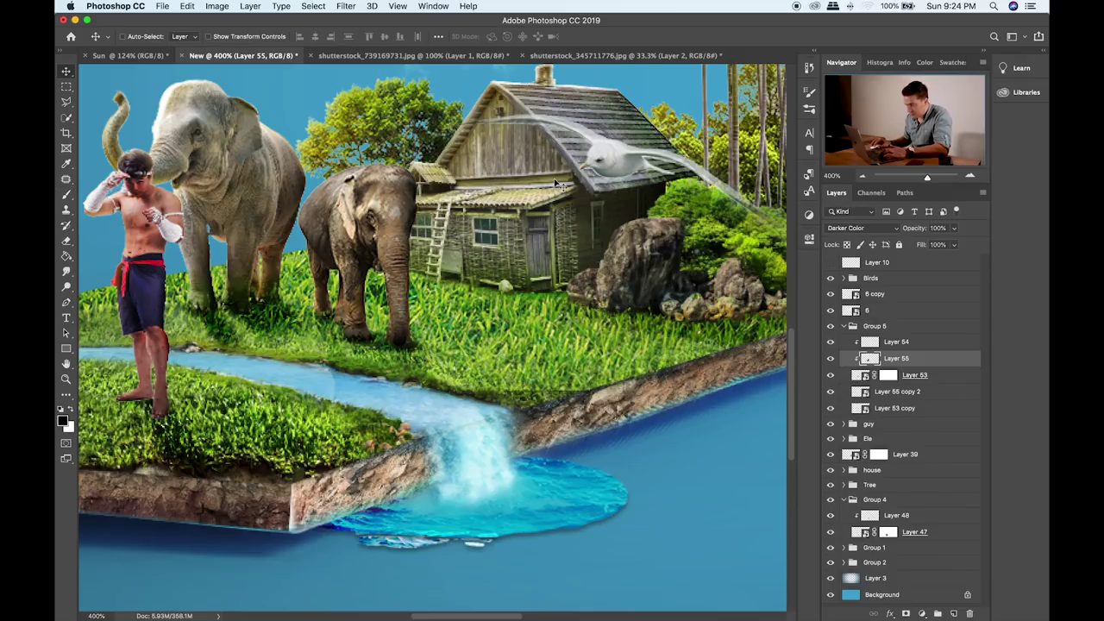
key(shift+plus)
key(shift+minus)
key(shift+minus)
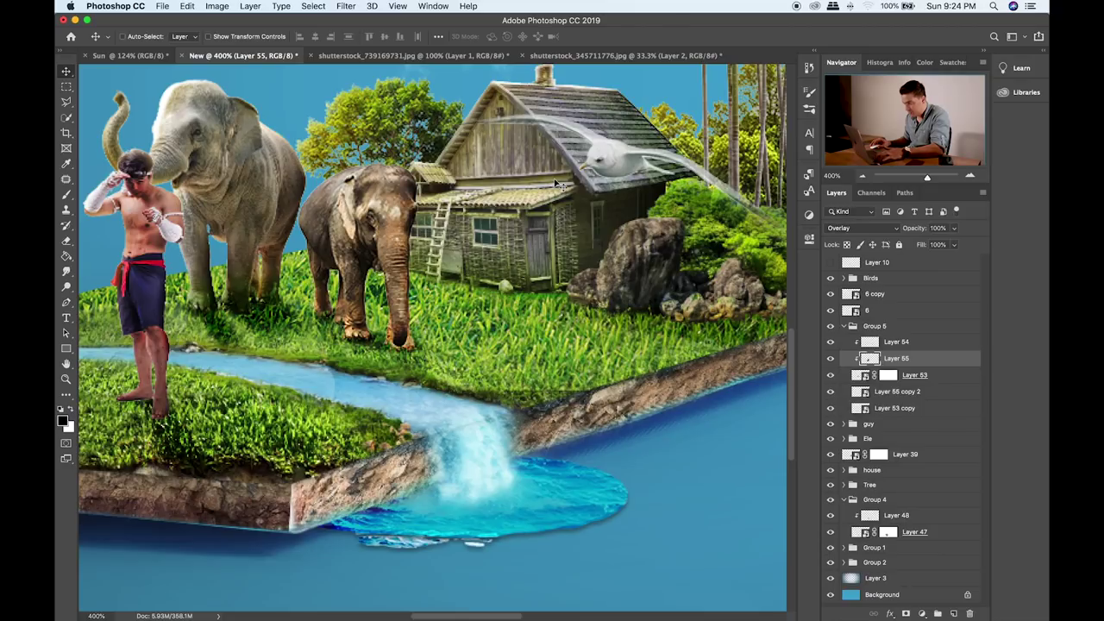
- Set the shading layer Layer 55 to Soft Light and add a new clipped layer above Layer 54
key(shift+plus)
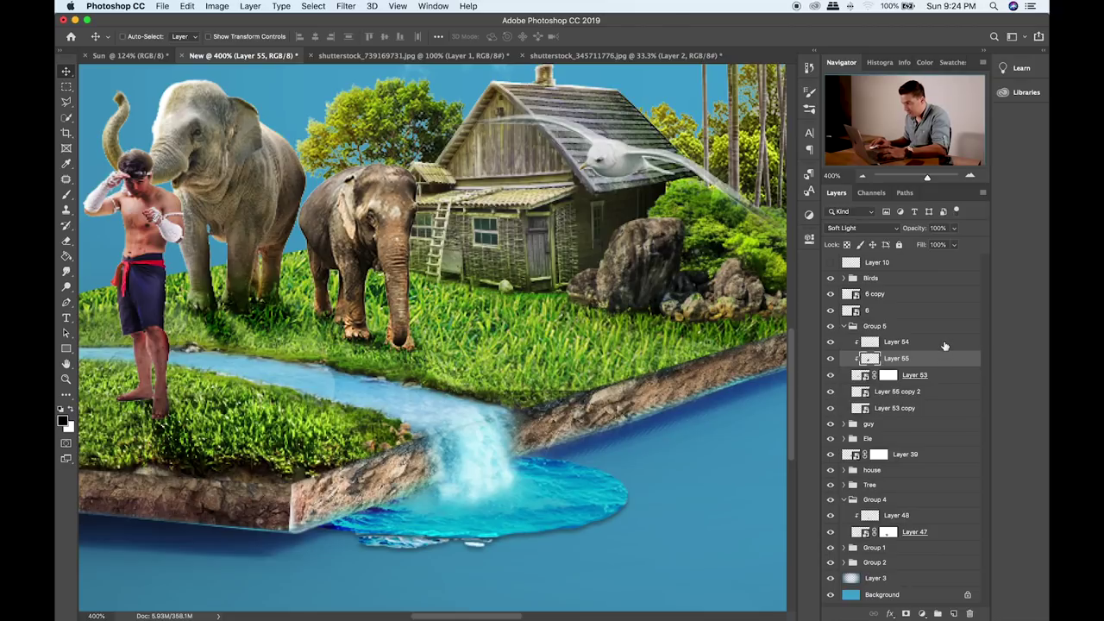
click(953, 613)
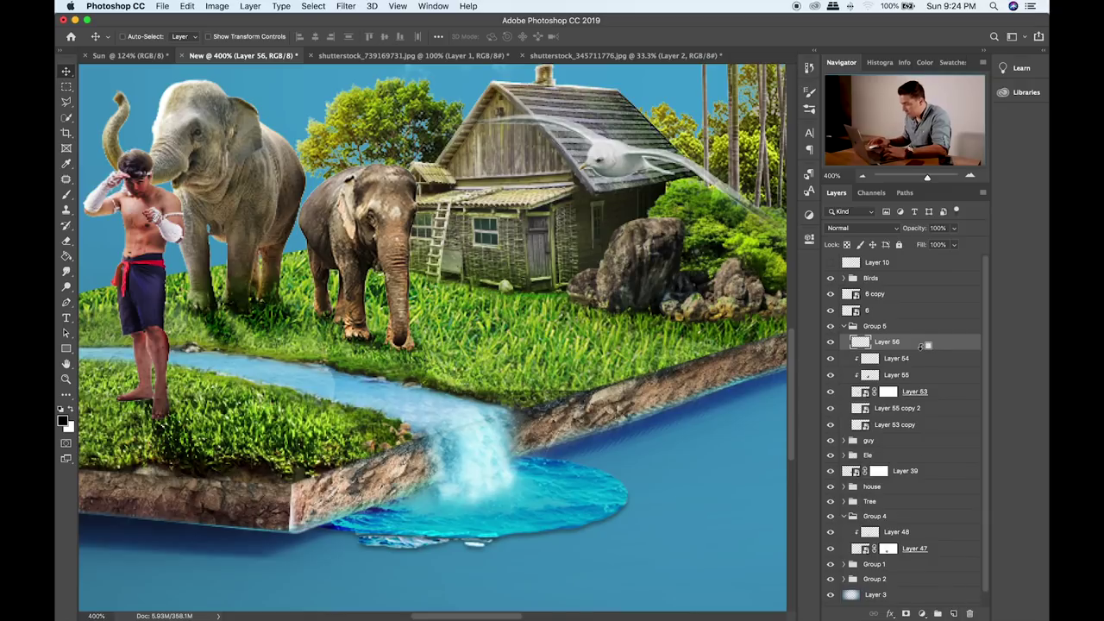
alt+click(920, 346)
- Pick an orange foreground colour and paint soft rim light along the smaller elephant's head, back and rear edge with a size 40 brush
key(b)
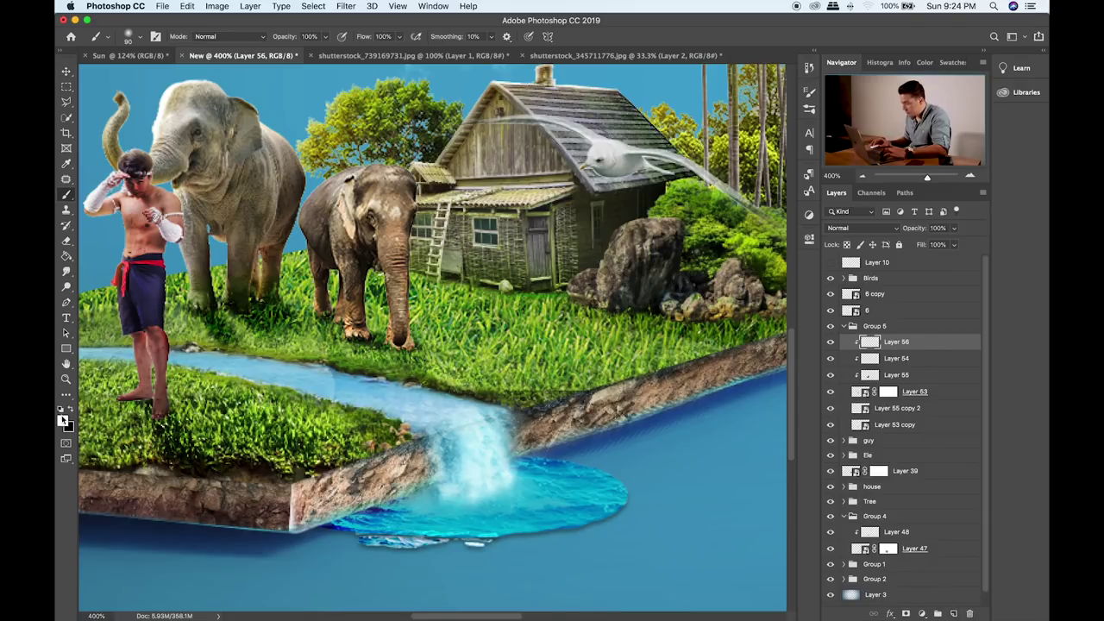
click(63, 420)
click(882, 400)
click(845, 318)
click(983, 259)
key(bracketleft)
key(bracketleft)
key(bracketleft)
key(bracketleft)
key(bracketleft)
drag(418, 149, 350, 150)
drag(294, 183, 282, 275)
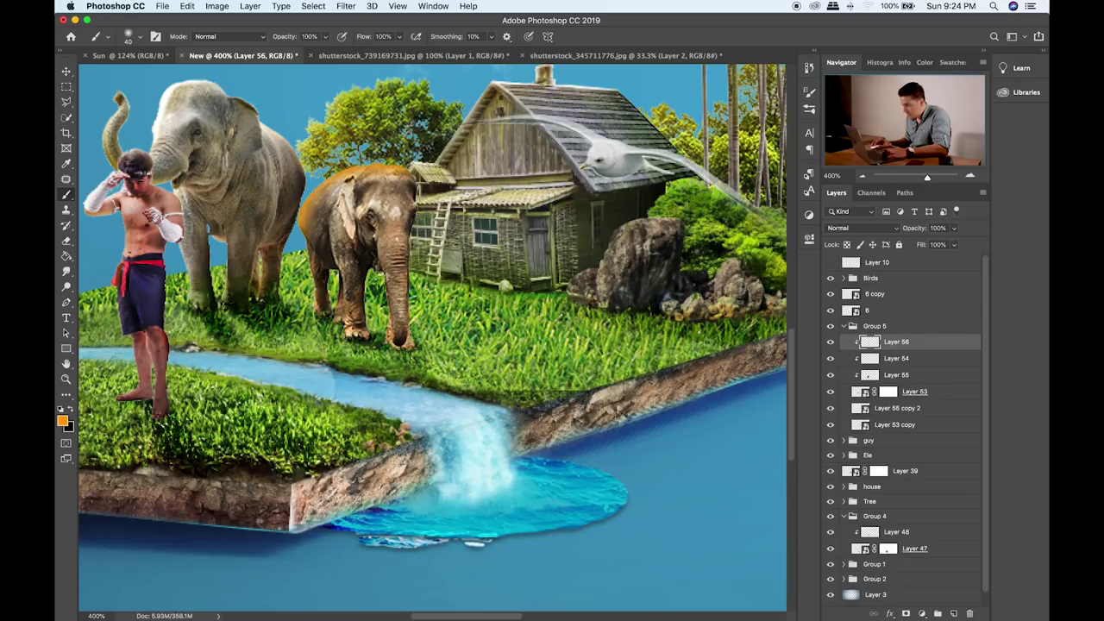
- Cycle through the blend modes of the orange rim light layer and set it to Screen
key(v)
key(shift+plus)
key(shift+plus)
key(shift+plus)
key(shift+plus)
key(shift+plus)
key(shift+plus)
key(shift+plus)
key(shift+plus)
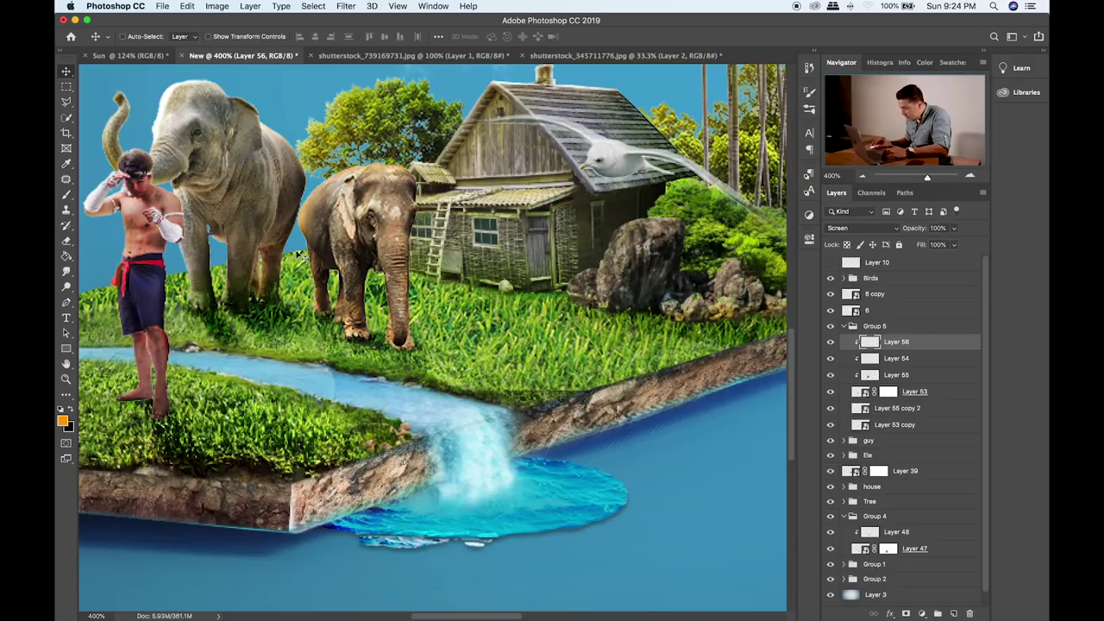
key(shift+plus)
key(shift+minus)
key(shift+minus)
key(shift+plus)
- Soften the orange rim light on the smaller elephant with the Eraser at size 50
key(e)
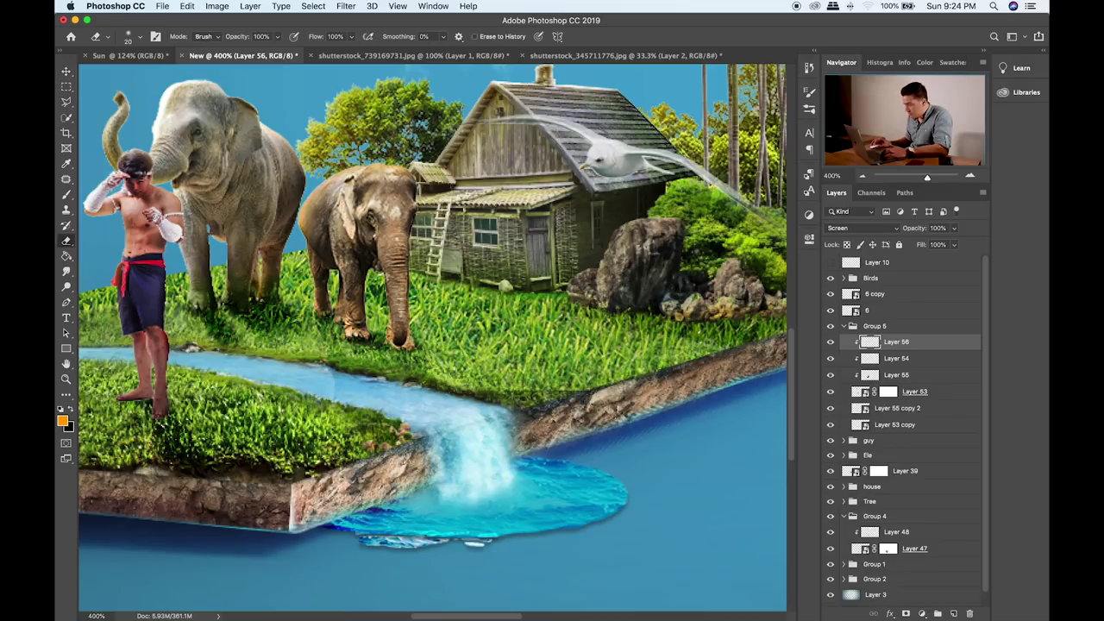
key(bracketright)
key(bracketright)
key(bracketright)
key(bracketright)
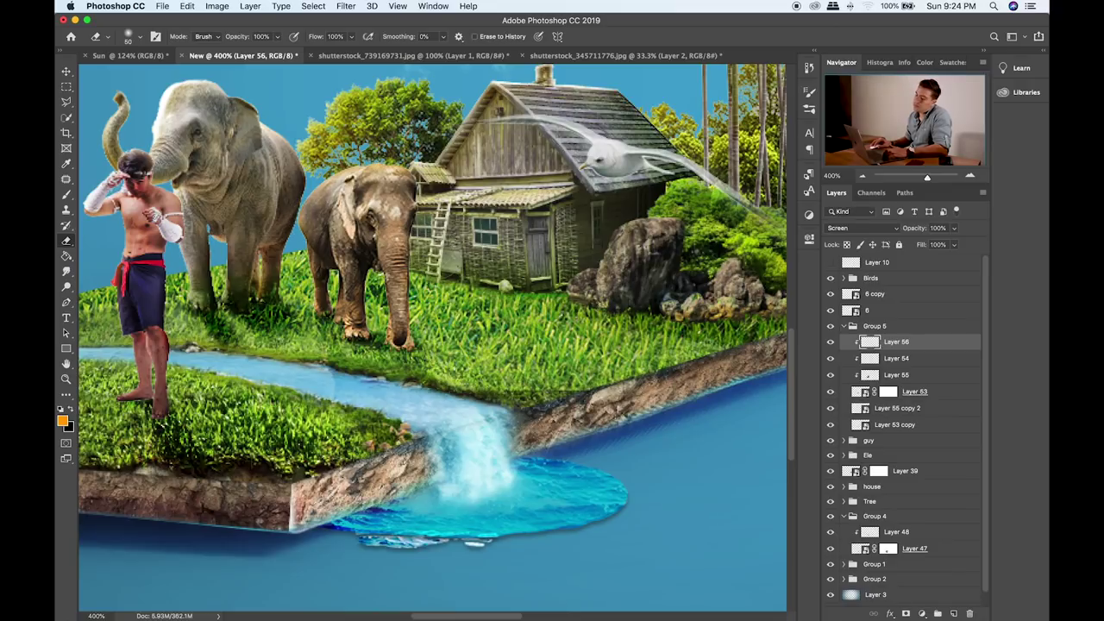
- Add a new clipped layer directly above Layer 53 and fill it with the orange foreground colour
click(920, 393)
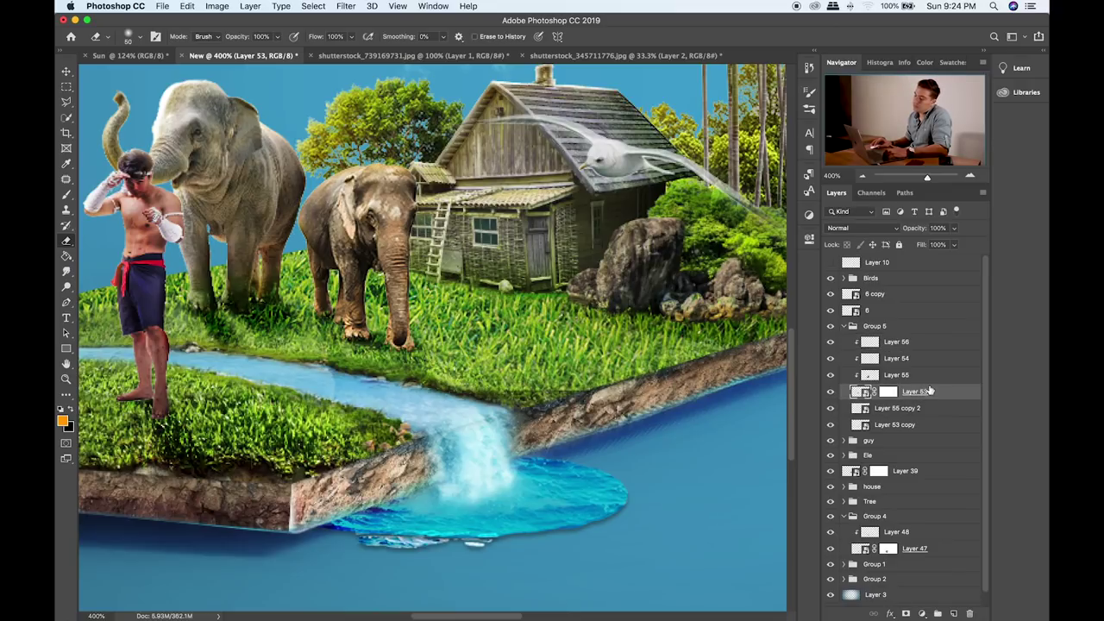
click(953, 612)
key(b)
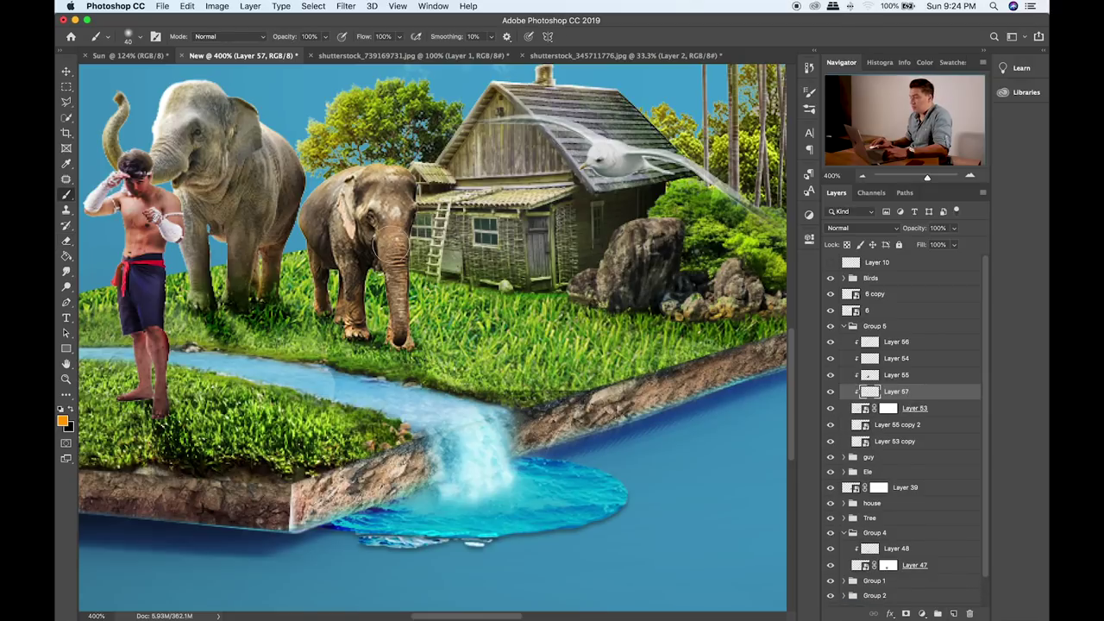
key(alt+Delete)
- Cycle through the blend modes of the orange fill layer and set it to Soft Light
key(shift+alt+k)
key(v)
key(shift+plus)
key(shift+plus)
key(shift+plus)
key(shift+plus)
key(shift+plus)
key(shift+plus)
key(shift+plus)
key(shift+plus)
key(shift+plus)
key(shift+plus)
key(shift+plus)
key(shift+plus)
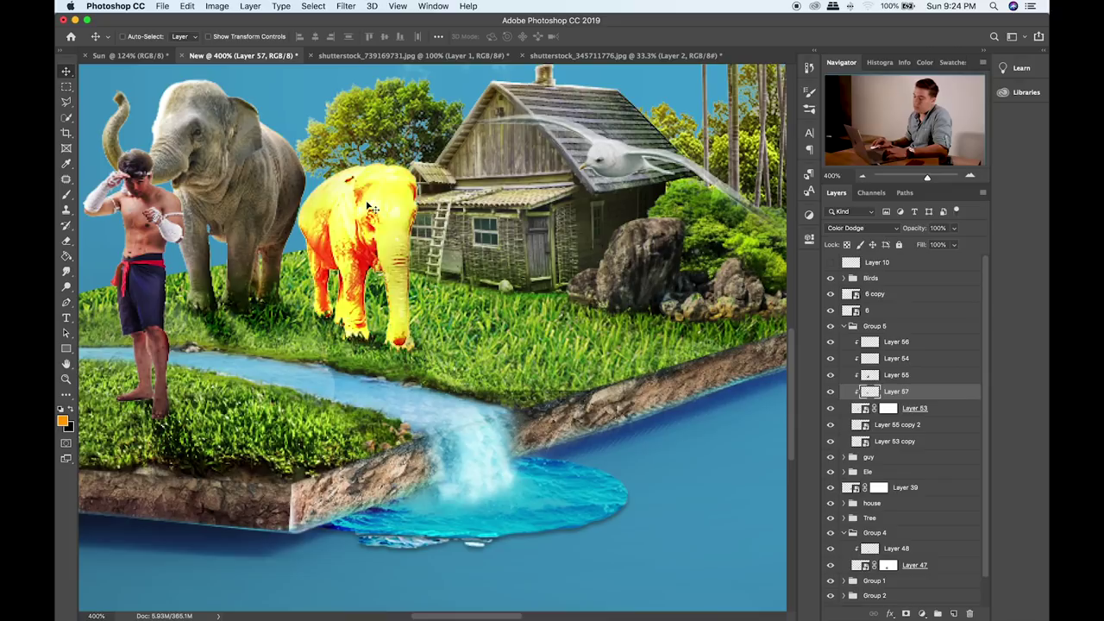
key(shift+minus)
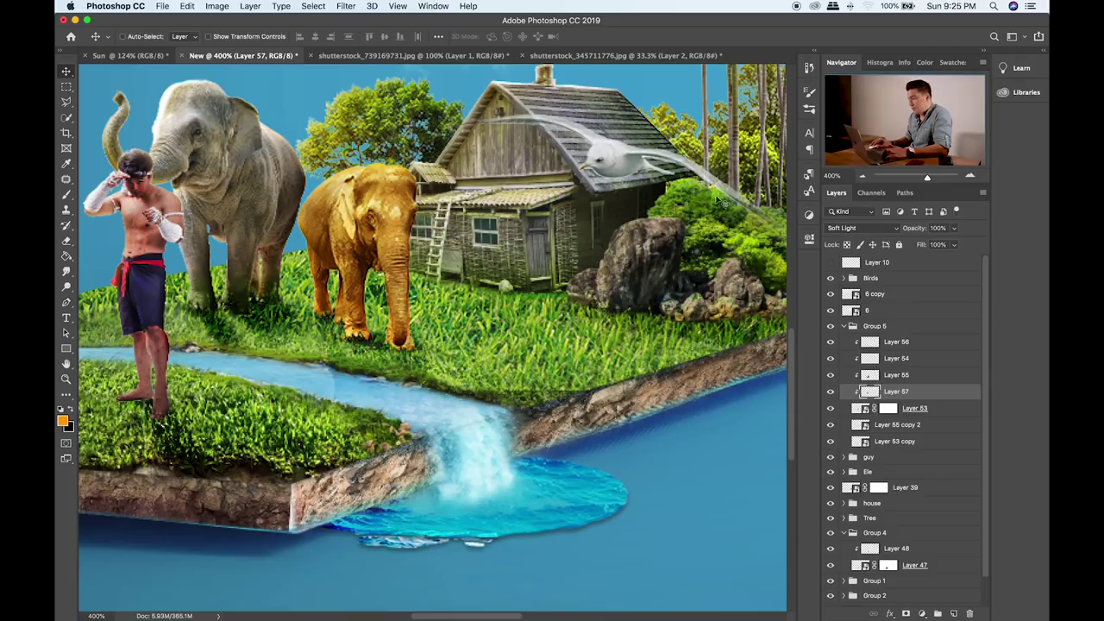
- Lower the orange fill layer's opacity to 8% and toggle its visibility to compare the tint
drag(952, 241, 908, 246)
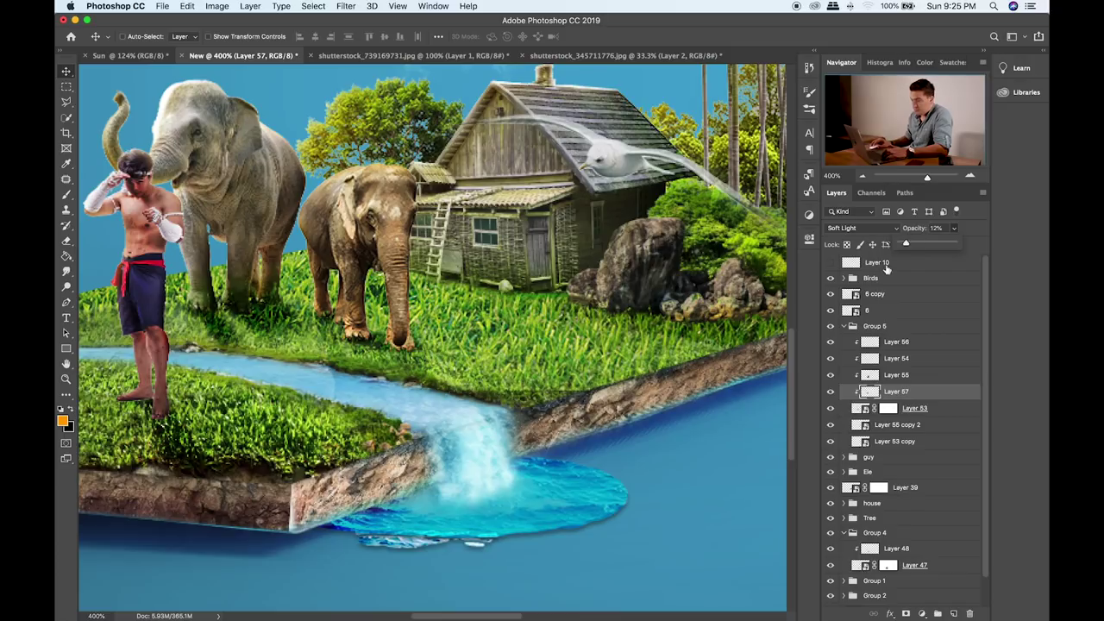
click(830, 396)
click(829, 393)
click(829, 393)
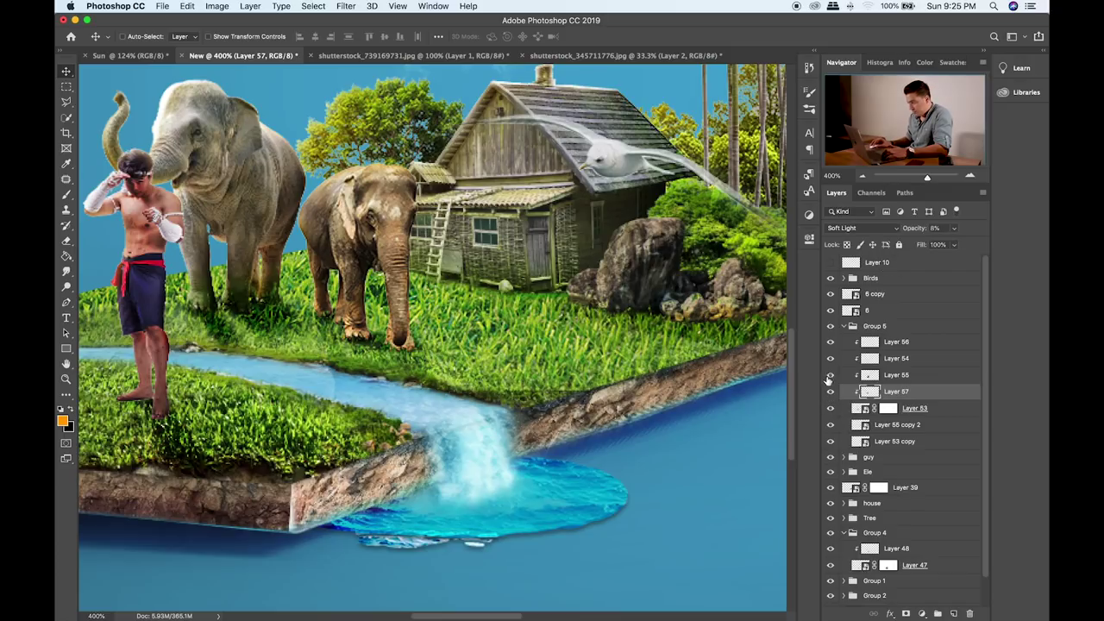
- Add another clipped layer directly above Layer 53 and paint sampled grass green over the elephant's feet with a soft size 150 brush
click(858, 411)
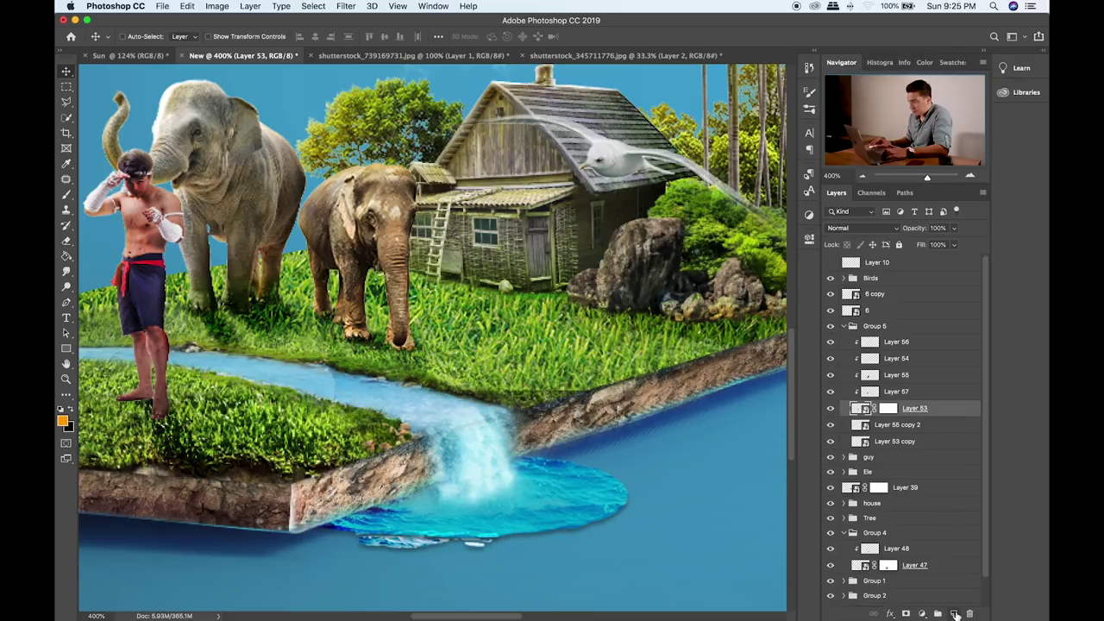
click(953, 613)
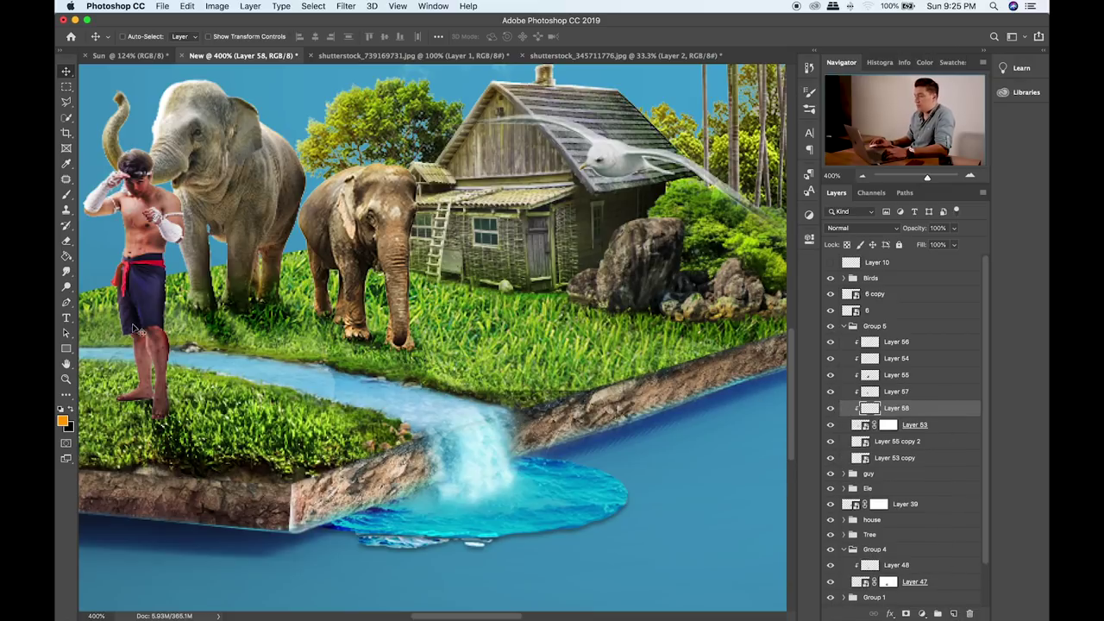
click(66, 196)
alt+click(471, 329)
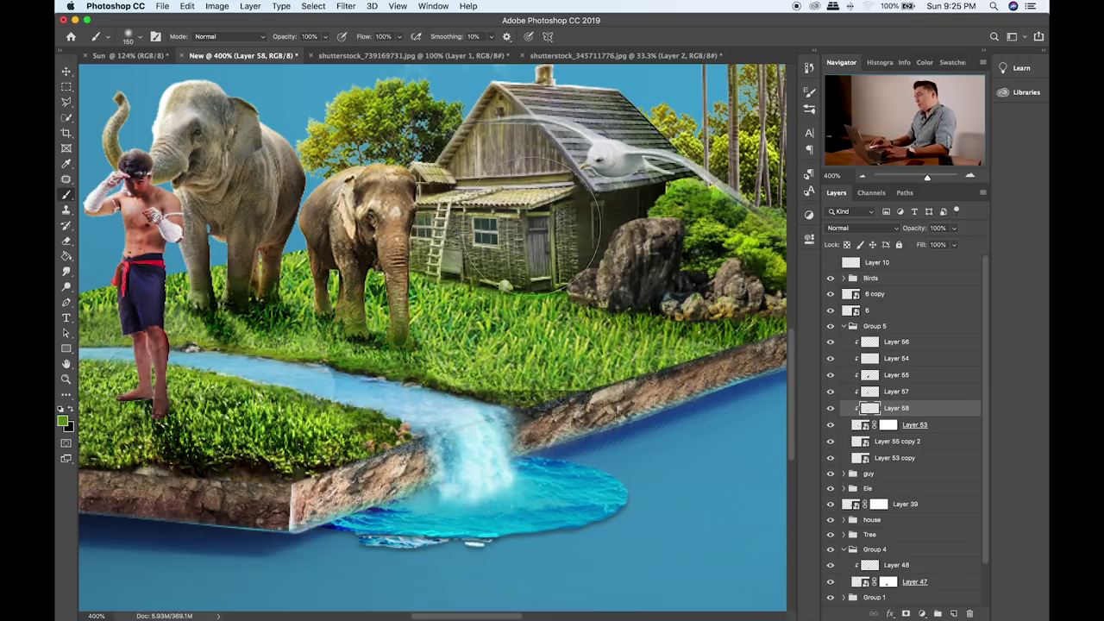
- Set the green reflection layer's blend mode to Hard Light and its opacity to 70%
key(v)
key(alt+shift+k)
key(alt+shift+f)
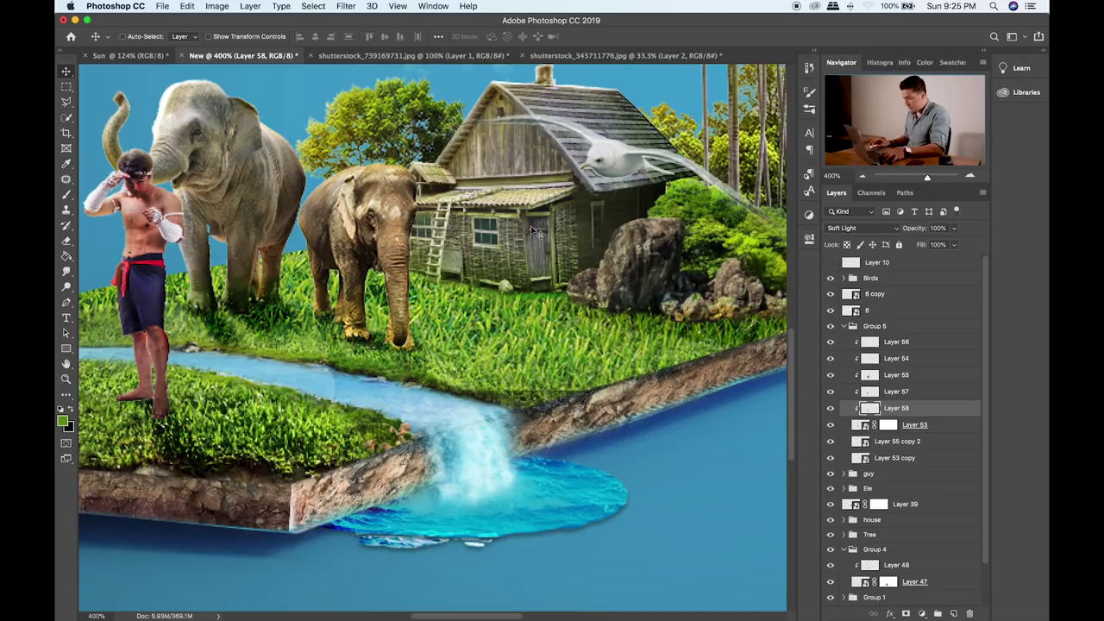
key(alt+shift+h)
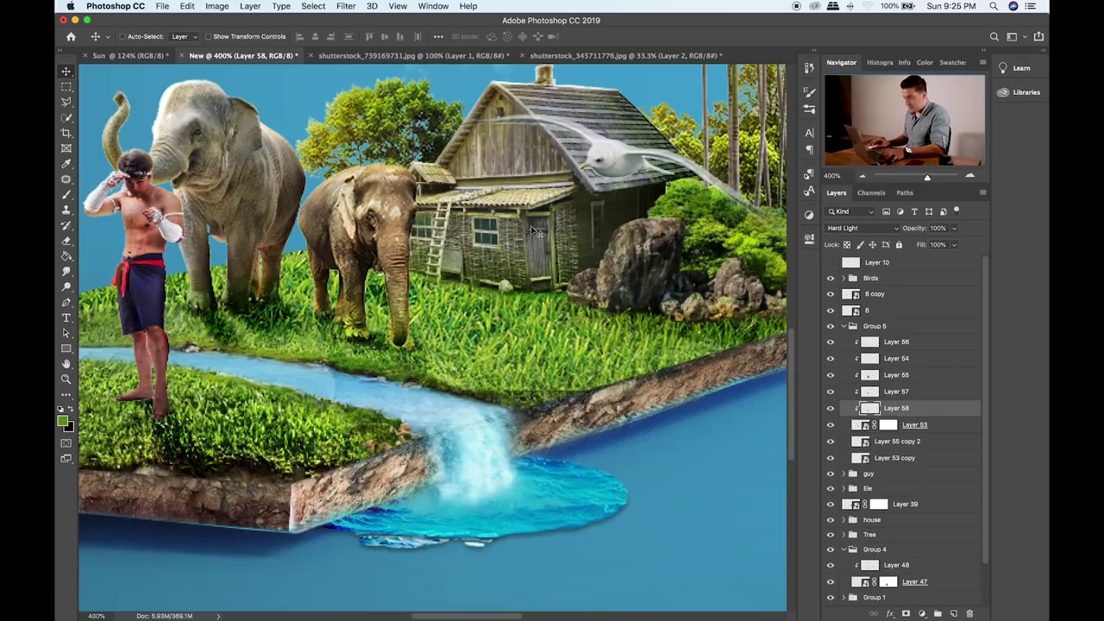
drag(954, 227, 938, 248)
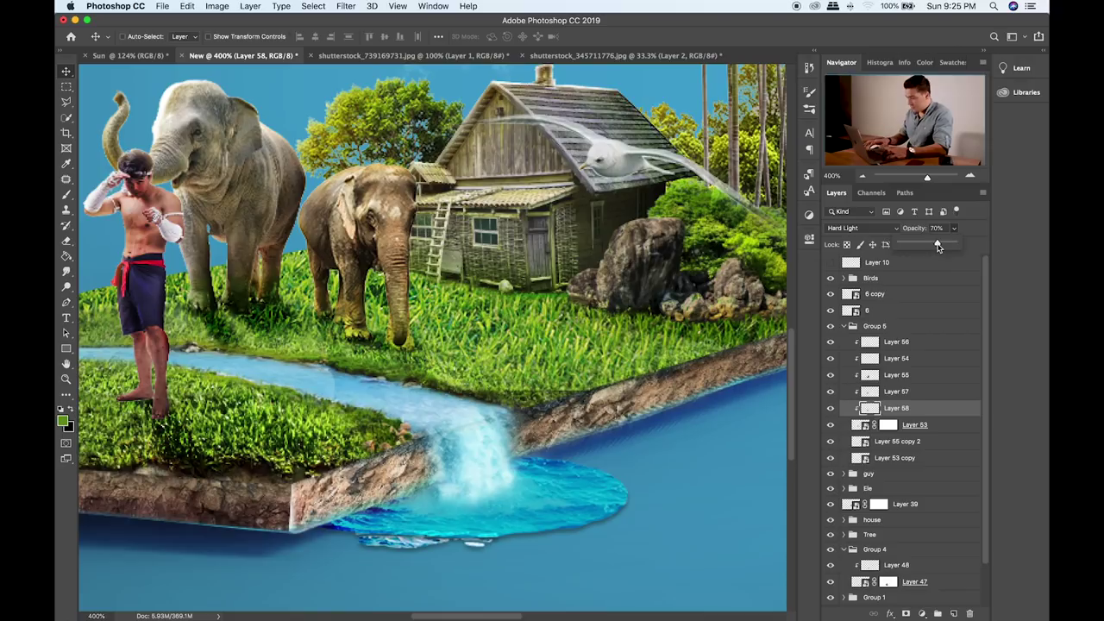
- Add a new clipped layer above Layer 56 and switch to the Brush tool
drag(498, 205, 525, 236)
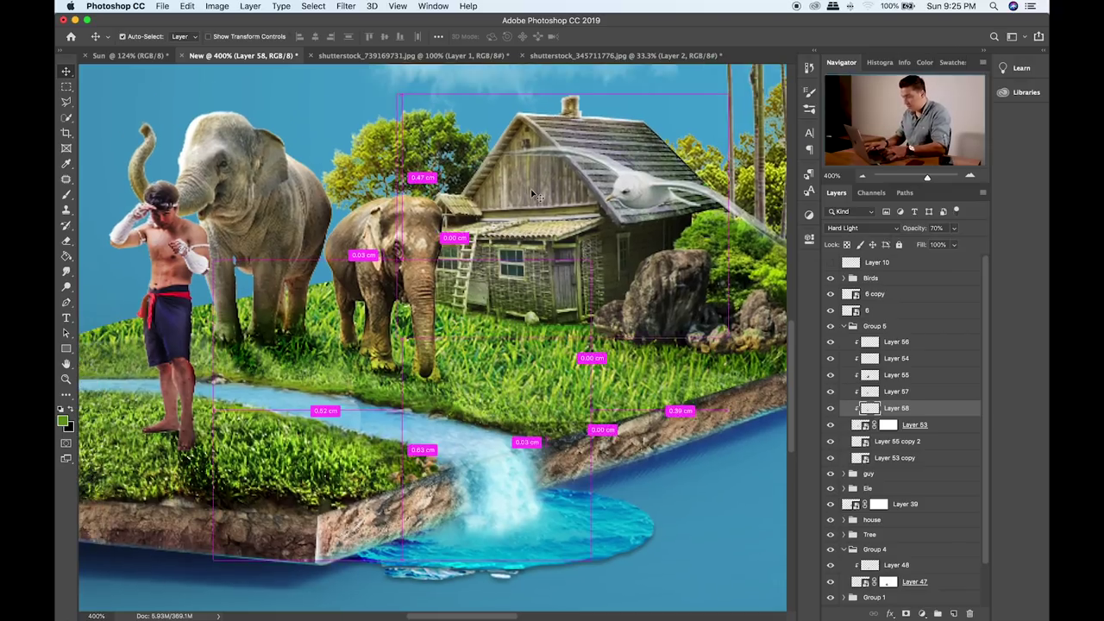
key(super+minus)
key(super+minus)
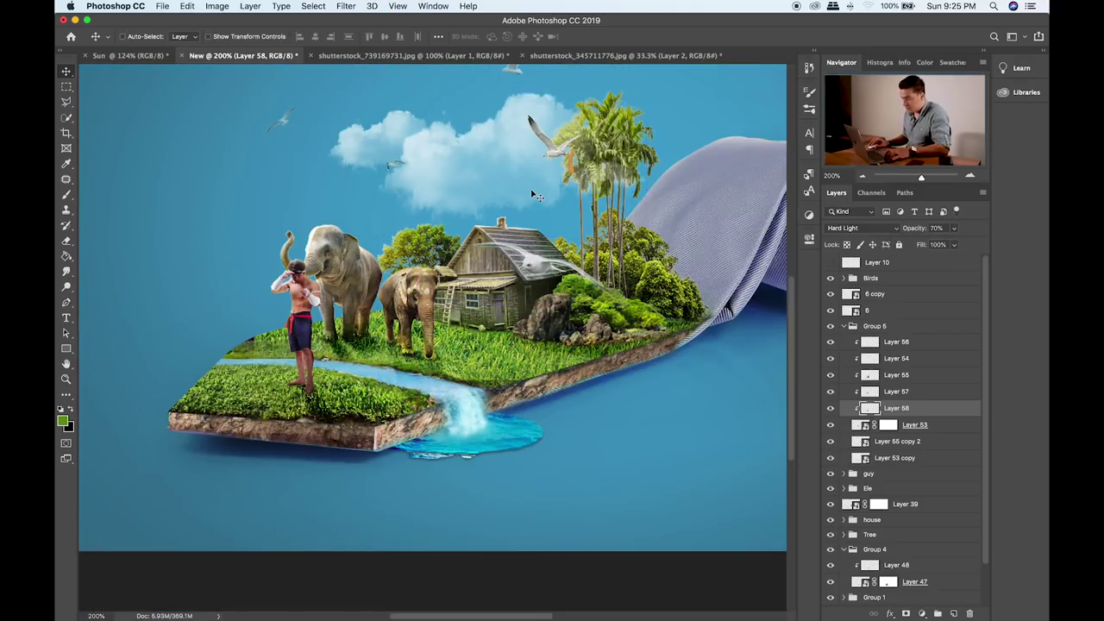
click(909, 346)
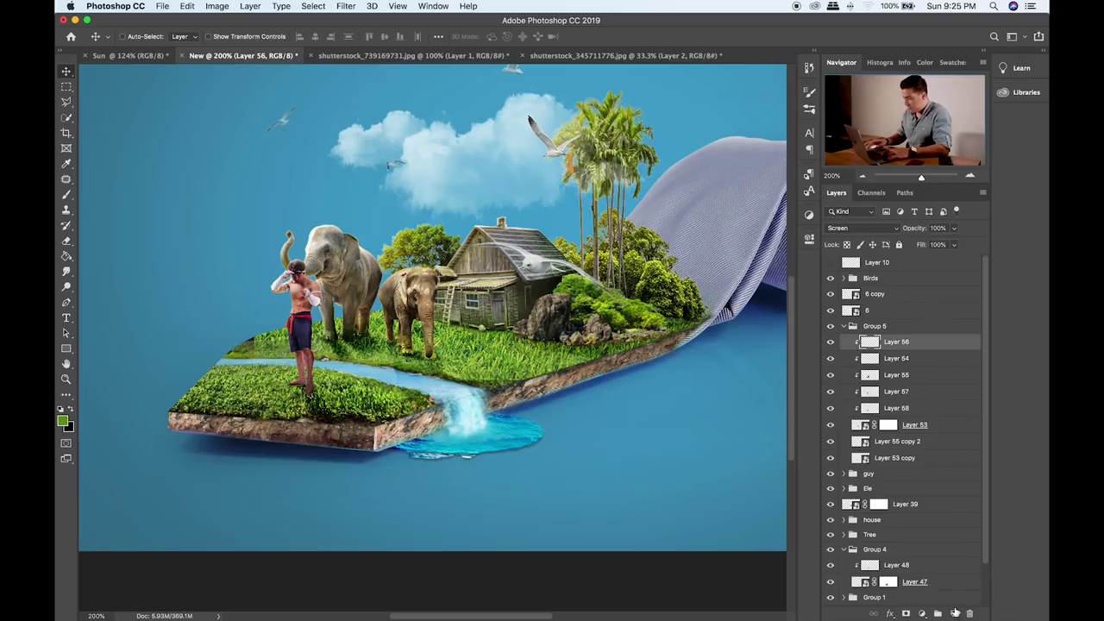
click(953, 612)
alt+click(931, 350)
key(b)
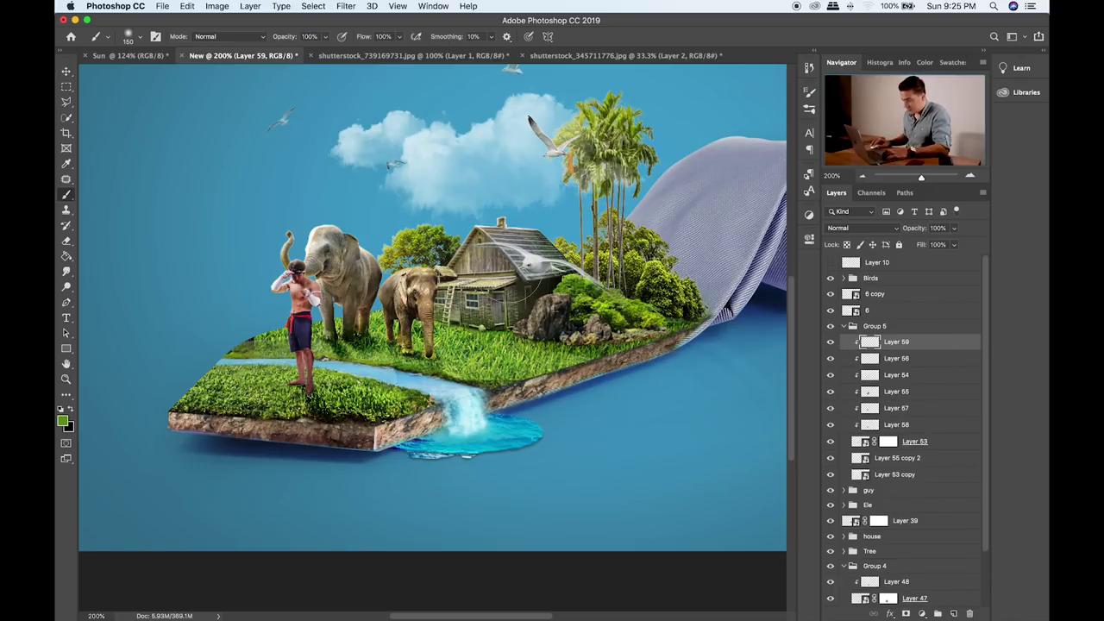
- Set the foreground colour to white and paint a thin highlight along the top of the smaller elephant's head with a size 9 brush
key(super+plus)
key(super+plus)
key(super+plus)
key(super+plus)
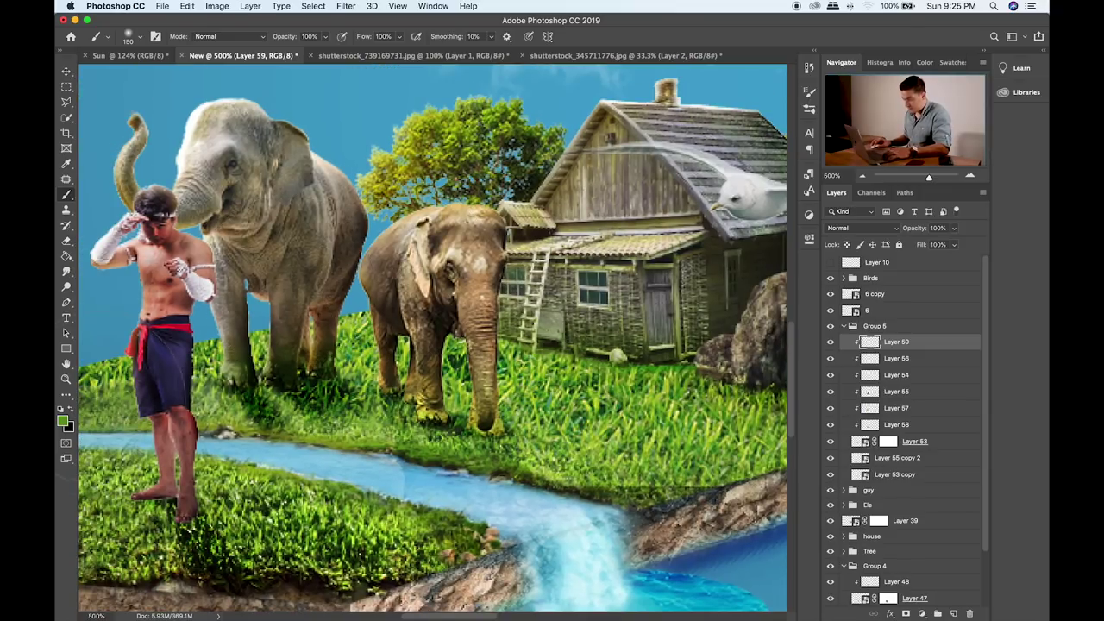
click(62, 421)
drag(743, 323, 685, 226)
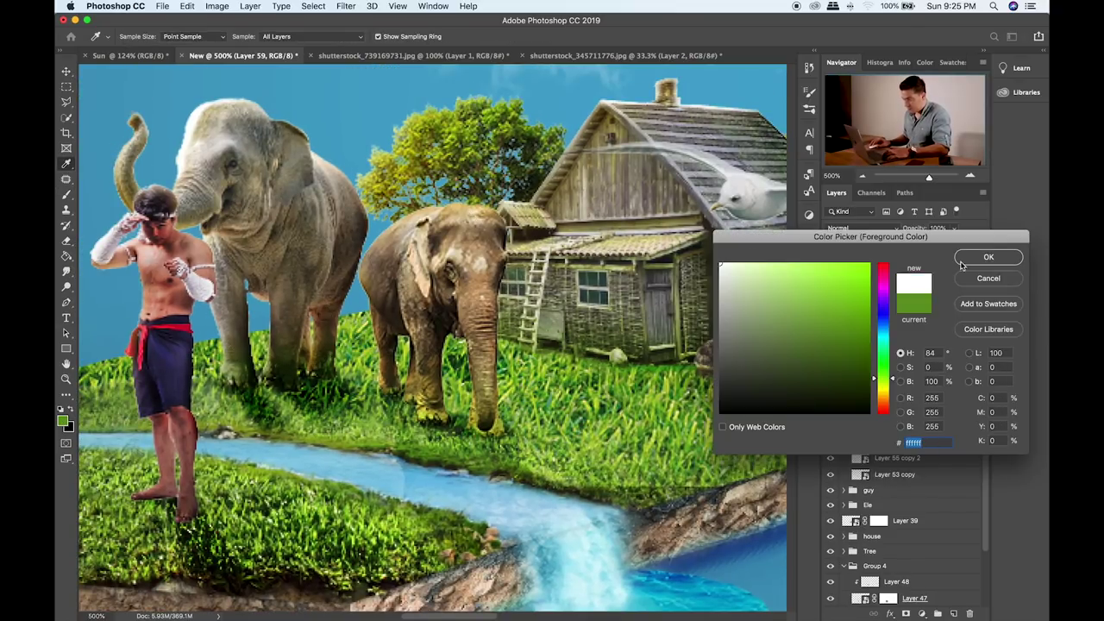
click(977, 263)
key(bracketleft)
key(bracketleft)
key(bracketleft)
key(bracketleft)
key(bracketleft)
key(bracketleft)
key(bracketleft)
key(bracketleft)
key(bracketleft)
key(bracketleft)
key(bracketleft)
key(bracketleft)
key(bracketleft)
key(bracketleft)
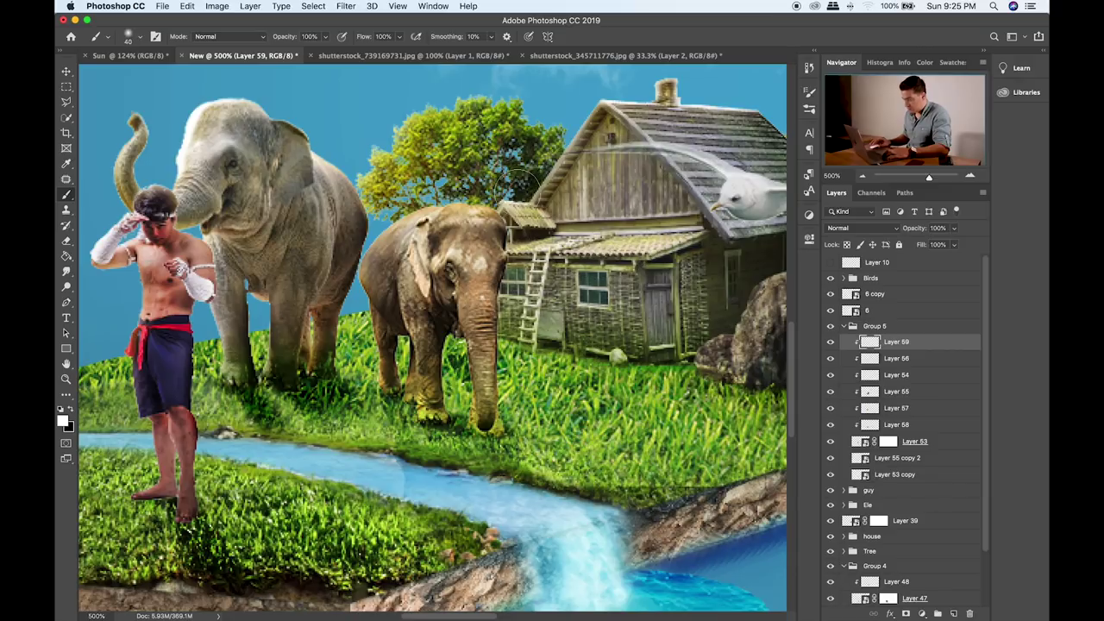
mouse_move(449, 197)
mouse_down()
mouse_move(504, 198)
mouse_move(460, 198)
mouse_up()
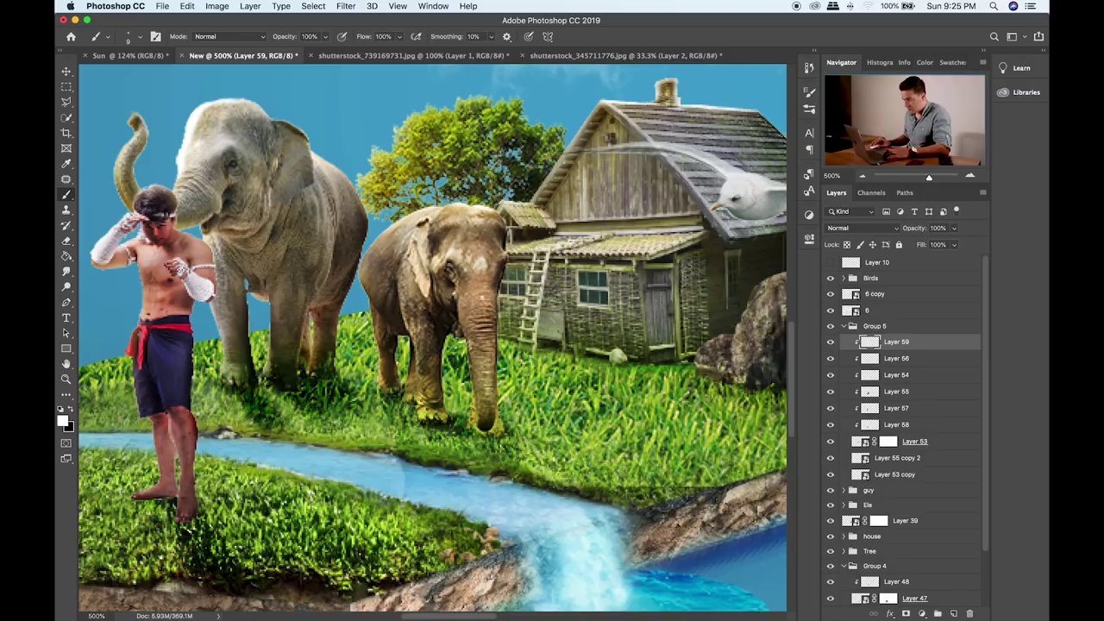
- Collapse Group 5, check Layer 10 and the Birds group by toggling their visibility, and delete Layer 10
key(super+0)
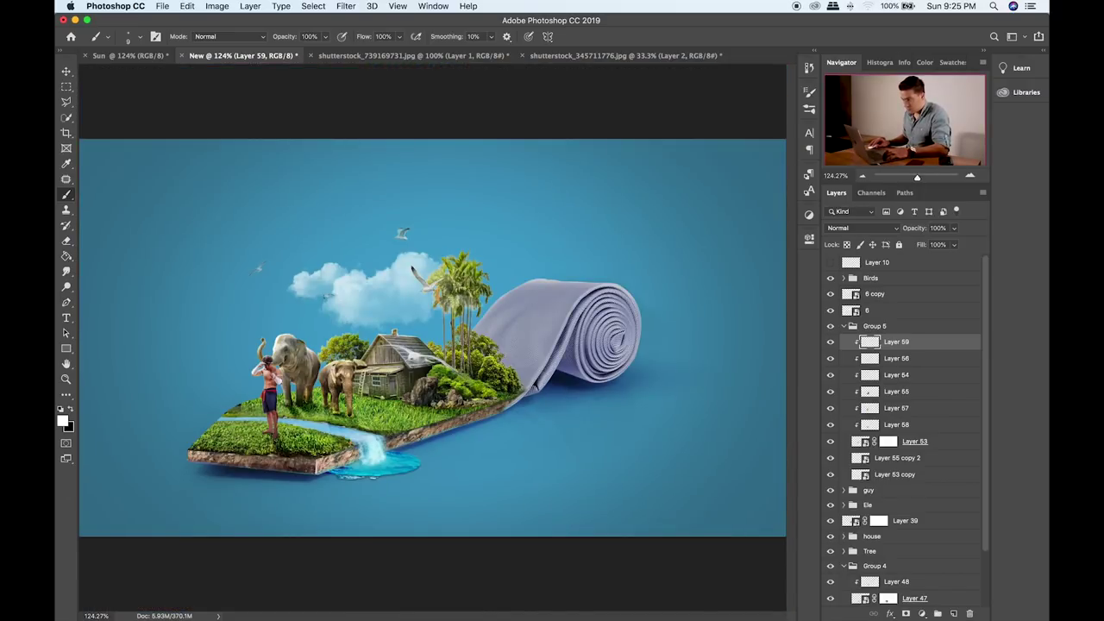
key(m)
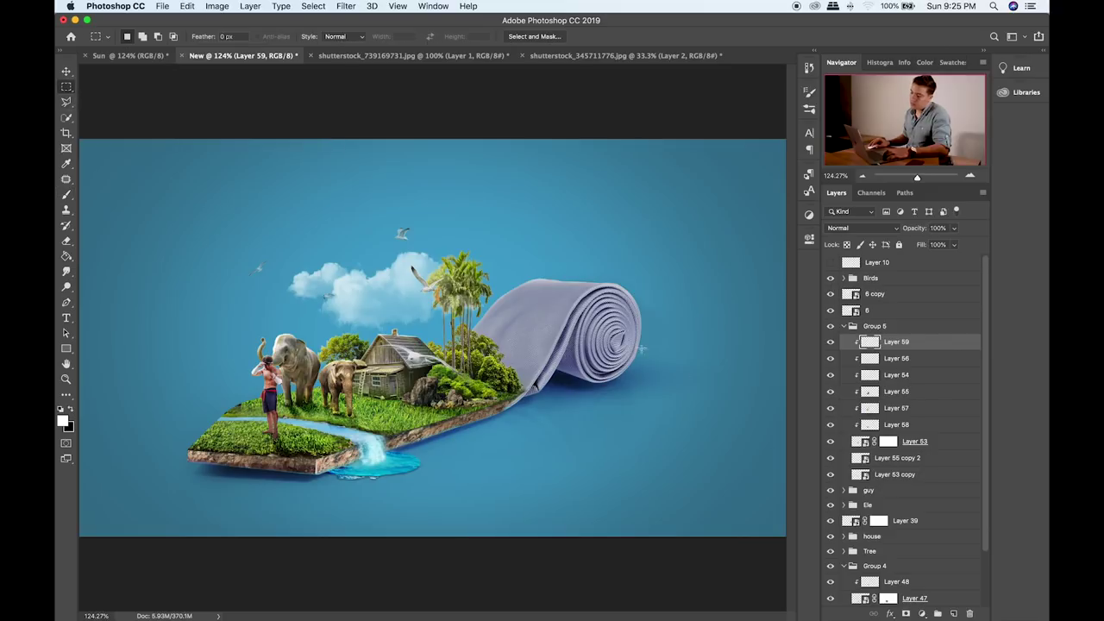
click(844, 326)
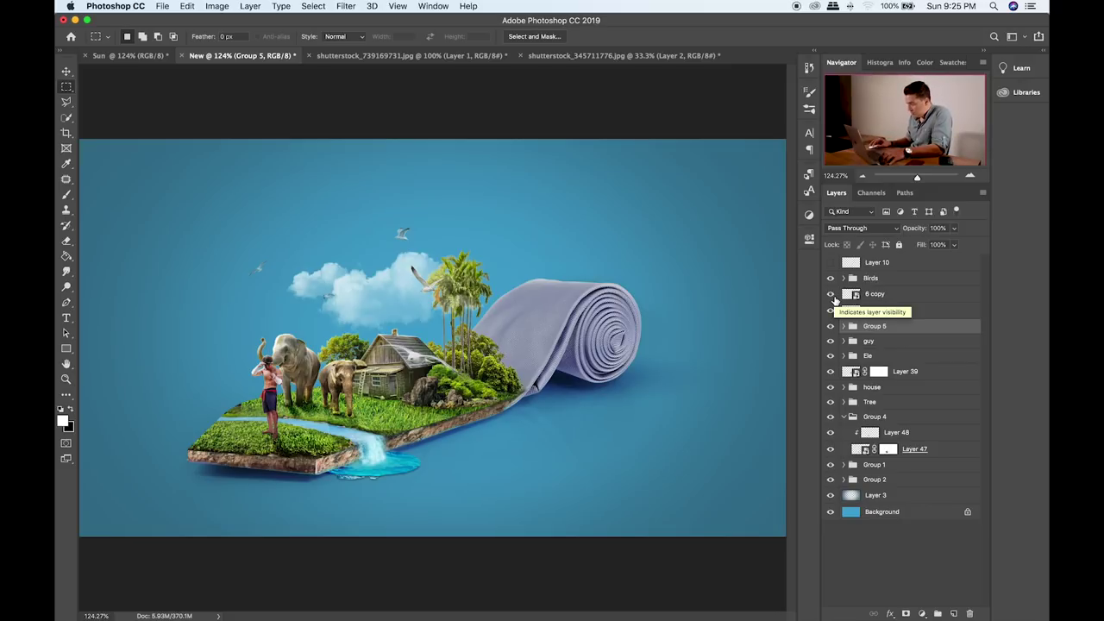
click(904, 283)
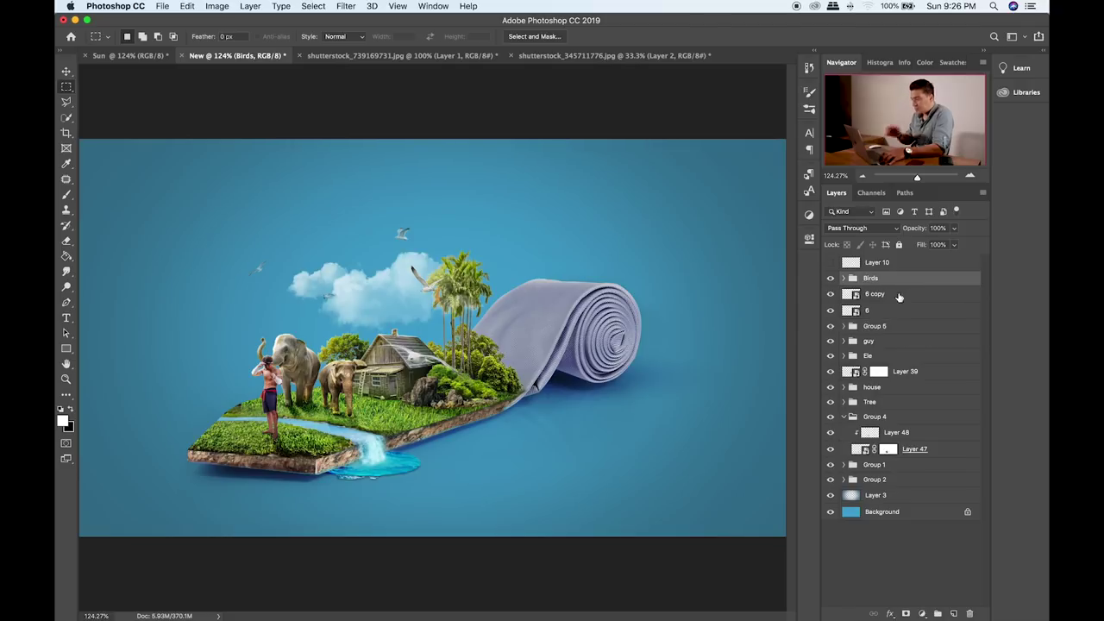
click(830, 263)
click(829, 263)
click(902, 269)
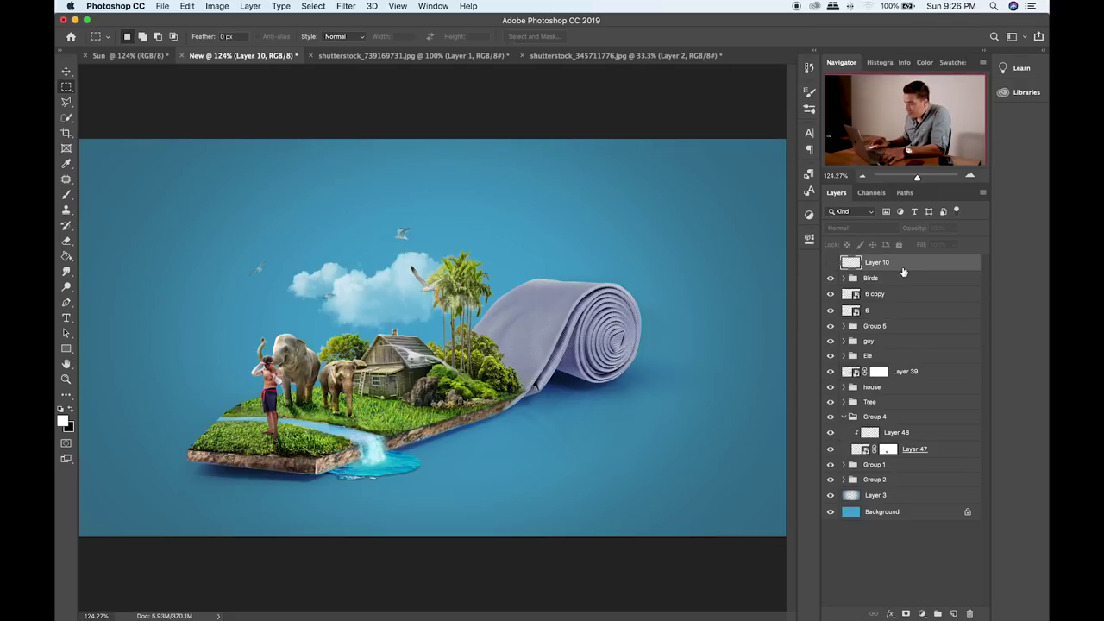
key(Delete)
click(829, 277)
click(829, 276)
super+click(901, 266)
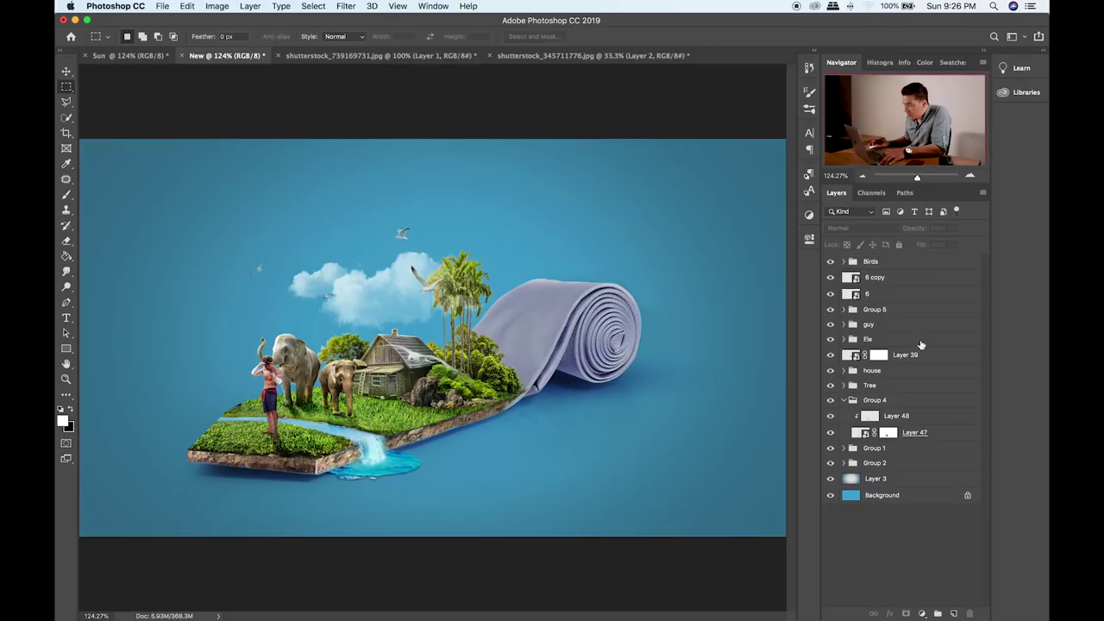
- Add a new layer above 6 copy and enlarge the Brush tool's tip
click(888, 279)
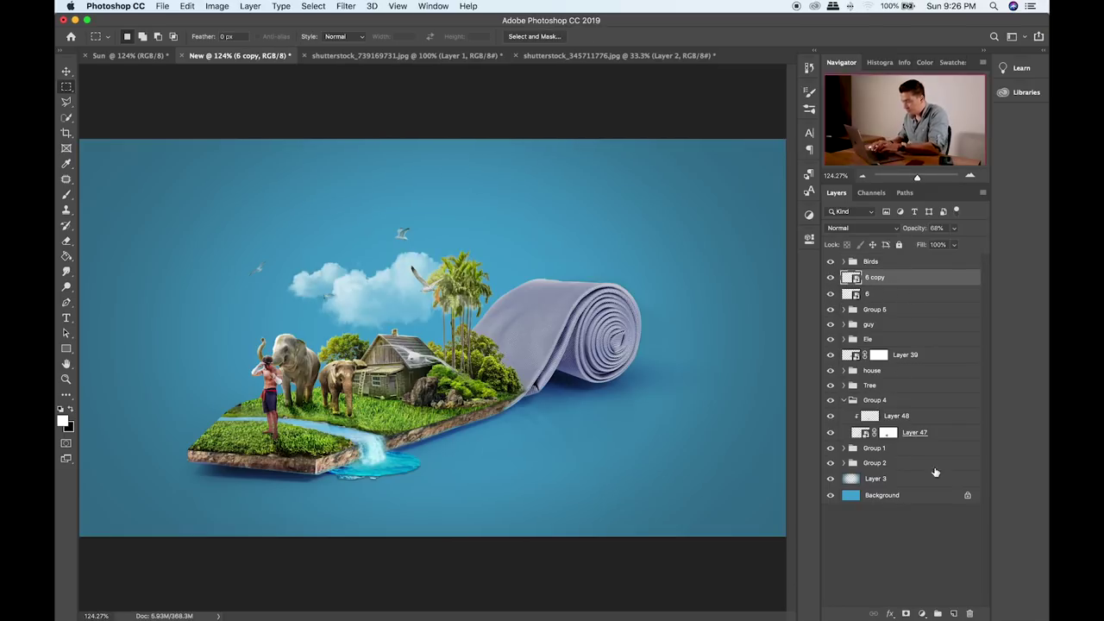
click(948, 612)
key(b)
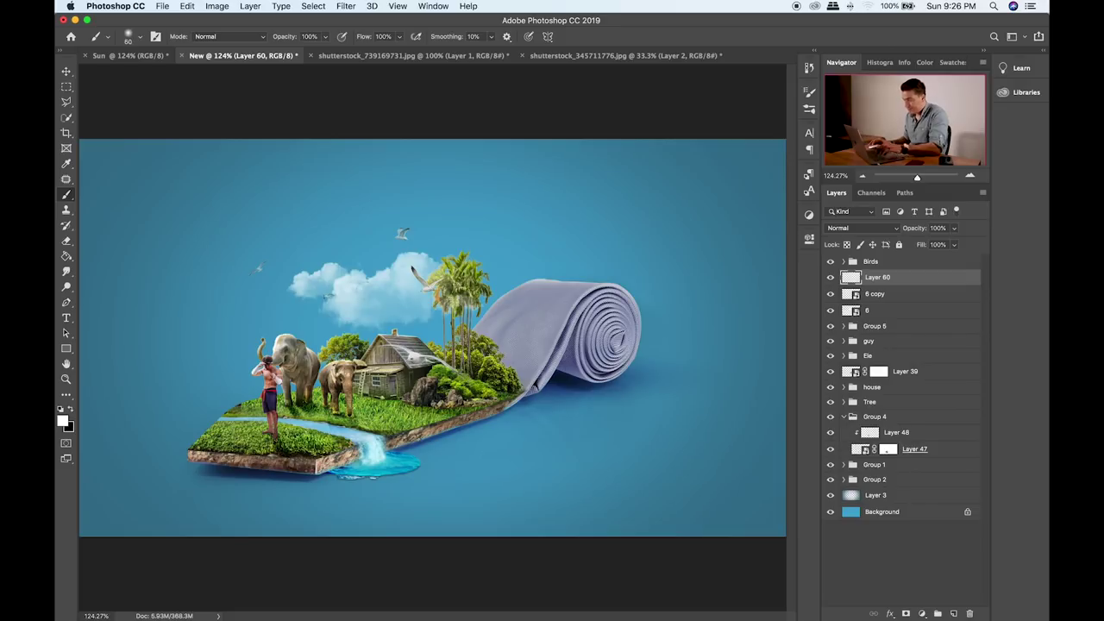
key(bracketright)
key(bracketright)
key(bracketright)
- Set the foreground colour to amber with hue 44° and paint a soft glow over the cloud with a size 300 brush
click(66, 423)
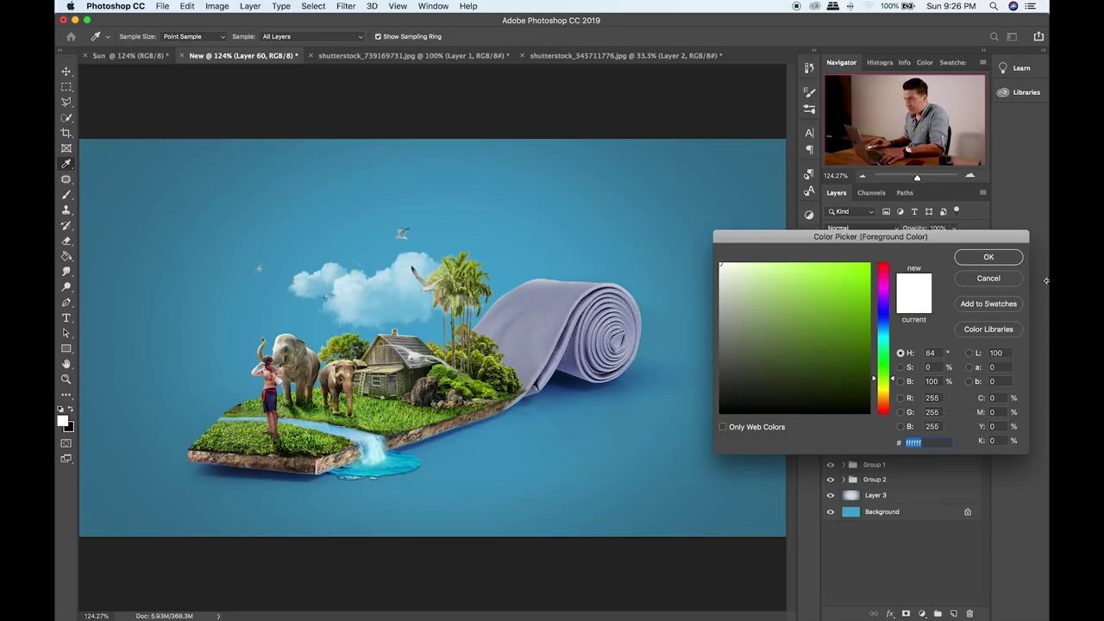
click(883, 399)
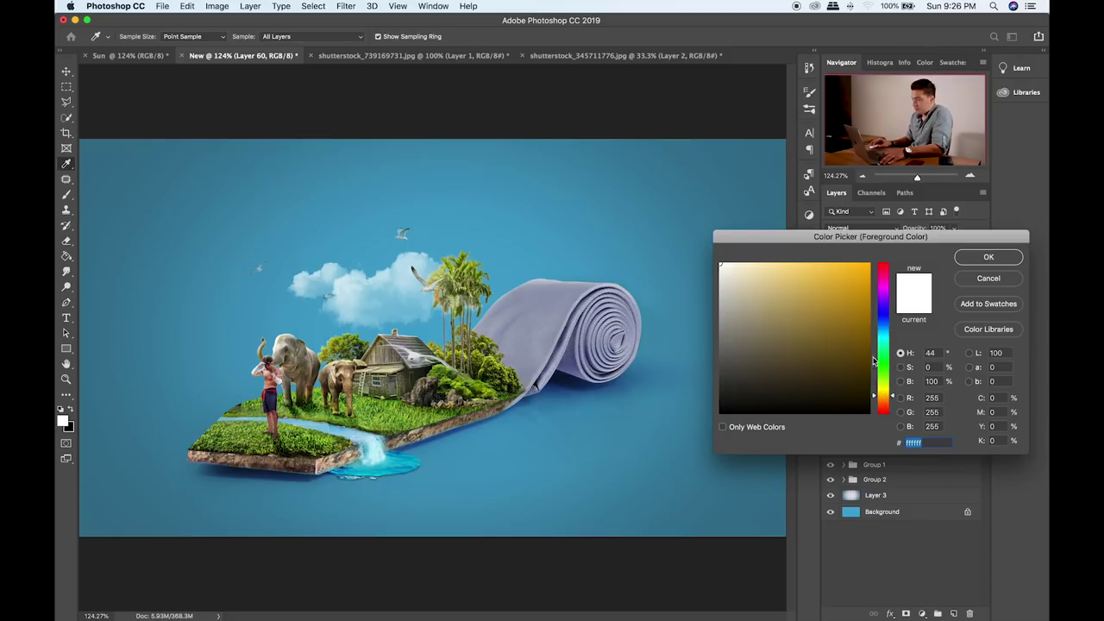
click(860, 308)
click(983, 258)
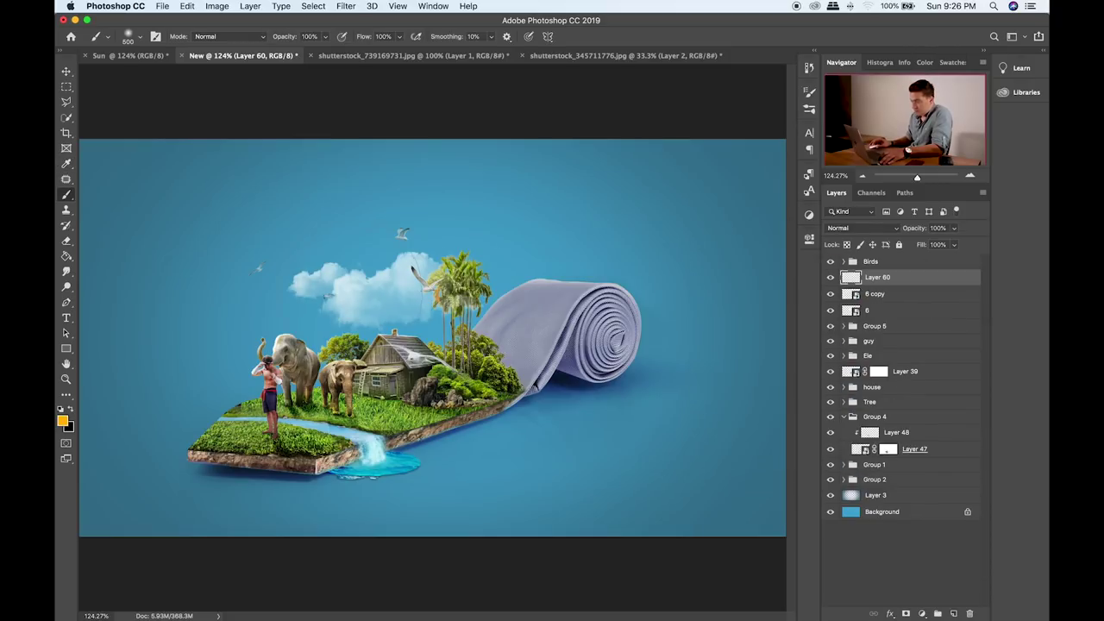
click(345, 297)
click(344, 297)
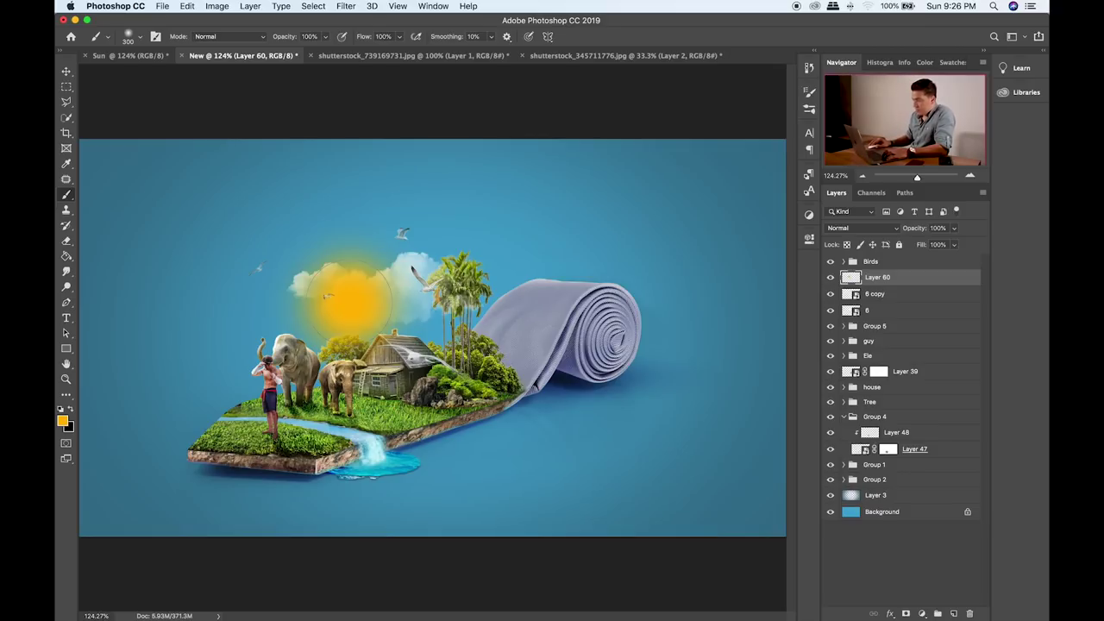
- Set the blend mode of the amber glow layer to Screen
key(v)
key(shift+plus)
key(shift+plus)
key(shift+plus)
key(shift+plus)
key(shift+plus)
key(shift+plus)
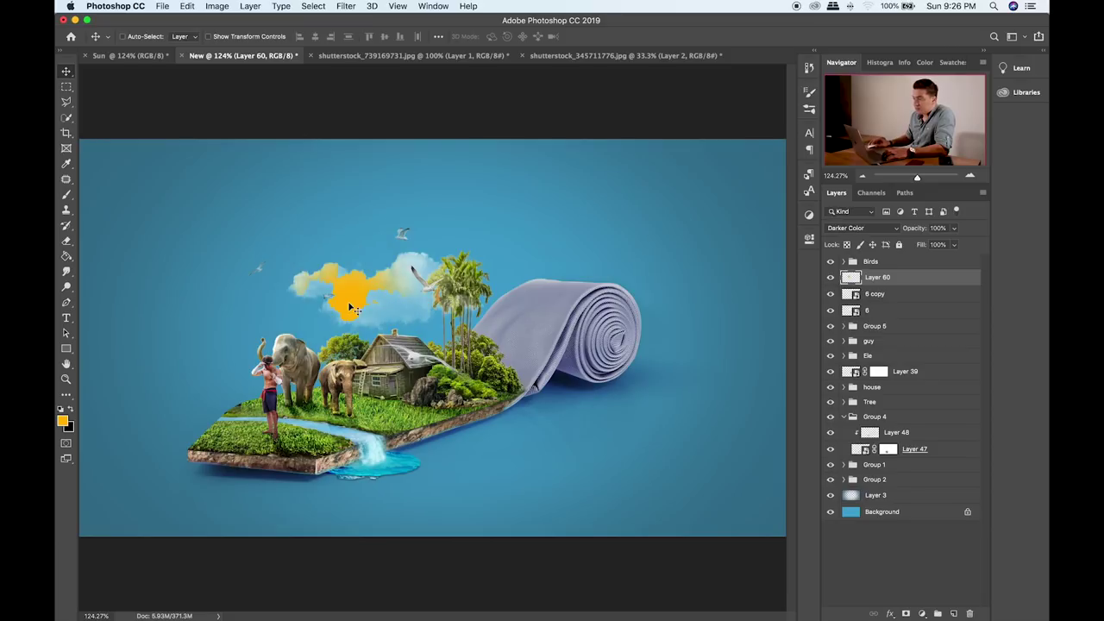
key(shift+plus)
key(shift+plus)
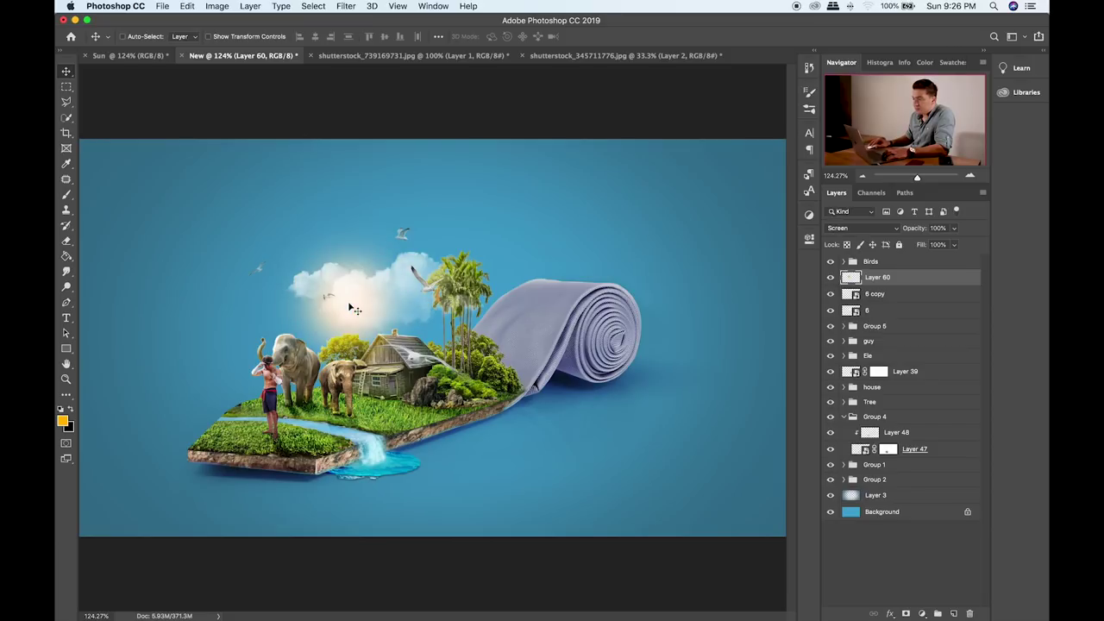
- Enlarge the glow, raise its layer above the Birds group, and position it over the cloud and elephants
key(super+t)
drag(438, 394, 580, 488)
drag(515, 425, 489, 401)
key(Return)
key(super+bracketright)
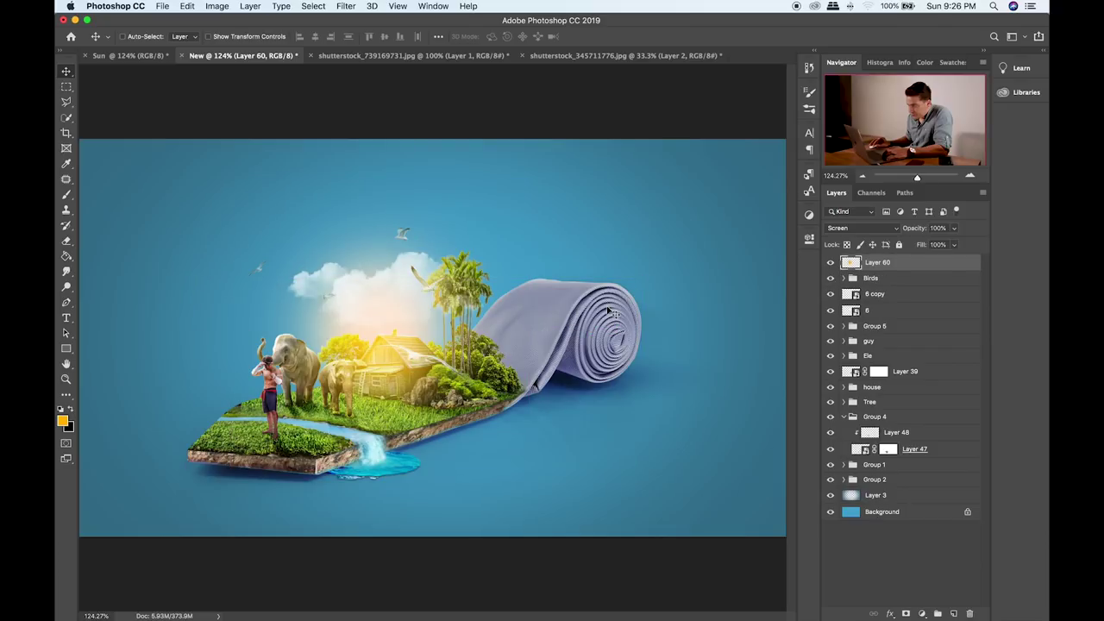
drag(607, 369, 580, 335)
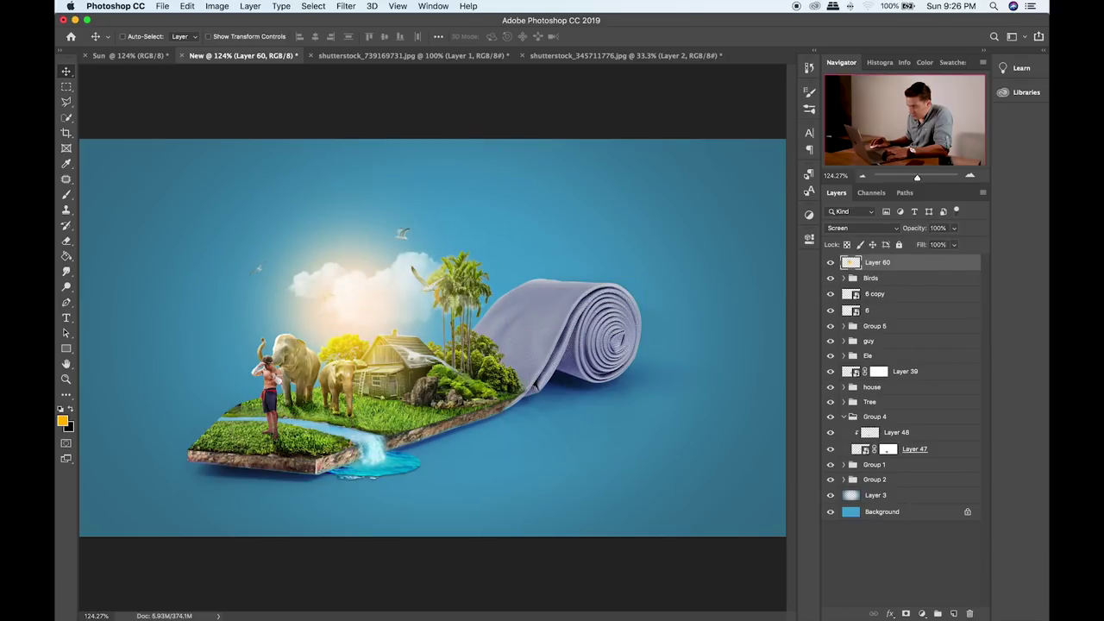
- Set the opacity of Layer 60 to 74% and nudge the glow slightly
click(953, 227)
drag(955, 244, 930, 247)
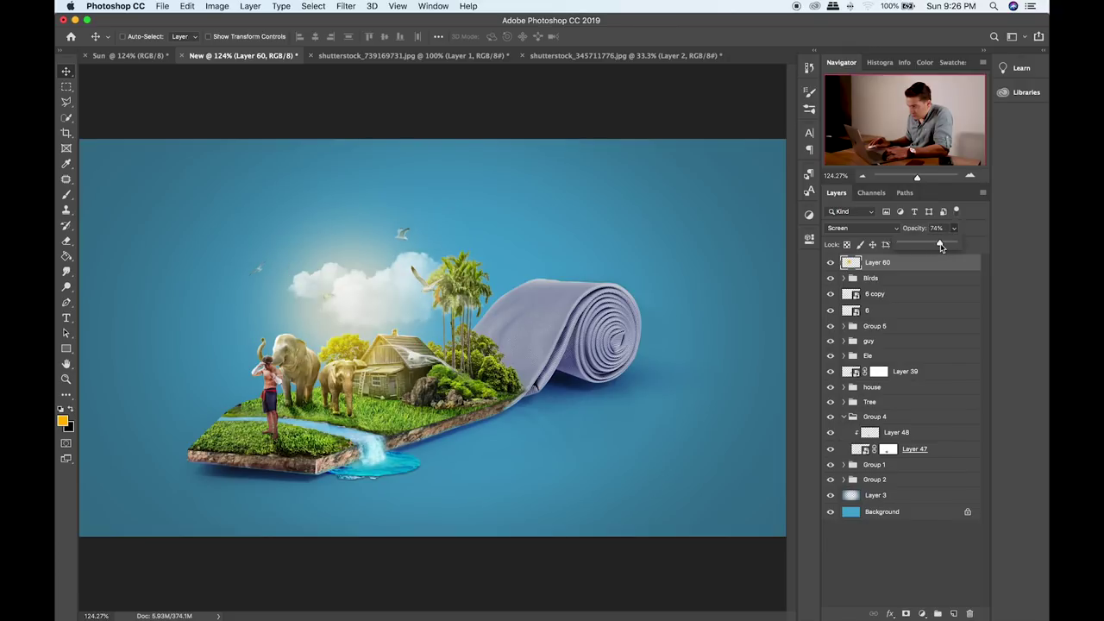
drag(368, 294, 372, 295)
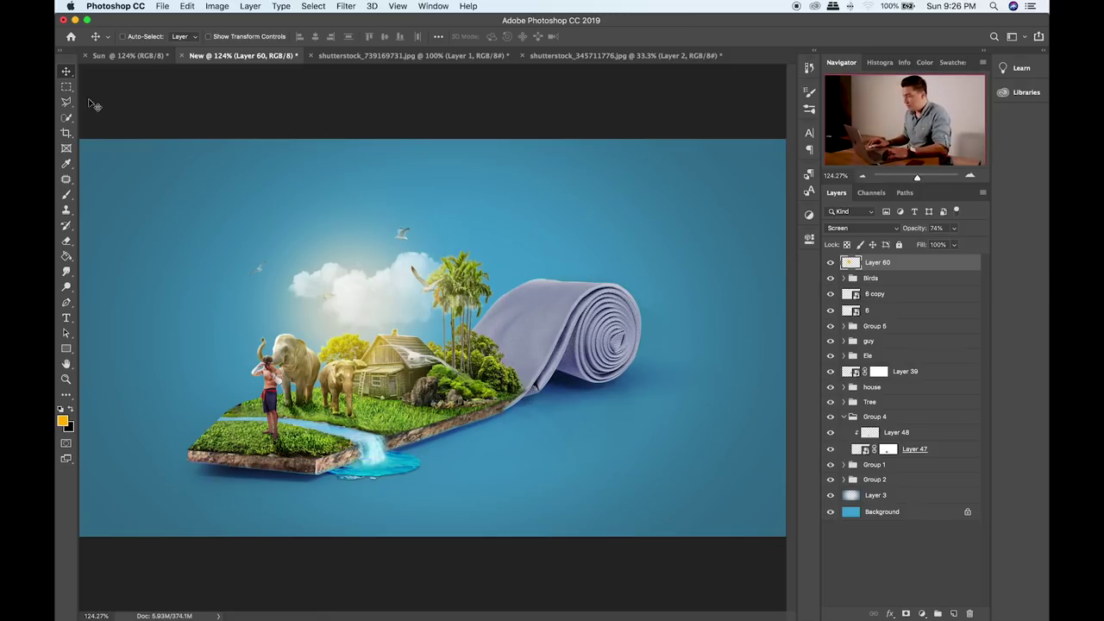
- Place dust-png-35070.png from the Items folder as a new layer above Layer 60
click(66, 86)
key(super+Tab)
scroll(552, 369, up, 3)
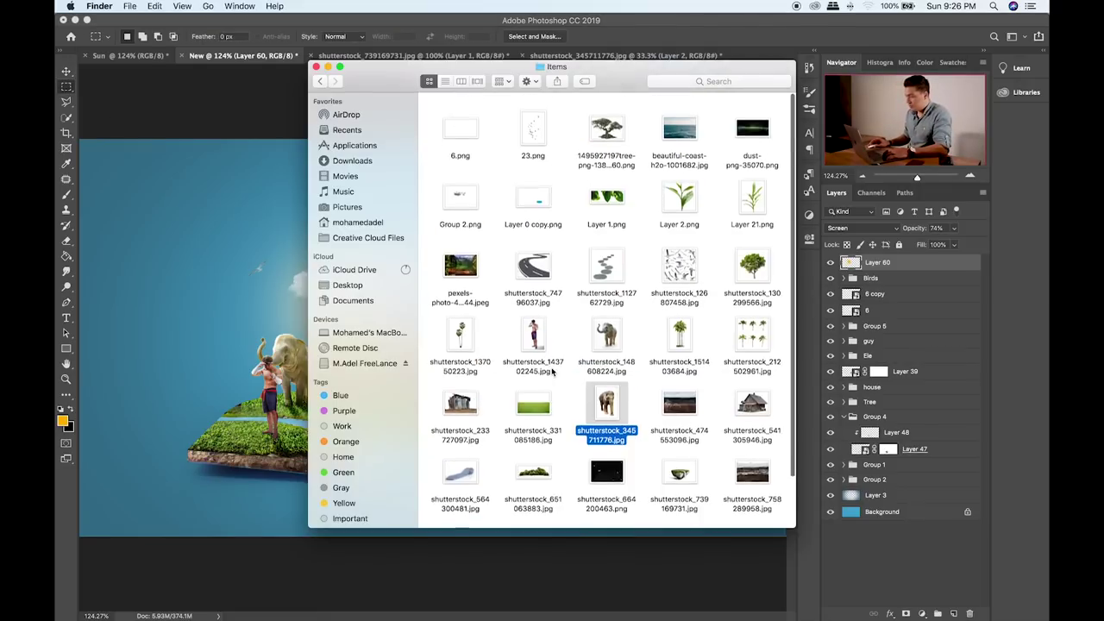
click(458, 140)
click(467, 127)
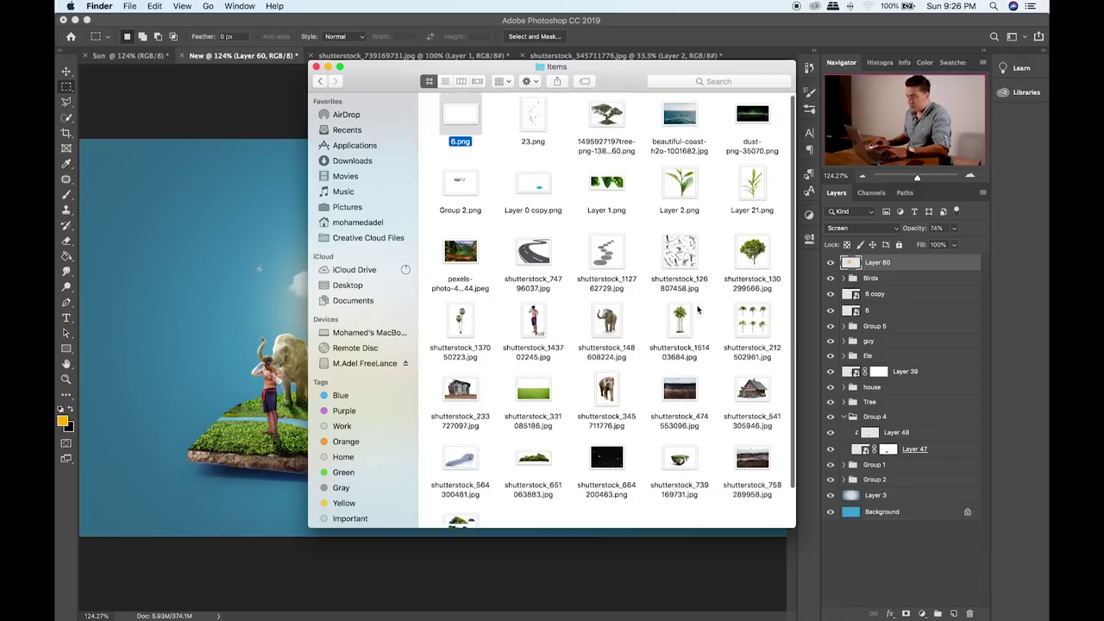
scroll(694, 270, down, 3)
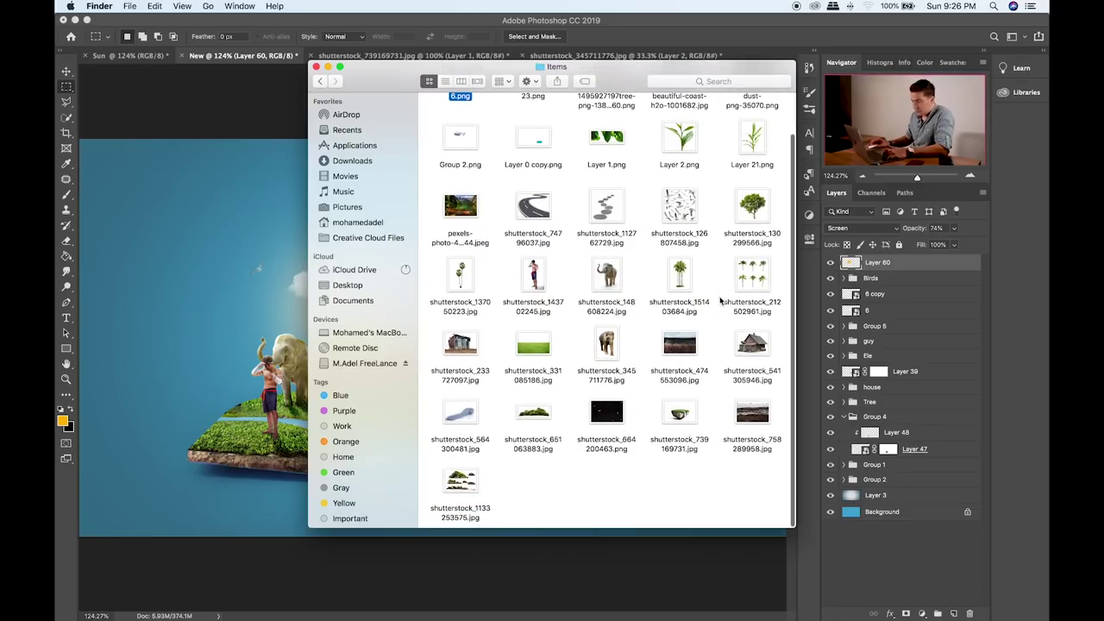
scroll(720, 297, up, 3)
click(473, 195)
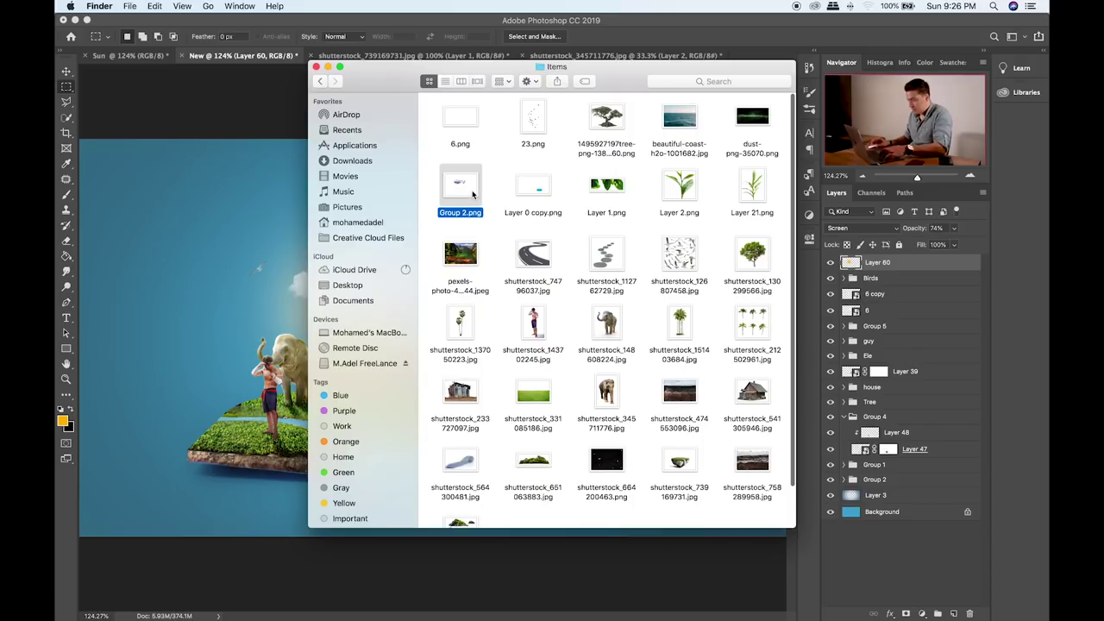
scroll(681, 380, down, 3)
scroll(689, 398, up, 3)
scroll(675, 336, up, 1)
drag(750, 119, 198, 295)
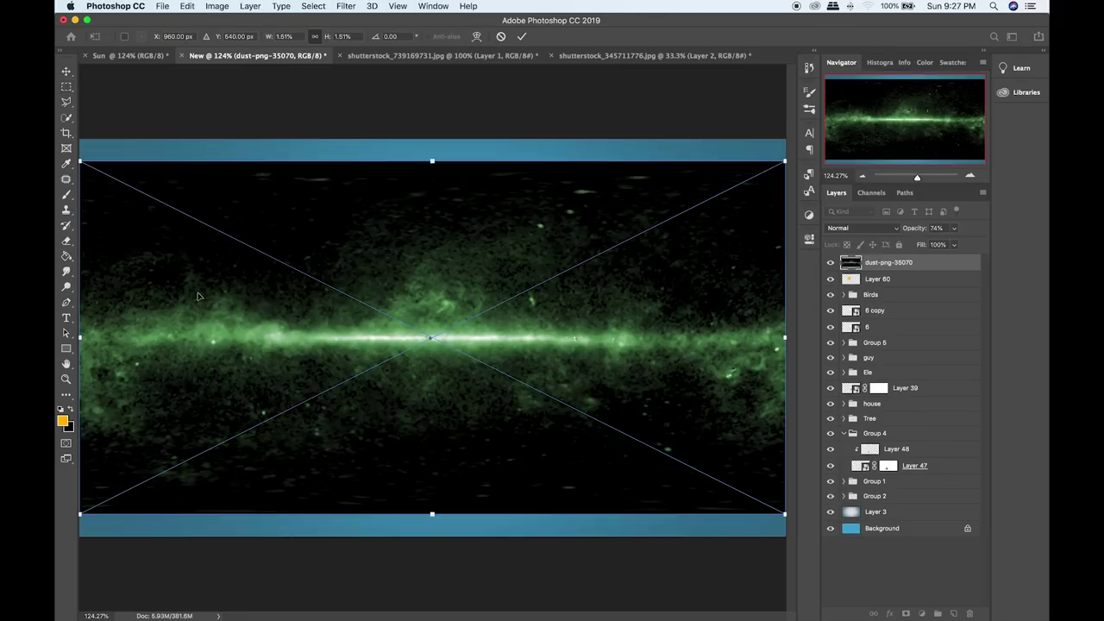
key(Return)
- Try blend modes such as Lighten, Subtract and Lighter Color on the dust layer, and delete the layer
key(shift+plus)
key(shift+plus)
key(shift+plus)
key(shift+plus)
key(shift+plus)
key(shift+plus)
key(shift+plus)
key(shift+plus)
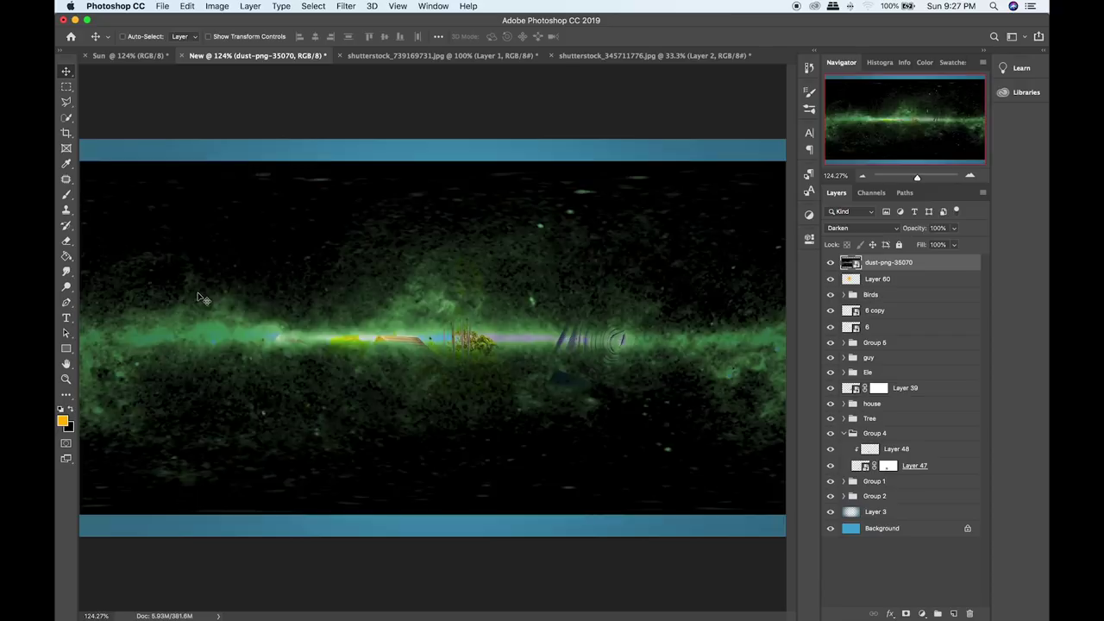
key(shift+plus)
key(shift+minus)
key(shift+minus)
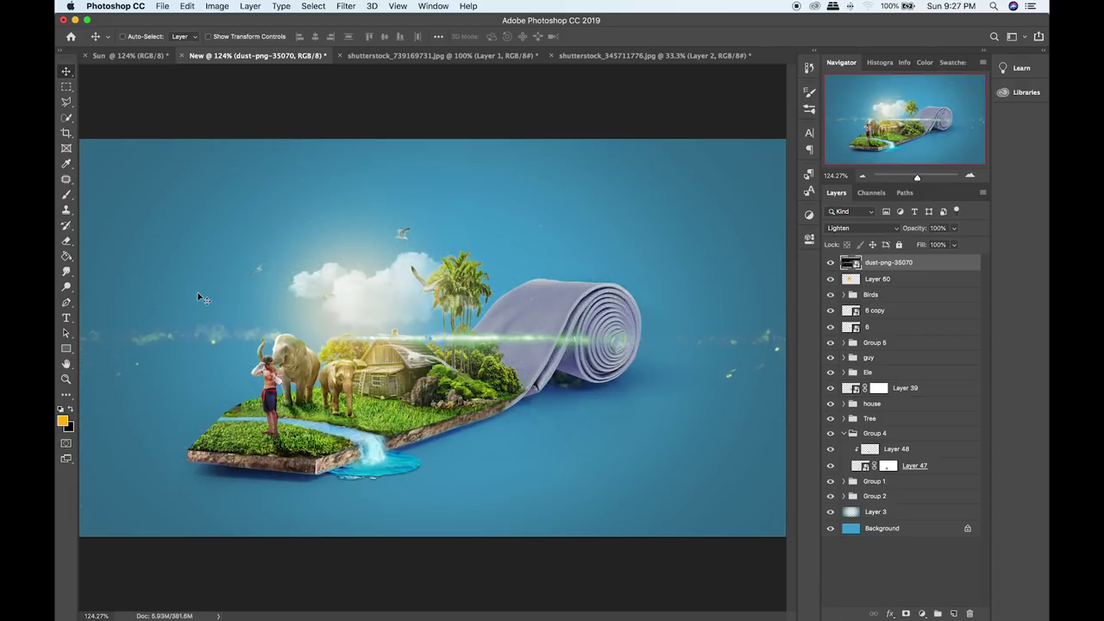
key(shift+minus)
key(shift+minus)
key(shift+minus)
key(shift+minus)
key(shift+minus)
key(shift+minus)
key(shift+minus)
key(shift+minus)
key(shift+minus)
key(shift+minus)
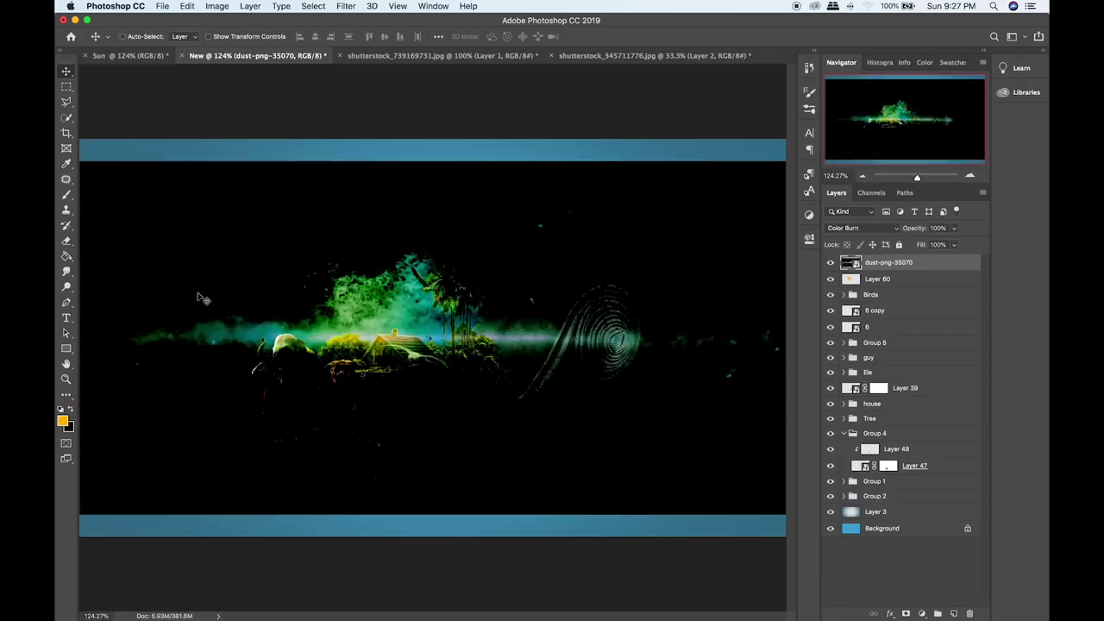
key(shift+minus)
key(shift+minus)
key(shift+minus)
key(shift+minus)
key(shift+minus)
key(shift+minus)
key(shift+minus)
key(shift+minus)
key(shift+minus)
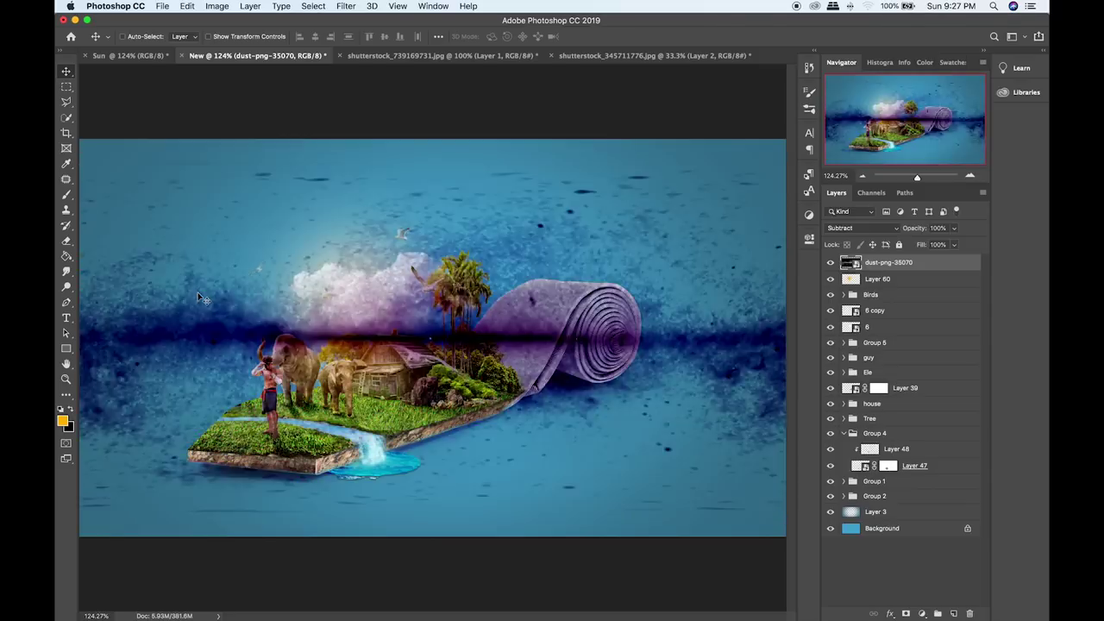
key(shift+minus)
key(shift+minus)
key(shift+minus)
key(shift+minus)
key(shift+minus)
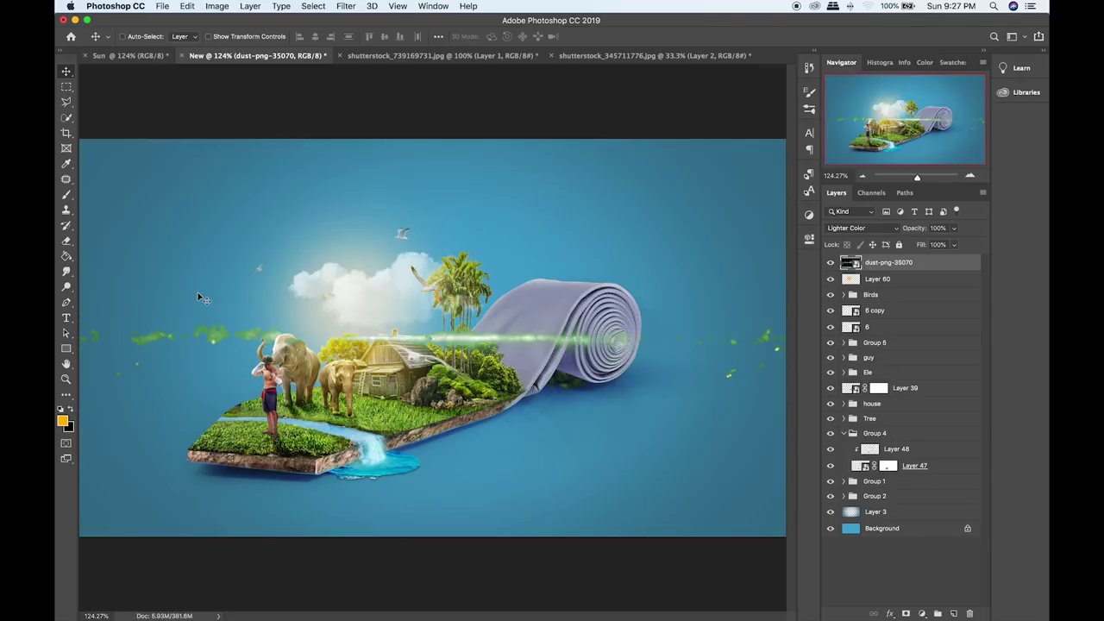
key(BackSpace)
- Place 36.png from the Items folder as a new layer above Layer 60
key(super+Tab)
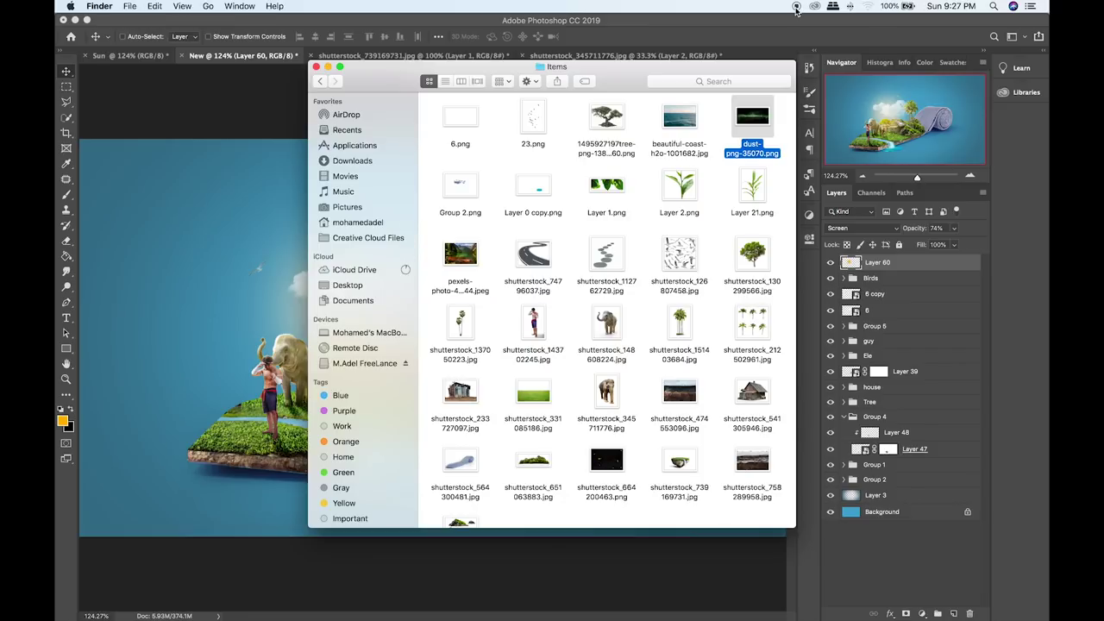
click(550, 123)
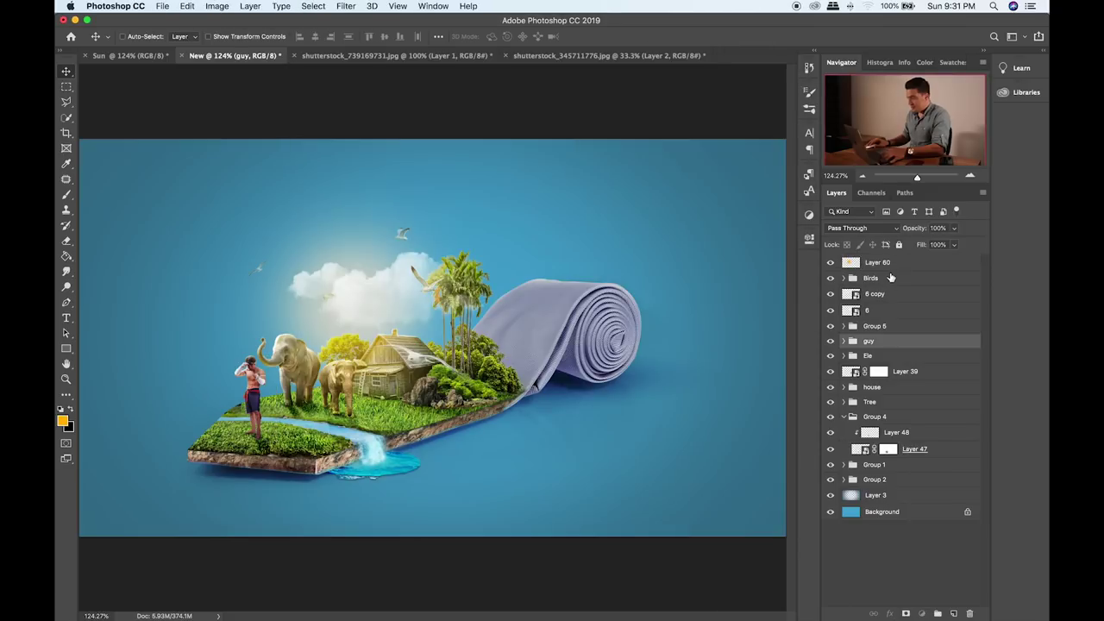
click(888, 269)
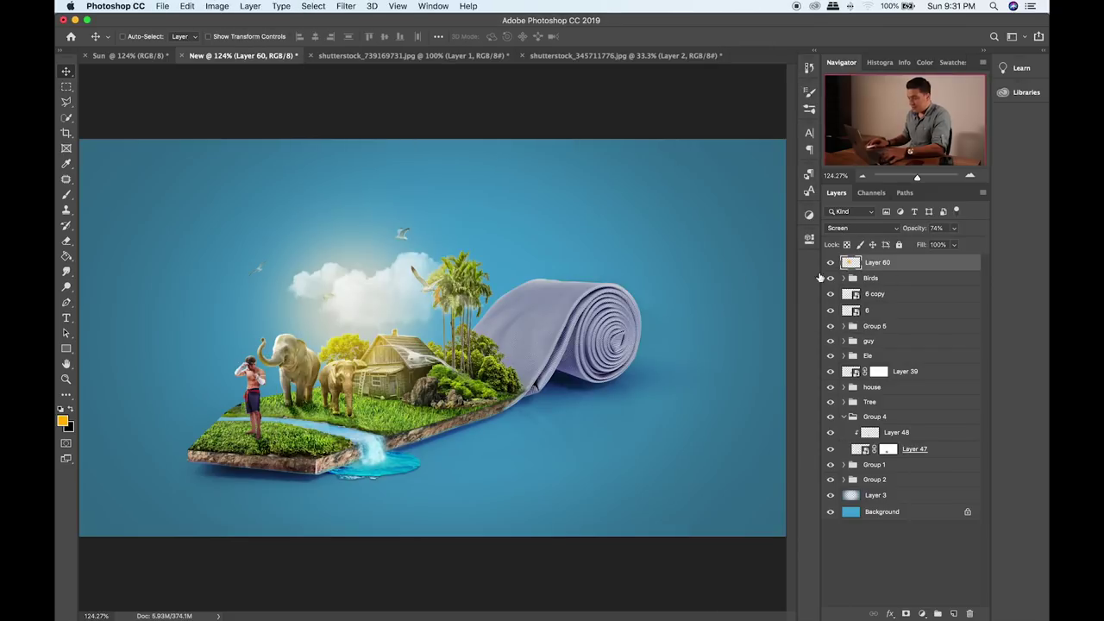
key(super+Tab)
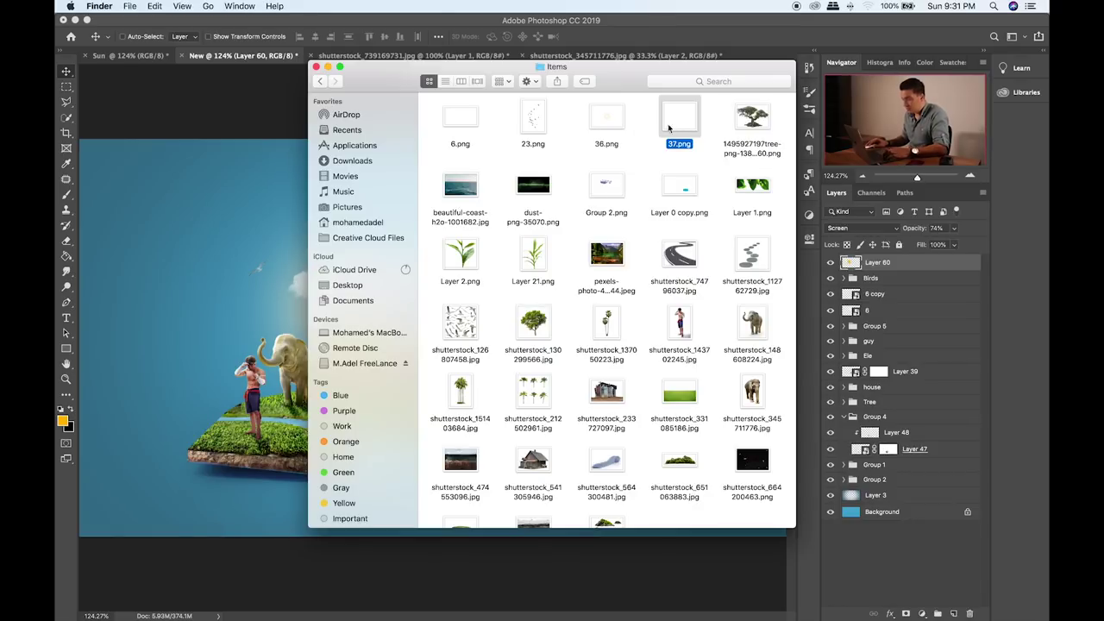
drag(607, 116, 227, 299)
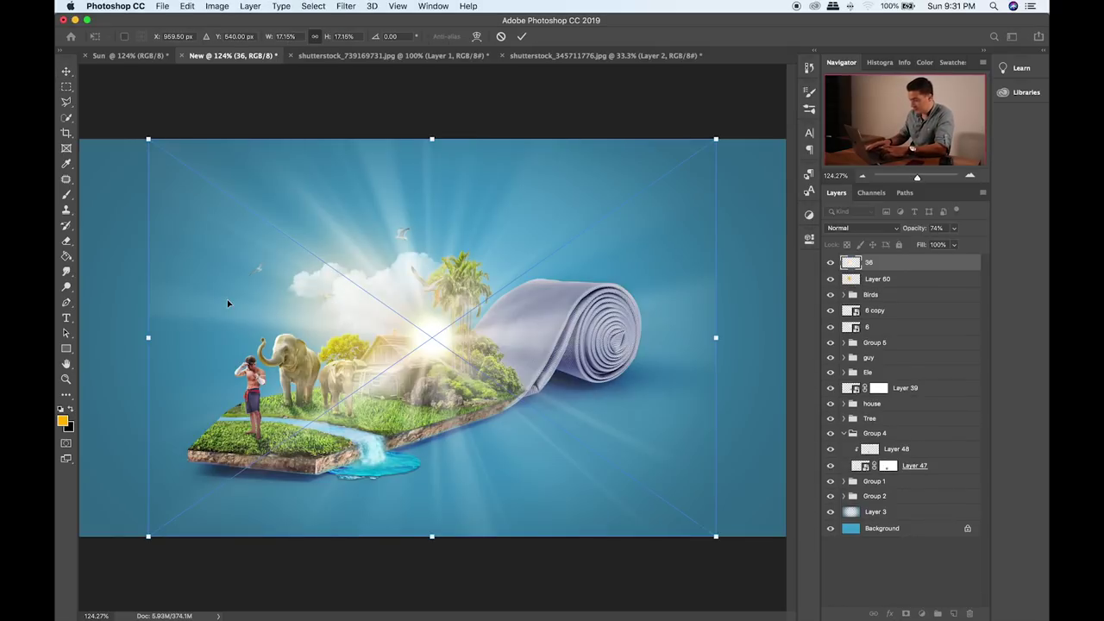
key(Return)
- Scale the sunburst down to about 8.5% width and 9.5% height, and centre it over the glow below the cloud
drag(439, 362, 377, 338)
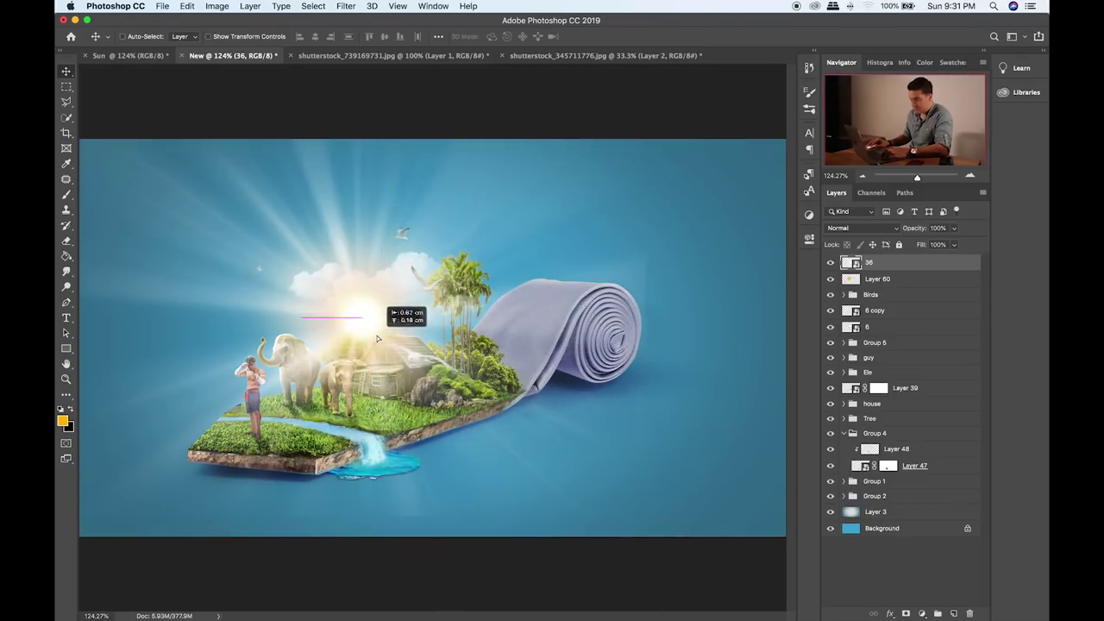
key(super+t)
drag(645, 119, 360, 296)
drag(338, 374, 436, 296)
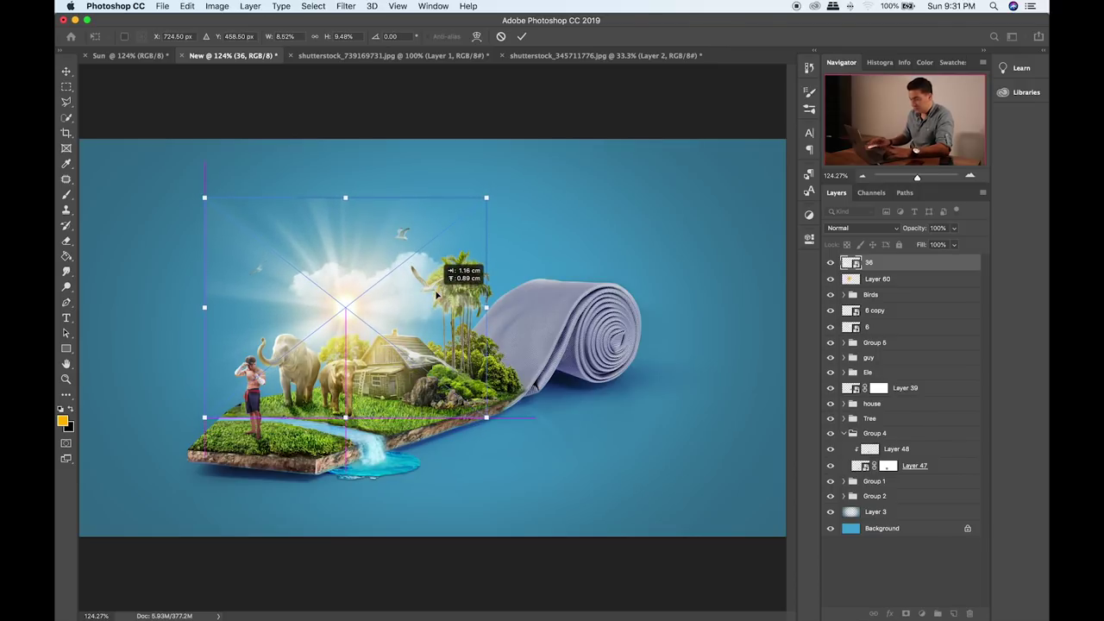
key(Return)
- Set the opacity of layer 36 to 79% and nudge the sunburst slightly
click(954, 227)
click(940, 244)
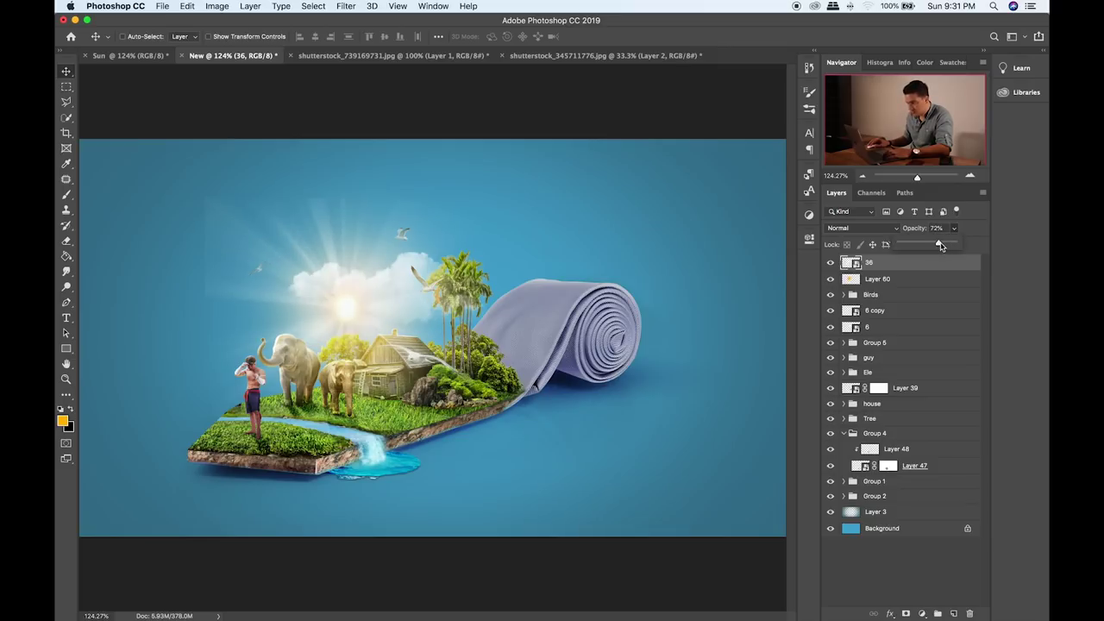
mouse_move(535, 319)
mouse_down()
mouse_move(551, 304)
mouse_move(599, 320)
mouse_move(537, 318)
mouse_up()
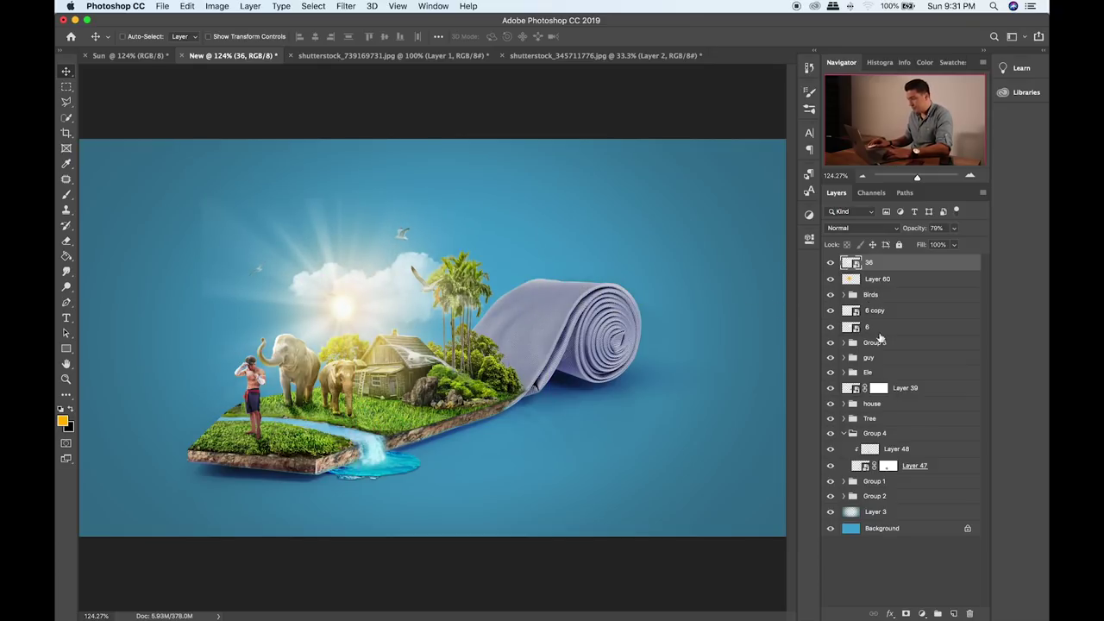
- Add a mask to layer 36 and paint black with a size 300 brush along the sunburst's outer edges
click(905, 613)
key(b)
key(d)
drag(324, 170, 399, 168)
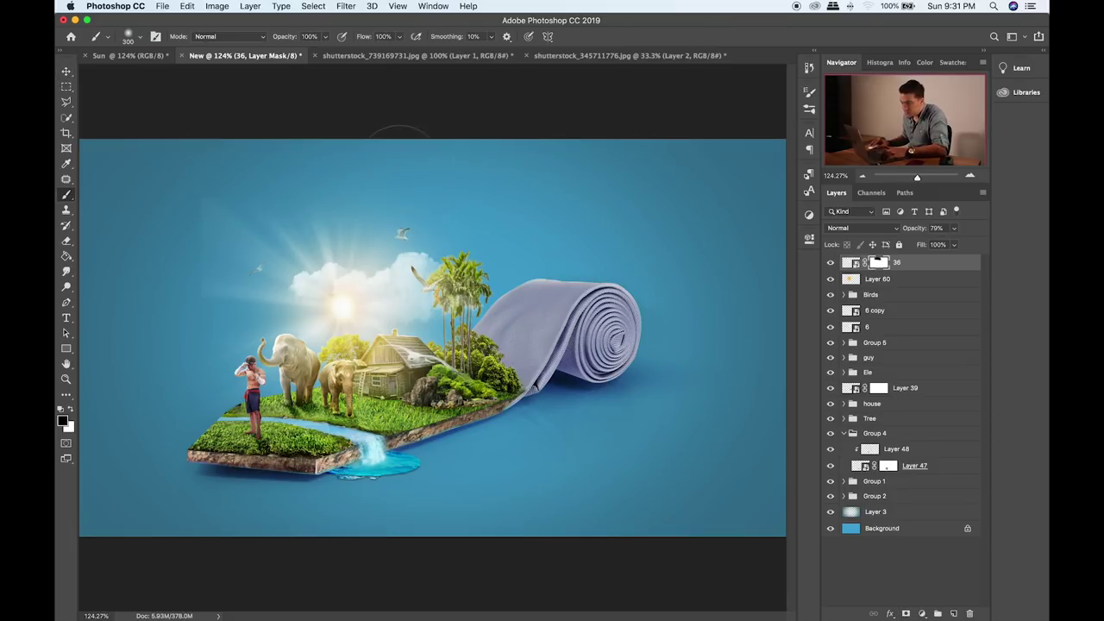
mouse_move(215, 182)
mouse_down()
mouse_move(165, 270)
mouse_move(259, 380)
mouse_move(547, 407)
mouse_up()
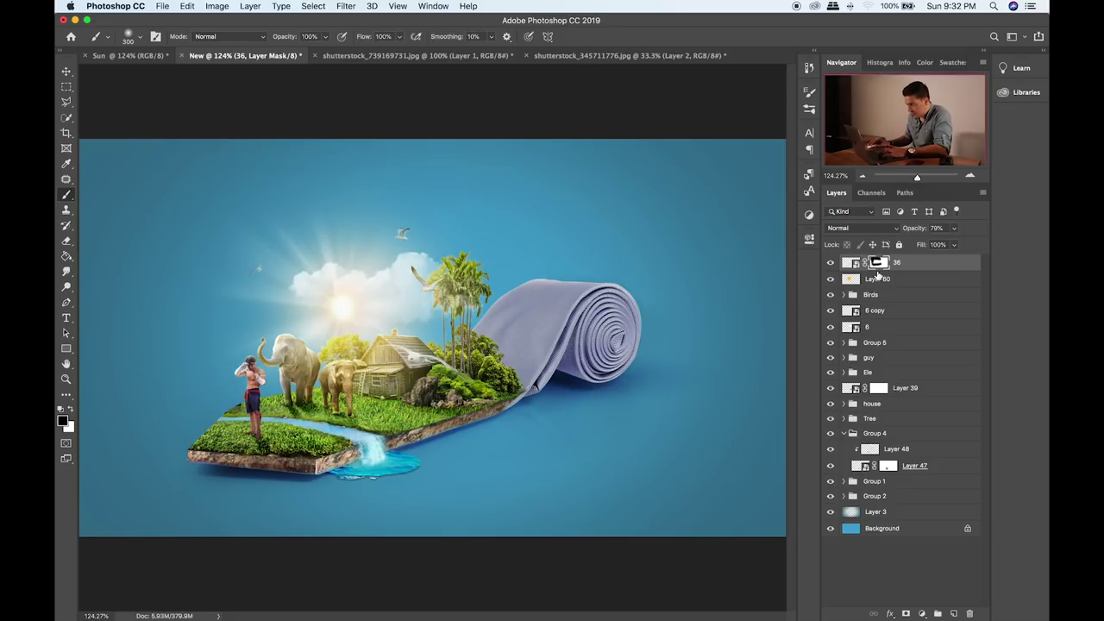
- Select layer 36 together with Layer 60 and move the sun and glow over beside the palm trees
click(877, 278)
key(v)
drag(521, 373, 600, 387)
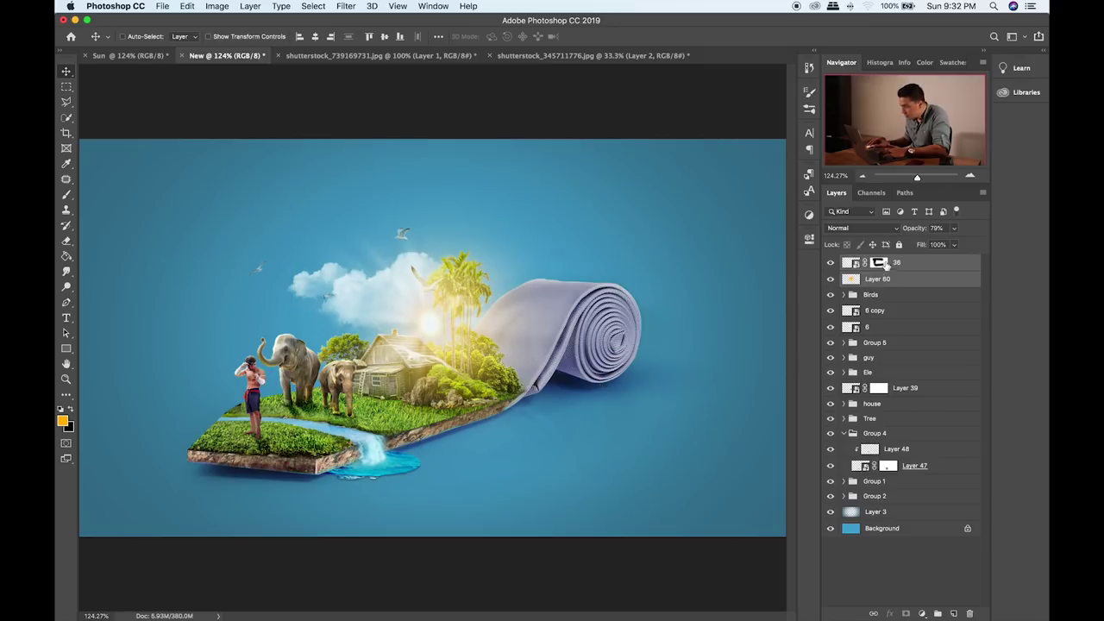
- Paint black on layer 36's mask with the Brush tool to hide the sunburst's remaining edges
click(880, 263)
key(b)
key(d)
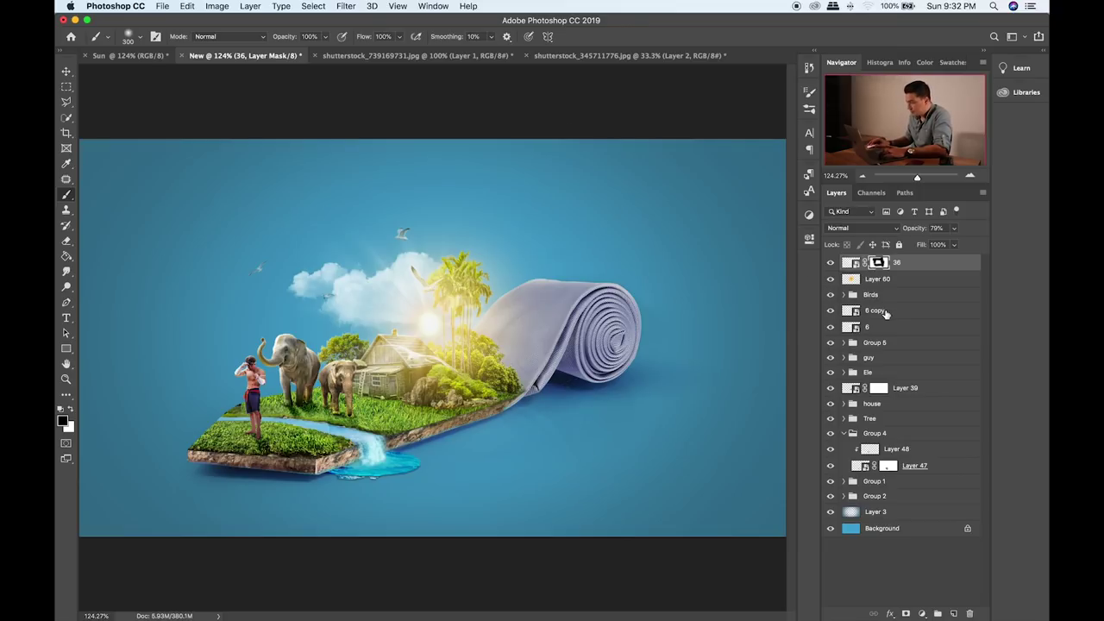
- Select the cloud layers 6 copy and 6 together and shift both clouds slightly away from the palm trees
click(884, 313)
shift+click(855, 328)
key(v)
drag(488, 303, 477, 316)
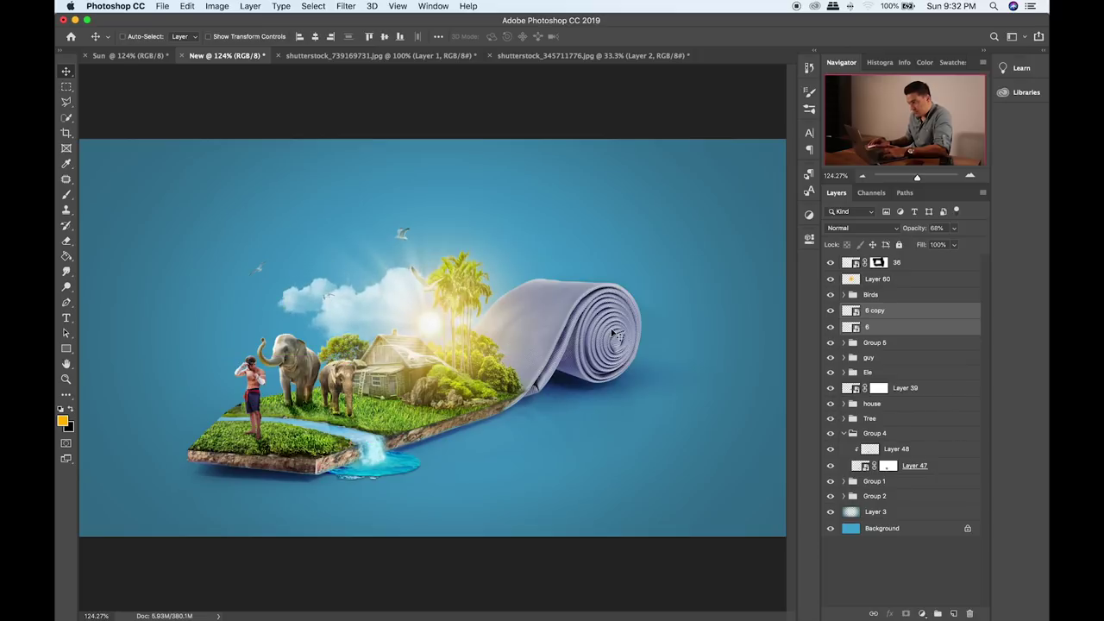
- Toggle the cloud layers to tell them apart, and move the smaller 6 copy cloud down against the larger cloud
click(828, 322)
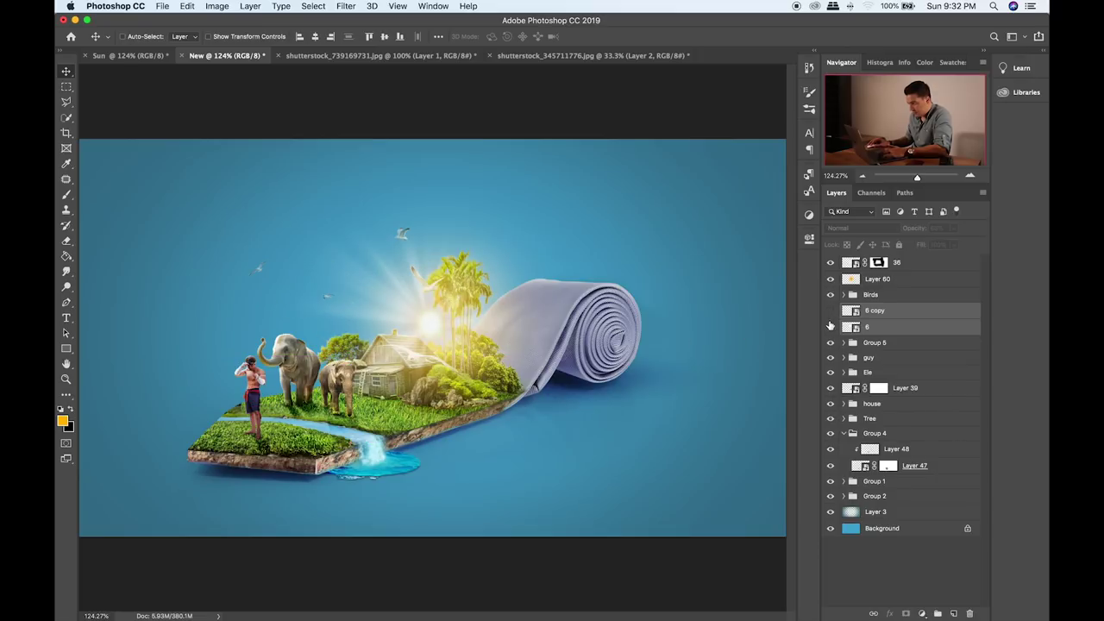
click(831, 328)
click(862, 313)
drag(557, 305, 584, 345)
- Expand the Birds group and Group 3, and move the small bird on Layer 43 up above the cloud
click(844, 294)
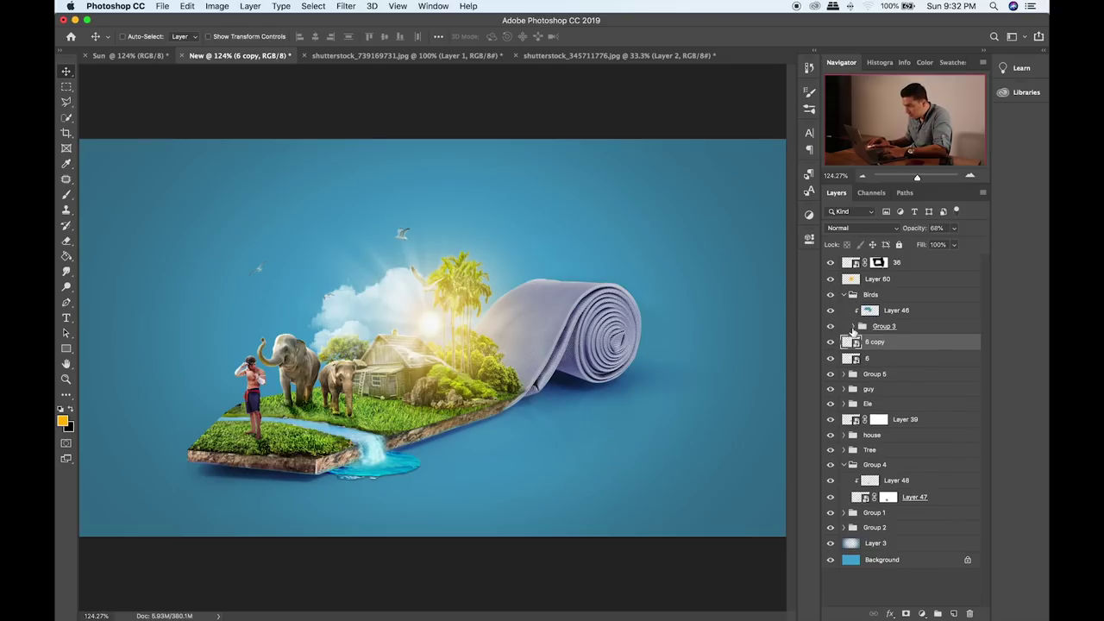
click(853, 327)
click(830, 343)
click(828, 359)
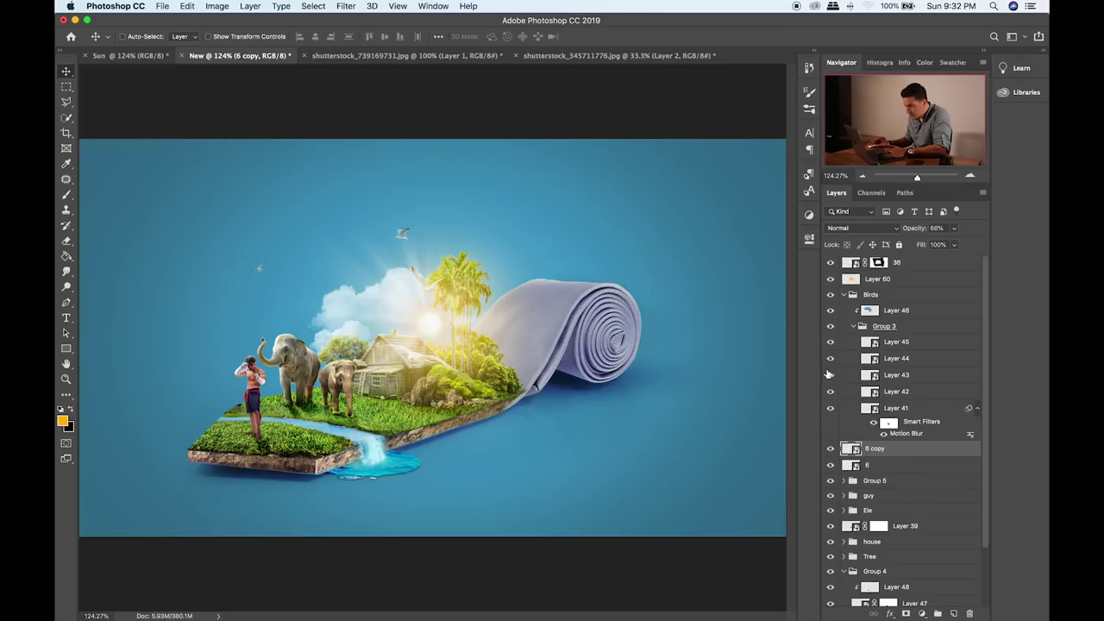
click(828, 375)
click(880, 375)
drag(341, 330, 364, 295)
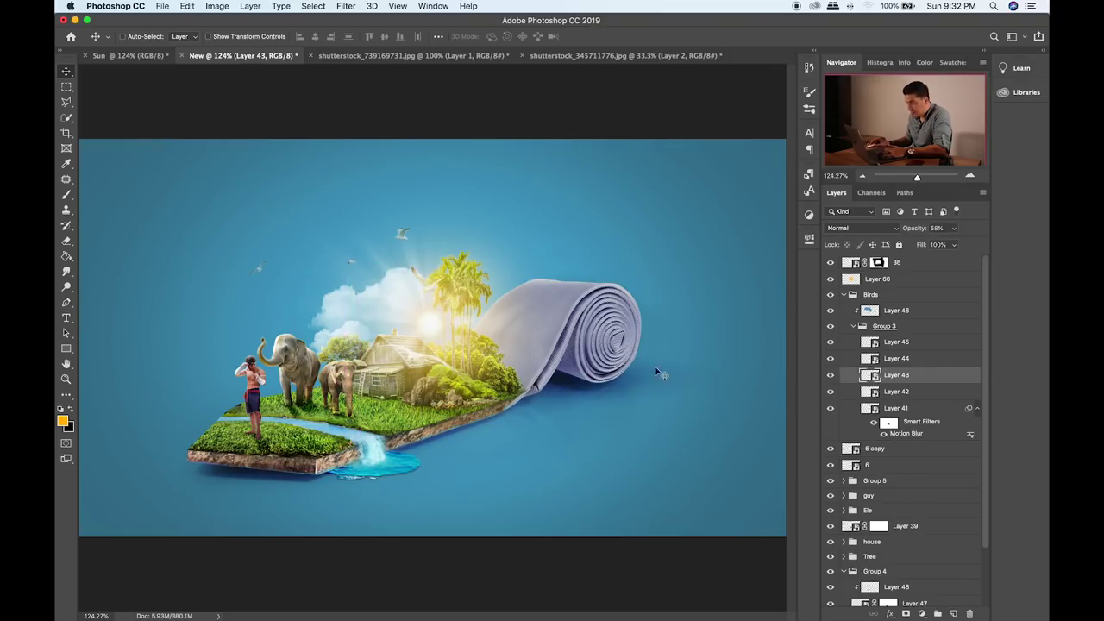
- Move the bird on Layer 42 slightly lower and scale it down with Free Transform
click(893, 392)
drag(549, 386, 493, 353)
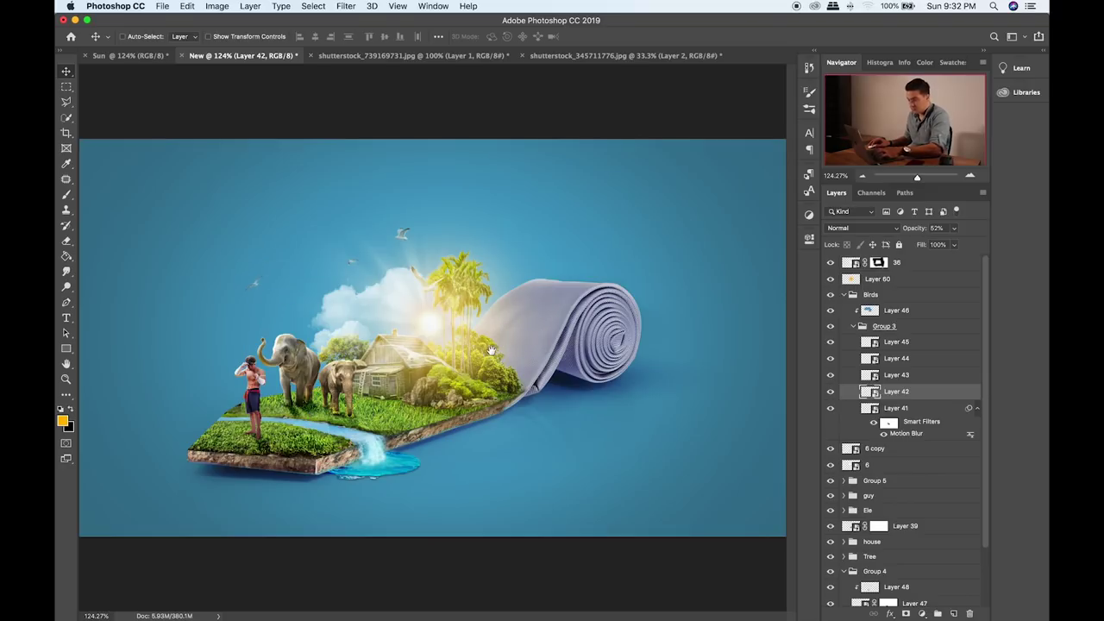
key(t)
key(ctrl+t)
drag(263, 276, 261, 278)
key(Return)
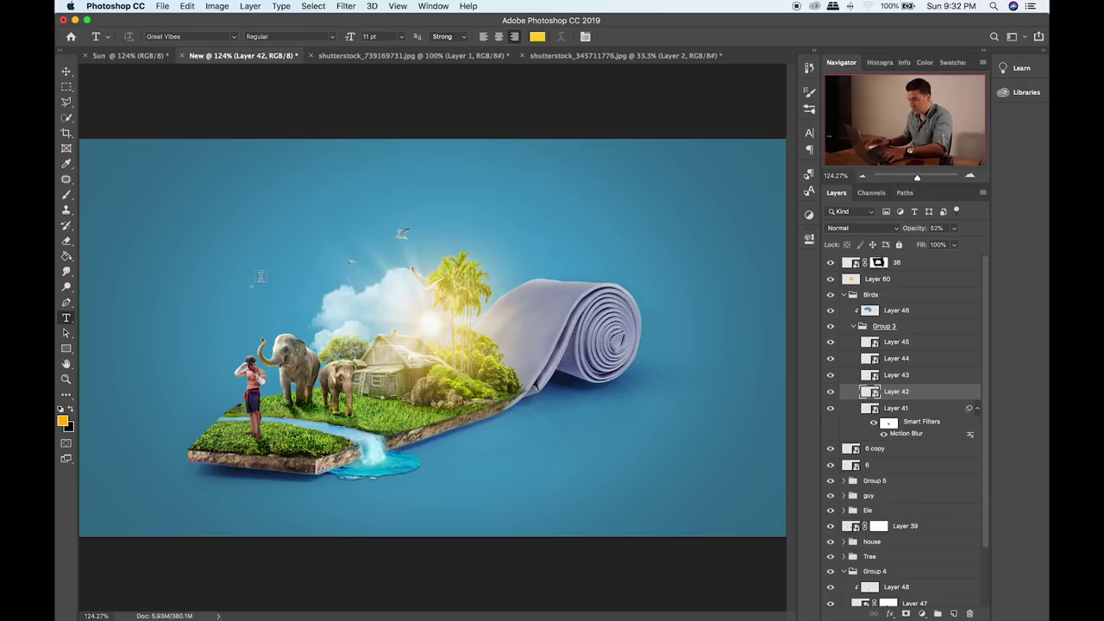
- Place the black bird flock image 23, scale it down and position it in the sky above the elephants
key(super+Tab)
drag(536, 117, 271, 241)
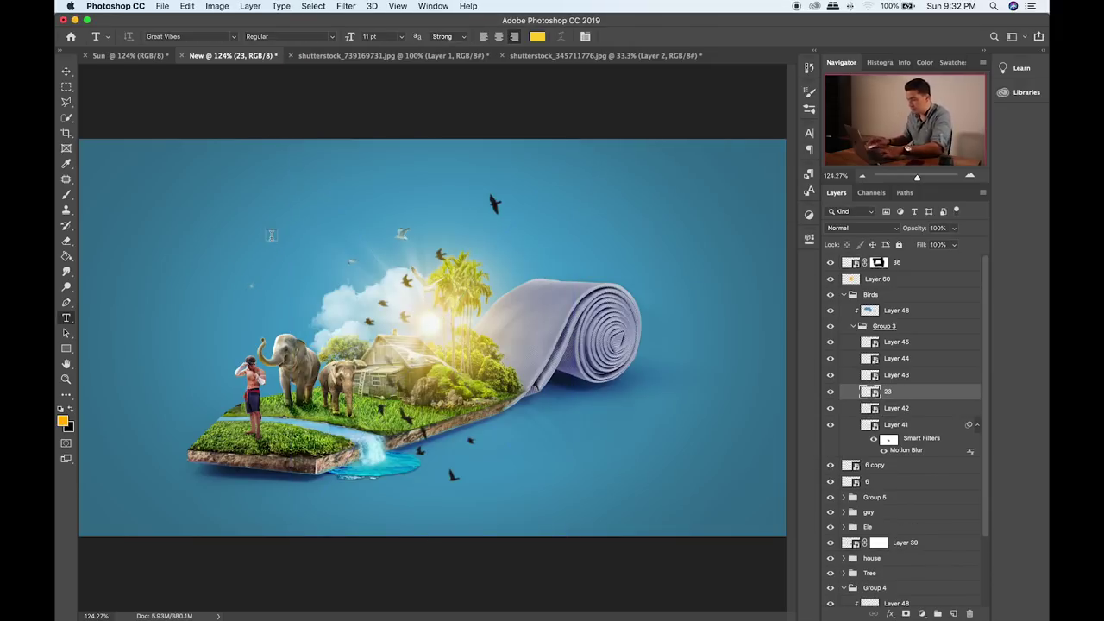
drag(576, 138, 364, 432)
drag(346, 474, 321, 232)
drag(340, 191, 327, 226)
key(Return)
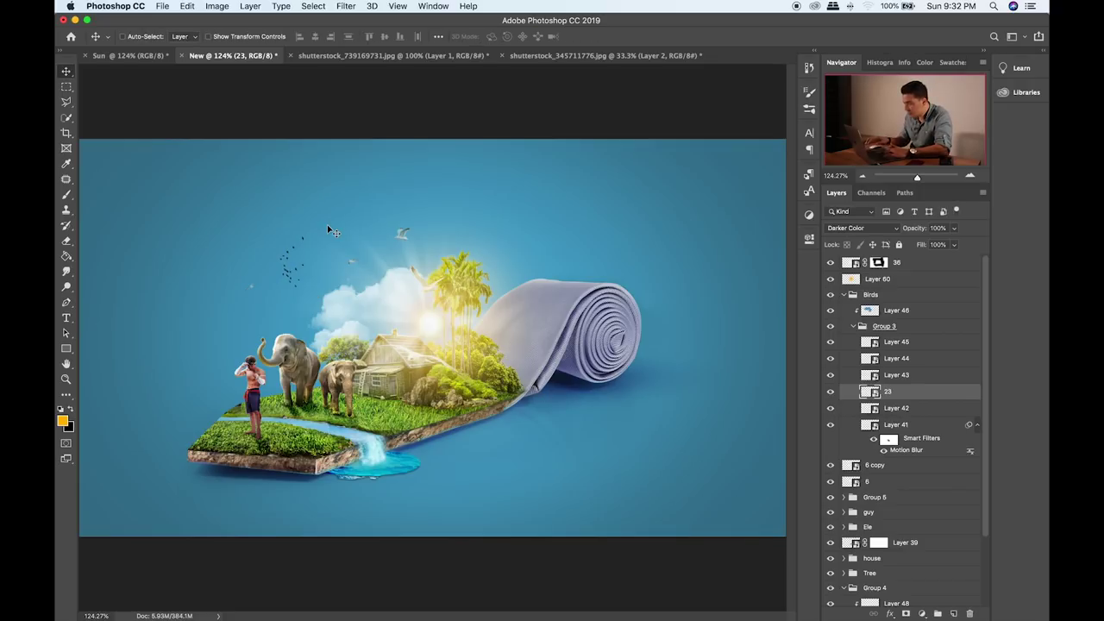
- Set layer 23's blend mode to Normal and its opacity to 27%
click(862, 227)
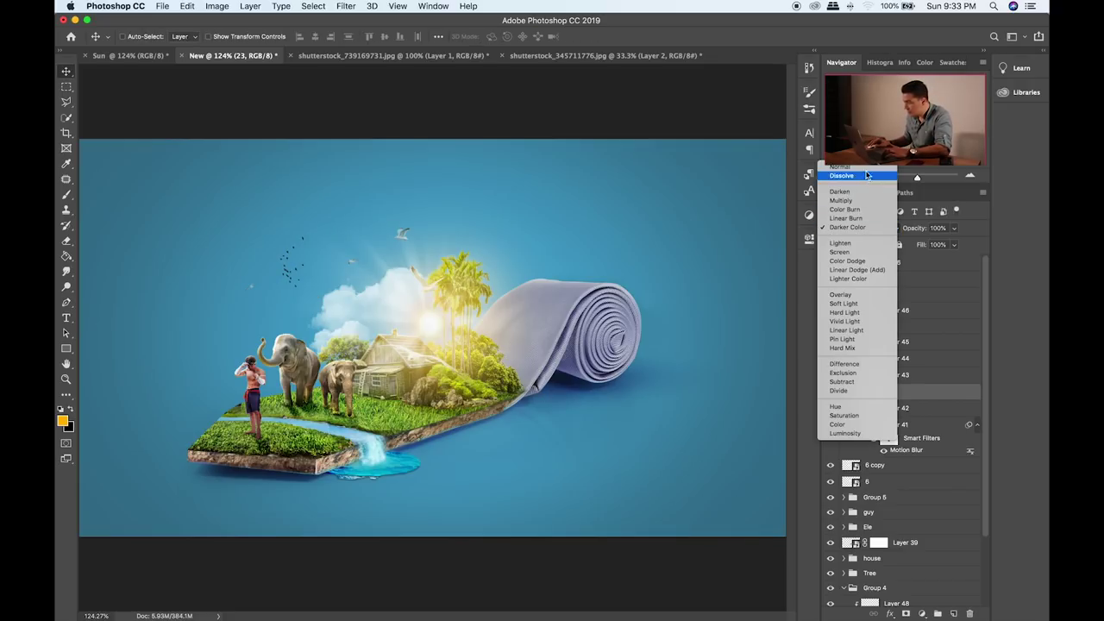
click(838, 175)
click(953, 228)
drag(919, 250, 915, 249)
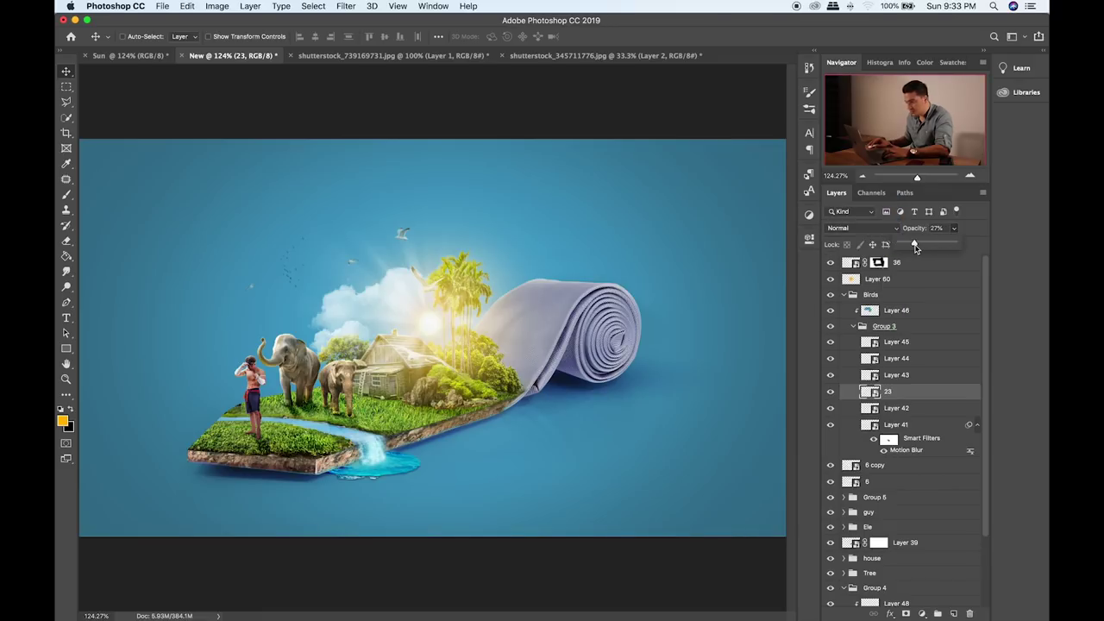
click(338, 244)
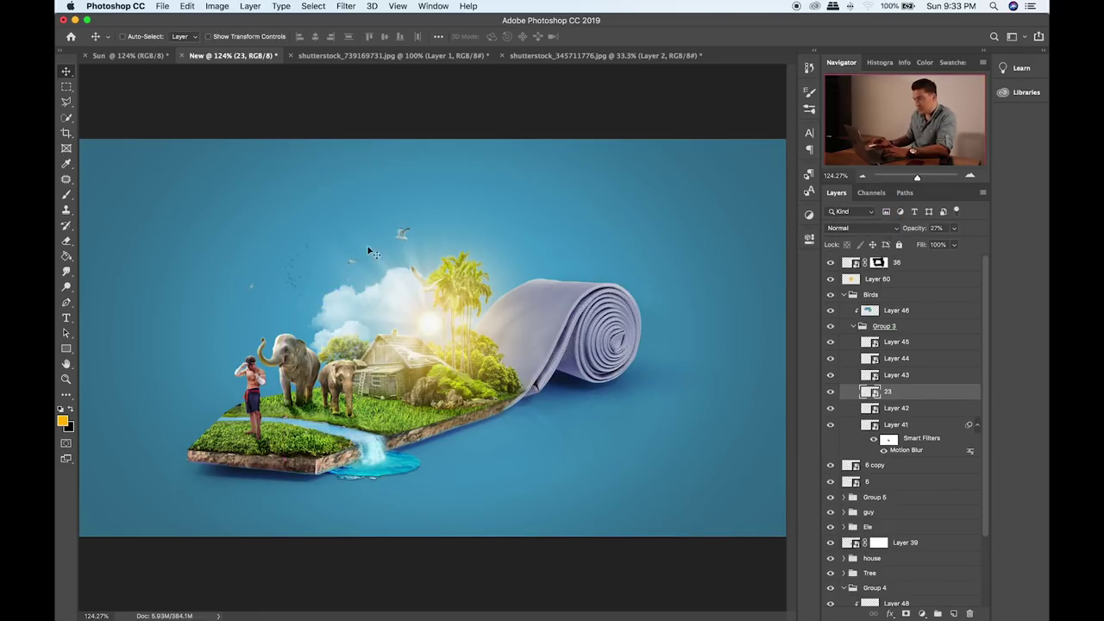
- Compare the image with and without the sunburst on layer 36, and collapse Group 3 and the Birds group
click(898, 267)
click(830, 262)
click(831, 262)
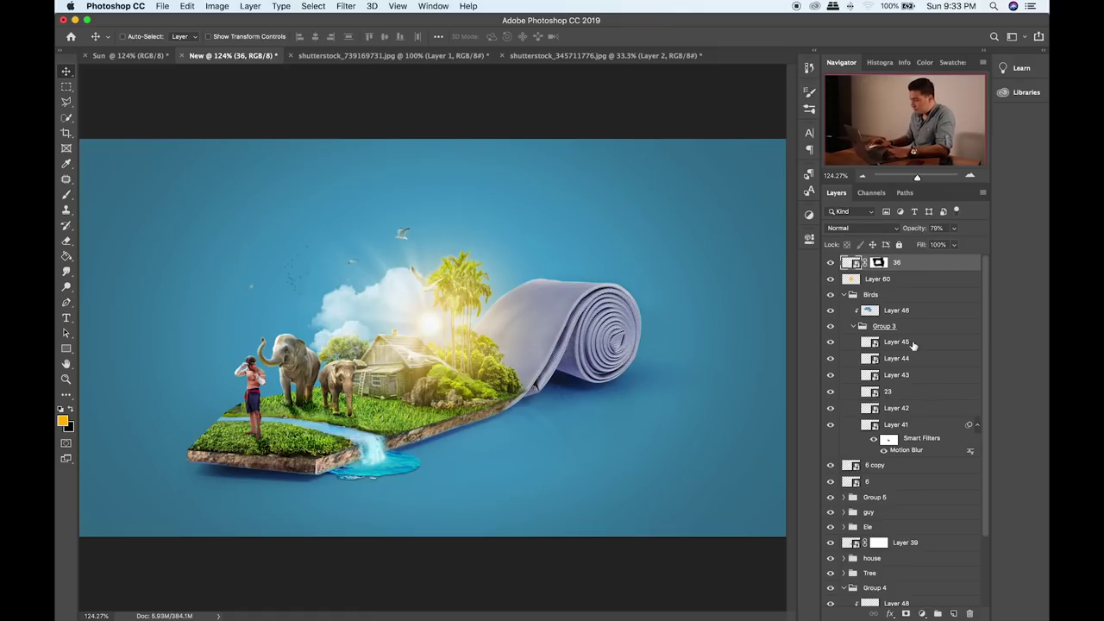
click(856, 326)
click(843, 294)
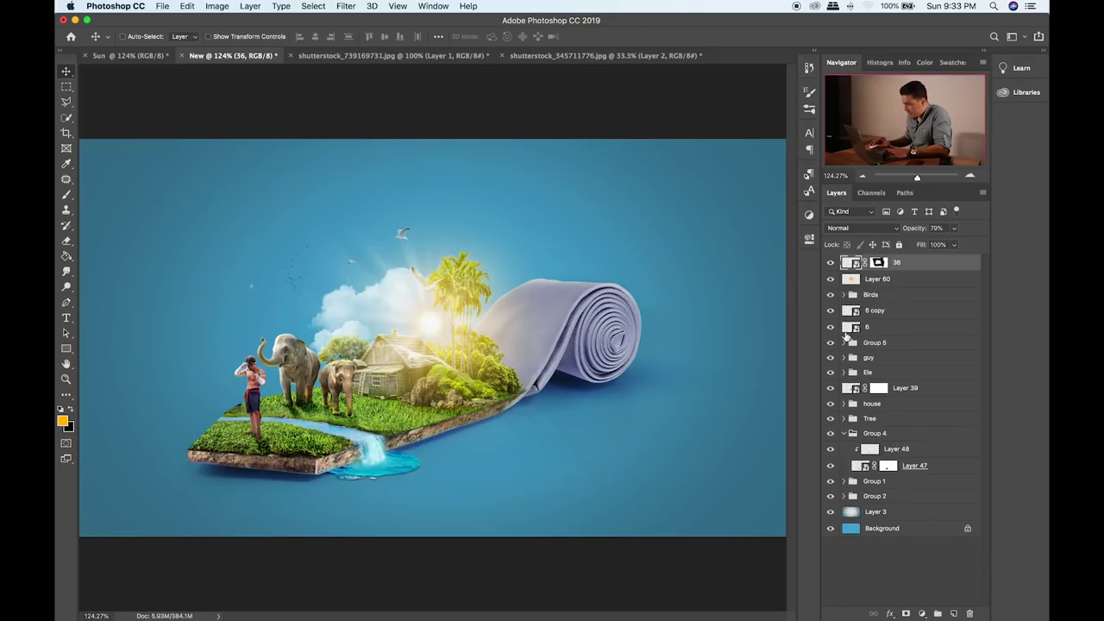
- Expand Group 1 and Group 2, toggle layers to identify the ground pieces, and select Layer 5
click(830, 481)
click(832, 481)
click(845, 496)
click(843, 481)
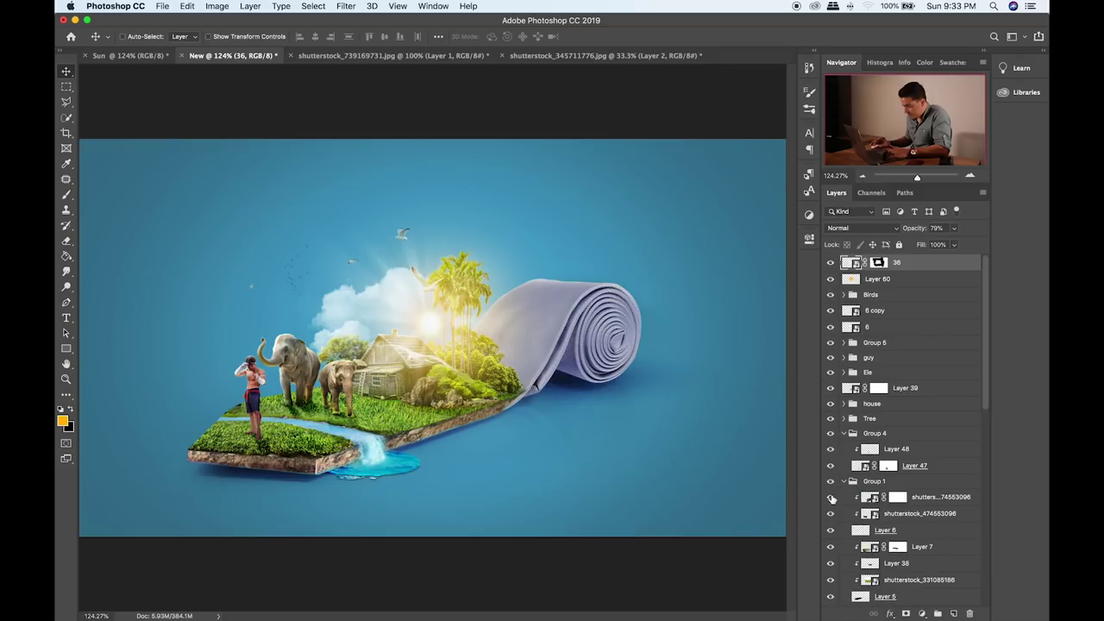
click(831, 530)
click(831, 530)
scroll(833, 543, down, 2)
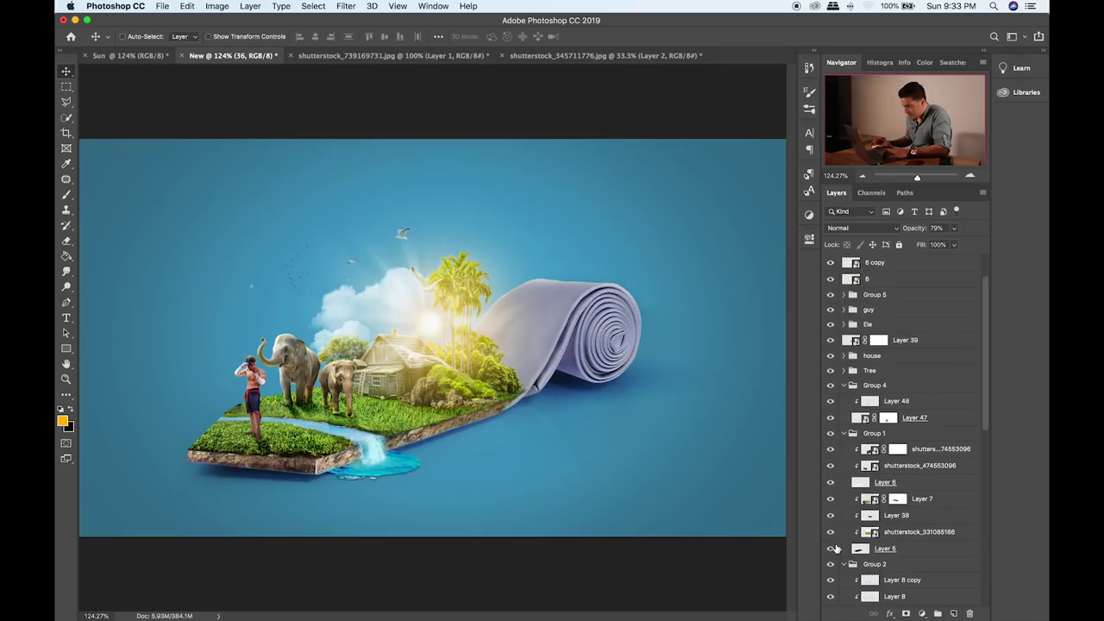
click(830, 548)
click(830, 548)
click(888, 549)
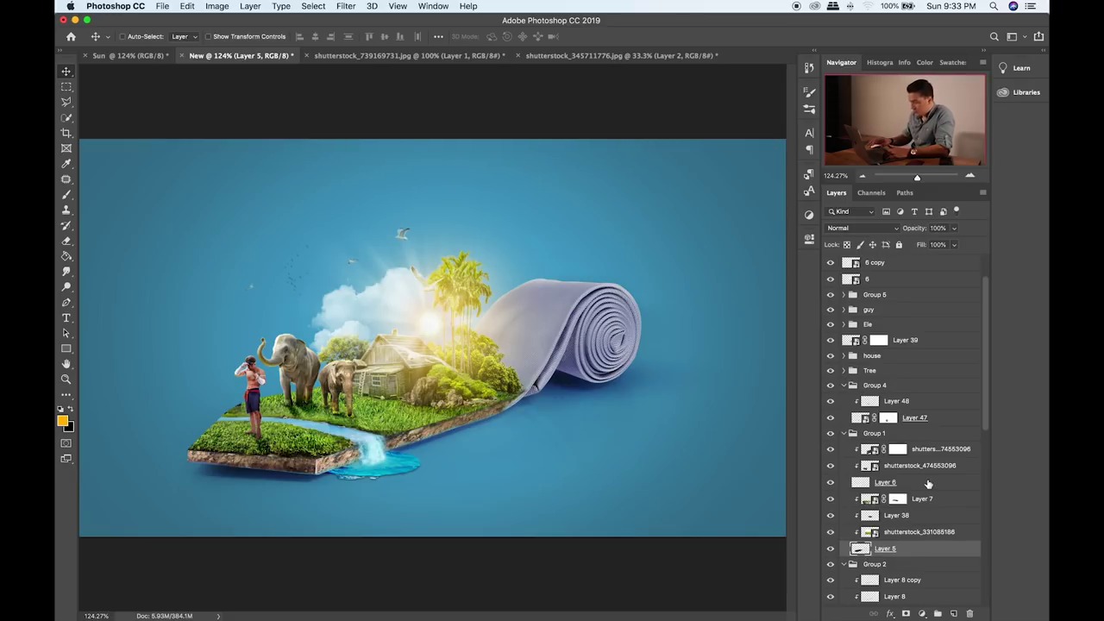
- Erase small bits of Layer 5's straight grass edge behind the man with the Eraser at sizes 2 and 3
key(super+plus)
key(super+plus)
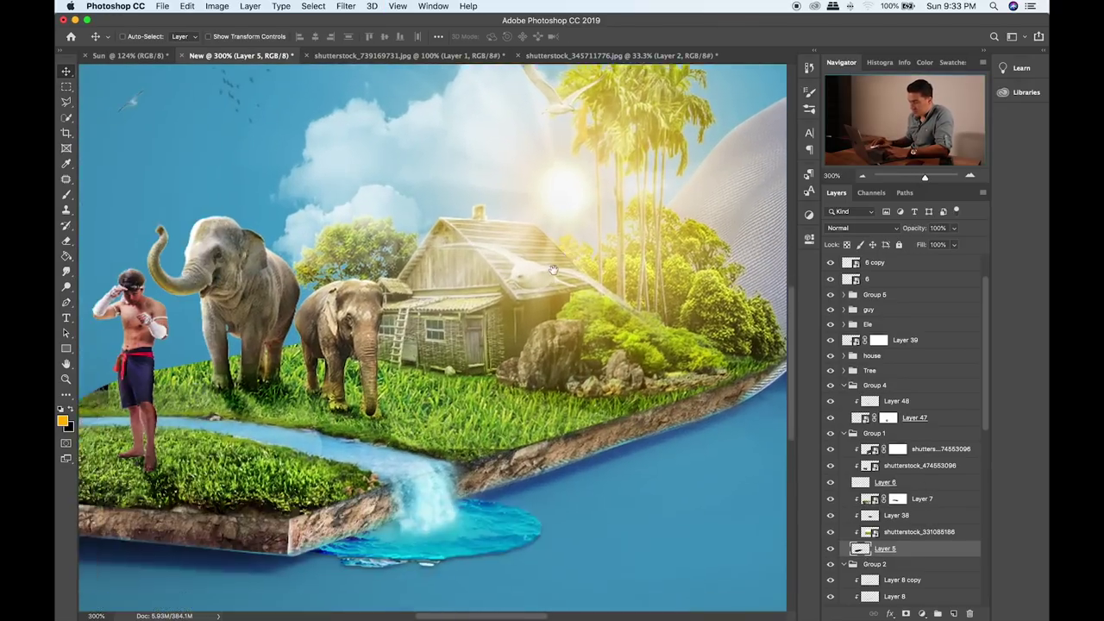
key(super+plus)
key(super+plus)
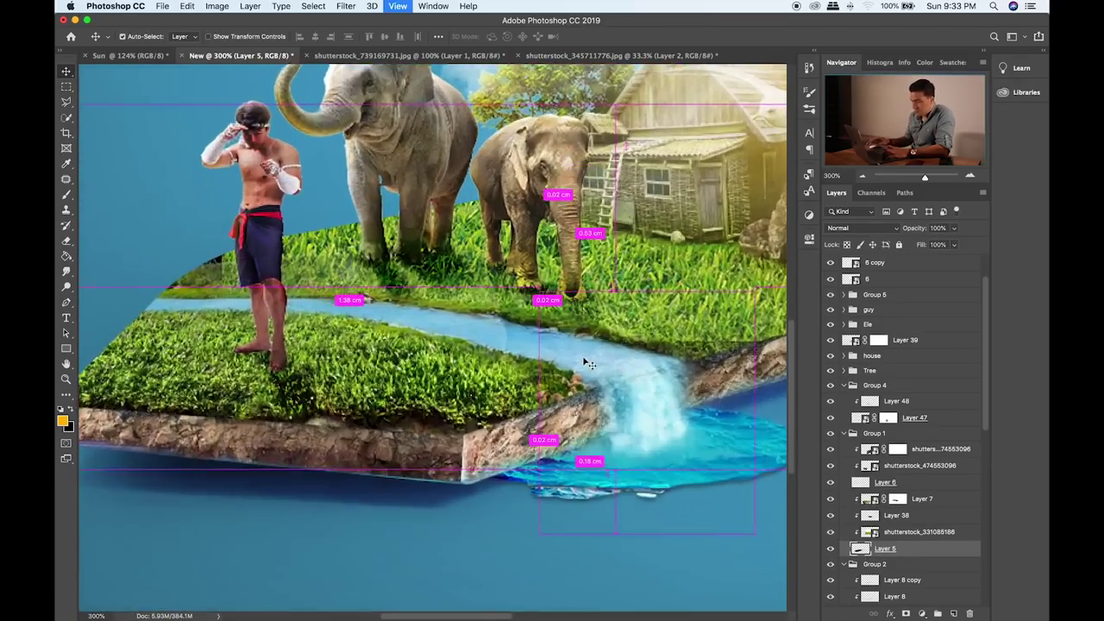
drag(572, 356, 689, 349)
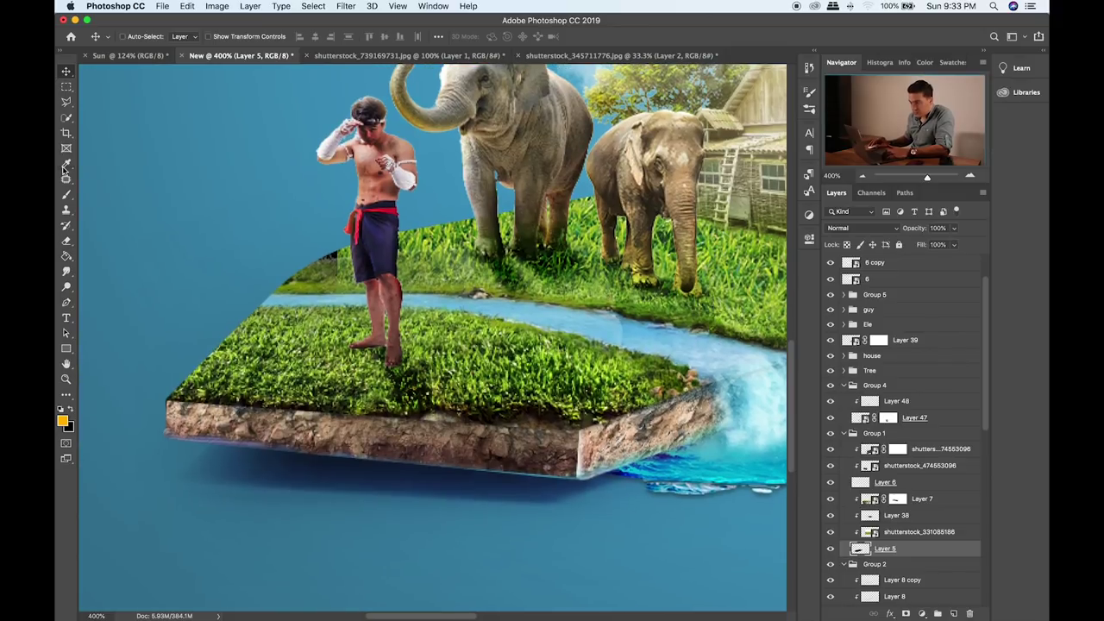
click(67, 241)
key(bracketleft)
key(bracketleft)
key(bracketleft)
key(bracketleft)
key(bracketleft)
key(bracketleft)
key(bracketleft)
key(bracketleft)
key(bracketleft)
key(bracketleft)
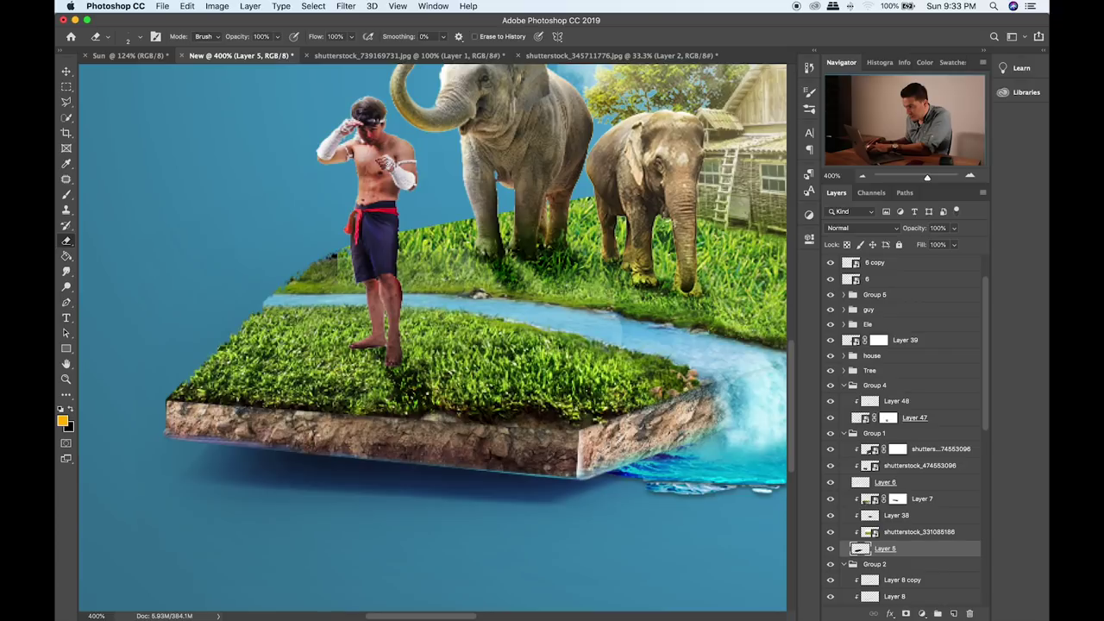
key(bracketright)
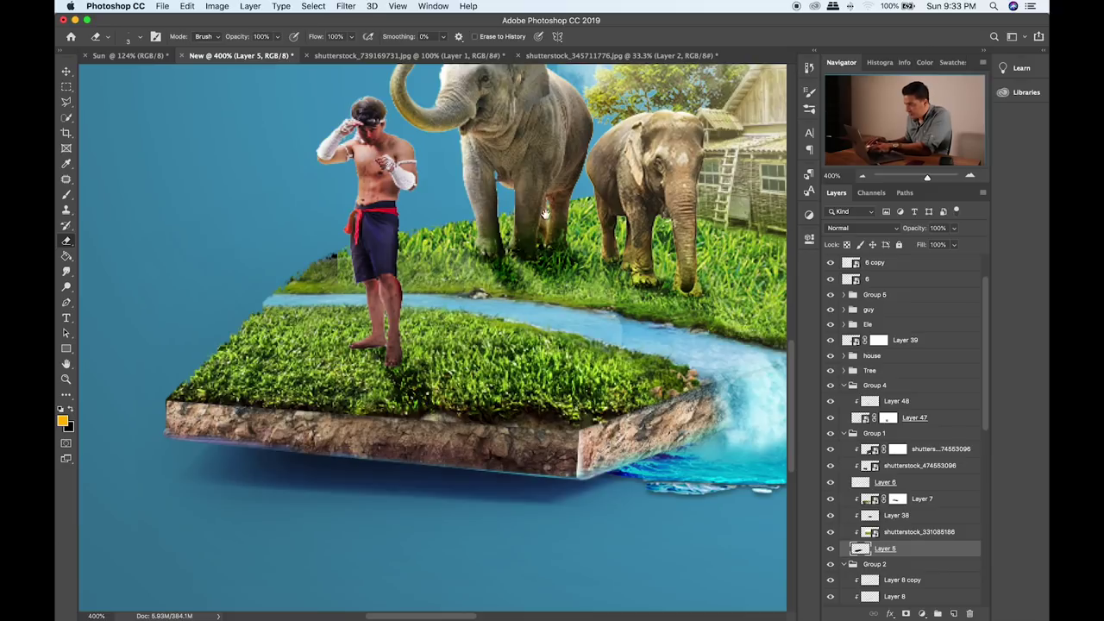
- Examine the island's edges from the man and elephants across to the rolled fabric
scroll(433, 284, right, 2)
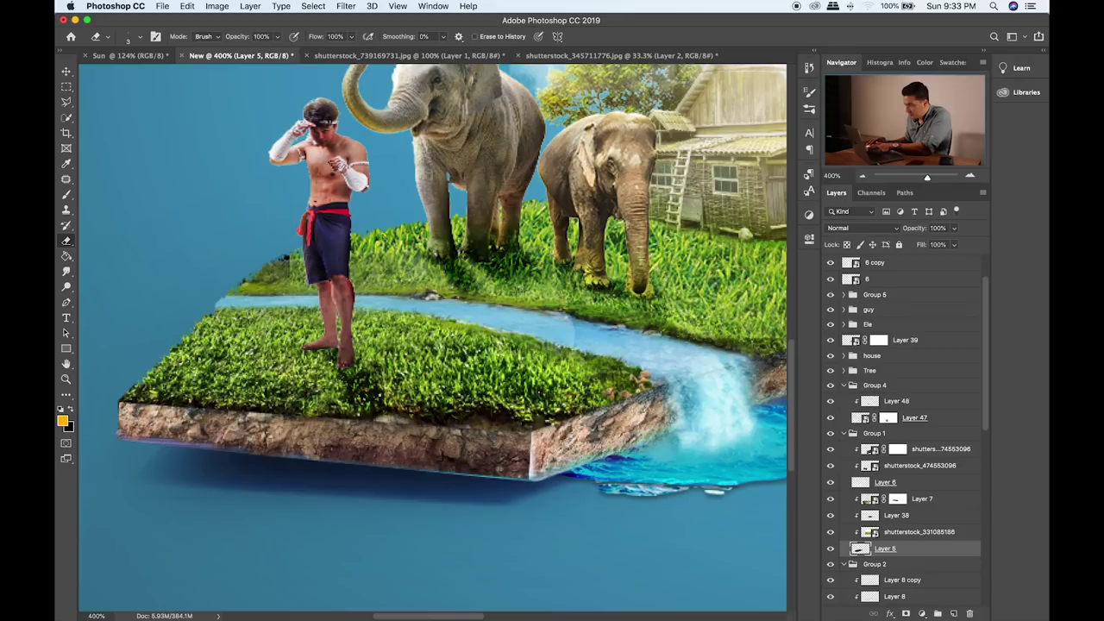
scroll(433, 336, right, 8)
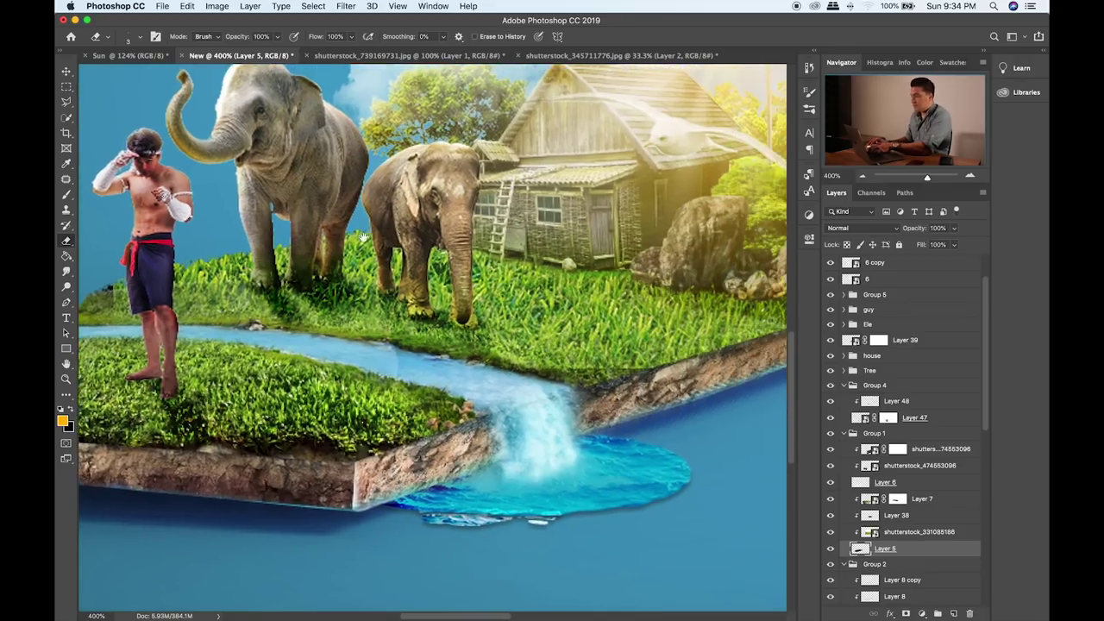
key(super+minus)
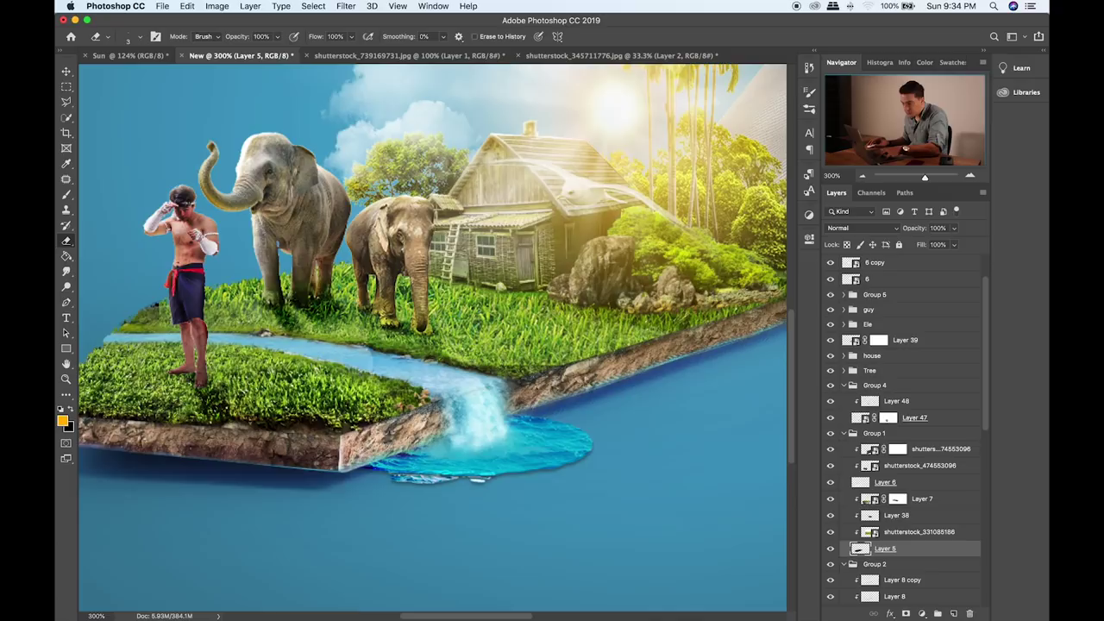
drag(264, 281, 372, 265)
scroll(370, 264, left, 3)
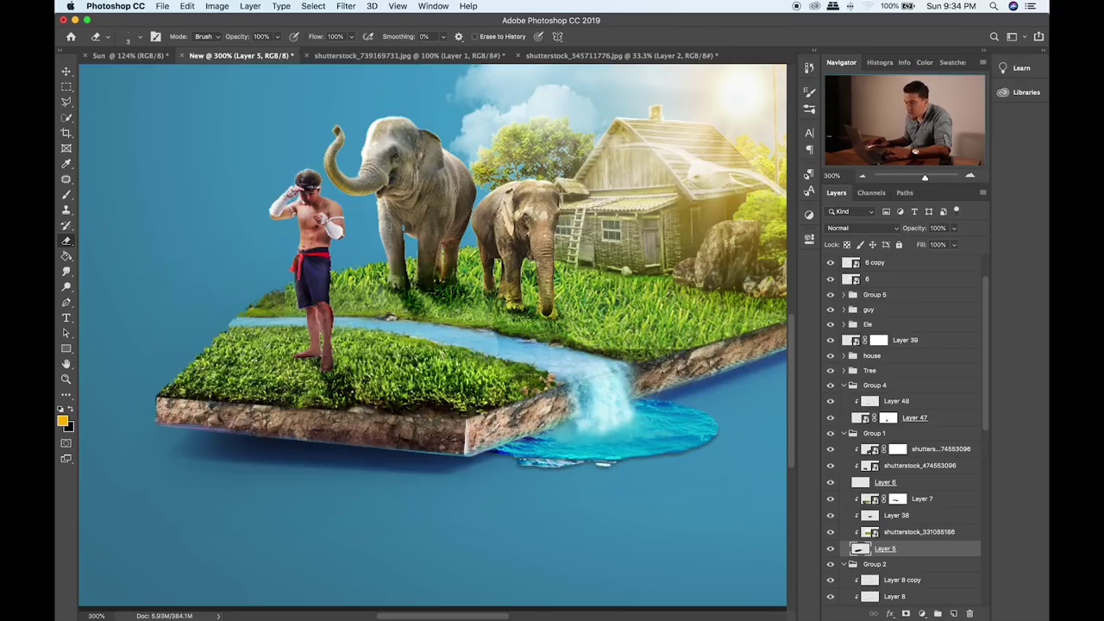
drag(231, 361, 278, 353)
drag(442, 319, 241, 328)
scroll(240, 328, right, 5)
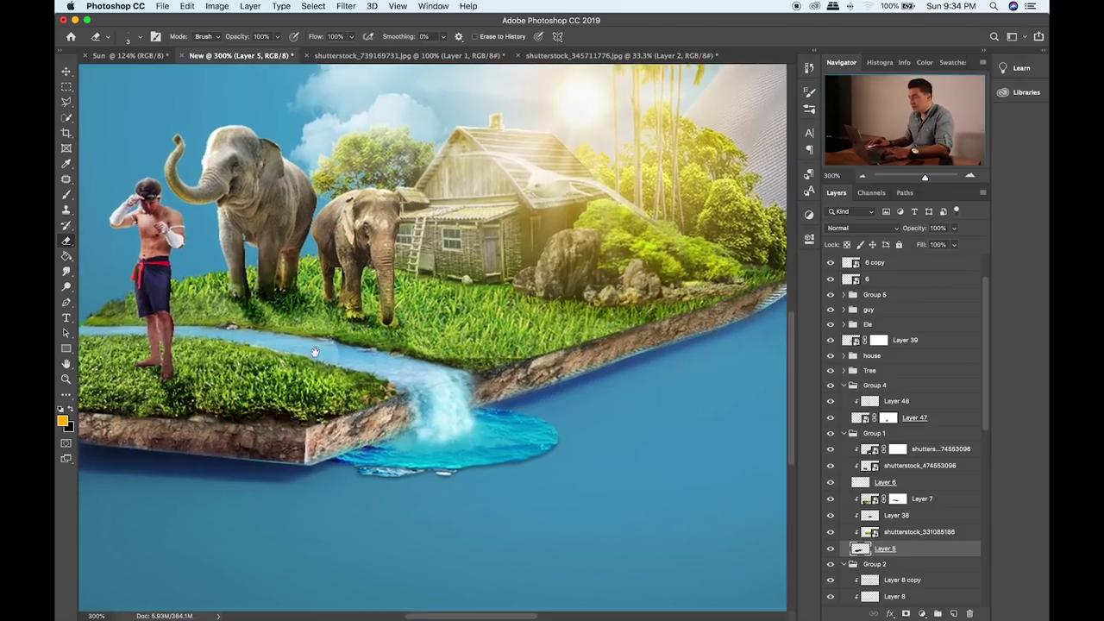
scroll(240, 328, up, 2)
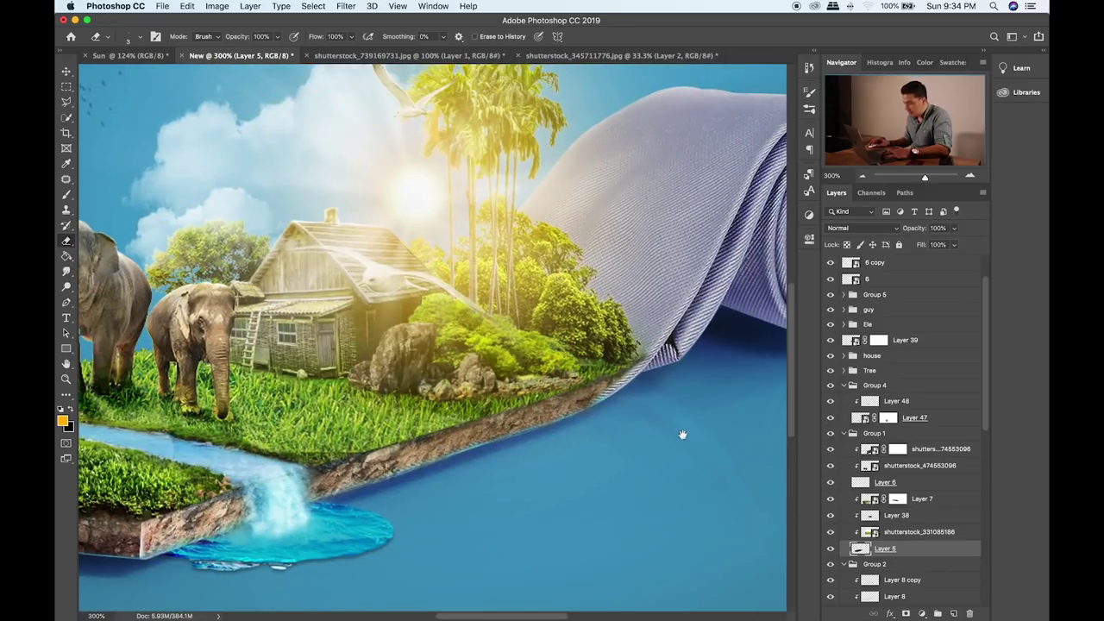
- Select Layer 6 and smudge its rock edge near the rolled fabric with a size 20 Smudge tool at 50% strength
scroll(630, 449, down, 2)
scroll(630, 449, left, 1)
click(832, 482)
click(831, 482)
click(883, 482)
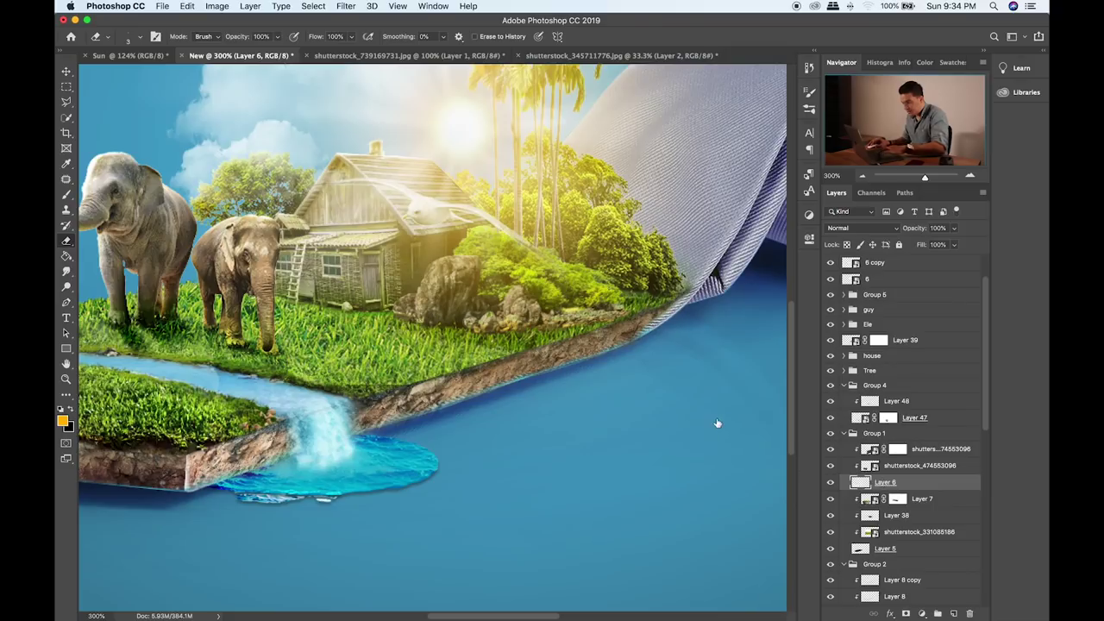
key(b)
key(r)
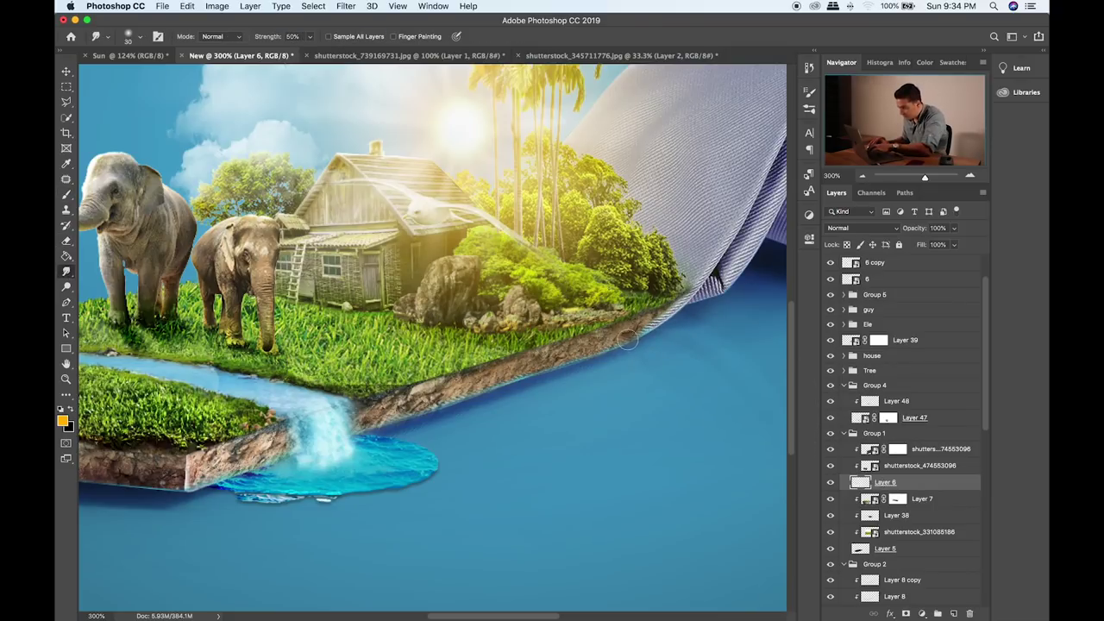
key(bracketleft)
key(bracketleft)
key(bracketleft)
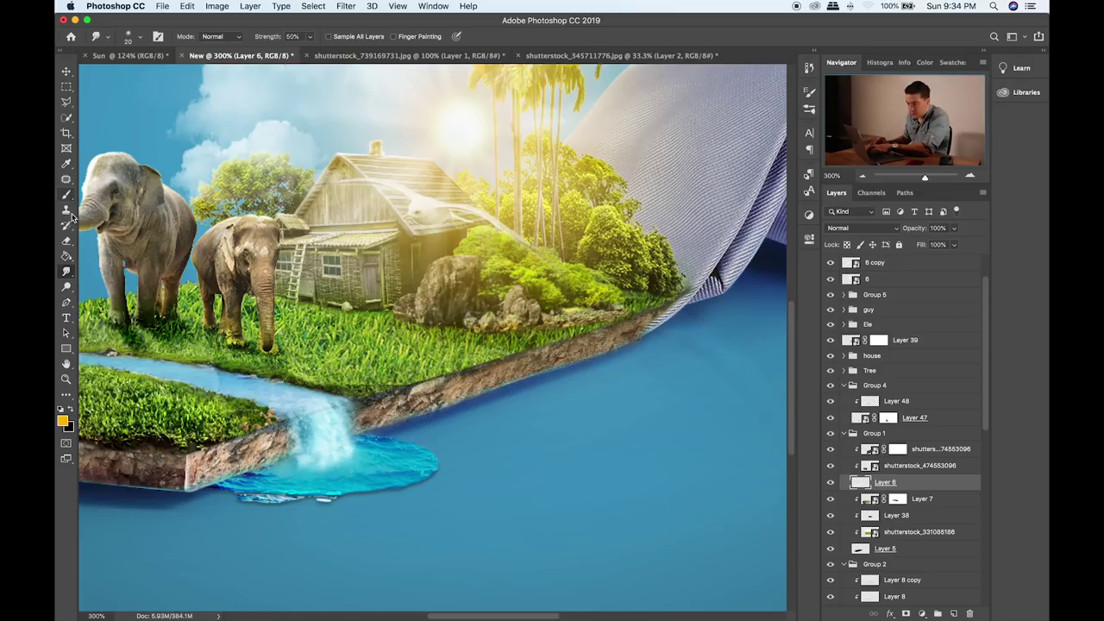
- Touch up Layer 6's edge near the fabric with the Eraser at sizes 1 and 8, and fit the image in view
click(68, 242)
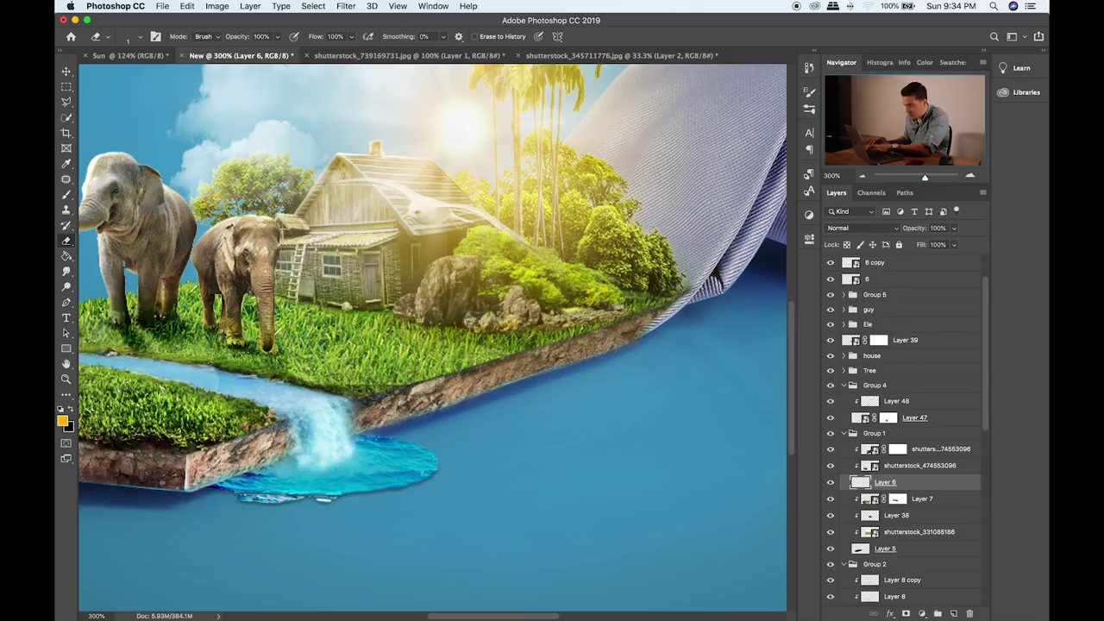
click(66, 87)
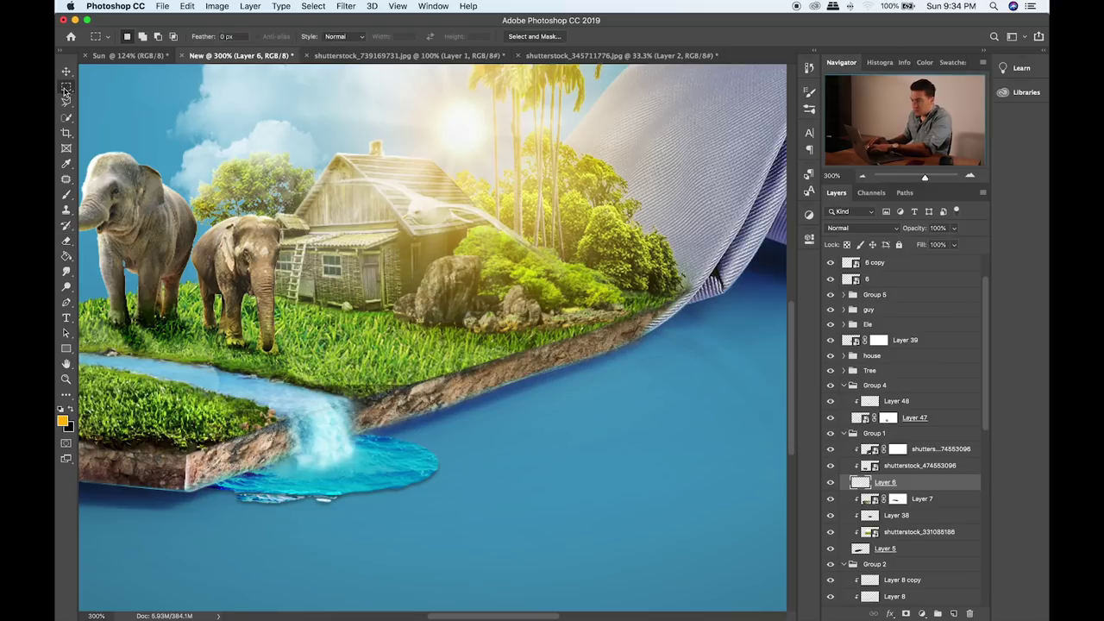
click(67, 242)
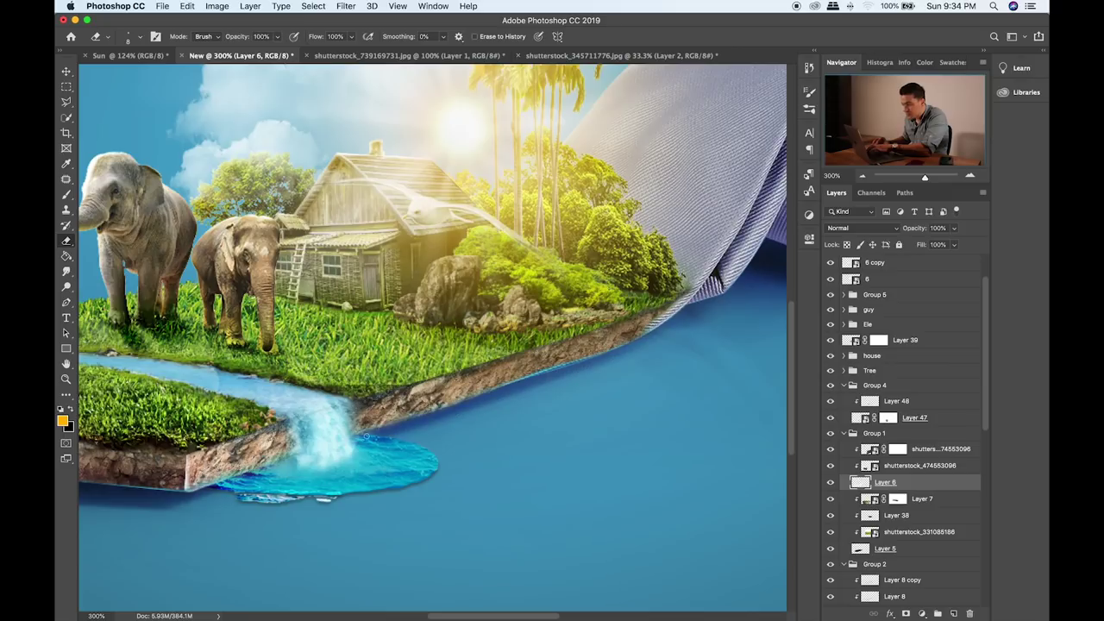
key(super+0)
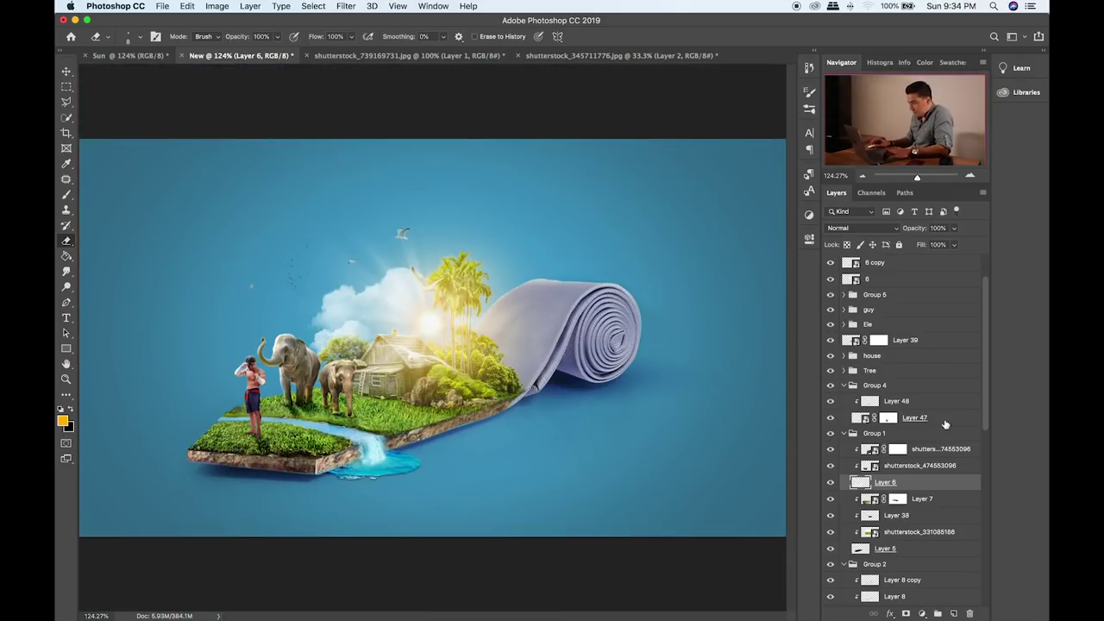
- Add a black (000000) Solid Color fill layer and place it at the very top of the layer stack, above layer 36
click(895, 267)
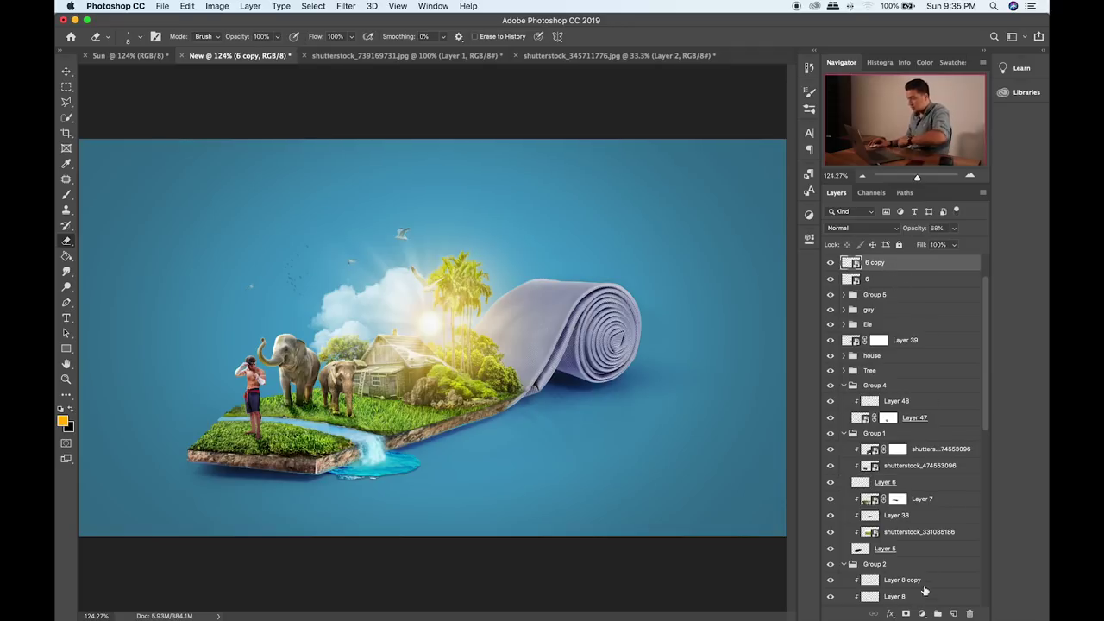
click(921, 613)
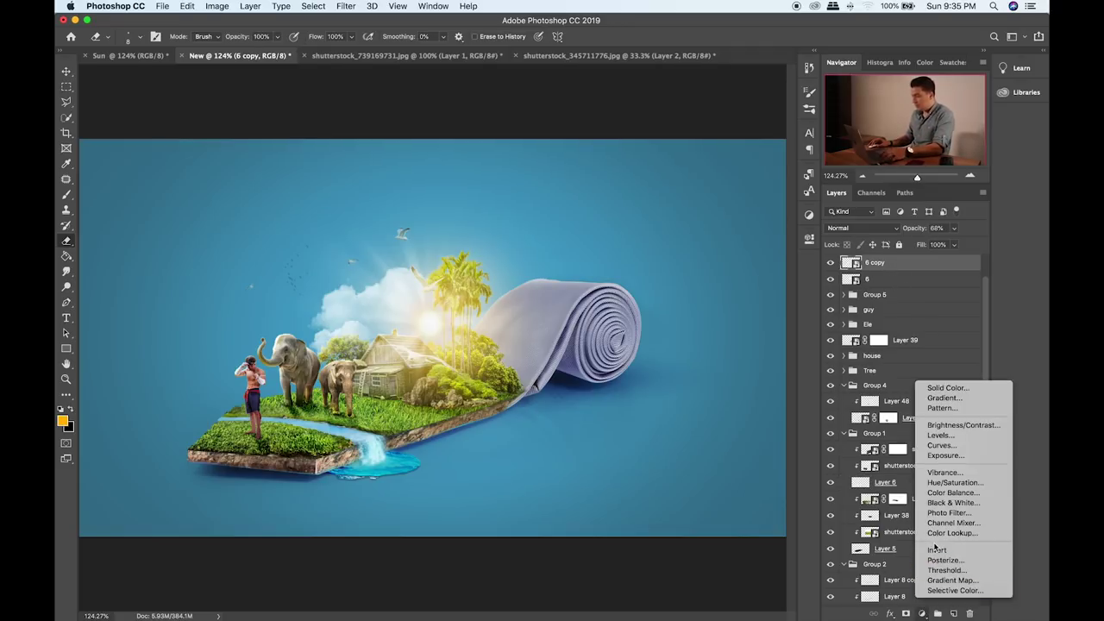
click(948, 387)
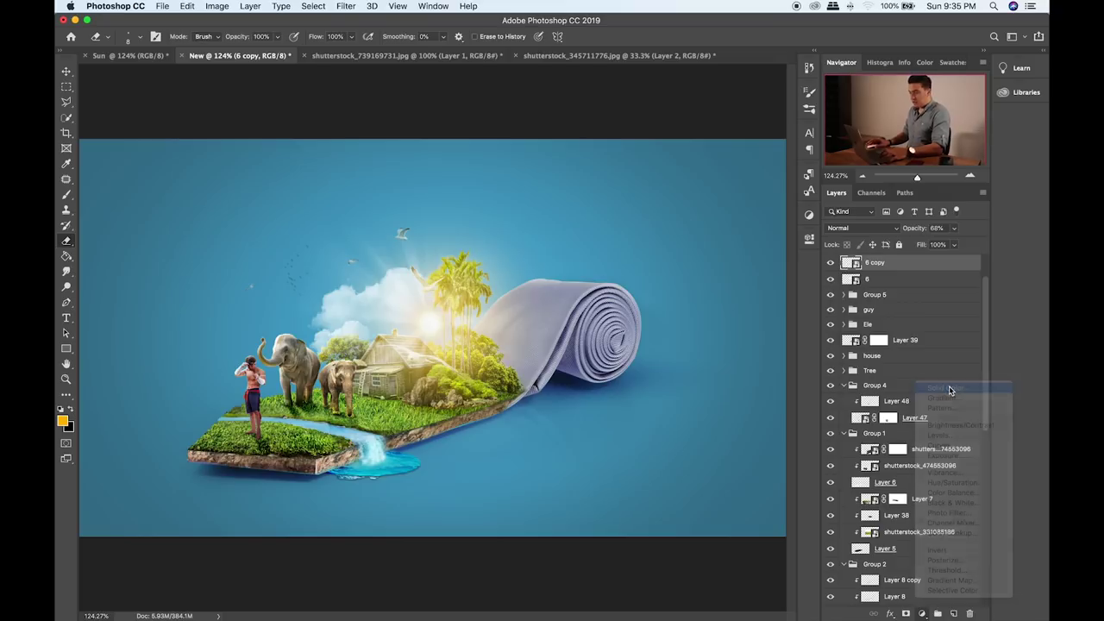
drag(746, 368, 710, 439)
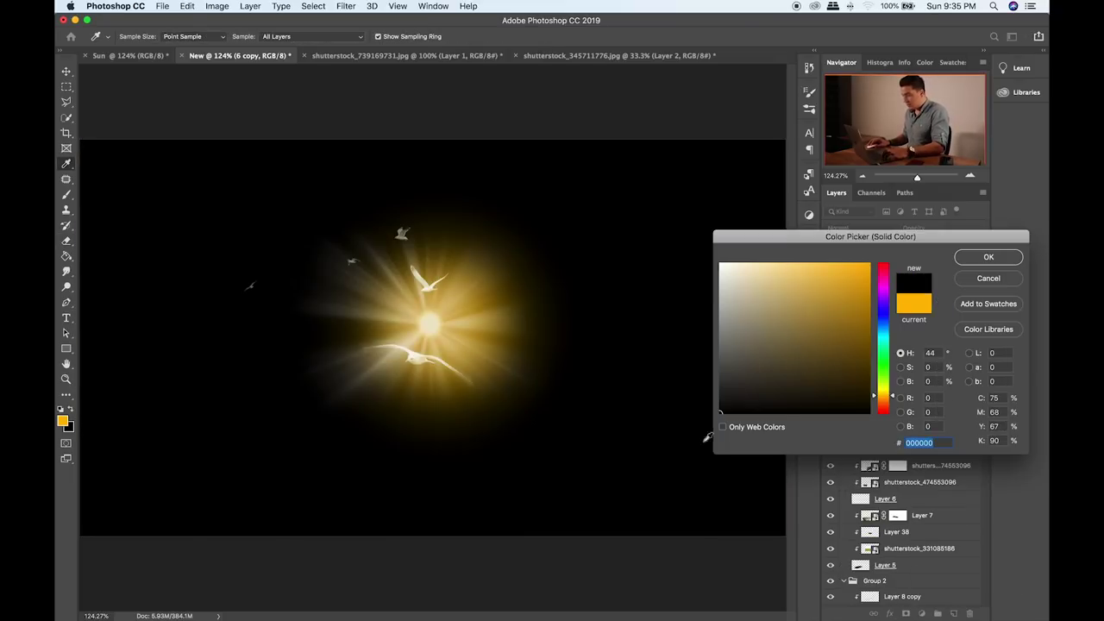
click(971, 261)
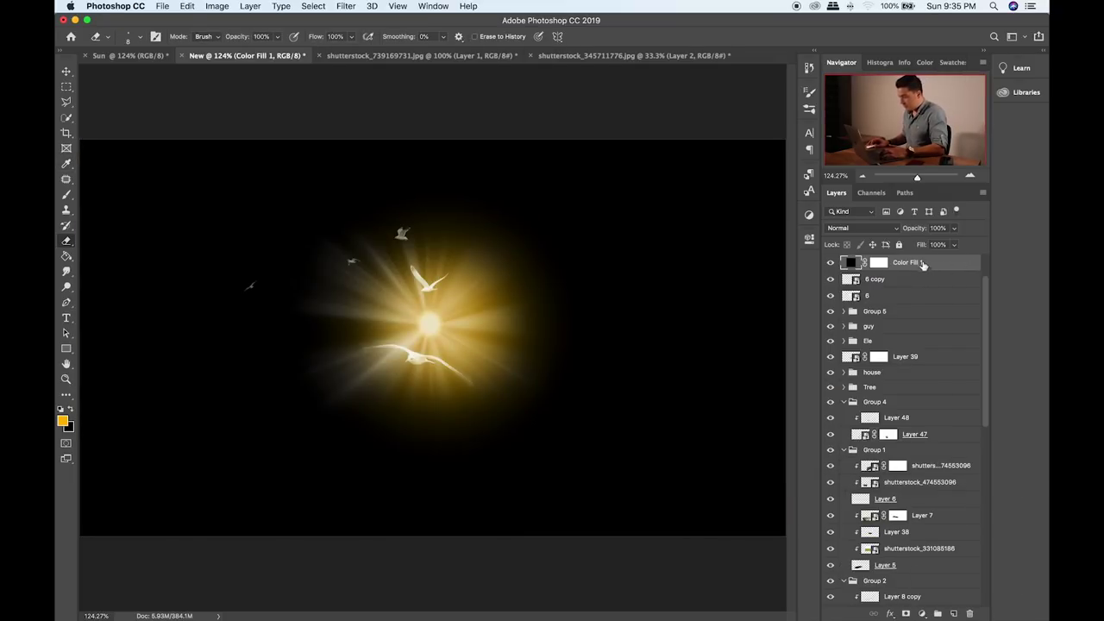
scroll(916, 284, up, 1)
drag(919, 311, 918, 261)
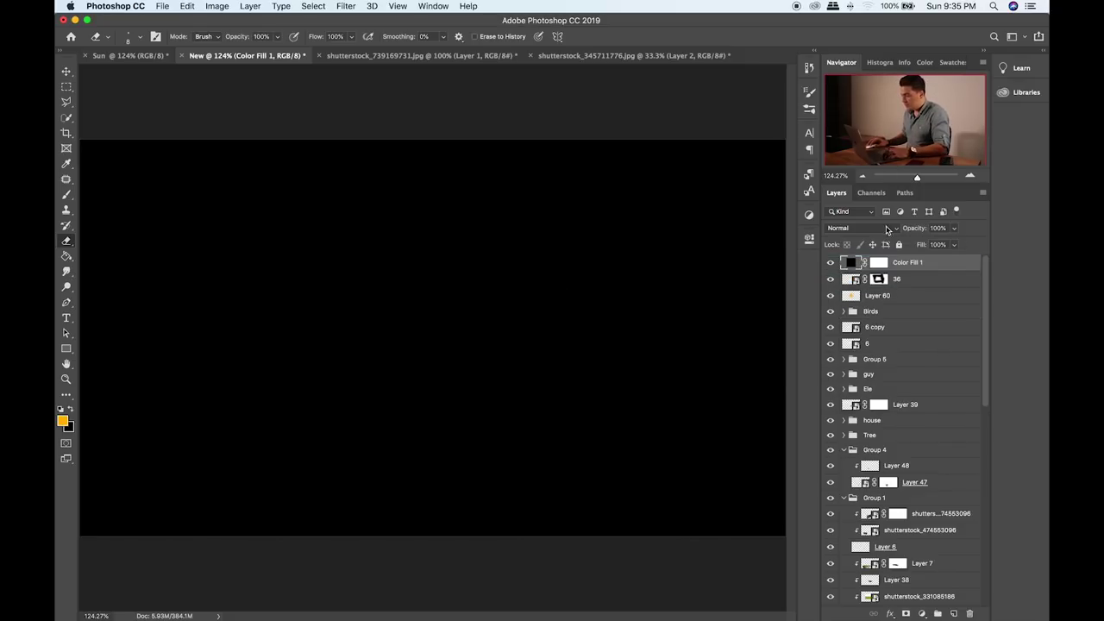
- Set the black fill layer's blend mode to Soft Light and its opacity to 49%
click(888, 228)
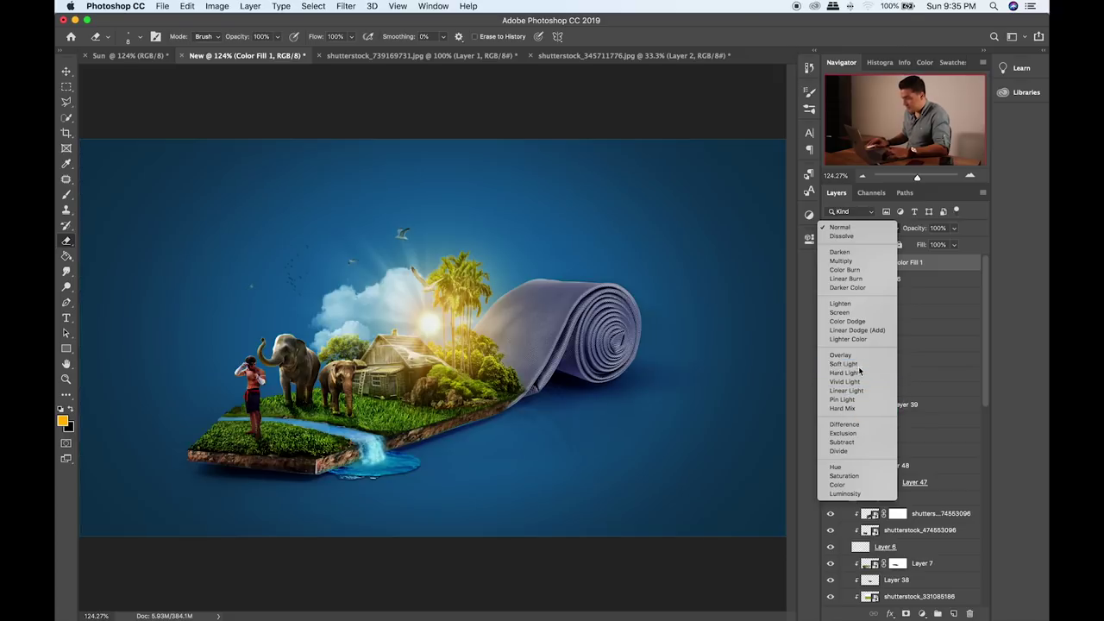
click(849, 364)
click(954, 229)
drag(912, 247, 926, 246)
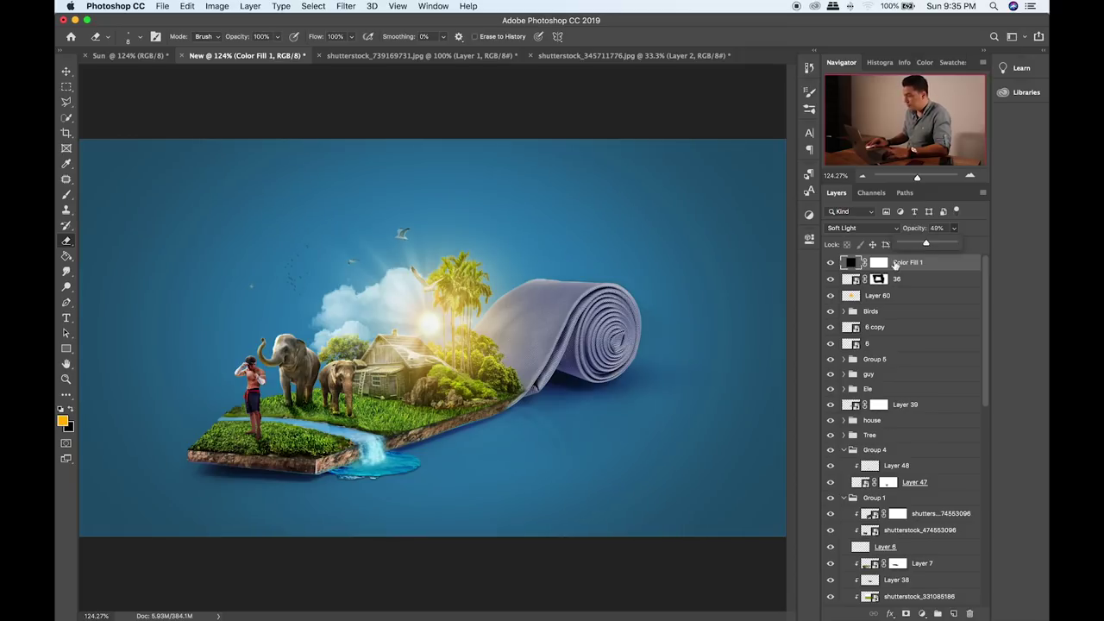
- Paint the black fill's mask over the rolled fabric and island with a size 1100 black brush at 30% opacity
click(880, 263)
key(b)
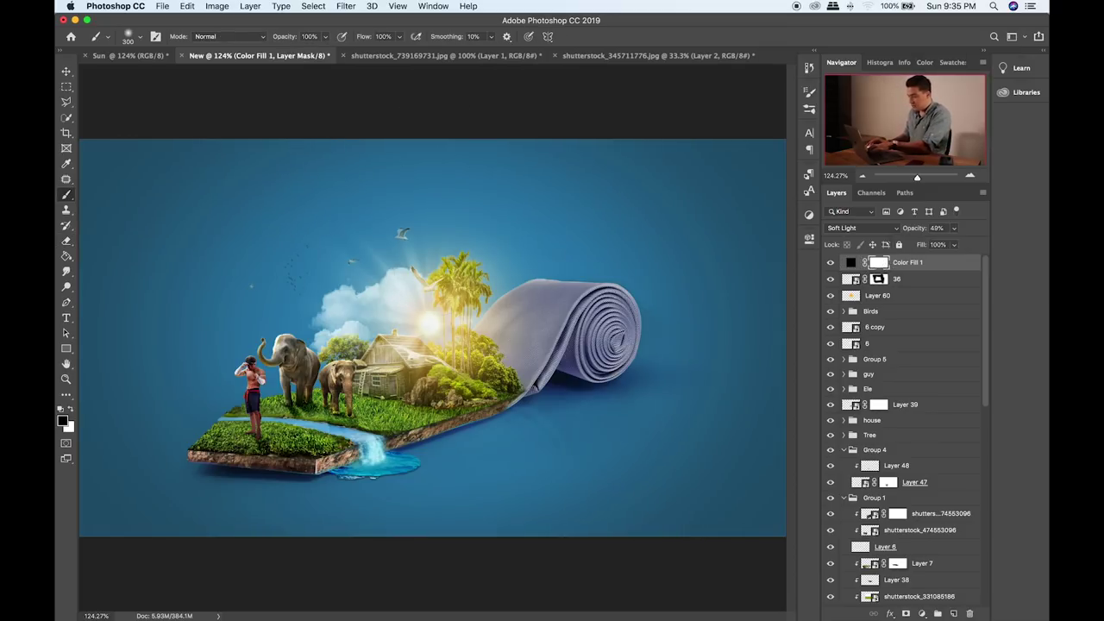
key(bracketright)
key(bracketright)
key(bracketright)
key(bracketright)
key(bracketright)
key(bracketright)
key(bracketright)
key(bracketright)
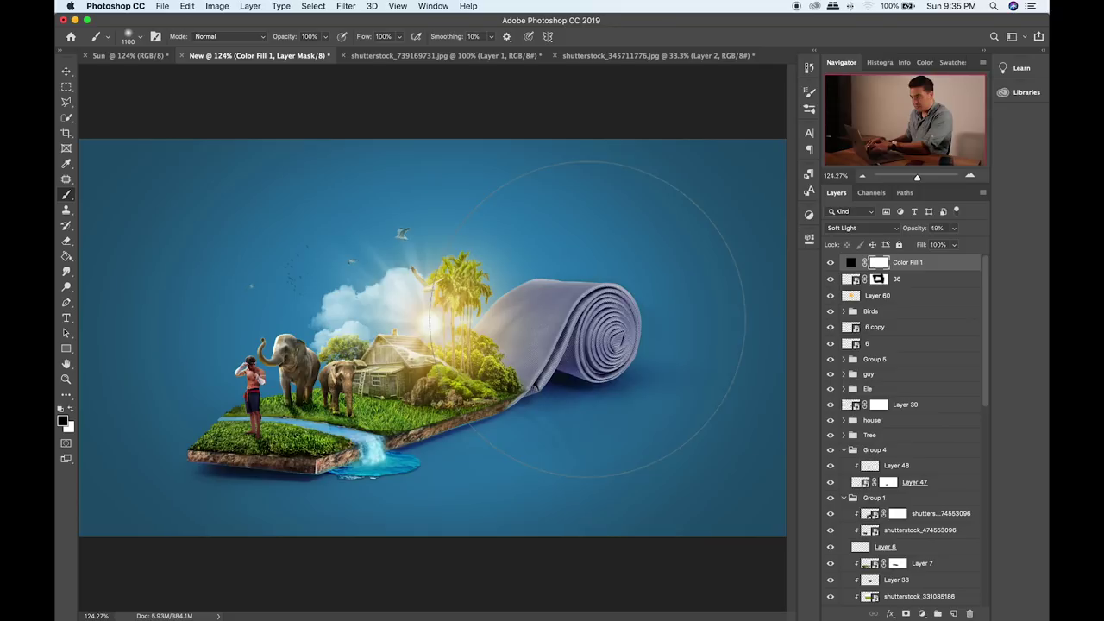
key(3)
mouse_move(587, 319)
mouse_down()
mouse_move(291, 324)
mouse_move(547, 317)
mouse_move(573, 325)
mouse_move(303, 332)
mouse_move(609, 341)
mouse_move(371, 343)
mouse_move(752, 332)
mouse_move(291, 345)
mouse_move(572, 329)
mouse_move(306, 331)
mouse_up()
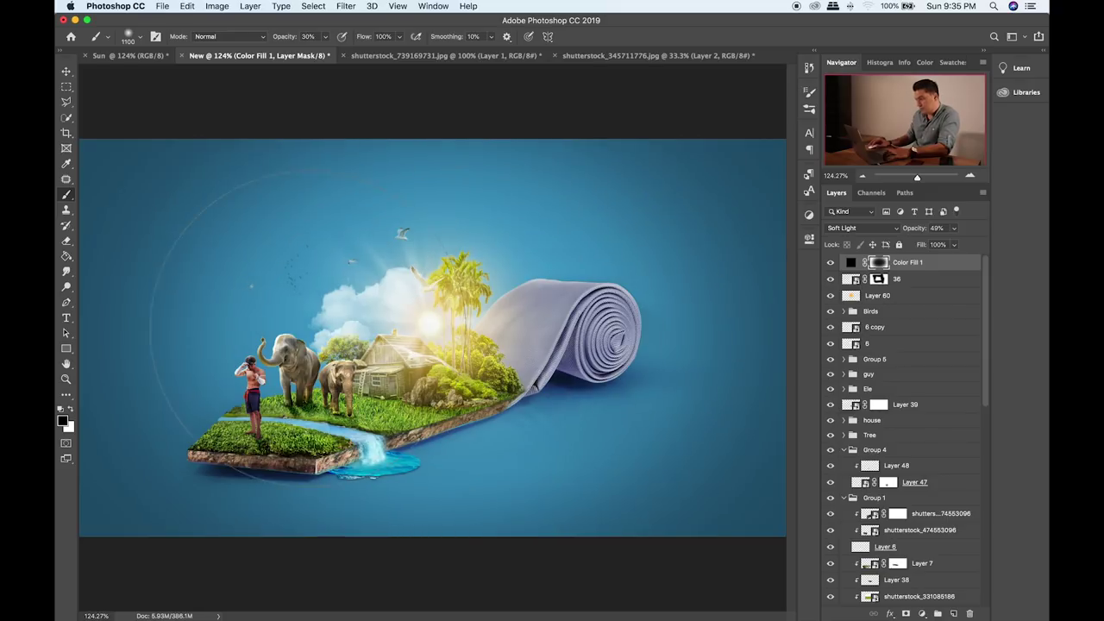
- Select all layers from 36 down to Layer 1 and rotate them together by about 1.79°
click(904, 282)
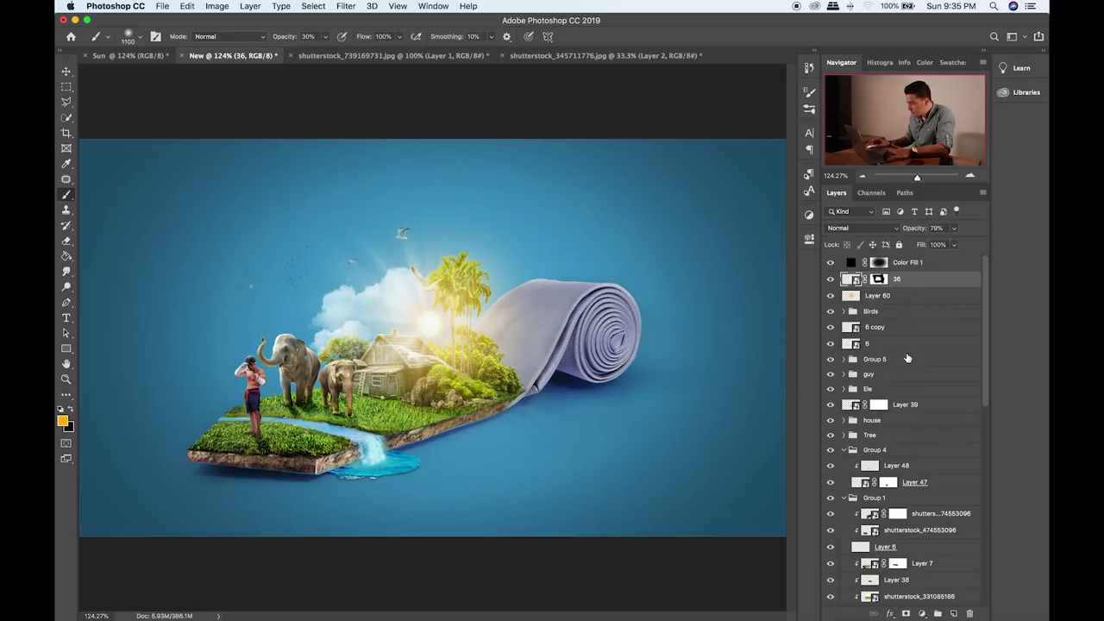
scroll(907, 358, down, 10)
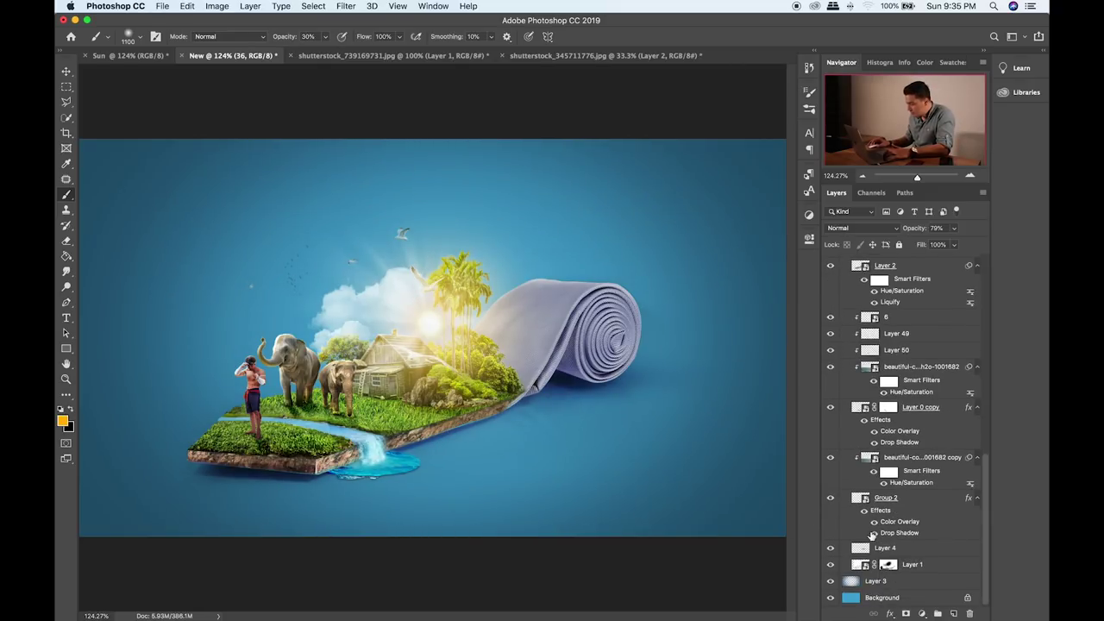
shift+click(915, 565)
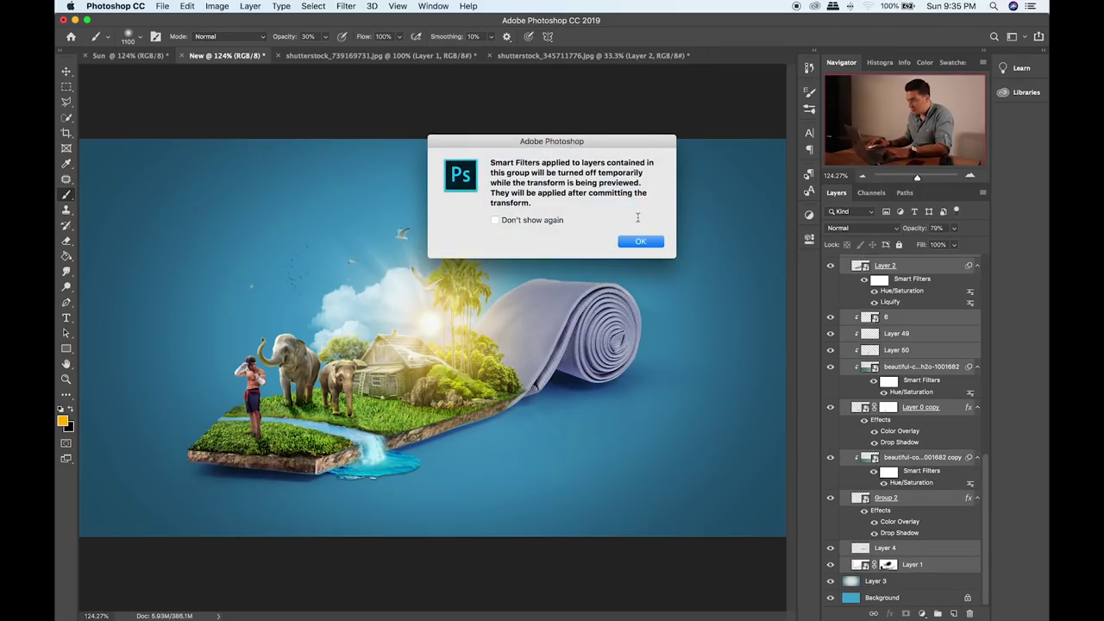
click(641, 240)
drag(725, 116, 737, 122)
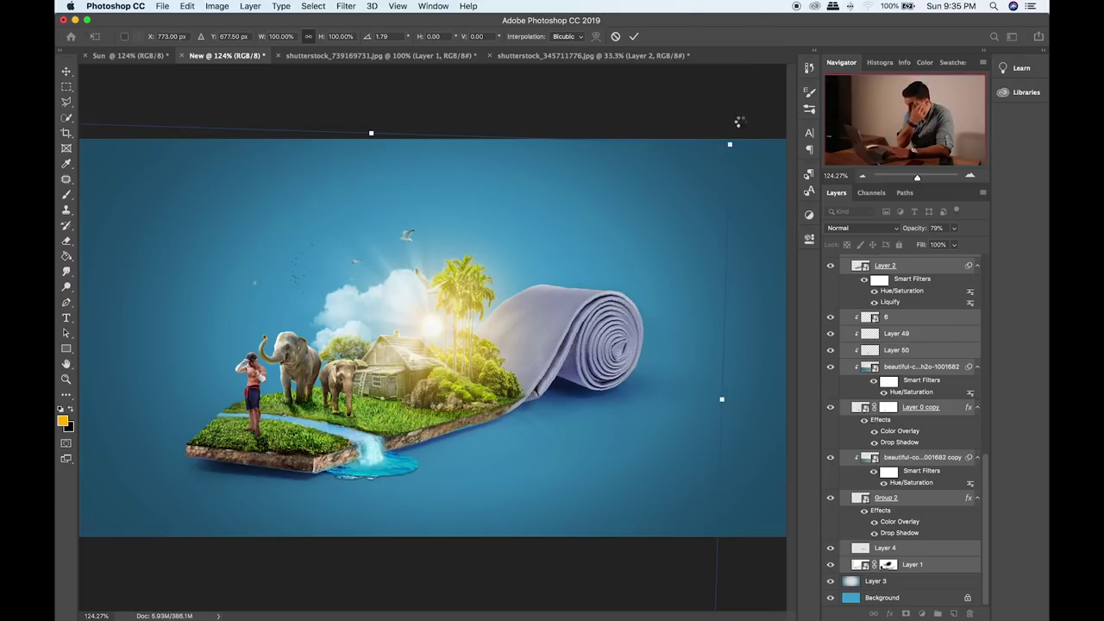
key(Return)
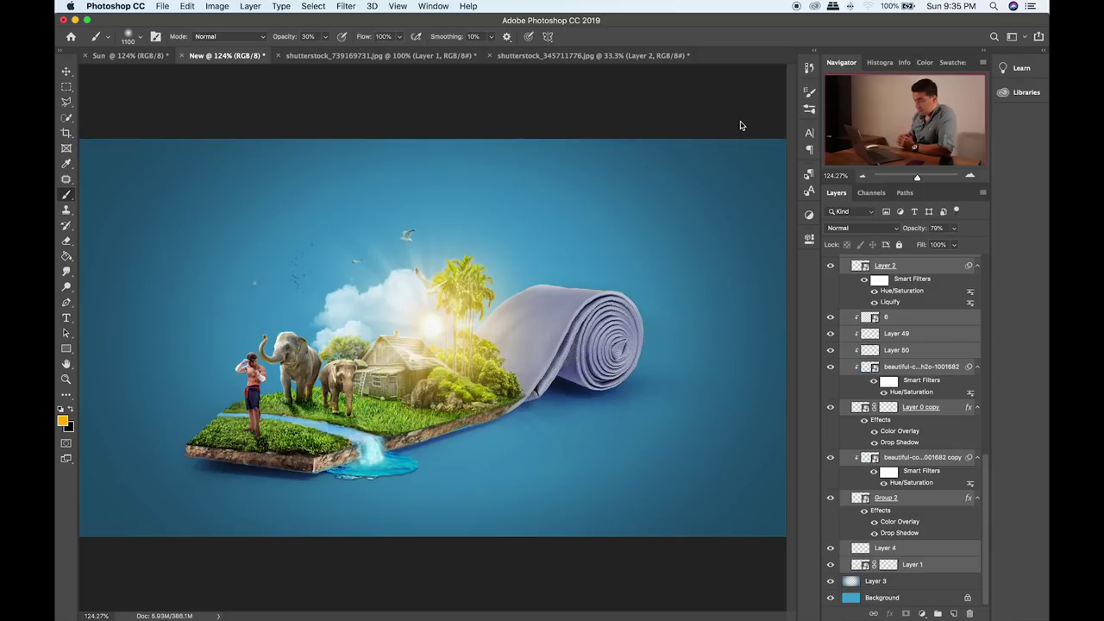
- Add a linear Gradient Fill layer above Color Fill 1 using the Neutral Density preset at 90°, shifting the gradient downward
scroll(899, 296, up, 15)
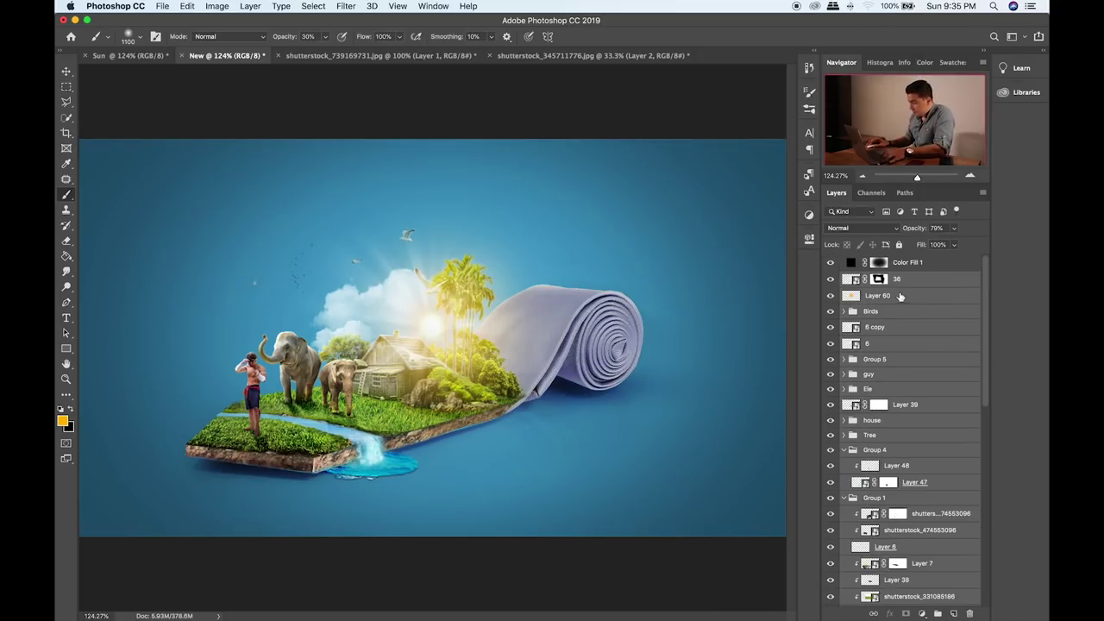
click(922, 268)
click(920, 613)
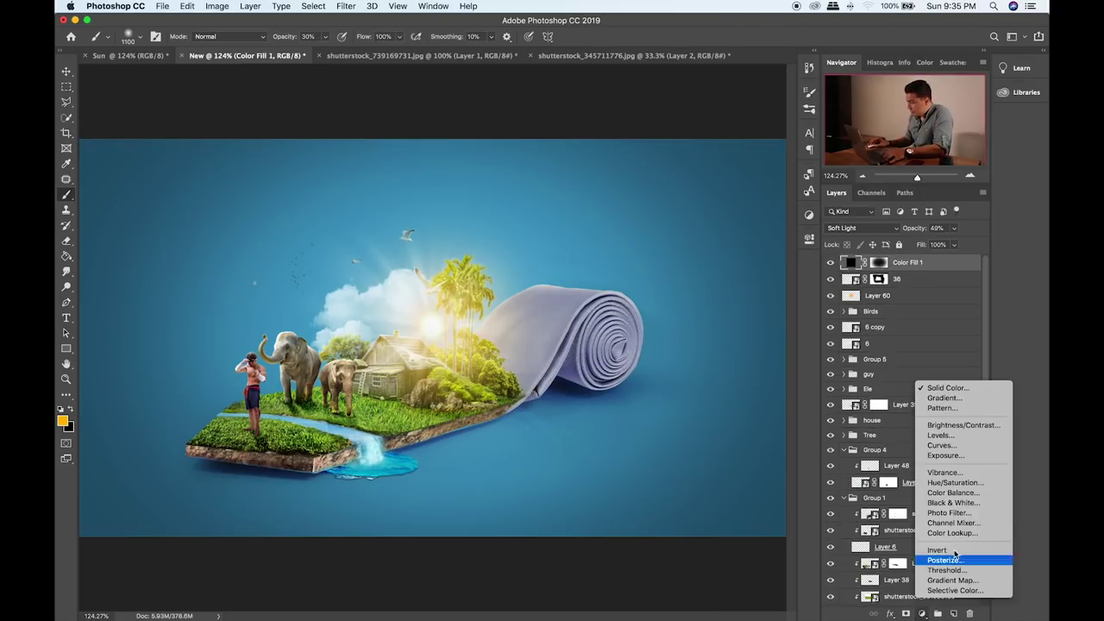
click(932, 399)
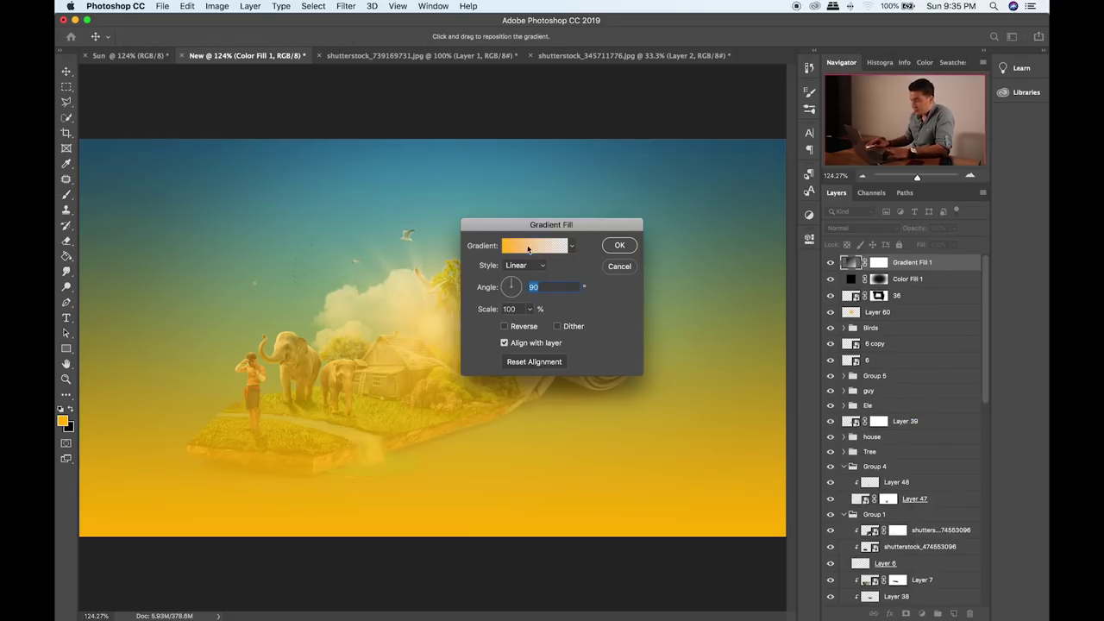
click(520, 251)
click(556, 218)
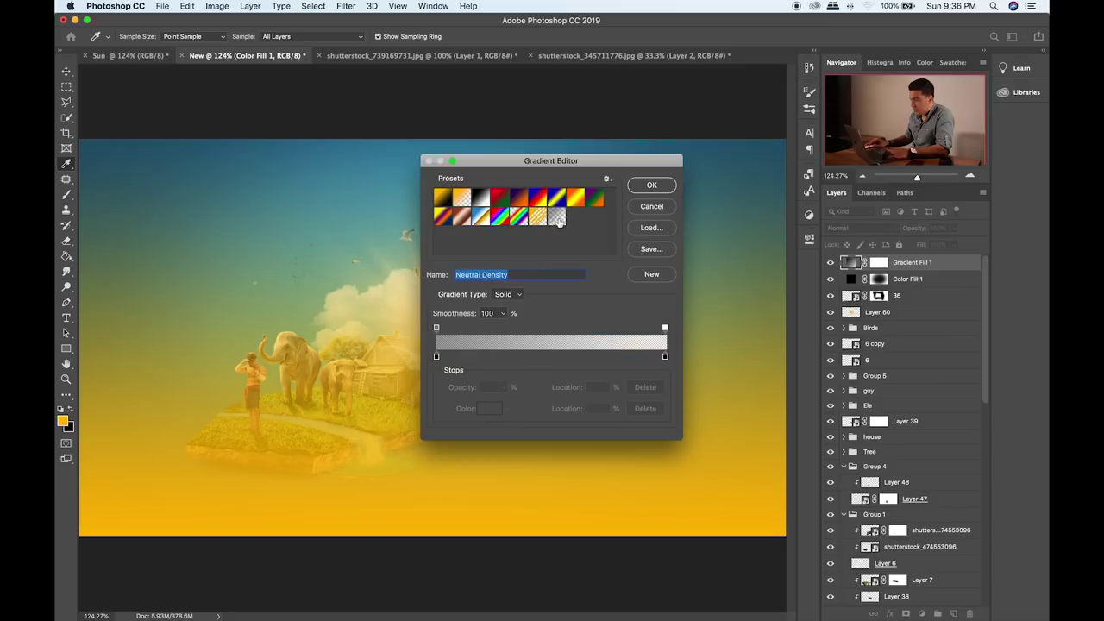
click(652, 184)
drag(608, 424, 608, 479)
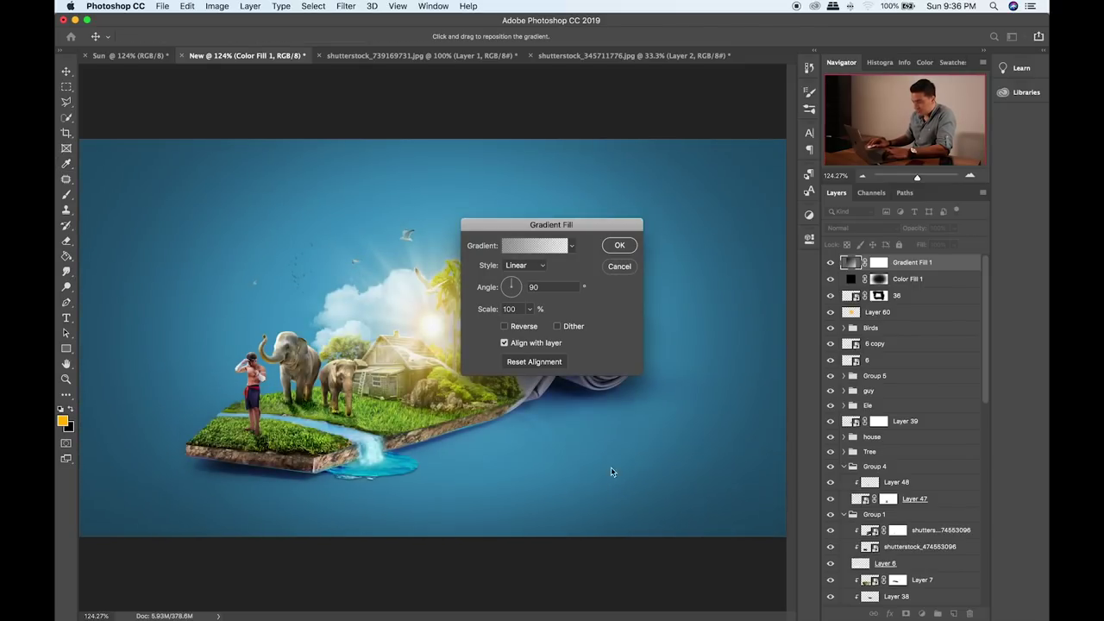
click(621, 246)
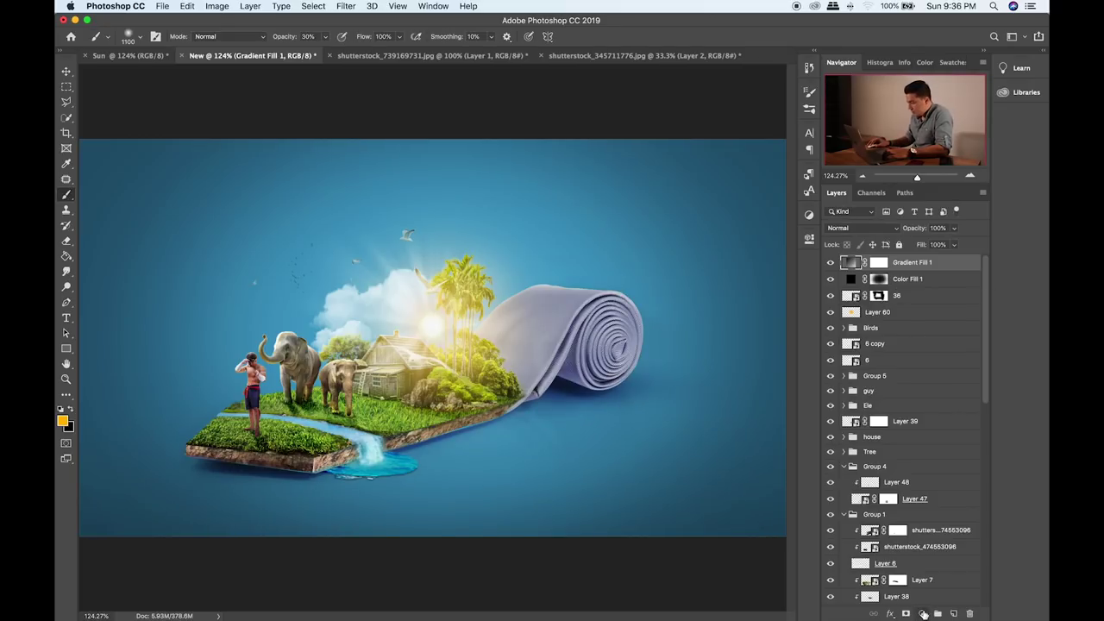
- Add a Color Lookup adjustment layer above the gradient fill and apply the FallColors.look 3D LUT
click(922, 613)
click(949, 536)
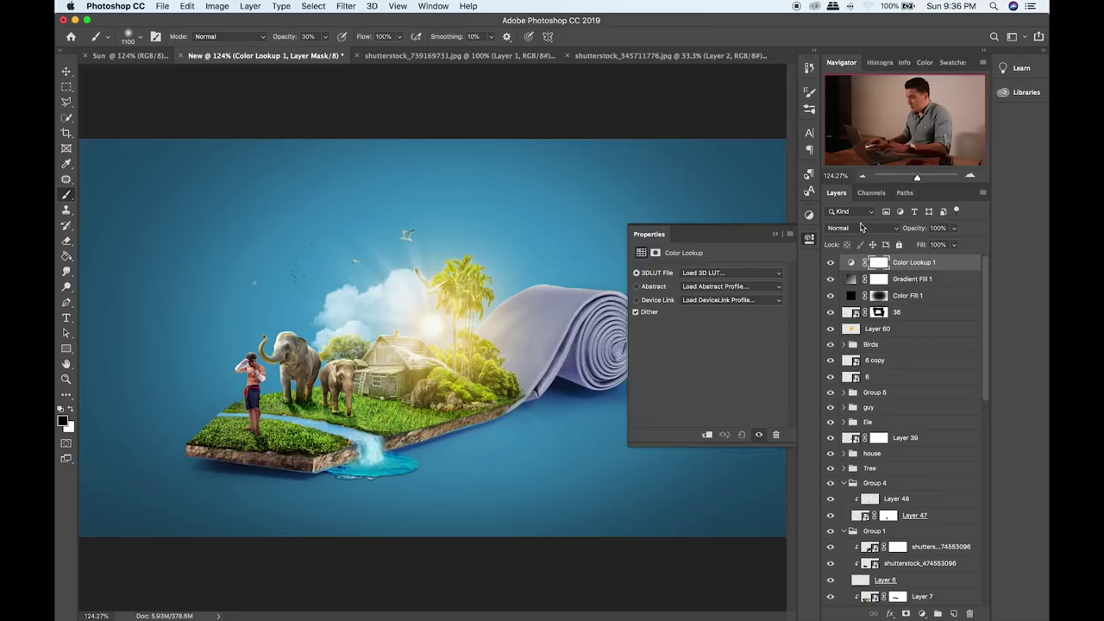
click(759, 273)
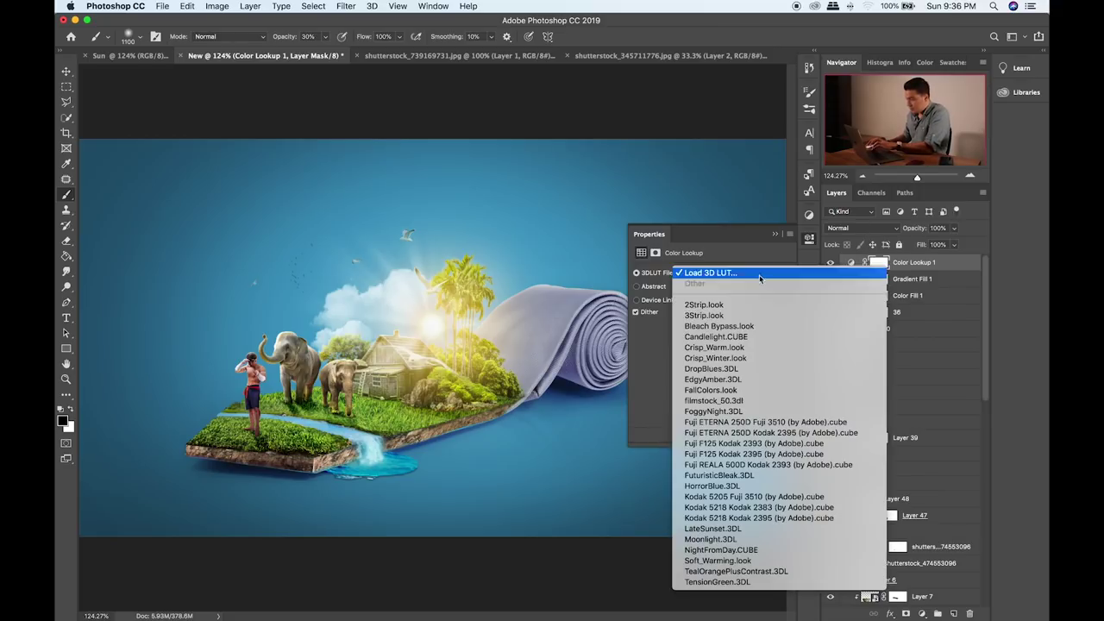
click(757, 325)
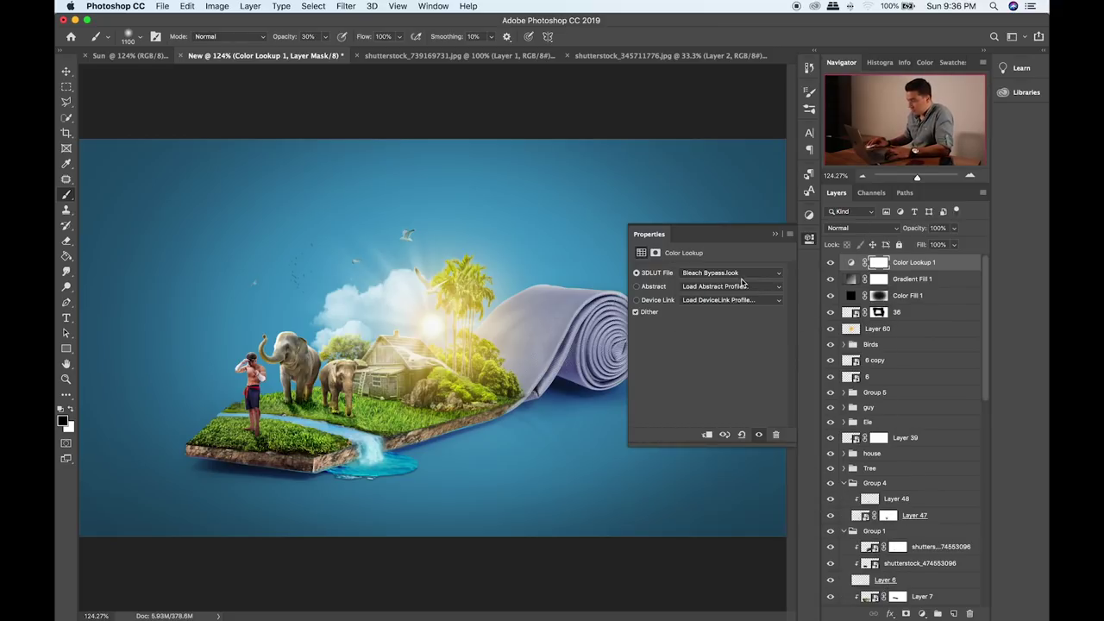
click(742, 274)
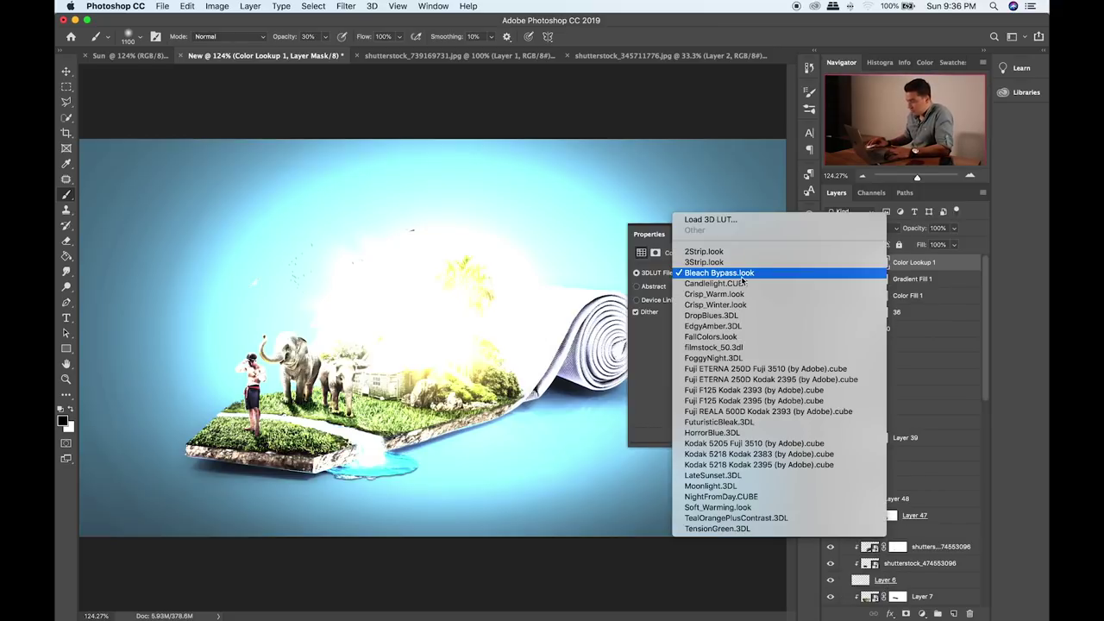
click(734, 337)
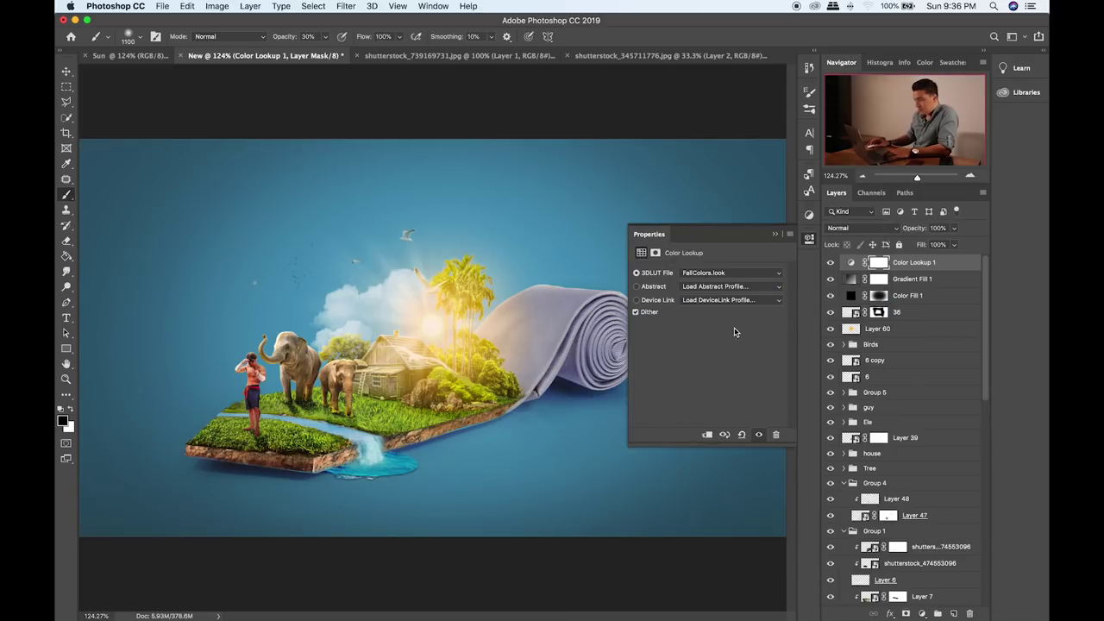
- Cycle through the Color Lookup layer's blend modes and set it to Hue
click(953, 228)
click(954, 265)
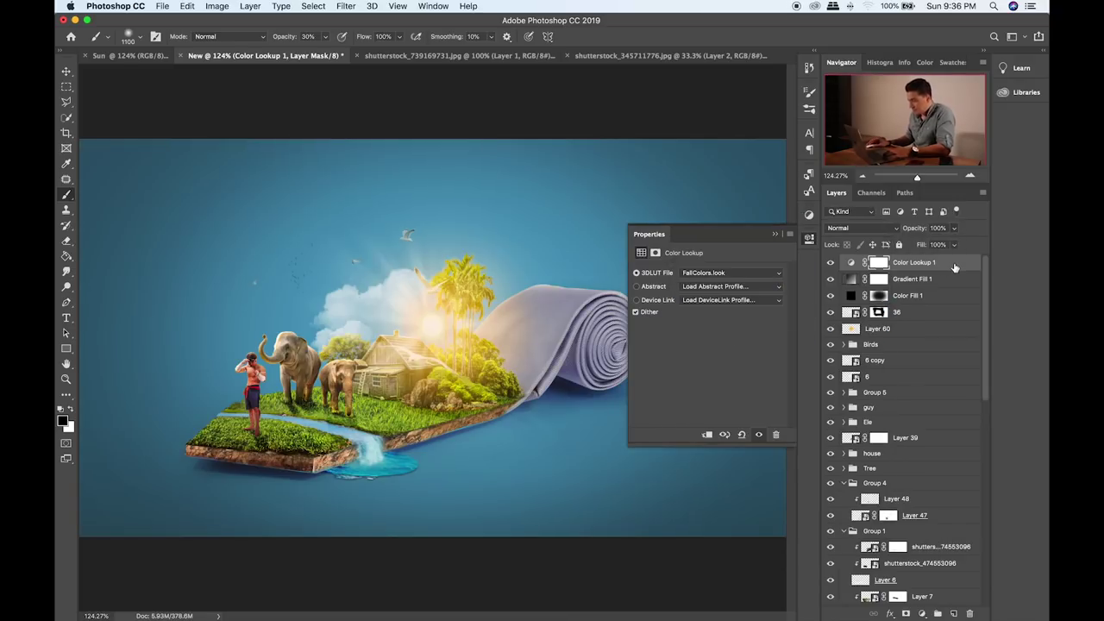
key(v)
key(shift+plus)
key(shift+plus)
key(shift+plus)
key(shift+plus)
key(shift+plus)
key(shift+plus)
key(shift+plus)
key(shift+plus)
key(shift+plus)
key(shift+plus)
key(shift+plus)
key(shift+plus)
key(shift+plus)
key(shift+plus)
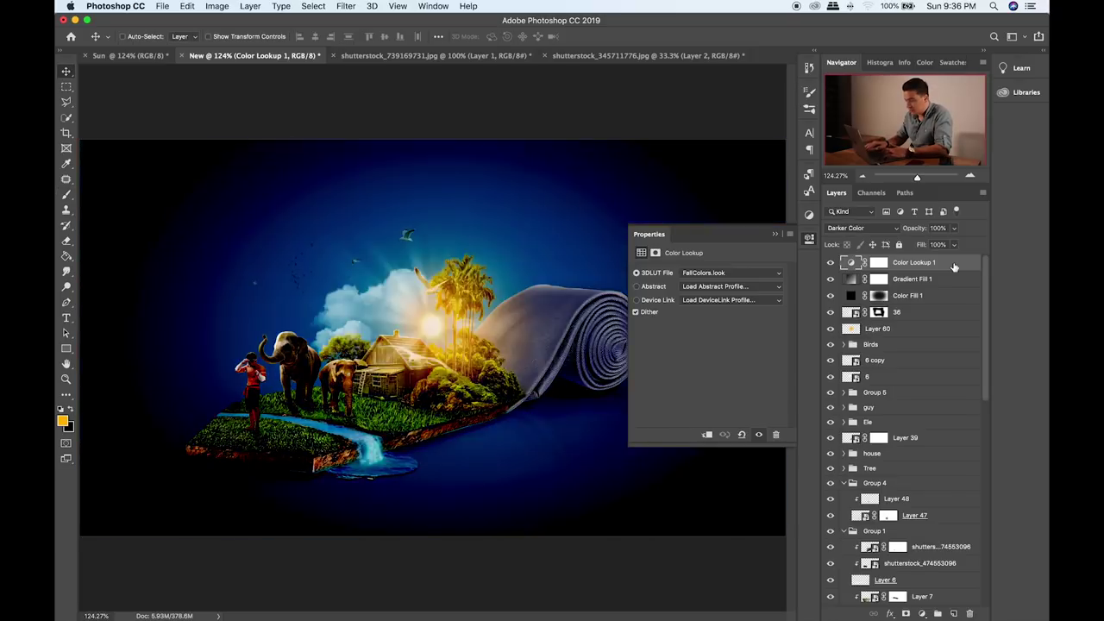
key(shift+plus)
key(shift+plus)
key(shift+plus)
key(shift+plus)
key(shift+plus)
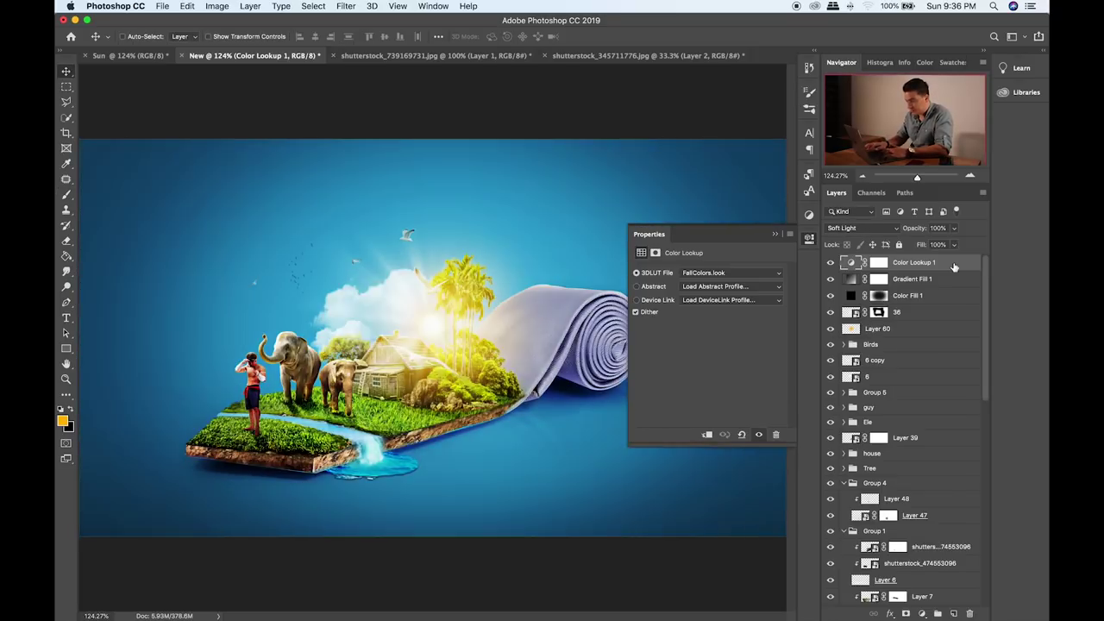
key(shift+plus)
key(shift+plus)
key(shift+plus)
key(shift+plus)
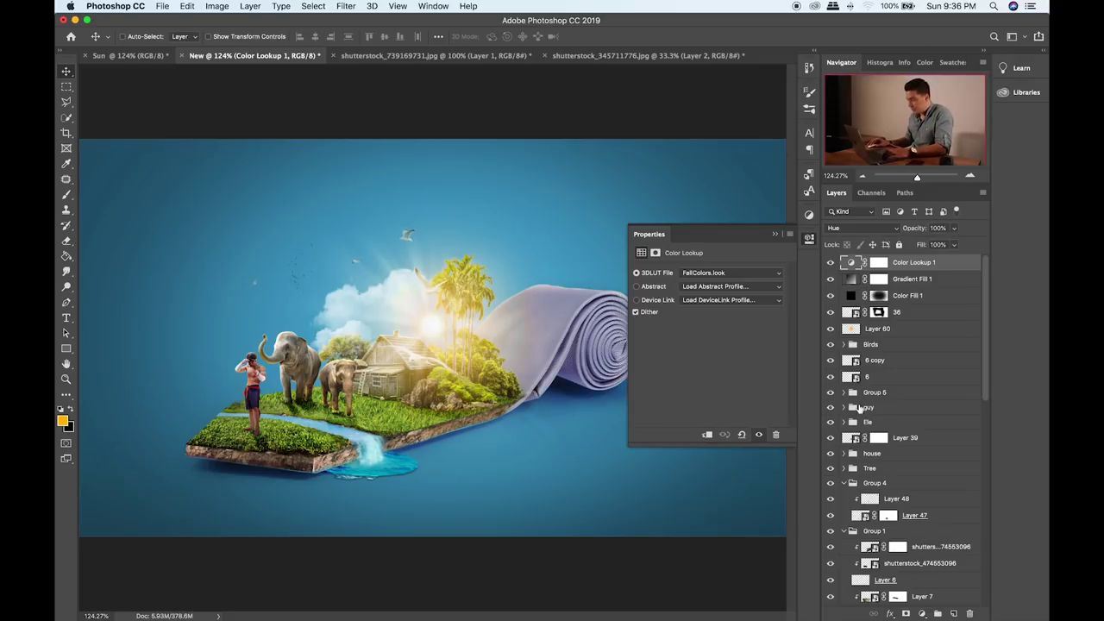
- Add a Selective Color adjustment layer on top and set Cyan in the Greens to -63%
click(922, 613)
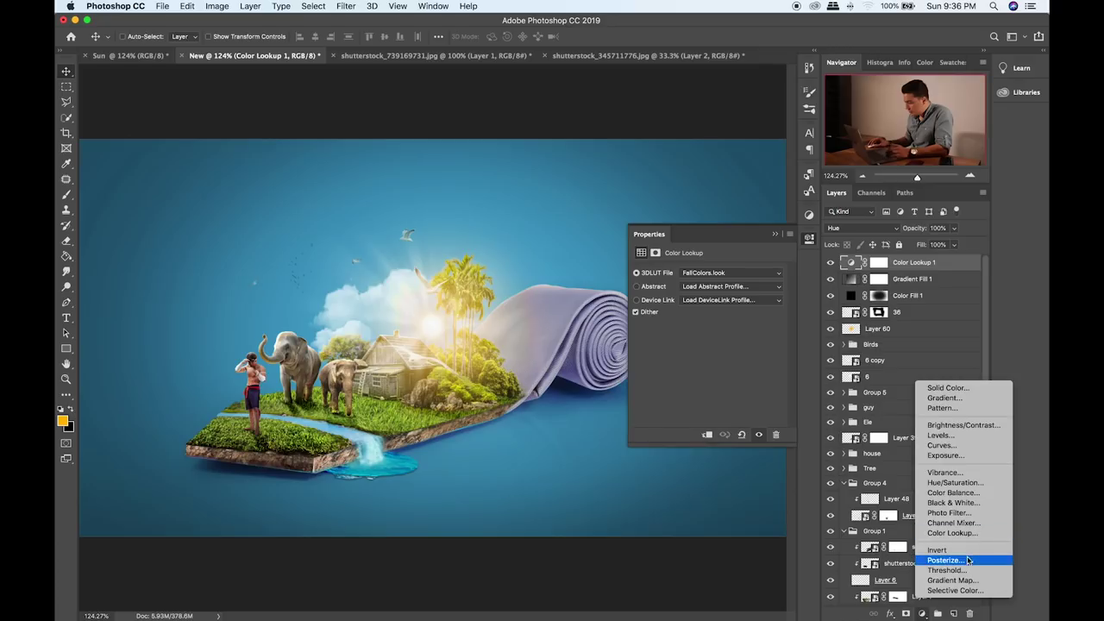
click(954, 589)
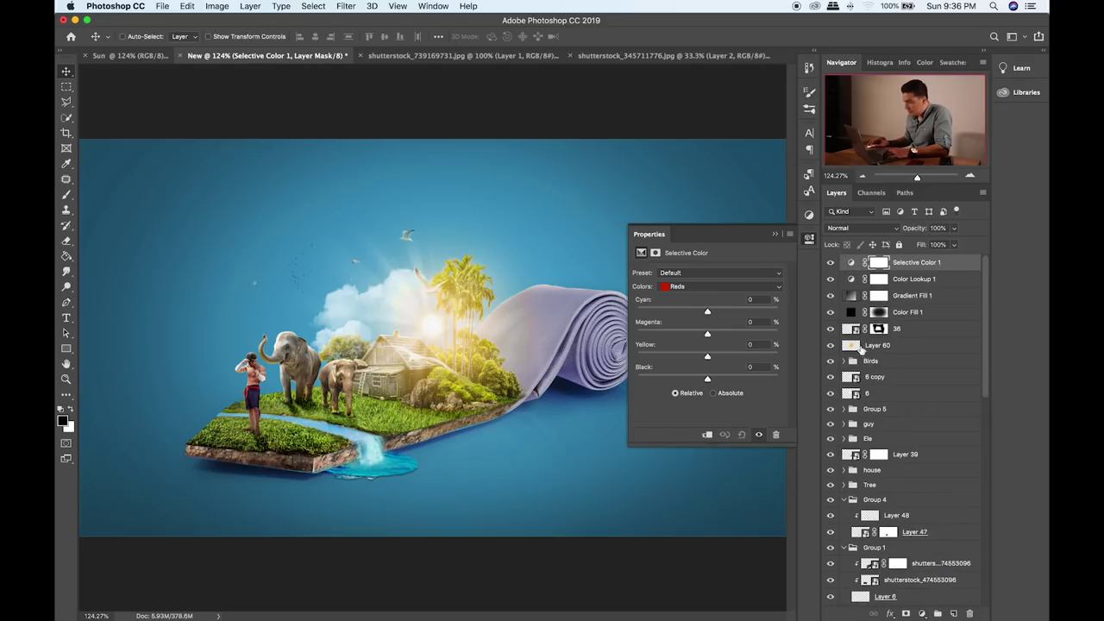
click(747, 286)
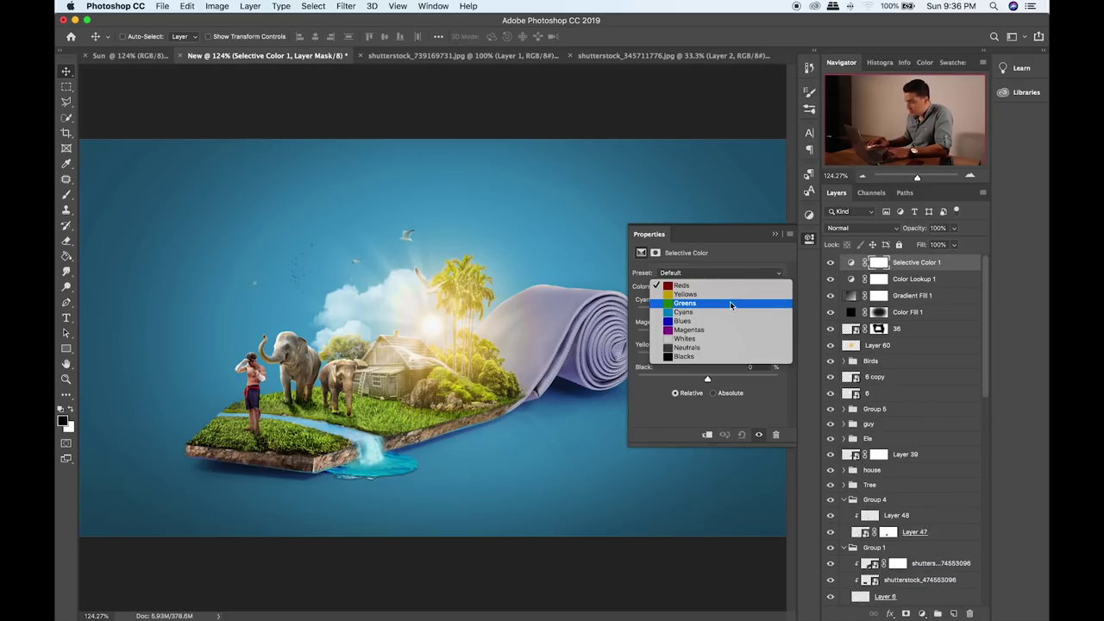
click(694, 302)
drag(707, 314, 639, 315)
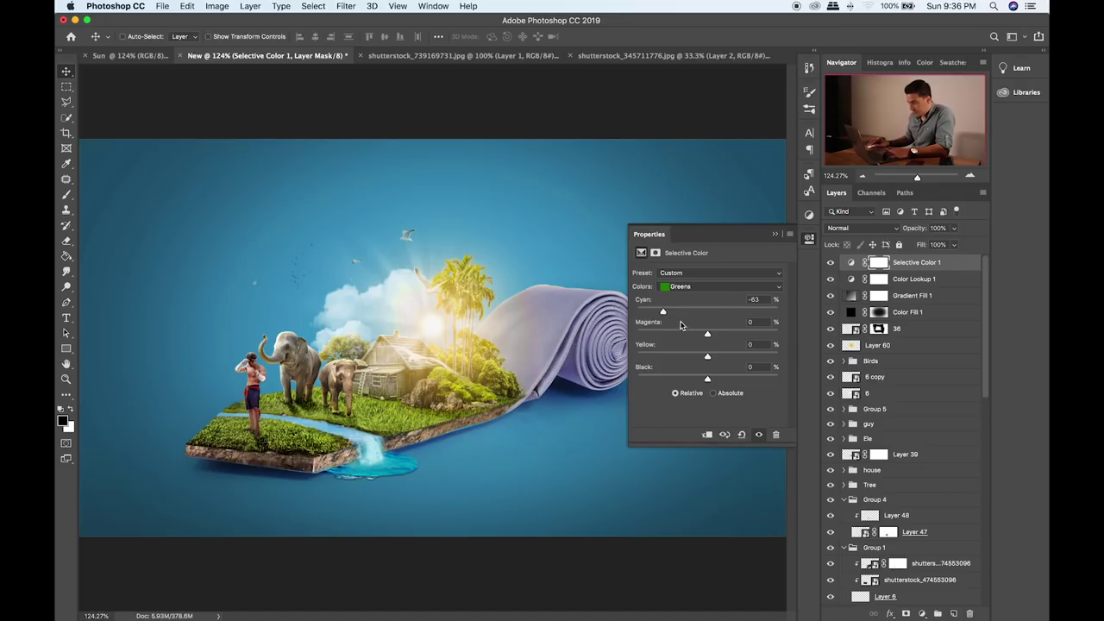
- Set the Greens in the Selective Color layer to Magenta +42%, Yellow -13% and Black +42%
drag(707, 335, 700, 356)
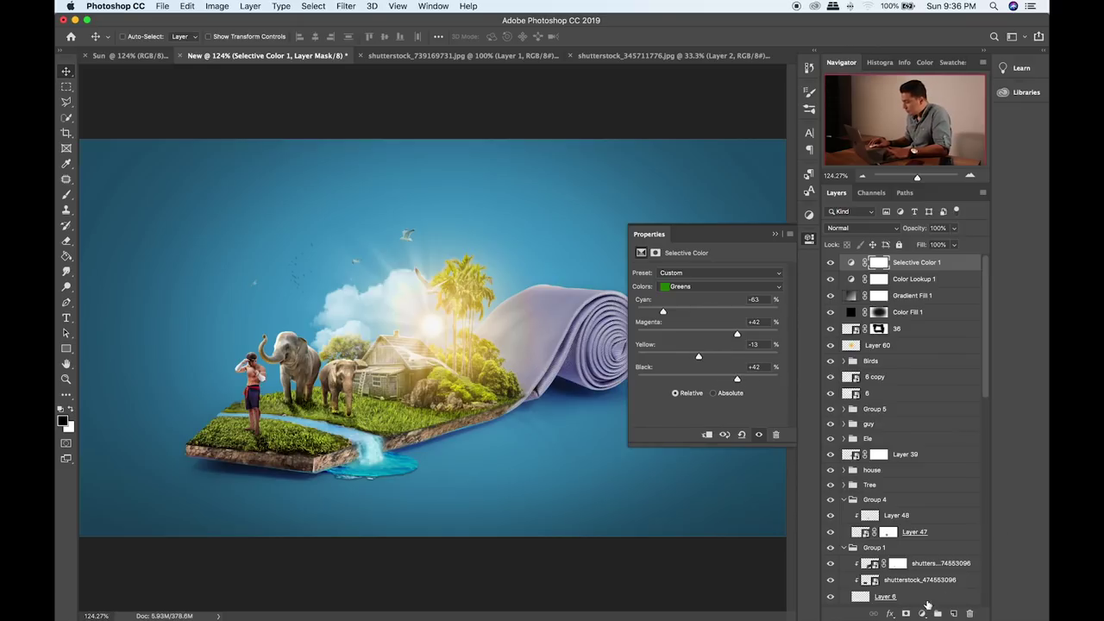
- Add a Hue/Saturation adjustment layer on top with Master Saturation +5, Yellows Saturation -12 and Yellows Lightness -8
click(922, 613)
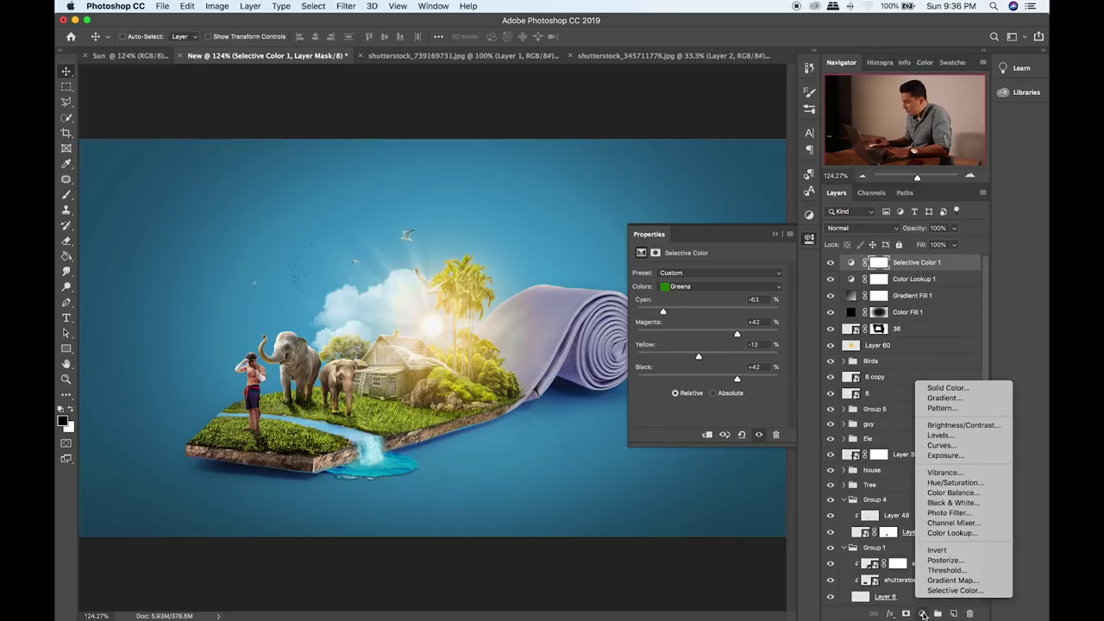
click(955, 483)
mouse_move(707, 339)
mouse_down()
mouse_move(745, 341)
mouse_move(716, 345)
mouse_up()
click(710, 289)
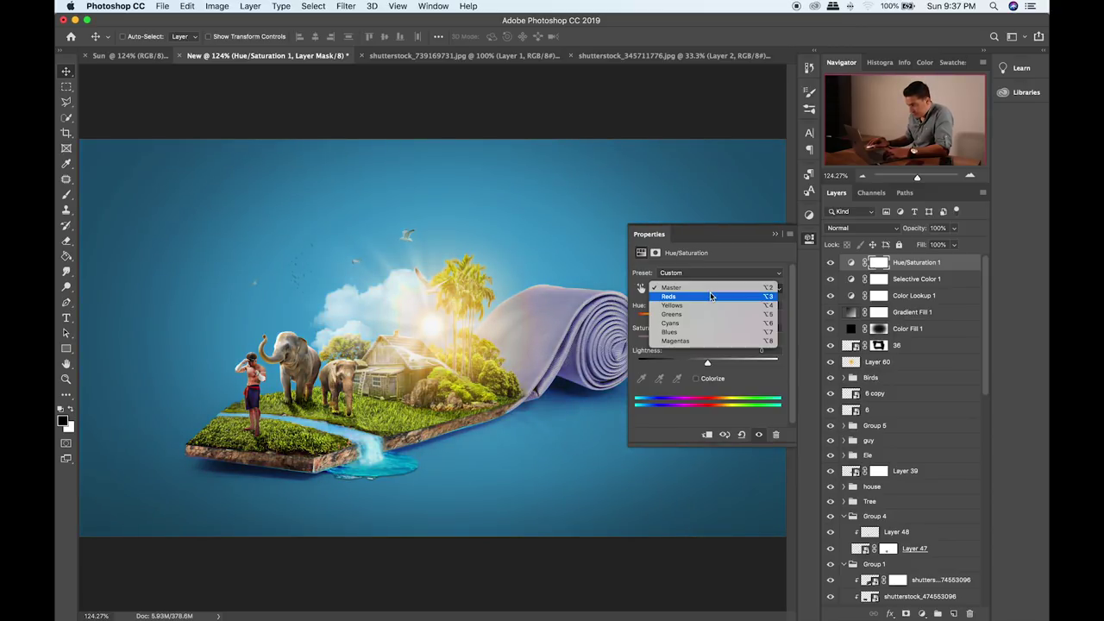
click(698, 306)
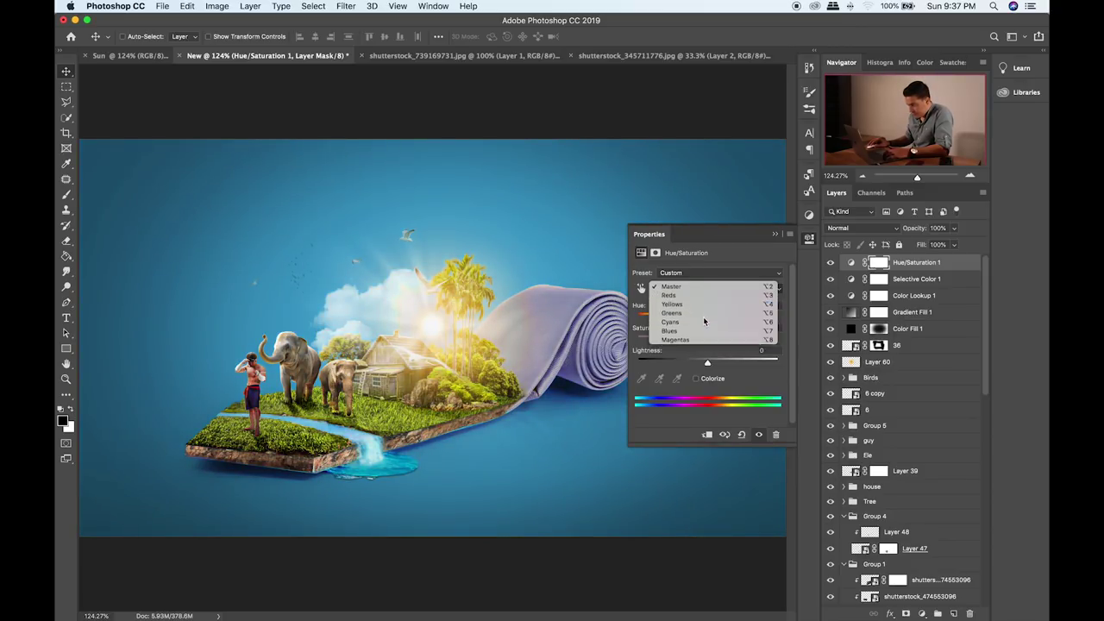
drag(707, 340, 700, 342)
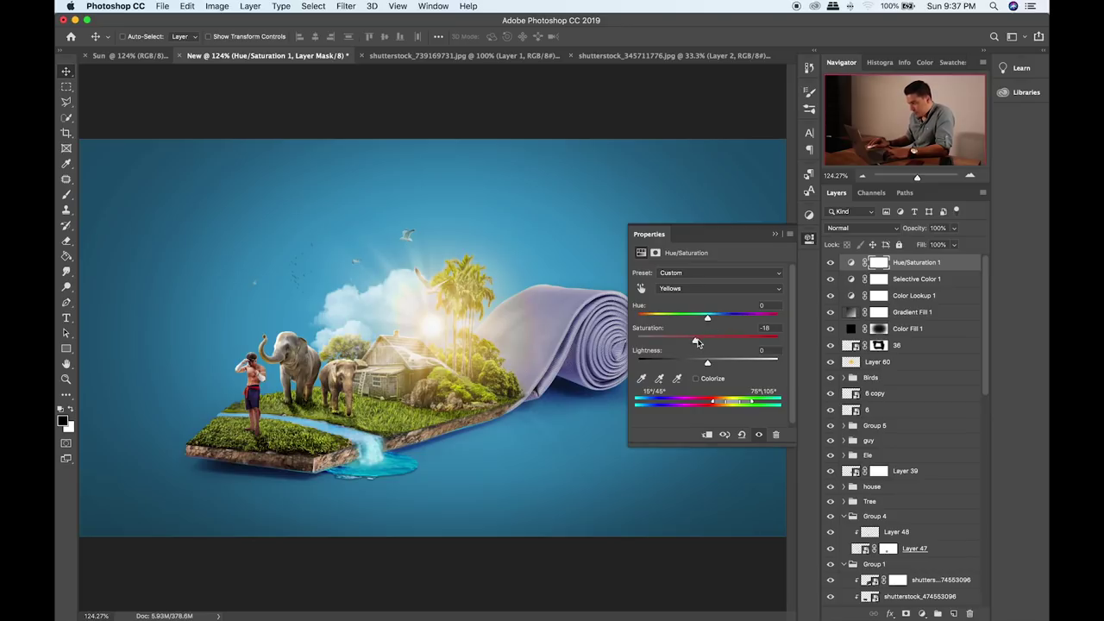
drag(706, 363, 698, 363)
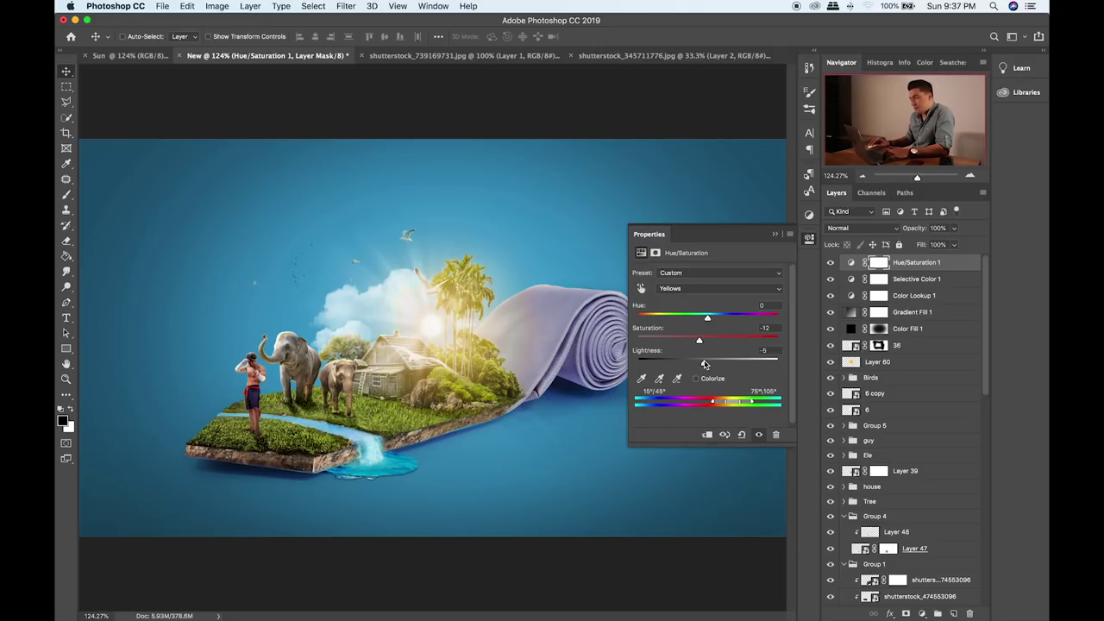
drag(702, 365, 703, 364)
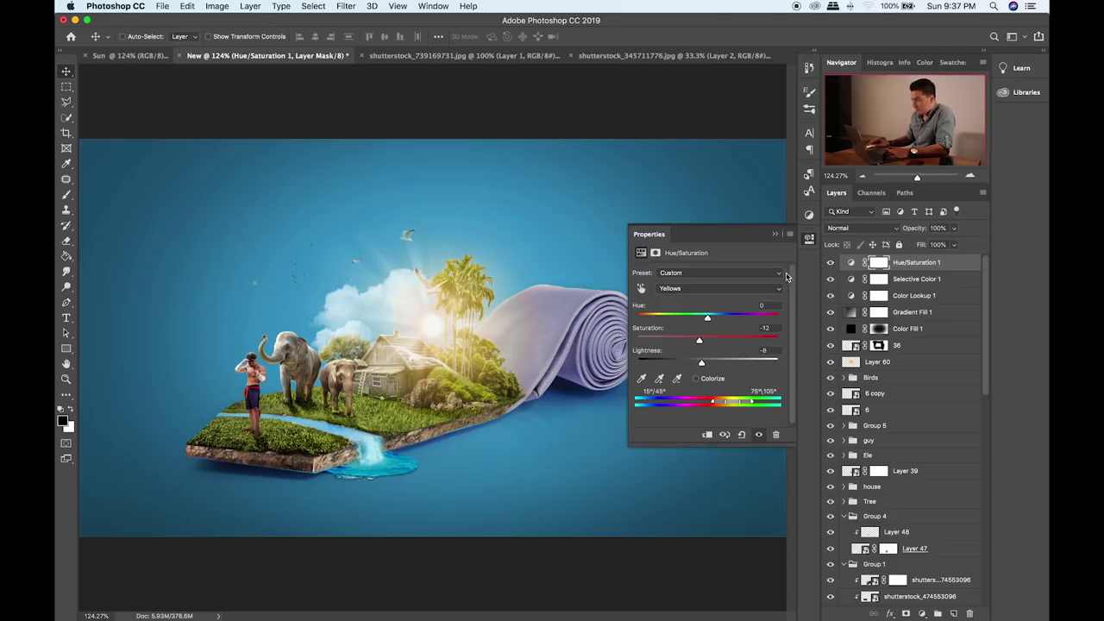
- Stamp all visible layers into a new merged layer above Hue/Saturation 1 and open it in the Camera Raw Filter
click(849, 262)
click(922, 613)
click(924, 613)
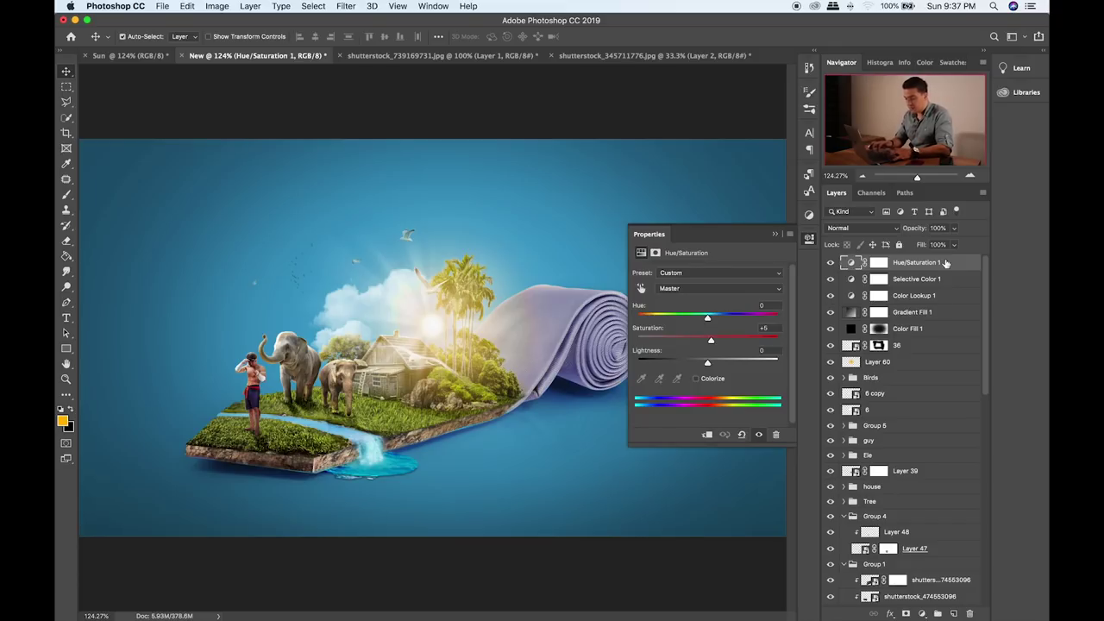
key(super+alt+shift+e)
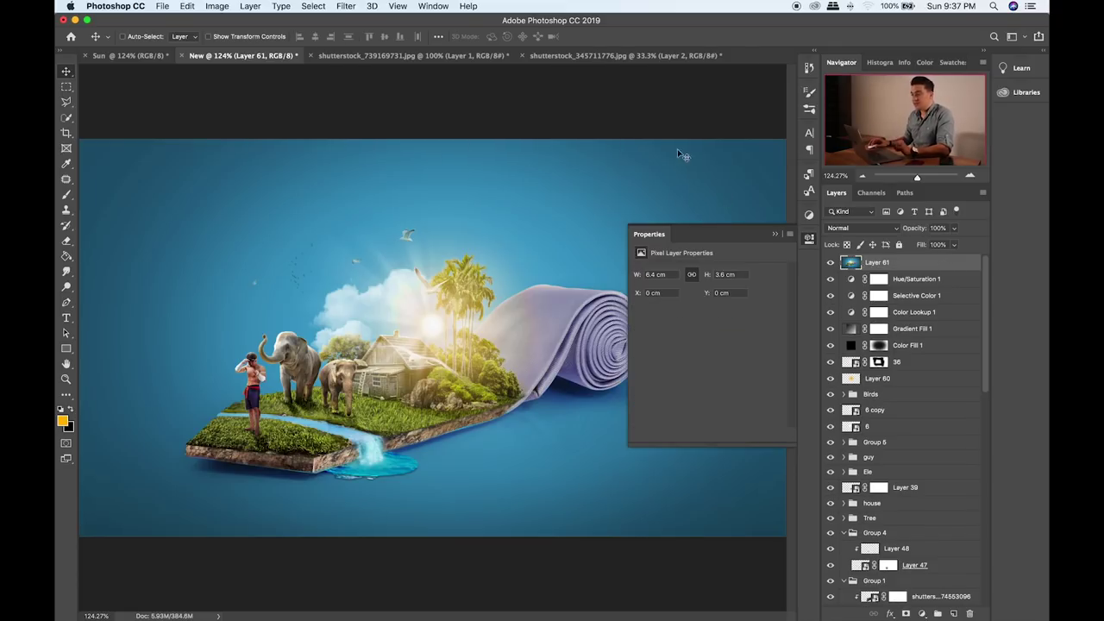
click(349, 6)
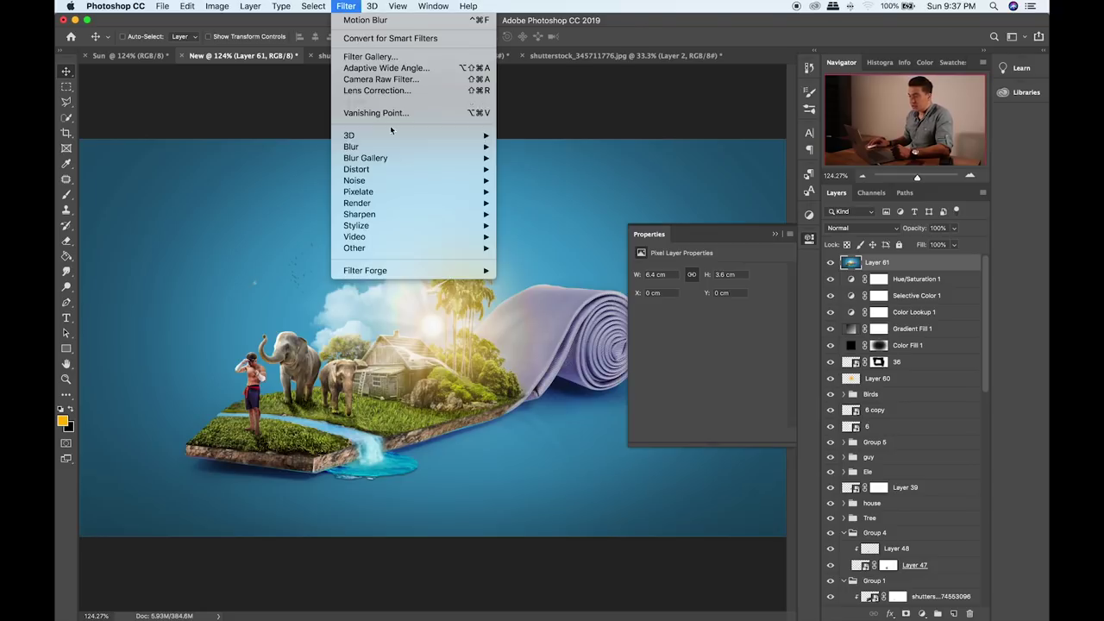
click(432, 84)
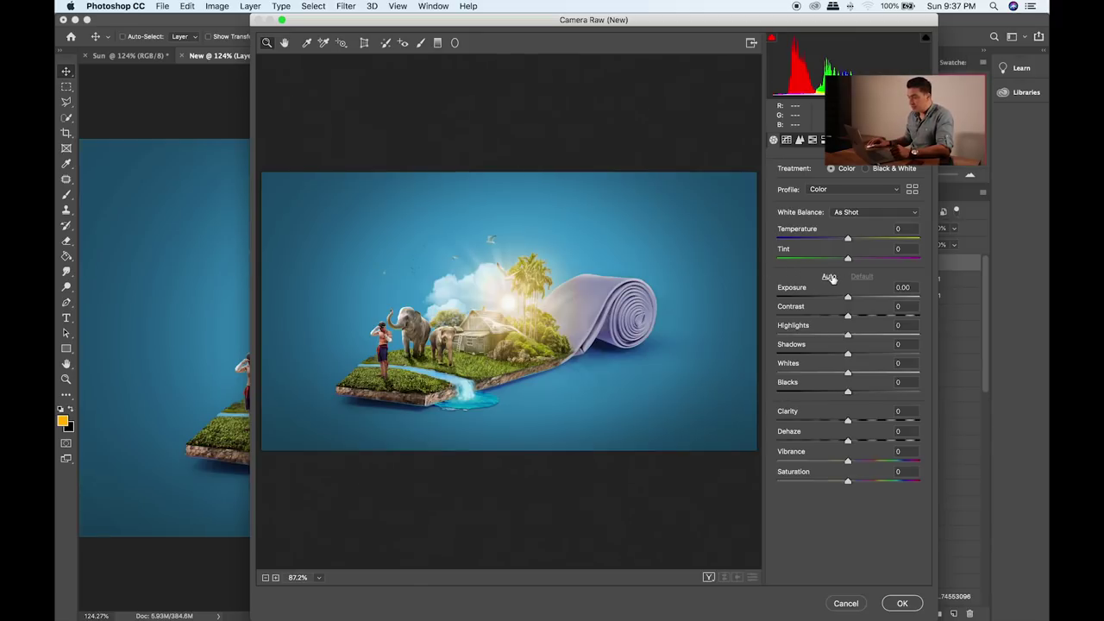
- Compare the Auto and Default basic adjustments in Camera Raw several times, then keep Auto applied
click(828, 277)
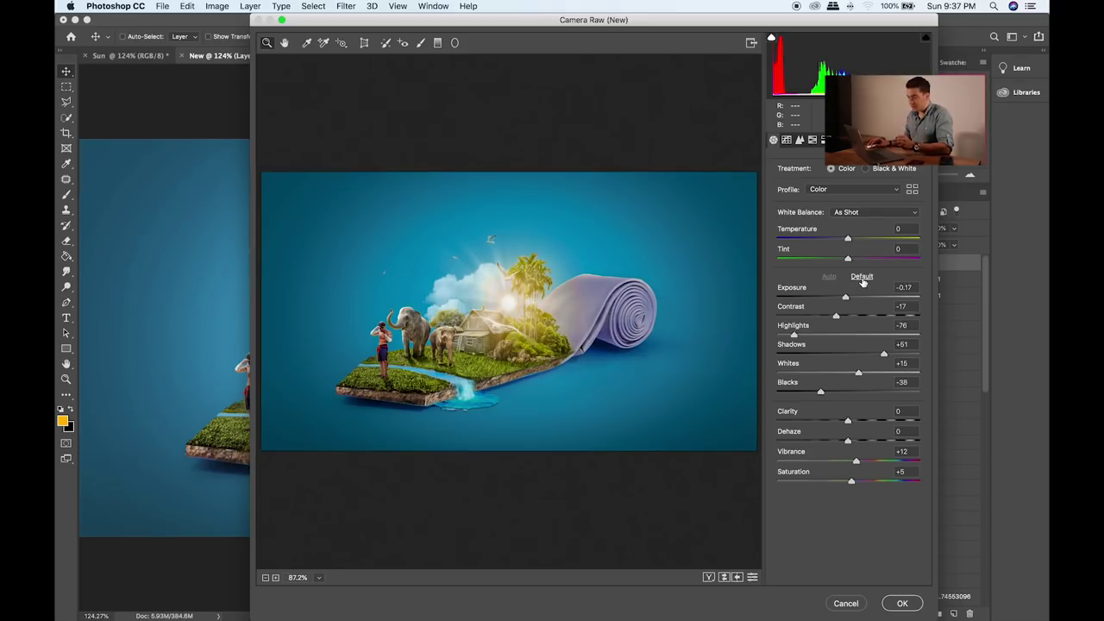
click(861, 277)
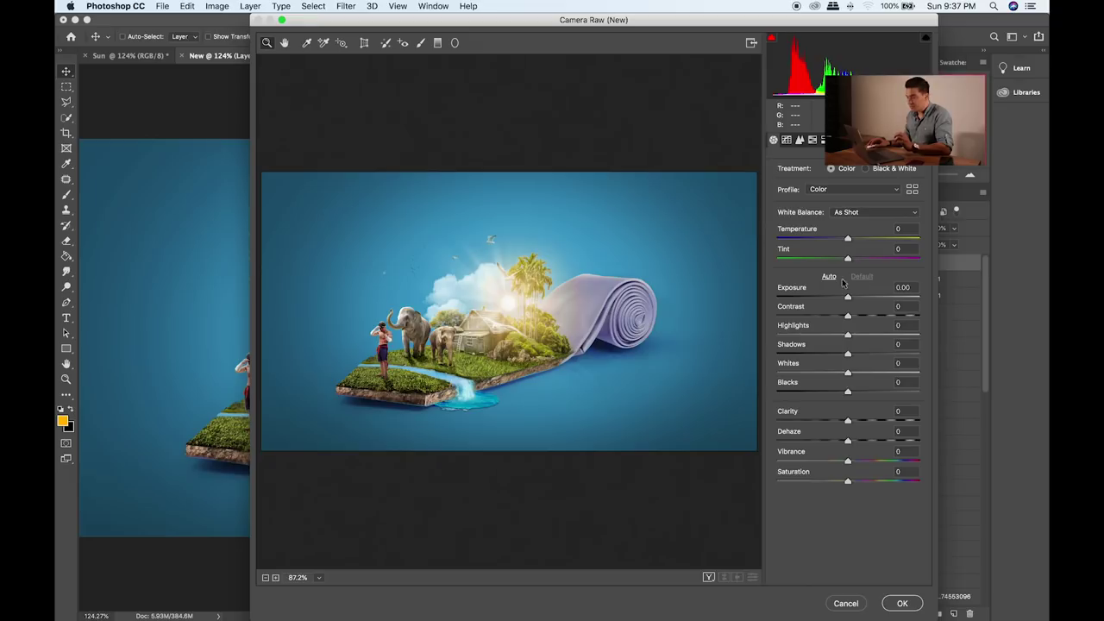
click(829, 277)
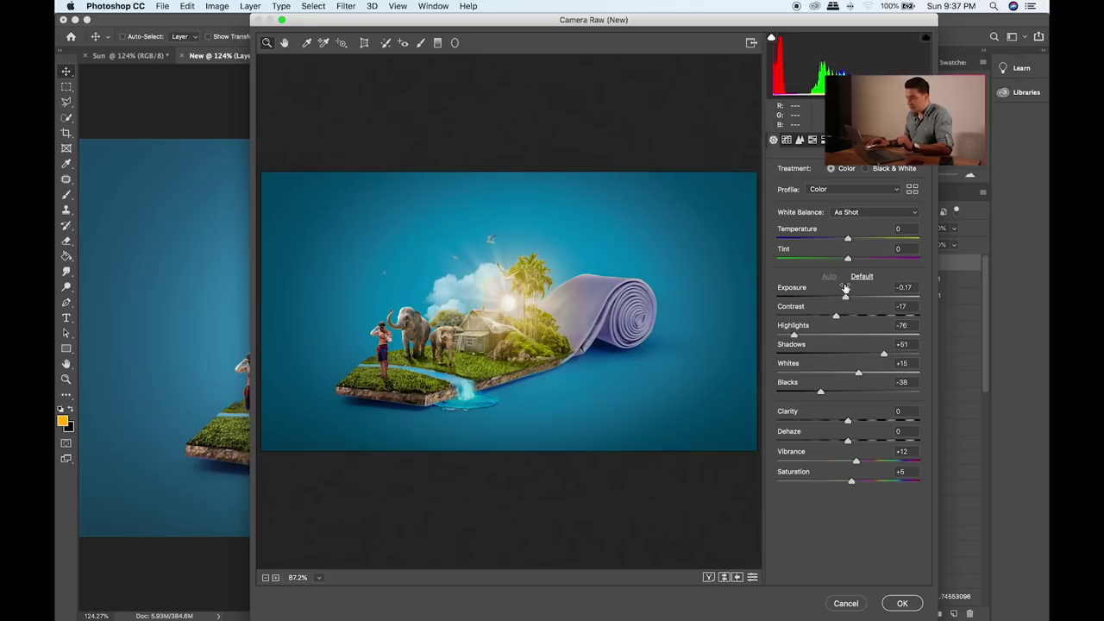
click(860, 276)
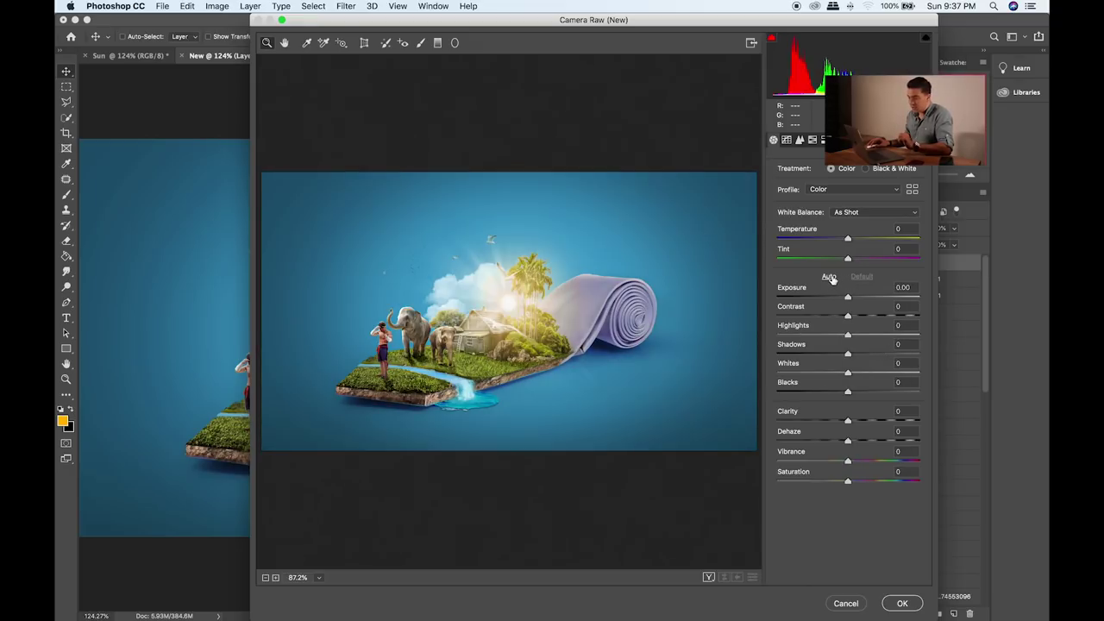
click(829, 277)
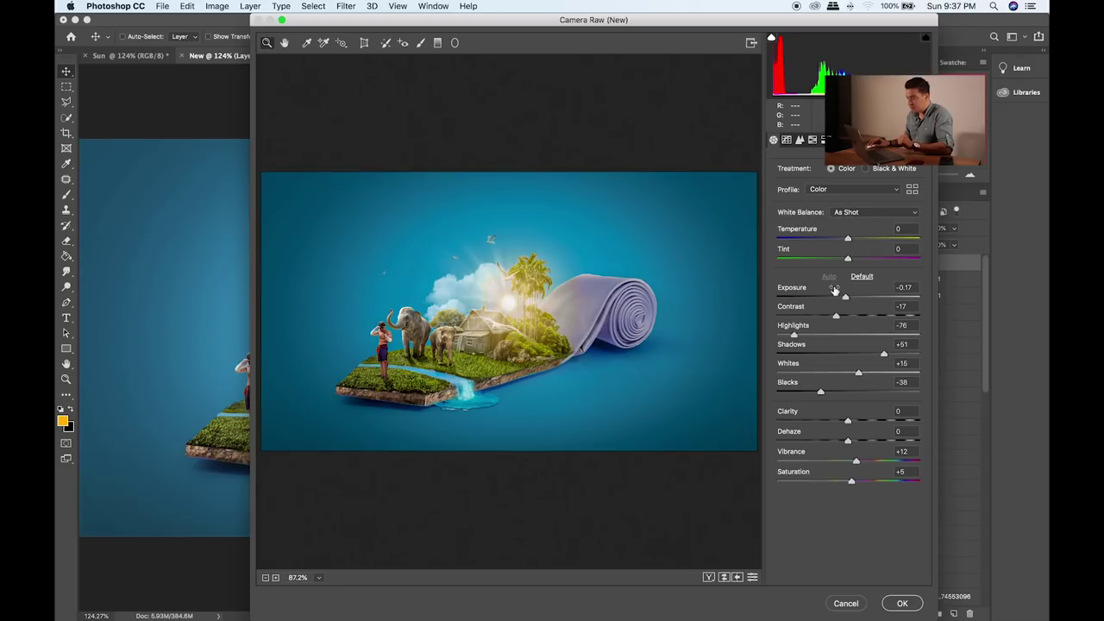
click(860, 277)
click(830, 278)
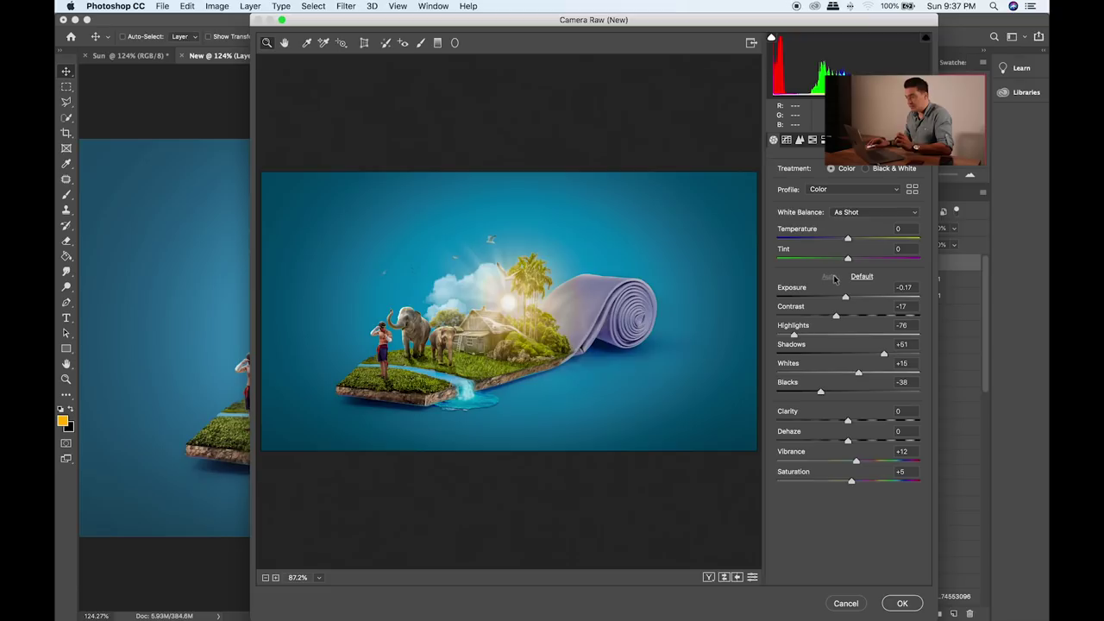
- Refine the basic Camera Raw adjustments to Exposure -0.25, Contrast -25, Highlights -88 and Blacks -2
click(843, 296)
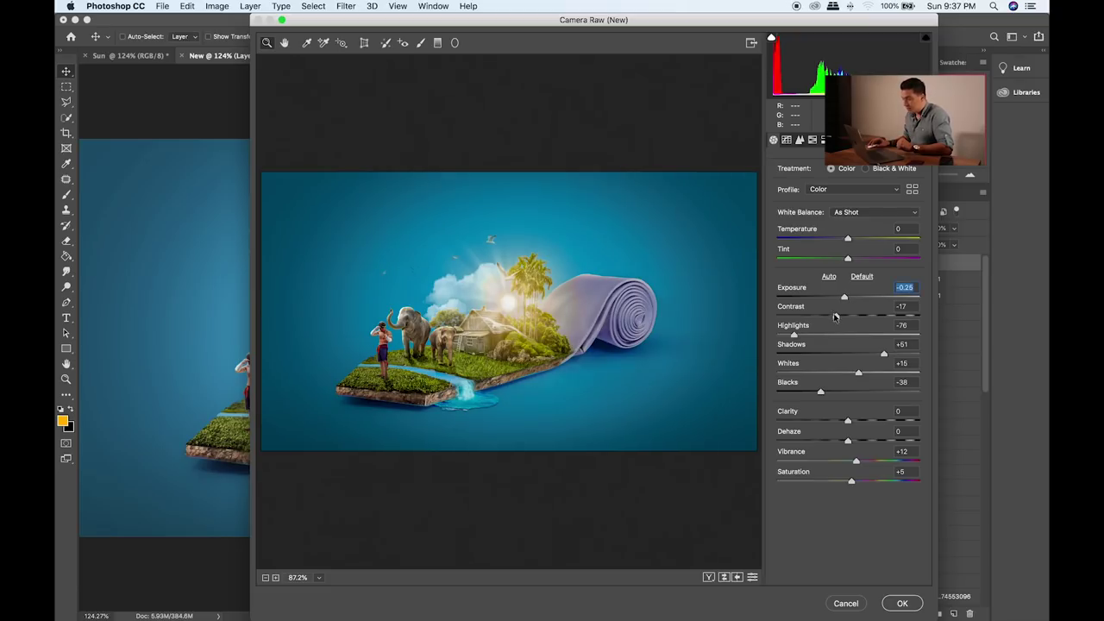
drag(814, 336, 784, 336)
drag(835, 391, 847, 394)
drag(839, 318, 828, 322)
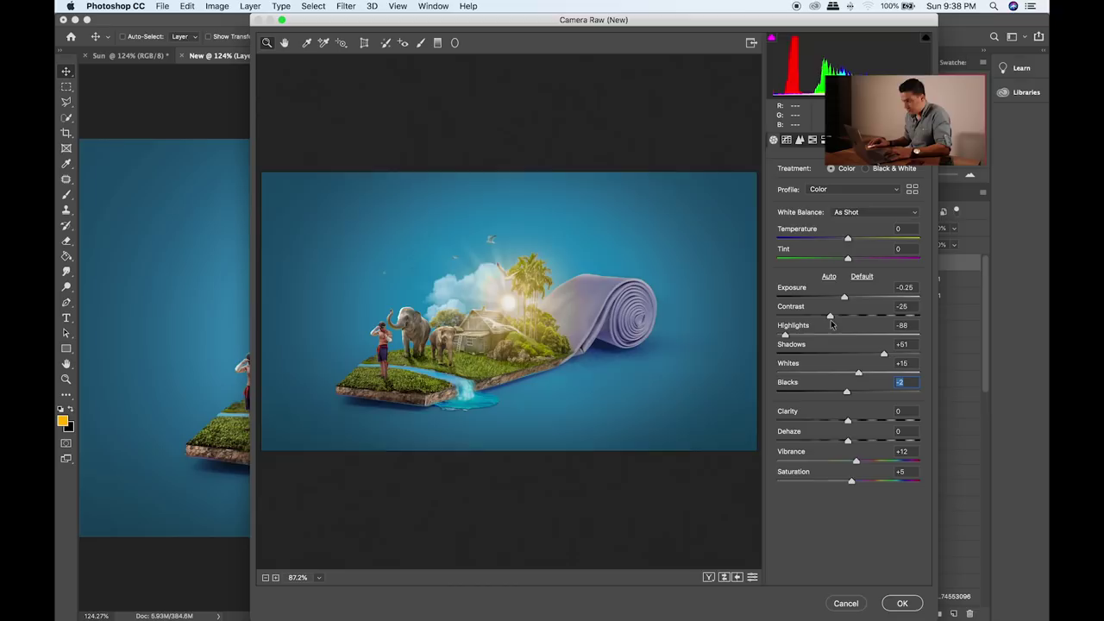
- Set the parametric tone curve to Lights -18, Darks +22 and Shadows -13, and the sharpening Amount to 39
click(786, 139)
drag(847, 381, 837, 420)
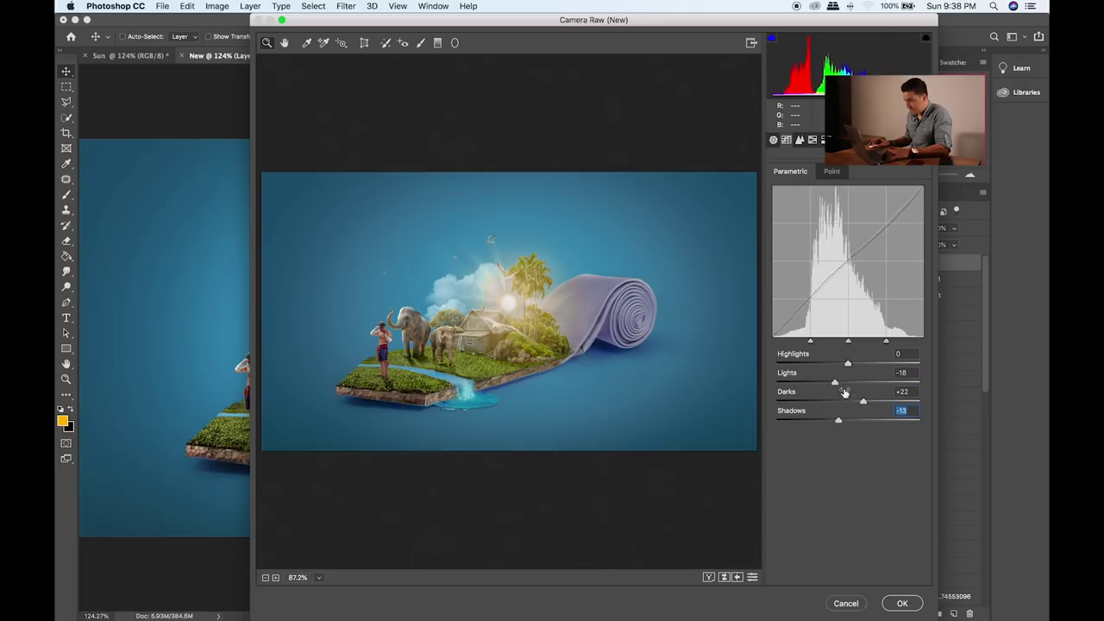
mouse_move(847, 364)
mouse_down()
mouse_move(836, 365)
mouse_move(847, 365)
mouse_up()
click(802, 139)
drag(790, 191, 814, 197)
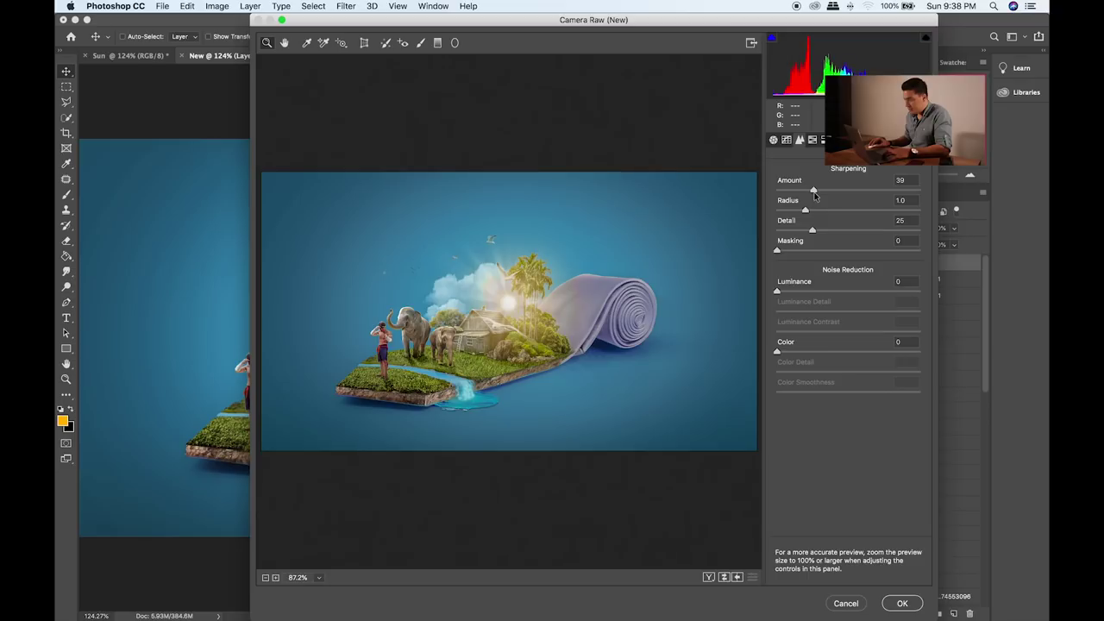
- Adjust the HSL colours: Reds luminance +8, blue hues shifted towards teal, and saturation of Oranges -26 and Aquas -15
click(813, 139)
mouse_move(848, 217)
mouse_down()
mouse_move(861, 221)
mouse_move(853, 218)
mouse_up()
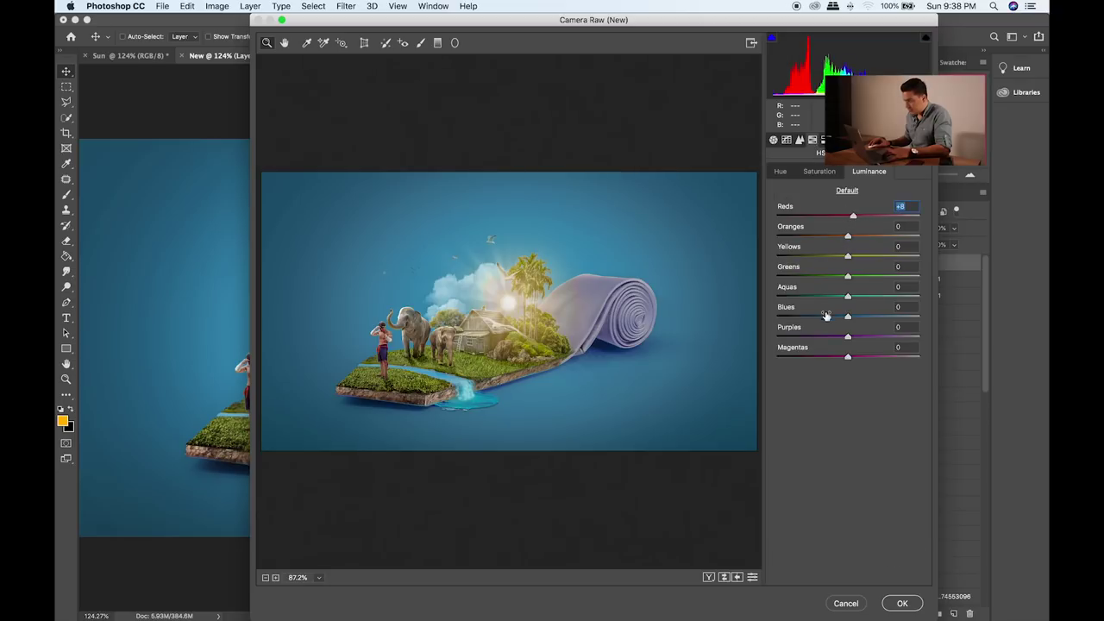
click(780, 171)
drag(847, 317, 861, 294)
click(821, 172)
click(868, 172)
drag(848, 256, 831, 237)
click(819, 172)
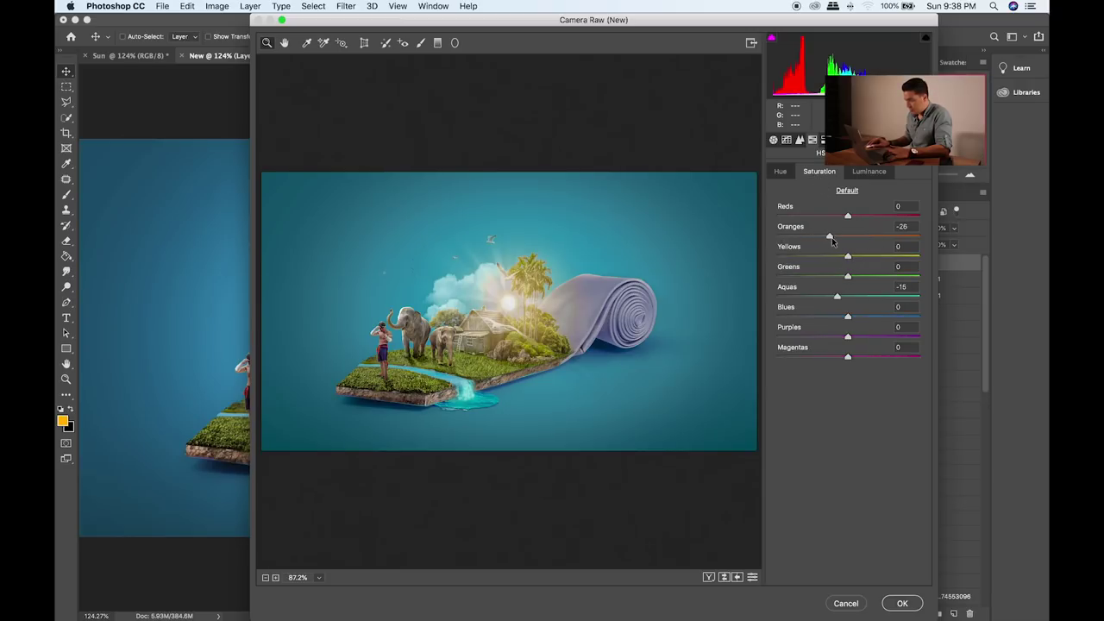
- Add a post-crop vignette with Amount -26, Midpoint 81, Roundness +35, Feather 69 and Highlights 25, and apply the Camera Raw filter
click(851, 140)
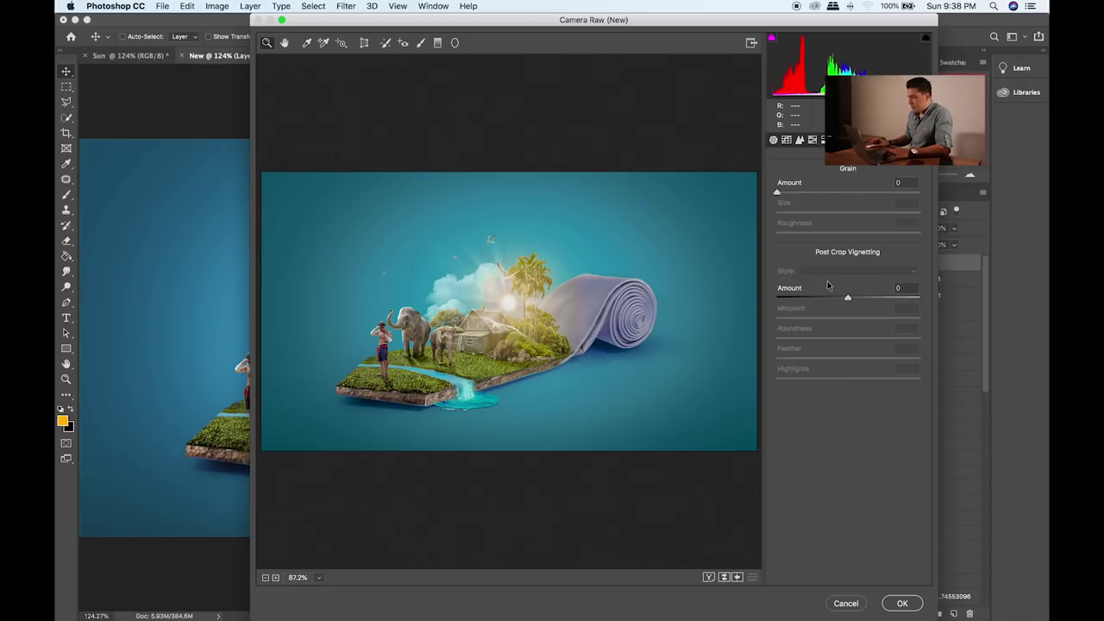
drag(840, 295, 874, 359)
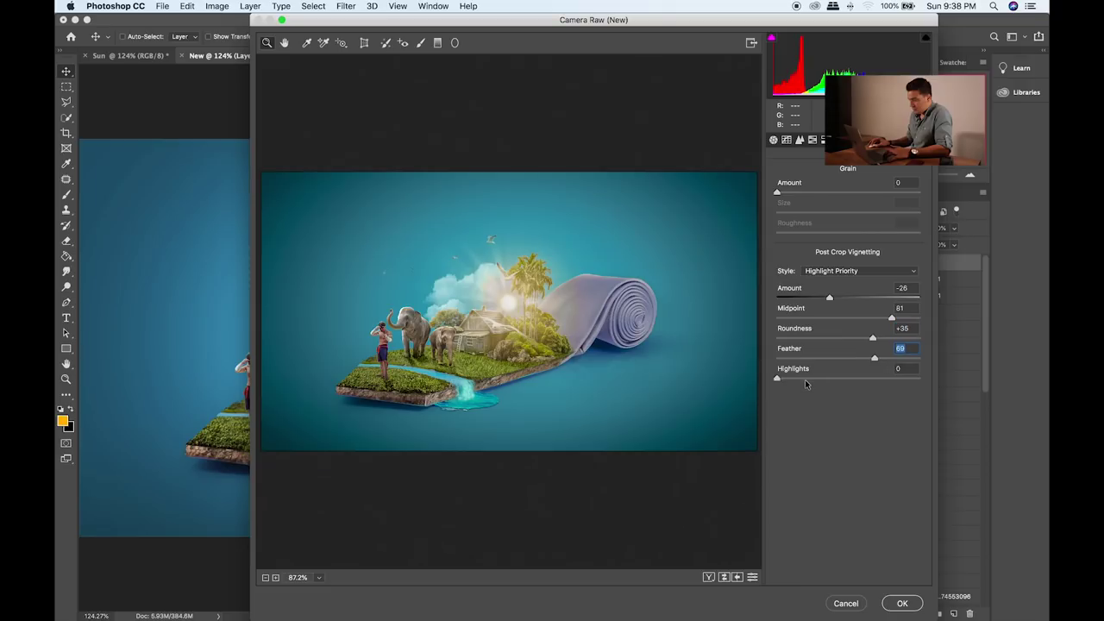
click(811, 378)
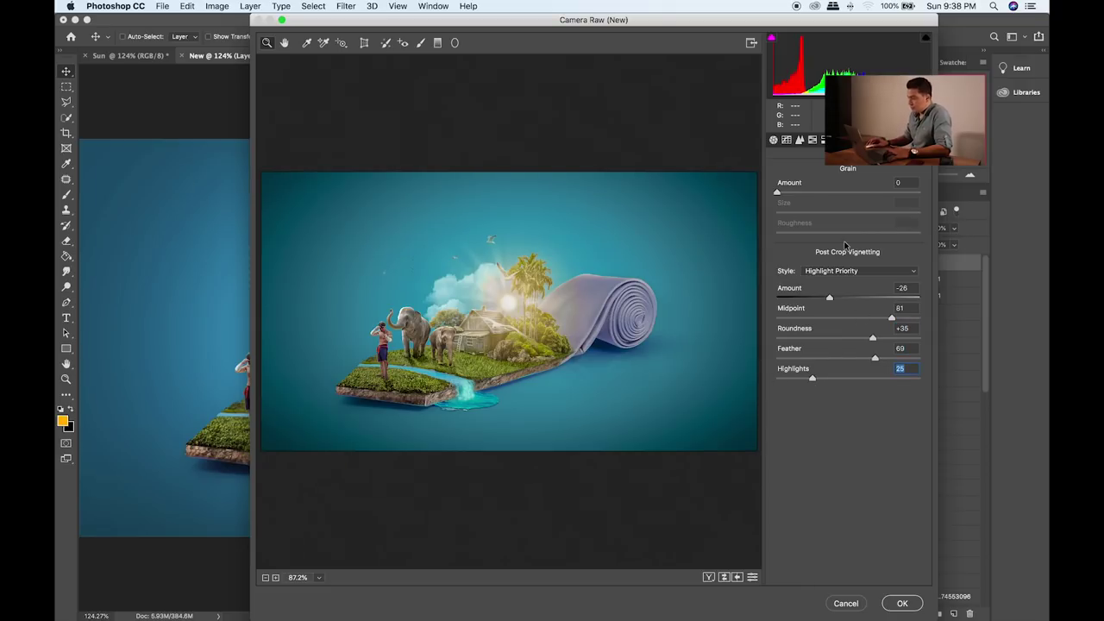
key(super+alt+8)
key(super+alt+8)
click(902, 603)
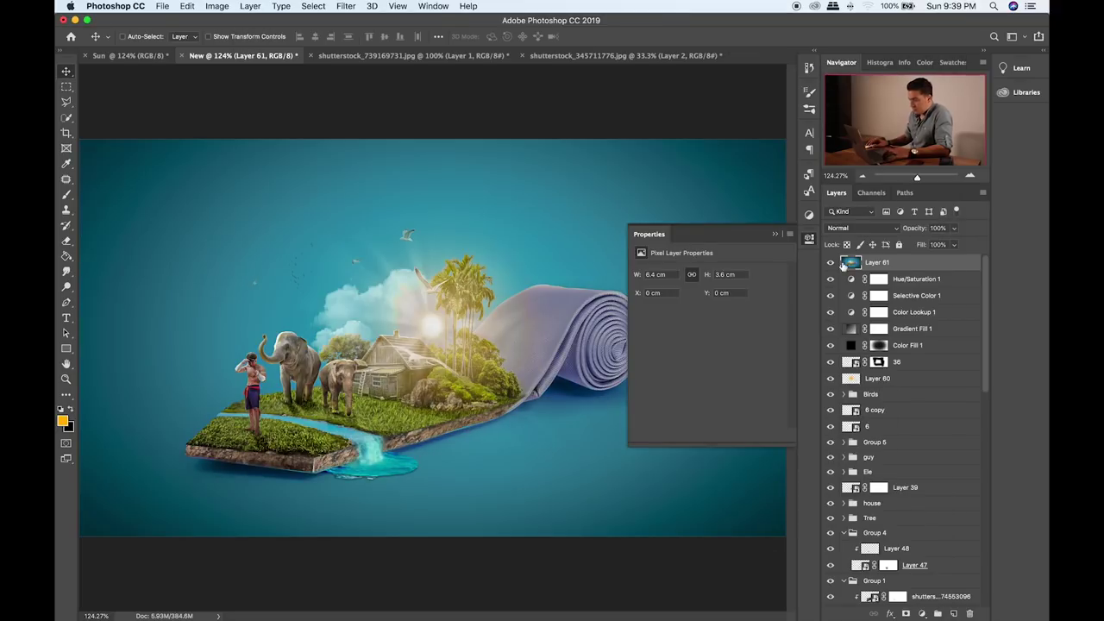
- Toggle Layer 61's visibility to compare the image before and after the Camera Raw grading, and collapse the layer properties
click(831, 262)
click(830, 262)
click(830, 262)
click(829, 263)
click(776, 236)
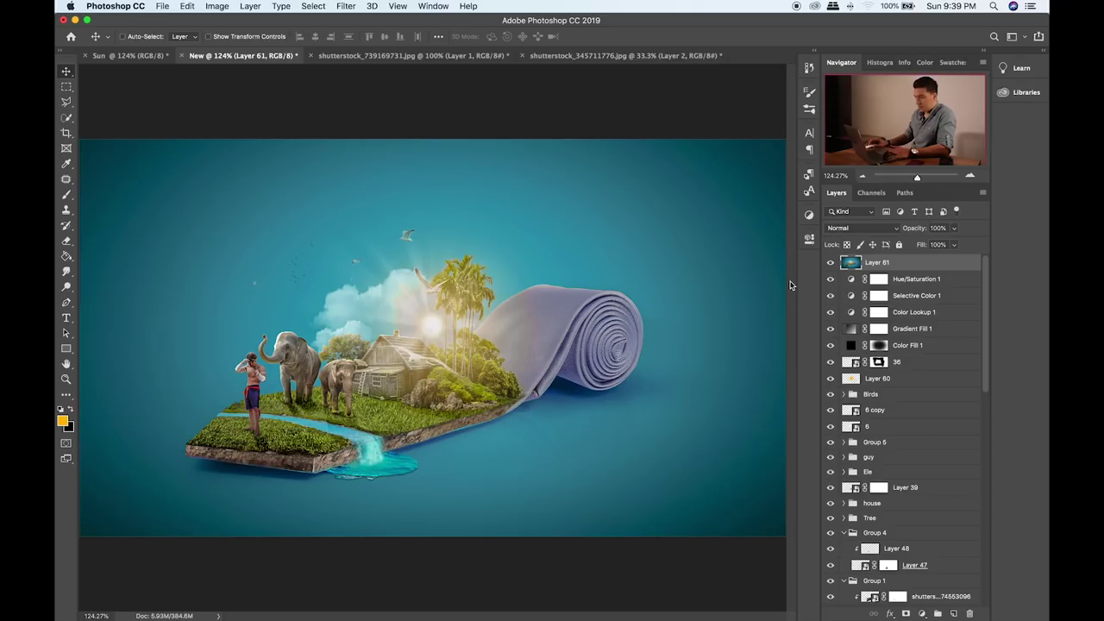
- Hide Layer 61, then scale the Layer 60 glow to about 84% and reposition it over the sun
click(830, 263)
click(829, 381)
click(830, 381)
click(906, 383)
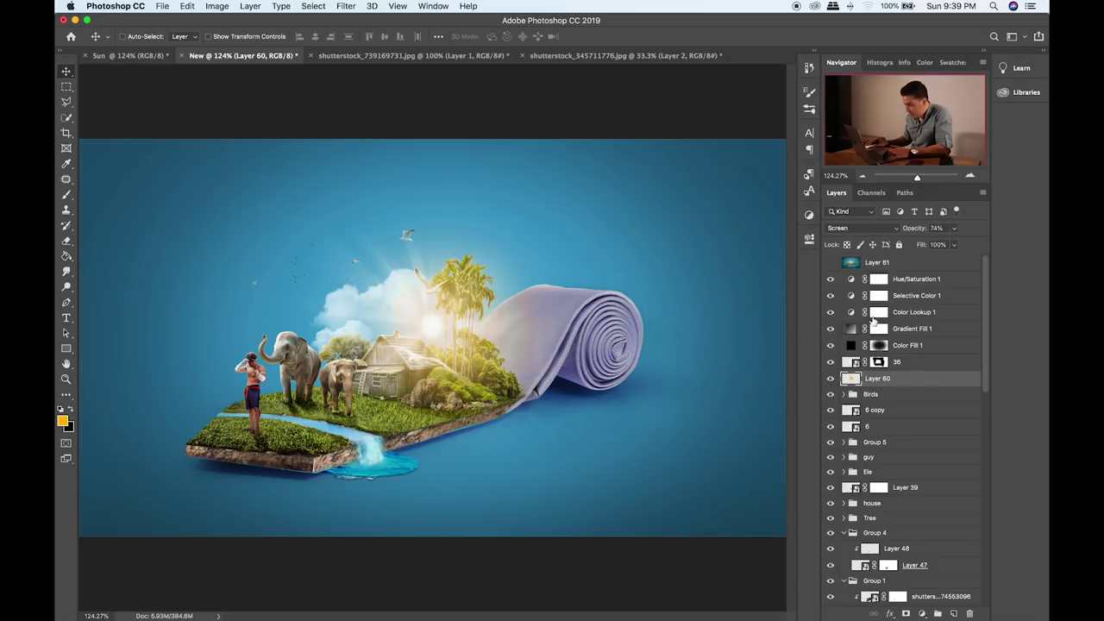
key(super+t)
drag(591, 477, 544, 431)
drag(470, 327, 487, 345)
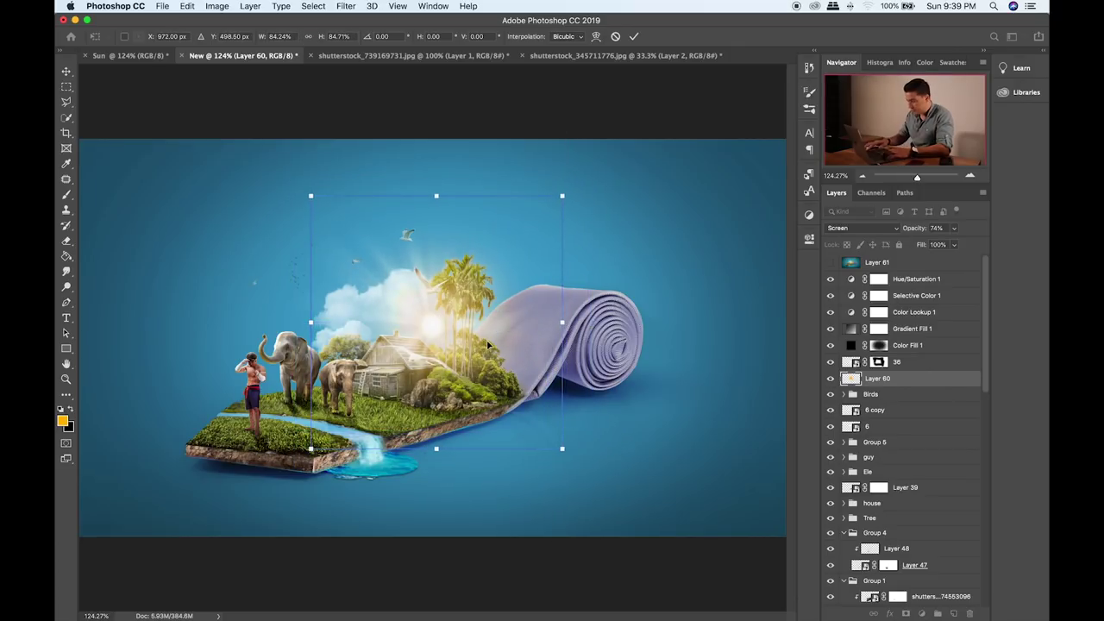
key(Return)
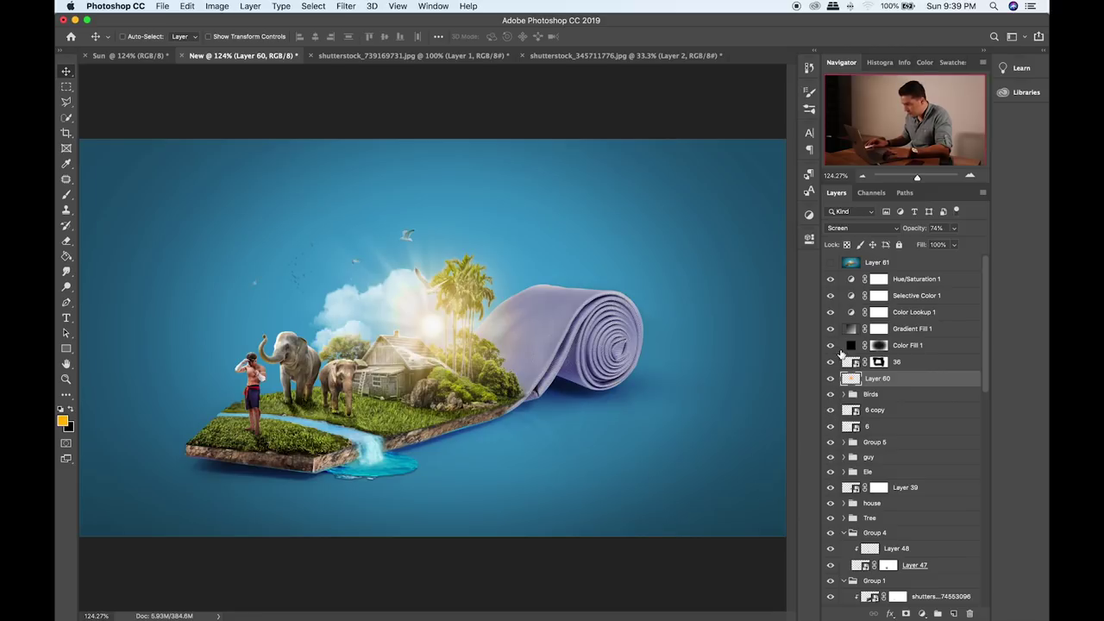
- Scale down the light effect on layer 36 and move it slightly lower over the sun behind the house
click(830, 362)
click(830, 361)
click(916, 362)
key(super+t)
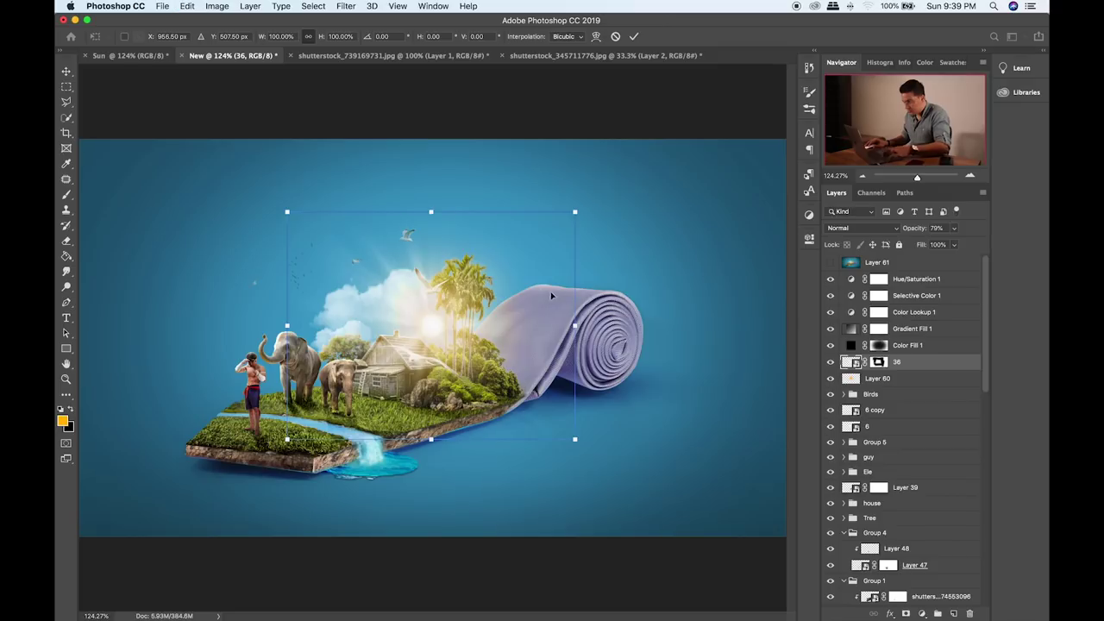
drag(574, 211, 549, 241)
drag(503, 308, 505, 318)
key(Return)
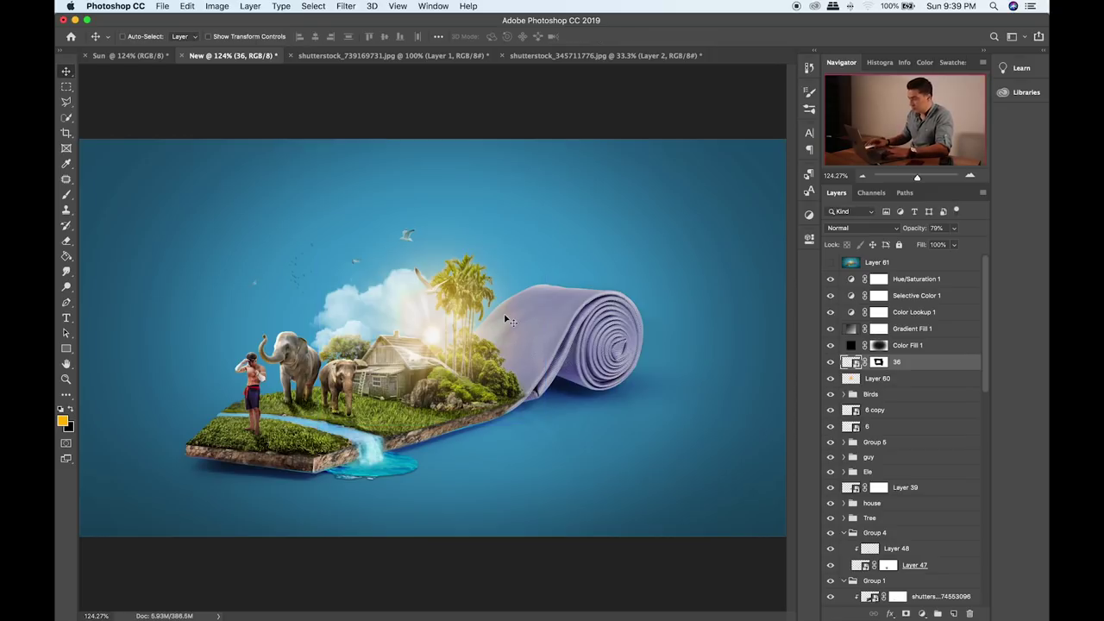
- Delete the hidden Layer 61 and stamp all visible layers into a new merged layer above Hue/Saturation 1
click(953, 230)
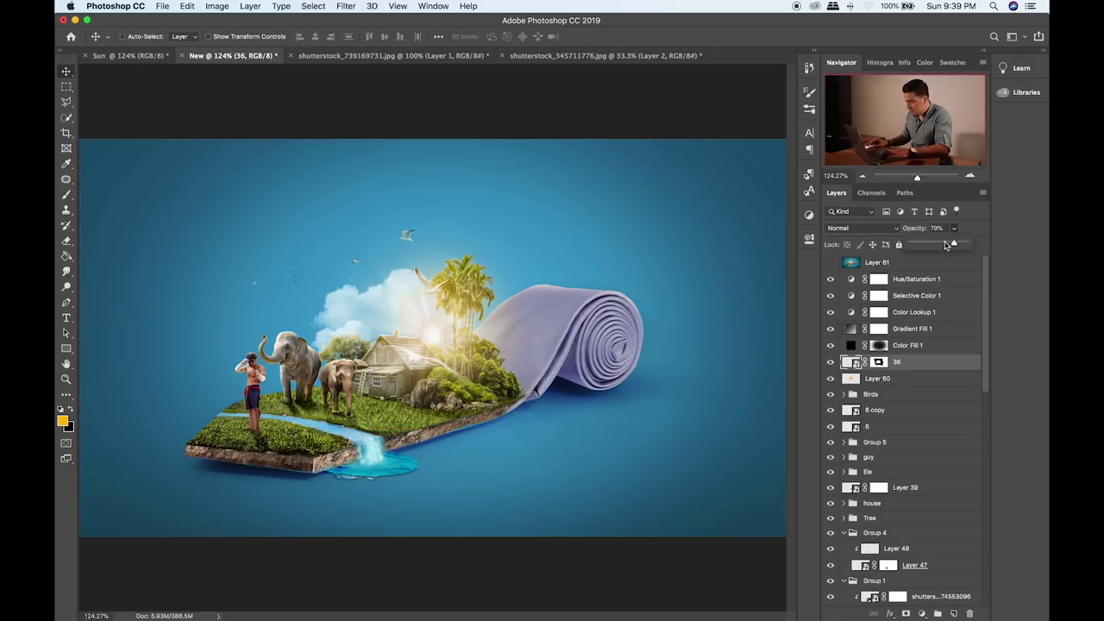
click(914, 274)
click(913, 267)
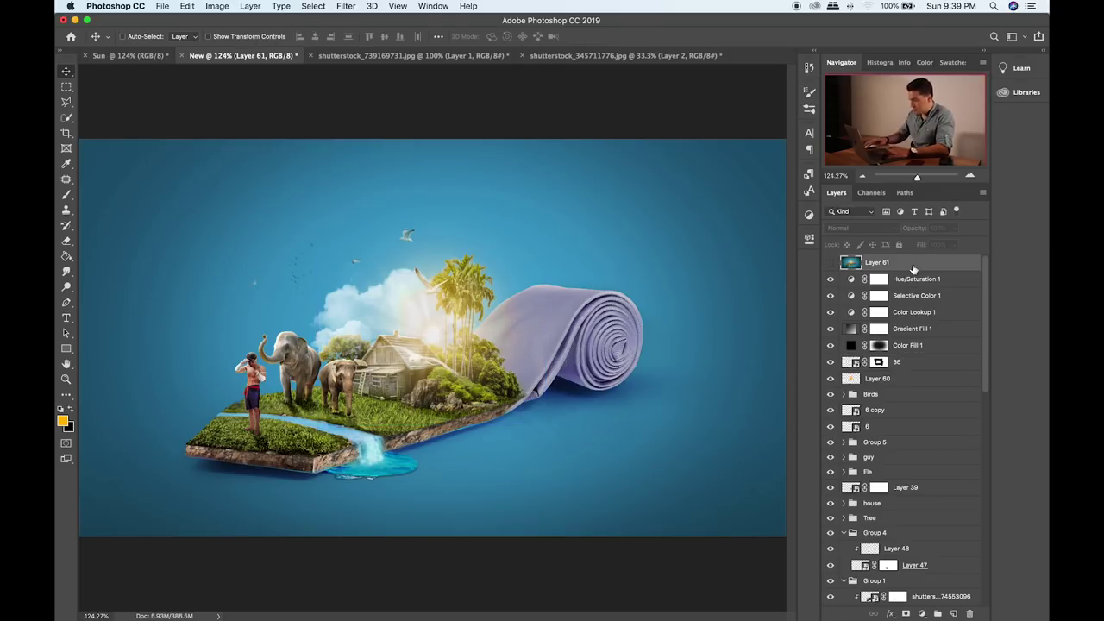
key(BackSpace)
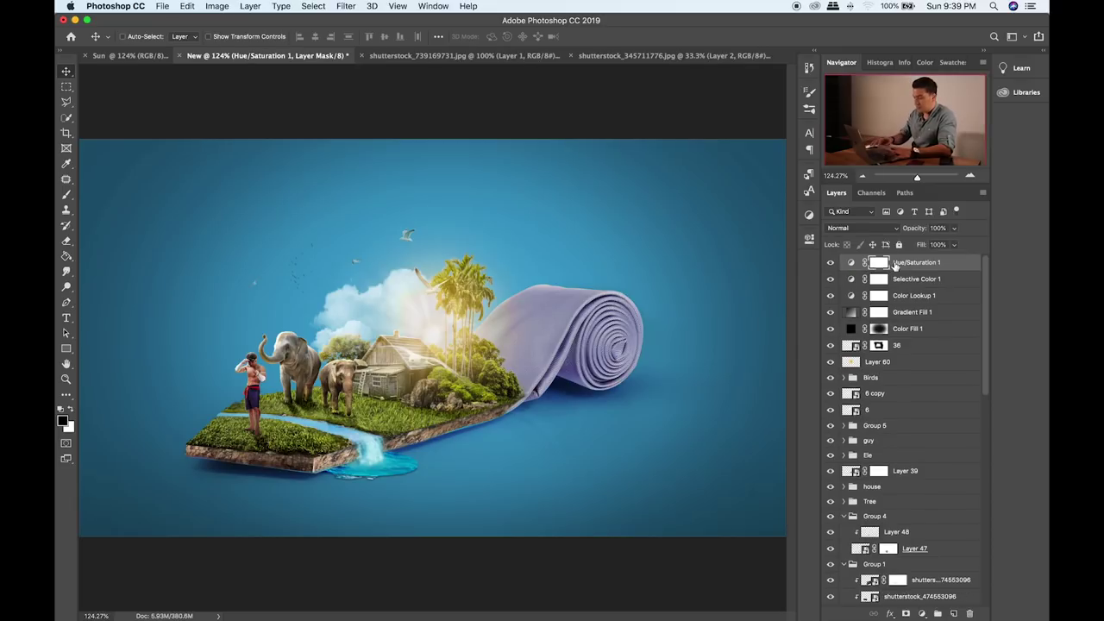
key(super+z)
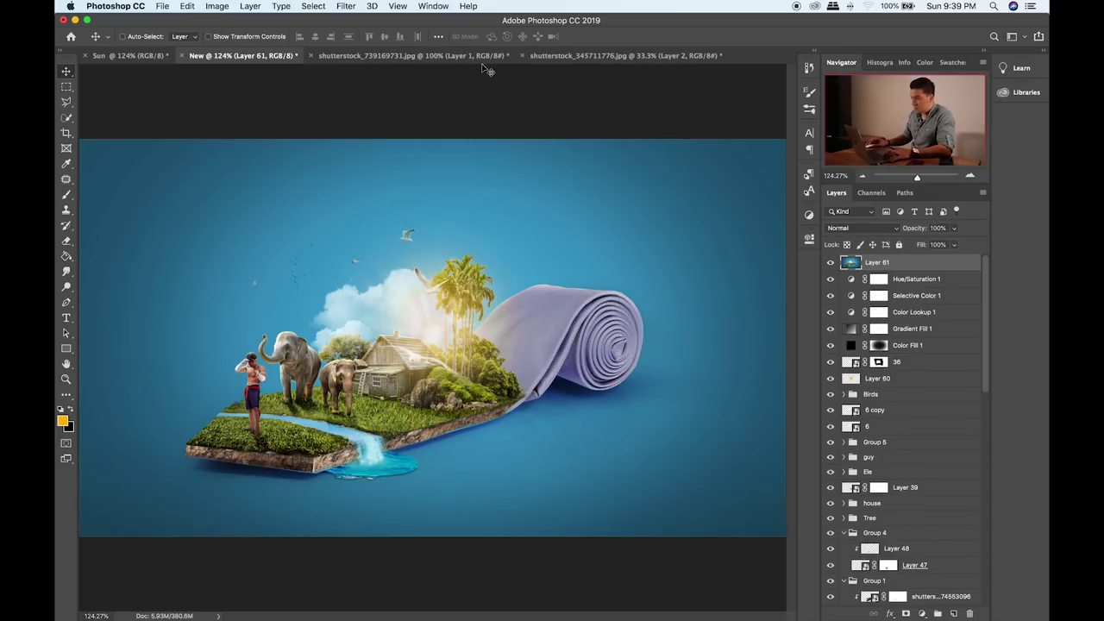
- In the Camera Raw filter, apply automatic tone and set Contrast -19, Blacks -12 and Whites -7, with Exposure raised slightly
click(345, 5)
click(409, 79)
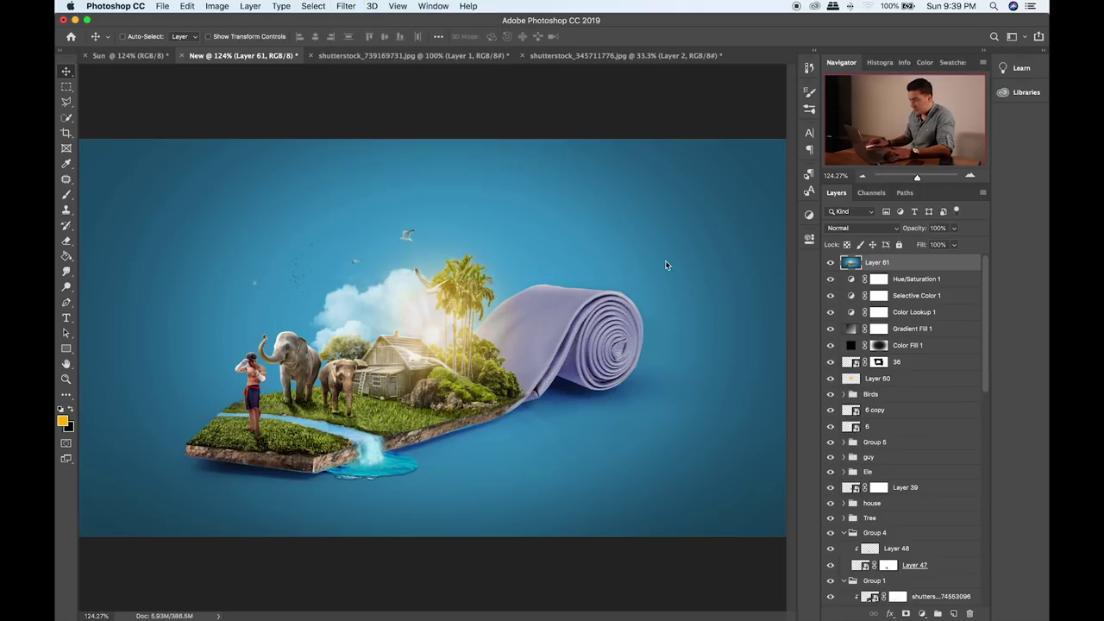
key(super+u)
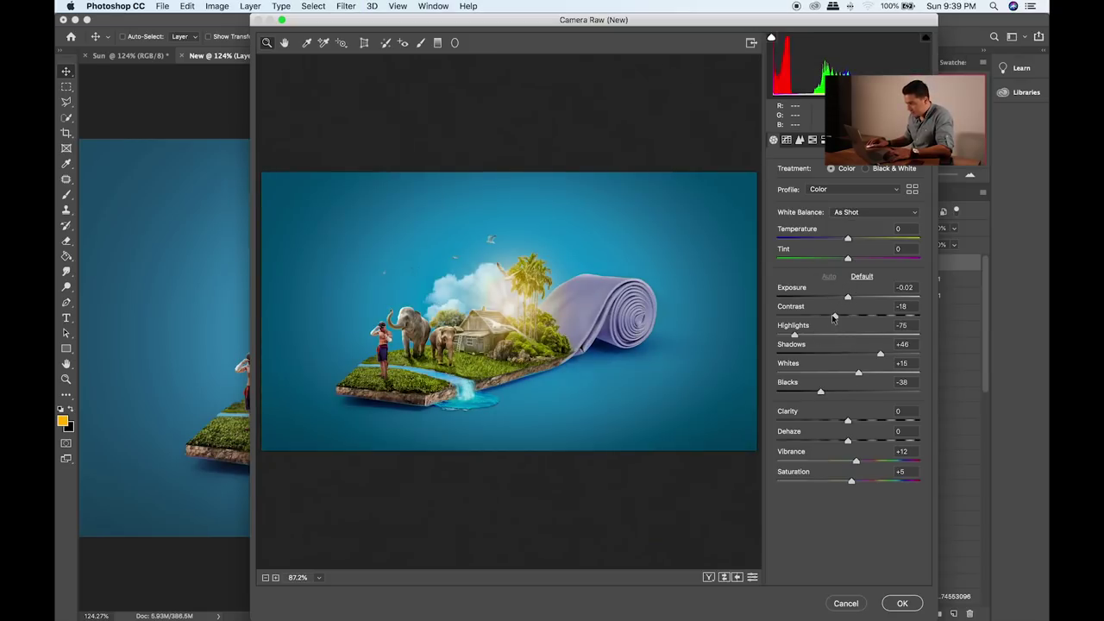
click(835, 317)
click(839, 392)
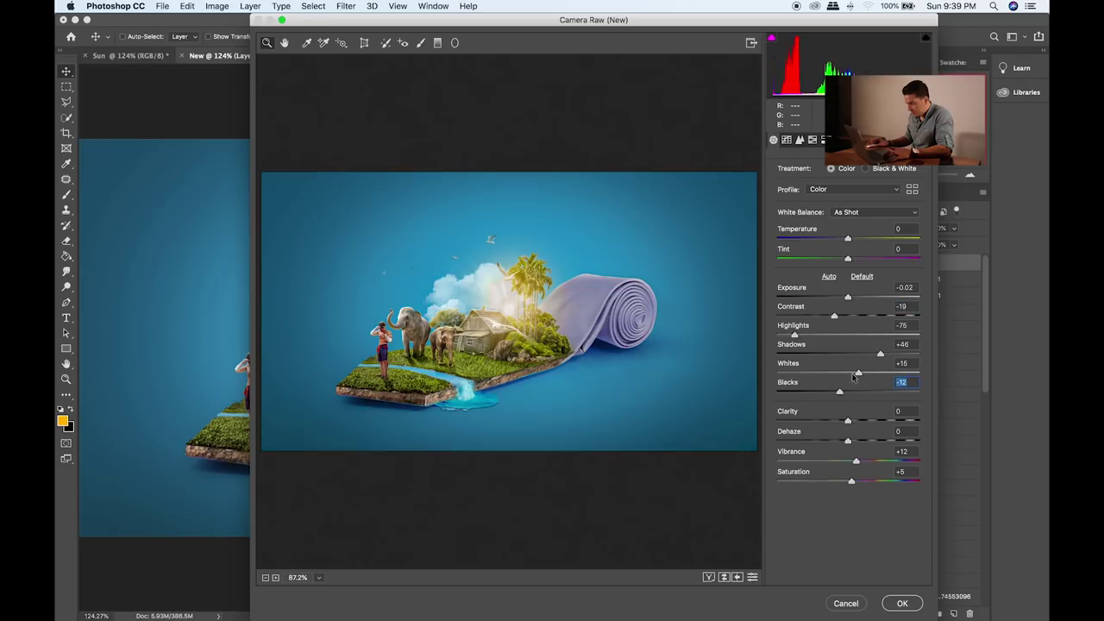
click(843, 372)
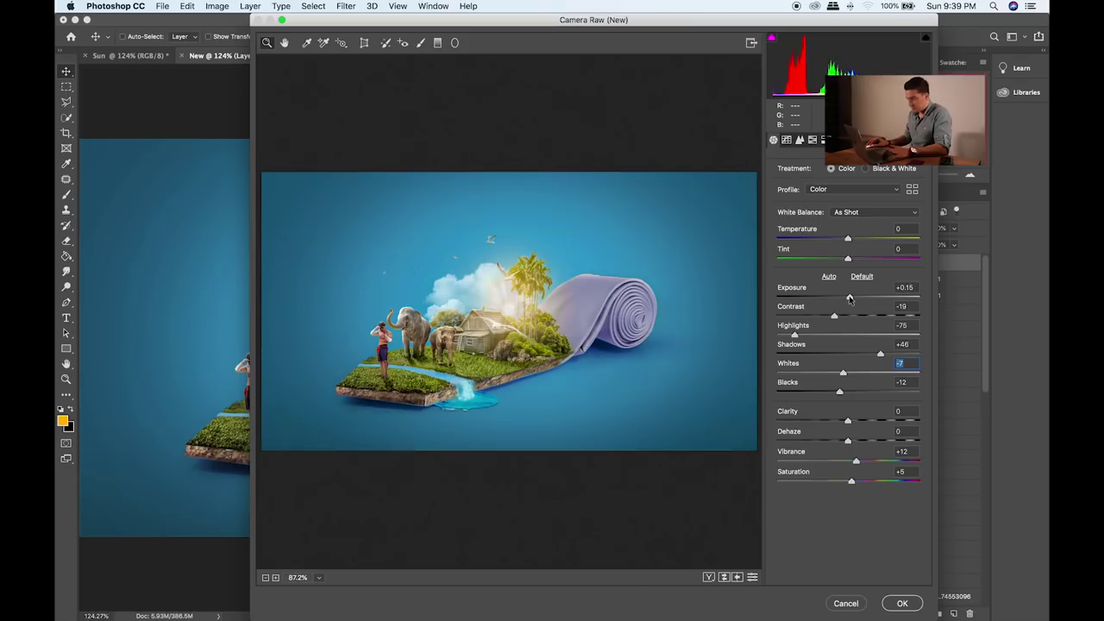
click(848, 297)
- Shape the parametric tone curve with Highlights -23, Lights -14, Darks +13 and Shadows -7, and set the sharpening Amount to 33
click(790, 143)
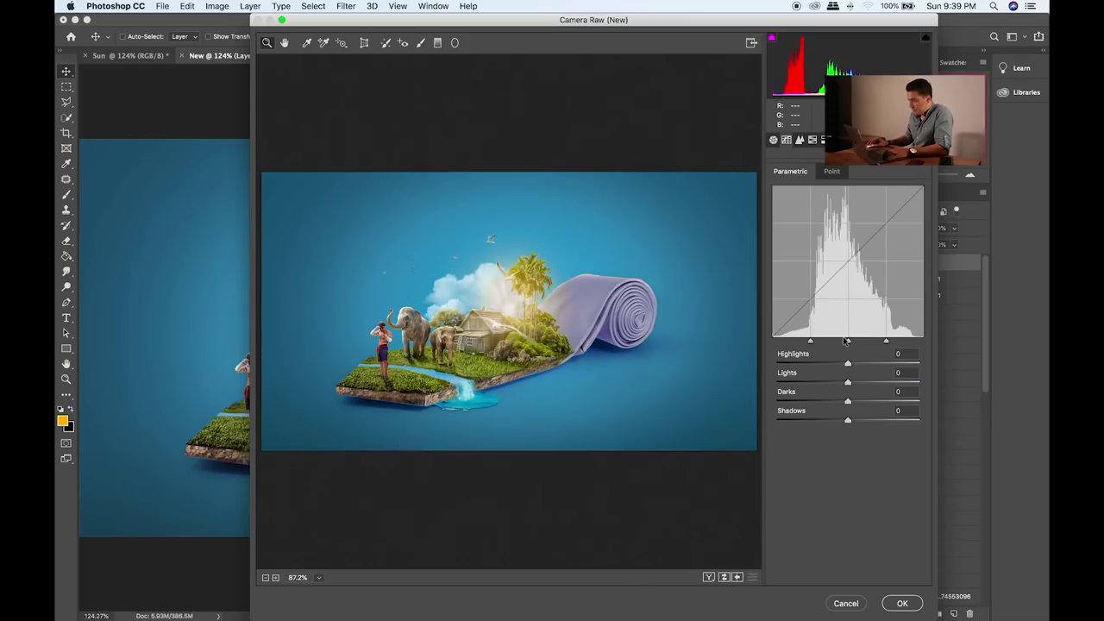
drag(845, 364, 844, 421)
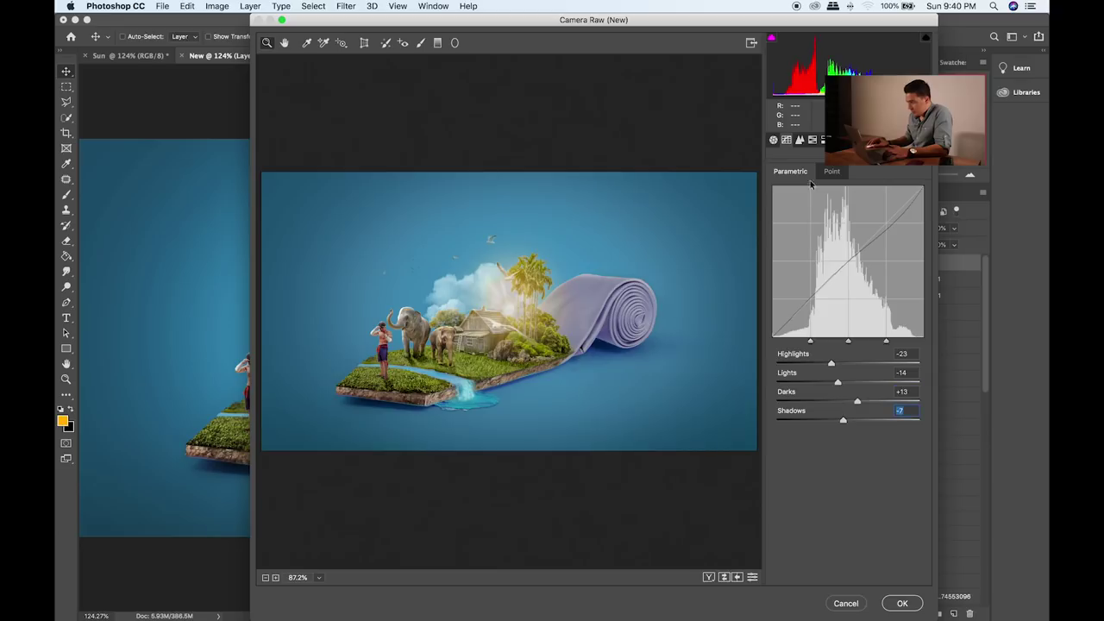
click(801, 141)
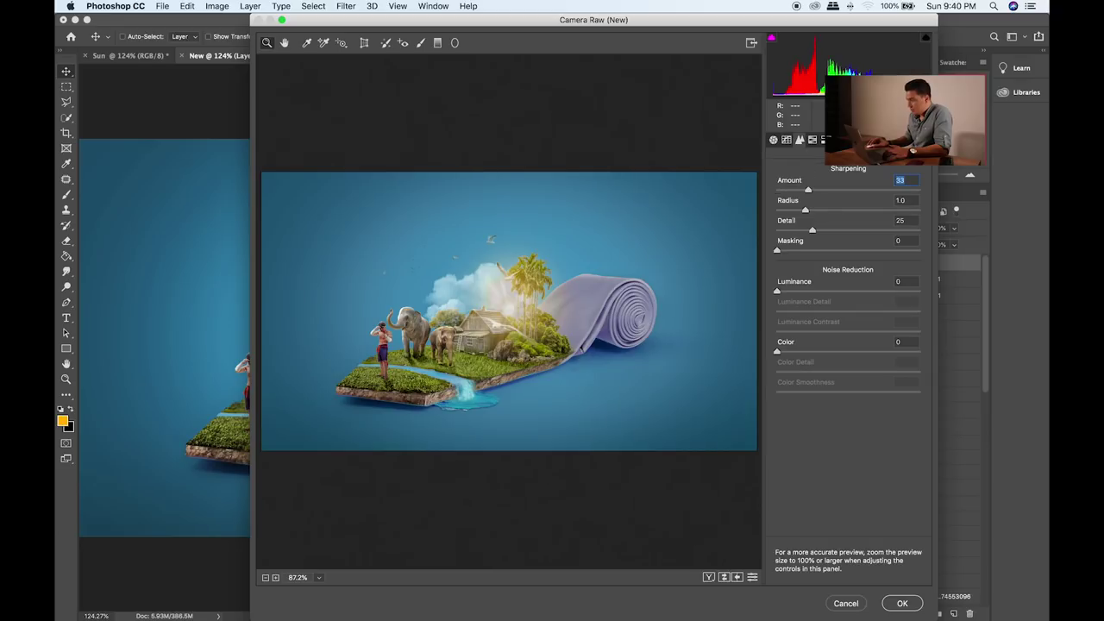
- Add a Highlight Priority post-crop vignette with Amount -18, Midpoint 68, Roundness +28, Feather 50 and Highlights 33
click(838, 140)
key(super+alt+7)
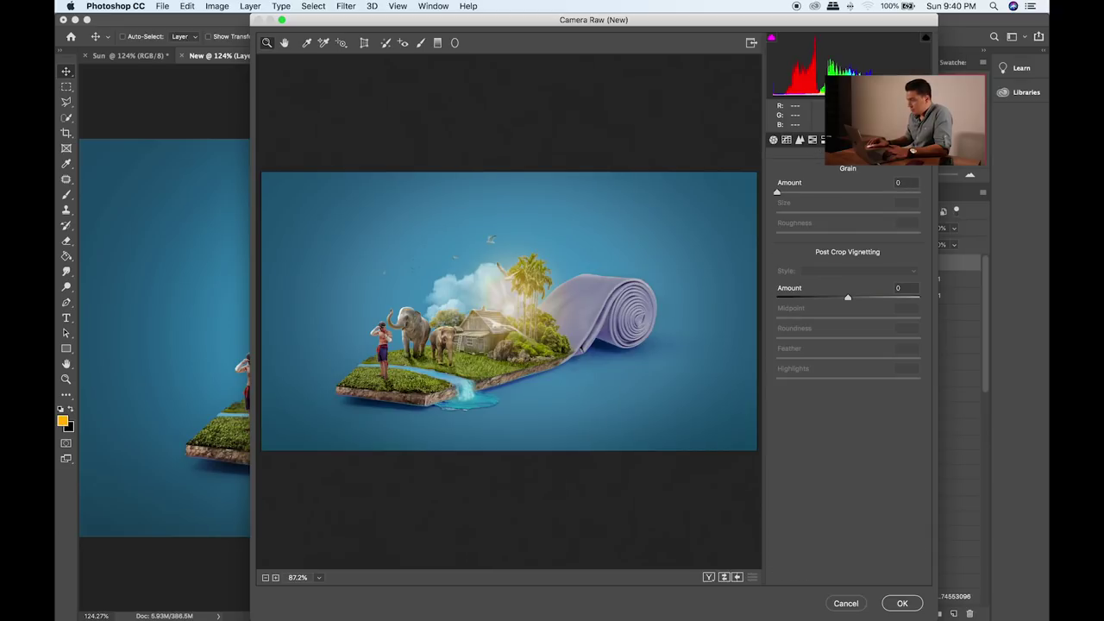
drag(847, 291, 836, 299)
drag(847, 318, 866, 338)
click(826, 376)
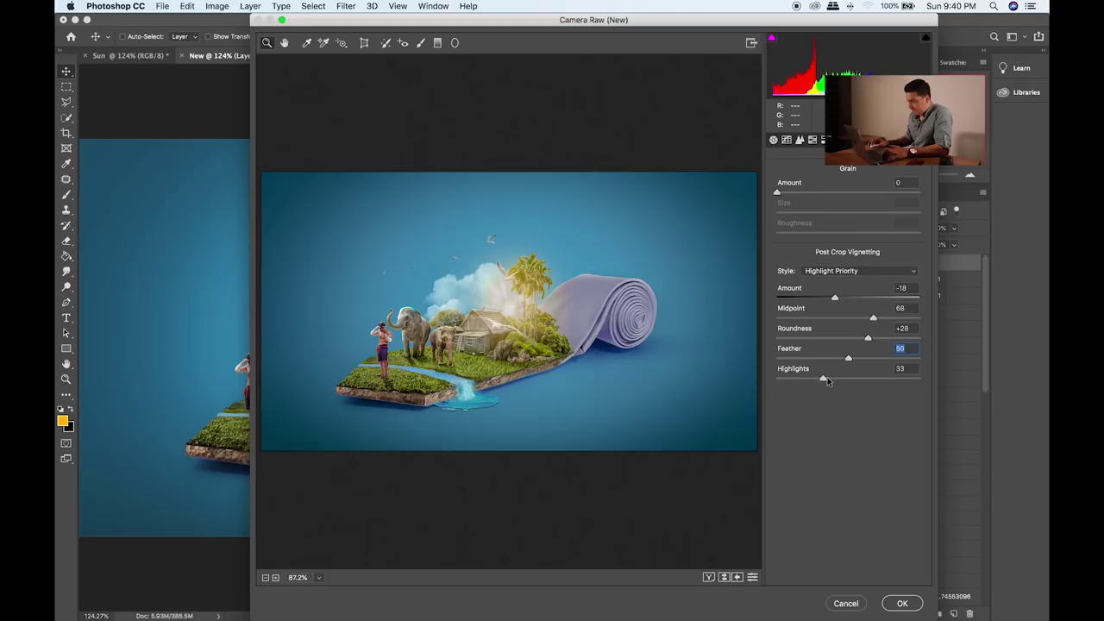
- Shift the blue background toward teal with the HSL adjustments, set luminance to Aquas +31 and Oranges -26, and apply the filter
click(811, 139)
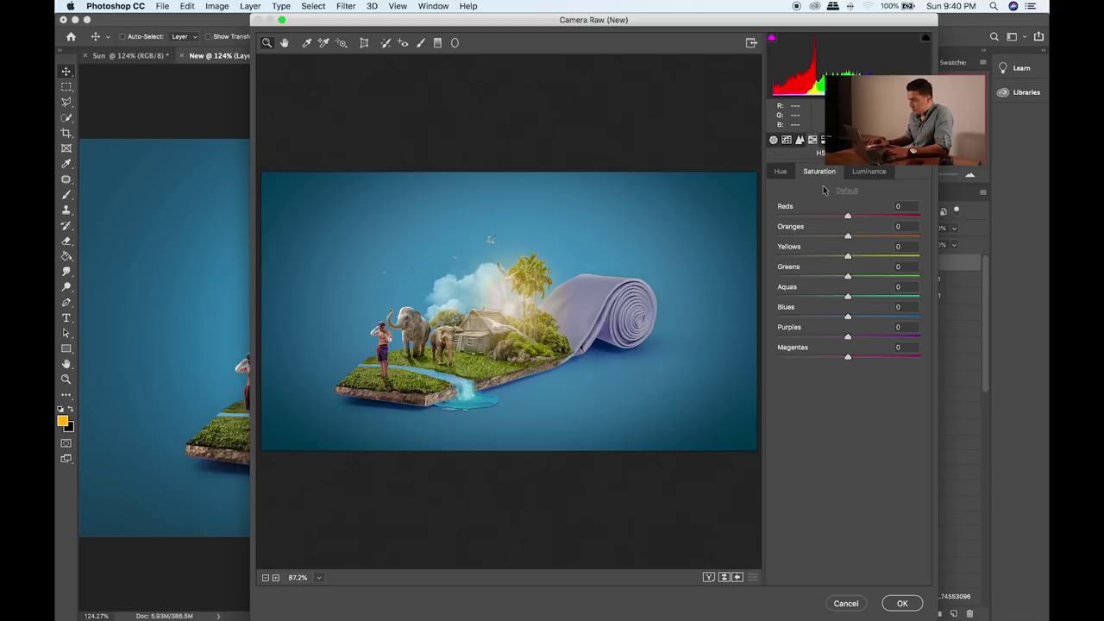
drag(858, 315, 881, 299)
click(819, 171)
click(868, 173)
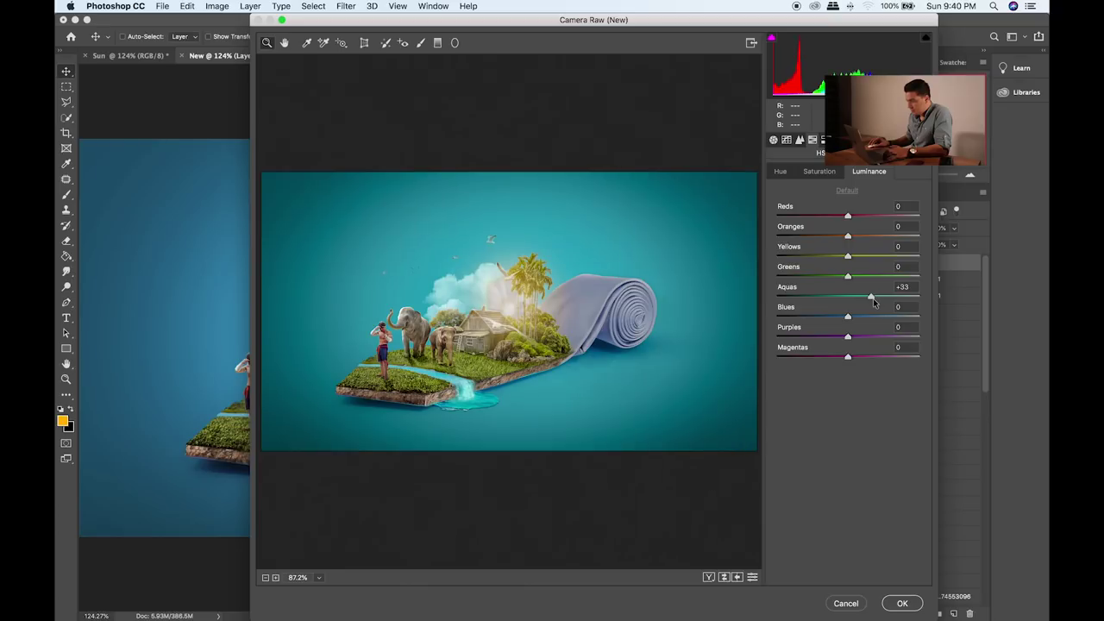
mouse_move(849, 257)
mouse_down()
mouse_move(830, 257)
mouse_move(849, 257)
mouse_move(822, 238)
mouse_move(804, 242)
mouse_move(825, 236)
mouse_move(829, 247)
mouse_up()
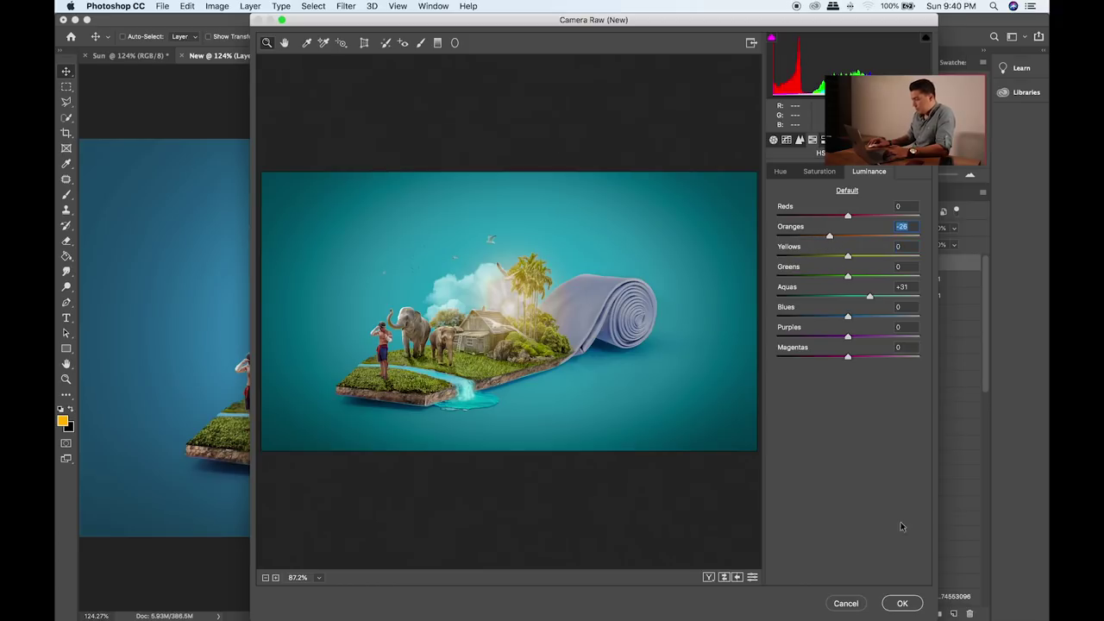
click(902, 602)
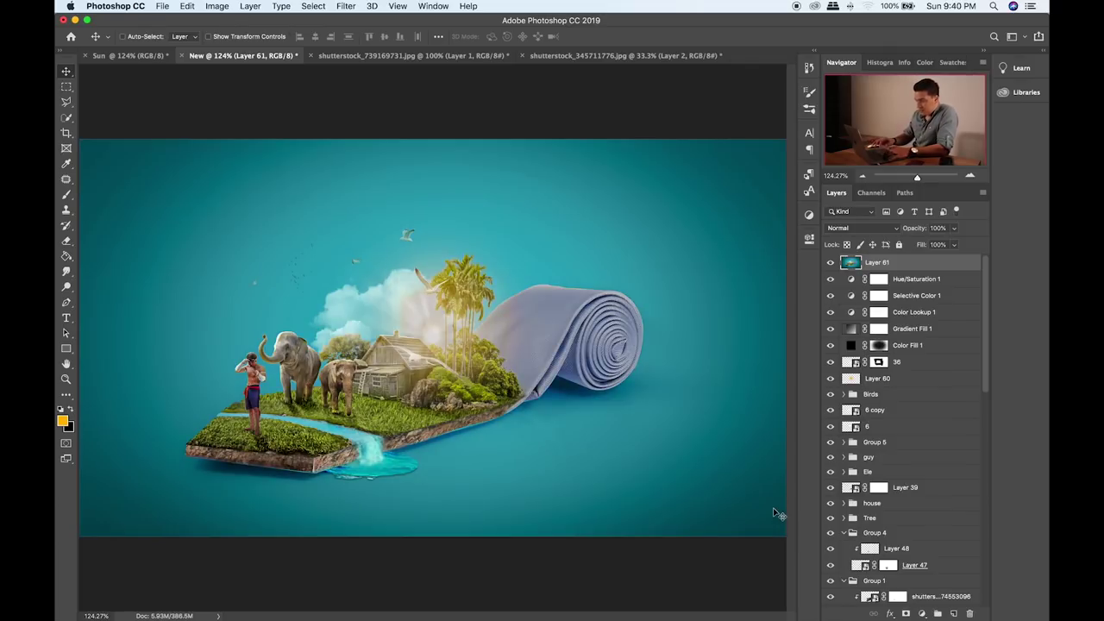
- Duplicate Layer 61 and apply a High Pass filter with a 2.5-pixel radius to the copy
key(super+j)
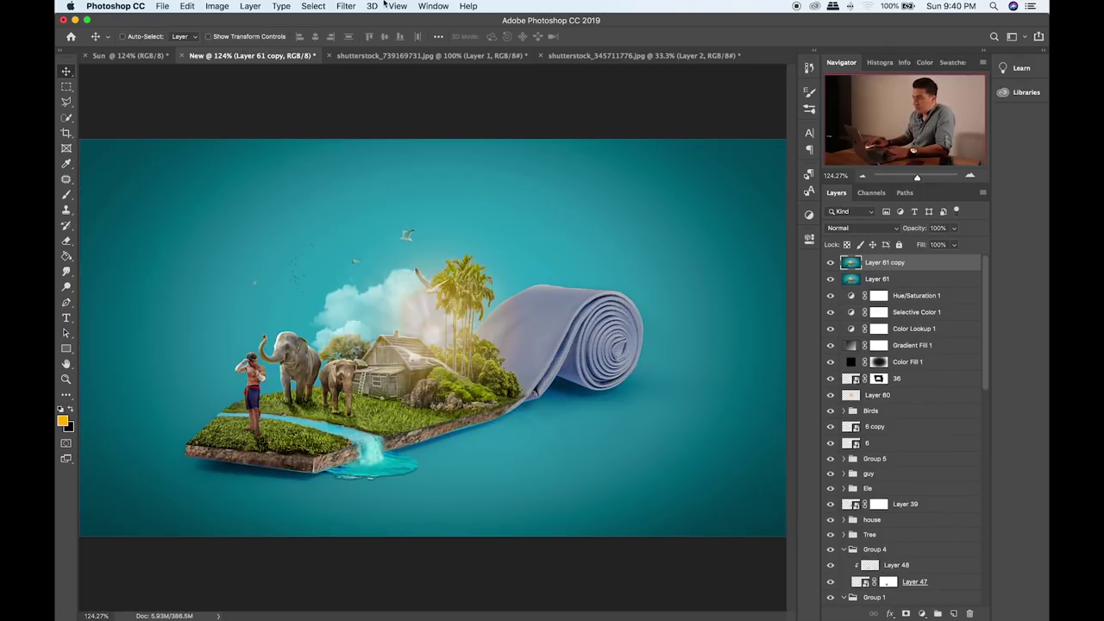
click(350, 6)
mouse_move(403, 248)
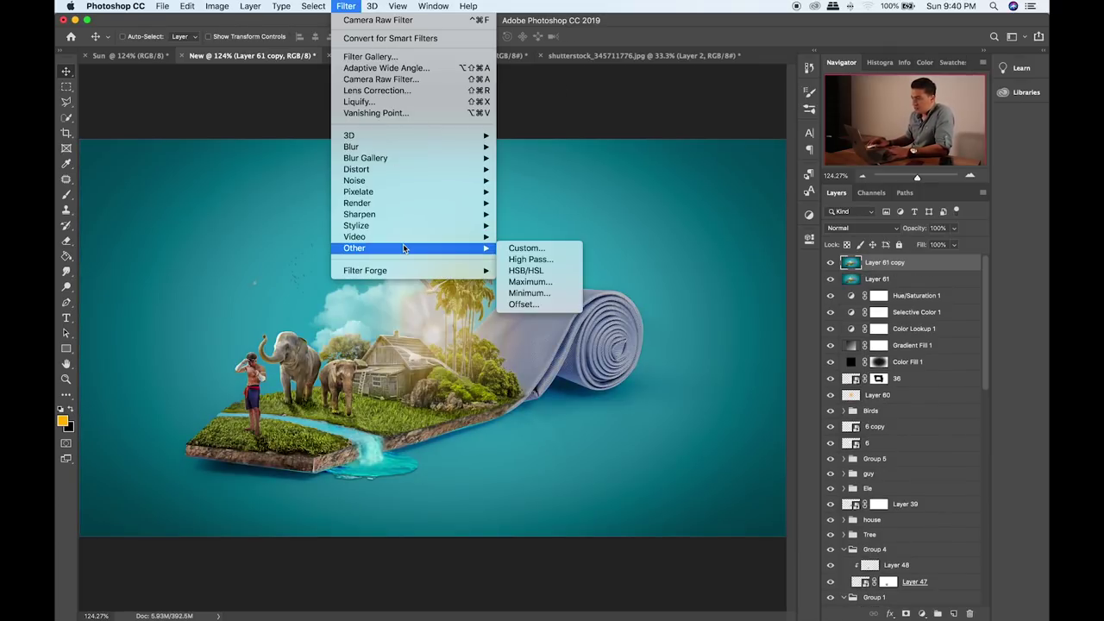
click(555, 261)
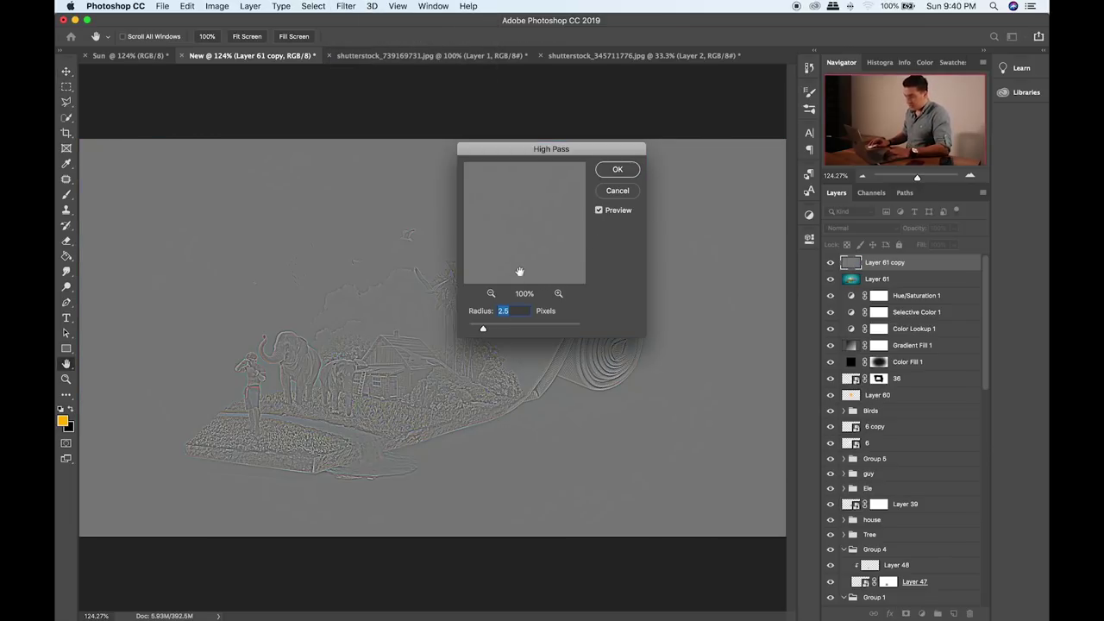
click(627, 172)
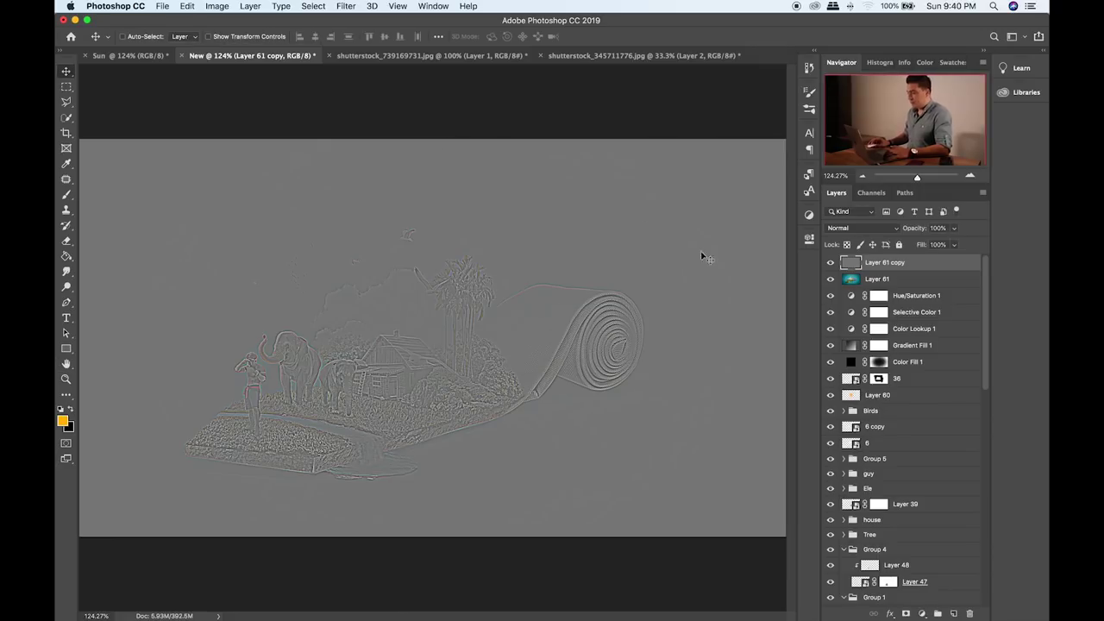
- Blend the High Pass layer in Linear Light mode at 20% opacity to sharpen the image
click(869, 231)
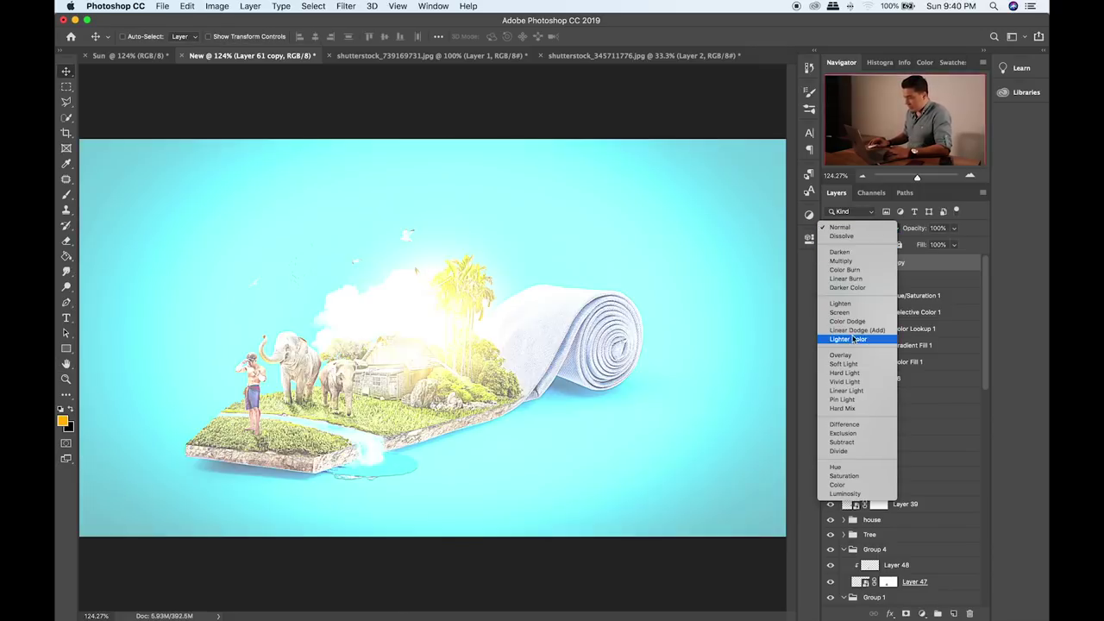
click(858, 391)
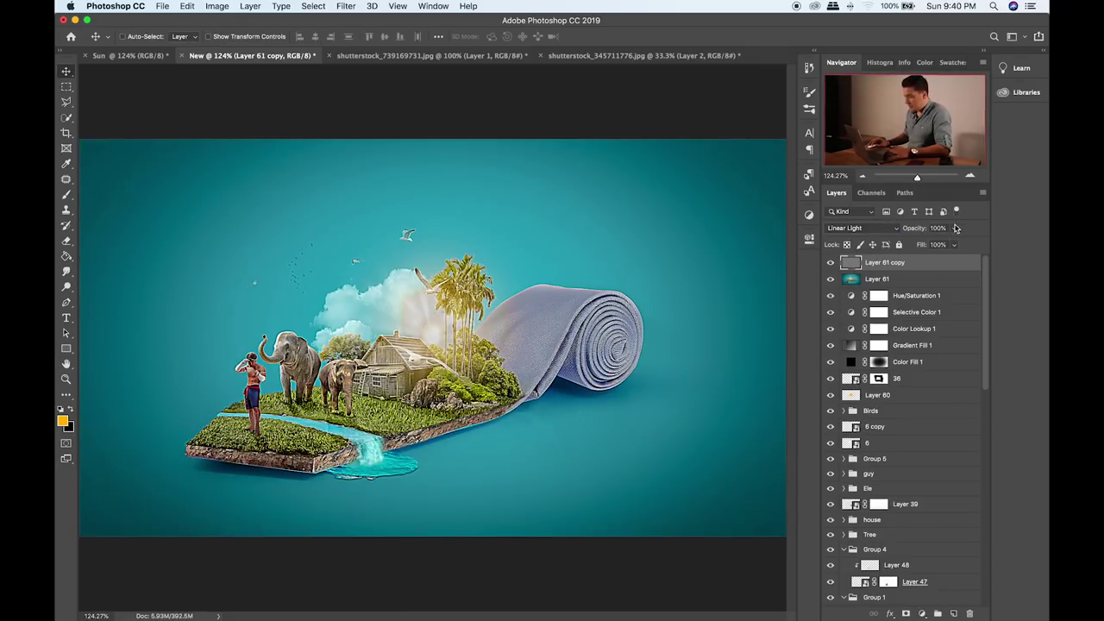
click(913, 244)
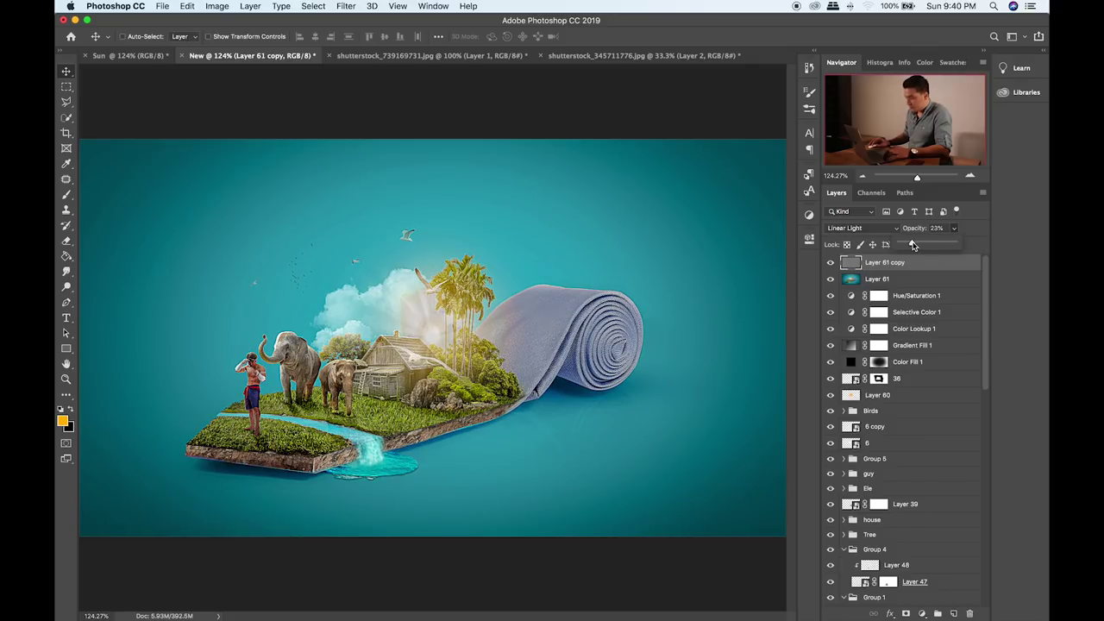
click(889, 271)
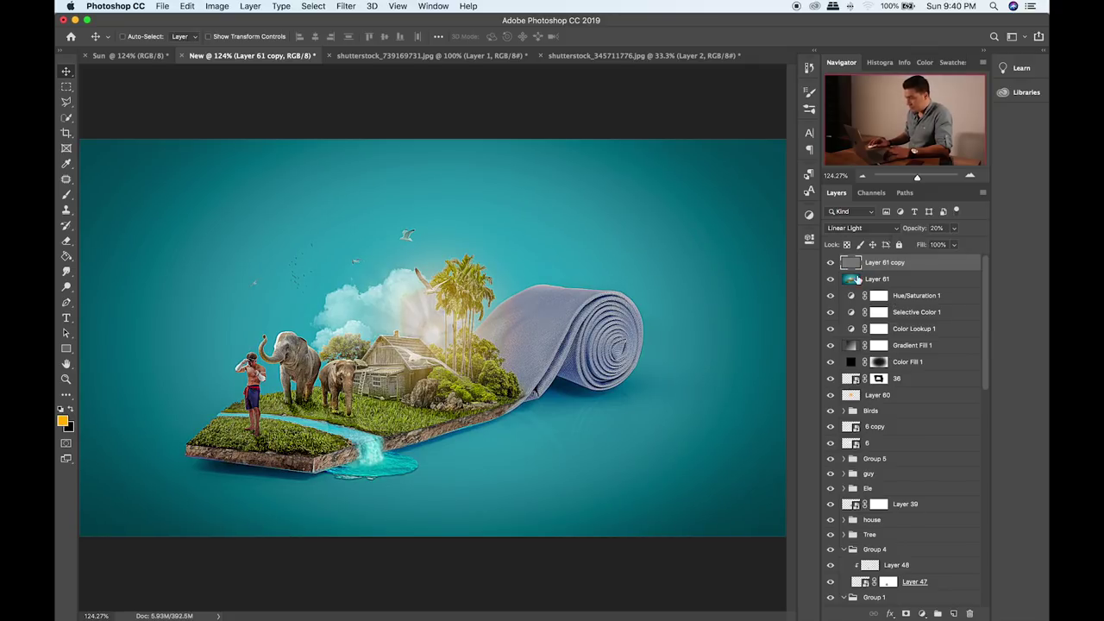
- Toggle layer visibility to compare the graded and sharpened image, and reselect Layer 61 copy
click(831, 279)
click(831, 280)
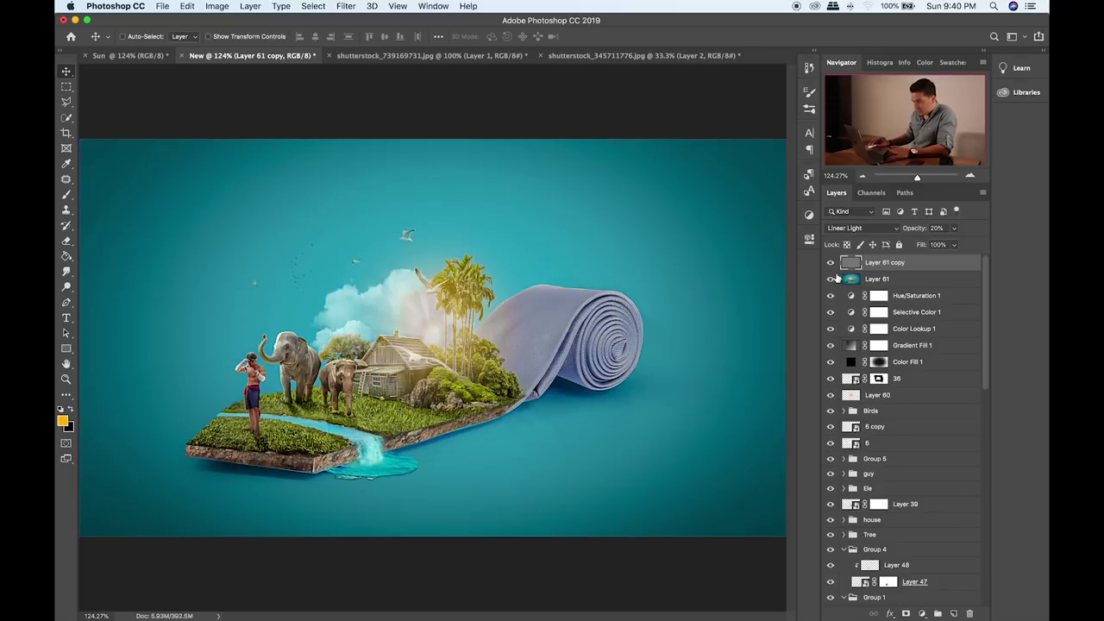
click(897, 282)
click(925, 272)
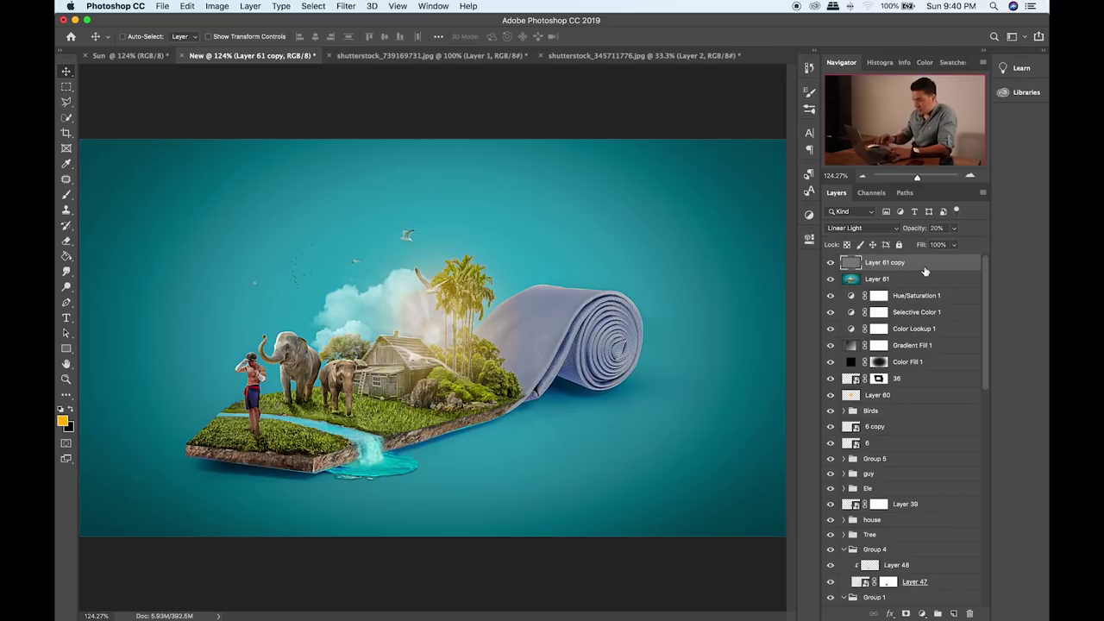
- Stamp all visible layers into a new top layer and brighten it with Camera Raw's Exposure and Shadows settings
key(super+alt+shift+e)
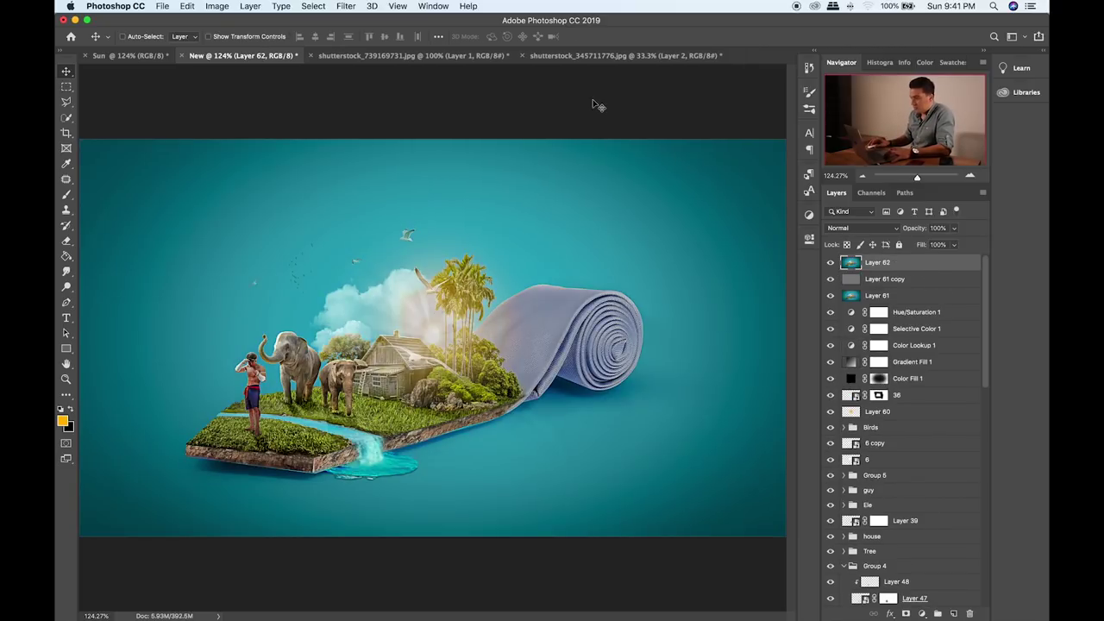
click(345, 6)
click(371, 82)
drag(849, 298, 854, 355)
- Fine-tune the orange and yellow luminance in the HSL adjustments, set the Greens hue to -16, and apply the Camera Raw filter
click(816, 143)
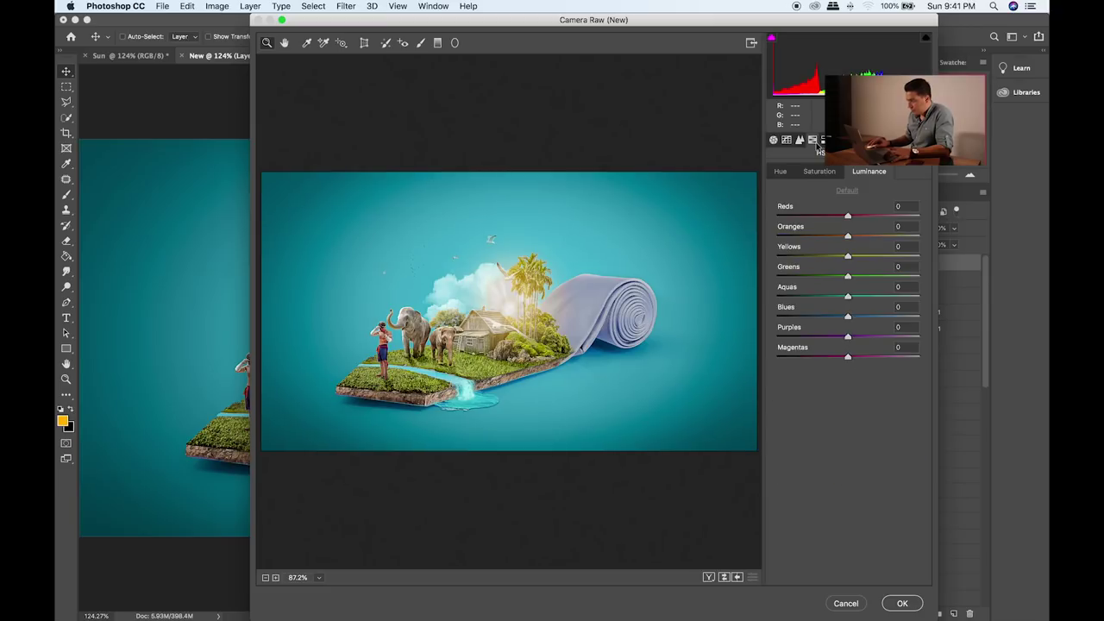
mouse_move(848, 236)
mouse_down()
mouse_move(868, 237)
mouse_move(851, 249)
mouse_up()
click(782, 172)
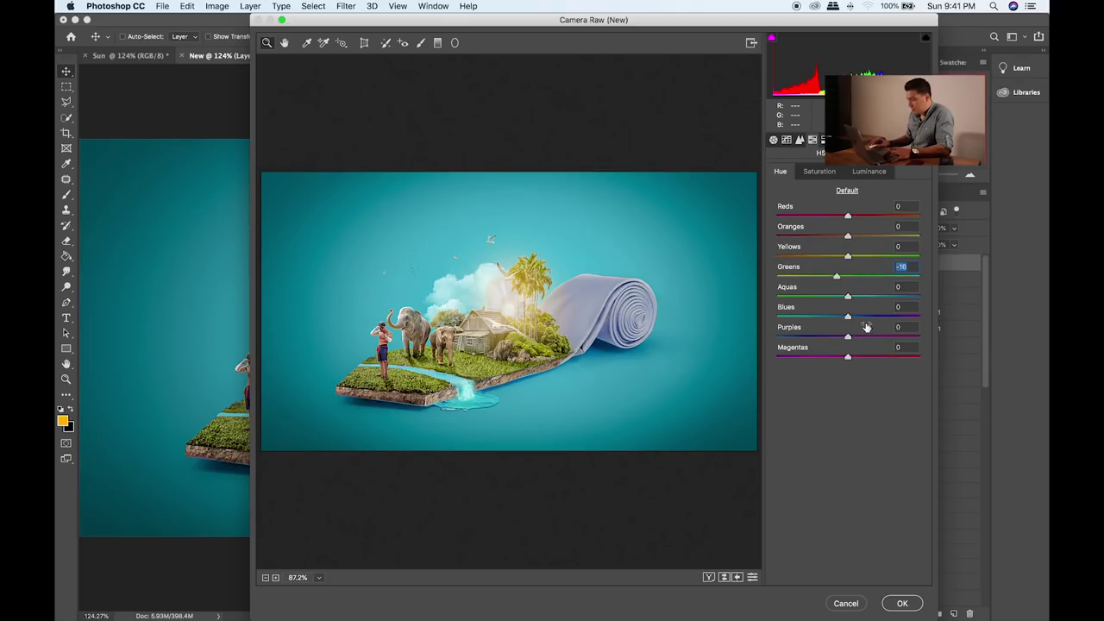
key(Return)
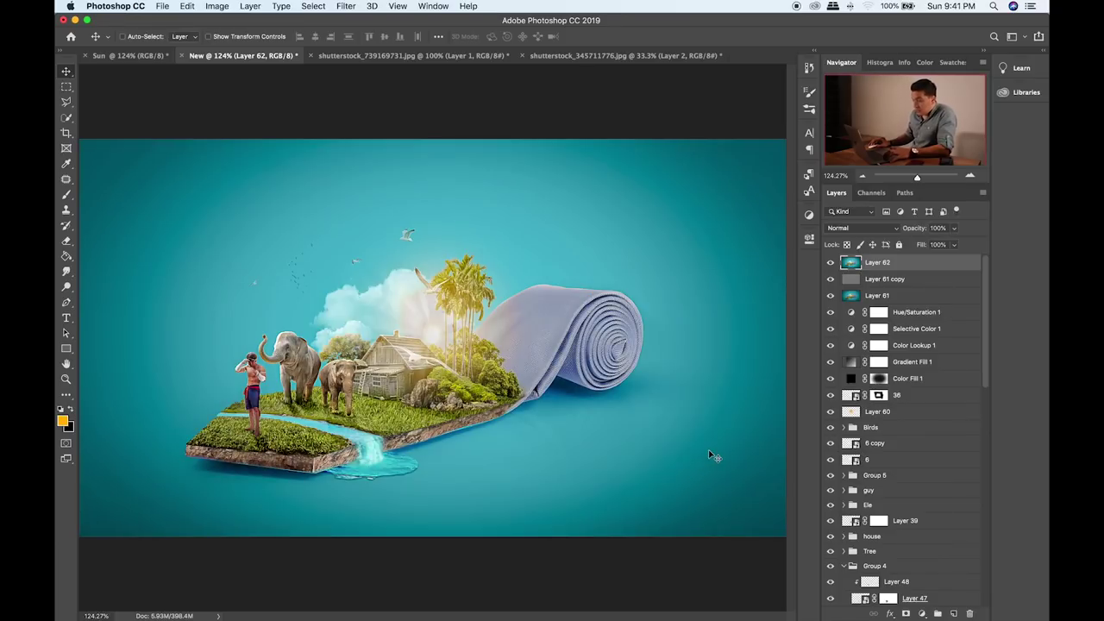